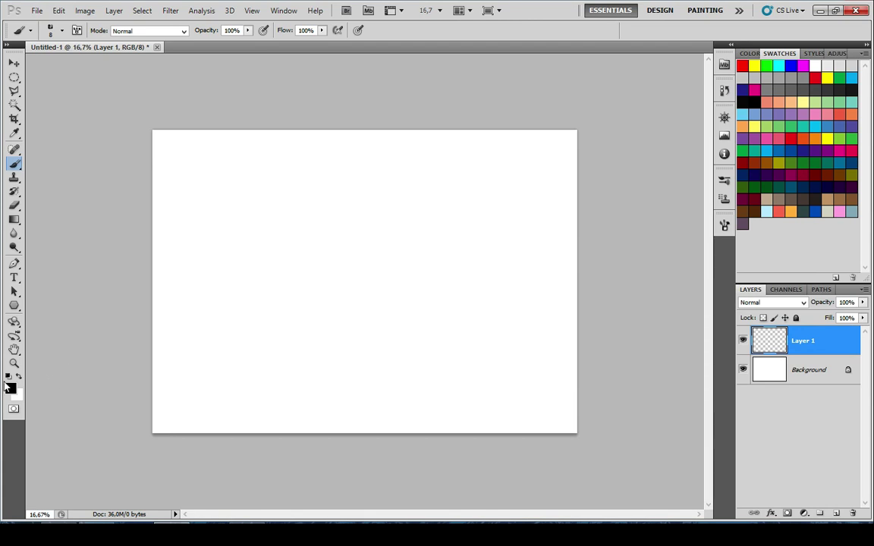
# Set the foreground colour to a pale grey-green near #aacdc8 and fill Layer 1 with it
pyautogui.click(11, 388)
pyautogui.moveTo(470, 220); pyautogui.dragTo(472, 221)
pyautogui.moveTo(379, 176); pyautogui.dragTo(316, 166)
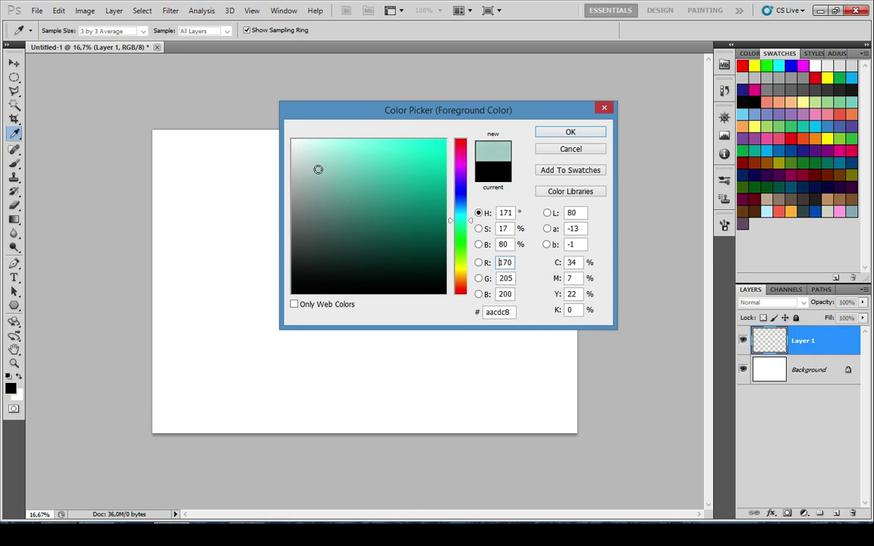
pyautogui.click(581, 135)
pyautogui.moveTo(534, 278); pyautogui.dragTo(305, 334)
pyautogui.hotkey('ctrl', 'z')
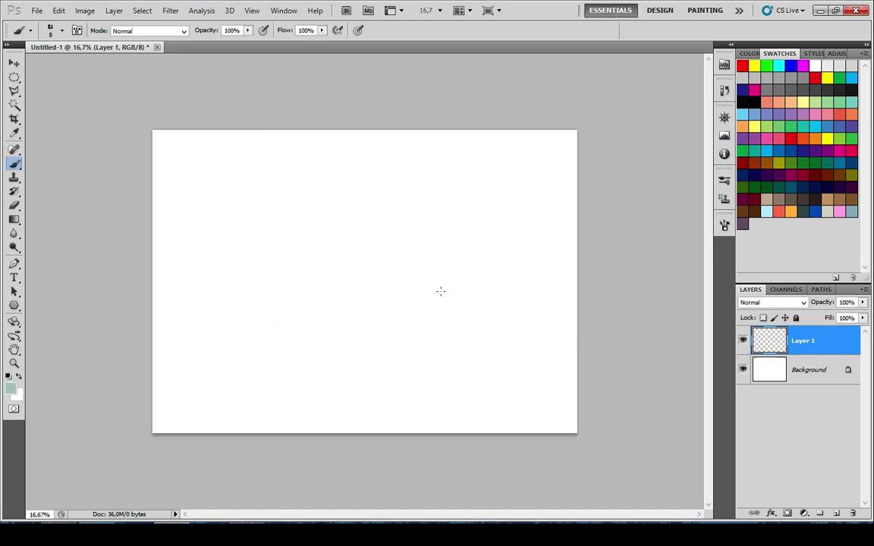
pyautogui.hotkey('alt', 'BackSpace')
# Choose a darker, warmer grey as the foreground colour and get the Brush ready for painting
pyautogui.press('i')
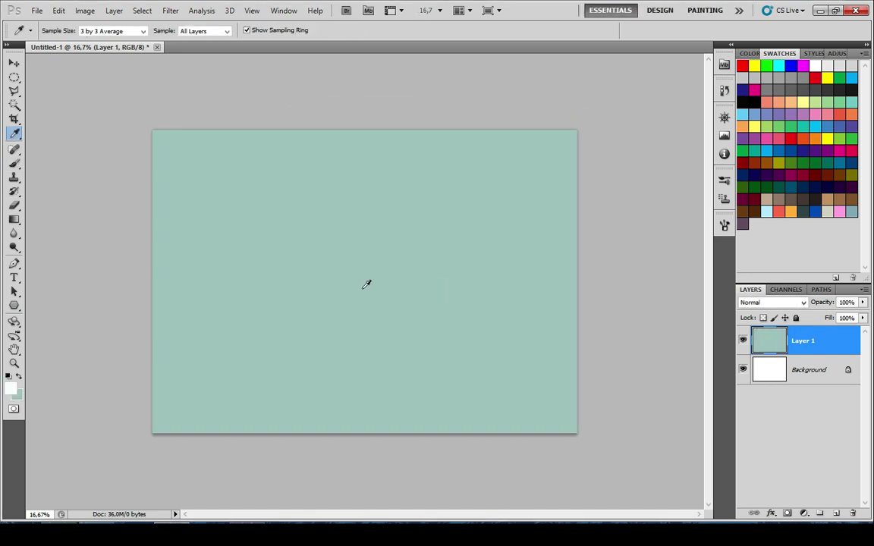
pyautogui.click(12, 388)
pyautogui.moveTo(324, 183); pyautogui.dragTo(305, 223)
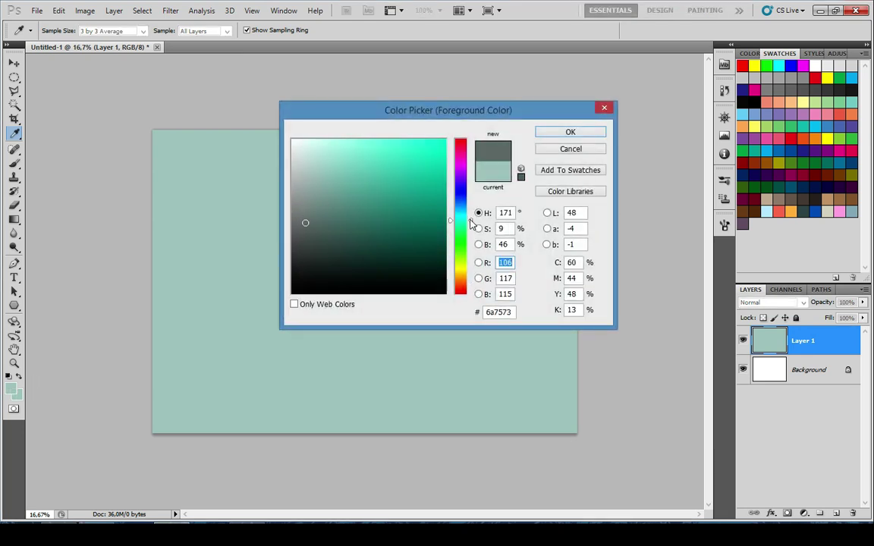
pyautogui.moveTo(470, 222); pyautogui.dragTo(479, 267)
pyautogui.click(550, 137)
pyautogui.press('b')
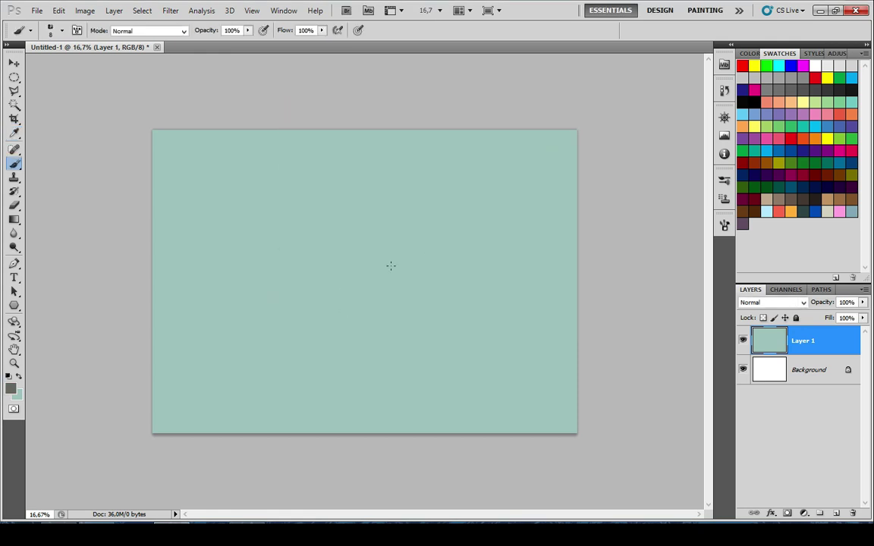
# Block in broad translucent grey strokes across the canvas's upper and middle areas, using a brush reduced to 400 px at 10% opacity
pyautogui.press(']')
pyautogui.press(']')
pyautogui.press(']')
pyautogui.press(']')
pyautogui.press(']')
pyautogui.press(']')
pyautogui.press(']')
pyautogui.moveTo(328, 311)
pyautogui.mouseDown()
pyautogui.moveTo(318, 268)
pyautogui.moveTo(302, 274)
pyautogui.mouseUp()
pyautogui.hotkey('ctrl', 'z')
pyautogui.press(']')
pyautogui.press(']')
pyautogui.press(']')
pyautogui.press(']')
pyautogui.press(']')
pyautogui.press(']')
pyautogui.press(']')
pyautogui.press(']')
pyautogui.moveTo(167, 254)
pyautogui.mouseDown()
pyautogui.moveTo(469, 285)
pyautogui.moveTo(246, 358)
pyautogui.moveTo(101, 363)
pyautogui.moveTo(209, 232)
pyautogui.mouseUp()
pyautogui.press('[')
pyautogui.press('[')
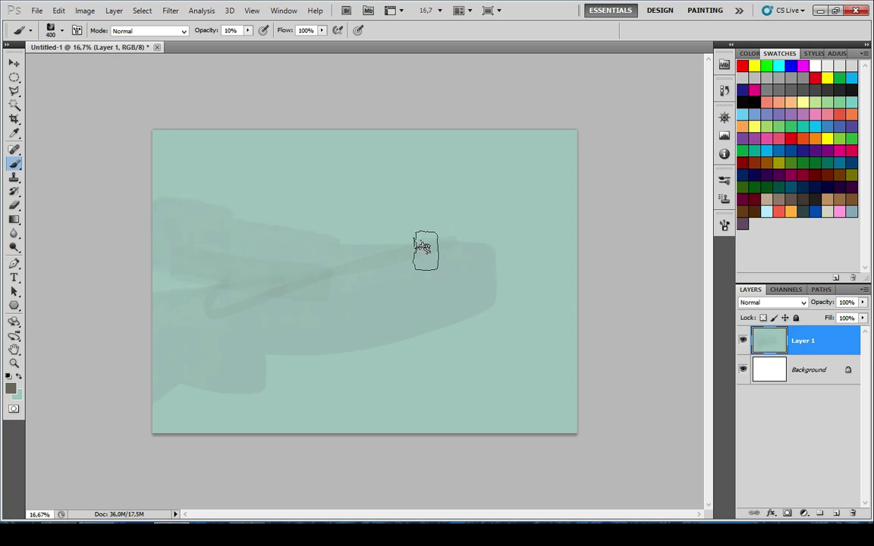
pyautogui.moveTo(484, 209); pyautogui.dragTo(357, 199)
# Sample grey-green from the painted area and brush wide strokes across the canvas's upper half at 80% opacity, enlarging the brush to 500 px
pyautogui.keyDown('alt'); pyautogui.click(383, 256); pyautogui.keyUp('alt')
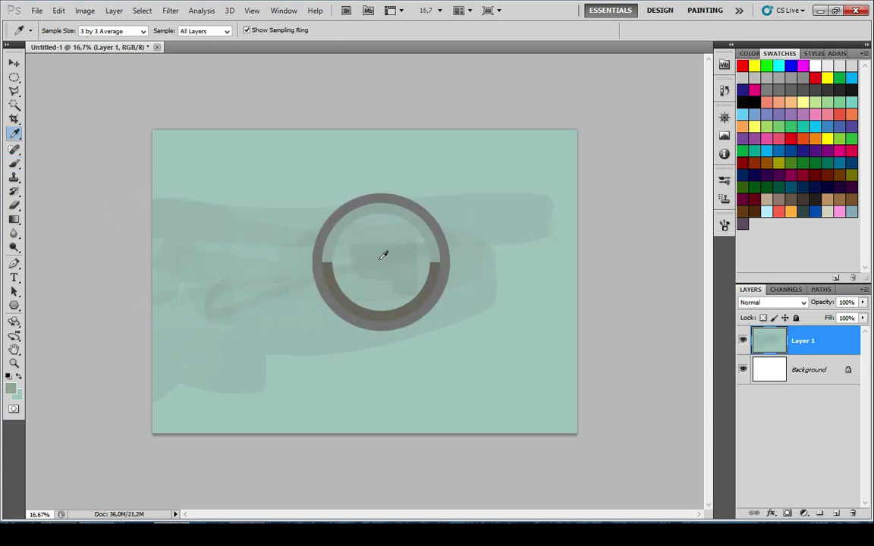
pyautogui.moveTo(133, 171)
pyautogui.mouseDown()
pyautogui.moveTo(233, 232)
pyautogui.moveTo(495, 223)
pyautogui.mouseUp()
pyautogui.moveTo(208, 188); pyautogui.dragTo(461, 218)
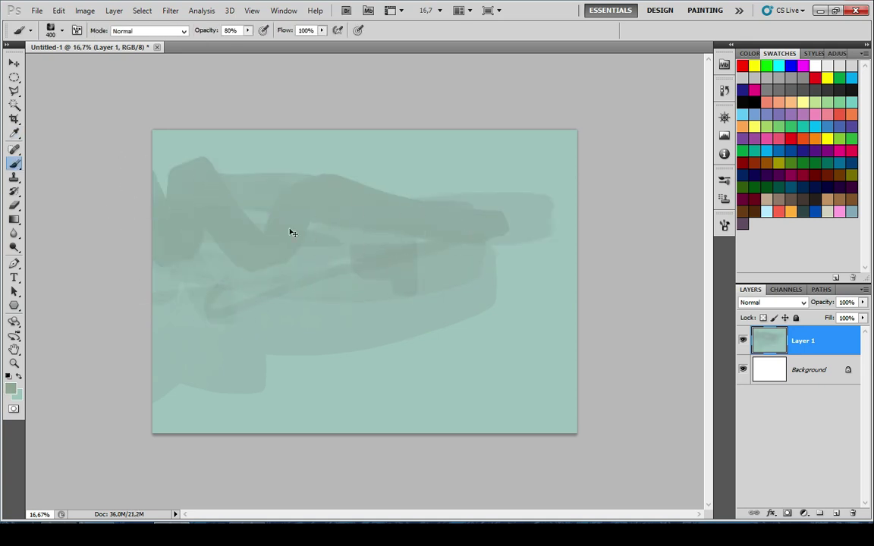
pyautogui.hotkey('ctrl', 'z')
pyautogui.moveTo(351, 250)
pyautogui.mouseDown()
pyautogui.moveTo(478, 225)
pyautogui.moveTo(388, 182)
pyautogui.moveTo(244, 194)
pyautogui.moveTo(452, 212)
pyautogui.mouseUp()
pyautogui.press(']')
pyautogui.moveTo(211, 164)
pyautogui.mouseDown()
pyautogui.moveTo(182, 201)
pyautogui.moveTo(415, 175)
pyautogui.moveTo(560, 214)
pyautogui.mouseUp()
pyautogui.moveTo(560, 214); pyautogui.dragTo(294, 163)
# Paint sampled pale green over the lower-right area and sampled grey-green over the left side and upper edge with the 500 px brush
pyautogui.press('x')
pyautogui.keyDown('alt'); pyautogui.click(455, 325); pyautogui.keyUp('alt')
pyautogui.moveTo(308, 355); pyautogui.dragTo(548, 339)
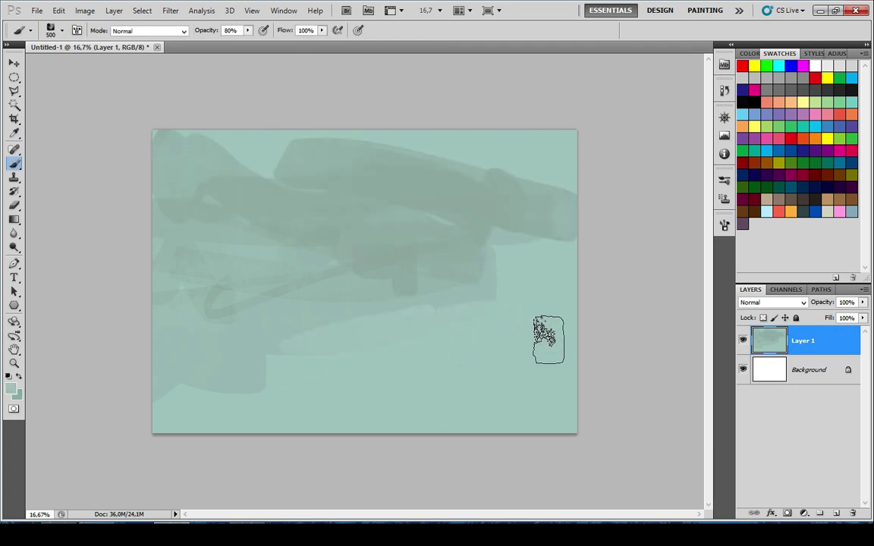
pyautogui.keyDown('alt'); pyautogui.click(307, 289); pyautogui.keyUp('alt')
pyautogui.moveTo(307, 289)
pyautogui.mouseDown()
pyautogui.moveTo(160, 314)
pyautogui.moveTo(221, 333)
pyautogui.moveTo(207, 298)
pyautogui.moveTo(159, 299)
pyautogui.mouseUp()
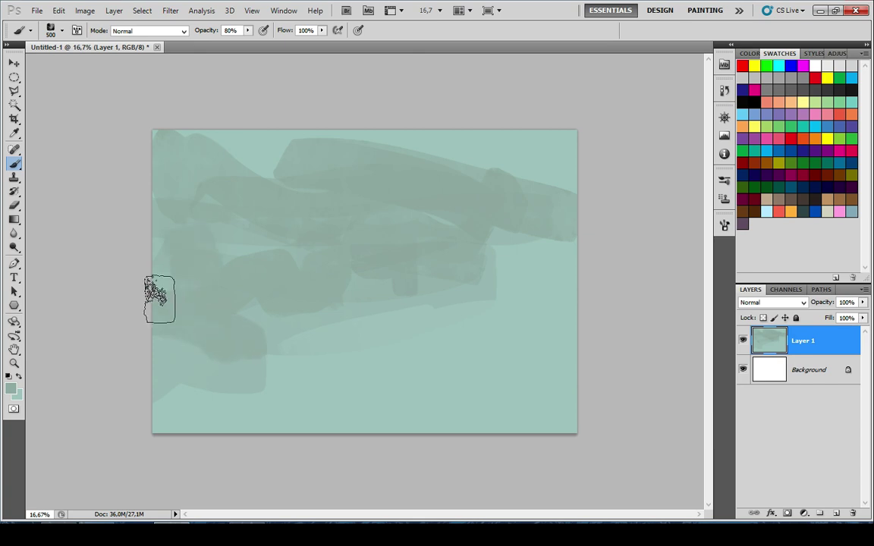
pyautogui.moveTo(224, 166)
pyautogui.mouseDown()
pyautogui.moveTo(585, 175)
pyautogui.moveTo(652, 191)
pyautogui.mouseUp()
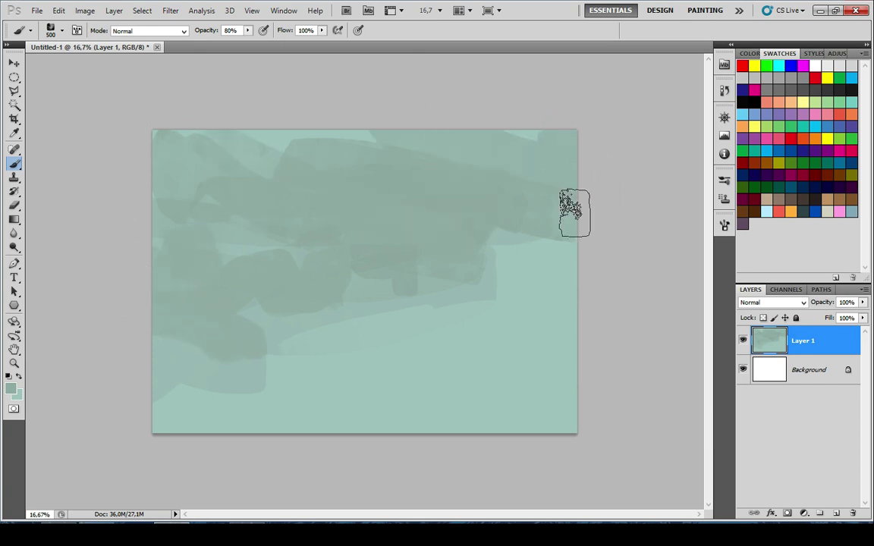
# Set the foreground colour to dark brown #524643 and paint faint 10% opacity strokes over the upper canvas
pyautogui.click(11, 388)
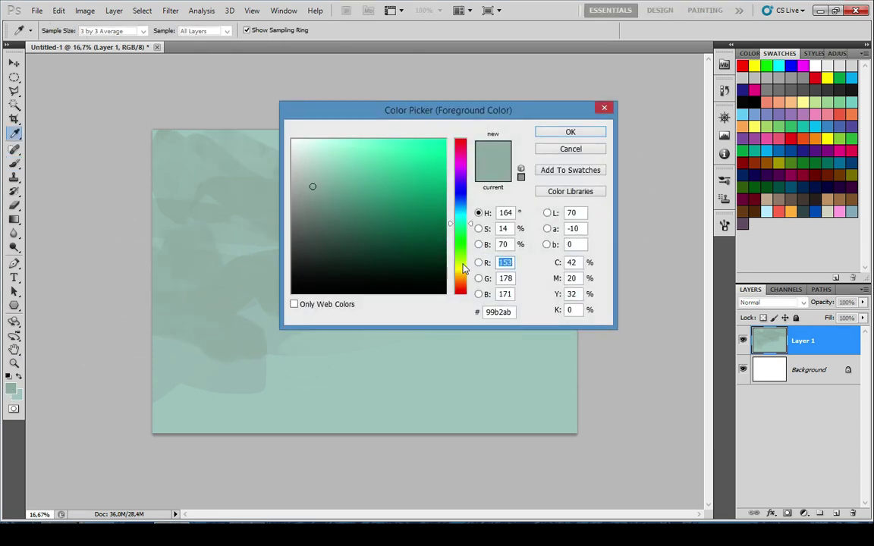
pyautogui.moveTo(464, 268); pyautogui.dragTo(461, 289)
pyautogui.click(327, 224)
pyautogui.click(319, 244)
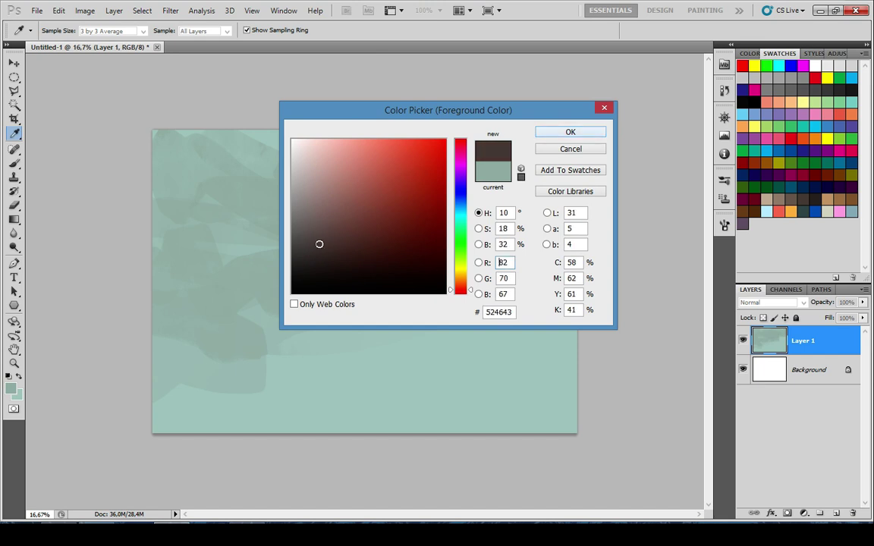
pyautogui.click(571, 132)
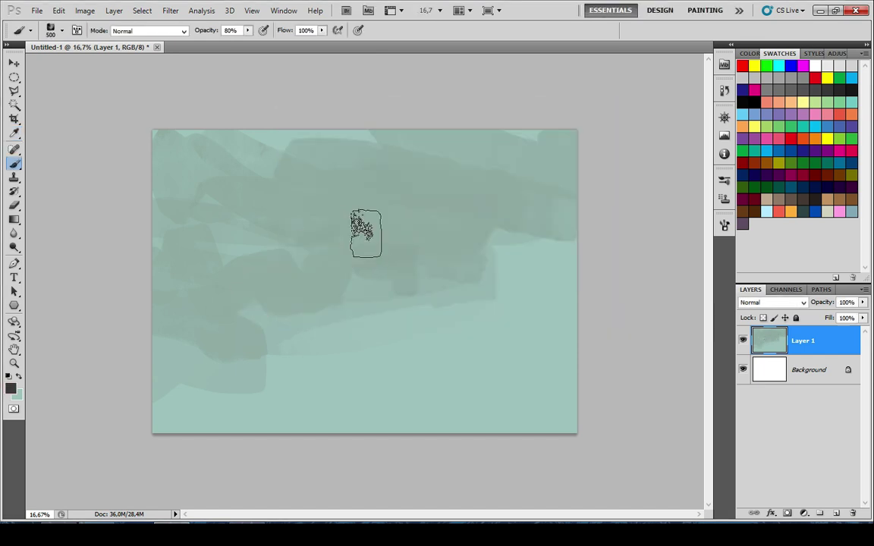
pyautogui.moveTo(277, 159); pyautogui.dragTo(511, 180)
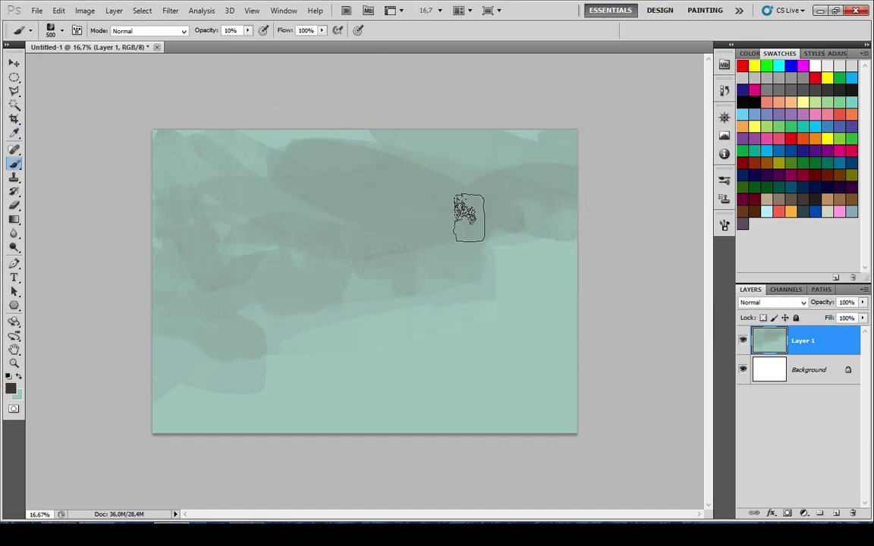
# Reduce the brush size and sketch thin translucent dark lines across the middle, upper right and bottom edge
pyautogui.press('[')
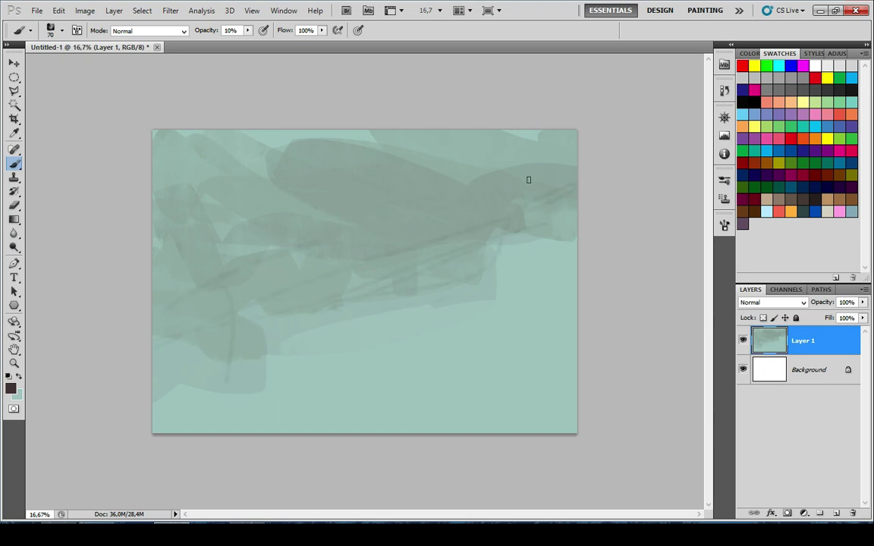
pyautogui.moveTo(255, 323); pyautogui.dragTo(603, 390)
pyautogui.hotkey('ctrl', 'z')
pyautogui.moveTo(348, 404)
pyautogui.mouseDown()
pyautogui.moveTo(373, 417)
pyautogui.moveTo(582, 427)
pyautogui.mouseUp()
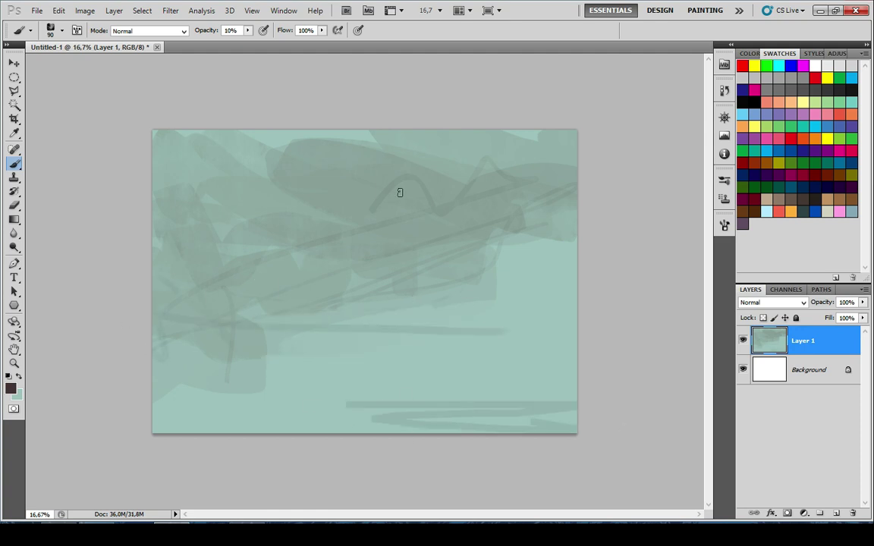
# Enlarge the brush to 400 px for more translucent dark strokes across the canvas, then add smaller 175 px strokes at the middle left
pyautogui.press(']')
pyautogui.press(']')
pyautogui.press(']')
pyautogui.press(']')
pyautogui.press(']')
pyautogui.press(']')
pyautogui.moveTo(464, 196)
pyautogui.mouseDown()
pyautogui.moveTo(502, 179)
pyautogui.moveTo(193, 135)
pyautogui.mouseUp()
pyautogui.moveTo(550, 140); pyautogui.dragTo(548, 200)
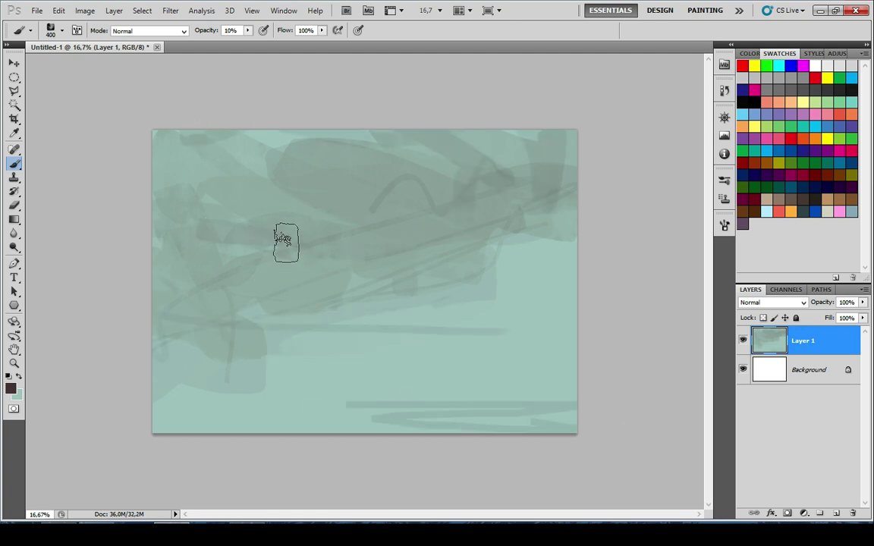
pyautogui.moveTo(286, 242)
pyautogui.mouseDown()
pyautogui.moveTo(556, 185)
pyautogui.moveTo(409, 262)
pyautogui.moveTo(437, 335)
pyautogui.mouseUp()
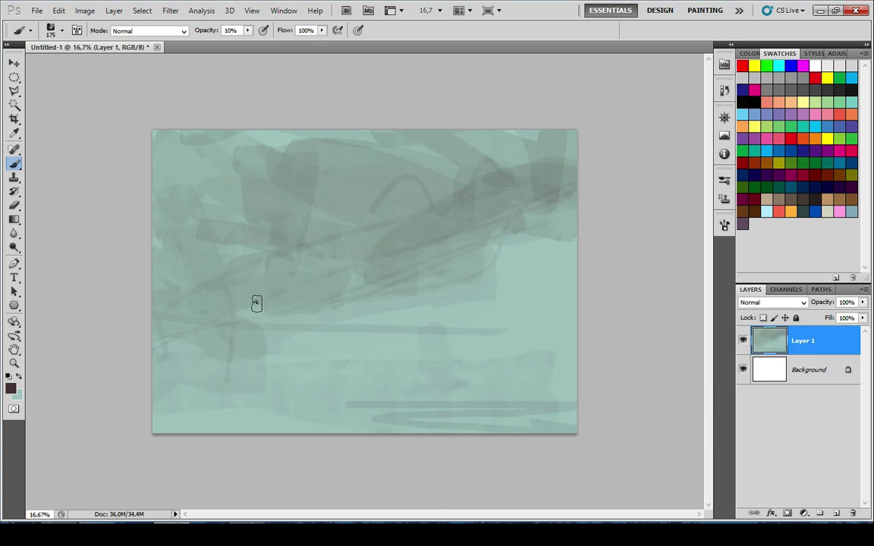
pyautogui.moveTo(256, 303)
pyautogui.mouseDown()
pyautogui.moveTo(178, 272)
pyautogui.moveTo(263, 281)
pyautogui.mouseUp()
# Select the 100 px spatter brush tip and set the foreground colour to near-black #1e1a19
pyautogui.rightClick(332, 229)
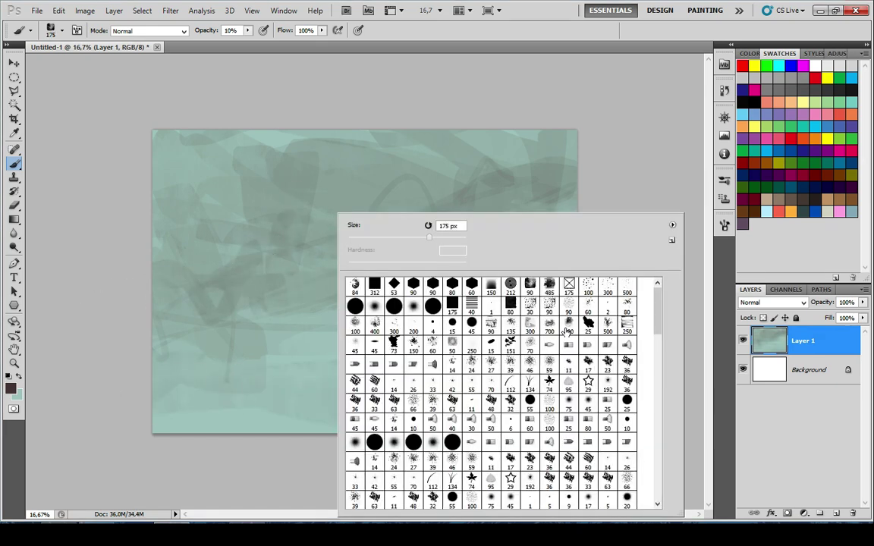
pyautogui.doubleClick(587, 285)
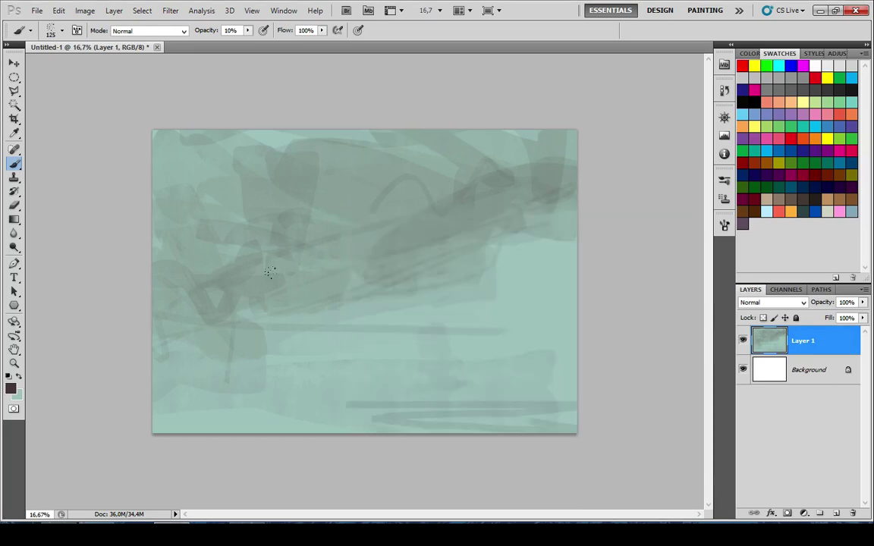
pyautogui.click(12, 388)
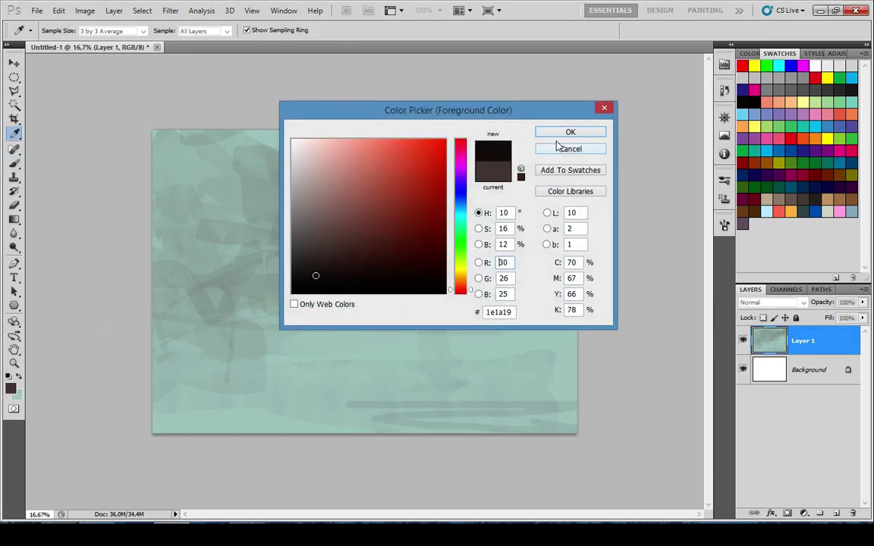
pyautogui.click(568, 134)
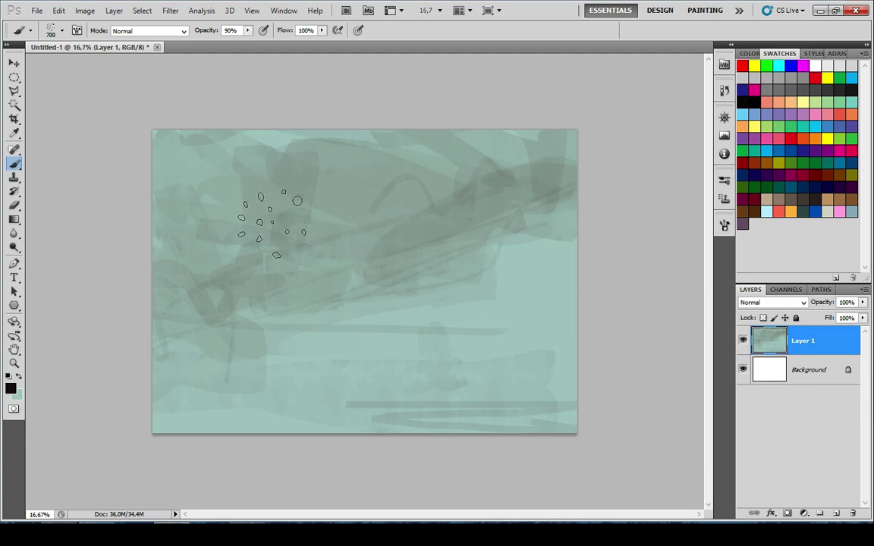
# Stamp two clusters of dark specks along the upper canvas with the 700 px spatter brush at 45% opacity
pyautogui.moveTo(264, 237); pyautogui.dragTo(362, 186)
pyautogui.hotkey('ctrl', 'z')
pyautogui.press('4')
pyautogui.press('5')
pyautogui.click(173, 157)
pyautogui.click(398, 172)
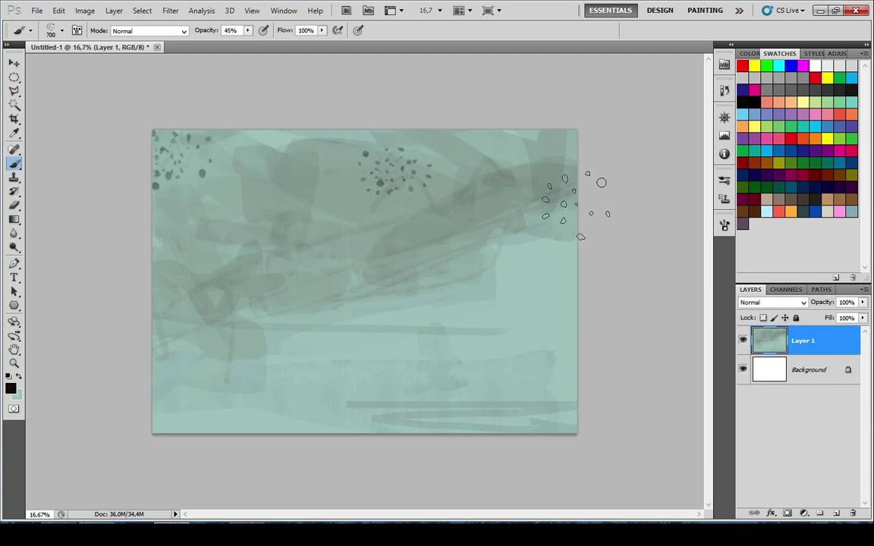
# Enable brush Scattering on both axes at 474% with count 4 and 36% count jitter, and increase the Shape Dynamics size jitter
pyautogui.click(724, 226)
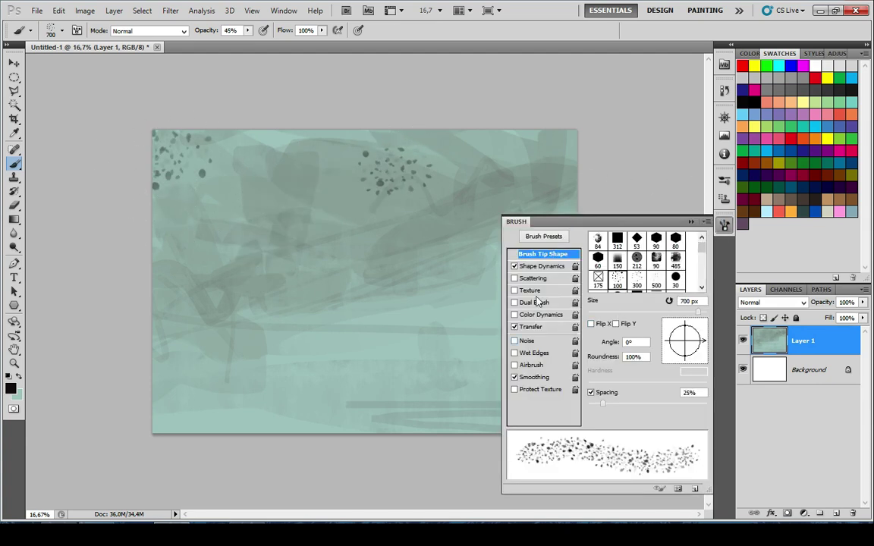
pyautogui.click(534, 278)
pyautogui.moveTo(619, 283); pyautogui.dragTo(611, 286)
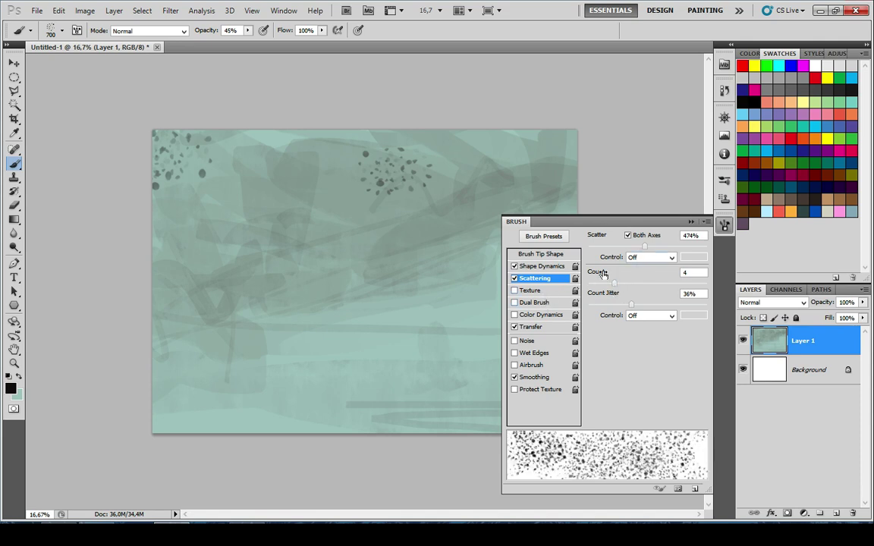
pyautogui.click(541, 266)
pyautogui.moveTo(616, 256); pyautogui.dragTo(657, 255)
pyautogui.click(728, 225)
# Scatter dark speckles across the upper half of the canvas, reducing the spatter brush from 700 to 400 px
pyautogui.moveTo(188, 176)
pyautogui.mouseDown()
pyautogui.moveTo(293, 240)
pyautogui.moveTo(429, 281)
pyautogui.moveTo(307, 164)
pyautogui.mouseUp()
pyautogui.hotkey('ctrl', 'z')
pyautogui.press('[')
pyautogui.press('[')
pyautogui.moveTo(484, 185)
pyautogui.mouseDown()
pyautogui.moveTo(426, 145)
pyautogui.moveTo(248, 186)
pyautogui.moveTo(163, 186)
pyautogui.mouseUp()
pyautogui.press('[')
pyautogui.press('[')
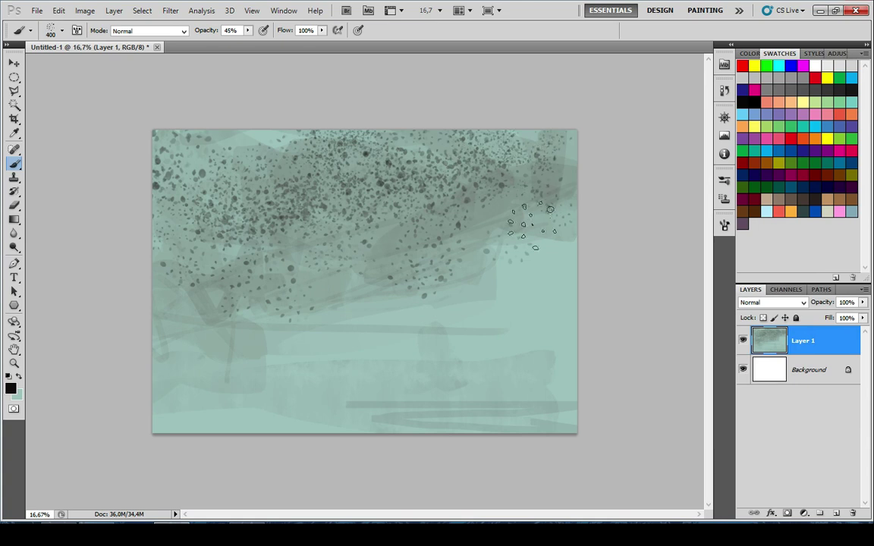
# Spread finer dark speckles over the right edge and lower part of the canvas, reducing the brush to 250 px
pyautogui.moveTo(531, 225); pyautogui.dragTo(520, 307)
pyautogui.moveTo(396, 421); pyautogui.dragTo(307, 386)
pyautogui.moveTo(246, 227); pyautogui.dragTo(163, 186)
pyautogui.press('[')
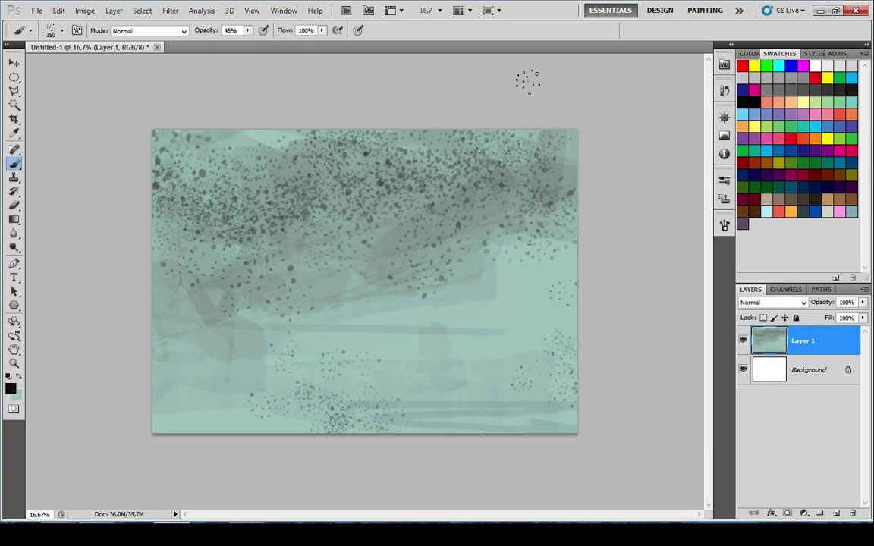
pyautogui.moveTo(569, 220); pyautogui.dragTo(220, 409)
pyautogui.moveTo(437, 417); pyautogui.dragTo(529, 413)
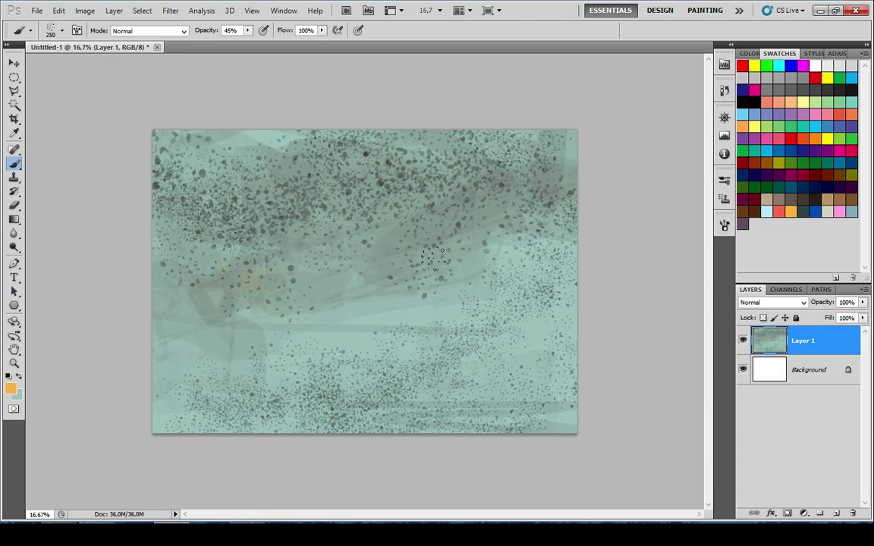
# Switch to the soft round 200 px brush tip and set it to 1400 px size and 10% opacity
pyautogui.rightClick(379, 259)
pyautogui.click(457, 306)
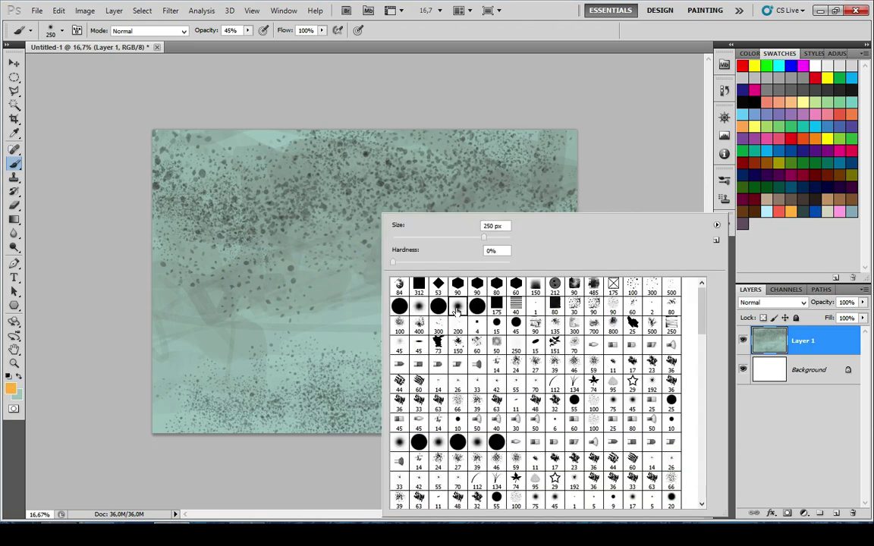
pyautogui.moveTo(178, 251); pyautogui.dragTo(414, 222)
pyautogui.hotkey('ctrl', 'z')
pyautogui.press('1')
pyautogui.press(']')
pyautogui.press(']')
pyautogui.press(']')
pyautogui.press(']')
pyautogui.press(']')
pyautogui.press(']')
pyautogui.press(']')
pyautogui.press(']')
pyautogui.press(']')
pyautogui.press(']')
pyautogui.press(']')
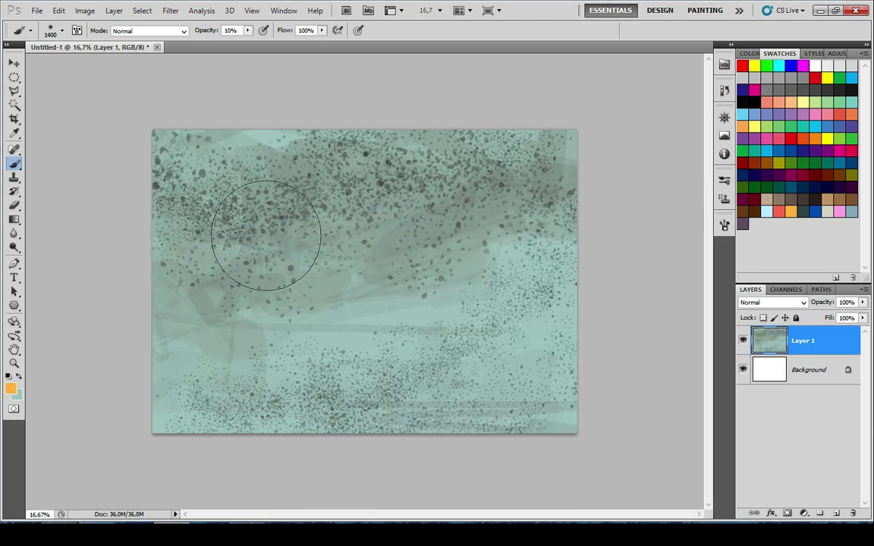
# Tint the middle band and the lower canvas with soft, faint orange strokes using the 1400 px brush
pyautogui.moveTo(266, 229); pyautogui.dragTo(517, 208)
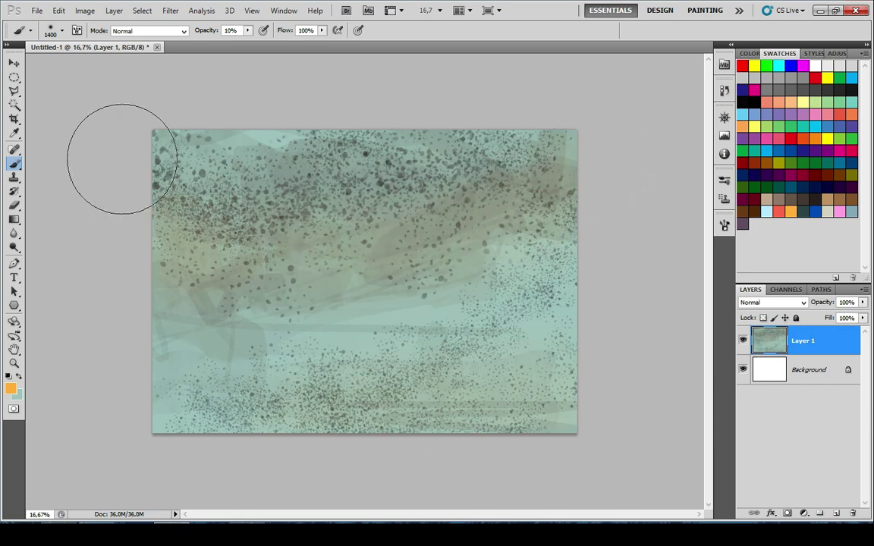
pyautogui.hotkey('ctrl', '-')
pyautogui.hotkey('ctrl', '-')
pyautogui.hotkey('ctrl', '-')
pyautogui.hotkey('ctrl', '-')
pyautogui.hotkey('ctrl', '-')
pyautogui.hotkey('ctrl', '+')
pyautogui.hotkey('ctrl', '+')
pyautogui.hotkey('ctrl', '+')
pyautogui.hotkey('ctrl', '+')
pyautogui.hotkey('ctrl', '+')
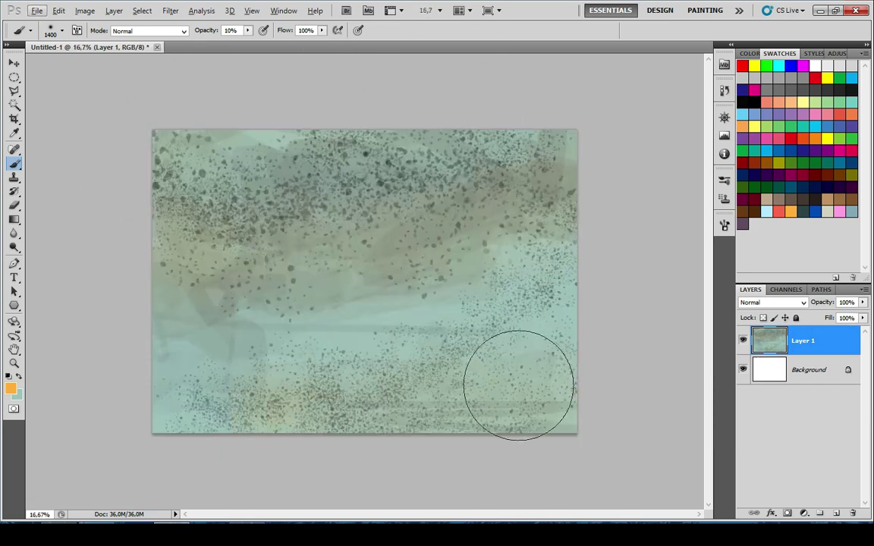
pyautogui.moveTo(416, 430); pyautogui.dragTo(376, 389)
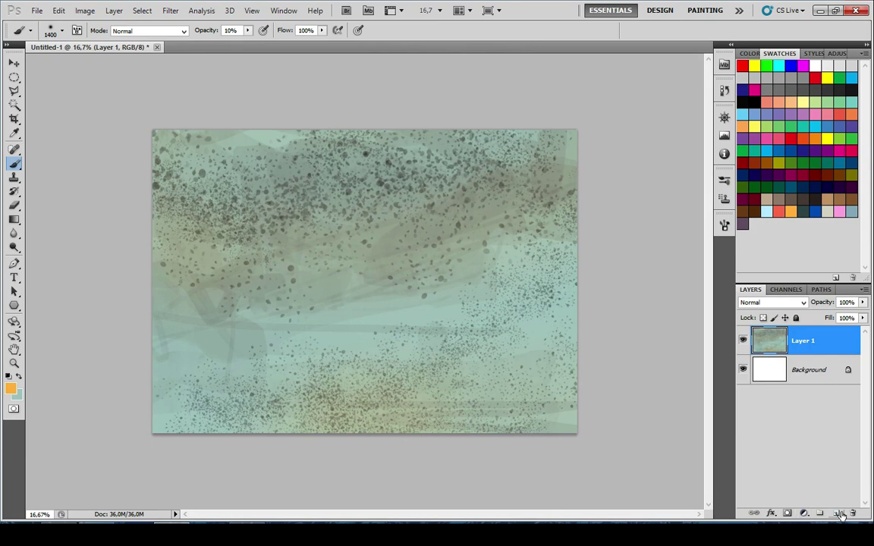
# Add a new layer above Layer 1 and fill it with solid blue
pyautogui.click(838, 513)
pyautogui.hotkey('alt', 'BackSpace')
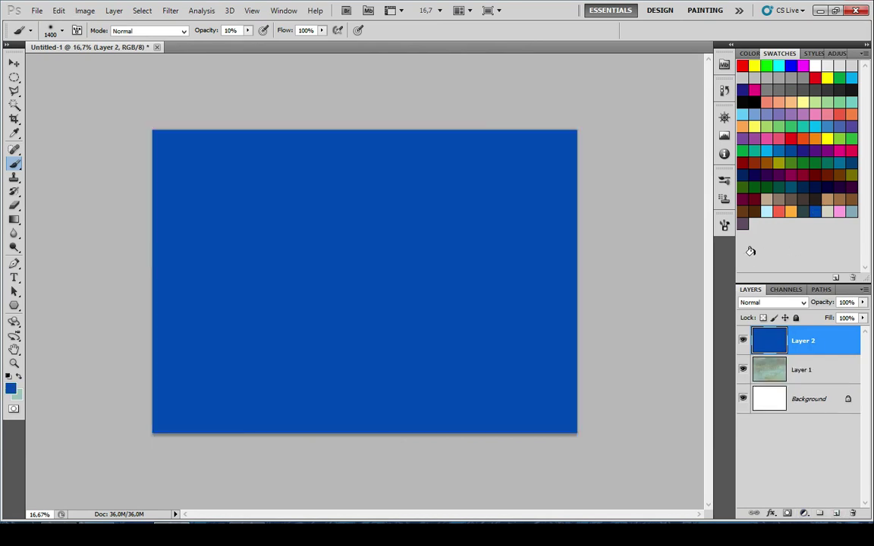
# Set Layer 2's blend mode to Multiply and lower its opacity to 41%
pyautogui.click(766, 302)
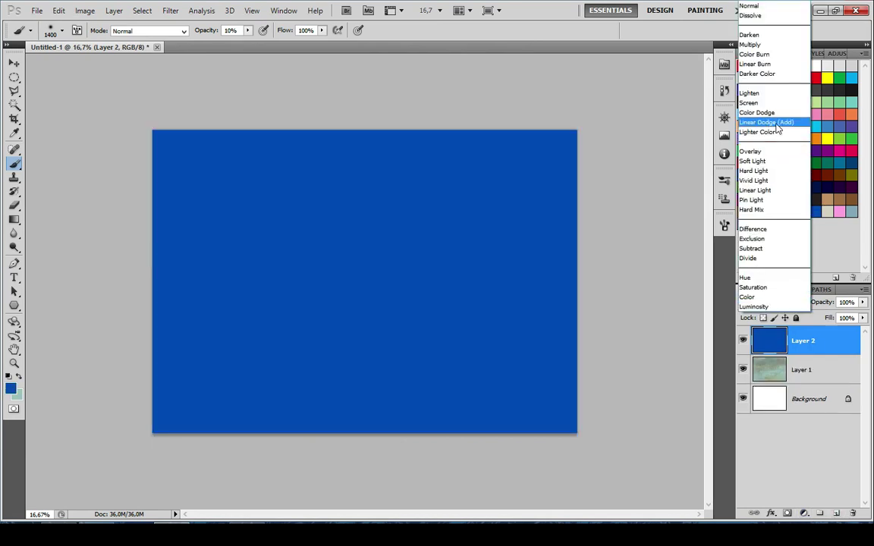
pyautogui.click(770, 45)
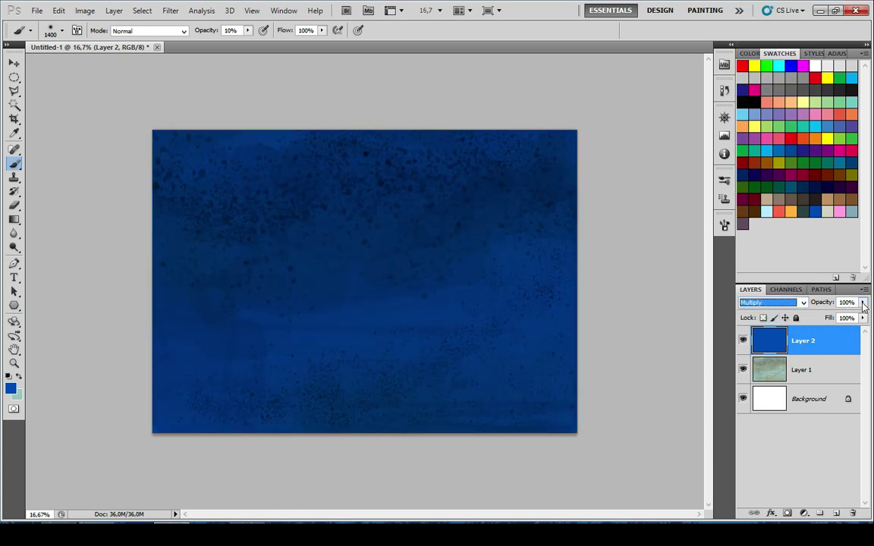
pyautogui.moveTo(863, 303); pyautogui.dragTo(827, 319)
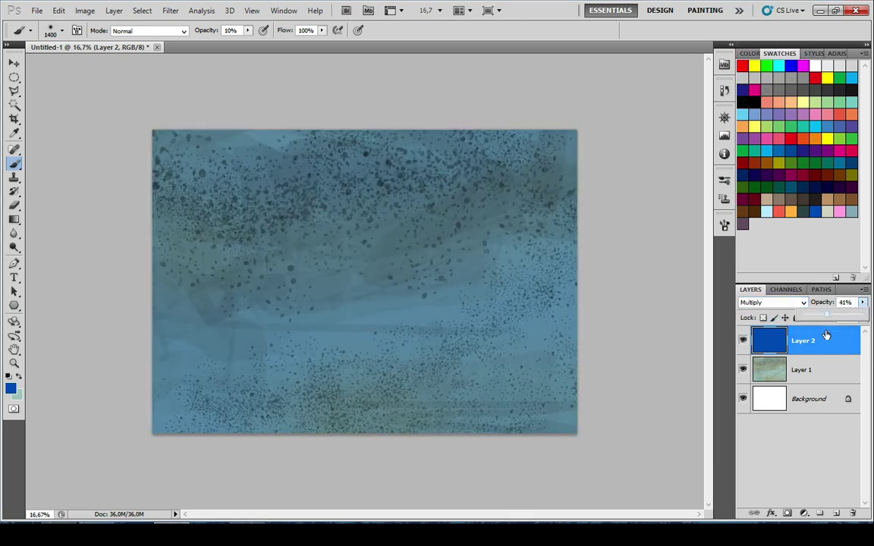
# Merge Layer 2 with Layer 1 and add a new empty layer above the result
pyautogui.click(835, 513)
pyautogui.keyDown('shift'); pyautogui.click(804, 370); pyautogui.keyUp('shift')
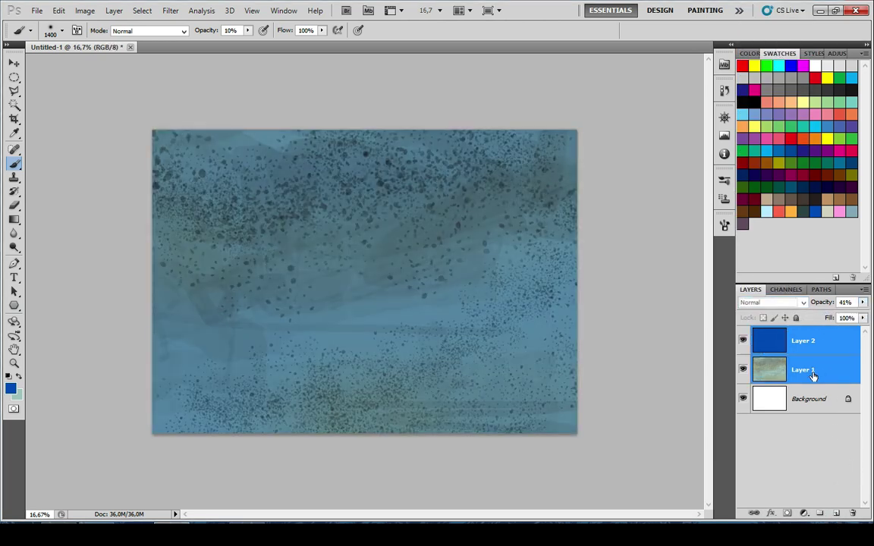
pyautogui.hotkey('ctrl', 'e')
pyautogui.click(836, 513)
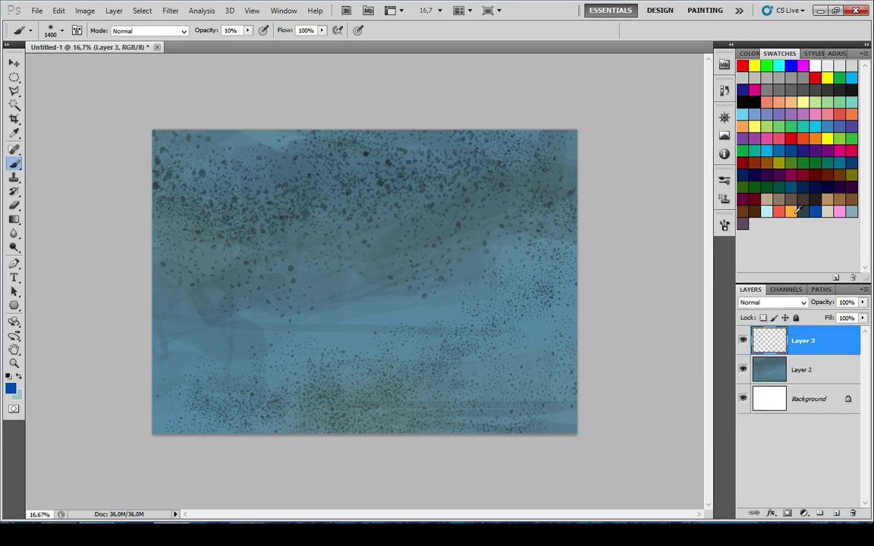
pyautogui.press('5')
pyautogui.moveTo(193, 247); pyautogui.dragTo(557, 175)
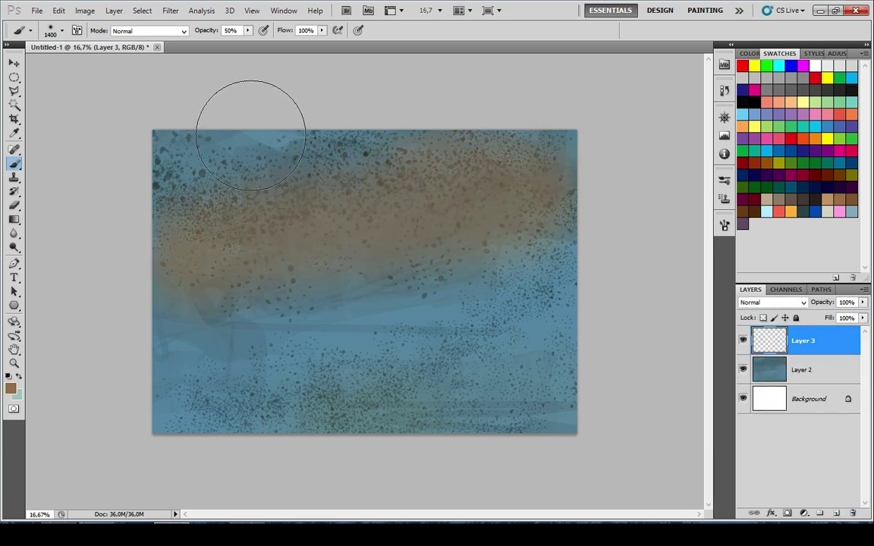
pyautogui.hotkey('ctrl', 'z')
# Glaze the upper half and the lower edge with soft brown strokes at 30% brush opacity
pyautogui.press('3')
pyautogui.moveTo(189, 235); pyautogui.dragTo(472, 266)
pyautogui.moveTo(238, 395)
pyautogui.mouseDown()
pyautogui.moveTo(443, 401)
pyautogui.moveTo(574, 425)
pyautogui.mouseUp()
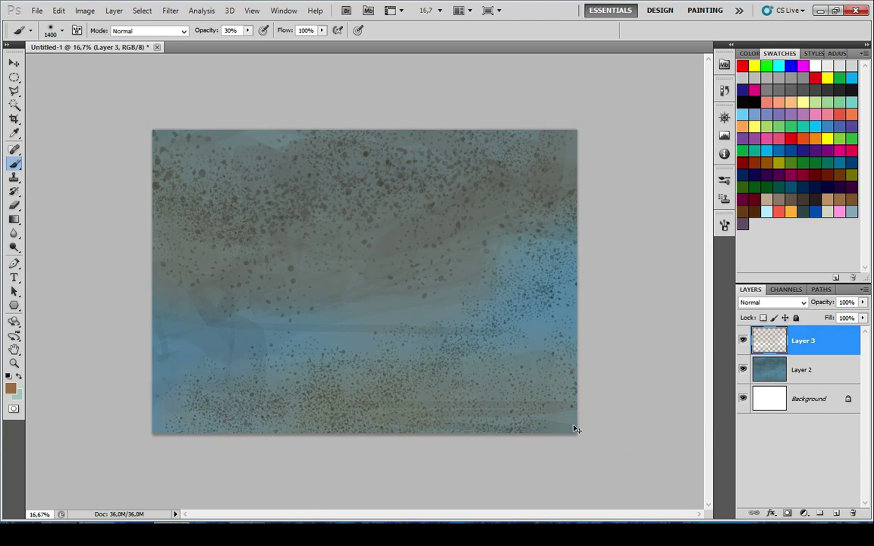
pyautogui.hotkey('ctrl', 'z')
pyautogui.moveTo(352, 446); pyautogui.dragTo(607, 395)
pyautogui.click(383, 155)
pyautogui.click(186, 148)
# Switch to a textured 400 px brush tip and paint brown strokes over the upper area and across the middle
pyautogui.rightClick(266, 339)
pyautogui.click(474, 287)
pyautogui.moveTo(157, 307); pyautogui.dragTo(358, 300)
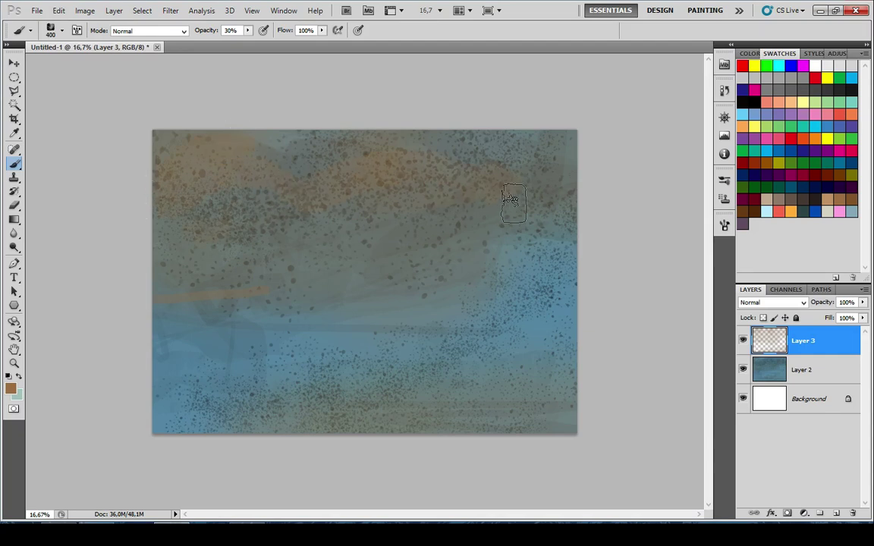
# Raise the brush opacity to 50% and dab light tan patches along the bottom and the diagonal middle band
pyautogui.press('x')
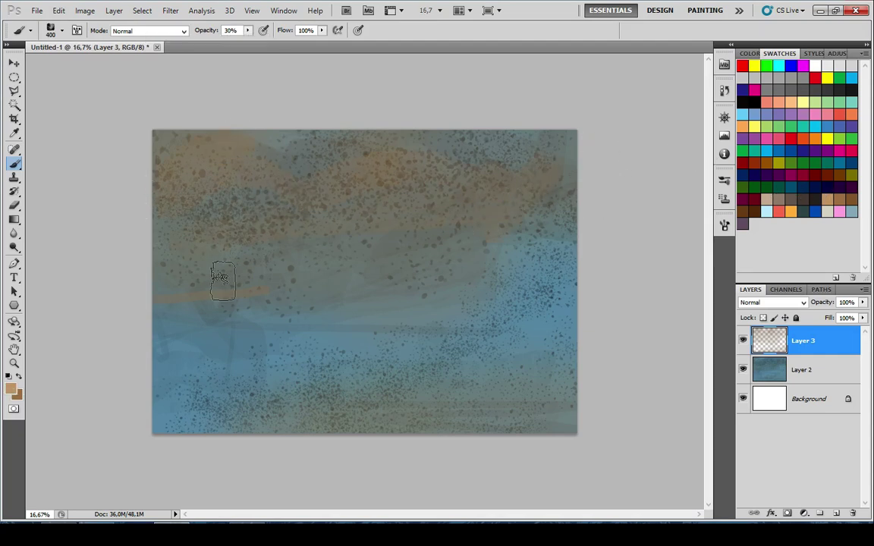
pyautogui.moveTo(209, 281); pyautogui.dragTo(479, 266)
pyautogui.hotkey('ctrl', 'z')
pyautogui.press('5')
pyautogui.moveTo(227, 240)
pyautogui.mouseDown()
pyautogui.moveTo(352, 291)
pyautogui.moveTo(253, 295)
pyautogui.mouseUp()
pyautogui.hotkey('ctrl', 'z')
pyautogui.moveTo(464, 437); pyautogui.dragTo(160, 394)
pyautogui.moveTo(497, 236); pyautogui.dragTo(328, 303)
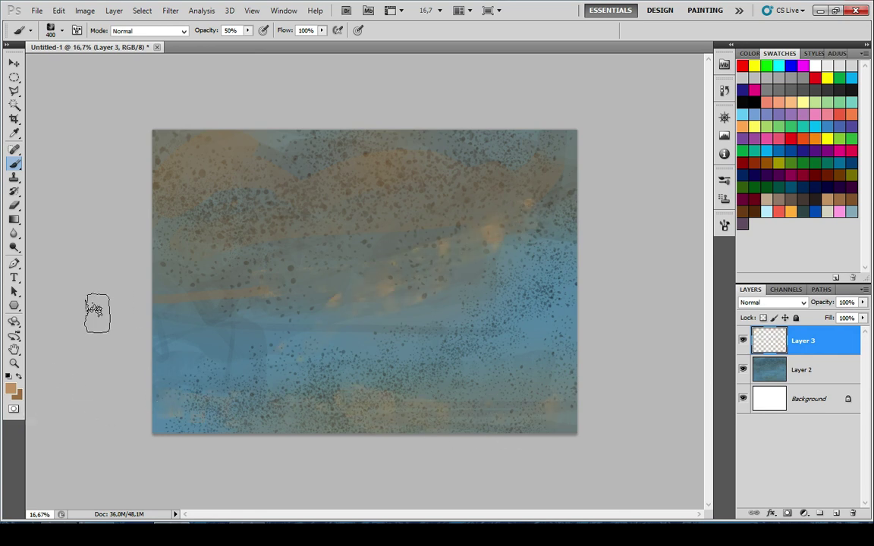
# Build up the tan diagonal band across the middle with 250 px and 200 px strokes, resampling its colours from the canvas
pyautogui.press('[')
pyautogui.moveTo(559, 205)
pyautogui.mouseDown()
pyautogui.moveTo(383, 239)
pyautogui.moveTo(494, 245)
pyautogui.moveTo(549, 212)
pyautogui.mouseUp()
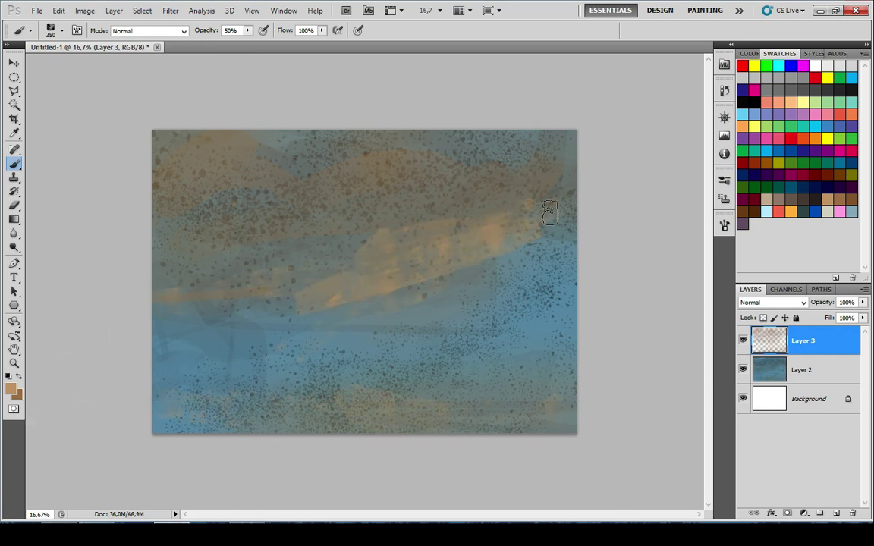
pyautogui.keyDown('alt'); pyautogui.click(474, 238); pyautogui.keyUp('alt')
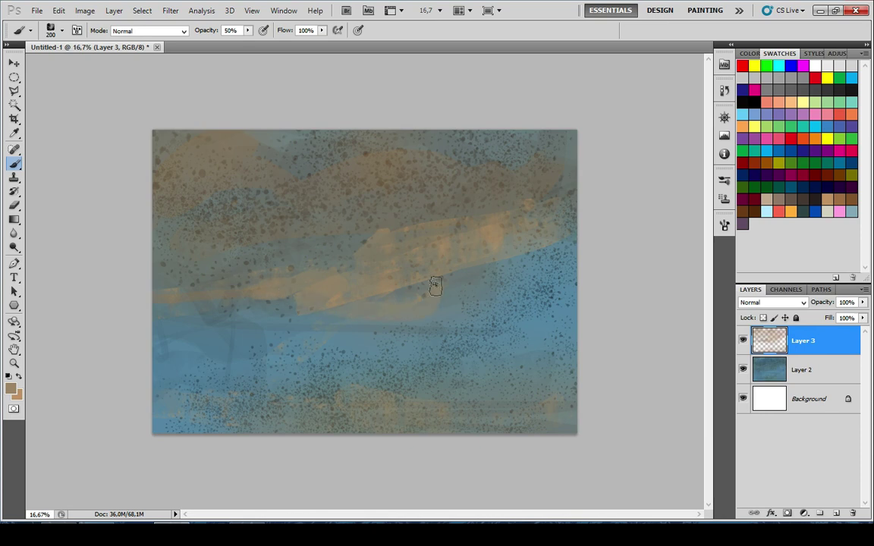
pyautogui.moveTo(435, 286)
pyautogui.mouseDown()
pyautogui.moveTo(383, 273)
pyautogui.moveTo(512, 240)
pyautogui.mouseUp()
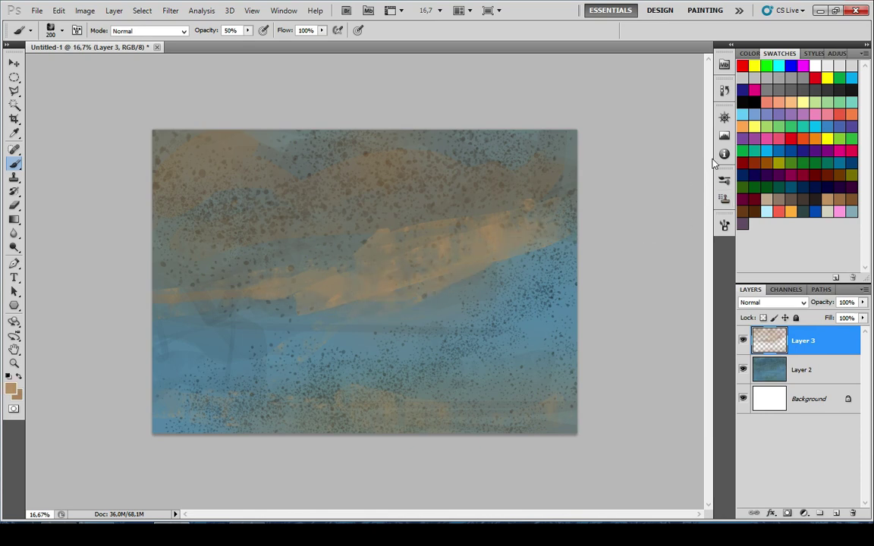
# Set the foreground colour to a bright turquoise and return to the Brush tool
pyautogui.press('i')
pyautogui.click(10, 388)
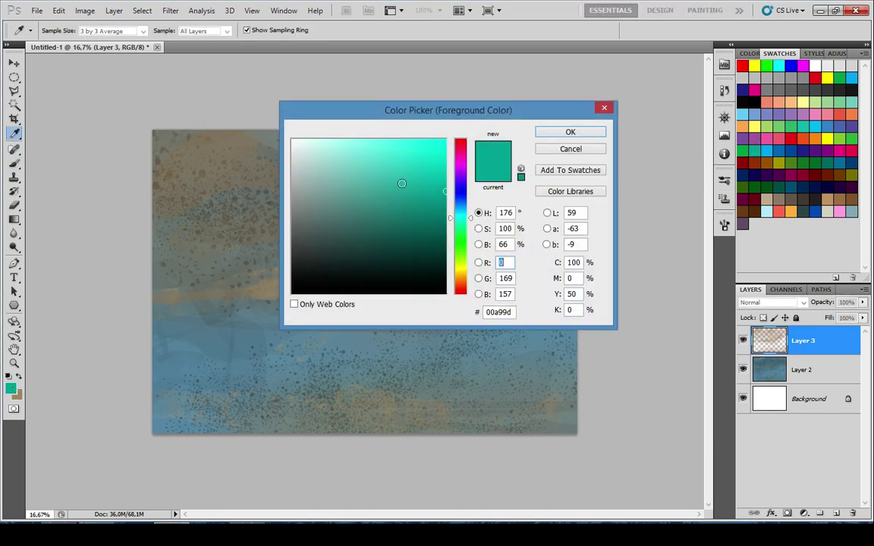
pyautogui.click(406, 167)
pyautogui.press('Return')
pyautogui.press('b')
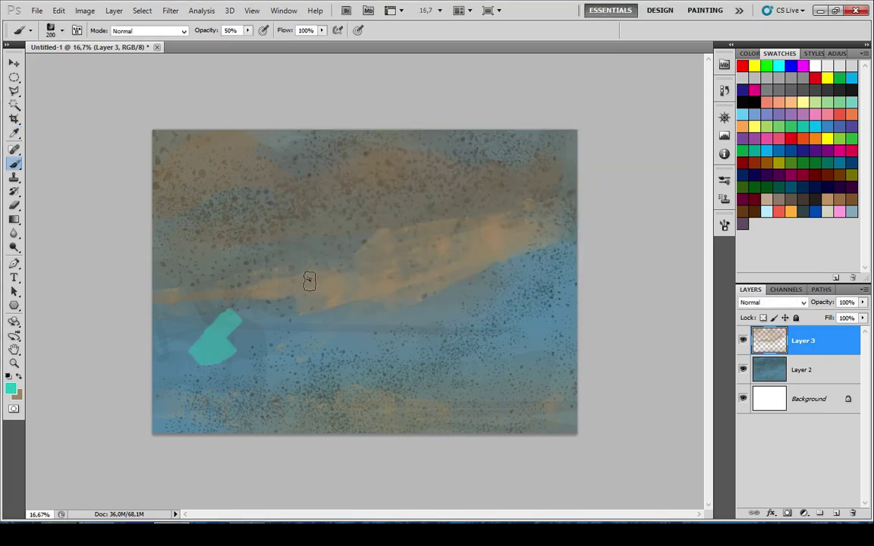
# Undo the test stroke and paint a broad turquoise water band beneath the tan band at 40% brush opacity
pyautogui.hotkey('ctrl', 'z')
pyautogui.press('4')
pyautogui.moveTo(152, 305)
pyautogui.mouseDown()
pyautogui.moveTo(166, 366)
pyautogui.moveTo(308, 351)
pyautogui.moveTo(329, 317)
pyautogui.mouseUp()
pyautogui.moveTo(144, 313)
pyautogui.mouseDown()
pyautogui.moveTo(203, 301)
pyautogui.moveTo(384, 355)
pyautogui.moveTo(308, 351)
pyautogui.moveTo(385, 318)
pyautogui.moveTo(470, 341)
pyautogui.moveTo(538, 311)
pyautogui.moveTo(550, 253)
pyautogui.moveTo(604, 222)
pyautogui.mouseUp()
# Layer denser turquoise strokes along the upper part of the water band, varying the brush between 100 px and 250 px
pyautogui.scroll(-5, 359, 308)
pyautogui.hotkey('ctrl', '+')
pyautogui.hotkey('ctrl', '+')
pyautogui.hotkey('ctrl', '+')
pyautogui.hotkey('ctrl', '+')
pyautogui.hotkey('ctrl', '+')
pyautogui.hotkey('ctrl', '+')
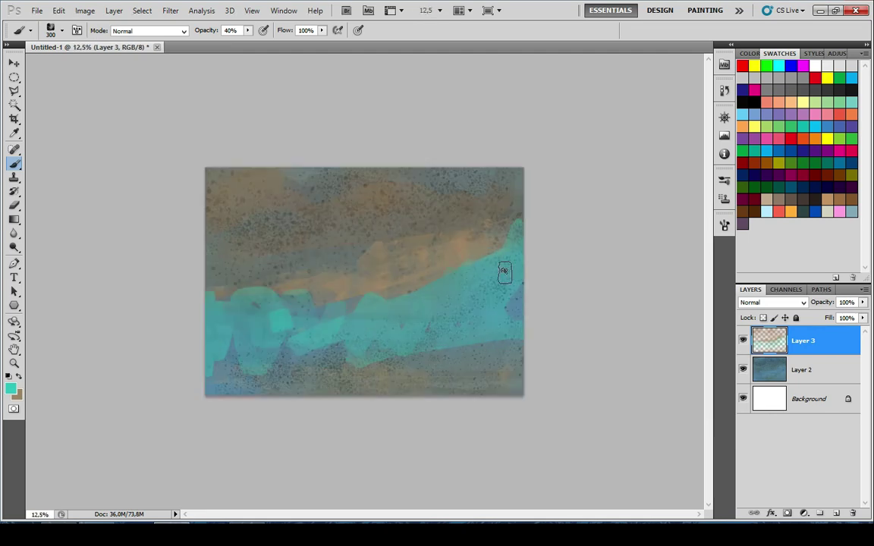
pyautogui.press('[')
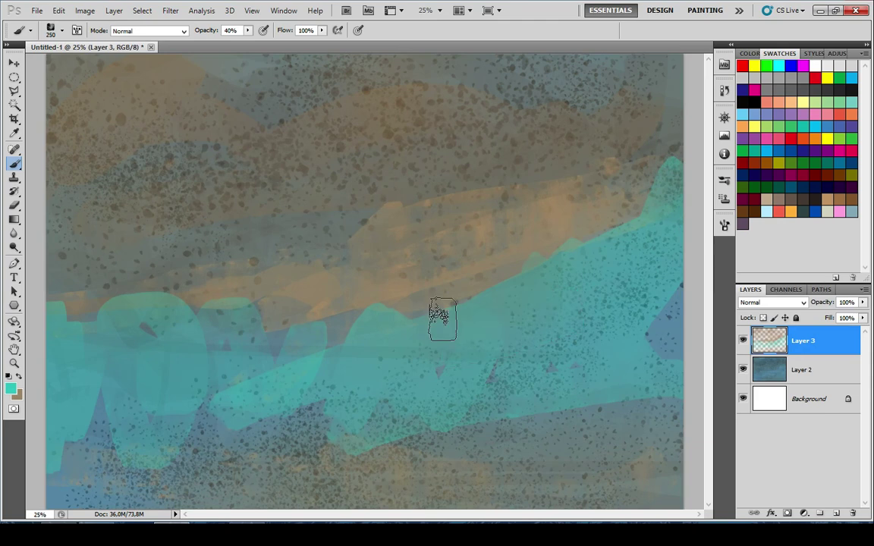
pyautogui.moveTo(578, 242); pyautogui.dragTo(699, 271)
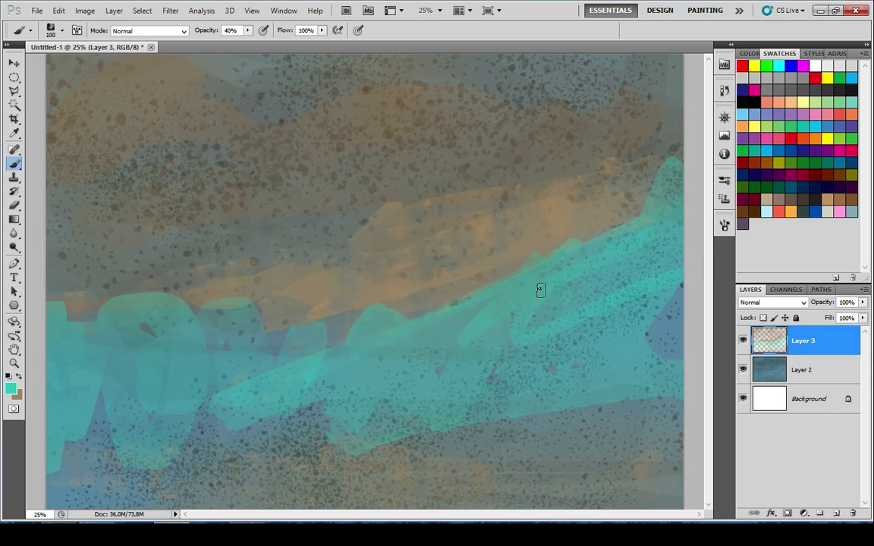
pyautogui.press(']')
pyautogui.press(']')
pyautogui.moveTo(207, 341)
pyautogui.mouseDown()
pyautogui.moveTo(252, 353)
pyautogui.moveTo(331, 351)
pyautogui.moveTo(234, 336)
pyautogui.moveTo(243, 335)
pyautogui.moveTo(181, 345)
pyautogui.moveTo(142, 316)
pyautogui.mouseUp()
pyautogui.press(']')
pyautogui.press(']')
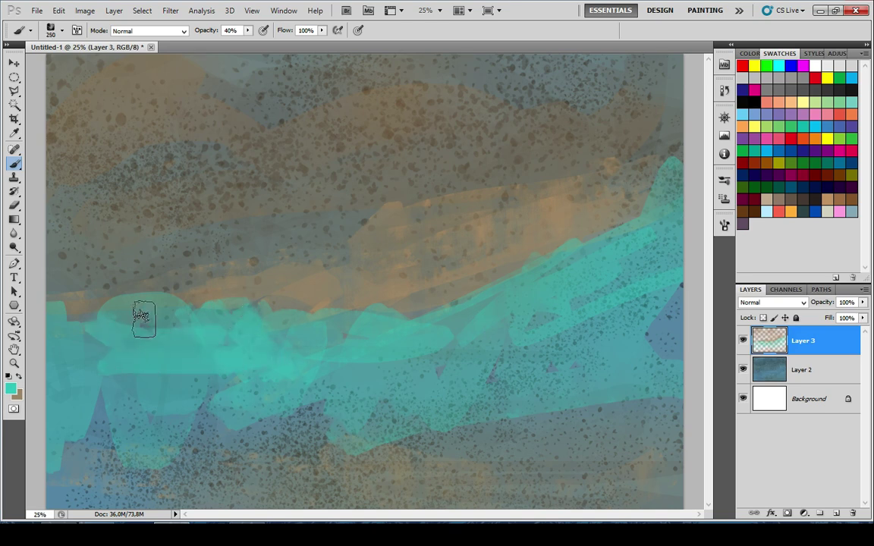
# Sample brown and grey tones from the canvas and shade the left and middle parts of the tan band
pyautogui.press('x')
pyautogui.keyDown('alt'); pyautogui.click(448, 271); pyautogui.keyUp('alt')
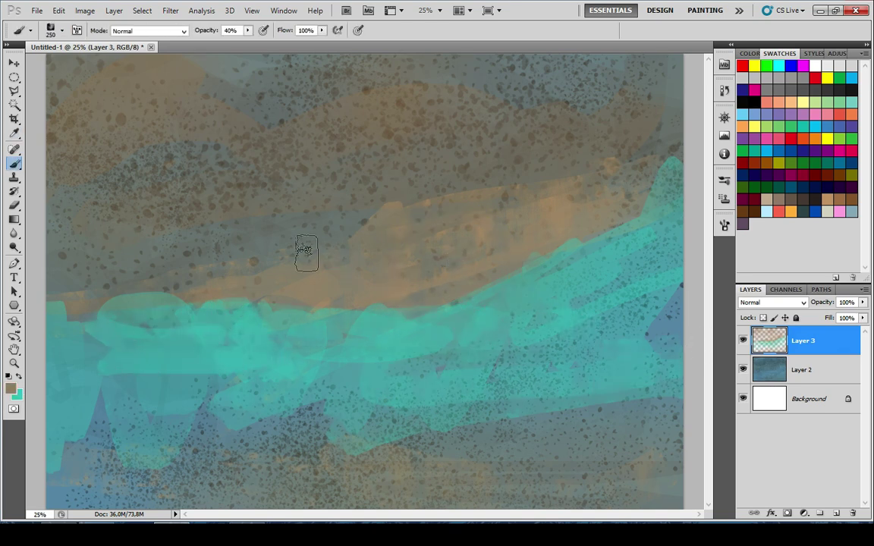
pyautogui.keyDown('alt'); pyautogui.click(302, 168); pyautogui.keyUp('alt')
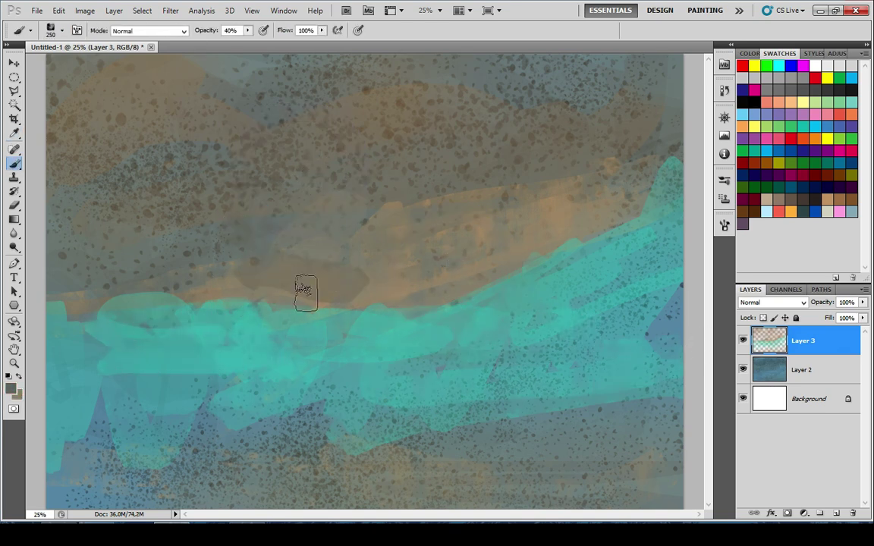
pyautogui.moveTo(378, 302); pyautogui.dragTo(86, 262)
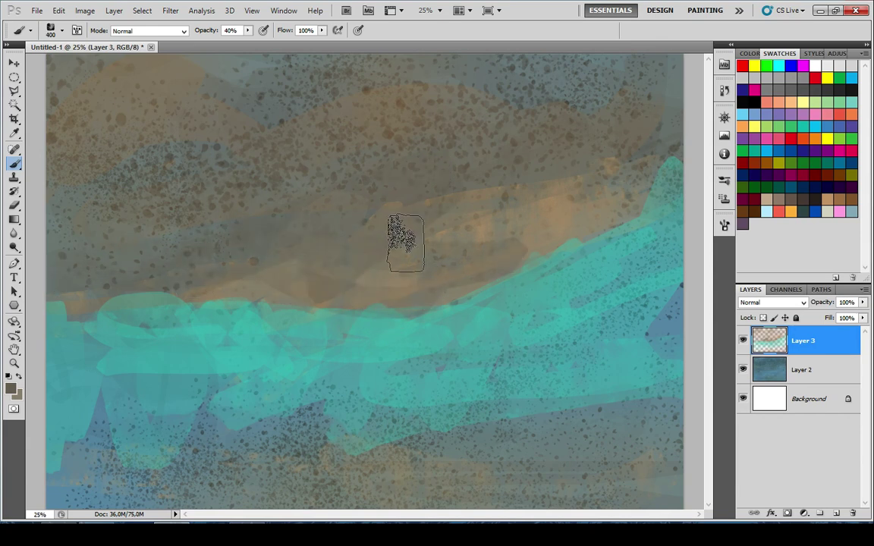
# Set the foreground colour to light beige c6b395 and paint highlights along the tan band with the 250 px brush
pyautogui.keyDown('alt'); pyautogui.click(544, 225); pyautogui.keyUp('alt')
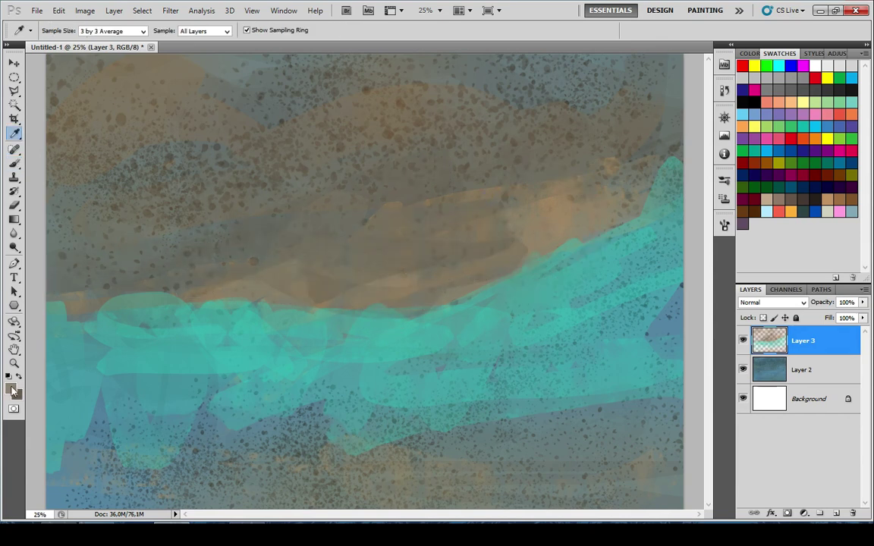
pyautogui.click(11, 389)
pyautogui.click(338, 174)
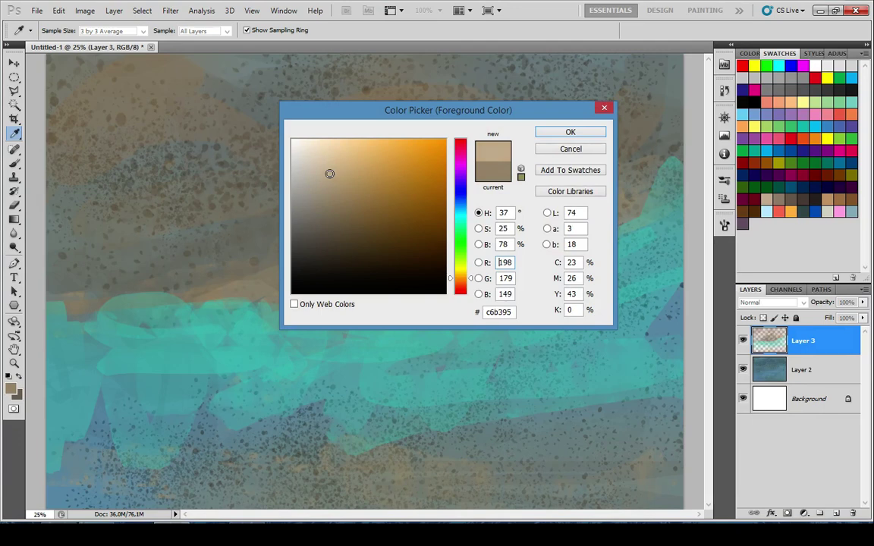
pyautogui.click(573, 132)
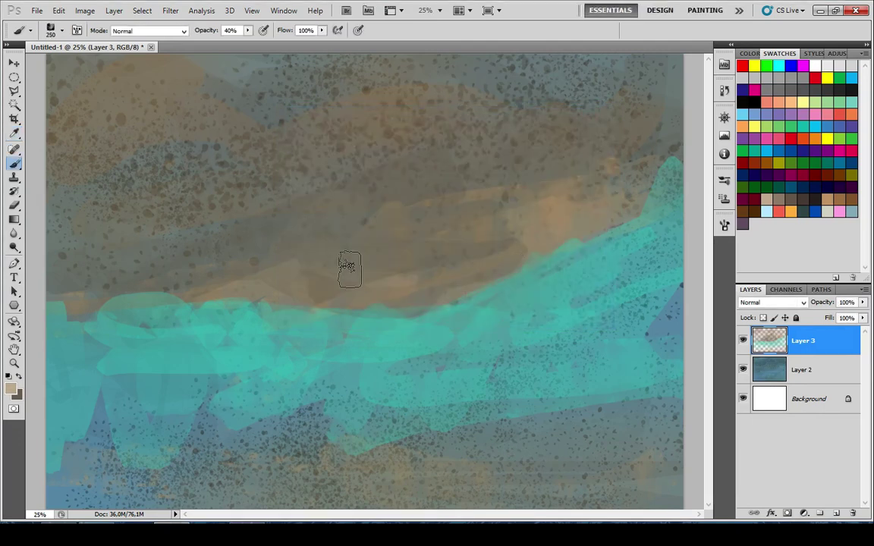
pyautogui.moveTo(351, 269)
pyautogui.mouseDown()
pyautogui.moveTo(449, 292)
pyautogui.moveTo(416, 294)
pyautogui.moveTo(384, 265)
pyautogui.moveTo(136, 298)
pyautogui.moveTo(584, 180)
pyautogui.mouseUp()
# Undo the stray beige marks and paint a light beige block at the left end of the tan band
pyautogui.scroll(-8, 303, 226)
pyautogui.scroll(5, 303, 228)
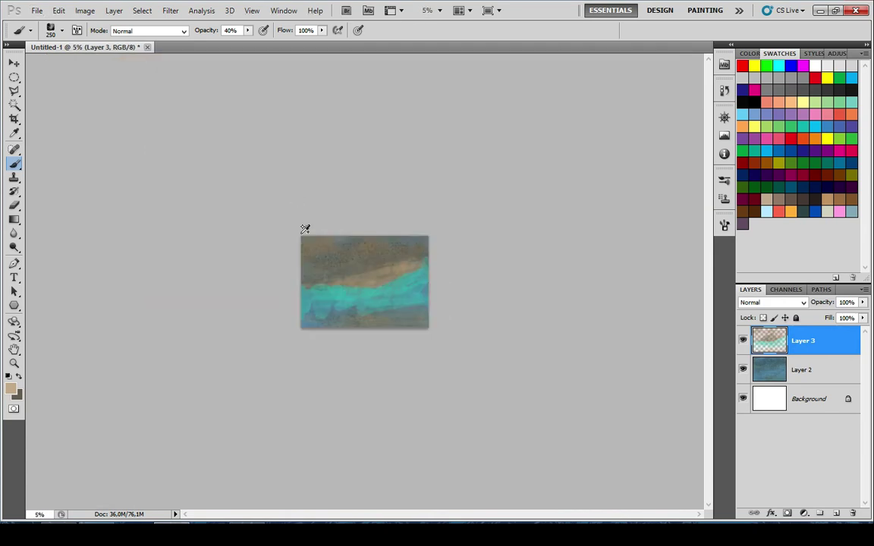
pyautogui.moveTo(338, 286); pyautogui.dragTo(257, 303)
pyautogui.scroll(3, 362, 279)
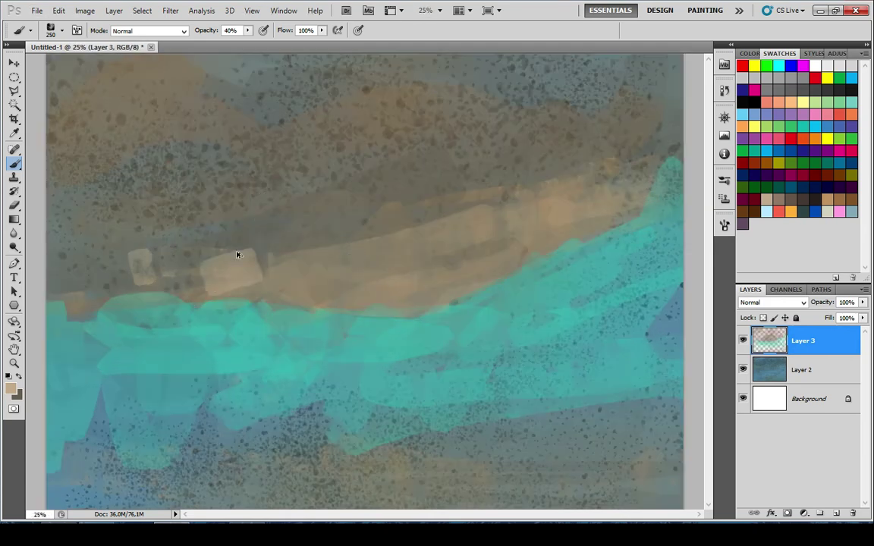
pyautogui.scroll(-3, 193, 264)
pyautogui.hotkey('ctrl', 'z')
pyautogui.scroll(2, 257, 280)
pyautogui.moveTo(244, 279); pyautogui.dragTo(276, 272)
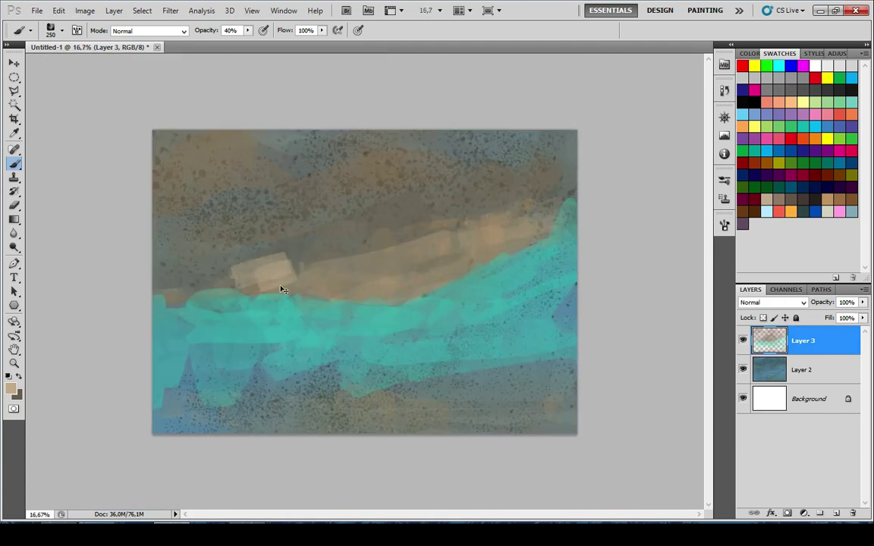
# Sample turquoise from the water and fill its lower-left part with a 200 px brush at 100% opacity
pyautogui.press('x')
pyautogui.keyDown('alt'); pyautogui.click(270, 314); pyautogui.keyUp('alt')
pyautogui.press('[')
pyautogui.press('0')
pyautogui.moveTo(164, 412); pyautogui.dragTo(309, 358)
pyautogui.hotkey('ctrl', 'z')
pyautogui.press('x')
pyautogui.keyDown('alt'); pyautogui.click(254, 339); pyautogui.keyUp('alt')
pyautogui.moveTo(165, 382); pyautogui.dragTo(239, 377)
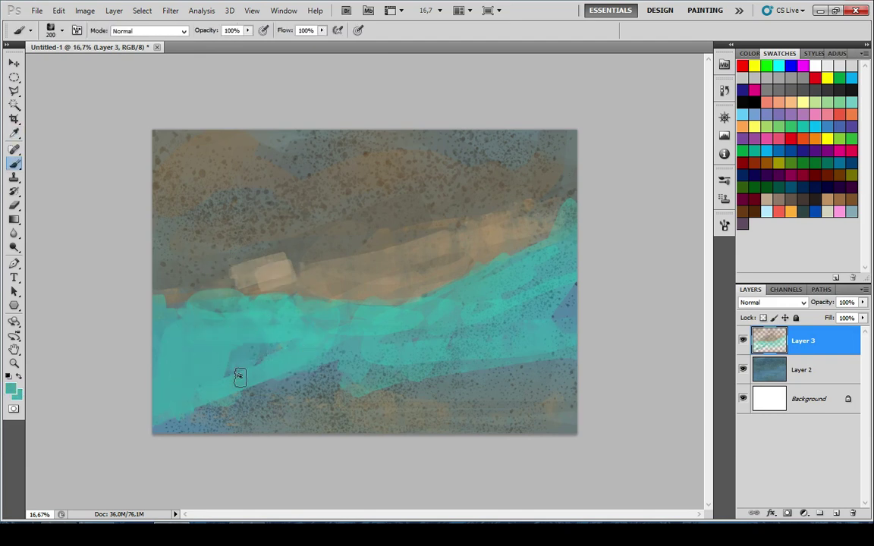
# Enlarge the brush and extend the turquoise up the right edge of the canvas, undoing two unwanted strokes
pyautogui.press(']')
pyautogui.moveTo(407, 384); pyautogui.dragTo(429, 383)
pyautogui.moveTo(550, 310); pyautogui.dragTo(591, 293)
pyautogui.hotkey('ctrl', 'alt', 'z')
pyautogui.hotkey('ctrl', 'alt', 'z')
pyautogui.moveTo(574, 240)
pyautogui.mouseDown()
pyautogui.moveTo(581, 321)
pyautogui.moveTo(576, 165)
pyautogui.mouseUp()
# Cover parts of the upper background and the lower band with sampled grey-brown tones using the 400 px brush
pyautogui.keyDown('alt'); pyautogui.click(389, 165); pyautogui.keyUp('alt')
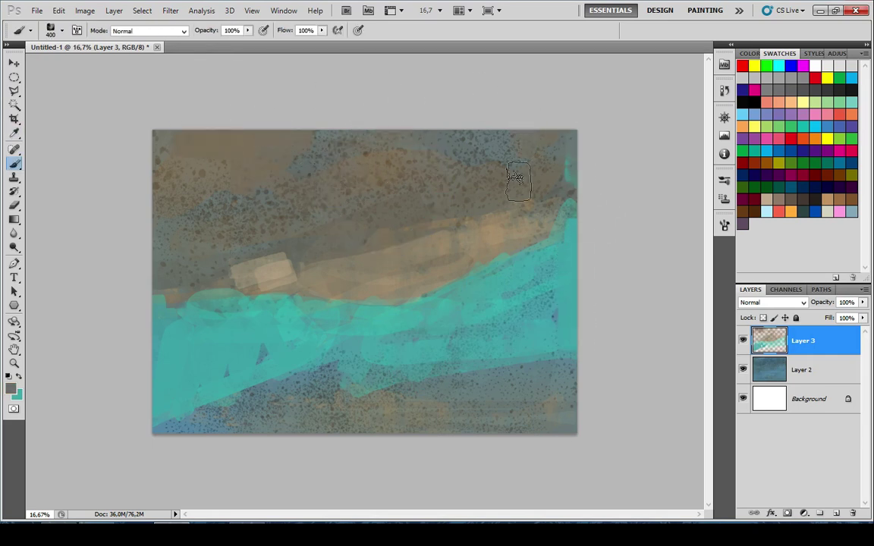
pyautogui.hotkey('ctrl', 'z')
pyautogui.press('x')
pyautogui.keyDown('alt'); pyautogui.click(397, 402); pyautogui.keyUp('alt')
pyautogui.moveTo(266, 397); pyautogui.dragTo(394, 395)
pyautogui.press('x')
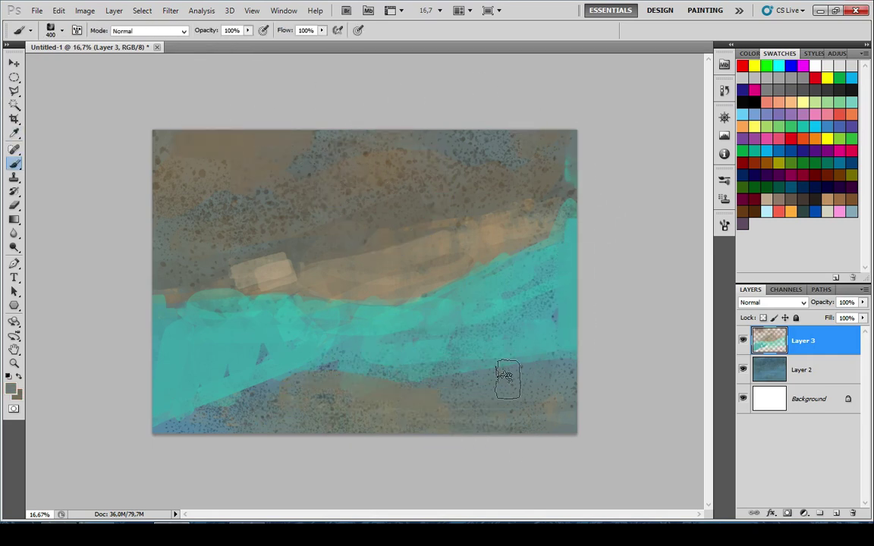
pyautogui.scroll(-6, 285, 219)
pyautogui.scroll(6, 284, 218)
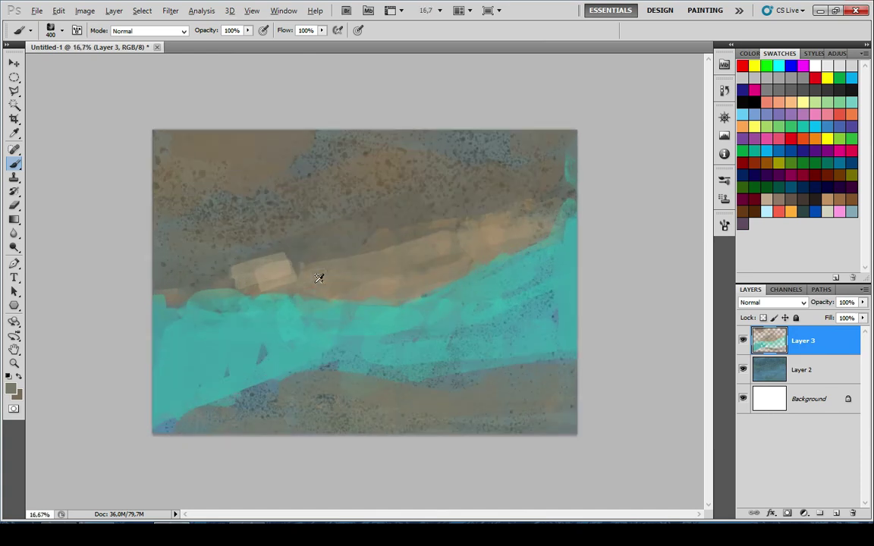
pyautogui.moveTo(303, 313); pyautogui.dragTo(475, 271)
pyautogui.hotkey('ctrl', 'z')
# Add 7.16% uniform noise to Layer 3 and merge it with Layer 2
pyautogui.click(170, 11)
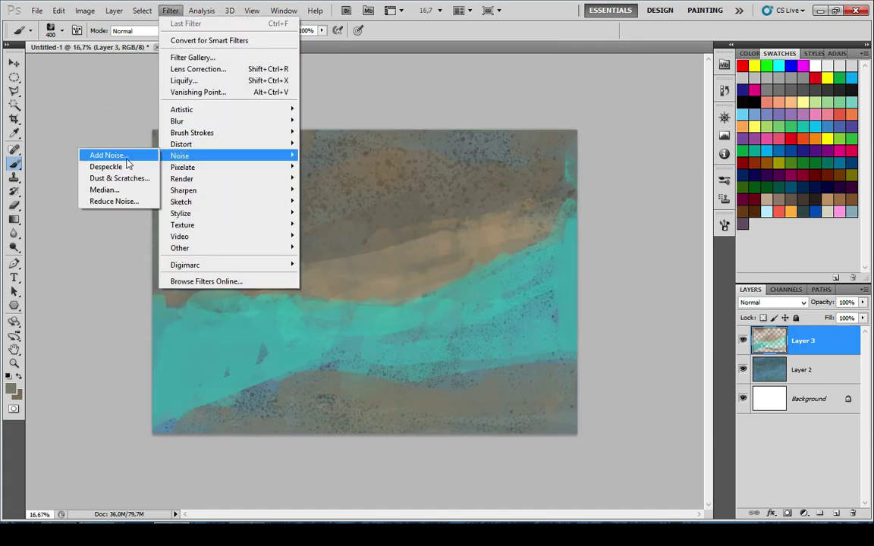
pyautogui.click(109, 155)
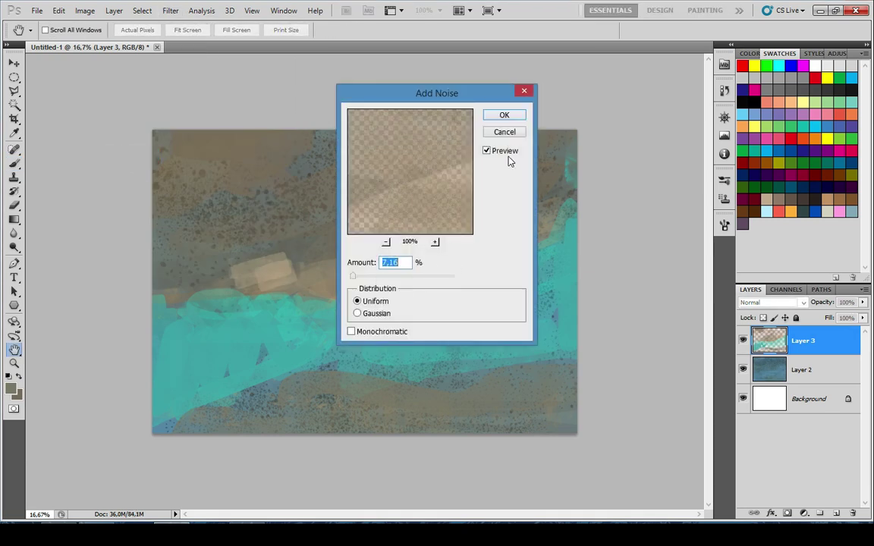
pyautogui.press('Return')
pyautogui.press('b')
pyautogui.hotkey('ctrl', 'e')
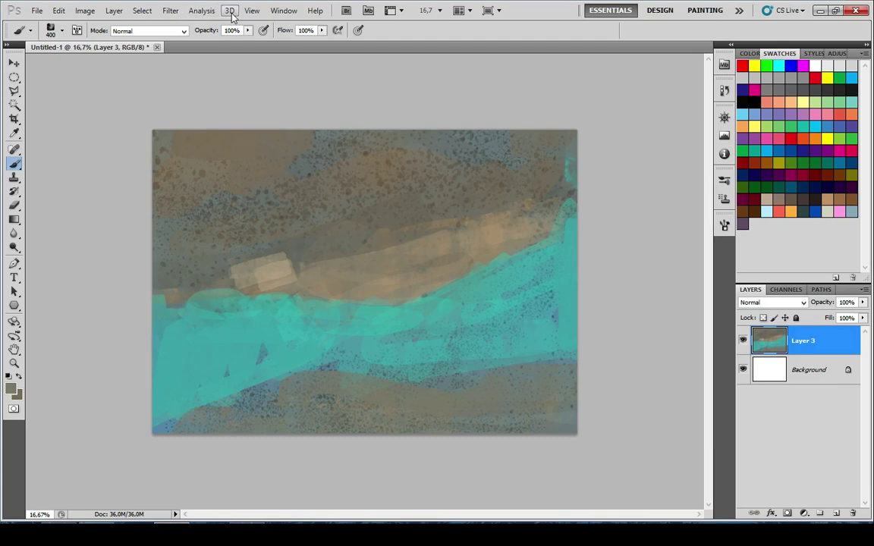
# Add uniform, non-monochromatic noise to Layer 3
pyautogui.click(180, 14)
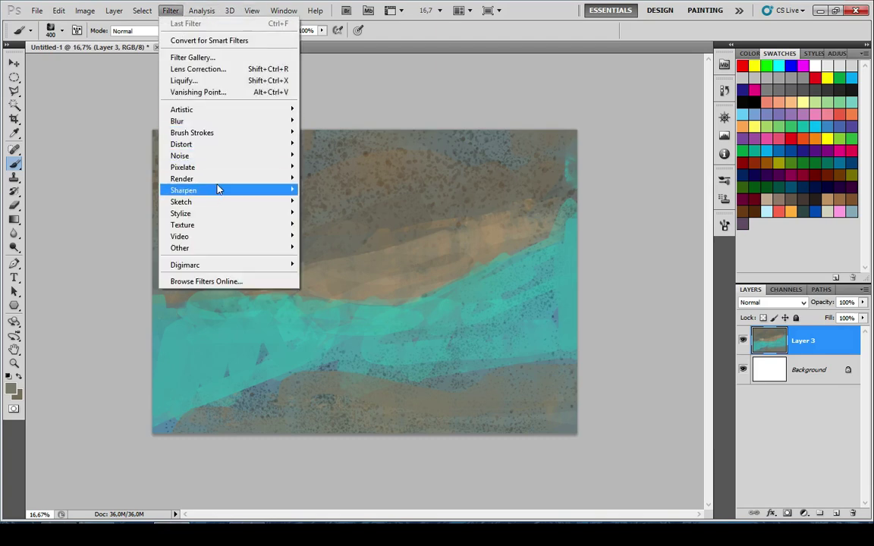
pyautogui.moveTo(214, 157)
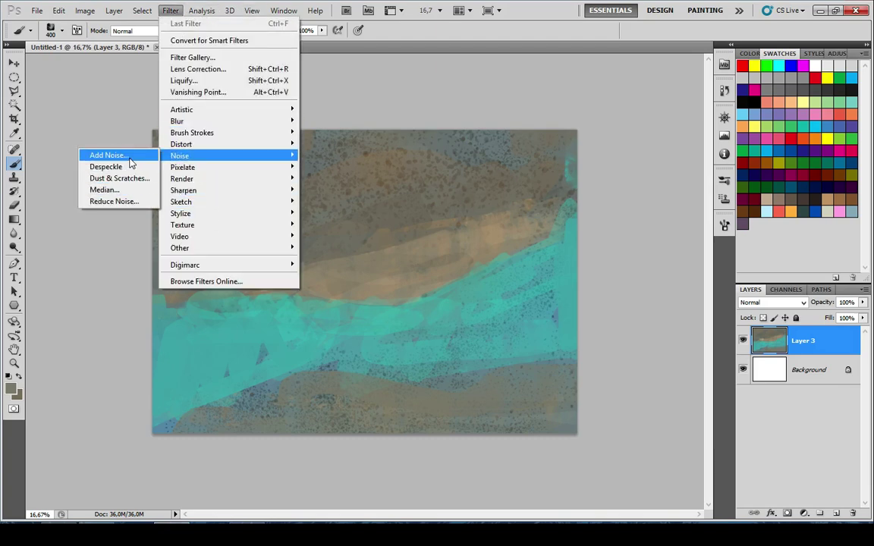
pyautogui.click(114, 155)
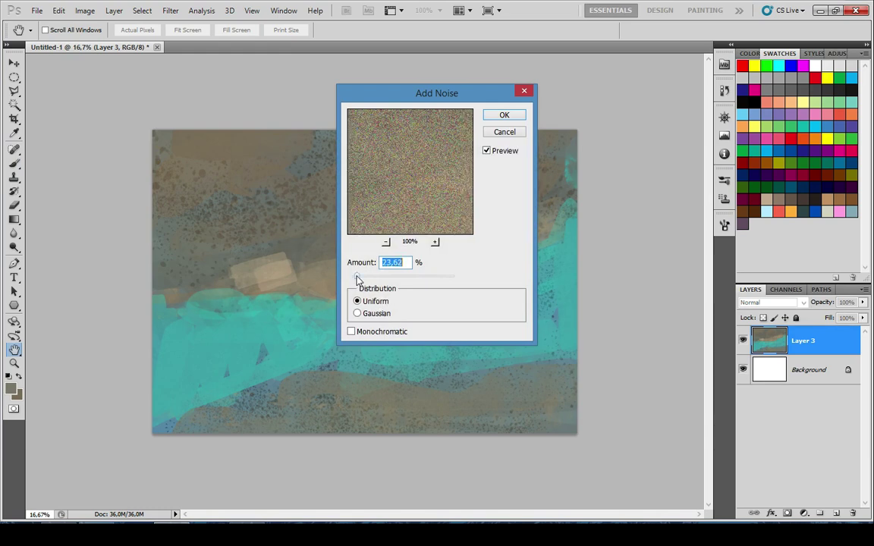
pyautogui.click(519, 116)
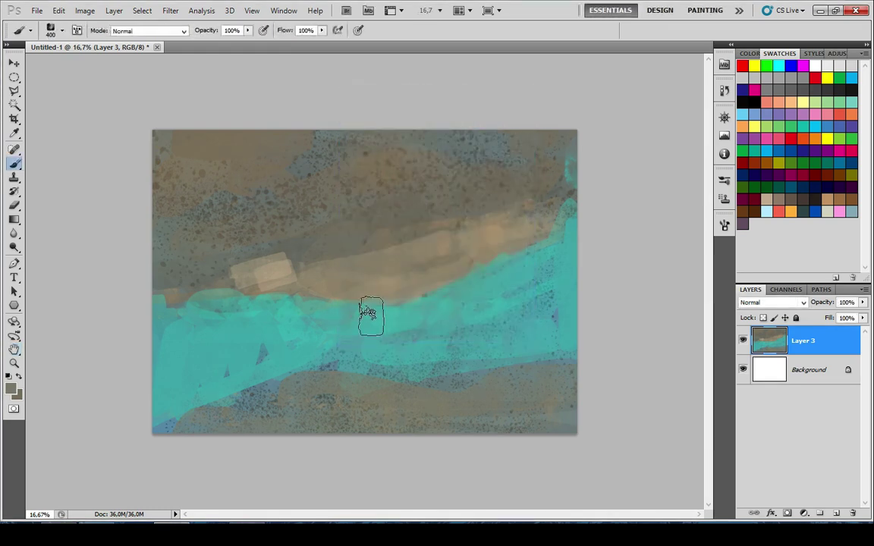
pyautogui.hotkey('ctrl', '+')
pyautogui.hotkey('ctrl', '+')
pyautogui.hotkey('ctrl', '-')
pyautogui.moveTo(314, 256); pyautogui.dragTo(392, 261)
pyautogui.hotkey('ctrl', 'z')
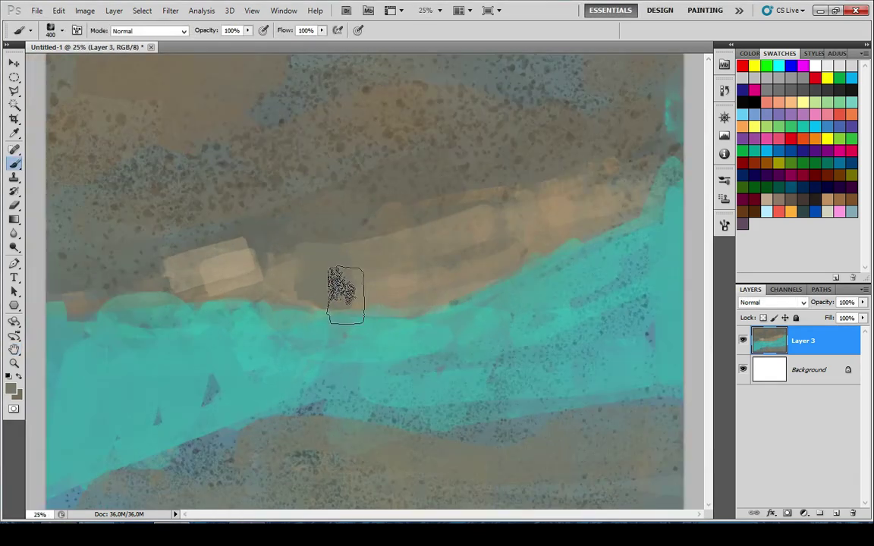
pyautogui.hotkey('ctrl', '-')
pyautogui.hotkey('ctrl', '-')
pyautogui.hotkey('ctrl', '+')
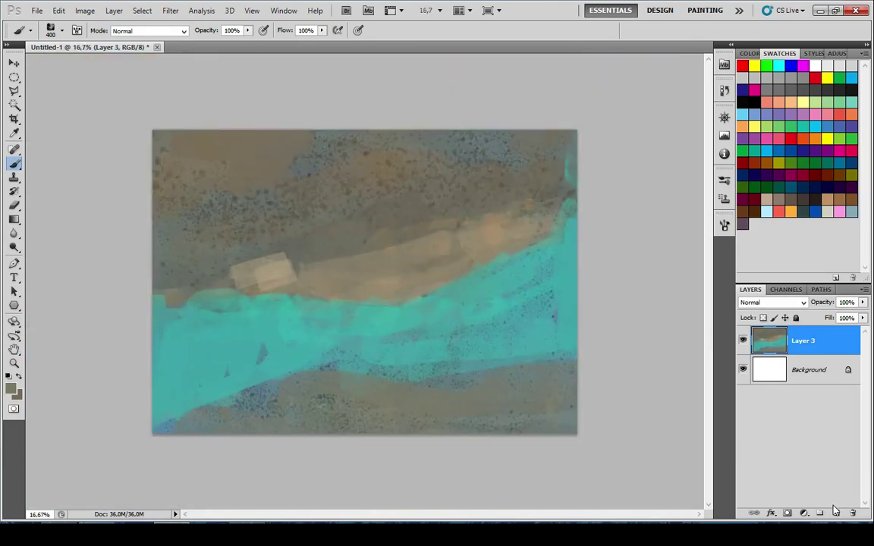
# Tint the painting with a new brown-filled layer in Multiply mode at 57% opacity, merged with Layer 3
pyautogui.click(835, 513)
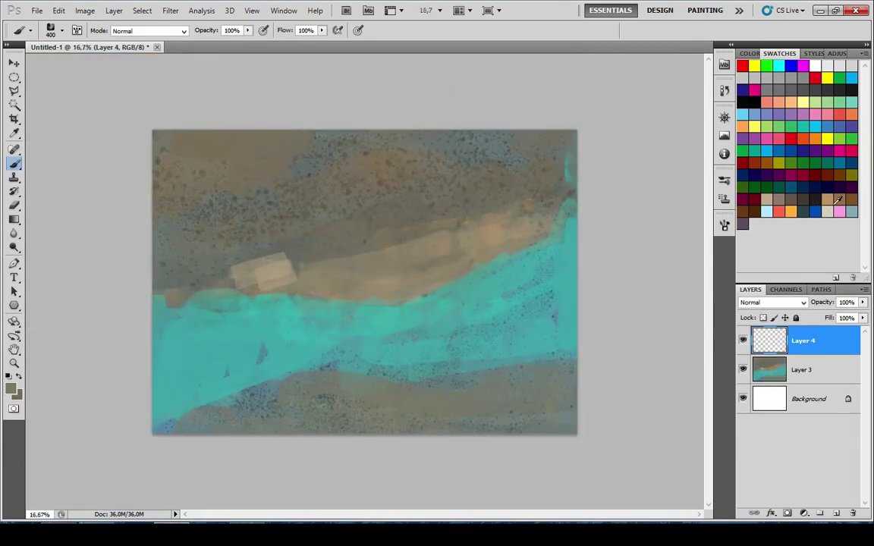
pyautogui.hotkey('alt', 'BackSpace')
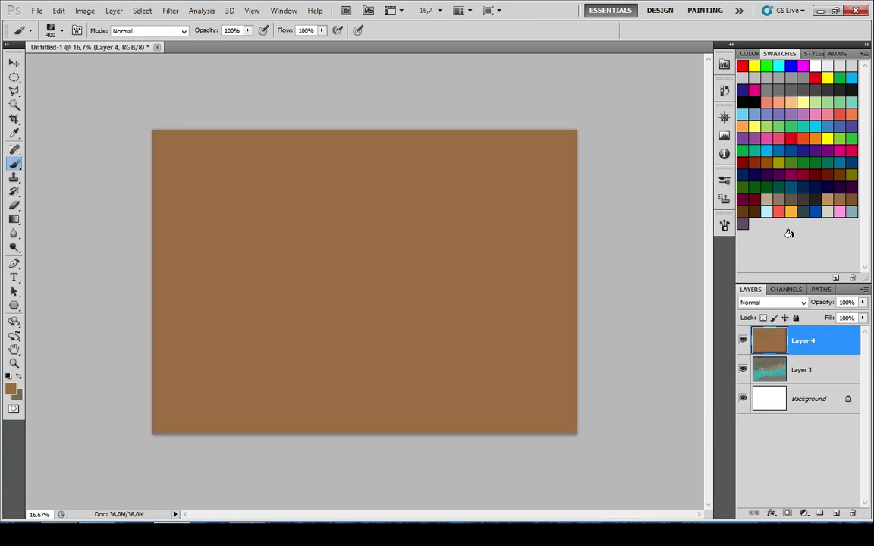
pyautogui.click(769, 302)
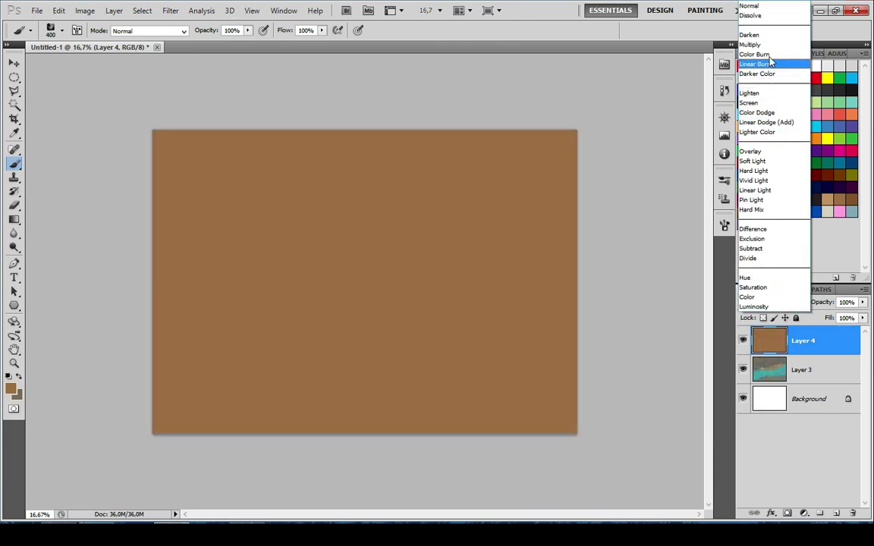
pyautogui.click(758, 43)
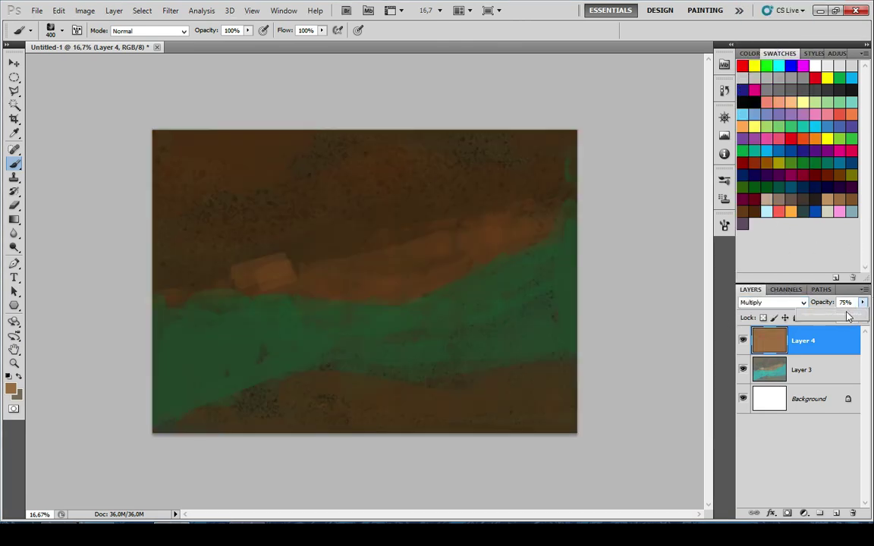
pyautogui.moveTo(861, 302); pyautogui.dragTo(842, 318)
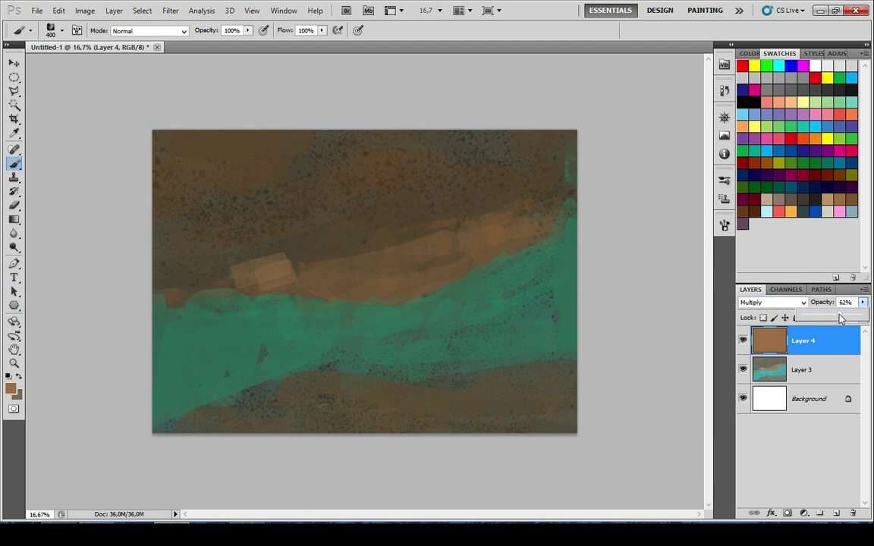
pyautogui.keyDown('shift'); pyautogui.click(791, 371); pyautogui.keyUp('shift')
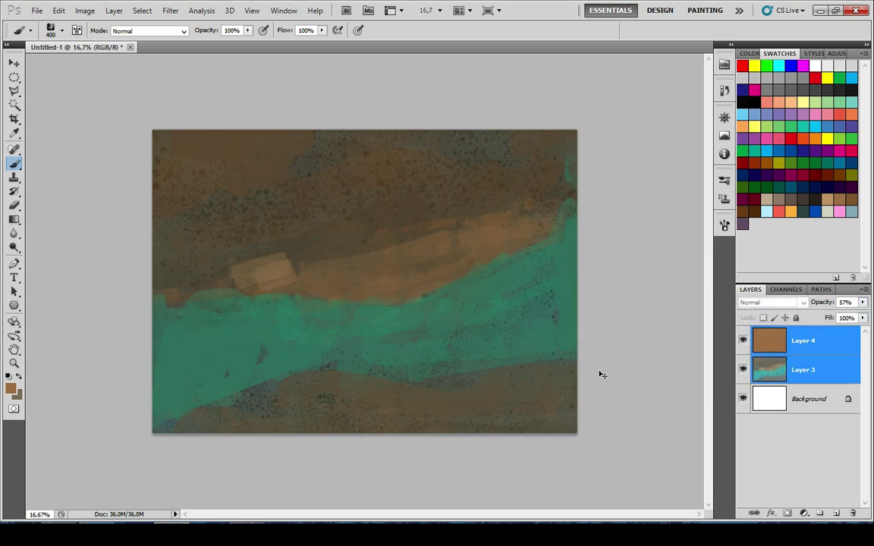
pyautogui.hotkey('ctrl', 'e')
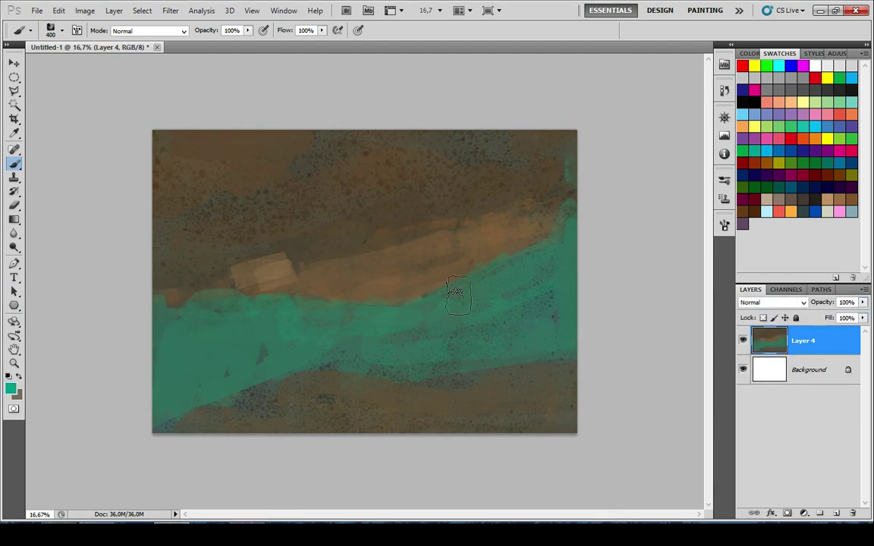
pyautogui.moveTo(458, 296); pyautogui.dragTo(419, 344)
pyautogui.hotkey('ctrl', 'z')
pyautogui.moveTo(163, 402)
pyautogui.mouseDown()
pyautogui.moveTo(175, 318)
pyautogui.moveTo(164, 408)
pyautogui.mouseUp()
pyautogui.hotkey('ctrl', 'z')
# Brush bright green over the water and the brown lower band with the 400 px brush at 40% opacity
pyautogui.press('4')
pyautogui.moveTo(168, 314)
pyautogui.mouseDown()
pyautogui.moveTo(174, 359)
pyautogui.moveTo(191, 327)
pyautogui.mouseUp()
pyautogui.hotkey('ctrl', 'z')
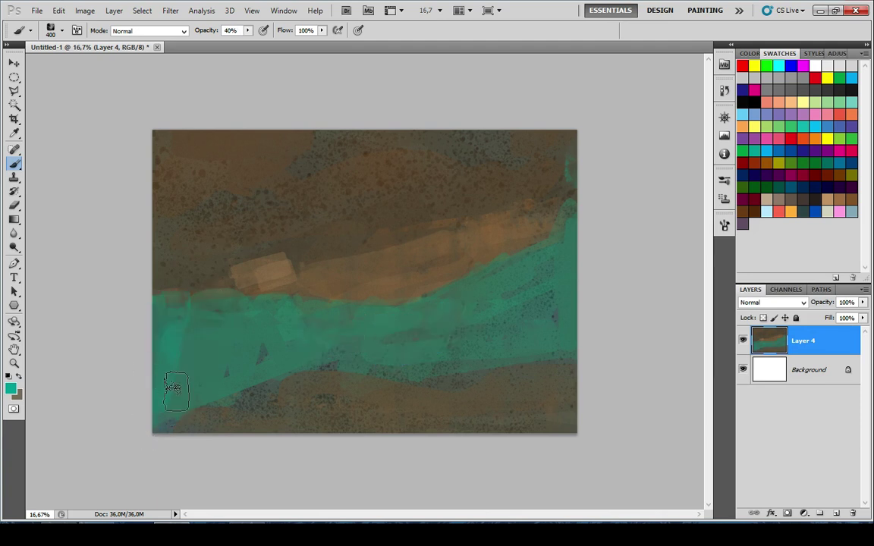
pyautogui.moveTo(176, 391)
pyautogui.mouseDown()
pyautogui.moveTo(215, 304)
pyautogui.moveTo(277, 352)
pyautogui.moveTo(380, 292)
pyautogui.moveTo(283, 359)
pyautogui.moveTo(511, 320)
pyautogui.moveTo(531, 372)
pyautogui.mouseUp()
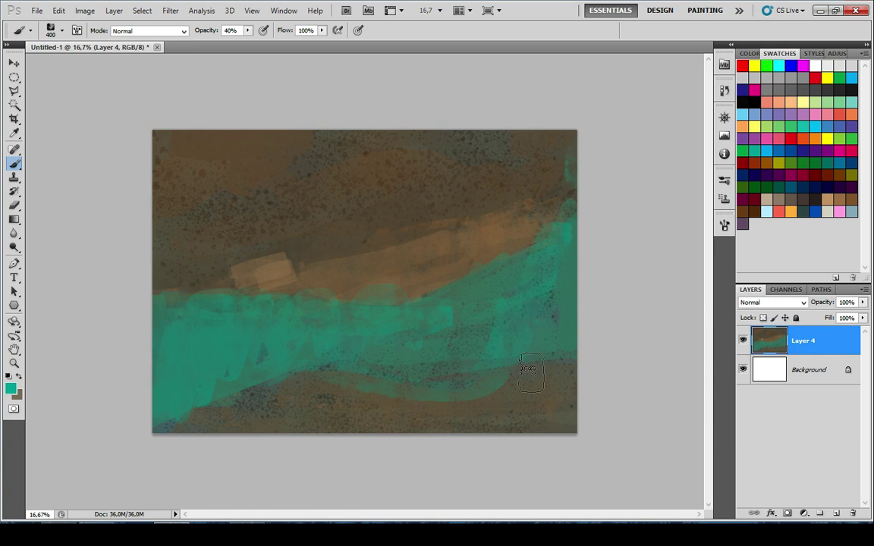
pyautogui.moveTo(208, 396)
pyautogui.mouseDown()
pyautogui.moveTo(279, 404)
pyautogui.moveTo(557, 387)
pyautogui.mouseUp()
# Sample greens from the water and blend them over its right-hand part with a 150 px brush
pyautogui.keyDown('alt'); pyautogui.click(542, 338); pyautogui.keyUp('alt')
pyautogui.moveTo(566, 334); pyautogui.dragTo(571, 268)
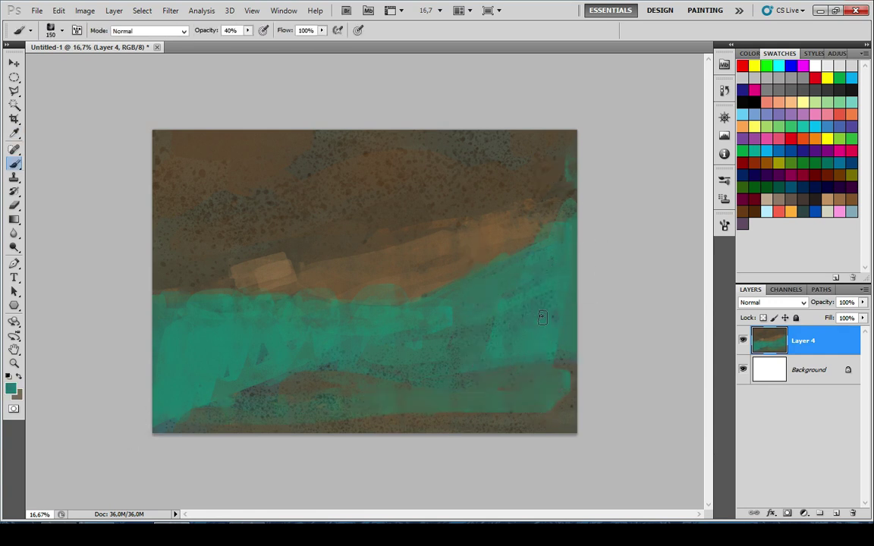
pyautogui.keyDown('alt'); pyautogui.click(556, 338); pyautogui.keyUp('alt')
pyautogui.keyDown('alt'); pyautogui.click(375, 323); pyautogui.keyUp('alt')
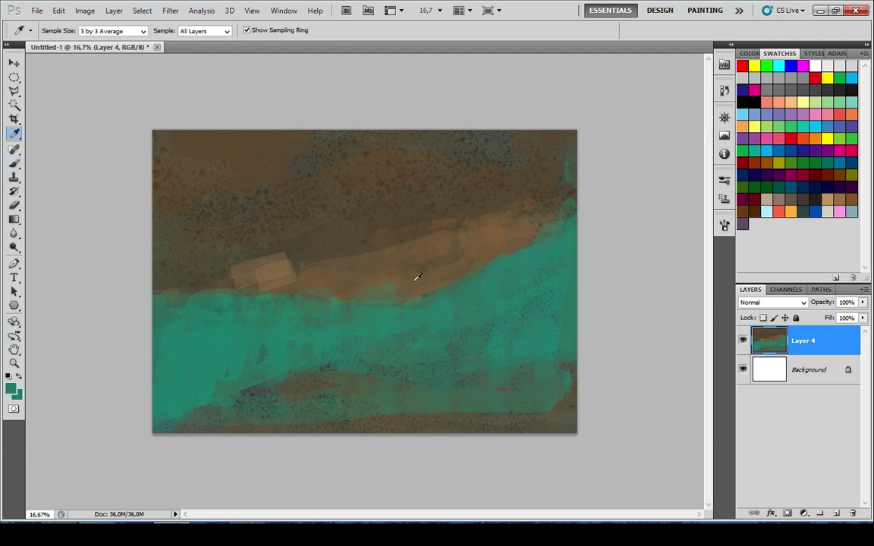
# Pick a dark brown and shade the water's upper edge with a 200 px brush at 40% opacity, undoing two trial strokes
pyautogui.click(6, 385)
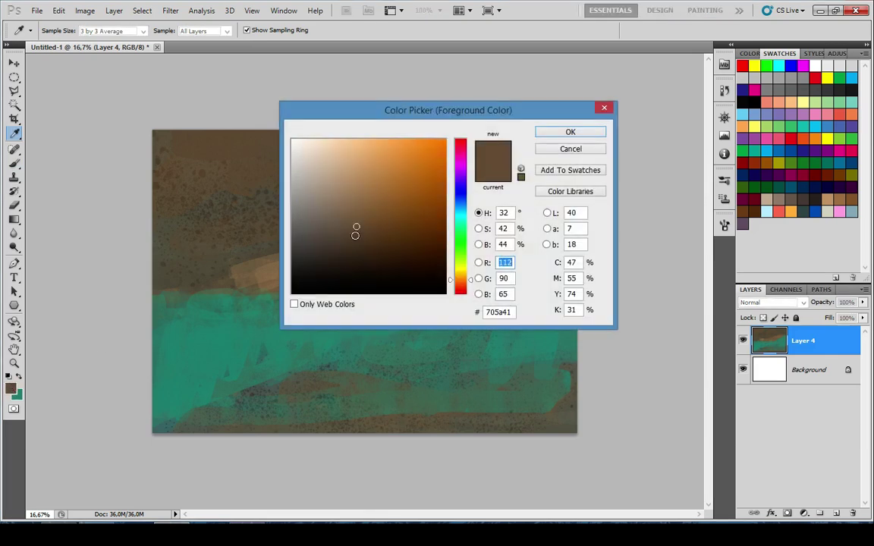
pyautogui.click(575, 131)
pyautogui.moveTo(156, 365); pyautogui.dragTo(334, 334)
pyautogui.hotkey('ctrl', 'z')
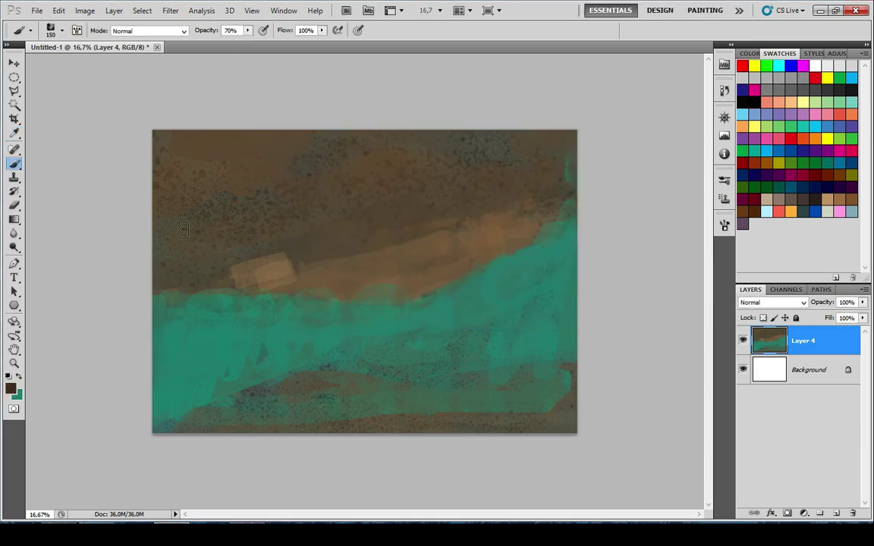
pyautogui.moveTo(172, 311)
pyautogui.mouseDown()
pyautogui.moveTo(177, 355)
pyautogui.moveTo(170, 323)
pyautogui.moveTo(235, 313)
pyautogui.moveTo(356, 330)
pyautogui.moveTo(271, 318)
pyautogui.mouseUp()
pyautogui.hotkey('ctrl', 'z')
pyautogui.press('4')
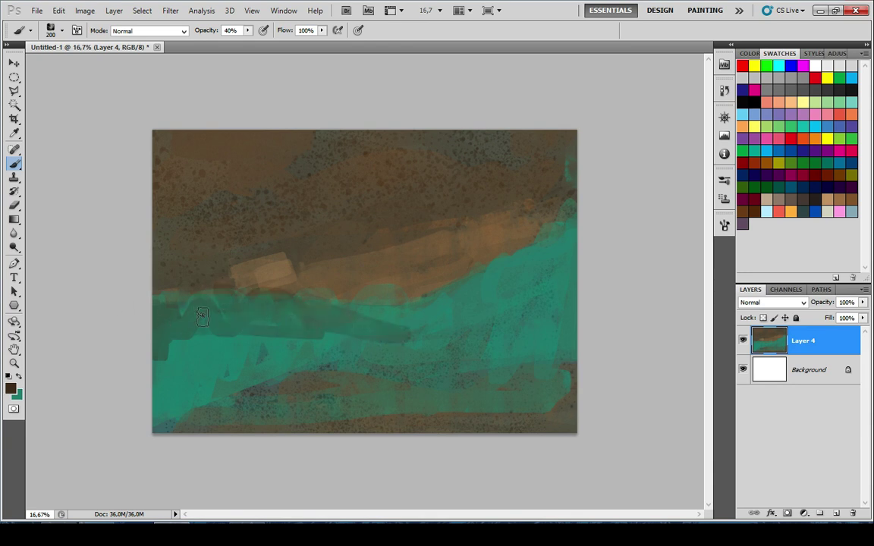
pyautogui.moveTo(372, 296)
pyautogui.mouseDown()
pyautogui.moveTo(509, 213)
pyautogui.moveTo(470, 228)
pyautogui.moveTo(574, 235)
pyautogui.mouseUp()
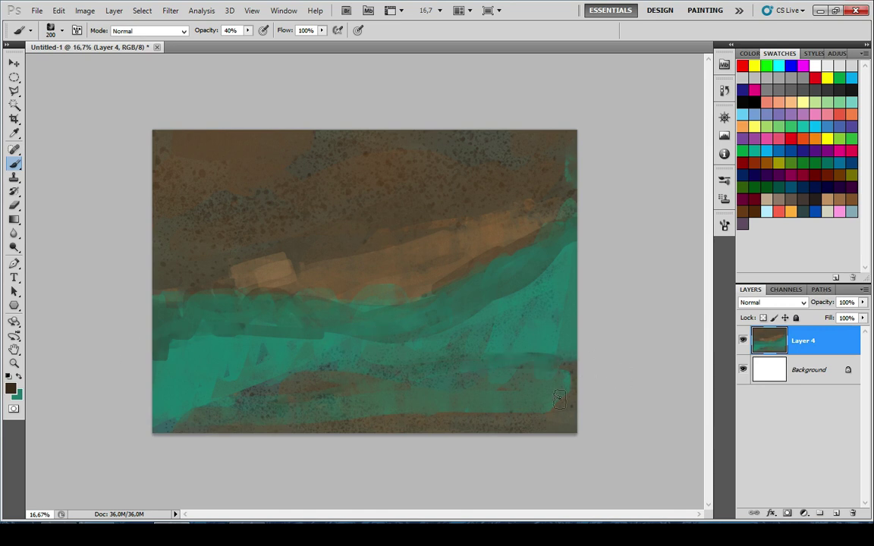
# Sample dark greens from the water and rework its upper edge with a 175 px brush at 100% opacity
pyautogui.press('x')
pyautogui.press('x')
pyautogui.press('i')
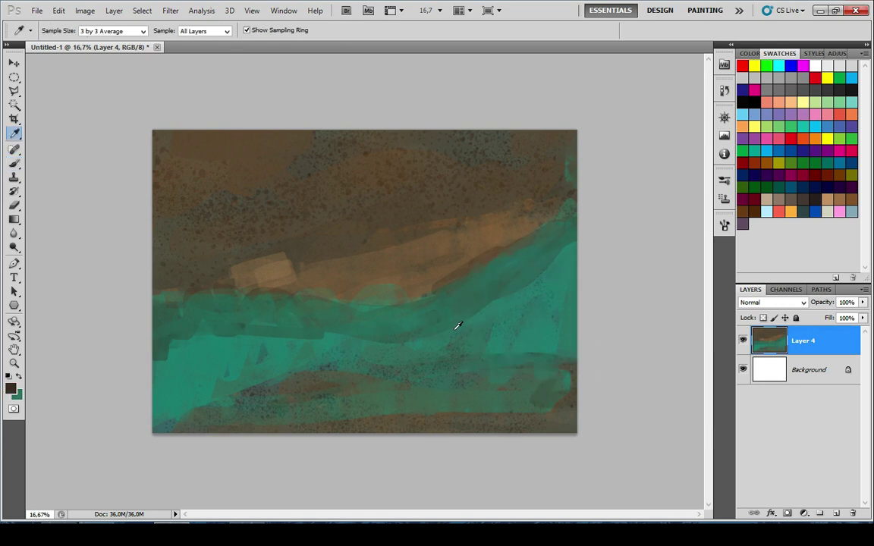
pyautogui.press('b')
pyautogui.scroll(-6, 333, 317)
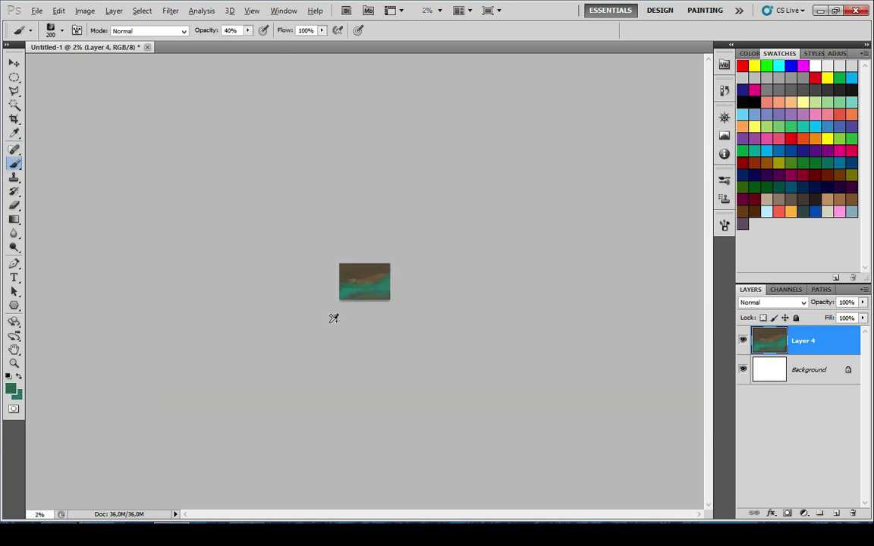
pyautogui.scroll(8, 312, 325)
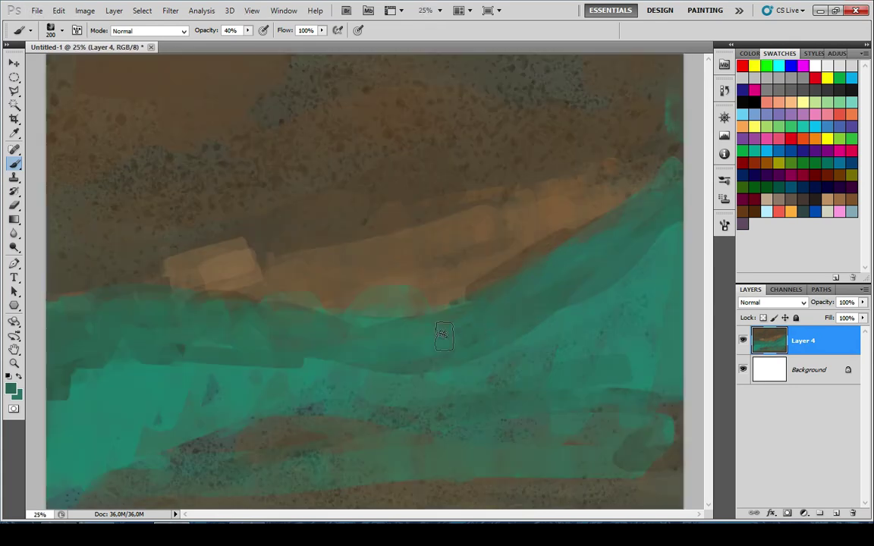
pyautogui.press('[')
pyautogui.press('0')
pyautogui.moveTo(344, 306); pyautogui.dragTo(493, 320)
pyautogui.moveTo(393, 320)
pyautogui.mouseDown()
pyautogui.moveTo(441, 306)
pyautogui.moveTo(393, 320)
pyautogui.mouseUp()
pyautogui.keyDown('alt'); pyautogui.click(392, 326); pyautogui.keyUp('alt')
pyautogui.moveTo(229, 291); pyautogui.dragTo(152, 300)
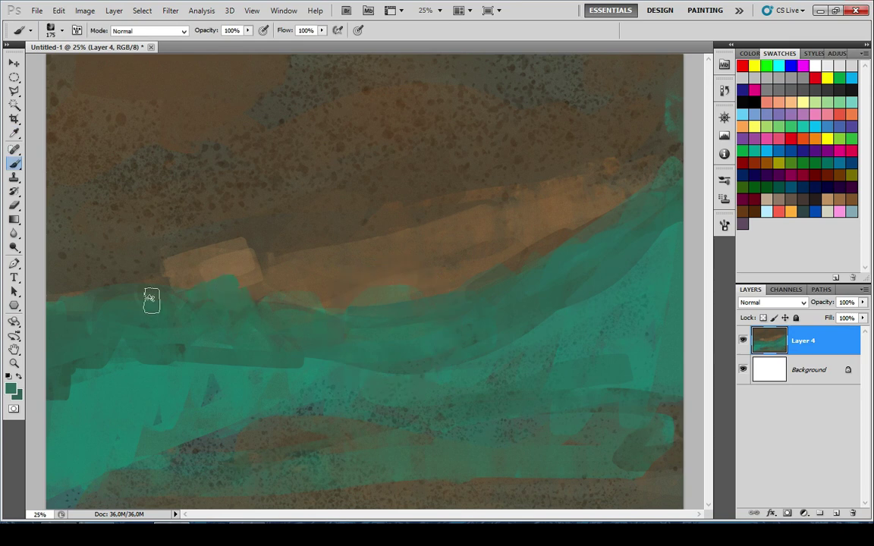
# Sample lighter greens and paint over the left and right parts of the water with the 175 px brush
pyautogui.keyDown('alt'); pyautogui.click(166, 351); pyautogui.keyUp('alt')
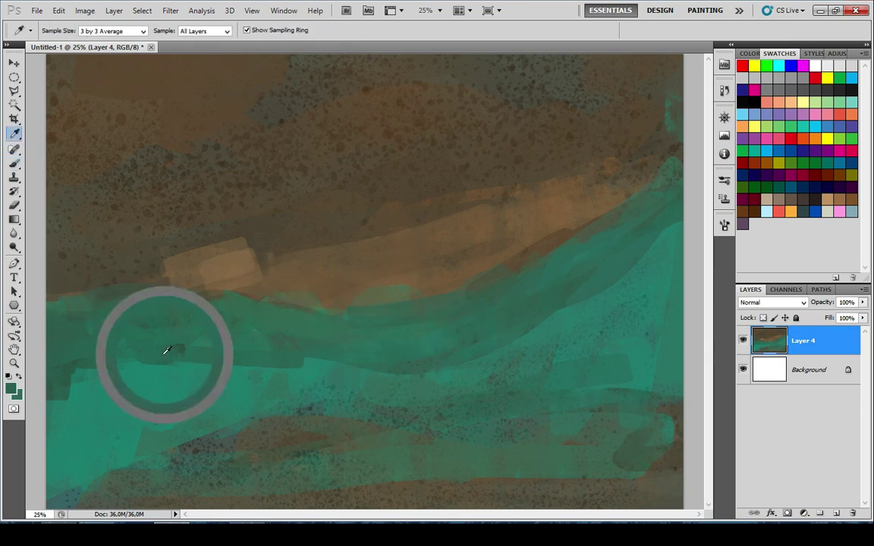
pyautogui.hotkey('ctrl', '-')
pyautogui.hotkey('ctrl', '-')
pyautogui.hotkey('ctrl', '-')
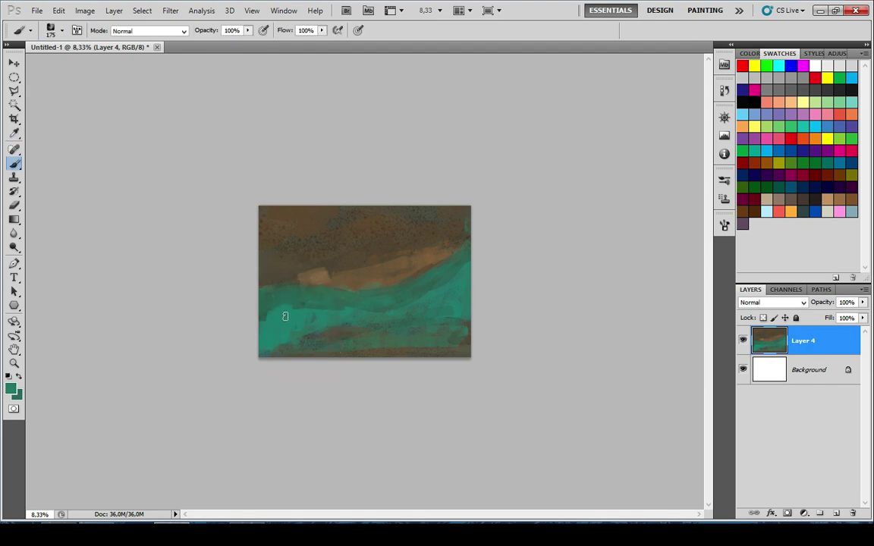
pyautogui.press('x')
pyautogui.keyDown('alt'); pyautogui.click(460, 288); pyautogui.keyUp('alt')
pyautogui.moveTo(460, 277); pyautogui.dragTo(456, 263)
# Sample green and brown tones and stroke them across the lower band and the upper background, covering the pale tan patch
pyautogui.keyDown('alt'); pyautogui.click(294, 307); pyautogui.keyUp('alt')
pyautogui.keyDown('alt'); pyautogui.click(357, 331); pyautogui.keyUp('alt')
pyautogui.keyDown('alt'); pyautogui.click(456, 235); pyautogui.keyUp('alt')
pyautogui.keyDown('alt'); pyautogui.click(343, 264); pyautogui.keyUp('alt')
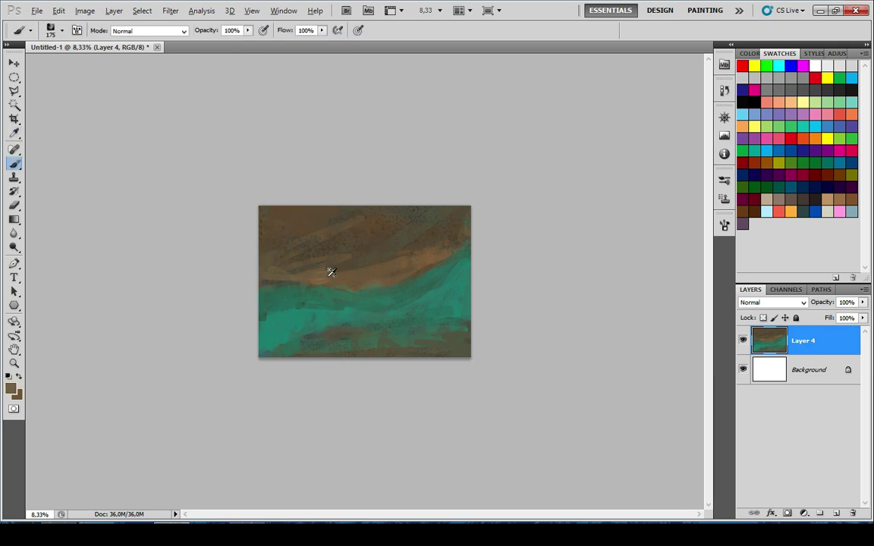
# Sample green from the water's edge and add thin strokes to the left brown background with an 80 px brush
pyautogui.hotkey('ctrl', '+')
pyautogui.keyDown('alt'); pyautogui.click(289, 297); pyautogui.keyUp('alt')
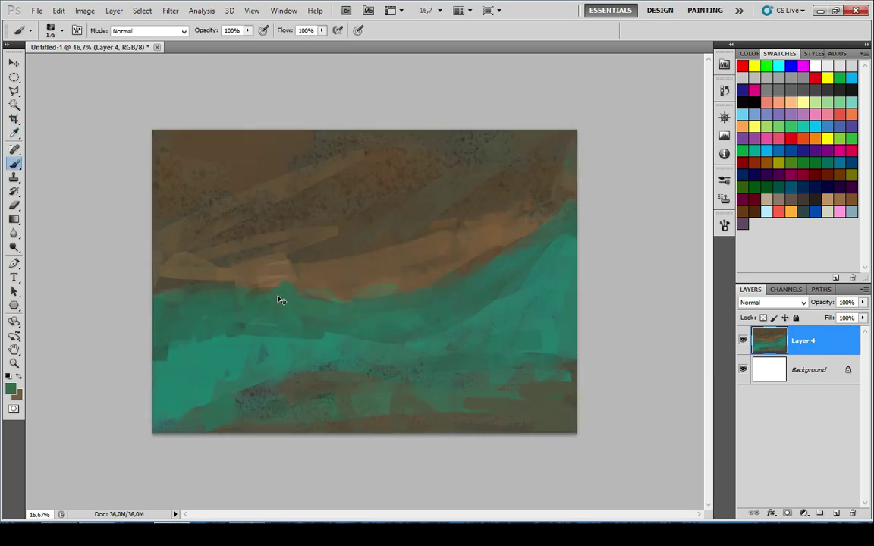
pyautogui.press('[')
pyautogui.press('[')
pyautogui.press('[')
pyautogui.press('[')
pyautogui.scroll(-7, 262, 179)
pyautogui.scroll(6, 245, 261)
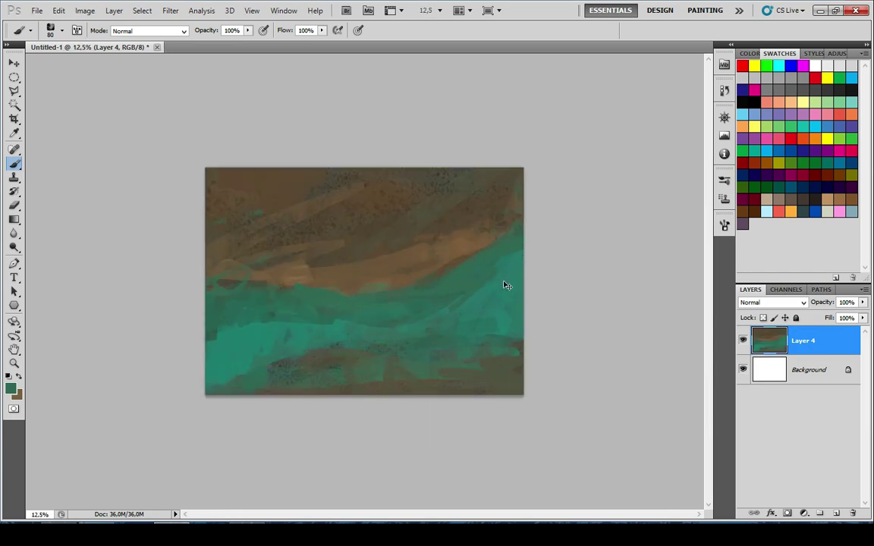
# Examine the lower-right part of the water up close and the whole composition from afar
pyautogui.scroll(3, 478, 295)
pyautogui.moveTo(484, 298); pyautogui.dragTo(221, 151)
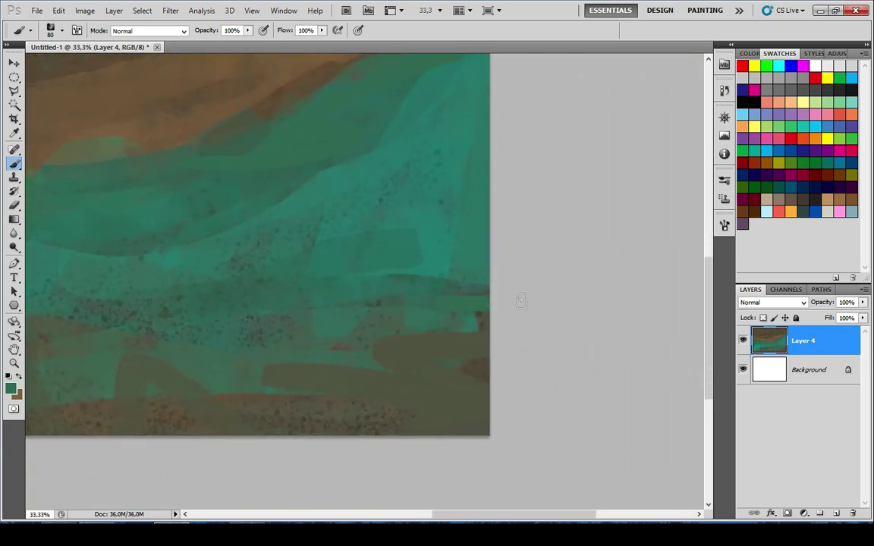
pyautogui.moveTo(521, 300); pyautogui.dragTo(686, 347)
pyautogui.moveTo(82, 380); pyautogui.dragTo(187, 326)
pyautogui.scroll(-3, 204, 336)
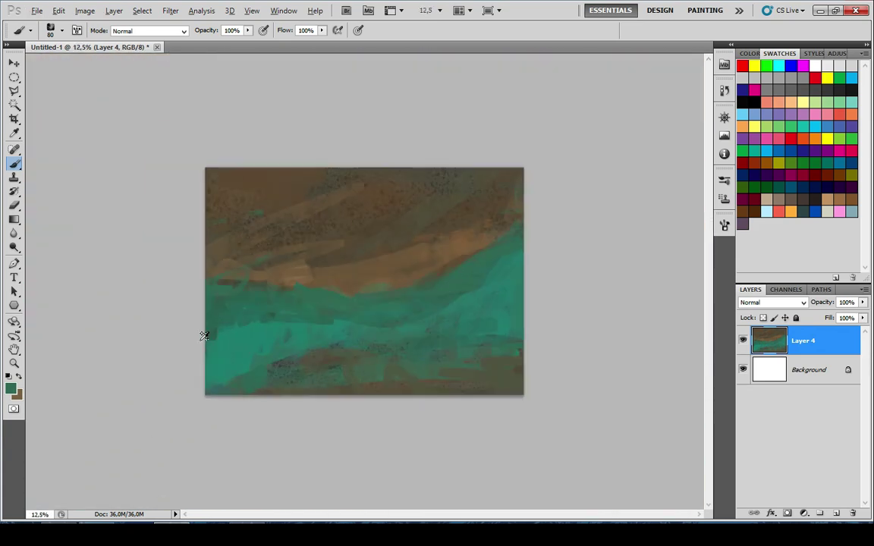
pyautogui.hotkey('ctrl', '-')
pyautogui.hotkey('ctrl', '-')
pyautogui.hotkey('ctrl', '-')
pyautogui.hotkey('ctrl', '+')
pyautogui.hotkey('ctrl', '+')
pyautogui.hotkey('ctrl', '+')
pyautogui.hotkey('ctrl', '+')
pyautogui.hotkey('ctrl', '+')
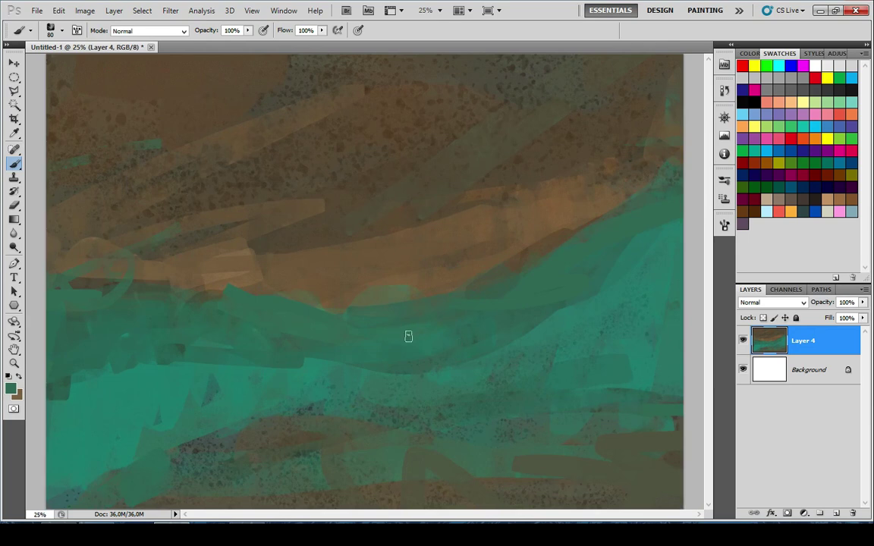
# Pick a pale mint colour and paint a short highlight stroke on the upper middle of the water
pyautogui.press('i')
pyautogui.click(10, 392)
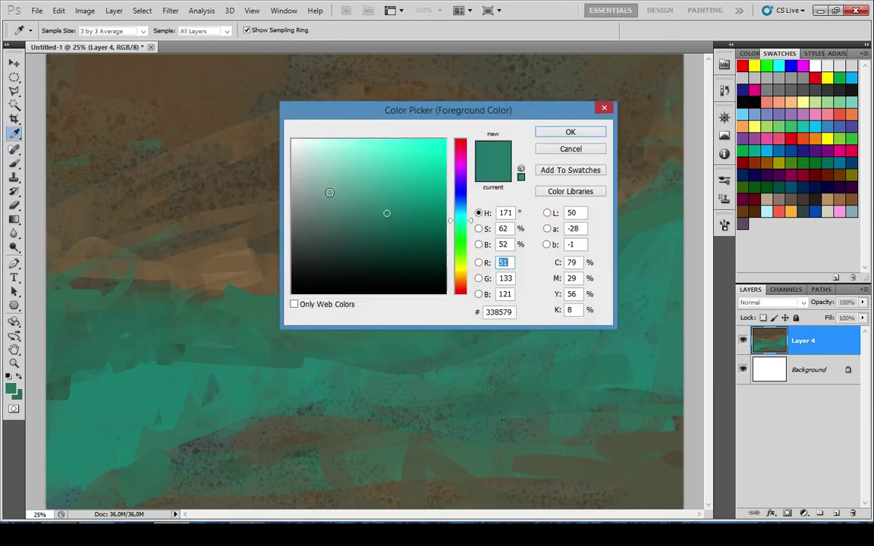
pyautogui.moveTo(328, 192); pyautogui.dragTo(328, 151)
pyautogui.click(585, 130)
pyautogui.press('b')
pyautogui.moveTo(408, 317); pyautogui.dragTo(462, 304)
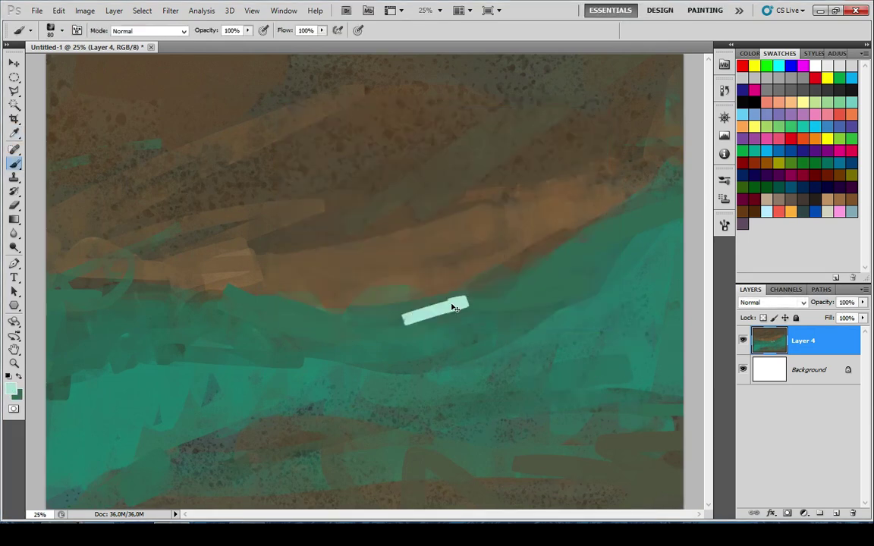
# Undo the wide mint stroke and paint thinner pale highlights along the shoreline and on the water with a 25 px brush
pyautogui.hotkey('ctrl', 'z')
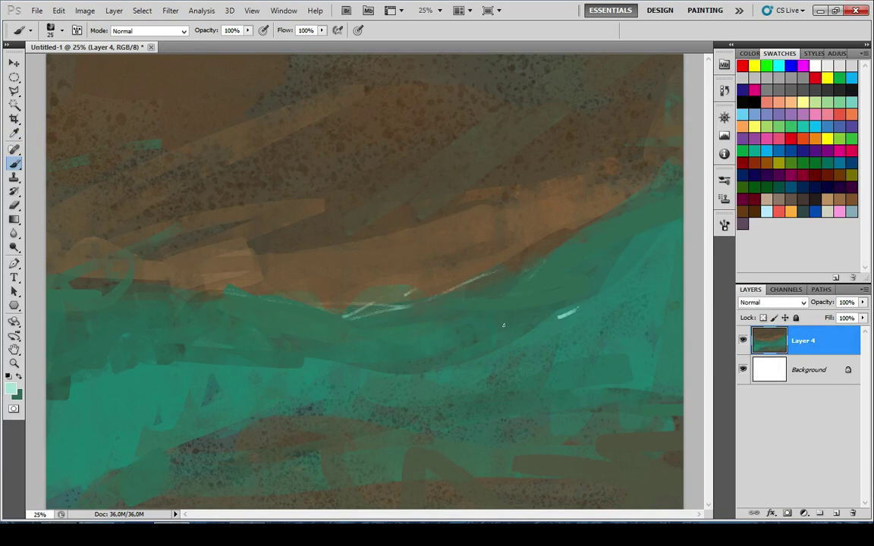
pyautogui.hotkey('ctrl', '-')
pyautogui.hotkey('ctrl', '-')
pyautogui.hotkey('ctrl', '-')
pyautogui.hotkey('ctrl', '-')
pyautogui.hotkey('ctrl', '+')
pyautogui.hotkey('ctrl', '+')
pyautogui.hotkey('ctrl', '+')
pyautogui.hotkey('ctrl', '+')
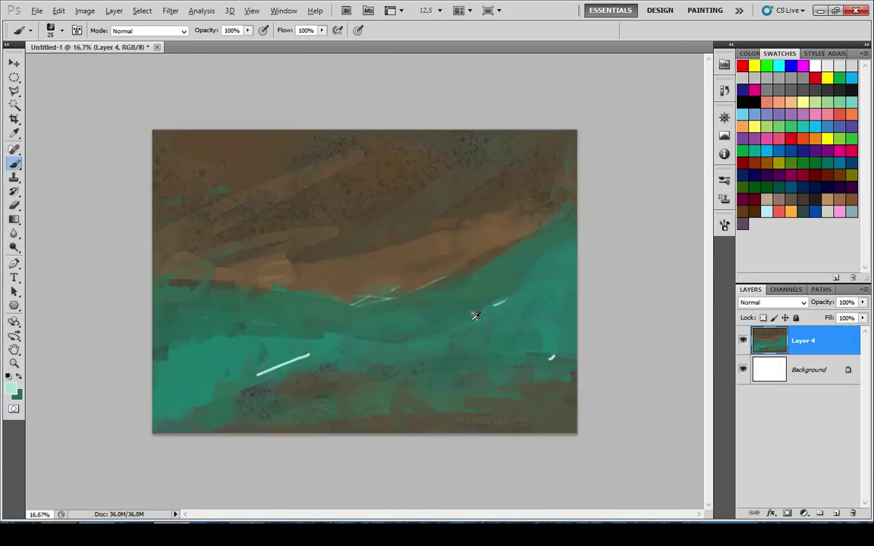
pyautogui.hotkey('ctrl', '-')
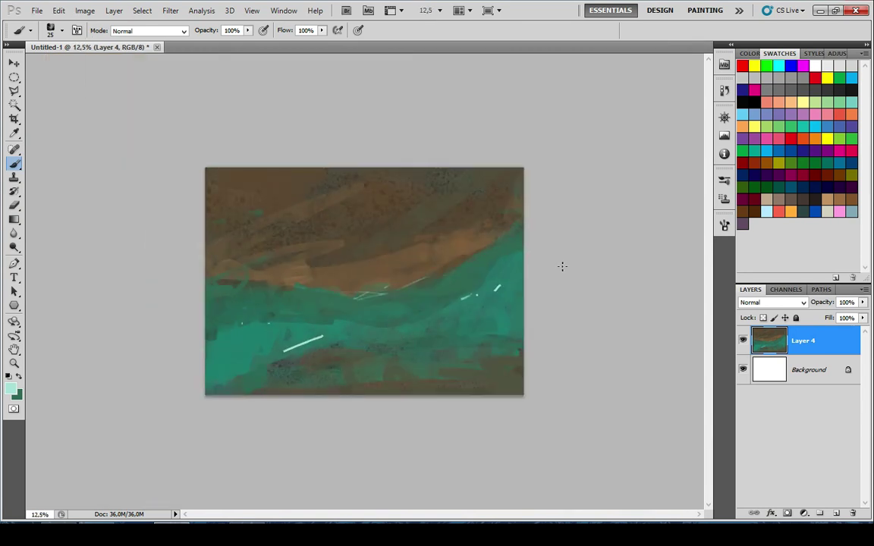
# Add a new layer above the painting and pick a near-black foreground colour for the brush
pyautogui.click(835, 513)
pyautogui.press('x')
pyautogui.press('i')
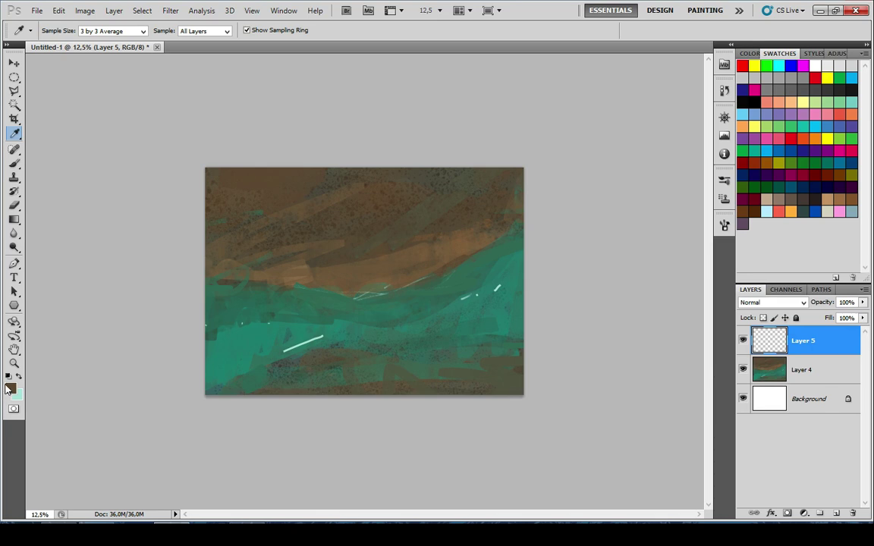
pyautogui.click(14, 390)
pyautogui.click(322, 279)
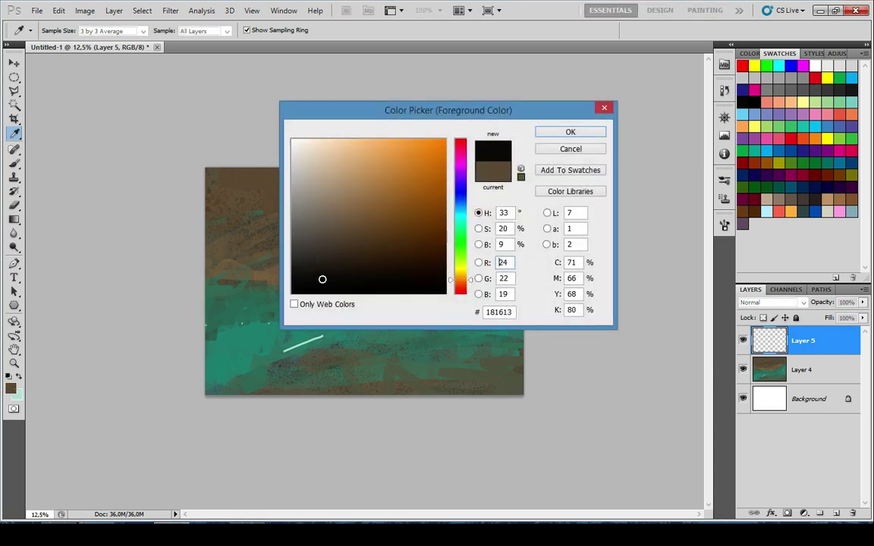
pyautogui.click(587, 134)
pyautogui.press('b')
# Paint broad near-black strokes from the left water edge up to the top of the background, with a few dabs on the lower water
pyautogui.moveTo(207, 319); pyautogui.dragTo(275, 275)
pyautogui.hotkey('ctrl', 'z')
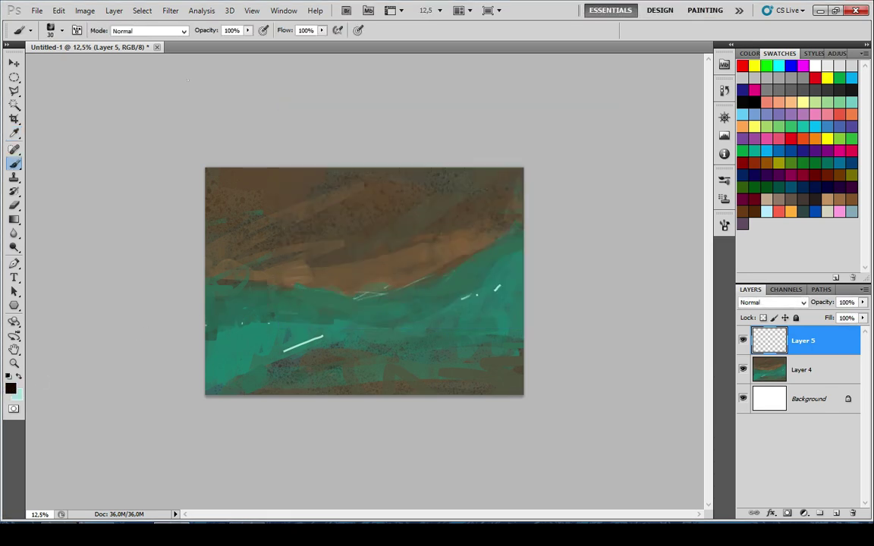
pyautogui.moveTo(199, 279)
pyautogui.mouseDown()
pyautogui.moveTo(200, 307)
pyautogui.moveTo(242, 256)
pyautogui.moveTo(221, 227)
pyautogui.moveTo(283, 195)
pyautogui.moveTo(296, 202)
pyautogui.moveTo(305, 144)
pyautogui.moveTo(327, 175)
pyautogui.moveTo(360, 163)
pyautogui.mouseUp()
pyautogui.press('[')
pyautogui.press('[')
pyautogui.click(211, 374)
pyautogui.moveTo(229, 305); pyautogui.dragTo(203, 319)
pyautogui.click(332, 387)
pyautogui.hotkey('ctrl', '+')
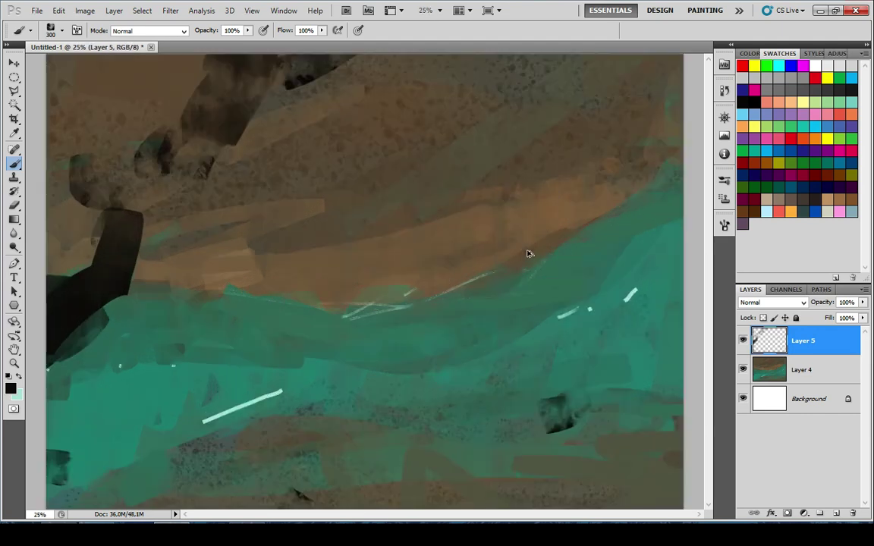
# Paint near-black textured strokes on the tan slope just above the middle of the shoreline with a 200 px brush
pyautogui.moveTo(527, 253); pyautogui.dragTo(586, 224)
pyautogui.press('[')
pyautogui.moveTo(460, 268)
pyautogui.mouseDown()
pyautogui.moveTo(469, 253)
pyautogui.moveTo(499, 242)
pyautogui.moveTo(504, 210)
pyautogui.mouseUp()
pyautogui.hotkey('ctrl', 'alt', 'z')
pyautogui.hotkey('ctrl', 'alt', 'z')
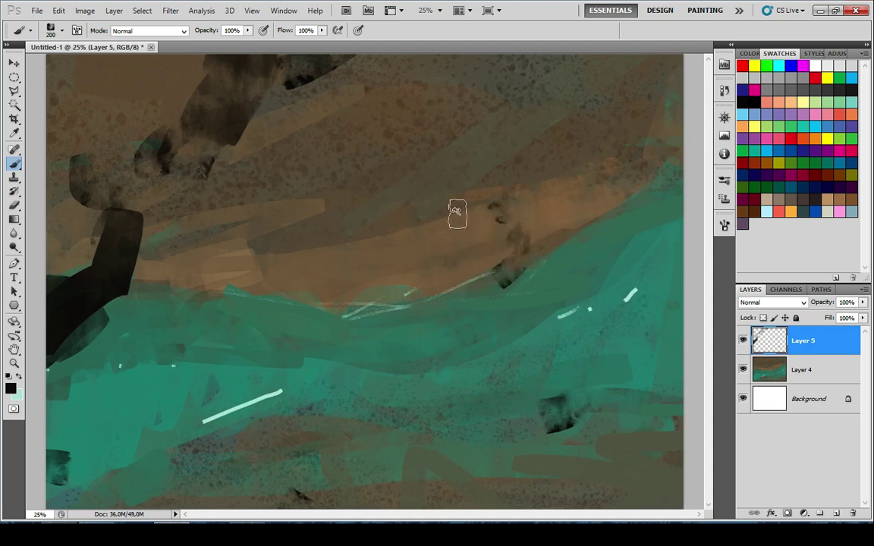
pyautogui.moveTo(407, 226); pyautogui.dragTo(493, 214)
pyautogui.moveTo(459, 270); pyautogui.dragTo(496, 244)
# Sample dark brown and stroke it across the middle of the tan slope, adding a patch above with a 250 px brush
pyautogui.press('x')
pyautogui.keyDown('alt'); pyautogui.click(486, 245); pyautogui.keyUp('alt')
pyautogui.moveTo(379, 230); pyautogui.dragTo(520, 208)
pyautogui.press(']')
pyautogui.moveTo(546, 154); pyautogui.dragTo(523, 135)
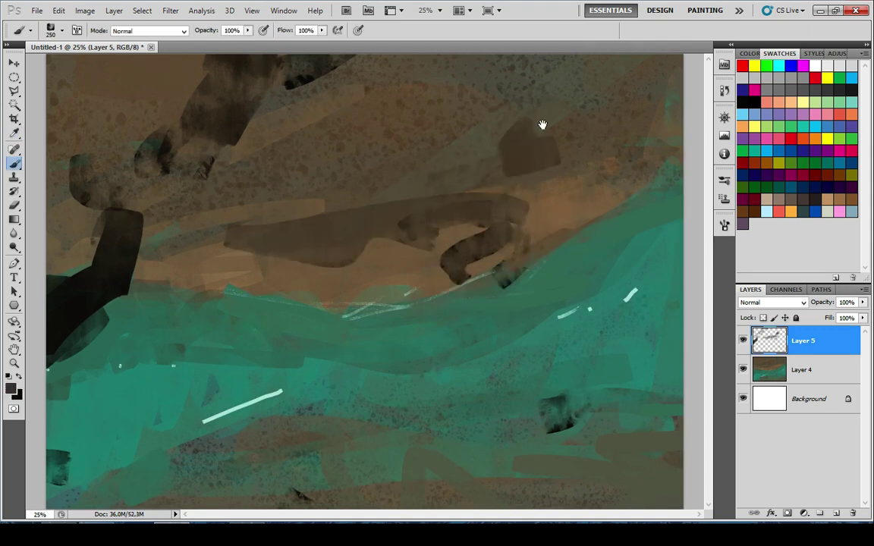
# Extend the dark brown along the right part of the slope, just above the water's edge
pyautogui.moveTo(418, 279); pyautogui.dragTo(490, 126)
pyautogui.moveTo(499, 182)
pyautogui.mouseDown()
pyautogui.moveTo(506, 254)
pyautogui.moveTo(474, 253)
pyautogui.mouseUp()
pyautogui.hotkey('ctrl', 'z')
pyautogui.press('x')
pyautogui.moveTo(523, 234); pyautogui.dragTo(595, 209)
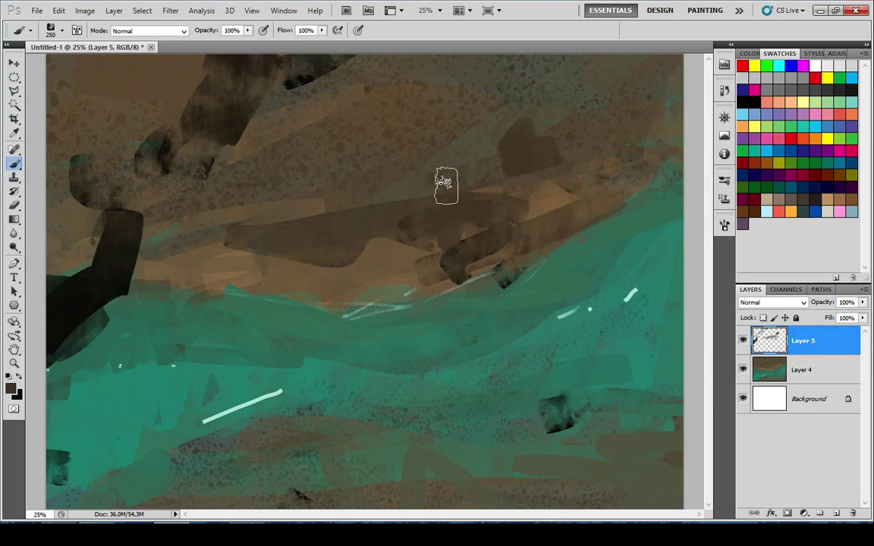
# Sample a brown from the slope and brush it down to the central shoreline and across the upper right background
pyautogui.keyDown('alt'); pyautogui.click(456, 235); pyautogui.keyUp('alt')
pyautogui.moveTo(349, 294); pyautogui.dragTo(206, 208)
pyautogui.moveTo(441, 301); pyautogui.dragTo(318, 256)
pyautogui.moveTo(372, 267); pyautogui.dragTo(447, 265)
pyautogui.moveTo(540, 232); pyautogui.dragTo(547, 203)
pyautogui.moveTo(353, 193); pyautogui.dragTo(626, 122)
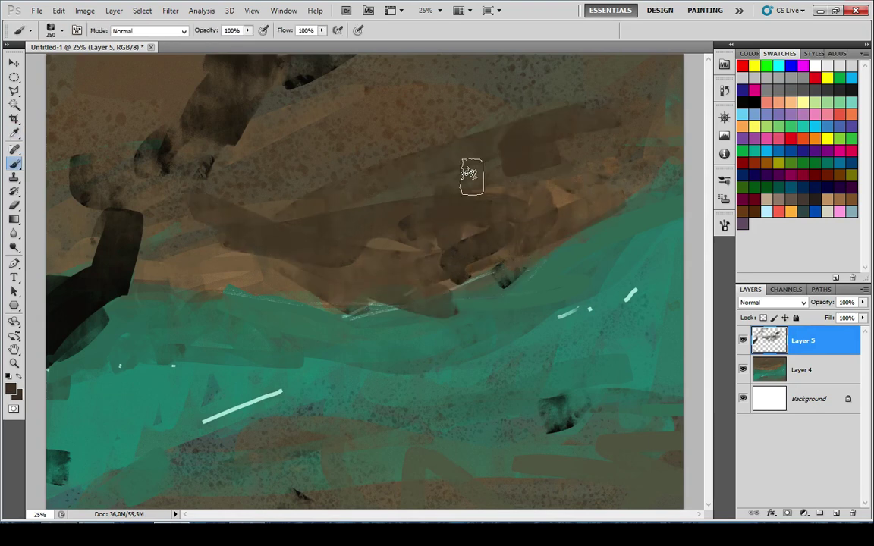
# Cover more of the upper background with large brown strokes using a 400 px brush
pyautogui.press('b')
pyautogui.moveTo(288, 152)
pyautogui.mouseDown()
pyautogui.moveTo(431, 250)
pyautogui.moveTo(566, 205)
pyautogui.moveTo(575, 83)
pyautogui.mouseUp()
pyautogui.scroll(-4, 266, 186)
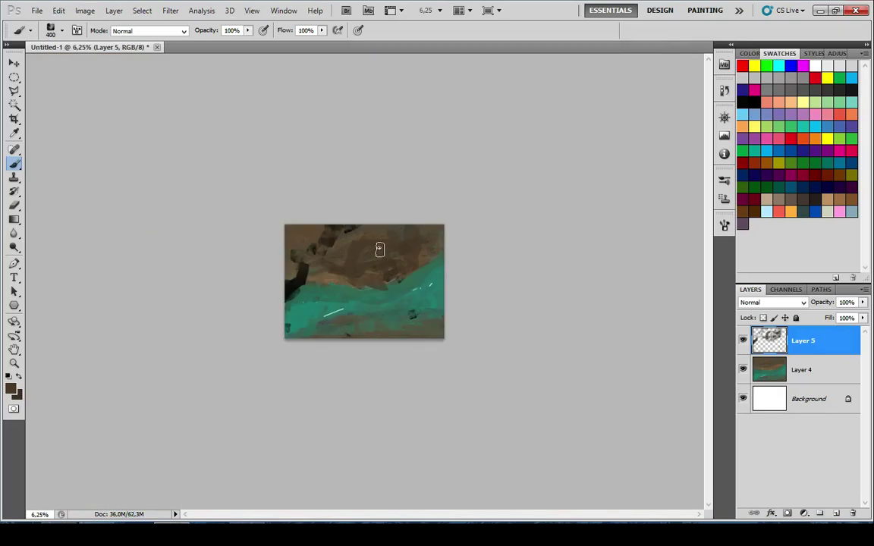
# Sample green from the water and cover the water and the brown lower band with broad 400 px strokes
pyautogui.keyDown('alt'); pyautogui.click(399, 311); pyautogui.keyUp('alt')
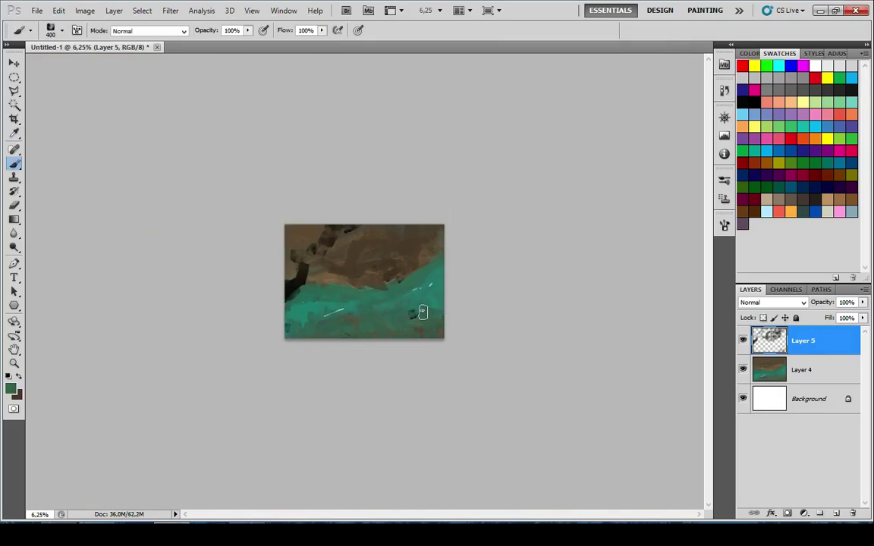
pyautogui.hotkey('ctrl', '-')
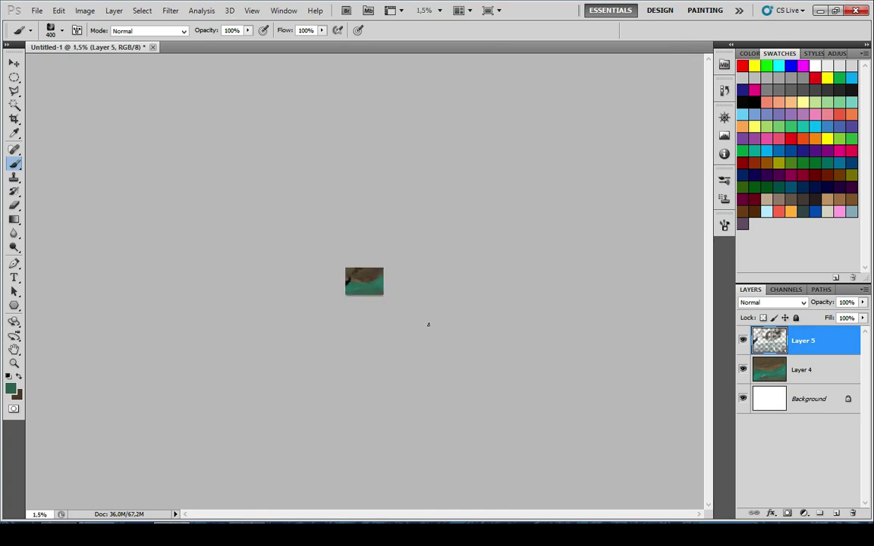
pyautogui.hotkey('ctrl', '+')
pyautogui.hotkey('ctrl', '+')
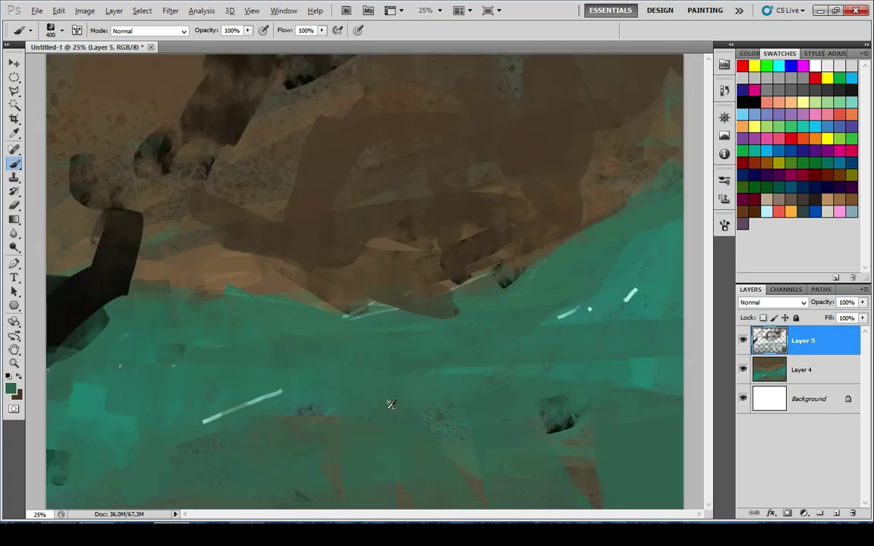
pyautogui.hotkey('ctrl', '+')
# Sample brown and olive tones from the slope and paint over the top of the dark stroke on the left
pyautogui.keyDown('alt'); pyautogui.click(263, 198); pyautogui.keyUp('alt')
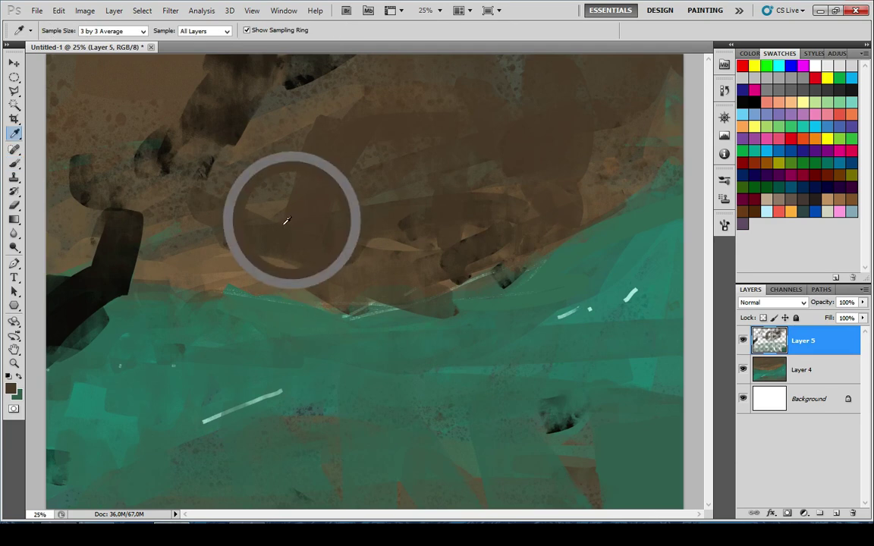
pyautogui.press('x')
pyautogui.keyDown('alt'); pyautogui.click(155, 253); pyautogui.keyUp('alt')
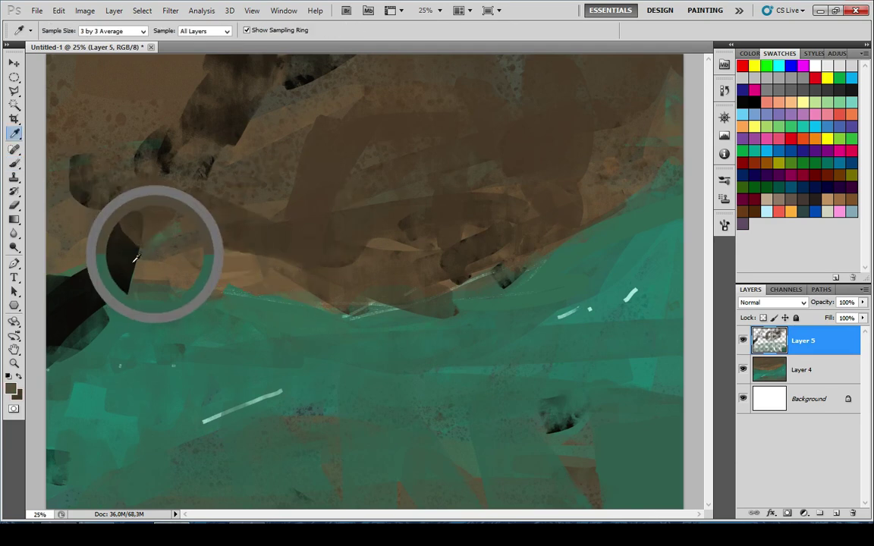
pyautogui.moveTo(105, 259); pyautogui.dragTo(139, 215)
pyautogui.scroll(-7, 258, 241)
pyautogui.scroll(4, 259, 242)
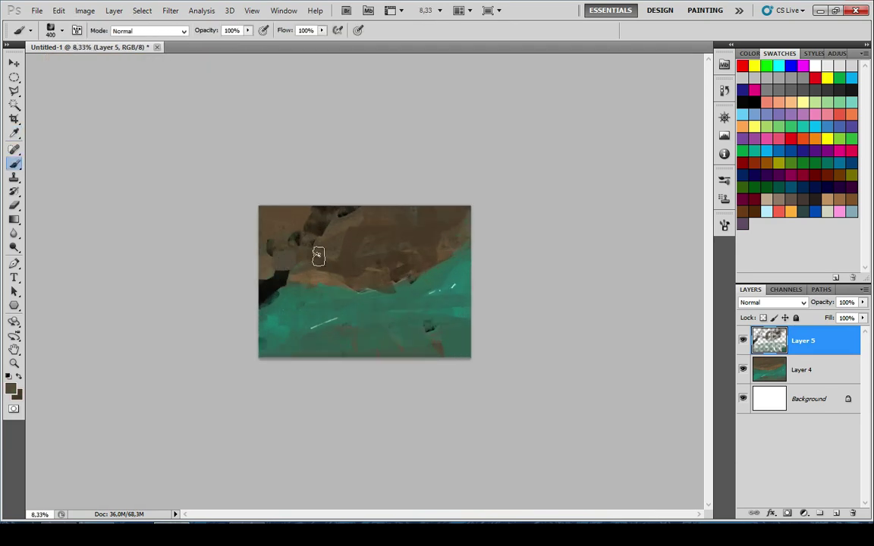
pyautogui.scroll(4, 453, 277)
# Sample green from the water and repaint the right shoreline edge with a brush smaller than 400 px
pyautogui.moveTo(524, 269); pyautogui.dragTo(321, 325)
pyautogui.keyDown('alt'); pyautogui.click(401, 327); pyautogui.keyUp('alt')
pyautogui.moveTo(370, 296); pyautogui.dragTo(472, 278)
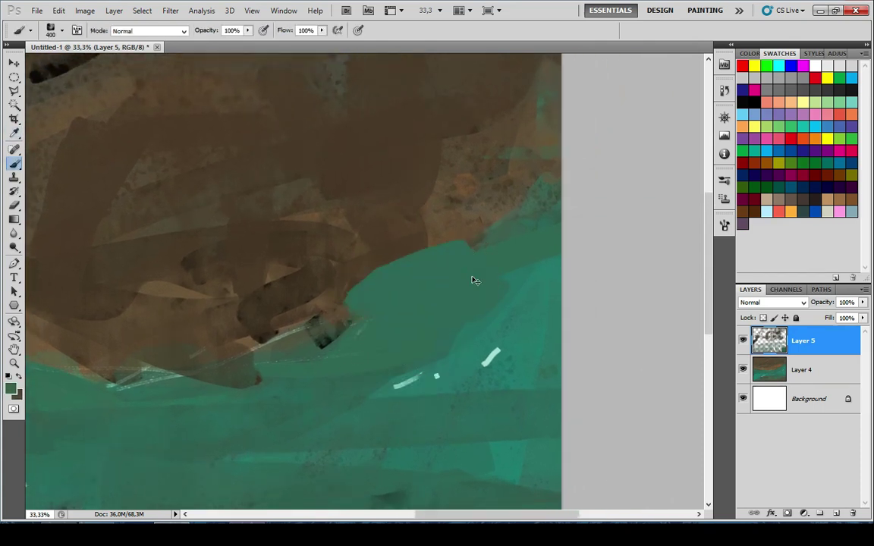
pyautogui.hotkey('ctrl', 'z')
pyautogui.press('[')
pyautogui.press('[')
pyautogui.press('[')
pyautogui.moveTo(412, 292); pyautogui.dragTo(437, 276)
pyautogui.moveTo(492, 243)
pyautogui.mouseDown()
pyautogui.moveTo(466, 129)
pyautogui.moveTo(449, 179)
pyautogui.mouseUp()
# Sample green at the right shoreline and stroke it along the water's upper edge with a 150 px brush
pyautogui.keyDown('alt'); pyautogui.click(465, 225); pyautogui.keyUp('alt')
pyautogui.press('[')
pyautogui.moveTo(381, 140); pyautogui.dragTo(442, 148)
pyautogui.hotkey('ctrl', 'z')
pyautogui.moveTo(392, 234); pyautogui.dragTo(599, 188)
pyautogui.hotkey('ctrl', '-')
pyautogui.hotkey('ctrl', '-')
pyautogui.hotkey('ctrl', '-')
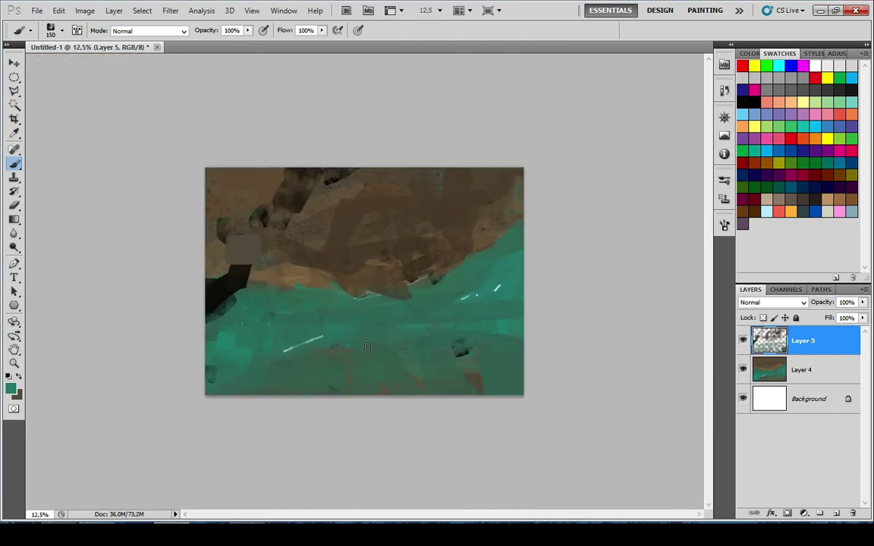
# Choose the soft-edged 150 px brush preset and the pale blue swatch, and brush faint streaks across the water at 10% opacity
pyautogui.rightClick(454, 351)
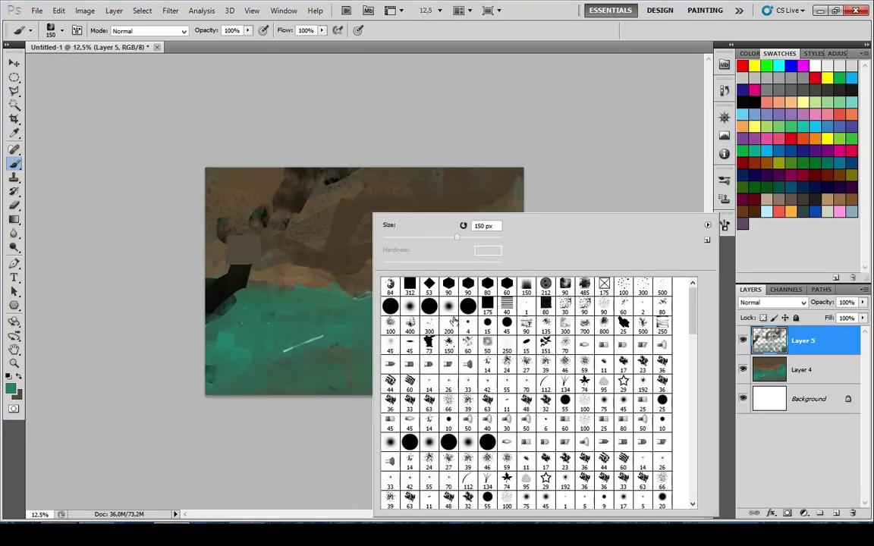
pyautogui.doubleClick(527, 288)
pyautogui.hotkey('ctrl', 'z')
pyautogui.moveTo(517, 386)
pyautogui.mouseDown()
pyautogui.moveTo(312, 343)
pyautogui.moveTo(418, 338)
pyautogui.mouseUp()
pyautogui.click(768, 211)
pyautogui.hotkey('ctrl', 'z')
pyautogui.press('1')
pyautogui.moveTo(278, 256); pyautogui.dragTo(419, 357)
pyautogui.hotkey('ctrl', 'z')
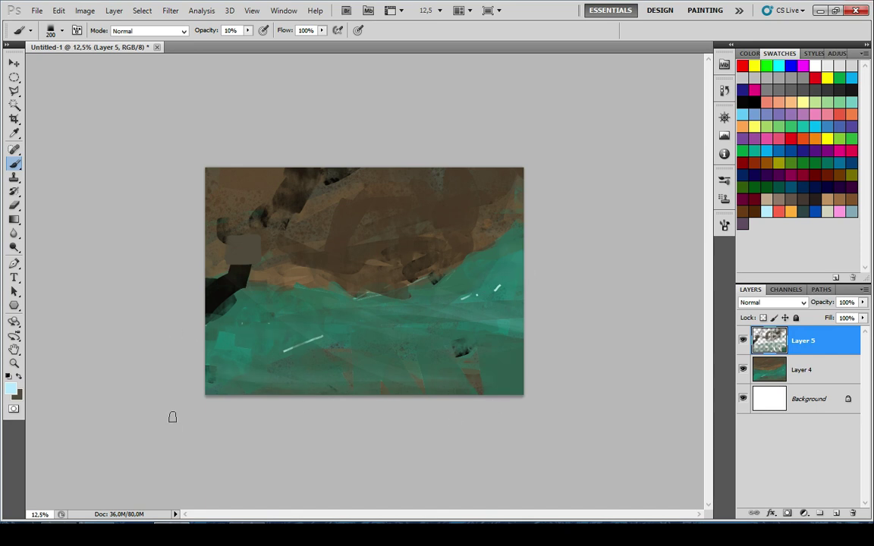
pyautogui.scroll(-5, 455, 390)
pyautogui.scroll(5, 443, 385)
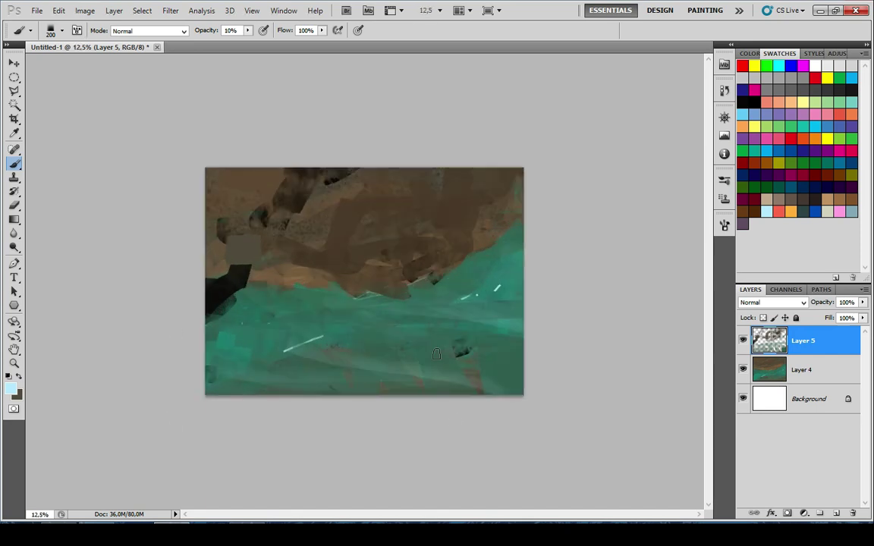
pyautogui.hotkey('ctrl', 'z')
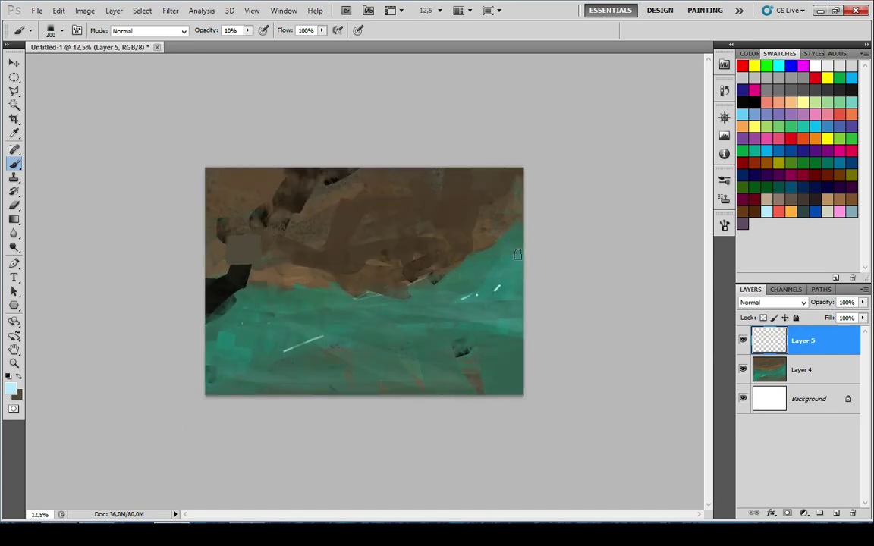
pyautogui.hotkey('ctrl', 'z')
# Examine the whole composition from afar and the streaked water up close
pyautogui.hotkey('ctrl', '-')
pyautogui.hotkey('ctrl', '-')
pyautogui.hotkey('ctrl', '-')
pyautogui.hotkey('ctrl', '-')
pyautogui.hotkey('ctrl', '-')
pyautogui.hotkey('ctrl', '-')
pyautogui.hotkey('ctrl', '+')
pyautogui.hotkey('ctrl', '+')
pyautogui.hotkey('ctrl', '+')
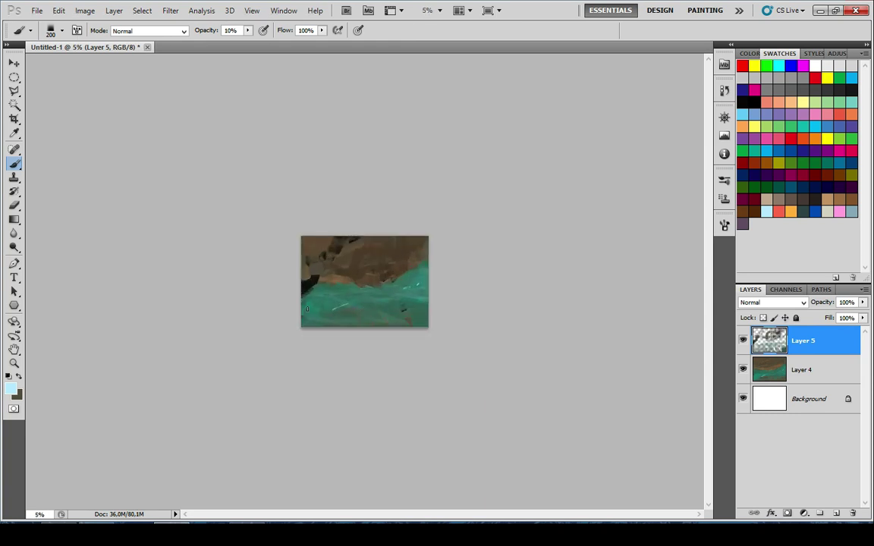
pyautogui.hotkey('ctrl', '+')
pyautogui.hotkey('ctrl', '+')
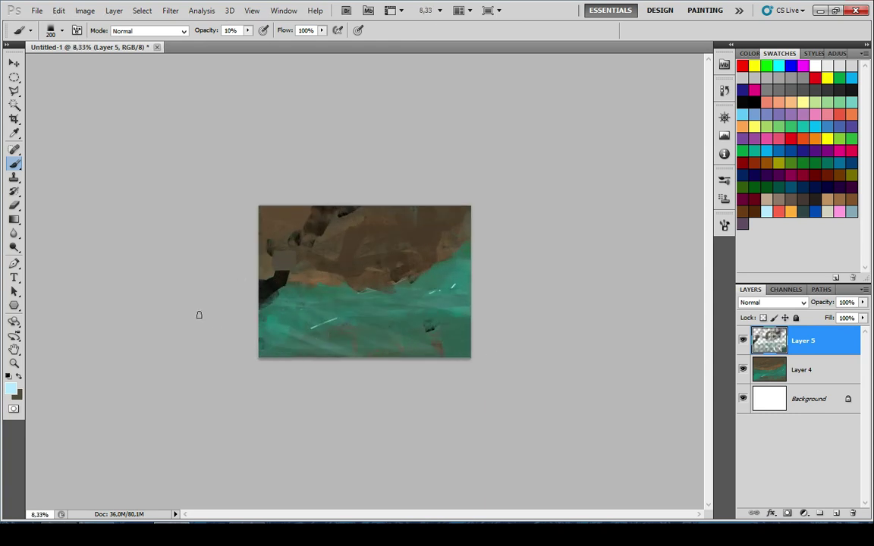
pyautogui.hotkey('ctrl', '+')
pyautogui.hotkey('ctrl', '+')
pyautogui.hotkey('ctrl', '+')
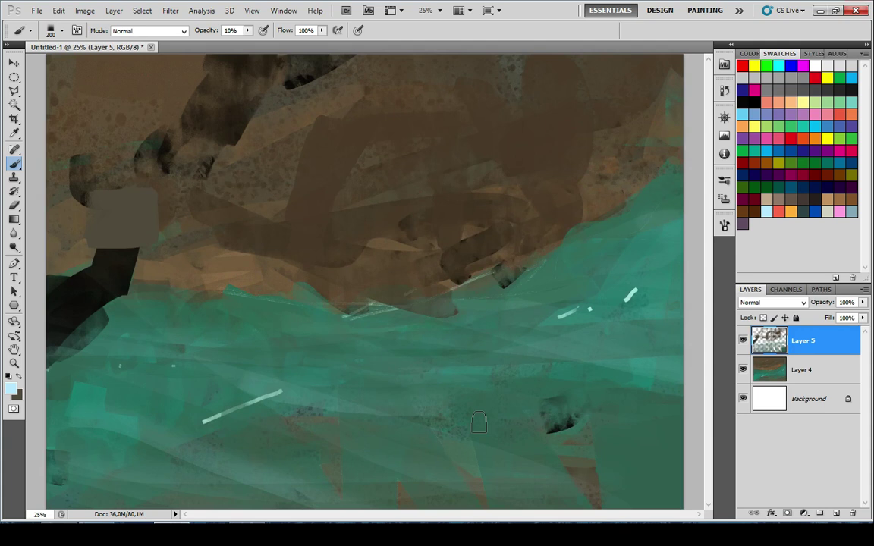
# Reduce the brush to 90 px and add thin pale blue streaks to the lower water
pyautogui.press('[')
pyautogui.press('[')
pyautogui.press('[')
pyautogui.press('[')
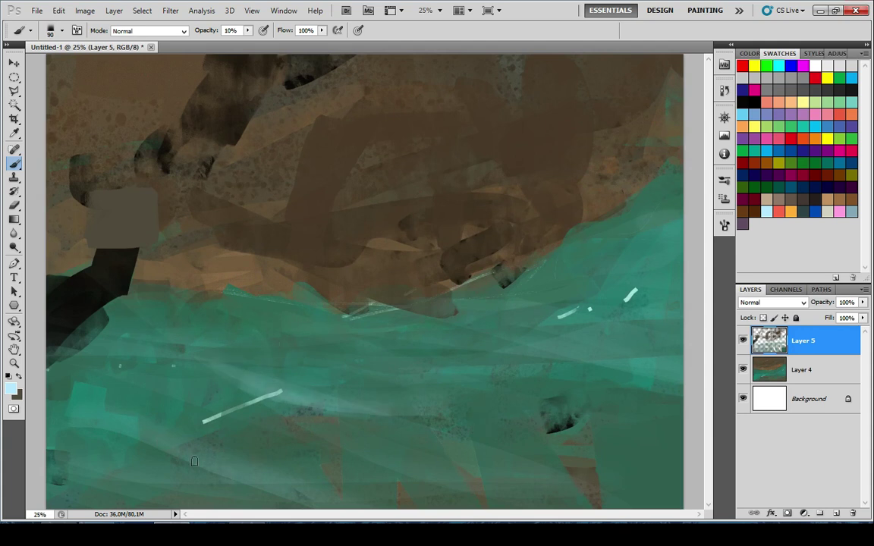
pyautogui.hotkey('ctrl', '-')
pyautogui.hotkey('ctrl', '-')
pyautogui.hotkey('ctrl', '-')
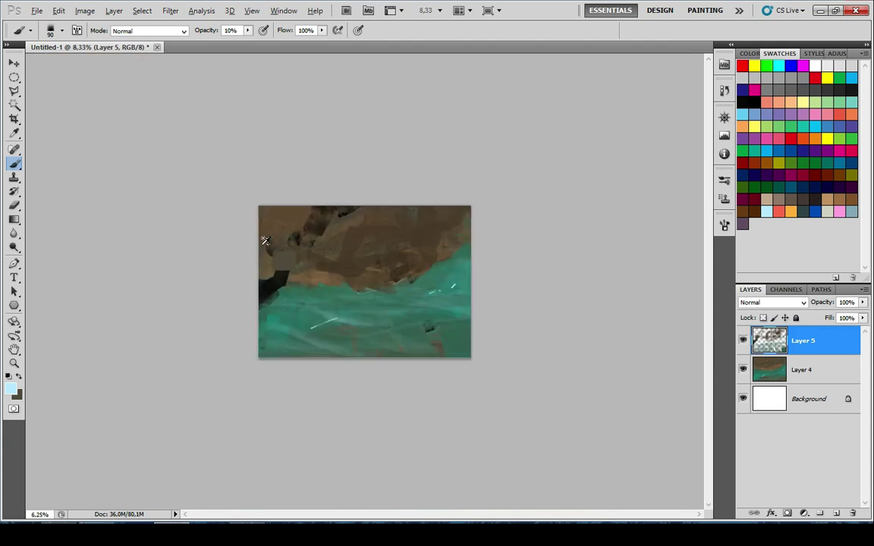
pyautogui.hotkey('ctrl', '+')
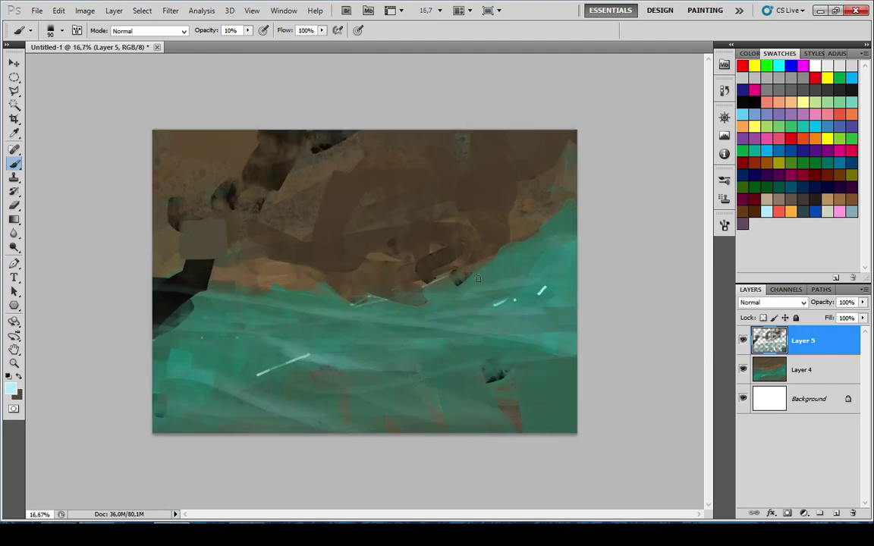
# Switch to the textured 90 px brush preset, keeping pale blue as the foreground colour
pyautogui.press('x')
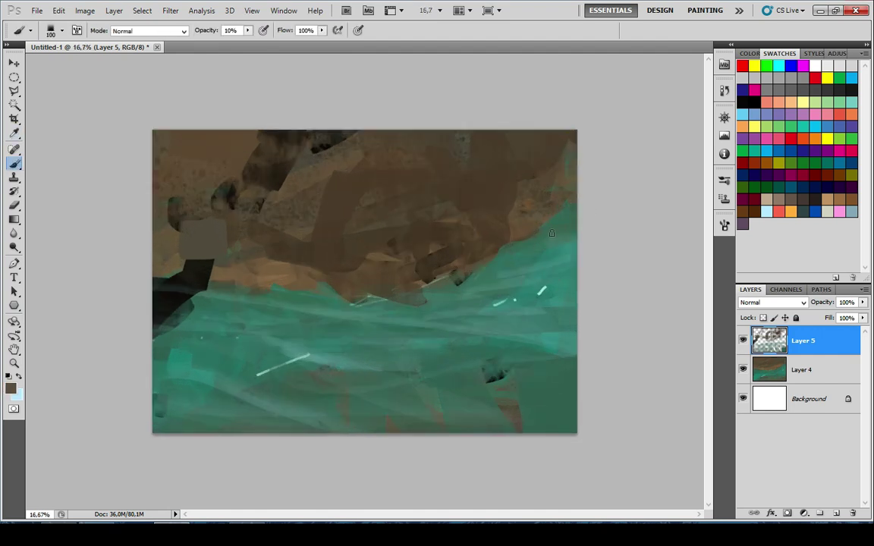
pyautogui.rightClick(552, 233)
pyautogui.click(684, 287)
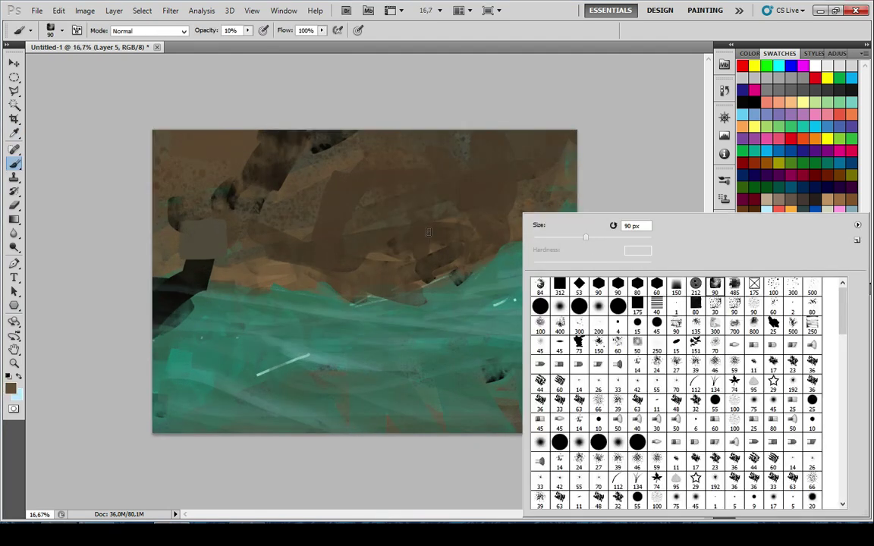
pyautogui.press('Return')
pyautogui.press('x')
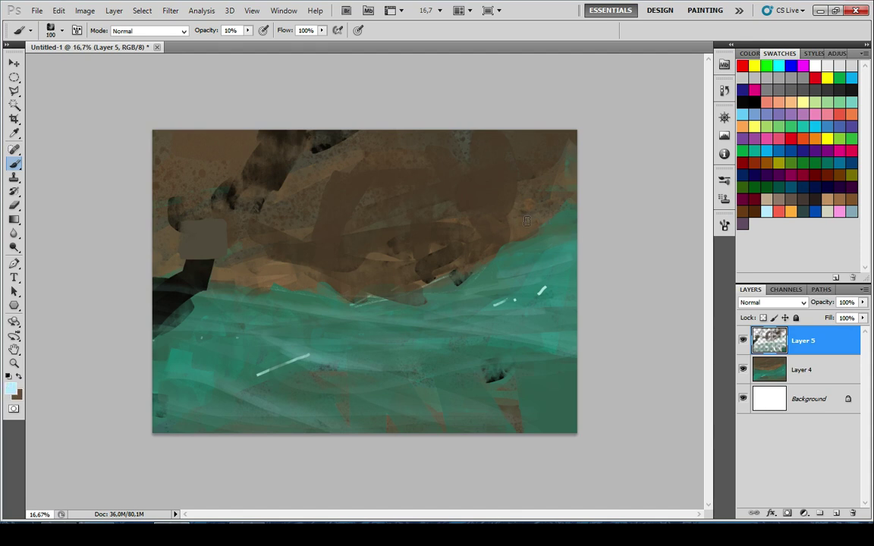
# Sample browns and paint over the grey-brown block and the dark stroke on the left, raising the brush to 70% opacity and 175 px
pyautogui.keyDown('alt'); pyautogui.click(565, 204); pyautogui.keyUp('alt')
pyautogui.moveTo(187, 273); pyautogui.dragTo(213, 272)
pyautogui.keyDown('alt'); pyautogui.click(269, 243); pyautogui.keyUp('alt')
pyautogui.moveTo(192, 238); pyautogui.dragTo(251, 218)
pyautogui.moveTo(212, 242); pyautogui.dragTo(276, 257)
pyautogui.press(']')
pyautogui.press(']')
pyautogui.press(']')
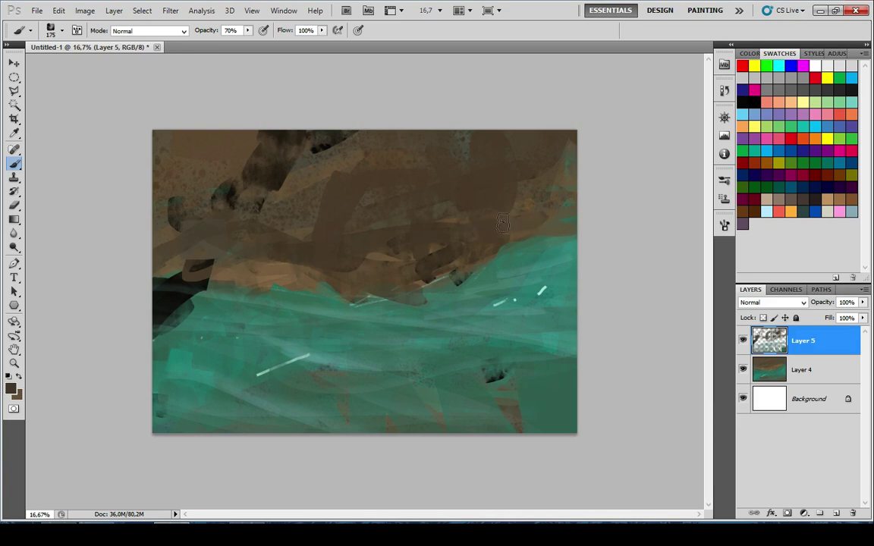
# Sample browns and cover the upper slope's dark patches with broad strokes, raising the brush to 200 px and 100% opacity
pyautogui.moveTo(519, 222); pyautogui.dragTo(558, 203)
pyautogui.press('x')
pyautogui.keyDown('alt'); pyautogui.click(462, 142); pyautogui.keyUp('alt')
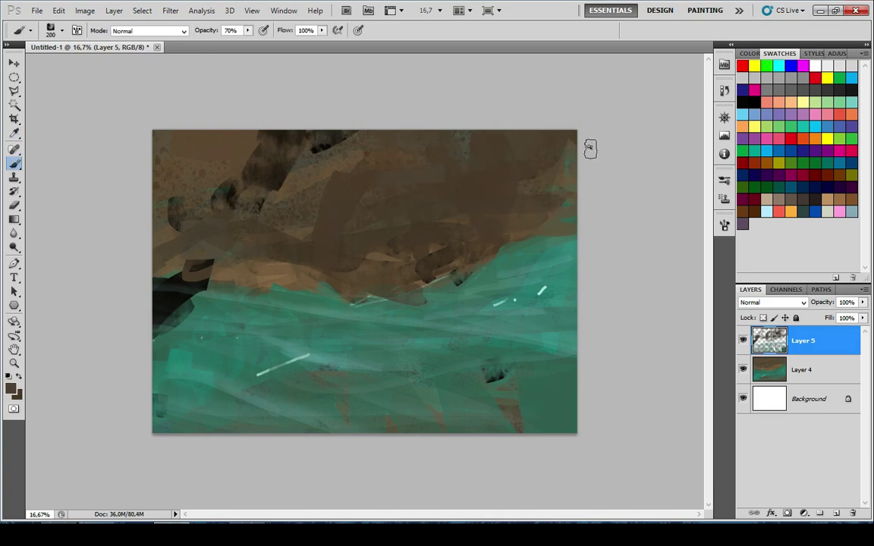
pyautogui.moveTo(569, 163); pyautogui.dragTo(267, 140)
pyautogui.moveTo(161, 156)
pyautogui.mouseDown()
pyautogui.moveTo(202, 202)
pyautogui.moveTo(345, 176)
pyautogui.moveTo(310, 180)
pyautogui.mouseUp()
pyautogui.press('0')
pyautogui.press(']')
pyautogui.keyDown('alt'); pyautogui.click(352, 180); pyautogui.keyUp('alt')
pyautogui.moveTo(171, 137); pyautogui.dragTo(402, 133)
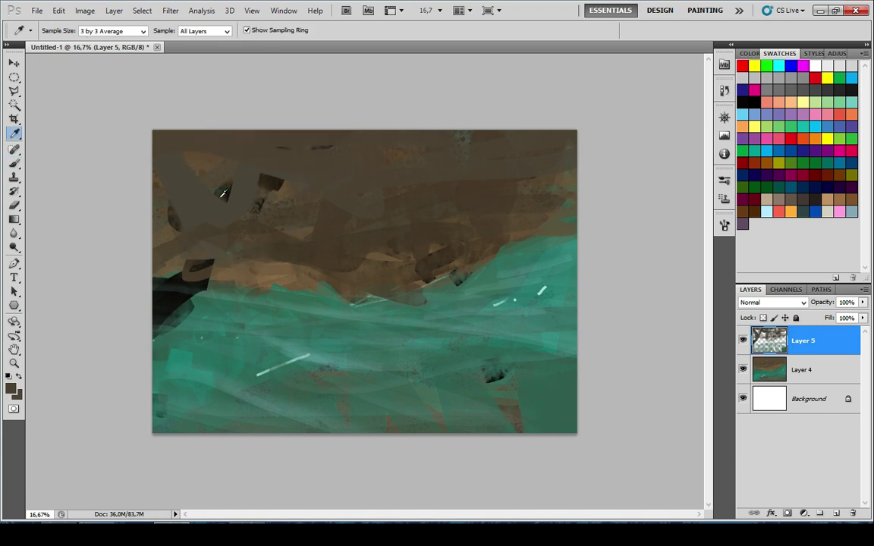
# Sample shoreline tones and paint over the dark marks where the right slope meets the water, reducing the brush to 70 px
pyautogui.keyDown('alt'); pyautogui.click(488, 230); pyautogui.keyUp('alt')
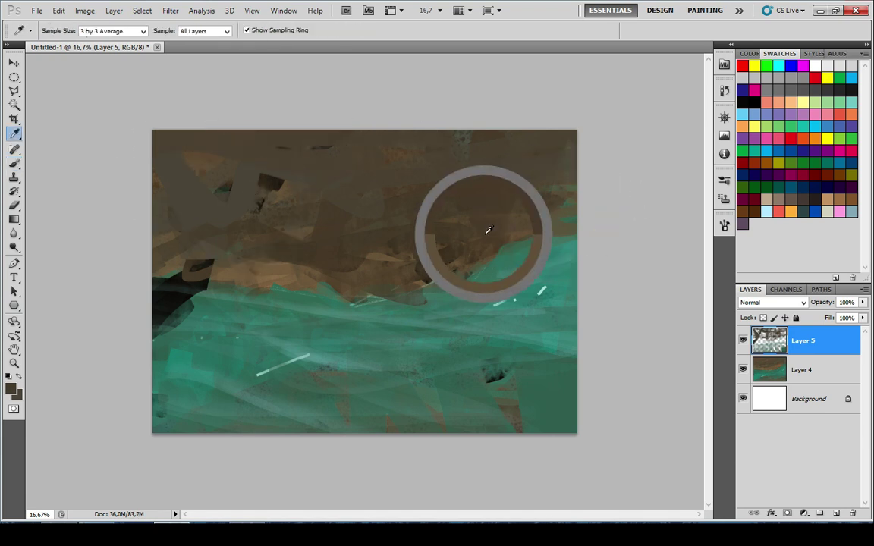
pyautogui.hotkey('ctrl', '+')
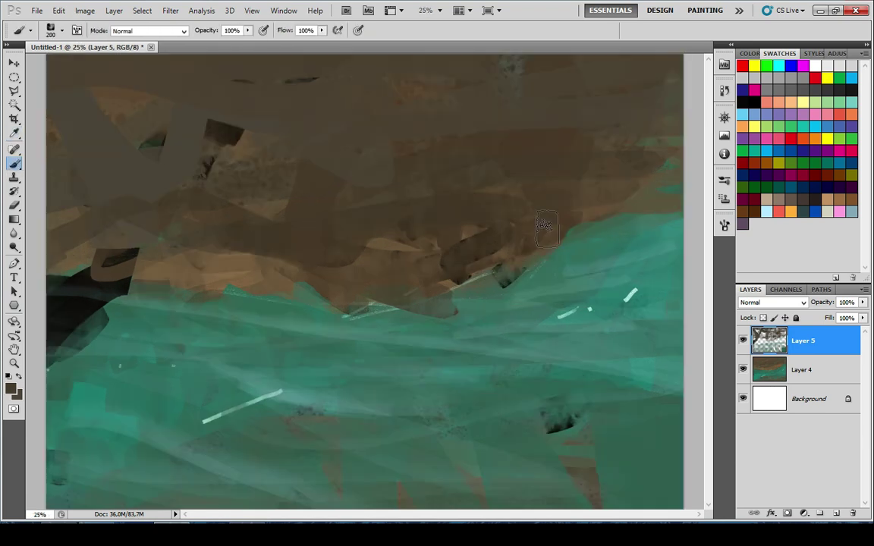
pyautogui.moveTo(463, 288); pyautogui.dragTo(496, 282)
pyautogui.moveTo(507, 287); pyautogui.dragTo(566, 251)
pyautogui.hotkey('ctrl', 'z')
pyautogui.keyDown('alt'); pyautogui.click(516, 279); pyautogui.keyUp('alt')
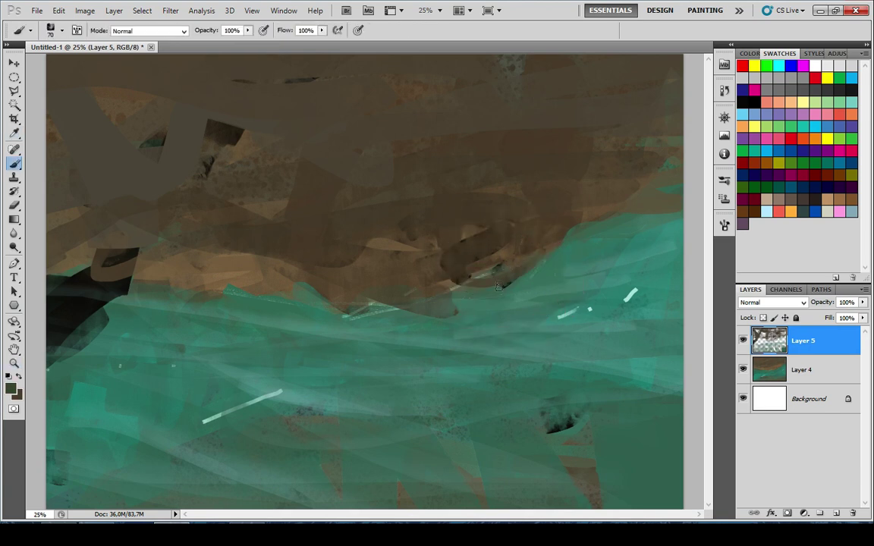
pyautogui.moveTo(499, 286)
pyautogui.mouseDown()
pyautogui.moveTo(398, 244)
pyautogui.moveTo(535, 259)
pyautogui.mouseUp()
# Sample the water's teal and add short strokes over the black shape at the left shoreline with a 100 px brush
pyautogui.scroll(-8, 590, 194)
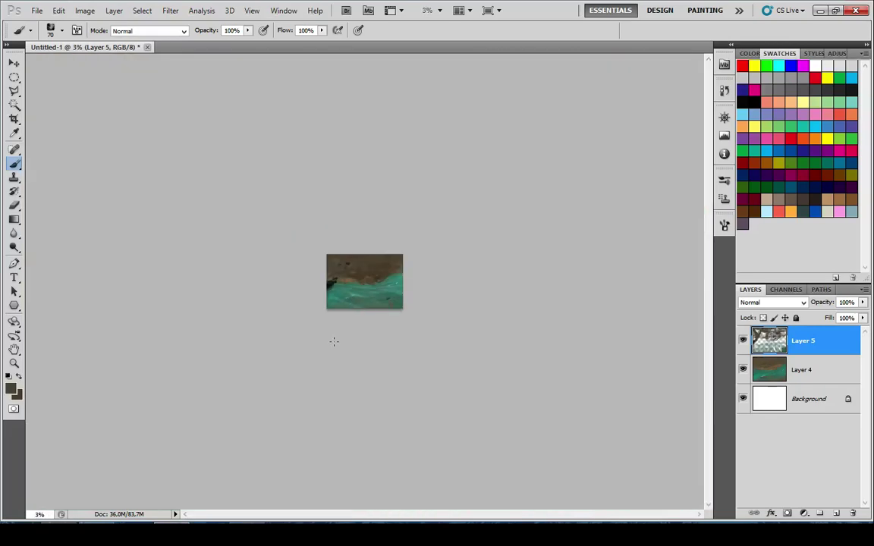
pyautogui.scroll(4, 335, 340)
pyautogui.scroll(-3, 260, 277)
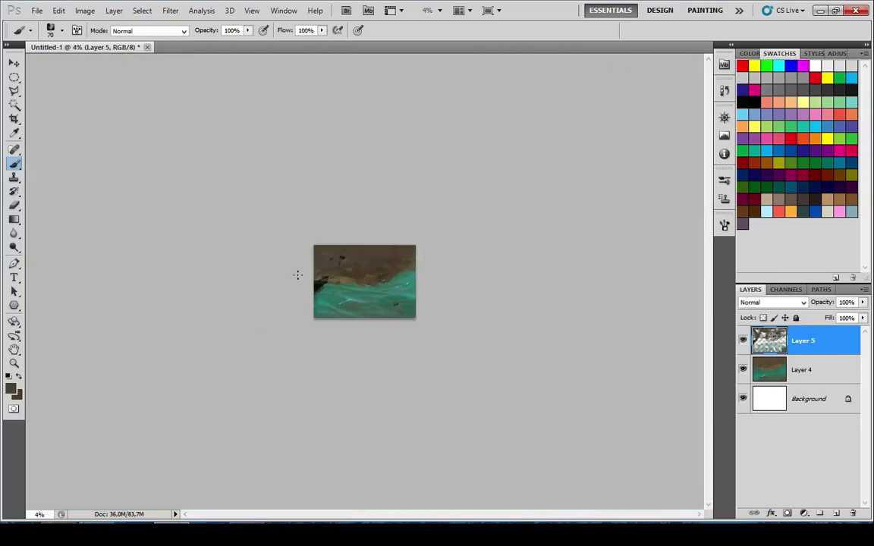
pyautogui.scroll(-1, 301, 274)
pyautogui.scroll(8, 390, 263)
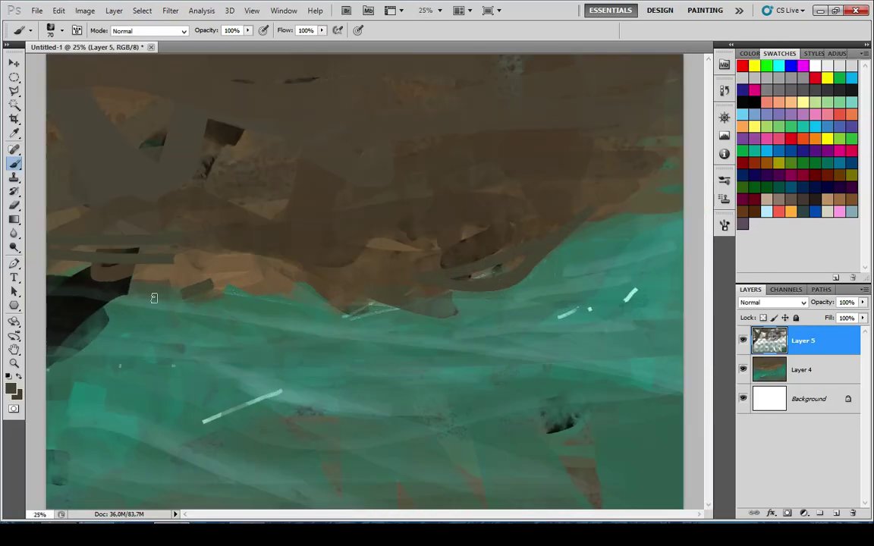
pyautogui.press(']')
pyautogui.keyDown('alt'); pyautogui.click(111, 352); pyautogui.keyUp('alt')
pyautogui.moveTo(72, 292); pyautogui.dragTo(87, 345)
pyautogui.moveTo(51, 306); pyautogui.dragTo(73, 368)
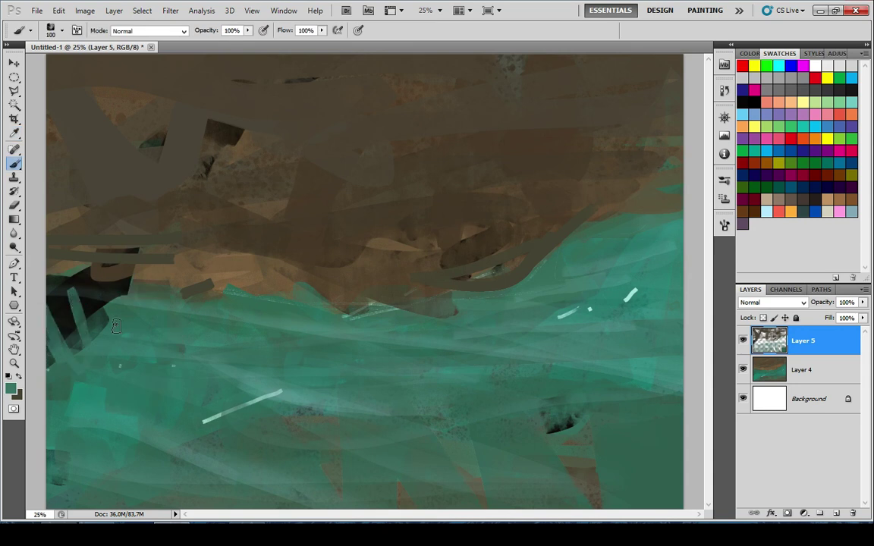
# Enlarge the brush to 200 px and cover the remaining black shape at the left shoreline with teal
pyautogui.press(']')
pyautogui.press(']')
pyautogui.press(']')
pyautogui.press(']')
pyautogui.moveTo(106, 312)
pyautogui.mouseDown()
pyautogui.moveTo(135, 346)
pyautogui.moveTo(110, 364)
pyautogui.moveTo(34, 309)
pyautogui.moveTo(62, 287)
pyautogui.moveTo(246, 318)
pyautogui.mouseUp()
pyautogui.hotkey('ctrl', 'z')
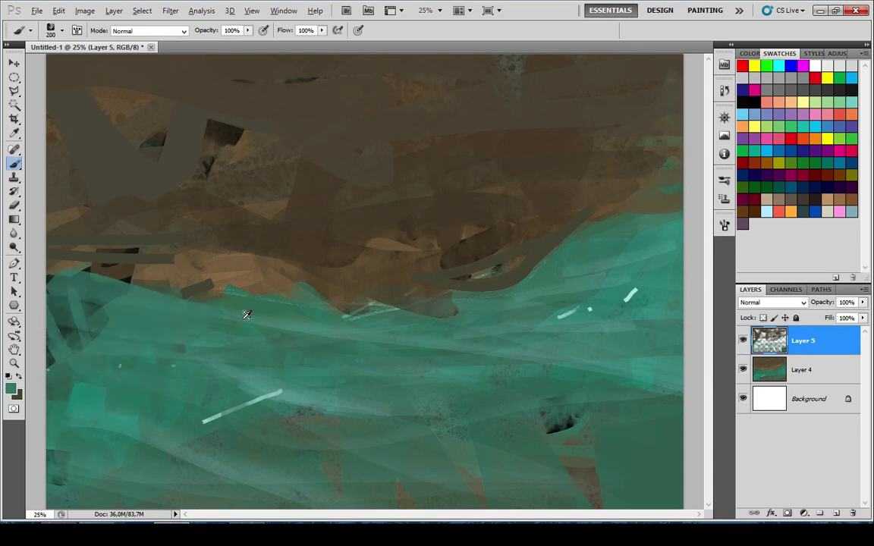
pyautogui.scroll(-4, 246, 314)
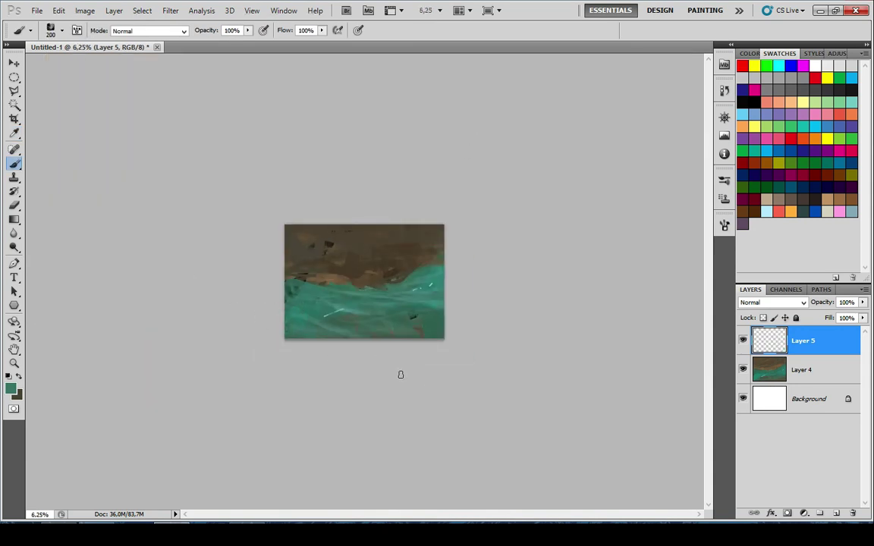
pyautogui.scroll(3, 360, 348)
pyautogui.scroll(2, 465, 376)
pyautogui.moveTo(444, 294); pyautogui.dragTo(345, 110)
pyautogui.press('x')
pyautogui.keyDown('alt'); pyautogui.click(438, 192); pyautogui.keyUp('alt')
pyautogui.moveTo(322, 301); pyautogui.dragTo(608, 277)
pyautogui.hotkey('ctrl', 'z')
pyautogui.scroll(-1, 527, 297)
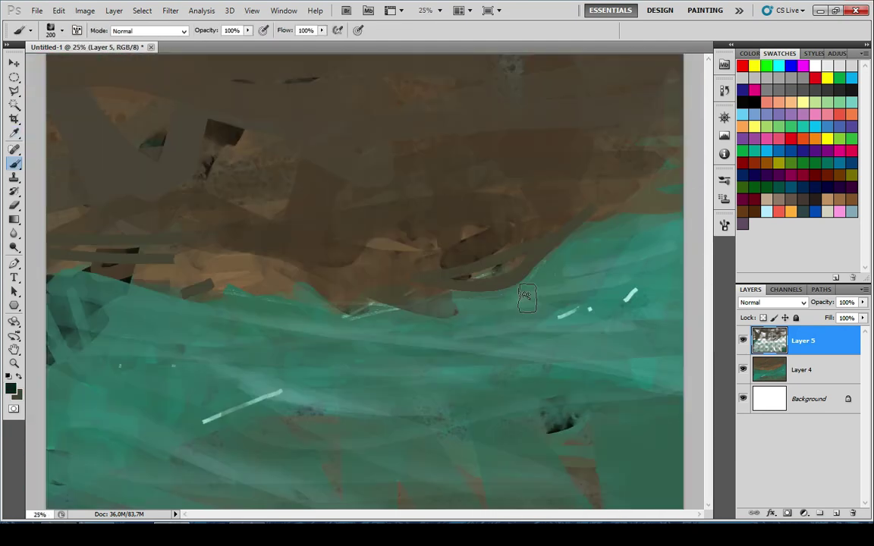
# Paint a dark green curved mound in the water's lower-right corner with a 250 px brush at 50% opacity
pyautogui.moveTo(471, 472); pyautogui.dragTo(698, 441)
pyautogui.hotkey('ctrl', 'z')
pyautogui.scroll(-3, 509, 517)
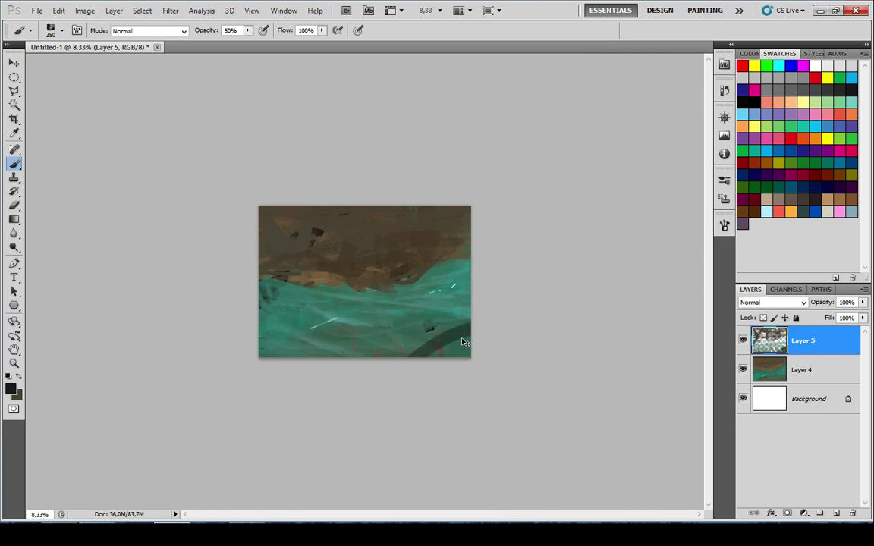
pyautogui.hotkey('ctrl', 'z')
pyautogui.moveTo(408, 355); pyautogui.dragTo(467, 332)
pyautogui.scroll(3, 406, 422)
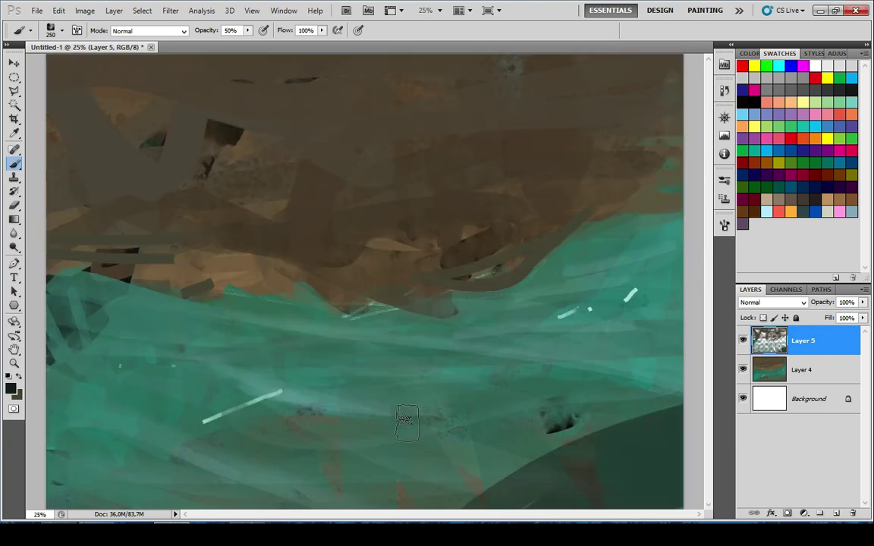
pyautogui.scroll(-3, 429, 464)
pyautogui.scroll(2, 303, 390)
# Sample the upper slope's brown and change the foreground colour to a lighter warm grey for the brush
pyautogui.press('i')
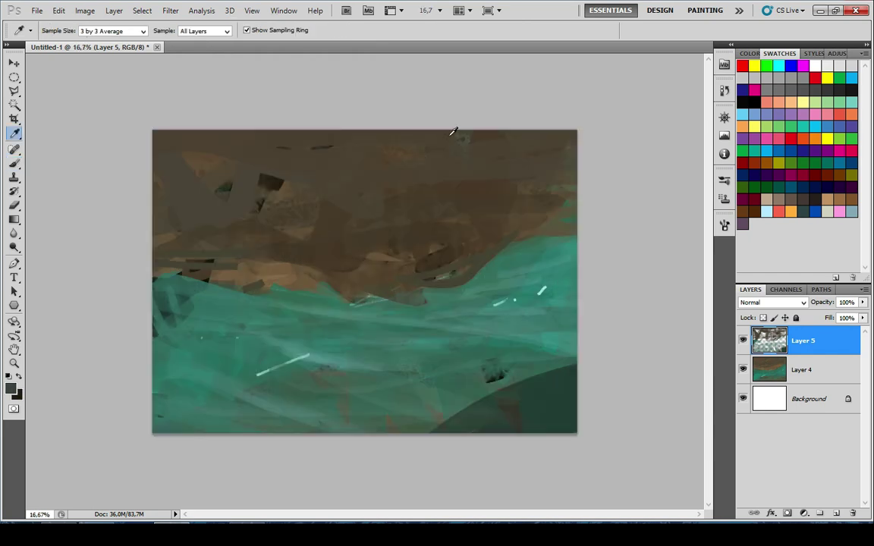
pyautogui.click(466, 127)
pyautogui.click(11, 388)
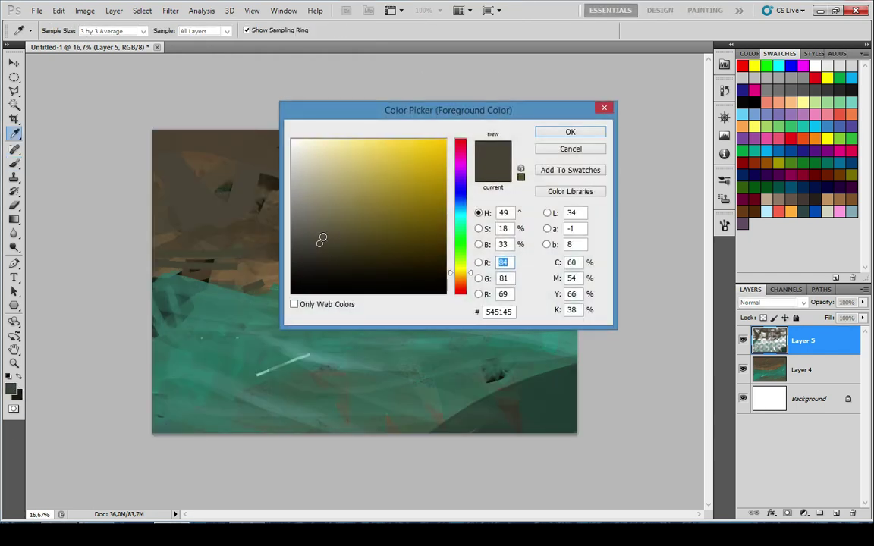
pyautogui.click(304, 212)
pyautogui.click(569, 133)
pyautogui.press('b')
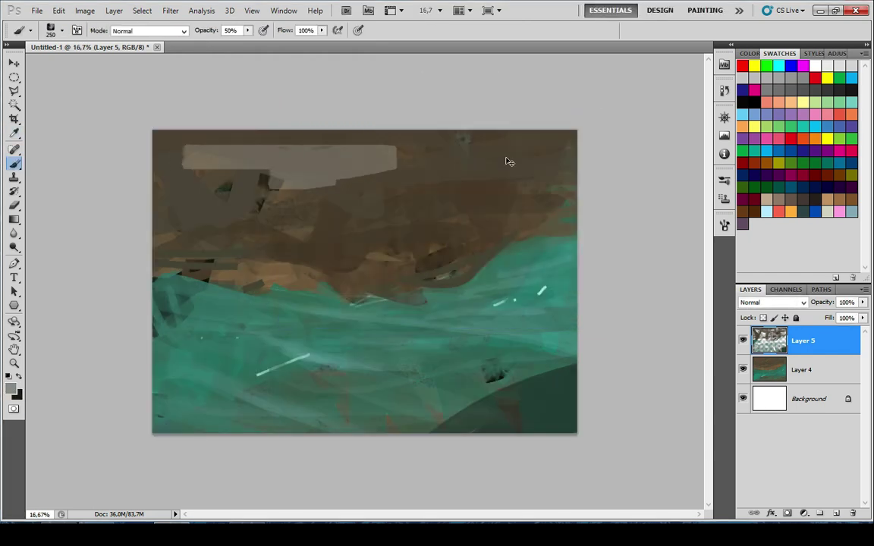
# Start a pale grey band along the painting's upper edge, raising the brush to 100% opacity and 300 px
pyautogui.press('0')
pyautogui.moveTo(155, 137)
pyautogui.mouseDown()
pyautogui.moveTo(285, 188)
pyautogui.moveTo(159, 190)
pyautogui.moveTo(497, 141)
pyautogui.moveTo(474, 123)
pyautogui.moveTo(304, 161)
pyautogui.moveTo(510, 139)
pyautogui.mouseUp()
pyautogui.hotkey('ctrl', 'z')
pyautogui.hotkey('ctrl', 'z')
pyautogui.press(']')
pyautogui.press('x')
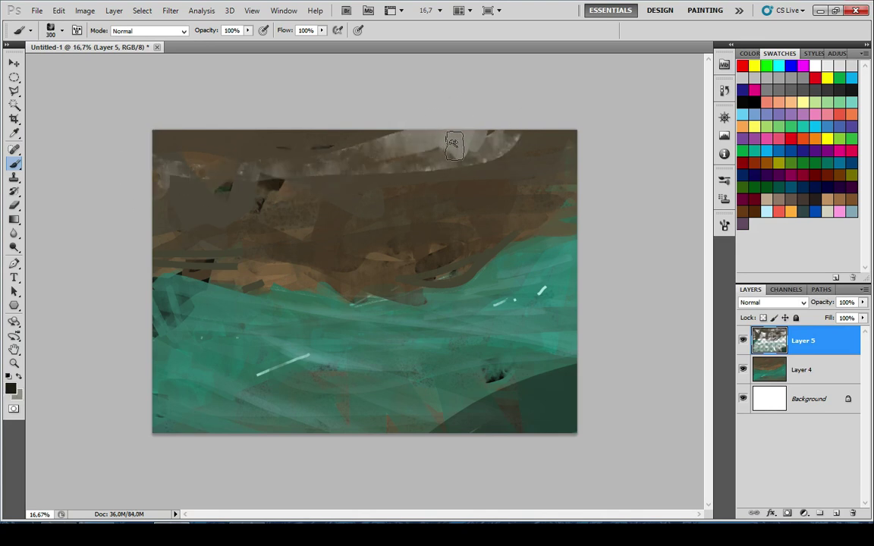
# Sample the pale grey and extend it with broad strokes across the upper middle and upper-right of the painting
pyautogui.keyDown('alt'); pyautogui.click(452, 144); pyautogui.keyUp('alt')
pyautogui.moveTo(249, 179); pyautogui.dragTo(562, 129)
pyautogui.hotkey('ctrl', 'z')
pyautogui.moveTo(300, 188); pyautogui.dragTo(490, 179)
pyautogui.moveTo(380, 161); pyautogui.dragTo(473, 172)
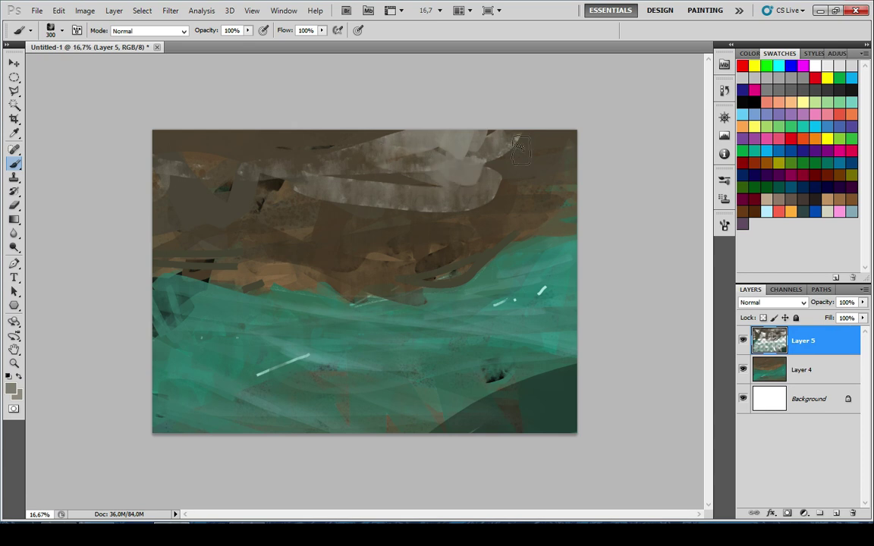
pyautogui.moveTo(520, 149); pyautogui.dragTo(630, 123)
pyautogui.scroll(-7, 288, 156)
pyautogui.scroll(6, 410, 206)
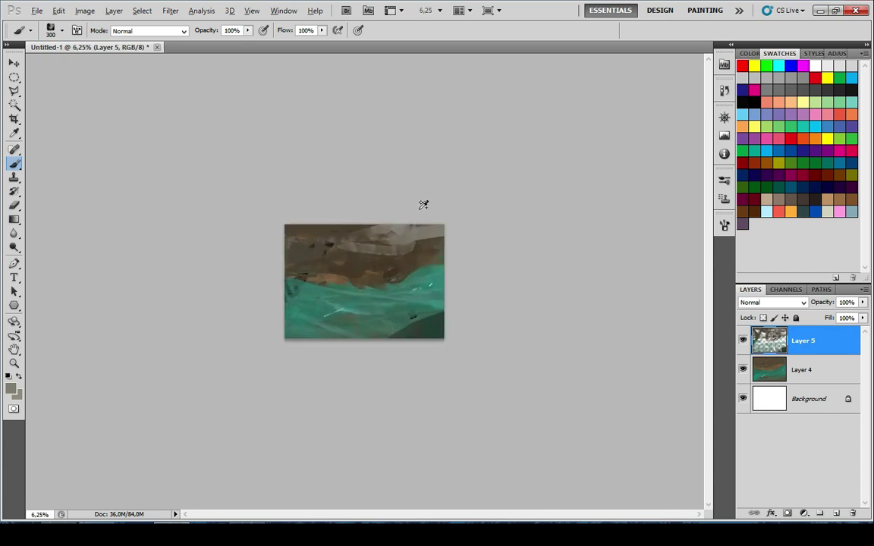
# Carry the pale grey strokes across the upper-left area, covering the brown there
pyautogui.keyDown('alt'); pyautogui.click(441, 188); pyautogui.keyUp('alt')
pyautogui.moveTo(364, 188); pyautogui.dragTo(237, 205)
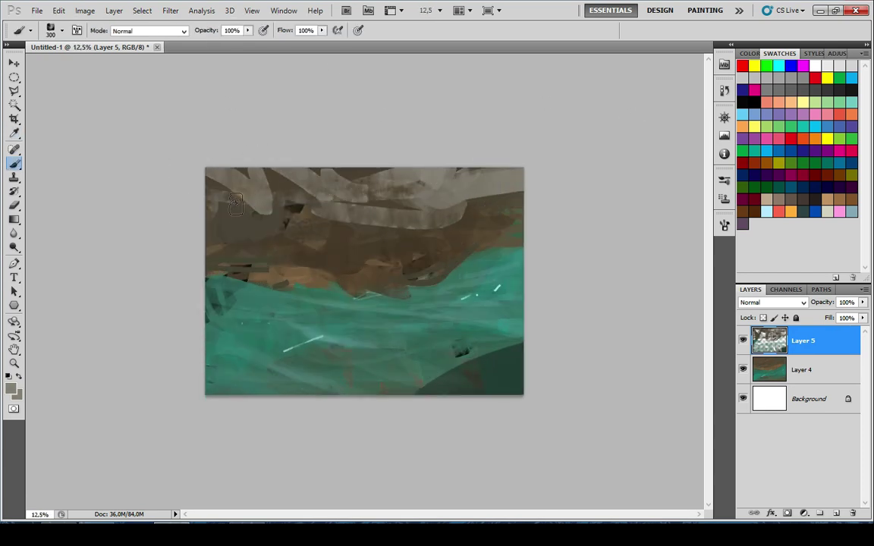
pyautogui.hotkey('ctrl', 'z')
pyautogui.moveTo(304, 209); pyautogui.dragTo(198, 210)
pyautogui.moveTo(212, 178); pyautogui.dragTo(254, 201)
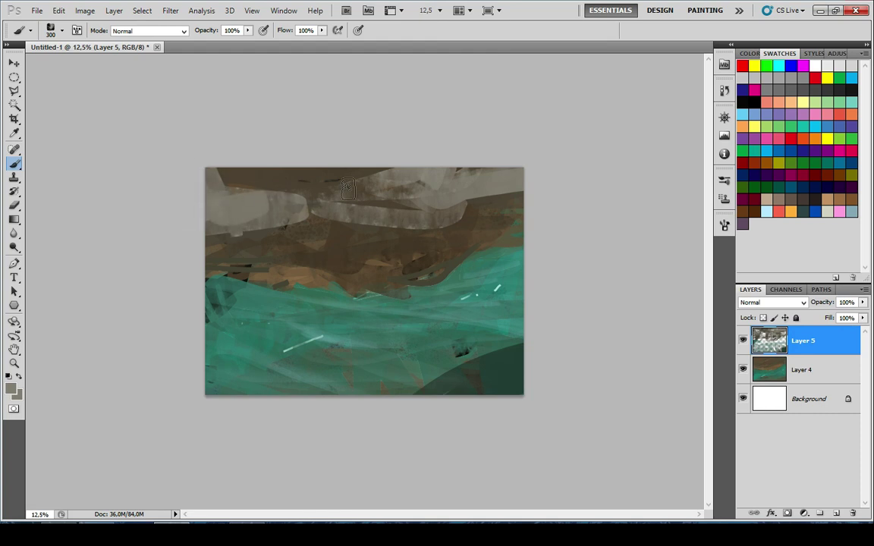
pyautogui.moveTo(348, 188)
pyautogui.mouseDown()
pyautogui.moveTo(383, 177)
pyautogui.moveTo(512, 196)
pyautogui.mouseUp()
pyautogui.moveTo(391, 183); pyautogui.dragTo(220, 186)
pyautogui.scroll(-4, 420, 240)
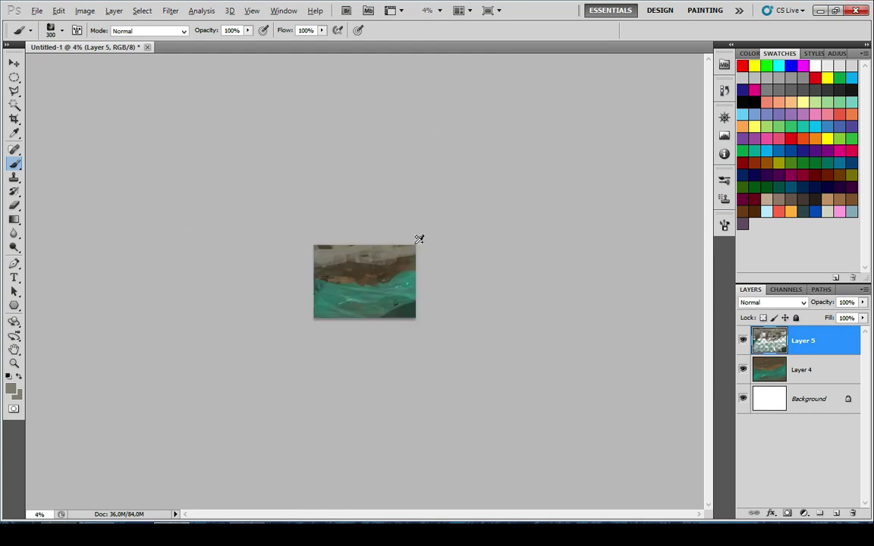
# Fill the remaining brown gaps above the slope with pale grey to form a continuous sky
pyautogui.scroll(1, 350, 250)
pyautogui.scroll(3, 358, 231)
pyautogui.moveTo(196, 221); pyautogui.dragTo(474, 211)
pyautogui.hotkey('ctrl', 'z')
pyautogui.click(464, 221)
pyautogui.hotkey('ctrl', 'z')
pyautogui.scroll(-3, 424, 222)
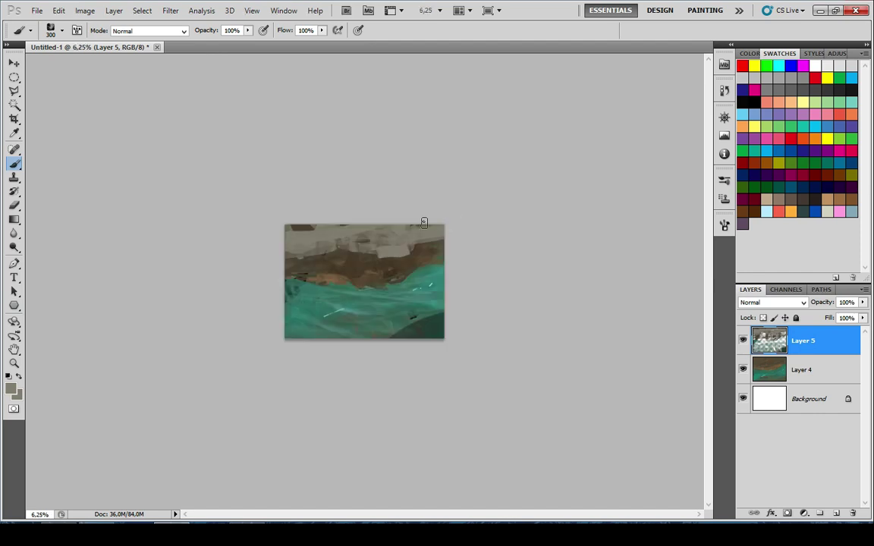
pyautogui.scroll(1, 448, 224)
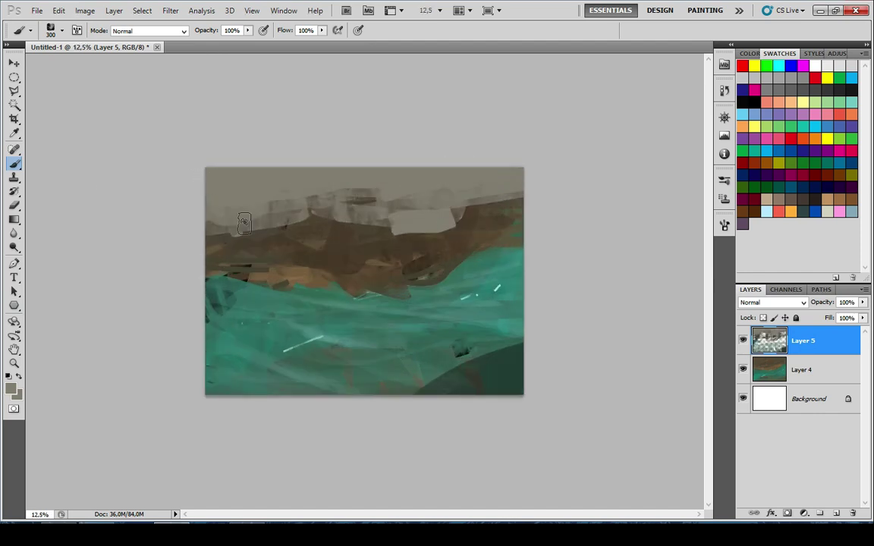
pyautogui.scroll(1, 520, 204)
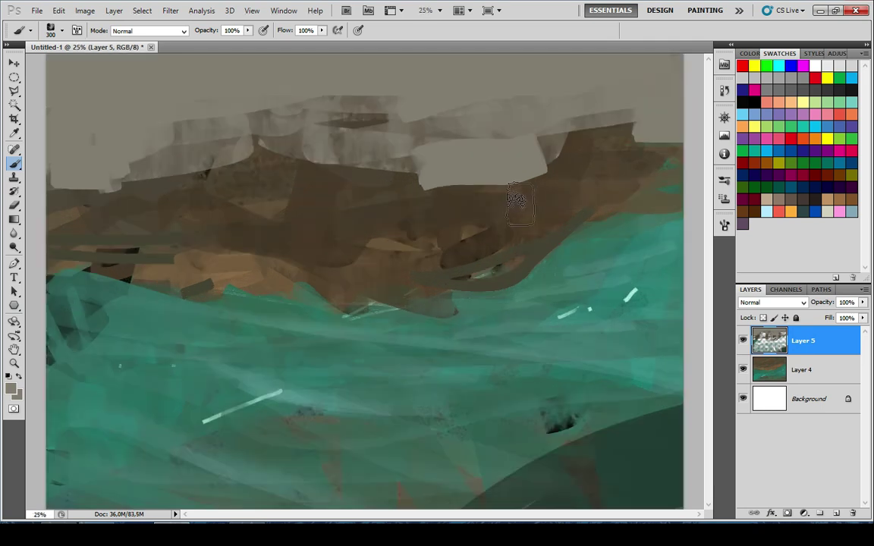
# Sample the slope's dark brown and reshape the ridge line against the sky on the right and left
pyautogui.keyDown('alt'); pyautogui.click(508, 192); pyautogui.keyUp('alt')
pyautogui.moveTo(491, 173); pyautogui.dragTo(652, 135)
pyautogui.hotkey('ctrl', 'z')
pyautogui.moveTo(511, 200); pyautogui.dragTo(606, 171)
pyautogui.moveTo(671, 165); pyautogui.dragTo(689, 160)
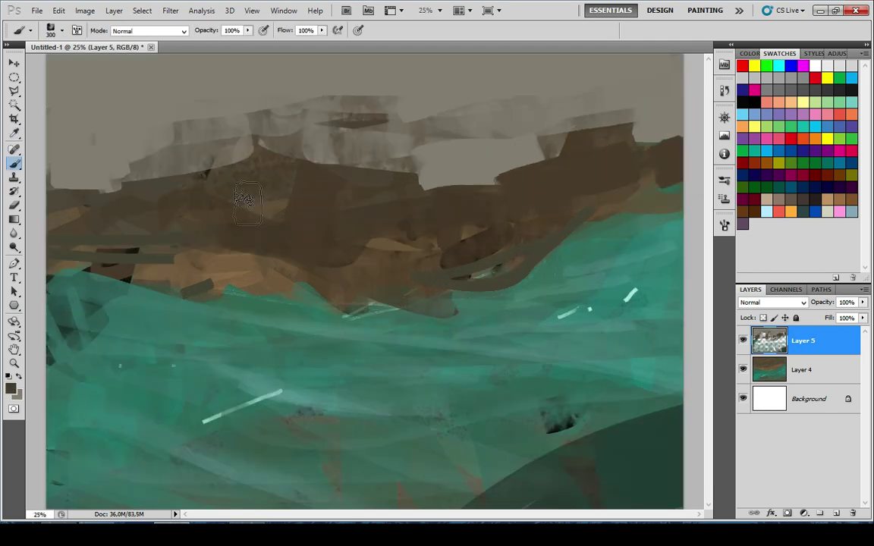
pyautogui.scroll(-1, 162, 228)
pyautogui.scroll(-1, 255, 267)
pyautogui.scroll(1, 323, 277)
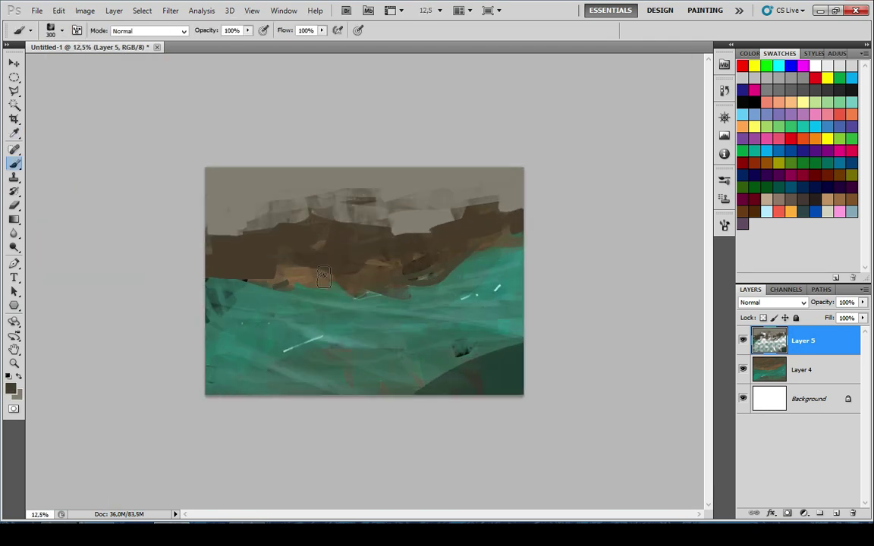
# Sample lighter browns from the shore and paint a long horizontal band across the left and middle of the slope
pyautogui.scroll(1, 326, 277)
pyautogui.scroll(1, 334, 273)
pyautogui.keyDown('alt'); pyautogui.click(222, 252); pyautogui.keyUp('alt')
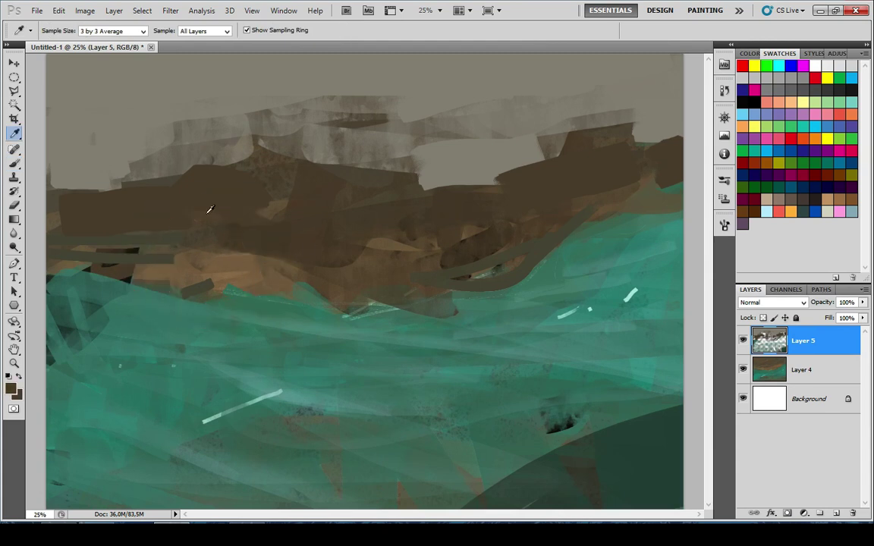
pyautogui.keyDown('alt'); pyautogui.click(227, 260); pyautogui.keyUp('alt')
pyautogui.moveTo(115, 229); pyautogui.dragTo(272, 247)
pyautogui.moveTo(76, 220)
pyautogui.mouseDown()
pyautogui.moveTo(218, 263)
pyautogui.moveTo(436, 262)
pyautogui.mouseUp()
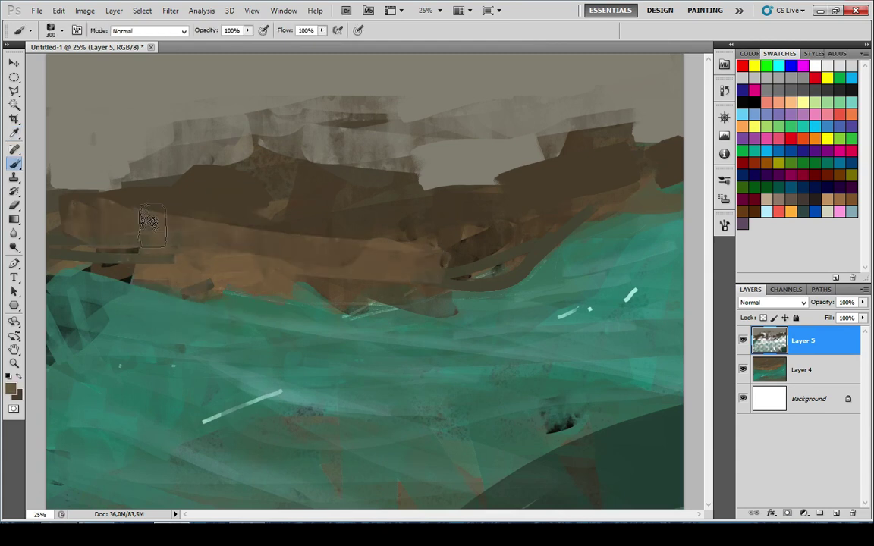
pyautogui.moveTo(152, 223); pyautogui.dragTo(455, 206)
# Set the brush to 400 px and 40% opacity and blend warm brown into the right side of the slope
pyautogui.scroll(-2, 415, 250)
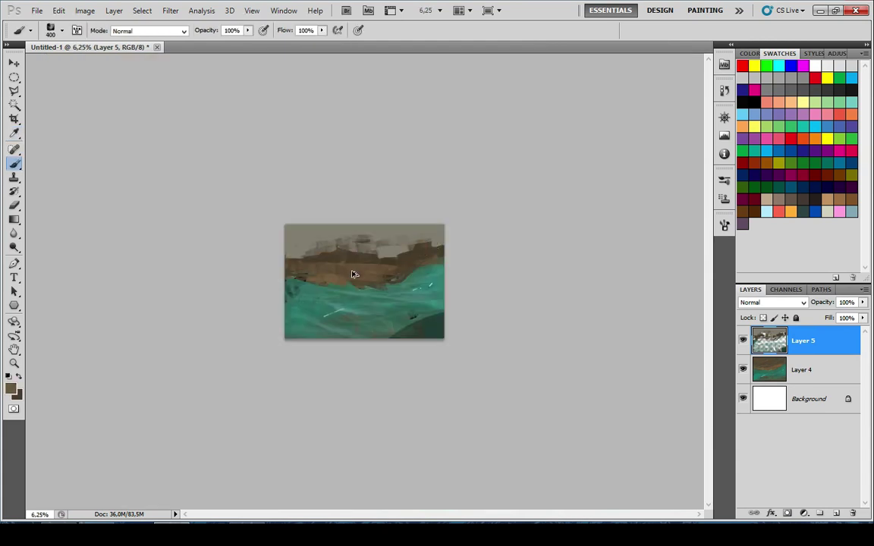
pyautogui.scroll(1, 356, 267)
pyautogui.press('4')
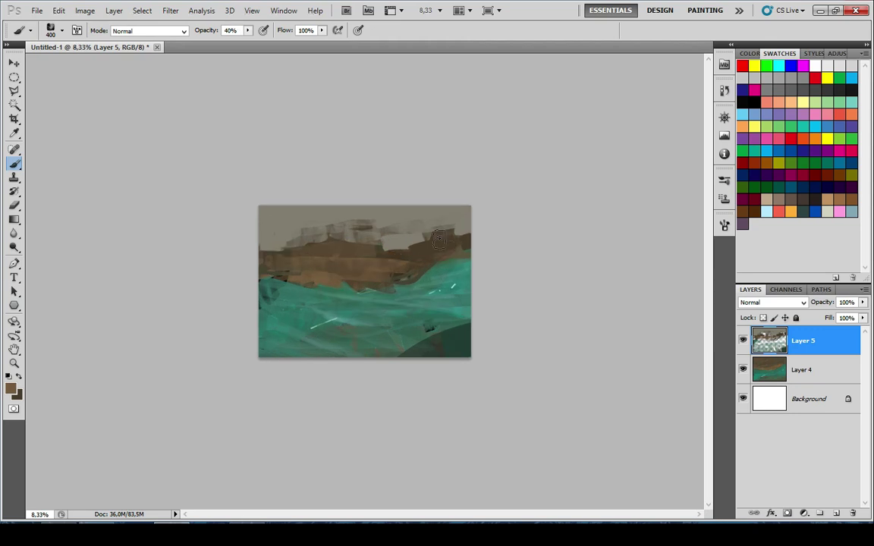
pyautogui.scroll(3, 424, 253)
pyautogui.scroll(-3, 418, 250)
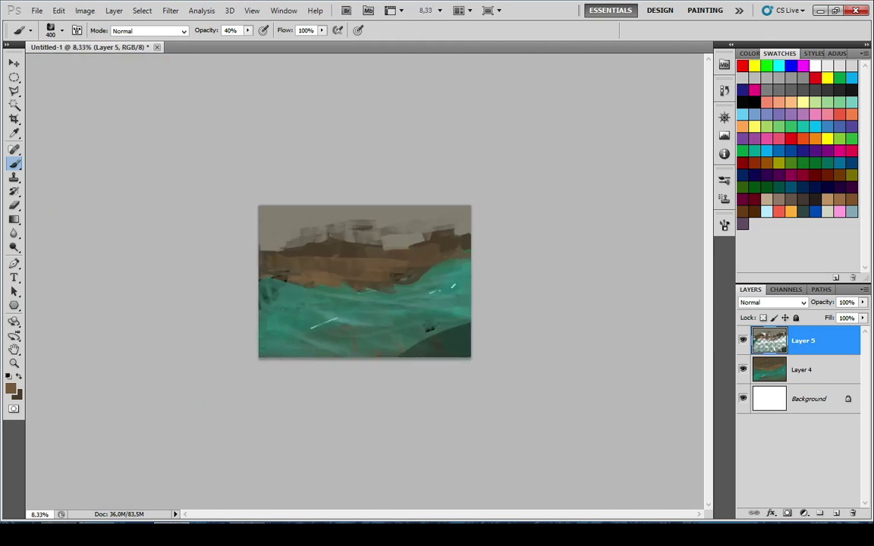
# Check the recording status in Open Broadcaster Software, minimise its window and return to the painting
pyautogui.click(252, 530)
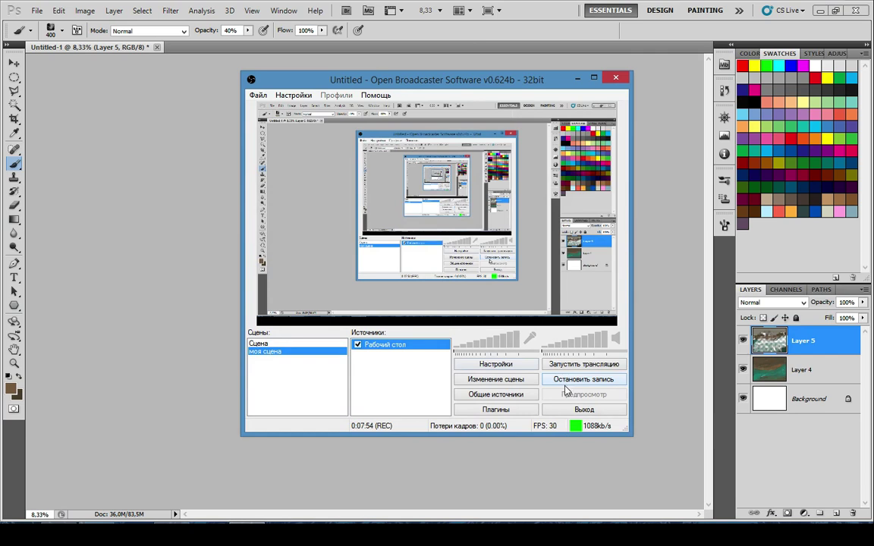
pyautogui.click(578, 78)
pyautogui.scroll(2, 399, 289)
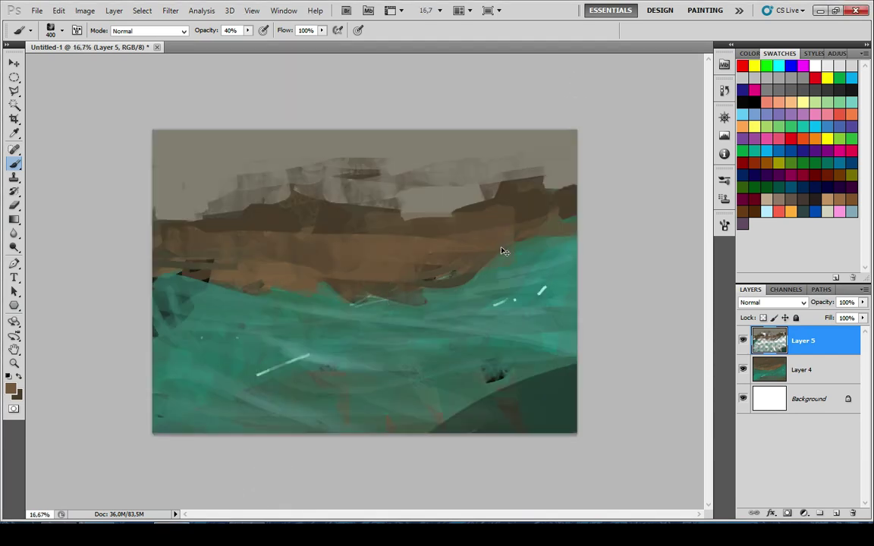
# Touch up the left shore with a sampled brown and stroke the mound's dark green along the water's lower edge
pyautogui.keyDown('alt'); pyautogui.click(277, 255); pyautogui.keyUp('alt')
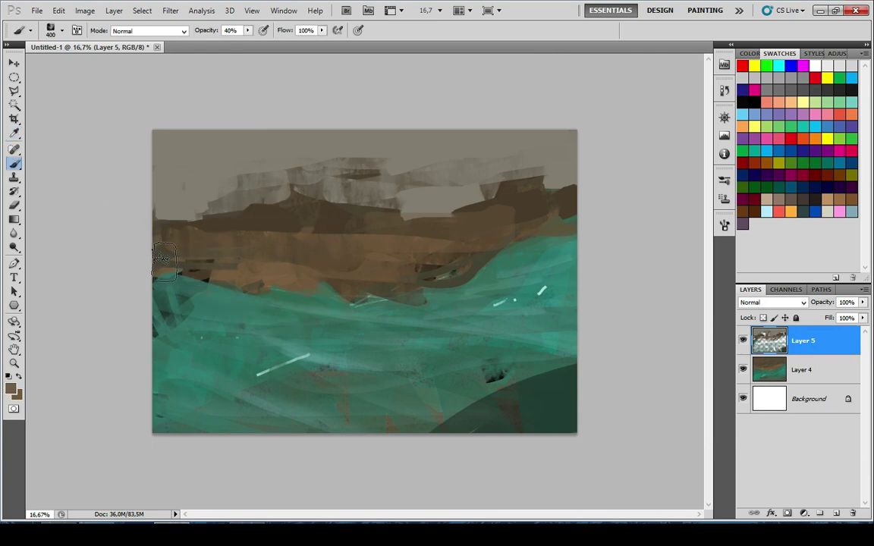
pyautogui.moveTo(190, 271); pyautogui.dragTo(220, 276)
pyautogui.hotkey('ctrl', 'z')
pyautogui.keyDown('alt'); pyautogui.click(509, 406); pyautogui.keyUp('alt')
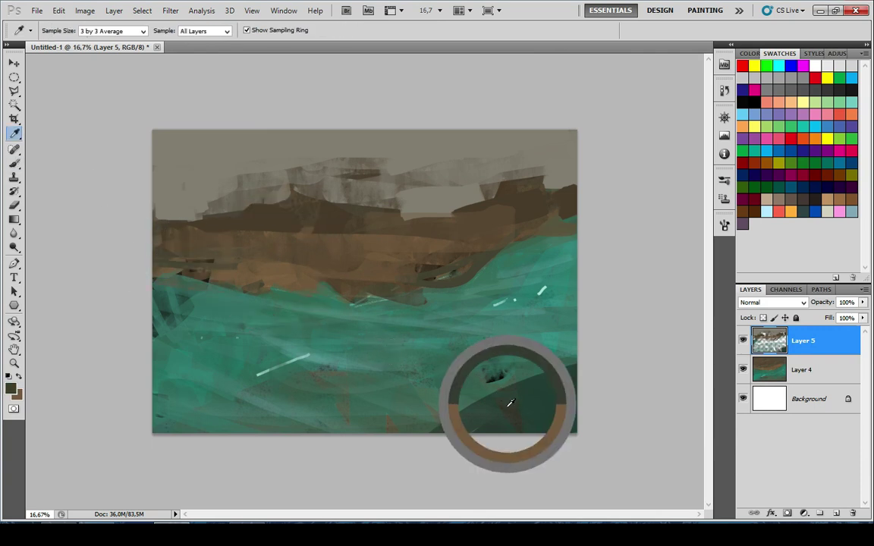
pyautogui.moveTo(422, 445); pyautogui.dragTo(241, 435)
# Sample slope browns and sky grey and repaint the ridge line's upper edge with a 300 px brush at 100% opacity
pyautogui.keyDown('alt'); pyautogui.click(389, 253); pyautogui.keyUp('alt')
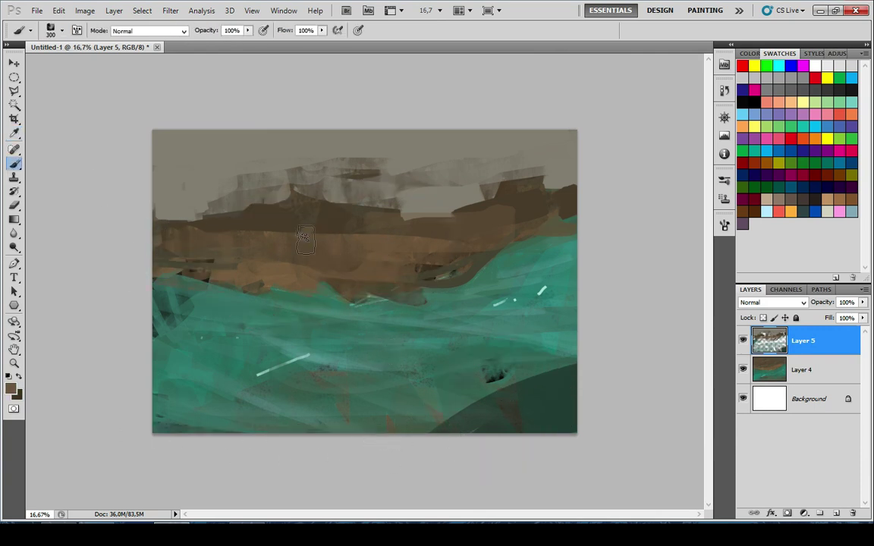
pyautogui.moveTo(288, 228); pyautogui.dragTo(401, 198)
pyautogui.press('x')
pyautogui.moveTo(262, 210); pyautogui.dragTo(361, 190)
pyautogui.keyDown('alt'); pyautogui.click(402, 139); pyautogui.keyUp('alt')
pyautogui.moveTo(413, 176); pyautogui.dragTo(206, 194)
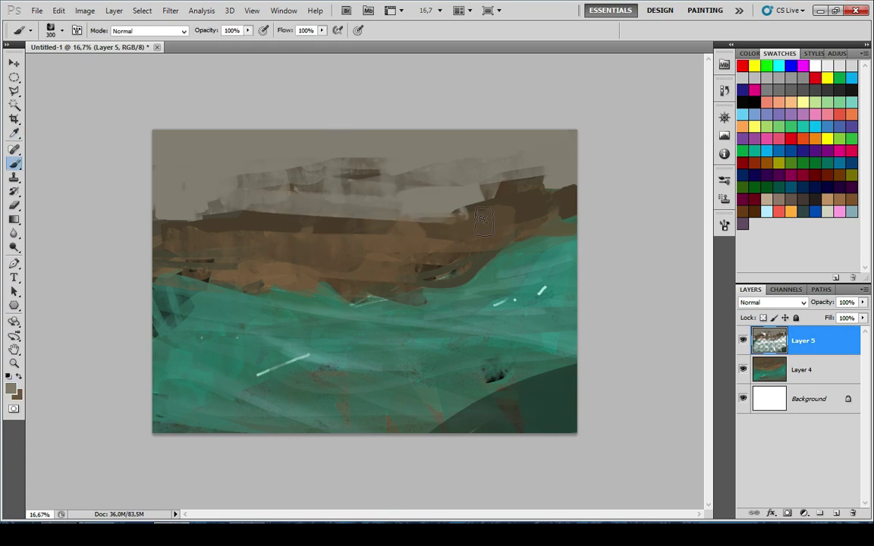
# Merge Layer 5 and Layer 4 into a single painting layer
pyautogui.scroll(-3, 310, 277)
pyautogui.scroll(-3, 300, 284)
pyautogui.scroll(2, 294, 289)
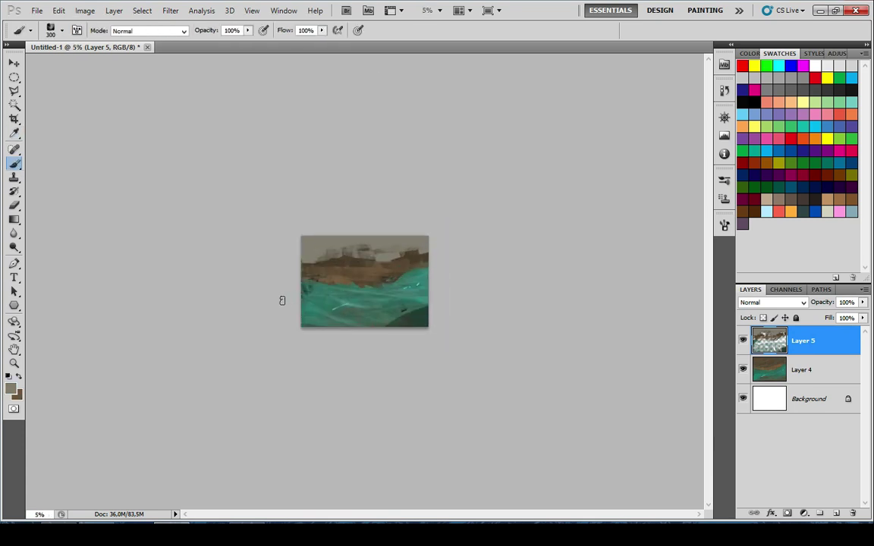
pyautogui.hotkey('ctrl', '-')
pyautogui.hotkey('ctrl', '+')
pyautogui.hotkey('ctrl', '+')
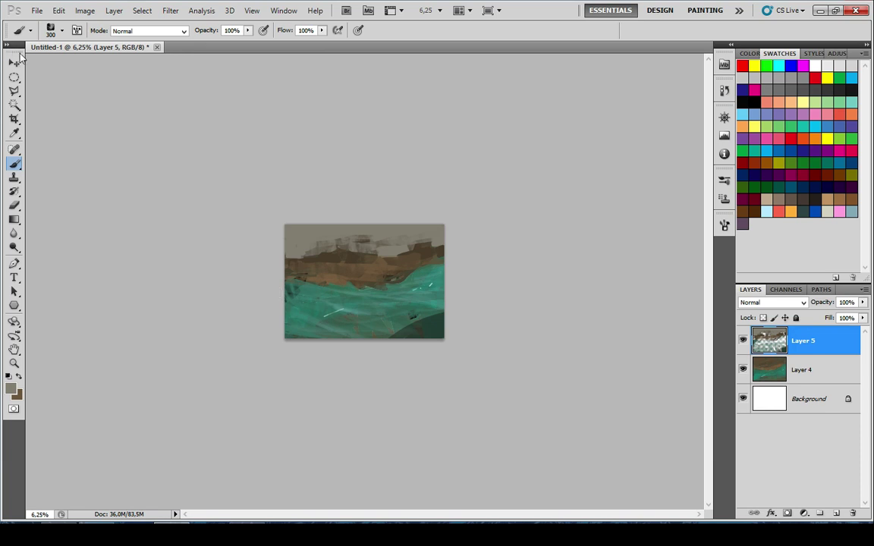
pyautogui.click(19, 59)
pyautogui.keyDown('shift'); pyautogui.click(789, 369); pyautogui.keyUp('shift')
pyautogui.hotkey('ctrl', 'e')
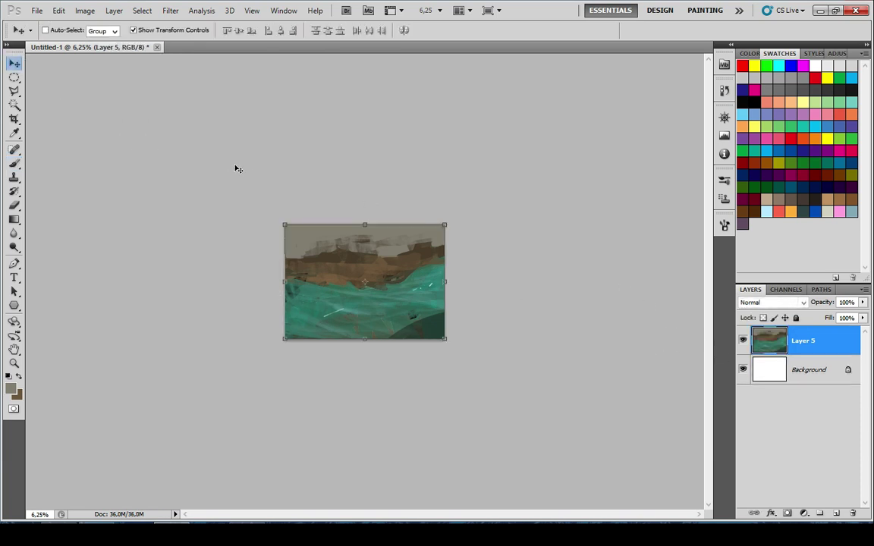
# Squash the merged painting vertically to about 84% height and crop the canvas to the layer's bounds
pyautogui.moveTo(364, 223); pyautogui.dragTo(364, 236)
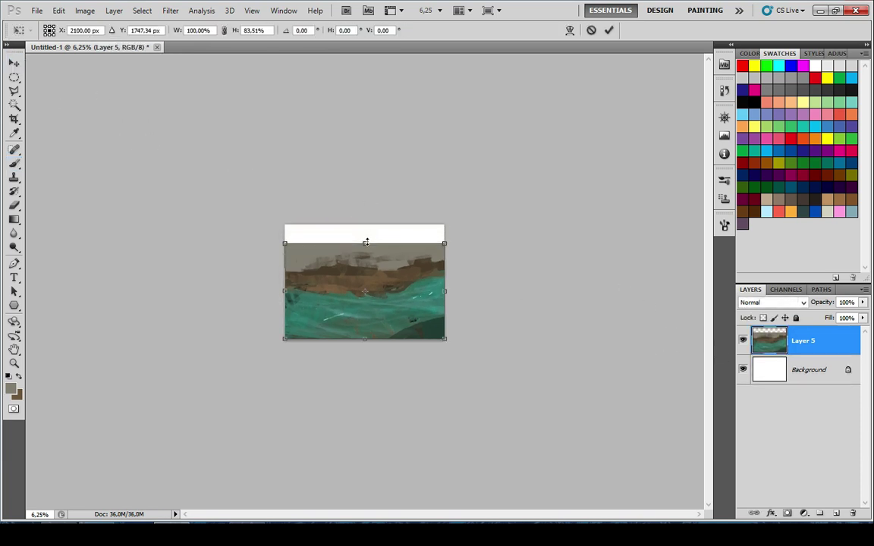
pyautogui.click(611, 31)
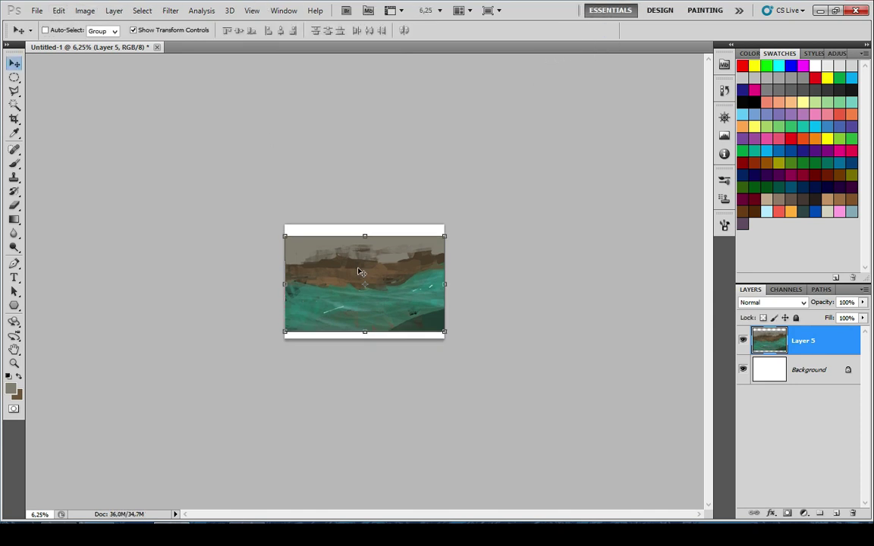
pyautogui.keyDown('ctrl'); pyautogui.click(766, 351); pyautogui.keyUp('ctrl')
pyautogui.click(84, 11)
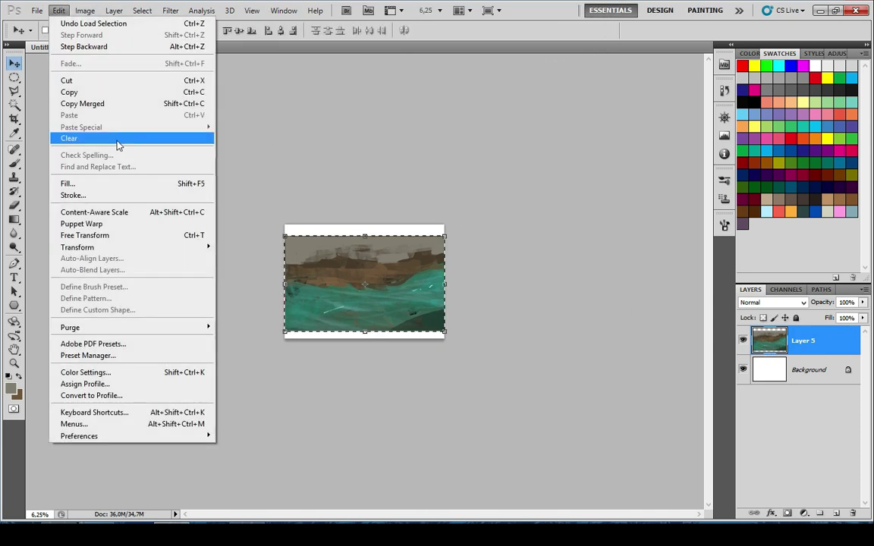
pyautogui.click(91, 132)
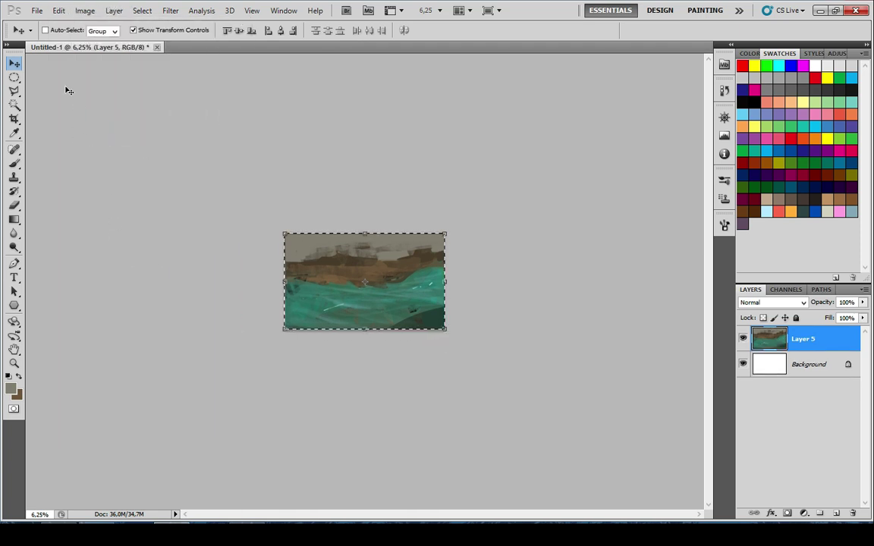
pyautogui.click(15, 77)
pyautogui.hotkey('ctrl', 'd')
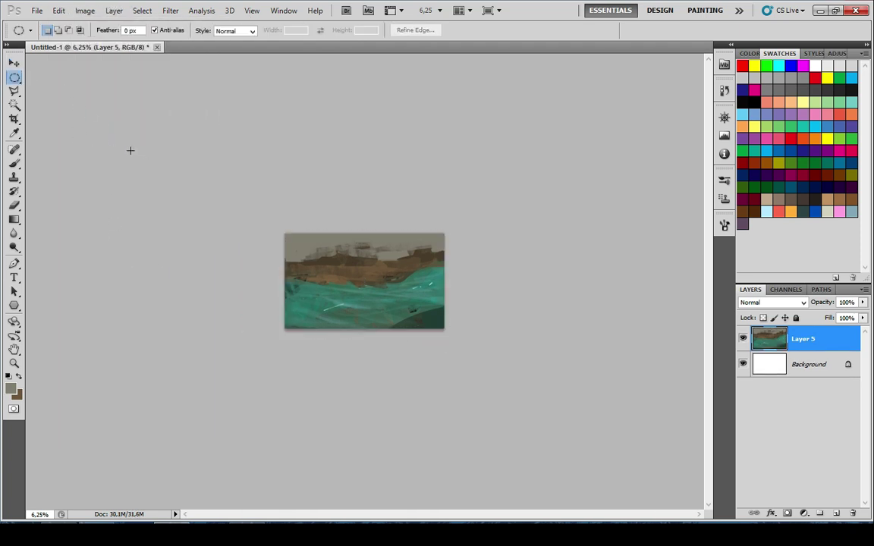
# Extend the canvas symmetrically on both sides with the Crop tool to get a wider format
pyautogui.hotkey('shift', 'm')
pyautogui.hotkey('ctrl', 'a')
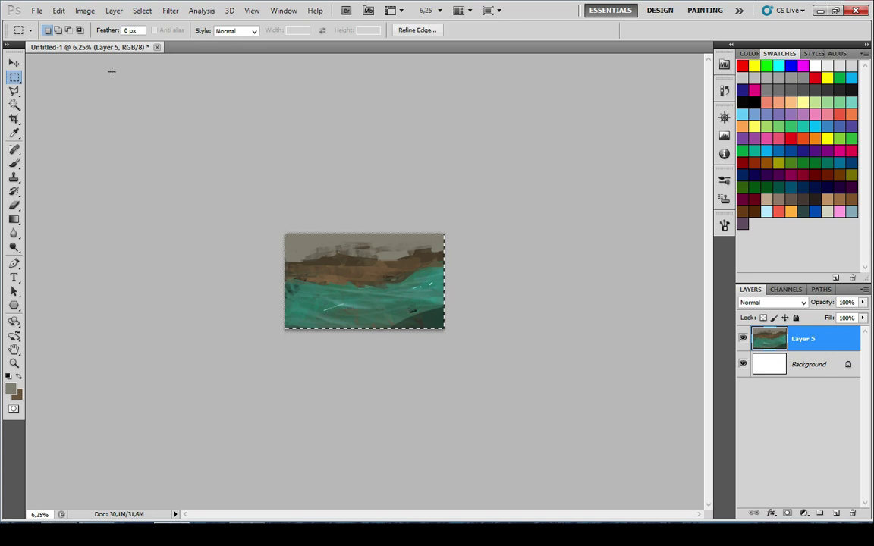
pyautogui.press('c')
pyautogui.moveTo(240, 227); pyautogui.dragTo(581, 409)
pyautogui.moveTo(440, 282); pyautogui.dragTo(453, 283)
pyautogui.click(608, 30)
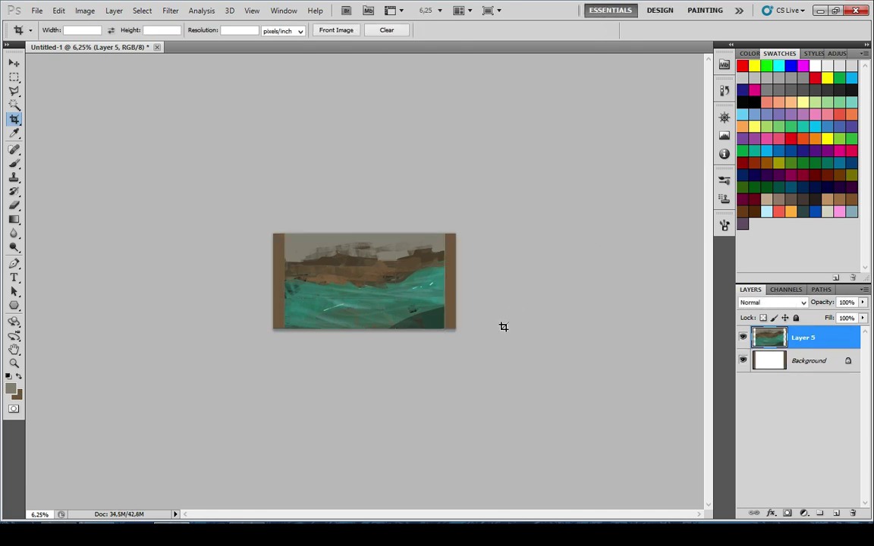
# Sample the water's turquoise and paint the water and shore out over the empty strip on the right
pyautogui.hotkey('ctrl', '+')
pyautogui.hotkey('ctrl', '+')
pyautogui.hotkey('ctrl', '+')
pyautogui.press('b')
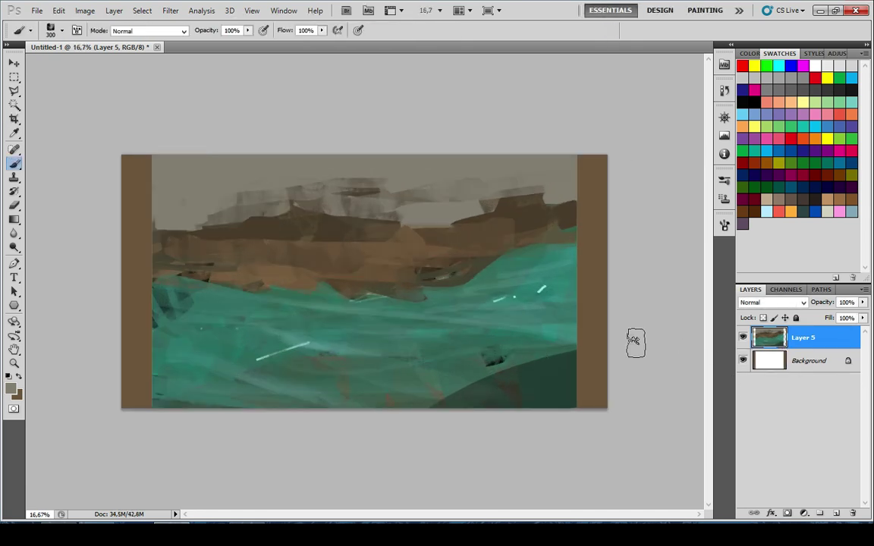
pyautogui.press('x')
pyautogui.keyDown('alt'); pyautogui.click(553, 317); pyautogui.keyUp('alt')
pyautogui.moveTo(553, 313); pyautogui.dragTo(640, 301)
pyautogui.moveTo(518, 280)
pyautogui.mouseDown()
pyautogui.moveTo(600, 331)
pyautogui.moveTo(632, 312)
pyautogui.moveTo(585, 265)
pyautogui.moveTo(585, 287)
pyautogui.moveTo(574, 248)
pyautogui.moveTo(546, 230)
pyautogui.moveTo(604, 237)
pyautogui.mouseUp()
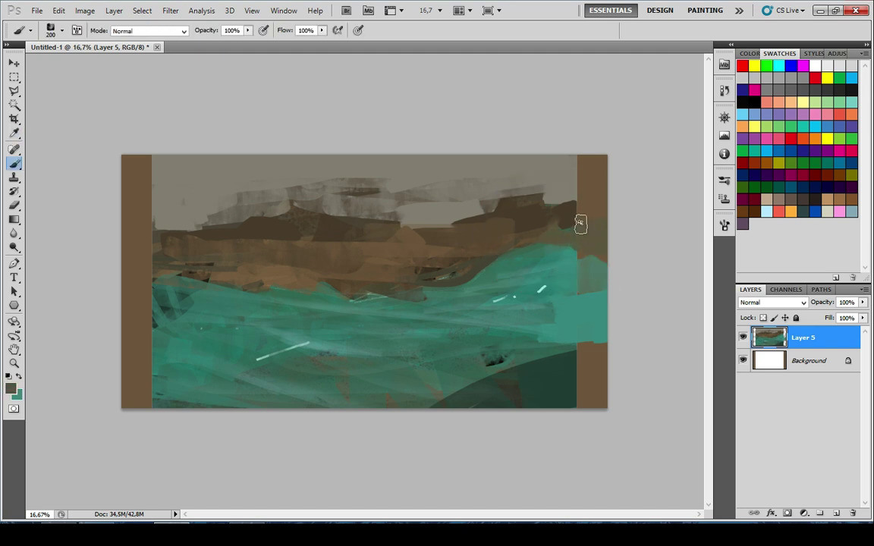
# Sample the sky grey and extend the sky over the upper parts of both side strips with a 250 px brush
pyautogui.keyDown('alt'); pyautogui.click(162, 189); pyautogui.keyUp('alt')
pyautogui.moveTo(135, 167); pyautogui.dragTo(150, 190)
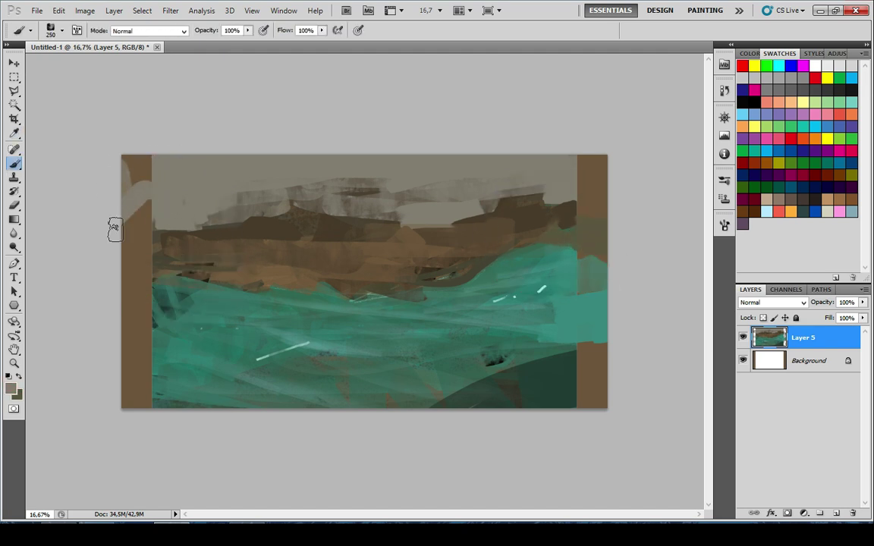
pyautogui.moveTo(116, 229); pyautogui.dragTo(129, 201)
pyautogui.moveTo(492, 215)
pyautogui.mouseDown()
pyautogui.moveTo(578, 200)
pyautogui.moveTo(554, 179)
pyautogui.mouseUp()
# Paint shore brown and sampled water green over the lower part of the left side strip
pyautogui.press('x')
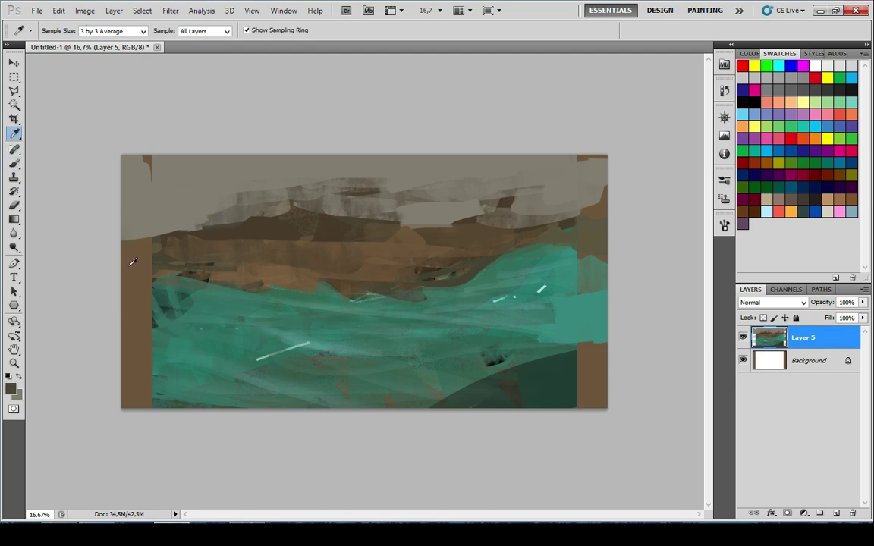
pyautogui.moveTo(131, 283)
pyautogui.mouseDown()
pyautogui.moveTo(119, 282)
pyautogui.moveTo(148, 282)
pyautogui.mouseUp()
pyautogui.press('x')
pyautogui.keyDown('alt'); pyautogui.click(180, 337); pyautogui.keyUp('alt')
pyautogui.moveTo(186, 370); pyautogui.dragTo(82, 355)
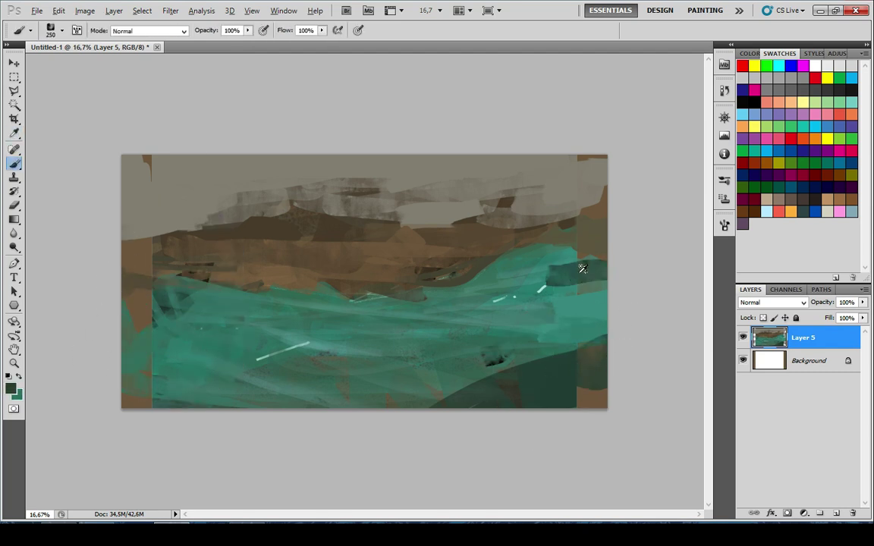
# Shrink the brush to 60 px and paint black diagonal strokes across the left shoreline
pyautogui.scroll(-7, 275, 320)
pyautogui.scroll(4, 275, 320)
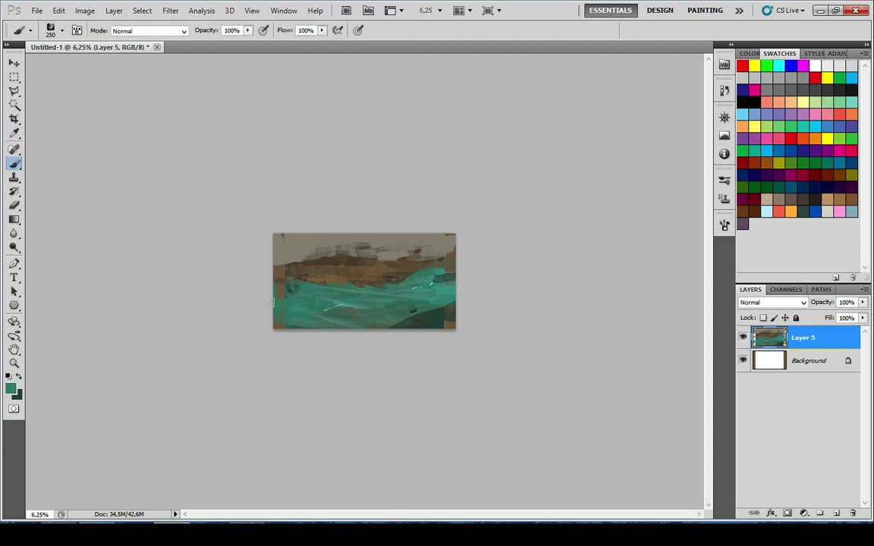
pyautogui.scroll(1, 479, 280)
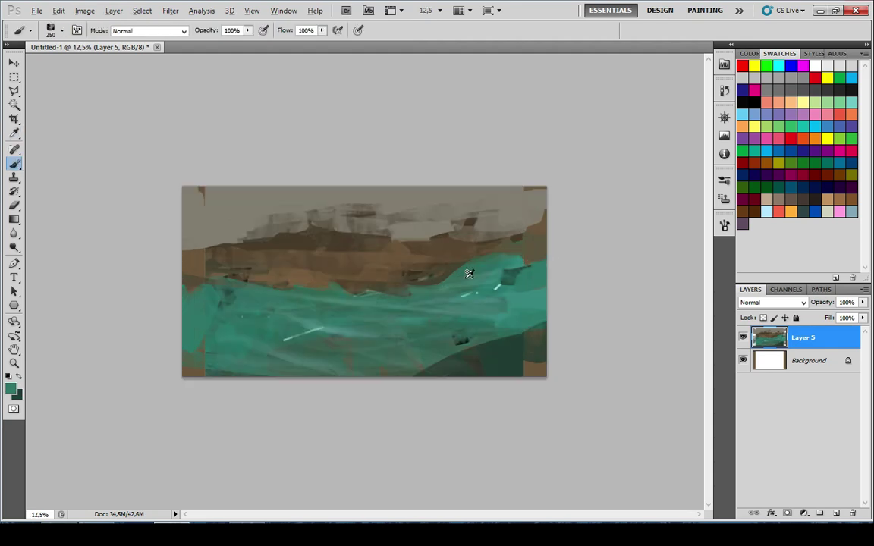
pyautogui.scroll(3, 384, 257)
pyautogui.press('[')
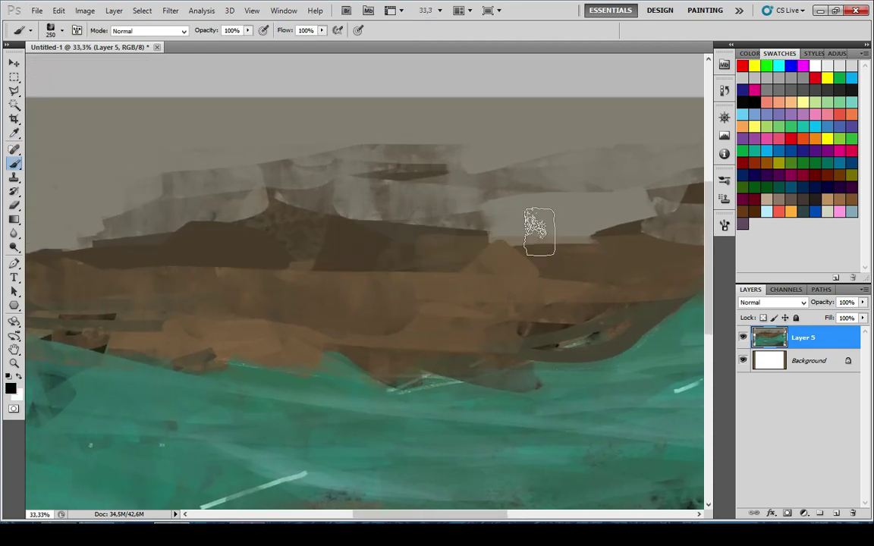
pyautogui.press('[')
pyautogui.press('[')
pyautogui.press('[')
pyautogui.press('[')
pyautogui.press('[')
pyautogui.press('[')
pyautogui.press('[')
pyautogui.press('[')
pyautogui.press('[')
pyautogui.moveTo(67, 279); pyautogui.dragTo(152, 339)
pyautogui.moveTo(138, 314); pyautogui.dragTo(259, 283)
pyautogui.hotkey('ctrl', 'z')
pyautogui.moveTo(103, 261); pyautogui.dragTo(165, 300)
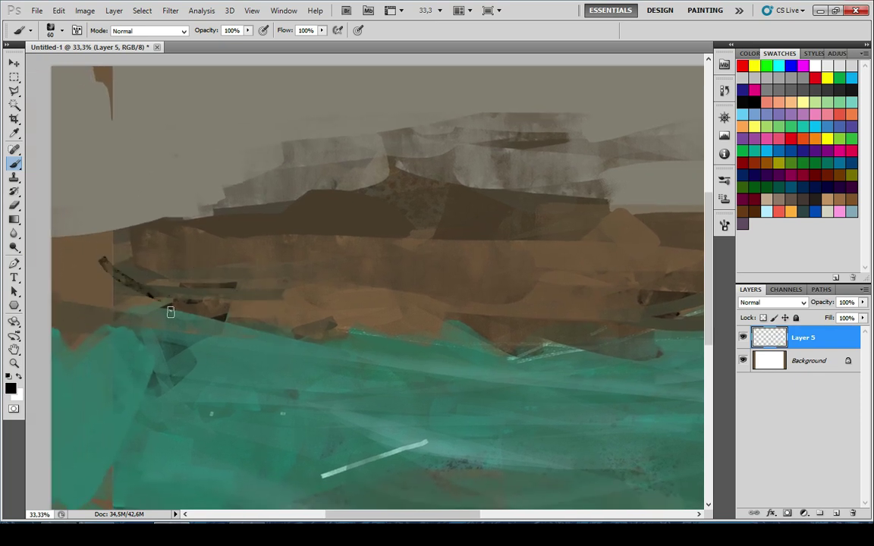
pyautogui.moveTo(81, 289); pyautogui.dragTo(227, 317)
# Reduce the brush further and add a thin black waterline stroke and sampled brown strokes on the left shore
pyautogui.press('[')
pyautogui.press('[')
pyautogui.press('[')
pyautogui.moveTo(128, 312); pyautogui.dragTo(301, 328)
pyautogui.press('x')
pyautogui.keyDown('alt'); pyautogui.click(258, 299); pyautogui.keyUp('alt')
pyautogui.moveTo(198, 289)
pyautogui.mouseDown()
pyautogui.moveTo(64, 309)
pyautogui.moveTo(192, 287)
pyautogui.mouseUp()
pyautogui.moveTo(153, 238); pyautogui.dragTo(107, 274)
# Sample a dark brown and paint short upright strokes at the left edge of the shore, enlarging the brush to 90 px
pyautogui.keyDown('alt'); pyautogui.click(240, 226); pyautogui.keyUp('alt')
pyautogui.press(']')
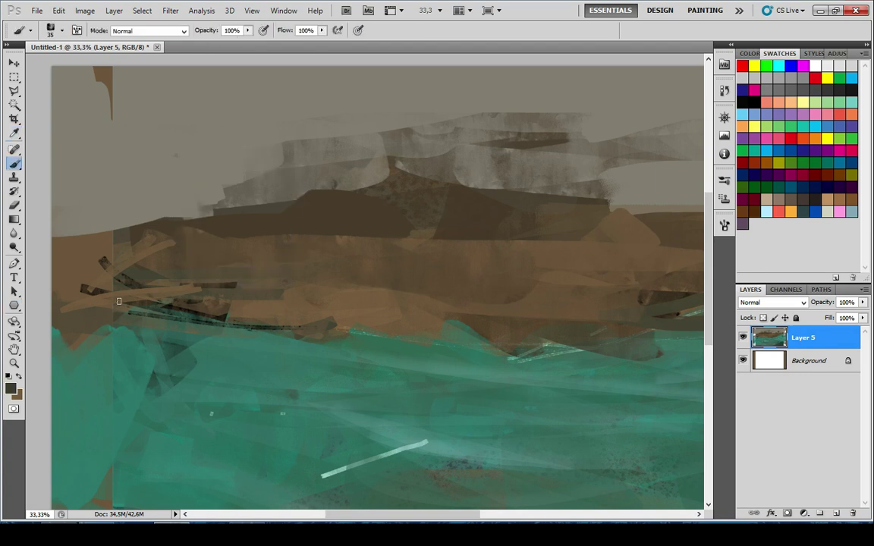
pyautogui.moveTo(97, 218); pyautogui.dragTo(73, 273)
pyautogui.press(']')
pyautogui.press(']')
pyautogui.press(']')
pyautogui.press(']')
pyautogui.press(']')
pyautogui.moveTo(73, 235); pyautogui.dragTo(81, 292)
pyautogui.moveTo(63, 244); pyautogui.dragTo(57, 288)
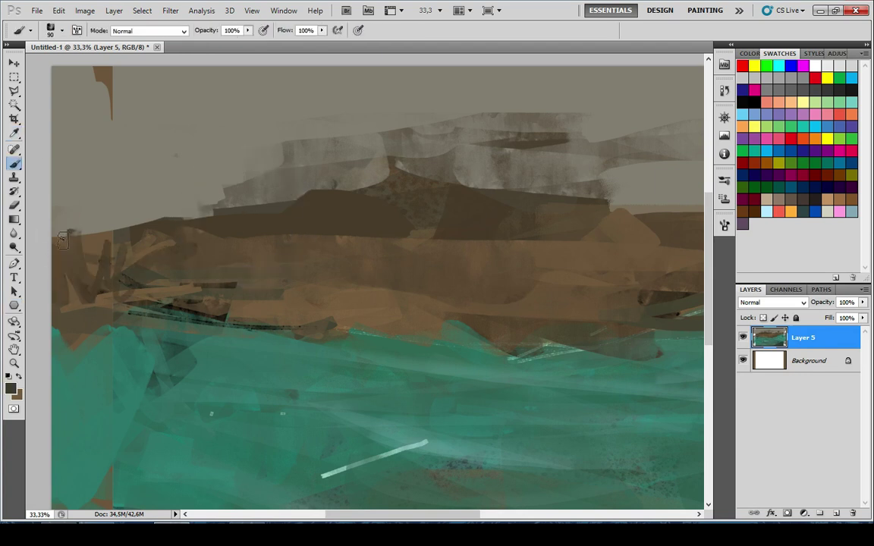
# Set the brush to 100 px and extend the dark brown ridge to the left edge and across the right side
pyautogui.moveTo(63, 240)
pyautogui.mouseDown()
pyautogui.moveTo(194, 201)
pyautogui.moveTo(141, 221)
pyautogui.moveTo(241, 201)
pyautogui.moveTo(102, 206)
pyautogui.moveTo(176, 190)
pyautogui.mouseUp()
pyautogui.hotkey('ctrl', 'z')
pyautogui.press(']')
pyautogui.moveTo(244, 232); pyautogui.dragTo(45, 261)
pyautogui.moveTo(425, 231); pyautogui.dragTo(346, 220)
pyautogui.moveTo(430, 242)
pyautogui.mouseDown()
pyautogui.moveTo(397, 240)
pyautogui.moveTo(335, 256)
pyautogui.mouseUp()
pyautogui.moveTo(326, 267); pyautogui.dragTo(451, 265)
pyautogui.moveTo(403, 300); pyautogui.dragTo(498, 298)
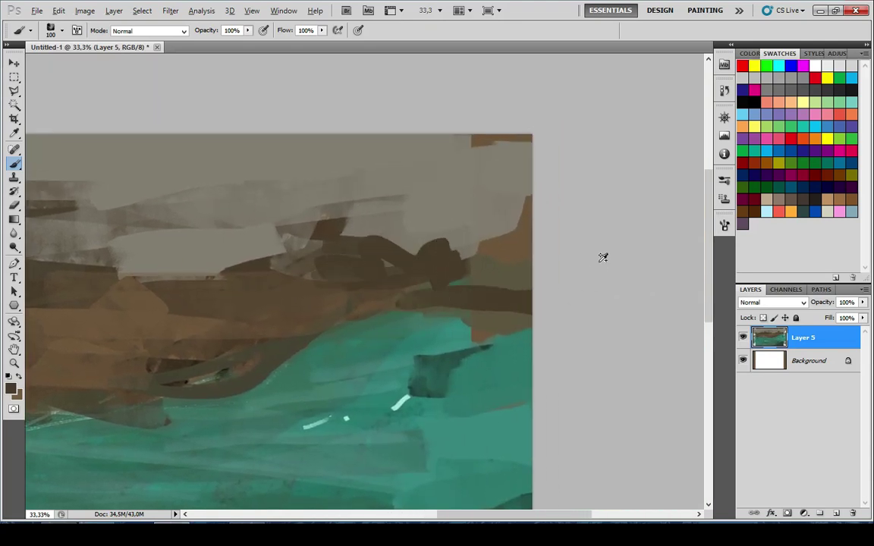
# Sample water and mound greens and cover the leftover brown in the lower left and lower right corners
pyautogui.scroll(-9, 603, 258)
pyautogui.scroll(2, 282, 251)
pyautogui.scroll(5, 288, 267)
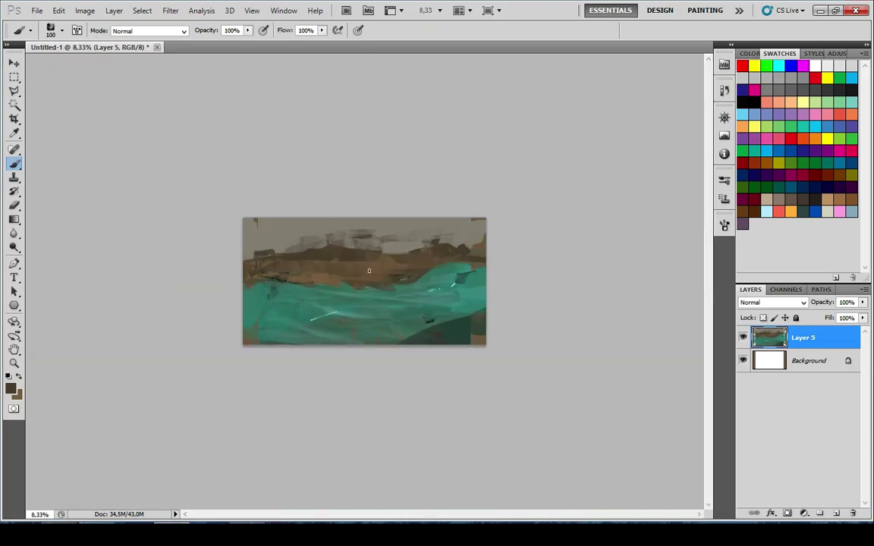
pyautogui.keyDown('alt'); pyautogui.click(430, 330); pyautogui.keyUp('alt')
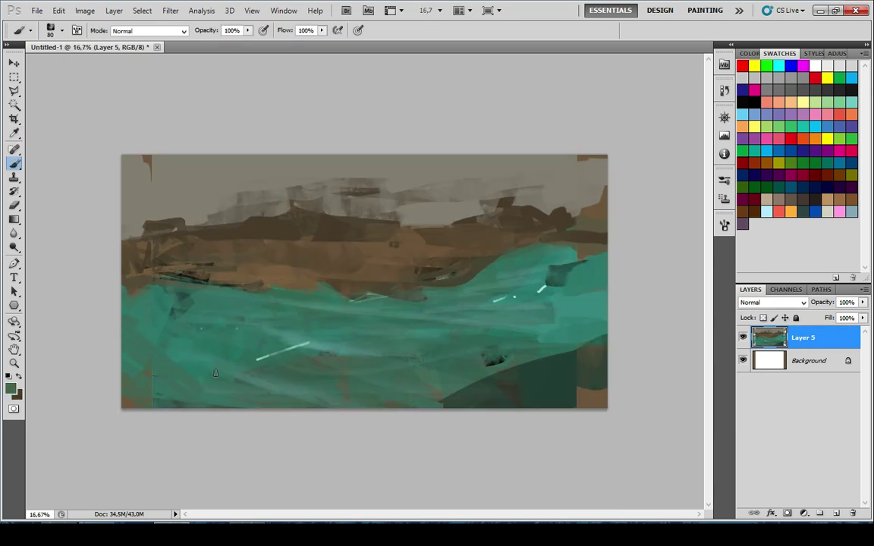
pyautogui.press('x')
pyautogui.moveTo(216, 373)
pyautogui.mouseDown()
pyautogui.moveTo(176, 346)
pyautogui.moveTo(157, 405)
pyautogui.mouseUp()
pyautogui.keyDown('alt'); pyautogui.click(147, 329); pyautogui.keyUp('alt')
pyautogui.keyDown('alt'); pyautogui.click(582, 377); pyautogui.keyUp('alt')
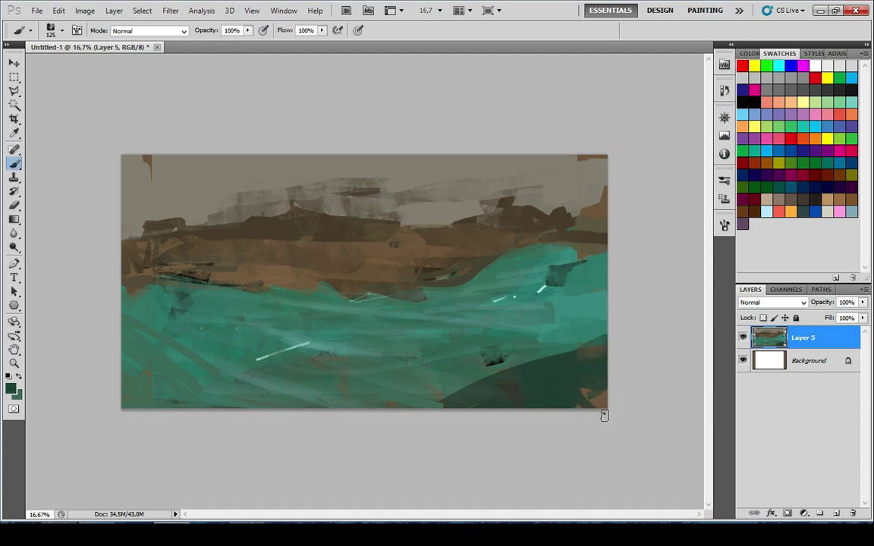
# Try a short dark green stroke across the sky near the right edge
pyautogui.hotkey('ctrl', '-')
pyautogui.hotkey('ctrl', '-')
pyautogui.hotkey('ctrl', '-')
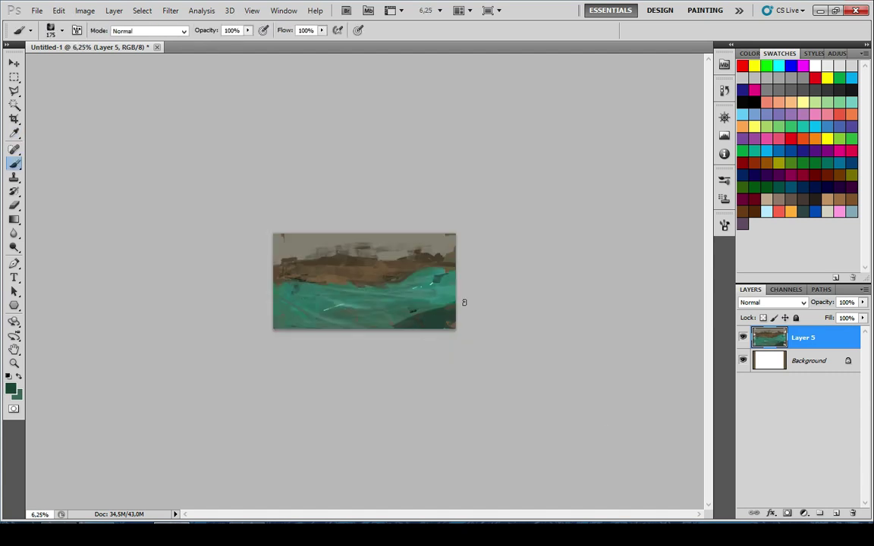
pyautogui.hotkey('ctrl', '+')
pyautogui.hotkey('ctrl', '+')
pyautogui.moveTo(502, 215); pyautogui.dragTo(538, 216)
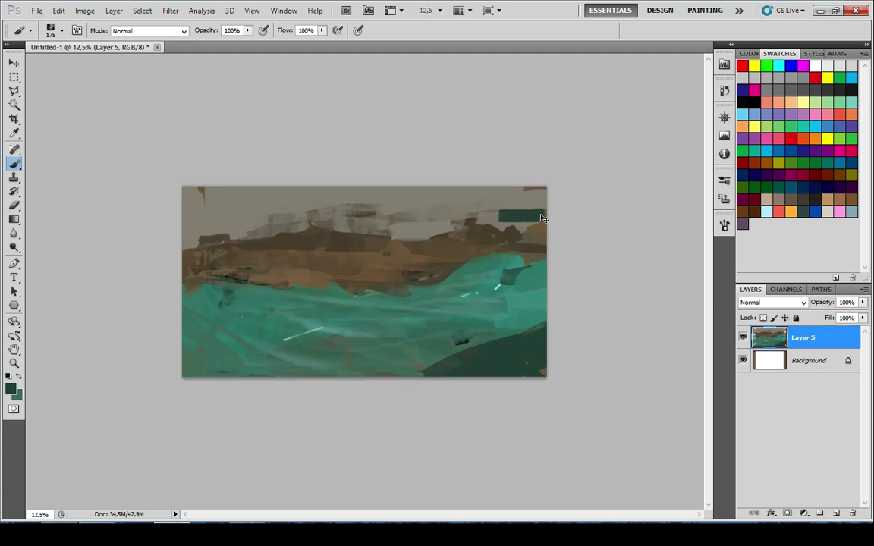
# Sample a cloud grey and dab it into the sky above the left ridge
pyautogui.keyDown('alt'); pyautogui.click(303, 223); pyautogui.keyUp('alt')
pyautogui.moveTo(221, 218)
pyautogui.mouseDown()
pyautogui.moveTo(191, 234)
pyautogui.moveTo(256, 195)
pyautogui.moveTo(299, 217)
pyautogui.moveTo(283, 198)
pyautogui.moveTo(220, 227)
pyautogui.mouseUp()
pyautogui.keyDown('alt'); pyautogui.click(318, 225); pyautogui.keyUp('alt')
# Pick a light cyan-blue swatch and lay blue over the sky with a 300 px brush at 40% opacity
pyautogui.press(']')
pyautogui.press(']')
pyautogui.press(']')
pyautogui.press(']')
pyautogui.press(']')
pyautogui.press(']')
pyautogui.press(']')
pyautogui.press(']')
pyautogui.click(770, 151)
pyautogui.hotkey('ctrl', 'z')
pyautogui.press('[')
pyautogui.press('[')
pyautogui.press('[')
pyautogui.press('[')
pyautogui.press('[')
pyautogui.hotkey('ctrl', 'z')
pyautogui.press('4')
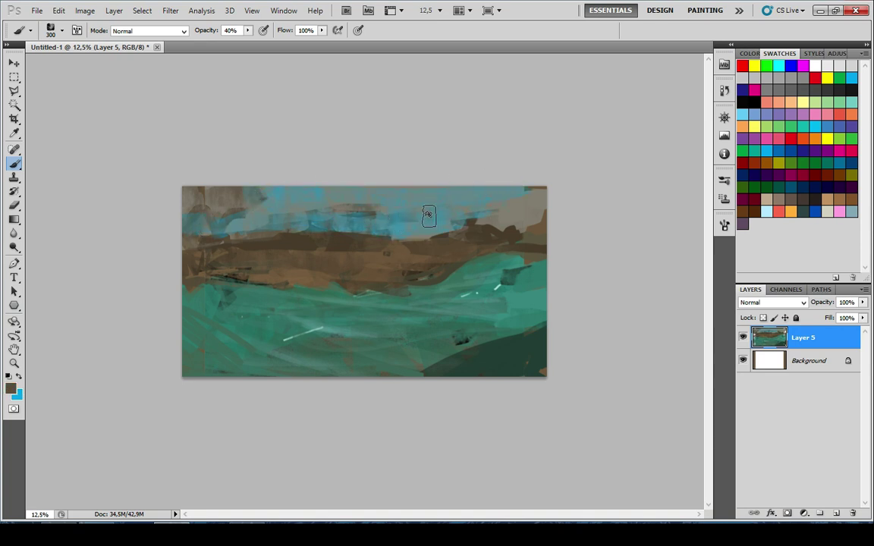
# Sample a muted blue-grey from the sky and lay it over the clouds and ridge top at 78% opacity
pyautogui.moveTo(429, 216)
pyautogui.keyDown('alt'); pyautogui.mouseDown()
pyautogui.moveTo(380, 234)
pyautogui.moveTo(411, 229)
pyautogui.mouseUp(); pyautogui.keyUp('alt')
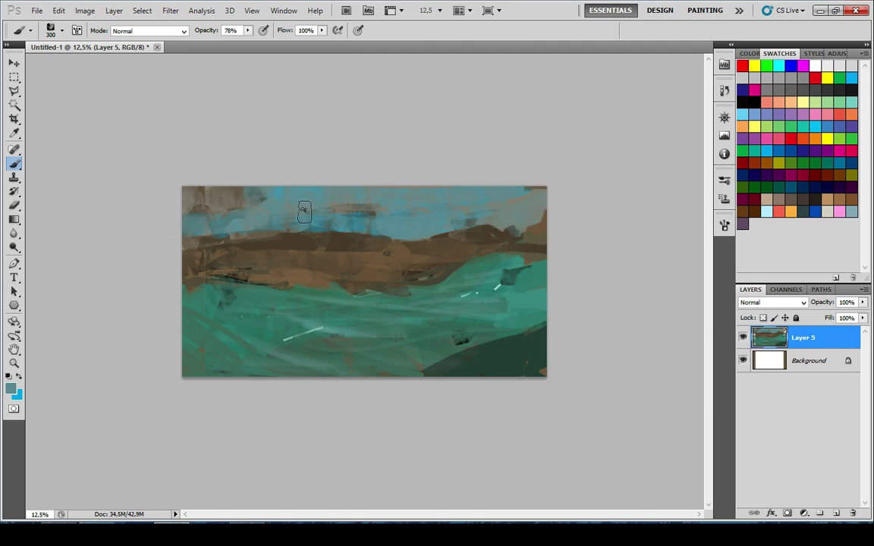
pyautogui.moveTo(273, 209); pyautogui.dragTo(389, 240)
pyautogui.scroll(-7, 497, 204)
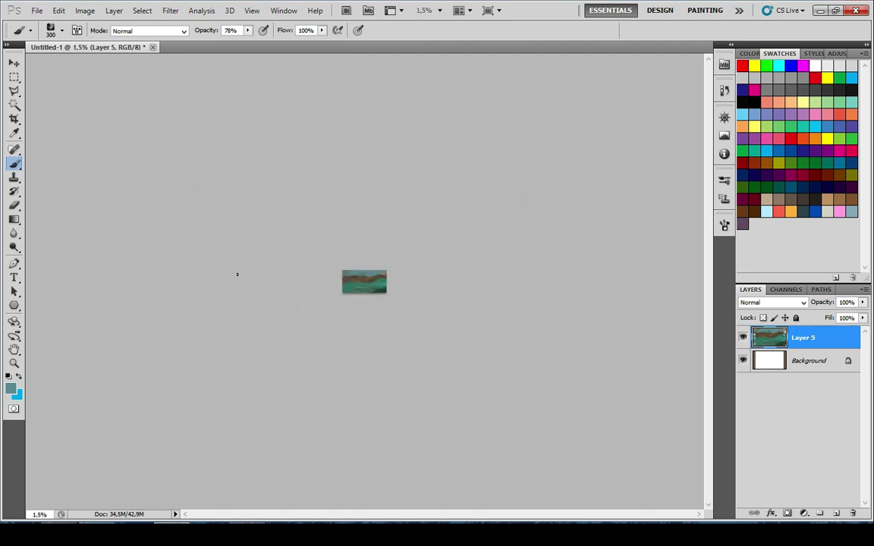
pyautogui.scroll(4, 318, 226)
pyautogui.moveTo(285, 249); pyautogui.dragTo(319, 248)
pyautogui.scroll(1, 272, 225)
pyautogui.scroll(2, 272, 225)
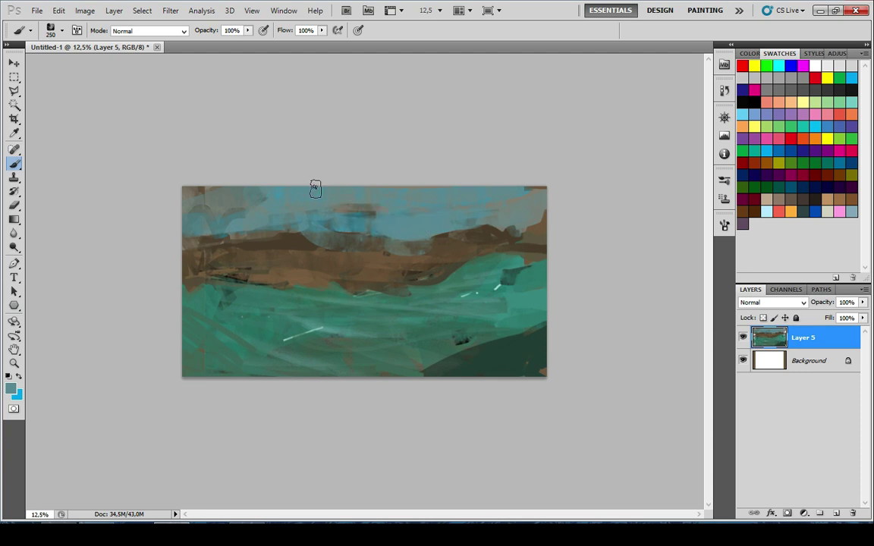
# Choose a soft round brush and enlarge it to 1000 px
pyautogui.rightClick(189, 225)
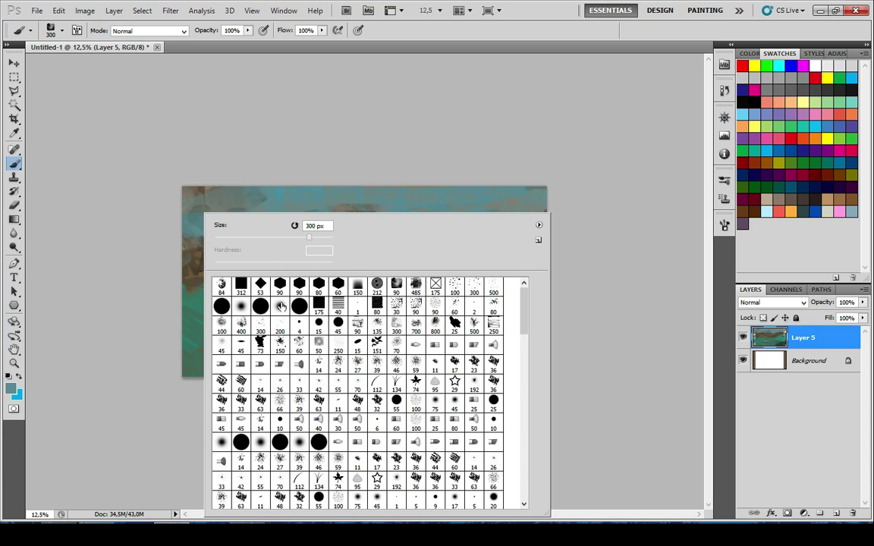
pyautogui.doubleClick(281, 307)
pyautogui.press(']')
pyautogui.press(']')
pyautogui.press(']')
pyautogui.press(']')
pyautogui.press(']')
pyautogui.press(']')
# Try a soft blue-grey haze band across the ridge at 100% and 59% opacity
pyautogui.moveTo(232, 246); pyautogui.dragTo(634, 252)
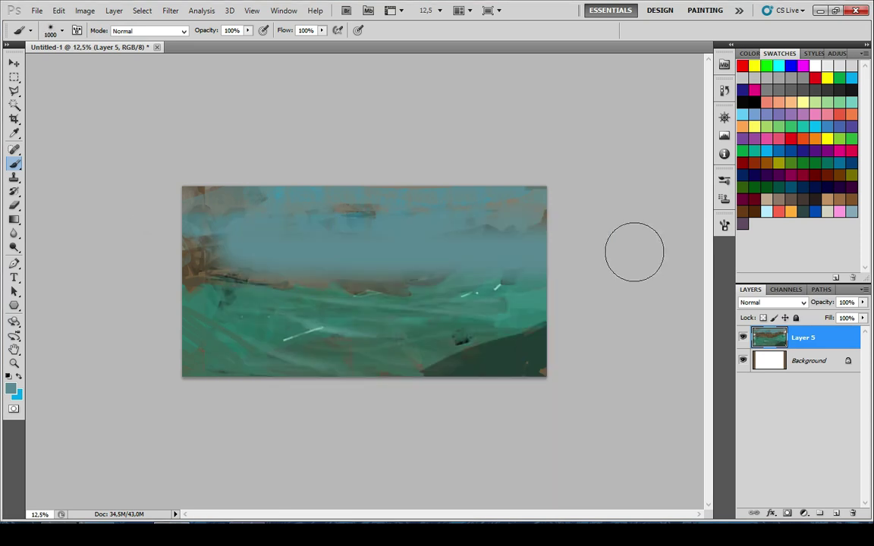
pyautogui.hotkey('ctrl', 'z')
pyautogui.press('5')
pyautogui.press('9')
pyautogui.moveTo(166, 235); pyautogui.dragTo(657, 222)
pyautogui.hotkey('ctrl', 'z')
# Sweep a soft blue-grey haze across the sky just above the ridge at 41% opacity
pyautogui.press('4')
pyautogui.press('1')
pyautogui.moveTo(315, 237); pyautogui.dragTo(569, 226)
pyautogui.hotkey('ctrl', 'z')
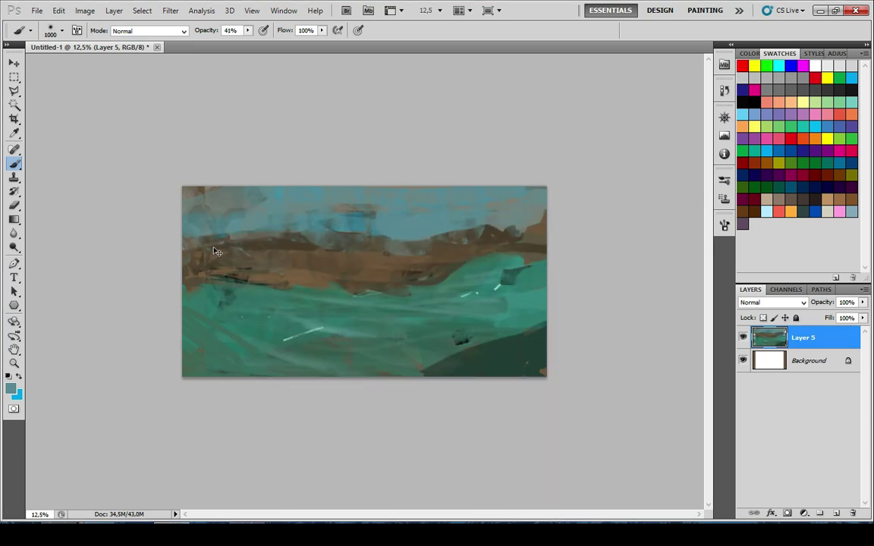
pyautogui.moveTo(215, 248); pyautogui.dragTo(583, 211)
pyautogui.hotkey('ctrl', 'z')
pyautogui.moveTo(199, 228); pyautogui.dragTo(564, 206)
# Check the overall composition at a small size and the shoreline up close
pyautogui.keyDown('alt'); pyautogui.scroll(-2, 470, 259); pyautogui.keyUp('alt')
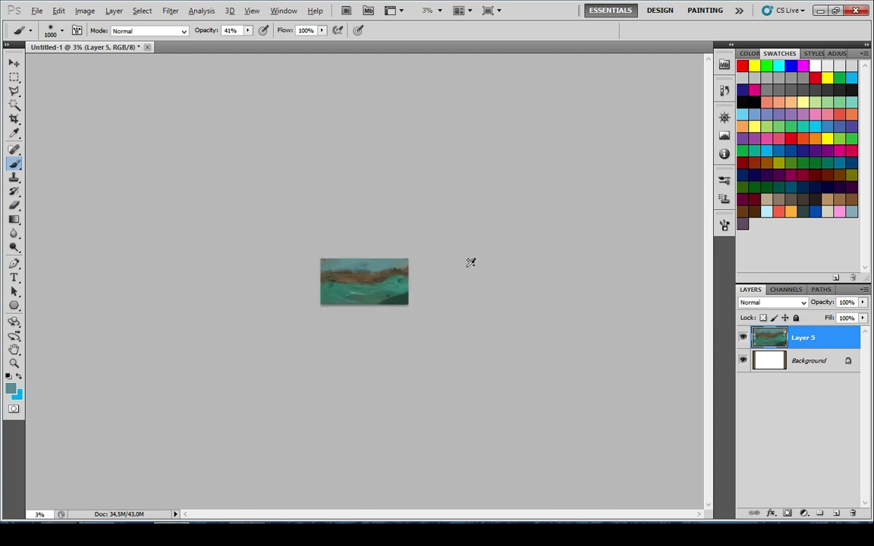
pyautogui.keyDown('alt'); pyautogui.scroll(1, 438, 259); pyautogui.keyUp('alt')
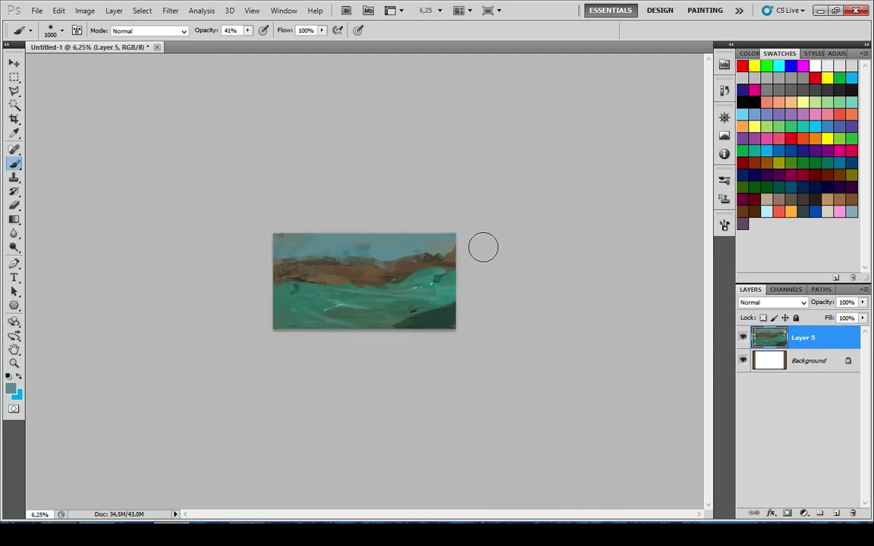
pyautogui.keyDown('alt'); pyautogui.scroll(-1, 445, 297); pyautogui.keyUp('alt')
pyautogui.keyDown('alt'); pyautogui.scroll(1, 416, 277); pyautogui.keyUp('alt')
pyautogui.keyDown('alt'); pyautogui.scroll(2, 392, 259); pyautogui.keyUp('alt')
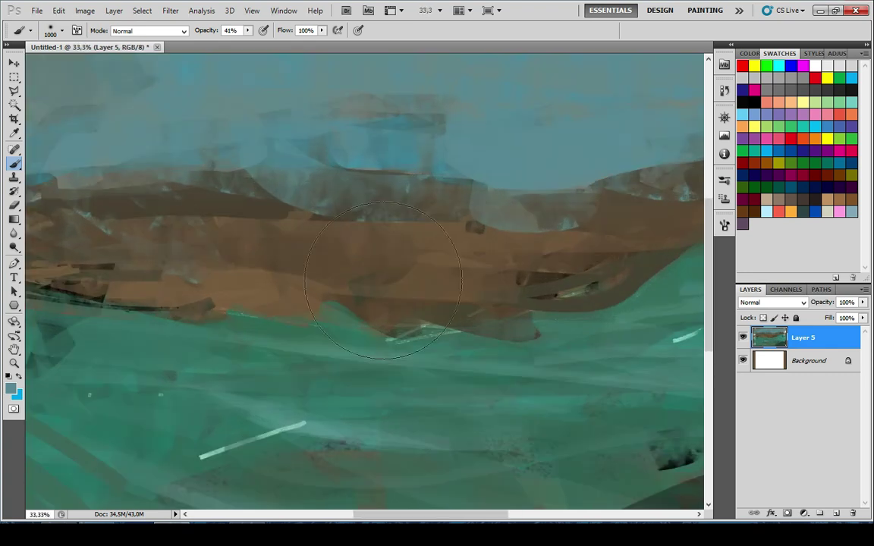
pyautogui.keyDown('alt'); pyautogui.scroll(-3, 369, 289); pyautogui.keyUp('alt')
pyautogui.keyDown('alt'); pyautogui.scroll(8, 304, 287); pyautogui.keyUp('alt')
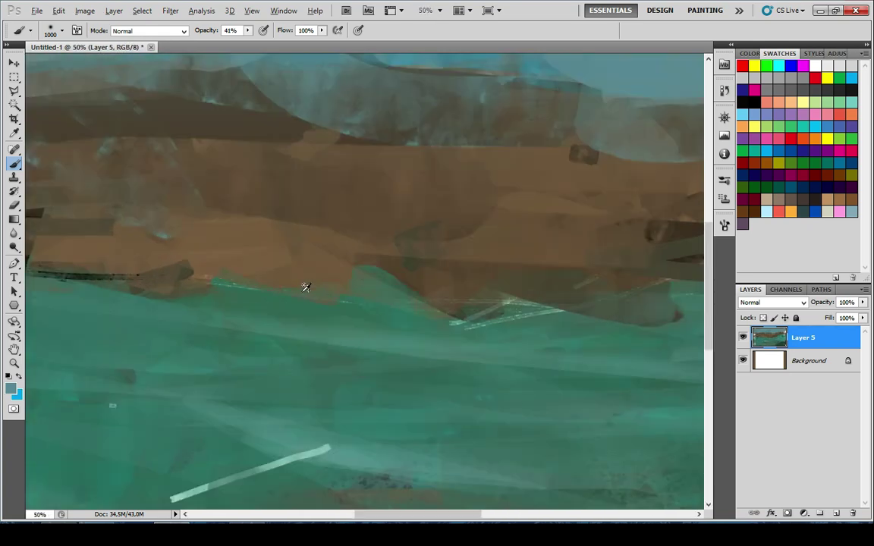
pyautogui.keyDown('alt'); pyautogui.scroll(-7, 440, 277); pyautogui.keyUp('alt')
pyautogui.keyDown('alt'); pyautogui.scroll(5, 437, 254); pyautogui.keyUp('alt')
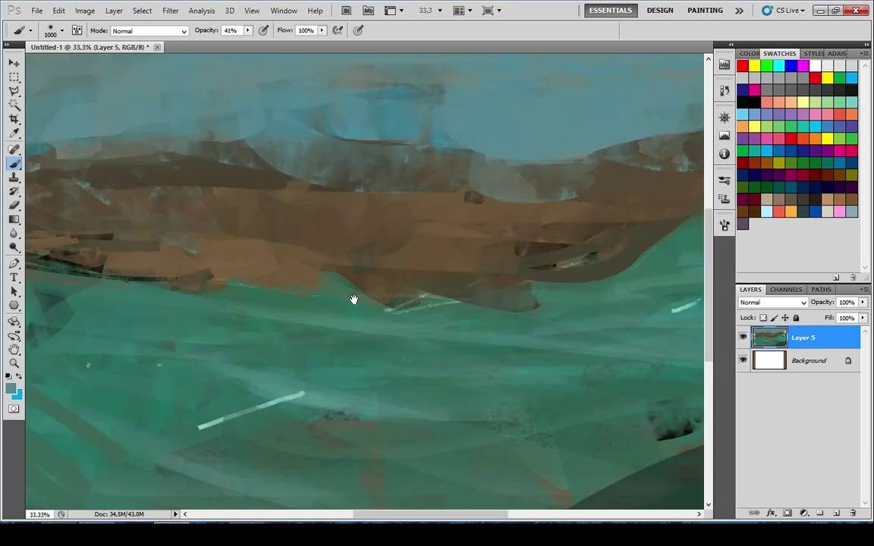
# Add a new layer, sample a near-black tone from the left shoreline and choose the textured 90 px brush
pyautogui.click(836, 515)
pyautogui.moveTo(422, 254); pyautogui.dragTo(476, 296)
pyautogui.press('x')
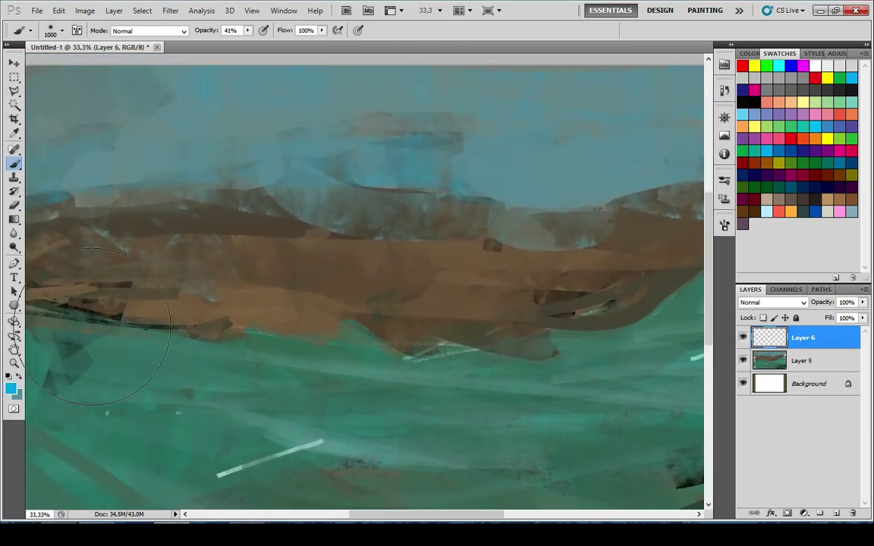
pyautogui.keyDown('alt'); pyautogui.click(107, 312); pyautogui.keyUp('alt')
pyautogui.keyDown('alt'); pyautogui.scroll(-1, 431, 224); pyautogui.keyUp('alt')
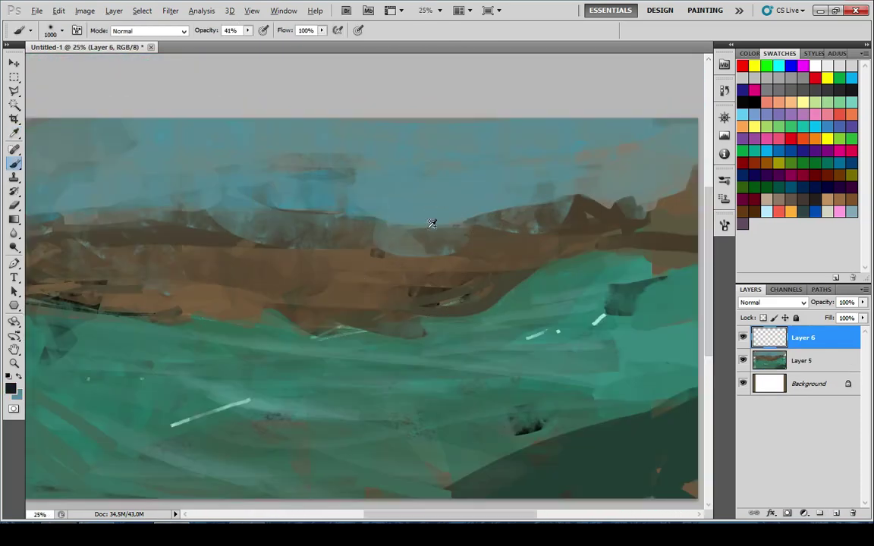
pyautogui.rightClick(431, 224)
pyautogui.doubleClick(578, 286)
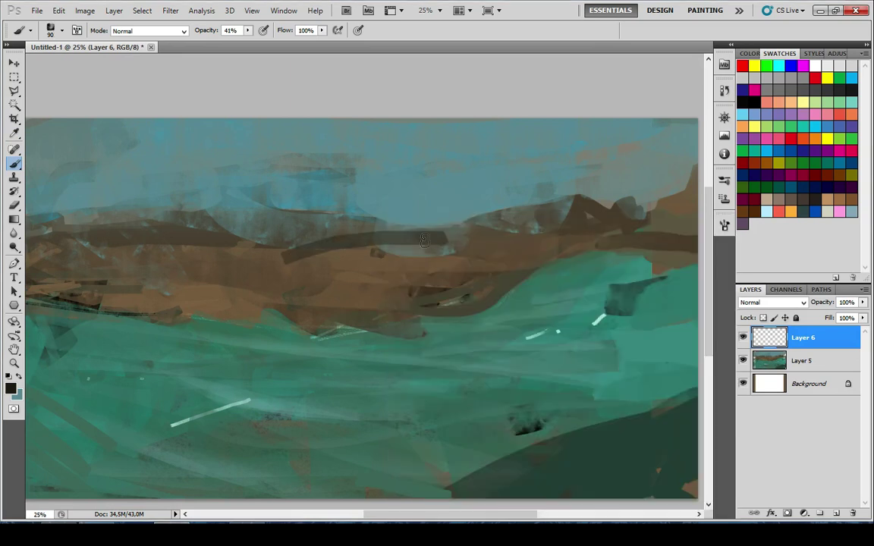
pyautogui.hotkey('ctrl', 'z')
# Sample dark brown and lay the first dark strokes over the middle of the ridge, raising the brush opacity to 100%
pyautogui.moveTo(302, 291)
pyautogui.mouseDown()
pyautogui.moveTo(355, 238)
pyautogui.moveTo(290, 255)
pyautogui.moveTo(402, 235)
pyautogui.mouseUp()
pyautogui.press('x')
pyautogui.keyDown('alt'); pyautogui.click(357, 241); pyautogui.keyUp('alt')
pyautogui.moveTo(301, 230)
pyautogui.mouseDown()
pyautogui.moveTo(296, 201)
pyautogui.moveTo(298, 258)
pyautogui.mouseUp()
pyautogui.press('0')
# Try blocking in a dark shape rising from the ridge into the sky
pyautogui.moveTo(315, 199); pyautogui.dragTo(360, 194)
pyautogui.moveTo(278, 206); pyautogui.dragTo(355, 153)
pyautogui.moveTo(365, 161); pyautogui.dragTo(359, 193)
pyautogui.moveTo(326, 193)
pyautogui.mouseDown()
pyautogui.moveTo(326, 226)
pyautogui.moveTo(296, 193)
pyautogui.moveTo(291, 219)
pyautogui.mouseUp()
pyautogui.hotkey('ctrl', 'alt', 'z')
pyautogui.hotkey('ctrl', 'alt', 'z')
pyautogui.hotkey('ctrl', 'alt', 'z')
# Block in a large dark brown boulder-like shape above the middle of the ridge with a 175 px brush
pyautogui.moveTo(295, 182)
pyautogui.mouseDown()
pyautogui.moveTo(387, 163)
pyautogui.moveTo(322, 216)
pyautogui.mouseUp()
pyautogui.moveTo(322, 174)
pyautogui.mouseDown()
pyautogui.moveTo(288, 176)
pyautogui.moveTo(396, 156)
pyautogui.mouseUp()
pyautogui.moveTo(396, 156)
pyautogui.mouseDown()
pyautogui.moveTo(372, 198)
pyautogui.moveTo(389, 193)
pyautogui.mouseUp()
pyautogui.moveTo(382, 183); pyautogui.dragTo(353, 230)
pyautogui.moveTo(391, 196); pyautogui.dragTo(429, 227)
pyautogui.moveTo(373, 167)
pyautogui.mouseDown()
pyautogui.moveTo(341, 218)
pyautogui.moveTo(410, 171)
pyautogui.moveTo(417, 205)
pyautogui.mouseUp()
pyautogui.moveTo(413, 171); pyautogui.dragTo(436, 209)
pyautogui.moveTo(430, 167); pyautogui.dragTo(440, 201)
pyautogui.moveTo(263, 190); pyautogui.dragTo(281, 241)
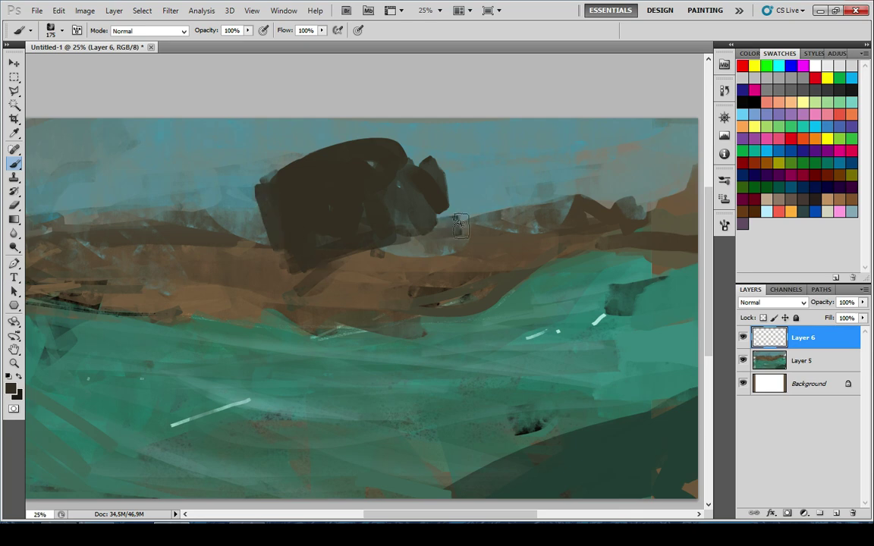
pyautogui.moveTo(455, 208); pyautogui.dragTo(406, 237)
pyautogui.moveTo(425, 216)
pyautogui.mouseDown()
pyautogui.moveTo(410, 180)
pyautogui.moveTo(401, 216)
pyautogui.mouseUp()
pyautogui.moveTo(402, 156); pyautogui.dragTo(436, 175)
# Reduce the brush to 100 px and paint curved dark strokes beneath the large shape, over the brown shore
pyautogui.scroll(-9, 440, 243)
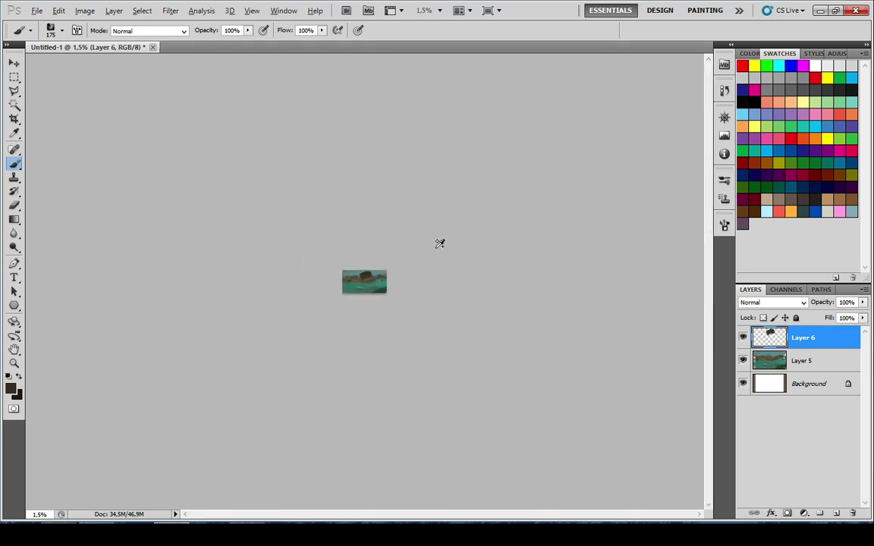
pyautogui.scroll(11, 364, 331)
pyautogui.press('[')
pyautogui.press('[')
pyautogui.press('[')
pyautogui.press('[')
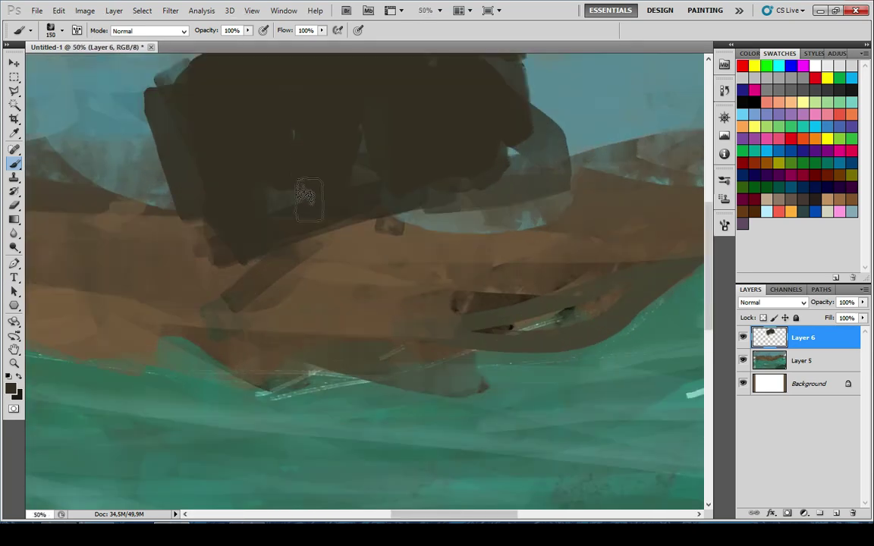
pyautogui.moveTo(251, 305); pyautogui.dragTo(407, 236)
pyautogui.moveTo(522, 220); pyautogui.dragTo(278, 263)
pyautogui.moveTo(385, 256); pyautogui.dragTo(390, 306)
pyautogui.moveTo(359, 244); pyautogui.dragTo(252, 298)
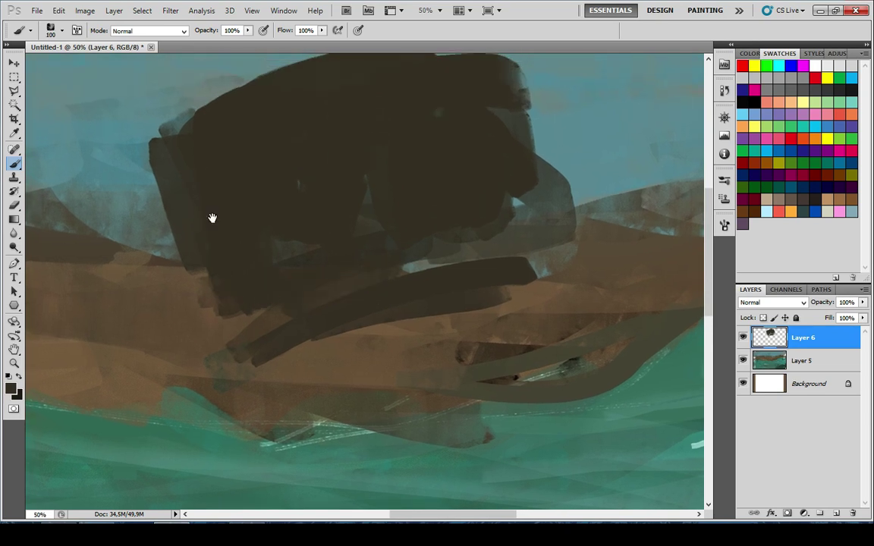
# Round off the shape's upper left edge and paint dark supports from its underside down to the waterline
pyautogui.moveTo(212, 219); pyautogui.dragTo(274, 259)
pyautogui.moveTo(199, 184); pyautogui.dragTo(341, 113)
pyautogui.moveTo(404, 170)
pyautogui.mouseDown()
pyautogui.moveTo(372, 207)
pyautogui.moveTo(375, 277)
pyautogui.mouseUp()
pyautogui.scroll(-5, 444, 248)
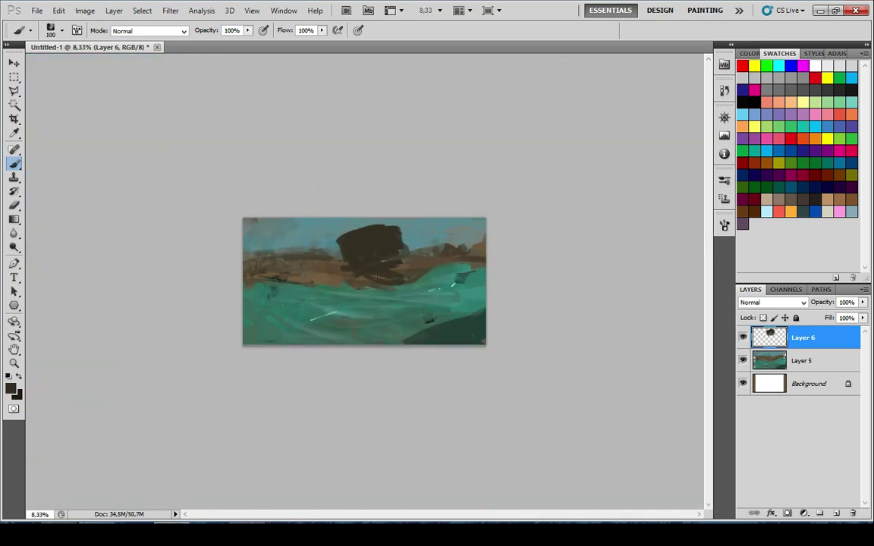
pyautogui.hotkey('ctrl', 'z')
pyautogui.scroll(5, 365, 239)
# Trim the sides of the dark shape into straighter edges with the Eraser, reducing its size and raising its opacity to 100%
pyautogui.press('e')
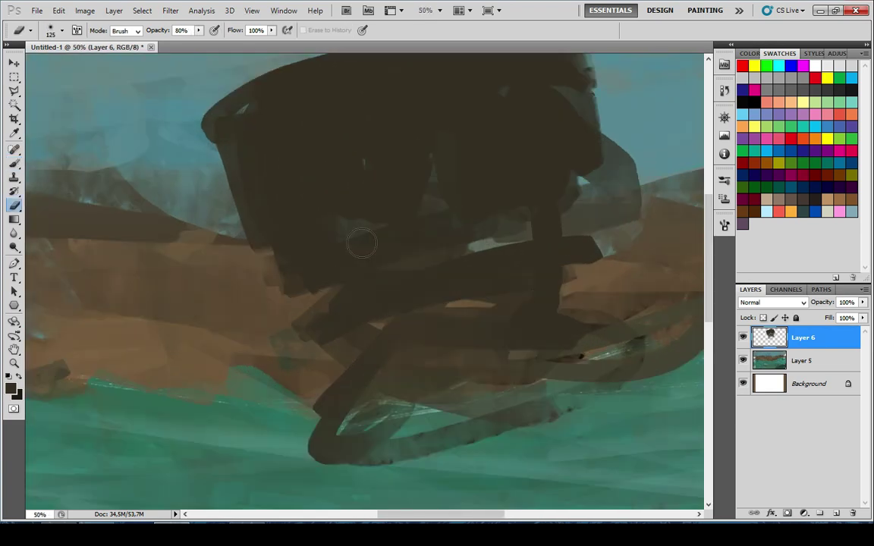
pyautogui.moveTo(282, 216); pyautogui.dragTo(297, 270)
pyautogui.press('[')
pyautogui.moveTo(201, 137)
pyautogui.mouseDown()
pyautogui.moveTo(169, 156)
pyautogui.moveTo(229, 229)
pyautogui.mouseUp()
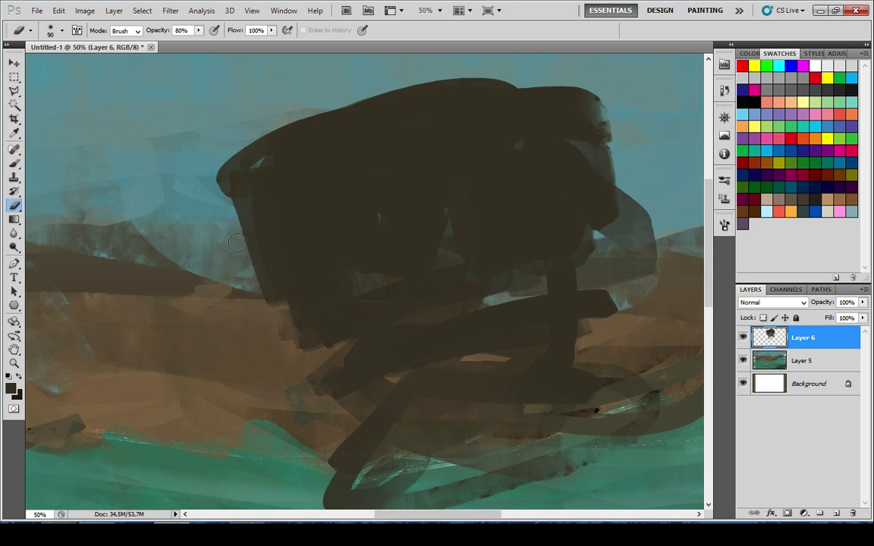
pyautogui.moveTo(627, 178)
pyautogui.mouseDown()
pyautogui.moveTo(342, 242)
pyautogui.moveTo(293, 232)
pyautogui.mouseUp()
pyautogui.press('[')
pyautogui.press('0')
pyautogui.moveTo(301, 332); pyautogui.dragTo(253, 123)
pyautogui.moveTo(295, 254); pyautogui.dragTo(314, 325)
pyautogui.moveTo(267, 188); pyautogui.dragTo(270, 264)
pyautogui.moveTo(166, 328); pyautogui.dragTo(357, 319)
# Touch up the dark shape with the 100 px brush and add a short dark stroke along the ridge beside it
pyautogui.press('b')
pyautogui.moveTo(371, 190); pyautogui.dragTo(453, 188)
pyautogui.moveTo(244, 168); pyautogui.dragTo(326, 145)
pyautogui.moveTo(434, 176); pyautogui.dragTo(638, 72)
pyautogui.moveTo(345, 238); pyautogui.dragTo(415, 242)
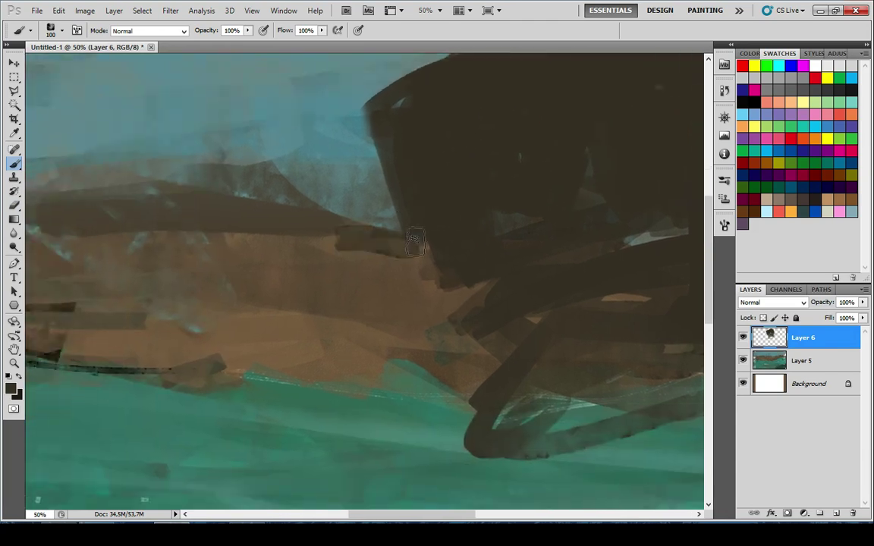
pyautogui.scroll(-9, 431, 292)
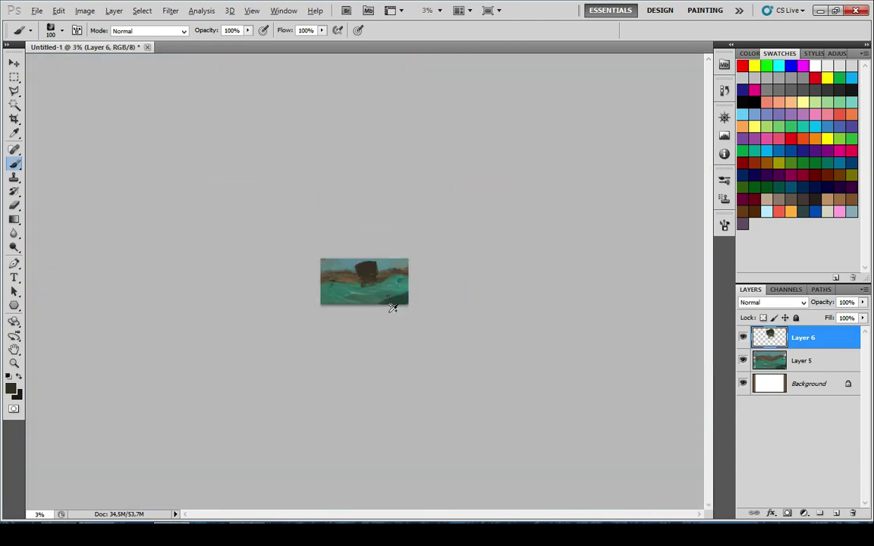
pyautogui.scroll(8, 406, 235)
pyautogui.moveTo(385, 205); pyautogui.dragTo(367, 240)
# Try grey strokes down the left part of the dark shape
pyautogui.press('i')
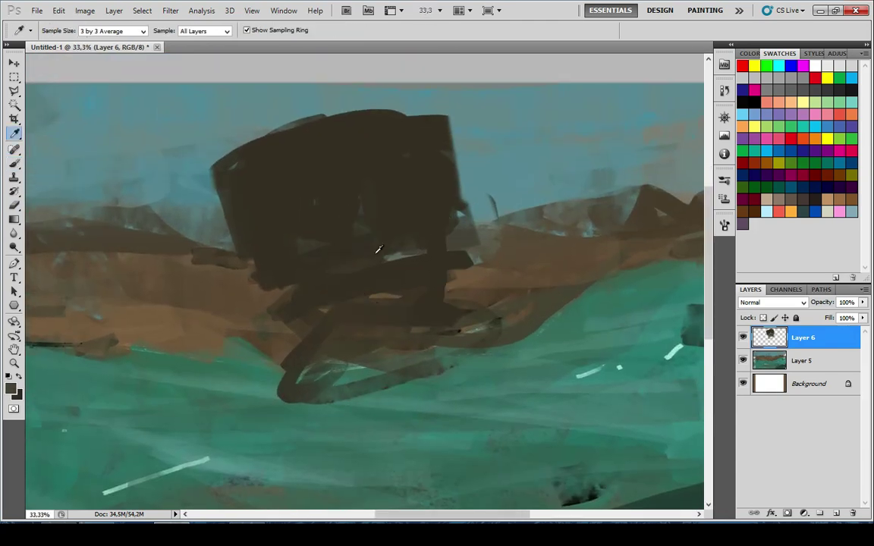
pyautogui.press('b')
pyautogui.moveTo(299, 187); pyautogui.dragTo(299, 218)
pyautogui.hotkey('ctrl', 'z')
pyautogui.moveTo(218, 168)
pyautogui.mouseDown()
pyautogui.moveTo(229, 216)
pyautogui.moveTo(254, 256)
pyautogui.moveTo(292, 231)
pyautogui.mouseUp()
pyautogui.hotkey('ctrl', 'z')
# Sample dark grey-greens from the shape and shade its front face with a 175 px brush at 60% opacity
pyautogui.press(']')
pyautogui.keyDown('alt'); pyautogui.click(334, 216); pyautogui.keyUp('alt')
pyautogui.moveTo(334, 189); pyautogui.dragTo(371, 223)
pyautogui.keyDown('alt'); pyautogui.click(334, 203); pyautogui.keyUp('alt')
pyautogui.moveTo(265, 167)
pyautogui.mouseDown()
pyautogui.moveTo(326, 144)
pyautogui.moveTo(307, 193)
pyautogui.moveTo(351, 219)
pyautogui.mouseUp()
pyautogui.keyDown('alt'); pyautogui.click(391, 228); pyautogui.keyUp('alt')
pyautogui.moveTo(421, 214); pyautogui.dragTo(429, 175)
pyautogui.moveTo(389, 153)
pyautogui.mouseDown()
pyautogui.moveTo(365, 133)
pyautogui.moveTo(398, 128)
pyautogui.mouseUp()
pyautogui.keyDown('alt'); pyautogui.click(394, 254); pyautogui.keyUp('alt')
pyautogui.moveTo(394, 254); pyautogui.dragTo(358, 236)
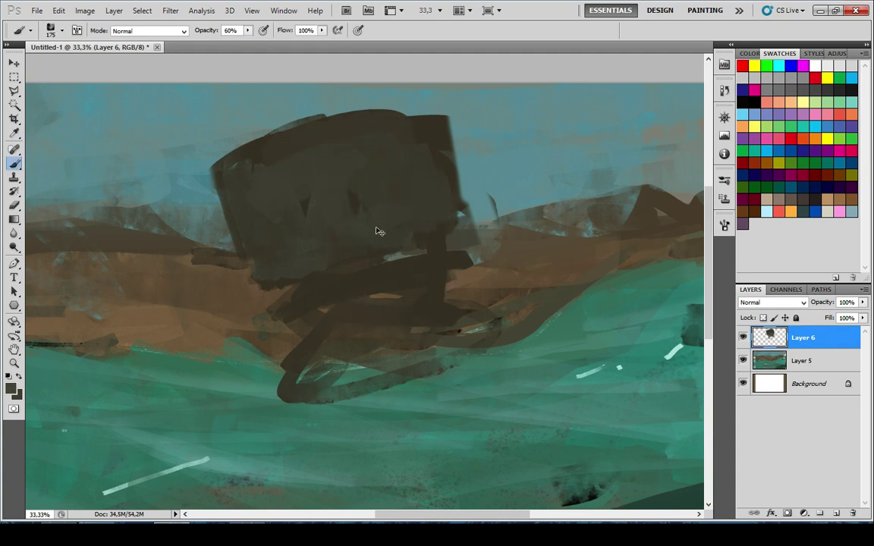
# Sample a lighter grey and paint a slanted band just beneath the shape's front face
pyautogui.keyDown('alt'); pyautogui.click(400, 252); pyautogui.keyUp('alt')
pyautogui.keyDown('alt'); pyautogui.click(402, 260); pyautogui.keyUp('alt')
pyautogui.moveTo(345, 292); pyautogui.dragTo(430, 265)
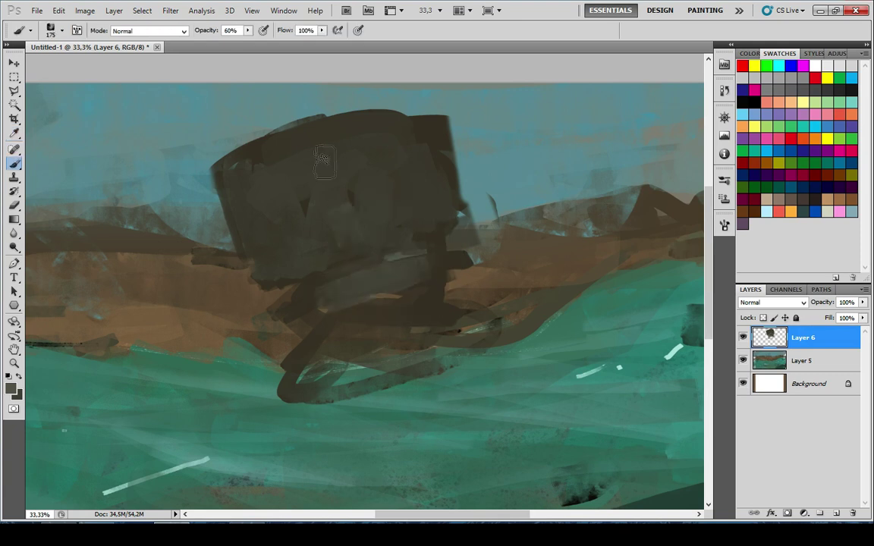
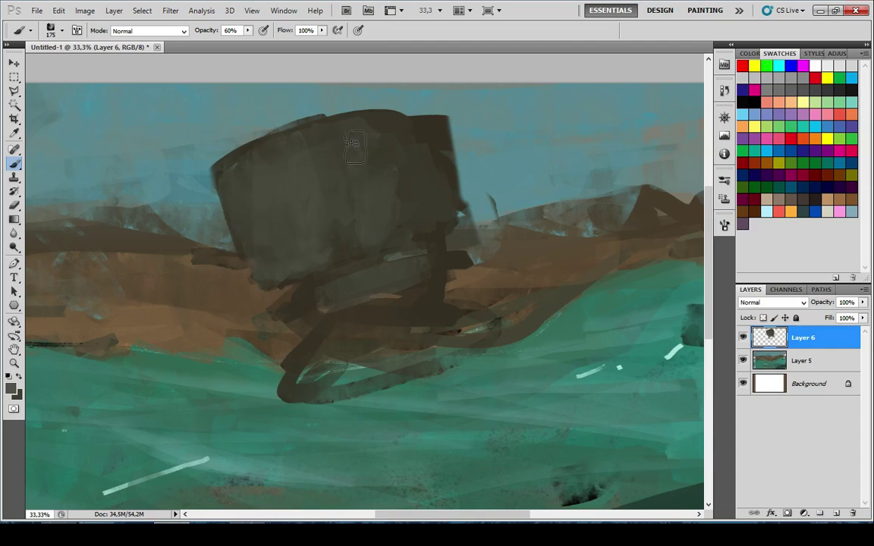
# Sample the dark brown under the shape and darken the foreground colour to near-black for the brush
pyautogui.scroll(-8, 392, 103)
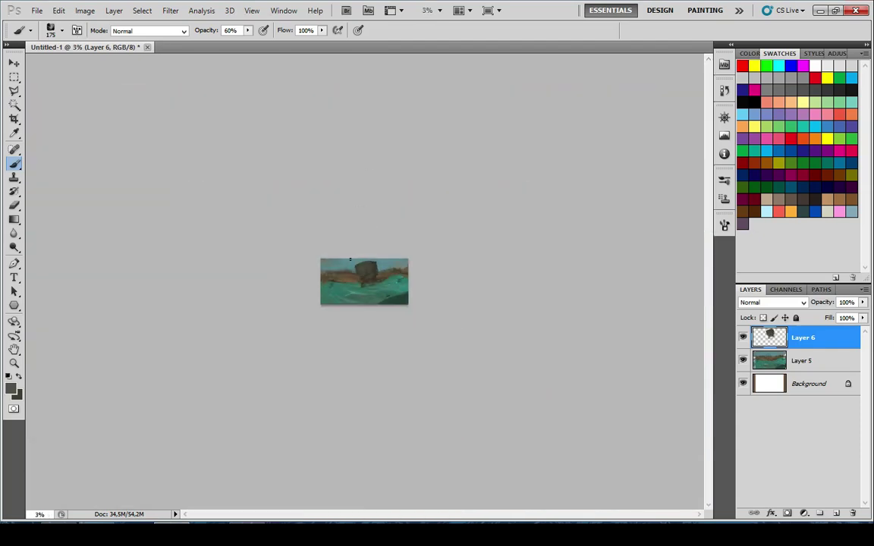
pyautogui.scroll(2, 349, 264)
pyautogui.hotkey('ctrl', '+')
pyautogui.hotkey('ctrl', '+')
pyautogui.hotkey('ctrl', '+')
pyautogui.hotkey('ctrl', '+')
pyautogui.hotkey('ctrl', '+')
pyautogui.hotkey('ctrl', '+')
pyautogui.hotkey('ctrl', '+')
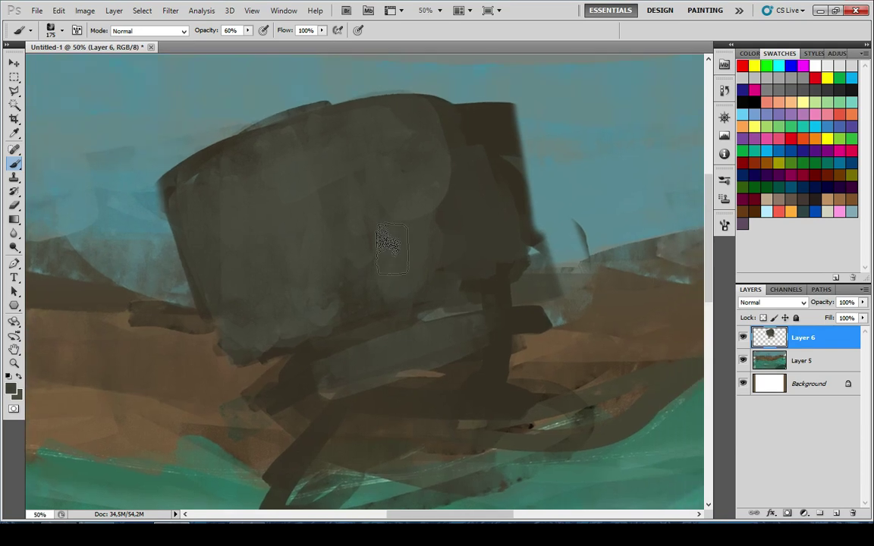
pyautogui.press('i')
pyautogui.click(488, 284)
pyautogui.click(10, 388)
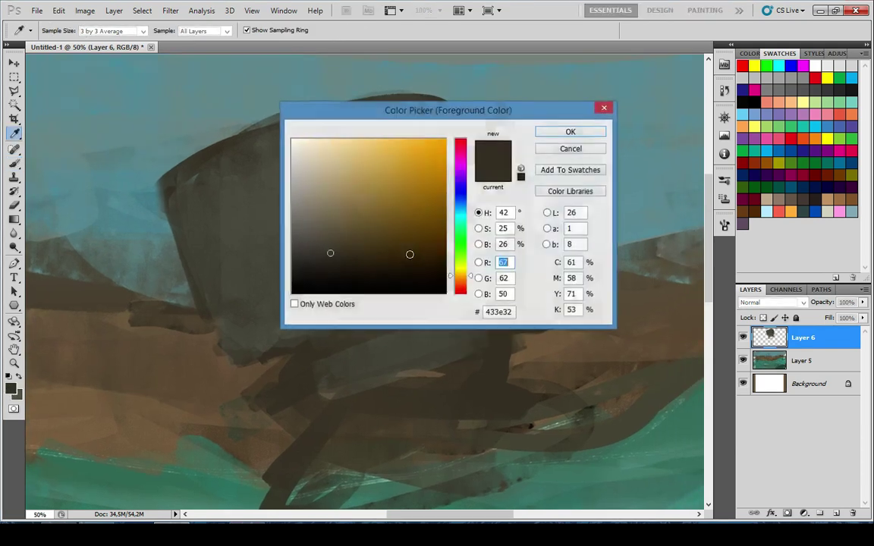
pyautogui.click(570, 133)
pyautogui.press('b')
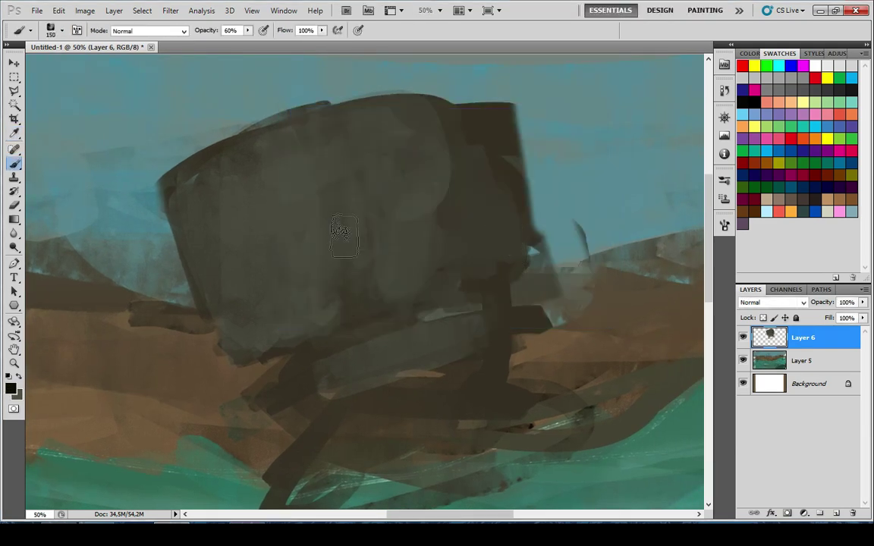
# Draw near-black contour lines along the shape's curved lower edge at 80% opacity, using 10 px and larger brush sizes
pyautogui.moveTo(229, 369); pyautogui.dragTo(534, 273)
pyautogui.hotkey('ctrl', 'z')
pyautogui.moveTo(259, 354); pyautogui.dragTo(498, 282)
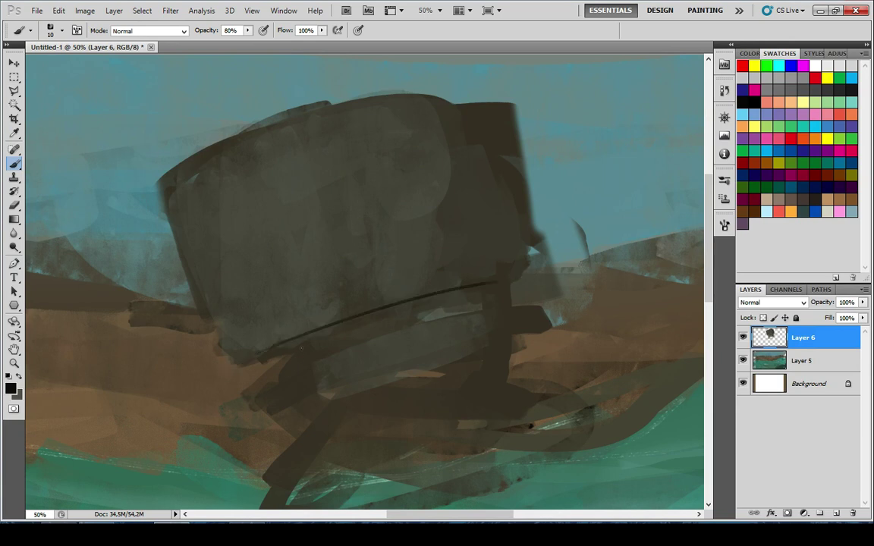
pyautogui.moveTo(240, 350); pyautogui.dragTo(398, 329)
pyautogui.moveTo(275, 346); pyautogui.dragTo(532, 289)
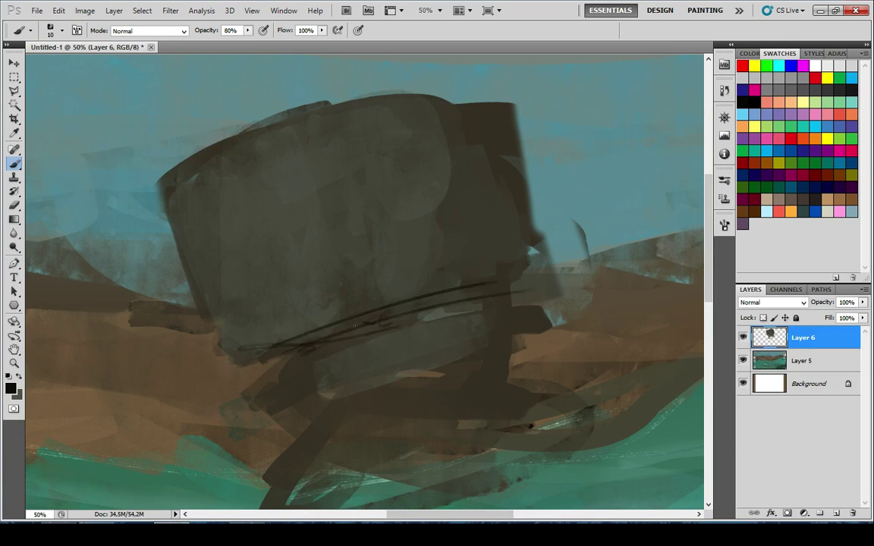
pyautogui.press(']')
pyautogui.moveTo(303, 341); pyautogui.dragTo(525, 280)
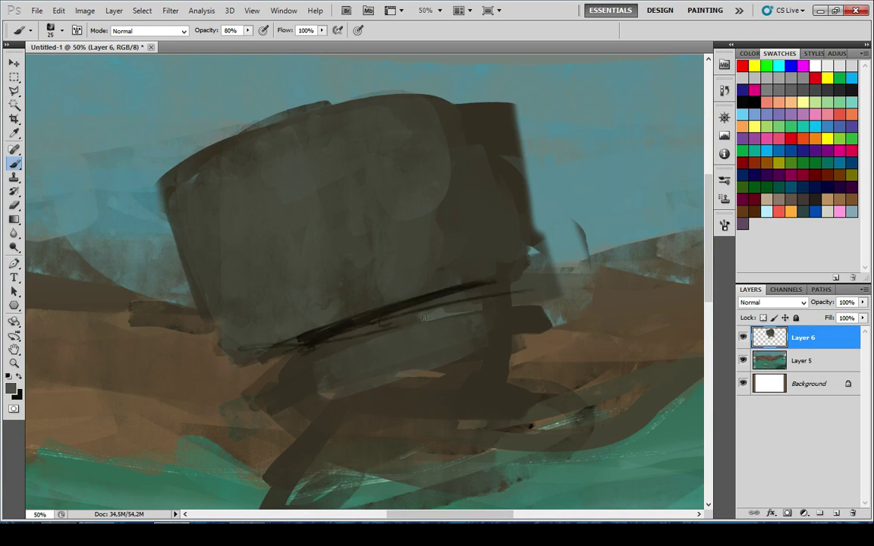
pyautogui.hotkey('ctrl', 'z')
# Sample grey tones from the shape and smooth the left part of its front face with a 70 px brush at 80% opacity
pyautogui.moveTo(196, 248); pyautogui.dragTo(238, 257)
pyautogui.press('x')
pyautogui.keyDown('alt'); pyautogui.click(261, 284); pyautogui.keyUp('alt')
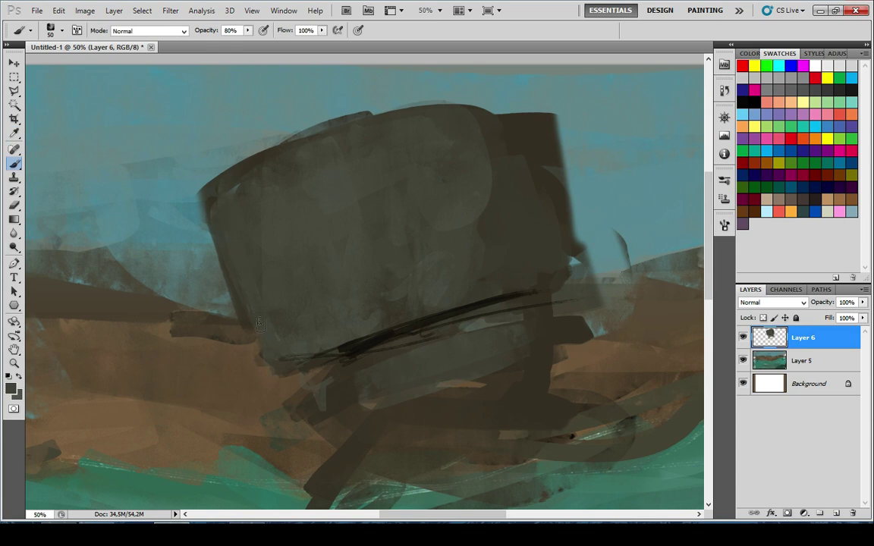
pyautogui.keyDown('alt'); pyautogui.click(194, 141); pyautogui.keyUp('alt')
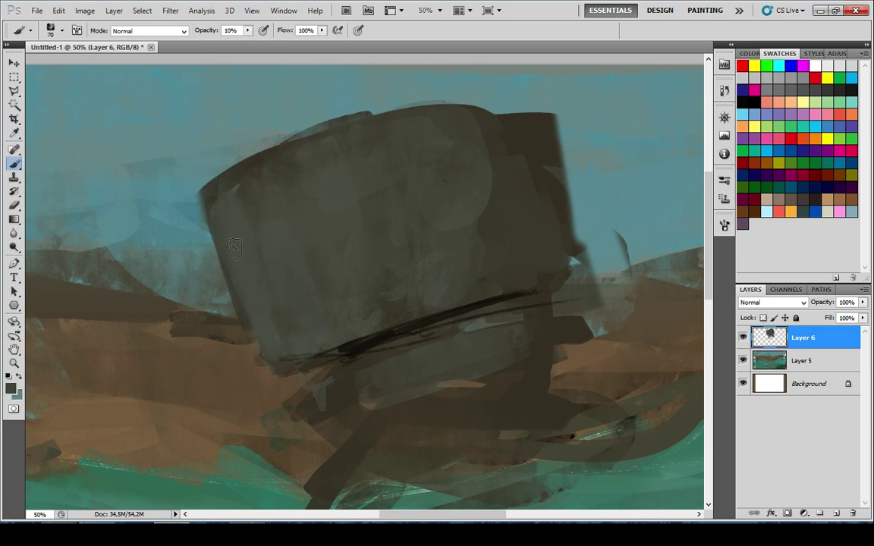
pyautogui.keyDown('alt'); pyautogui.click(225, 260); pyautogui.keyUp('alt')
pyautogui.moveTo(203, 185); pyautogui.dragTo(297, 148)
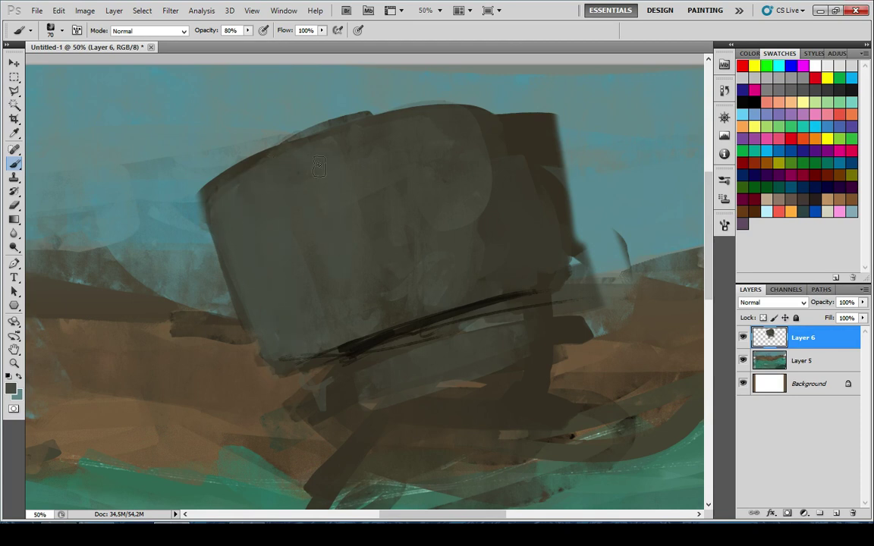
# Sample the near-black contour and add broader dark strokes beneath the front face's lower edge with a 60 px brush
pyautogui.scroll(-9, 286, 139)
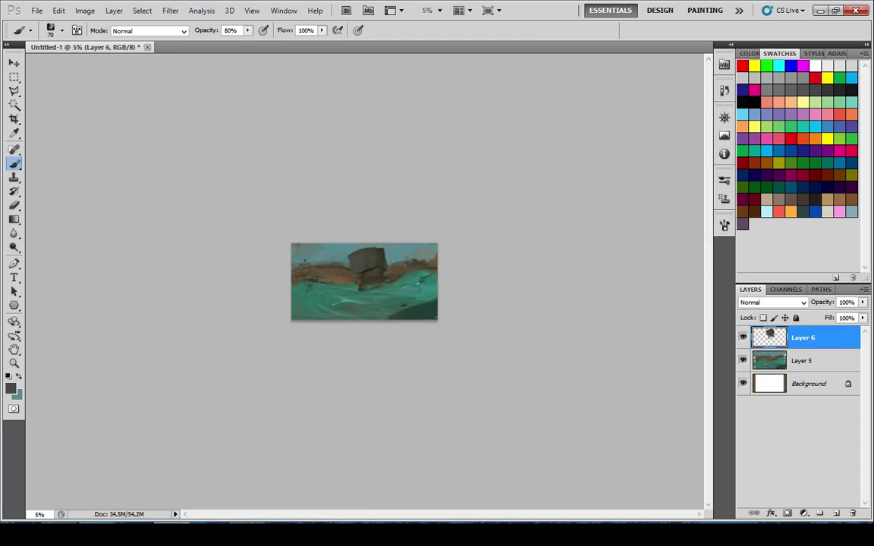
pyautogui.scroll(3, 280, 232)
pyautogui.scroll(7, 358, 263)
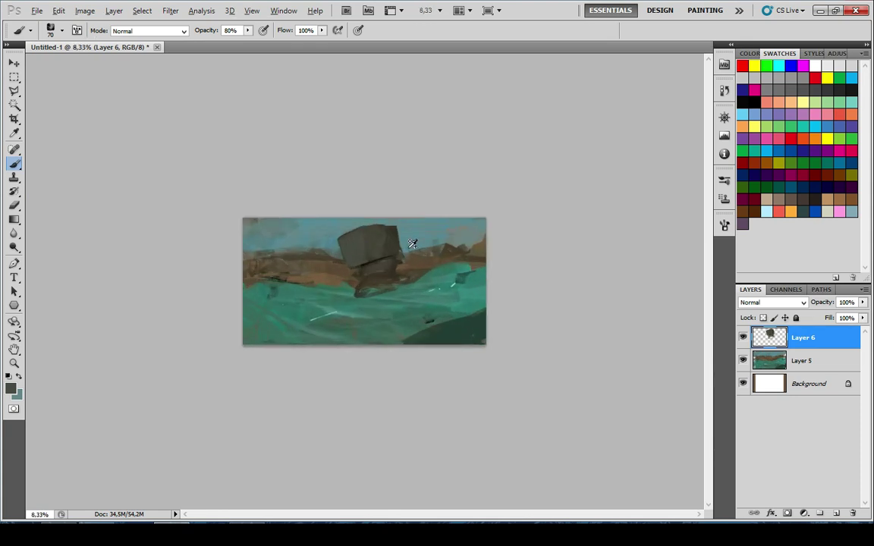
pyautogui.press('alt')
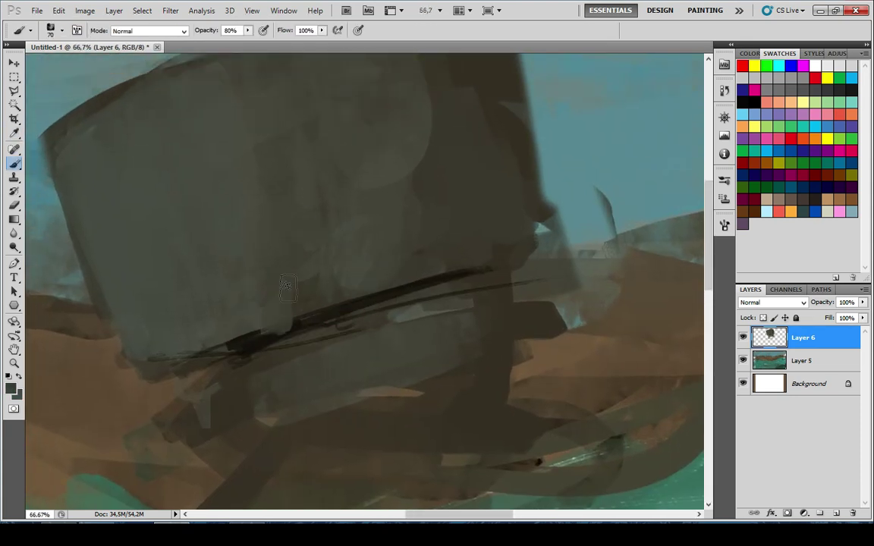
pyautogui.keyDown('alt'); pyautogui.click(283, 332); pyautogui.keyUp('alt')
pyautogui.moveTo(182, 357); pyautogui.dragTo(425, 308)
pyautogui.hotkey('ctrl', 'z')
pyautogui.press('[')
pyautogui.moveTo(173, 371); pyautogui.dragTo(360, 380)
pyautogui.hotkey('ctrl', 'z')
pyautogui.moveTo(212, 362)
pyautogui.mouseDown()
pyautogui.moveTo(353, 374)
pyautogui.moveTo(408, 328)
pyautogui.mouseUp()
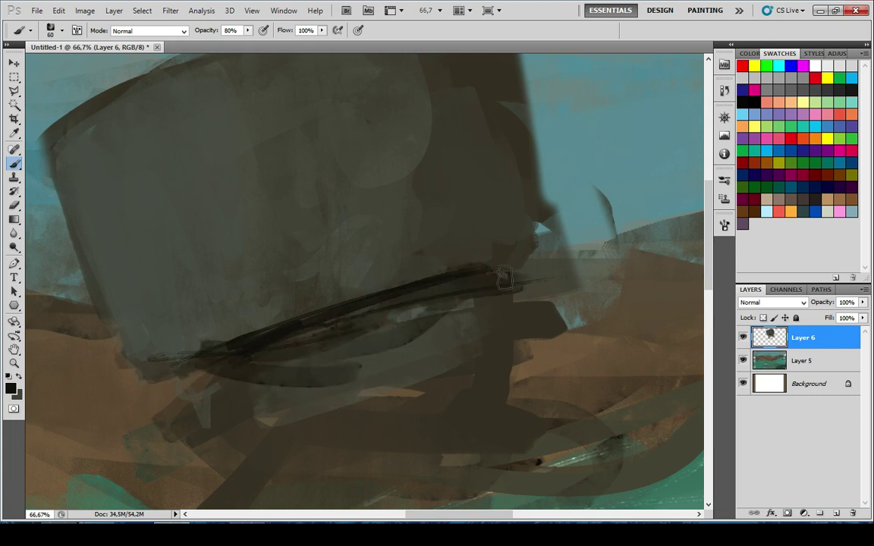
# Paint a near-black block at the right end of the lower contour using a brush of about 30 px
pyautogui.moveTo(489, 261)
pyautogui.mouseDown()
pyautogui.moveTo(420, 343)
pyautogui.moveTo(381, 348)
pyautogui.mouseUp()
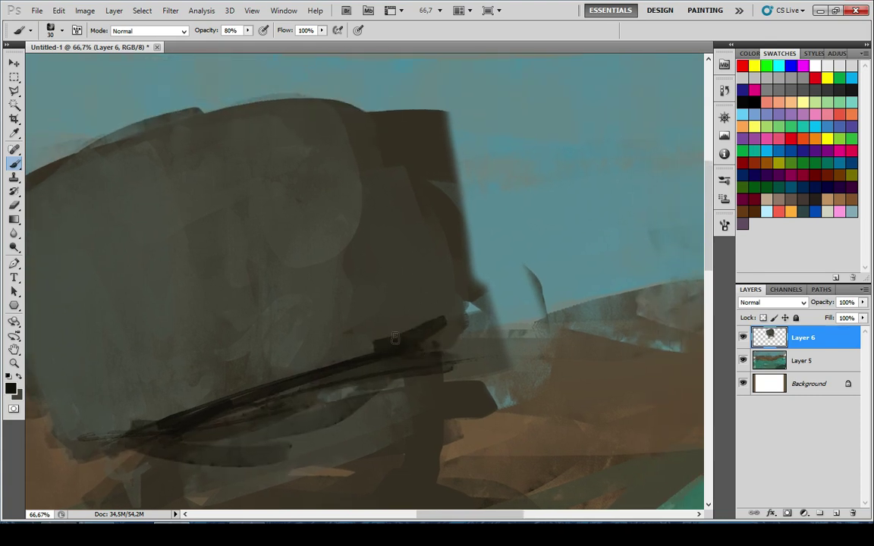
pyautogui.hotkey('ctrl', 'z')
pyautogui.moveTo(439, 342)
pyautogui.mouseDown()
pyautogui.moveTo(412, 349)
pyautogui.moveTo(398, 318)
pyautogui.moveTo(422, 333)
pyautogui.moveTo(409, 339)
pyautogui.mouseUp()
pyautogui.press(']')
pyautogui.hotkey('ctrl', 'z')
pyautogui.scroll(-8, 433, 332)
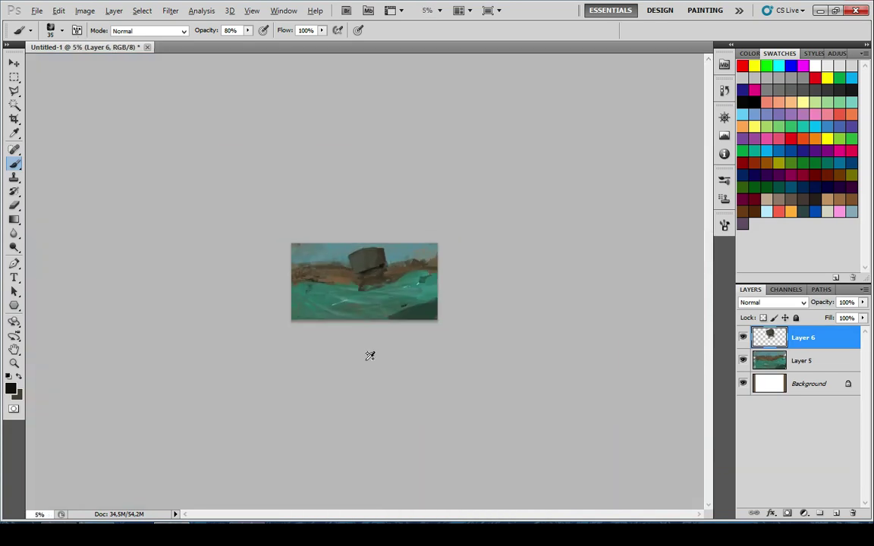
pyautogui.scroll(1, 356, 338)
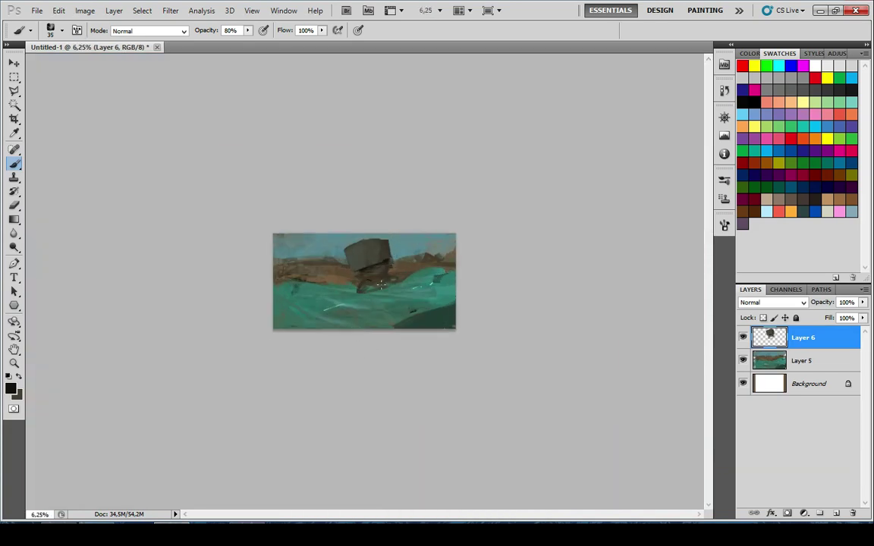
pyautogui.scroll(7, 381, 284)
pyautogui.press('[')
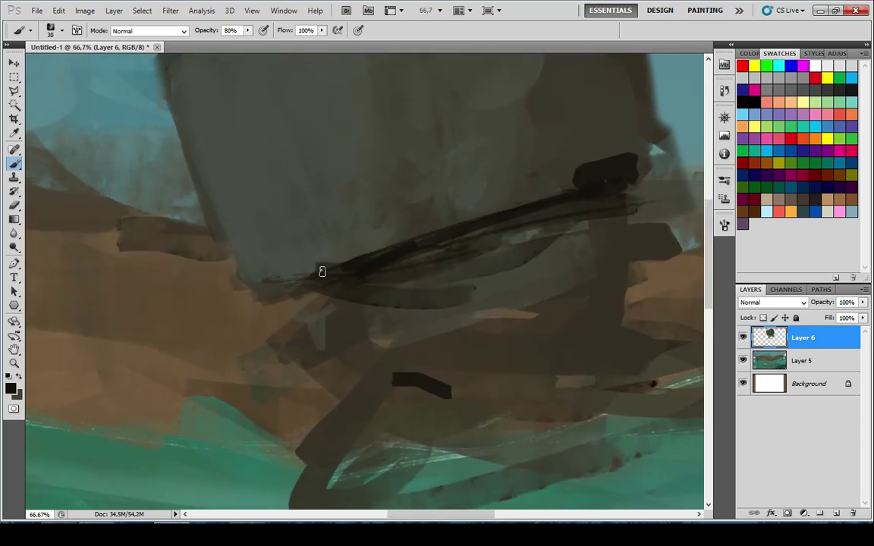
pyautogui.hotkey('ctrl', 'z')
# Draw thin near-black lines along the shape's top edge, right side and upper-left corner with a 10 px brush
pyautogui.moveTo(264, 295)
pyautogui.mouseDown()
pyautogui.moveTo(503, 211)
pyautogui.moveTo(268, 299)
pyautogui.mouseUp()
pyautogui.moveTo(393, 242); pyautogui.dragTo(399, 257)
pyautogui.moveTo(399, 212); pyautogui.dragTo(408, 294)
pyautogui.press(']')
pyautogui.moveTo(283, 153); pyautogui.dragTo(321, 156)
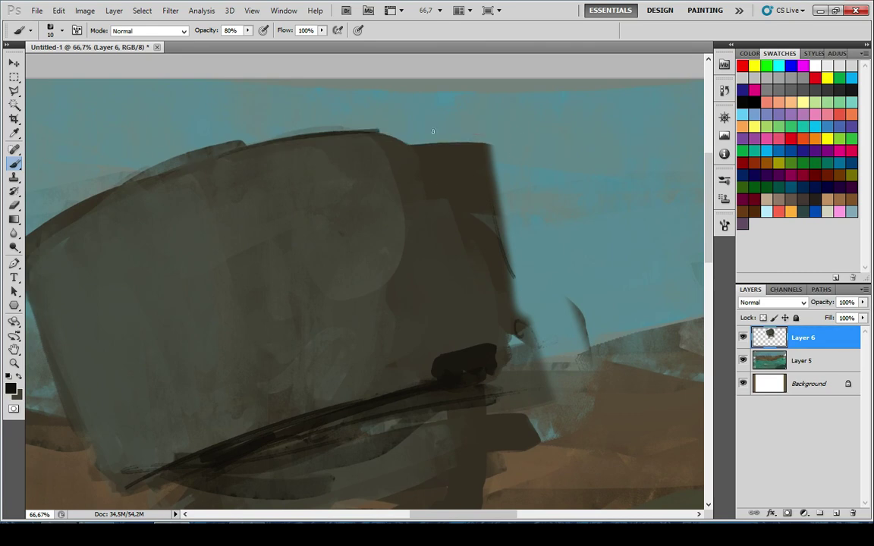
pyautogui.moveTo(370, 144); pyautogui.dragTo(403, 179)
pyautogui.hscroll(-5, 264, 296)
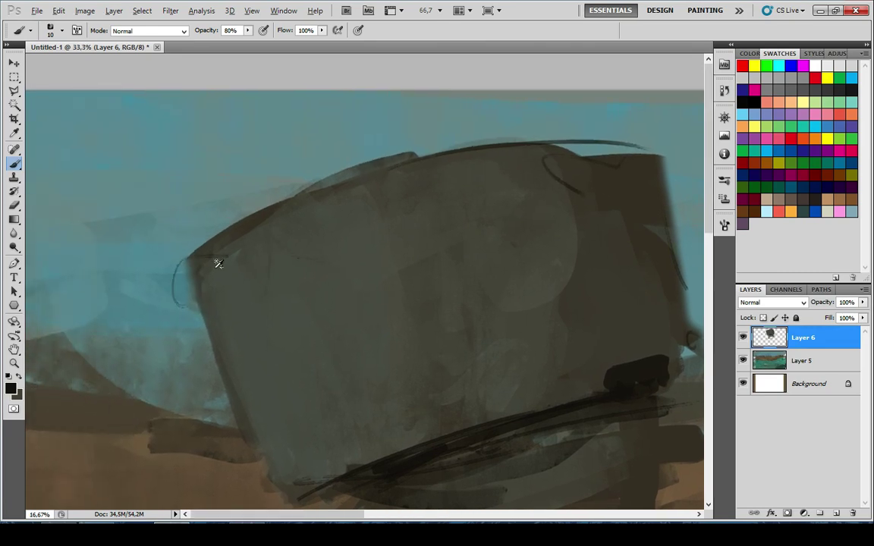
# Paint dark rounded forms beneath the shape's lower-left corner, enlarging the brush to 60 px
pyautogui.scroll(-9, 220, 262)
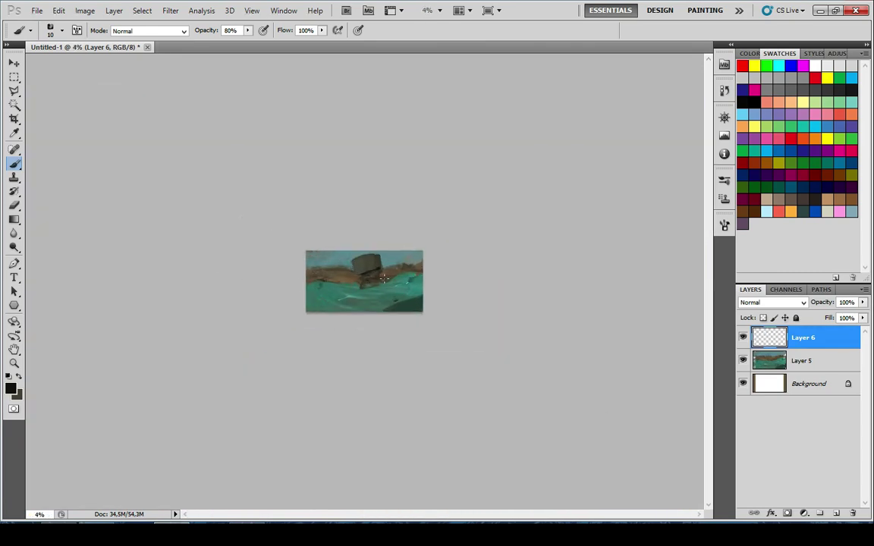
pyautogui.scroll(6, 384, 279)
pyautogui.scroll(2, 336, 271)
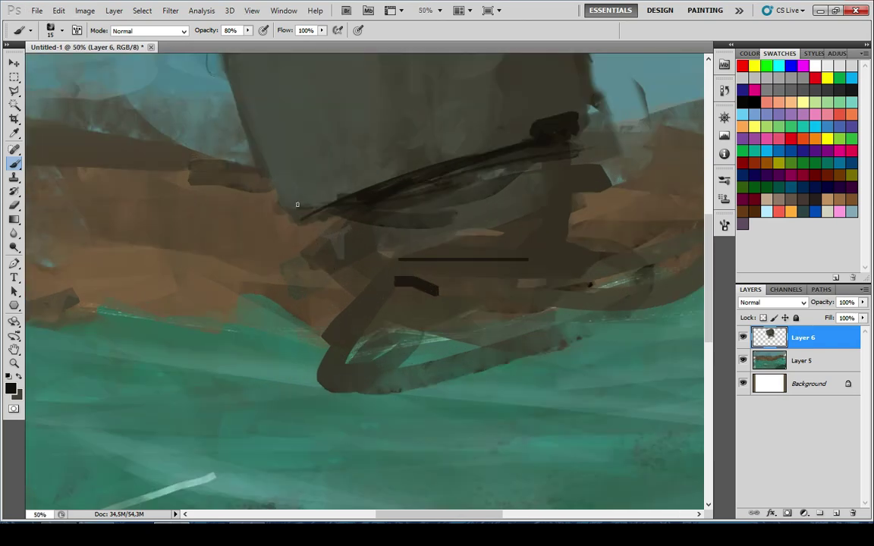
pyautogui.moveTo(223, 262); pyautogui.dragTo(245, 303)
pyautogui.hotkey('ctrl', 'z')
pyautogui.press(']')
pyautogui.moveTo(264, 203)
pyautogui.mouseDown()
pyautogui.moveTo(302, 285)
pyautogui.moveTo(334, 247)
pyautogui.mouseUp()
pyautogui.moveTo(418, 249); pyautogui.dragTo(308, 311)
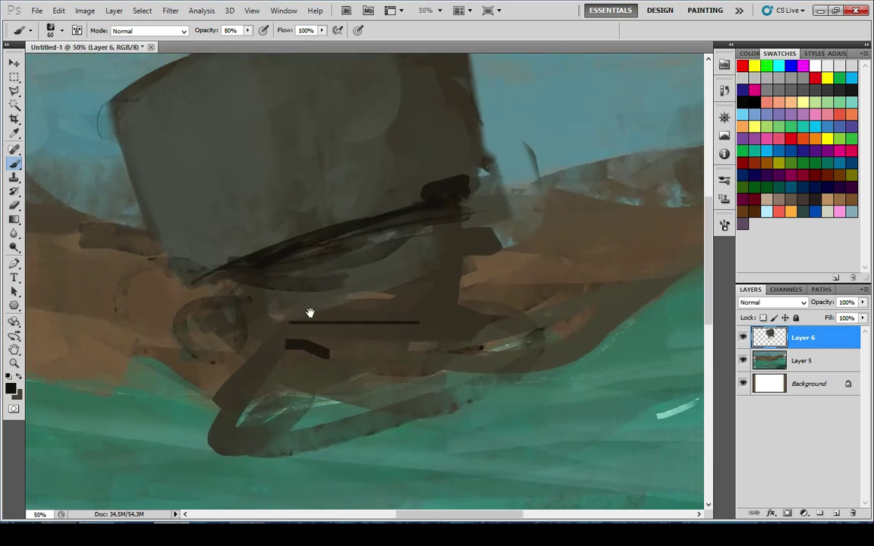
pyautogui.hotkey('ctrl', 'z')
pyautogui.moveTo(236, 290)
pyautogui.mouseDown()
pyautogui.moveTo(260, 286)
pyautogui.moveTo(249, 276)
pyautogui.mouseUp()
# Block in dark strokes across the underside and a clump below the lower-right corner with a 70 px brush
pyautogui.press(']')
pyautogui.moveTo(349, 279); pyautogui.dragTo(421, 254)
pyautogui.moveTo(386, 252); pyautogui.dragTo(302, 330)
pyautogui.moveTo(402, 338); pyautogui.dragTo(386, 278)
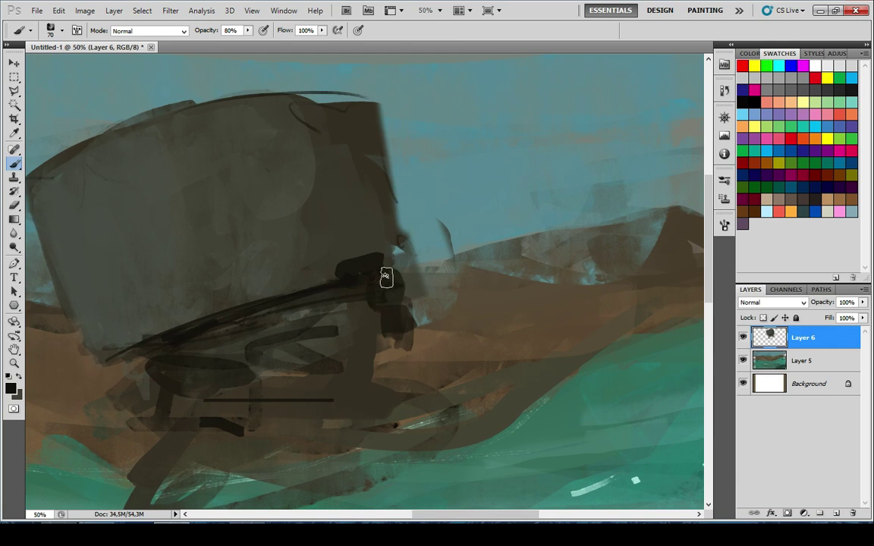
# Sample near-black and solidify the block at the front face's lower-right corner into a crisp dark bar
pyautogui.press('x')
pyautogui.moveTo(334, 273); pyautogui.dragTo(391, 242)
pyautogui.keyDown('alt'); pyautogui.click(345, 248); pyautogui.keyUp('alt')
pyautogui.press('u')
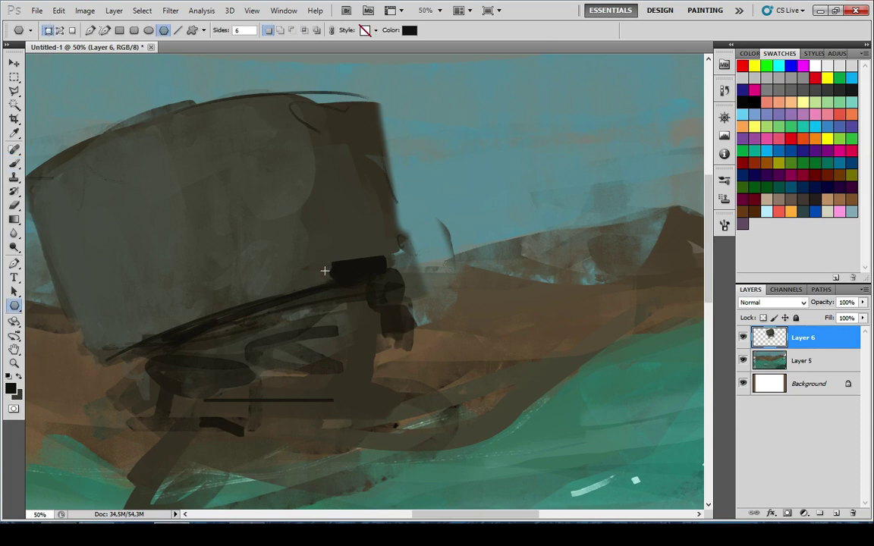
pyautogui.press('b')
pyautogui.keyDown('alt'); pyautogui.click(325, 263); pyautogui.keyUp('alt')
pyautogui.moveTo(331, 275)
pyautogui.mouseDown()
pyautogui.moveTo(324, 266)
pyautogui.moveTo(334, 274)
pyautogui.mouseUp()
# Sample grey from the shape and cut back into the lower contour near its right end with a 35 px brush at 100% opacity
pyautogui.moveTo(269, 296)
pyautogui.mouseDown()
pyautogui.moveTo(377, 267)
pyautogui.moveTo(408, 273)
pyautogui.moveTo(436, 255)
pyautogui.moveTo(438, 269)
pyautogui.moveTo(388, 270)
pyautogui.mouseUp()
pyautogui.hotkey('ctrl', 'z')
pyautogui.press('[')
pyautogui.keyDown('alt'); pyautogui.click(400, 263); pyautogui.keyUp('alt')
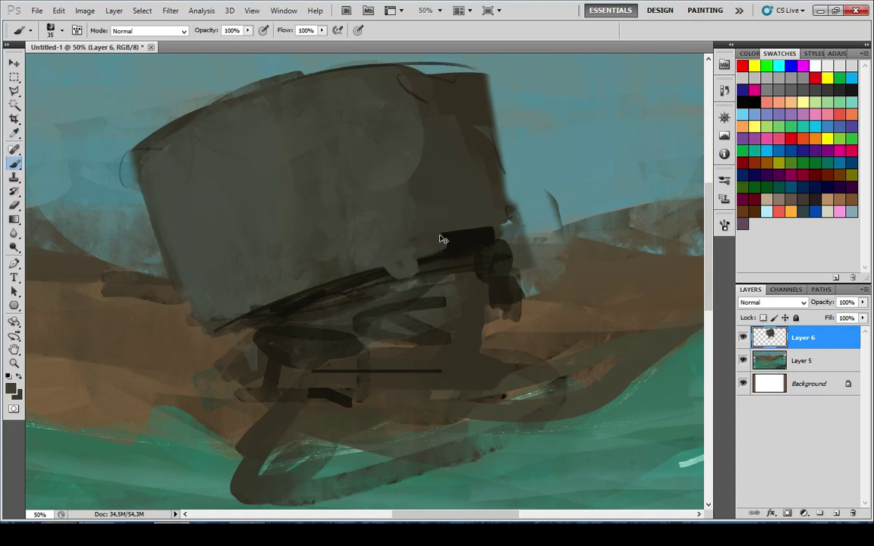
pyautogui.hotkey('ctrl', 'z')
pyautogui.moveTo(201, 280); pyautogui.dragTo(328, 281)
# Sample the face's dark grey and paint along its lower edge with a 45 px brush to straighten the contour
pyautogui.keyDown('alt'); pyautogui.click(453, 272); pyautogui.keyUp('alt')
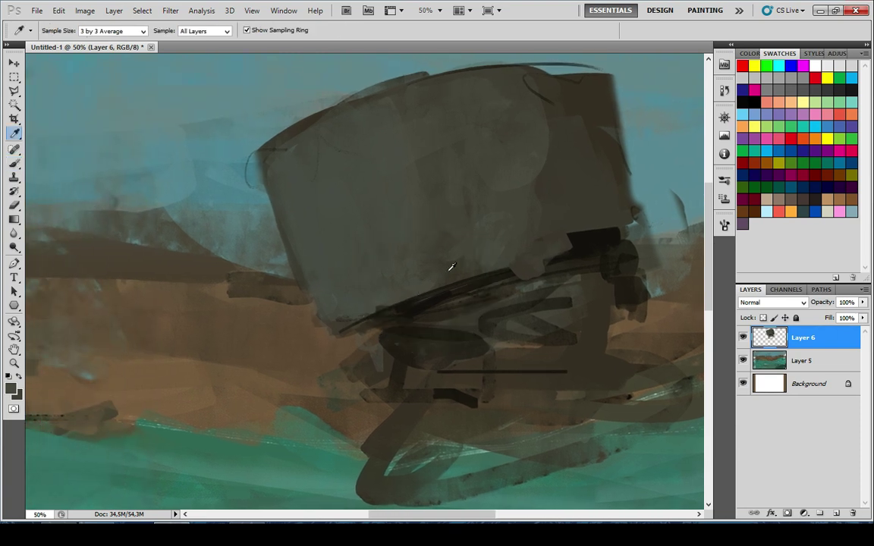
pyautogui.moveTo(355, 320); pyautogui.dragTo(470, 280)
pyautogui.hotkey('ctrl', 'z')
pyautogui.press(']')
pyautogui.press(']')
pyautogui.moveTo(328, 323); pyautogui.dragTo(564, 246)
pyautogui.hotkey('ctrl', 'z')
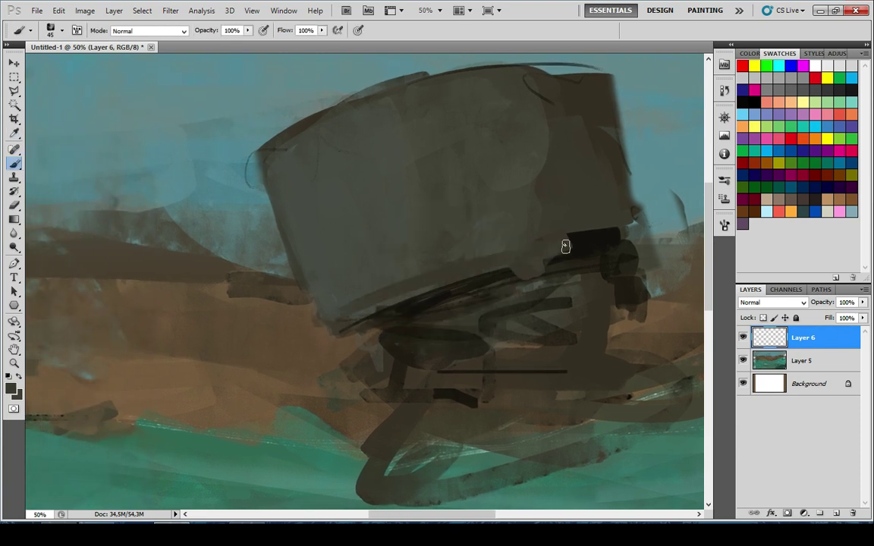
pyautogui.hotkey('ctrl', 'z')
pyautogui.moveTo(354, 314); pyautogui.dragTo(572, 257)
# Examine the structure's silhouette within the whole composition at a reduced size
pyautogui.hotkey('ctrl', '-')
pyautogui.hotkey('ctrl', '-')
pyautogui.hotkey('ctrl', '-')
pyautogui.hotkey('ctrl', '-')
pyautogui.hotkey('ctrl', '-')
pyautogui.hotkey('ctrl', '-')
pyautogui.hotkey('ctrl', '-')
pyautogui.hotkey('ctrl', '-')
pyautogui.hotkey('ctrl', '+')
pyautogui.hotkey('ctrl', '+')
pyautogui.hotkey('ctrl', '+')
pyautogui.hotkey('ctrl', '+')
pyautogui.hotkey('ctrl', '+')
pyautogui.hotkey('ctrl', '+')
pyautogui.hotkey('ctrl', '+')
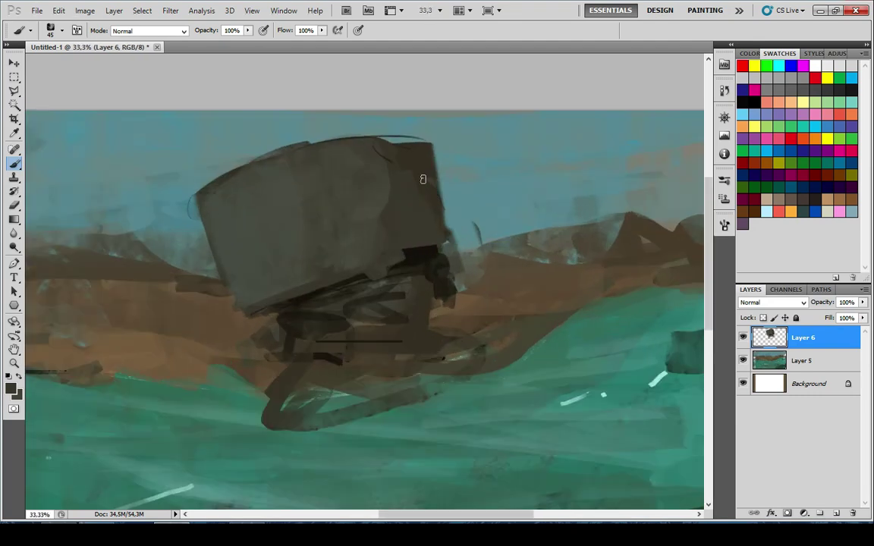
# Sample greys and dark browns from the shape to redefine its shaded right side and extend its top edge over the corner
pyautogui.keyDown('alt'); pyautogui.click(387, 192); pyautogui.keyUp('alt')
pyautogui.moveTo(396, 198)
pyautogui.mouseDown()
pyautogui.moveTo(422, 204)
pyautogui.moveTo(390, 179)
pyautogui.mouseUp()
pyautogui.keyDown('alt'); pyautogui.click(408, 156); pyautogui.keyUp('alt')
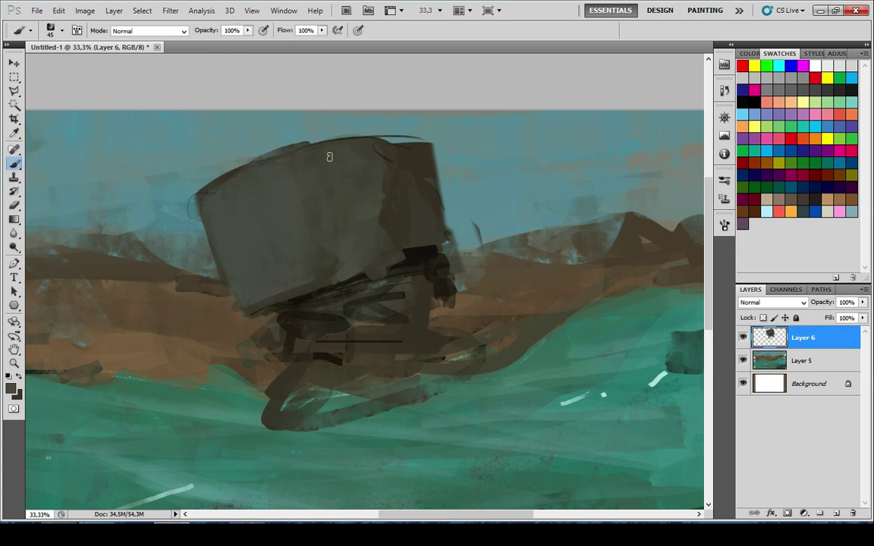
pyautogui.keyDown('alt'); pyautogui.click(281, 158); pyautogui.keyUp('alt')
pyautogui.moveTo(396, 139); pyautogui.dragTo(299, 156)
pyautogui.moveTo(357, 143); pyautogui.dragTo(413, 141)
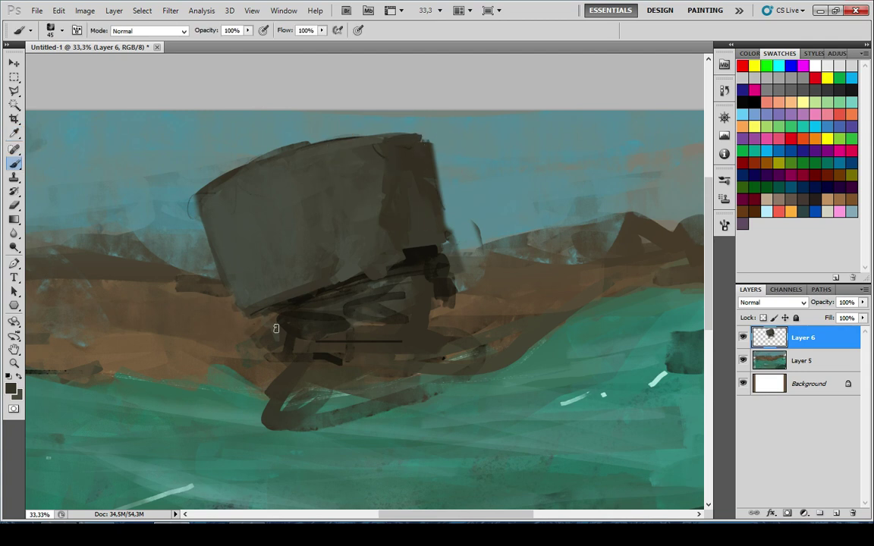
# Fill the underside with dark strokes and sample near-black, reducing the brush to 9 px for thin accent lines
pyautogui.moveTo(310, 321); pyautogui.dragTo(337, 322)
pyautogui.keyDown('alt'); pyautogui.click(412, 258); pyautogui.keyUp('alt')
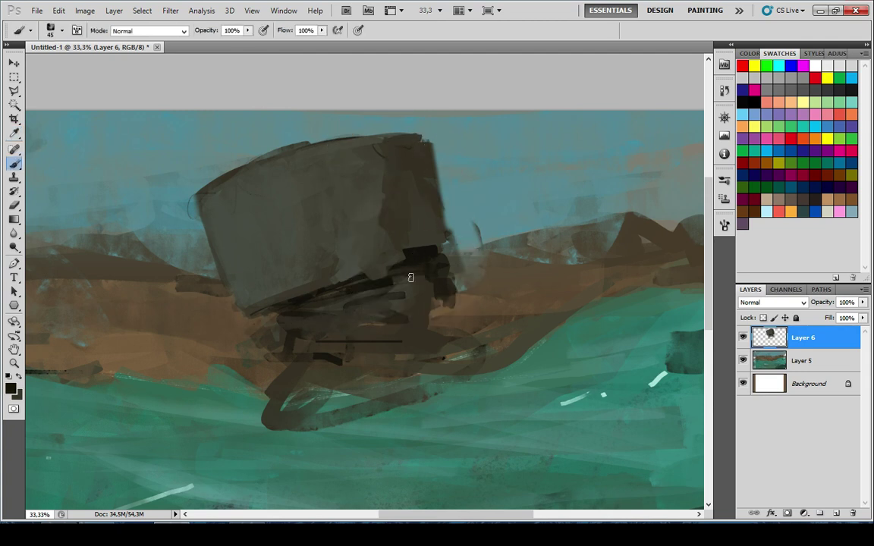
pyautogui.scroll(-5, 401, 268)
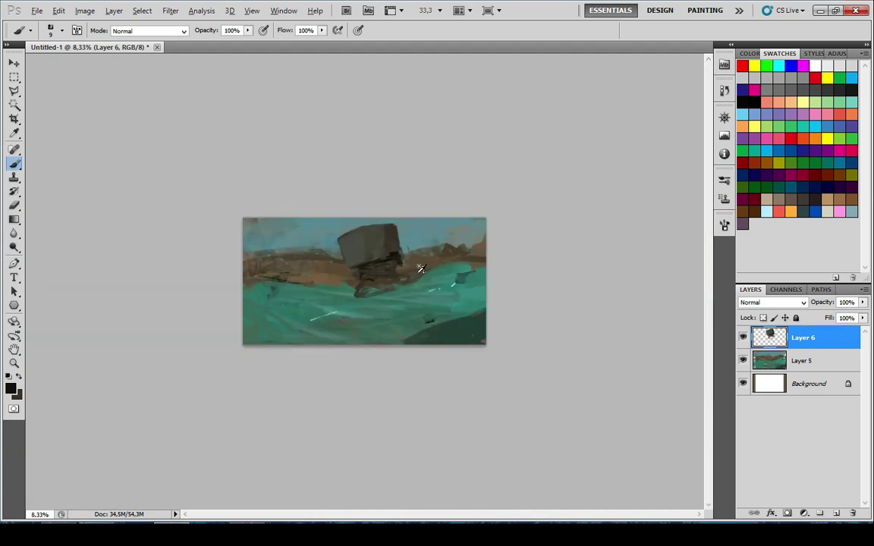
pyautogui.scroll(-3, 327, 252)
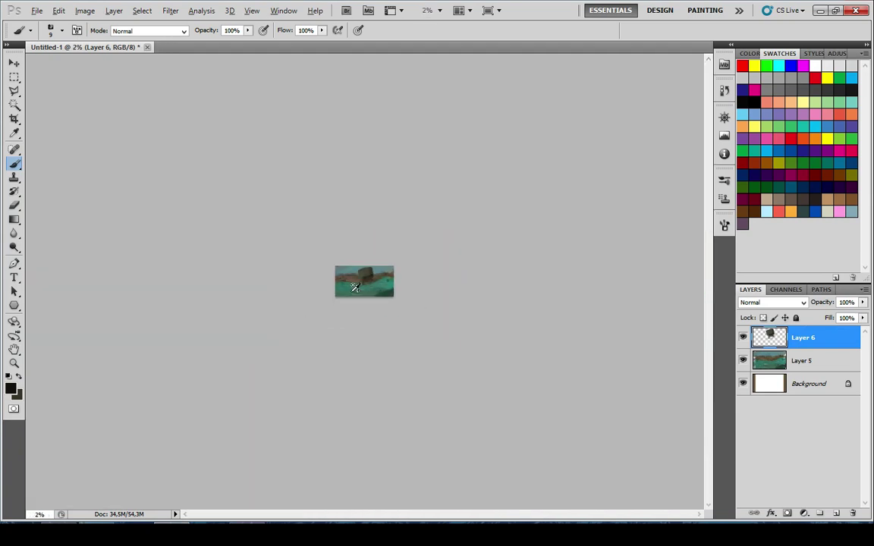
pyautogui.scroll(2, 358, 275)
pyautogui.scroll(-3, 332, 285)
pyautogui.scroll(3, 345, 277)
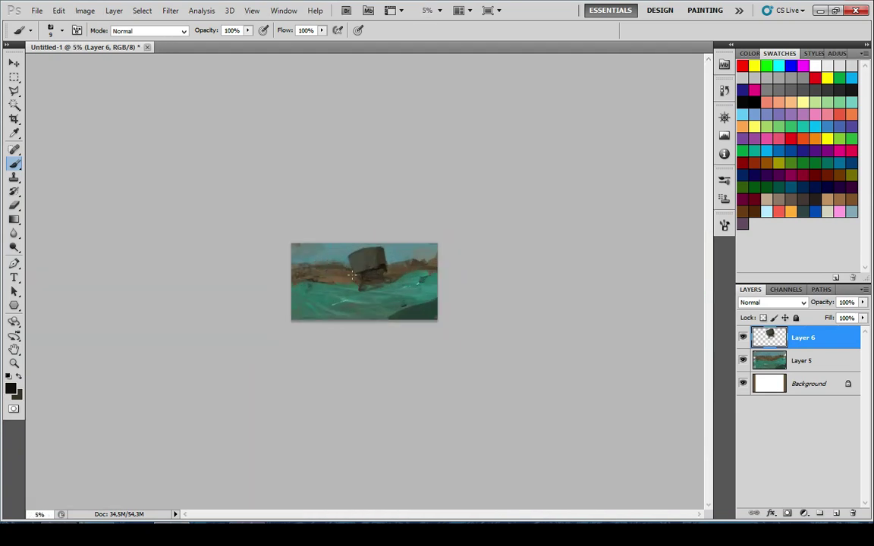
pyautogui.scroll(5, 373, 281)
# Erase the loose dark loop extending into the water beneath the structure with a 200 px eraser
pyautogui.press('e')
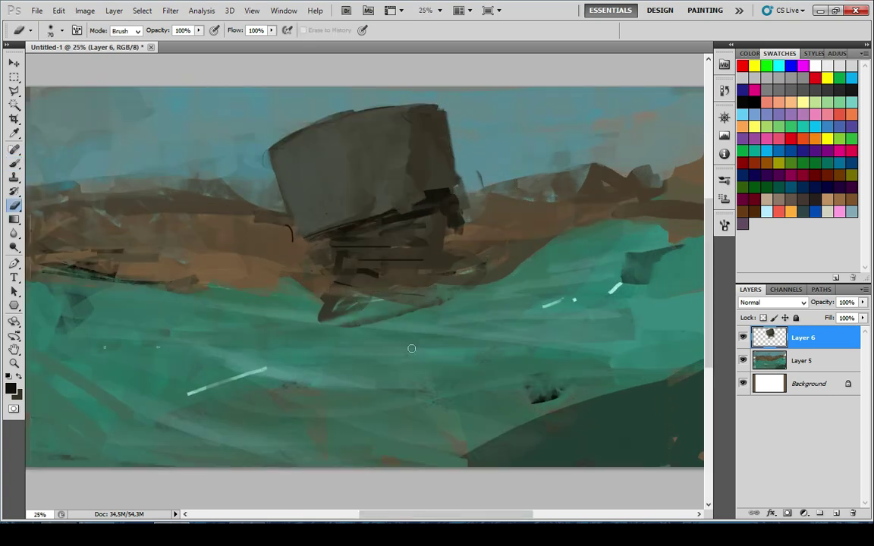
pyautogui.scroll(-7, 433, 308)
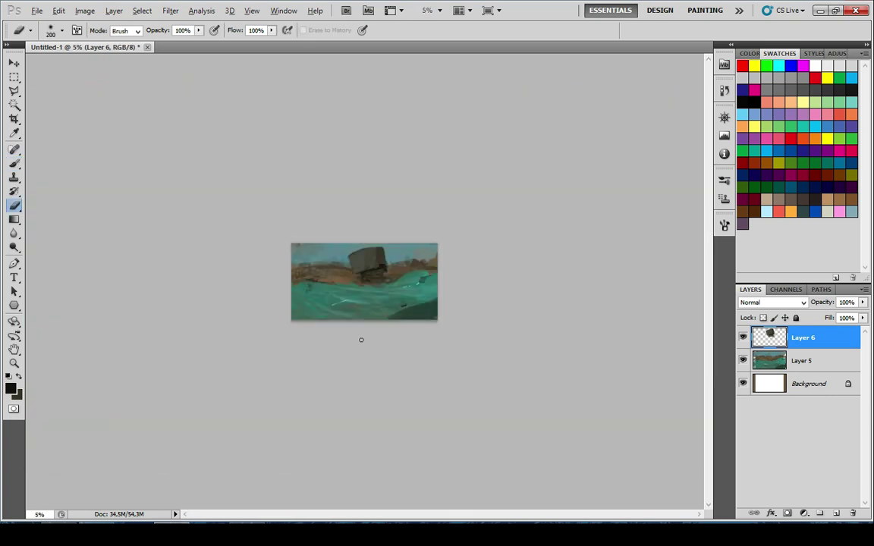
pyautogui.scroll(3, 325, 318)
pyautogui.scroll(7, 353, 288)
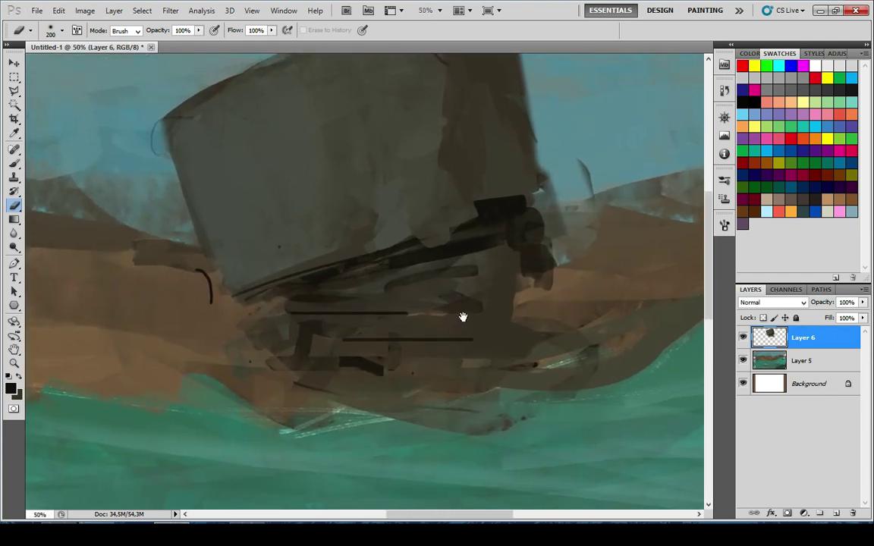
# Draw thin near-black detail lines under the shape and beside its lower-left corner with a 10 px brush
pyautogui.press('i')
pyautogui.press('b')
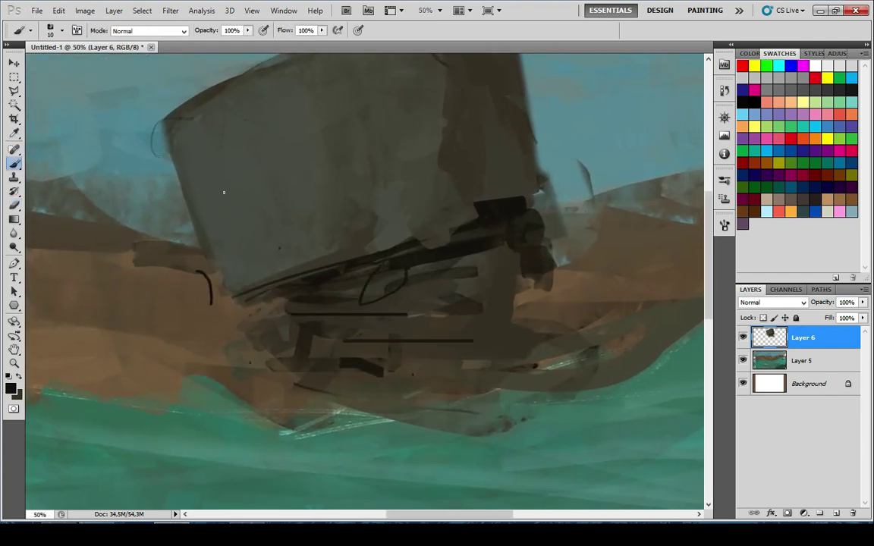
pyautogui.moveTo(211, 301)
pyautogui.mouseDown()
pyautogui.moveTo(256, 296)
pyautogui.moveTo(195, 291)
pyautogui.moveTo(199, 324)
pyautogui.mouseUp()
pyautogui.press('e')
pyautogui.press('b')
# Sample near-black and block in a heavy dark mass under the shape's lower-left corner with a brush of up to 90 px
pyautogui.press('i')
pyautogui.click(420, 255)
pyautogui.press('b')
pyautogui.press(']')
pyautogui.press(']')
pyautogui.press(']')
pyautogui.press(']')
pyautogui.moveTo(140, 244)
pyautogui.mouseDown()
pyautogui.moveTo(253, 324)
pyautogui.moveTo(302, 301)
pyautogui.moveTo(304, 314)
pyautogui.moveTo(349, 310)
pyautogui.moveTo(267, 354)
pyautogui.mouseUp()
pyautogui.hotkey('ctrl', 'z')
pyautogui.moveTo(336, 361); pyautogui.dragTo(428, 322)
pyautogui.moveTo(415, 312); pyautogui.dragTo(311, 363)
pyautogui.moveTo(198, 279); pyautogui.dragTo(315, 276)
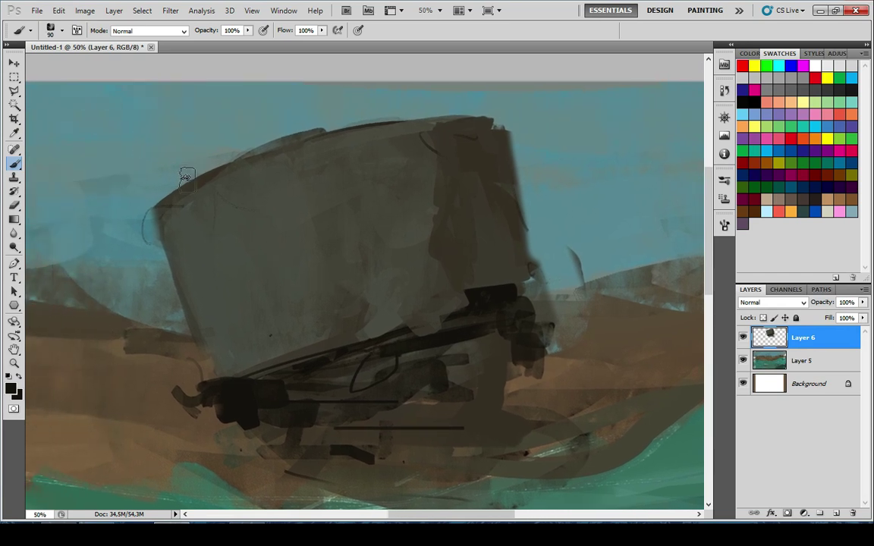
# Build a dark raised form above the shape's upper-left edge with a 45 px near-black brush
pyautogui.press('[')
pyautogui.press('[')
pyautogui.press('[')
pyautogui.press('[')
pyautogui.press('[')
pyautogui.moveTo(160, 201); pyautogui.dragTo(282, 150)
pyautogui.moveTo(274, 143)
pyautogui.mouseDown()
pyautogui.moveTo(166, 186)
pyautogui.moveTo(240, 172)
pyautogui.mouseUp()
pyautogui.hotkey('ctrl', 'z')
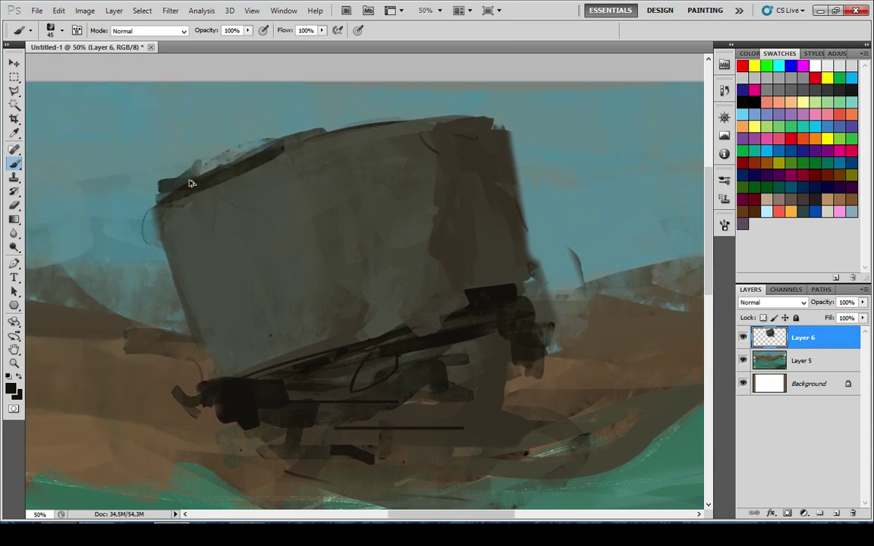
pyautogui.moveTo(190, 184)
pyautogui.mouseDown()
pyautogui.moveTo(265, 167)
pyautogui.moveTo(301, 135)
pyautogui.mouseUp()
pyautogui.moveTo(293, 139)
pyautogui.mouseDown()
pyautogui.moveTo(276, 164)
pyautogui.moveTo(237, 179)
pyautogui.mouseUp()
pyautogui.moveTo(227, 167); pyautogui.dragTo(297, 165)
pyautogui.moveTo(297, 135)
pyautogui.mouseDown()
pyautogui.moveTo(305, 166)
pyautogui.moveTo(231, 198)
pyautogui.mouseUp()
# Sample greys from the shape and fill the front of the raised form on its upper-left edge, leaving dark outlines
pyautogui.keyDown('alt'); pyautogui.click(325, 193); pyautogui.keyUp('alt')
pyautogui.hotkey('ctrl', 'z')
pyautogui.press('x')
pyautogui.moveTo(302, 167)
pyautogui.mouseDown()
pyautogui.moveTo(235, 194)
pyautogui.moveTo(232, 144)
pyautogui.mouseUp()
pyautogui.keyDown('alt'); pyautogui.click(334, 182); pyautogui.keyUp('alt')
pyautogui.moveTo(194, 176)
pyautogui.mouseDown()
pyautogui.moveTo(252, 141)
pyautogui.moveTo(283, 157)
pyautogui.moveTo(238, 165)
pyautogui.moveTo(261, 148)
pyautogui.mouseUp()
pyautogui.keyDown('alt'); pyautogui.click(240, 176); pyautogui.keyUp('alt')
pyautogui.moveTo(291, 142); pyautogui.dragTo(254, 159)
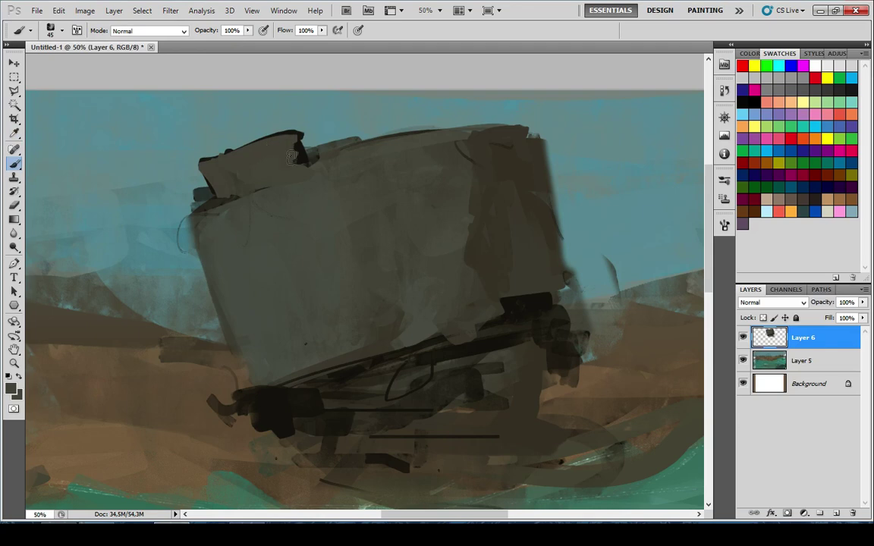
# Paint a long straight grey-brown barrel from the raised form across the sky with the 45 px brush
pyautogui.scroll(-8, 284, 228)
pyautogui.scroll(2, 273, 250)
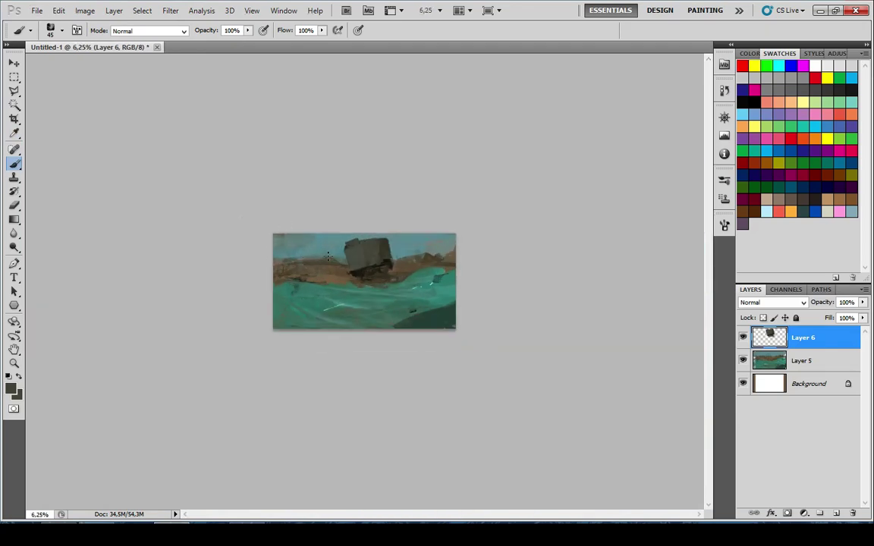
pyautogui.scroll(5, 329, 269)
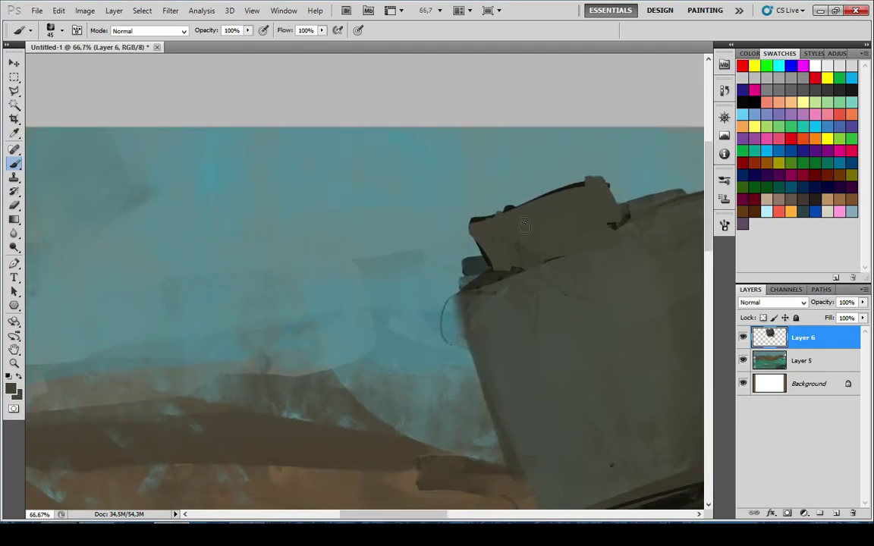
pyautogui.click(530, 231)
pyautogui.keyDown('shift'); pyautogui.click(43, 294); pyautogui.keyUp('shift')
pyautogui.scroll(-6, 190, 309)
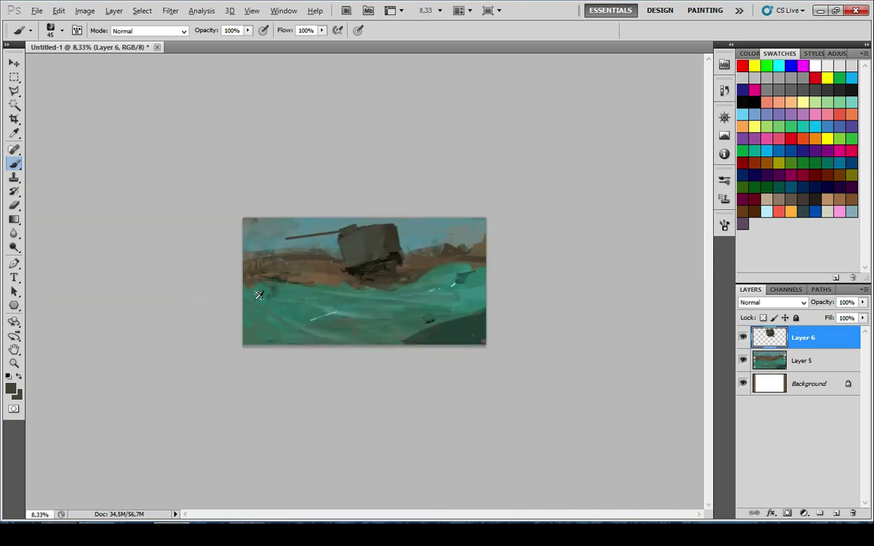
pyautogui.scroll(-2, 399, 307)
pyautogui.scroll(4, 405, 270)
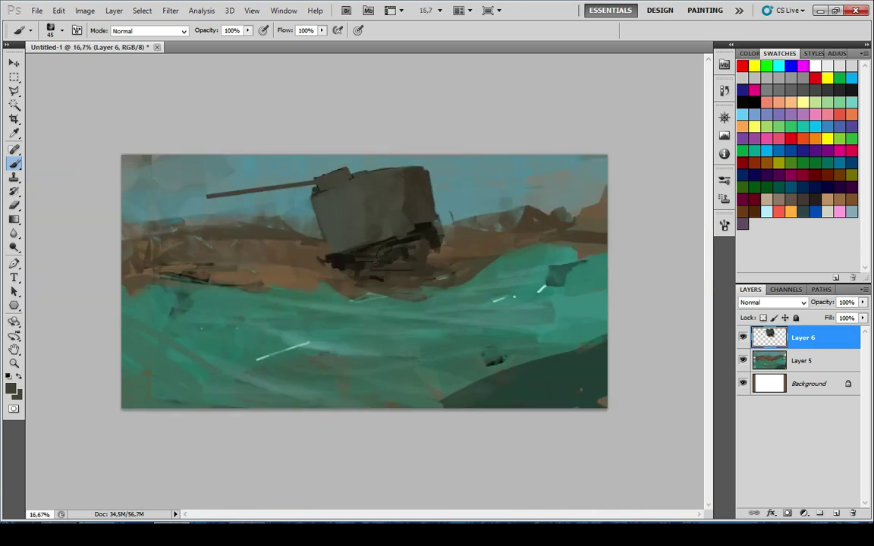
pyautogui.scroll(-4, 372, 267)
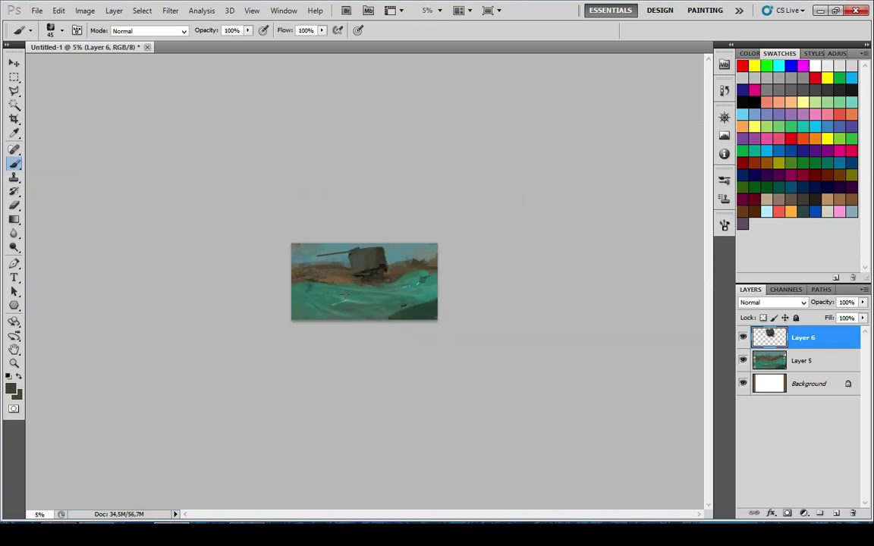
pyautogui.scroll(1, 329, 281)
pyautogui.scroll(6, 343, 279)
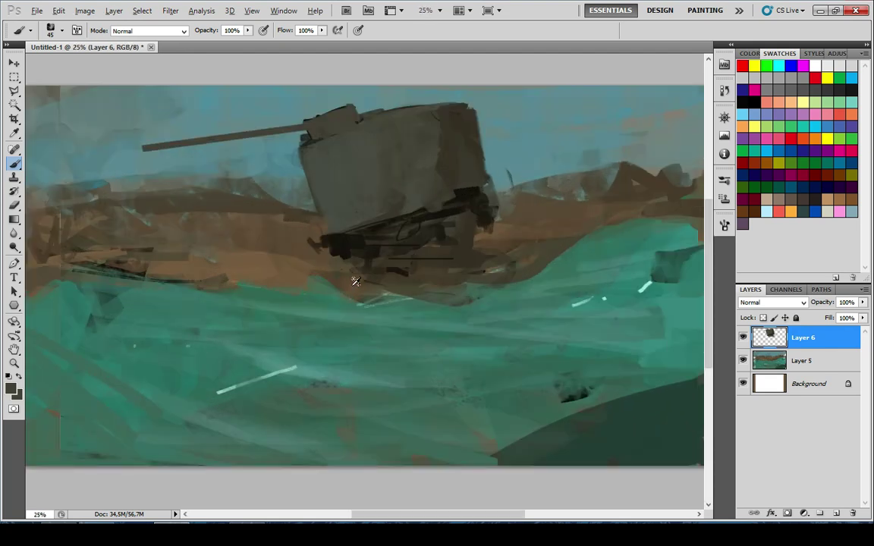
# Erase stray dark marks beside the structure's lower-left corner with a much smaller eraser
pyautogui.press('e')
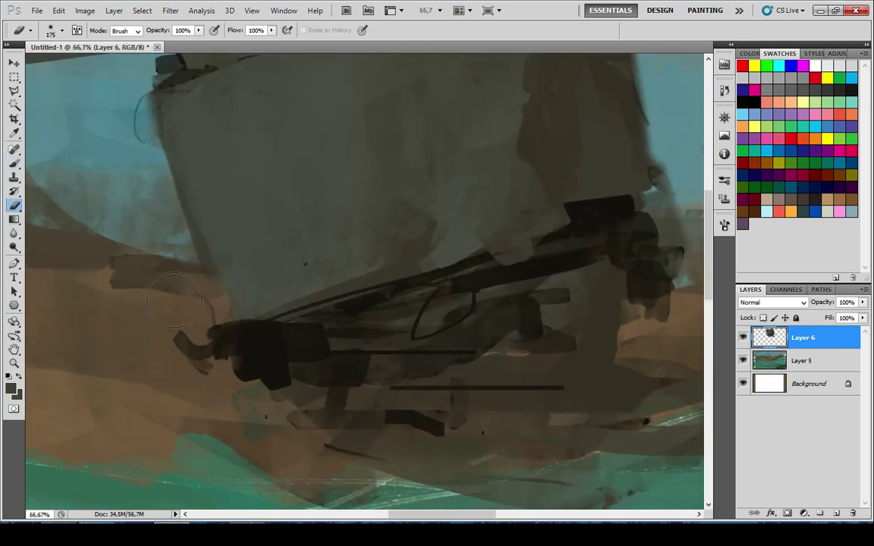
pyautogui.press('[')
pyautogui.press('[')
pyautogui.press('[')
pyautogui.press('[')
pyautogui.press('[')
pyautogui.press('[')
pyautogui.moveTo(179, 336)
pyautogui.mouseDown()
pyautogui.moveTo(196, 350)
pyautogui.moveTo(220, 335)
pyautogui.mouseUp()
pyautogui.moveTo(689, 274)
pyautogui.mouseDown()
pyautogui.moveTo(380, 346)
pyautogui.moveTo(396, 325)
pyautogui.moveTo(390, 335)
pyautogui.moveTo(436, 347)
pyautogui.mouseUp()
pyautogui.hotkey('ctrl', 'z')
# Block in near-black bent arms extending outward and upward from both lower corners of the structure with a 90 px brush
pyautogui.press(']')
pyautogui.moveTo(401, 322); pyautogui.dragTo(404, 374)
pyautogui.moveTo(399, 377)
pyautogui.mouseDown()
pyautogui.moveTo(449, 363)
pyautogui.moveTo(437, 323)
pyautogui.mouseUp()
pyautogui.moveTo(387, 321); pyautogui.dragTo(645, 267)
pyautogui.moveTo(181, 403); pyautogui.dragTo(409, 351)
pyautogui.moveTo(383, 348)
pyautogui.mouseDown()
pyautogui.moveTo(411, 341)
pyautogui.moveTo(341, 348)
pyautogui.moveTo(302, 292)
pyautogui.moveTo(298, 220)
pyautogui.mouseUp()
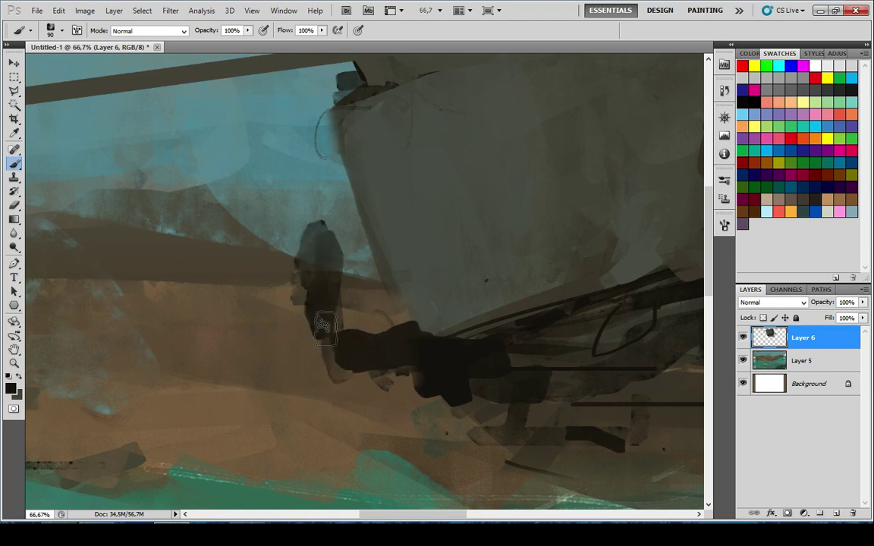
pyautogui.moveTo(307, 345); pyautogui.dragTo(317, 226)
# Examine the silhouette of the structure with its barrel and side arms against the whole composition
pyautogui.hotkey('ctrl', '-')
pyautogui.hotkey('ctrl', '-')
pyautogui.hotkey('ctrl', '-')
pyautogui.hotkey('ctrl', '-')
pyautogui.hotkey('ctrl', '-')
pyautogui.hotkey('ctrl', '-')
pyautogui.hotkey('ctrl', '-')
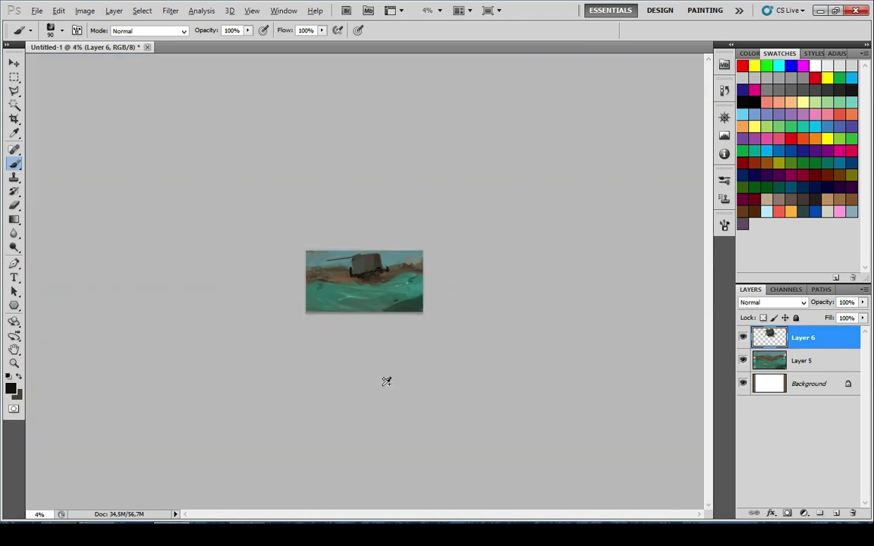
pyautogui.hotkey('ctrl', '-')
pyautogui.hotkey('ctrl', '-')
pyautogui.hotkey('ctrl', '+')
pyautogui.hotkey('ctrl', '+')
pyautogui.hotkey('ctrl', '+')
pyautogui.hotkey('ctrl', '+')
pyautogui.hotkey('ctrl', '+')
pyautogui.hotkey('ctrl', '+')
pyautogui.hotkey('ctrl', '+')
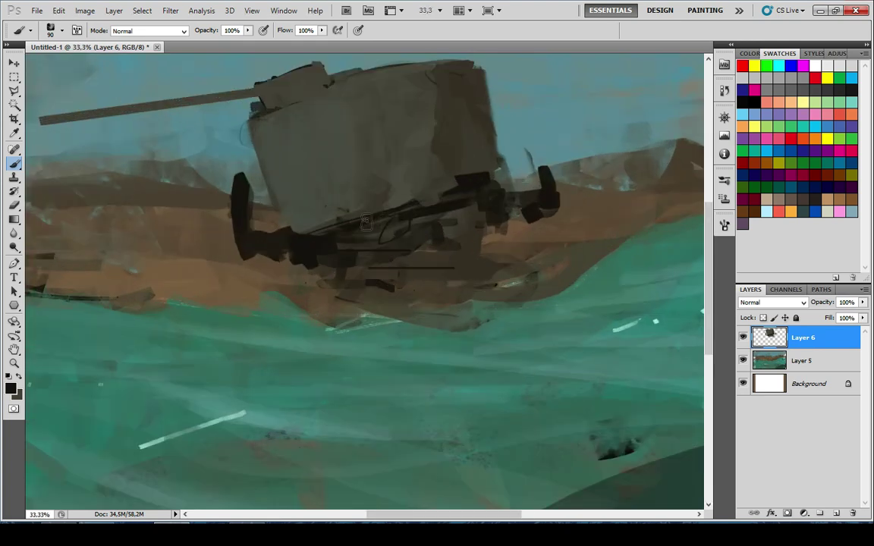
# Lock Layer 6's transparent pixels and shade the barrel with near-black strokes
pyautogui.moveTo(348, 177); pyautogui.dragTo(344, 186)
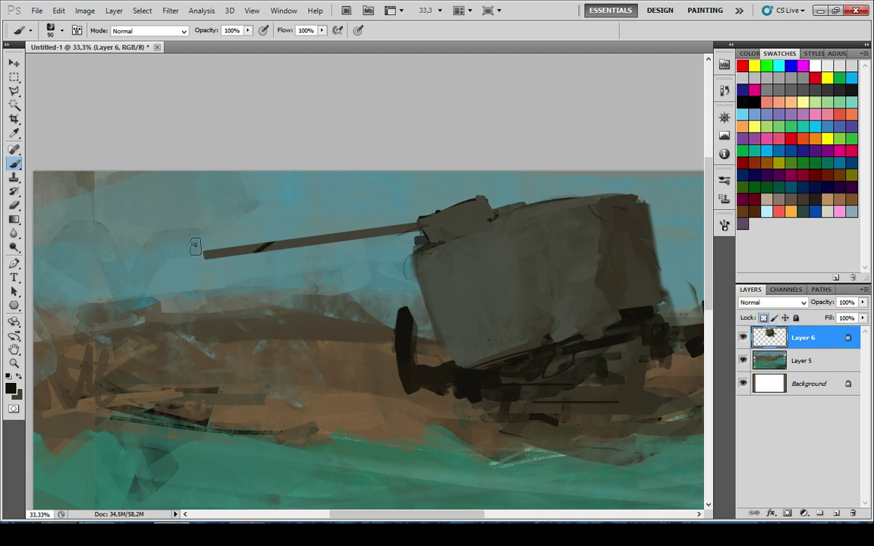
pyautogui.press('i')
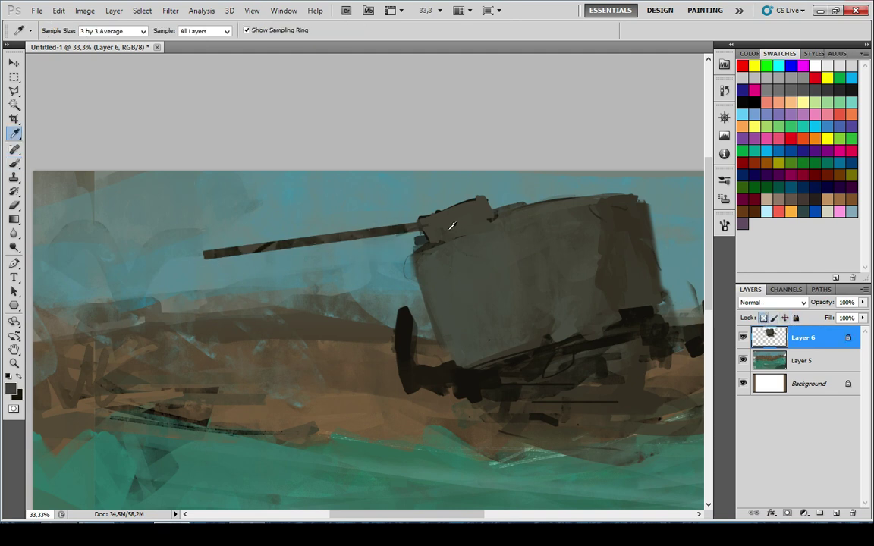
pyautogui.press('b')
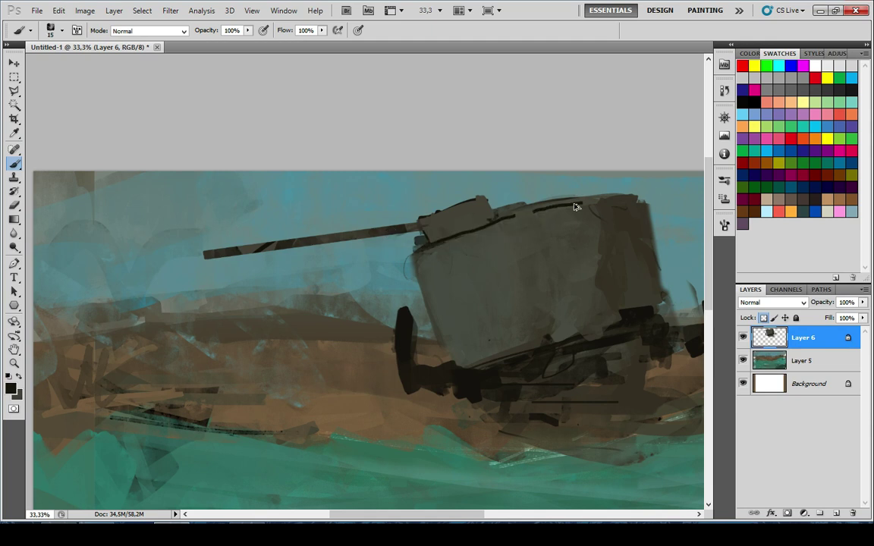
# Draw near-black accent lines on the raised form and along the structure's upper edge with a 15 px brush
pyautogui.moveTo(615, 210); pyautogui.dragTo(505, 183)
pyautogui.scroll(-8, 485, 281)
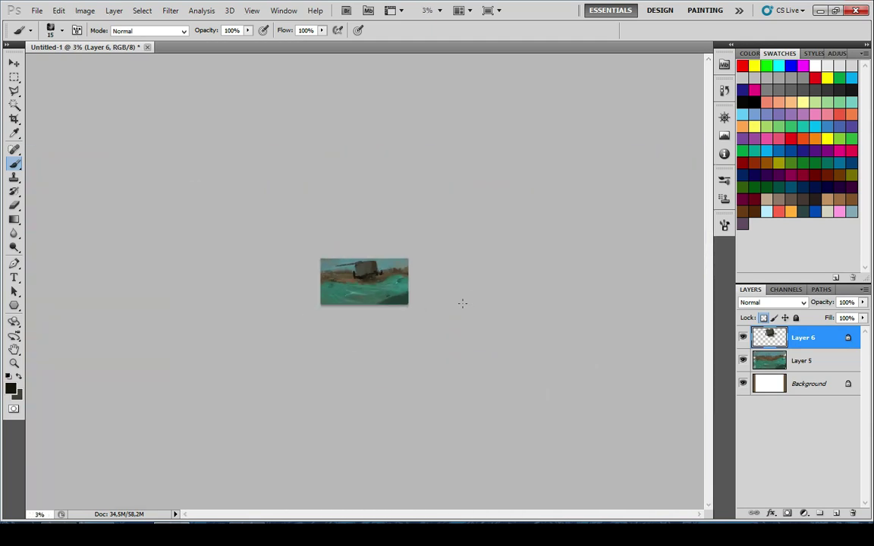
pyautogui.scroll(2, 432, 294)
pyautogui.scroll(4, 370, 284)
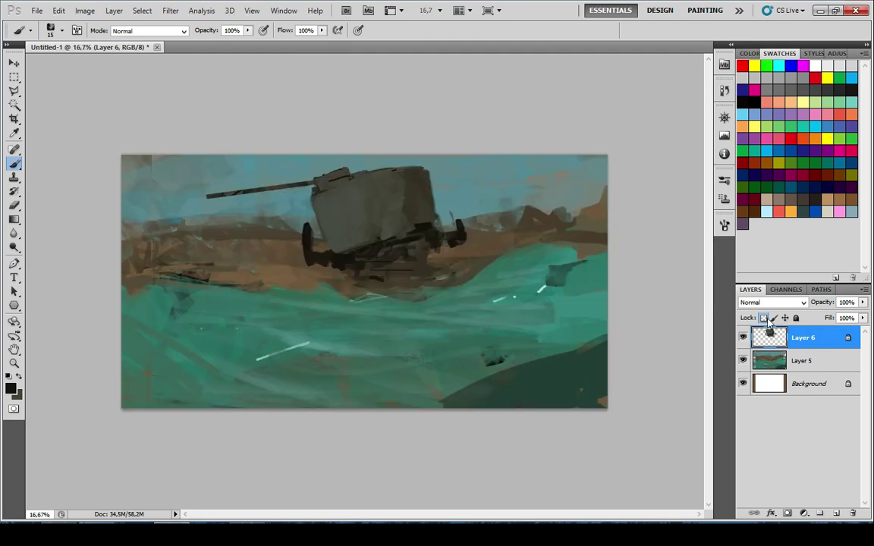
# Unlock Layer 6's transparent pixels and start covering the left arm with grey using a 70 px brush at 90% opacity
pyautogui.scroll(4, 351, 230)
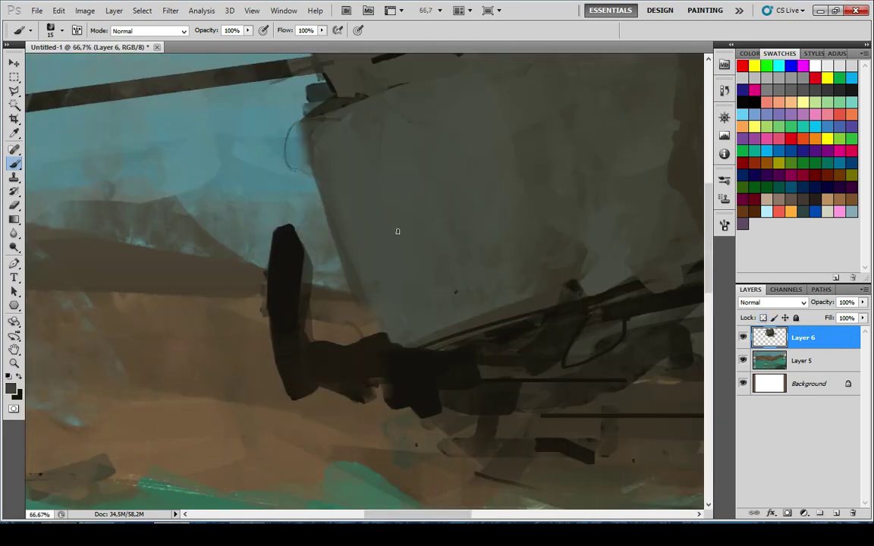
pyautogui.press('9')
pyautogui.press(']')
pyautogui.press(']')
pyautogui.moveTo(272, 359); pyautogui.dragTo(341, 357)
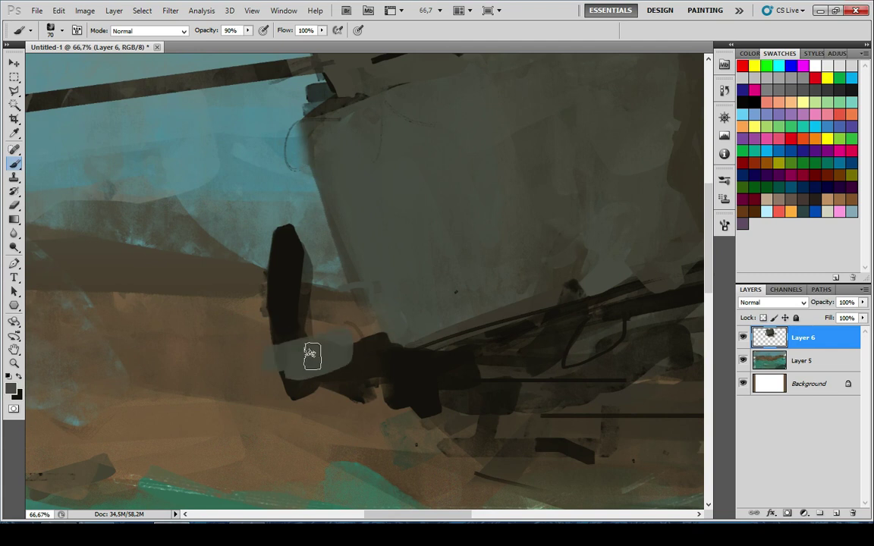
pyautogui.hotkey('ctrl', 'z')
pyautogui.moveTo(291, 314)
pyautogui.mouseDown()
pyautogui.moveTo(292, 365)
pyautogui.moveTo(344, 355)
pyautogui.mouseUp()
pyautogui.keyDown('alt'); pyautogui.click(303, 354); pyautogui.keyUp('alt')
pyautogui.moveTo(267, 362)
pyautogui.mouseDown()
pyautogui.moveTo(285, 354)
pyautogui.moveTo(271, 272)
pyautogui.moveTo(295, 318)
pyautogui.moveTo(294, 232)
pyautogui.moveTo(305, 219)
pyautogui.mouseUp()
pyautogui.hotkey('ctrl', 'z')
# Fill the left upright arm and the beam running from its base under the structure with sampled grey
pyautogui.keyDown('alt'); pyautogui.click(293, 338); pyautogui.keyUp('alt')
pyautogui.moveTo(368, 352); pyautogui.dragTo(400, 361)
pyautogui.moveTo(666, 378); pyautogui.dragTo(326, 345)
pyautogui.moveTo(270, 300); pyautogui.dragTo(439, 279)
pyautogui.moveTo(224, 311); pyautogui.dragTo(384, 330)
pyautogui.moveTo(395, 271); pyautogui.dragTo(290, 333)
pyautogui.moveTo(301, 343); pyautogui.dragTo(336, 361)
# Cover the right arm and its connecting beam with sampled dark grey, leaving near-black edges
pyautogui.moveTo(453, 302)
pyautogui.mouseDown()
pyautogui.moveTo(361, 364)
pyautogui.moveTo(517, 360)
pyautogui.mouseUp()
pyautogui.keyDown('alt'); pyautogui.click(410, 364); pyautogui.keyUp('alt')
pyautogui.moveTo(455, 362); pyautogui.dragTo(522, 322)
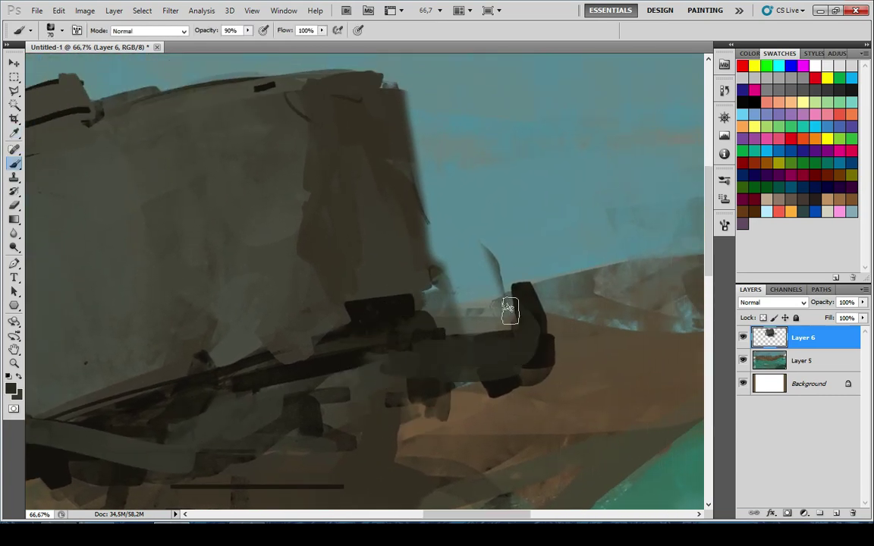
# Strengthen the dark band under the structure's lower edge with near-black and rework the face above it with sampled grey
pyautogui.keyDown('alt'); pyautogui.click(434, 358); pyautogui.keyUp('alt')
pyautogui.moveTo(374, 341); pyautogui.dragTo(417, 316)
pyautogui.keyDown('alt'); pyautogui.click(381, 254); pyautogui.keyUp('alt')
pyautogui.moveTo(319, 307)
pyautogui.mouseDown()
pyautogui.moveTo(432, 292)
pyautogui.moveTo(281, 307)
pyautogui.mouseUp()
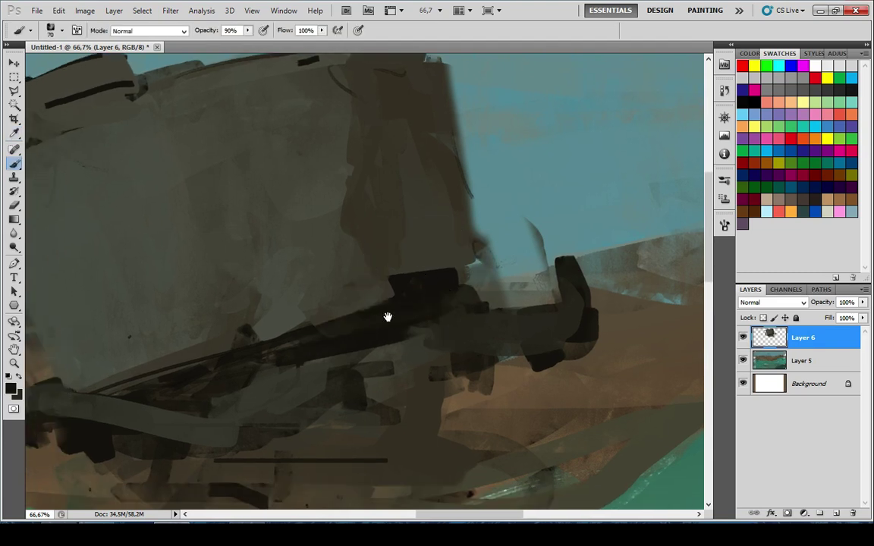
pyautogui.moveTo(386, 316); pyautogui.dragTo(486, 318)
pyautogui.keyDown('alt'); pyautogui.click(383, 304); pyautogui.keyUp('alt')
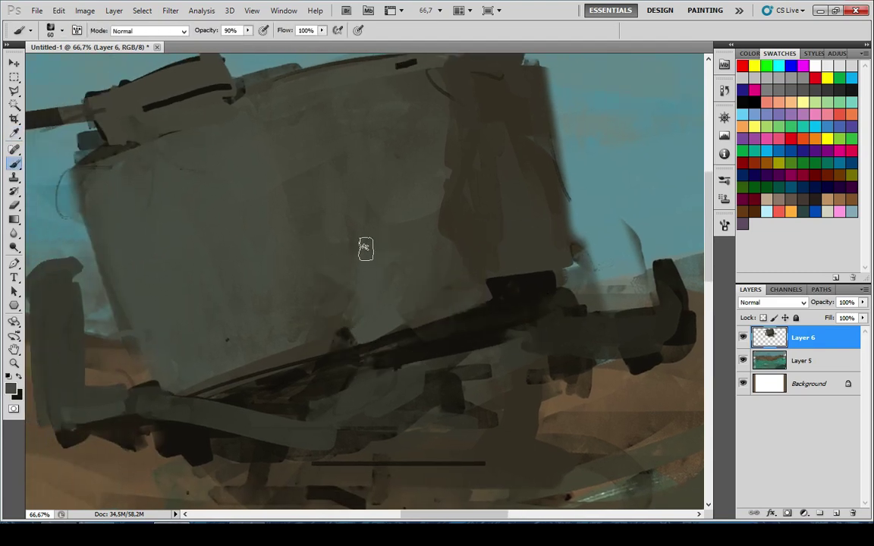
# Examine the whole painting from a distance to judge the grey arms and the dark underside
pyautogui.hotkey('ctrl', '-')
pyautogui.hotkey('ctrl', '-')
pyautogui.hotkey('ctrl', '-')
pyautogui.hotkey('ctrl', '-')
pyautogui.hotkey('ctrl', '-')
pyautogui.hotkey('ctrl', '-')
pyautogui.hotkey('ctrl', '-')
pyautogui.hotkey('ctrl', '-')
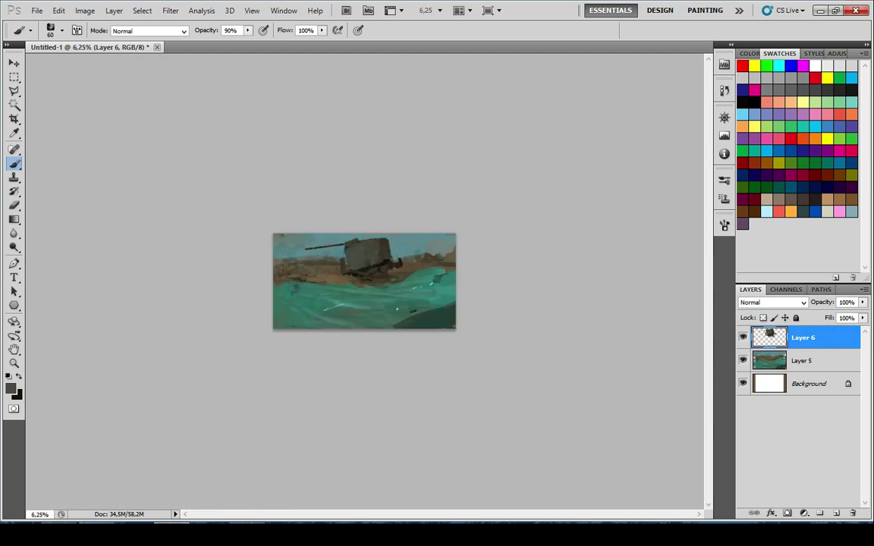
pyautogui.hotkey('ctrl', '+')
pyautogui.scroll(-2, 375, 272)
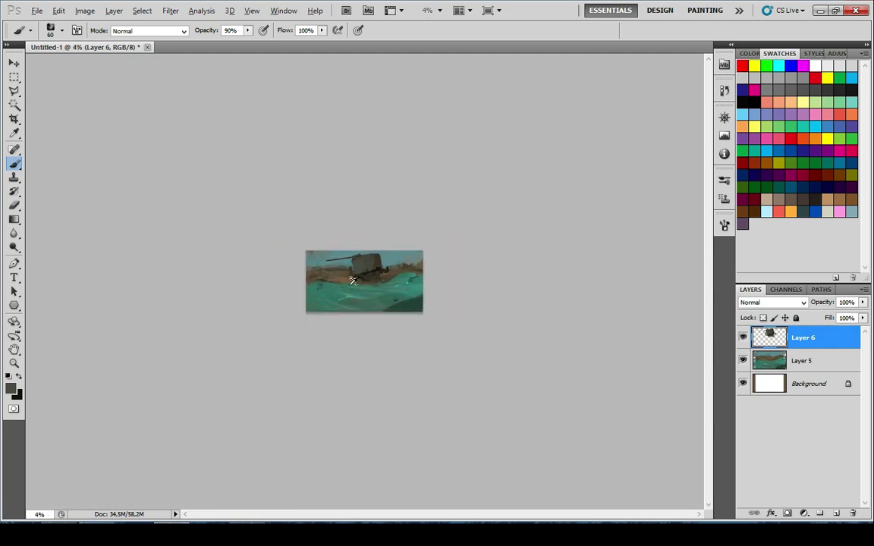
pyautogui.scroll(1, 374, 272)
pyautogui.scroll(-1, 375, 271)
pyautogui.scroll(6, 377, 267)
pyautogui.scroll(1, 377, 267)
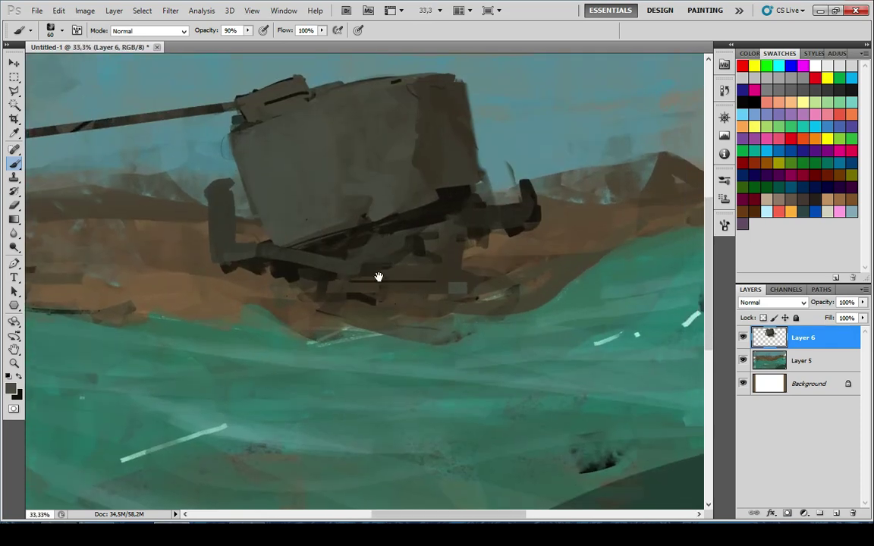
# Paint a near-black horizontal bar beneath the structure and draw a thin 8 px seam down its right side
pyautogui.keyDown('alt'); pyautogui.click(413, 205); pyautogui.keyUp('alt')
pyautogui.moveTo(204, 170); pyautogui.dragTo(288, 262)
pyautogui.moveTo(290, 308); pyautogui.dragTo(227, 182)
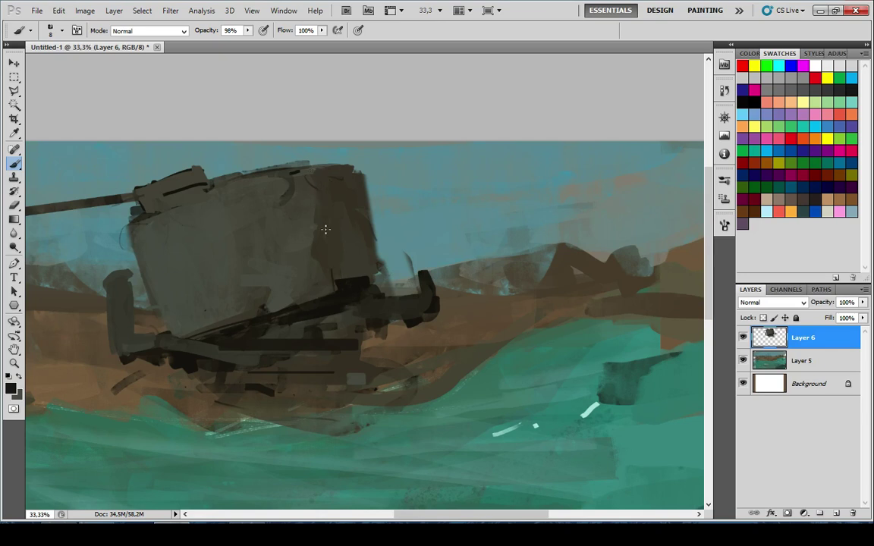
pyautogui.scroll(-8, 357, 277)
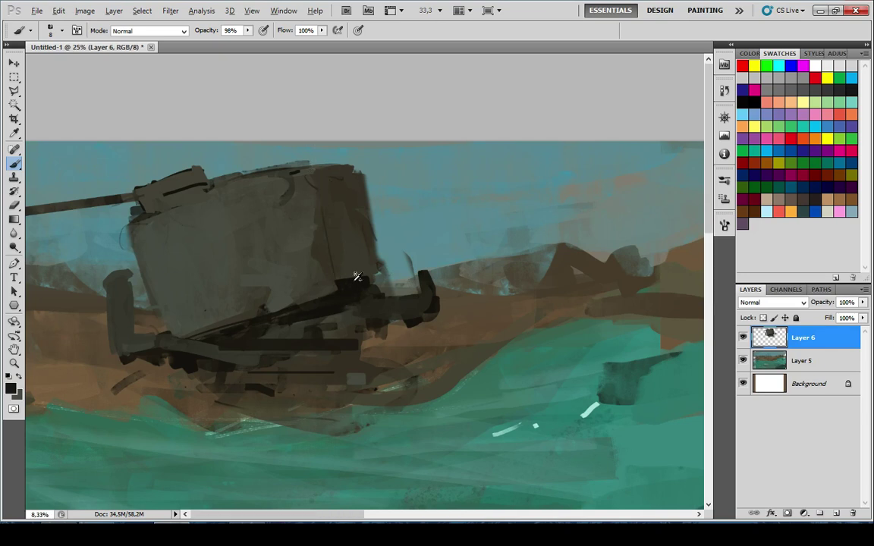
pyautogui.scroll(3, 359, 390)
pyautogui.scroll(-2, 355, 267)
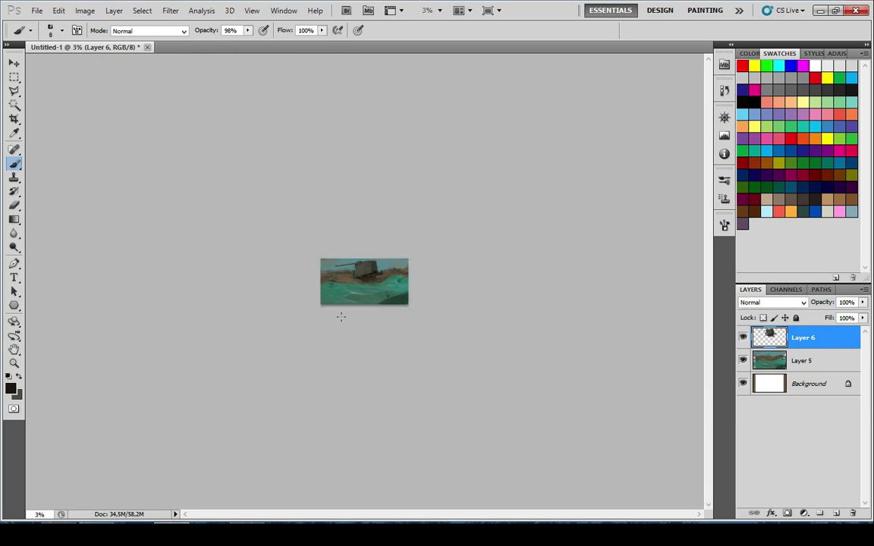
pyautogui.scroll(10, 339, 316)
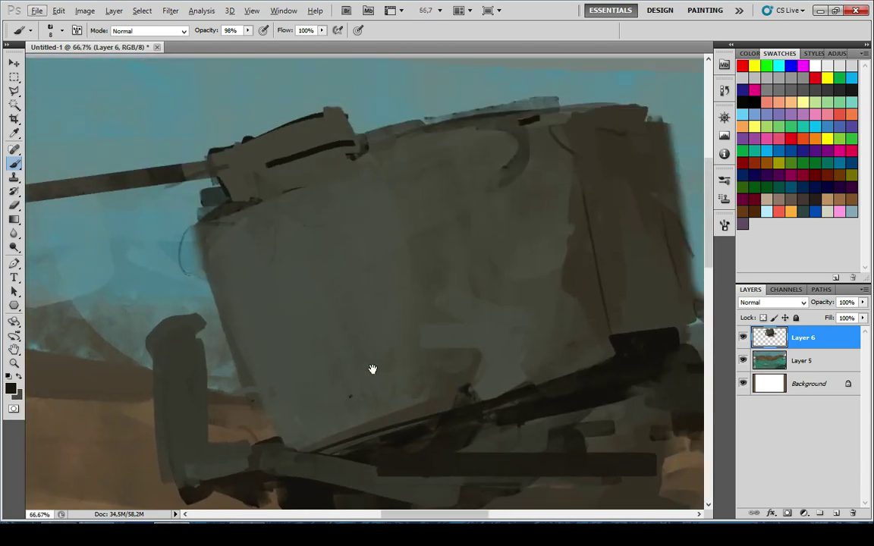
pyautogui.moveTo(373, 368); pyautogui.dragTo(467, 380)
pyautogui.moveTo(345, 304); pyautogui.dragTo(404, 262)
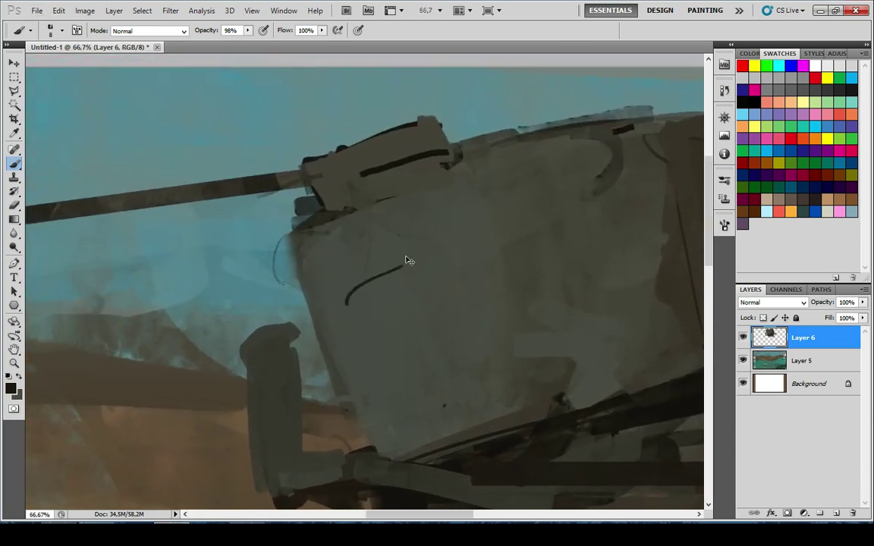
pyautogui.moveTo(450, 189); pyautogui.dragTo(293, 223)
pyautogui.hotkey('ctrl', 'z')
# Draw a thin near-black horizontal line across the seam on the structure's brown right side
pyautogui.moveTo(396, 317); pyautogui.dragTo(317, 250)
pyautogui.moveTo(413, 251); pyautogui.dragTo(349, 293)
pyautogui.moveTo(377, 257); pyautogui.dragTo(416, 257)
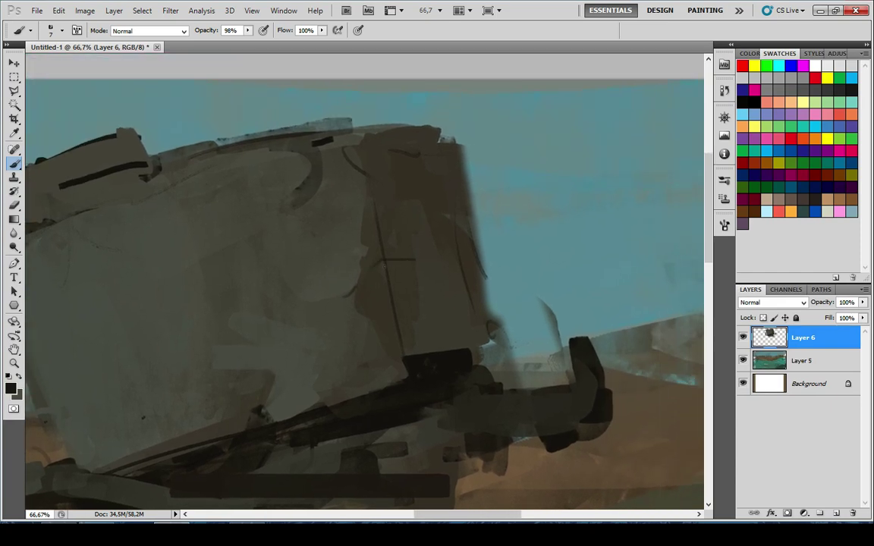
pyautogui.moveTo(99, 312); pyautogui.dragTo(331, 257)
pyautogui.moveTo(432, 237); pyautogui.dragTo(280, 265)
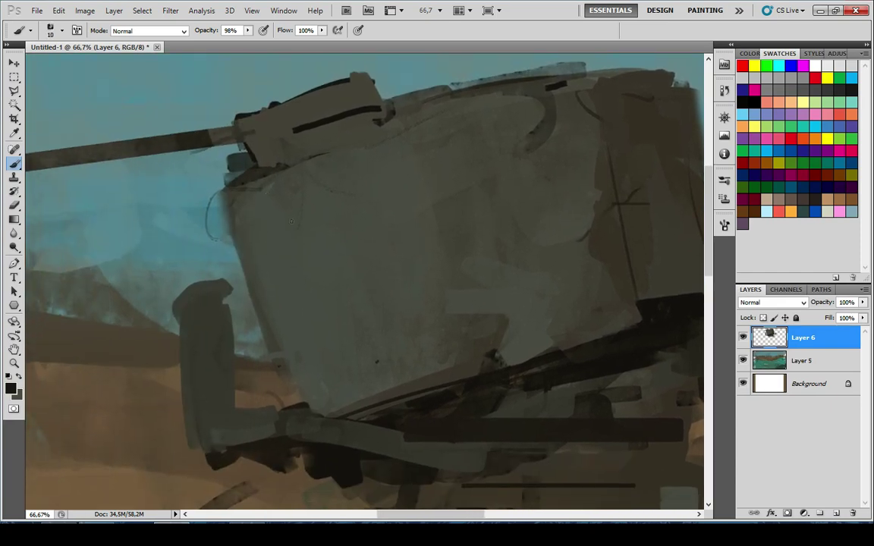
# Add short near-black slanted dashes across the upper part of the structure's front face with a 15 px brush
pyautogui.scroll(-8, 290, 215)
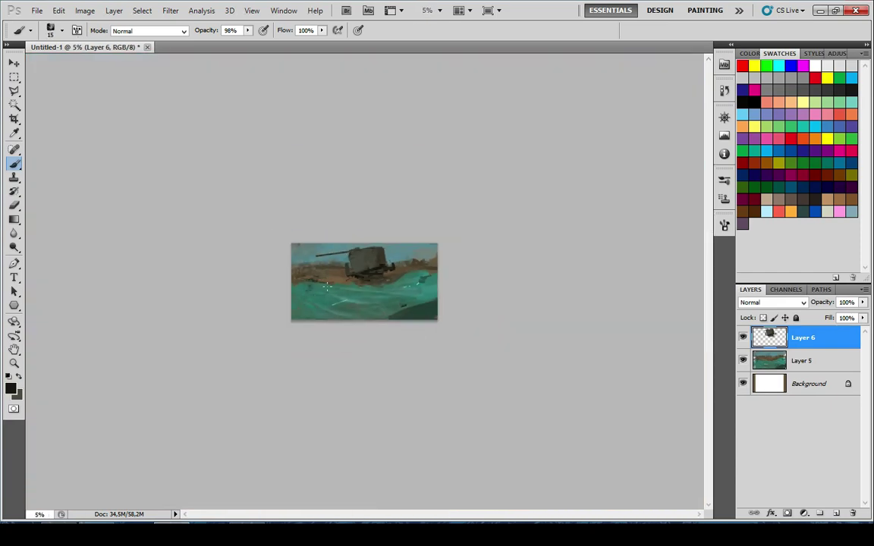
pyautogui.scroll(7, 362, 203)
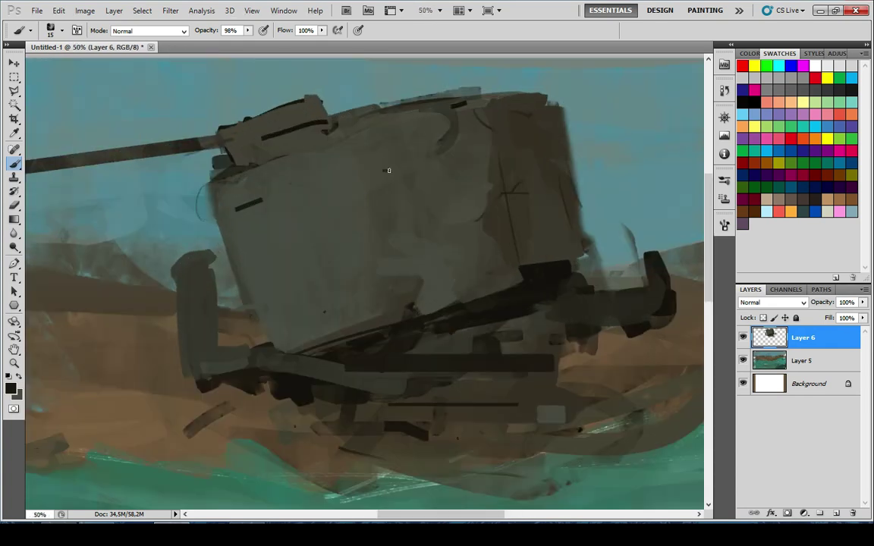
pyautogui.scroll(-6, 425, 153)
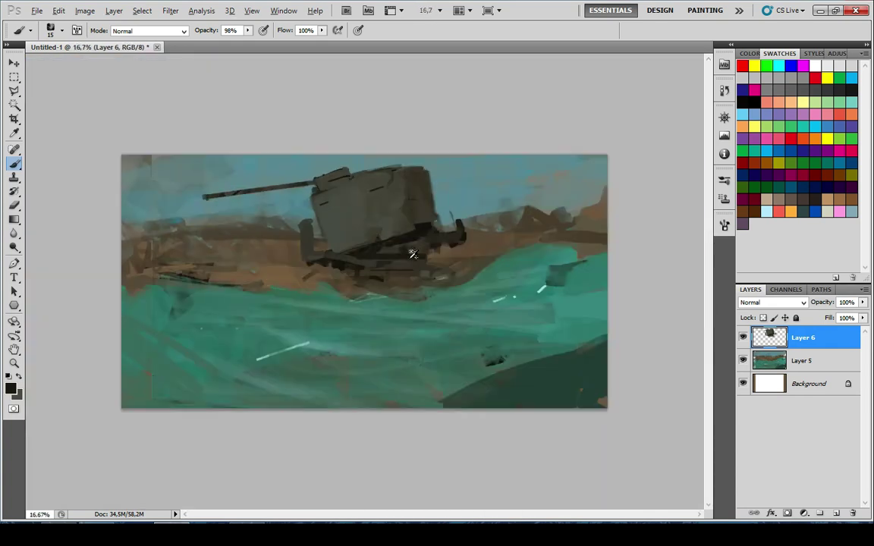
# Draw a straight near-black line along the base of the left arm with a 10 px brush
pyautogui.scroll(6, 348, 210)
pyautogui.scroll(-3, 334, 224)
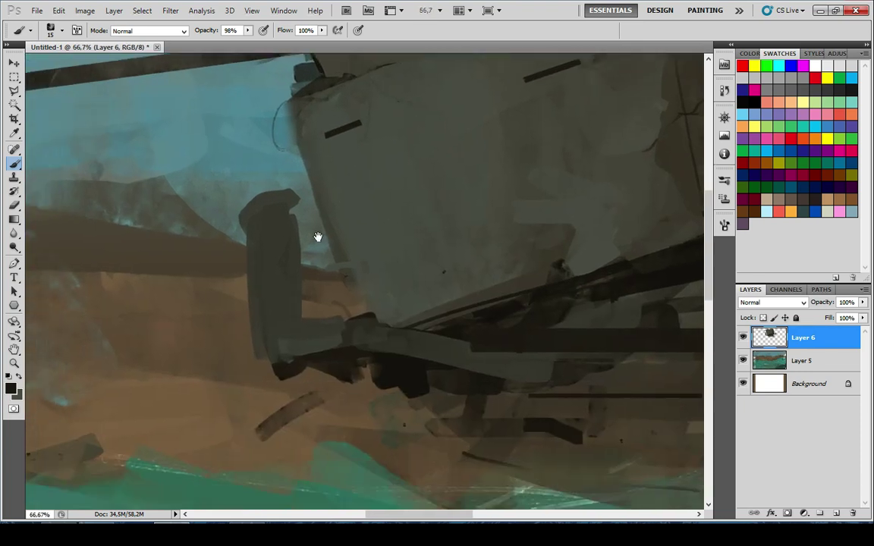
pyautogui.scroll(1, 395, 263)
pyautogui.moveTo(299, 258); pyautogui.dragTo(404, 256)
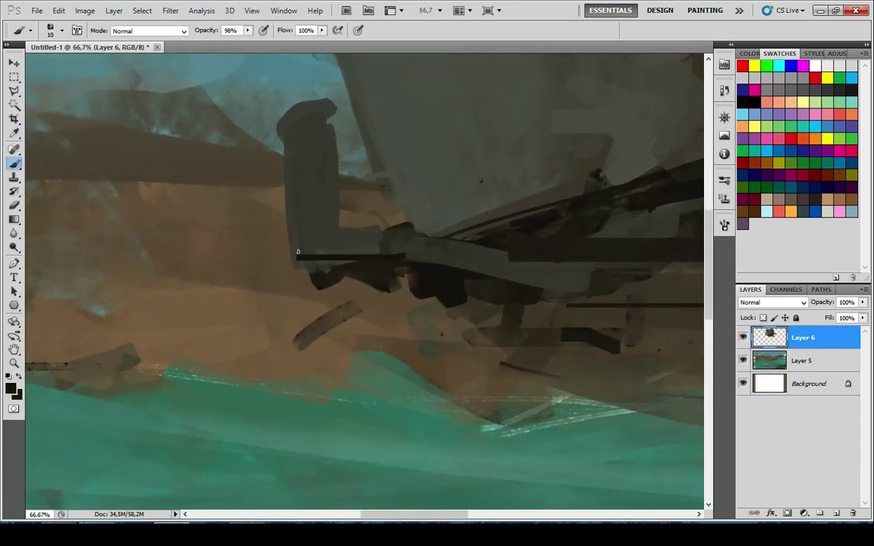
# Sketch near-black outlines around the left arm's base and short dashes across its lower side with a 15 px brush
pyautogui.moveTo(307, 257)
pyautogui.mouseDown()
pyautogui.moveTo(346, 300)
pyautogui.moveTo(349, 273)
pyautogui.mouseUp()
pyautogui.moveTo(340, 282); pyautogui.dragTo(365, 350)
pyautogui.moveTo(366, 348); pyautogui.dragTo(385, 329)
pyautogui.moveTo(332, 316); pyautogui.dragTo(369, 308)
pyautogui.moveTo(358, 280)
pyautogui.mouseDown()
pyautogui.moveTo(378, 369)
pyautogui.moveTo(358, 380)
pyautogui.mouseUp()
pyautogui.moveTo(367, 360); pyautogui.dragTo(365, 312)
# Sample dark tones from the left arm and add darker strokes along its side and base
pyautogui.keyDown('alt'); pyautogui.click(365, 394); pyautogui.keyUp('alt')
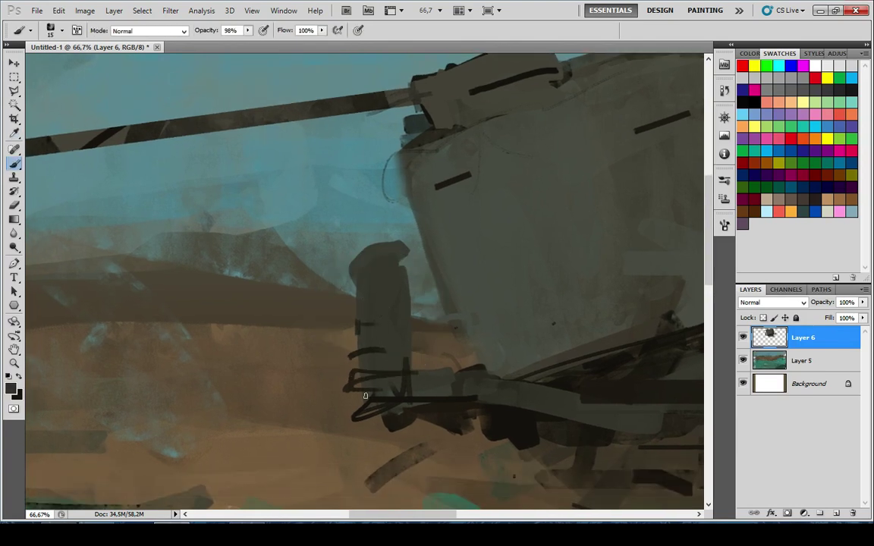
pyautogui.moveTo(692, 397); pyautogui.dragTo(304, 423)
pyautogui.moveTo(466, 361); pyautogui.dragTo(270, 382)
pyautogui.moveTo(317, 419); pyautogui.dragTo(414, 364)
pyautogui.moveTo(383, 324); pyautogui.dragTo(395, 372)
pyautogui.moveTo(382, 283); pyautogui.dragTo(424, 427)
pyautogui.keyDown('alt'); pyautogui.click(382, 353); pyautogui.keyUp('alt')
pyautogui.moveTo(368, 372); pyautogui.dragTo(400, 308)
pyautogui.scroll(-7, 429, 346)
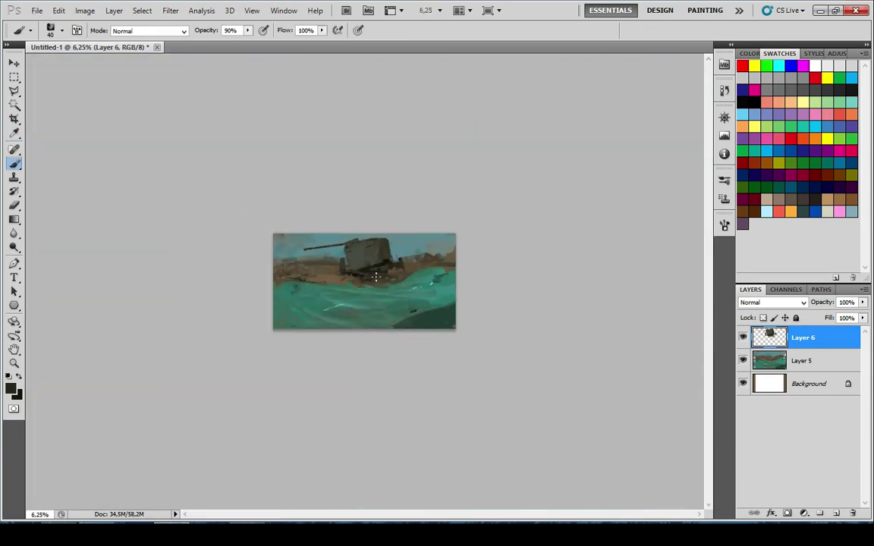
pyautogui.scroll(-4, 372, 296)
pyautogui.scroll(7, 369, 301)
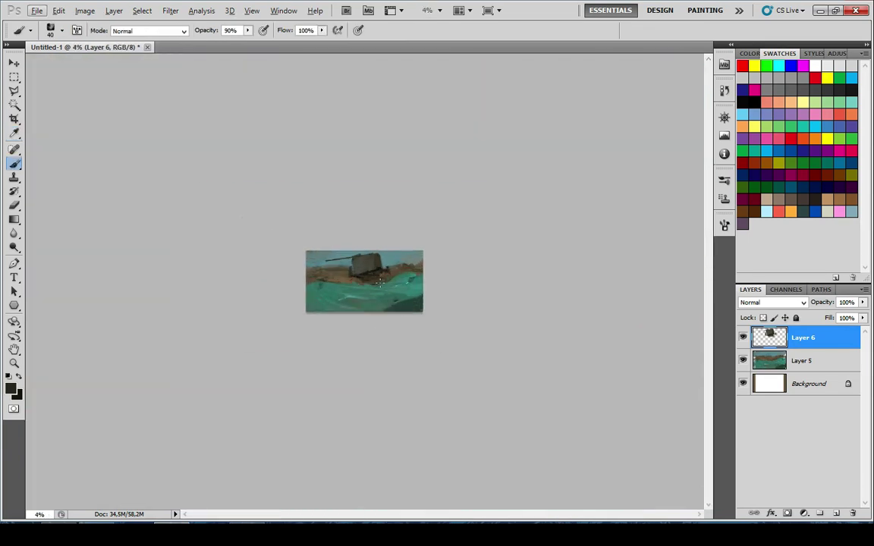
pyautogui.scroll(2, 422, 263)
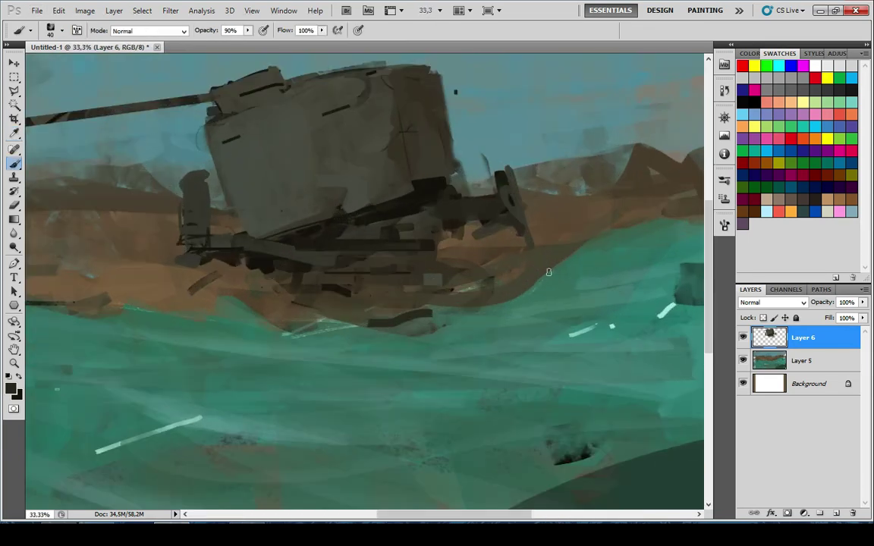
# Create a new layer above the structure, choose the 485 px textured brush and undo the test dab
pyautogui.click(835, 515)
pyautogui.rightClick(413, 217)
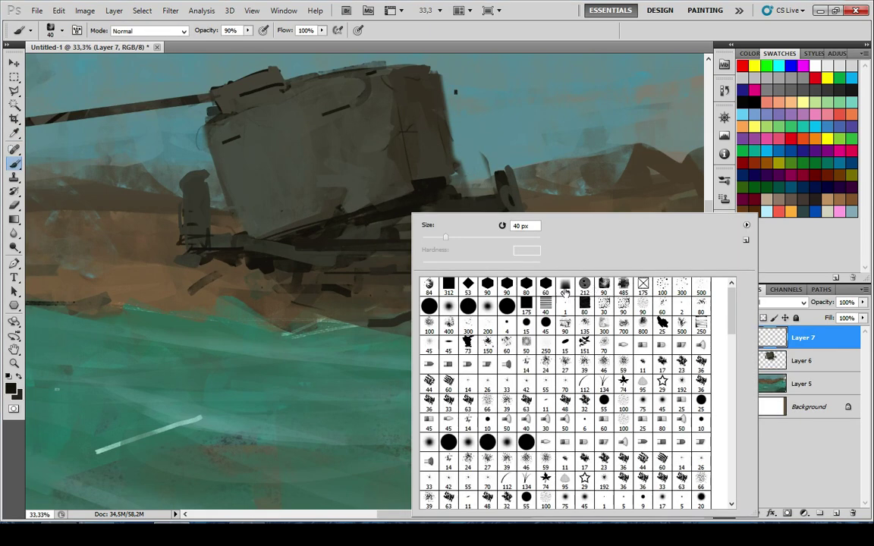
pyautogui.click(622, 286)
pyautogui.click(303, 278)
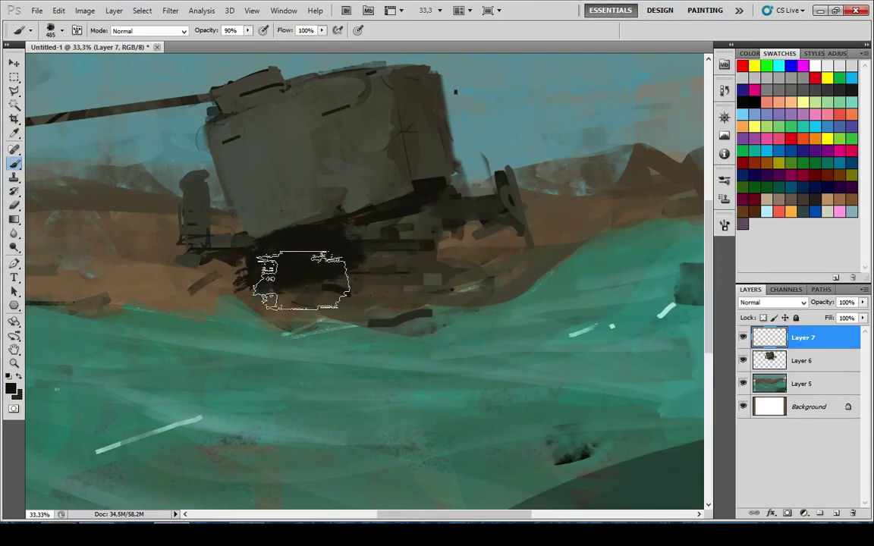
pyautogui.hotkey('ctrl', 'z')
# Set the foreground colour to the near-black brown #18110f
pyautogui.click(11, 389)
pyautogui.click(342, 284)
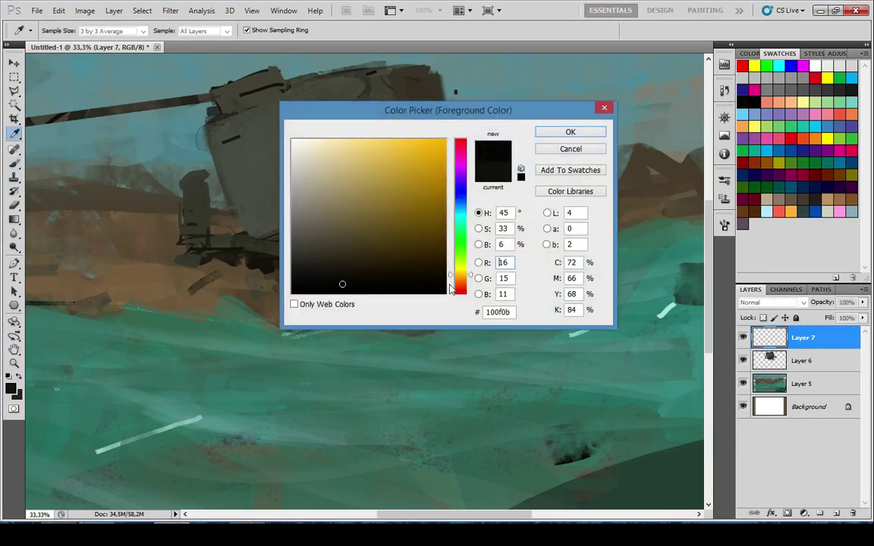
pyautogui.moveTo(469, 276); pyautogui.dragTo(470, 287)
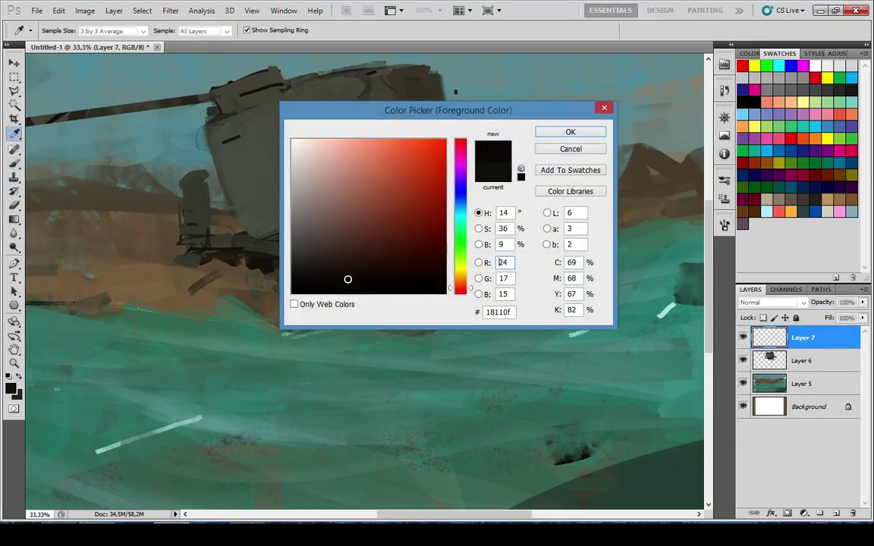
pyautogui.click(570, 136)
# Paint a rough near-black smoke mass beneath the structure with the textured brush enlarged to 600 px
pyautogui.moveTo(250, 247); pyautogui.dragTo(404, 234)
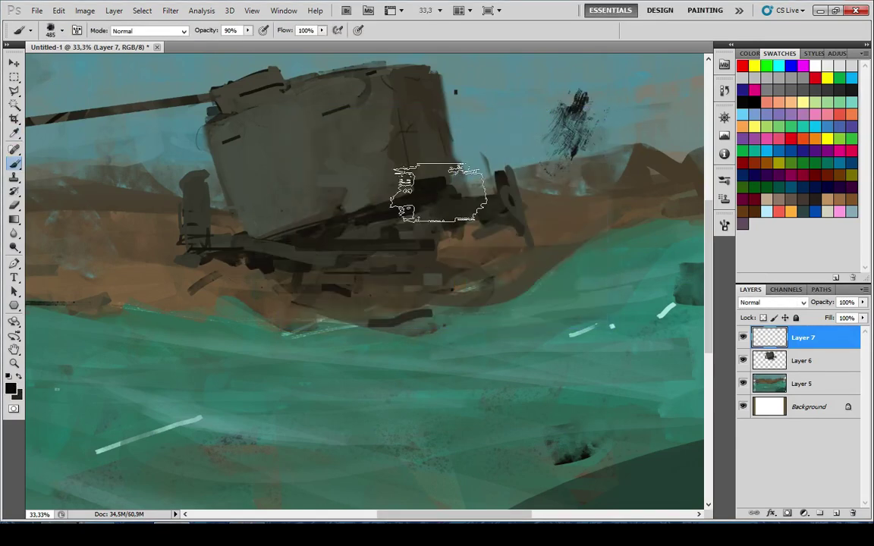
pyautogui.moveTo(298, 270); pyautogui.dragTo(304, 228)
pyautogui.moveTo(327, 195); pyautogui.dragTo(254, 293)
pyautogui.hotkey('ctrl', 'z')
pyautogui.moveTo(262, 342); pyautogui.dragTo(338, 300)
pyautogui.press('[')
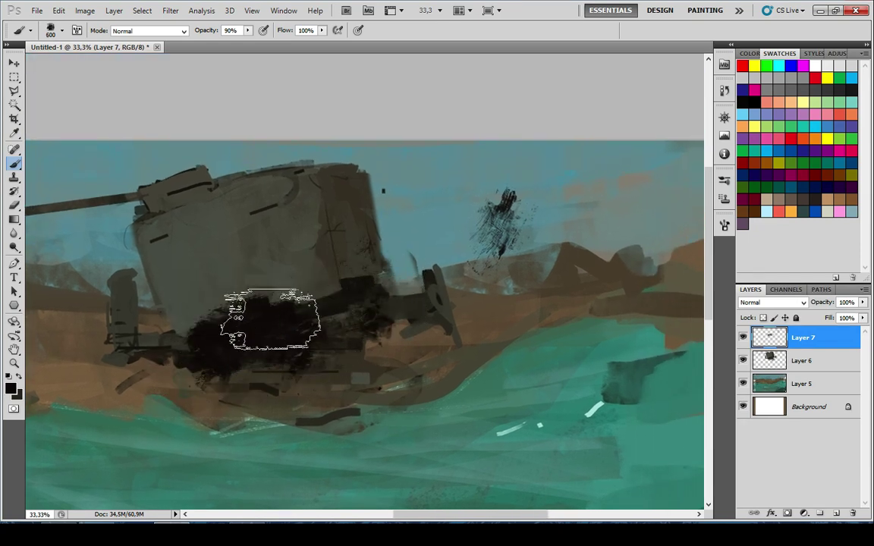
# Paint textured black smoke rising behind the structure's right side with a 400 px brush and erase the stray mark in the sky
pyautogui.press('[')
pyautogui.moveTo(402, 242)
pyautogui.mouseDown()
pyautogui.moveTo(487, 232)
pyautogui.moveTo(444, 292)
pyautogui.mouseUp()
pyautogui.press('e')
pyautogui.moveTo(506, 194); pyautogui.dragTo(515, 241)
pyautogui.press('b')
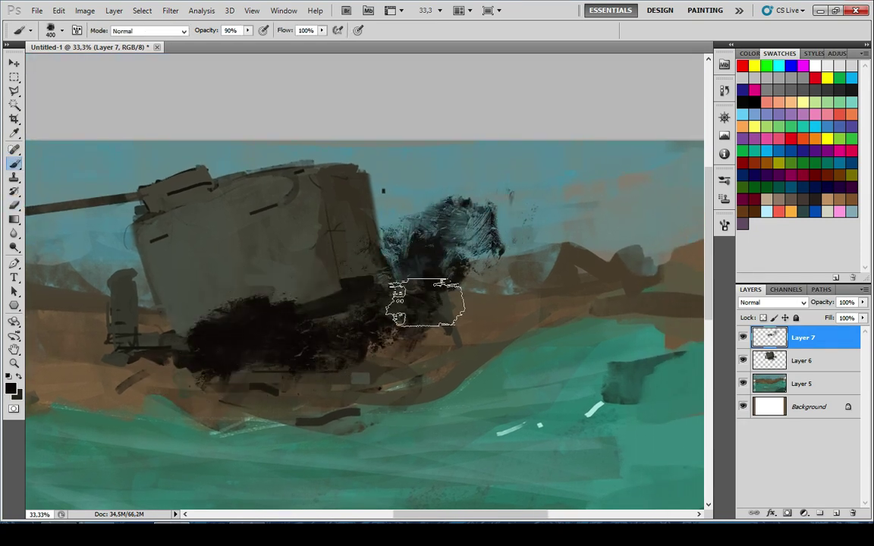
# Extend the black smoke along the structure's underside and further up into the sky on its right
pyautogui.moveTo(573, 191); pyautogui.dragTo(524, 216)
pyautogui.moveTo(343, 330); pyautogui.dragTo(452, 279)
pyautogui.moveTo(275, 314); pyautogui.dragTo(239, 324)
pyautogui.moveTo(361, 314); pyautogui.dragTo(154, 385)
pyautogui.moveTo(492, 241); pyautogui.dragTo(488, 190)
pyautogui.moveTo(470, 205)
pyautogui.mouseDown()
pyautogui.moveTo(355, 315)
pyautogui.moveTo(393, 262)
pyautogui.moveTo(460, 219)
pyautogui.moveTo(405, 241)
pyautogui.mouseUp()
# Switch to a smaller brush, undo the last two strokes and spread the black smoke beneath the left arm and along the ridge
pyautogui.rightClick(449, 245)
pyautogui.press(']')
pyautogui.press(']')
pyautogui.press(']')
pyautogui.hotkey('ctrl', 'alt', 'z')
pyautogui.hotkey('ctrl', 'alt', 'z')
pyautogui.moveTo(250, 330); pyautogui.dragTo(427, 280)
pyautogui.moveTo(300, 332)
pyautogui.mouseDown()
pyautogui.moveTo(382, 310)
pyautogui.moveTo(402, 296)
pyautogui.mouseUp()
pyautogui.moveTo(607, 273); pyautogui.dragTo(236, 319)
pyautogui.moveTo(387, 286)
pyautogui.mouseDown()
pyautogui.moveTo(268, 311)
pyautogui.moveTo(361, 321)
pyautogui.mouseUp()
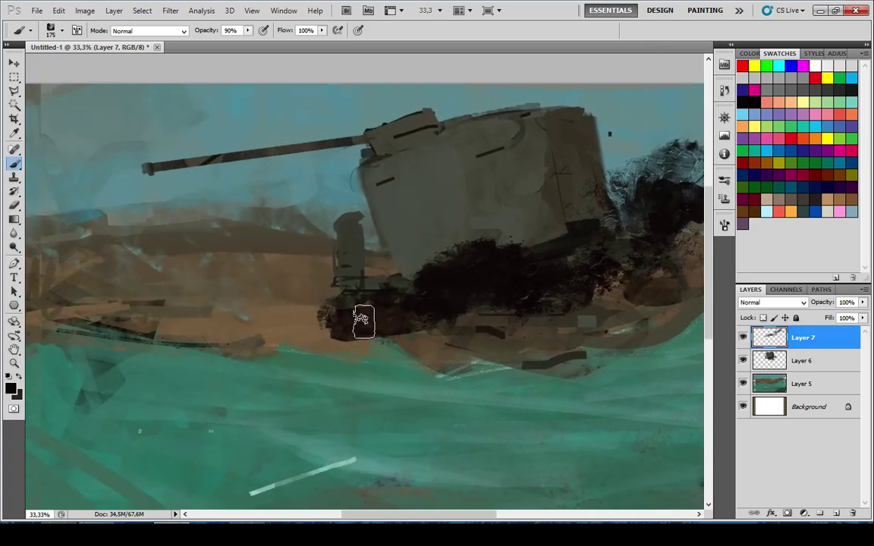
# Erase the black square blotches below the structure and on the water with a 175 px eraser
pyautogui.scroll(-6, 319, 298)
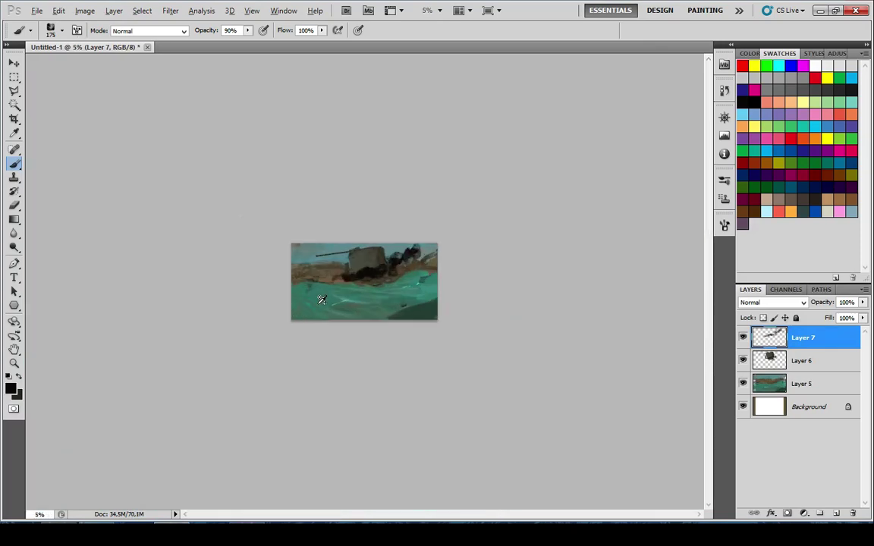
pyautogui.hotkey('ctrl', '+')
pyautogui.hotkey('ctrl', '+')
pyautogui.hotkey('ctrl', '+')
pyautogui.hotkey('ctrl', '+')
pyautogui.hotkey('ctrl', '+')
pyautogui.hotkey('ctrl', '+')
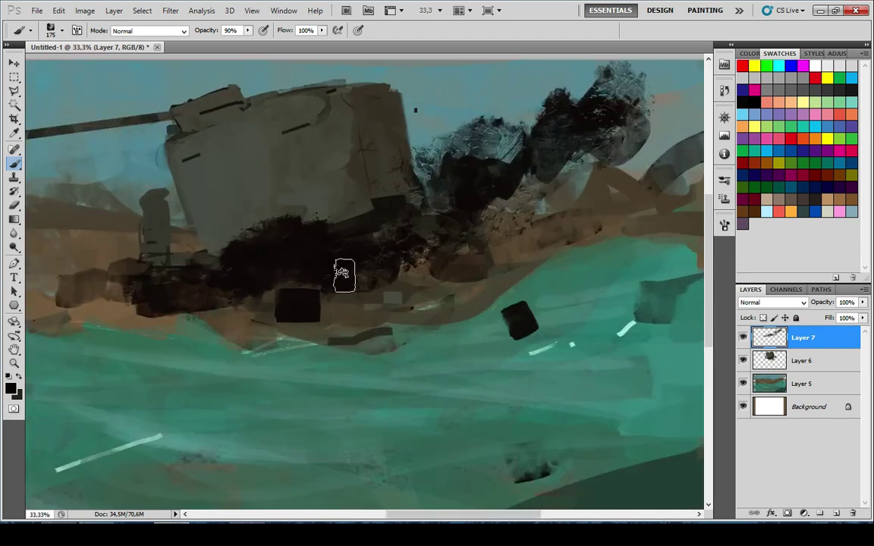
pyautogui.press('e')
pyautogui.press(']')
pyautogui.press(']')
pyautogui.press(']')
pyautogui.press(']')
pyautogui.press(']')
pyautogui.moveTo(262, 303); pyautogui.dragTo(390, 309)
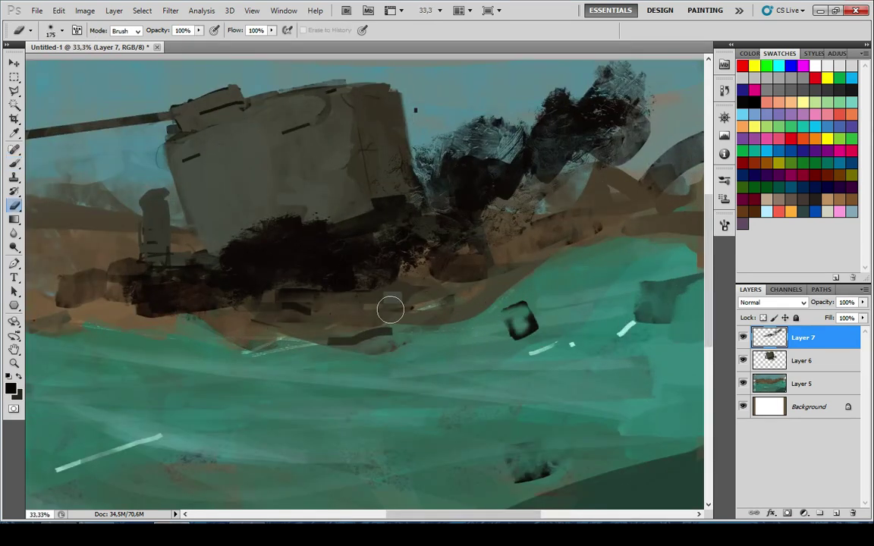
# Paint dark shadow patches around the left arm's base and along the smoke's edges, reducing the brush to 70 px
pyautogui.press('b')
pyautogui.moveTo(360, 276); pyautogui.dragTo(217, 382)
pyautogui.moveTo(516, 225); pyautogui.dragTo(790, 211)
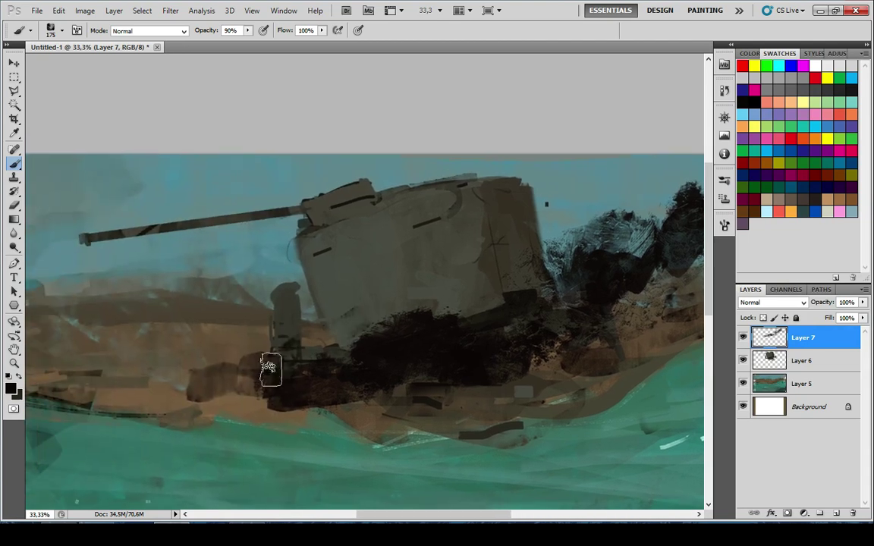
pyautogui.moveTo(35, 165); pyautogui.dragTo(271, 101)
pyautogui.press('[')
pyautogui.moveTo(274, 319)
pyautogui.mouseDown()
pyautogui.moveTo(367, 261)
pyautogui.moveTo(182, 295)
pyautogui.mouseUp()
pyautogui.moveTo(684, 245); pyautogui.dragTo(369, 309)
pyautogui.moveTo(257, 346); pyautogui.dragTo(462, 312)
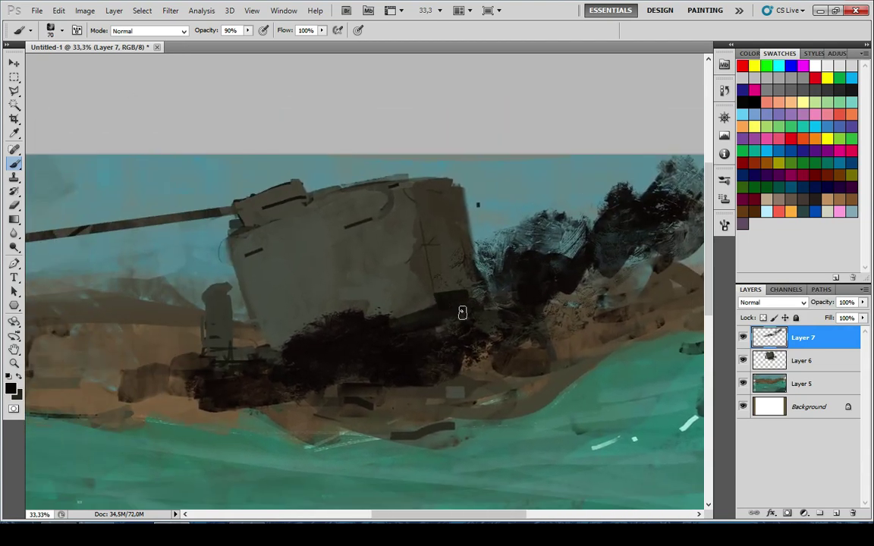
# Paint broad dark smoke bands across the upper-right sky and ridge with a 250 px brush
pyautogui.scroll(-8, 497, 292)
pyautogui.scroll(2, 410, 288)
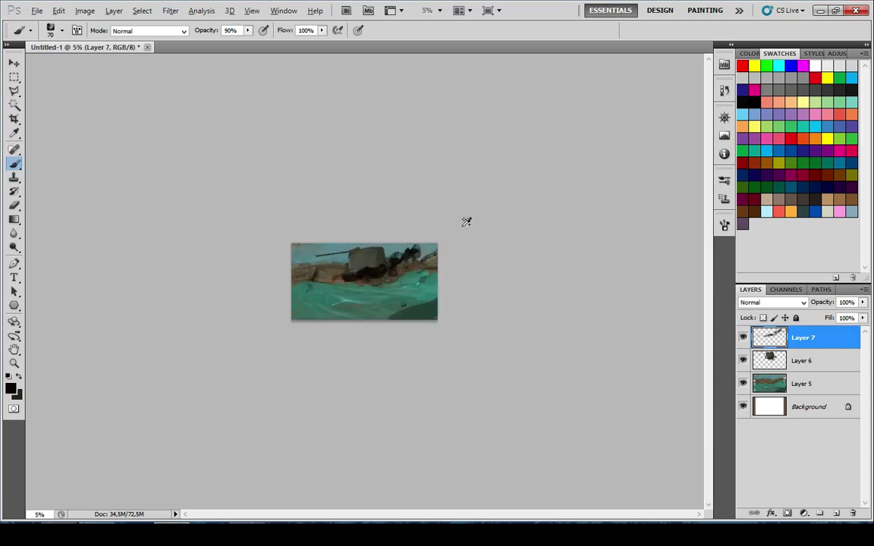
pyautogui.scroll(3, 464, 224)
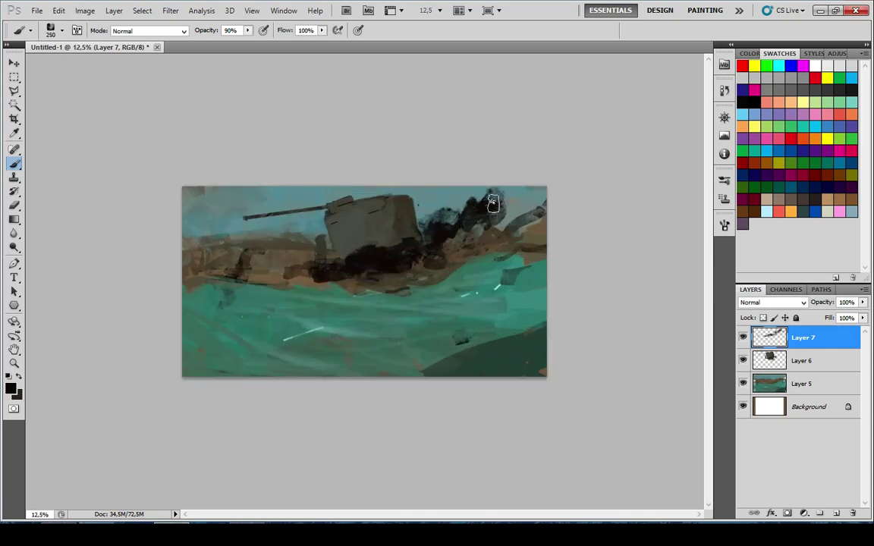
pyautogui.scroll(-5, 210, 357)
pyautogui.scroll(2, 211, 357)
pyautogui.scroll(6, 400, 248)
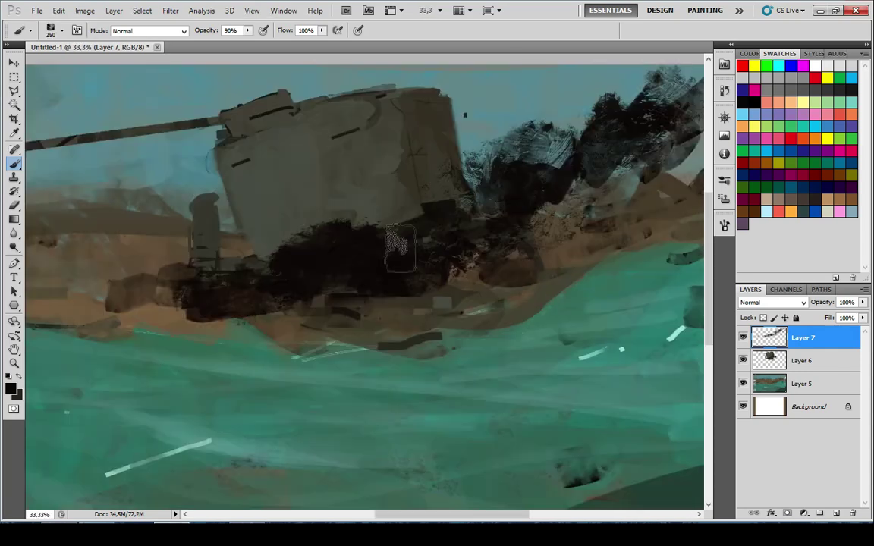
pyautogui.moveTo(400, 248); pyautogui.dragTo(322, 321)
# Lock the transparent pixels of Layer 7 and sample a grey tone beside the smoke for the brush
pyautogui.press('e')
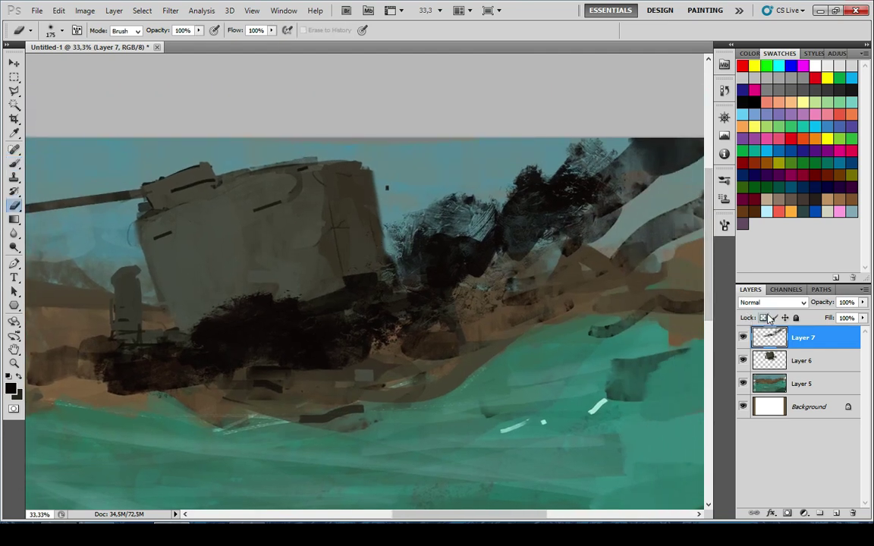
pyautogui.click(764, 318)
pyautogui.press('b')
pyautogui.press('x')
pyautogui.keyDown('alt'); pyautogui.click(548, 258); pyautogui.keyUp('alt')
pyautogui.moveTo(425, 290); pyautogui.dragTo(461, 267)
pyautogui.hotkey('ctrl', 'z')
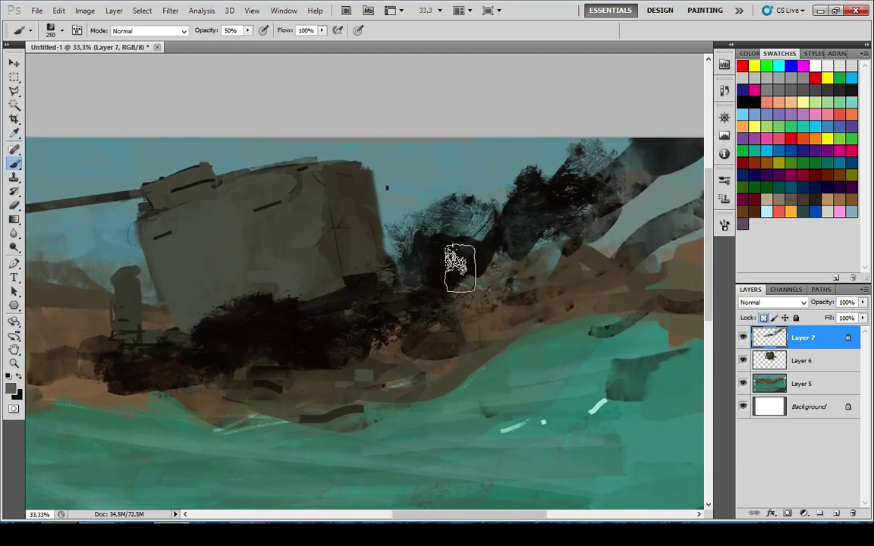
pyautogui.moveTo(396, 312); pyautogui.dragTo(548, 202)
pyautogui.moveTo(420, 300); pyautogui.dragTo(636, 150)
pyautogui.hotkey('ctrl', 'alt', 'z')
pyautogui.hotkey('ctrl', 'alt', 'z')
# Sample a grey-teal tone from the smoke and try glazing the dark mass beneath the structure at 40% opacity
pyautogui.keyDown('alt'); pyautogui.click(444, 242); pyautogui.keyUp('alt')
pyautogui.press('4')
pyautogui.moveTo(434, 260)
pyautogui.mouseDown()
pyautogui.moveTo(604, 181)
pyautogui.moveTo(277, 345)
pyautogui.mouseUp()
pyautogui.moveTo(192, 324)
pyautogui.mouseDown()
pyautogui.moveTo(300, 323)
pyautogui.moveTo(304, 339)
pyautogui.mouseUp()
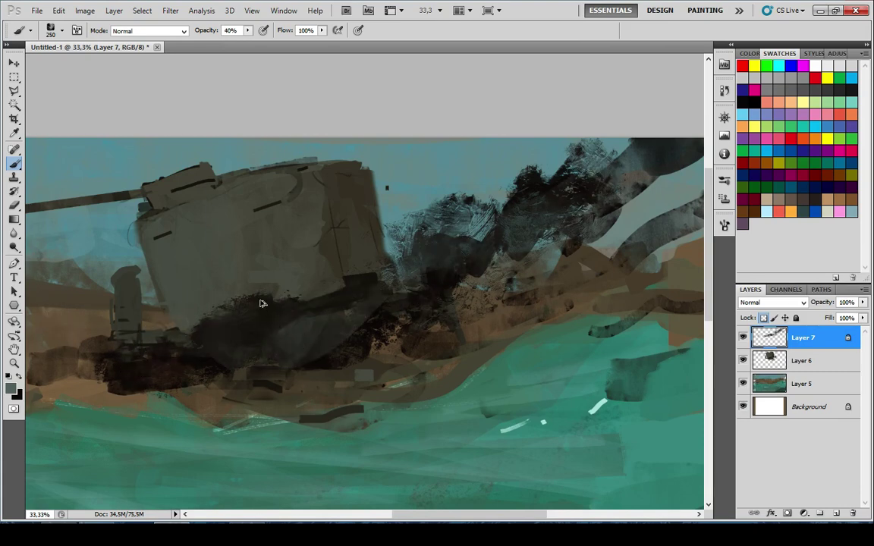
pyautogui.hotkey('ctrl', 'alt', 'z')
pyautogui.hotkey('ctrl', 'alt', 'z')
pyautogui.hotkey('ctrl', 'alt', 'z')
# Glaze the grey-teal softly over the black smoke plume at 20% opacity with a 400 px brush
pyautogui.press('2')
pyautogui.press(']')
pyautogui.press(']')
pyautogui.moveTo(535, 221); pyautogui.dragTo(361, 280)
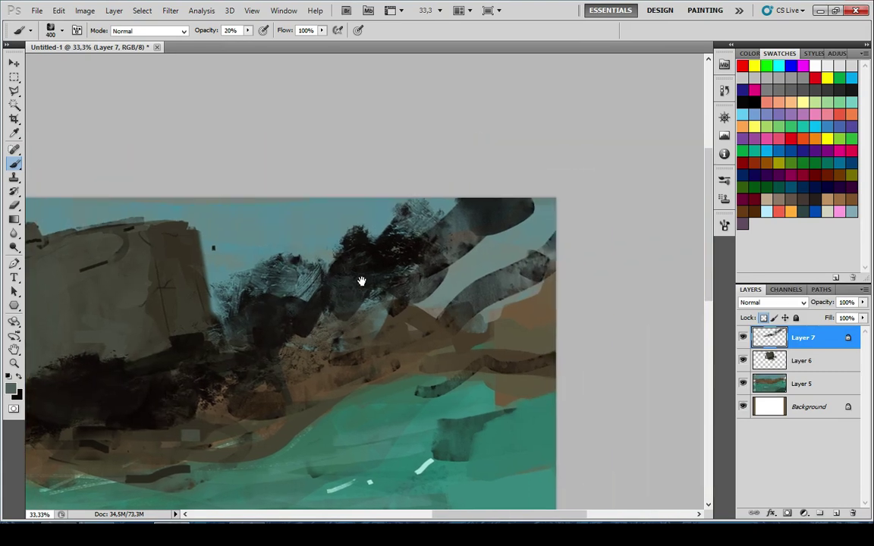
pyautogui.moveTo(487, 199); pyautogui.dragTo(412, 194)
pyautogui.moveTo(501, 243)
pyautogui.mouseDown()
pyautogui.moveTo(173, 319)
pyautogui.moveTo(229, 338)
pyautogui.mouseUp()
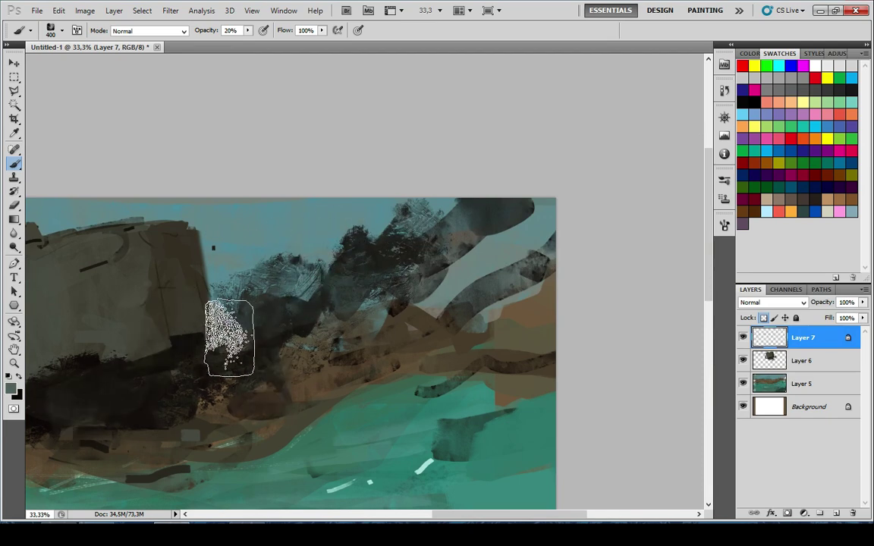
# Examine the whole painting at reduced size to judge the smoke against the structure and landscape
pyautogui.hotkey('ctrl', '-')
pyautogui.hotkey('ctrl', '-')
pyautogui.hotkey('ctrl', '-')
pyautogui.hotkey('ctrl', '-')
pyautogui.hotkey('ctrl', '-')
pyautogui.hotkey('ctrl', '-')
pyautogui.hotkey('ctrl', '+')
pyautogui.hotkey('ctrl', '+')
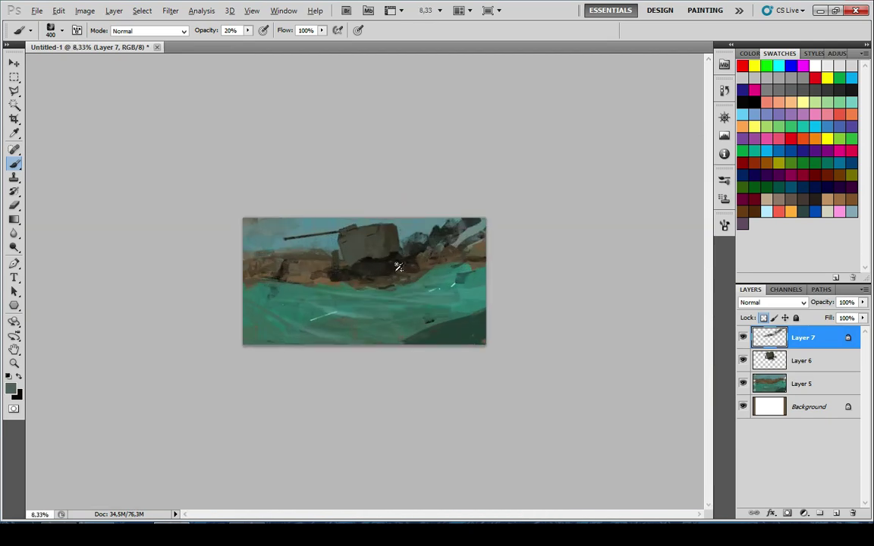
# Paint opaque near-black strokes over the upper edge of the smoke beneath the structure with a 60 px brush at 98% opacity
pyautogui.hotkey('ctrl', '+')
pyautogui.hotkey('ctrl', '+')
pyautogui.hotkey('ctrl', '+')
pyautogui.hotkey('ctrl', '+')
pyautogui.hotkey('ctrl', '+')
pyautogui.hotkey('ctrl', '+')
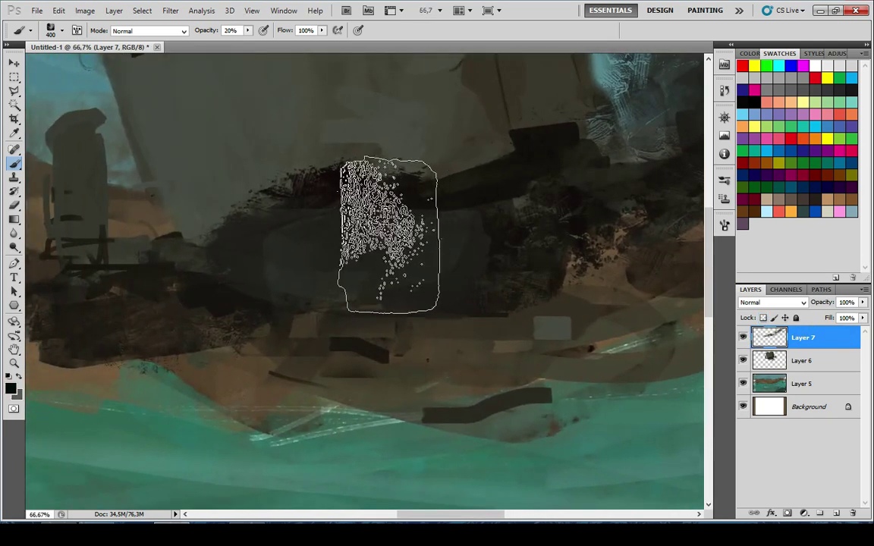
pyautogui.press('[')
pyautogui.press('[')
pyautogui.press('[')
pyautogui.press('[')
pyautogui.press('[')
pyautogui.press('[')
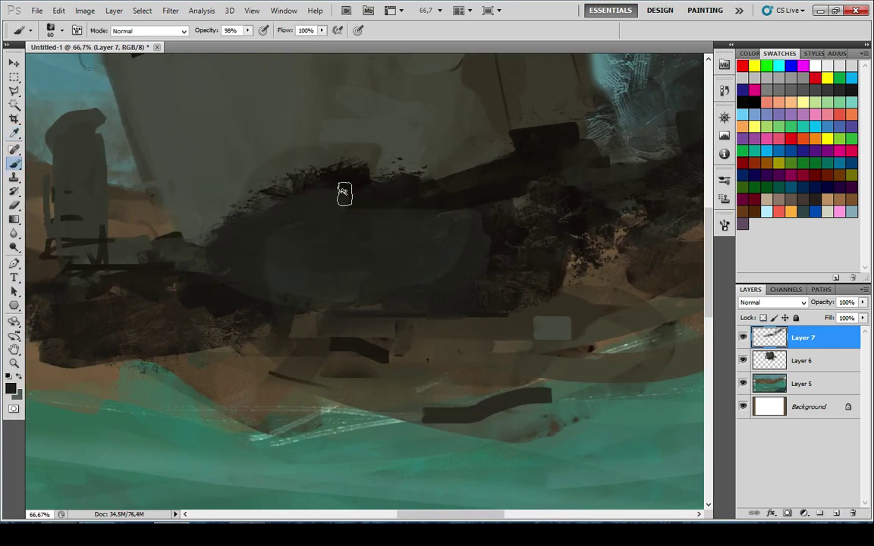
pyautogui.moveTo(313, 188); pyautogui.dragTo(425, 194)
# Sample the dark grey smoke tone and paint rounded puffs over the plume to the right of the structure, using up to 80 px
pyautogui.press('x')
pyautogui.keyDown('alt'); pyautogui.click(279, 271); pyautogui.keyUp('alt')
pyautogui.moveTo(383, 216); pyautogui.dragTo(148, 286)
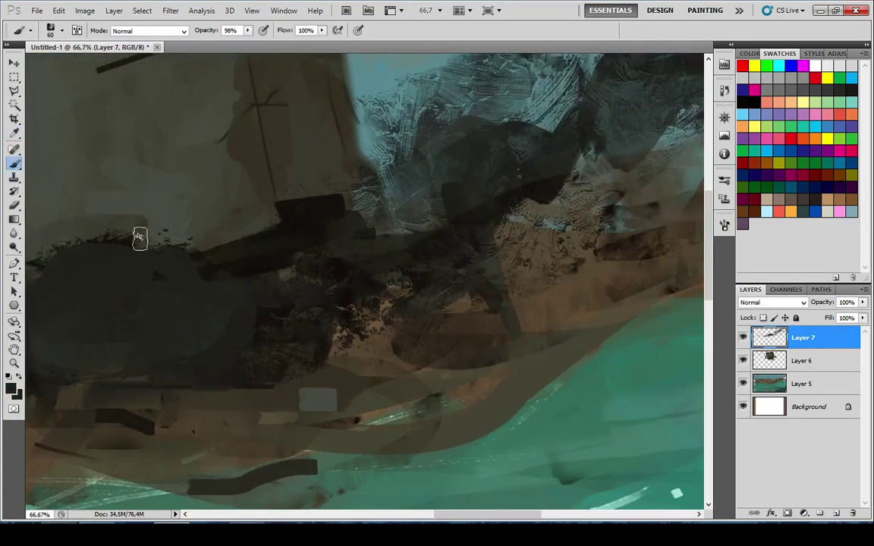
pyautogui.moveTo(302, 309)
pyautogui.mouseDown()
pyautogui.moveTo(236, 348)
pyautogui.moveTo(240, 302)
pyautogui.mouseUp()
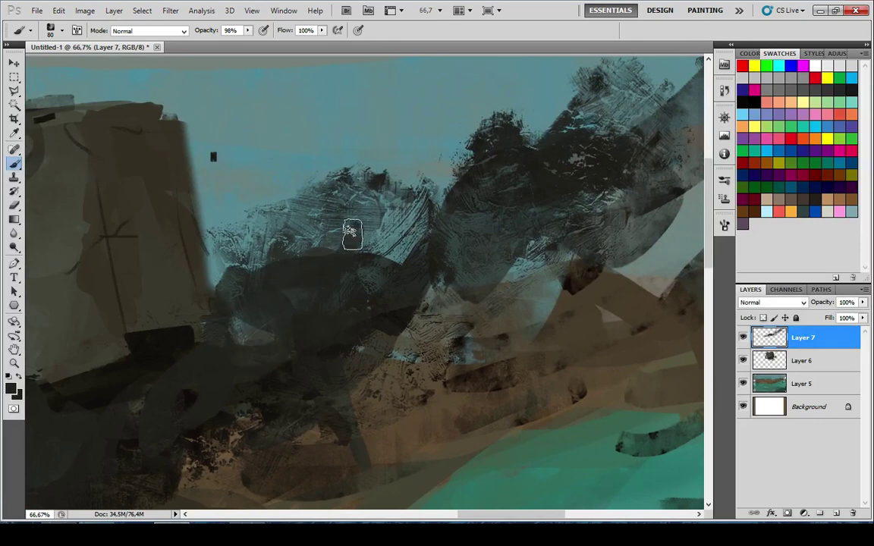
pyautogui.moveTo(302, 319)
pyautogui.mouseDown()
pyautogui.moveTo(318, 235)
pyautogui.moveTo(417, 252)
pyautogui.mouseUp()
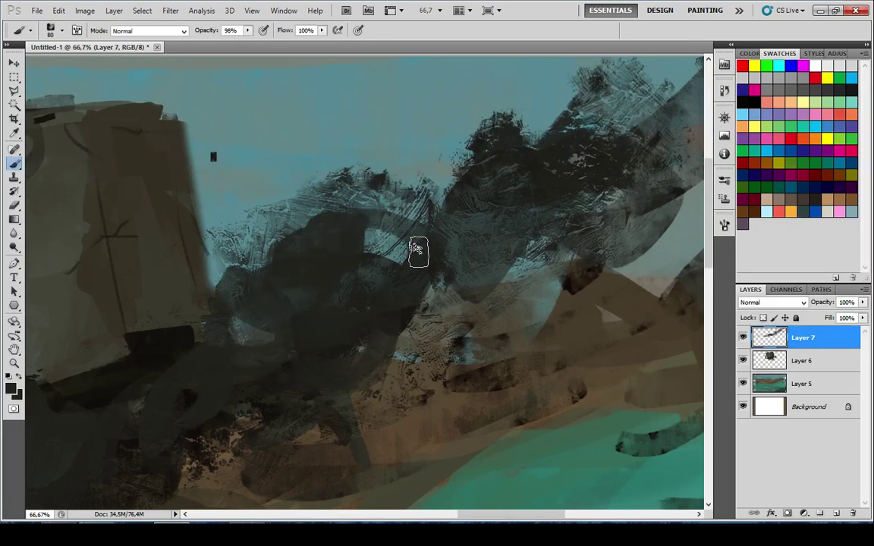
# Erase the textured fringe above the nearest smoke puffs and a patch below them with a 100 px eraser
pyautogui.press('e')
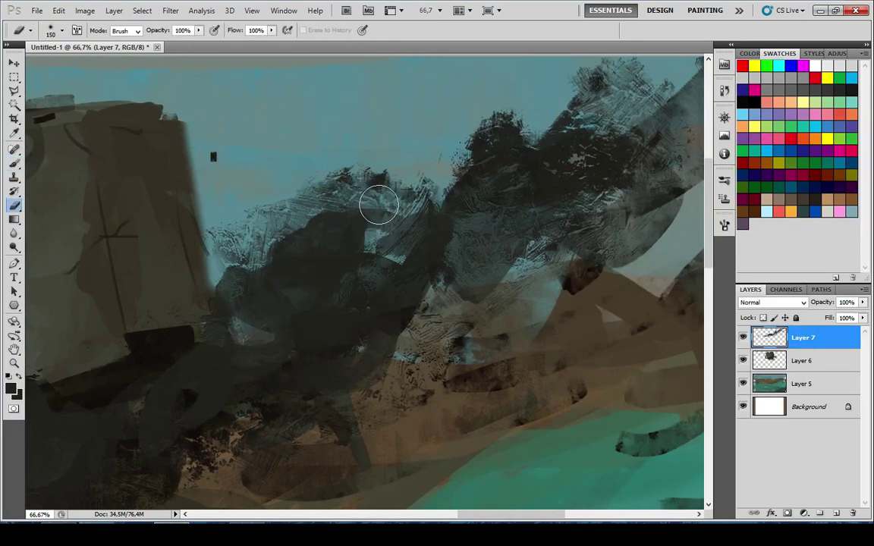
pyautogui.press('[')
pyautogui.moveTo(378, 204)
pyautogui.mouseDown()
pyautogui.moveTo(375, 218)
pyautogui.moveTo(250, 212)
pyautogui.moveTo(275, 203)
pyautogui.mouseUp()
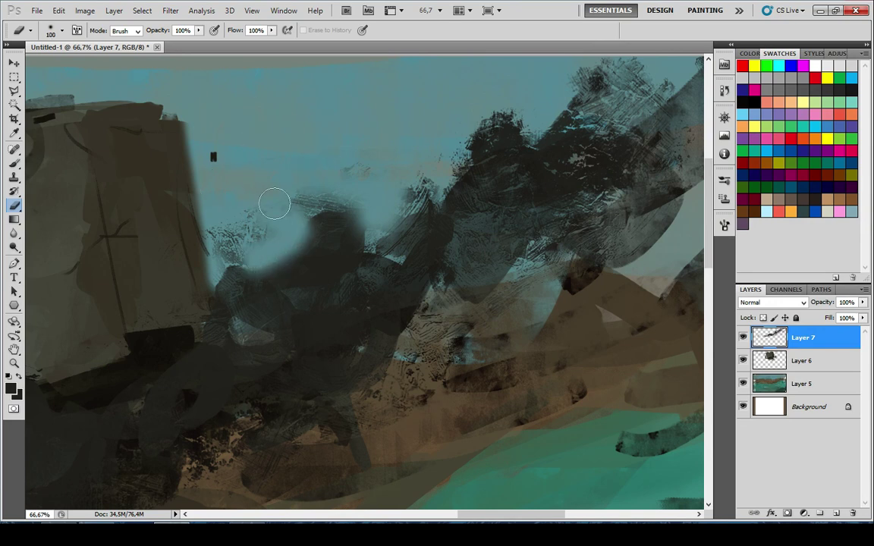
pyautogui.hotkey('ctrl', 'z')
pyautogui.moveTo(266, 235); pyautogui.dragTo(286, 174)
pyautogui.moveTo(306, 241); pyautogui.dragTo(257, 201)
pyautogui.moveTo(283, 337); pyautogui.dragTo(315, 327)
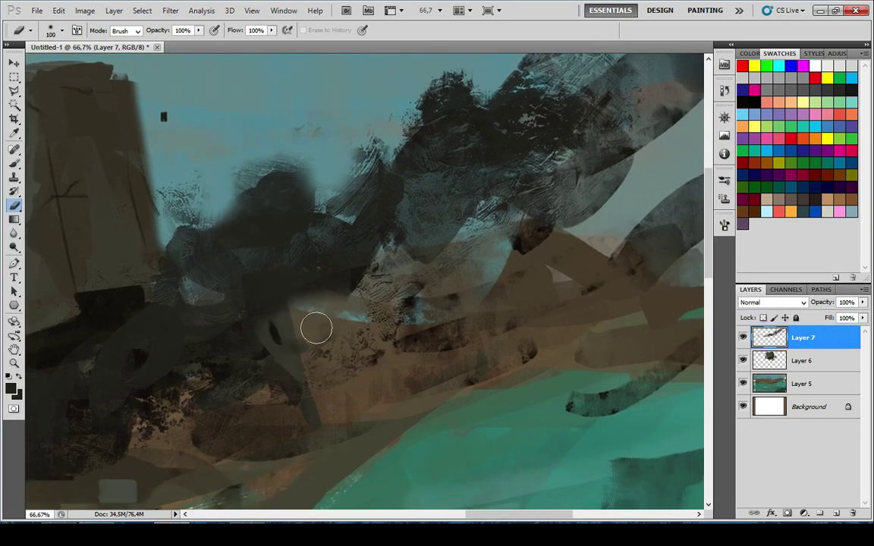
# Paint dark grey smoke strokes through the plume and up to the canvas's top edge with an 80 px brush
pyautogui.press('b')
pyautogui.moveTo(423, 201); pyautogui.dragTo(310, 314)
pyautogui.moveTo(310, 242); pyautogui.dragTo(278, 242)
pyautogui.moveTo(474, 231); pyautogui.dragTo(555, 146)
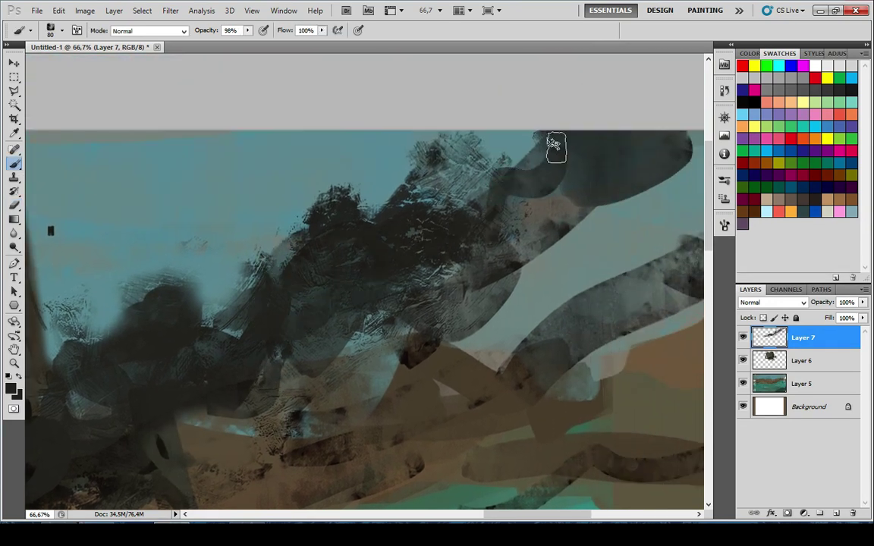
# Paint dark grey puffs along the ridge on the far side of the barrel with a 125 px brush
pyautogui.scroll(-8, 478, 175)
pyautogui.scroll(1, 471, 236)
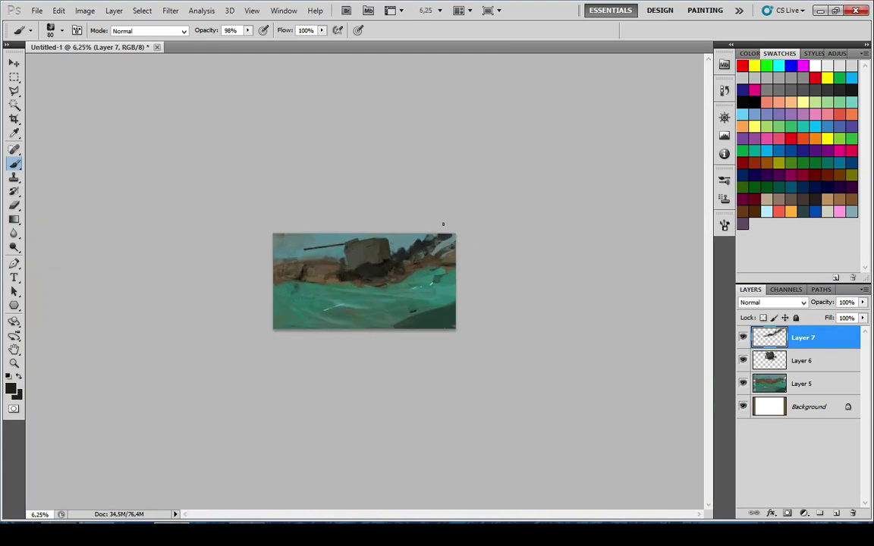
pyautogui.hotkey('ctrl', '+')
pyautogui.hotkey('ctrl', '+')
pyautogui.hotkey('ctrl', '+')
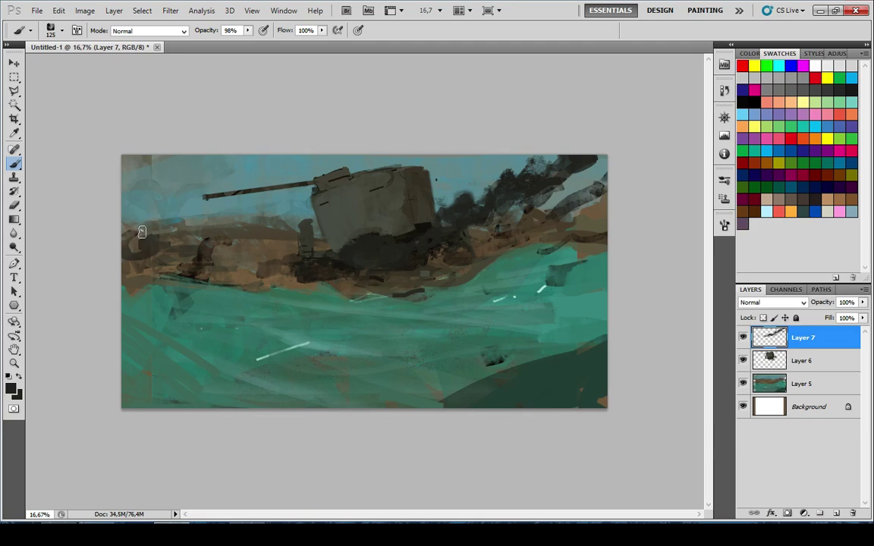
pyautogui.scroll(-6, 277, 228)
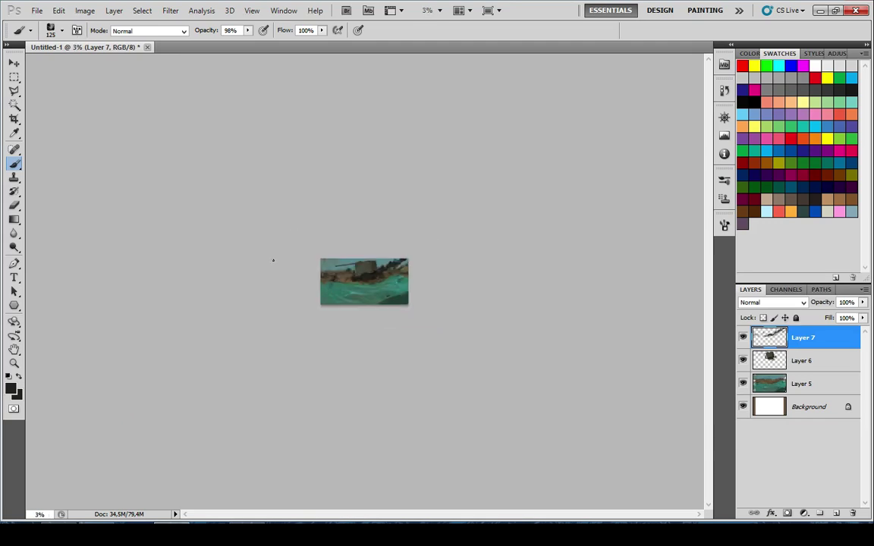
# Examine the turret, the barrel and the whole composition at several magnifications
pyautogui.scroll(9, 273, 259)
pyautogui.scroll(2, 417, 165)
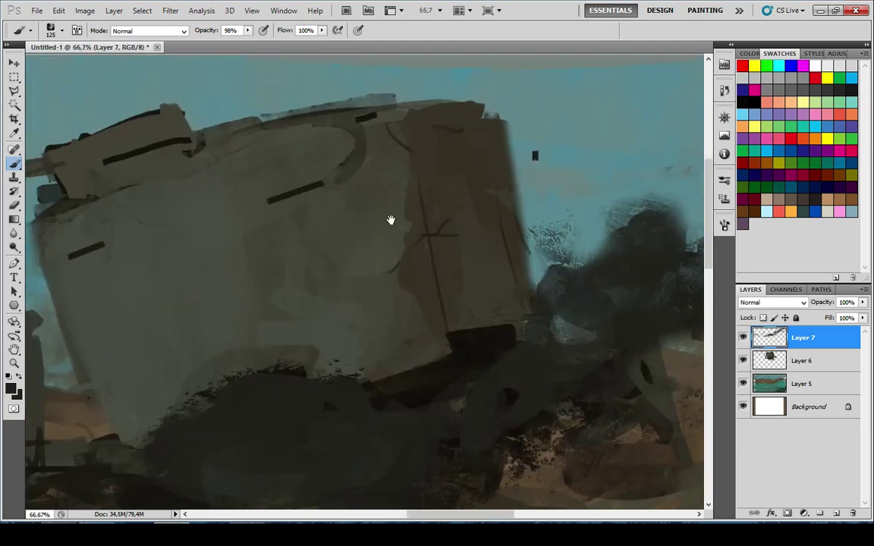
pyautogui.scroll(-7, 420, 263)
pyautogui.scroll(1, 204, 236)
pyautogui.scroll(1, 204, 236)
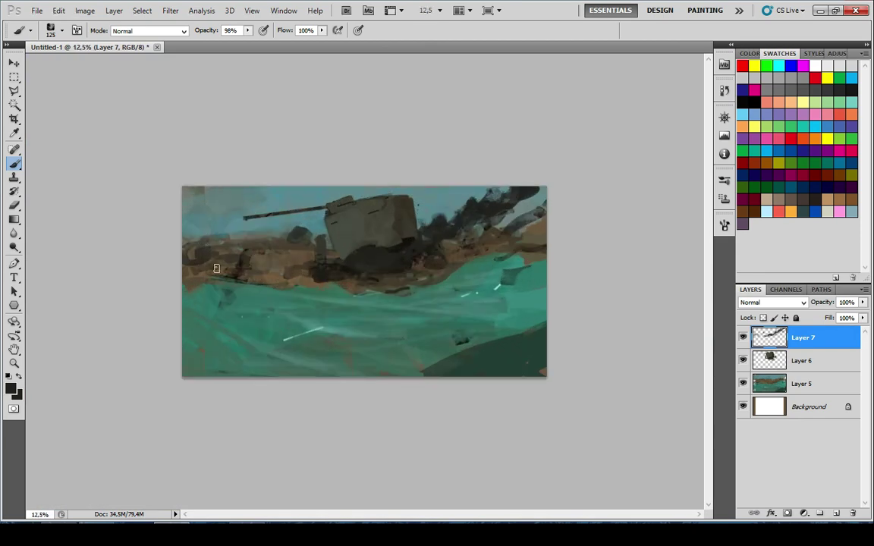
pyautogui.scroll(2, 160, 250)
pyautogui.scroll(-4, 158, 248)
pyautogui.scroll(8, 154, 258)
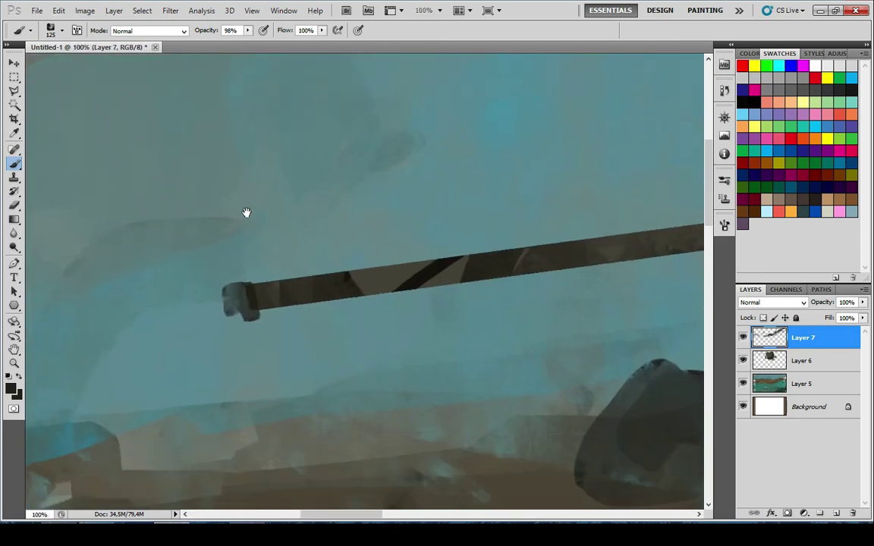
# On Layer 6, sample the barrel's dark tone and paint strokes extending its diagonal band below the lower edge, using up to 40 px
pyautogui.click(773, 362)
pyautogui.press('i')
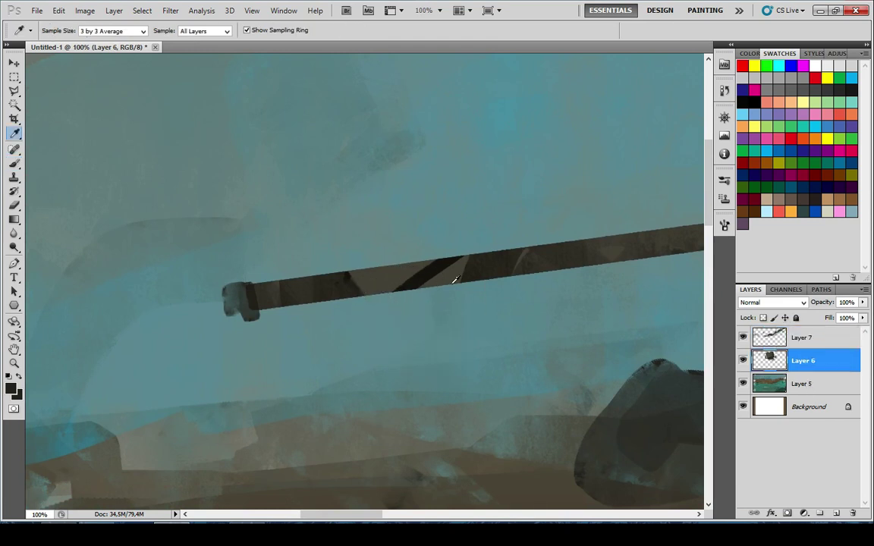
pyautogui.press('b')
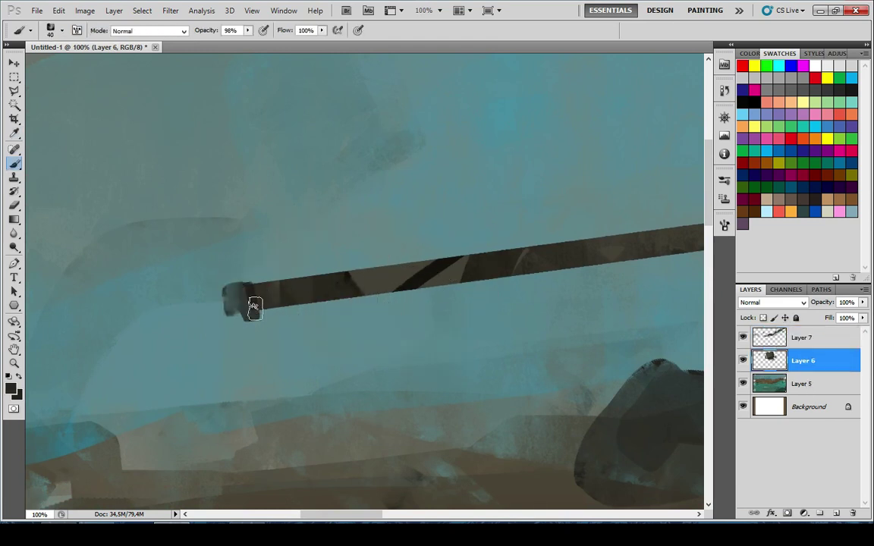
pyautogui.keyDown('alt'); pyautogui.click(417, 279); pyautogui.keyUp('alt')
pyautogui.moveTo(310, 279); pyautogui.dragTo(320, 269)
pyautogui.moveTo(378, 272)
pyautogui.mouseDown()
pyautogui.moveTo(265, 300)
pyautogui.moveTo(305, 328)
pyautogui.mouseUp()
pyautogui.hotkey('ctrl', 'z')
pyautogui.press('[')
pyautogui.moveTo(338, 299); pyautogui.dragTo(174, 330)
pyautogui.press('u')
pyautogui.click(414, 307)
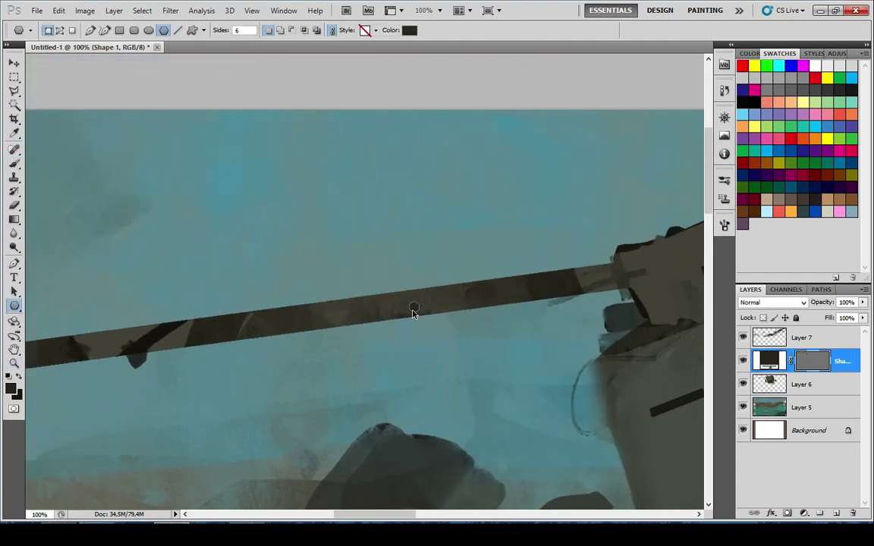
pyautogui.hotkey('ctrl', 'z')
# Sample the barrel's brown and paint a small upright bracket across the barrel ahead of the turret, starting at 60% opacity
pyautogui.press('i')
pyautogui.click(397, 286)
pyautogui.click(382, 277)
pyautogui.moveTo(443, 303)
pyautogui.mouseDown()
pyautogui.moveTo(348, 288)
pyautogui.moveTo(516, 238)
pyautogui.mouseUp()
pyautogui.press('b')
pyautogui.press('8')
pyautogui.hotkey('ctrl', 'z')
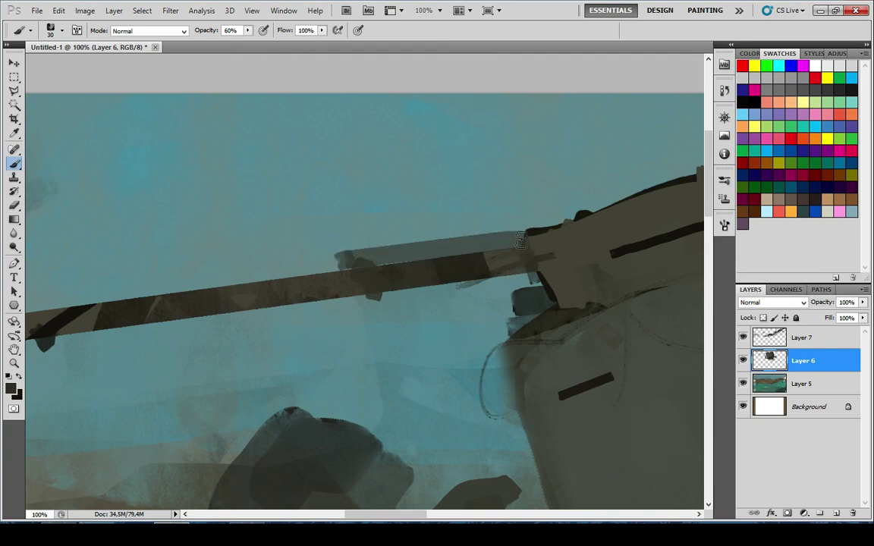
pyautogui.moveTo(452, 266); pyautogui.dragTo(347, 294)
pyautogui.hotkey('ctrl', 'z')
pyautogui.press('6')
pyautogui.moveTo(239, 288); pyautogui.dragTo(265, 286)
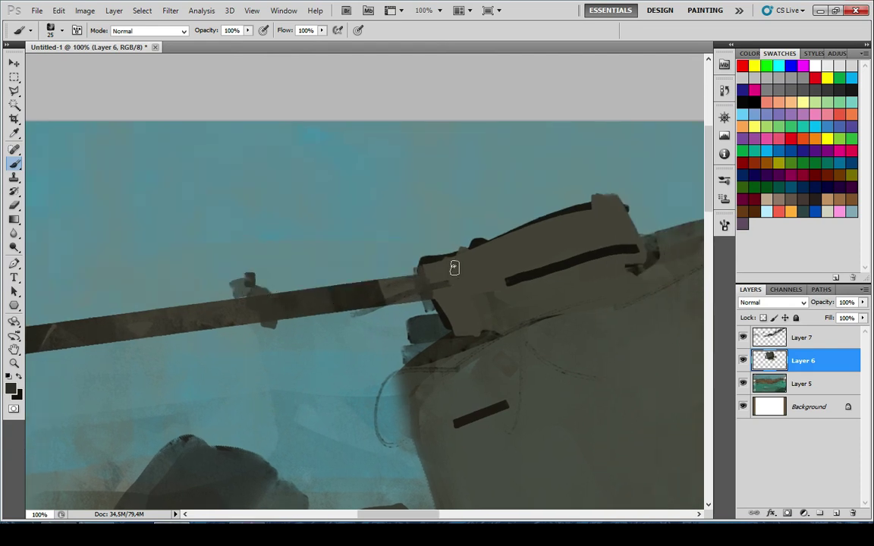
# Paint a straight dark strip above the barrel from the bracket to the turret with a 25 px brush at 100% opacity
pyautogui.keyDown('shift'); pyautogui.click(454, 268); pyautogui.keyUp('shift')
pyautogui.hotkey('ctrl', 'z')
pyautogui.moveTo(252, 284); pyautogui.dragTo(293, 285)
pyautogui.keyDown('shift'); pyautogui.click(461, 259); pyautogui.keyUp('shift')
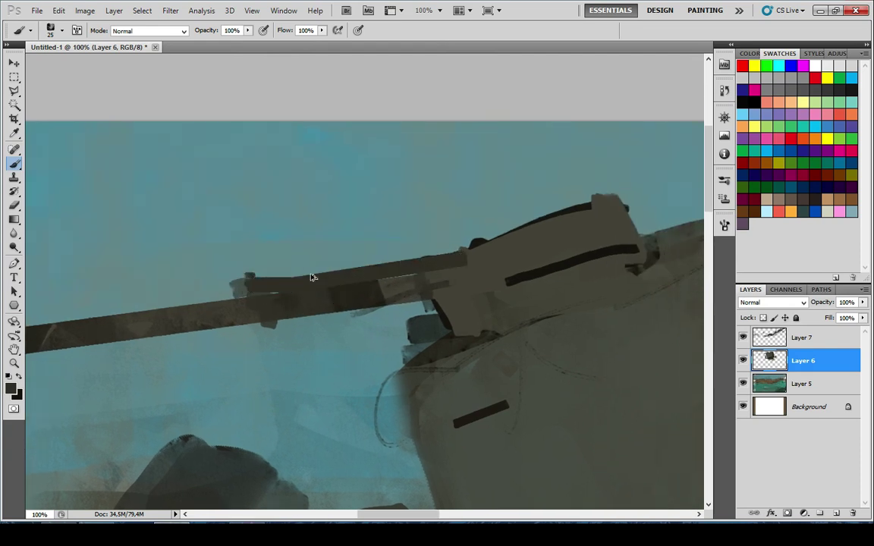
pyautogui.hotkey('ctrl', 'z')
pyautogui.click(263, 281)
pyautogui.keyDown('shift'); pyautogui.click(446, 257); pyautogui.keyUp('shift')
# Paint a tall dark upright block over the turret's barrel mount and a short separate stroke in the sky beside it
pyautogui.moveTo(415, 305)
pyautogui.mouseDown()
pyautogui.moveTo(476, 255)
pyautogui.moveTo(464, 239)
pyautogui.moveTo(489, 291)
pyautogui.mouseUp()
pyautogui.hotkey('ctrl', 'z')
pyautogui.press(']')
pyautogui.moveTo(474, 319)
pyautogui.mouseDown()
pyautogui.moveTo(506, 296)
pyautogui.moveTo(489, 228)
pyautogui.moveTo(497, 199)
pyautogui.mouseUp()
pyautogui.moveTo(532, 226)
pyautogui.mouseDown()
pyautogui.moveTo(526, 201)
pyautogui.moveTo(429, 239)
pyautogui.moveTo(437, 197)
pyautogui.mouseUp()
pyautogui.hotkey('ctrl', 'z')
pyautogui.press('[')
pyautogui.press('[')
pyautogui.press('[')
# Examine the whole painting at a very small scale to judge the turret's new silhouette
pyautogui.hotkey('ctrl', '-')
pyautogui.hotkey('ctrl', '-')
pyautogui.hotkey('ctrl', '-')
pyautogui.hotkey('ctrl', '-')
pyautogui.hotkey('ctrl', '-')
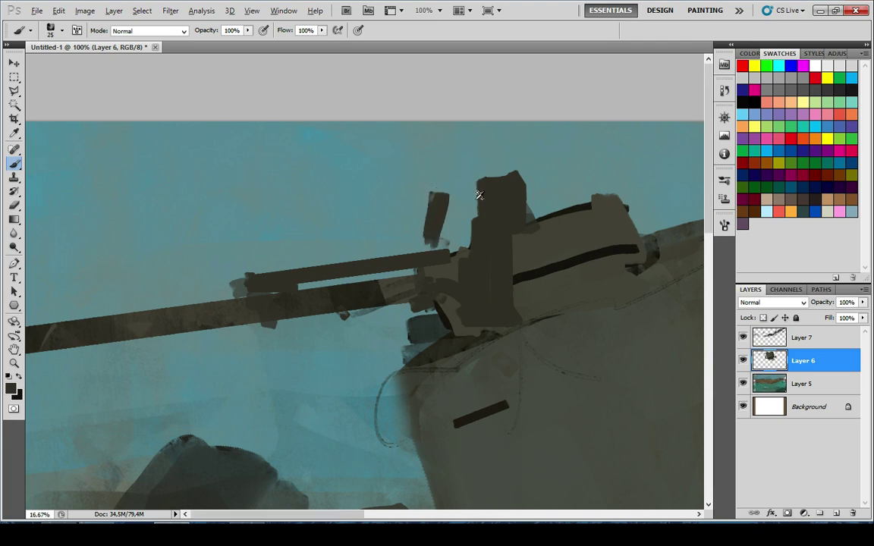
pyautogui.scroll(-5, 480, 195)
pyautogui.scroll(2, 336, 256)
pyautogui.scroll(-2, 336, 256)
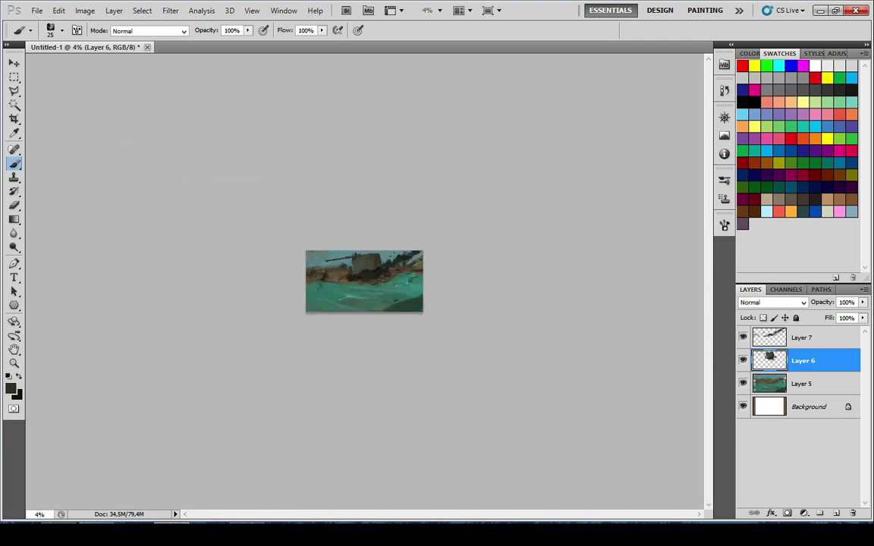
# Paint upright dark grey-brown bars beside the gun mount on top of the vehicle on Layer 6
pyautogui.scroll(10, 336, 181)
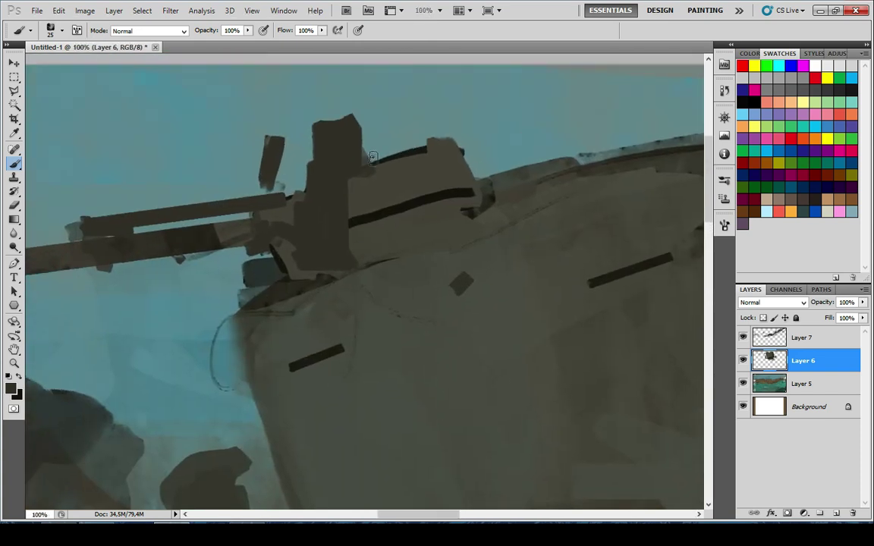
pyautogui.moveTo(285, 211); pyautogui.dragTo(316, 73)
pyautogui.hotkey('ctrl', 'z')
pyautogui.moveTo(292, 189); pyautogui.dragTo(298, 122)
pyautogui.moveTo(309, 126); pyautogui.dragTo(311, 182)
pyautogui.moveTo(323, 178)
pyautogui.mouseDown()
pyautogui.moveTo(390, 149)
pyautogui.moveTo(312, 155)
pyautogui.mouseUp()
pyautogui.moveTo(310, 152); pyautogui.dragTo(336, 192)
pyautogui.hotkey('ctrl', 'alt', 'z')
pyautogui.hotkey('ctrl', 'alt', 'z')
# Paint a small dark block in the sky just above the hull's roofline, using a size 35 brush
pyautogui.moveTo(524, 179); pyautogui.dragTo(321, 149)
pyautogui.moveTo(343, 142); pyautogui.dragTo(377, 132)
pyautogui.scroll(-6, 366, 164)
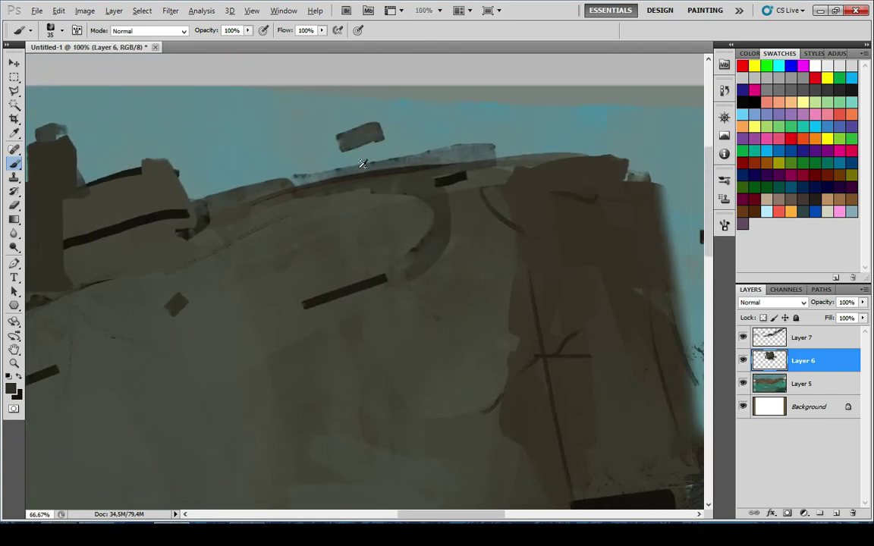
pyautogui.scroll(-2, 357, 219)
pyautogui.scroll(3, 380, 246)
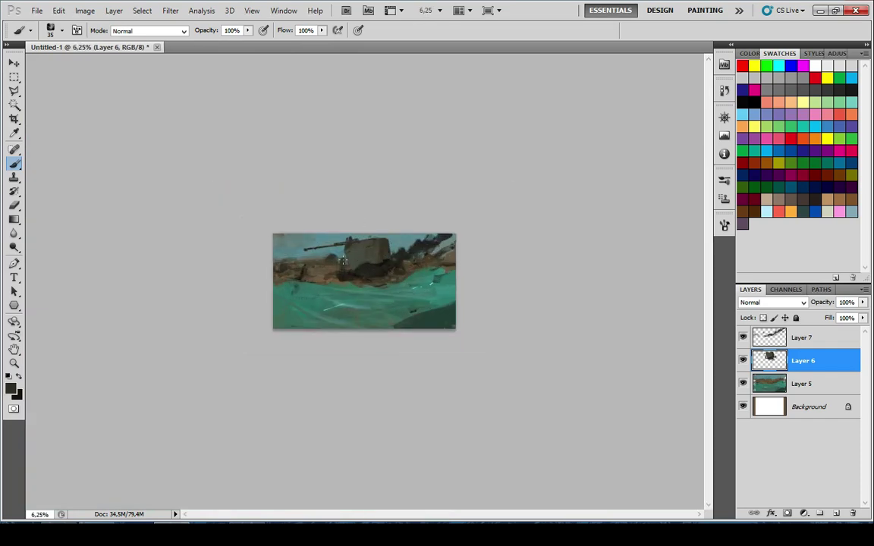
pyautogui.scroll(-2, 348, 241)
pyautogui.scroll(7, 355, 230)
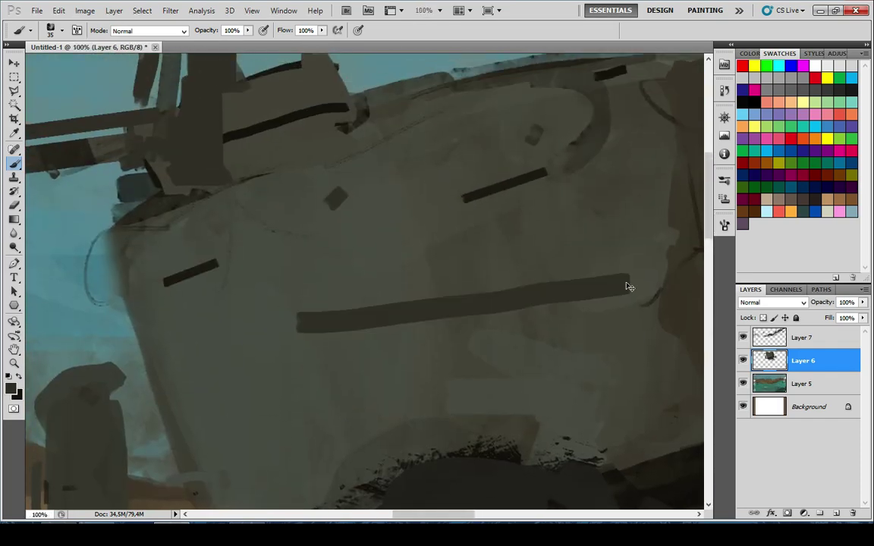
pyautogui.hotkey('ctrl', 'z')
pyautogui.press('x')
pyautogui.moveTo(325, 233); pyautogui.dragTo(267, 196)
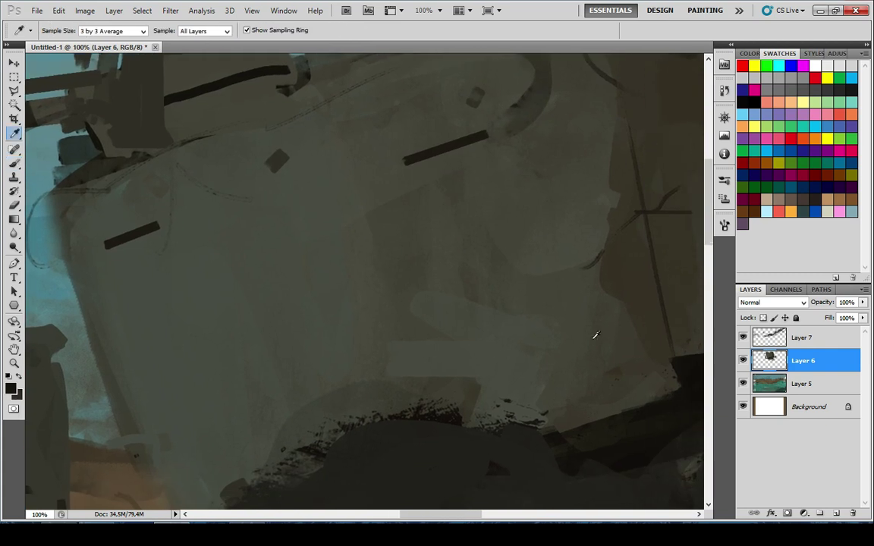
pyautogui.keyDown('alt'); pyautogui.click(645, 401); pyautogui.keyUp('alt')
pyautogui.moveTo(549, 385); pyautogui.dragTo(515, 321)
pyautogui.moveTo(503, 130); pyautogui.dragTo(332, 162)
pyautogui.hotkey('ctrl', 'z')
pyautogui.moveTo(288, 267); pyautogui.dragTo(339, 288)
pyautogui.moveTo(580, 212); pyautogui.dragTo(386, 316)
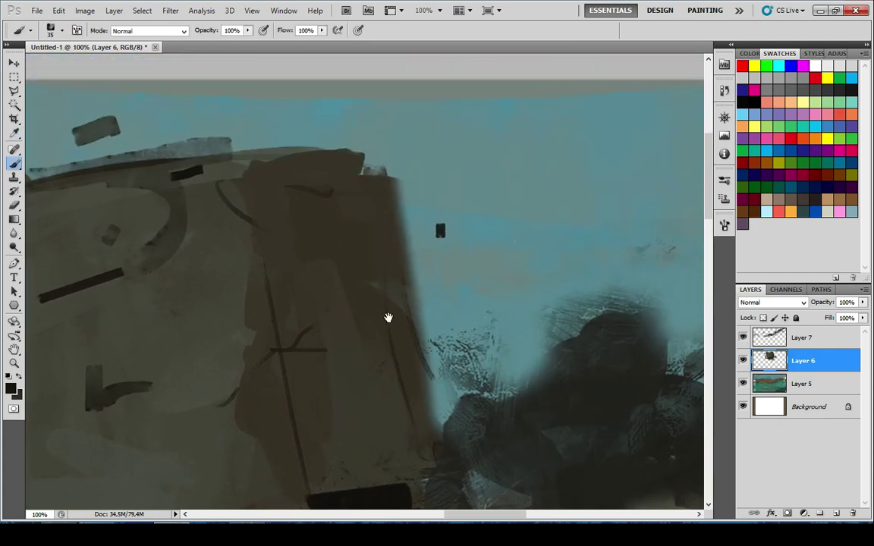
pyautogui.hotkey('ctrl', 'z')
# Reduce the brush size and paint thin dark strokes along the hull's rear edge against the sky
pyautogui.press('[')
pyautogui.moveTo(413, 377); pyautogui.dragTo(416, 394)
pyautogui.moveTo(421, 348); pyautogui.dragTo(406, 254)
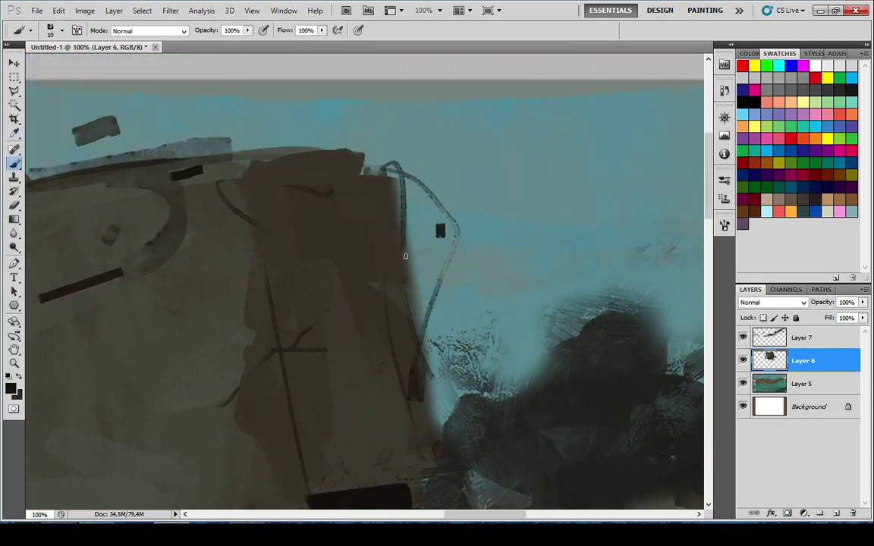
pyautogui.hotkey('ctrl', 'z')
pyautogui.moveTo(446, 316)
pyautogui.mouseDown()
pyautogui.moveTo(418, 236)
pyautogui.moveTo(416, 259)
pyautogui.mouseUp()
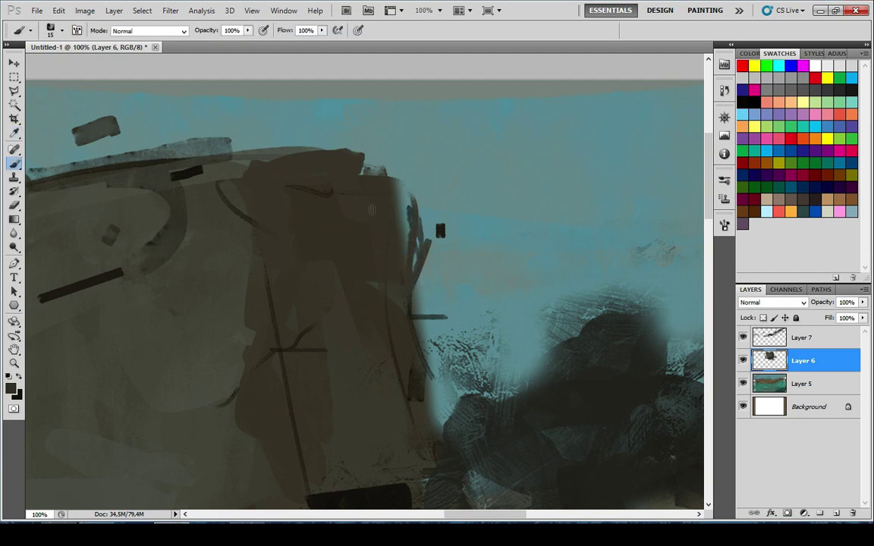
pyautogui.moveTo(406, 305)
pyautogui.mouseDown()
pyautogui.moveTo(398, 174)
pyautogui.moveTo(394, 304)
pyautogui.moveTo(407, 161)
pyautogui.moveTo(343, 165)
pyautogui.moveTo(365, 223)
pyautogui.moveTo(399, 217)
pyautogui.moveTo(406, 173)
pyautogui.mouseUp()
# Examine the vehicle's silhouette against the sky with the whole painting shown very small
pyautogui.hotkey('ctrl', '-')
pyautogui.hotkey('ctrl', '-')
pyautogui.hotkey('ctrl', '-')
pyautogui.hotkey('ctrl', '-')
pyautogui.hotkey('ctrl', '-')
pyautogui.hotkey('ctrl', '-')
pyautogui.hotkey('ctrl', '-')
pyautogui.hotkey('ctrl', '-')
pyautogui.hotkey('ctrl', '-')
pyautogui.hotkey('ctrl', '-')
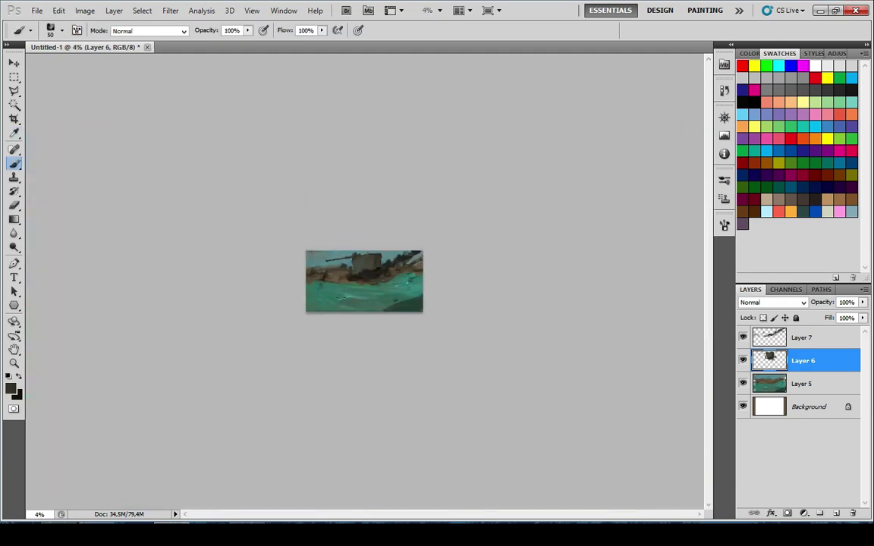
pyautogui.hotkey('ctrl', '+')
pyautogui.hotkey('ctrl', '+')
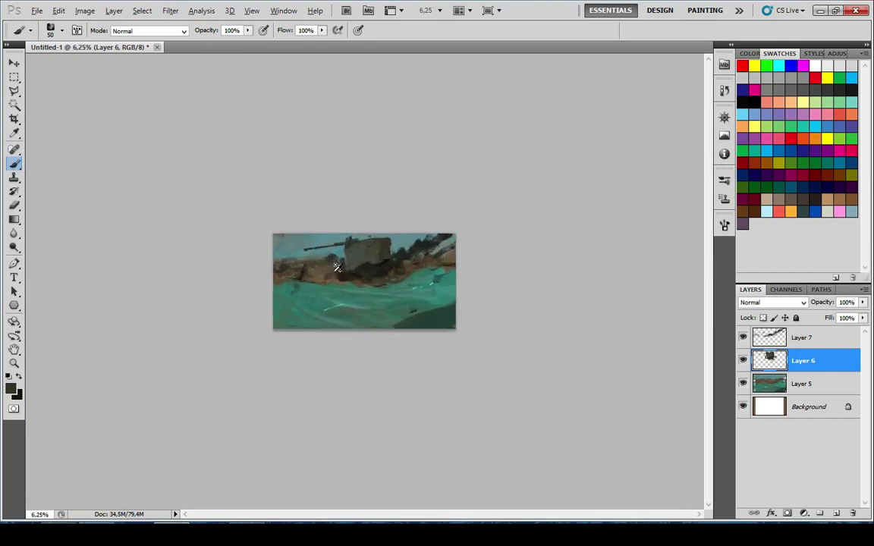
pyautogui.hotkey('ctrl', '-')
pyautogui.hotkey('ctrl', '-')
pyautogui.hotkey('ctrl', '-')
# Add a new layer directly below Layer 6 and cover the dark patch on the water near the right shore with sampled teal green
pyautogui.hotkey('ctrl', '+')
pyautogui.hotkey('ctrl', '+')
pyautogui.hotkey('ctrl', '+')
pyautogui.hotkey('ctrl', '+')
pyautogui.hotkey('ctrl', '+')
pyautogui.hotkey('ctrl', '+')
pyautogui.hotkey('ctrl', '+')
pyautogui.moveTo(552, 301); pyautogui.dragTo(422, 281)
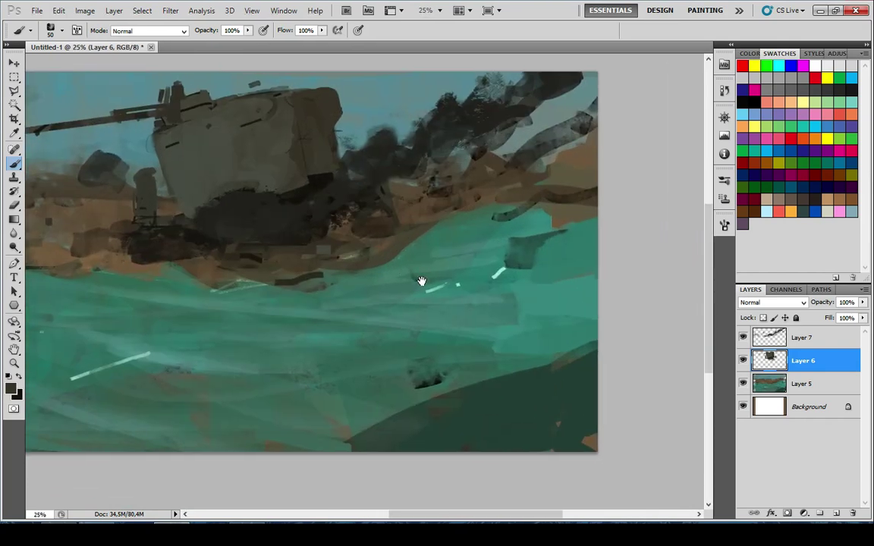
pyautogui.keyDown('ctrl'); pyautogui.click(837, 514); pyautogui.keyUp('ctrl')
pyautogui.keyDown('alt'); pyautogui.click(542, 228); pyautogui.keyUp('alt')
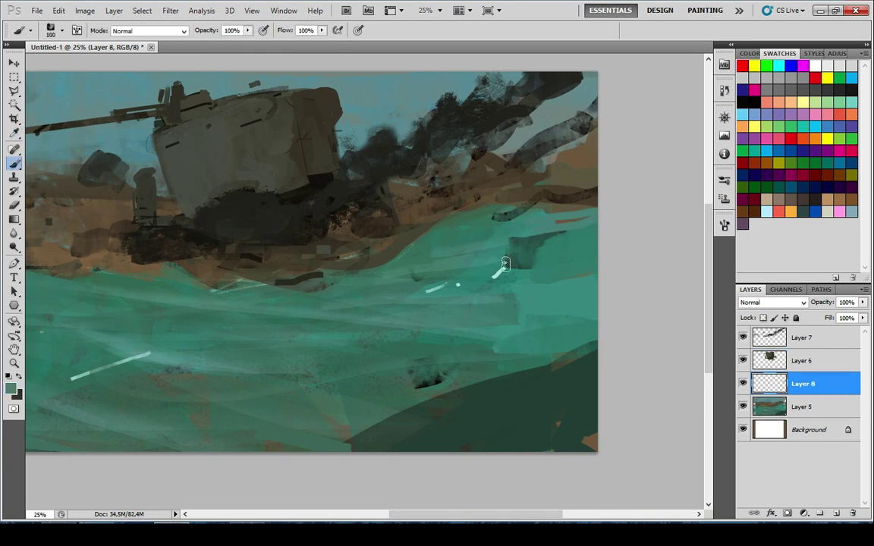
pyautogui.press('x')
pyautogui.moveTo(527, 258)
pyautogui.mouseDown()
pyautogui.moveTo(565, 241)
pyautogui.moveTo(562, 263)
pyautogui.mouseUp()
pyautogui.press('u')
pyautogui.press('b')
pyautogui.click(562, 262)
pyautogui.click(472, 211)
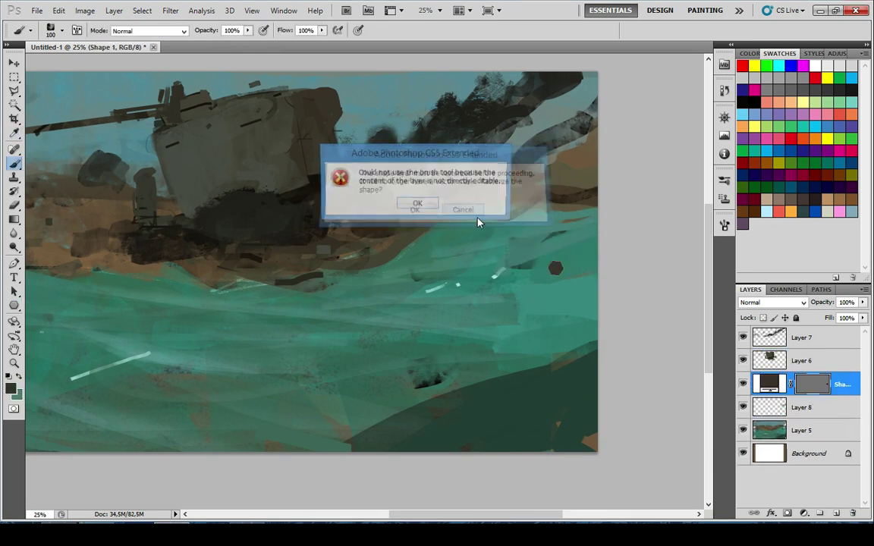
pyautogui.click(418, 205)
pyautogui.hotkey('ctrl', 'z')
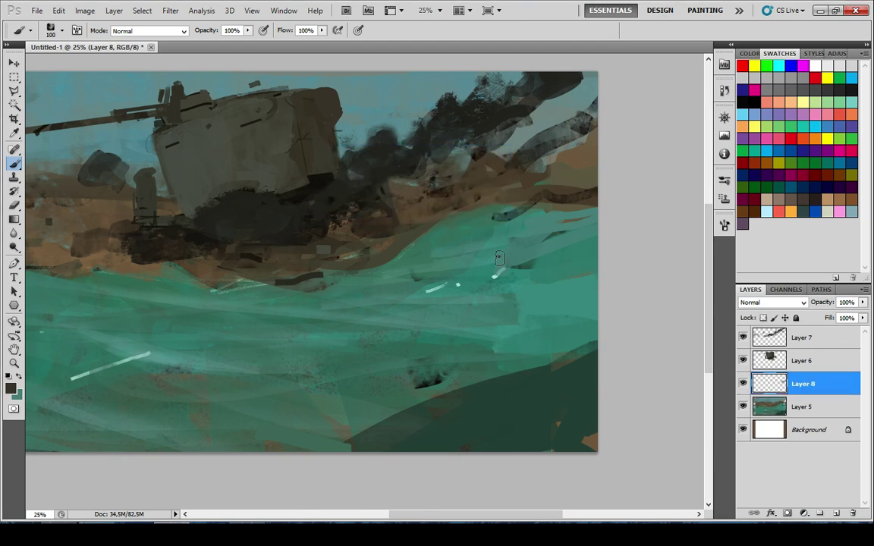
# Sample green from the water and paint it along the left shoreline, covering the dark smudges there
pyautogui.keyDown('alt'); pyautogui.click(557, 261); pyautogui.keyUp('alt')
pyautogui.moveTo(494, 299); pyautogui.dragTo(844, 290)
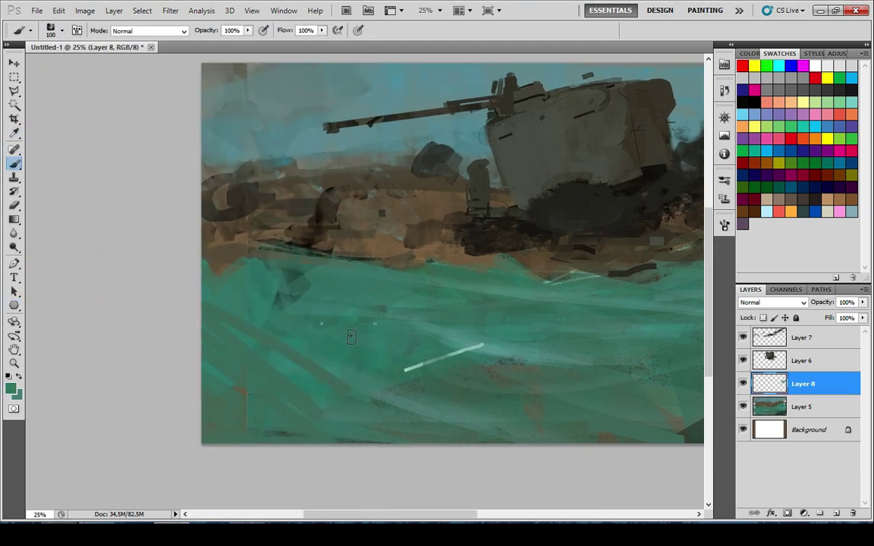
pyautogui.moveTo(208, 262); pyautogui.dragTo(402, 310)
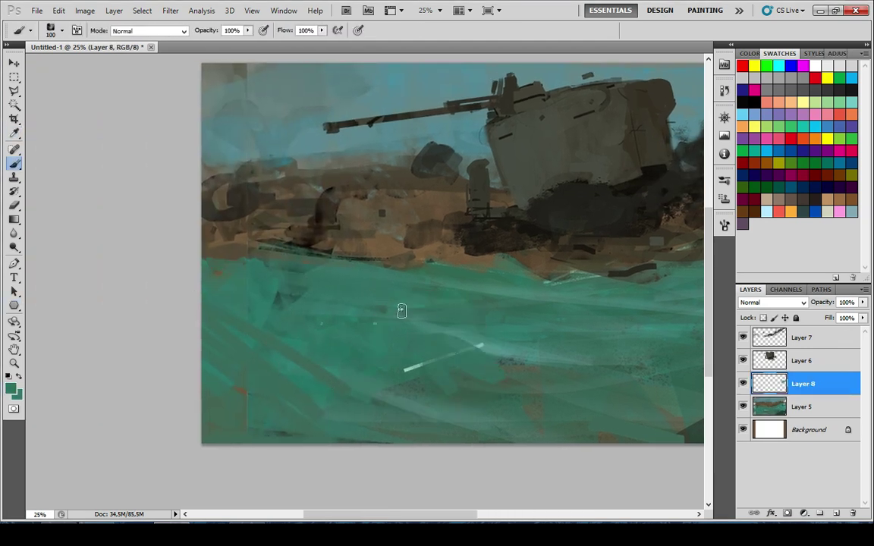
pyautogui.keyDown('alt'); pyautogui.click(294, 293); pyautogui.keyUp('alt')
pyautogui.moveTo(217, 234)
pyautogui.mouseDown()
pyautogui.moveTo(425, 259)
pyautogui.moveTo(418, 292)
pyautogui.mouseUp()
pyautogui.hotkey('ctrl', 'z')
# Sample brown from the sandy bank and paint it along the left shoreline where the sand meets the water
pyautogui.press('x')
pyautogui.keyDown('alt'); pyautogui.click(382, 243); pyautogui.keyUp('alt')
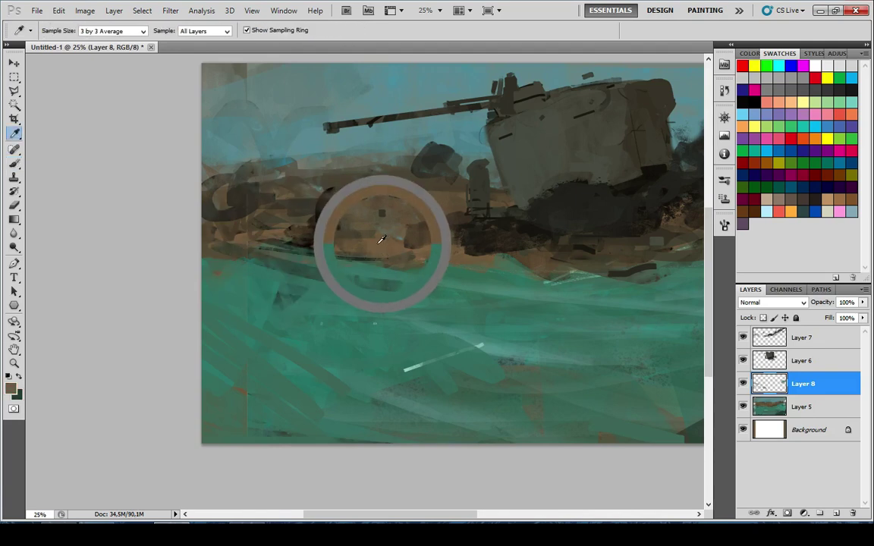
pyautogui.moveTo(217, 250); pyautogui.dragTo(422, 268)
pyautogui.hotkey('ctrl', 'z')
pyautogui.moveTo(254, 247); pyautogui.dragTo(497, 278)
pyautogui.moveTo(480, 274)
pyautogui.mouseDown()
pyautogui.moveTo(90, 240)
pyautogui.moveTo(446, 273)
pyautogui.mouseUp()
# Examine the balance between the shoreline, the water and the vehicle in the whole painting
pyautogui.scroll(-6, 189, 289)
pyautogui.scroll(1, 303, 306)
pyautogui.scroll(-1, 297, 320)
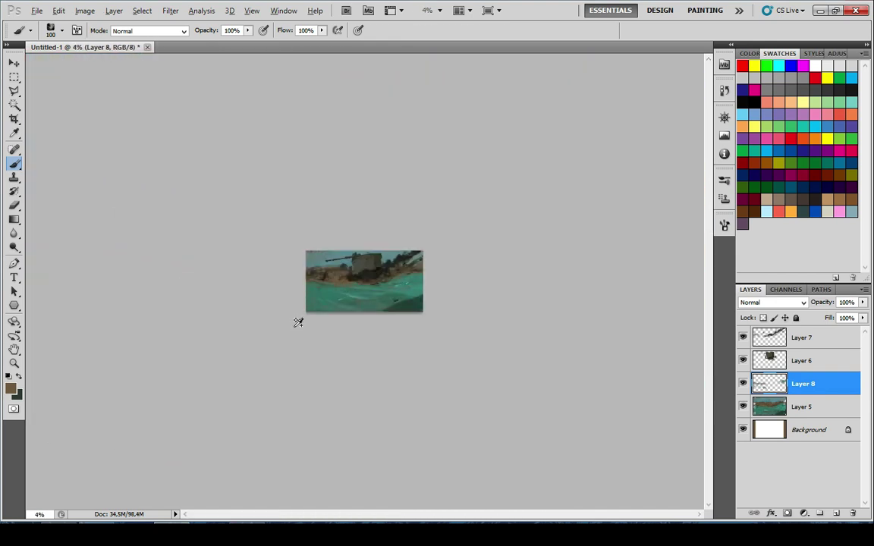
pyautogui.scroll(1, 297, 313)
pyautogui.scroll(2, 258, 285)
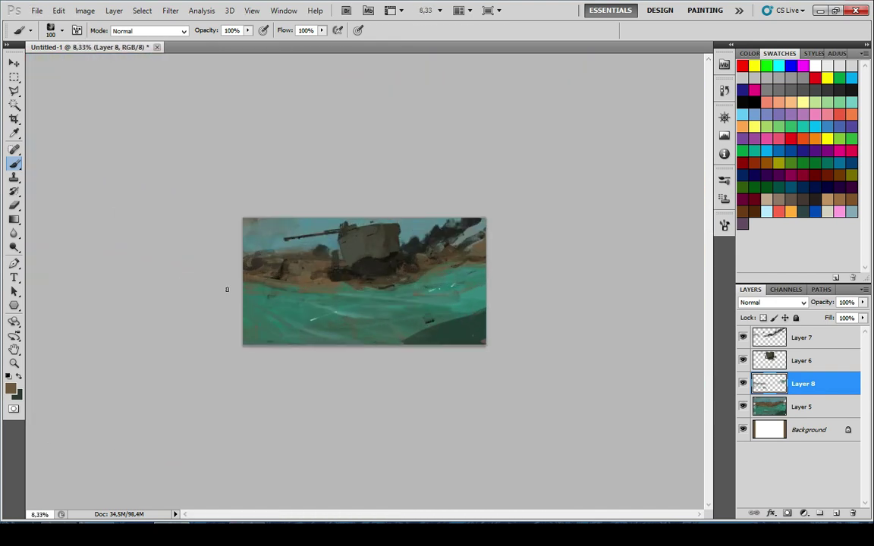
pyautogui.scroll(3, 256, 290)
pyautogui.scroll(-3, 258, 258)
pyautogui.scroll(1, 249, 248)
# Make Layer 6 active and clean up the hull's front edge with a size 100 brush in dark grey-green
pyautogui.click(779, 364)
pyautogui.scroll(4, 289, 229)
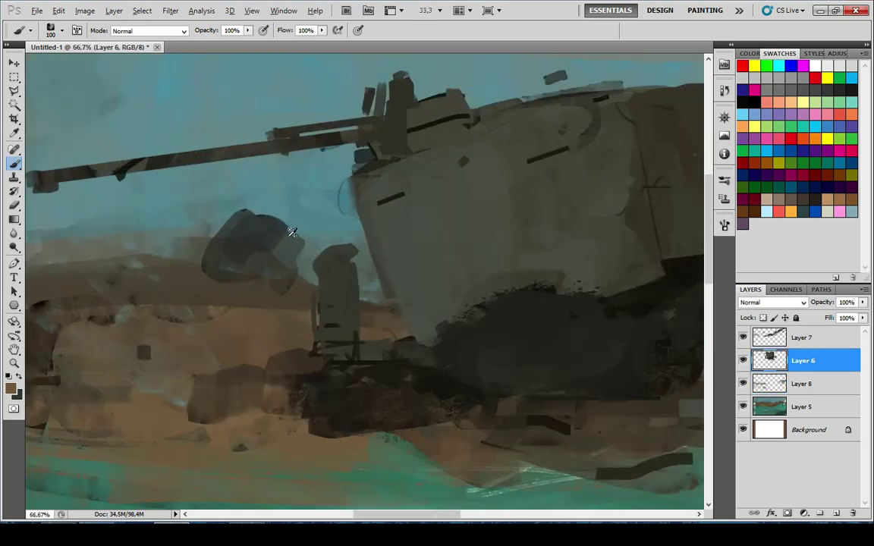
pyautogui.press('u')
pyautogui.press('b')
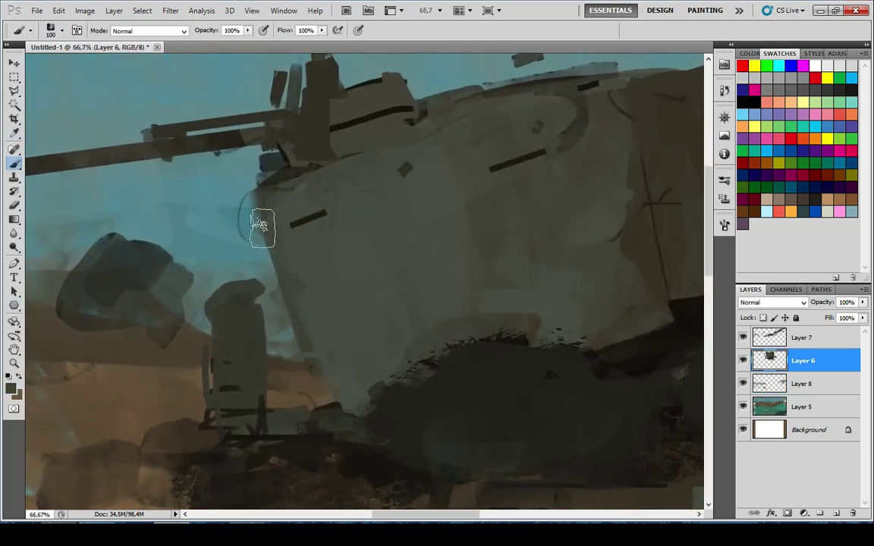
pyautogui.moveTo(272, 196)
pyautogui.mouseDown()
pyautogui.moveTo(266, 226)
pyautogui.moveTo(288, 267)
pyautogui.mouseUp()
pyautogui.hotkey('ctrl', 'z')
pyautogui.moveTo(355, 246); pyautogui.dragTo(334, 256)
# Set the brush opacity to 70% and paint overlapping dark blocks on the hull's roofline with a sampled tone
pyautogui.press('7')
pyautogui.moveTo(497, 235)
pyautogui.mouseDown()
pyautogui.moveTo(328, 256)
pyautogui.moveTo(185, 229)
pyautogui.mouseUp()
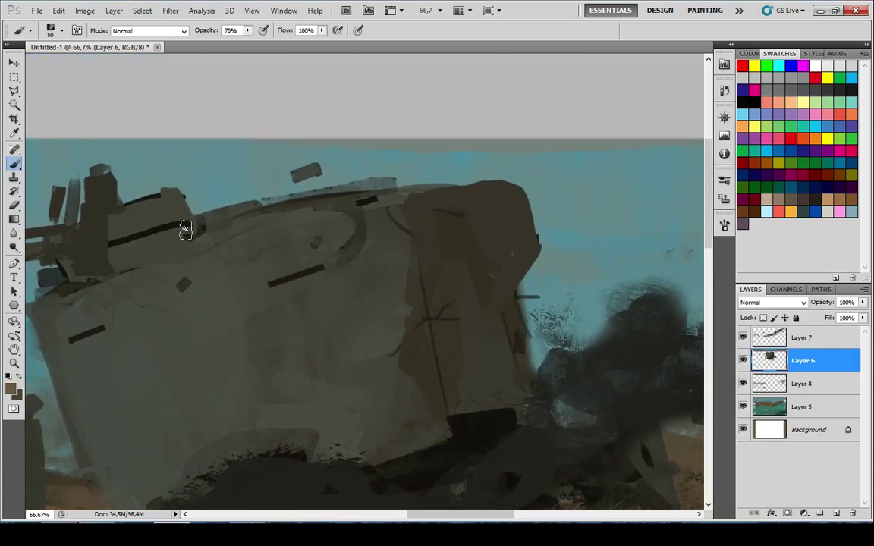
pyautogui.keyDown('alt'); pyautogui.click(185, 205); pyautogui.keyUp('alt')
pyautogui.moveTo(301, 220); pyautogui.dragTo(269, 222)
pyautogui.moveTo(245, 204); pyautogui.dragTo(304, 192)
# Enlarge the brush to 60 and paint a dark patch on the hull's lower side, above the black mass
pyautogui.moveTo(256, 277); pyautogui.dragTo(389, 190)
pyautogui.press(']')
pyautogui.moveTo(374, 187)
pyautogui.mouseDown()
pyautogui.moveTo(267, 303)
pyautogui.moveTo(348, 330)
pyautogui.mouseUp()
pyautogui.hotkey('ctrl', 'z')
pyautogui.moveTo(301, 339); pyautogui.dragTo(303, 380)
pyautogui.moveTo(344, 355)
pyautogui.mouseDown()
pyautogui.moveTo(355, 335)
pyautogui.moveTo(267, 356)
pyautogui.moveTo(145, 367)
pyautogui.mouseUp()
pyautogui.moveTo(228, 369); pyautogui.dragTo(346, 355)
pyautogui.moveTo(314, 392); pyautogui.dragTo(484, 333)
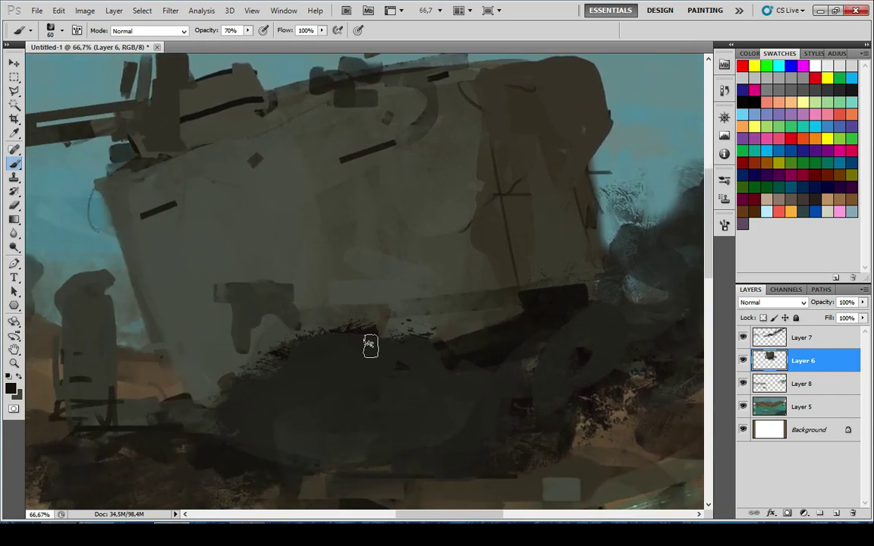
# Sample the lighter hull grey and trim the left side and edges of the dark patch on the lower hull
pyautogui.keyDown('alt'); pyautogui.click(231, 371); pyautogui.keyUp('alt')
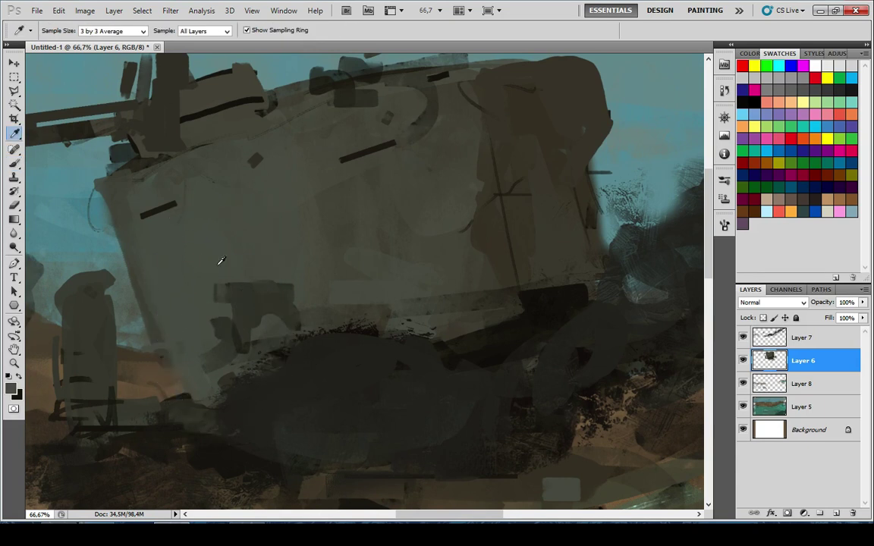
pyautogui.moveTo(221, 277); pyautogui.dragTo(219, 371)
pyautogui.moveTo(229, 327); pyautogui.dragTo(227, 362)
pyautogui.moveTo(307, 307); pyautogui.dragTo(294, 284)
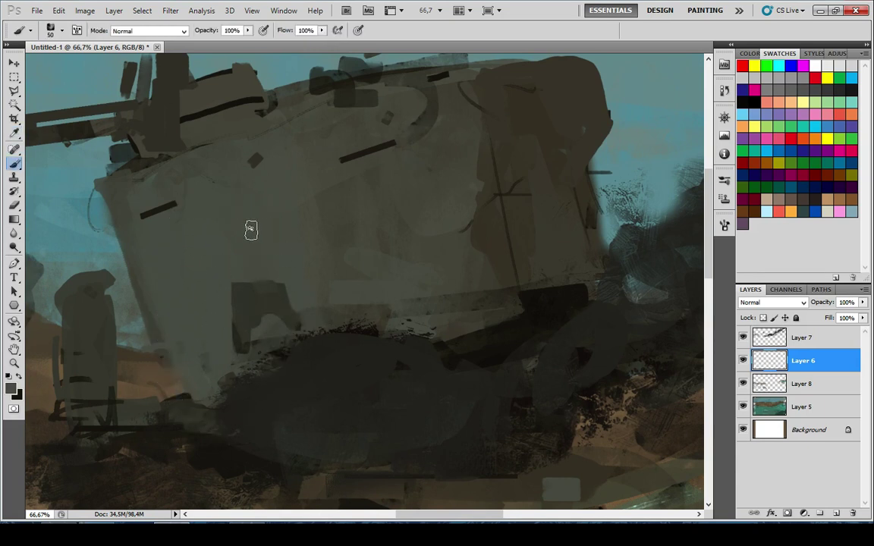
# Sample the patch's dark tone and extend the top of the lower hull patch upward with a slanted edge
pyautogui.press('x')
pyautogui.keyDown('alt'); pyautogui.click(258, 289); pyautogui.keyUp('alt')
pyautogui.moveTo(239, 284); pyautogui.dragTo(275, 271)
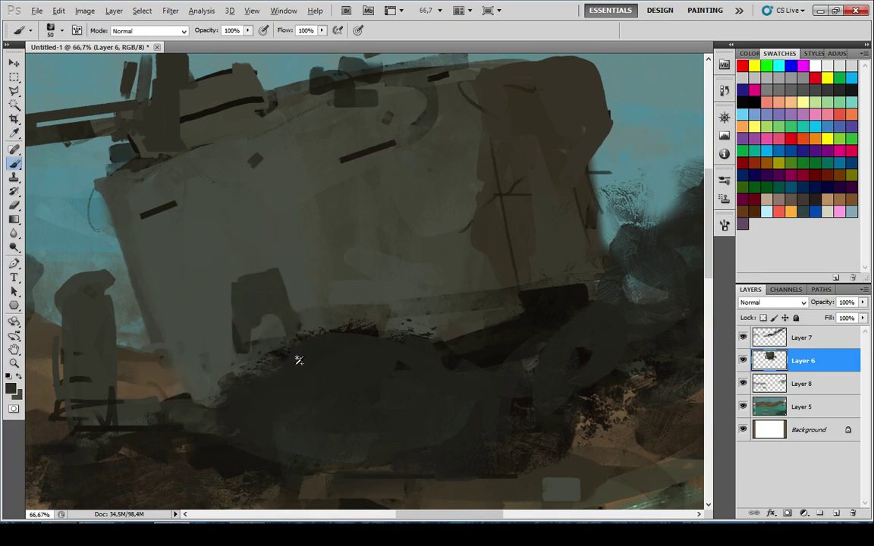
pyautogui.scroll(-8, 299, 360)
pyautogui.scroll(10, 386, 241)
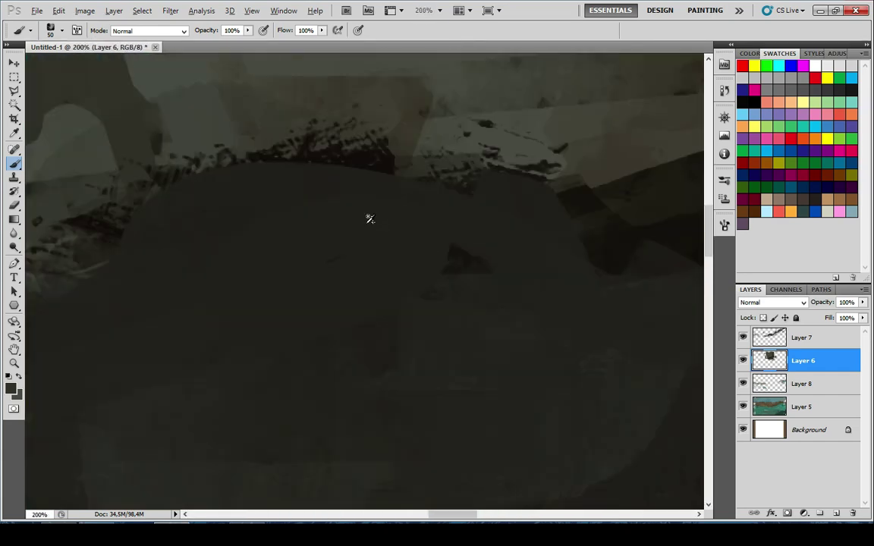
# Sample the lighter hull grey and paint out the patch's interior, leaving a dark arch-shaped frame
pyautogui.moveTo(101, 98); pyautogui.dragTo(302, 246)
pyautogui.press('x')
pyautogui.keyDown('alt'); pyautogui.click(299, 313); pyautogui.keyUp('alt')
pyautogui.moveTo(261, 349); pyautogui.dragTo(279, 239)
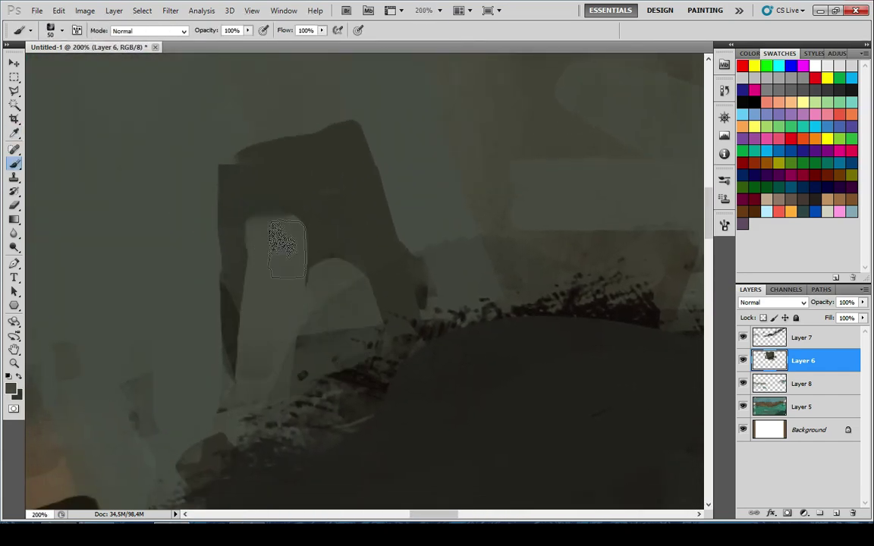
pyautogui.hotkey('ctrl', 'z')
pyautogui.moveTo(263, 352)
pyautogui.mouseDown()
pyautogui.moveTo(318, 371)
pyautogui.moveTo(342, 268)
pyautogui.moveTo(282, 211)
pyautogui.moveTo(353, 240)
pyautogui.moveTo(390, 400)
pyautogui.mouseUp()
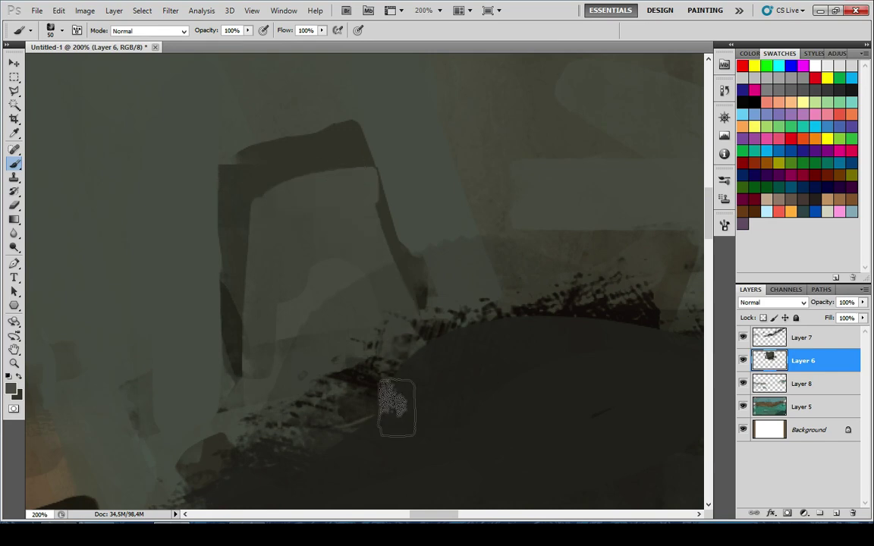
# Set the brush opacity to 90% and extend the upright bar down to the gun barrel with a sampled dark tone
pyautogui.scroll(-7, 395, 395)
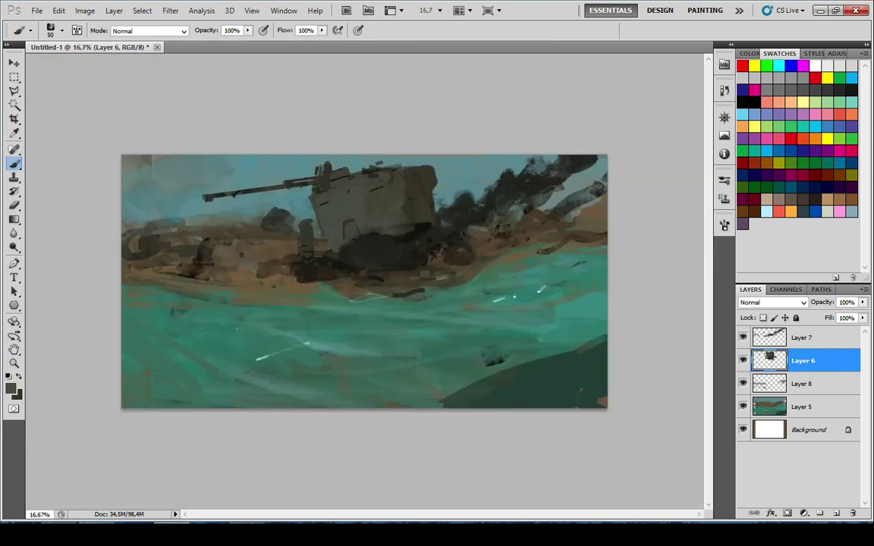
pyautogui.scroll(5, 394, 205)
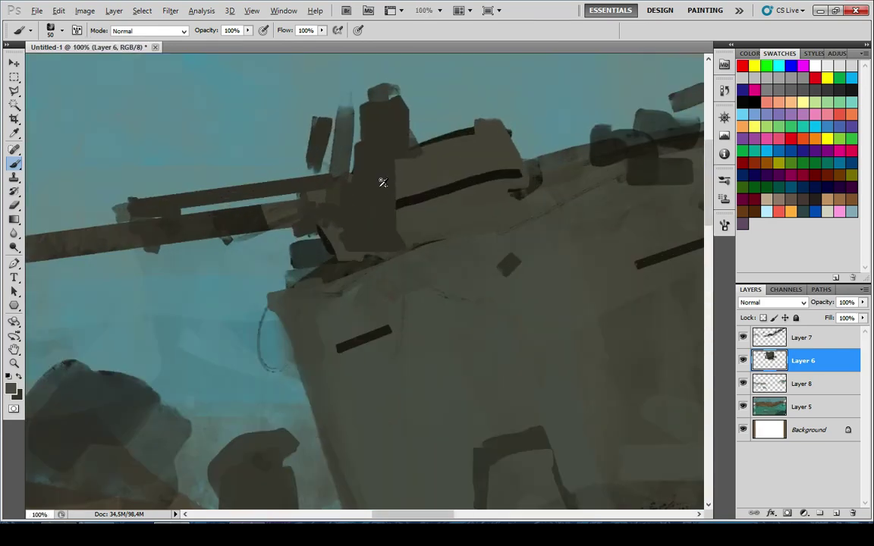
pyautogui.press('alt')
pyautogui.keyDown('alt'); pyautogui.click(317, 148); pyautogui.keyUp('alt')
pyautogui.press('9')
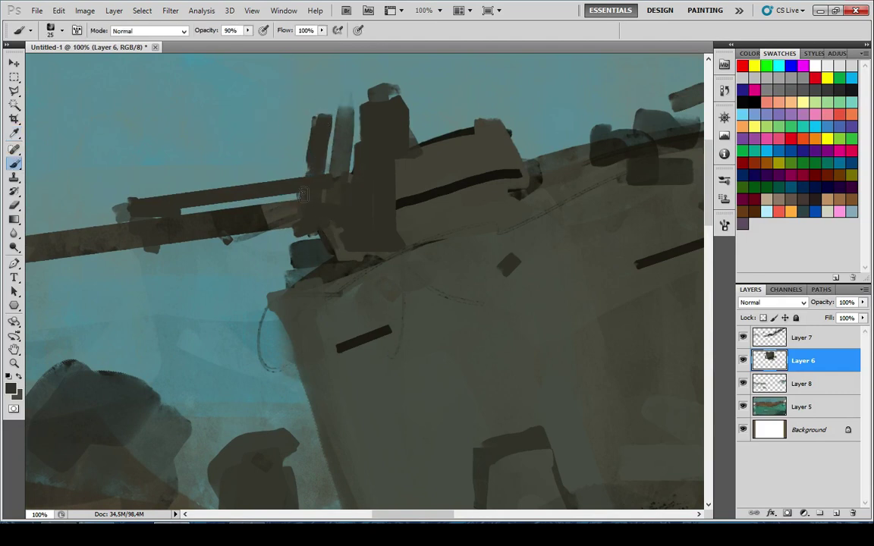
pyautogui.keyDown('alt'); pyautogui.click(408, 166); pyautogui.keyUp('alt')
pyautogui.moveTo(353, 198); pyautogui.dragTo(367, 107)
pyautogui.hotkey('ctrl', 'z')
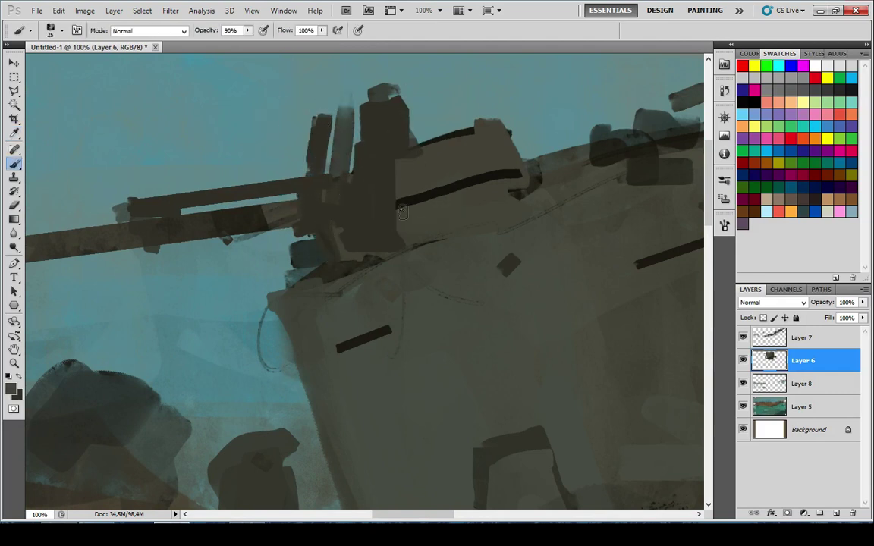
# Sample a dark tone and paint shadow strokes over the gun mount and the housing behind it
pyautogui.keyDown('alt'); pyautogui.click(392, 168); pyautogui.keyUp('alt')
pyautogui.moveTo(402, 148)
pyautogui.mouseDown()
pyautogui.moveTo(404, 201)
pyautogui.moveTo(440, 226)
pyautogui.moveTo(459, 217)
pyautogui.mouseUp()
pyautogui.hotkey('ctrl', 'z')
pyautogui.moveTo(409, 178)
pyautogui.mouseDown()
pyautogui.moveTo(411, 237)
pyautogui.moveTo(405, 158)
pyautogui.mouseUp()
pyautogui.moveTo(420, 182)
pyautogui.mouseDown()
pyautogui.moveTo(461, 212)
pyautogui.moveTo(331, 229)
pyautogui.mouseUp()
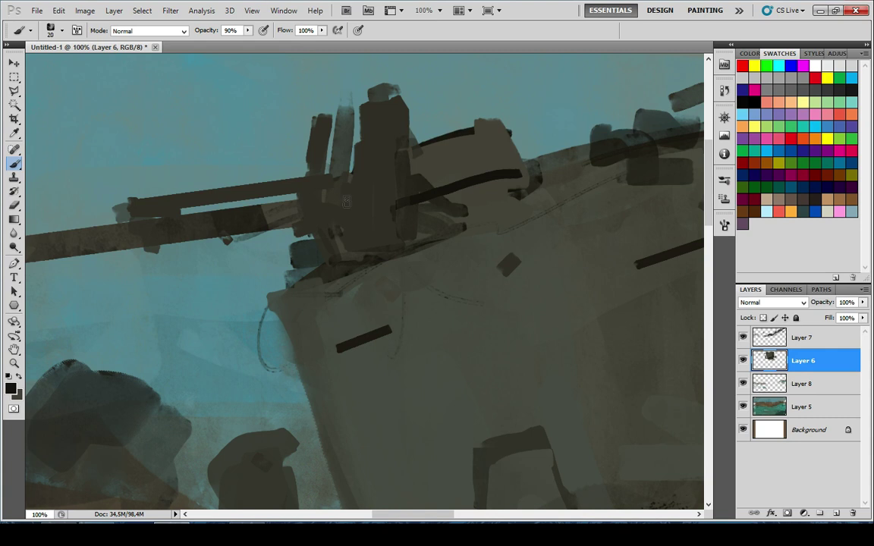
# Paint near-black strokes with a size 20 brush where the gun barrel joins the mount, undoing the last one
pyautogui.moveTo(350, 197); pyautogui.dragTo(309, 205)
pyautogui.moveTo(328, 160); pyautogui.dragTo(329, 230)
pyautogui.hotkey('ctrl', 'z')
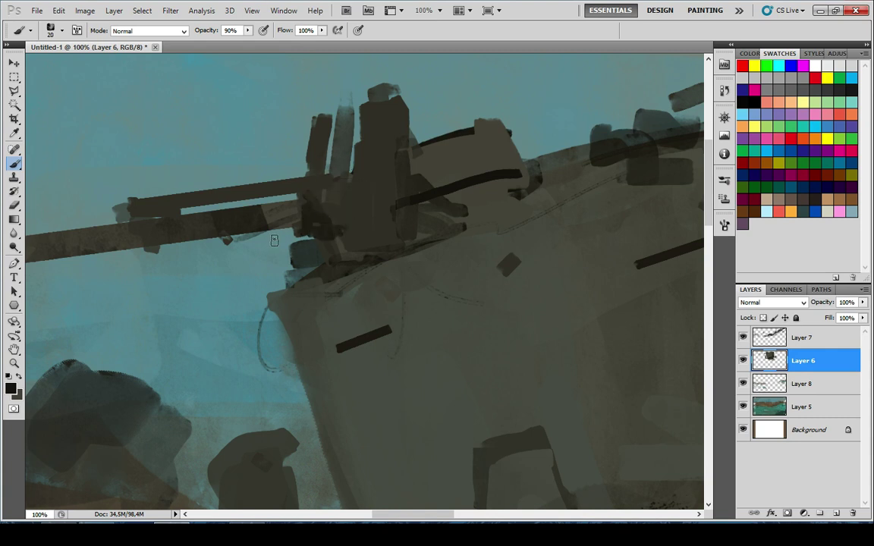
# Examine the whole composition at several magnifications, ending on the vehicle's hull and the arch-shaped frame
pyautogui.hscroll(-5, 274, 241)
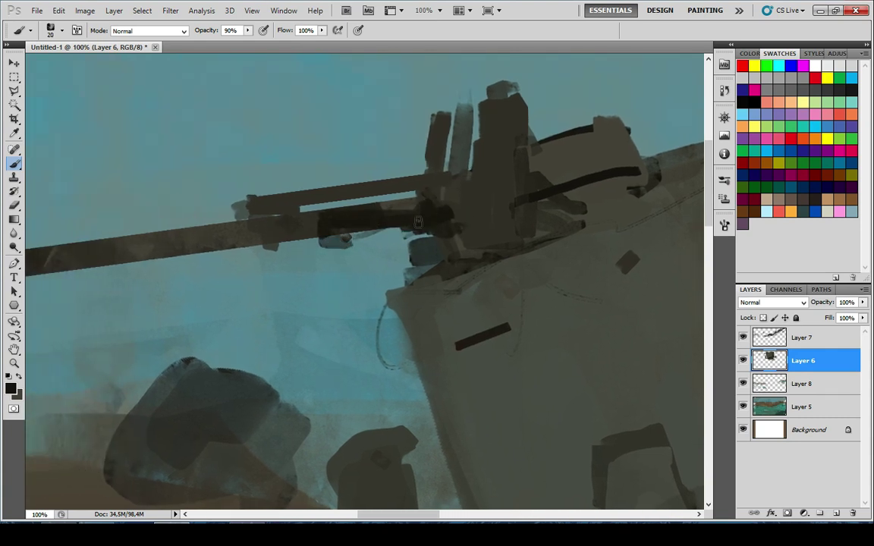
pyautogui.scroll(-9, 456, 184)
pyautogui.scroll(1, 380, 265)
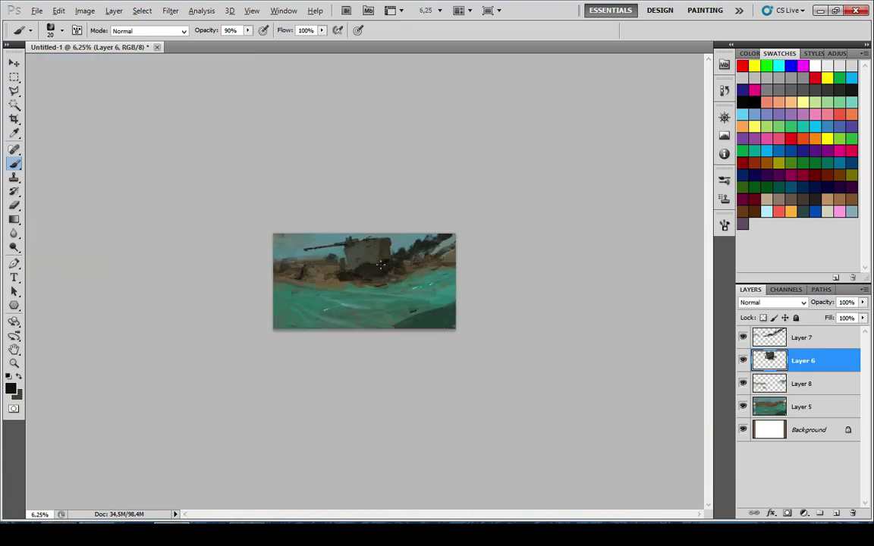
pyautogui.scroll(-1, 367, 238)
pyautogui.scroll(1, 369, 231)
pyautogui.scroll(1, 384, 239)
pyautogui.scroll(5, 326, 254)
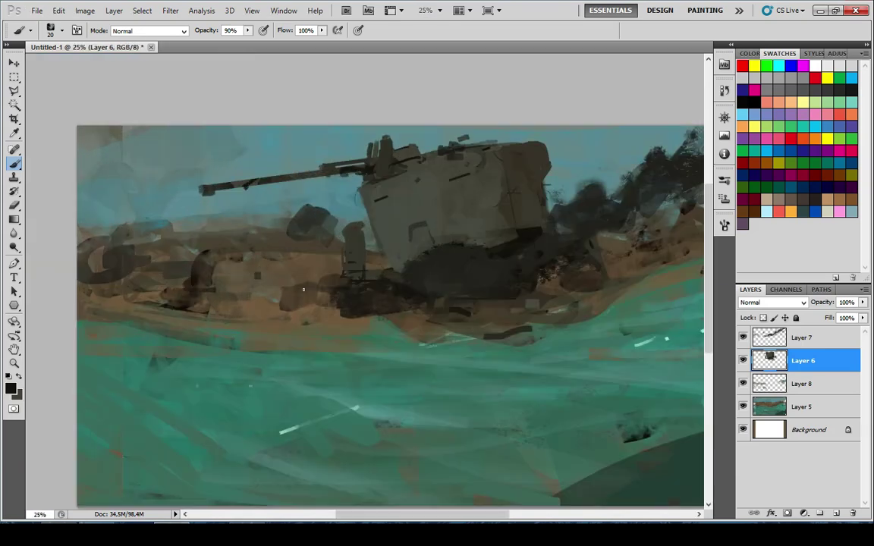
pyautogui.scroll(1, 366, 269)
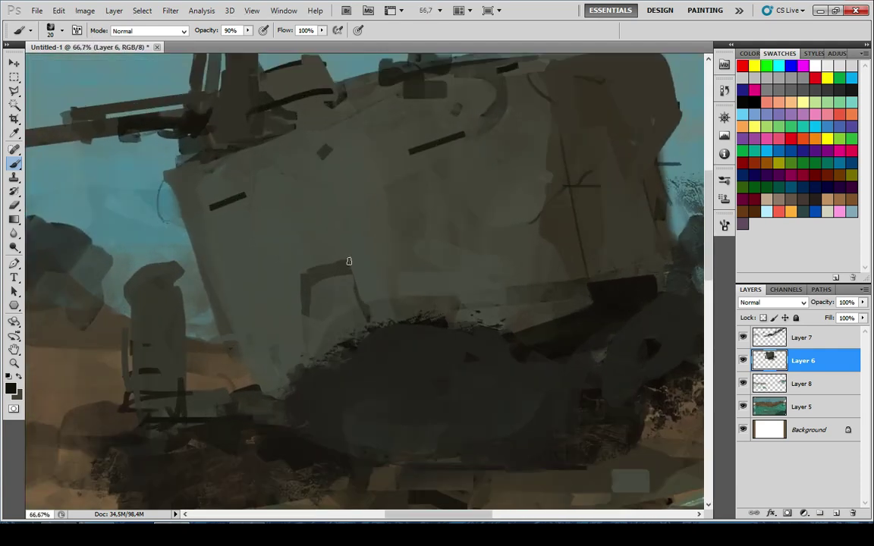
# Paint dark strokes along the hull's front edge and a horizontal line across its lower front, undoing the first stroke
pyautogui.moveTo(333, 291)
pyautogui.mouseDown()
pyautogui.moveTo(256, 317)
pyautogui.moveTo(319, 307)
pyautogui.mouseUp()
pyautogui.hotkey('ctrl', 'z')
pyautogui.moveTo(365, 309); pyautogui.dragTo(221, 313)
pyautogui.moveTo(226, 267); pyautogui.dragTo(258, 284)
pyautogui.moveTo(236, 282)
pyautogui.mouseDown()
pyautogui.moveTo(239, 331)
pyautogui.moveTo(240, 310)
pyautogui.mouseUp()
pyautogui.moveTo(250, 310); pyautogui.dragTo(281, 322)
pyautogui.press('x')
pyautogui.moveTo(271, 326)
pyautogui.mouseDown()
pyautogui.moveTo(252, 251)
pyautogui.moveTo(276, 332)
pyautogui.mouseUp()
pyautogui.keyDown('alt'); pyautogui.click(282, 288); pyautogui.keyUp('alt')
pyautogui.press('x')
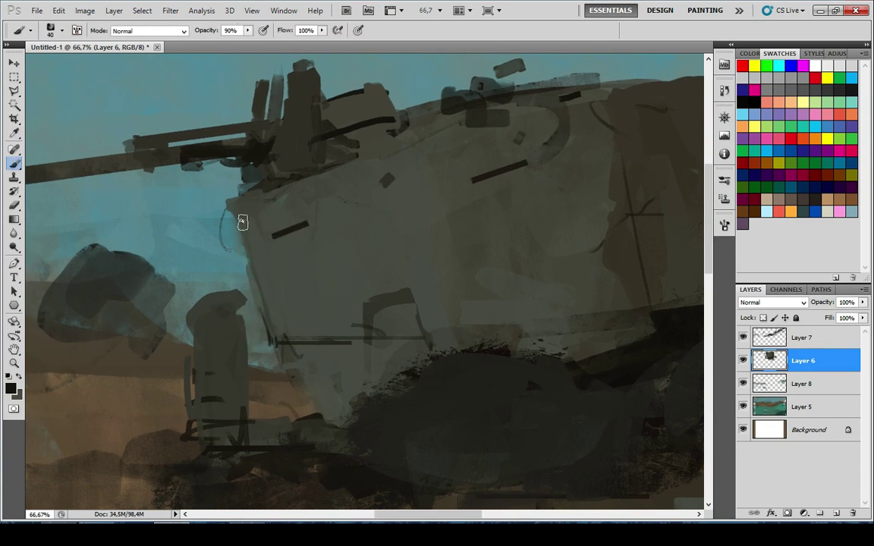
# Sample a hull grey and paint broad size 40 strokes over the hull side and the arch-shaped frame
pyautogui.press('u')
pyautogui.moveTo(246, 211); pyautogui.dragTo(248, 214)
pyautogui.hotkey('ctrl', 'z')
pyautogui.press('i')
pyautogui.press('b')
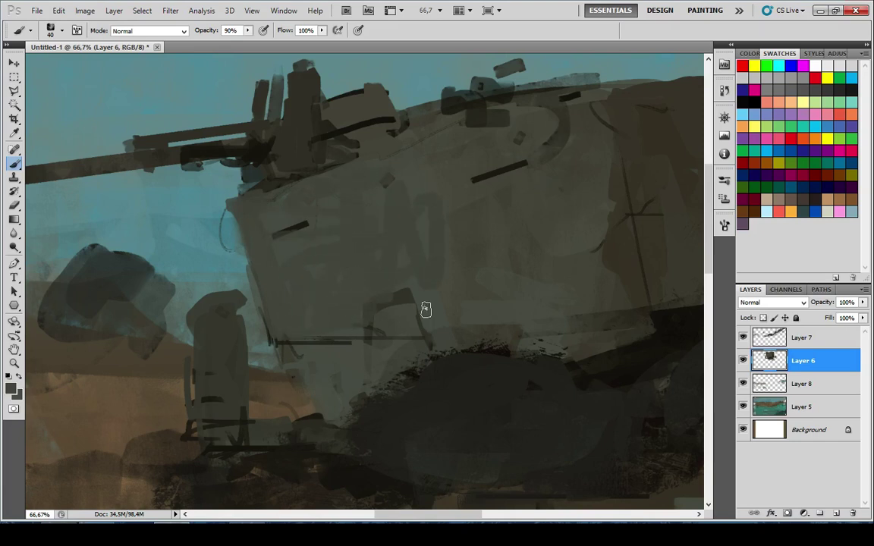
pyautogui.scroll(-8, 394, 259)
pyautogui.scroll(2, 381, 258)
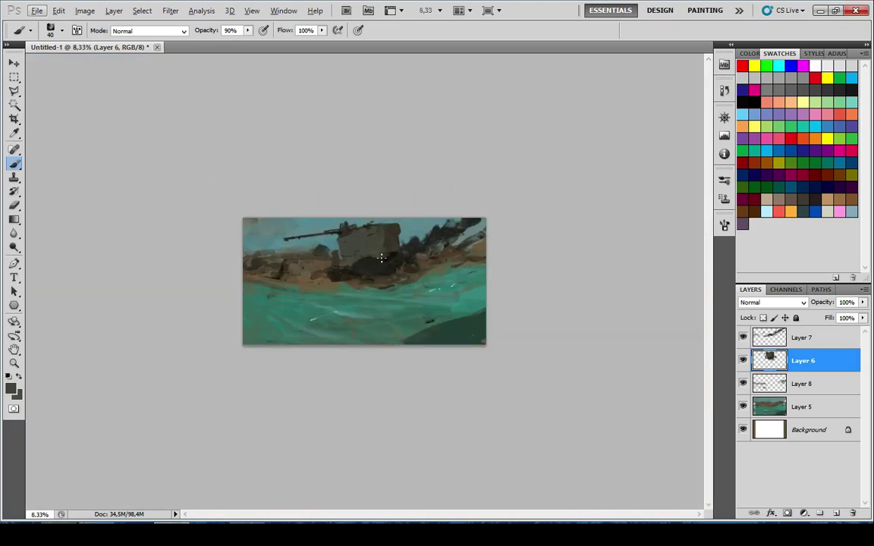
# Sample a near-black tone and paint a thin line along the hull's lower front edge with a size 9 brush
pyautogui.scroll(6, 366, 263)
pyautogui.moveTo(335, 243); pyautogui.dragTo(429, 255)
pyautogui.press('u')
pyautogui.press('i')
pyautogui.click(613, 292)
pyautogui.press('b')
pyautogui.hotkey('ctrl', 'z')
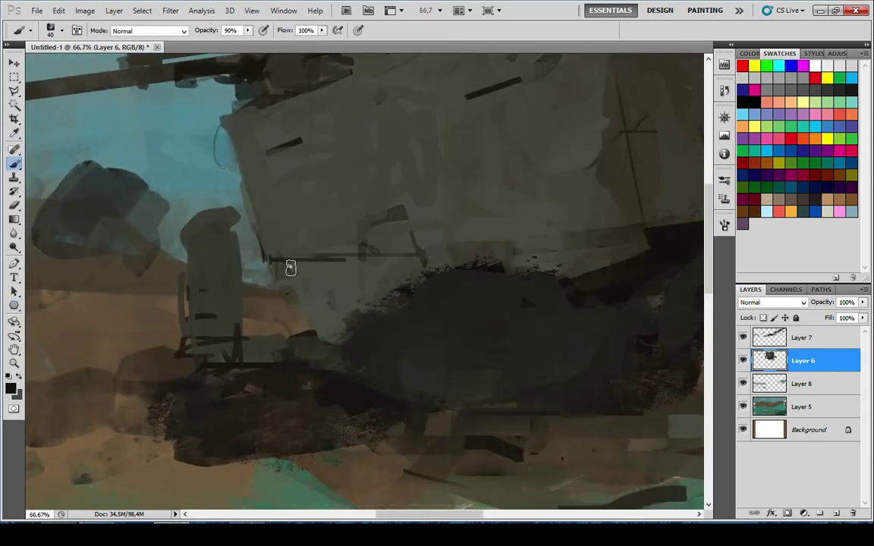
pyautogui.press('[')
pyautogui.press('[')
pyautogui.press('[')
pyautogui.press('[')
pyautogui.press('[')
pyautogui.press('[')
pyautogui.moveTo(278, 261); pyautogui.dragTo(404, 253)
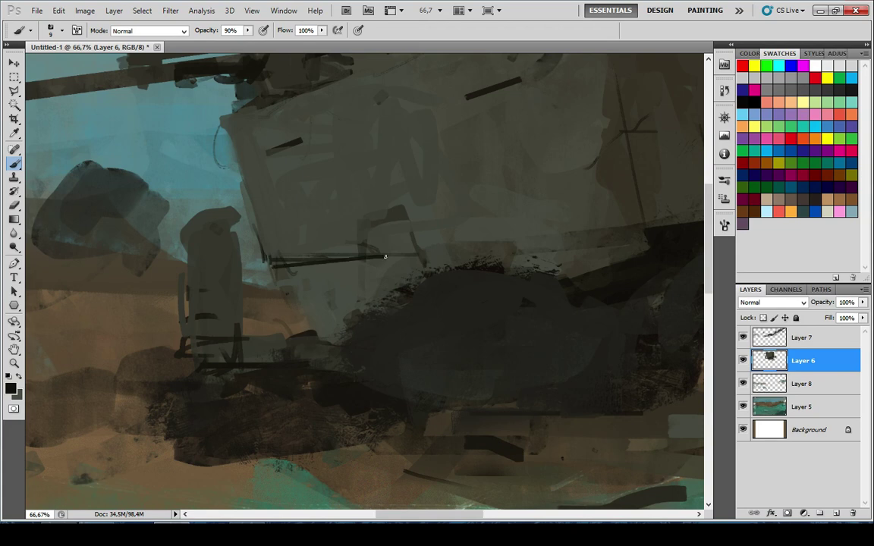
# Paint grey strokes over the hull side with a size 30 brush to even out its surface
pyautogui.scroll(-6, 436, 248)
pyautogui.scroll(3, 358, 244)
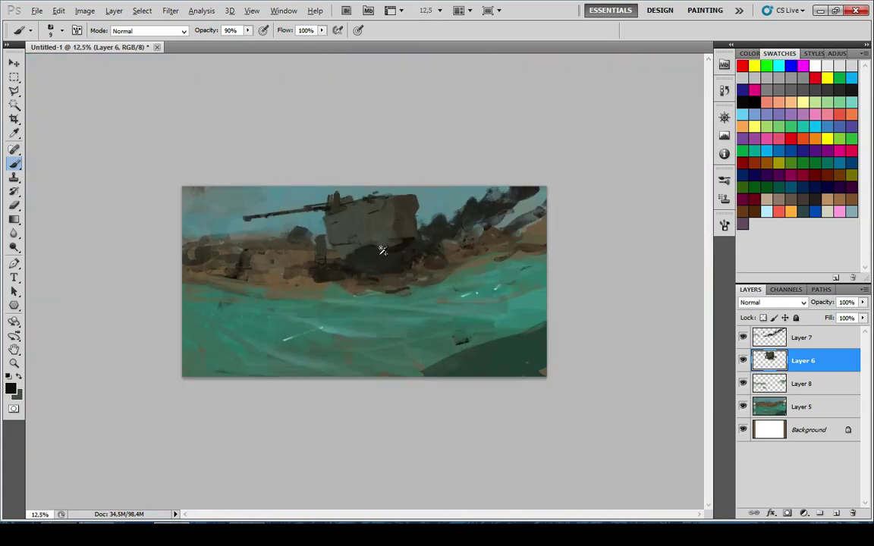
pyautogui.scroll(-4, 422, 247)
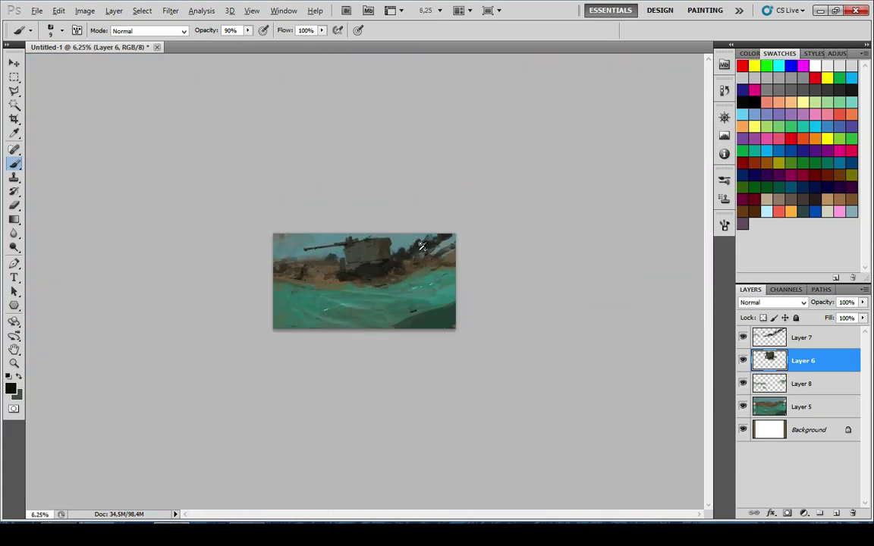
pyautogui.scroll(6, 369, 217)
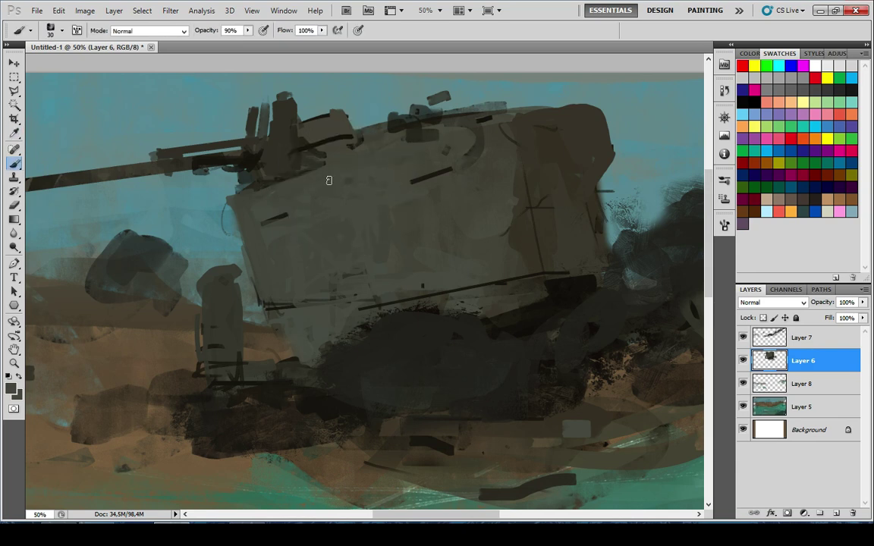
pyautogui.moveTo(425, 210); pyautogui.dragTo(297, 224)
pyautogui.scroll(-8, 375, 265)
pyautogui.scroll(2, 365, 315)
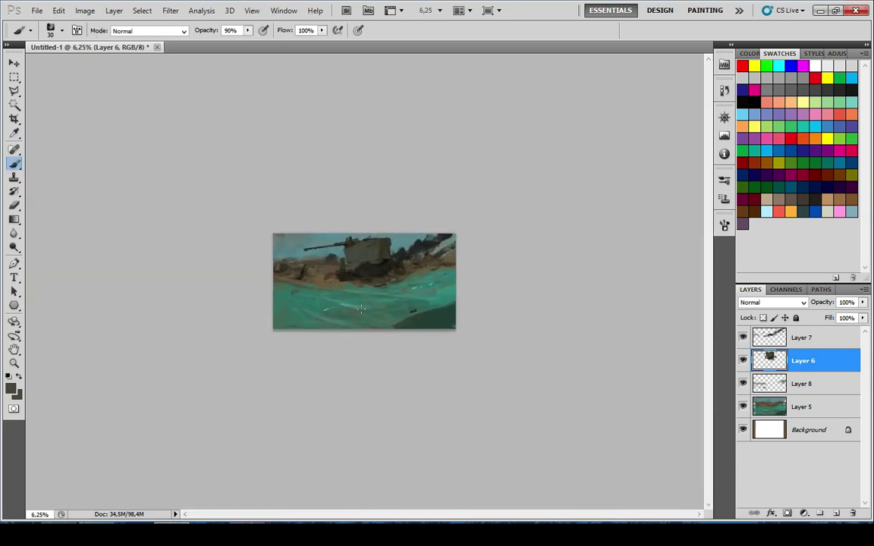
pyautogui.scroll(5, 360, 307)
# Set the brush opacity to 10%, sample a dark tone and softly shade the hull, enlarging the brush to 250
pyautogui.press('alt')
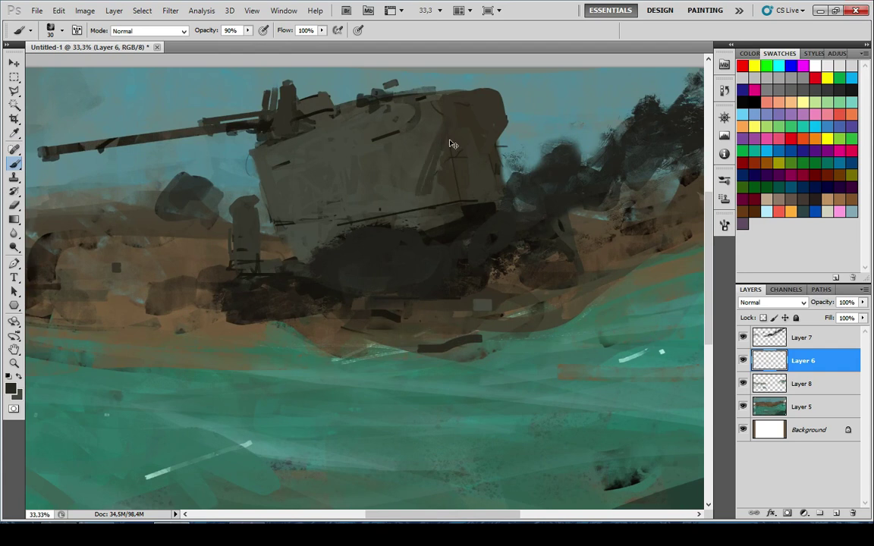
pyautogui.press('1')
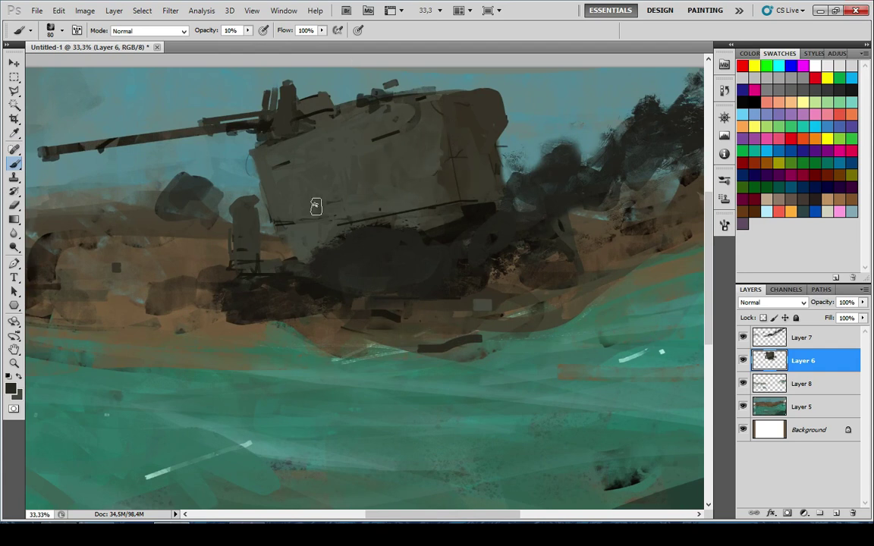
pyautogui.press('x')
pyautogui.keyDown('alt'); pyautogui.click(445, 230); pyautogui.keyUp('alt')
pyautogui.press(']')
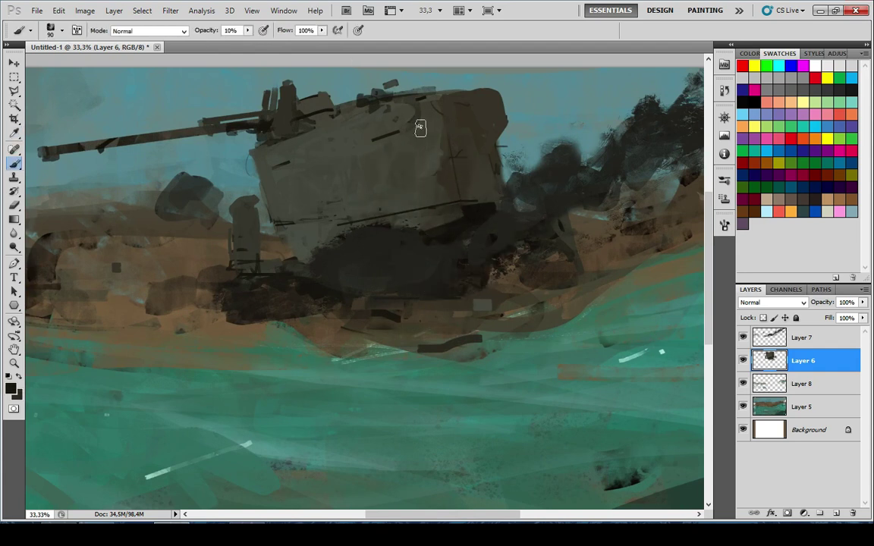
pyautogui.press(']')
pyautogui.press(']')
pyautogui.press(']')
pyautogui.press(']')
pyautogui.press(']')
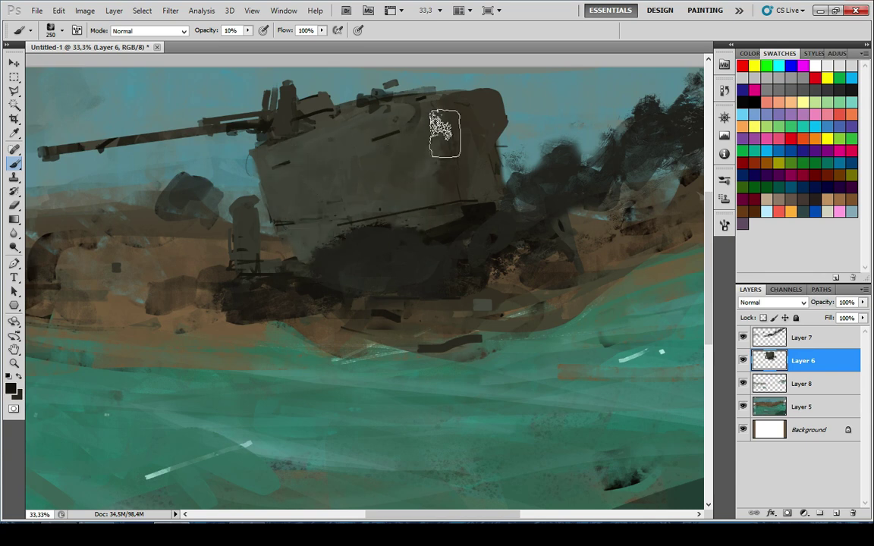
# Darken the base of the upright post and the hull's lower rear corner with smaller strokes at 80% opacity
pyautogui.scroll(-8, 429, 311)
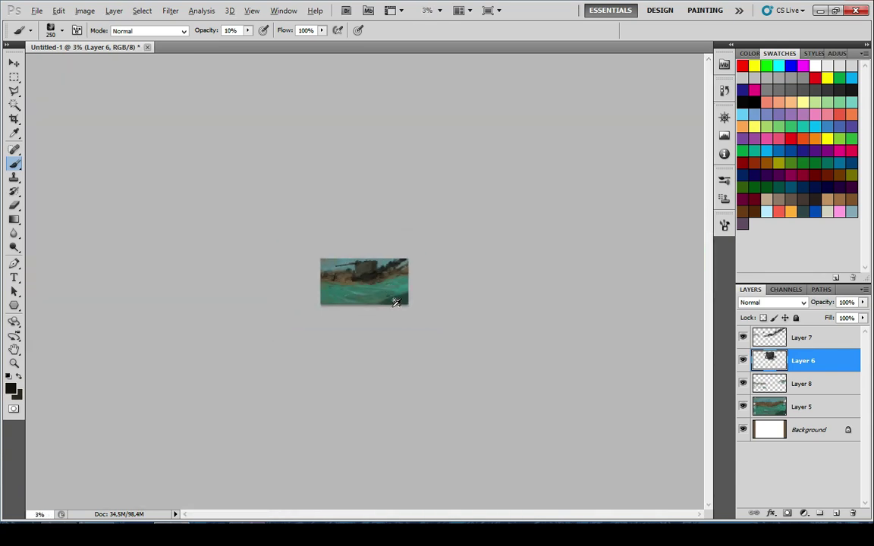
pyautogui.scroll(3, 389, 303)
pyautogui.scroll(5, 321, 248)
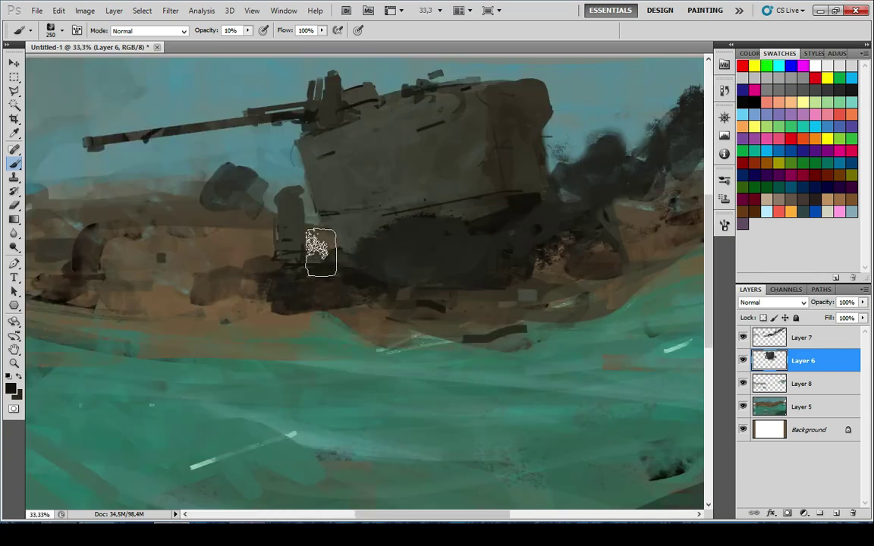
pyautogui.press('[')
pyautogui.moveTo(299, 222); pyautogui.dragTo(269, 256)
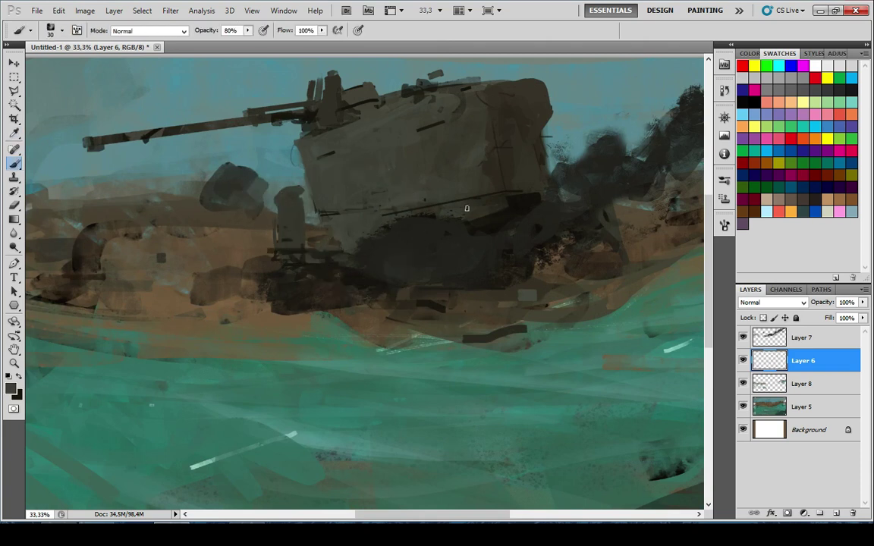
pyautogui.keyDown('alt'); pyautogui.click(515, 197); pyautogui.keyUp('alt')
pyautogui.moveTo(525, 194); pyautogui.dragTo(462, 232)
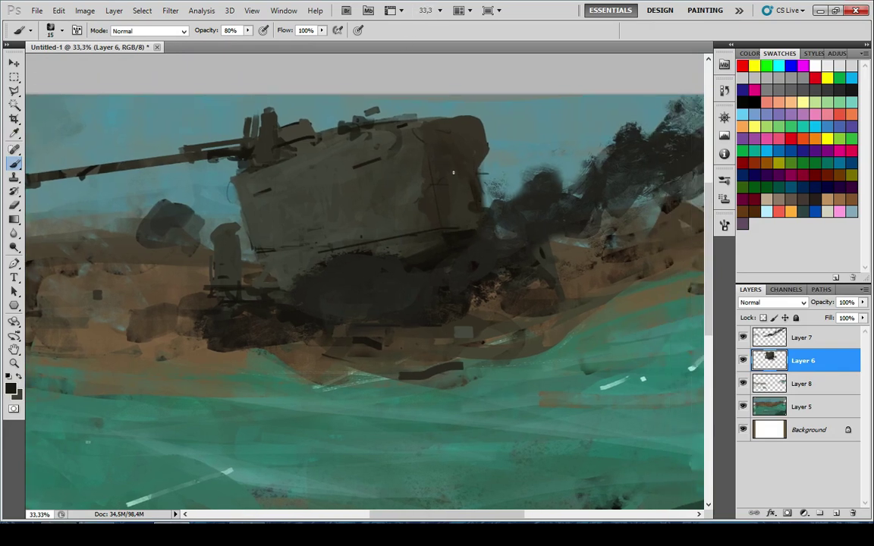
# Sample nearby hull tones and repaint the upper rear part of the hull with size 45 and 70 brushes
pyautogui.press('x')
pyautogui.keyDown('alt'); pyautogui.click(431, 160); pyautogui.keyUp('alt')
pyautogui.press(']')
pyautogui.keyDown('alt'); pyautogui.click(470, 137); pyautogui.keyUp('alt')
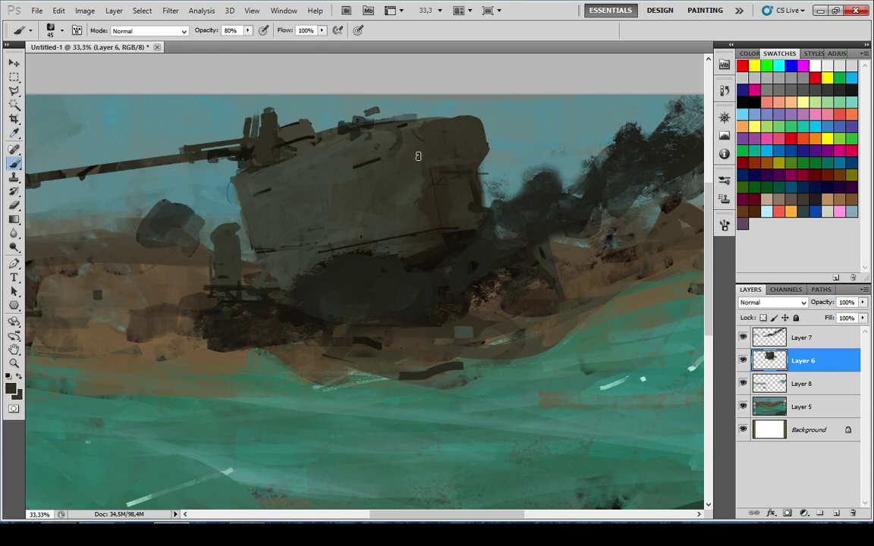
pyautogui.keyDown('alt'); pyautogui.click(434, 133); pyautogui.keyUp('alt')
pyautogui.keyDown('alt'); pyautogui.click(384, 156); pyautogui.keyUp('alt')
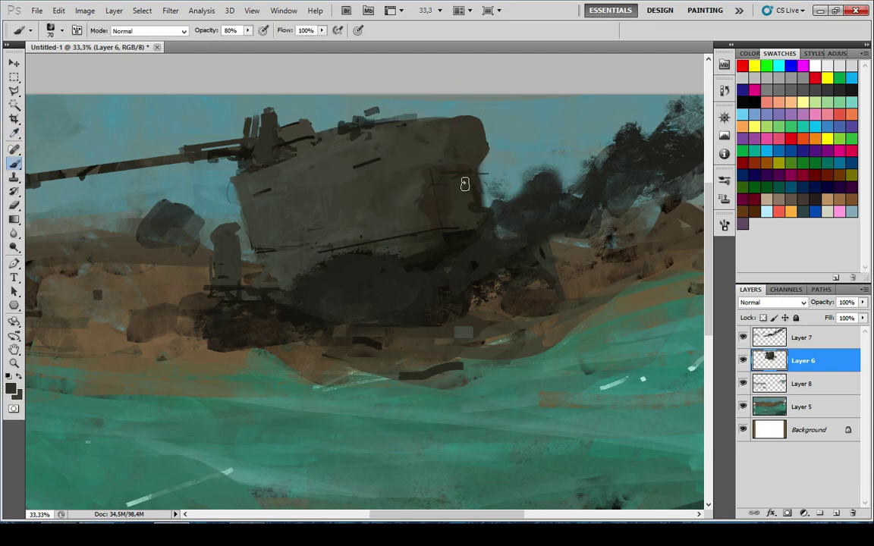
pyautogui.keyDown('alt'); pyautogui.click(426, 175); pyautogui.keyUp('alt')
pyautogui.moveTo(442, 180); pyautogui.dragTo(453, 193)
# Paint a dark band across the hull's rear corner with a size 50 brush at 40% opacity
pyautogui.scroll(-6, 279, 328)
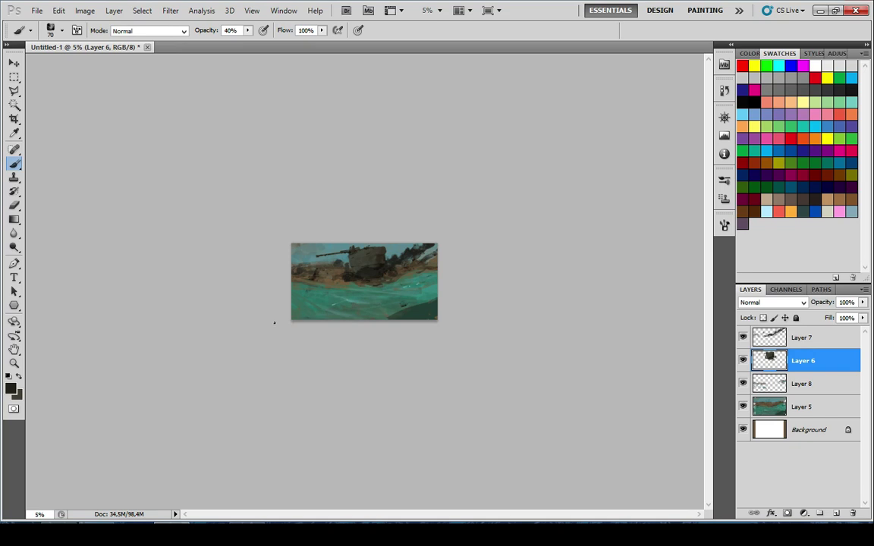
pyautogui.scroll(9, 274, 322)
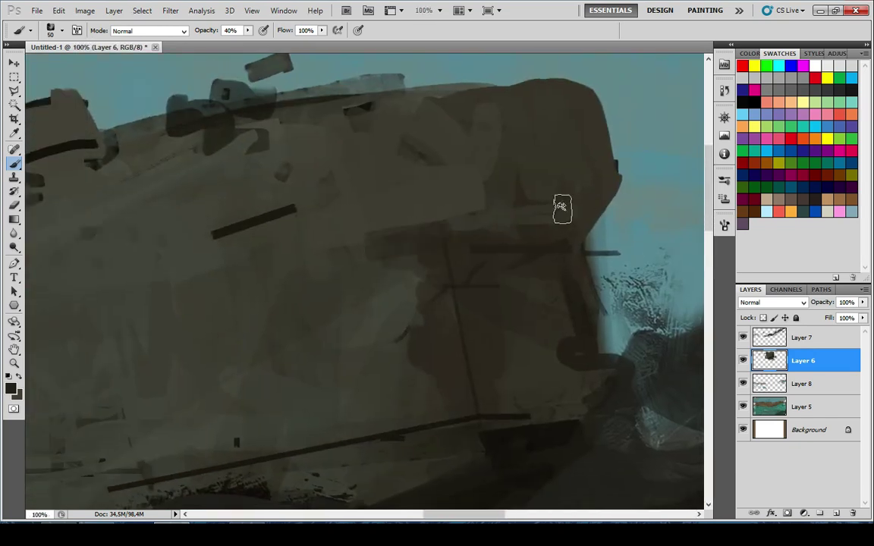
pyautogui.moveTo(384, 234); pyautogui.dragTo(618, 206)
pyautogui.press('x')
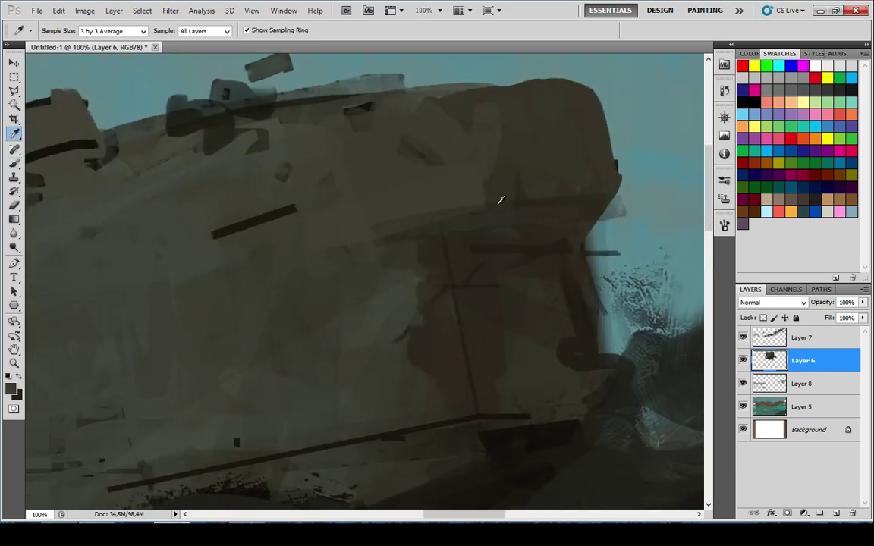
# Sample a hull grey and paint size 45 strokes over the rear hull, raising the opacity to 70% and undoing misplaced strokes
pyautogui.keyDown('alt'); pyautogui.click(454, 171); pyautogui.keyUp('alt')
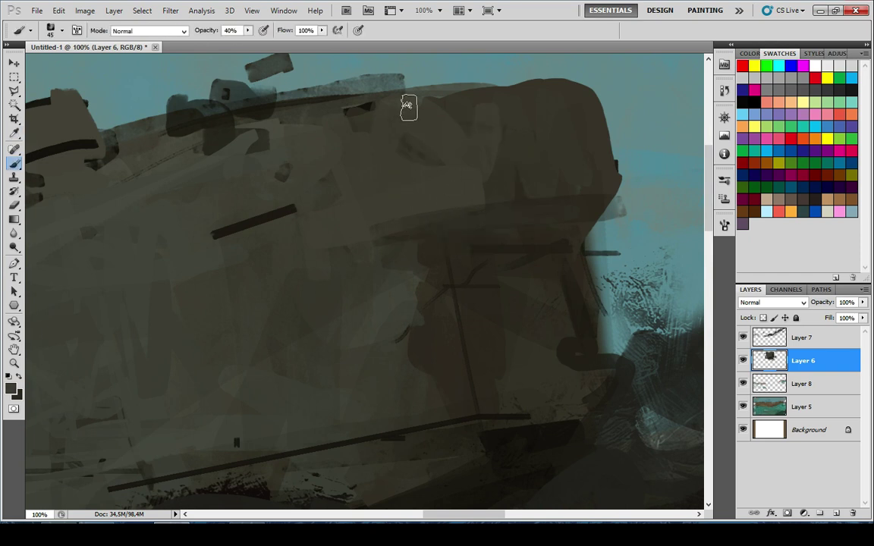
pyautogui.moveTo(408, 107); pyautogui.dragTo(551, 263)
pyautogui.moveTo(382, 214)
pyautogui.mouseDown()
pyautogui.moveTo(458, 220)
pyautogui.moveTo(487, 234)
pyautogui.mouseUp()
pyautogui.hotkey('ctrl', 'z')
pyautogui.press('7')
pyautogui.moveTo(431, 243); pyautogui.dragTo(472, 237)
pyautogui.moveTo(486, 227)
pyautogui.mouseDown()
pyautogui.moveTo(399, 210)
pyautogui.moveTo(410, 214)
pyautogui.mouseUp()
pyautogui.hotkey('ctrl', 'z')
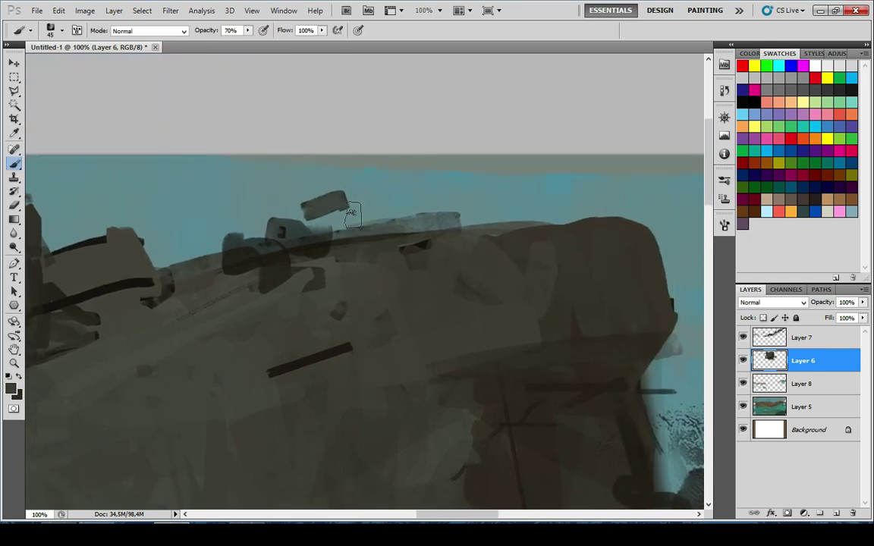
# Set the brush opacity to 100% and paint a size 40 stroke on the hull's top edge
pyautogui.press('0')
pyautogui.press('[')
pyautogui.moveTo(328, 205)
pyautogui.mouseDown()
pyautogui.moveTo(335, 236)
pyautogui.moveTo(421, 225)
pyautogui.moveTo(431, 215)
pyautogui.moveTo(385, 202)
pyautogui.moveTo(419, 215)
pyautogui.mouseUp()
pyautogui.scroll(-9, 407, 257)
pyautogui.hotkey('ctrl', '+')
pyautogui.hotkey('ctrl', '+')
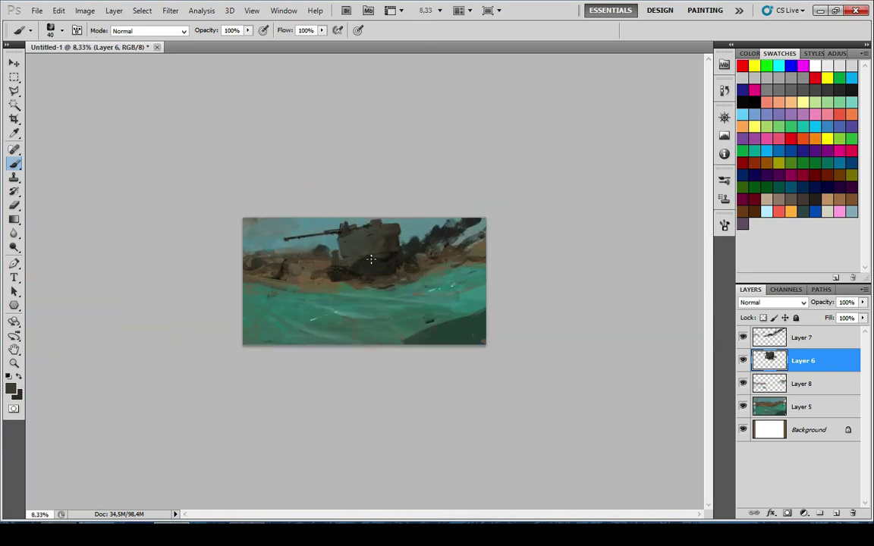
pyautogui.hotkey('ctrl', '-')
pyautogui.hotkey('ctrl', '-')
pyautogui.hotkey('ctrl', '+')
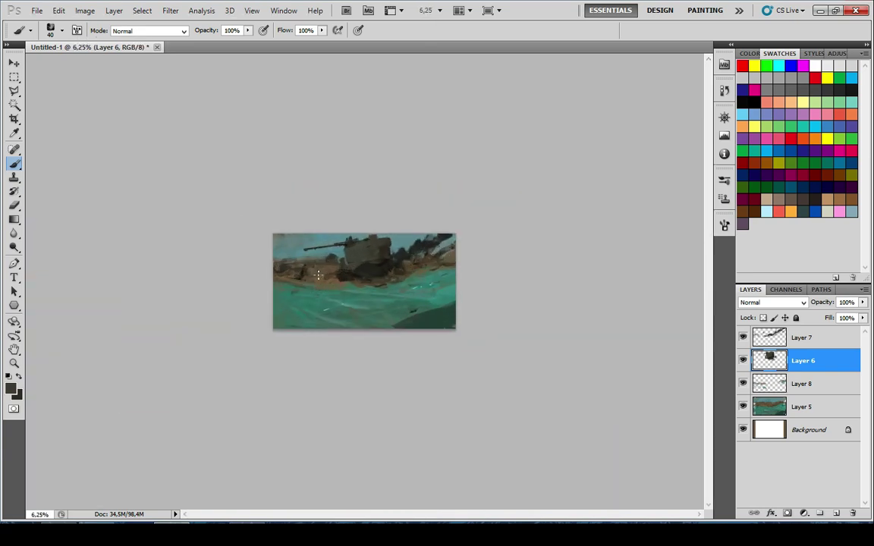
# Sample a dark tone and paint strokes around the upright post's base with brushes up to size 60, undoing misplaced ones
pyautogui.hotkey('ctrl', '+')
pyautogui.hotkey('ctrl', '+')
pyautogui.hotkey('ctrl', '+')
pyautogui.hotkey('ctrl', '+')
pyautogui.moveTo(355, 285); pyautogui.dragTo(307, 330)
pyautogui.keyDown('alt'); pyautogui.click(255, 339); pyautogui.keyUp('alt')
pyautogui.moveTo(246, 332); pyautogui.dragTo(385, 317)
pyautogui.press(']')
pyautogui.moveTo(558, 244)
pyautogui.mouseDown()
pyautogui.moveTo(552, 262)
pyautogui.moveTo(466, 326)
pyautogui.mouseUp()
pyautogui.hotkey('ctrl', 'z')
pyautogui.moveTo(528, 296); pyautogui.dragTo(482, 329)
pyautogui.moveTo(465, 295); pyautogui.dragTo(382, 343)
pyautogui.hotkey('ctrl', 'z')
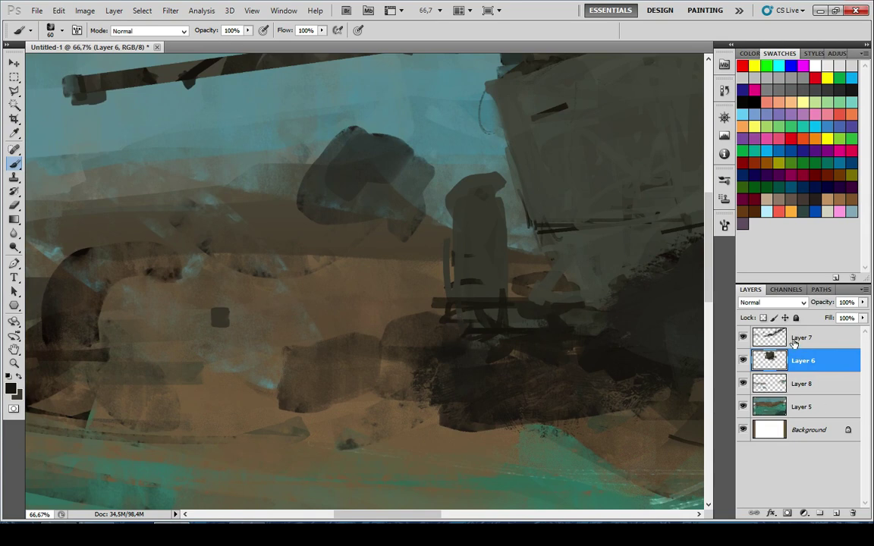
# Select Layer 7, sample dark tones and paint a rounded dark mass beside the post's base with a size 70 brush
pyautogui.click(793, 338)
pyautogui.keyDown('alt'); pyautogui.click(444, 311); pyautogui.keyUp('alt')
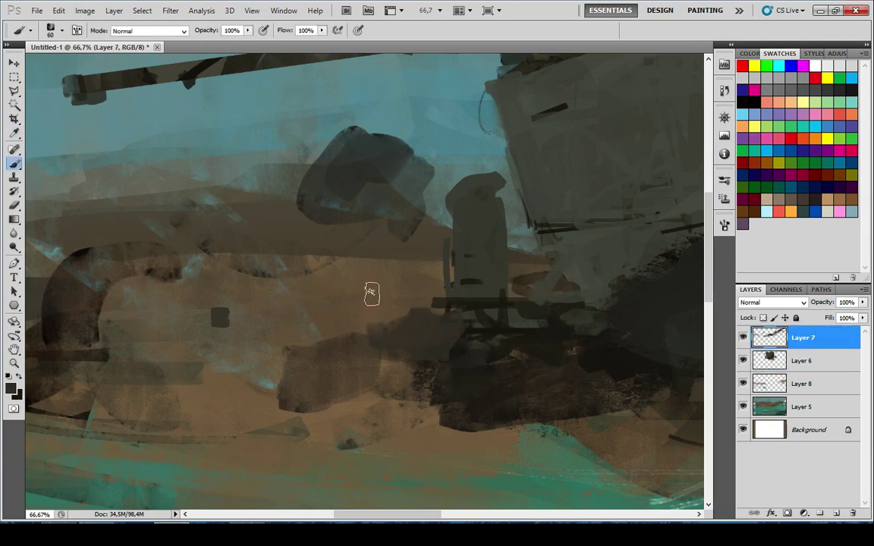
pyautogui.press(']')
pyautogui.keyDown('alt'); pyautogui.click(609, 350); pyautogui.keyUp('alt')
pyautogui.moveTo(457, 360); pyautogui.dragTo(403, 323)
pyautogui.moveTo(395, 280); pyautogui.dragTo(469, 335)
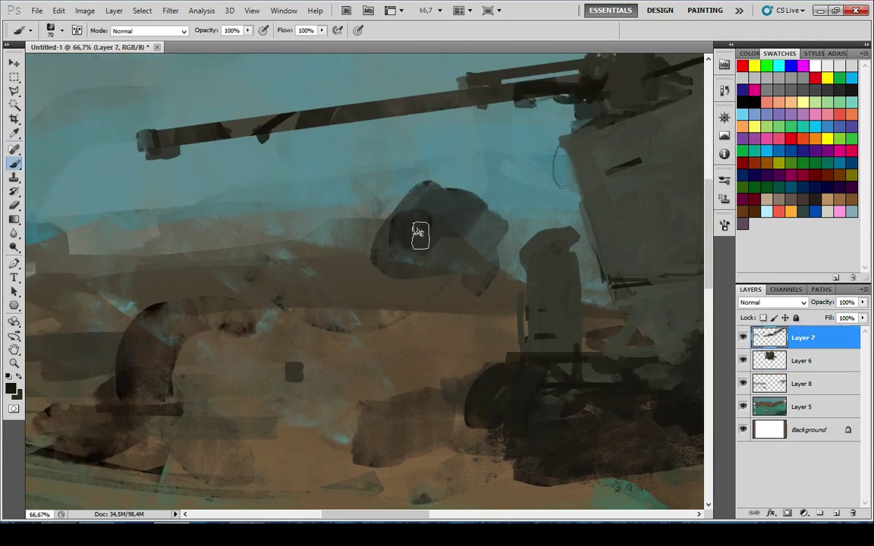
# Paint dark curved strokes over the boulder shape behind the upright post
pyautogui.moveTo(421, 236); pyautogui.dragTo(385, 305)
pyautogui.moveTo(416, 261); pyautogui.dragTo(425, 216)
pyautogui.moveTo(457, 220); pyautogui.dragTo(408, 241)
pyautogui.moveTo(409, 198); pyautogui.dragTo(355, 213)
# Paint dark strokes along the distant ridge beyond the gun's muzzle with a size 80 brush
pyautogui.moveTo(387, 233)
pyautogui.mouseDown()
pyautogui.moveTo(333, 244)
pyautogui.moveTo(594, 285)
pyautogui.mouseUp()
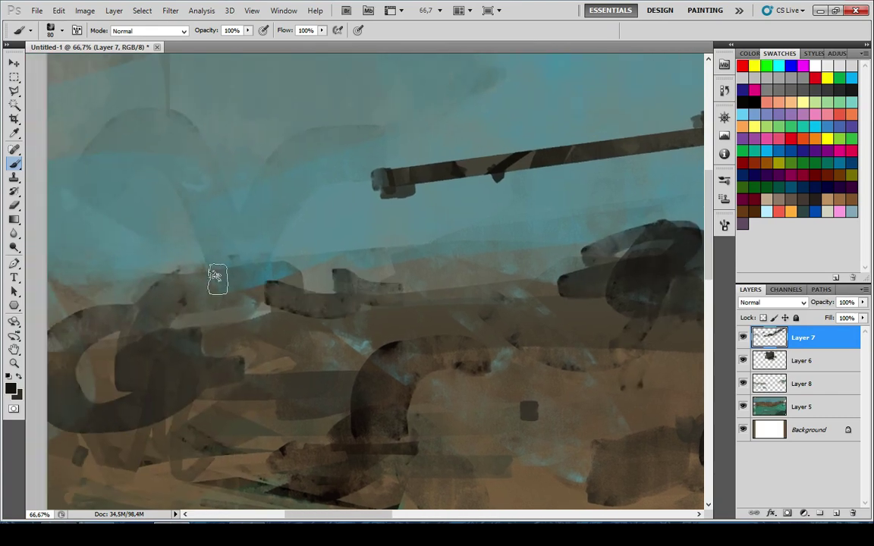
pyautogui.moveTo(182, 284); pyautogui.dragTo(254, 274)
pyautogui.moveTo(264, 274); pyautogui.dragTo(334, 267)
pyautogui.scroll(-6, 351, 274)
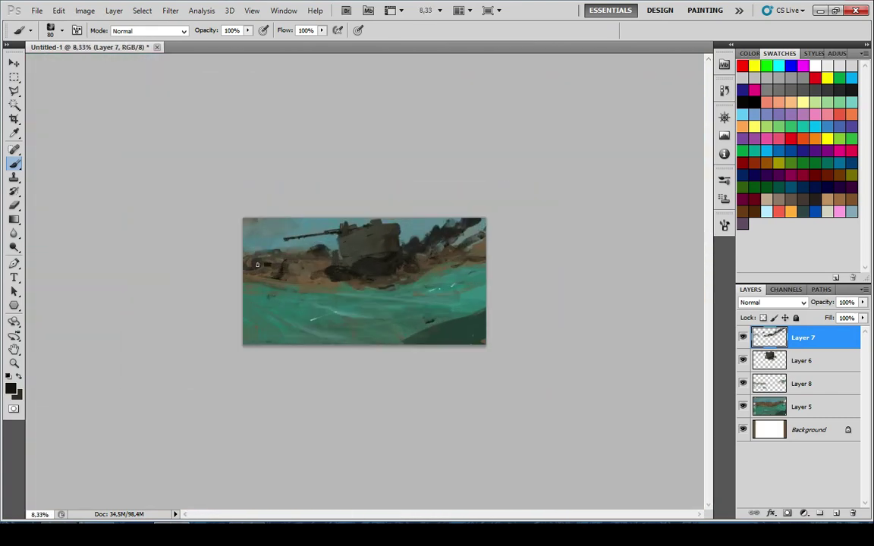
# Paint two dark horizontal bars across the ridge at the canvas's left edge
pyautogui.scroll(-1, 237, 264)
pyautogui.scroll(1, 263, 260)
pyautogui.scroll(1, 295, 268)
pyautogui.scroll(-2, 295, 269)
pyautogui.scroll(4, 295, 268)
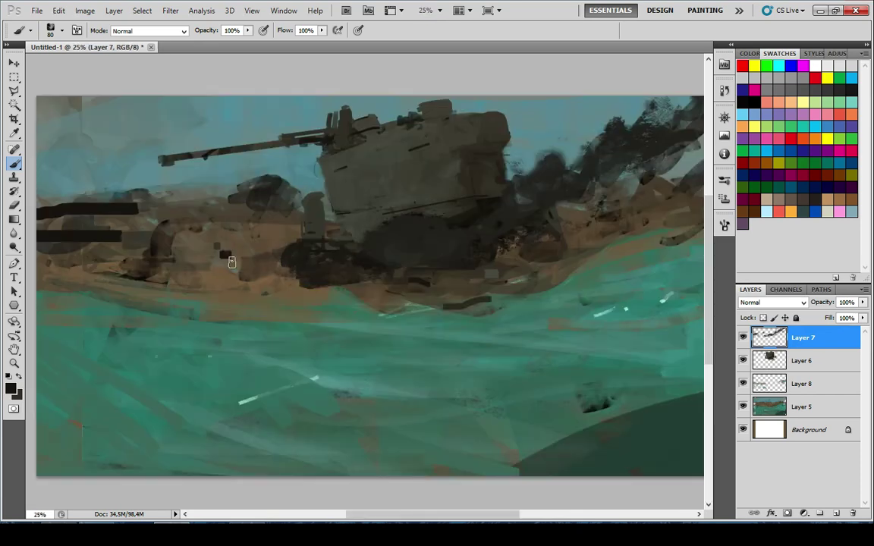
pyautogui.scroll(-2, 231, 262)
pyautogui.scroll(3, 293, 267)
pyautogui.scroll(-3, 292, 267)
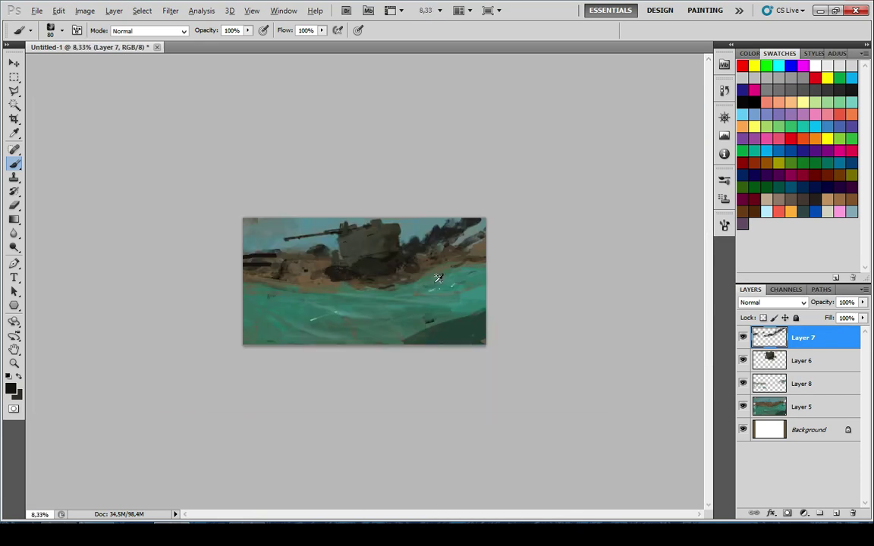
# Paint dark strokes along the slope and smoke-like mass behind the vehicle, undoing misplaced ones
pyautogui.scroll(3, 461, 275)
pyautogui.scroll(1, 404, 332)
pyautogui.moveTo(443, 291); pyautogui.dragTo(515, 265)
pyautogui.hotkey('ctrl', 'z')
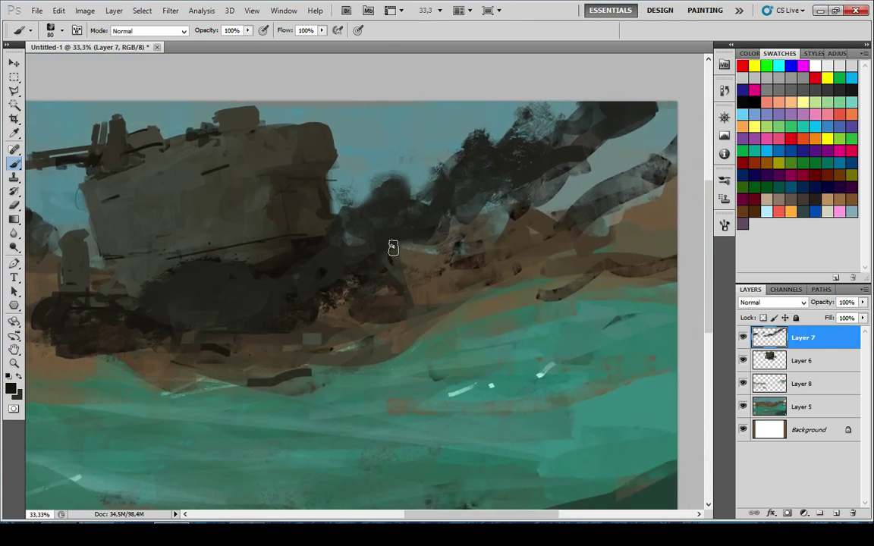
pyautogui.moveTo(391, 238); pyautogui.dragTo(261, 286)
pyautogui.moveTo(545, 257)
pyautogui.mouseDown()
pyautogui.moveTo(468, 294)
pyautogui.moveTo(527, 222)
pyautogui.moveTo(484, 256)
pyautogui.mouseUp()
pyautogui.hotkey('ctrl', 'z')
pyautogui.moveTo(422, 268); pyautogui.dragTo(530, 242)
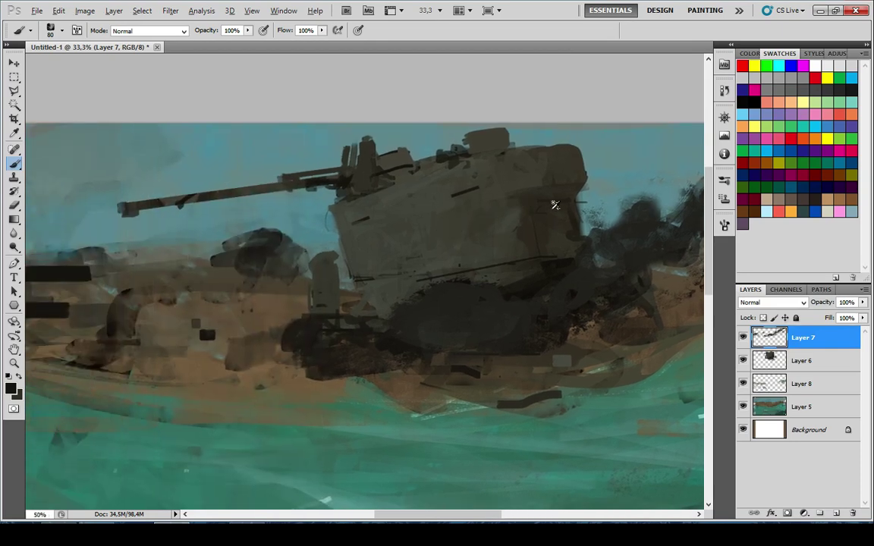
# Shade the recessed band on the hull's rear side with dark strokes using a size 30 brush
pyautogui.scroll(3, 556, 205)
pyautogui.moveTo(510, 198); pyautogui.dragTo(453, 226)
pyautogui.press('[')
pyautogui.press('[')
pyautogui.press('[')
pyautogui.press('[')
pyautogui.press('[')
pyautogui.moveTo(352, 211)
pyautogui.mouseDown()
pyautogui.moveTo(362, 216)
pyautogui.moveTo(359, 205)
pyautogui.mouseUp()
pyautogui.hotkey('ctrl', 'z')
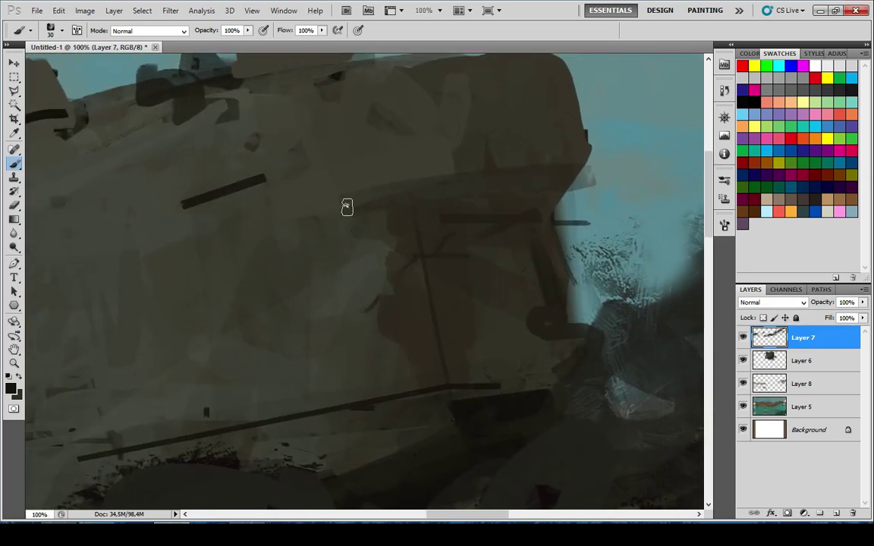
pyautogui.moveTo(514, 249)
pyautogui.mouseDown()
pyautogui.moveTo(369, 225)
pyautogui.moveTo(377, 202)
pyautogui.moveTo(487, 211)
pyautogui.moveTo(498, 235)
pyautogui.moveTo(402, 199)
pyautogui.moveTo(545, 205)
pyautogui.moveTo(392, 197)
pyautogui.moveTo(564, 164)
pyautogui.moveTo(443, 207)
pyautogui.mouseUp()
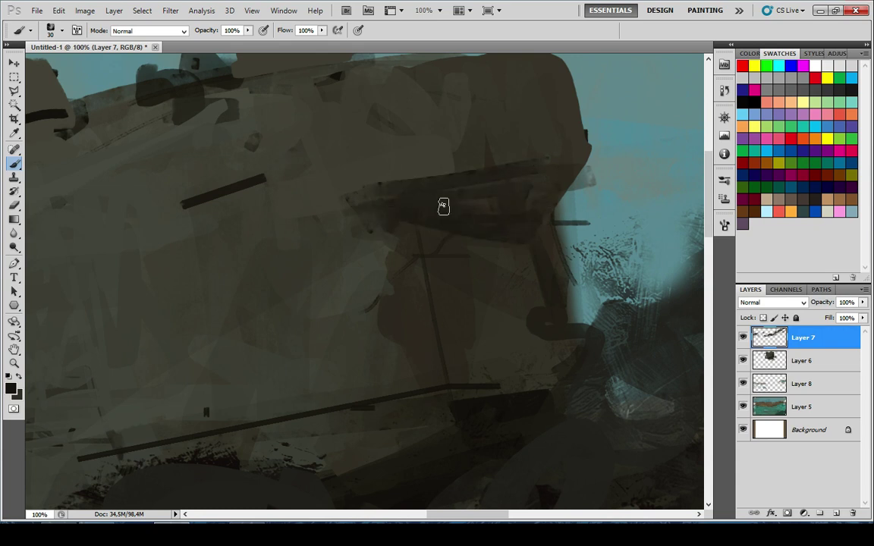
# Paint lighter grey strokes along the recessed band's upper edge with size 25 and 20 brushes, undoing misplaced ones
pyautogui.moveTo(421, 172); pyautogui.dragTo(526, 139)
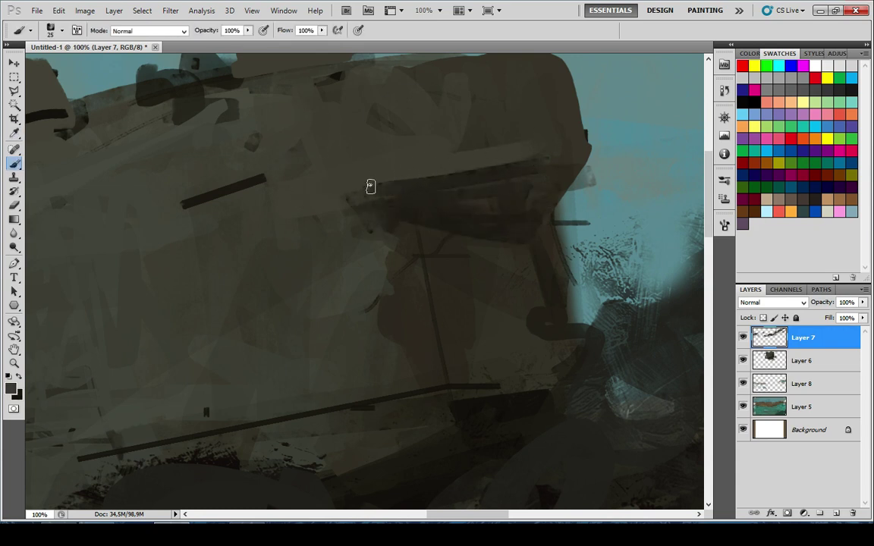
pyautogui.moveTo(351, 202); pyautogui.dragTo(596, 182)
pyautogui.hotkey('ctrl', 'z')
pyautogui.moveTo(383, 193)
pyautogui.mouseDown()
pyautogui.moveTo(502, 175)
pyautogui.moveTo(418, 191)
pyautogui.moveTo(576, 176)
pyautogui.mouseUp()
pyautogui.hotkey('ctrl', 'z')
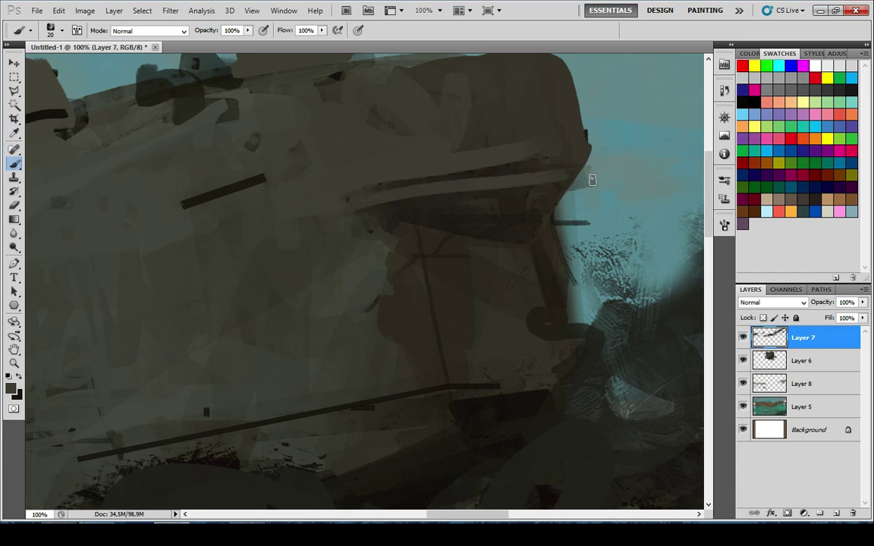
pyautogui.scroll(-4, 507, 223)
pyautogui.hotkey('ctrl', '-')
pyautogui.hotkey('ctrl', '-')
pyautogui.hotkey('ctrl', '-')
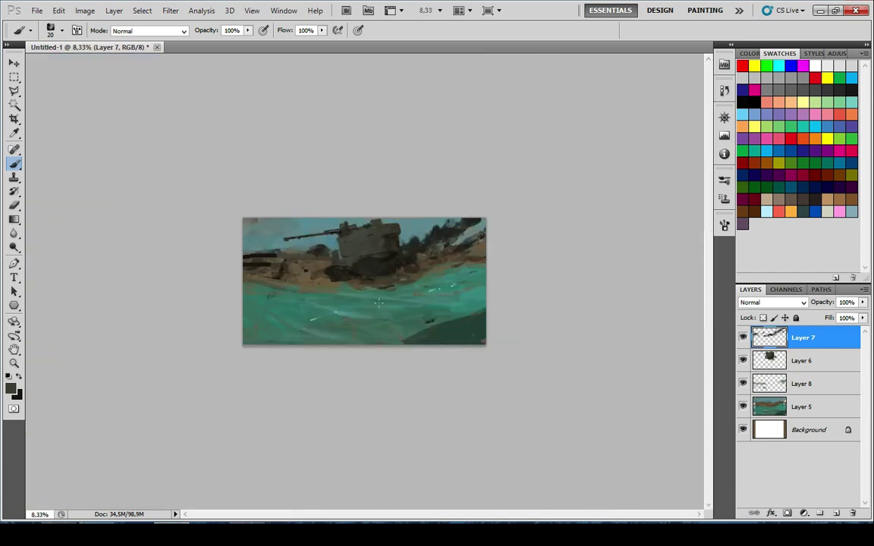
# Paint a rounded dark mass over the bars at the canvas's left edge with a size 125 brush and erase parts of it
pyautogui.scroll(2, 402, 175)
pyautogui.scroll(3, 244, 216)
pyautogui.moveTo(244, 216)
pyautogui.mouseDown()
pyautogui.moveTo(536, 203)
pyautogui.moveTo(598, 142)
pyautogui.mouseUp()
pyautogui.moveTo(350, 254); pyautogui.dragTo(588, 232)
pyautogui.press('e')
pyautogui.moveTo(201, 292)
pyautogui.mouseDown()
pyautogui.moveTo(284, 179)
pyautogui.moveTo(273, 211)
pyautogui.moveTo(383, 263)
pyautogui.moveTo(146, 292)
pyautogui.moveTo(129, 258)
pyautogui.moveTo(59, 250)
pyautogui.mouseUp()
pyautogui.press('b')
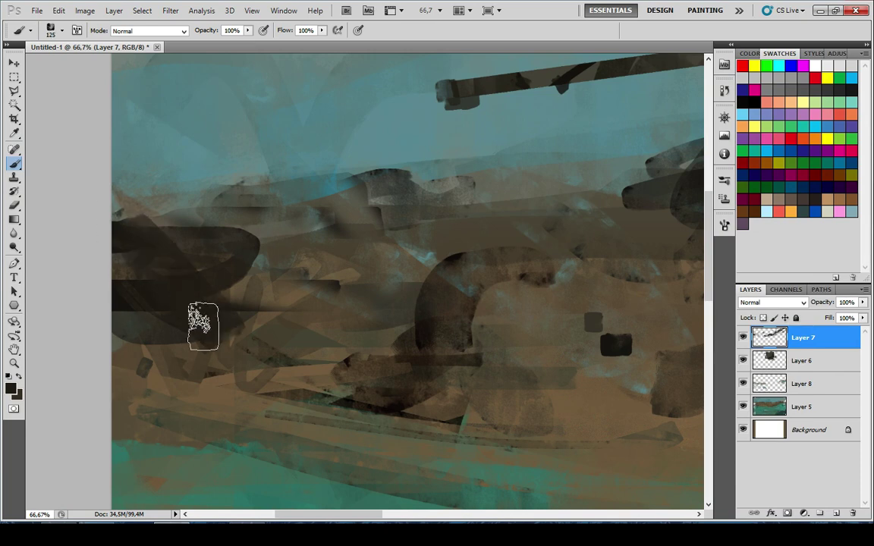
# Erase the upper part of the far-left dark mass, sample its dark tone and paint dark patches beneath it
pyautogui.press('e')
pyautogui.moveTo(201, 298)
pyautogui.mouseDown()
pyautogui.moveTo(241, 258)
pyautogui.moveTo(220, 283)
pyautogui.moveTo(193, 213)
pyautogui.mouseUp()
pyautogui.press('b')
pyautogui.keyDown('alt'); pyautogui.click(178, 297); pyautogui.keyUp('alt')
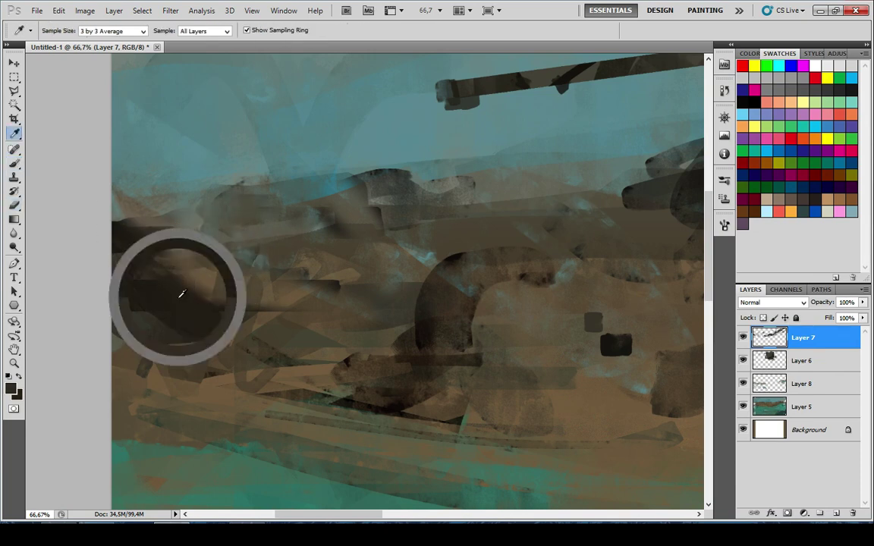
pyautogui.moveTo(121, 314); pyautogui.dragTo(234, 355)
pyautogui.scroll(-6, 175, 379)
pyautogui.hotkey('ctrl', '+')
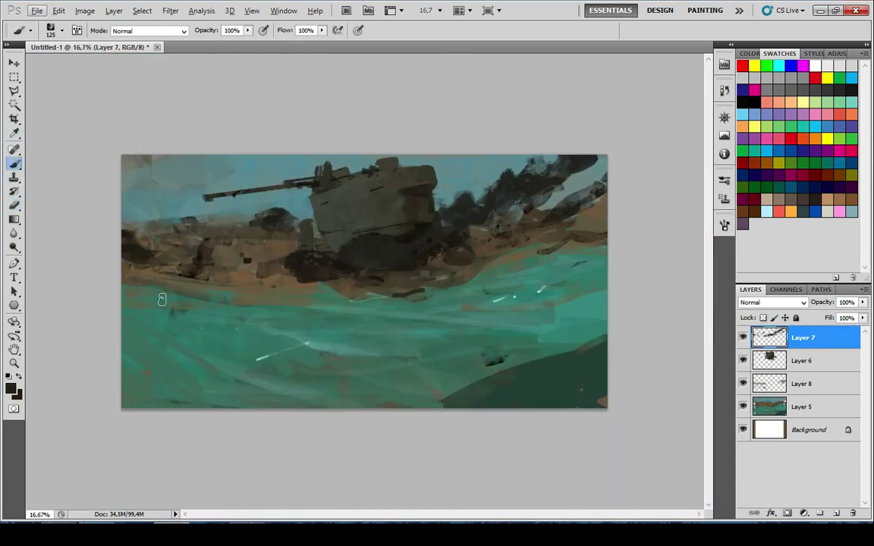
# Sample a grey tone and paint a slanted stroke across the far-left shore with a size 60 brush, undoing a misplaced one
pyautogui.scroll(2, 175, 268)
pyautogui.moveTo(159, 277)
pyautogui.mouseDown()
pyautogui.moveTo(202, 278)
pyautogui.moveTo(322, 251)
pyautogui.mouseUp()
pyautogui.keyDown('alt'); pyautogui.click(211, 284); pyautogui.keyUp('alt')
pyautogui.hotkey('ctrl', 'z')
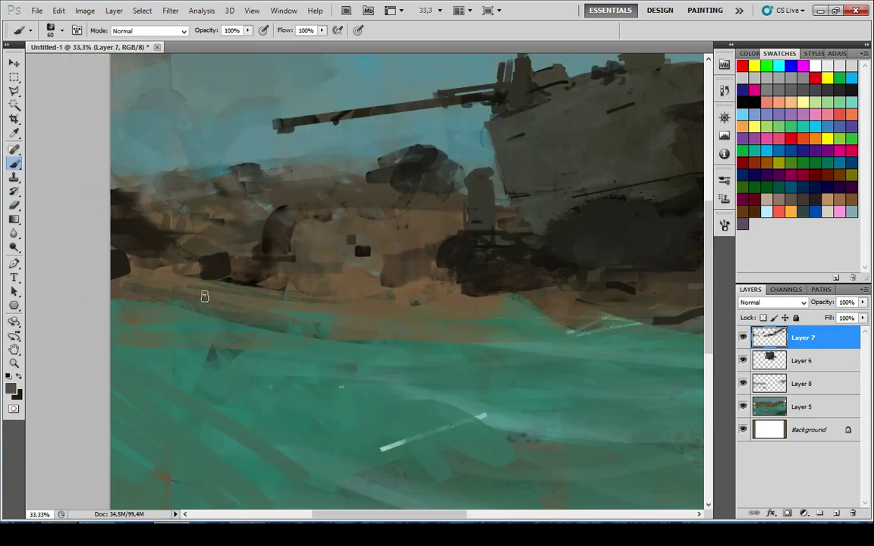
pyautogui.moveTo(205, 275); pyautogui.dragTo(308, 247)
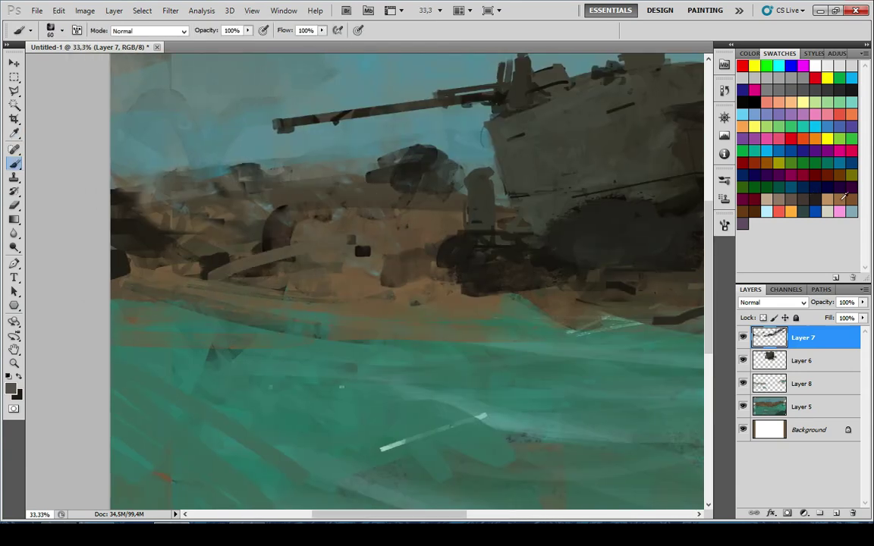
# Pick the brown swatch and darken the foreground colour to a deep brown
pyautogui.click(843, 197)
pyautogui.click(13, 392)
pyautogui.click(387, 261)
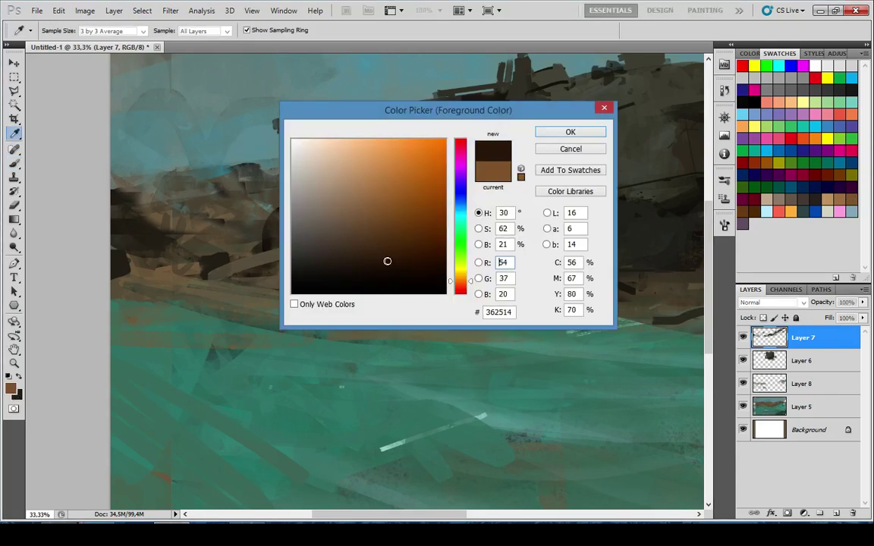
pyautogui.click(546, 134)
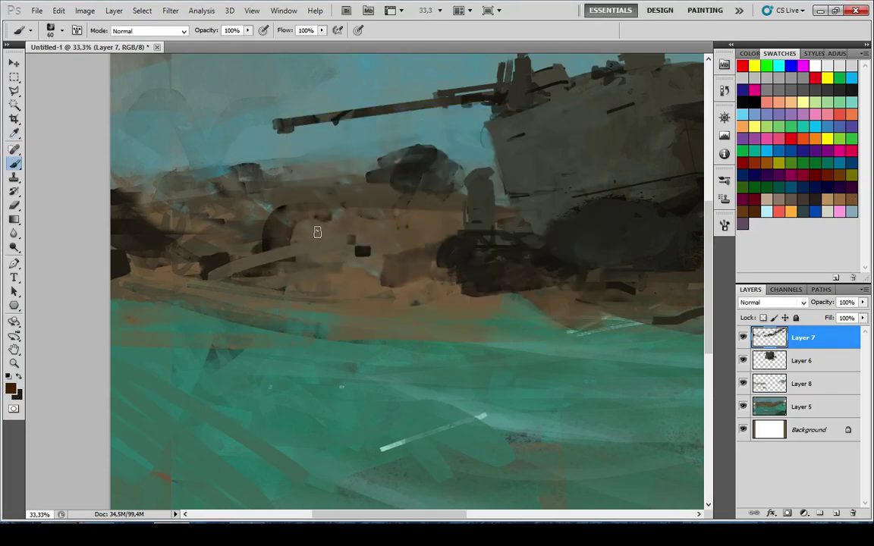
# Choose a rough textured brush at size 400 and try a dark brown stroke across the shore
pyautogui.rightClick(272, 244)
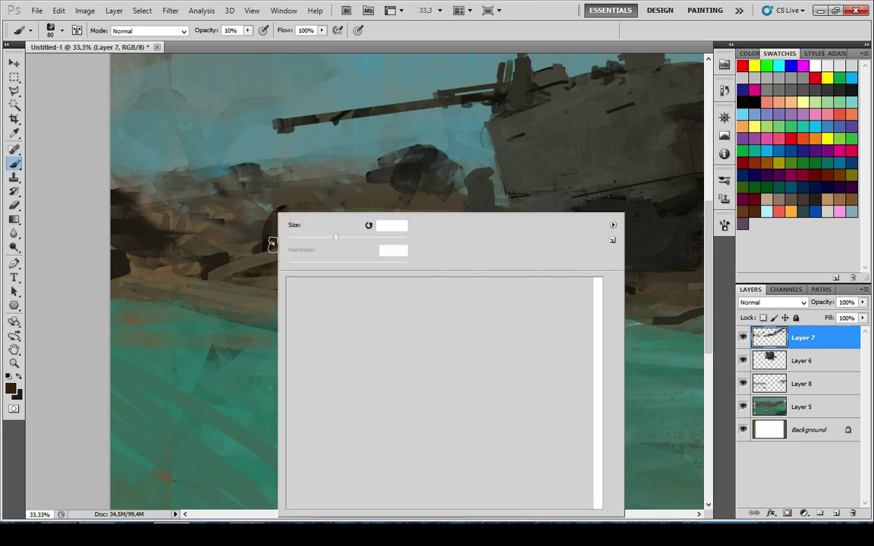
pyautogui.doubleClick(487, 286)
pyautogui.press('[')
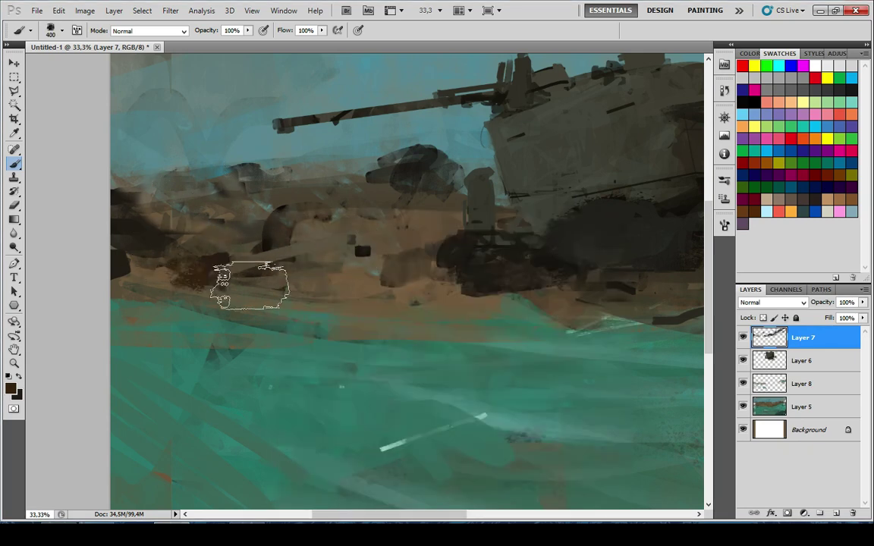
pyautogui.moveTo(220, 285); pyautogui.dragTo(387, 264)
pyautogui.hotkey('ctrl', 'z')
# Add a new layer and paint textured dark brown strokes over the sandy shore down to the waterline at 63% opacity
pyautogui.press('0')
pyautogui.press('4')
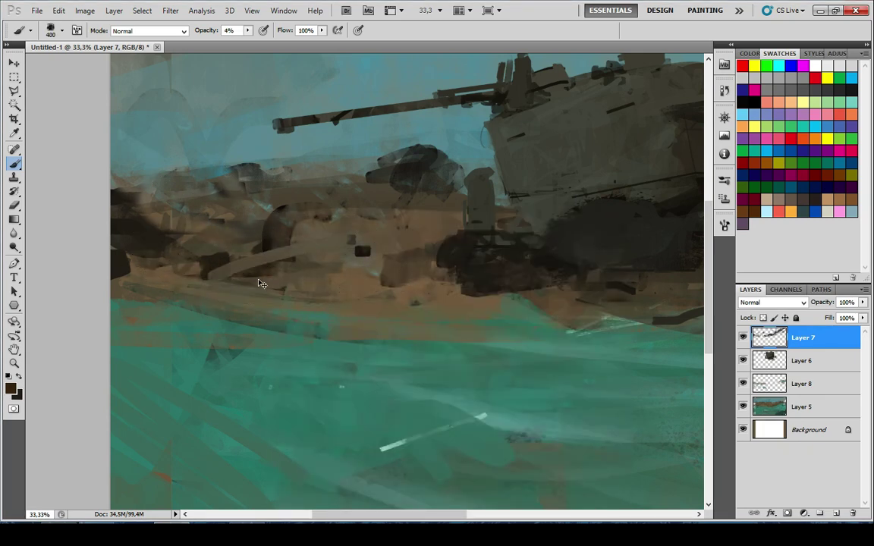
pyautogui.hotkey('ctrl', 'shift', 'alt', 'n')
pyautogui.press('6')
pyautogui.press('3')
pyautogui.click(363, 300)
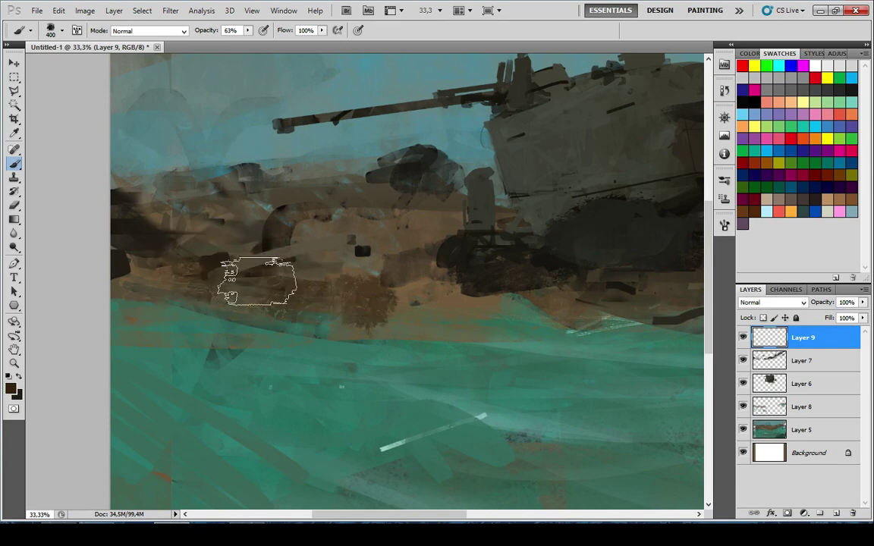
pyautogui.moveTo(257, 281)
pyautogui.mouseDown()
pyautogui.moveTo(425, 270)
pyautogui.moveTo(333, 274)
pyautogui.moveTo(487, 292)
pyautogui.moveTo(445, 320)
pyautogui.moveTo(243, 293)
pyautogui.moveTo(478, 307)
pyautogui.mouseUp()
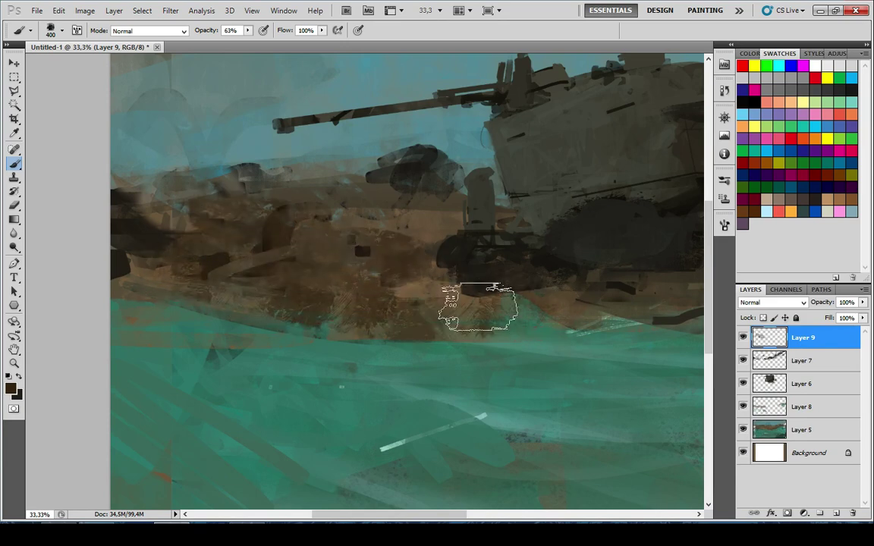
pyautogui.scroll(-6, 397, 334)
pyautogui.scroll(7, 168, 267)
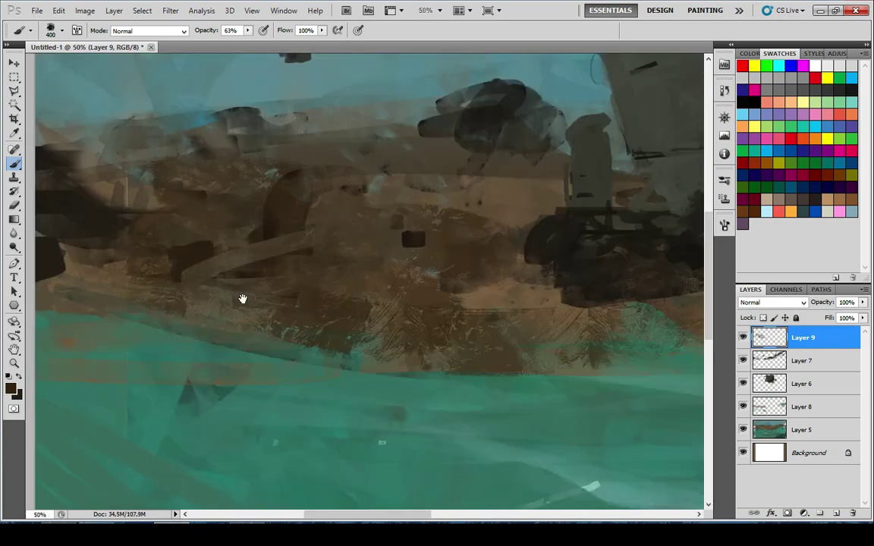
# Switch to the blocky brush at size 125, sample a brown tone and paint over the textured shore, undoing a misplaced stroke
pyautogui.rightClick(244, 299)
pyautogui.click(481, 285)
pyautogui.doubleClick(460, 287)
pyautogui.keyDown('alt'); pyautogui.click(462, 273); pyautogui.keyUp('alt')
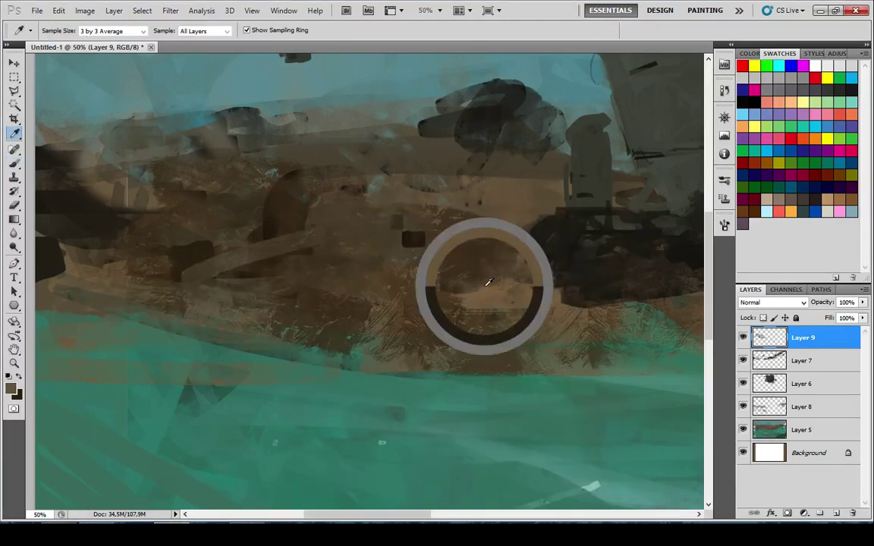
pyautogui.press(']')
pyautogui.moveTo(258, 318)
pyautogui.mouseDown()
pyautogui.moveTo(373, 275)
pyautogui.moveTo(402, 299)
pyautogui.mouseUp()
pyautogui.hotkey('ctrl', 'z')
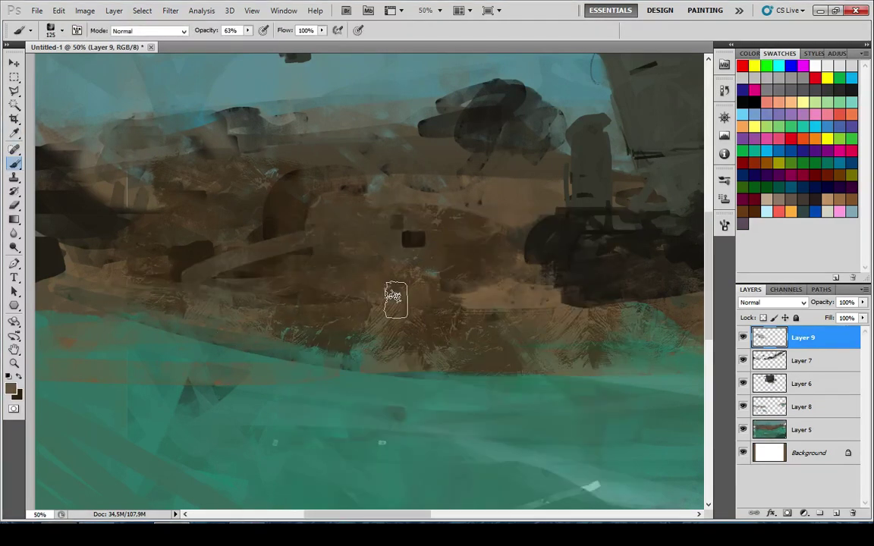
pyautogui.moveTo(261, 295); pyautogui.dragTo(364, 295)
# Set the foreground colour to light grey-brown 968672 and paint light patches on the shore above the waterline, undoing a misplaced one
pyautogui.press('x')
pyautogui.keyDown('alt'); pyautogui.click(331, 287); pyautogui.keyUp('alt')
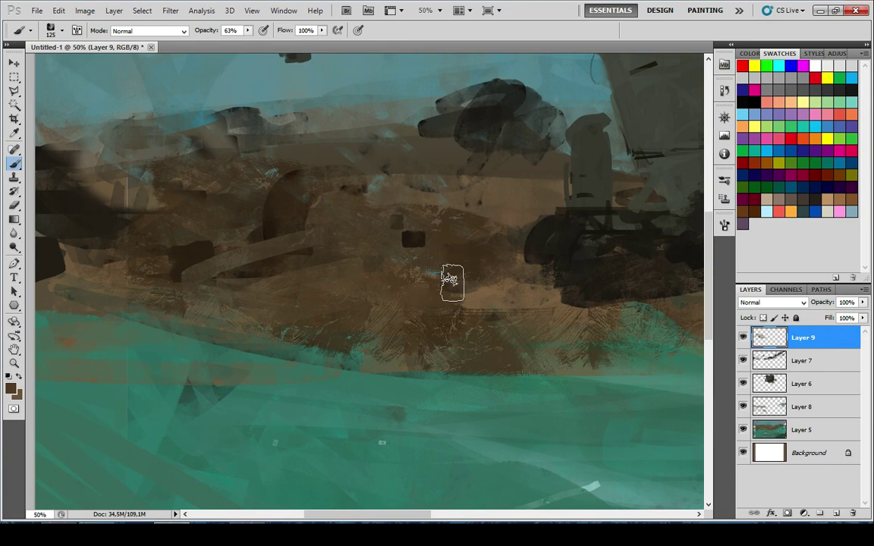
pyautogui.click(10, 389)
pyautogui.click(329, 203)
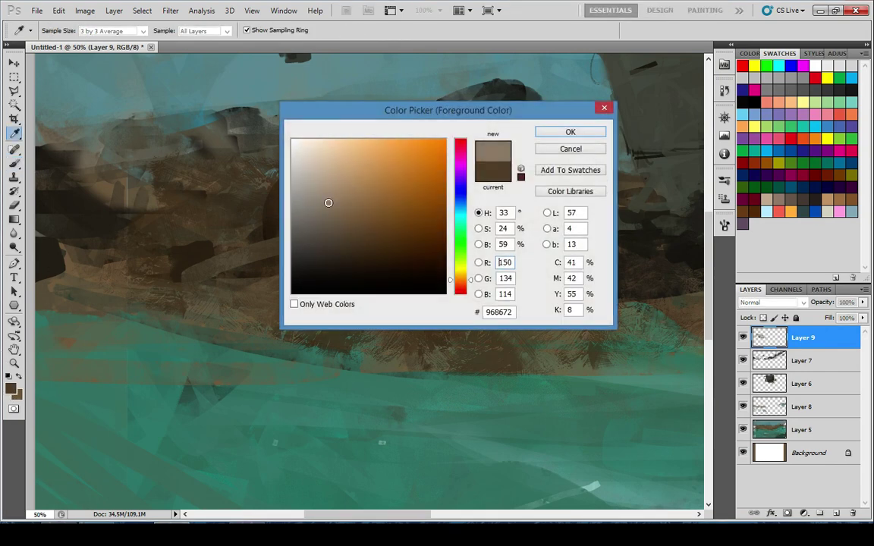
pyautogui.click(578, 137)
pyautogui.moveTo(355, 280)
pyautogui.mouseDown()
pyautogui.moveTo(271, 300)
pyautogui.moveTo(338, 301)
pyautogui.mouseUp()
pyautogui.hotkey('ctrl', 'z')
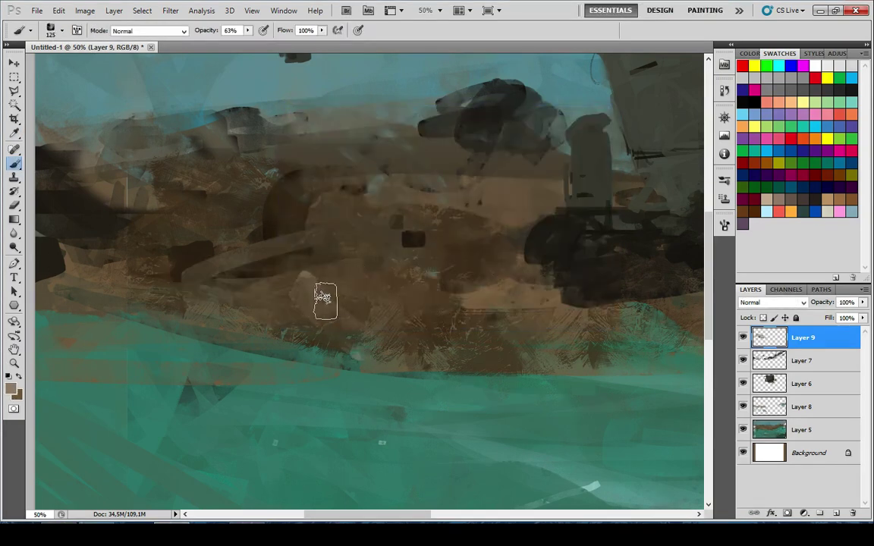
pyautogui.moveTo(278, 317)
pyautogui.mouseDown()
pyautogui.moveTo(337, 282)
pyautogui.moveTo(318, 292)
pyautogui.moveTo(239, 292)
pyautogui.moveTo(249, 308)
pyautogui.moveTo(405, 339)
pyautogui.moveTo(394, 287)
pyautogui.moveTo(373, 271)
pyautogui.moveTo(341, 280)
pyautogui.moveTo(388, 257)
pyautogui.moveTo(409, 288)
pyautogui.moveTo(463, 305)
pyautogui.moveTo(444, 323)
pyautogui.moveTo(163, 316)
pyautogui.moveTo(305, 337)
pyautogui.mouseUp()
# Blend olive-brown strokes over the sandy shore with size 100 to 150 brushes, lowering the opacity to 40%
pyautogui.hotkey('ctrl', '-')
pyautogui.hotkey('ctrl', '-')
pyautogui.hotkey('ctrl', '-')
pyautogui.hotkey('ctrl', '-')
pyautogui.hotkey('ctrl', '-')
pyautogui.hotkey('ctrl', '-')
pyautogui.hotkey('ctrl', '-')
pyautogui.hotkey('ctrl', '-')
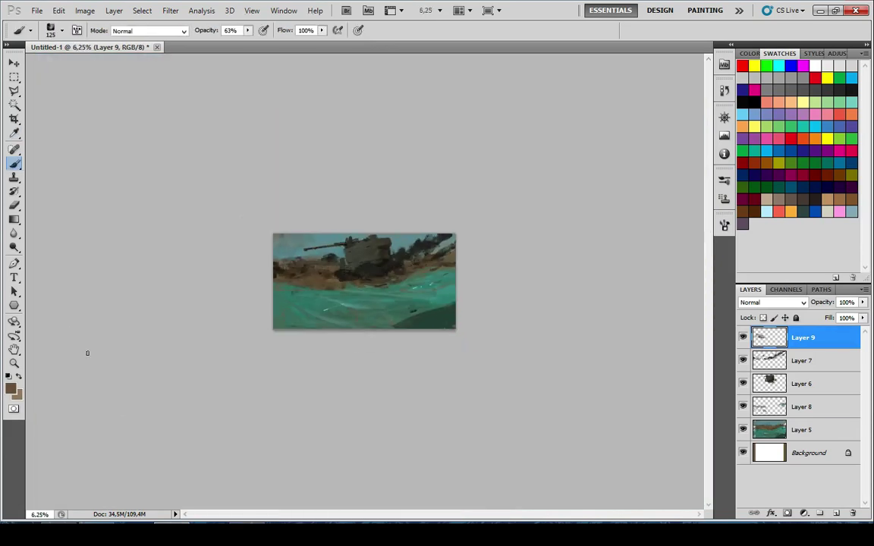
pyautogui.scroll(9, 93, 343)
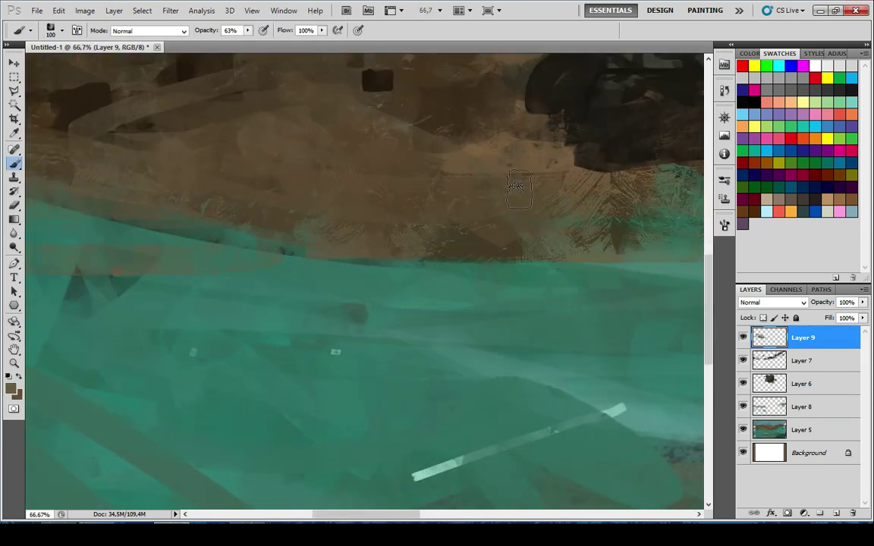
pyautogui.moveTo(341, 217); pyautogui.dragTo(429, 304)
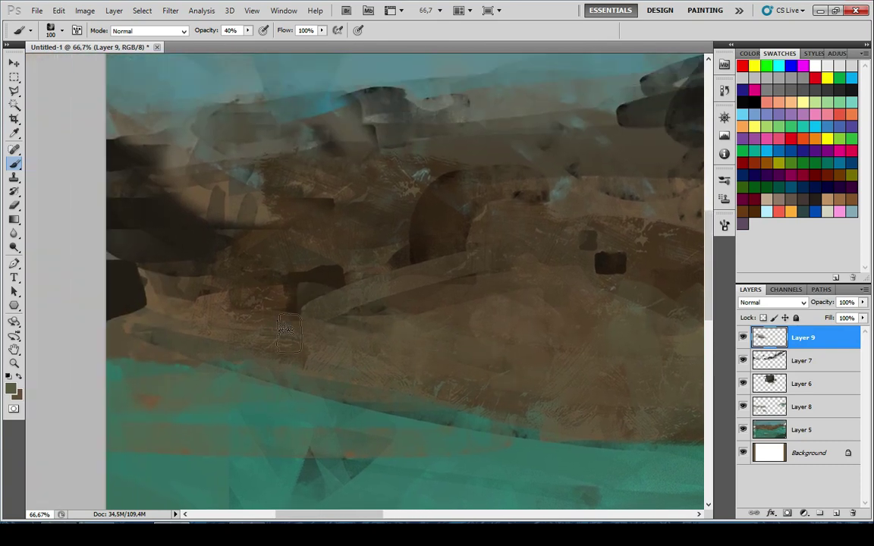
pyautogui.moveTo(277, 305); pyautogui.dragTo(212, 246)
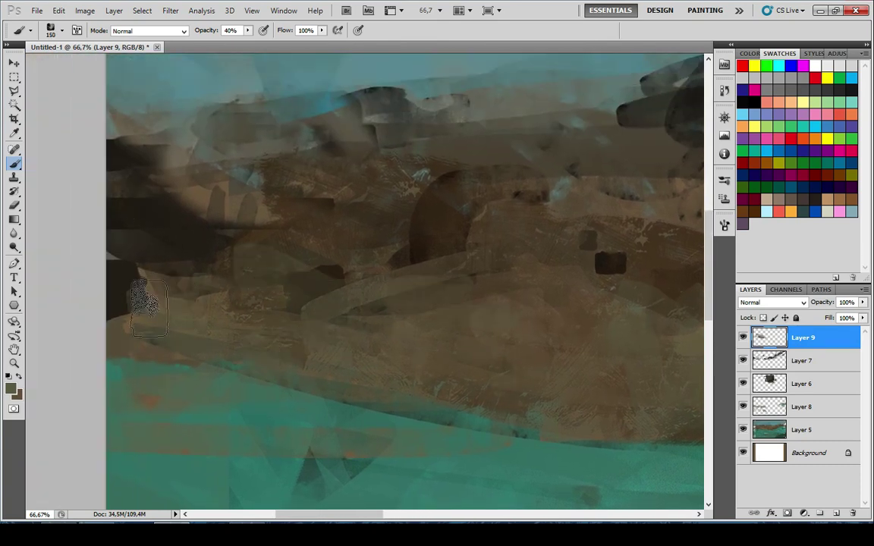
pyautogui.moveTo(156, 327)
pyautogui.mouseDown()
pyautogui.moveTo(136, 278)
pyautogui.moveTo(287, 308)
pyautogui.moveTo(321, 251)
pyautogui.mouseUp()
# Examine the whole painting at reduced size to judge the repainted shore against the vehicle and water
pyautogui.hotkey('ctrl', '-')
pyautogui.hotkey('ctrl', '-')
pyautogui.hotkey('ctrl', '-')
pyautogui.hotkey('ctrl', '-')
pyautogui.hotkey('ctrl', '-')
pyautogui.hotkey('ctrl', '-')
pyautogui.hotkey('ctrl', '-')
pyautogui.hotkey('ctrl', '-')
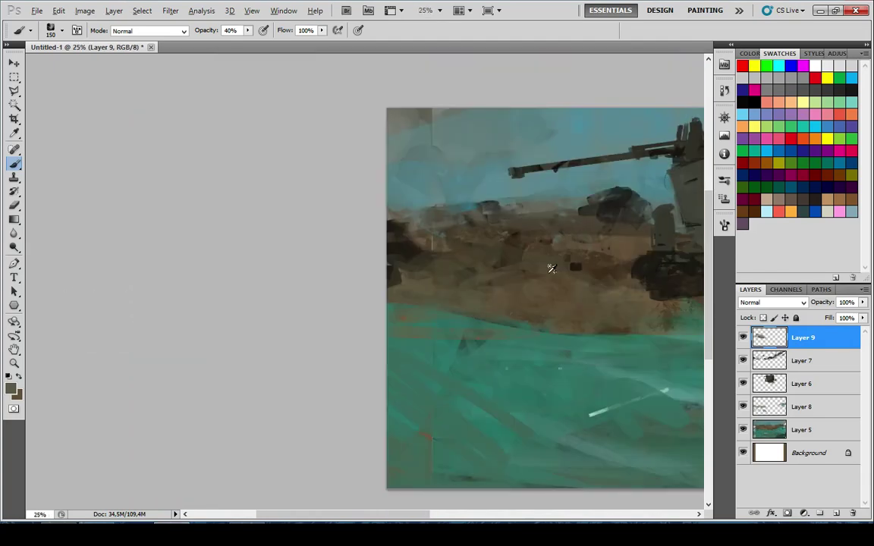
pyautogui.hotkey('ctrl', '-')
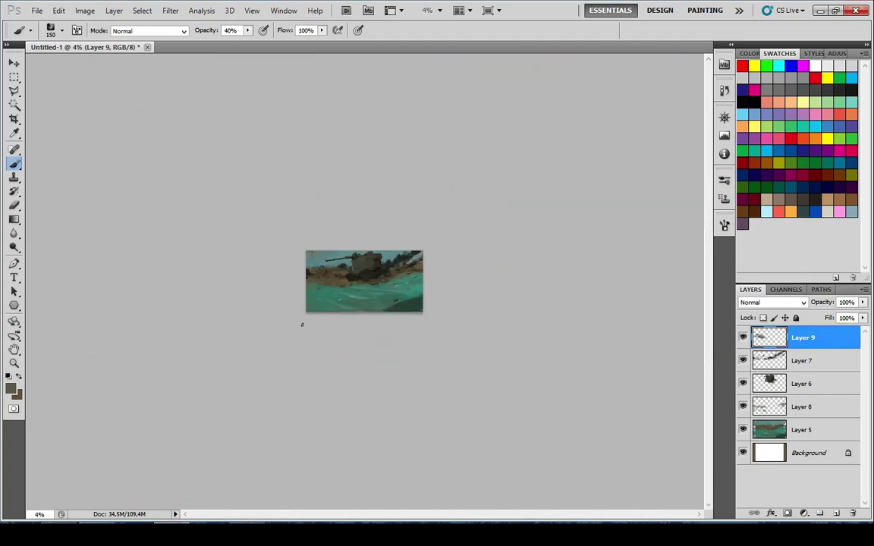
pyautogui.hotkey('ctrl', '+')
pyautogui.hotkey('ctrl', '+')
pyautogui.hotkey('ctrl', '+')
pyautogui.hotkey('ctrl', '+')
pyautogui.hotkey('ctrl', '+')
pyautogui.hotkey('ctrl', '+')
pyautogui.hotkey('ctrl', '+')
# Sample dark brown and olive tones and blend strokes over the sandy shore at 30% opacity, raising the opacity to 60%
pyautogui.moveTo(157, 284); pyautogui.dragTo(335, 281)
pyautogui.keyDown('alt'); pyautogui.click(334, 275); pyautogui.keyUp('alt')
pyautogui.press('3')
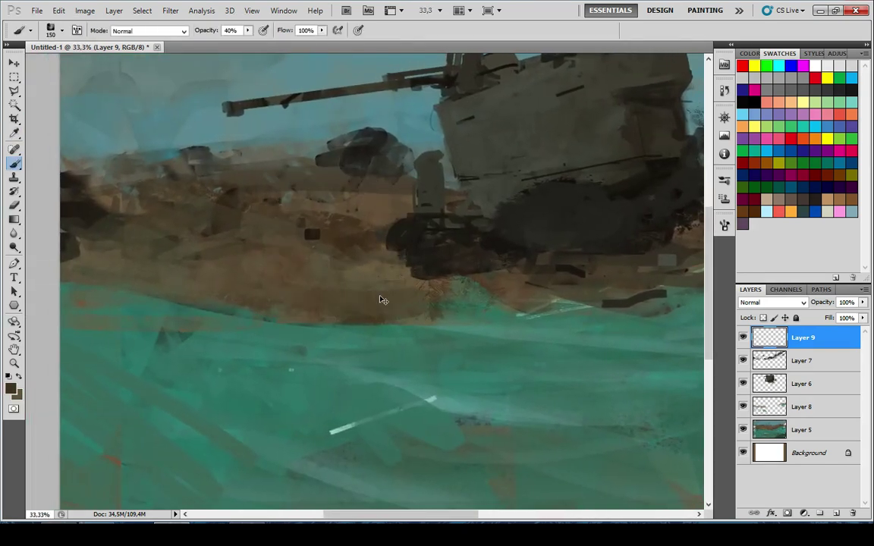
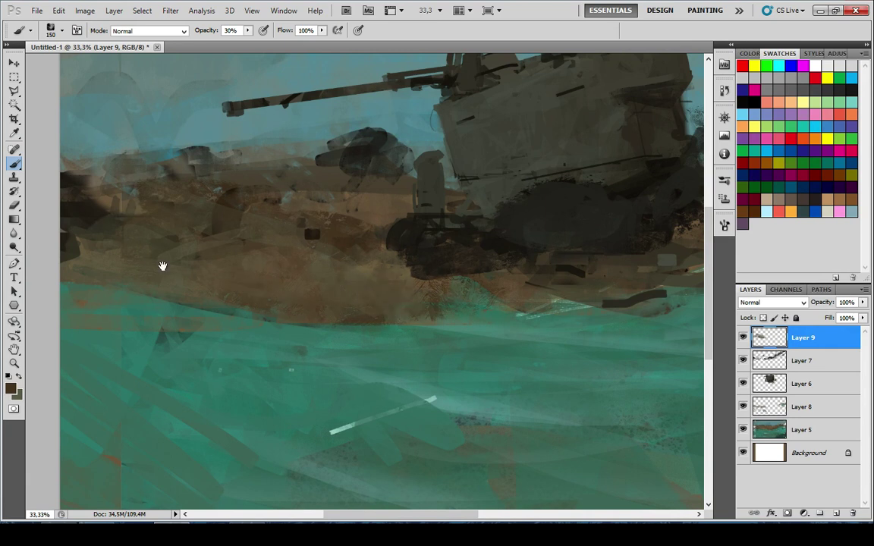
pyautogui.moveTo(162, 266); pyautogui.dragTo(246, 307)
pyautogui.keyDown('alt'); pyautogui.click(370, 287); pyautogui.keyUp('alt')
pyautogui.press('6')
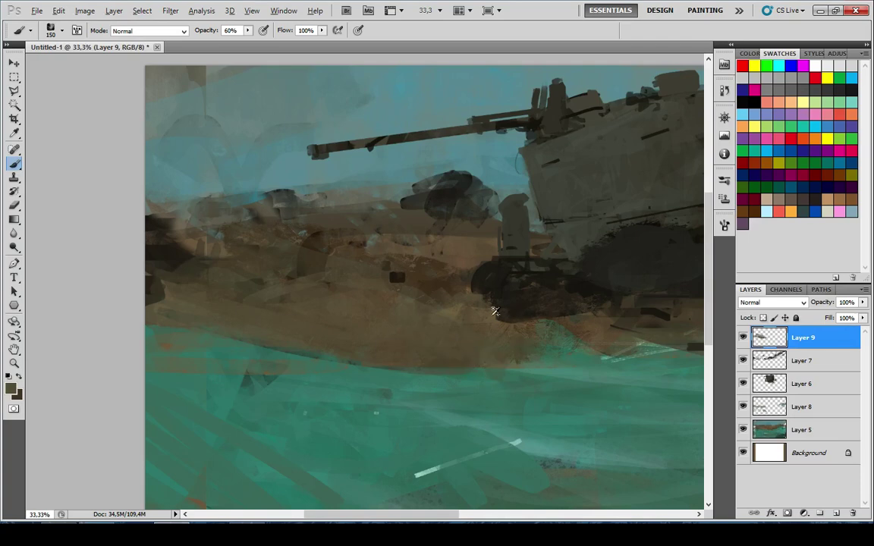
pyautogui.scroll(-7, 494, 311)
pyautogui.scroll(3, 262, 330)
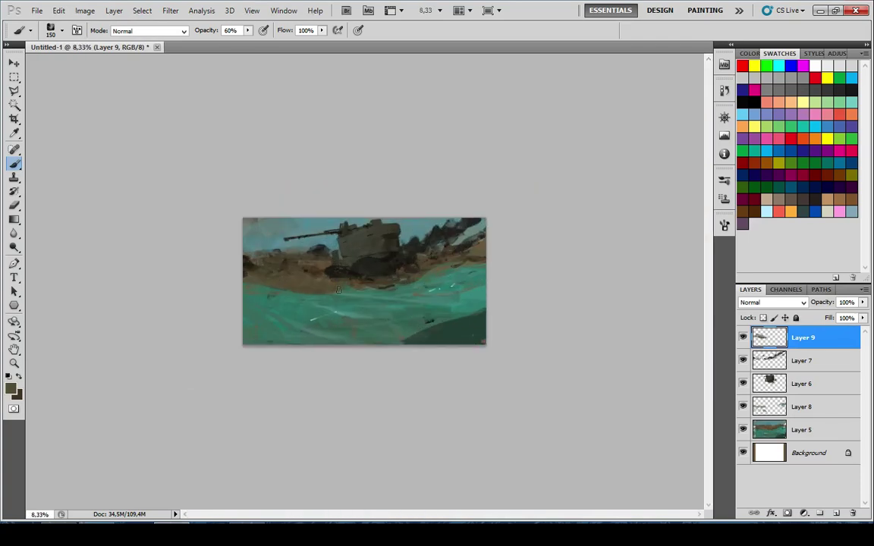
# Sample near-black tones and stroke around the vehicle's front wheels at 60% to 80% opacity, undoing the misplaced strokes
pyautogui.scroll(6, 336, 292)
pyautogui.moveTo(318, 269); pyautogui.dragTo(299, 352)
pyautogui.keyDown('alt'); pyautogui.click(325, 249); pyautogui.keyUp('alt')
pyautogui.moveTo(205, 255); pyautogui.dragTo(273, 211)
pyautogui.hotkey('ctrl', 'z')
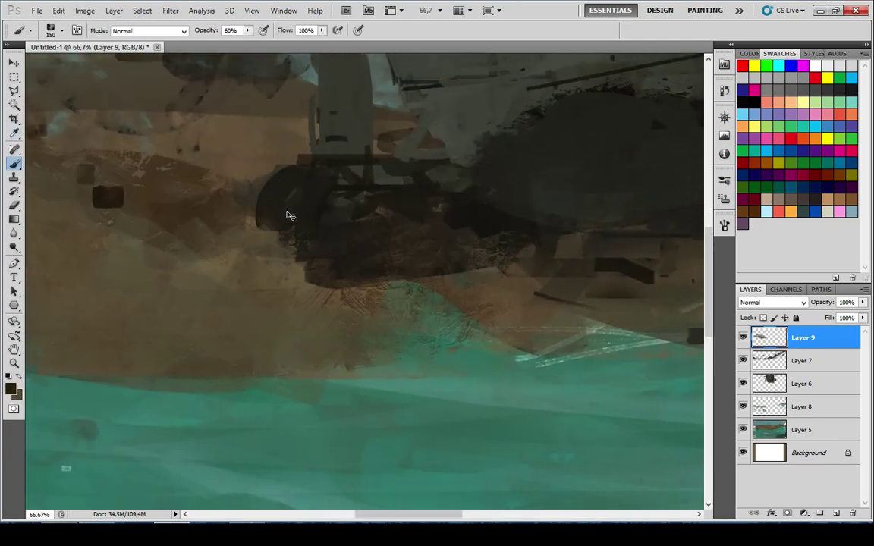
pyautogui.press('8')
pyautogui.press('[')
pyautogui.hotkey('ctrl', 'z')
pyautogui.moveTo(232, 232); pyautogui.dragTo(274, 159)
pyautogui.press('x')
pyautogui.keyDown('alt'); pyautogui.click(302, 191); pyautogui.keyUp('alt')
pyautogui.hotkey('ctrl', 'z')
# Paint dark strokes over the front wheels and undercarriage with a size 90 brush at 100% opacity
pyautogui.press('[')
pyautogui.press('[')
pyautogui.press('0')
pyautogui.moveTo(228, 194); pyautogui.dragTo(266, 169)
pyautogui.moveTo(267, 247); pyautogui.dragTo(317, 272)
pyautogui.moveTo(311, 267); pyautogui.dragTo(31, 357)
pyautogui.moveTo(287, 337); pyautogui.dragTo(408, 313)
# Paint a small pale blue gap into the dark ridge behind the vehicle with a size 40 brush and trim it with near-black
pyautogui.keyDown('alt'); pyautogui.click(200, 311); pyautogui.keyUp('alt')
pyautogui.moveTo(308, 311); pyautogui.dragTo(216, 365)
pyautogui.moveTo(365, 302)
pyautogui.mouseDown()
pyautogui.moveTo(261, 353)
pyautogui.moveTo(133, 458)
pyautogui.mouseUp()
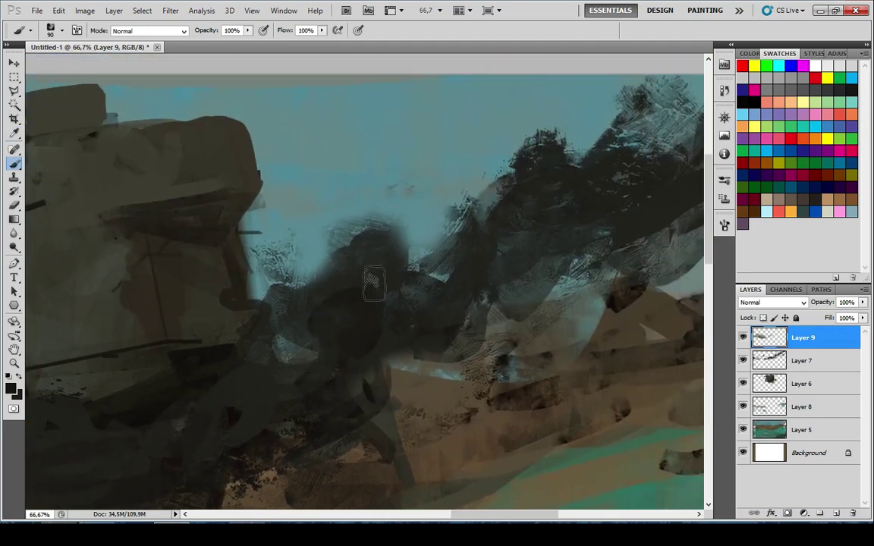
pyautogui.moveTo(374, 282)
pyautogui.mouseDown()
pyautogui.moveTo(391, 292)
pyautogui.moveTo(374, 284)
pyautogui.mouseUp()
pyautogui.keyDown('alt'); pyautogui.click(406, 242); pyautogui.keyUp('alt')
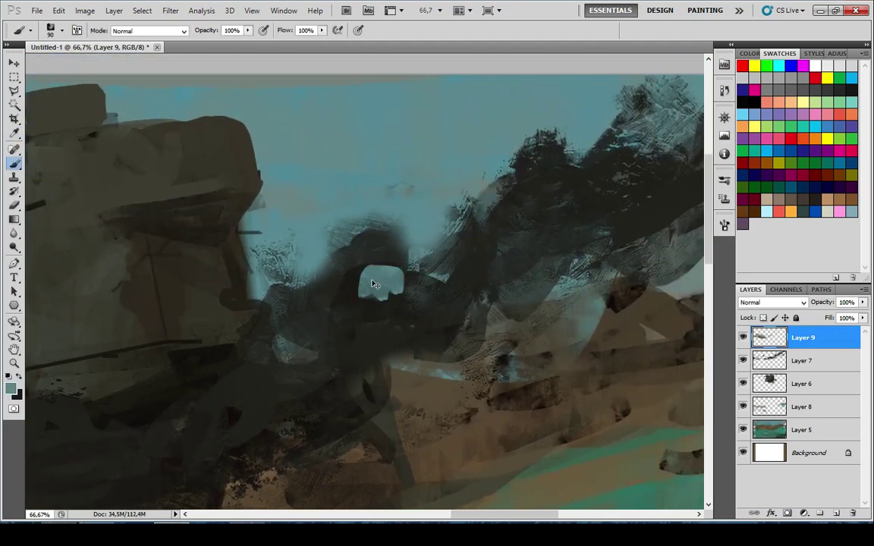
pyautogui.hotkey('ctrl', 'z')
pyautogui.press('[')
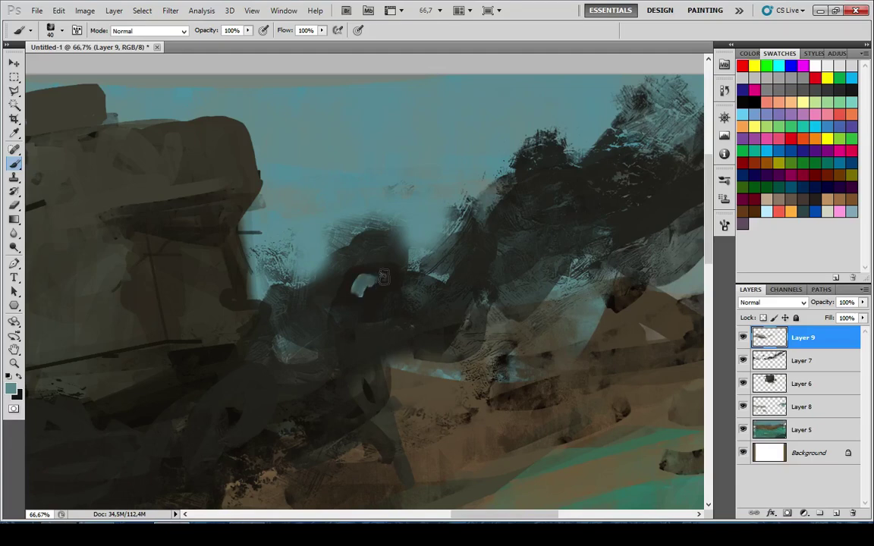
pyautogui.press('x')
pyautogui.keyDown('alt'); pyautogui.click(380, 294); pyautogui.keyUp('alt')
pyautogui.moveTo(363, 300); pyautogui.dragTo(389, 286)
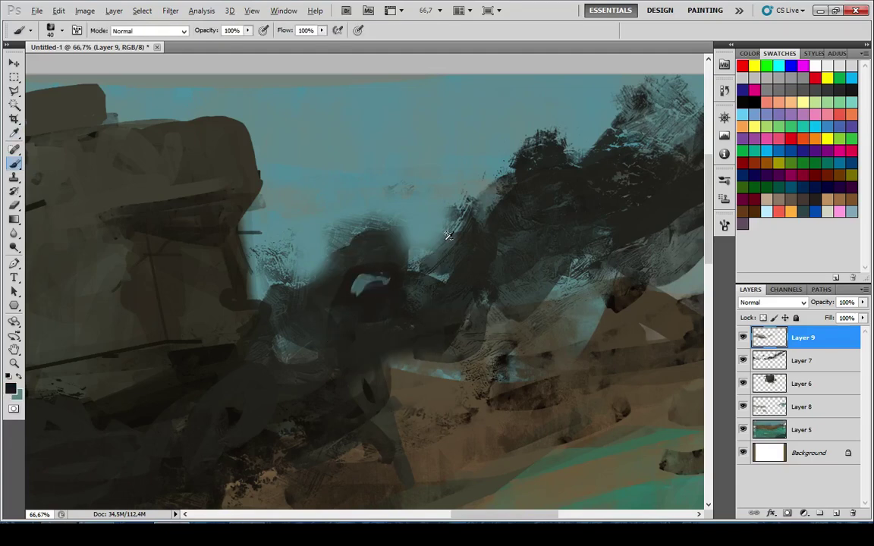
# Sample near-black from the vehicle's underside and solidify the shadow beneath the hull with a size 45 brush
pyautogui.scroll(-8, 448, 236)
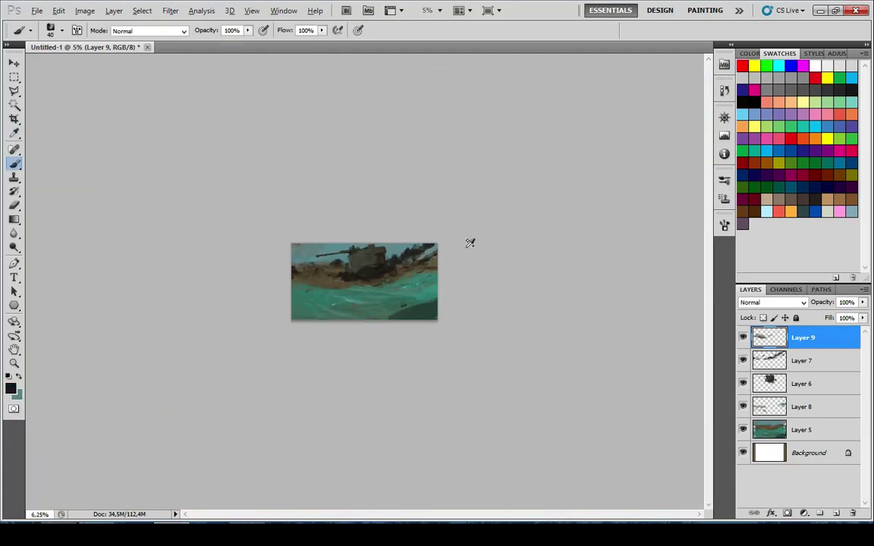
pyautogui.scroll(2, 470, 242)
pyautogui.scroll(-2, 414, 246)
pyautogui.scroll(8, 444, 289)
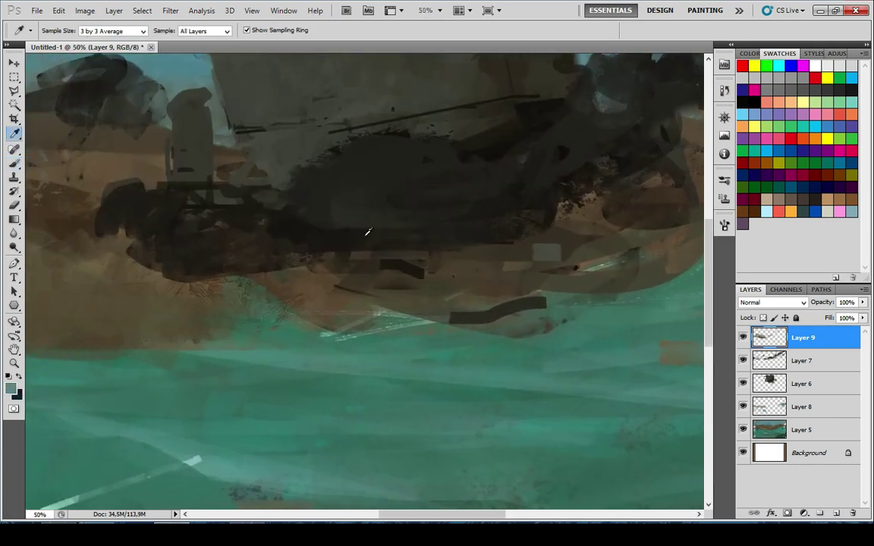
pyautogui.keyDown('alt'); pyautogui.click(367, 231); pyautogui.keyUp('alt')
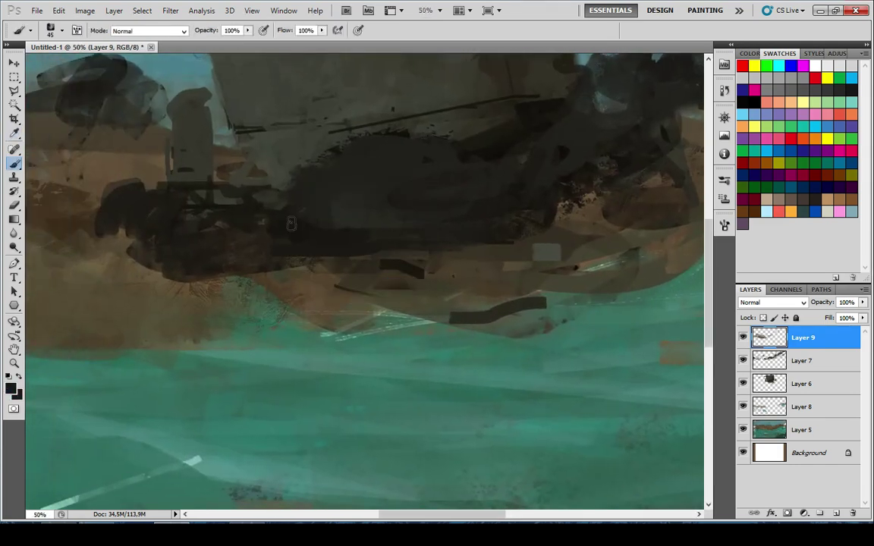
pyautogui.keyDown('alt'); pyautogui.click(336, 220); pyautogui.keyUp('alt')
pyautogui.moveTo(321, 244); pyautogui.dragTo(339, 234)
pyautogui.moveTo(600, 186); pyautogui.dragTo(292, 312)
pyautogui.moveTo(566, 127); pyautogui.dragTo(379, 300)
# Draw a dark diagonal line across the base of the gun mount with a size 20 brush, undoing a misplaced broad stroke
pyautogui.keyDown('alt'); pyautogui.click(566, 302); pyautogui.keyUp('alt')
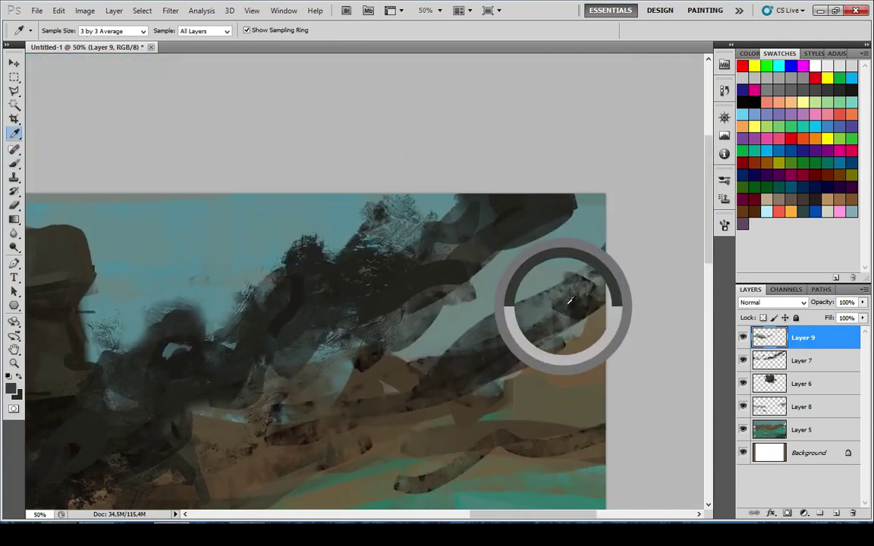
pyautogui.scroll(-6, 622, 316)
pyautogui.scroll(3, 441, 326)
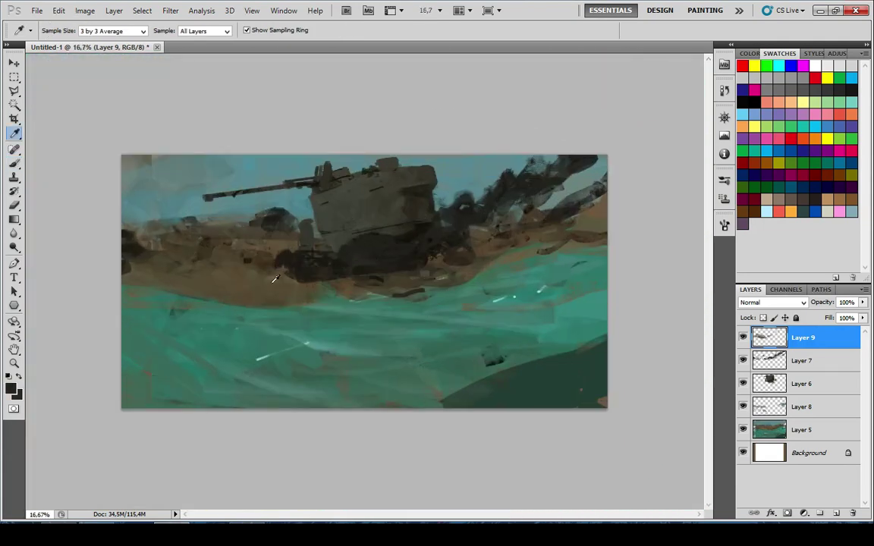
pyautogui.scroll(4, 341, 198)
pyautogui.moveTo(330, 217); pyautogui.dragTo(364, 244)
pyautogui.scroll(2, 326, 195)
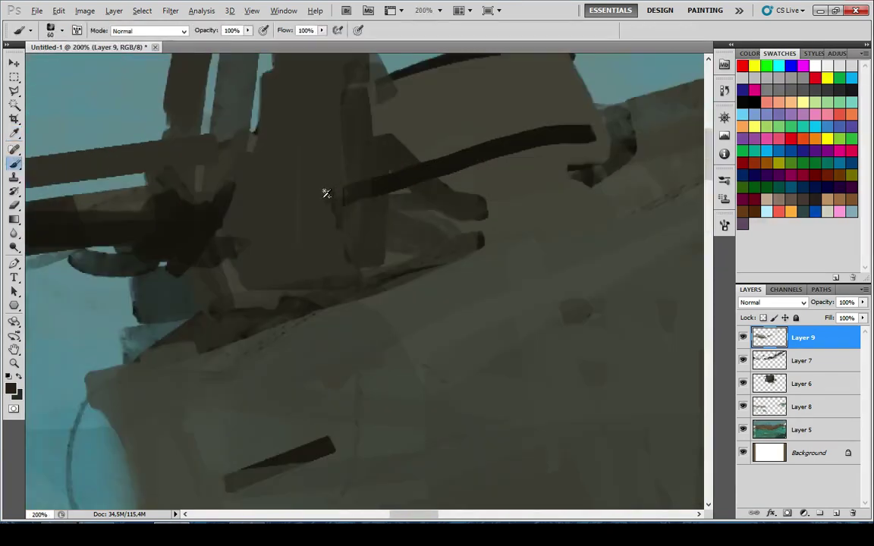
pyautogui.keyDown('alt'); pyautogui.click(398, 180); pyautogui.keyUp('alt')
pyautogui.moveTo(188, 296); pyautogui.dragTo(347, 256)
pyautogui.hotkey('ctrl', 'z')
pyautogui.press('[')
pyautogui.moveTo(243, 263); pyautogui.dragTo(342, 191)
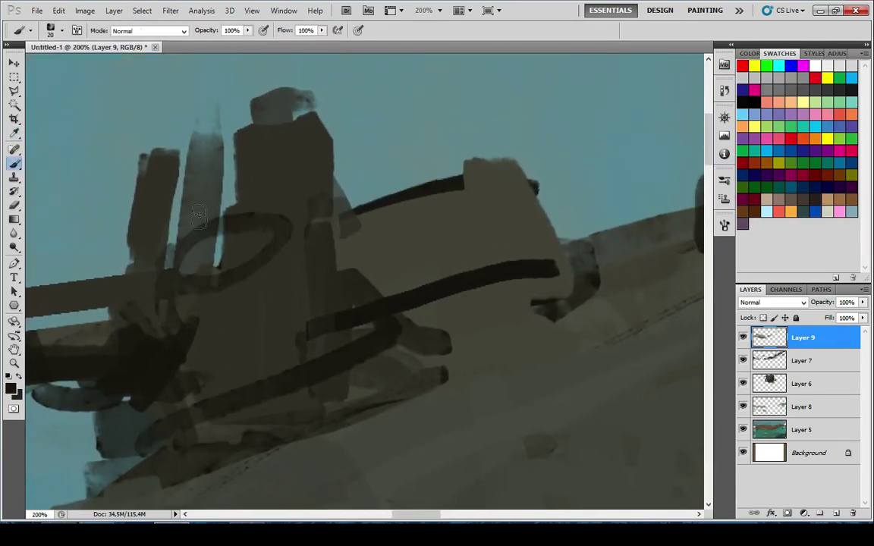
# Sketch a rounded dome over the gun mount in dark strokes and fill it with sampled olive-grey tones
pyautogui.moveTo(220, 265); pyautogui.dragTo(383, 155)
pyautogui.press('i')
pyautogui.press('b')
pyautogui.moveTo(182, 174); pyautogui.dragTo(144, 241)
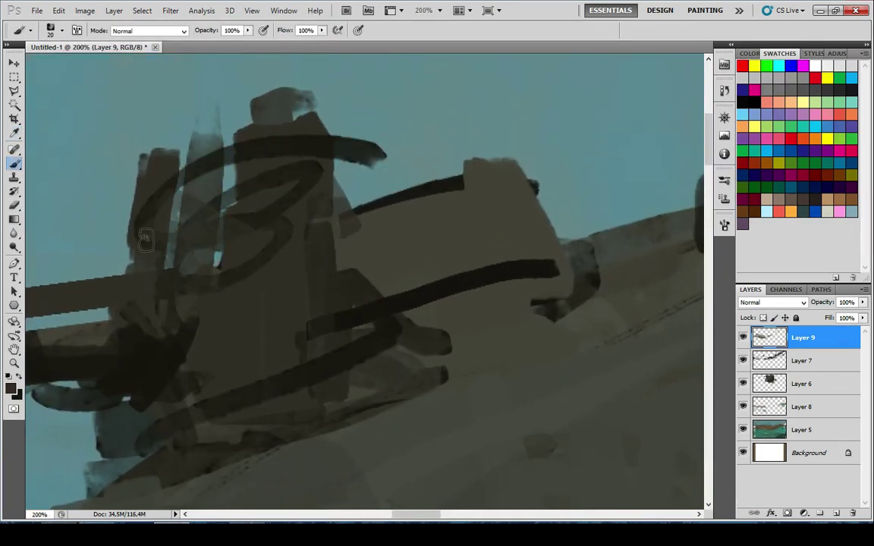
pyautogui.moveTo(190, 182)
pyautogui.mouseDown()
pyautogui.moveTo(321, 157)
pyautogui.moveTo(213, 281)
pyautogui.mouseUp()
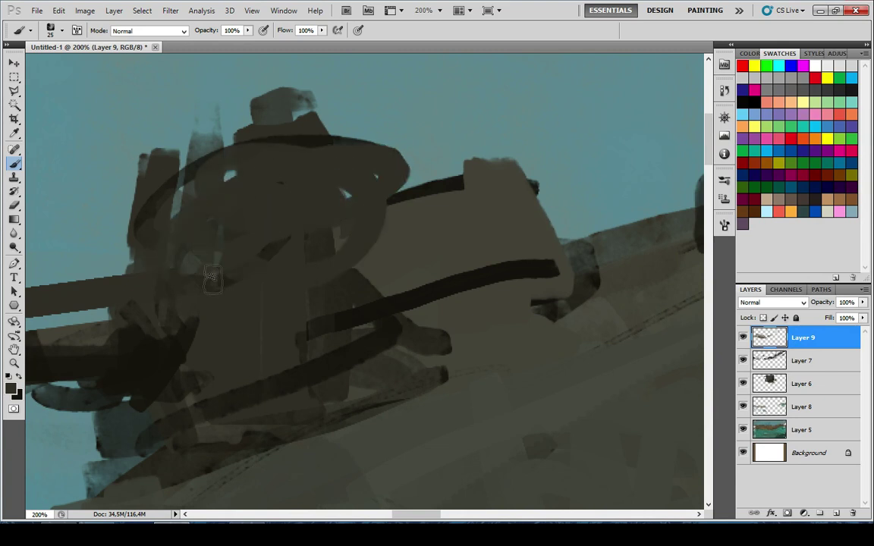
pyautogui.keyDown('alt'); pyautogui.click(394, 233); pyautogui.keyUp('alt')
pyautogui.moveTo(183, 221)
pyautogui.mouseDown()
pyautogui.moveTo(144, 246)
pyautogui.moveTo(174, 156)
pyautogui.moveTo(304, 174)
pyautogui.moveTo(232, 207)
pyautogui.mouseUp()
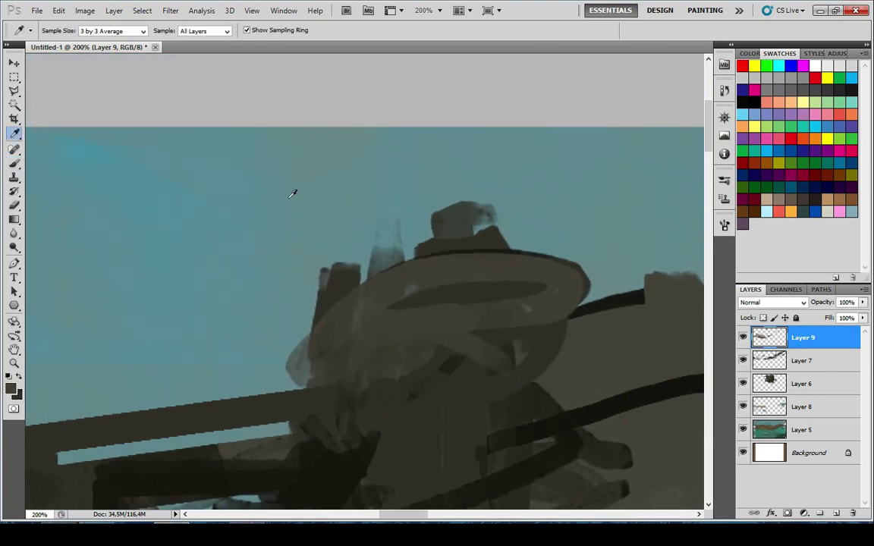
# Sample the sky blue and paint out the posts projecting above the dome with a size 35 brush
pyautogui.keyDown('alt'); pyautogui.click(290, 198); pyautogui.keyUp('alt')
pyautogui.moveTo(328, 266)
pyautogui.mouseDown()
pyautogui.moveTo(558, 243)
pyautogui.moveTo(620, 289)
pyautogui.mouseUp()
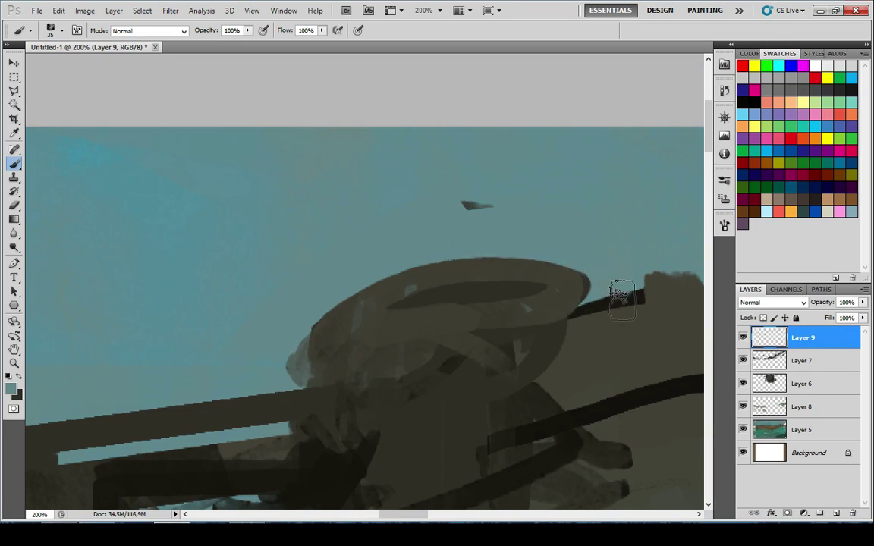
pyautogui.scroll(-3, 536, 296)
pyautogui.hotkey('ctrl', '-')
pyautogui.hotkey('ctrl', '-')
pyautogui.hotkey('ctrl', '-')
pyautogui.hotkey('ctrl', '-')
pyautogui.hotkey('ctrl', '-')
pyautogui.hotkey('ctrl', '-')
pyautogui.hotkey('ctrl', '+')
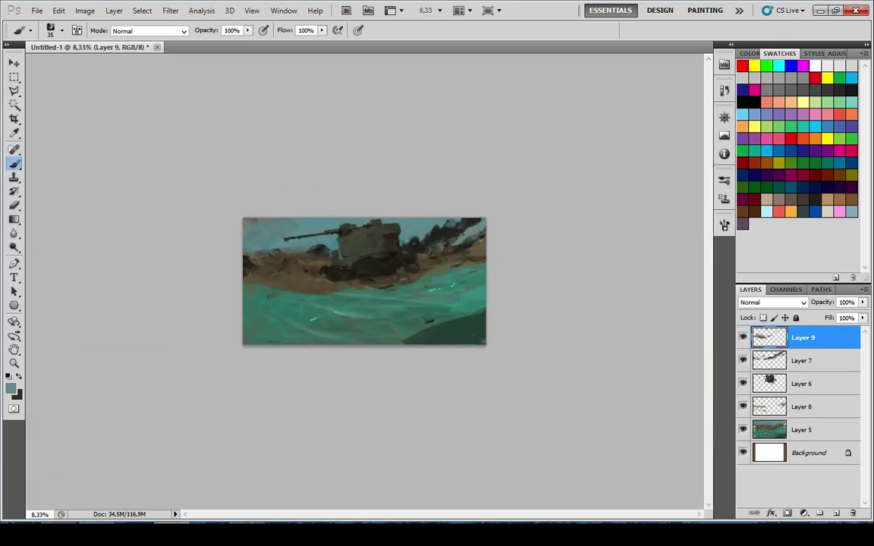
# Touch up the gun mount around the root of the barrel with a sampled olive tone
pyautogui.scroll(8, 303, 223)
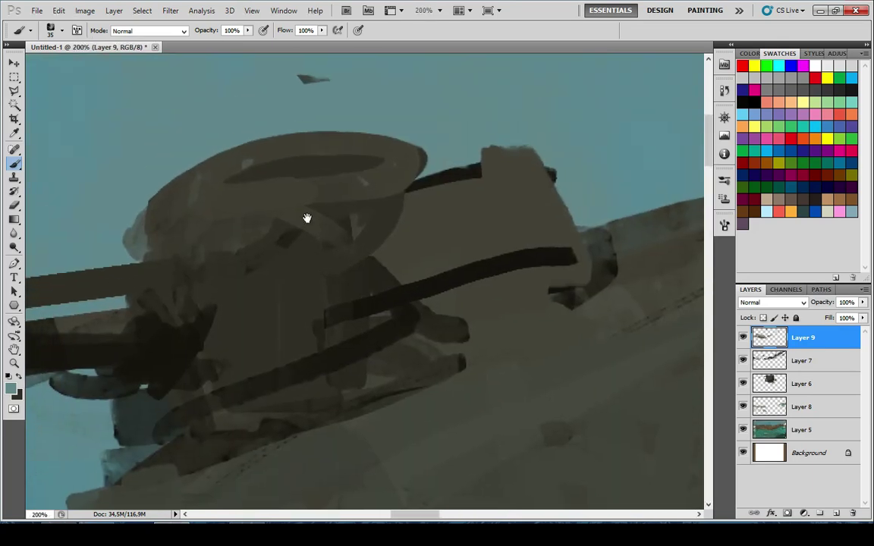
pyautogui.press('i')
pyautogui.keyDown('alt'); pyautogui.click(279, 244); pyautogui.keyUp('alt')
pyautogui.moveTo(338, 255)
pyautogui.mouseDown()
pyautogui.moveTo(379, 190)
pyautogui.moveTo(455, 166)
pyautogui.mouseUp()
pyautogui.moveTo(347, 249); pyautogui.dragTo(398, 219)
pyautogui.moveTo(152, 288); pyautogui.dragTo(569, 249)
pyautogui.moveTo(171, 280)
pyautogui.mouseDown()
pyautogui.moveTo(390, 257)
pyautogui.moveTo(458, 226)
pyautogui.mouseUp()
# Sample near-black from the barrel and paint small dark details on the muzzle with a size 10 brush
pyautogui.press('x')
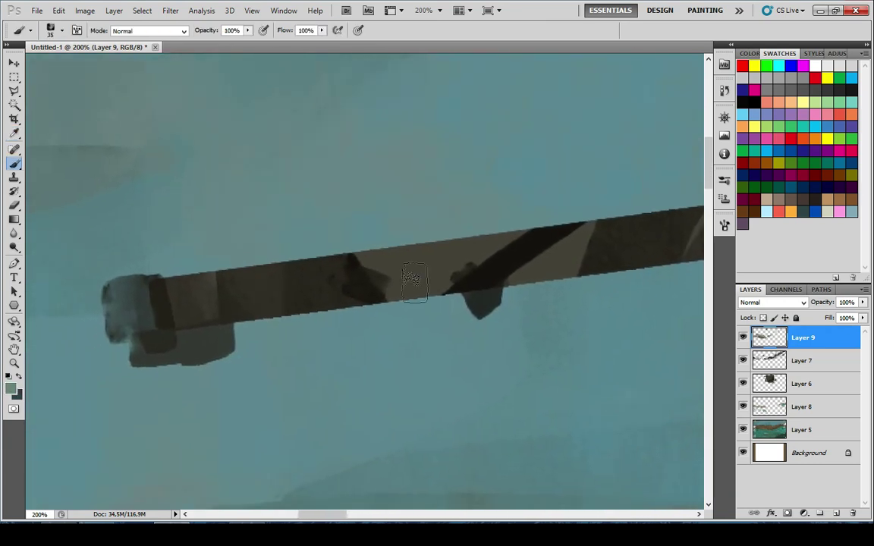
pyautogui.keyDown('alt'); pyautogui.click(362, 281); pyautogui.keyUp('alt')
pyautogui.press('[')
pyautogui.moveTo(238, 305); pyautogui.dragTo(218, 307)
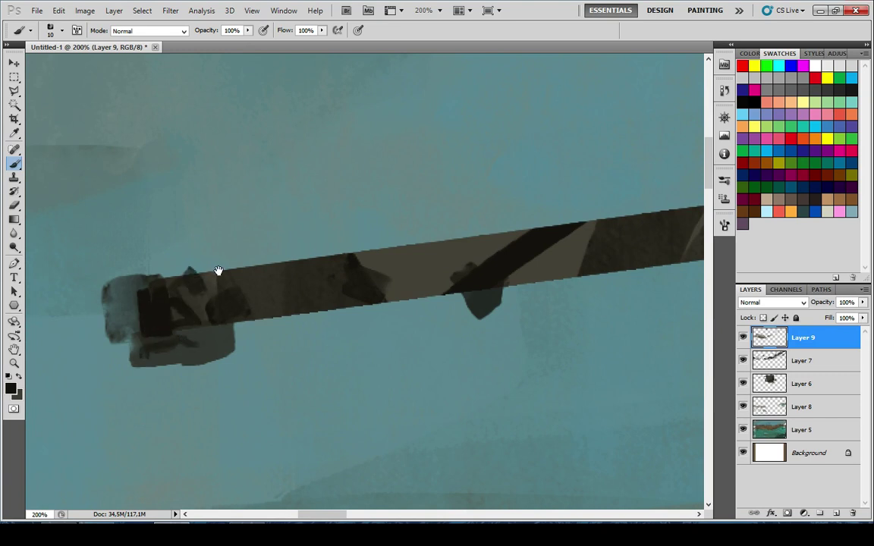
pyautogui.moveTo(218, 271); pyautogui.dragTo(222, 274)
pyautogui.moveTo(660, 214); pyautogui.dragTo(216, 314)
pyautogui.moveTo(388, 288); pyautogui.dragTo(45, 300)
# Draw a second long dark line along the base of the gun mount, undoing a misplaced stroke
pyautogui.scroll(-8, 381, 239)
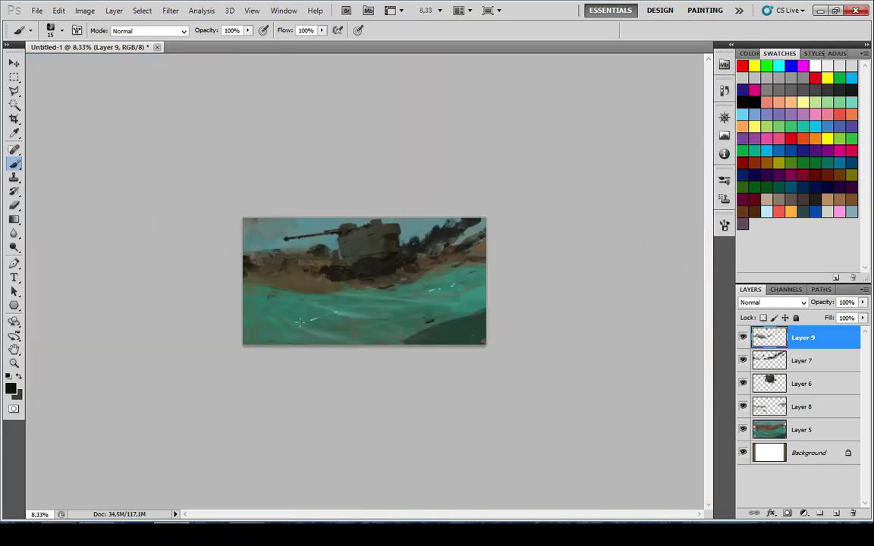
pyautogui.scroll(6, 330, 172)
pyautogui.moveTo(321, 203); pyautogui.dragTo(307, 241)
pyautogui.scroll(2, 409, 219)
pyautogui.hotkey('ctrl', 'z')
pyautogui.moveTo(124, 301)
pyautogui.mouseDown()
pyautogui.moveTo(462, 222)
pyautogui.moveTo(445, 280)
pyautogui.mouseUp()
pyautogui.moveTo(436, 233); pyautogui.dragTo(442, 207)
# Sample olive and dark tones from the gun mount and shade its side with short overlapping strokes
pyautogui.press('x')
pyautogui.moveTo(218, 222)
pyautogui.mouseDown()
pyautogui.moveTo(264, 250)
pyautogui.moveTo(269, 294)
pyautogui.mouseUp()
pyautogui.keyDown('alt'); pyautogui.click(273, 301); pyautogui.keyUp('alt')
pyautogui.moveTo(299, 222)
pyautogui.mouseDown()
pyautogui.moveTo(320, 292)
pyautogui.moveTo(336, 281)
pyautogui.mouseUp()
pyautogui.press(']')
pyautogui.press(']')
pyautogui.moveTo(332, 208)
pyautogui.mouseDown()
pyautogui.moveTo(356, 288)
pyautogui.moveTo(295, 240)
pyautogui.moveTo(376, 174)
pyautogui.moveTo(433, 168)
pyautogui.mouseUp()
pyautogui.keyDown('alt'); pyautogui.click(396, 217); pyautogui.keyUp('alt')
pyautogui.moveTo(325, 173); pyautogui.dragTo(310, 174)
# Build up the rear of the gun mount in olive-grey with a size 35 brush and darken the barrel joint
pyautogui.press(']')
pyautogui.press(']')
pyautogui.moveTo(432, 210)
pyautogui.mouseDown()
pyautogui.moveTo(456, 176)
pyautogui.moveTo(345, 162)
pyautogui.moveTo(522, 93)
pyautogui.mouseUp()
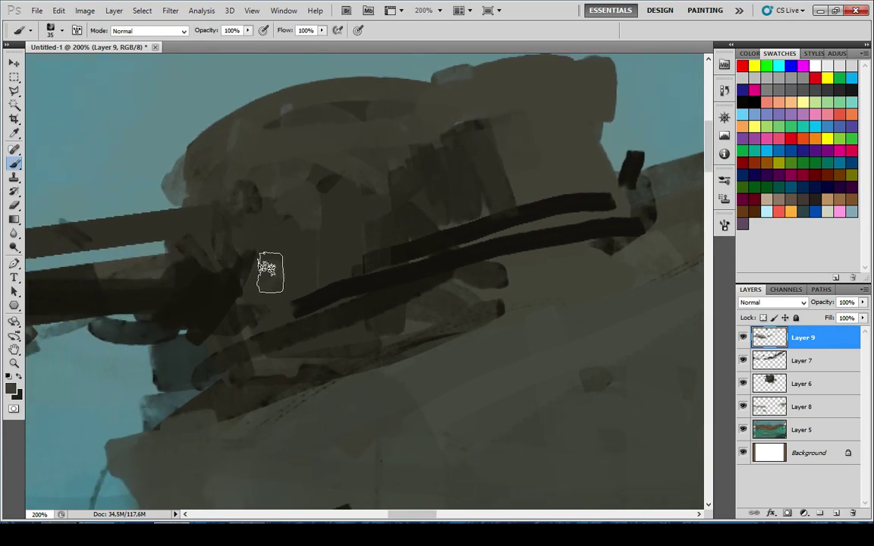
pyautogui.press('x')
pyautogui.keyDown('alt'); pyautogui.click(229, 283); pyautogui.keyUp('alt')
pyautogui.moveTo(225, 241); pyautogui.dragTo(206, 211)
pyautogui.scroll(-8, 242, 229)
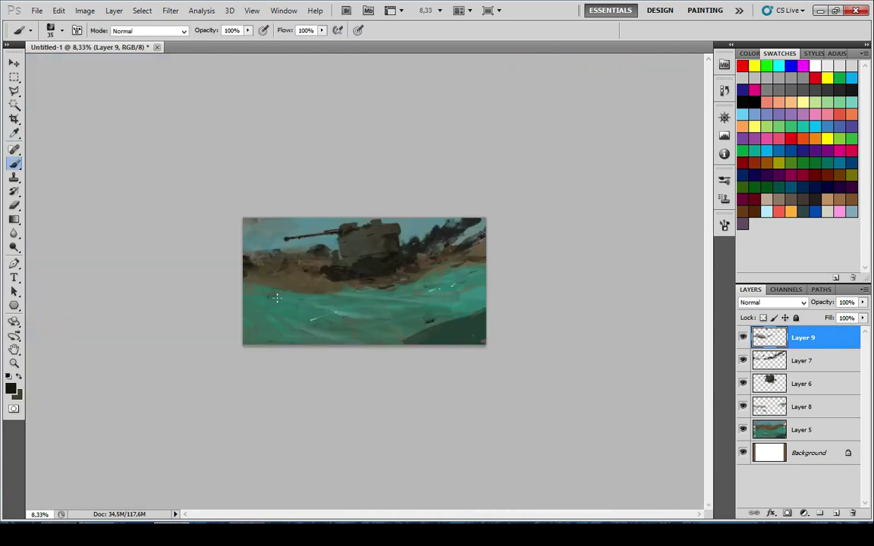
# Dab a small near-black block beside the vehicle's front leg with a size 35 brush, undoing a misplaced stroke
pyautogui.scroll(1, 277, 269)
pyautogui.scroll(1, 340, 267)
pyautogui.scroll(5, 343, 218)
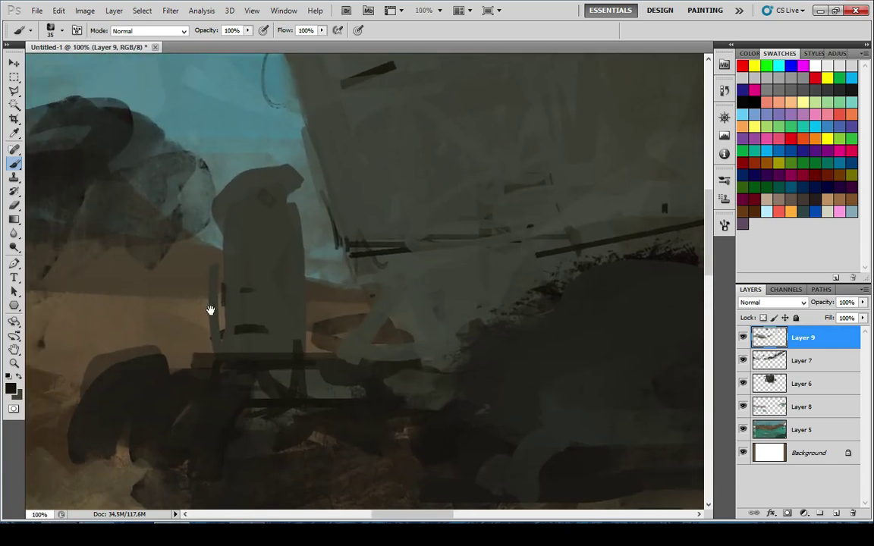
pyautogui.moveTo(210, 310); pyautogui.dragTo(226, 311)
pyautogui.moveTo(198, 308); pyautogui.dragTo(328, 326)
pyautogui.hotkey('ctrl', 'z')
pyautogui.click(370, 317)
# Outline the hull's curved rear edge with a thin olive-grey line using a size 10 brush, undoing a misplaced stroke
pyautogui.moveTo(408, 267); pyautogui.dragTo(333, 335)
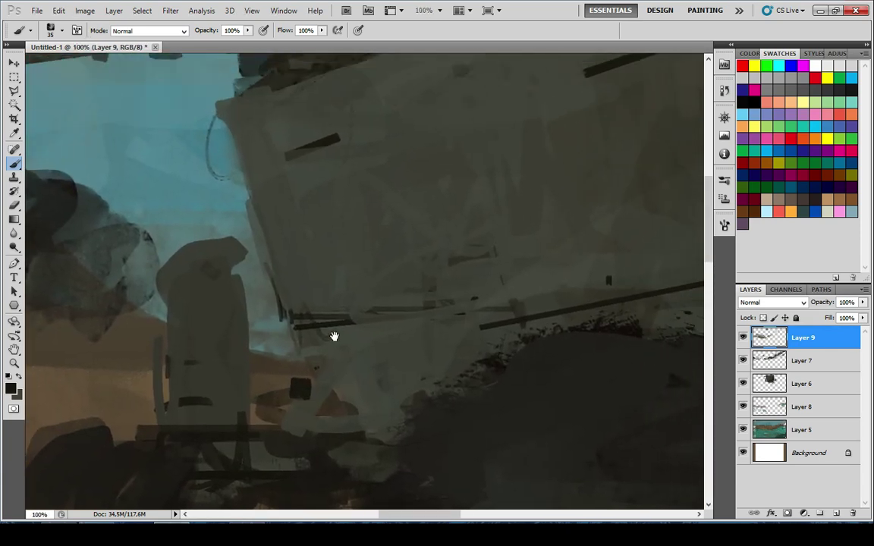
pyautogui.moveTo(491, 280)
pyautogui.mouseDown()
pyautogui.moveTo(318, 369)
pyautogui.moveTo(122, 387)
pyautogui.mouseUp()
pyautogui.moveTo(668, 280)
pyautogui.mouseDown()
pyautogui.moveTo(244, 362)
pyautogui.moveTo(393, 338)
pyautogui.mouseUp()
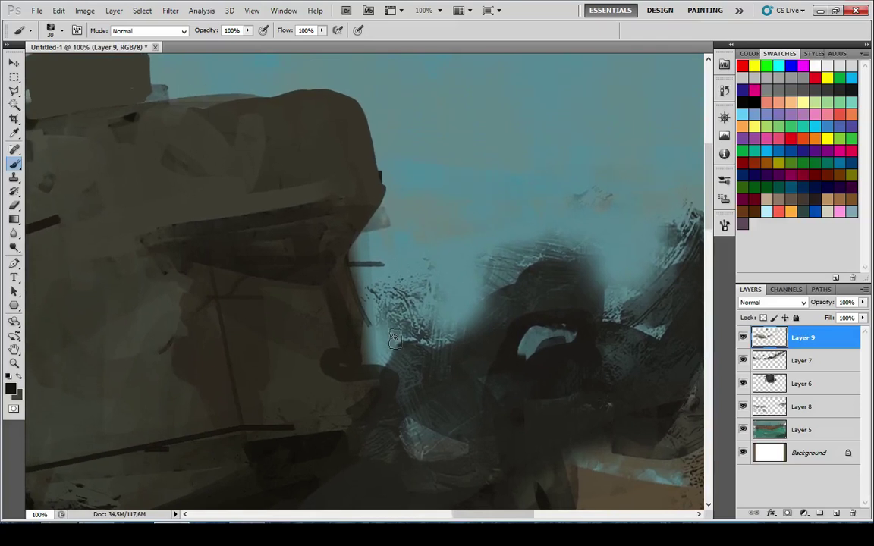
pyautogui.hotkey('ctrl', 'z')
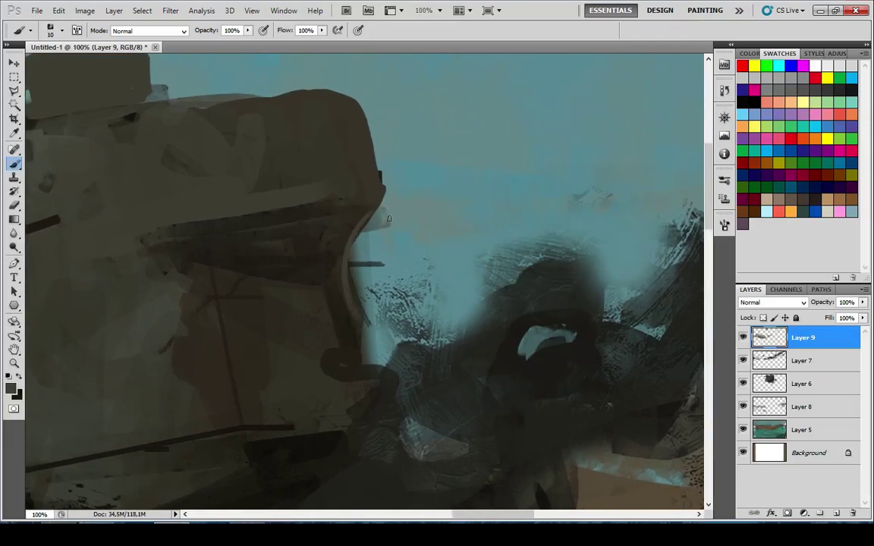
# Trim the hull's rear silhouette with sampled sky blue and cover the short stub beside it with a size 30 brush
pyautogui.press('x')
pyautogui.keyDown('alt'); pyautogui.click(384, 236); pyautogui.keyUp('alt')
pyautogui.moveTo(363, 301); pyautogui.dragTo(384, 213)
pyautogui.press('x')
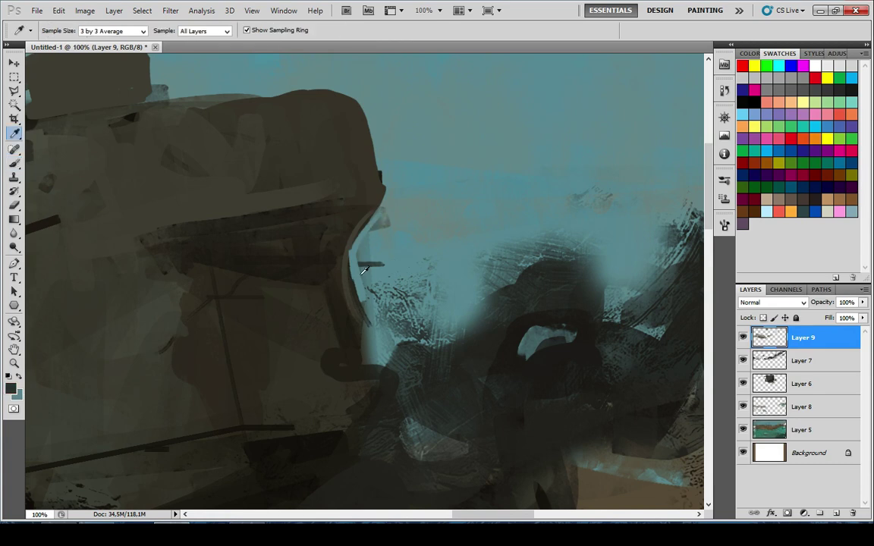
pyautogui.keyDown('alt'); pyautogui.click(363, 269); pyautogui.keyUp('alt')
pyautogui.press(']')
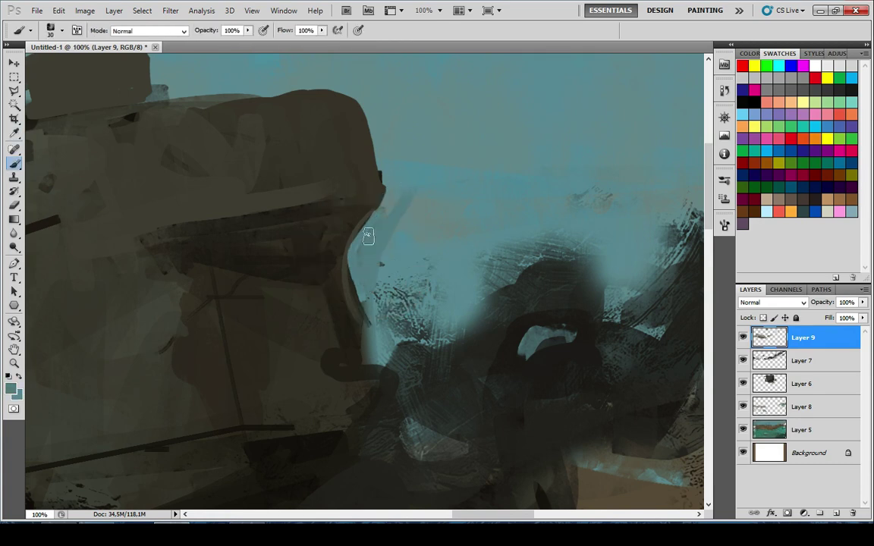
# Darken the underside of the hull's rear overhang with sampled near-black using a size 40 brush at 40% opacity
pyautogui.scroll(-7, 400, 187)
pyautogui.scroll(6, 385, 256)
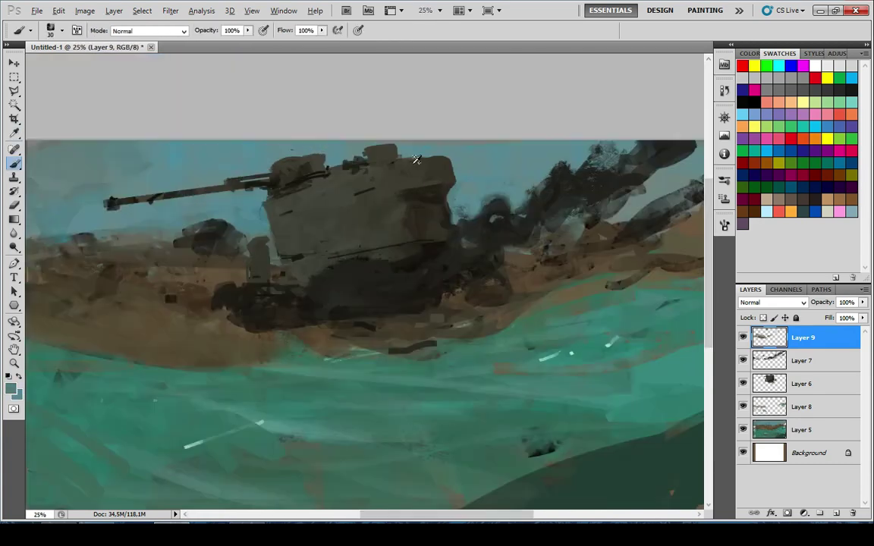
pyautogui.keyDown('alt'); pyautogui.click(257, 374); pyautogui.keyUp('alt')
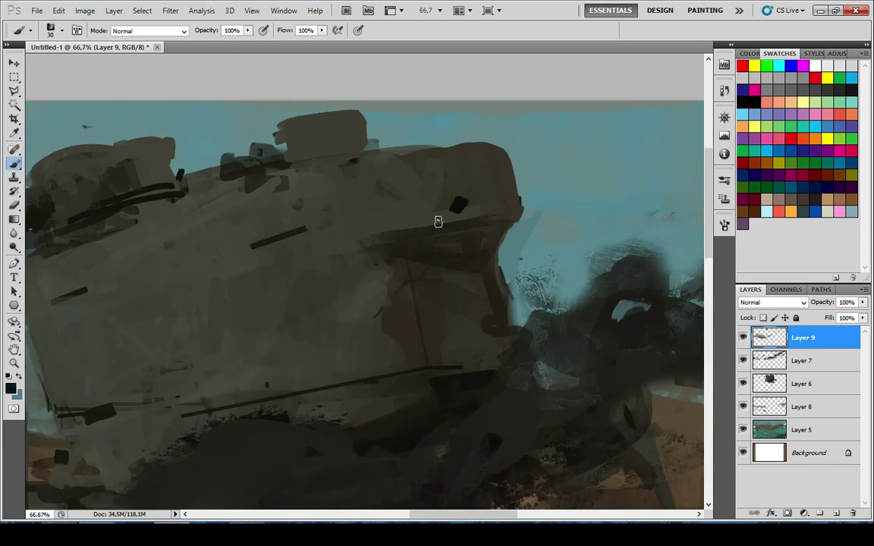
pyautogui.moveTo(378, 250); pyautogui.dragTo(398, 268)
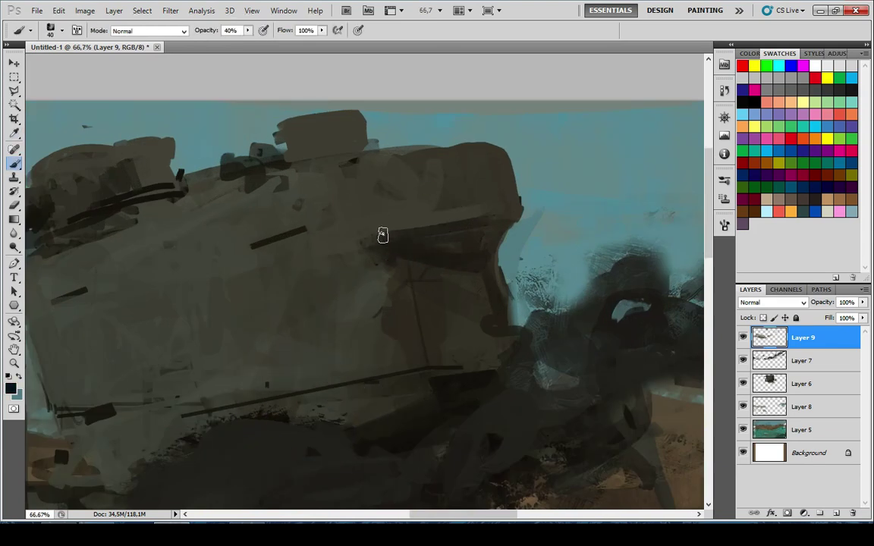
pyautogui.moveTo(473, 249); pyautogui.dragTo(399, 245)
pyautogui.press('x')
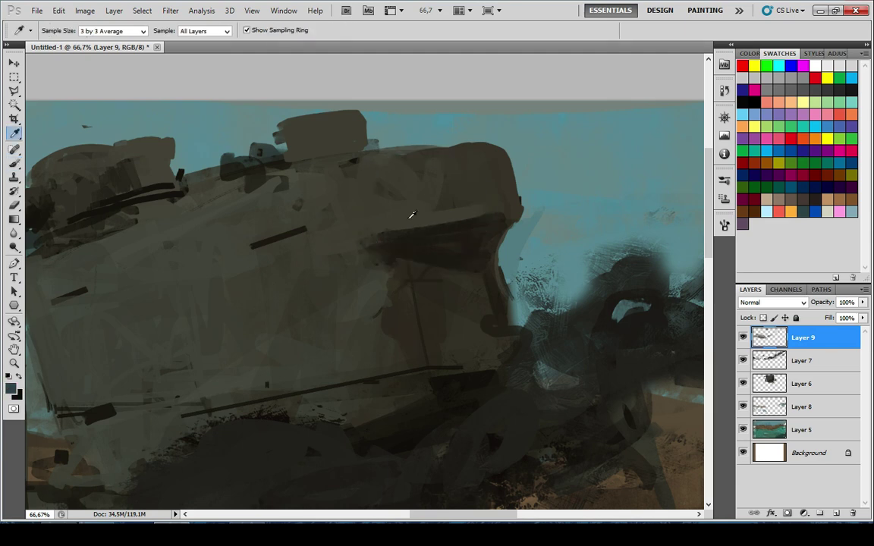
# Edge the hull's rear overhang with a thin olive-grey line using a size 8 brush and tidy the roofline in a sampled tone
pyautogui.keyDown('alt'); pyautogui.click(411, 213); pyautogui.keyUp('alt')
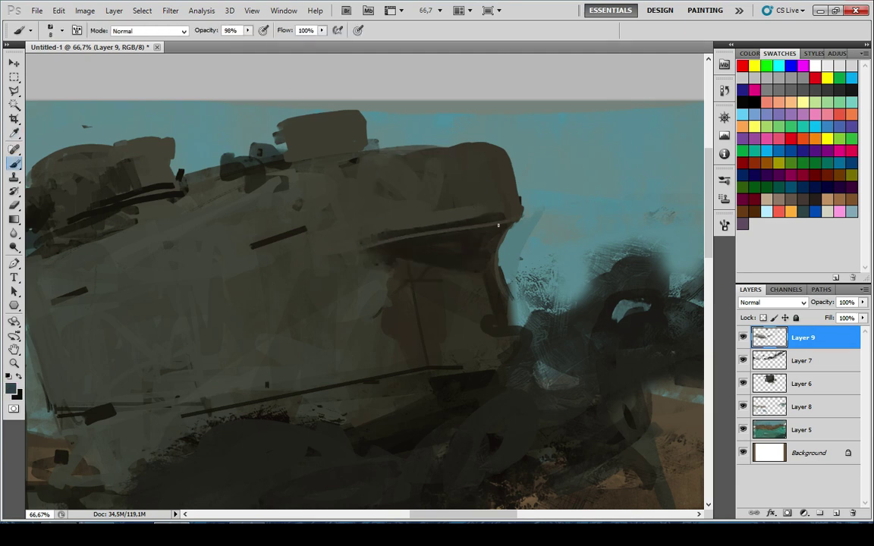
pyautogui.moveTo(498, 224); pyautogui.dragTo(460, 223)
pyautogui.keyDown('alt'); pyautogui.click(461, 214); pyautogui.keyUp('alt')
pyautogui.keyDown('ctrl'); pyautogui.click(486, 204); pyautogui.keyUp('ctrl')
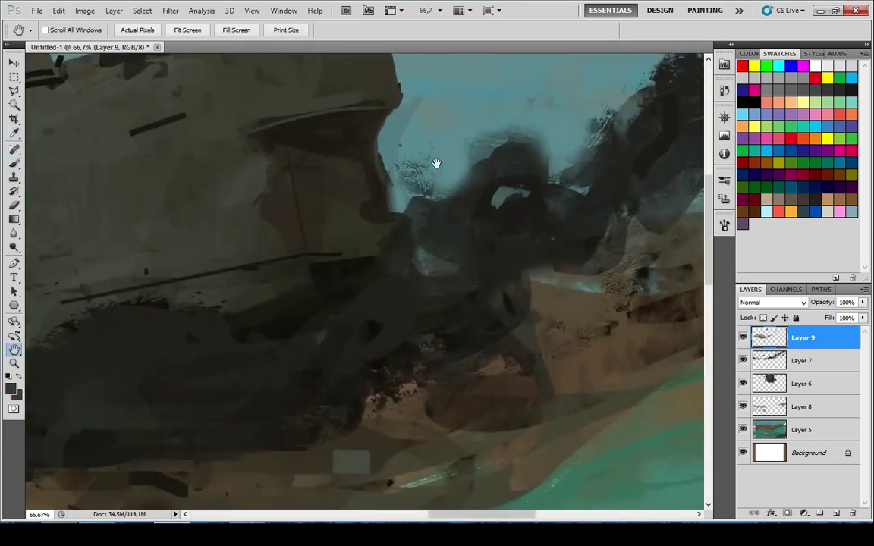
pyautogui.moveTo(434, 164); pyautogui.dragTo(393, 224)
pyautogui.keyDown('alt'); pyautogui.click(385, 260); pyautogui.keyUp('alt')
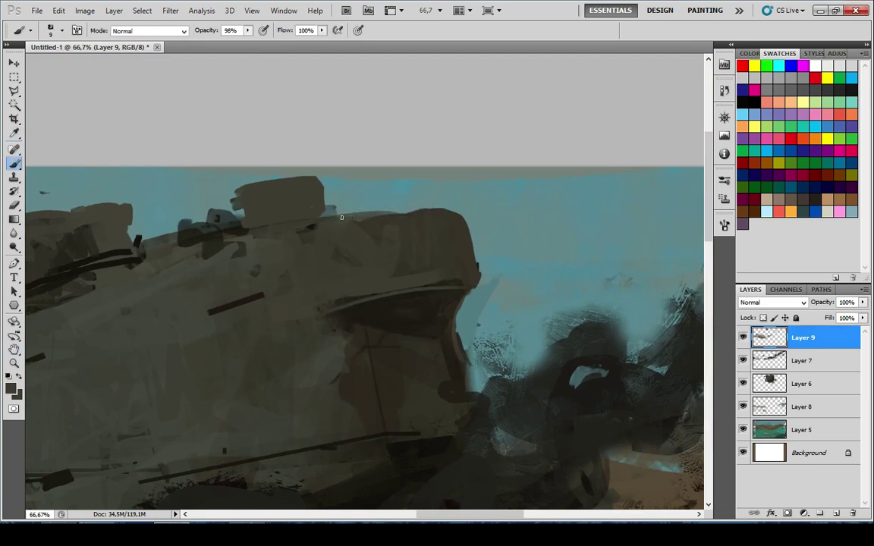
# Paint sampled sky blue around the gun barrel, undoing a misplaced stroke and enlarging the brush to size 70
pyautogui.scroll(-5, 386, 245)
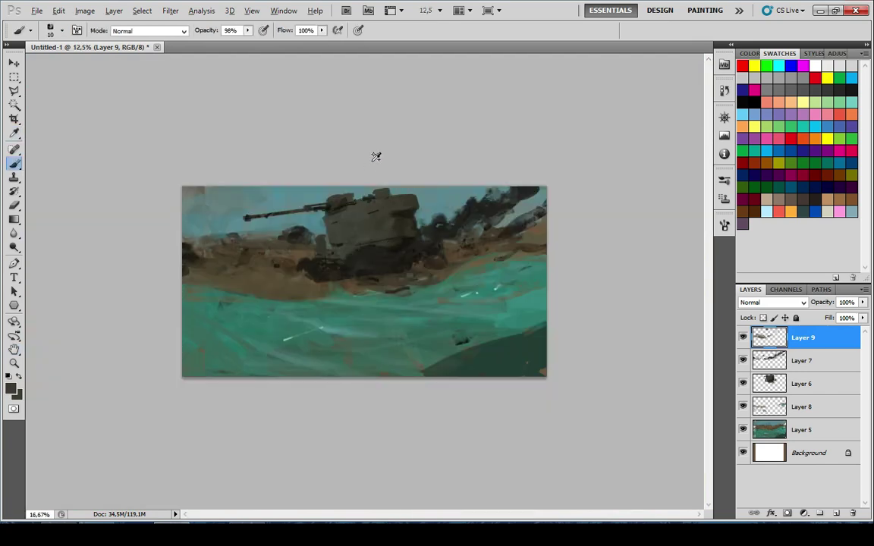
pyautogui.scroll(4, 372, 199)
pyautogui.keyDown('alt'); pyautogui.click(535, 166); pyautogui.keyUp('alt')
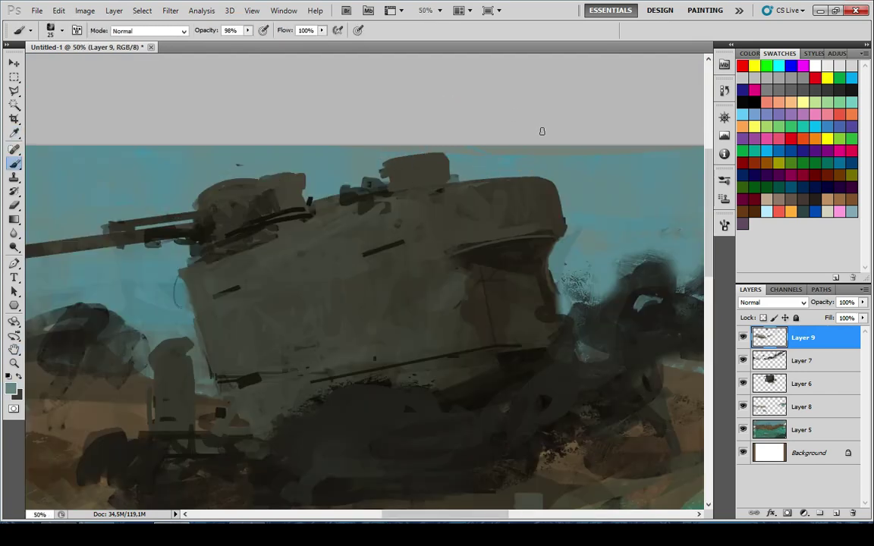
pyautogui.moveTo(371, 179)
pyautogui.mouseDown()
pyautogui.moveTo(394, 242)
pyautogui.moveTo(420, 227)
pyautogui.mouseUp()
pyautogui.moveTo(359, 252)
pyautogui.mouseDown()
pyautogui.moveTo(146, 188)
pyautogui.moveTo(248, 252)
pyautogui.mouseUp()
pyautogui.hotkey('ctrl', 'z')
pyautogui.press(']')
pyautogui.press(']')
pyautogui.press(']')
pyautogui.moveTo(136, 196); pyautogui.dragTo(384, 252)
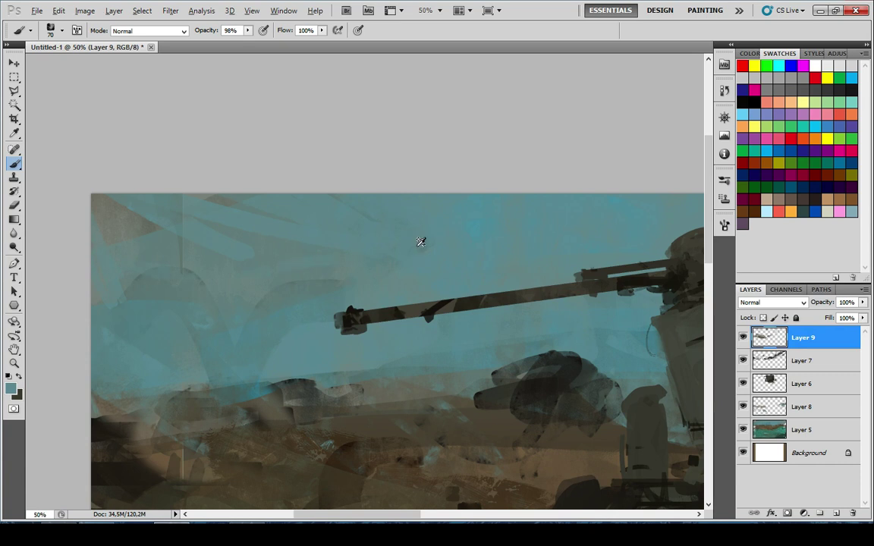
# Examine the whole painting's composition and the vehicle's silhouette at reduced zoom
pyautogui.scroll(-8, 420, 241)
pyautogui.scroll(2, 302, 289)
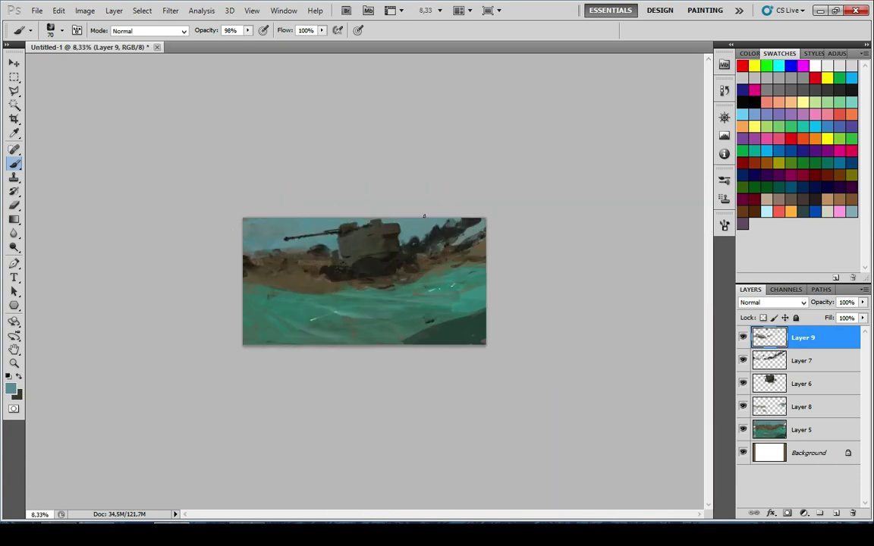
pyautogui.scroll(-3, 487, 246)
pyautogui.scroll(3, 267, 272)
pyautogui.scroll(-4, 224, 267)
pyautogui.scroll(4, 228, 267)
pyautogui.scroll(-2, 306, 279)
pyautogui.scroll(8, 308, 273)
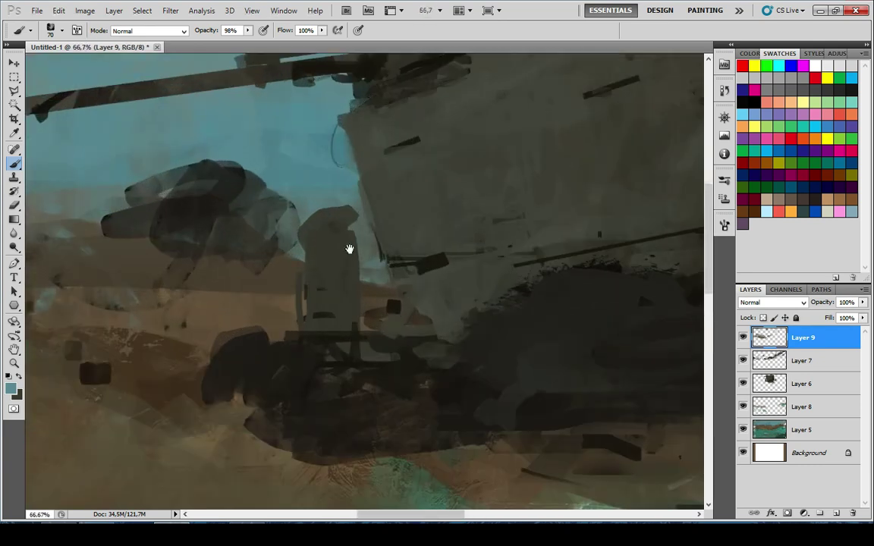
# Trim the hull's front edge above the front leg with sampled sky blue using a size 30 brush, undoing misplaced strokes
pyautogui.moveTo(349, 249); pyautogui.dragTo(331, 283)
pyautogui.press('i')
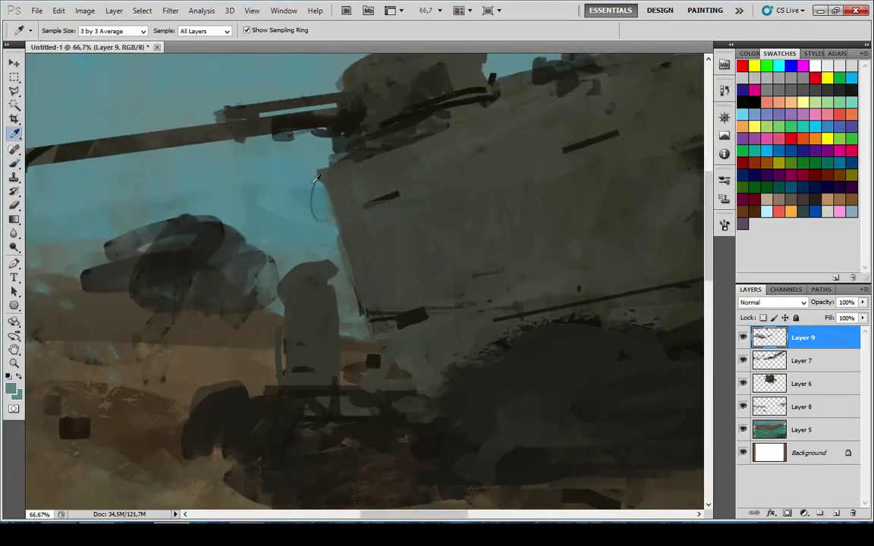
pyautogui.click(316, 179)
pyautogui.press('b')
pyautogui.moveTo(326, 205); pyautogui.dragTo(348, 296)
pyautogui.hotkey('ctrl', 'z')
pyautogui.hotkey('ctrl', 'z')
pyautogui.keyDown('alt'); pyautogui.click(343, 232); pyautogui.keyUp('alt')
pyautogui.hotkey('ctrl', 'z')
pyautogui.moveTo(333, 259); pyautogui.dragTo(365, 322)
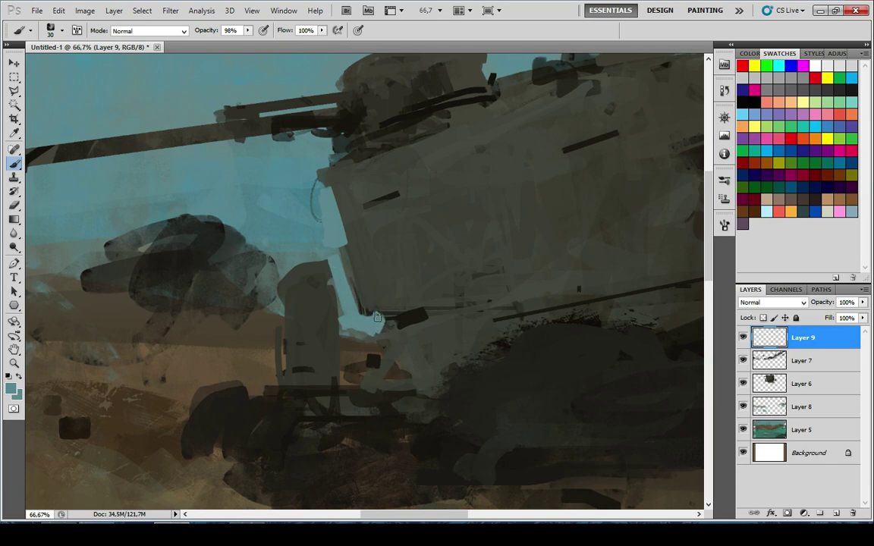
# Firm up the hull's front edge in dark olive-grey and cover the thin curved line in front with sampled sky blue
pyautogui.scroll(-8, 351, 328)
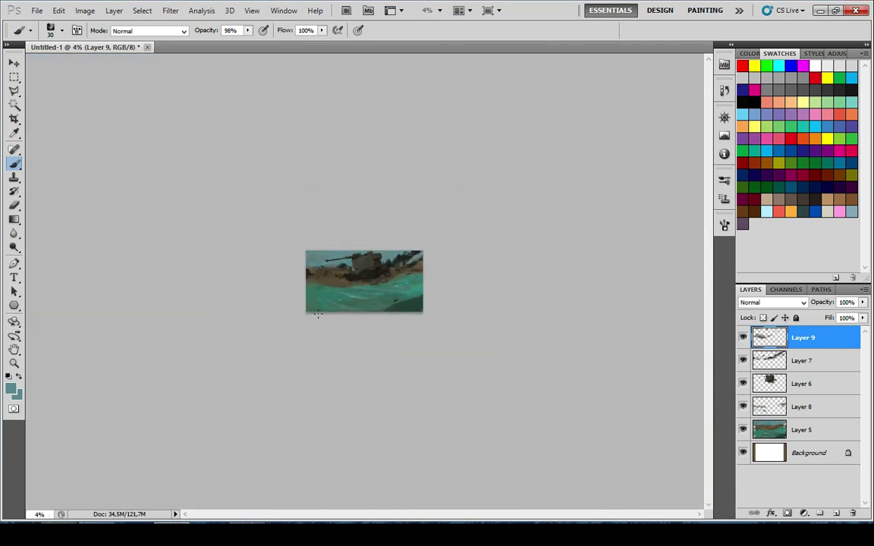
pyautogui.hotkey('ctrl', '+')
pyautogui.hotkey('ctrl', '+')
pyautogui.hotkey('ctrl', '+')
pyautogui.hotkey('ctrl', '+')
pyautogui.hotkey('ctrl', '+')
pyautogui.hotkey('ctrl', '+')
pyautogui.hotkey('ctrl', '+')
pyautogui.hotkey('ctrl', '+')
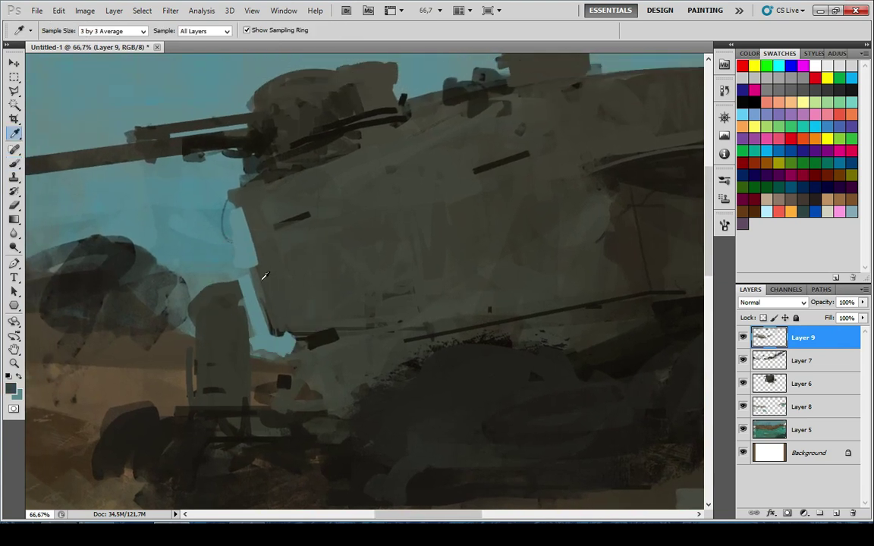
pyautogui.moveTo(239, 201); pyautogui.dragTo(262, 287)
pyautogui.press('x')
pyautogui.keyDown('alt'); pyautogui.click(244, 256); pyautogui.keyUp('alt')
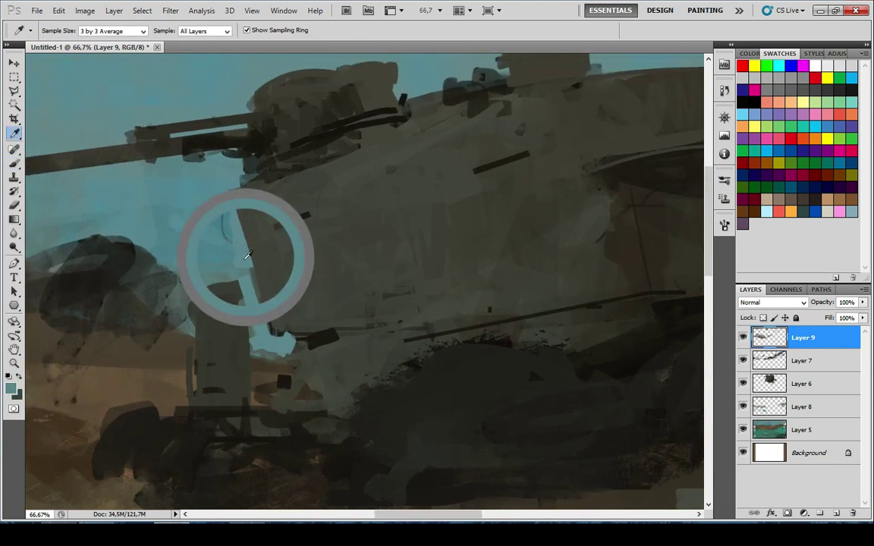
pyautogui.moveTo(230, 208); pyautogui.dragTo(223, 241)
# Cut a strip of sampled sky blue between the gun mount and the hull's front corner and darken the mount's front
pyautogui.keyDown('alt'); pyautogui.click(207, 154); pyautogui.keyUp('alt')
pyautogui.moveTo(232, 191); pyautogui.dragTo(279, 173)
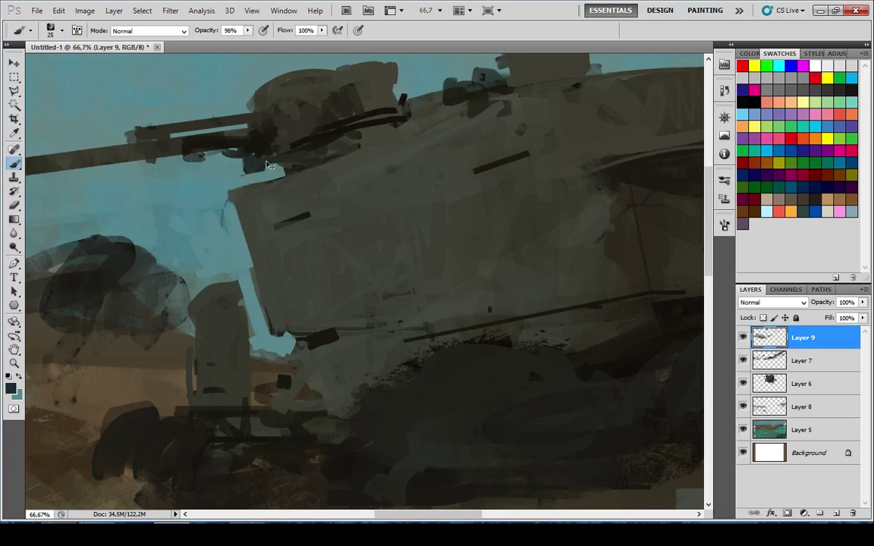
pyautogui.keyDown('alt'); pyautogui.click(262, 164); pyautogui.keyUp('alt')
pyautogui.moveTo(250, 128); pyautogui.dragTo(273, 135)
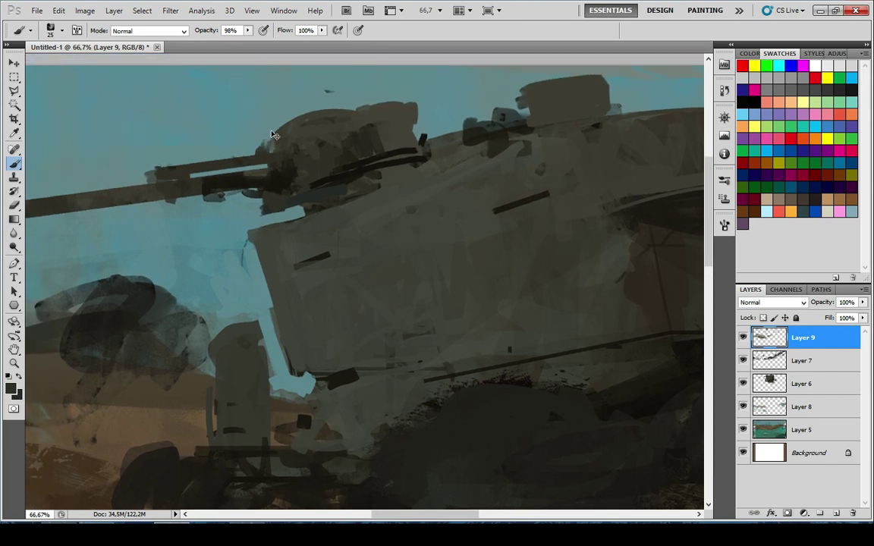
# Compare the gun mount with the overall composition at reduced and close zoom
pyautogui.hotkey('ctrl', '-')
pyautogui.hotkey('ctrl', '-')
pyautogui.hotkey('ctrl', '-')
pyautogui.hotkey('ctrl', '-')
pyautogui.hotkey('ctrl', '-')
pyautogui.hotkey('ctrl', '-')
pyautogui.hotkey('ctrl', '-')
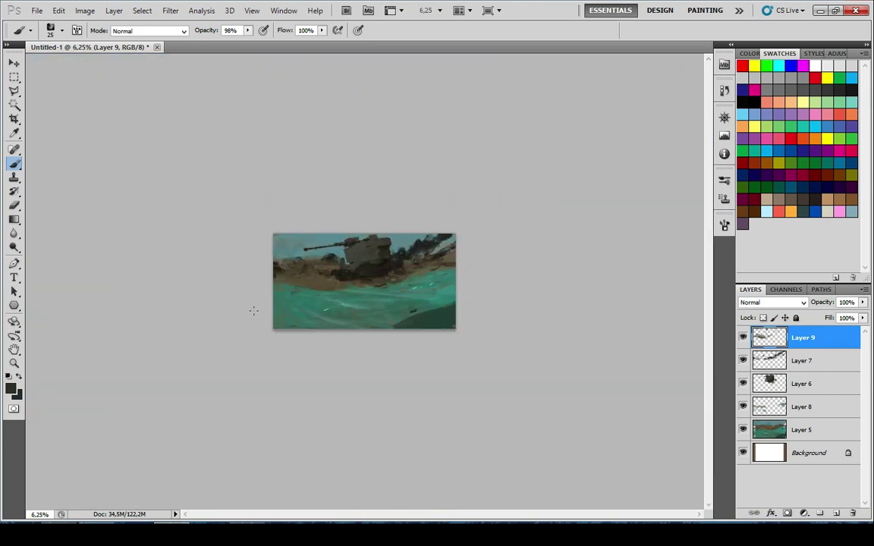
pyautogui.hotkey('ctrl', '+')
pyautogui.hotkey('ctrl', '+')
pyautogui.hotkey('ctrl', '+')
pyautogui.hotkey('ctrl', '+')
pyautogui.hotkey('ctrl', '+')
pyautogui.hotkey('ctrl', '+')
pyautogui.hotkey('ctrl', '+')
pyautogui.hotkey('ctrl', '+')
# Paint a sampled near-black band along the base of the gun mount with a size 25 brush, undoing misplaced strokes
pyautogui.moveTo(390, 262); pyautogui.dragTo(383, 262)
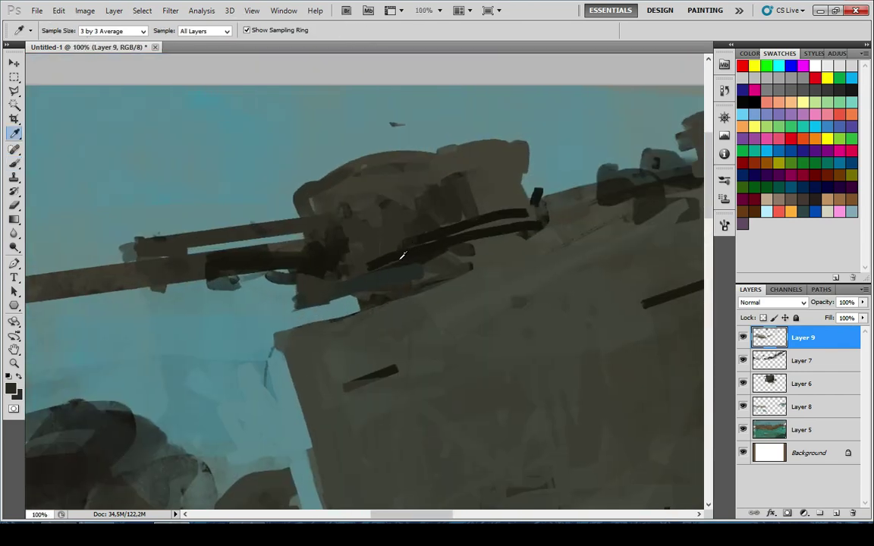
pyautogui.keyDown('alt'); pyautogui.click(402, 258); pyautogui.keyUp('alt')
pyautogui.moveTo(328, 290); pyautogui.dragTo(512, 226)
pyautogui.hotkey('ctrl', 'z')
pyautogui.moveTo(329, 291); pyautogui.dragTo(525, 227)
pyautogui.hotkey('ctrl', 'z')
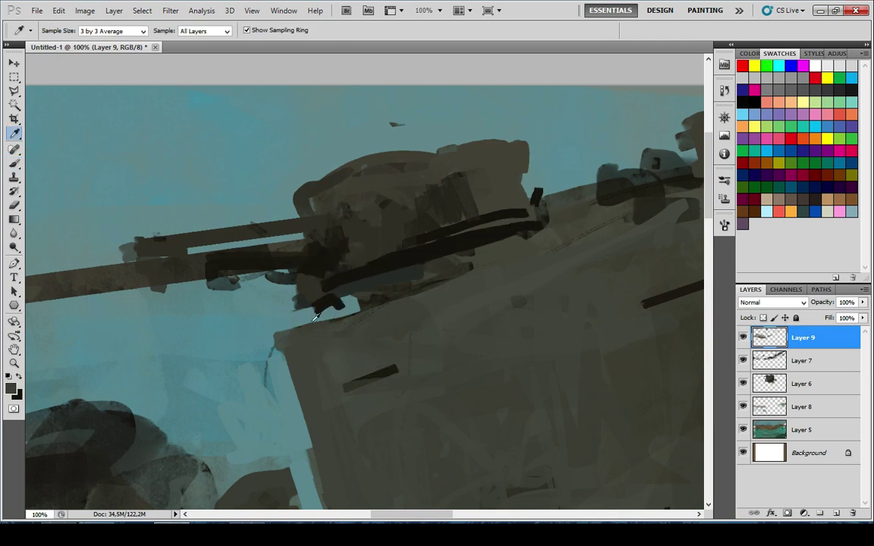
# Rebuild the hull's upper front edge beneath the gun mount in sampled olive-grey with a size 25 brush
pyautogui.keyDown('alt'); pyautogui.click(324, 323); pyautogui.keyUp('alt')
pyautogui.keyDown('alt'); pyautogui.click(374, 316); pyautogui.keyUp('alt')
pyautogui.press(']')
pyautogui.moveTo(326, 316); pyautogui.dragTo(376, 302)
pyautogui.moveTo(335, 308)
pyautogui.mouseDown()
pyautogui.moveTo(363, 299)
pyautogui.moveTo(464, 271)
pyautogui.mouseUp()
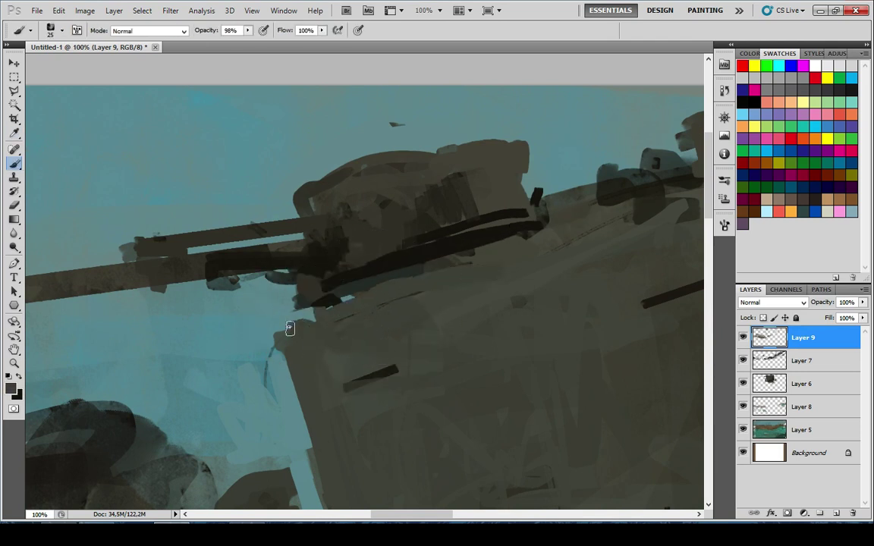
pyautogui.moveTo(290, 328)
pyautogui.mouseDown()
pyautogui.moveTo(383, 289)
pyautogui.moveTo(417, 253)
pyautogui.moveTo(389, 255)
pyautogui.mouseUp()
# Add thin near-black details to the barrel joint and the mount's front with a size 8 brush, undoing a misplaced stroke
pyautogui.keyDown('alt'); pyautogui.click(331, 248); pyautogui.keyUp('alt')
pyautogui.moveTo(260, 243); pyautogui.dragTo(372, 218)
pyautogui.keyDown('alt'); pyautogui.click(323, 238); pyautogui.keyUp('alt')
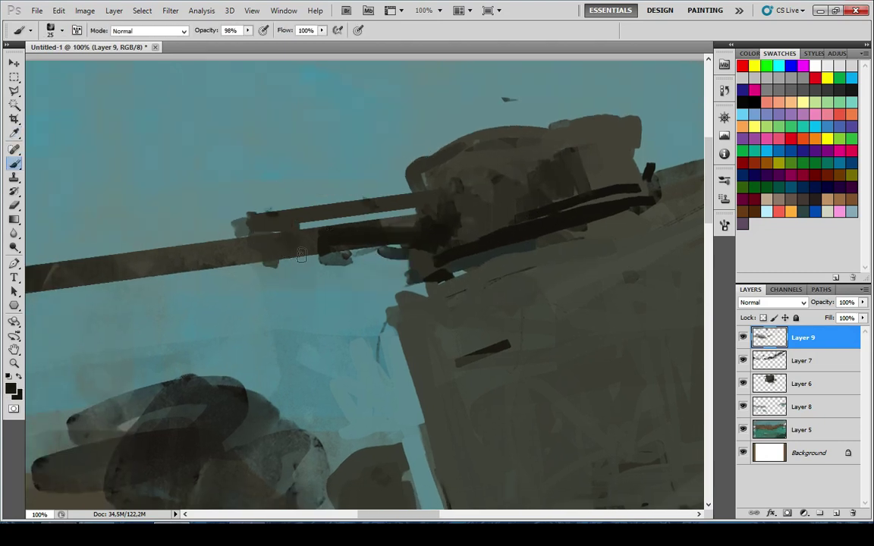
pyautogui.moveTo(352, 252); pyautogui.dragTo(284, 261)
pyautogui.hotkey('ctrl', 'z')
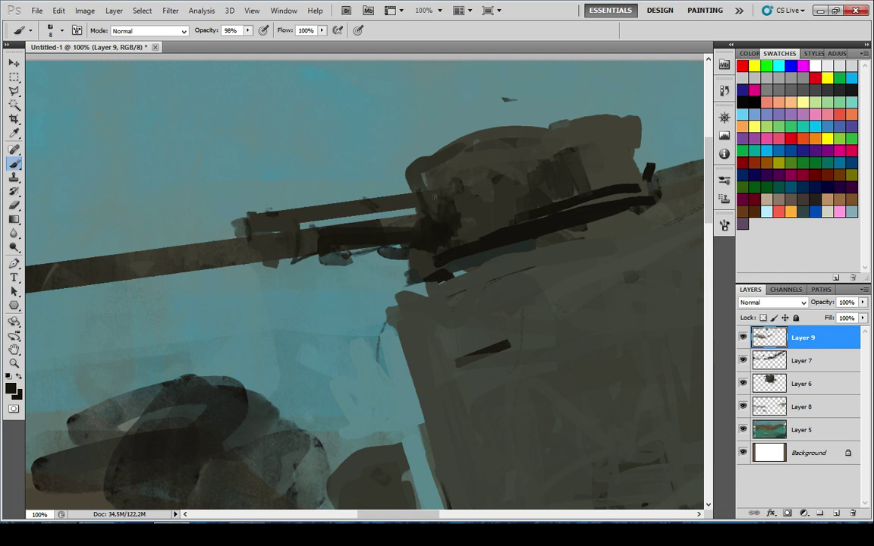
pyautogui.moveTo(421, 183); pyautogui.dragTo(402, 190)
pyautogui.moveTo(413, 171); pyautogui.dragTo(324, 211)
# Smooth the body of the gun mount in sampled olive-grey with a size 30 brush
pyautogui.keyDown('alt'); pyautogui.click(326, 218); pyautogui.keyUp('alt')
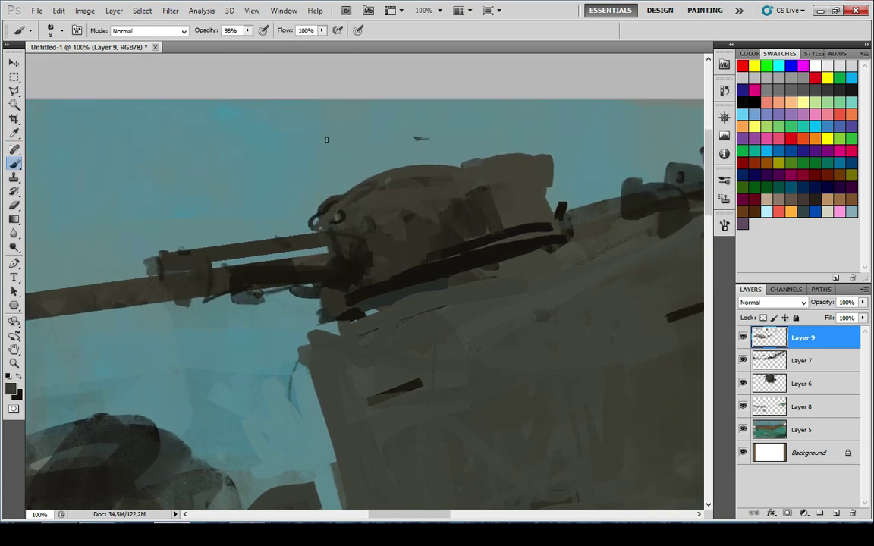
pyautogui.press(']')
pyautogui.press(']')
pyautogui.press(']')
pyautogui.moveTo(407, 219); pyautogui.dragTo(428, 226)
pyautogui.moveTo(431, 212)
pyautogui.mouseDown()
pyautogui.moveTo(431, 226)
pyautogui.moveTo(480, 214)
pyautogui.moveTo(464, 232)
pyautogui.mouseUp()
pyautogui.hotkey('ctrl', '-')
pyautogui.scroll(-7, 479, 253)
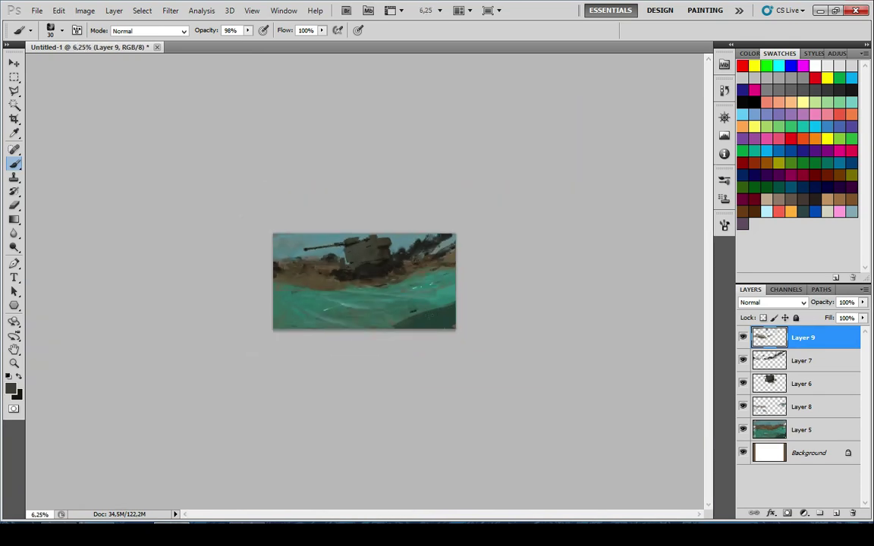
pyautogui.scroll(1, 332, 274)
pyautogui.hotkey('ctrl', '+')
pyautogui.scroll(2, 309, 267)
pyautogui.scroll(5, 376, 171)
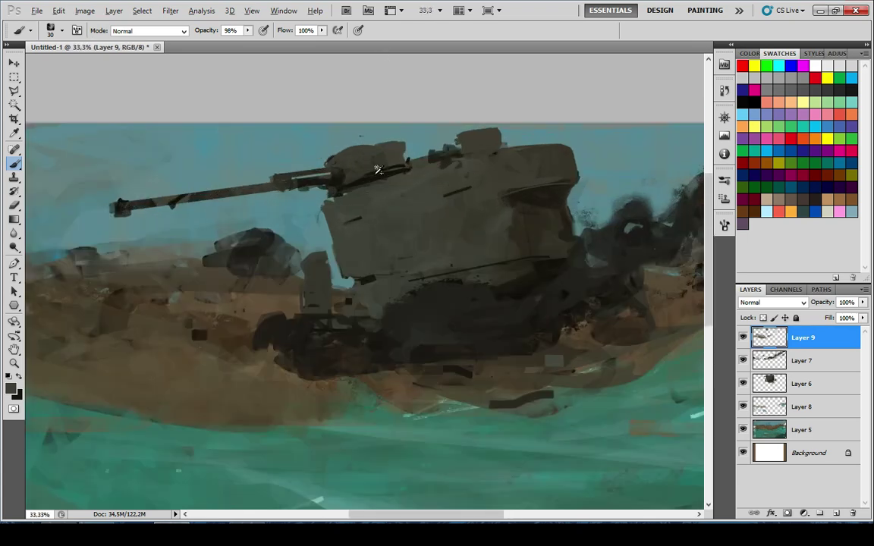
pyautogui.moveTo(326, 173); pyautogui.dragTo(381, 244)
pyautogui.press('x')
pyautogui.keyDown('alt'); pyautogui.click(281, 147); pyautogui.keyUp('alt')
pyautogui.moveTo(235, 162)
pyautogui.mouseDown()
pyautogui.moveTo(276, 220)
pyautogui.moveTo(292, 220)
pyautogui.moveTo(301, 188)
pyautogui.mouseUp()
pyautogui.hotkey('ctrl', 'z')
pyautogui.hotkey('ctrl', 'z')
pyautogui.moveTo(262, 264)
pyautogui.mouseDown()
pyautogui.moveTo(296, 252)
pyautogui.moveTo(246, 265)
pyautogui.mouseUp()
pyautogui.hotkey('ctrl', 'z')
pyautogui.press('[')
pyautogui.moveTo(221, 156)
pyautogui.mouseDown()
pyautogui.moveTo(246, 261)
pyautogui.moveTo(264, 137)
pyautogui.moveTo(236, 254)
pyautogui.moveTo(293, 211)
pyautogui.moveTo(311, 239)
pyautogui.mouseUp()
pyautogui.hotkey('ctrl', 'z')
# Extend the gun mount's rear edge down to the dark band in olive-grey with a size 20 brush
pyautogui.scroll(-8, 259, 278)
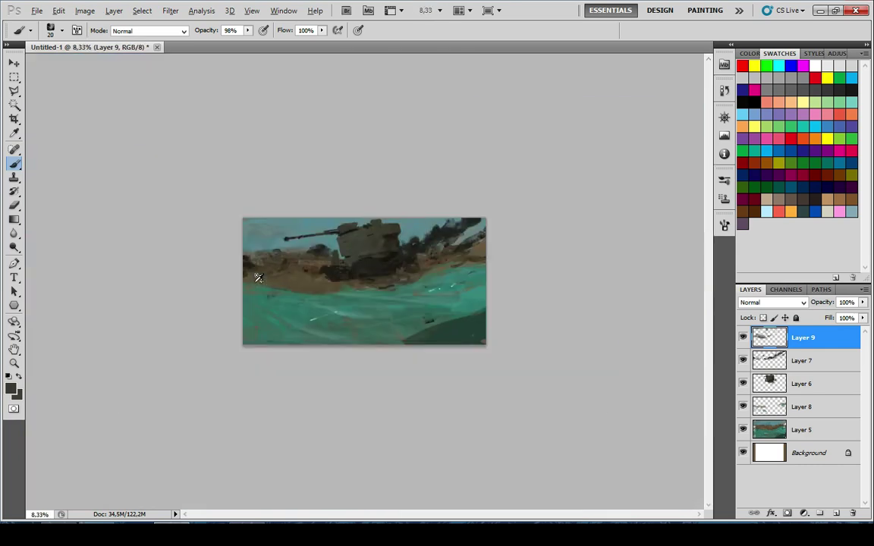
pyautogui.scroll(2, 258, 278)
pyautogui.scroll(-1, 258, 277)
pyautogui.scroll(1, 258, 277)
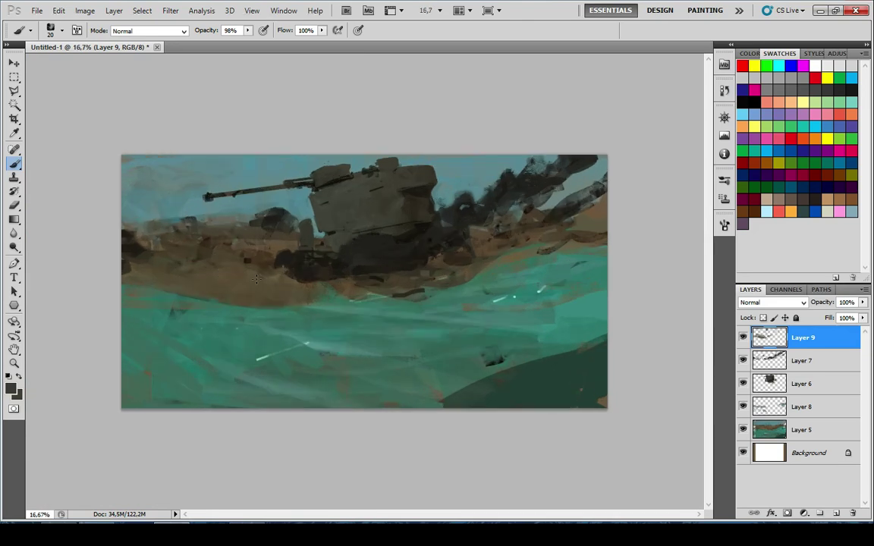
pyautogui.scroll(-2, 277, 242)
pyautogui.scroll(9, 375, 128)
pyautogui.moveTo(390, 240); pyautogui.dragTo(291, 173)
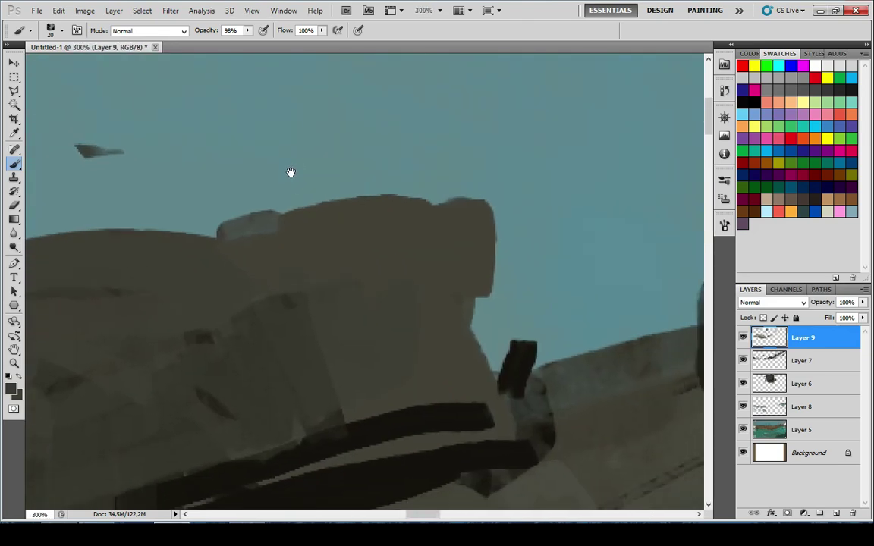
pyautogui.press('b')
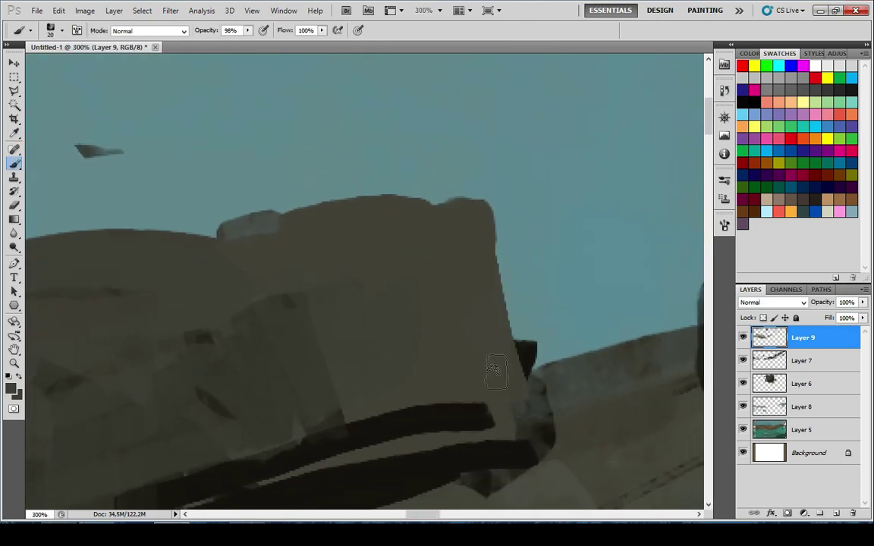
pyautogui.moveTo(428, 271); pyautogui.dragTo(490, 266)
# Straighten the top edge of the gun mount's rear block in sampled olive-grey, undoing misplaced strokes
pyautogui.keyDown('alt'); pyautogui.click(431, 224); pyautogui.keyUp('alt')
pyautogui.moveTo(278, 226); pyautogui.dragTo(552, 203)
pyautogui.hotkey('ctrl', 'z')
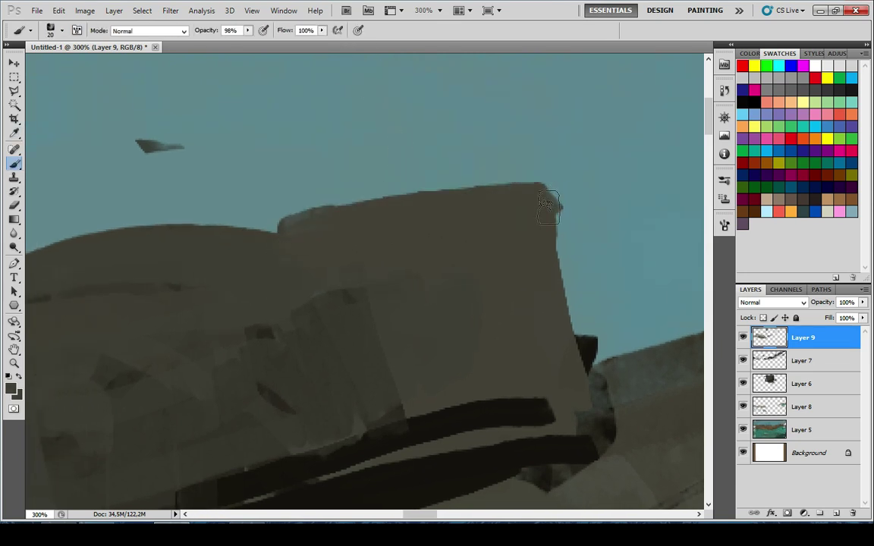
pyautogui.moveTo(373, 240); pyautogui.dragTo(403, 246)
pyautogui.moveTo(344, 231)
pyautogui.mouseDown()
pyautogui.moveTo(396, 242)
pyautogui.moveTo(599, 183)
pyautogui.mouseUp()
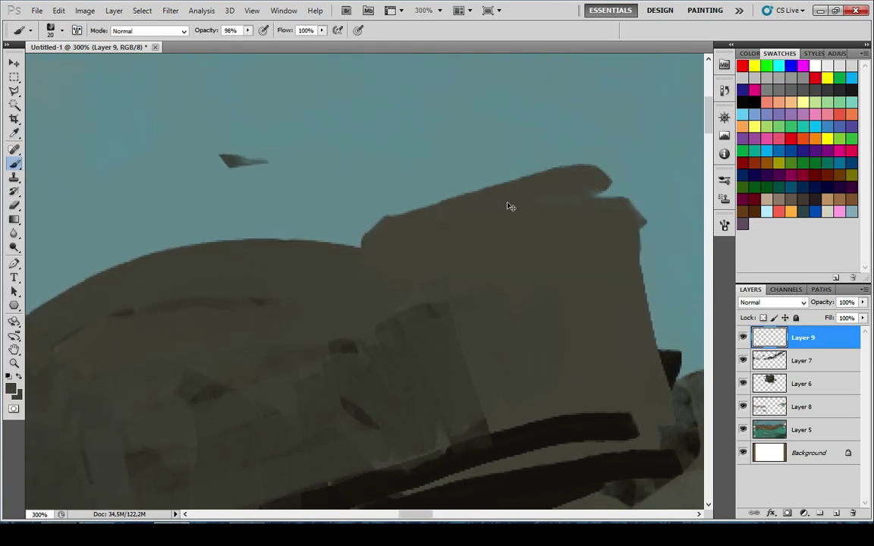
pyautogui.hotkey('ctrl', 'z')
# Dab a small olive-grey bump on the rear block's upper front corner with a size 25 brush, undoing a misplaced stroke
pyautogui.press(']')
pyautogui.moveTo(380, 248); pyautogui.dragTo(318, 229)
pyautogui.hotkey('ctrl', 'z')
pyautogui.click(377, 226)
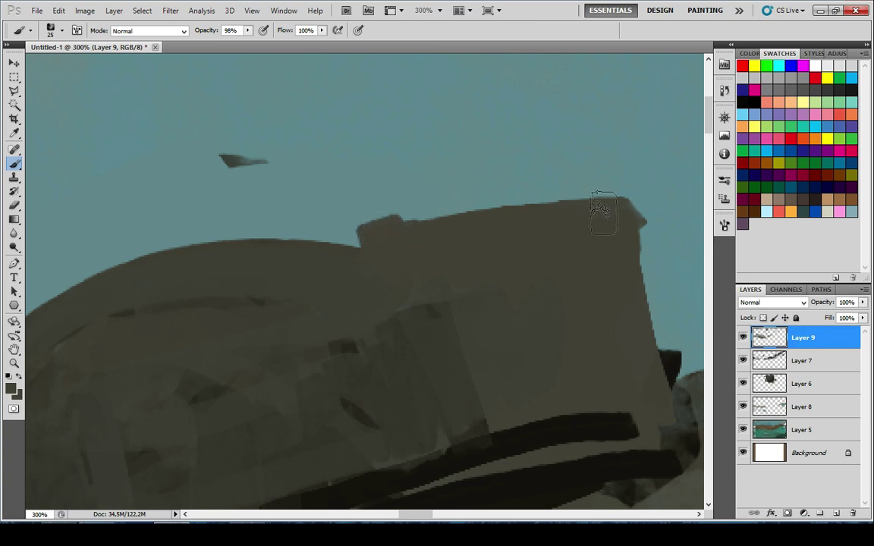
# Draw a dark line along the hull's lower front edge in sampled near-black with a size 25 brush, undoing misplaced strokes
pyautogui.keyDown('shift'); pyautogui.click(610, 196); pyautogui.keyUp('shift')
pyautogui.scroll(-8, 585, 371)
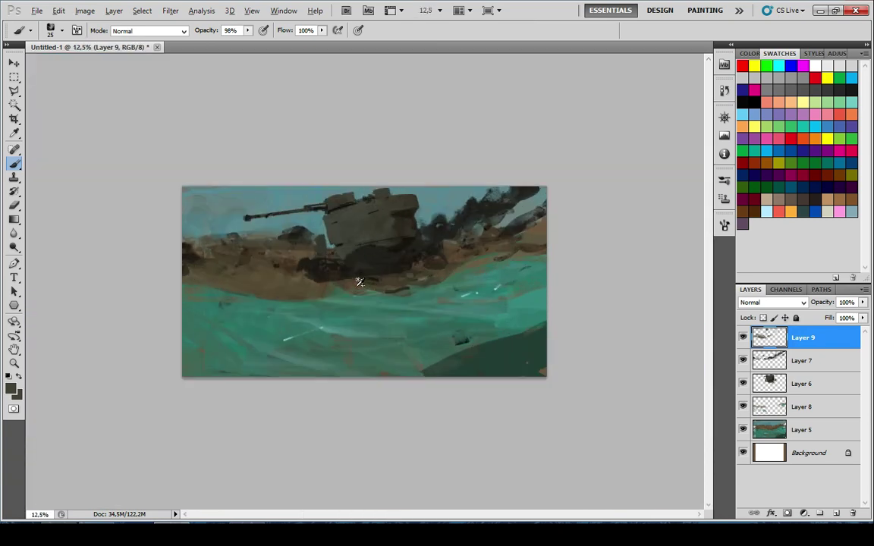
pyautogui.scroll(4, 353, 242)
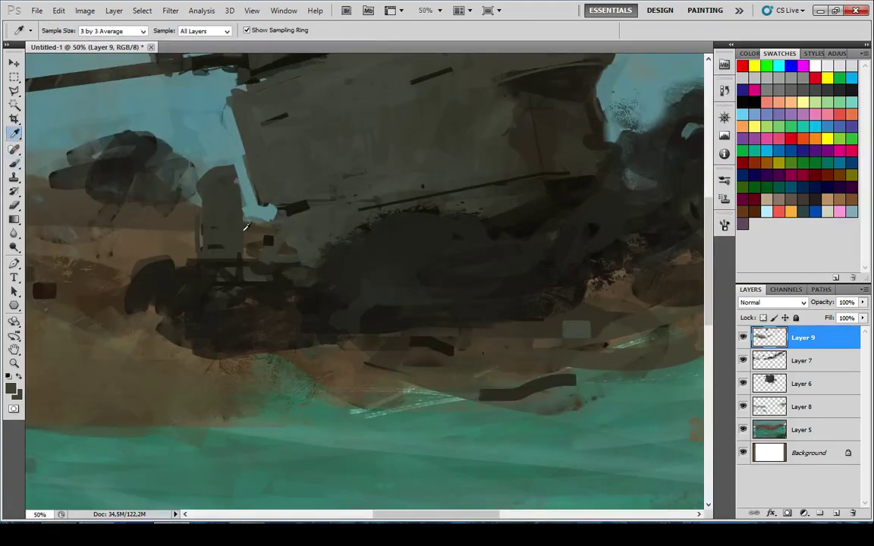
pyautogui.keyDown('alt'); pyautogui.click(293, 220); pyautogui.keyUp('alt')
pyautogui.hotkey('ctrl', 'alt', 'z')
pyautogui.hotkey('ctrl', 'alt', 'z')
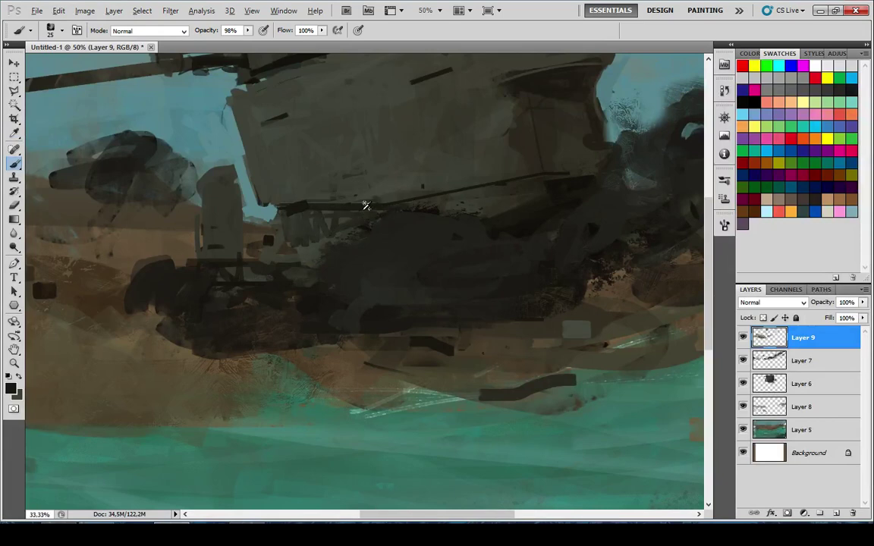
pyautogui.scroll(-7, 365, 203)
pyautogui.scroll(3, 371, 229)
pyautogui.scroll(5, 370, 229)
pyautogui.press(']')
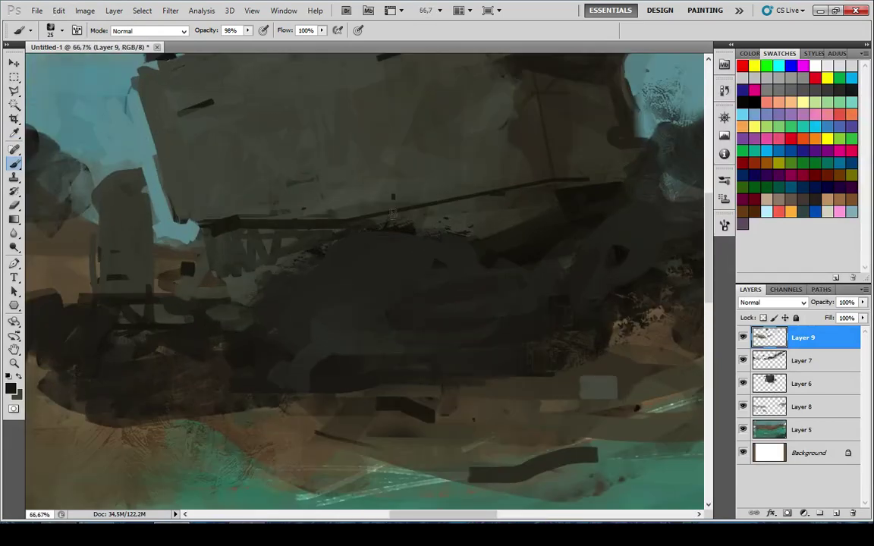
pyautogui.moveTo(372, 216); pyautogui.dragTo(441, 192)
pyautogui.hotkey('ctrl', 'z')
# Paint sampled olive-grey over the front border of the hull's brown rear panel with a size 30 brush, undoing a misplaced stroke
pyautogui.moveTo(386, 195); pyautogui.dragTo(504, 164)
pyautogui.moveTo(433, 161); pyautogui.dragTo(407, 228)
pyautogui.keyDown('alt'); pyautogui.click(454, 182); pyautogui.keyUp('alt')
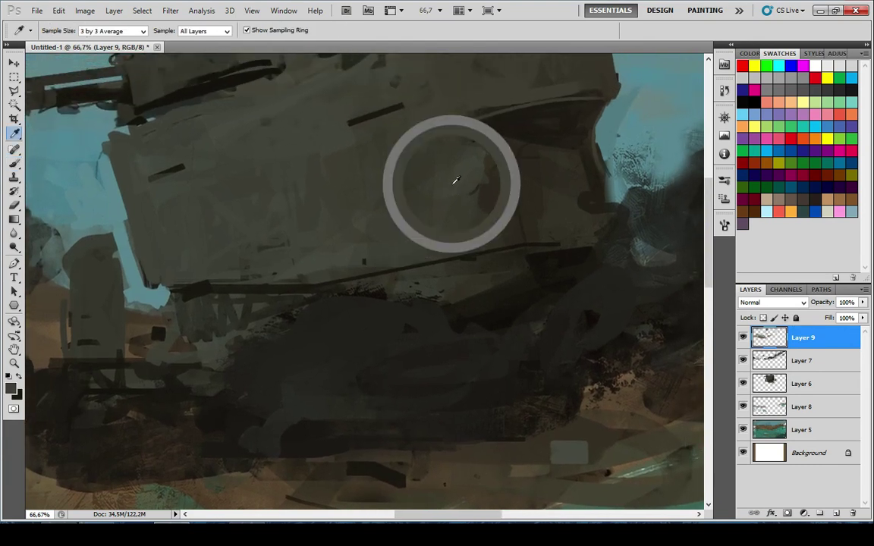
pyautogui.hotkey('ctrl', 'z')
pyautogui.moveTo(463, 186); pyautogui.dragTo(508, 215)
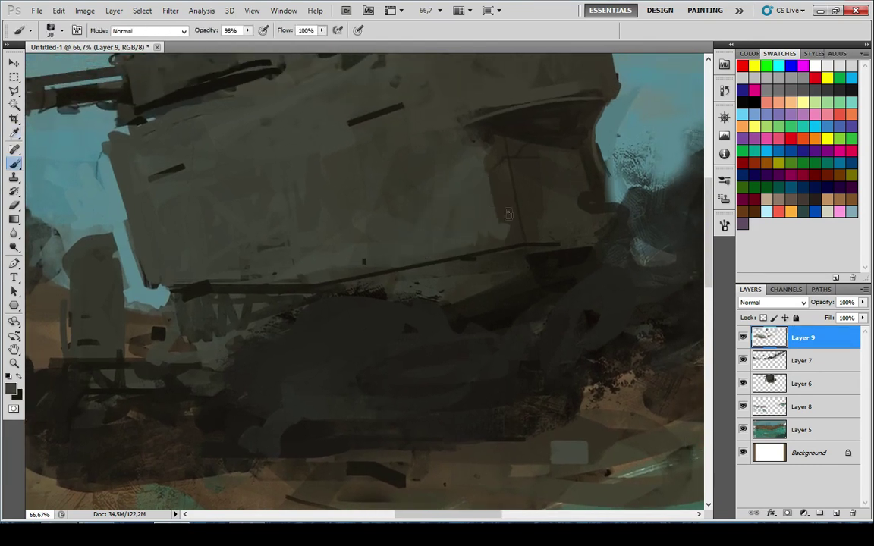
pyautogui.scroll(3, 419, 174)
pyautogui.keyDown('alt'); pyautogui.click(507, 239); pyautogui.keyUp('alt')
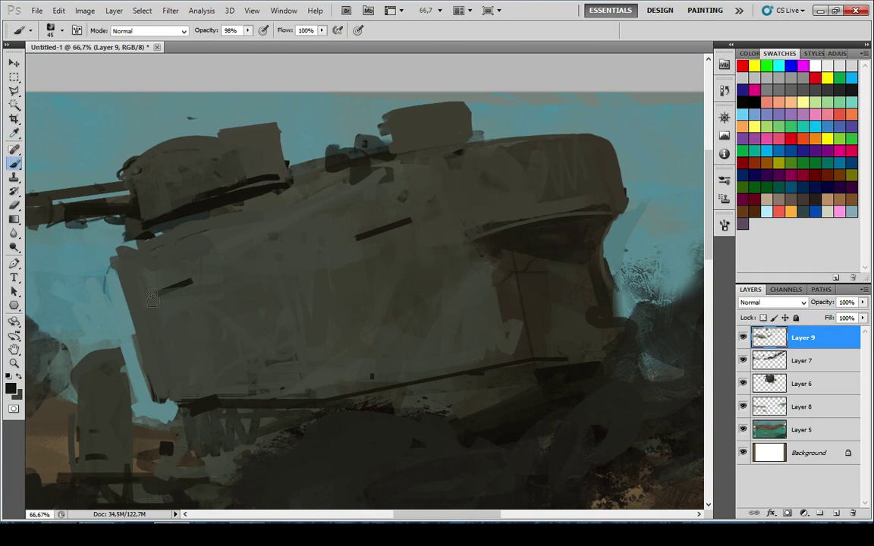
# Glaze the front part of the hull's side in near-black with a size 125 brush at 10% opacity
pyautogui.press(']')
pyautogui.press(']')
pyautogui.press(']')
pyautogui.press(']')
pyautogui.press(']')
pyautogui.press(']')
pyautogui.press(']')
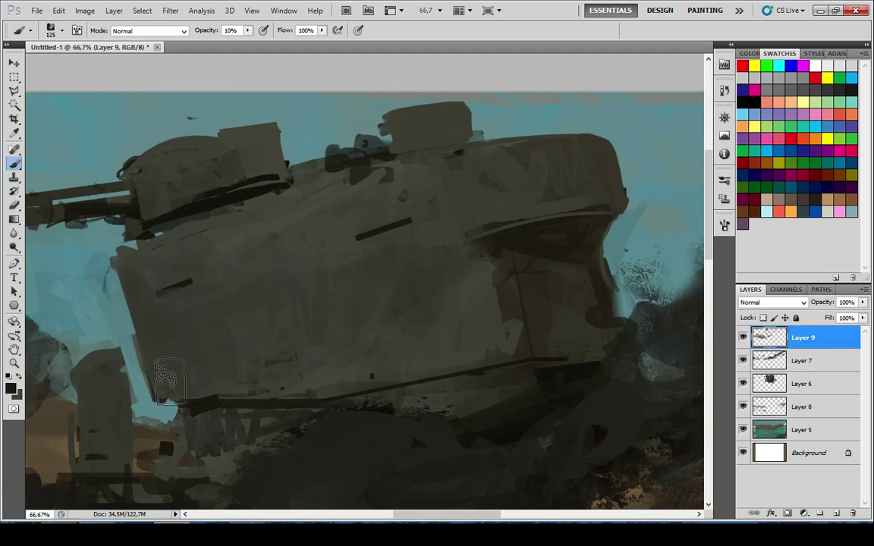
pyautogui.press('[')
pyautogui.moveTo(165, 318)
pyautogui.mouseDown()
pyautogui.moveTo(172, 263)
pyautogui.moveTo(204, 298)
pyautogui.moveTo(186, 325)
pyautogui.mouseUp()
# Darken the recessed brown panel at the hull's rear in near-black with a size 90 brush, raising the opacity from 10% to 50%
pyautogui.hotkey('ctrl', '-')
pyautogui.hotkey('ctrl', '-')
pyautogui.hotkey('ctrl', '-')
pyautogui.hotkey('ctrl', '-')
pyautogui.hotkey('ctrl', '-')
pyautogui.hotkey('ctrl', '-')
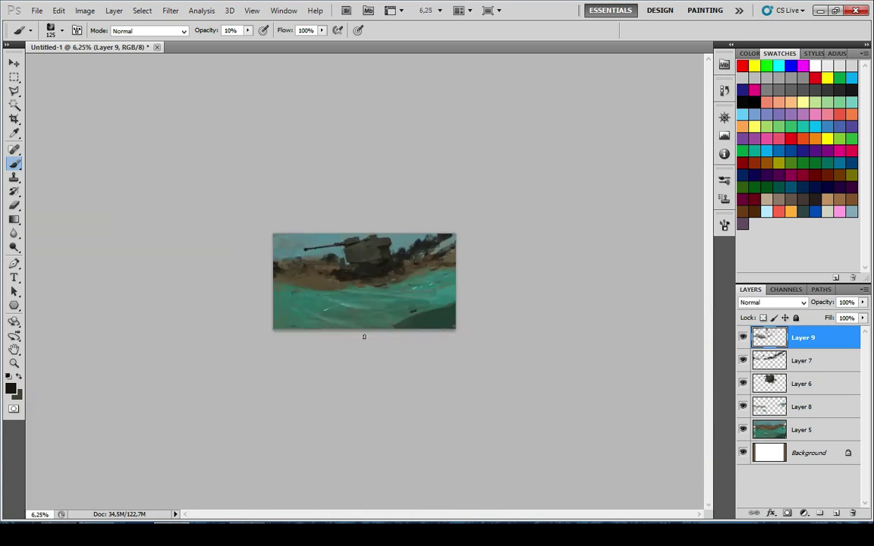
pyautogui.hotkey('ctrl', '+')
pyautogui.hotkey('ctrl', '+')
pyautogui.hotkey('ctrl', '+')
pyautogui.hotkey('ctrl', '+')
pyautogui.hotkey('ctrl', '+')
pyautogui.hotkey('ctrl', '+')
pyautogui.hotkey('ctrl', '+')
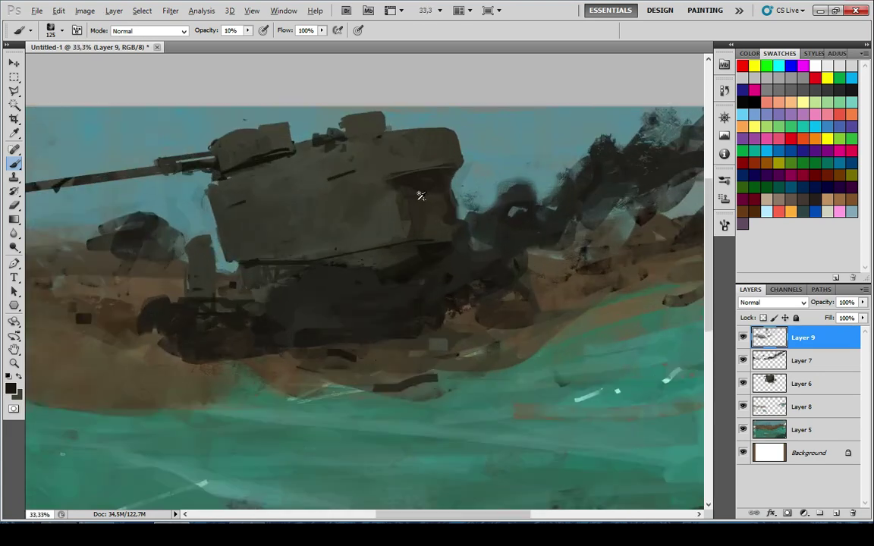
pyautogui.press('[')
pyautogui.press('[')
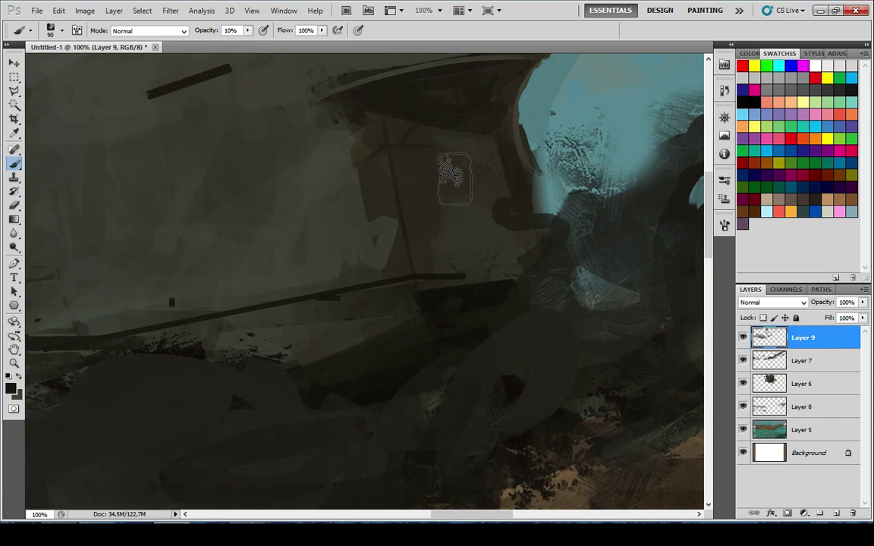
pyautogui.moveTo(376, 154)
pyautogui.mouseDown()
pyautogui.moveTo(412, 242)
pyautogui.moveTo(371, 205)
pyautogui.moveTo(373, 213)
pyautogui.moveTo(366, 191)
pyautogui.moveTo(353, 201)
pyautogui.moveTo(316, 190)
pyautogui.moveTo(320, 268)
pyautogui.moveTo(415, 246)
pyautogui.moveTo(411, 225)
pyautogui.moveTo(387, 243)
pyautogui.moveTo(453, 129)
pyautogui.moveTo(409, 213)
pyautogui.mouseUp()
pyautogui.press('space')
pyautogui.press('5')
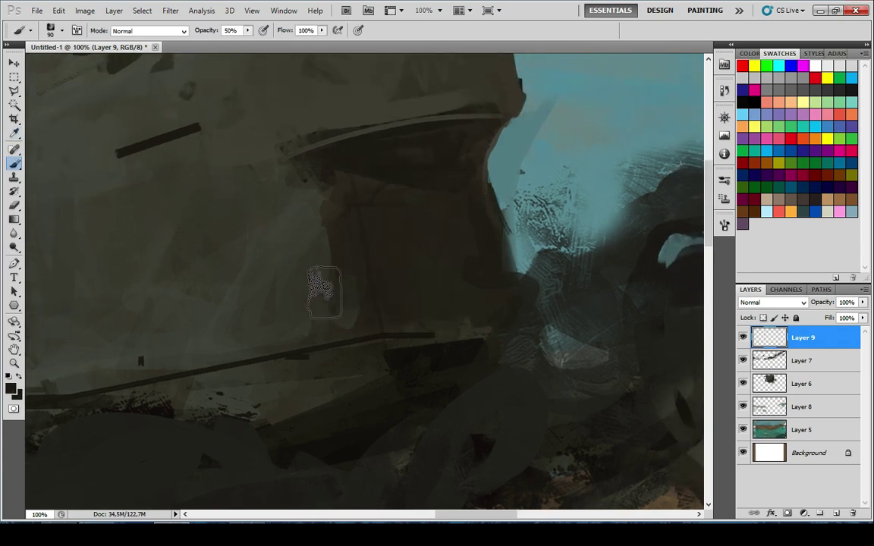
# Blend the rear recess into the hull side in sampled dark olive-grey with a size 90 brush at 50% opacity
pyautogui.hotkey('ctrl', '-')
pyautogui.hotkey('ctrl', '-')
pyautogui.hotkey('ctrl', '-')
pyautogui.hotkey('ctrl', '-')
pyautogui.hotkey('ctrl', '-')
pyautogui.hotkey('ctrl', '-')
pyautogui.hotkey('ctrl', '-')
pyautogui.hotkey('ctrl', '-')
pyautogui.hotkey('ctrl', '-')
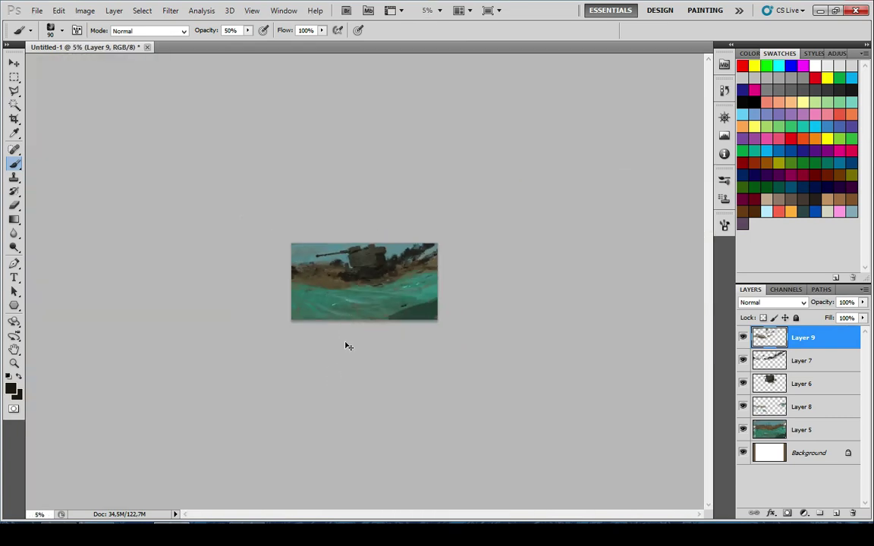
pyautogui.scroll(8, 429, 226)
pyautogui.moveTo(365, 191); pyautogui.dragTo(360, 325)
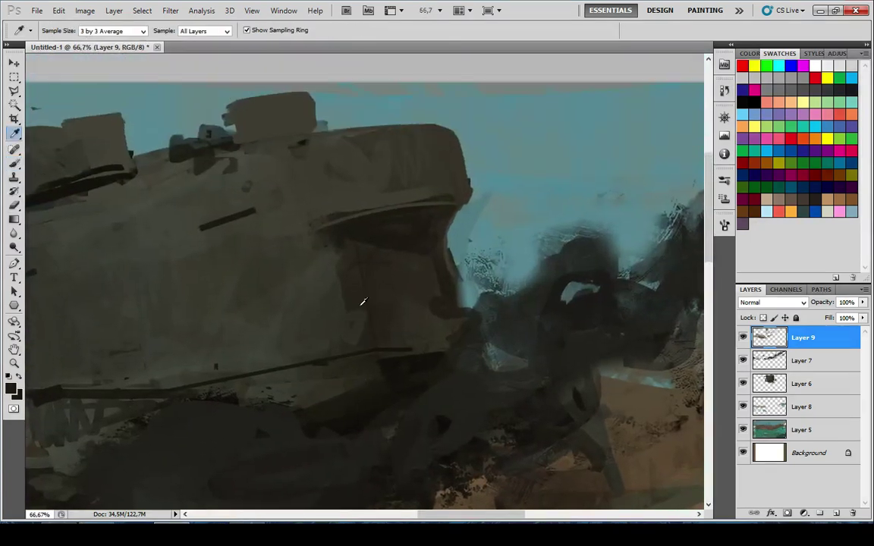
pyautogui.keyDown('alt'); pyautogui.click(335, 302); pyautogui.keyUp('alt')
pyautogui.moveTo(371, 267)
pyautogui.mouseDown()
pyautogui.moveTo(396, 291)
pyautogui.moveTo(366, 294)
pyautogui.moveTo(402, 307)
pyautogui.moveTo(427, 293)
pyautogui.moveTo(422, 275)
pyautogui.moveTo(410, 334)
pyautogui.mouseUp()
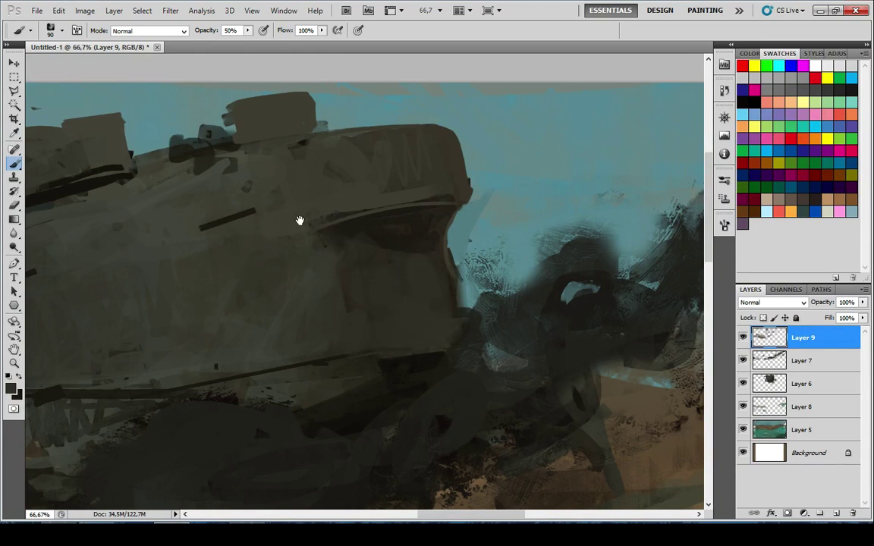
# Even out the hull's side and upper front edge in sampled olive-grey at 50% opacity, then restore 100% opacity
pyautogui.moveTo(298, 220); pyautogui.dragTo(408, 224)
pyautogui.keyDown('alt'); pyautogui.click(289, 280); pyautogui.keyUp('alt')
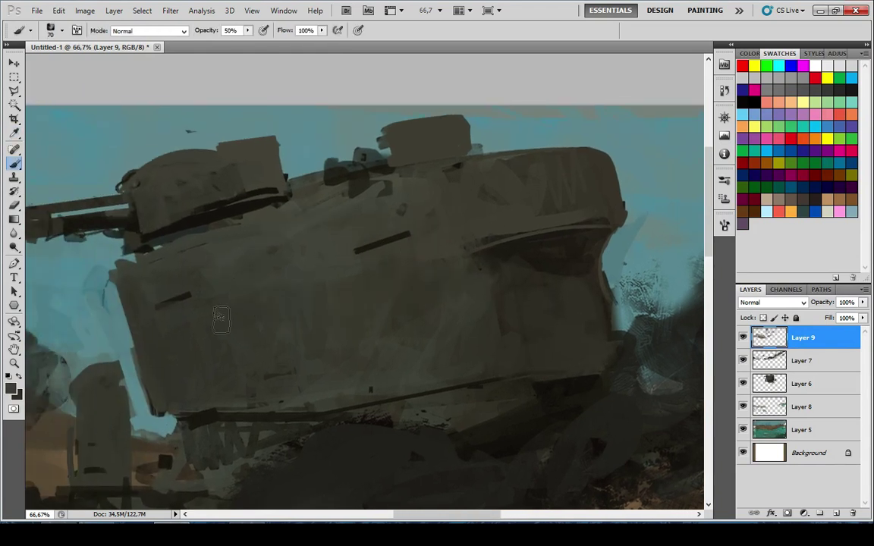
pyautogui.keyDown('alt'); pyautogui.click(191, 245); pyautogui.keyUp('alt')
pyautogui.moveTo(125, 255); pyautogui.dragTo(205, 236)
pyautogui.press('0')
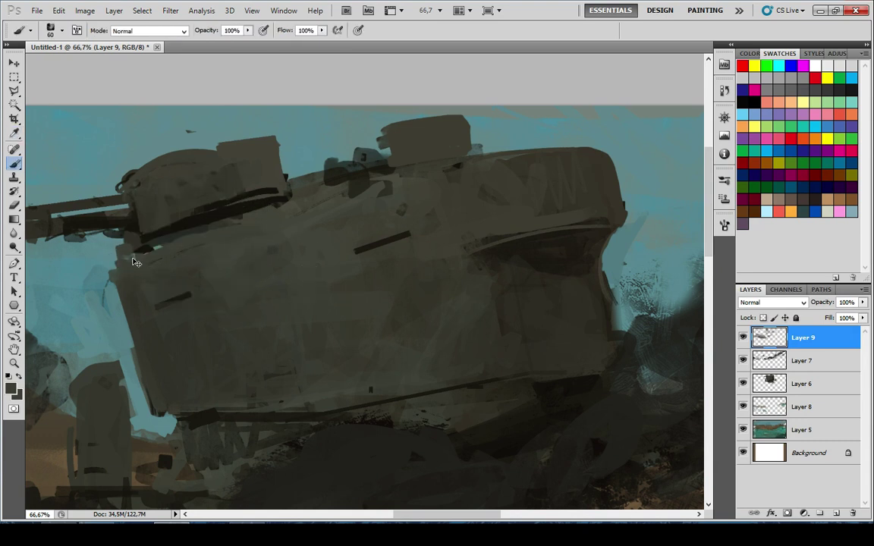
# Trim the front end of the gun's muzzle in sampled sky blue with a size 8 brush
pyautogui.scroll(-8, 277, 232)
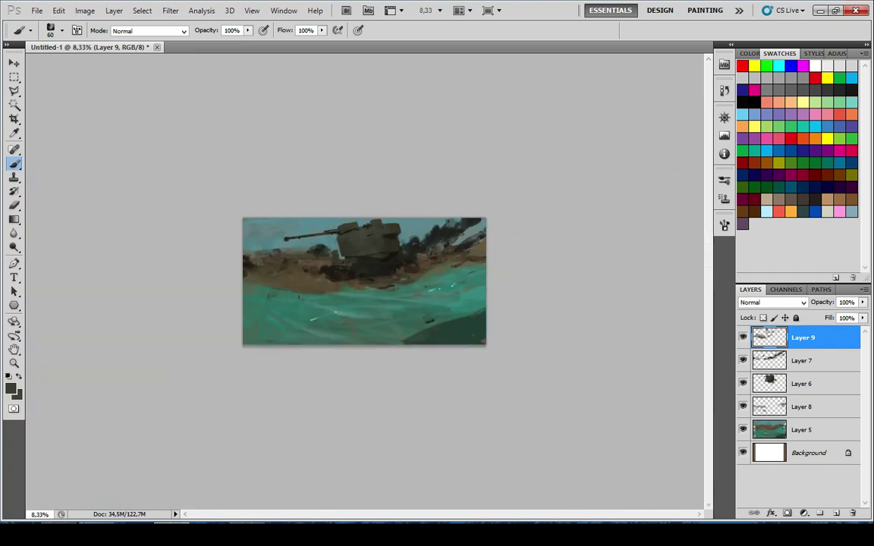
pyautogui.scroll(-1, 310, 290)
pyautogui.scroll(2, 310, 291)
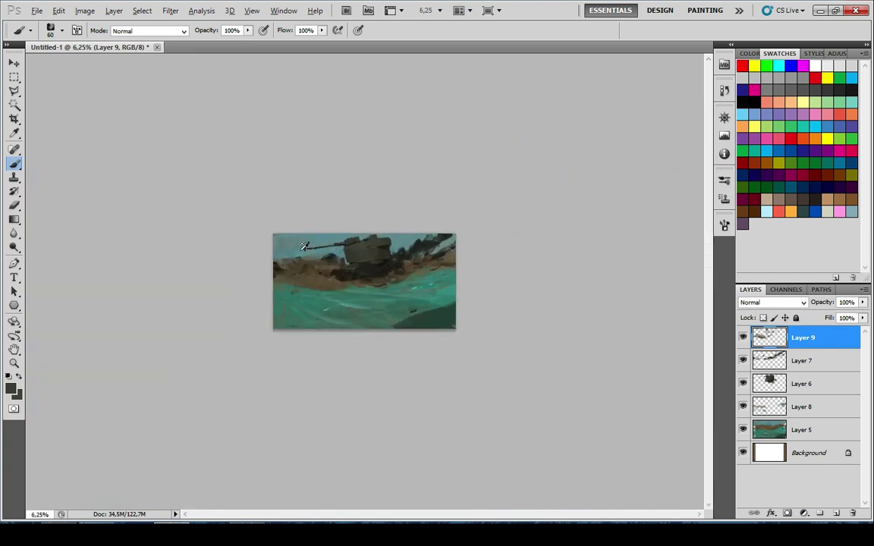
pyautogui.scroll(7, 304, 246)
pyautogui.keyDown('alt'); pyautogui.click(307, 253); pyautogui.keyUp('alt')
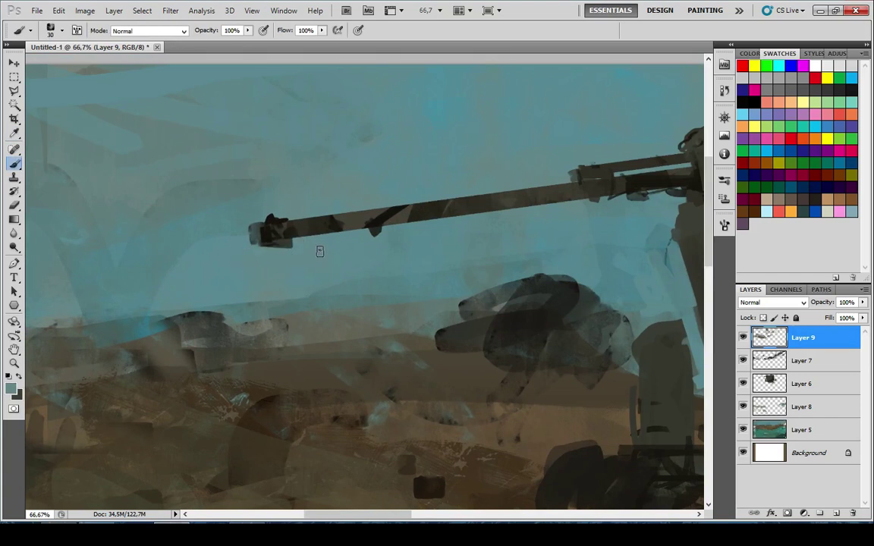
pyautogui.scroll(2, 326, 241)
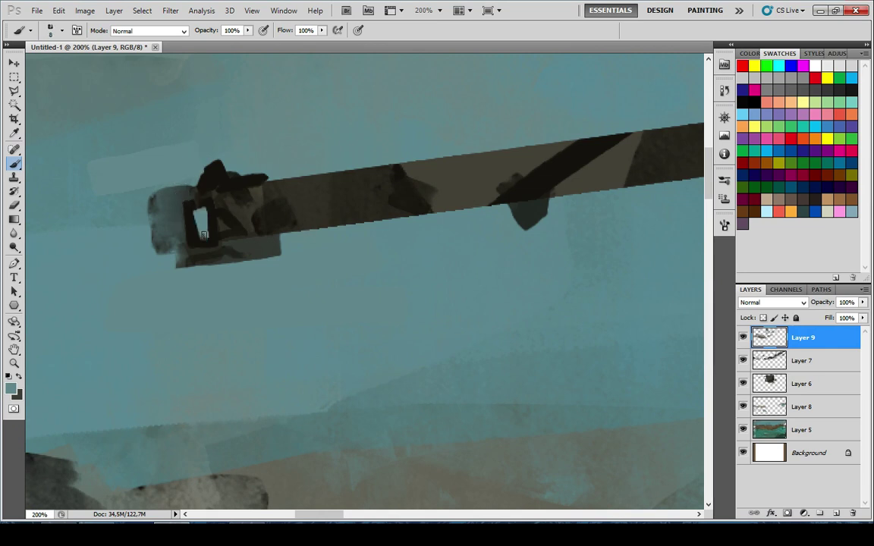
pyautogui.moveTo(167, 189); pyautogui.dragTo(162, 272)
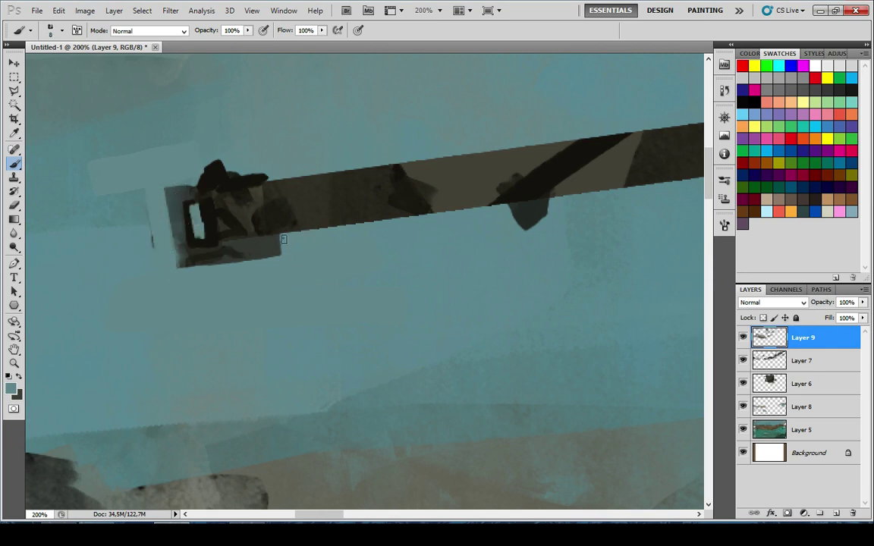
# Add a dark vertical band to the muzzle and carve its upper and lower edges in sampled sky blue with a size 8 brush
pyautogui.keyDown('alt'); pyautogui.click(201, 209); pyautogui.keyUp('alt')
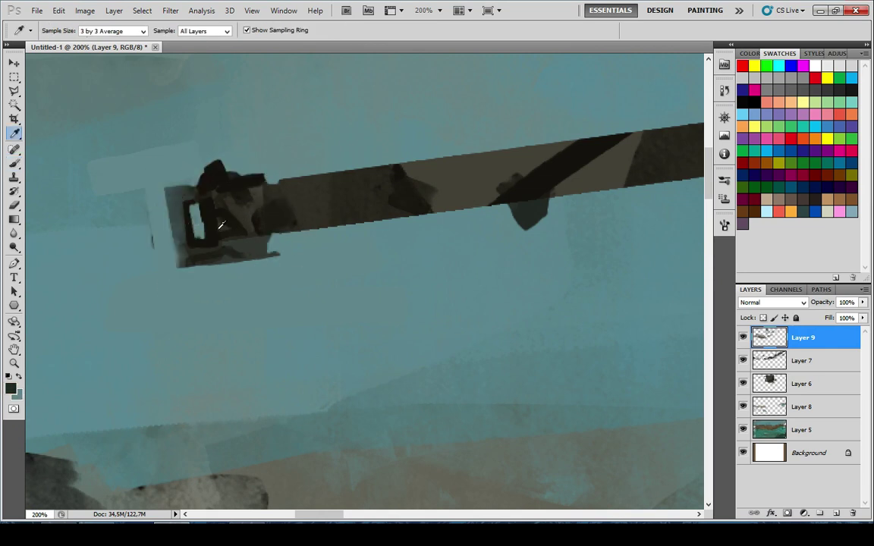
pyautogui.press('x')
pyautogui.keyDown('alt'); pyautogui.click(261, 267); pyautogui.keyUp('alt')
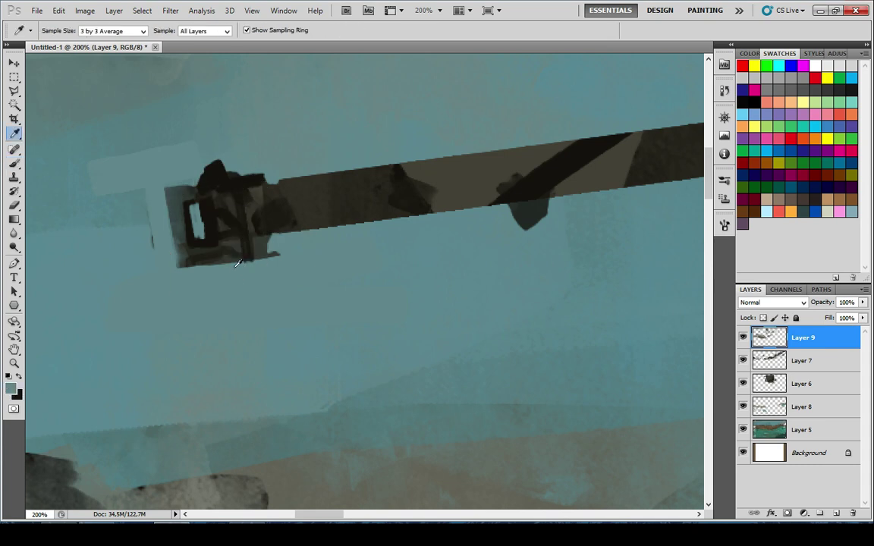
pyautogui.moveTo(259, 257)
pyautogui.mouseDown()
pyautogui.moveTo(273, 254)
pyautogui.moveTo(230, 260)
pyautogui.mouseUp()
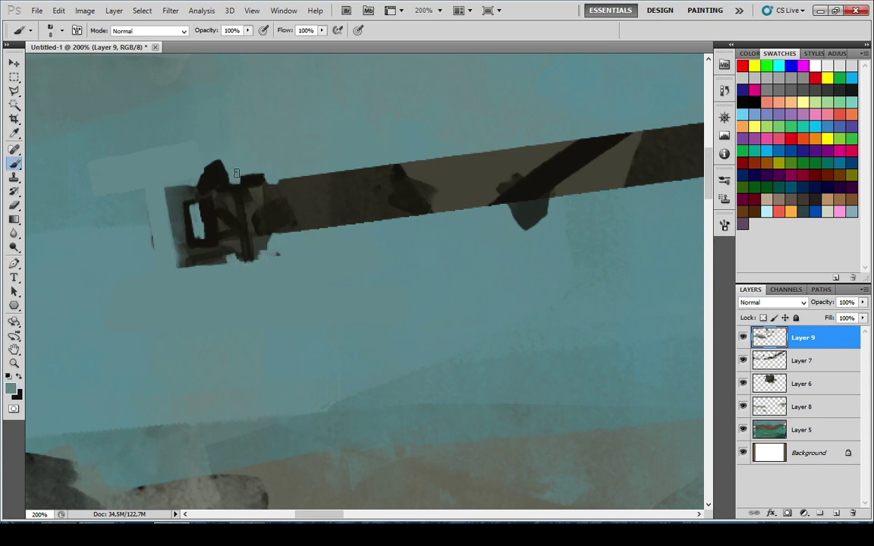
pyautogui.moveTo(157, 228)
pyautogui.mouseDown()
pyautogui.moveTo(167, 238)
pyautogui.moveTo(151, 181)
pyautogui.mouseUp()
# Add short near-black shading strokes on the barrel just behind the sleeve with a size 8 brush
pyautogui.scroll(-8, 230, 297)
pyautogui.scroll(1, 237, 307)
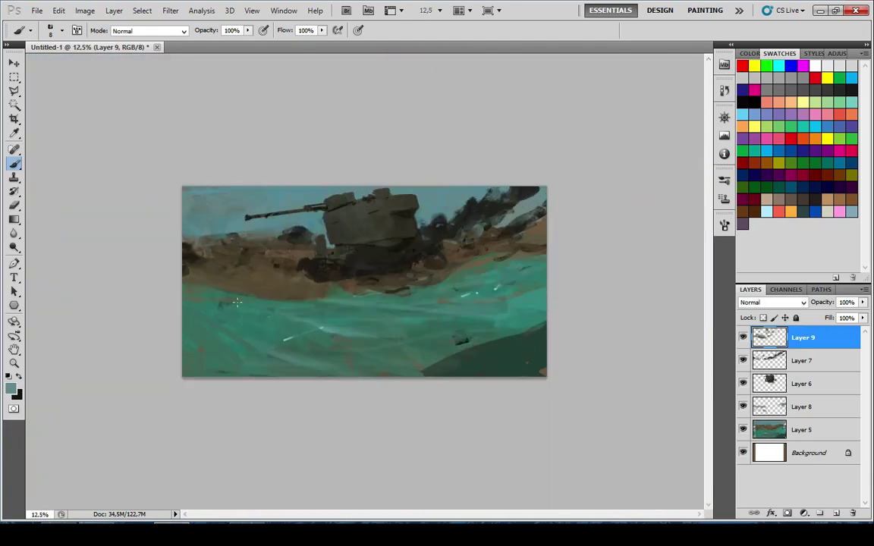
pyautogui.scroll(-1, 242, 297)
pyautogui.scroll(8, 265, 236)
pyautogui.moveTo(287, 143); pyautogui.dragTo(313, 300)
pyautogui.press('x')
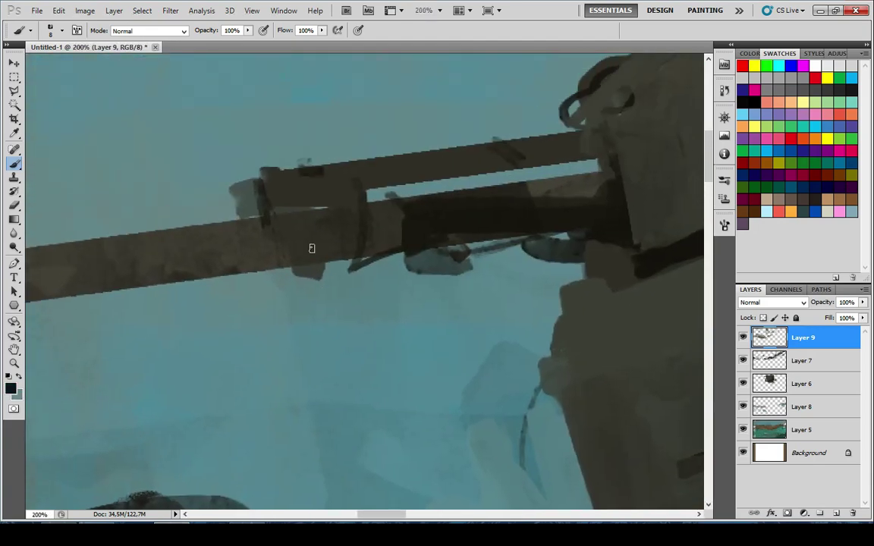
pyautogui.keyDown('alt'); pyautogui.click(409, 230); pyautogui.keyUp('alt')
pyautogui.moveTo(387, 242); pyautogui.dragTo(403, 241)
pyautogui.moveTo(498, 223); pyautogui.dragTo(412, 241)
pyautogui.moveTo(332, 230); pyautogui.dragTo(324, 231)
pyautogui.press(']')
pyautogui.moveTo(250, 235); pyautogui.dragTo(263, 277)
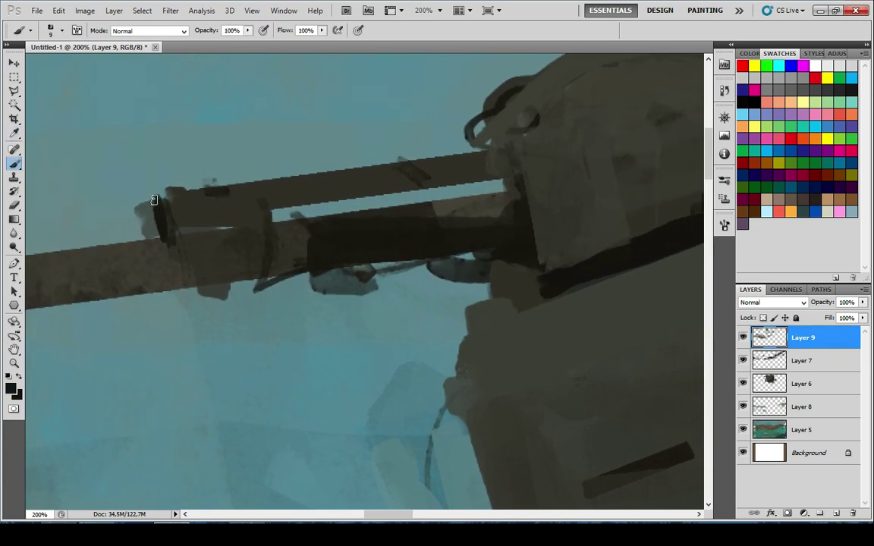
# Darken the front cap of the barrel sleeve and draw a thin dark bar beneath the sleeve with a size 9 brush
pyautogui.moveTo(154, 199)
pyautogui.mouseDown()
pyautogui.moveTo(162, 234)
pyautogui.moveTo(222, 271)
pyautogui.mouseUp()
pyautogui.keyDown('alt'); pyautogui.click(209, 212); pyautogui.keyUp('alt')
pyautogui.moveTo(181, 298); pyautogui.dragTo(298, 282)
pyautogui.press('x')
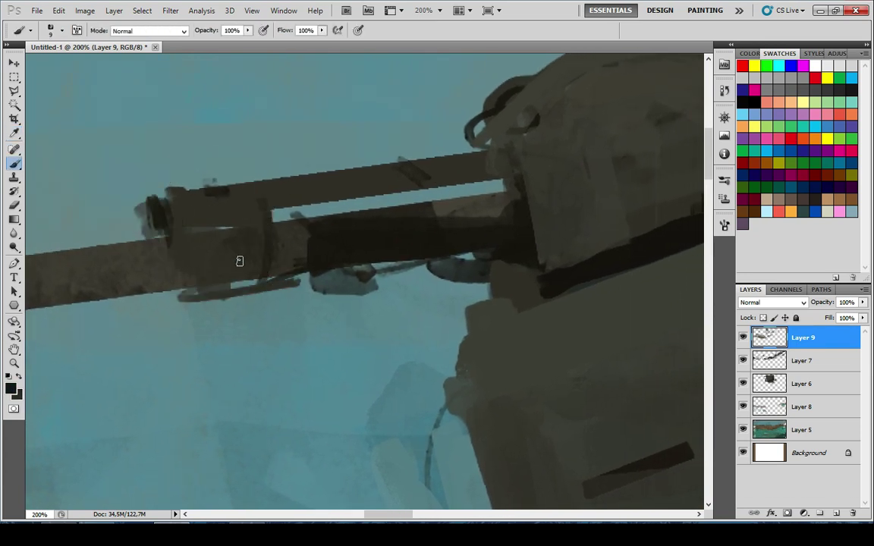
# Glaze the lower half of the barrel sleeve in sampled slate-grey with a size 20 brush at 40% opacity, undoing misplaced strokes
pyautogui.keyDown('alt'); pyautogui.click(224, 226); pyautogui.keyUp('alt')
pyautogui.moveTo(230, 233)
pyautogui.mouseDown()
pyautogui.moveTo(252, 266)
pyautogui.moveTo(180, 246)
pyautogui.moveTo(226, 227)
pyautogui.mouseUp()
pyautogui.hotkey('ctrl', 'z')
pyautogui.hotkey('ctrl', 'z')
pyautogui.press('4')
pyautogui.moveTo(245, 254); pyautogui.dragTo(259, 241)
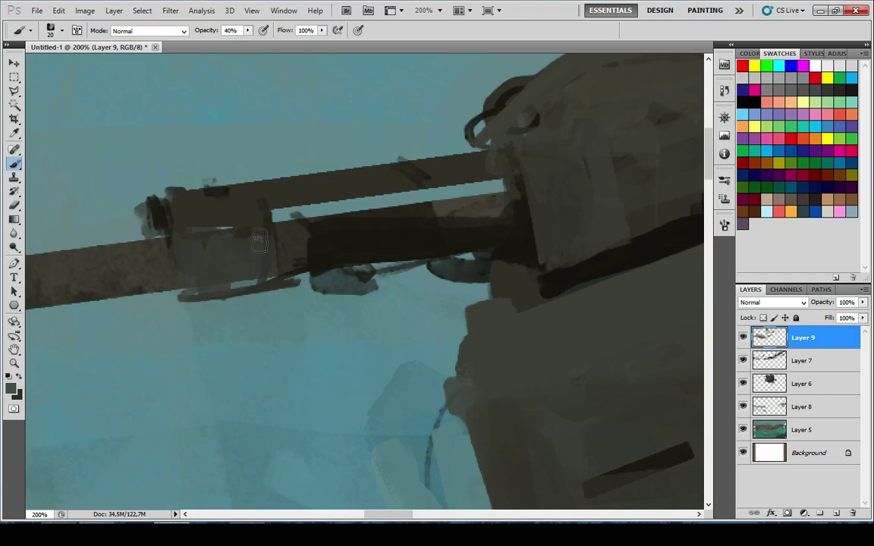
# Glaze the sleeve's upper half and the upper tube up to the gun mount in slate-grey with a size 30 brush at 40% opacity
pyautogui.moveTo(174, 212); pyautogui.dragTo(205, 213)
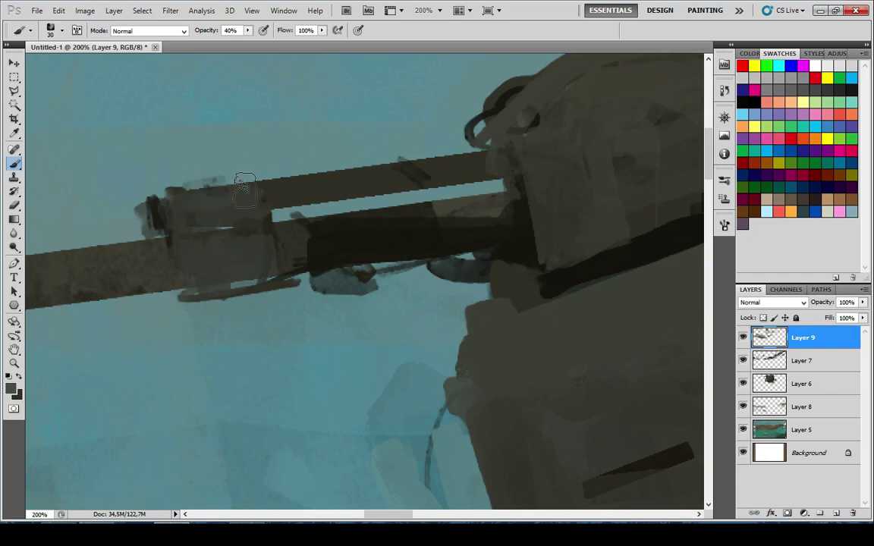
pyautogui.moveTo(245, 189); pyautogui.dragTo(477, 152)
pyautogui.moveTo(267, 199); pyautogui.dragTo(517, 155)
# Fill the gap where the upper tube meets the gun mount with a near-black block using a size 15 brush at 100% opacity
pyautogui.scroll(-5, 353, 276)
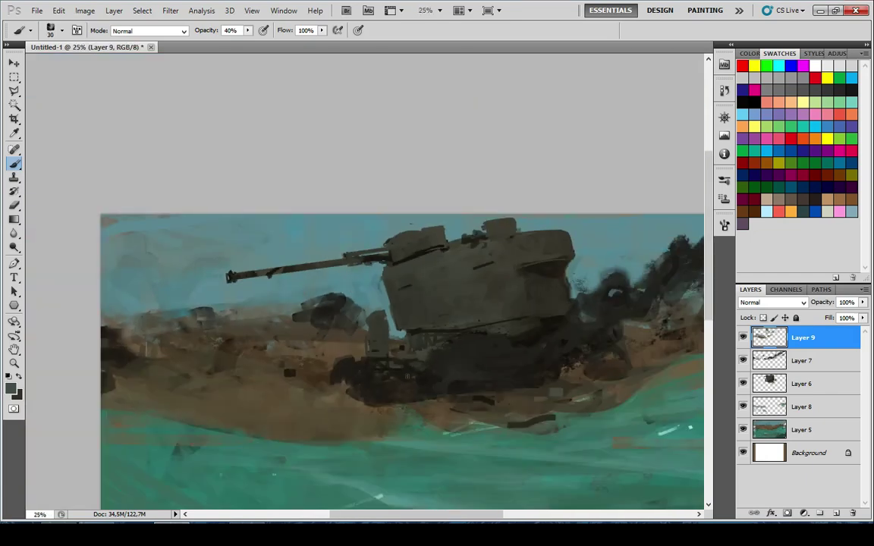
pyautogui.hotkey('ctrl', '-')
pyautogui.scroll(7, 298, 186)
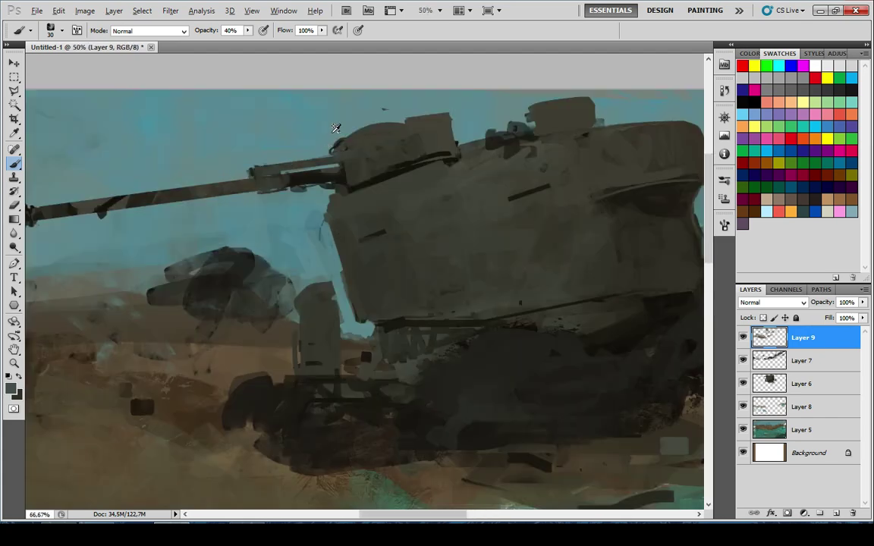
pyautogui.keyDown('alt'); pyautogui.click(371, 343); pyautogui.keyUp('alt')
pyautogui.moveTo(379, 262)
pyautogui.mouseDown()
pyautogui.moveTo(371, 251)
pyautogui.moveTo(377, 346)
pyautogui.mouseUp()
pyautogui.hotkey('ctrl', 'z')
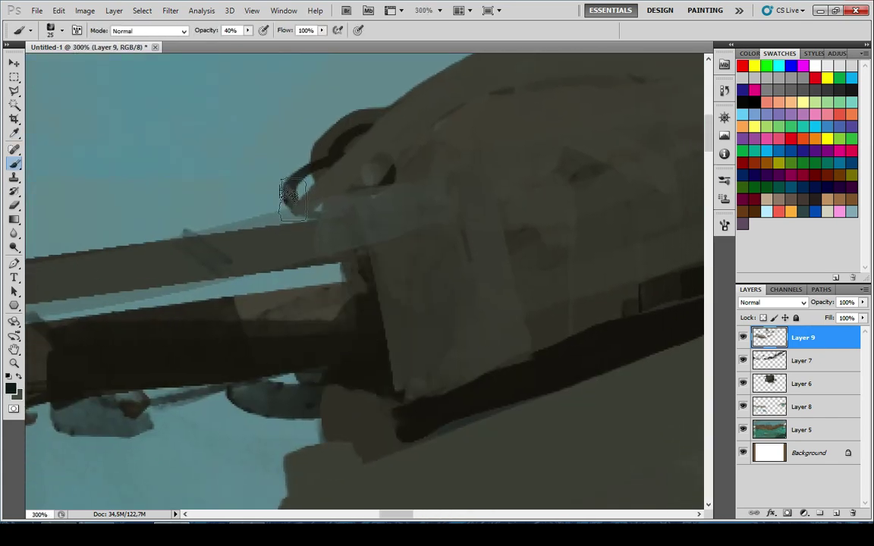
pyautogui.press('[')
pyautogui.moveTo(321, 261); pyautogui.dragTo(328, 274)
pyautogui.moveTo(297, 376); pyautogui.dragTo(312, 421)
pyautogui.press('0')
pyautogui.press('[')
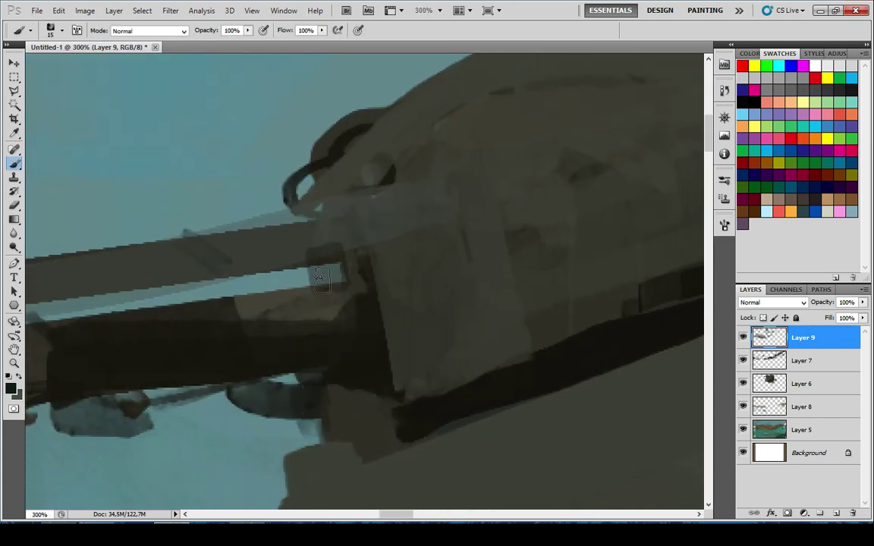
pyautogui.moveTo(310, 281); pyautogui.dragTo(339, 267)
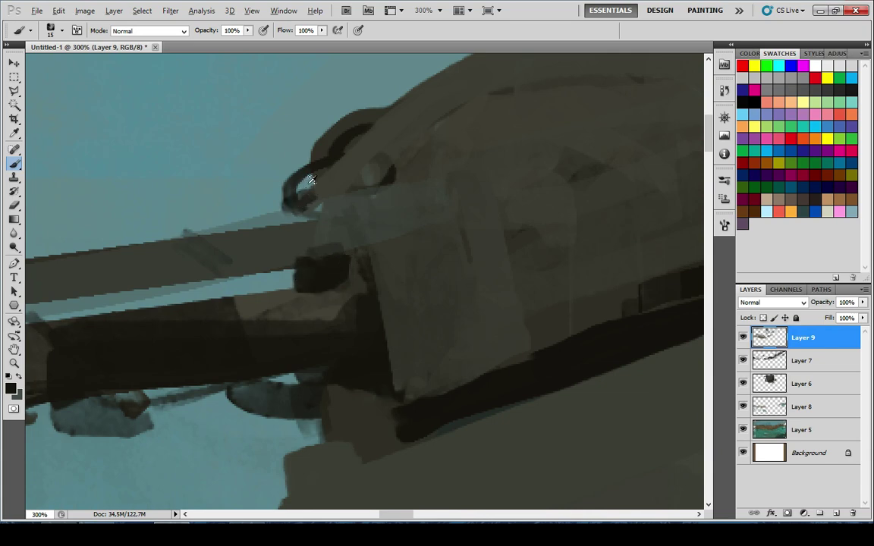
# Paint sampled hull grey over the front part of the dark seam beneath the gun mount with a size 15 brush, leaving a thin line
pyautogui.scroll(-9, 342, 292)
pyautogui.scroll(1, 342, 293)
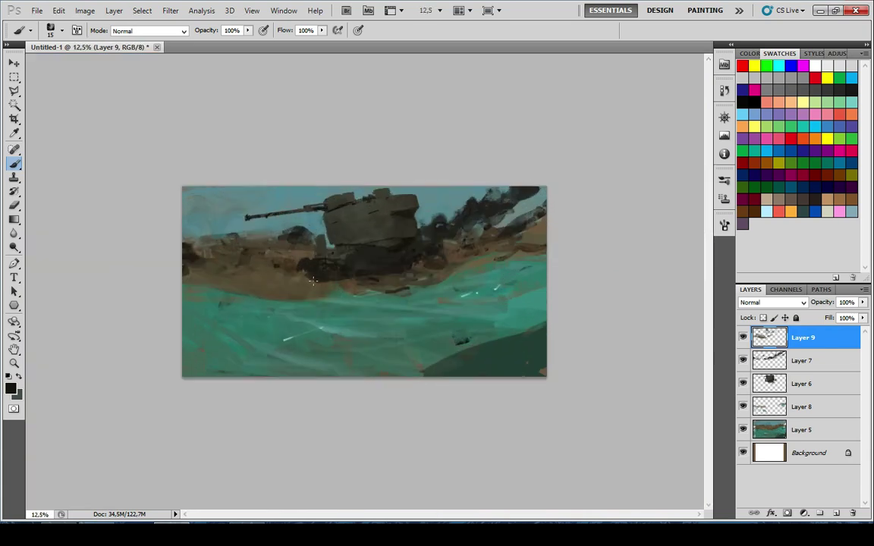
pyautogui.scroll(-1, 313, 281)
pyautogui.scroll(1, 248, 282)
pyautogui.scroll(-1, 261, 279)
pyautogui.scroll(1, 294, 254)
pyautogui.scroll(4, 301, 264)
pyautogui.moveTo(472, 170); pyautogui.dragTo(280, 425)
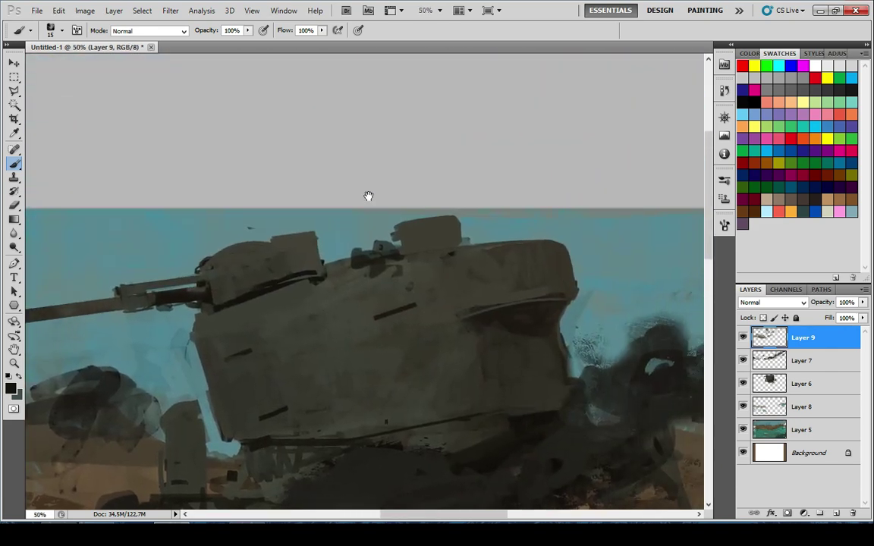
pyautogui.scroll(4, 245, 221)
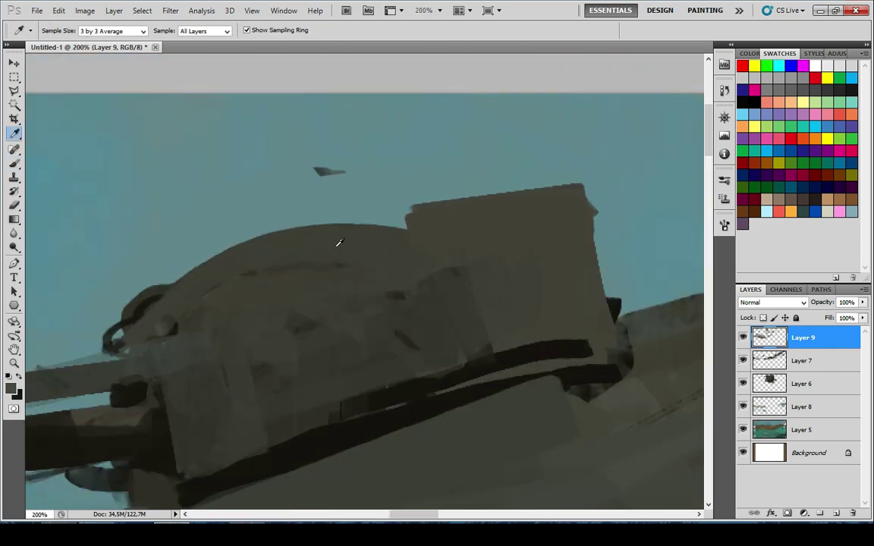
pyautogui.moveTo(235, 244); pyautogui.dragTo(244, 230)
pyautogui.moveTo(176, 313); pyautogui.dragTo(158, 220)
pyautogui.moveTo(339, 402); pyautogui.dragTo(255, 271)
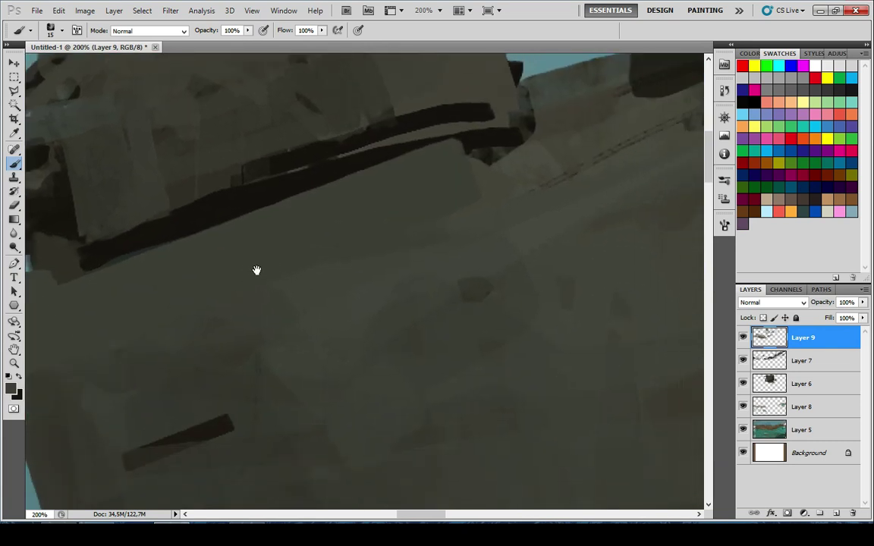
pyautogui.moveTo(134, 275); pyautogui.dragTo(271, 232)
pyautogui.press('x')
pyautogui.keyDown('alt'); pyautogui.click(271, 232); pyautogui.keyUp('alt')
pyautogui.moveTo(219, 218)
pyautogui.mouseDown()
pyautogui.moveTo(256, 204)
pyautogui.moveTo(237, 207)
pyautogui.mouseUp()
pyautogui.moveTo(316, 195); pyautogui.dragTo(168, 267)
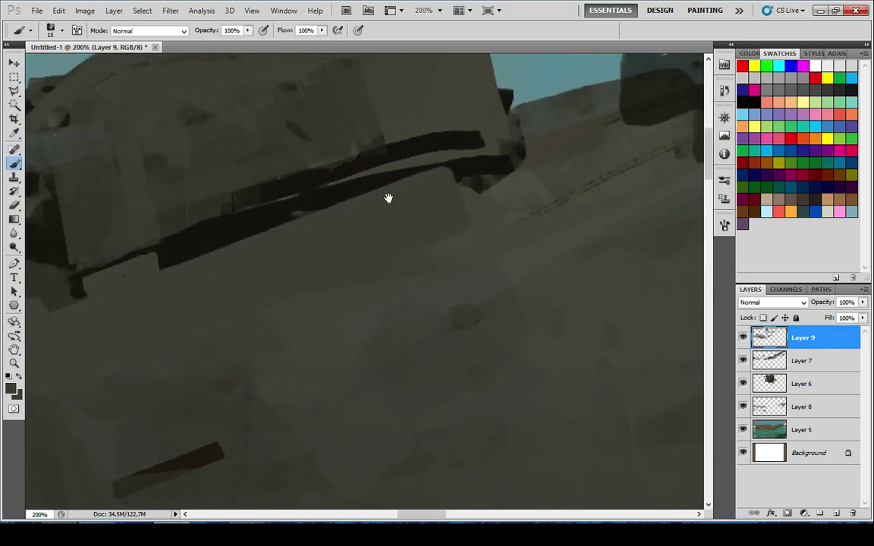
# Cover dark patches on the upper hull between the gun mount and roof box in sampled olive-grey with a size 20 brush
pyautogui.moveTo(640, 101); pyautogui.dragTo(357, 285)
pyautogui.keyDown('alt'); pyautogui.click(364, 294); pyautogui.keyUp('alt')
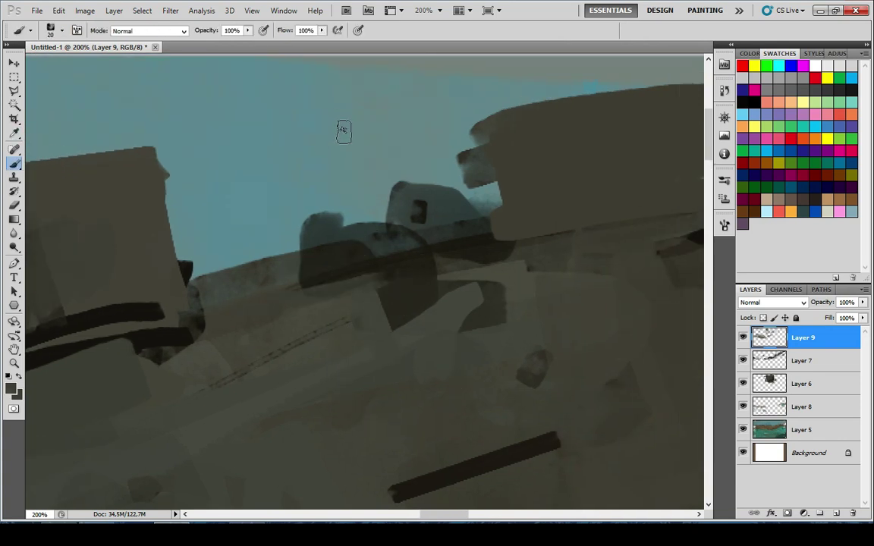
pyautogui.press(']')
pyautogui.moveTo(399, 308)
pyautogui.mouseDown()
pyautogui.moveTo(450, 285)
pyautogui.moveTo(460, 340)
pyautogui.moveTo(487, 284)
pyautogui.mouseUp()
pyautogui.hotkey('ctrl', 'z')
pyautogui.moveTo(416, 278)
pyautogui.mouseDown()
pyautogui.moveTo(477, 265)
pyautogui.moveTo(425, 303)
pyautogui.moveTo(437, 313)
pyautogui.moveTo(353, 279)
pyautogui.mouseUp()
pyautogui.moveTo(441, 255); pyautogui.dragTo(404, 256)
pyautogui.keyDown('alt'); pyautogui.click(384, 254); pyautogui.keyUp('alt')
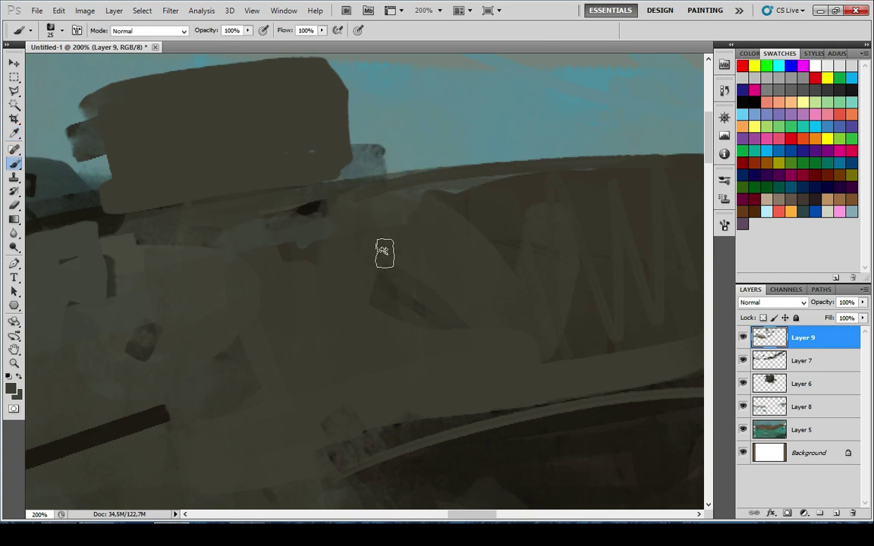
# Glaze dark vertical bands on the hull's upper rear side with a size 25 brush at 30% opacity, undoing misplaced strokes
pyautogui.moveTo(478, 342); pyautogui.dragTo(339, 260)
pyautogui.keyDown('alt'); pyautogui.click(442, 335); pyautogui.keyUp('alt')
pyautogui.moveTo(384, 182); pyautogui.dragTo(417, 326)
pyautogui.hotkey('ctrl', 'z')
pyautogui.moveTo(349, 116)
pyautogui.mouseDown()
pyautogui.moveTo(406, 327)
pyautogui.moveTo(433, 281)
pyautogui.moveTo(466, 275)
pyautogui.moveTo(400, 312)
pyautogui.moveTo(470, 253)
pyautogui.moveTo(541, 243)
pyautogui.mouseUp()
pyautogui.hotkey('ctrl', 'z')
pyautogui.hotkey('ctrl', 'z')
pyautogui.press('3')
pyautogui.moveTo(283, 123)
pyautogui.mouseDown()
pyautogui.moveTo(259, 157)
pyautogui.moveTo(247, 334)
pyautogui.mouseUp()
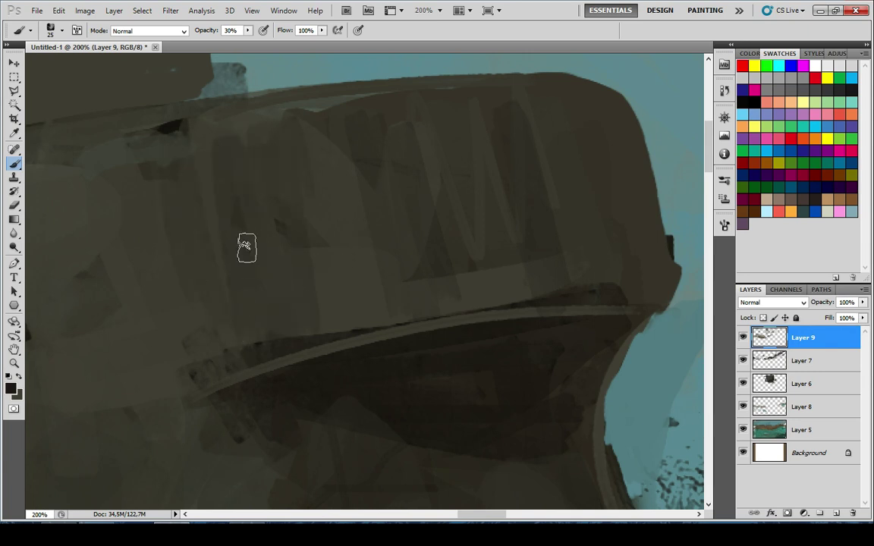
# Draw a thin near-black panel line down the hull's upper rear side with a size 5 brush at 80% opacity
pyautogui.press('8')
pyautogui.moveTo(229, 113)
pyautogui.mouseDown()
pyautogui.moveTo(286, 336)
pyautogui.moveTo(276, 321)
pyautogui.mouseUp()
pyautogui.hotkey('ctrl', 'z')
pyautogui.press('[')
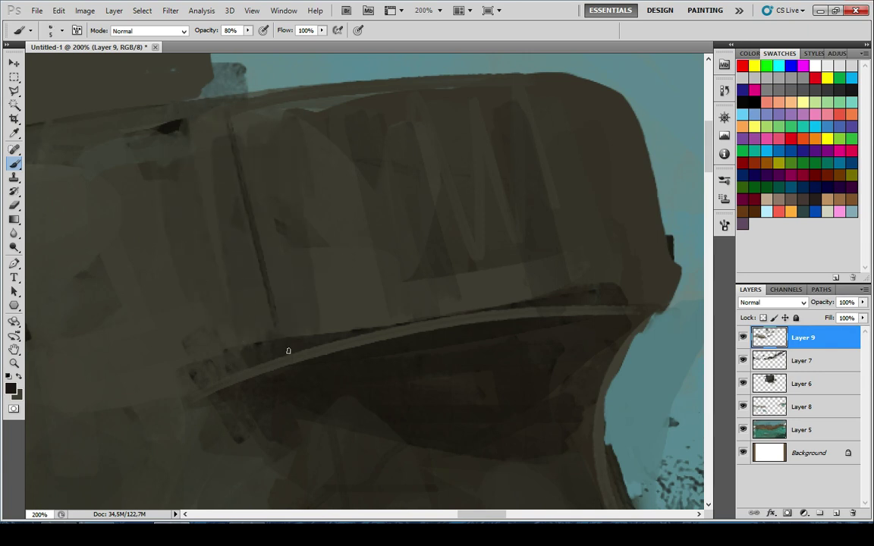
# Blend the streaks on the hull's upper rear panel with sampled dark olive tones using a size 30 brush at 80% opacity
pyautogui.scroll(-8, 456, 356)
pyautogui.scroll(1, 433, 365)
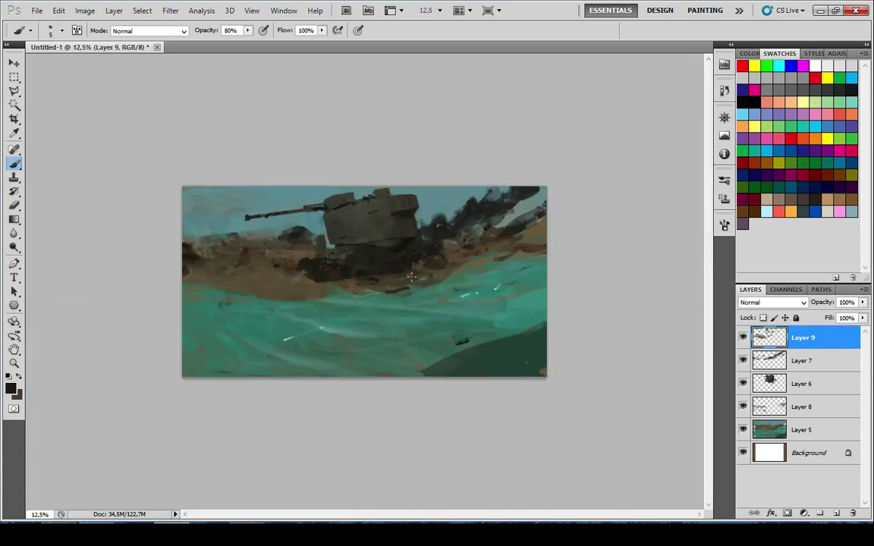
pyautogui.scroll(-1, 410, 282)
pyautogui.scroll(9, 365, 277)
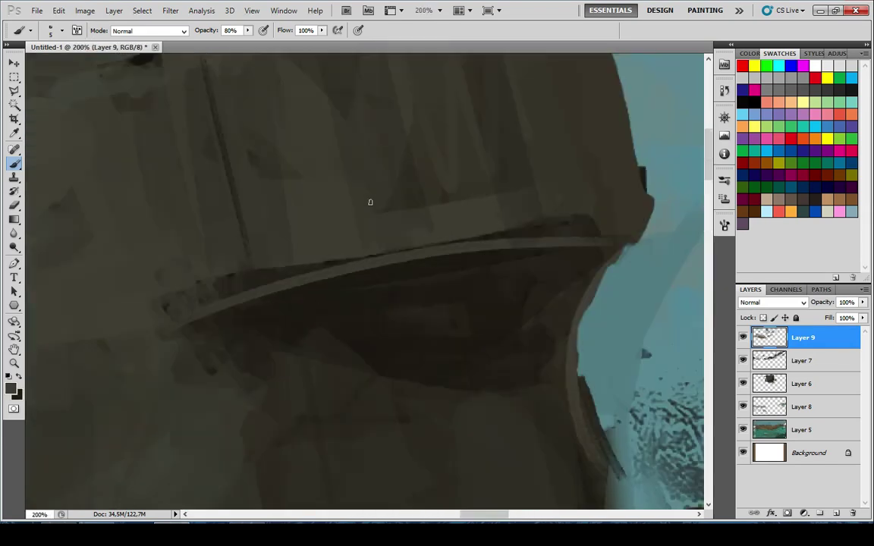
pyautogui.moveTo(323, 235); pyautogui.dragTo(296, 292)
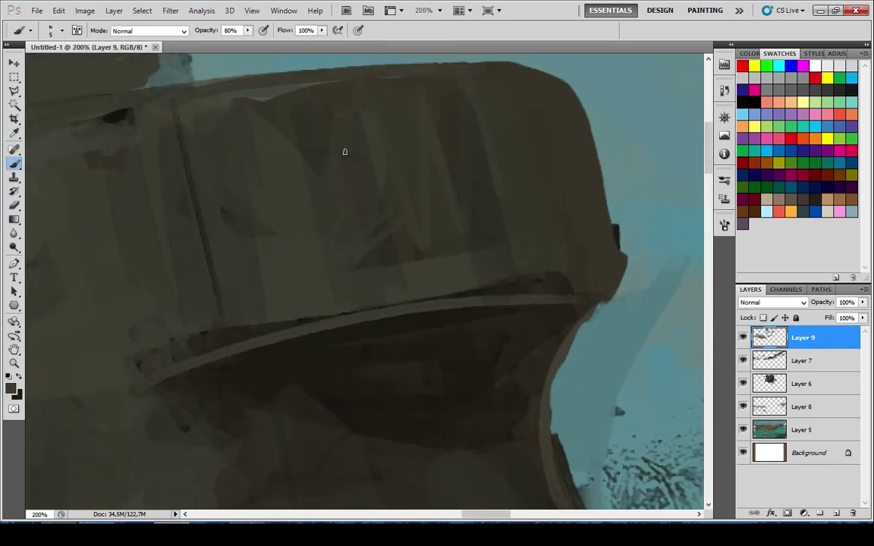
pyautogui.keyDown('alt'); pyautogui.click(447, 200); pyautogui.keyUp('alt')
pyautogui.press(']')
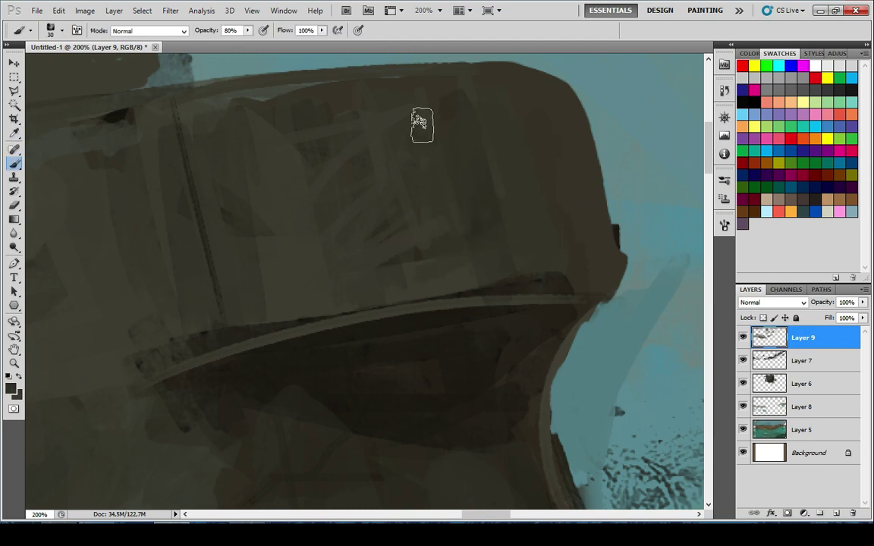
pyautogui.keyDown('alt'); pyautogui.click(317, 275); pyautogui.keyUp('alt')
pyautogui.keyDown('alt'); pyautogui.click(538, 254); pyautogui.keyUp('alt')
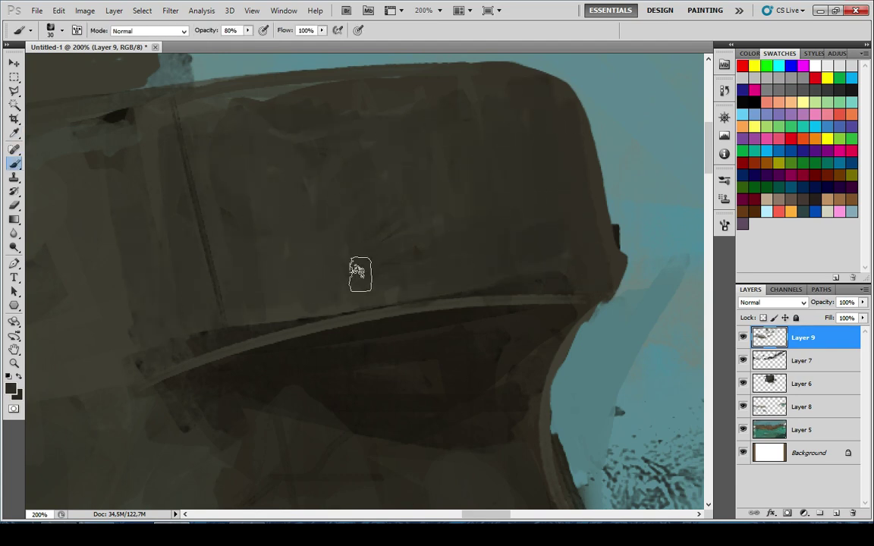
# Paint sampled sky blue into the gap between the gun mount's underside and the hull's front, replacing an oversized first stroke
pyautogui.scroll(-7, 384, 337)
pyautogui.scroll(-3, 347, 293)
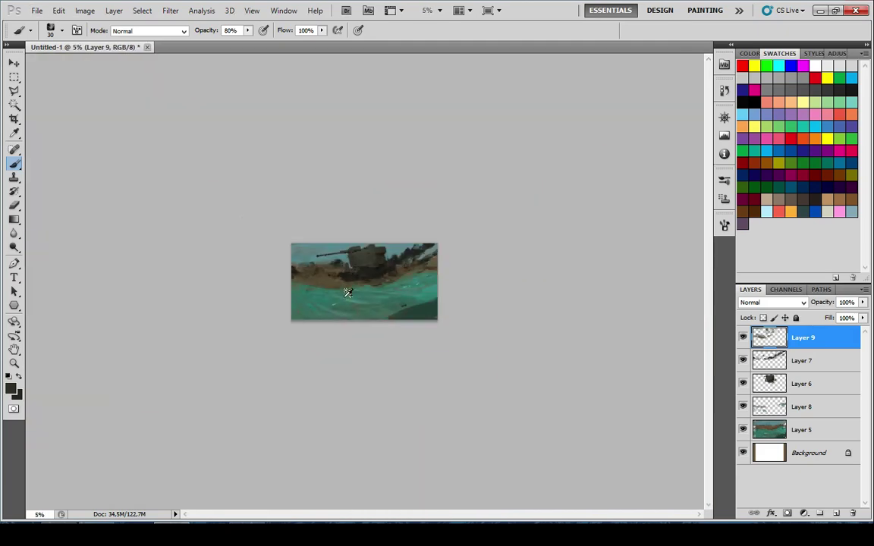
pyautogui.scroll(2, 360, 303)
pyautogui.scroll(1, 362, 297)
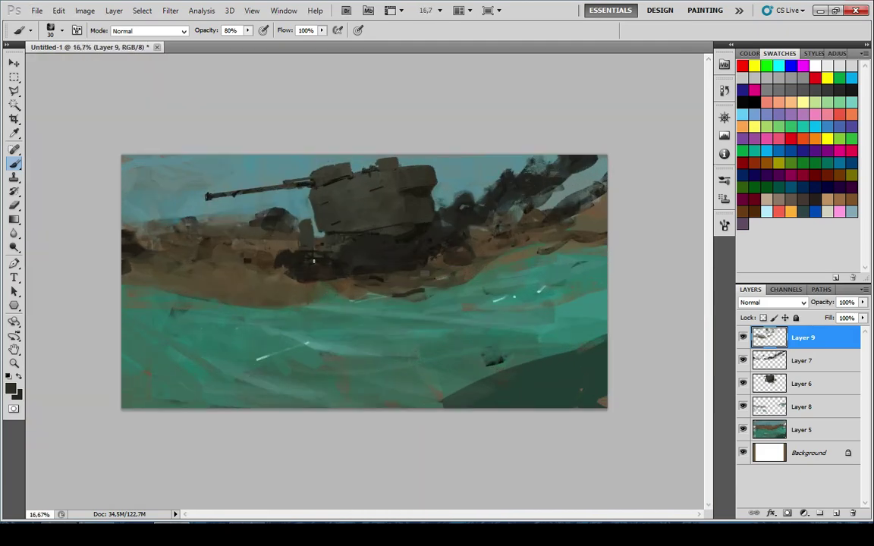
pyautogui.scroll(7, 313, 261)
pyautogui.keyDown('alt'); pyautogui.click(402, 220); pyautogui.keyUp('alt')
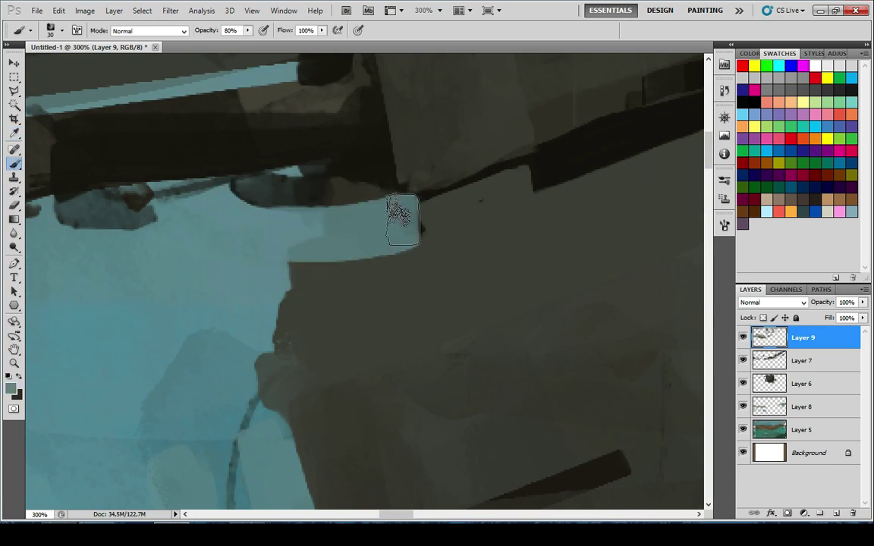
pyautogui.hotkey('ctrl', 'z')
pyautogui.moveTo(314, 215); pyautogui.dragTo(388, 220)
pyautogui.press('[')
pyautogui.press('[')
pyautogui.press('[')
pyautogui.scroll(-6, 311, 300)
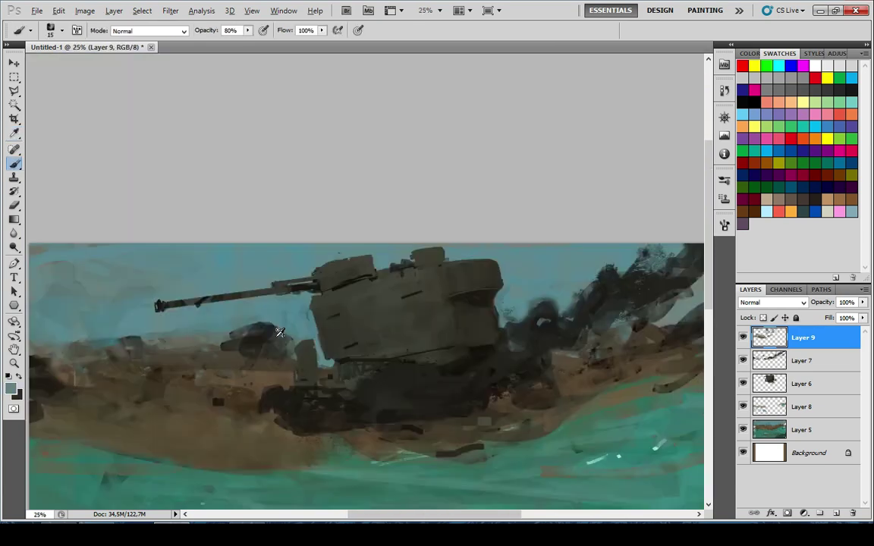
# Glaze the gun mount's front face and darken its barrel joint in sampled dark tones with a size 15 brush at 70% opacity
pyautogui.scroll(-2, 280, 332)
pyautogui.scroll(7, 380, 212)
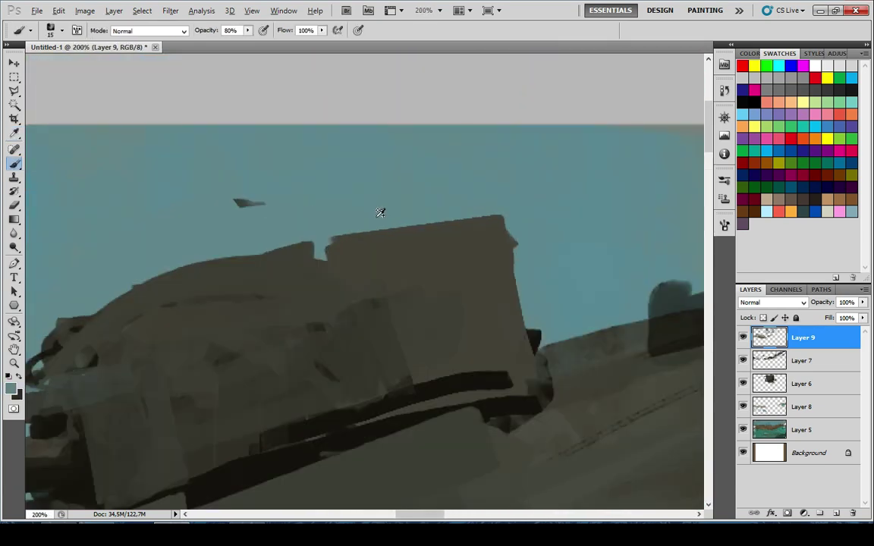
pyautogui.press('x')
pyautogui.keyDown('alt'); pyautogui.click(261, 277); pyautogui.keyUp('alt')
pyautogui.moveTo(234, 281); pyautogui.dragTo(333, 238)
pyautogui.moveTo(223, 364); pyautogui.dragTo(264, 319)
pyautogui.press('7')
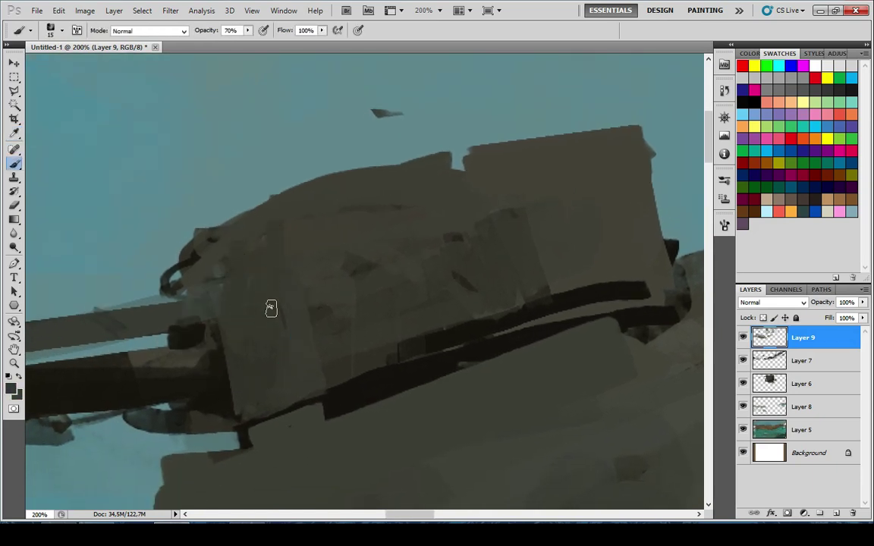
pyautogui.moveTo(228, 346); pyautogui.dragTo(257, 301)
pyautogui.keyDown('alt'); pyautogui.click(248, 337); pyautogui.keyUp('alt')
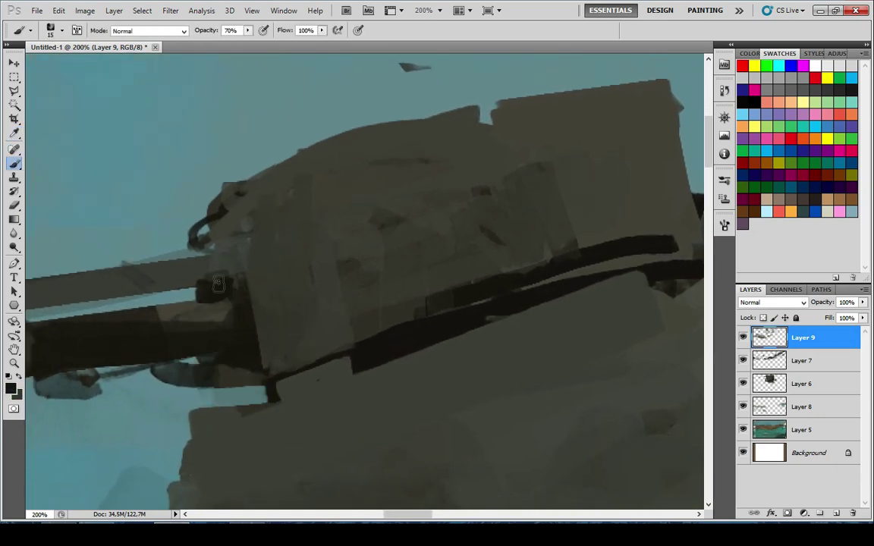
pyautogui.moveTo(238, 226); pyautogui.dragTo(86, 256)
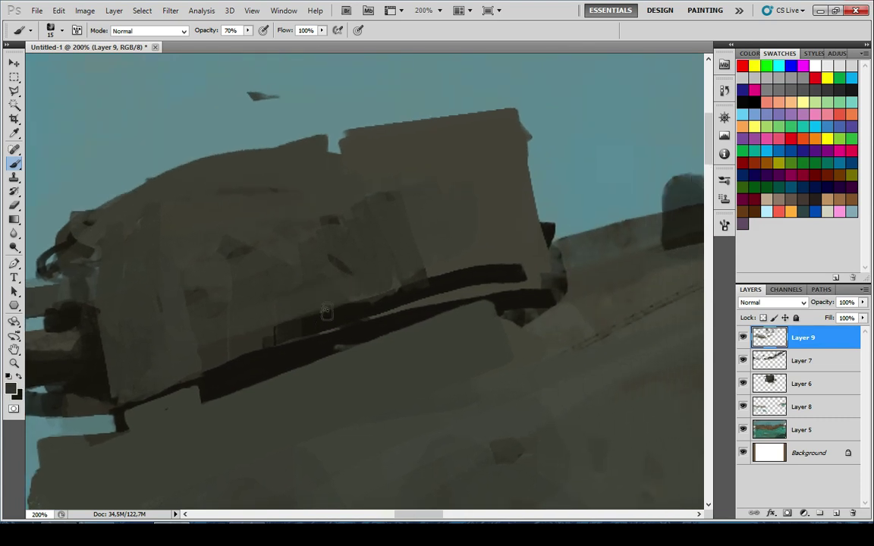
# Paint a dark olive band over the seam along the gun mount's base with a size 20 brush at 90% opacity, undoing misplaced strokes
pyautogui.press('9')
pyautogui.moveTo(243, 353); pyautogui.dragTo(519, 287)
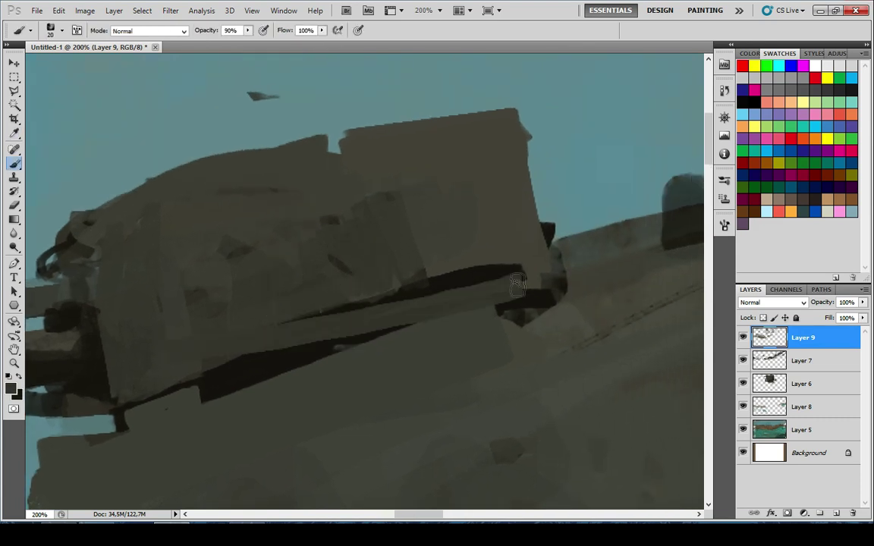
pyautogui.hotkey('ctrl', 'z')
pyautogui.moveTo(148, 332); pyautogui.dragTo(536, 245)
pyautogui.hotkey('ctrl', 'z')
pyautogui.moveTo(245, 339); pyautogui.dragTo(532, 272)
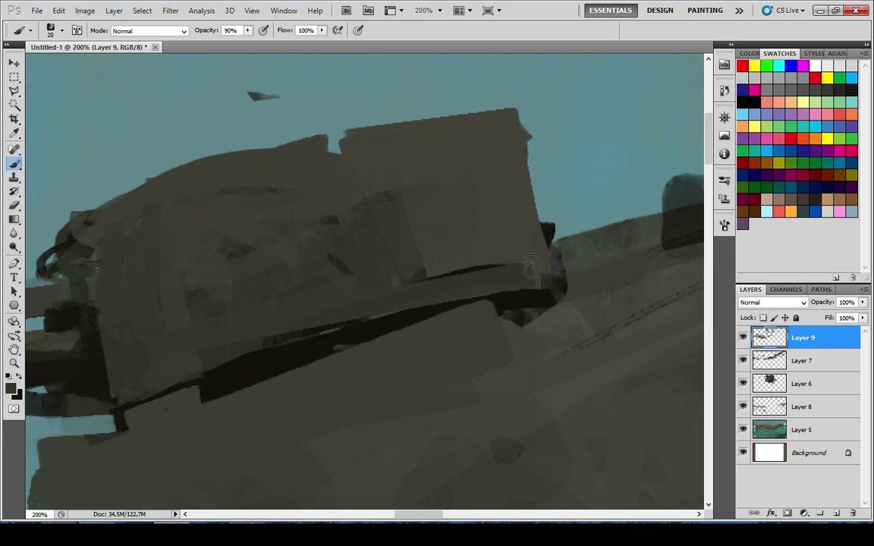
# Touch up the shadow line under the hull's lower rear corner in near-black with a size 10 brush and sample the hull grey
pyautogui.scroll(-10, 516, 247)
pyautogui.scroll(2, 394, 327)
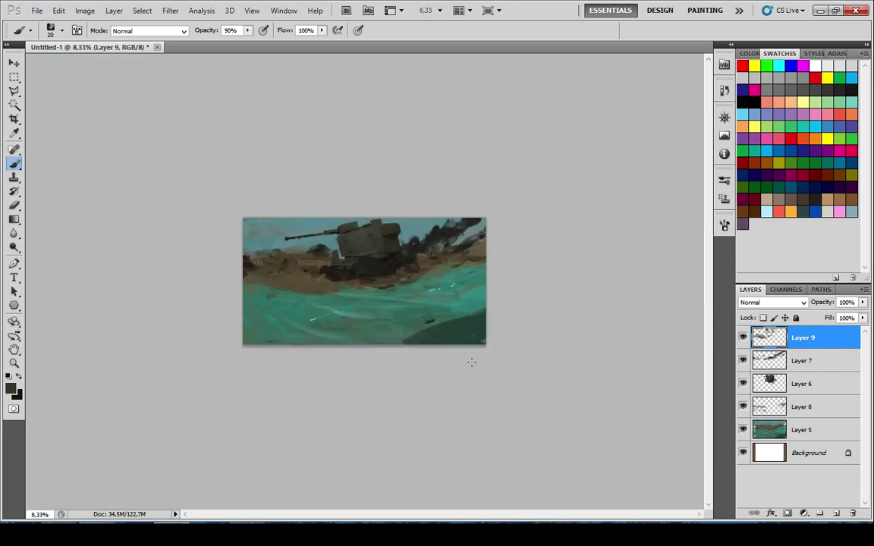
pyautogui.scroll(2, 414, 311)
pyautogui.scroll(-2, 356, 308)
pyautogui.scroll(5, 342, 307)
pyautogui.press('i')
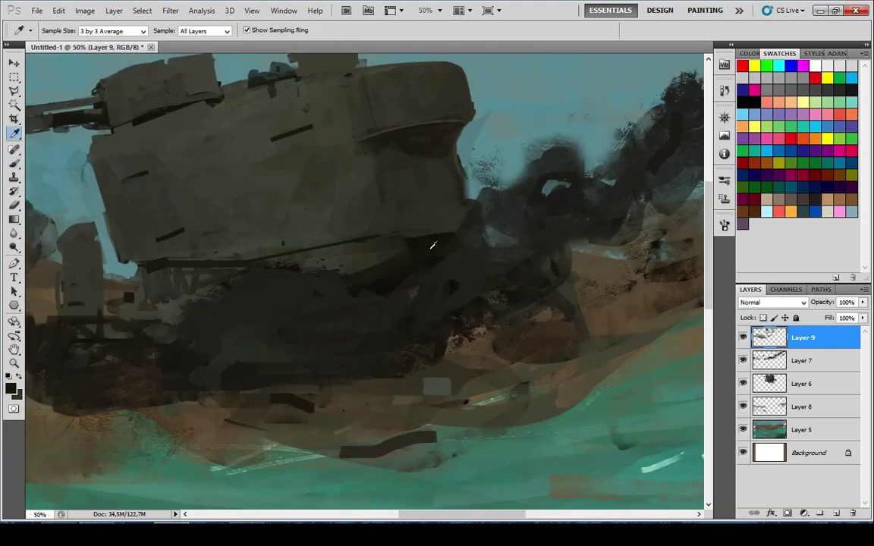
pyautogui.press('b')
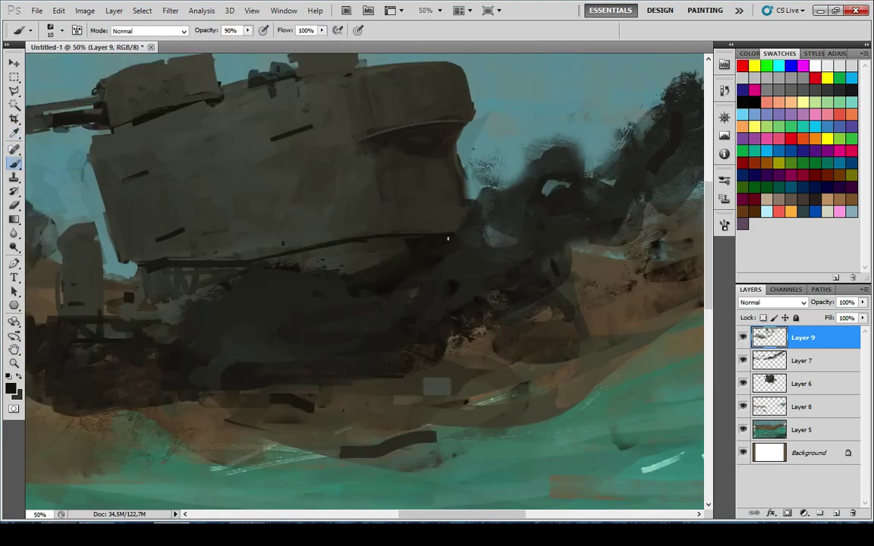
pyautogui.keyDown('alt'); pyautogui.click(380, 221); pyautogui.keyUp('alt')
# Sample the dark shadow tone beneath the hull's front corner and darken it to near-black as the foreground colour
pyautogui.scroll(-5, 362, 302)
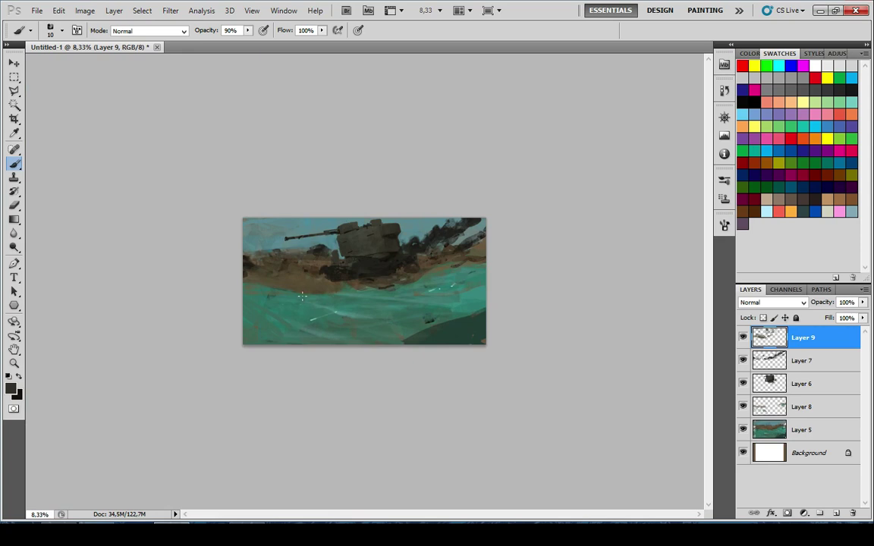
pyautogui.scroll(2, 302, 298)
pyautogui.scroll(-2, 292, 304)
pyautogui.scroll(4, 277, 315)
pyautogui.scroll(-4, 280, 310)
pyautogui.scroll(7, 307, 235)
pyautogui.moveTo(302, 258); pyautogui.dragTo(335, 289)
pyautogui.keyDown('alt'); pyautogui.click(478, 254); pyautogui.keyUp('alt')
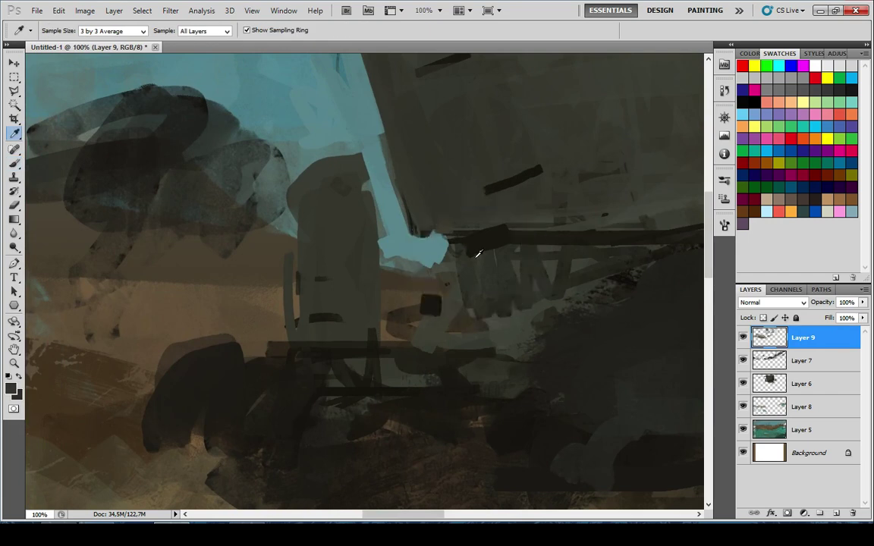
pyautogui.keyDown('alt'); pyautogui.click(476, 248); pyautogui.keyUp('alt')
pyautogui.click(10, 389)
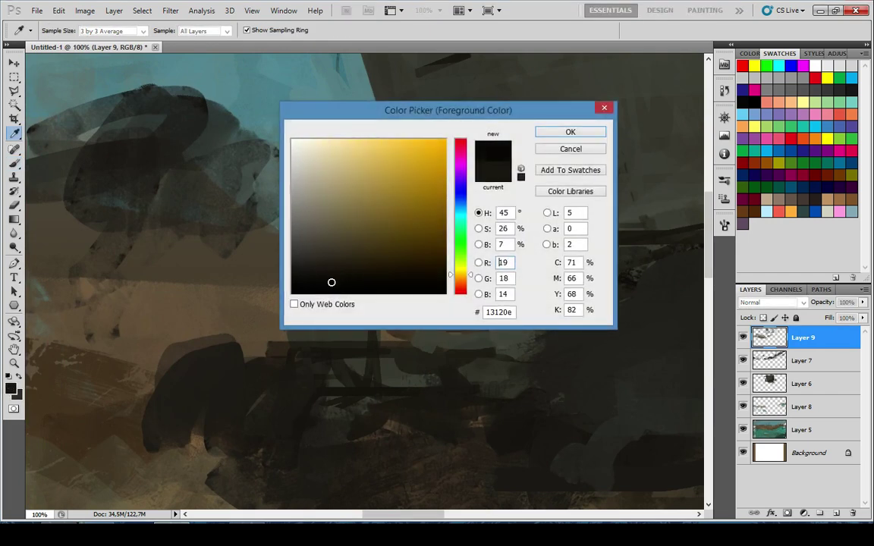
pyautogui.click(559, 137)
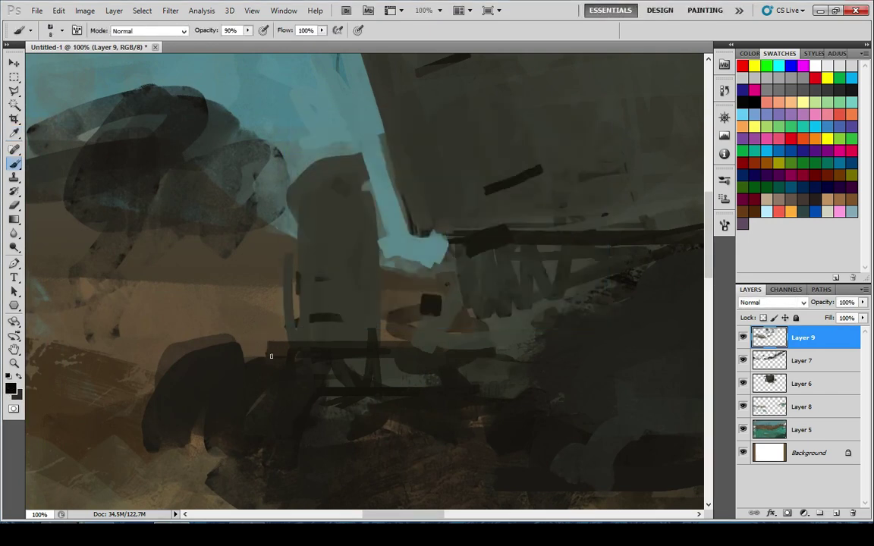
# Outline the upright block in front of the hull and sketch a cable-like loop beside it in thin near-black lines, size 8 brush
pyautogui.hotkey('ctrl', 'z')
pyautogui.moveTo(296, 342); pyautogui.dragTo(372, 221)
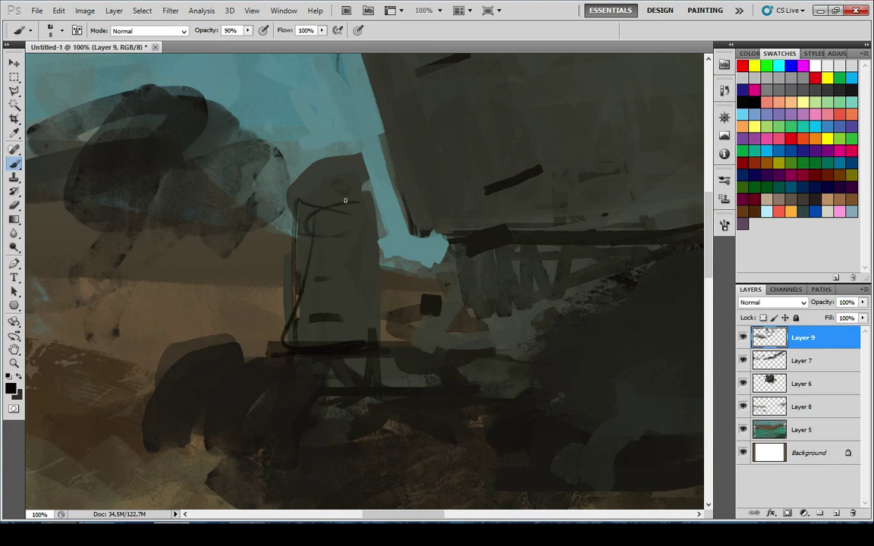
pyautogui.moveTo(468, 317); pyautogui.dragTo(446, 258)
pyautogui.moveTo(424, 268); pyautogui.dragTo(303, 305)
pyautogui.moveTo(317, 292); pyautogui.dragTo(436, 303)
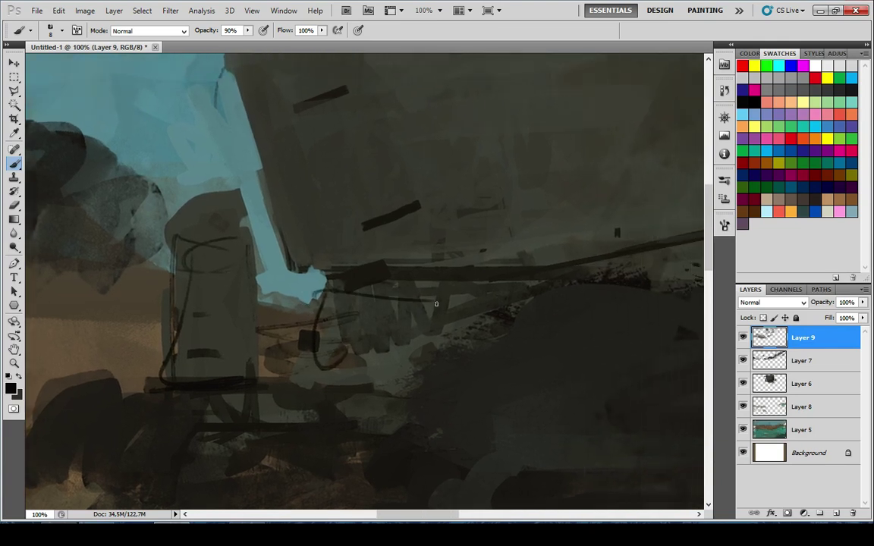
# Sketch thin near-black panel lines and small marks across the hull's lower front edge and side, undoing a misplaced stroke
pyautogui.moveTo(378, 259); pyautogui.dragTo(378, 310)
pyautogui.moveTo(306, 323)
pyautogui.mouseDown()
pyautogui.moveTo(510, 320)
pyautogui.moveTo(473, 317)
pyautogui.mouseUp()
pyautogui.hotkey('ctrl', 'z')
pyautogui.moveTo(394, 264)
pyautogui.mouseDown()
pyautogui.moveTo(383, 312)
pyautogui.moveTo(408, 305)
pyautogui.mouseUp()
pyautogui.keyDown('alt'); pyautogui.click(439, 259); pyautogui.keyUp('alt')
pyautogui.moveTo(323, 338); pyautogui.dragTo(464, 270)
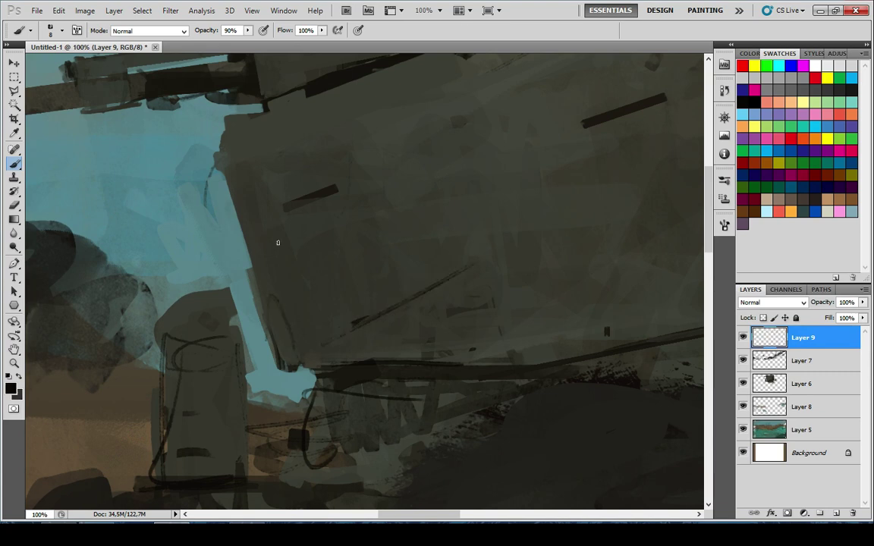
pyautogui.moveTo(278, 279); pyautogui.dragTo(288, 278)
pyautogui.moveTo(479, 311); pyautogui.dragTo(135, 352)
pyautogui.moveTo(472, 331); pyautogui.dragTo(512, 326)
pyautogui.moveTo(537, 170); pyautogui.dragTo(539, 269)
pyautogui.moveTo(96, 193); pyautogui.dragTo(355, 197)
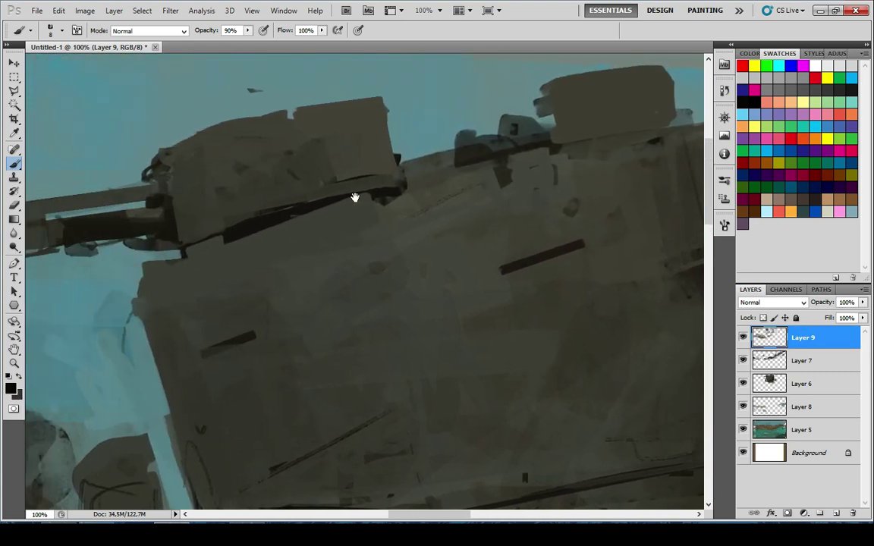
pyautogui.moveTo(277, 182); pyautogui.dragTo(434, 149)
# Enlarge the brush and undo the trial strokes over the dark smoke shape below the gun barrel
pyautogui.scroll(-9, 475, 167)
pyautogui.scroll(1, 258, 273)
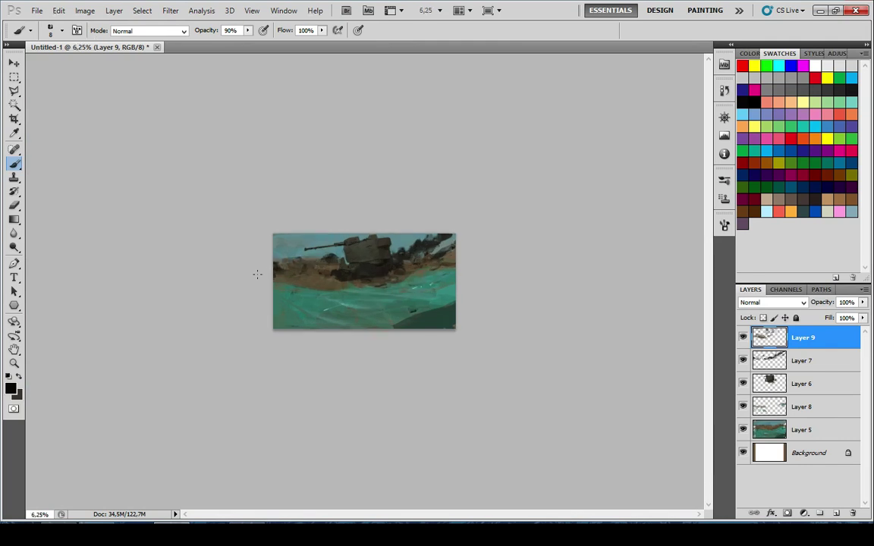
pyautogui.scroll(1, 257, 274)
pyautogui.scroll(5, 216, 267)
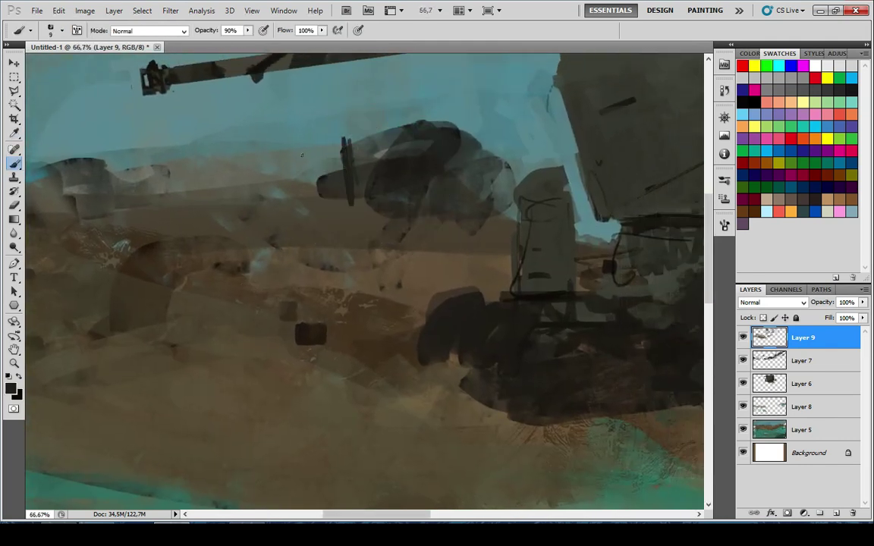
pyautogui.press(']')
pyautogui.press(']')
pyautogui.press(']')
pyautogui.press(']')
pyautogui.press(']')
pyautogui.press(']')
pyautogui.press(']')
pyautogui.press(']')
pyautogui.moveTo(317, 143)
pyautogui.mouseDown()
pyautogui.moveTo(333, 202)
pyautogui.moveTo(331, 137)
pyautogui.moveTo(463, 205)
pyautogui.moveTo(385, 135)
pyautogui.mouseUp()
pyautogui.hotkey('ctrl', 'alt', 'z')
pyautogui.hotkey('ctrl', 'alt', 'z')
pyautogui.hotkey('ctrl', 'alt', 'z')
pyautogui.press('x')
# Block in a solid dark boxy shape over the smoke below the gun barrel with a size 60 brush in a sampled dark tone
pyautogui.keyDown('alt'); pyautogui.click(380, 175); pyautogui.keyUp('alt')
pyautogui.press(']')
pyautogui.press(']')
pyautogui.moveTo(320, 150); pyautogui.dragTo(442, 116)
pyautogui.moveTo(410, 171); pyautogui.dragTo(346, 160)
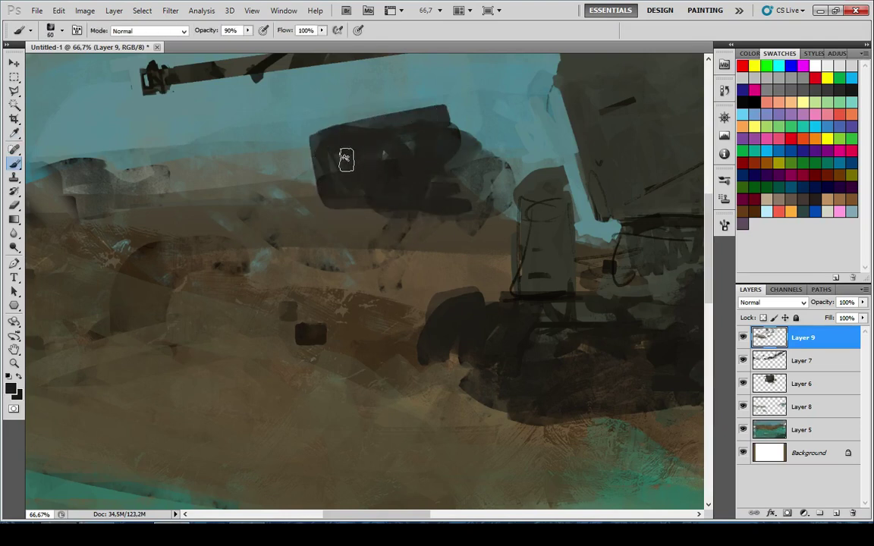
pyautogui.moveTo(442, 165); pyautogui.dragTo(476, 129)
pyautogui.moveTo(494, 206); pyautogui.dragTo(485, 210)
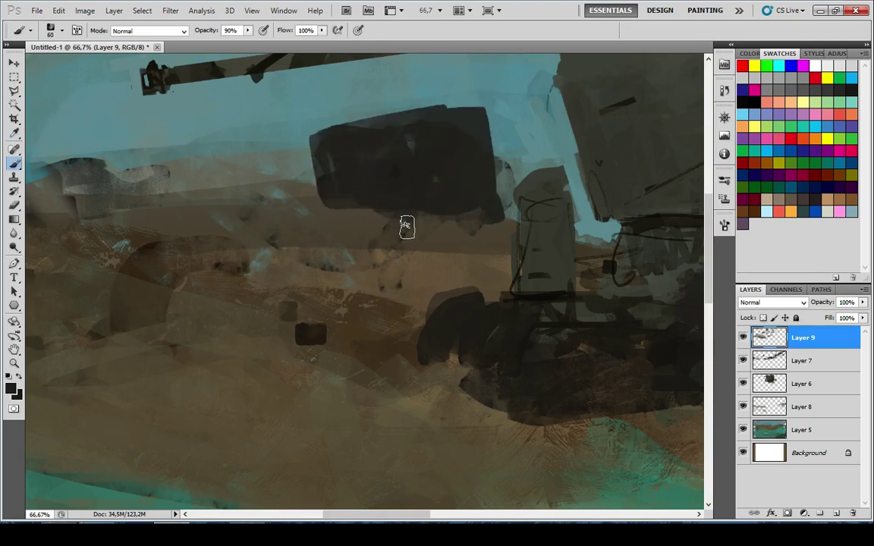
pyautogui.moveTo(371, 155); pyautogui.dragTo(401, 225)
# Glaze the boxy shape with sampled hull olive at 40% opacity and sampled sky blue at 10% opacity, undoing heavier blue strokes
pyautogui.keyDown('alt'); pyautogui.click(645, 171); pyautogui.keyUp('alt')
pyautogui.press('b')
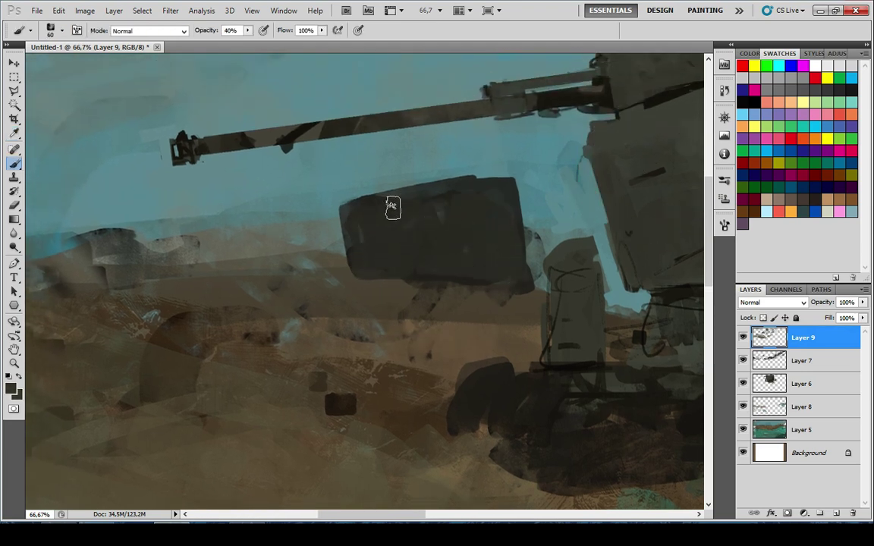
pyautogui.keyDown('alt'); pyautogui.click(389, 174); pyautogui.keyUp('alt')
pyautogui.moveTo(343, 204); pyautogui.dragTo(354, 263)
pyautogui.hotkey('ctrl', 'z')
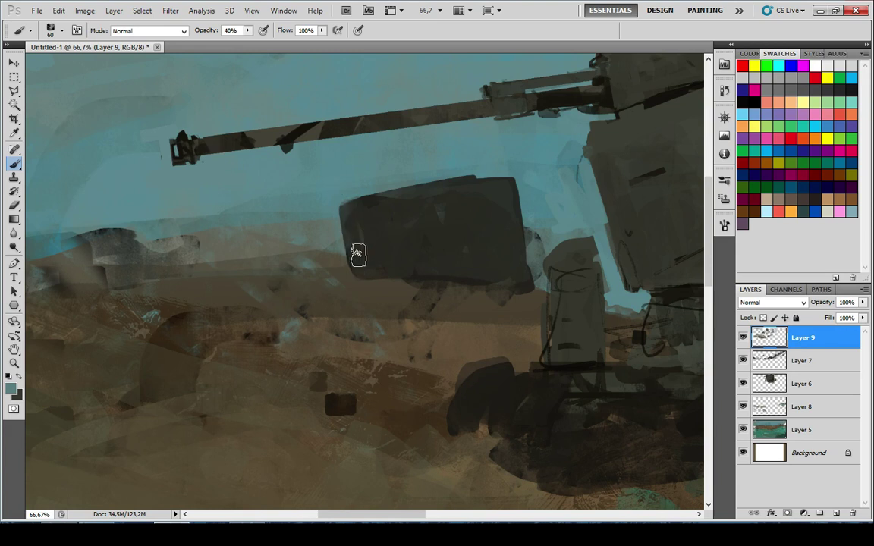
pyautogui.moveTo(357, 220); pyautogui.dragTo(501, 267)
pyautogui.hotkey('ctrl', 'z')
pyautogui.press('3')
pyautogui.moveTo(353, 266)
pyautogui.mouseDown()
pyautogui.moveTo(488, 233)
pyautogui.moveTo(349, 208)
pyautogui.mouseUp()
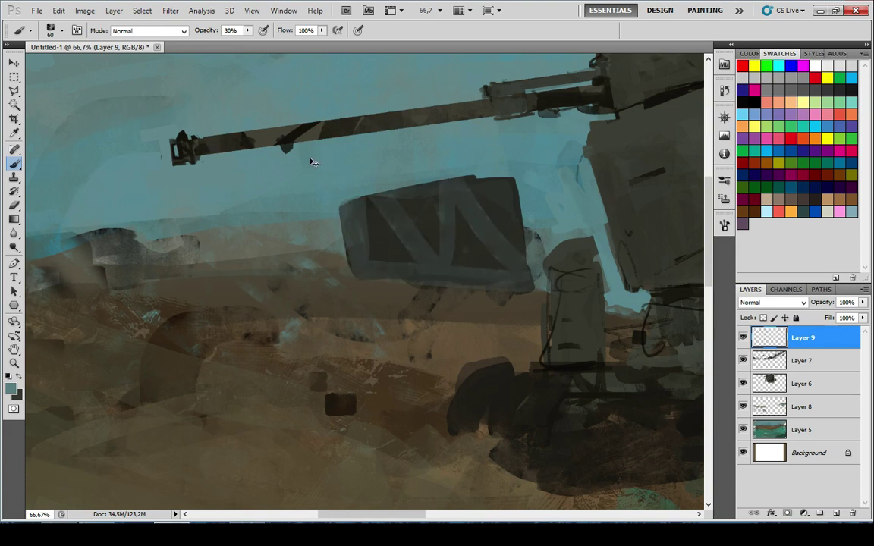
pyautogui.hotkey('ctrl', 'z')
pyautogui.press('1')
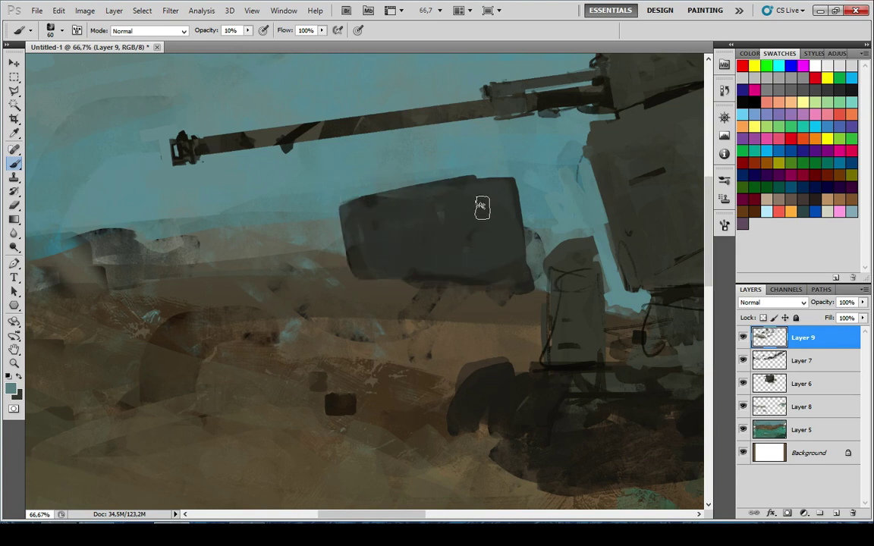
pyautogui.scroll(-9, 386, 304)
pyautogui.scroll(2, 328, 301)
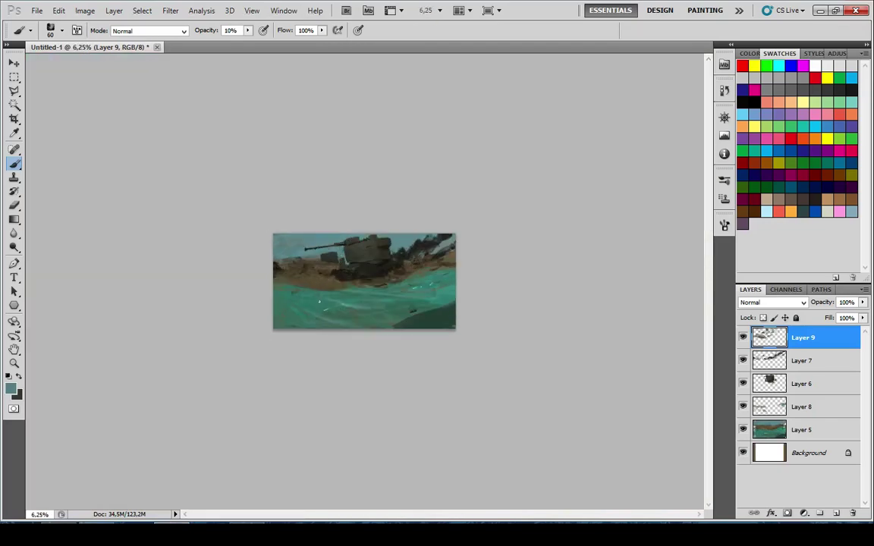
pyautogui.scroll(1, 274, 275)
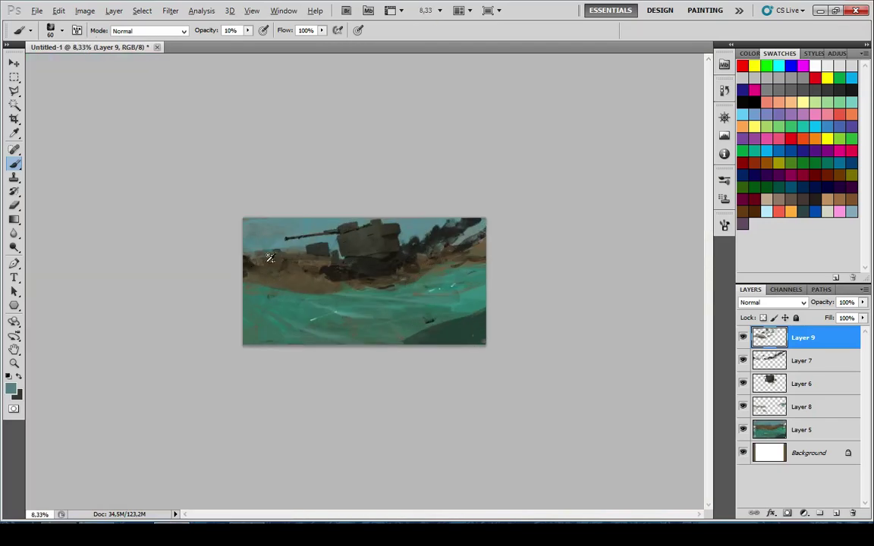
pyautogui.scroll(6, 268, 256)
pyautogui.moveTo(273, 240); pyautogui.dragTo(379, 239)
pyautogui.press('x')
pyautogui.keyDown('alt'); pyautogui.click(369, 183); pyautogui.keyUp('alt')
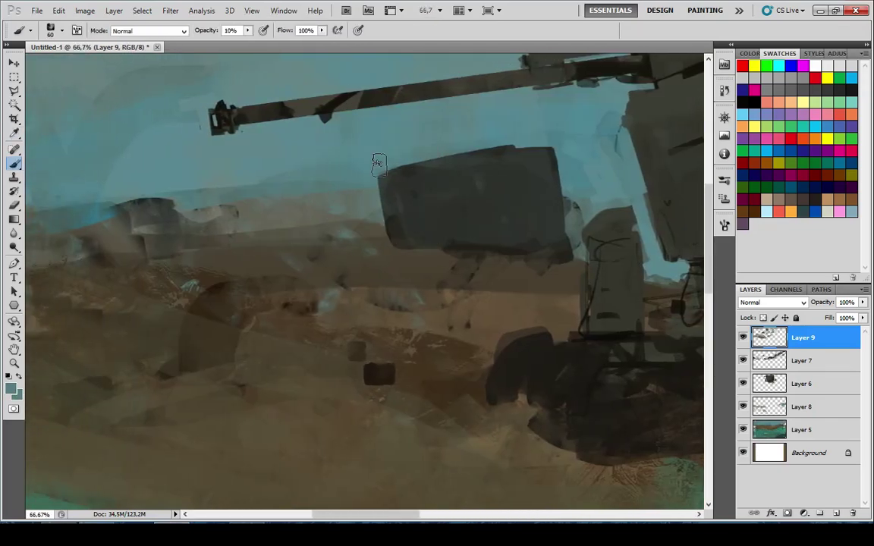
pyautogui.moveTo(343, 198); pyautogui.dragTo(556, 227)
pyautogui.hotkey('ctrl', 'z')
# Block in a second distant rectangular shape on the horizon at the canvas's far left edge in sampled dark grey, replacing the first attempt
pyautogui.keyDown('alt'); pyautogui.click(408, 207); pyautogui.keyUp('alt')
pyautogui.moveTo(247, 259); pyautogui.dragTo(192, 219)
pyautogui.press(']')
pyautogui.press(']')
pyautogui.moveTo(126, 236); pyautogui.dragTo(283, 228)
pyautogui.moveTo(200, 218); pyautogui.dragTo(146, 215)
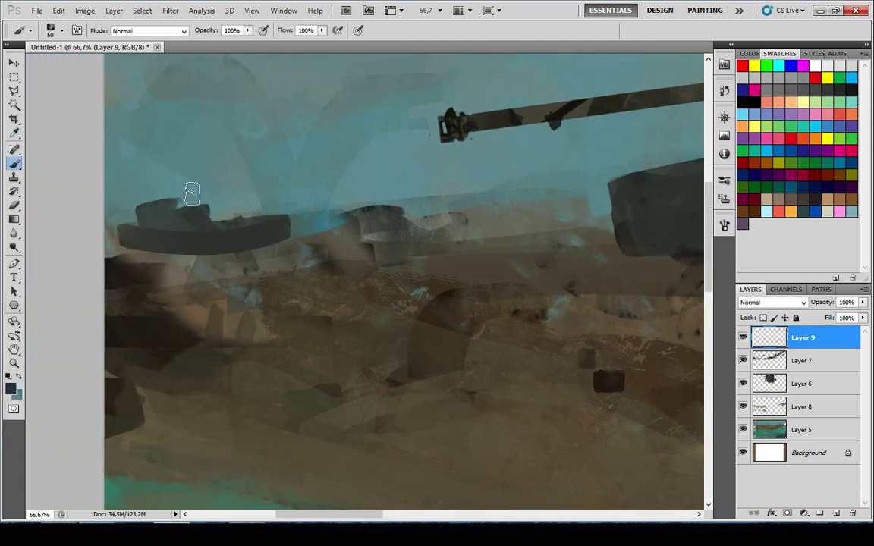
pyautogui.hotkey('ctrl', 'alt', 'z')
pyautogui.hotkey('ctrl', 'alt', 'z')
pyautogui.moveTo(258, 230)
pyautogui.mouseDown()
pyautogui.moveTo(143, 234)
pyautogui.moveTo(123, 225)
pyautogui.mouseUp()
pyautogui.moveTo(124, 189); pyautogui.dragTo(248, 188)
pyautogui.moveTo(249, 190)
pyautogui.mouseDown()
pyautogui.moveTo(120, 210)
pyautogui.moveTo(194, 236)
pyautogui.moveTo(250, 189)
pyautogui.moveTo(212, 171)
pyautogui.mouseUp()
# Paint a short near-black diagonal stroke from the vehicle's lower front onto the sand with a size 90 brush at 76% opacity
pyautogui.press('x')
pyautogui.keyDown('alt'); pyautogui.click(196, 207); pyautogui.keyUp('alt')
pyautogui.scroll(-8, 199, 220)
pyautogui.scroll(1, 171, 267)
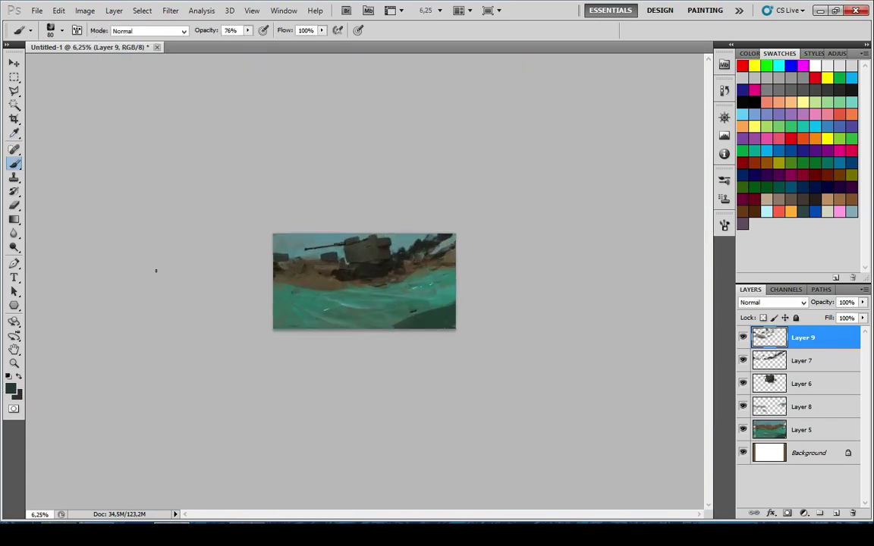
pyautogui.scroll(6, 546, 217)
pyautogui.moveTo(592, 215); pyautogui.dragTo(755, 239)
pyautogui.moveTo(99, 334)
pyautogui.mouseDown()
pyautogui.moveTo(457, 294)
pyautogui.moveTo(484, 305)
pyautogui.mouseUp()
pyautogui.keyDown('alt'); pyautogui.click(469, 279); pyautogui.keyUp('alt')
pyautogui.hotkey('ctrl', 'z')
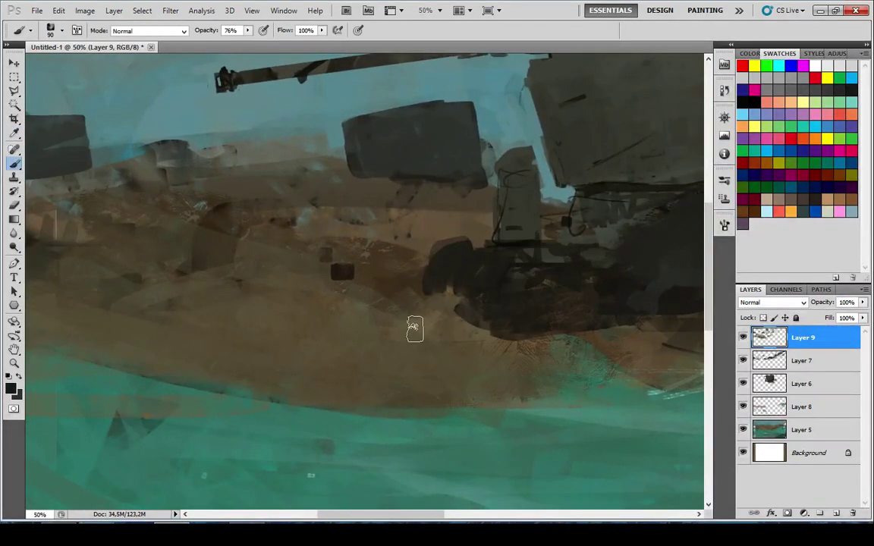
pyautogui.moveTo(415, 329); pyautogui.dragTo(470, 302)
# Paint a thin grey smoke trail from the far-left distant block up to the sky's upper edge, size 40 brush at 76% opacity
pyautogui.moveTo(393, 322); pyautogui.dragTo(590, 411)
pyautogui.moveTo(201, 306)
pyautogui.mouseDown()
pyautogui.moveTo(244, 322)
pyautogui.moveTo(370, 172)
pyautogui.moveTo(332, 283)
pyautogui.moveTo(442, 139)
pyautogui.moveTo(386, 195)
pyautogui.moveTo(426, 163)
pyautogui.moveTo(393, 230)
pyautogui.moveTo(407, 174)
pyautogui.mouseUp()
pyautogui.keyDown('alt'); pyautogui.click(223, 307); pyautogui.keyUp('alt')
pyautogui.press('[')
pyautogui.hotkey('ctrl', 'z')
pyautogui.keyDown('alt'); pyautogui.click(441, 148); pyautogui.keyUp('alt')
pyautogui.hotkey('ctrl', 'z')
pyautogui.press('[')
pyautogui.press('[')
pyautogui.press('[')
pyautogui.hotkey('ctrl', 'z')
pyautogui.moveTo(392, 221); pyautogui.dragTo(437, 140)
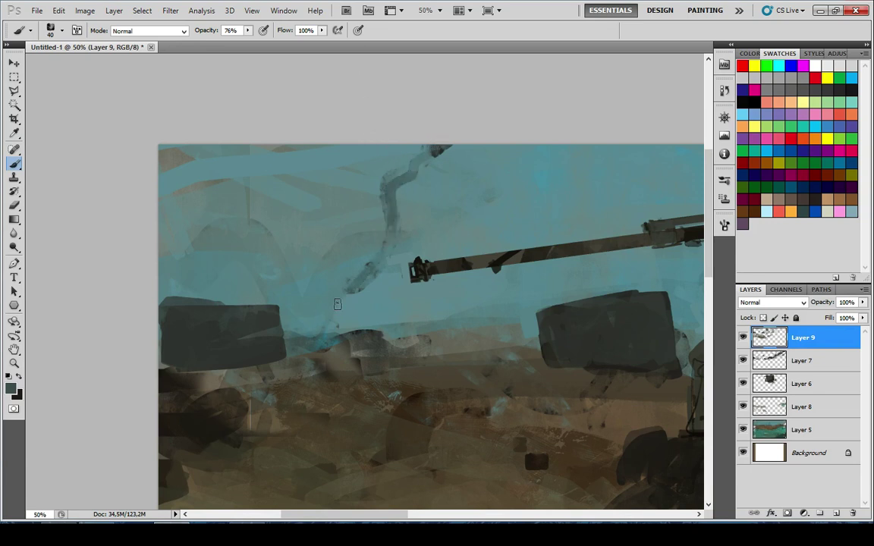
pyautogui.keyDown('alt'); pyautogui.click(254, 302); pyautogui.keyUp('alt')
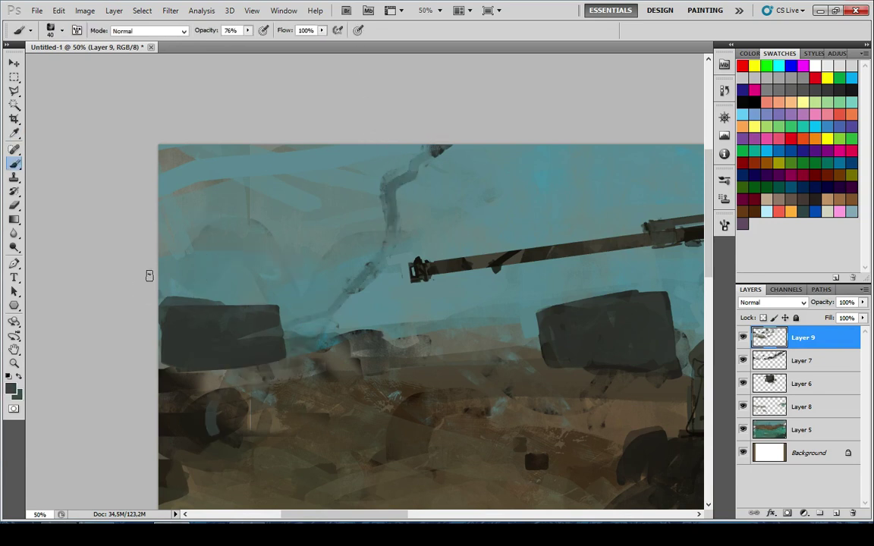
pyautogui.moveTo(152, 274); pyautogui.dragTo(220, 247)
# Examine the overall composition with the distant blocks and the smoke trail
pyautogui.scroll(-6, 210, 204)
pyautogui.scroll(2, 327, 269)
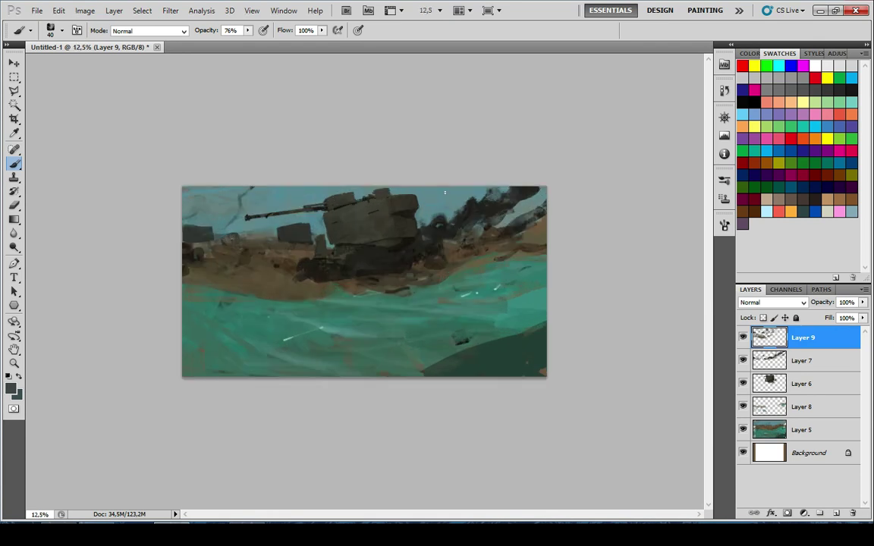
pyautogui.scroll(1, 508, 181)
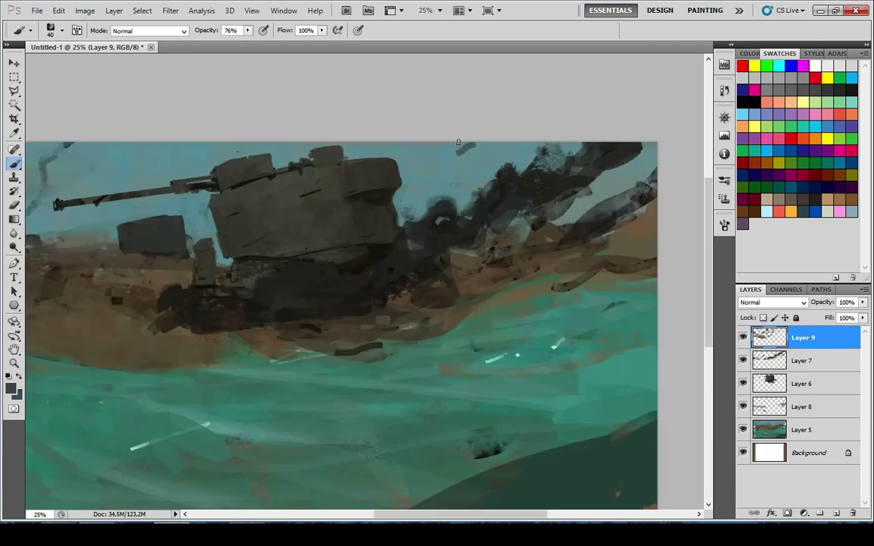
pyautogui.scroll(-3, 464, 180)
pyautogui.scroll(-2, 451, 214)
pyautogui.scroll(2, 470, 220)
pyautogui.scroll(-1, 473, 231)
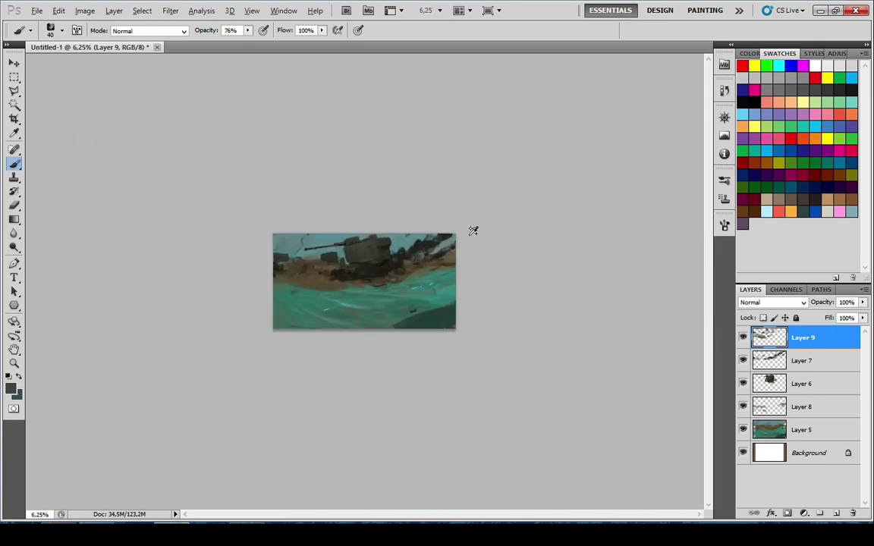
# Paint over the dark bar at the water's edge beneath the vehicle in sampled water green, size 40 brush at 76% opacity
pyautogui.scroll(5, 465, 251)
pyautogui.press('i')
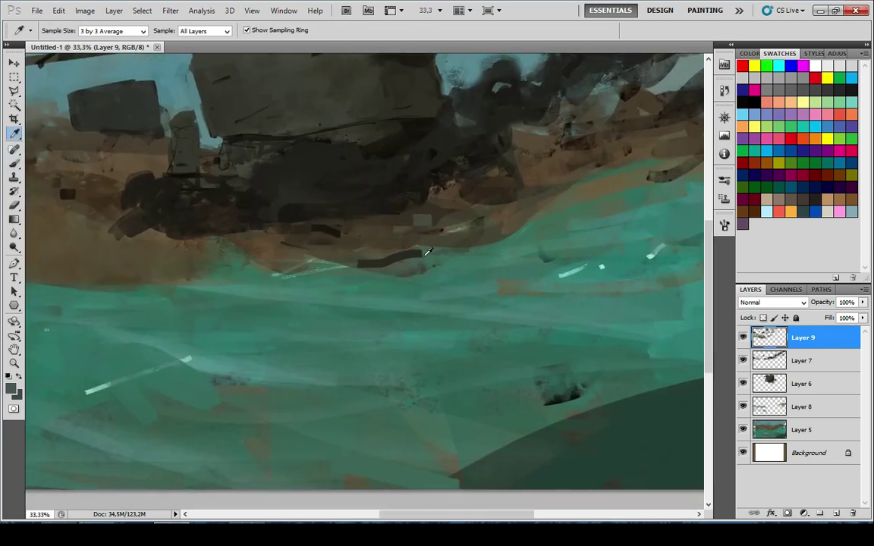
pyautogui.click(427, 252)
pyautogui.press('b')
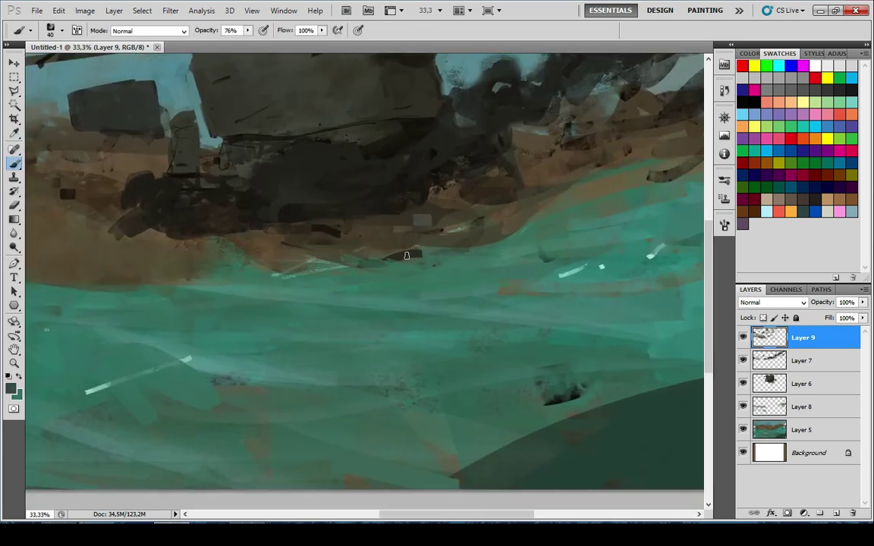
pyautogui.keyDown('alt'); pyautogui.click(407, 255); pyautogui.keyUp('alt')
pyautogui.moveTo(334, 249)
pyautogui.mouseDown()
pyautogui.moveTo(452, 268)
pyautogui.moveTo(400, 259)
pyautogui.mouseUp()
pyautogui.hotkey('ctrl', 'z')
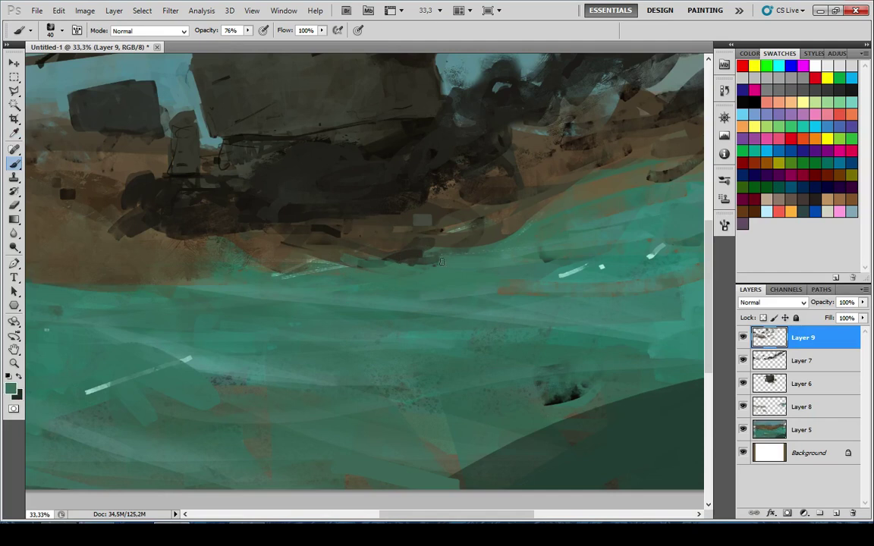
# Darken the shoreline edge beneath the vehicle with sampled dark olive-brown and a size 60 brush, undoing misplaced strokes
pyautogui.keyDown('alt'); pyautogui.click(434, 250); pyautogui.keyUp('alt')
pyautogui.press('x')
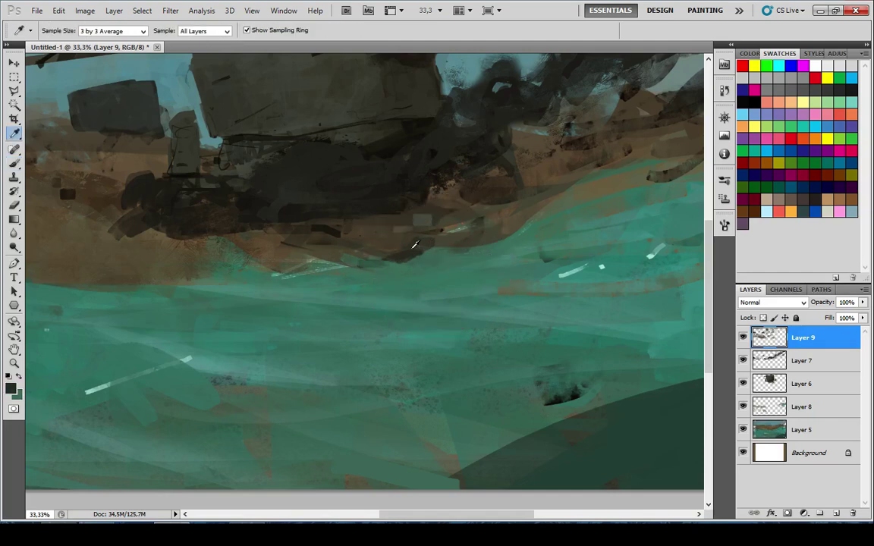
pyautogui.keyDown('alt'); pyautogui.click(397, 247); pyautogui.keyUp('alt')
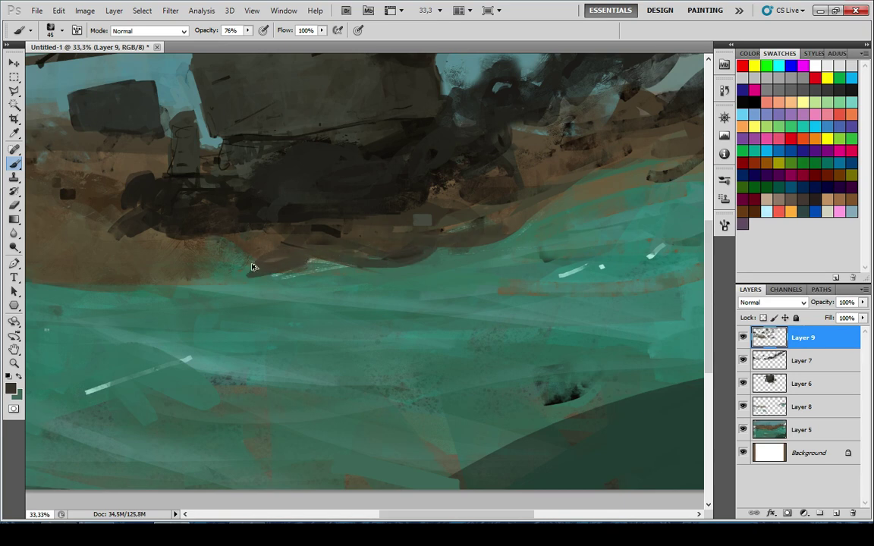
pyautogui.hotkey('ctrl', 'alt', 'z')
pyautogui.hotkey('ctrl', 'alt', 'z')
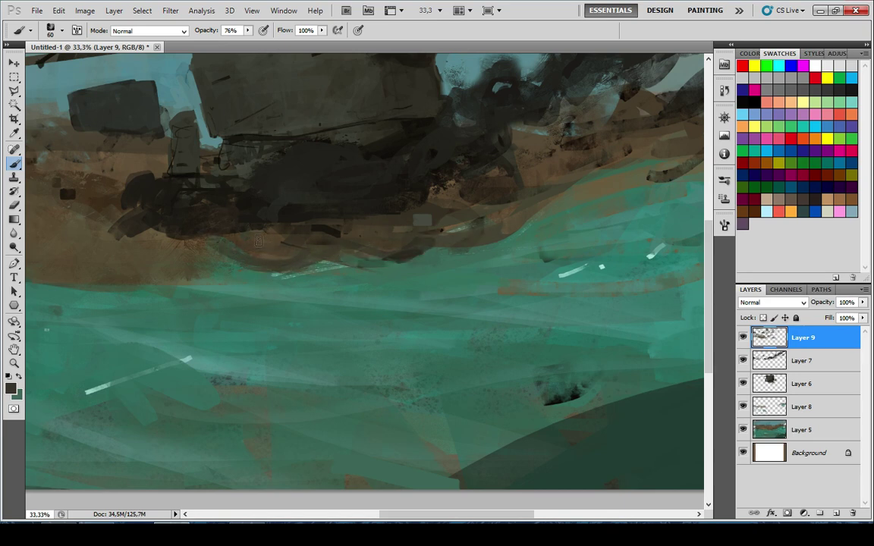
pyautogui.moveTo(365, 255)
pyautogui.mouseDown()
pyautogui.moveTo(312, 263)
pyautogui.moveTo(206, 320)
pyautogui.mouseUp()
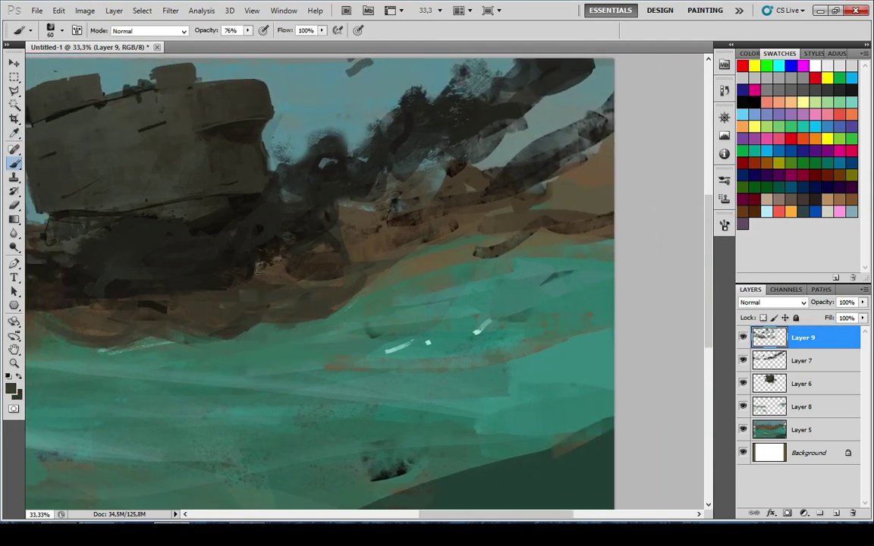
pyautogui.scroll(-8, 372, 142)
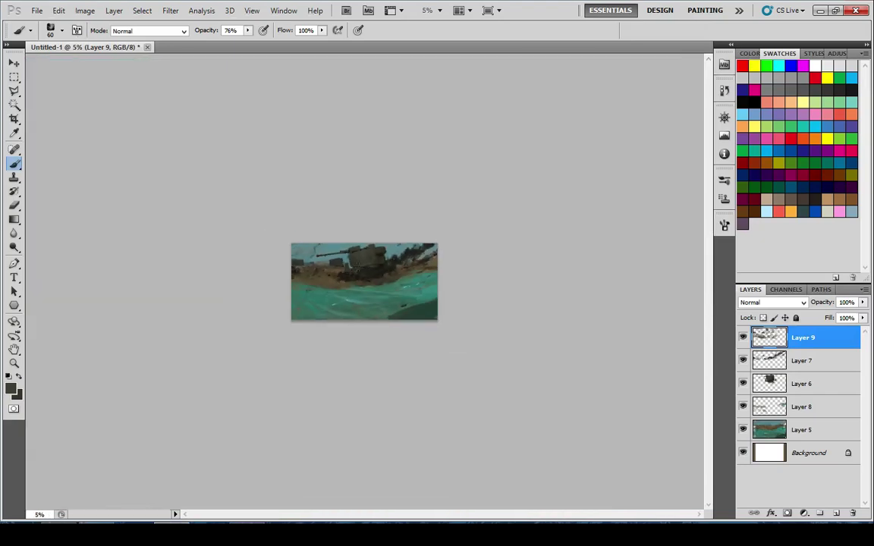
# Remove the misplaced bar across the sand and touch up the shoreline beneath the vehicle with sampled water green and a size 50 brush
pyautogui.scroll(3, 296, 312)
pyautogui.scroll(6, 332, 302)
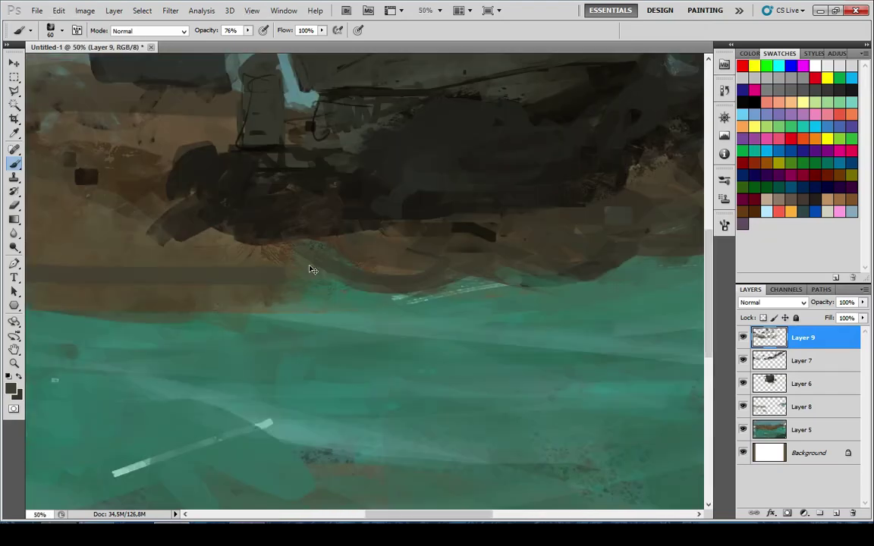
pyautogui.keyDown('alt'); pyautogui.click(341, 267); pyautogui.keyUp('alt')
pyautogui.hotkey('ctrl', 'z')
pyautogui.press('[')
pyautogui.click(294, 269)
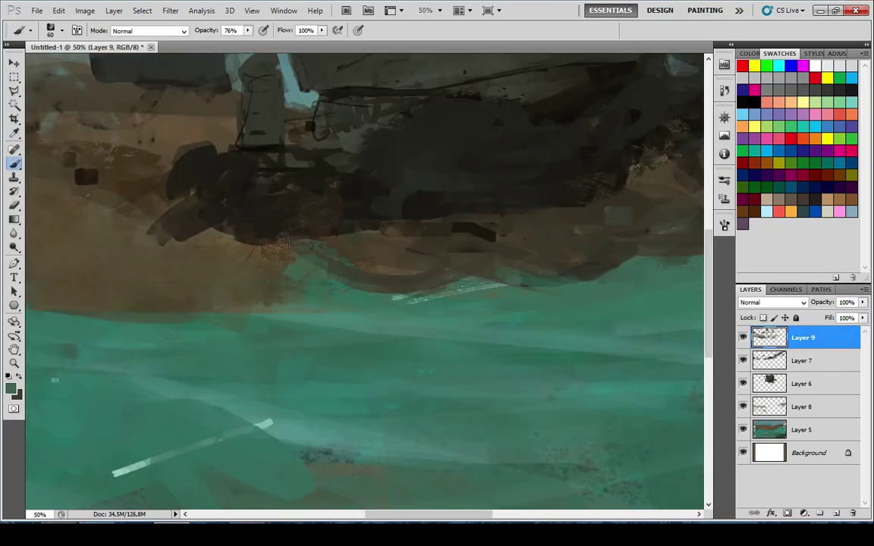
pyautogui.click(265, 235)
pyautogui.moveTo(386, 281); pyautogui.dragTo(227, 292)
pyautogui.click(367, 274)
pyautogui.hscroll(-5, 324, 299)
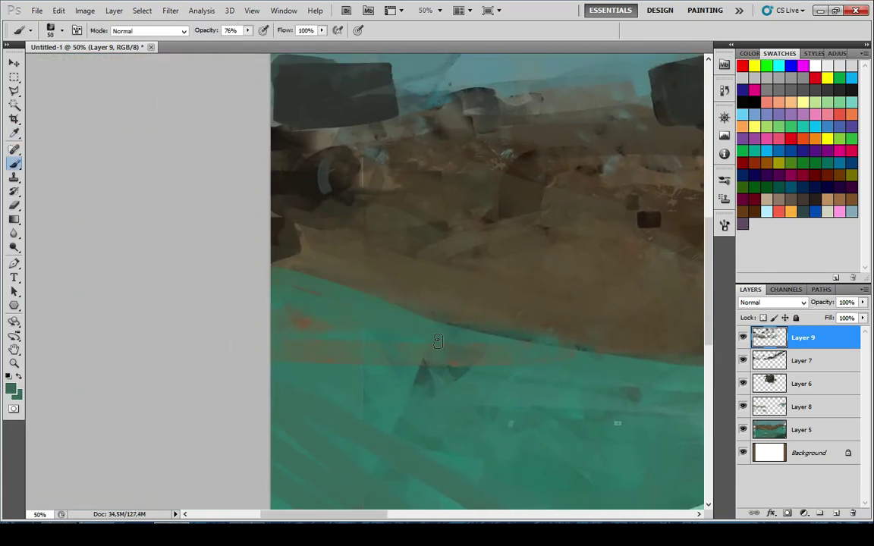
pyautogui.scroll(-7, 357, 319)
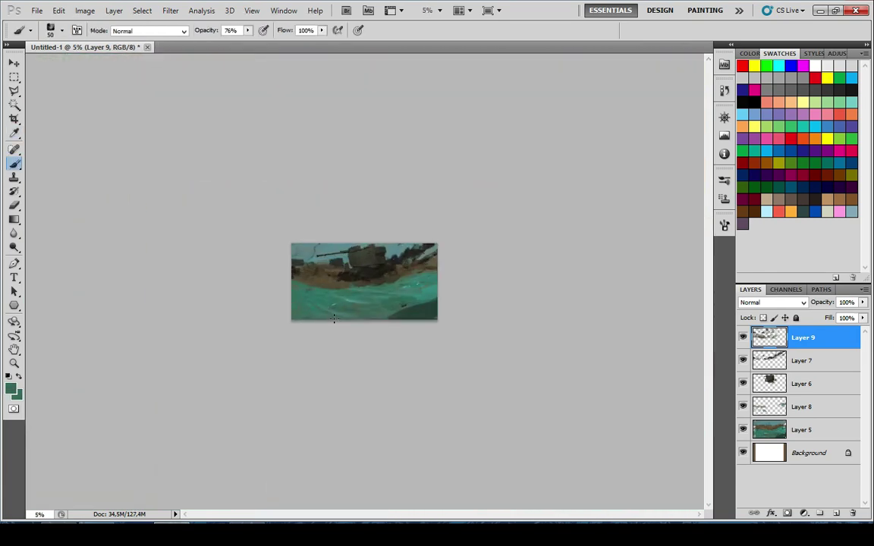
# Trim the upper edge of the dark foreground bank in the lower-right corner with sampled water green, size 70 brush at 76% opacity
pyautogui.scroll(6, 296, 301)
pyautogui.keyDown('alt'); pyautogui.click(481, 284); pyautogui.keyUp('alt')
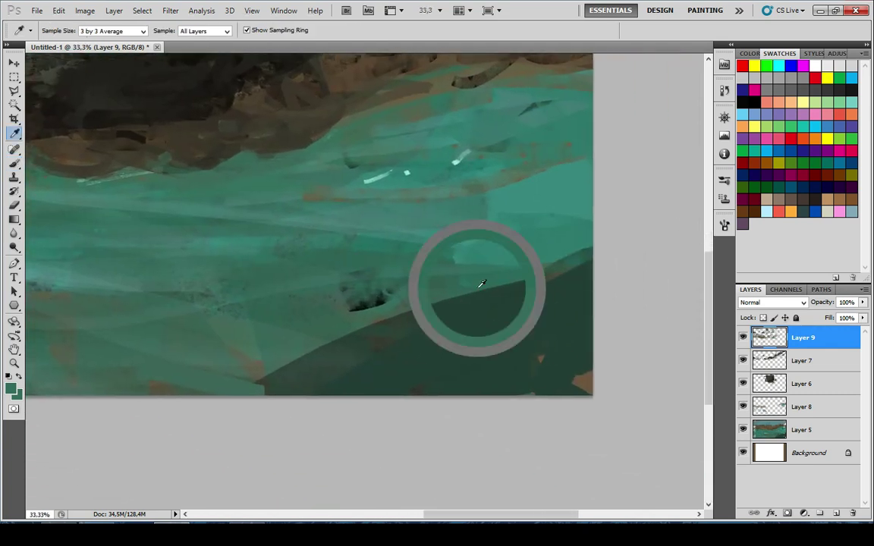
pyautogui.moveTo(341, 334); pyautogui.dragTo(527, 302)
pyautogui.press(']')
pyautogui.moveTo(273, 385)
pyautogui.mouseDown()
pyautogui.moveTo(594, 282)
pyautogui.moveTo(439, 310)
pyautogui.moveTo(595, 280)
pyautogui.mouseUp()
pyautogui.hotkey('ctrl', 'alt', 'z')
pyautogui.hotkey('ctrl', 'alt', 'z')
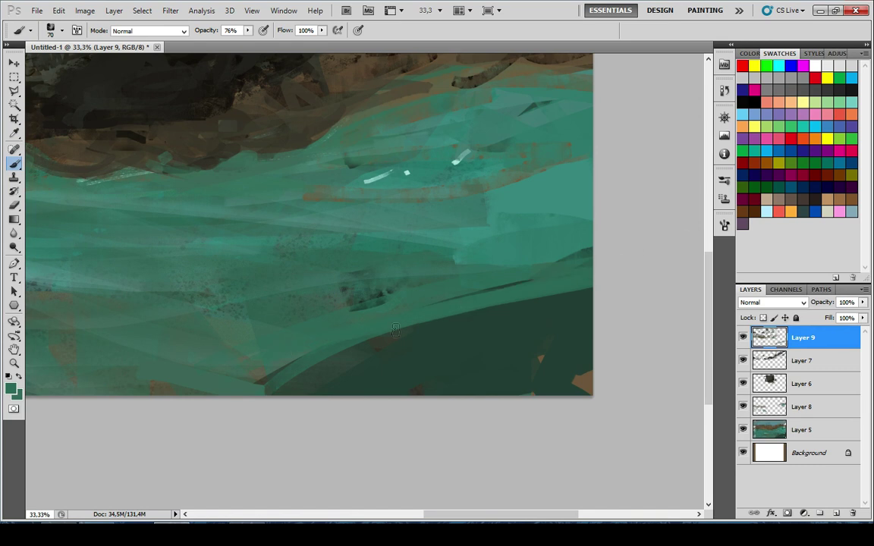
pyautogui.scroll(-5, 576, 361)
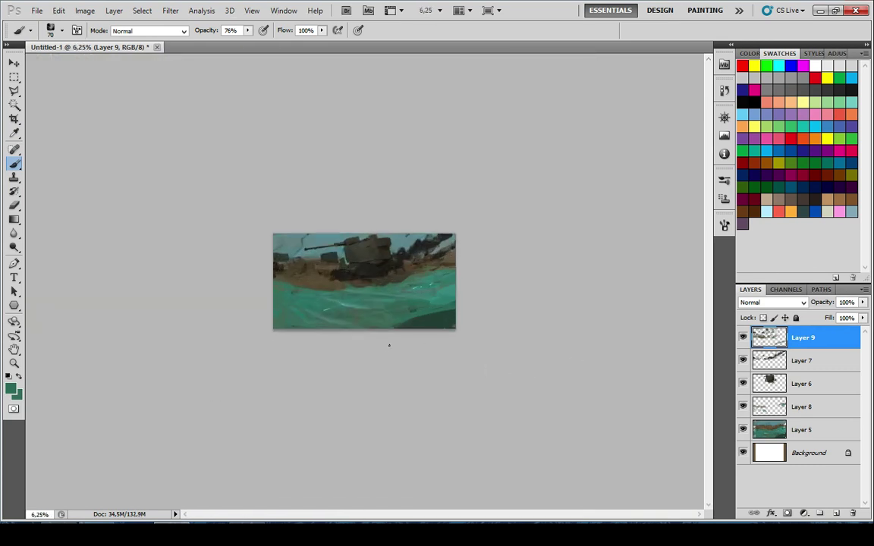
# Reshape the edge of the dark foreground bank with sampled dark green, undoing misplaced strokes
pyautogui.scroll(2, 418, 353)
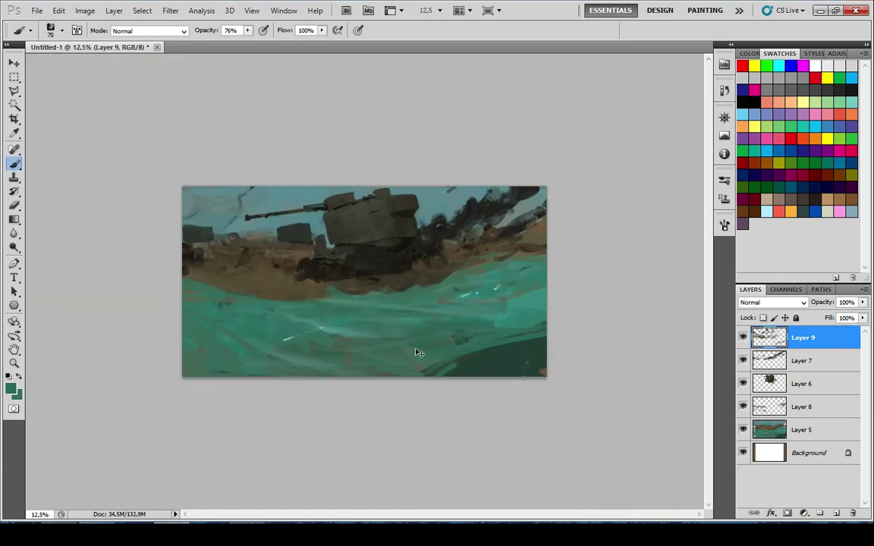
pyautogui.keyDown('alt'); pyautogui.click(470, 370); pyautogui.keyUp('alt')
pyautogui.moveTo(349, 370)
pyautogui.mouseDown()
pyautogui.moveTo(528, 372)
pyautogui.moveTo(294, 346)
pyautogui.moveTo(380, 390)
pyautogui.moveTo(307, 377)
pyautogui.moveTo(510, 355)
pyautogui.moveTo(358, 392)
pyautogui.moveTo(501, 341)
pyautogui.mouseUp()
pyautogui.hotkey('ctrl', 'z')
pyautogui.hotkey('ctrl', 'z')
pyautogui.scroll(4, 307, 282)
pyautogui.moveTo(308, 284); pyautogui.dragTo(628, 379)
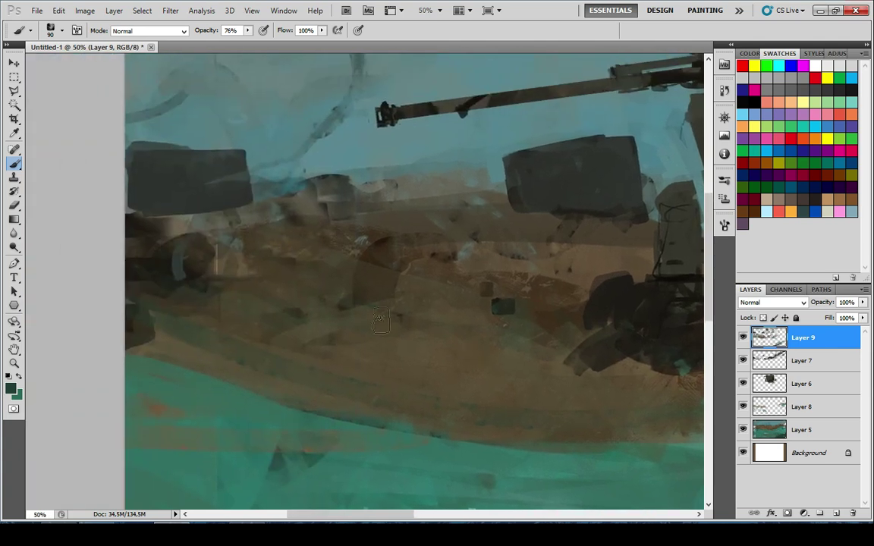
# Clean the horizon between the two distant blocks with sampled sky blue and darken the small block there, size 70 brush at 100% opacity
pyautogui.press('x')
pyautogui.press('0')
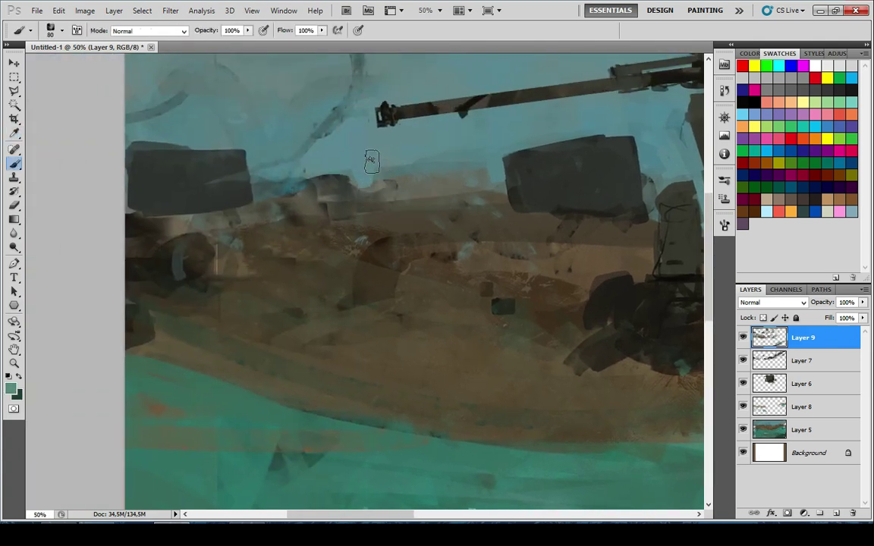
pyautogui.press('[')
pyautogui.keyDown('alt'); pyautogui.click(349, 164); pyautogui.keyUp('alt')
pyautogui.moveTo(349, 165); pyautogui.dragTo(419, 169)
pyautogui.press('x')
pyautogui.keyDown('alt'); pyautogui.click(326, 186); pyautogui.keyUp('alt')
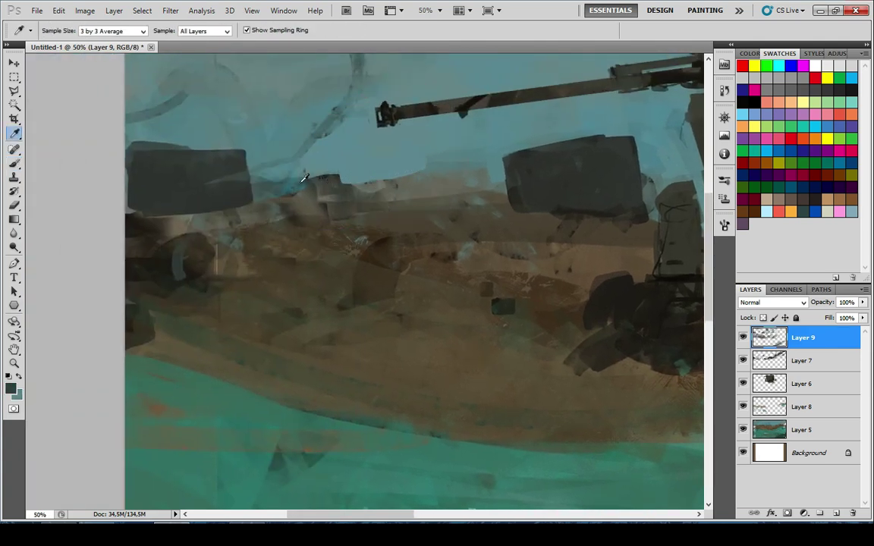
pyautogui.moveTo(279, 188)
pyautogui.mouseDown()
pyautogui.moveTo(339, 174)
pyautogui.moveTo(329, 179)
pyautogui.mouseUp()
pyautogui.hotkey('ctrl', 'z')
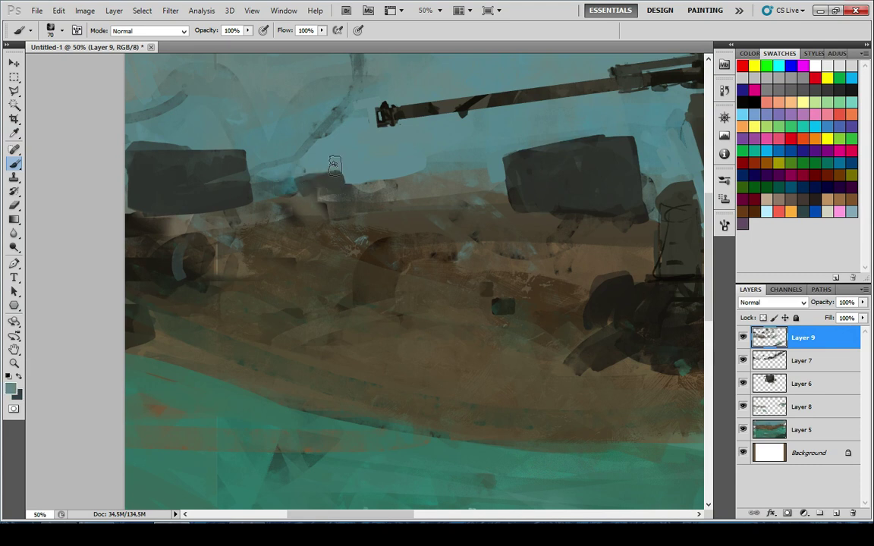
# Paint sampled sky blue over the reddish patches in the upper-left corner of the sky, size 70 brush at 100% opacity
pyautogui.moveTo(254, 165); pyautogui.dragTo(372, 362)
pyautogui.keyDown('alt'); pyautogui.click(387, 359); pyautogui.keyUp('alt')
pyautogui.hotkey('ctrl', 'z')
pyautogui.moveTo(264, 285); pyautogui.dragTo(283, 267)
pyautogui.keyDown('alt'); pyautogui.click(274, 176); pyautogui.keyUp('alt')
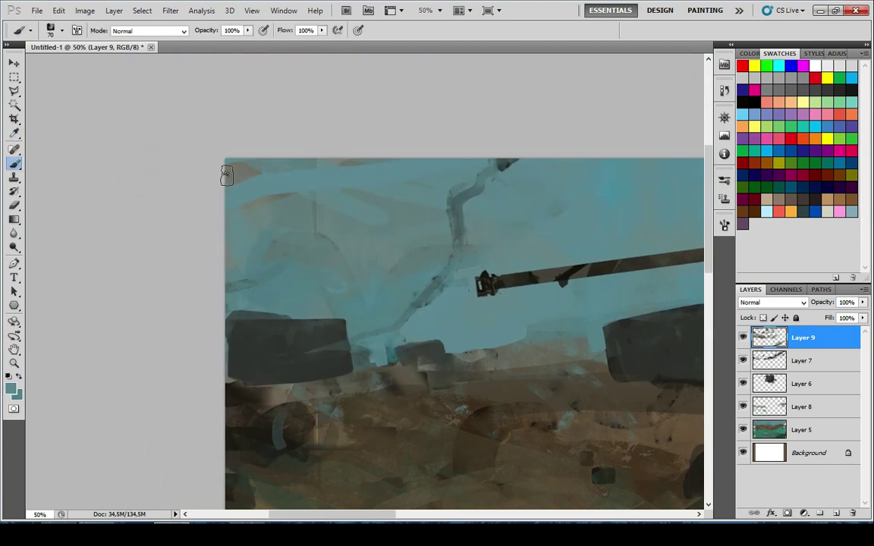
pyautogui.moveTo(226, 176); pyautogui.dragTo(269, 160)
pyautogui.moveTo(294, 194)
pyautogui.mouseDown()
pyautogui.moveTo(367, 222)
pyautogui.moveTo(309, 250)
pyautogui.mouseUp()
pyautogui.keyDown('alt'); pyautogui.click(311, 290); pyautogui.keyUp('alt')
pyautogui.moveTo(258, 311); pyautogui.dragTo(228, 270)
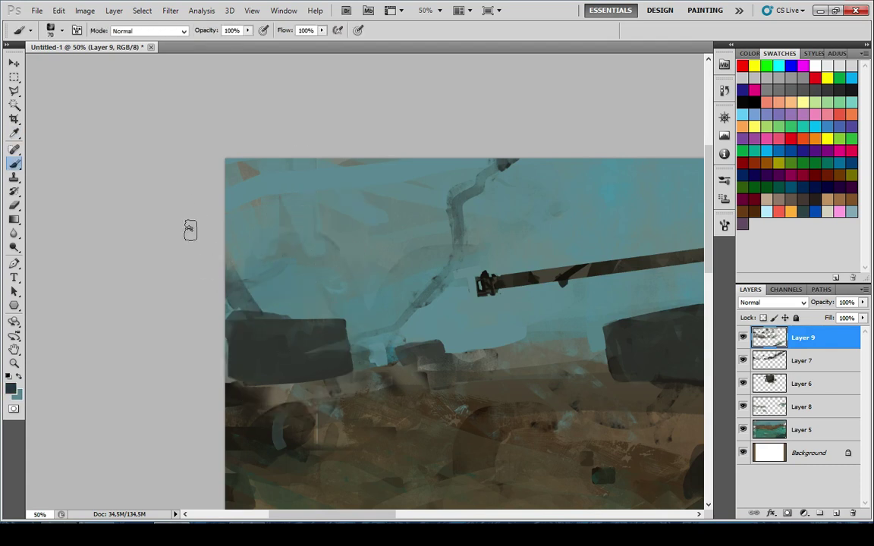
pyautogui.hotkey('ctrl', 'alt', 'z')
pyautogui.hotkey('ctrl', 'alt', 'z')
pyautogui.moveTo(248, 161); pyautogui.dragTo(228, 240)
# Paint faint grey smoke shapes in the upper-left sky with sampled dark grey, size 150 brush at 43% opacity, undoing the heavier strokes
pyautogui.press(']')
pyautogui.press(']')
pyautogui.press(']')
pyautogui.press(']')
pyautogui.press(']')
pyautogui.keyDown('alt'); pyautogui.click(245, 320); pyautogui.keyUp('alt')
pyautogui.moveTo(237, 175); pyautogui.dragTo(230, 266)
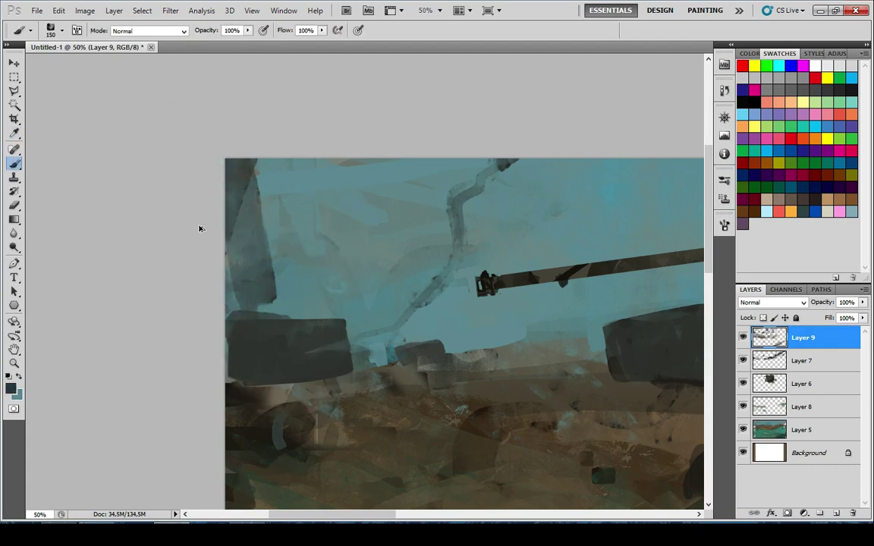
pyautogui.hotkey('ctrl', 'alt', 'z')
pyautogui.hotkey('ctrl', 'alt', 'z')
pyautogui.press('4')
pyautogui.press('3')
pyautogui.moveTo(289, 266); pyautogui.dragTo(293, 152)
pyautogui.moveTo(266, 235); pyautogui.dragTo(219, 254)
pyautogui.hotkey('ctrl', 'alt', 'z')
pyautogui.hotkey('ctrl', 'alt', 'z')
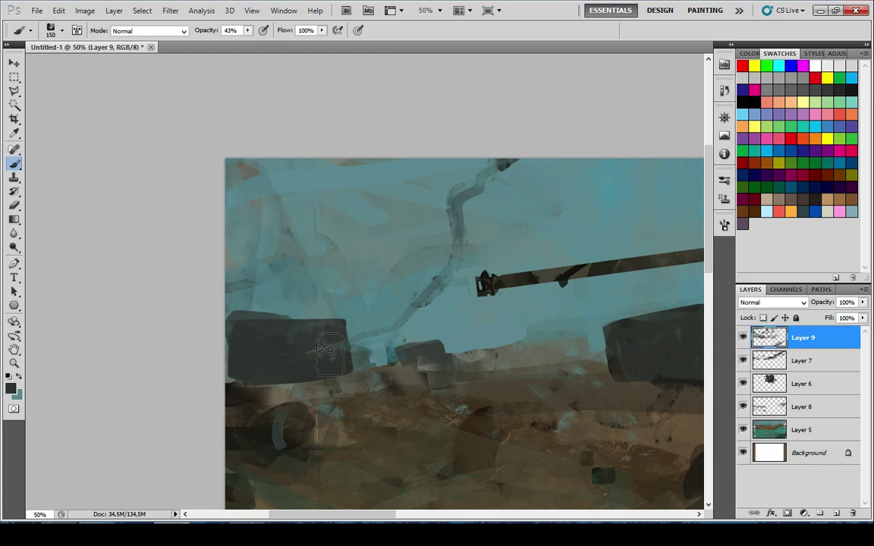
pyautogui.scroll(-8, 333, 271)
pyautogui.scroll(1, 313, 307)
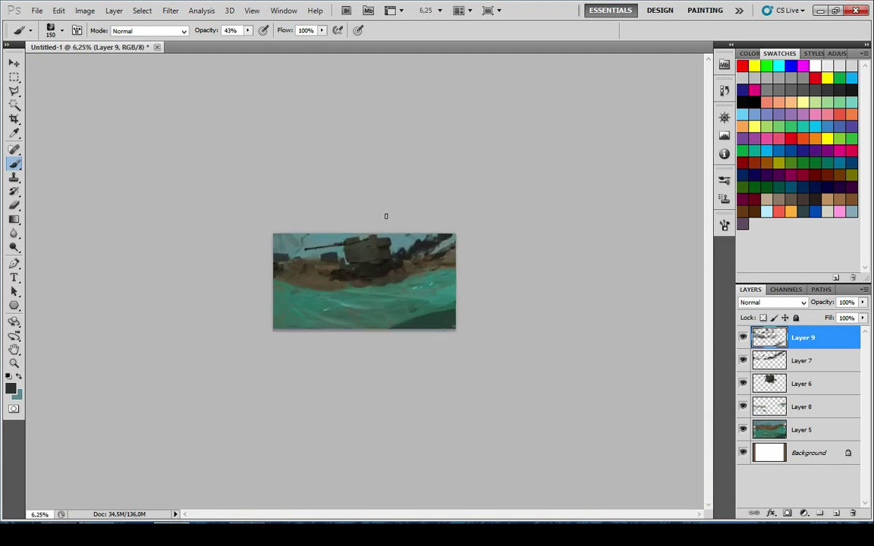
# Thicken the thin smoke trail beyond the gun barrel's tip with grey sampled from its top, size 50 brush at 43% opacity
pyautogui.scroll(5, 127, 147)
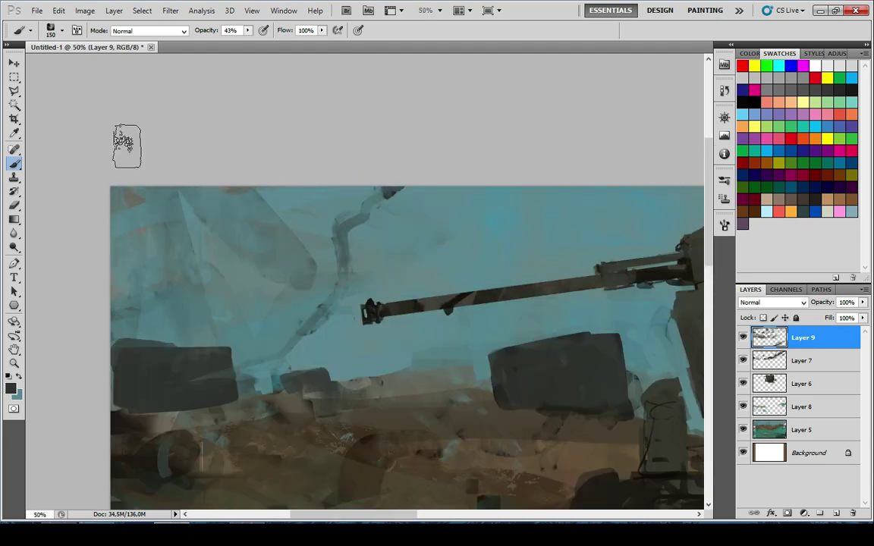
pyautogui.scroll(1, 403, 199)
pyautogui.keyDown('alt'); pyautogui.click(389, 182); pyautogui.keyUp('alt')
pyautogui.keyDown('alt'); pyautogui.click(388, 182); pyautogui.keyUp('alt')
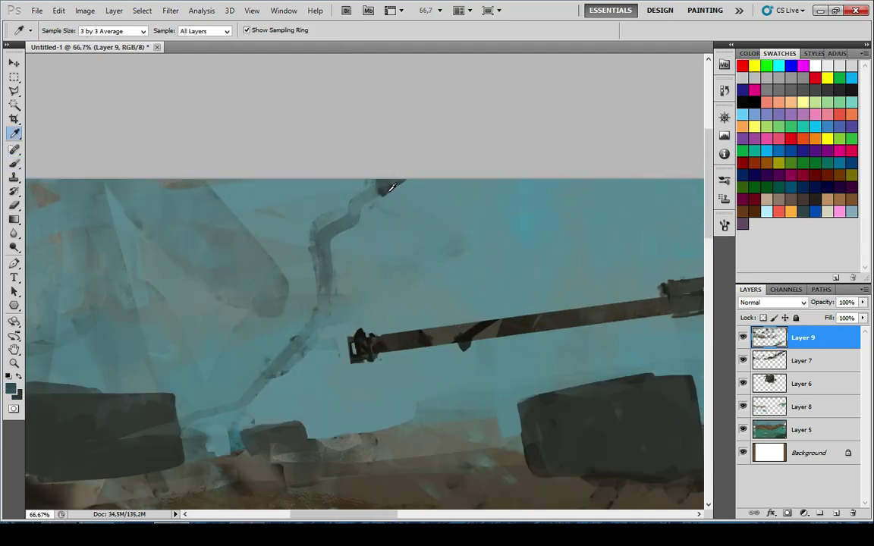
pyautogui.press('[')
pyautogui.press('[')
pyautogui.press('[')
pyautogui.press('[')
pyautogui.press('[')
pyautogui.press('[')
pyautogui.press('[')
pyautogui.moveTo(334, 231); pyautogui.dragTo(322, 294)
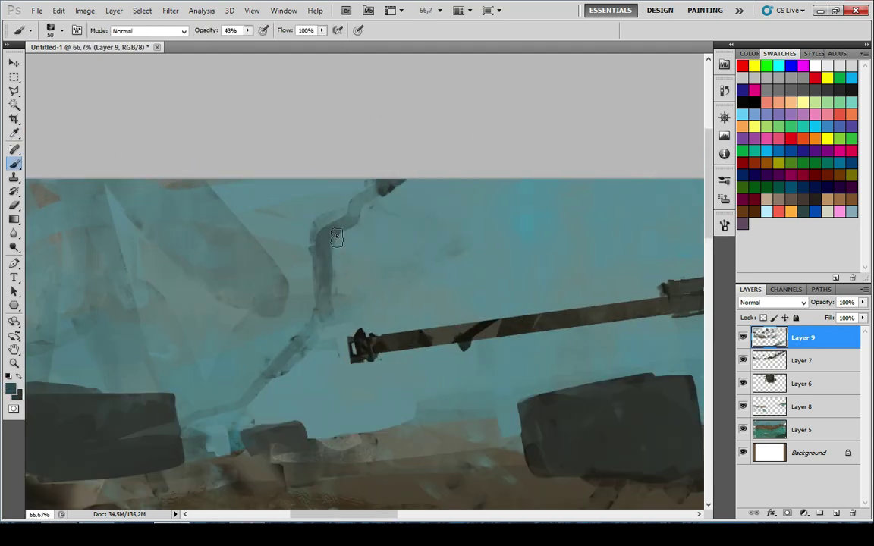
pyautogui.hotkey('ctrl', 'alt', 'z')
pyautogui.hotkey('ctrl', 'alt', 'z')
pyautogui.keyDown('alt'); pyautogui.click(388, 185); pyautogui.keyUp('alt')
pyautogui.moveTo(386, 189)
pyautogui.mouseDown()
pyautogui.moveTo(333, 233)
pyautogui.moveTo(317, 287)
pyautogui.moveTo(361, 230)
pyautogui.mouseUp()
pyautogui.moveTo(356, 238); pyautogui.dragTo(261, 342)
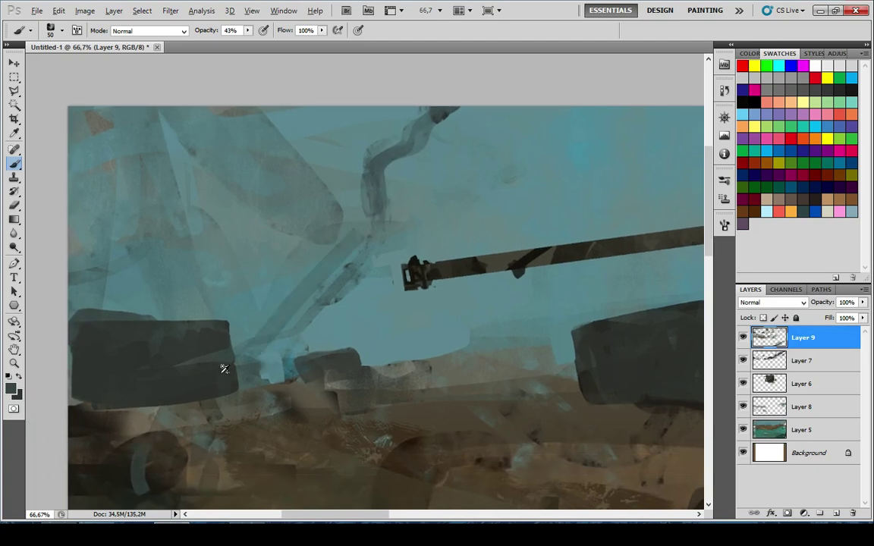
# Sketch loose black lines across the shore and the ground beneath the vehicle with a size 20 brush at 43% opacity
pyautogui.scroll(-9, 260, 342)
pyautogui.scroll(8, 324, 309)
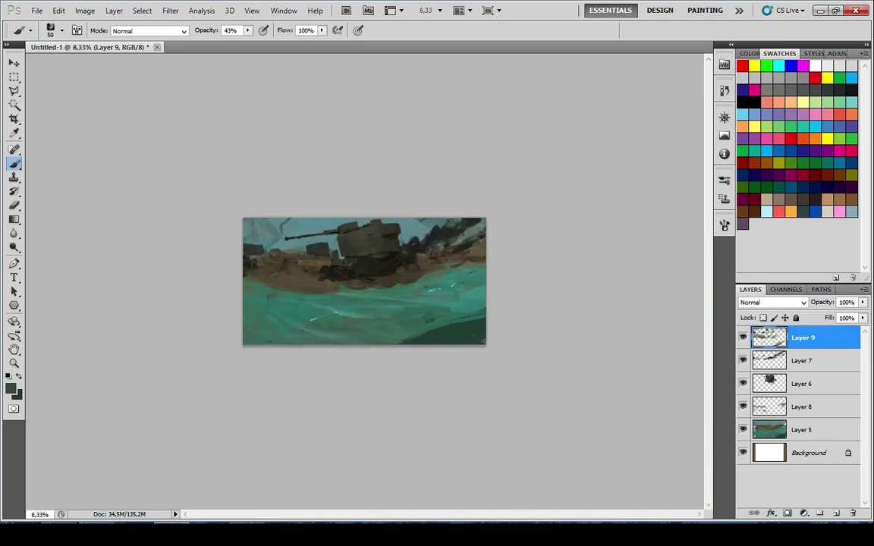
pyautogui.press('b')
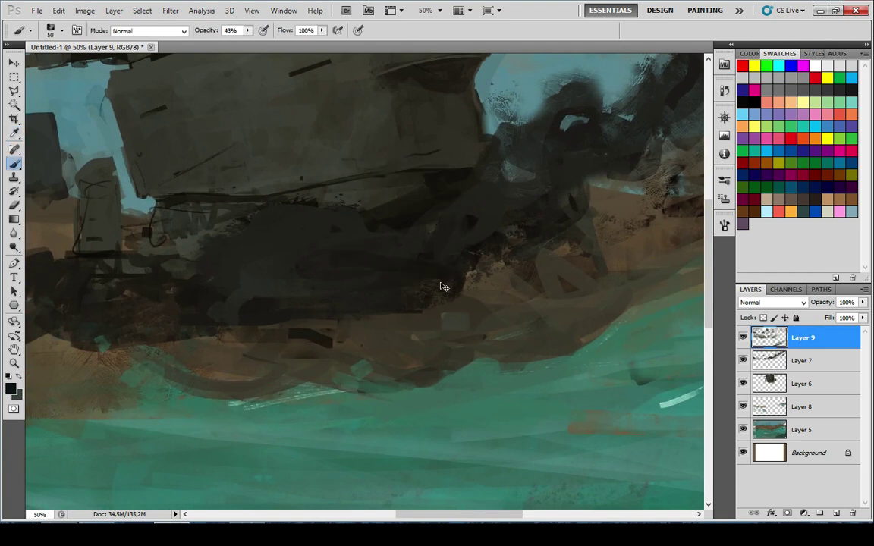
pyautogui.moveTo(249, 292); pyautogui.dragTo(307, 299)
pyautogui.moveTo(230, 290); pyautogui.dragTo(287, 282)
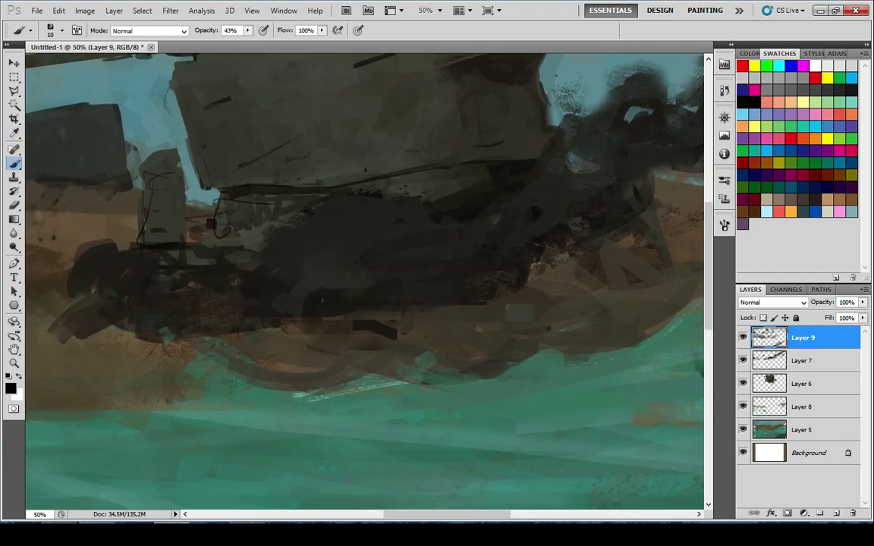
pyautogui.moveTo(375, 279); pyautogui.dragTo(187, 373)
pyautogui.moveTo(417, 312); pyautogui.dragTo(217, 361)
pyautogui.moveTo(244, 285); pyautogui.dragTo(319, 271)
pyautogui.moveTo(256, 310); pyautogui.dragTo(396, 289)
pyautogui.moveTo(260, 291); pyautogui.dragTo(372, 271)
pyautogui.moveTo(467, 290); pyautogui.dragTo(293, 284)
pyautogui.hotkey('ctrl', '-')
pyautogui.hotkey('ctrl', '-')
pyautogui.hotkey('ctrl', '-')
pyautogui.hotkey('ctrl', '-')
pyautogui.hotkey('ctrl', '-')
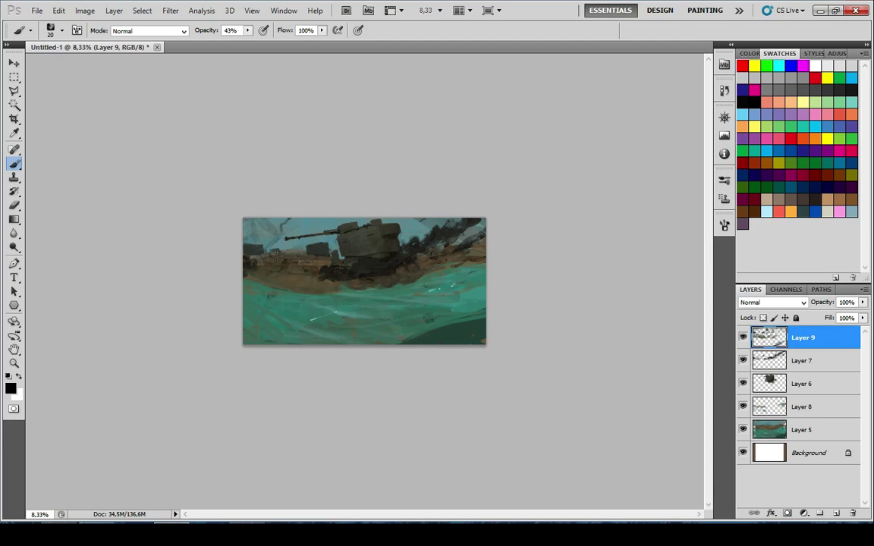
# Add small dark shapes on top of the distant block nearest the vehicle, size 35 brush at 80% opacity, undoing failed strokes
pyautogui.hotkey('ctrl', '1')
pyautogui.press('x')
pyautogui.moveTo(199, 189); pyautogui.dragTo(283, 260)
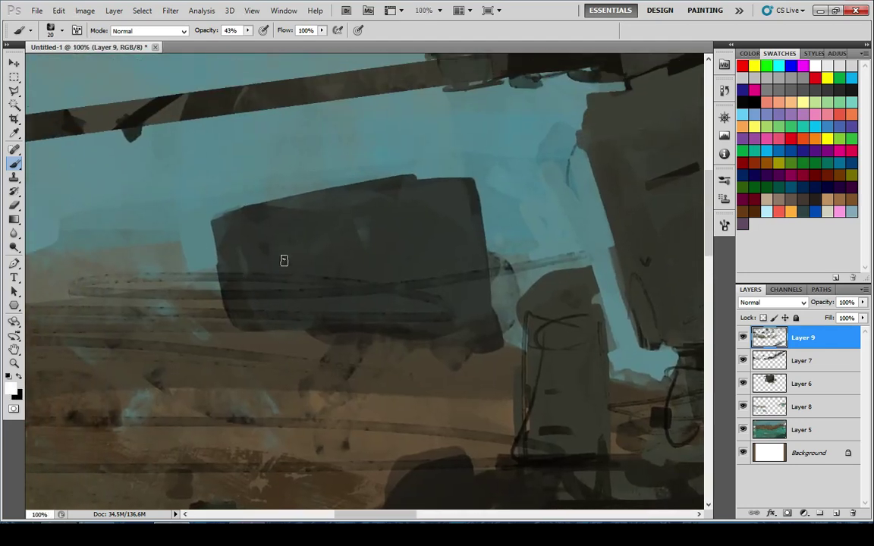
pyautogui.press('x')
pyautogui.press(']')
pyautogui.moveTo(226, 195)
pyautogui.mouseDown()
pyautogui.moveTo(244, 193)
pyautogui.moveTo(204, 168)
pyautogui.moveTo(276, 180)
pyautogui.moveTo(254, 186)
pyautogui.moveTo(275, 192)
pyautogui.mouseUp()
pyautogui.hotkey('ctrl', 'z')
pyautogui.press(']')
pyautogui.press('5')
pyautogui.hotkey('ctrl', 'z')
pyautogui.press('8')
pyautogui.moveTo(440, 172); pyautogui.dragTo(453, 171)
pyautogui.hotkey('ctrl', '-')
pyautogui.hotkey('ctrl', '-')
pyautogui.hotkey('ctrl', '-')
pyautogui.hotkey('ctrl', '-')
pyautogui.hotkey('ctrl', '-')
pyautogui.hotkey('ctrl', '-')
pyautogui.hotkey('ctrl', '-')
pyautogui.hotkey('ctrl', '-')
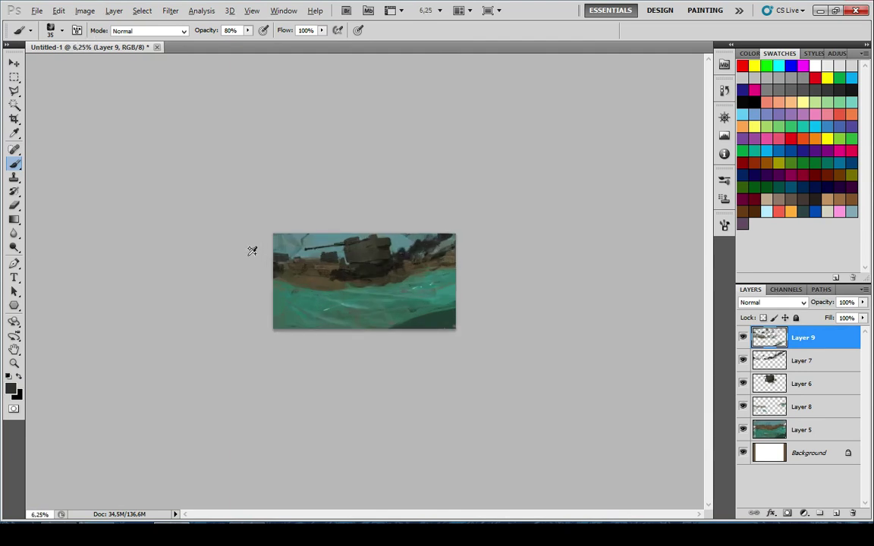
# Soften the thin smoke trail left of the gun barrel with sampled sky blue-grey, size 35 brush at 80% opacity
pyautogui.scroll(5, 252, 250)
pyautogui.keyDown('alt'); pyautogui.click(209, 193); pyautogui.keyUp('alt')
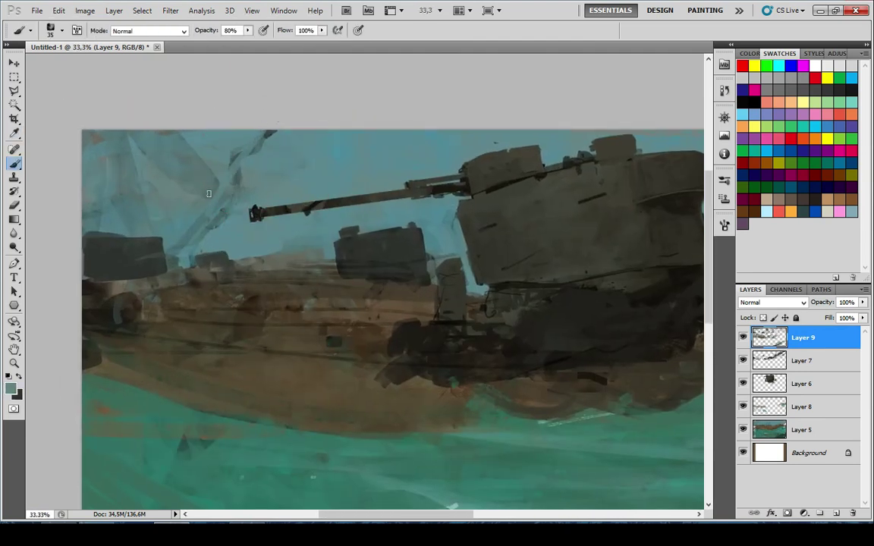
pyautogui.moveTo(234, 181); pyautogui.dragTo(280, 116)
pyautogui.scroll(-3, 242, 164)
pyautogui.scroll(1, 226, 194)
pyautogui.scroll(-3, 265, 211)
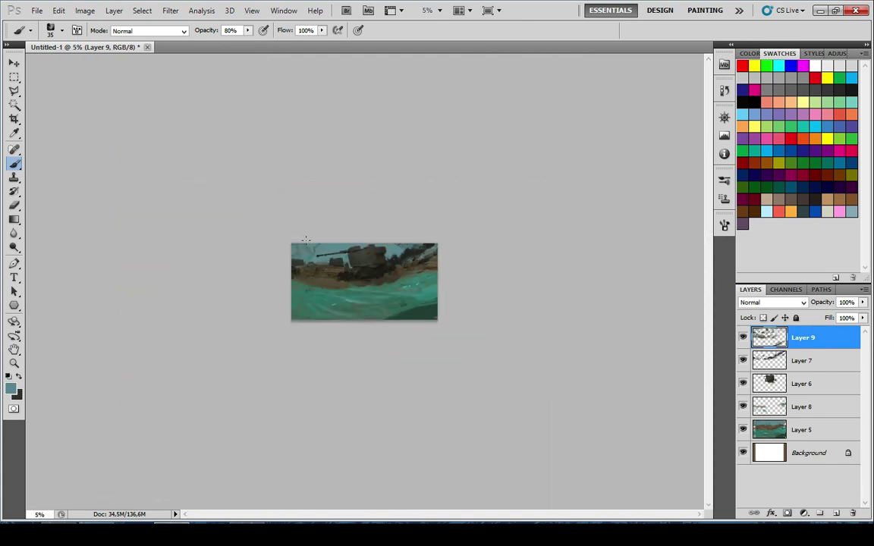
# Refine the horizon beside the distant block nearest the vehicle with sampled sky blue, size 30 brush at 100% opacity
pyautogui.scroll(7, 305, 245)
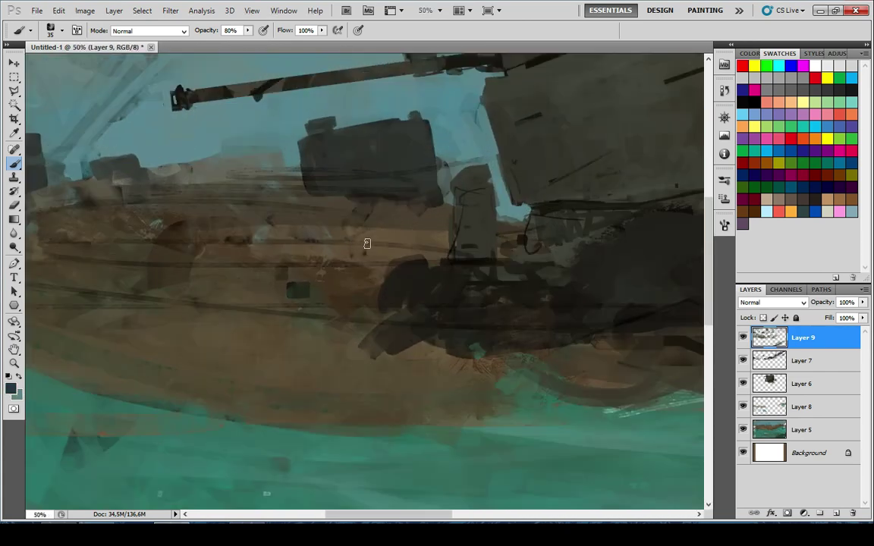
pyautogui.hotkey('ctrl', 'z')
pyautogui.moveTo(289, 322); pyautogui.dragTo(484, 329)
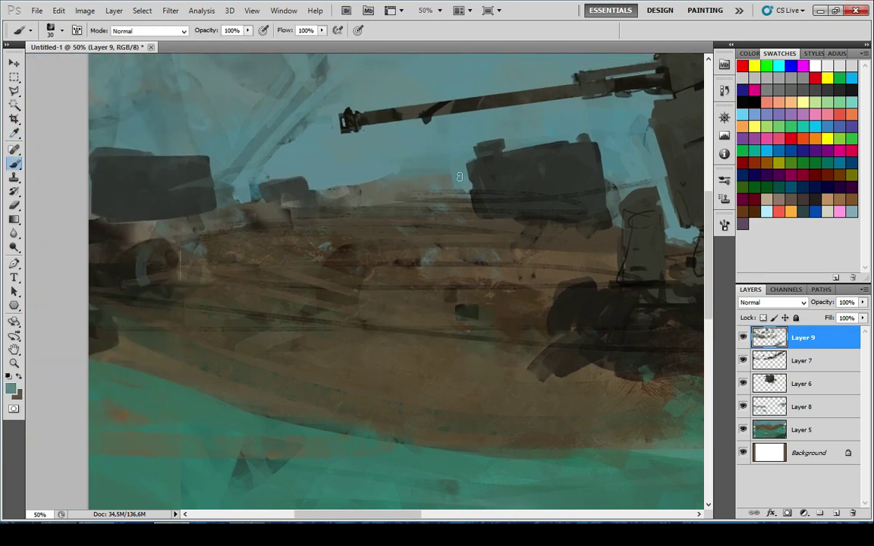
pyautogui.hotkey('ctrl', '-')
pyautogui.hotkey('ctrl', '-')
pyautogui.hotkey('ctrl', '-')
pyautogui.hotkey('ctrl', '-')
pyautogui.hotkey('ctrl', '-')
pyautogui.hotkey('ctrl', '-')
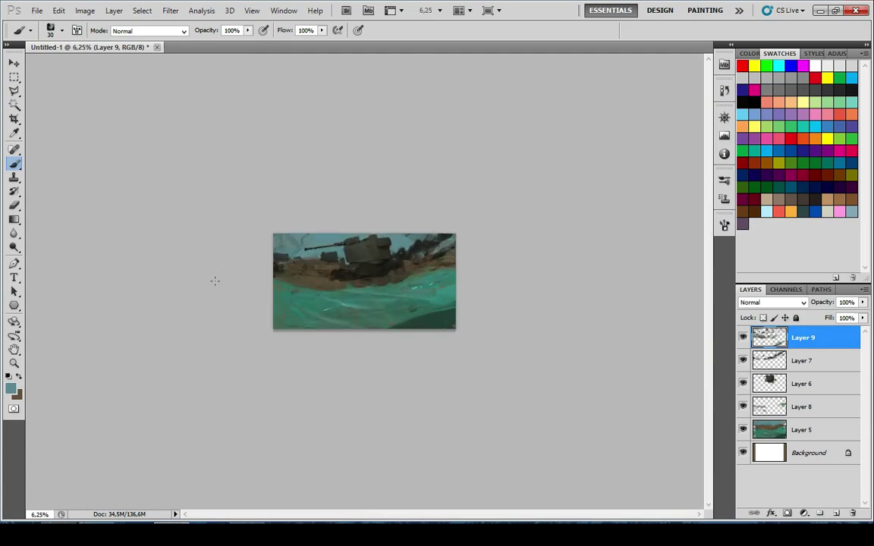
# Examine the overall composition with the reworked smoke, distant blocks and shoreline
pyautogui.hotkey('ctrl', '+')
pyautogui.hotkey('ctrl', '+')
pyautogui.hotkey('ctrl', '-')
pyautogui.hotkey('ctrl', '-')
pyautogui.hotkey('ctrl', '-')
pyautogui.hotkey('ctrl', '+')
pyautogui.hotkey('ctrl', '+')
pyautogui.hotkey('ctrl', '+')
pyautogui.hotkey('ctrl', '+')
pyautogui.hotkey('ctrl', '+')
pyautogui.hotkey('ctrl', '+')
pyautogui.hotkey('ctrl', '+')
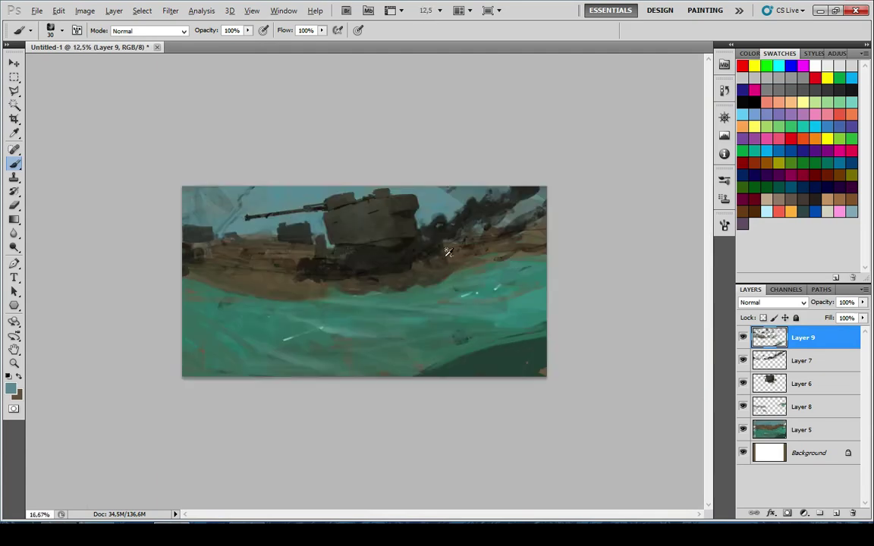
# Rework the smoke edge and the stray dark mark in the sky behind the vehicle with sampled dark and sky tones, brush sizes 30 and 50
pyautogui.moveTo(573, 232); pyautogui.dragTo(374, 345)
pyautogui.moveTo(471, 178); pyautogui.dragTo(356, 353)
pyautogui.keyDown('alt'); pyautogui.click(351, 314); pyautogui.keyUp('alt')
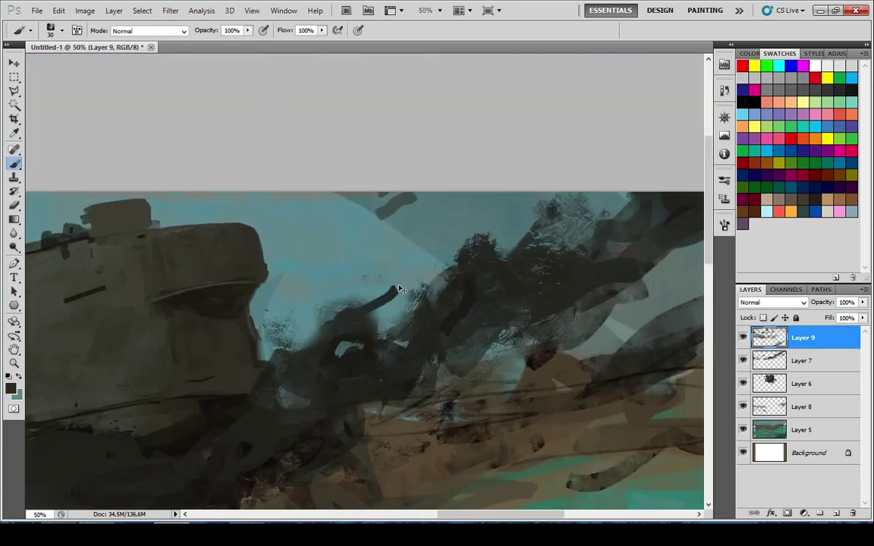
pyautogui.moveTo(370, 242)
pyautogui.mouseDown()
pyautogui.moveTo(389, 218)
pyautogui.moveTo(381, 216)
pyautogui.moveTo(382, 236)
pyautogui.mouseUp()
pyautogui.press('x')
pyautogui.keyDown('alt'); pyautogui.click(335, 225); pyautogui.keyUp('alt')
pyautogui.press(']')
pyautogui.moveTo(407, 199); pyautogui.dragTo(382, 223)
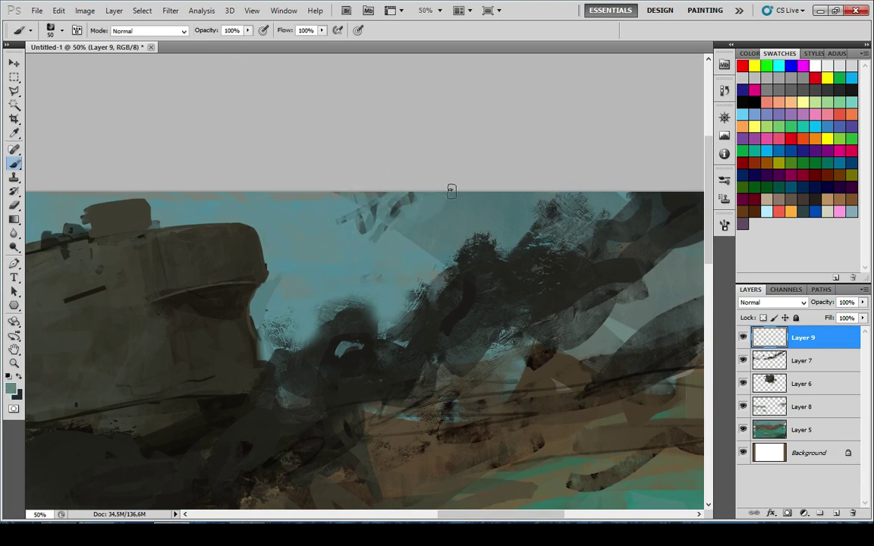
# Add dark wisps to the smoke plume near the painting's upper-right corner with a sampled near-black, size 50 brush at 100% opacity
pyautogui.press('x')
pyautogui.keyDown('alt'); pyautogui.click(463, 248); pyautogui.keyUp('alt')
pyautogui.moveTo(497, 239); pyautogui.dragTo(281, 213)
pyautogui.moveTo(449, 226); pyautogui.dragTo(449, 265)
pyautogui.moveTo(486, 217)
pyautogui.mouseDown()
pyautogui.moveTo(480, 241)
pyautogui.moveTo(540, 214)
pyautogui.mouseUp()
pyautogui.moveTo(556, 287); pyautogui.dragTo(497, 328)
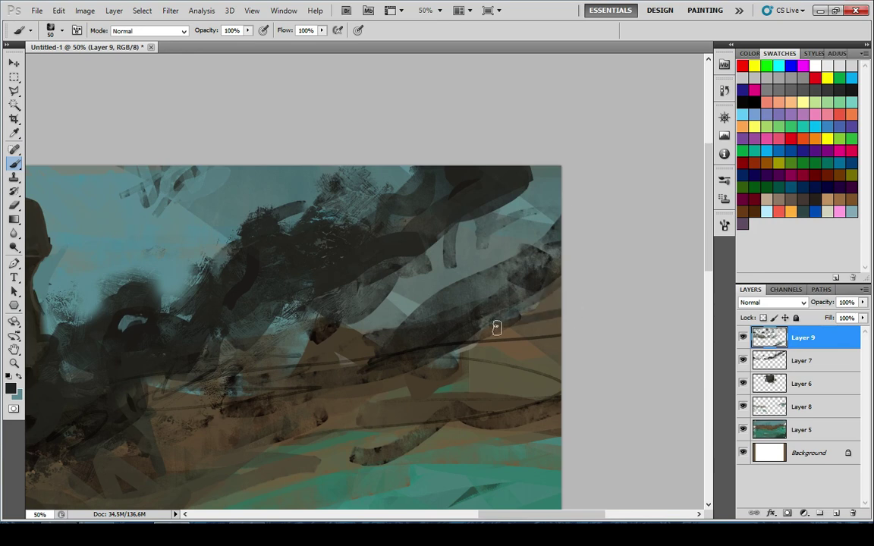
# Paint sampled olive-brown strokes over the shore below the smoke plume, size 50 brush at 100% opacity
pyautogui.scroll(-2, 475, 380)
pyautogui.keyDown('alt'); pyautogui.click(450, 335); pyautogui.keyUp('alt')
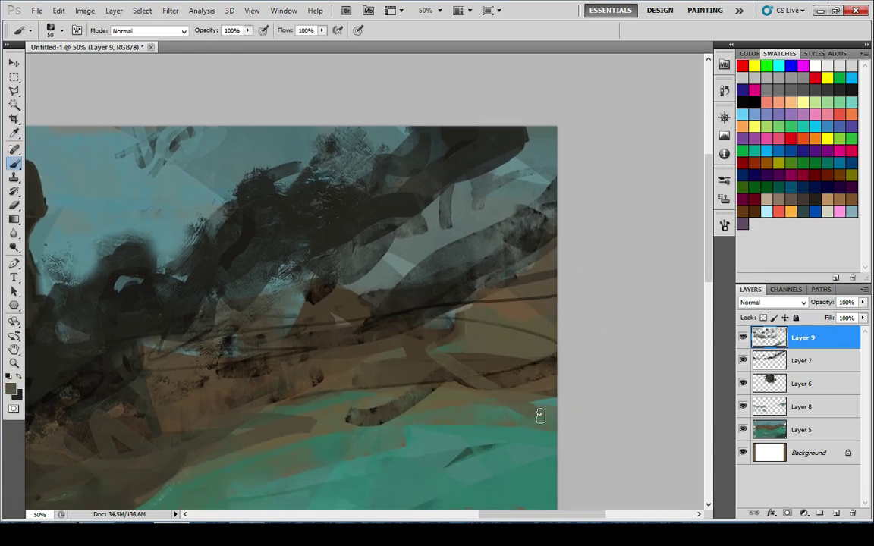
pyautogui.moveTo(412, 341)
pyautogui.mouseDown()
pyautogui.moveTo(464, 325)
pyautogui.moveTo(401, 313)
pyautogui.moveTo(415, 289)
pyautogui.mouseUp()
pyautogui.scroll(-7, 591, 263)
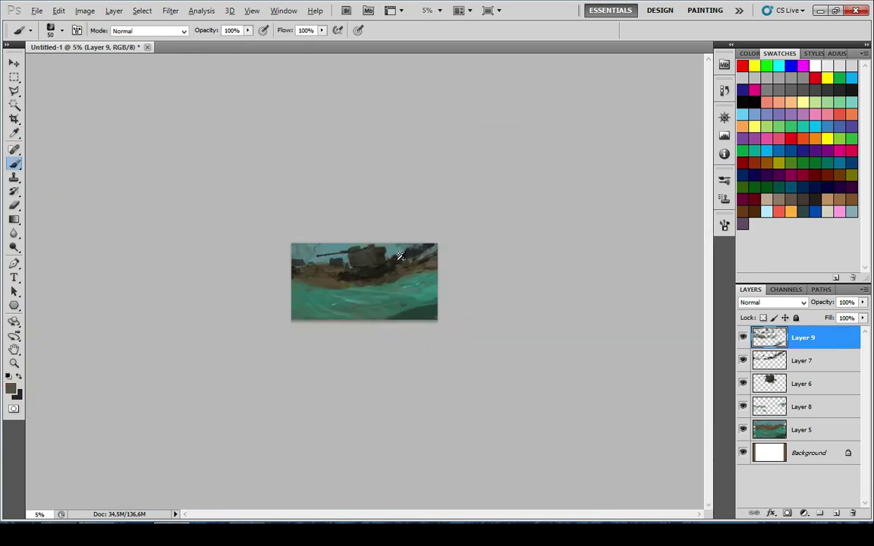
pyautogui.scroll(1, 338, 276)
pyautogui.scroll(-1, 257, 292)
# Soften the waterline in front of the vehicle with sampled green, size 45 brush at 100% opacity, undoing failed strokes
pyautogui.scroll(6, 266, 311)
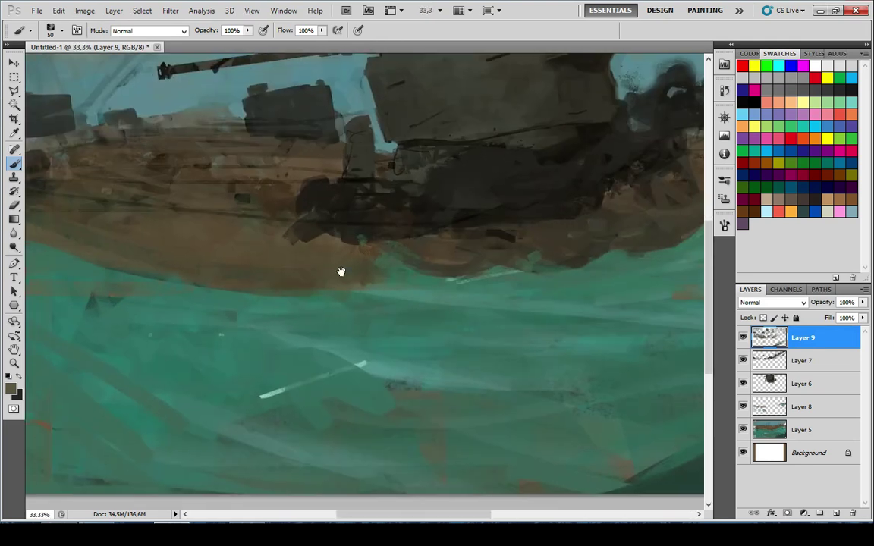
pyautogui.scroll(-4, 339, 274)
pyautogui.scroll(1, 298, 311)
pyautogui.scroll(2, 326, 297)
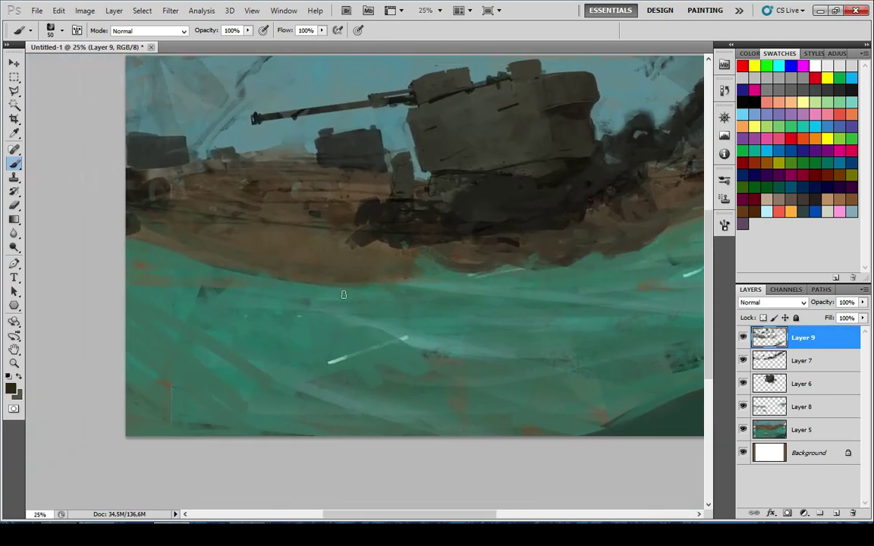
pyautogui.keyDown('alt'); pyautogui.click(396, 289); pyautogui.keyUp('alt')
pyautogui.moveTo(179, 257); pyautogui.dragTo(396, 243)
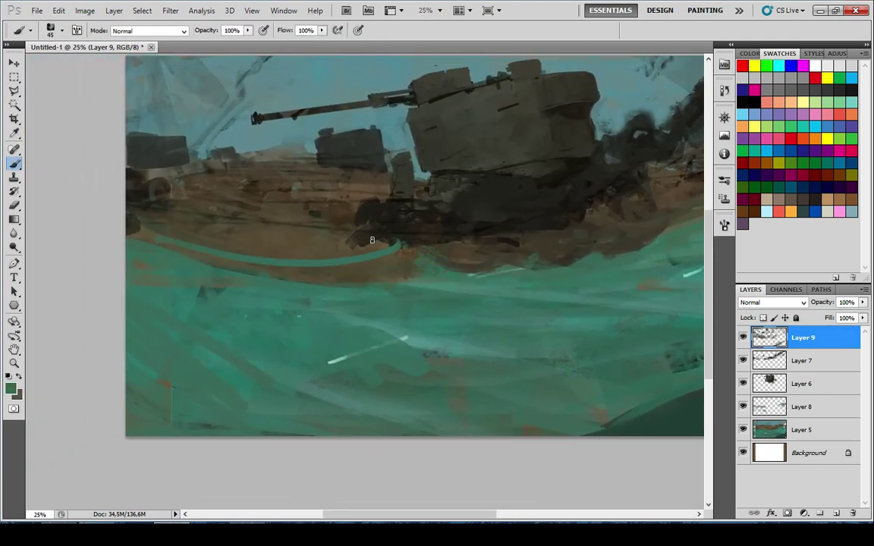
pyautogui.hotkey('ctrl', 'z')
pyautogui.moveTo(237, 271)
pyautogui.mouseDown()
pyautogui.moveTo(400, 267)
pyautogui.moveTo(396, 278)
pyautogui.mouseUp()
pyautogui.hotkey('ctrl', 'z')
pyautogui.moveTo(212, 262); pyautogui.dragTo(372, 272)
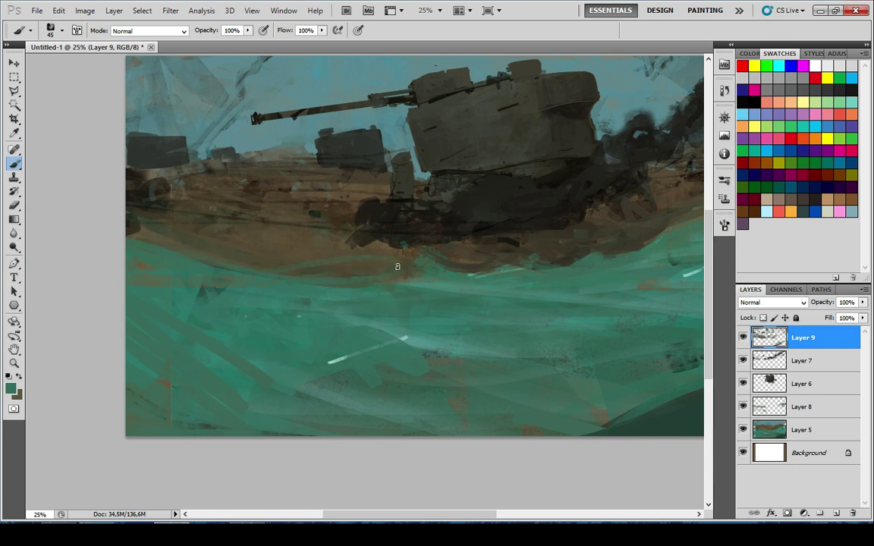
# Glaze the shadows beneath and behind the vehicle with the saturated blue swatch, size 150 brush at 10% opacity
pyautogui.click(817, 208)
pyautogui.moveTo(292, 258); pyautogui.dragTo(433, 258)
pyautogui.hotkey('ctrl', 'z')
pyautogui.press('1')
pyautogui.scroll(-4, 434, 335)
pyautogui.scroll(3, 429, 334)
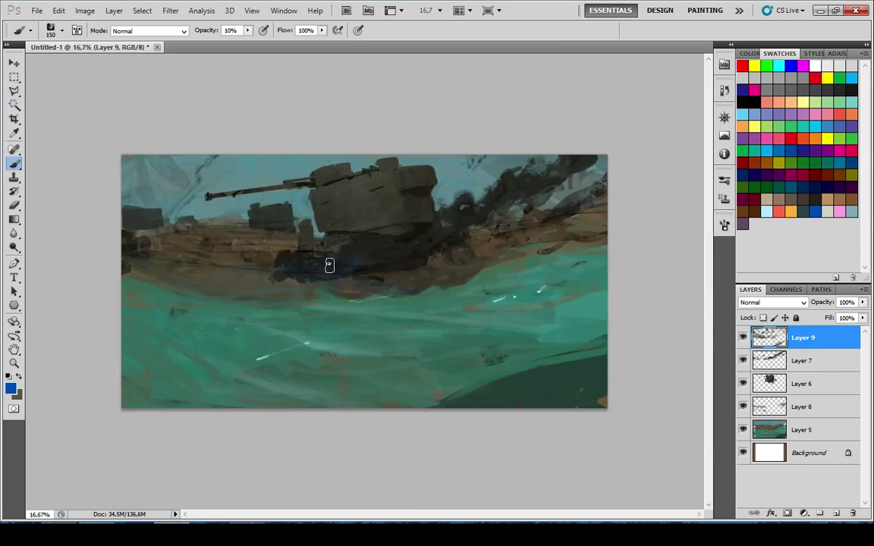
pyautogui.moveTo(426, 241); pyautogui.dragTo(460, 209)
pyautogui.press('x')
pyautogui.keyDown('alt'); pyautogui.click(362, 262); pyautogui.keyUp('alt')
pyautogui.scroll(-5, 364, 270)
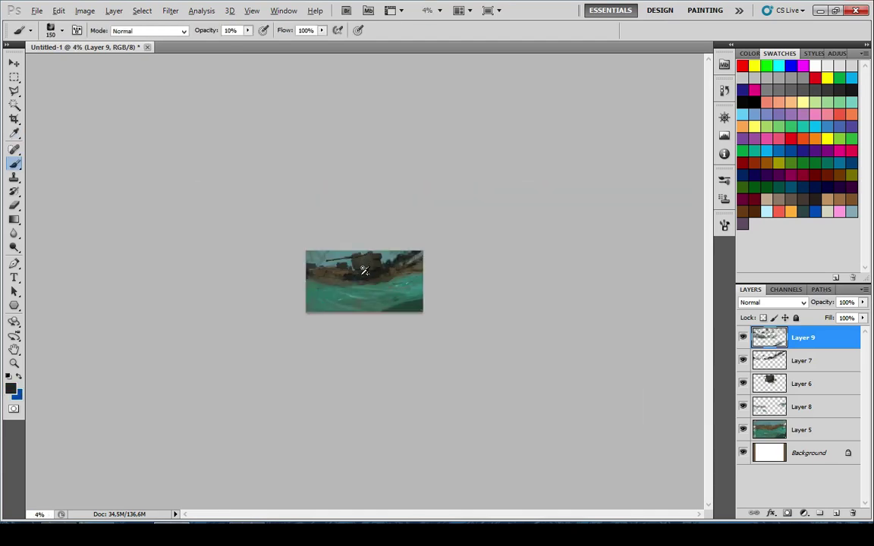
pyautogui.scroll(6, 226, 367)
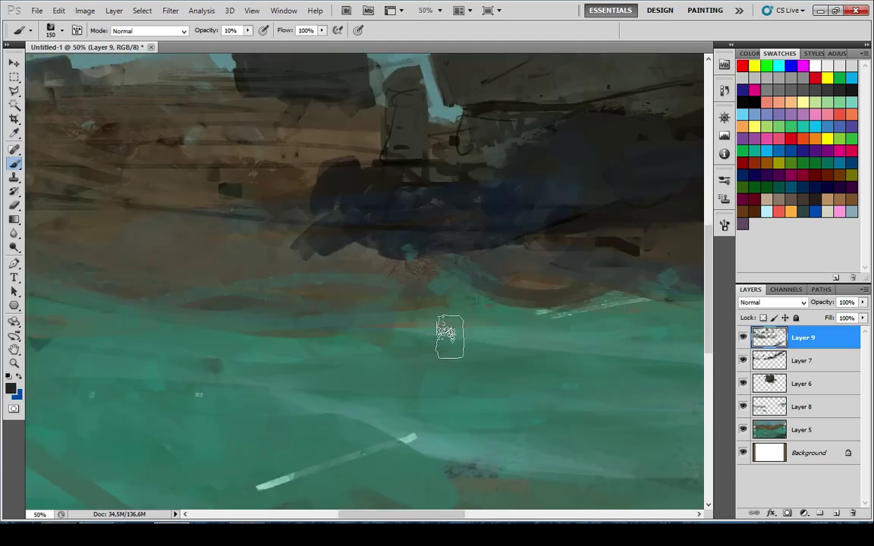
# Add a new layer on top of the stack and set its blending mode to Screen
pyautogui.click(835, 514)
pyautogui.moveTo(204, 257); pyautogui.dragTo(334, 346)
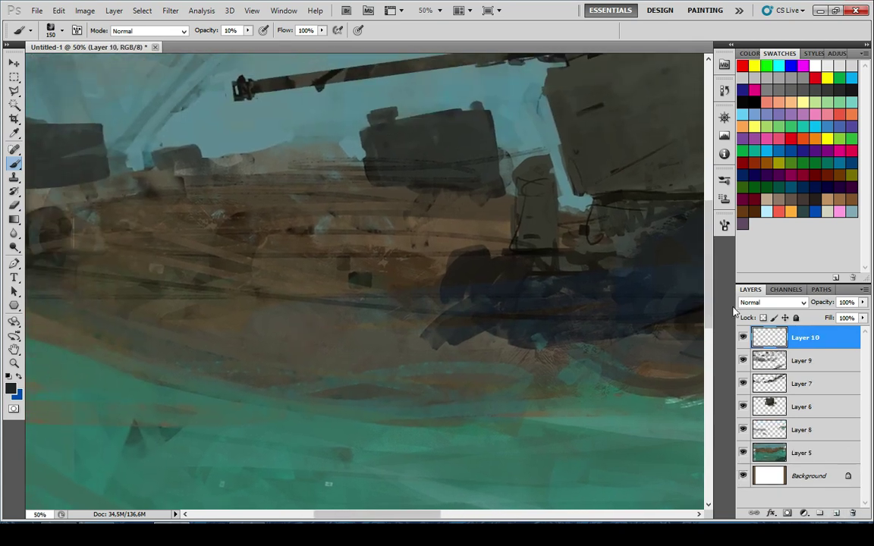
pyautogui.click(768, 302)
pyautogui.click(782, 102)
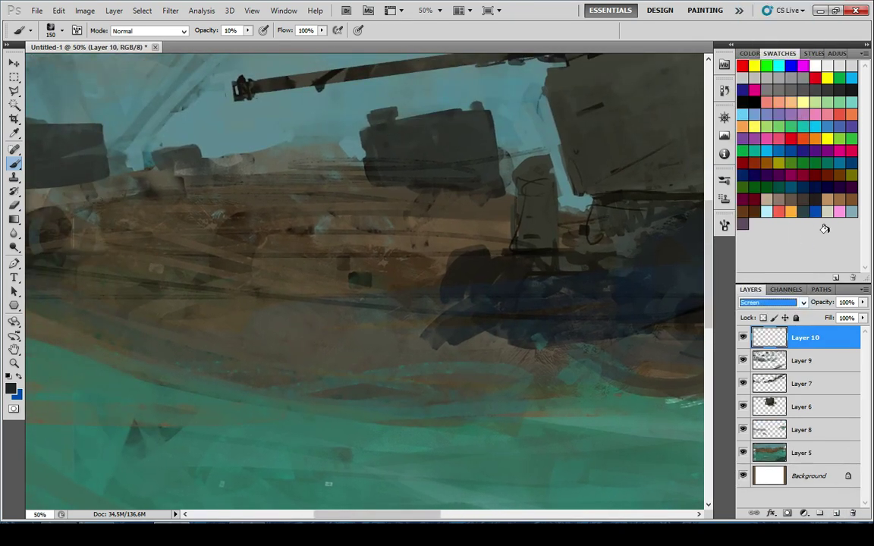
# Paint a glowing fire at the front base of the vehicle with the coral red swatch, using a Color Dodge brush at 60% opacity
pyautogui.click(778, 207)
pyautogui.click(168, 30)
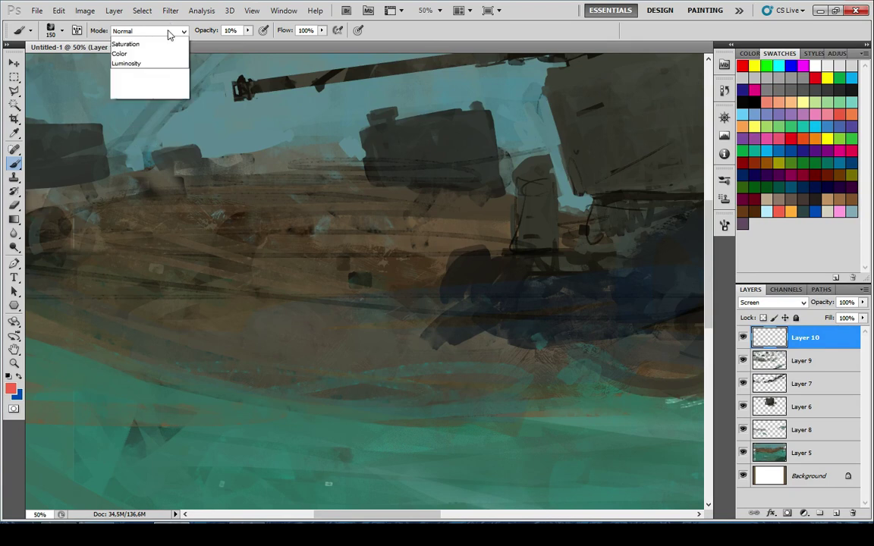
pyautogui.click(131, 168)
pyautogui.press('6')
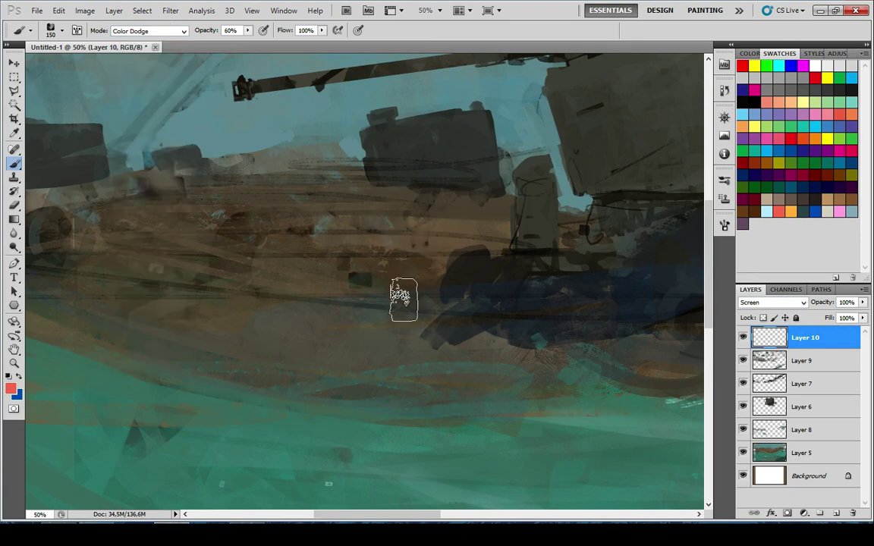
pyautogui.press('[')
pyautogui.press('[')
pyautogui.press('[')
pyautogui.moveTo(425, 286)
pyautogui.mouseDown()
pyautogui.moveTo(416, 307)
pyautogui.moveTo(433, 306)
pyautogui.moveTo(430, 284)
pyautogui.moveTo(347, 323)
pyautogui.moveTo(439, 311)
pyautogui.moveTo(425, 318)
pyautogui.moveTo(459, 261)
pyautogui.mouseUp()
pyautogui.press('[')
pyautogui.press('[')
pyautogui.hotkey('ctrl', 'z')
pyautogui.hotkey('ctrl', 'z')
pyautogui.press('[')
pyautogui.press('[')
# Extend the fire with flame tongues and dot small embers along the distant shore, Color Dodge brush sizes 35 and 30 at 60% opacity
pyautogui.hotkey('ctrl', '-')
pyautogui.hotkey('ctrl', '-')
pyautogui.hotkey('ctrl', '-')
pyautogui.hotkey('ctrl', '-')
pyautogui.hotkey('ctrl', '-')
pyautogui.hotkey('ctrl', '-')
pyautogui.hotkey('ctrl', '-')
pyautogui.hotkey('ctrl', '-')
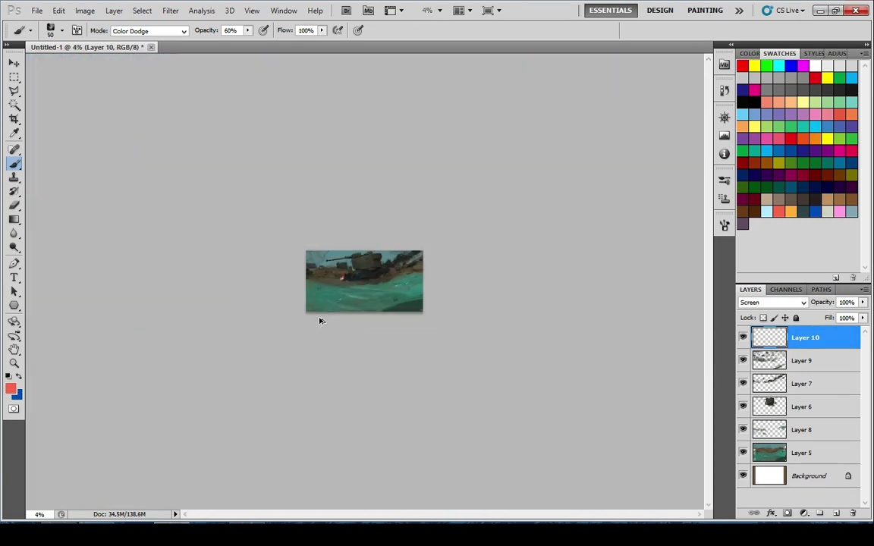
pyautogui.scroll(7, 276, 300)
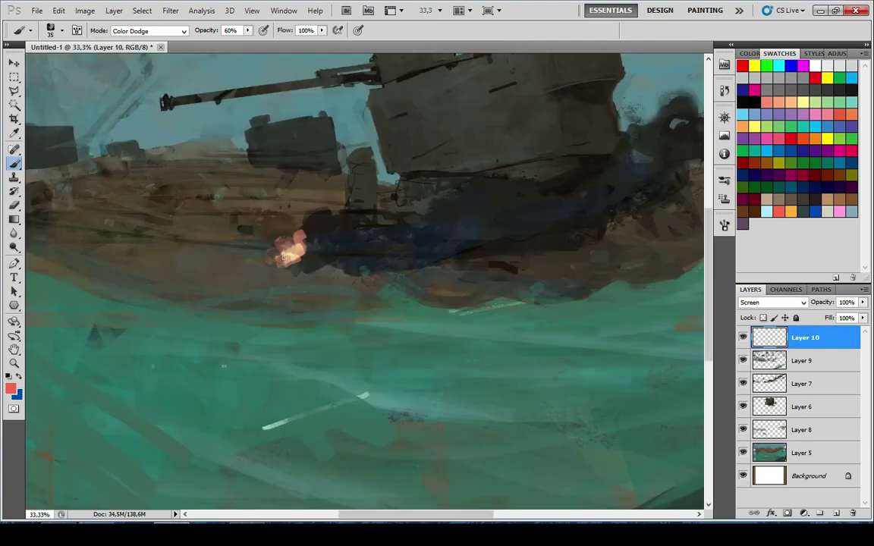
pyautogui.press('[')
pyautogui.moveTo(291, 220)
pyautogui.mouseDown()
pyautogui.moveTo(360, 267)
pyautogui.moveTo(420, 253)
pyautogui.mouseUp()
pyautogui.press(']')
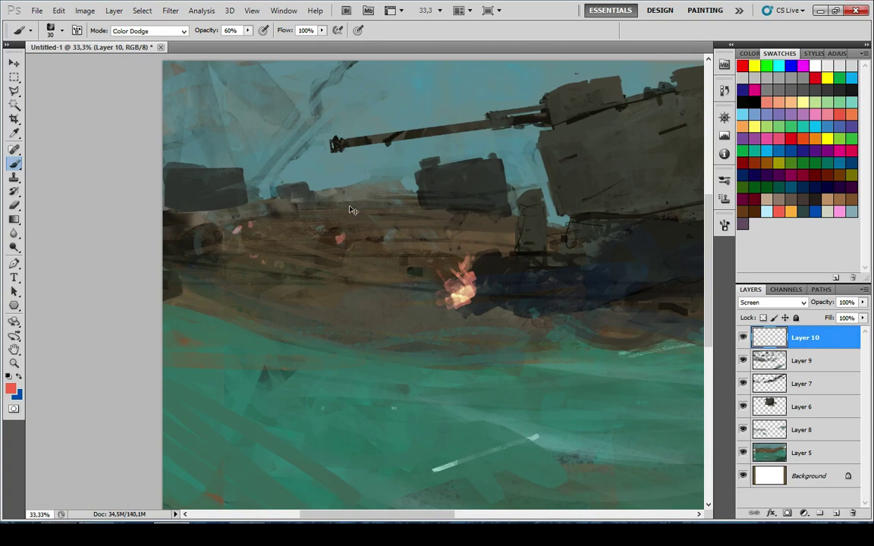
# Draw thin glowing streaks along the far ridge and across the nearest distant block, size 10 brush at 60% opacity, undoing failed strokes
pyautogui.moveTo(274, 190); pyautogui.dragTo(521, 201)
pyautogui.hotkey('ctrl', 'z')
pyautogui.press('[')
pyautogui.moveTo(236, 185); pyautogui.dragTo(480, 226)
pyautogui.hotkey('ctrl', 'z')
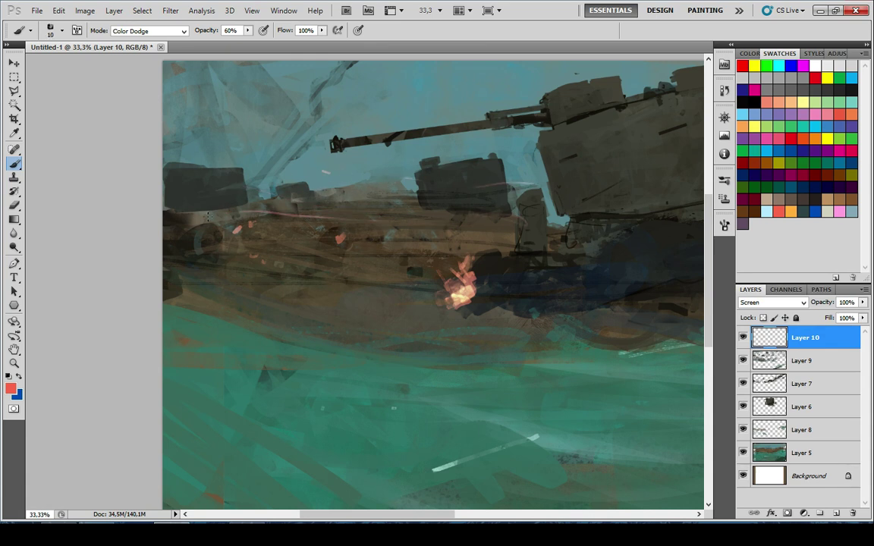
pyautogui.moveTo(328, 191); pyautogui.dragTo(388, 190)
pyautogui.moveTo(399, 257); pyautogui.dragTo(413, 252)
# Add flame accents beside the fire and beneath the vehicle's hull, plus embers on the shore behind it, size 20 brush at up to 98% opacity
pyautogui.moveTo(409, 201); pyautogui.dragTo(126, 162)
pyautogui.press(']')
pyautogui.moveTo(181, 233); pyautogui.dragTo(187, 238)
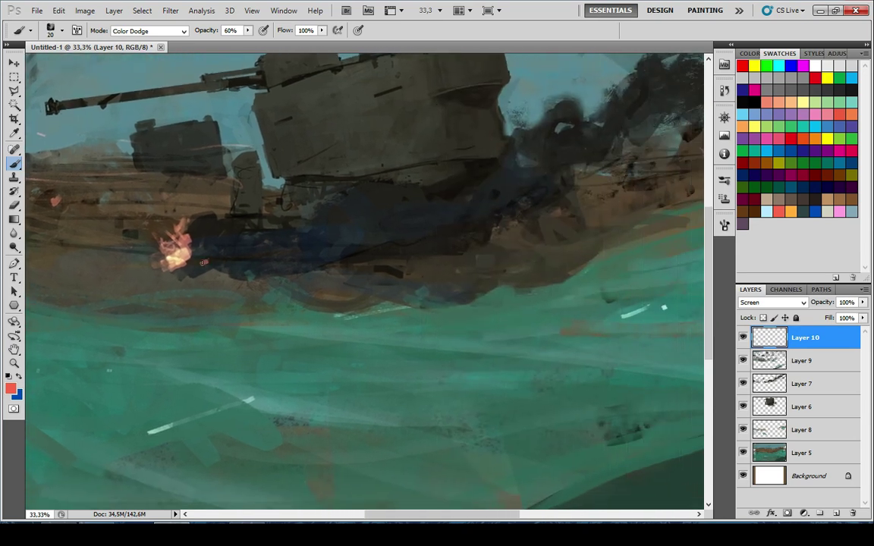
pyautogui.moveTo(249, 226); pyautogui.dragTo(277, 273)
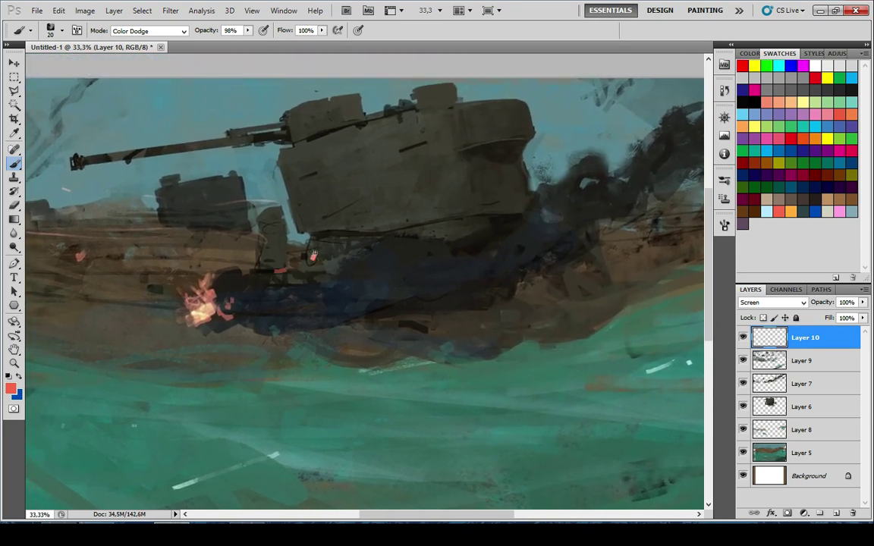
pyautogui.moveTo(613, 248); pyautogui.dragTo(307, 285)
pyautogui.moveTo(351, 272); pyautogui.dragTo(369, 268)
pyautogui.scroll(-7, 448, 254)
pyautogui.scroll(1, 344, 267)
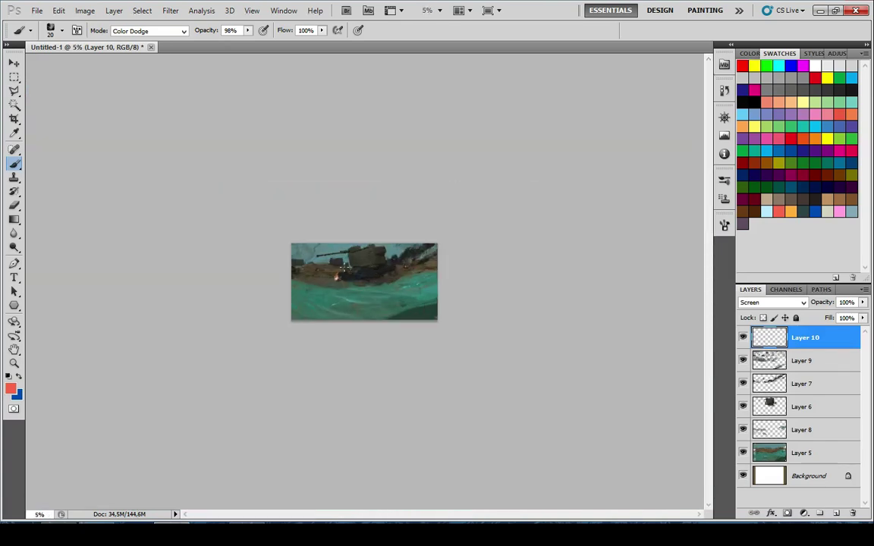
# Brighten the ember beneath the leftmost distant block and add small sparks around it, size 25 brush at 98% opacity
pyautogui.hotkey('ctrl', '-')
pyautogui.hotkey('ctrl', '-')
pyautogui.scroll(9, 181, 241)
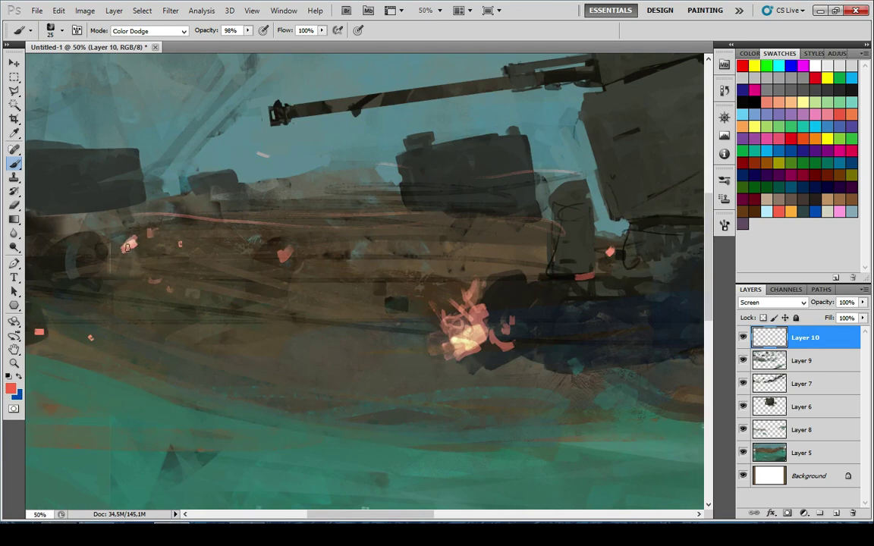
pyautogui.scroll(-4, 173, 269)
pyautogui.scroll(-3, 173, 269)
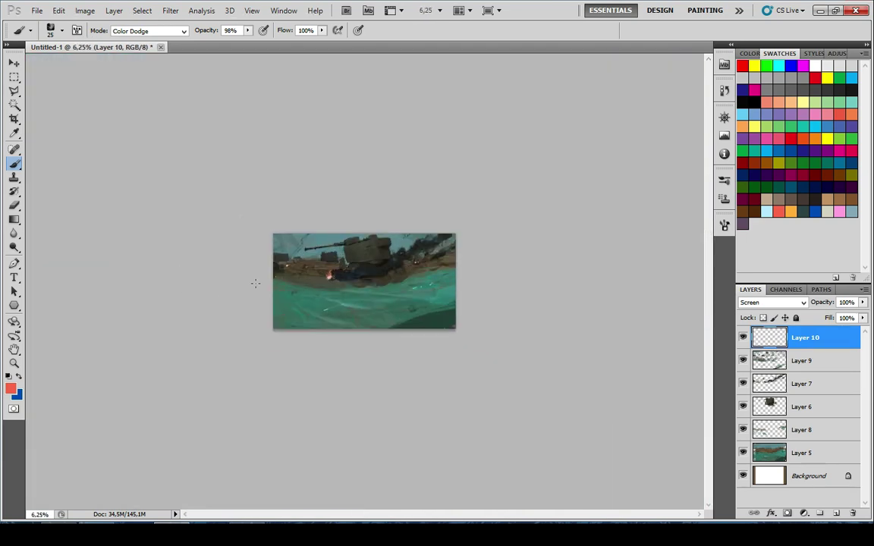
pyautogui.scroll(6, 255, 284)
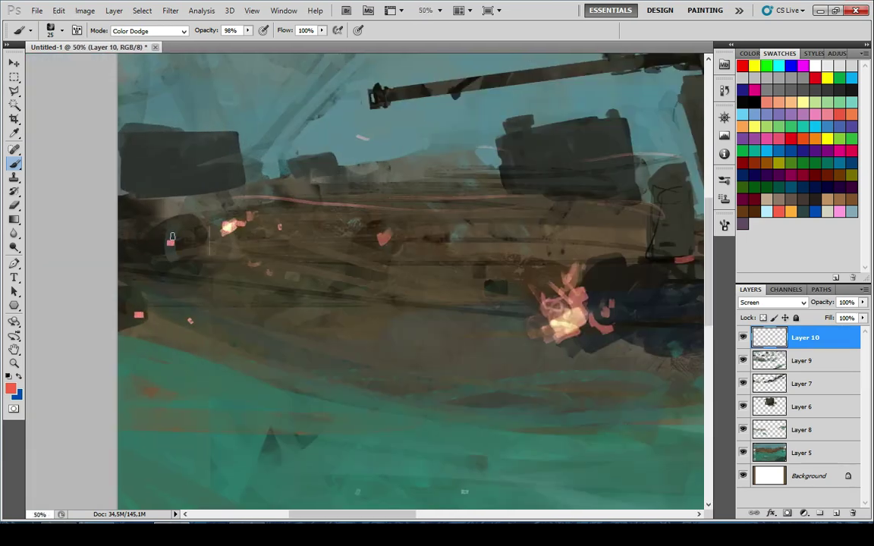
# Paint a bright burst at the foot of the thin smoke trail and a glow under the leftmost block, brush sizes 25 and 30
pyautogui.moveTo(131, 202); pyautogui.dragTo(119, 205)
pyautogui.moveTo(262, 176); pyautogui.dragTo(269, 181)
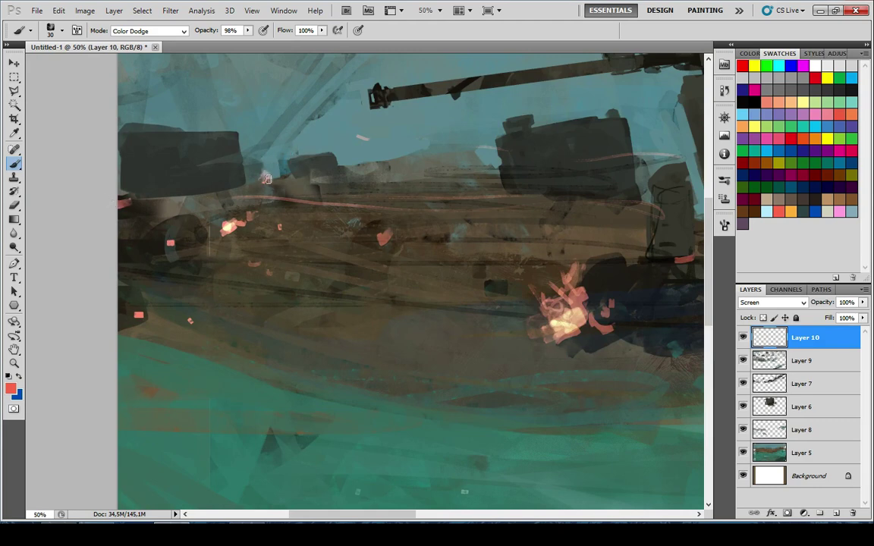
pyautogui.click(267, 179)
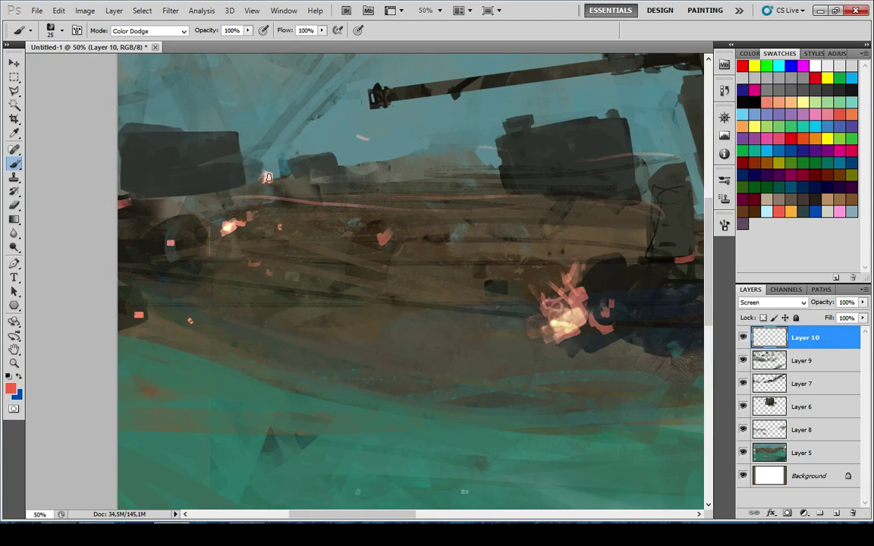
pyautogui.scroll(-6, 336, 321)
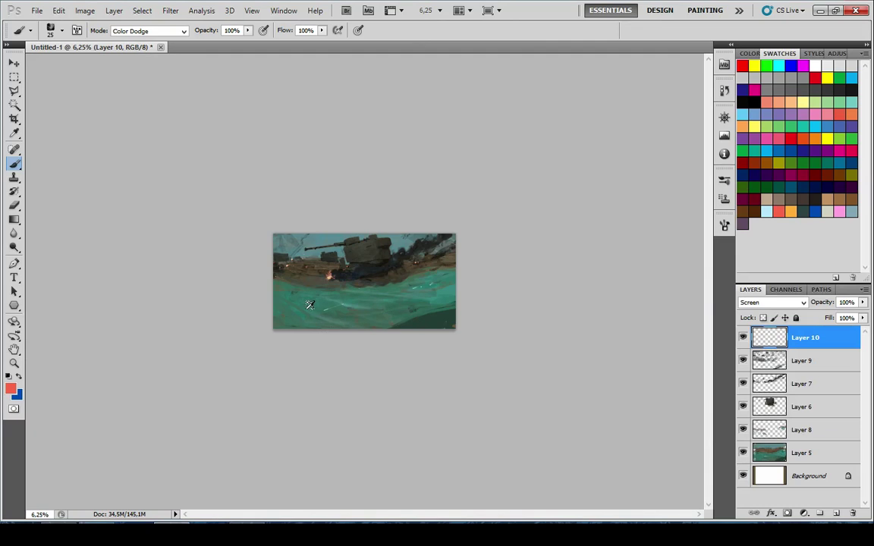
pyautogui.scroll(-1, 309, 305)
# Add small sparks and a fine glowing squiggle on the ridge before the nearest distant block, down to a size 4 brush at 100% opacity
pyautogui.scroll(7, 303, 288)
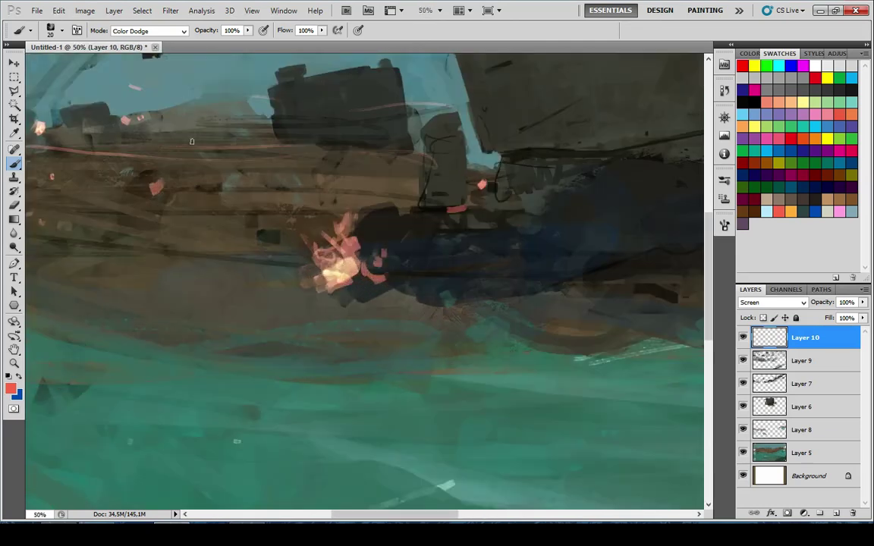
pyautogui.press('[')
pyautogui.press('[')
pyautogui.moveTo(157, 138); pyautogui.dragTo(310, 190)
pyautogui.moveTo(234, 168)
pyautogui.mouseDown()
pyautogui.moveTo(318, 249)
pyautogui.moveTo(329, 237)
pyautogui.mouseUp()
pyautogui.hotkey('ctrl', 'z')
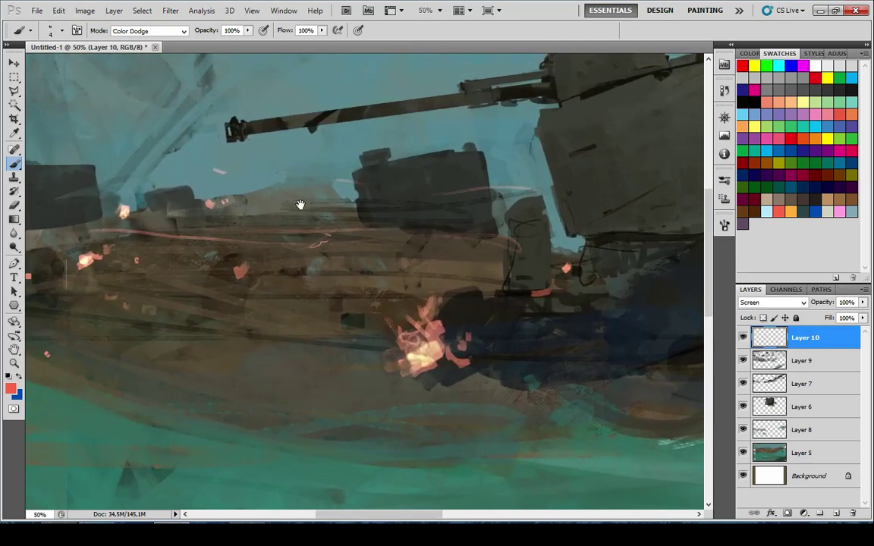
# Draw thin glowing streaks and sparks through the smoke and sky behind the vehicle, brush sizes 5 and 7 at 100% opacity
pyautogui.moveTo(300, 205)
pyautogui.mouseDown()
pyautogui.moveTo(317, 254)
pyautogui.moveTo(252, 240)
pyautogui.moveTo(237, 266)
pyautogui.moveTo(187, 274)
pyautogui.mouseUp()
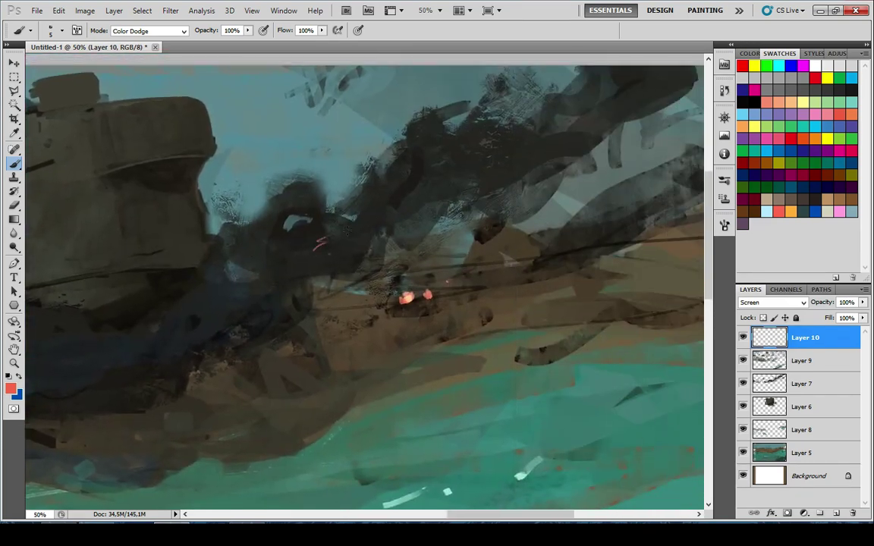
pyautogui.moveTo(549, 134); pyautogui.dragTo(366, 192)
pyautogui.press(']')
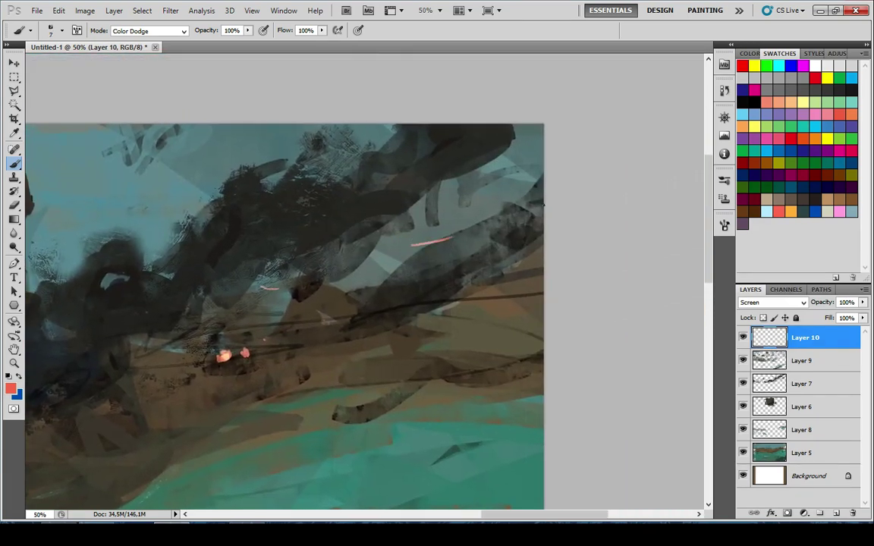
pyautogui.moveTo(413, 251); pyautogui.dragTo(682, 264)
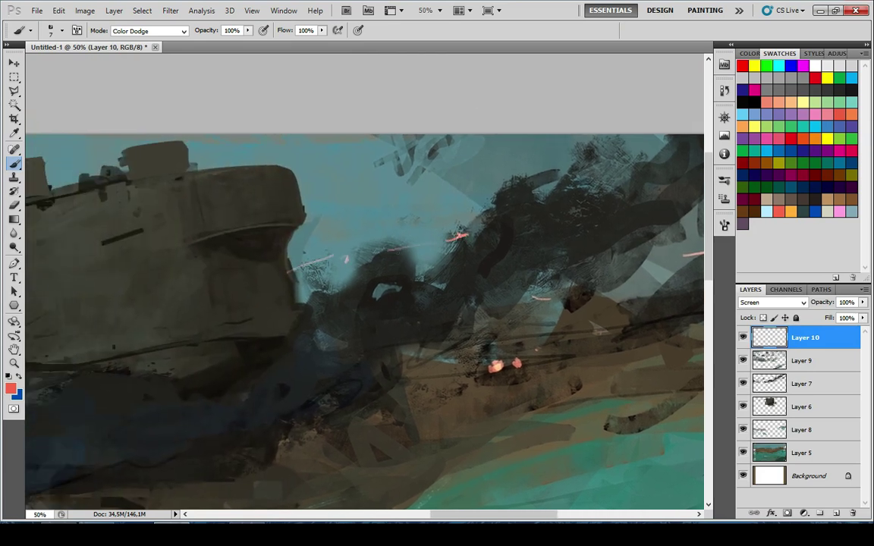
# Scatter more thin glowing streaks and sparks along the distant ridge below the gun barrel, size 7 brush at 100% opacity
pyautogui.moveTo(144, 338); pyautogui.dragTo(664, 246)
pyautogui.moveTo(308, 254); pyautogui.dragTo(509, 263)
pyautogui.moveTo(347, 254); pyautogui.dragTo(463, 263)
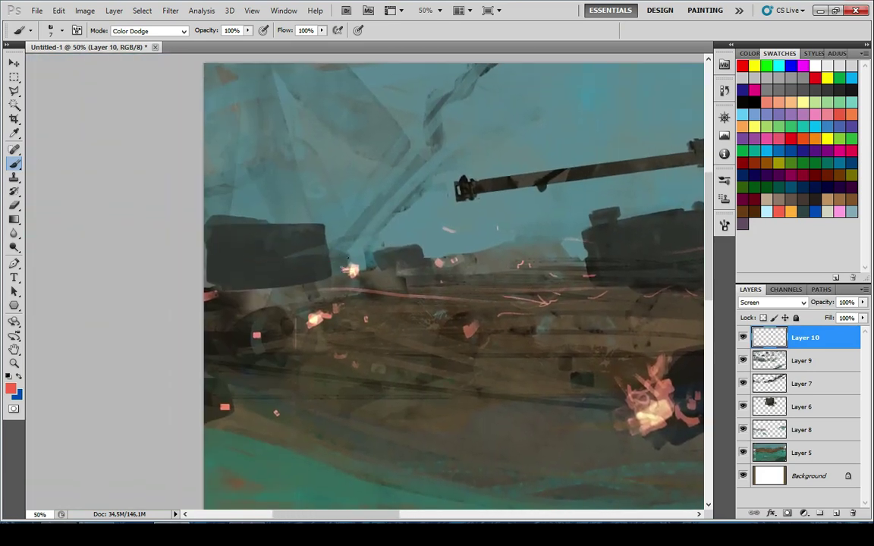
# Draw thin glowing streaks above the leftmost distant block and flying out of the fire burst, brush sizes 6 and 7 at 100% opacity
pyautogui.moveTo(313, 216); pyautogui.dragTo(332, 228)
pyautogui.scroll(-7, 487, 286)
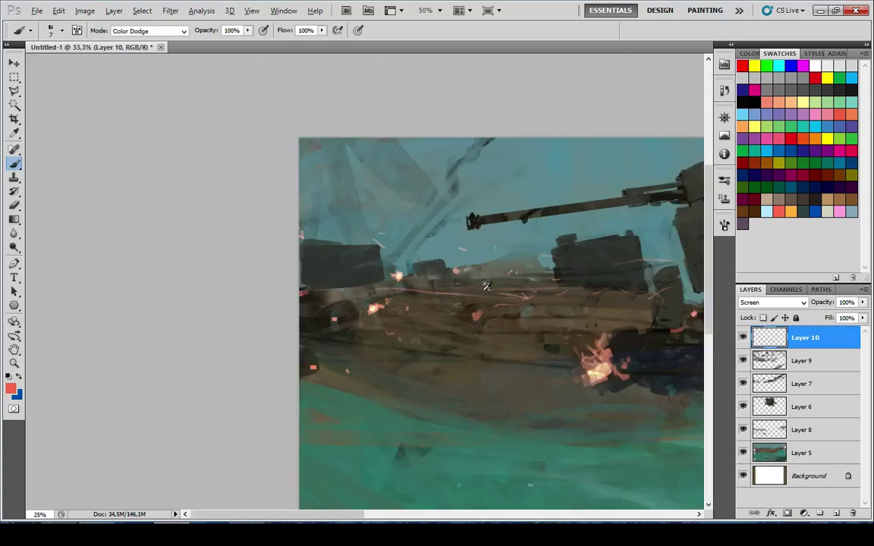
pyautogui.scroll(1, 335, 282)
pyautogui.scroll(1, 452, 270)
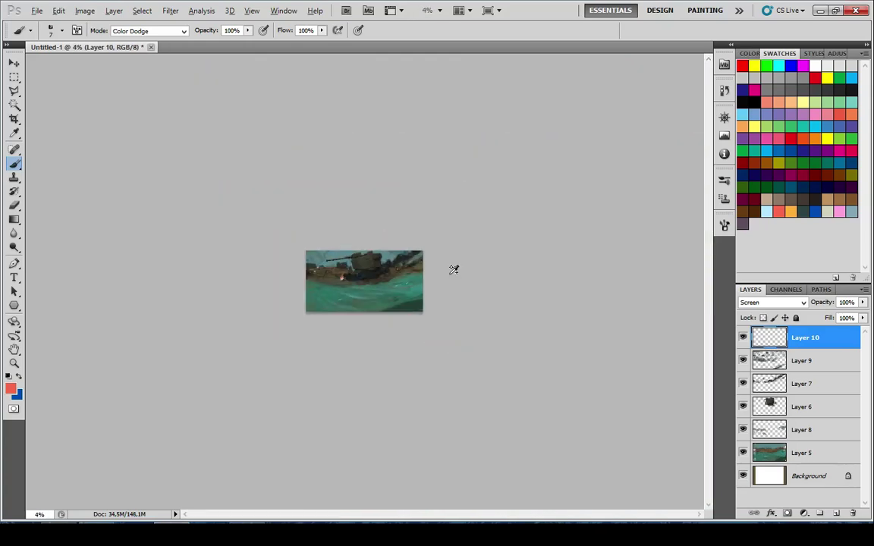
pyautogui.scroll(1, 496, 250)
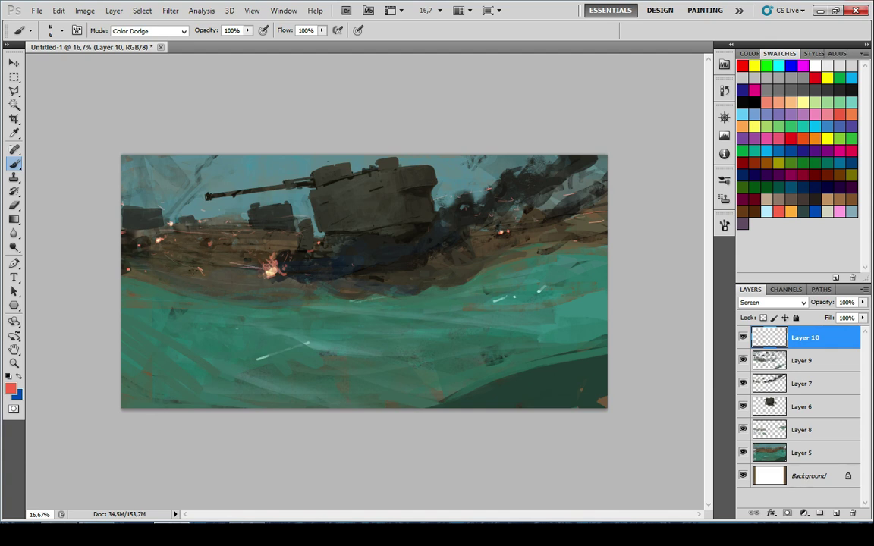
# Examine the whole painting at reduced size, comparing the balance of the sparks and fire bursts with the vehicle and shore
pyautogui.hotkey('ctrl', '-')
pyautogui.hotkey('ctrl', '-')
pyautogui.hotkey('ctrl', '-')
pyautogui.hotkey('ctrl', '-')
pyautogui.hotkey('ctrl', '-')
pyautogui.hotkey('ctrl', '-')
pyautogui.hotkey('ctrl', '-')
pyautogui.hotkey('ctrl', '+')
pyautogui.hotkey('ctrl', '+')
pyautogui.hotkey('ctrl', '+')
pyautogui.hotkey('ctrl', '+')
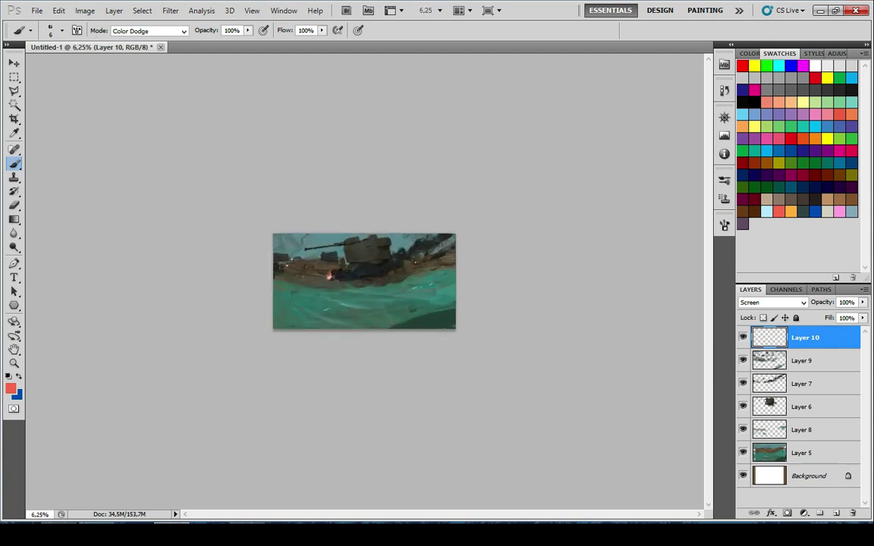
pyautogui.hotkey('ctrl', '+')
pyautogui.hotkey('ctrl', '+')
pyautogui.hotkey('ctrl', '+')
pyautogui.hotkey('ctrl', '+')
pyautogui.hotkey('ctrl', '+')
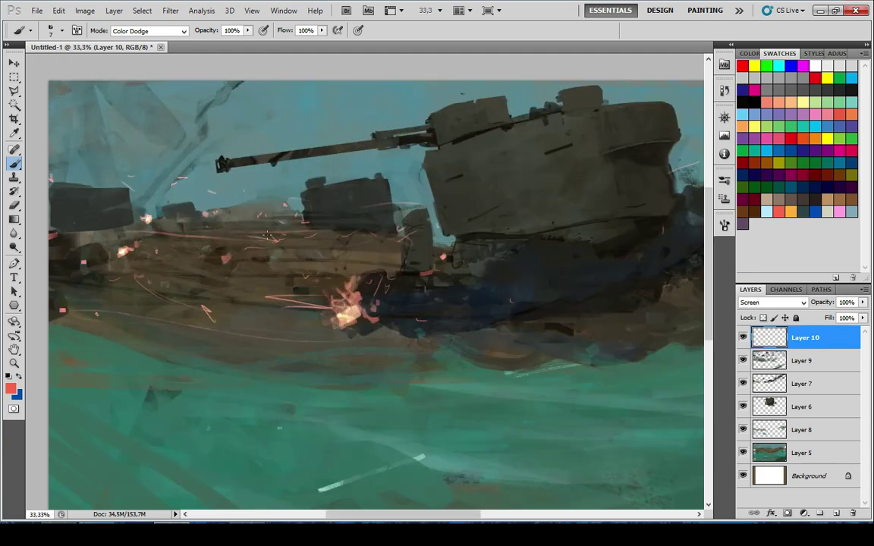
# Add more small sparks around the leftmost distant block and in the sky above it, size 7 brush at 100% opacity
pyautogui.moveTo(72, 211); pyautogui.dragTo(224, 241)
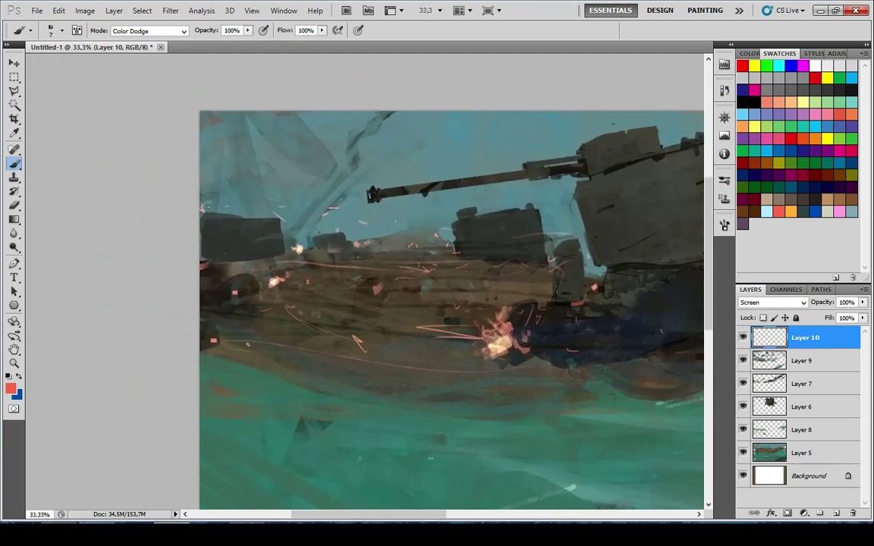
pyautogui.hotkey('ctrl', '-')
pyautogui.hotkey('ctrl', '-')
pyautogui.hotkey('ctrl', '-')
pyautogui.hotkey('ctrl', '-')
pyautogui.hotkey('ctrl', '-')
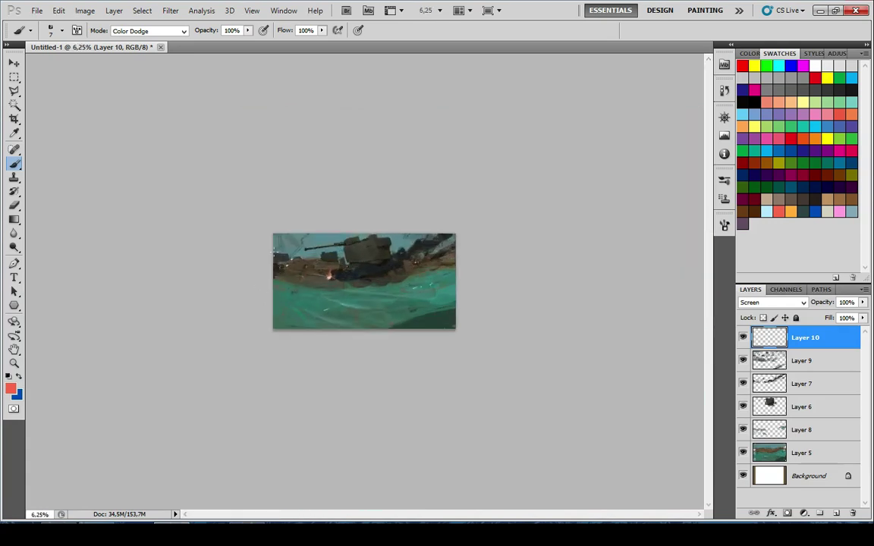
pyautogui.scroll(2, 353, 261)
pyautogui.scroll(-4, 491, 215)
pyautogui.scroll(3, 507, 188)
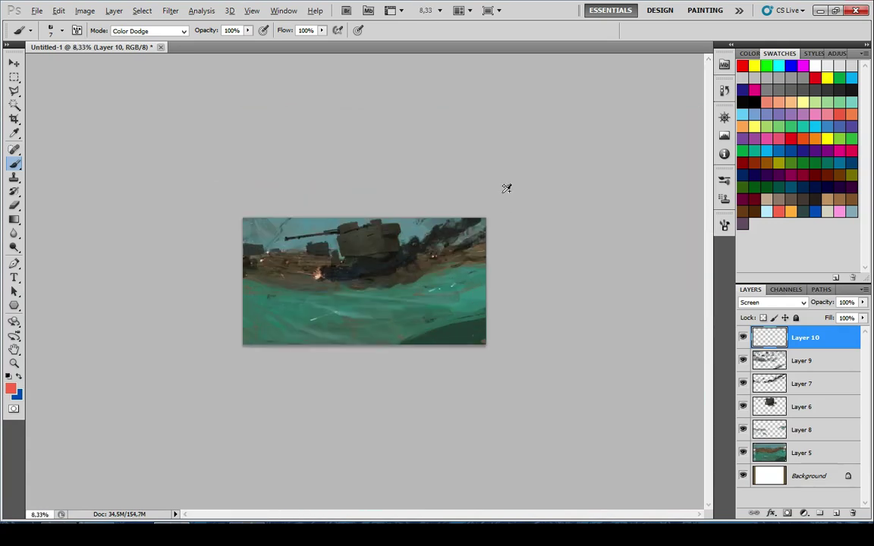
pyautogui.scroll(2, 506, 188)
pyautogui.scroll(2, 459, 181)
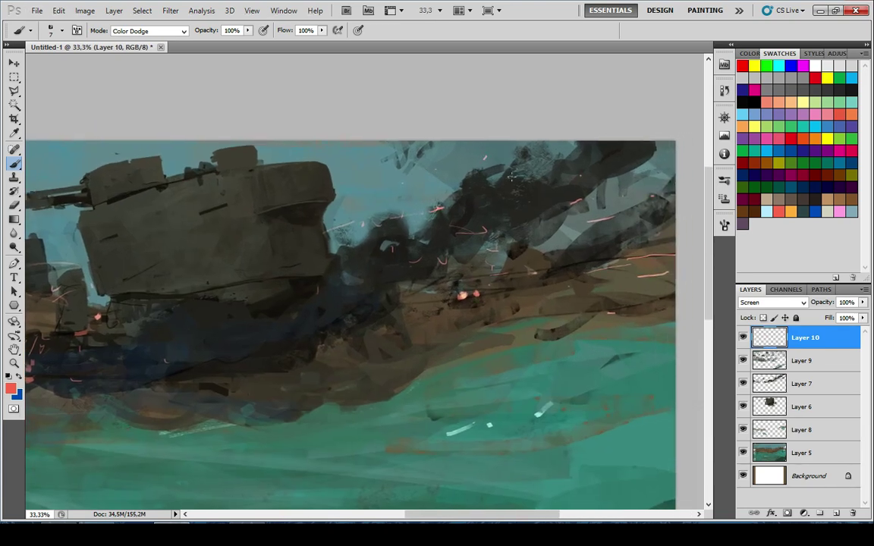
# Spatter fine embers over the smoke and beside the main fire burst using a speckle brush at size 200 and 90% opacity
pyautogui.rightClick(602, 298)
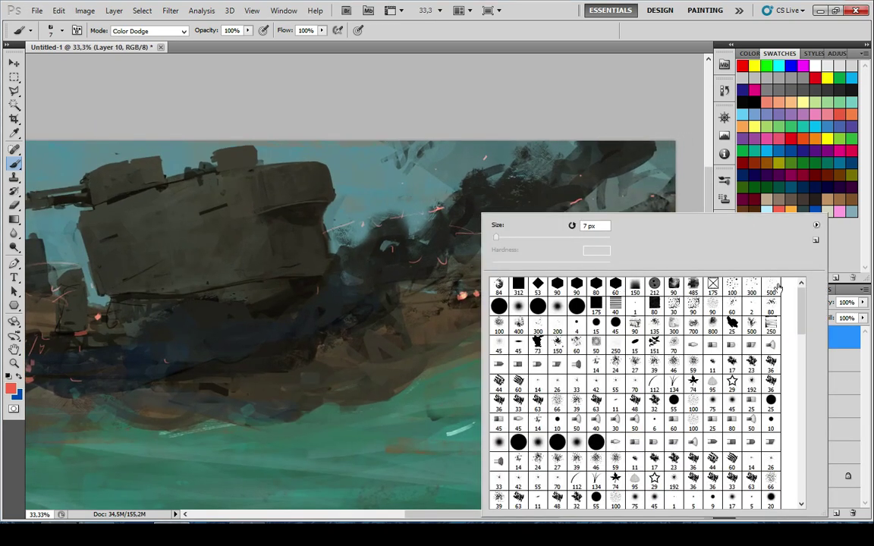
pyautogui.doubleClick(771, 286)
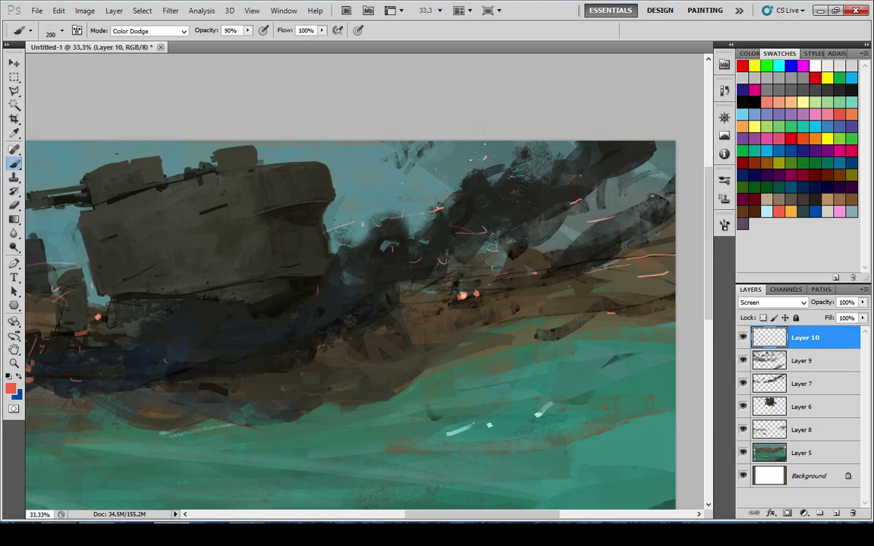
pyautogui.moveTo(302, 164)
pyautogui.mouseDown()
pyautogui.moveTo(338, 220)
pyautogui.moveTo(361, 221)
pyautogui.mouseUp()
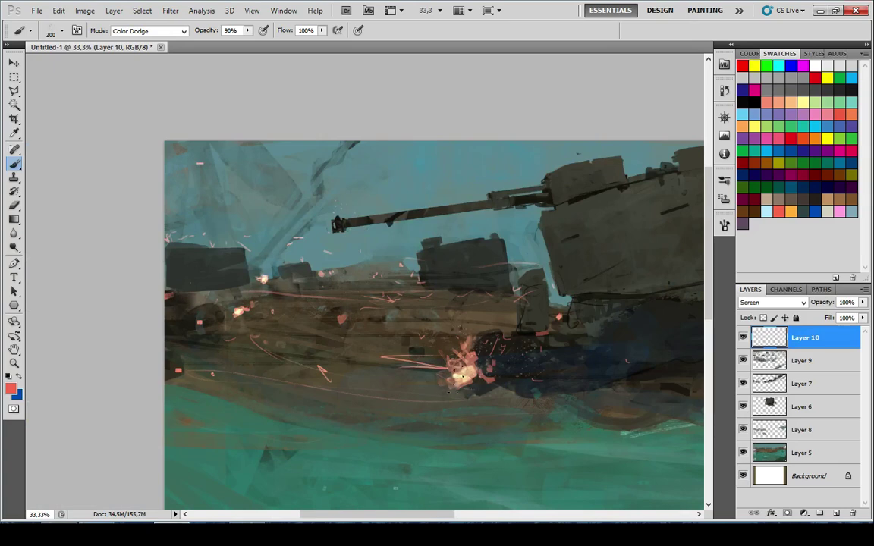
pyautogui.hotkey('ctrl', '-')
pyautogui.hotkey('ctrl', '-')
pyautogui.hotkey('ctrl', '-')
pyautogui.hotkey('ctrl', '+')
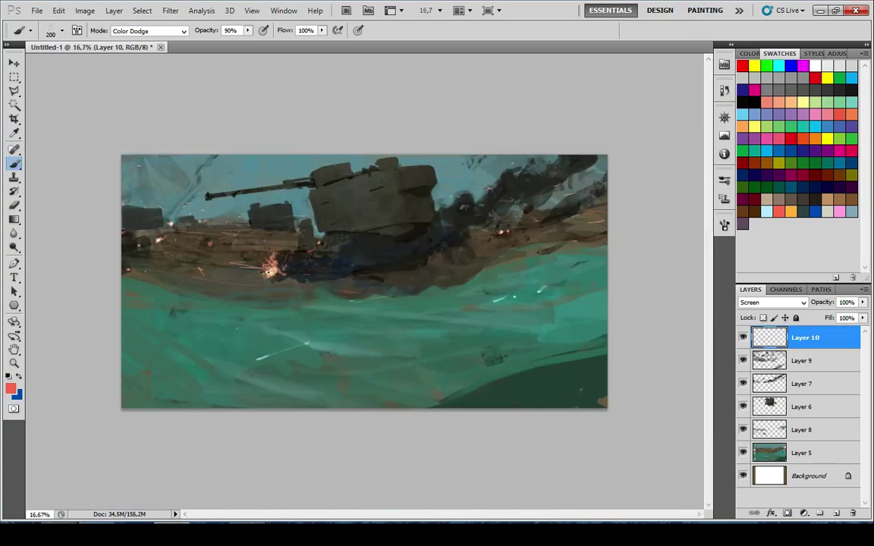
# Choose a soft round brush at size 200, test a stroke near the main fire burst and undo it
pyautogui.scroll(3, 248, 275)
pyautogui.rightClick(341, 251)
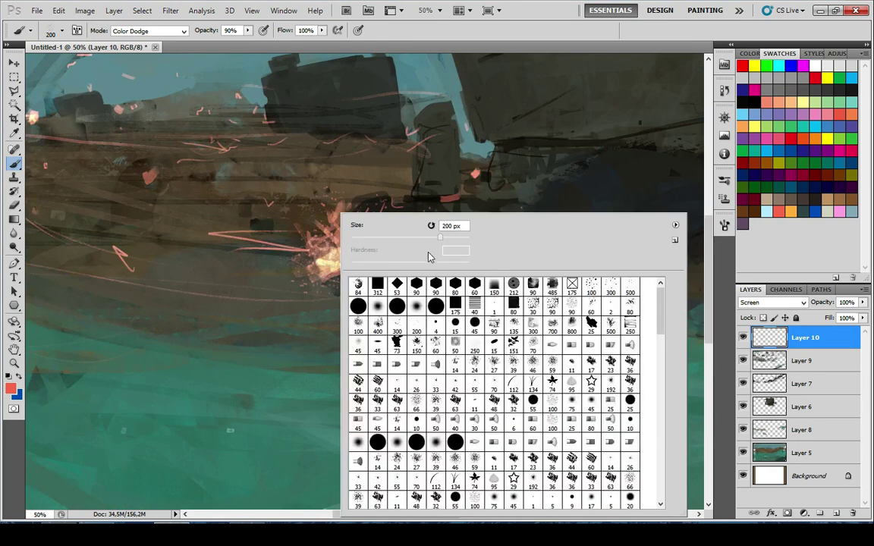
pyautogui.click(411, 305)
pyautogui.moveTo(266, 218); pyautogui.dragTo(294, 218)
pyautogui.hotkey('ctrl', 'z')
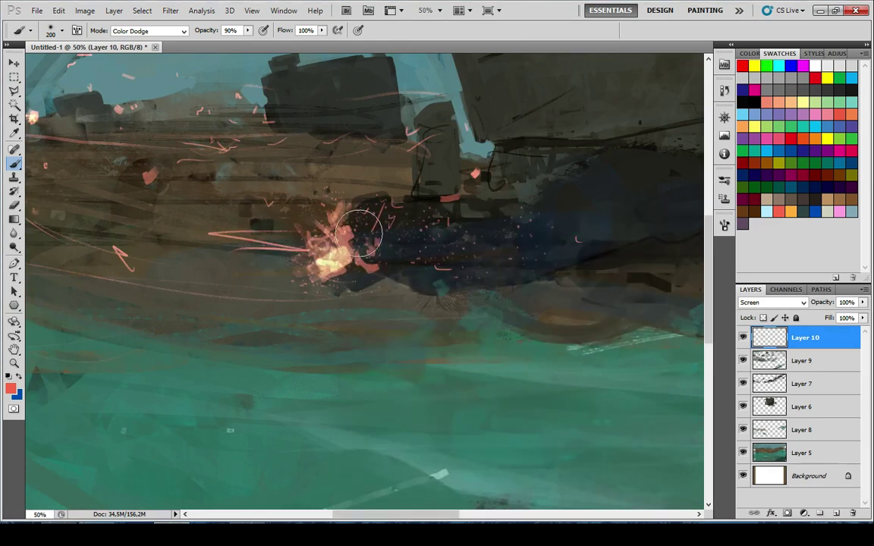
# Try a large soft glow centred on the main fire burst at 90% opacity and judge it against the whole painting
pyautogui.press(']')
pyautogui.press(']')
pyautogui.press(']')
pyautogui.press(']')
pyautogui.press(']')
pyautogui.press(']')
pyautogui.press(']')
pyautogui.click(333, 237)
pyautogui.press('[')
pyautogui.press('[')
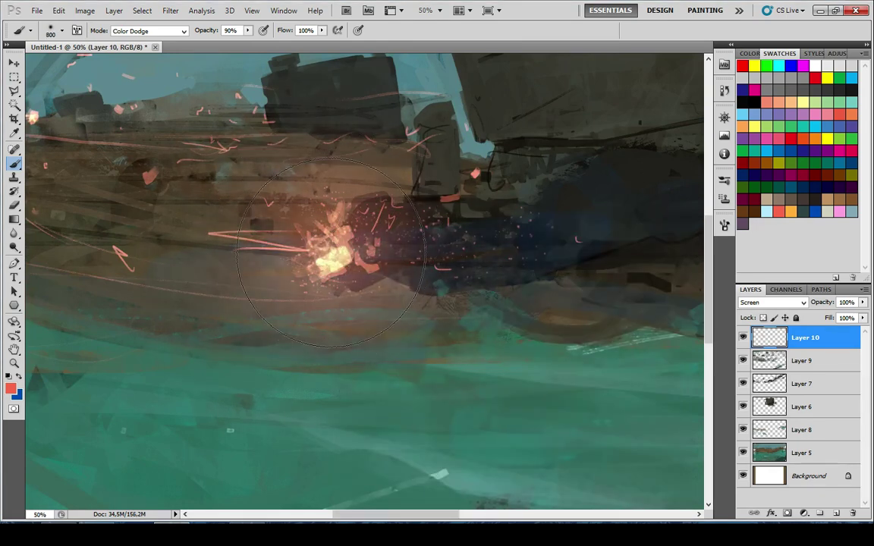
pyautogui.hotkey('ctrl', '-')
pyautogui.hotkey('ctrl', '-')
pyautogui.hotkey('ctrl', '-')
pyautogui.hotkey('ctrl', '-')
pyautogui.hotkey('ctrl', '-')
pyautogui.hotkey('ctrl', '-')
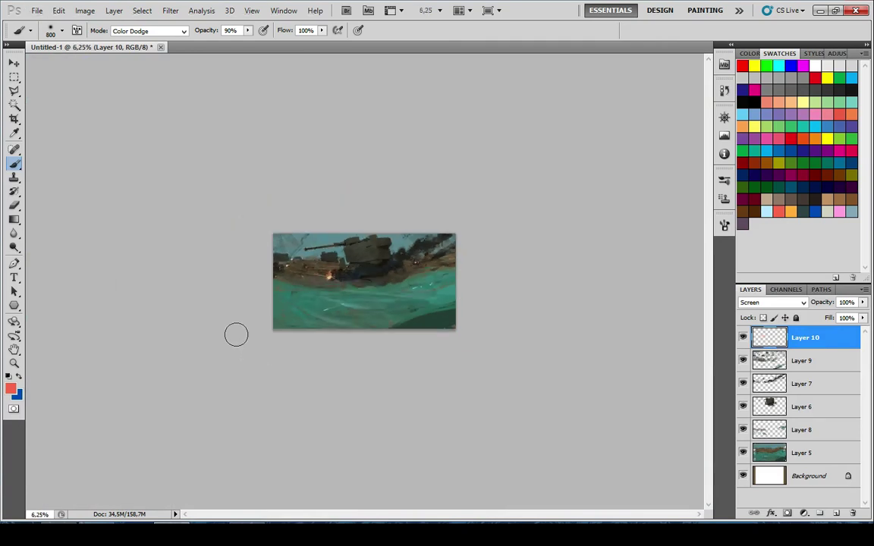
# Undo the large glow and try a smaller soft dab over the main fire burst, size 600 at 90% opacity
pyautogui.hotkey('ctrl', '+')
pyautogui.hotkey('ctrl', '+')
pyautogui.click(288, 284)
pyautogui.hotkey('ctrl', 'z')
pyautogui.hotkey('ctrl', '+')
pyautogui.press('[')
pyautogui.press('[')
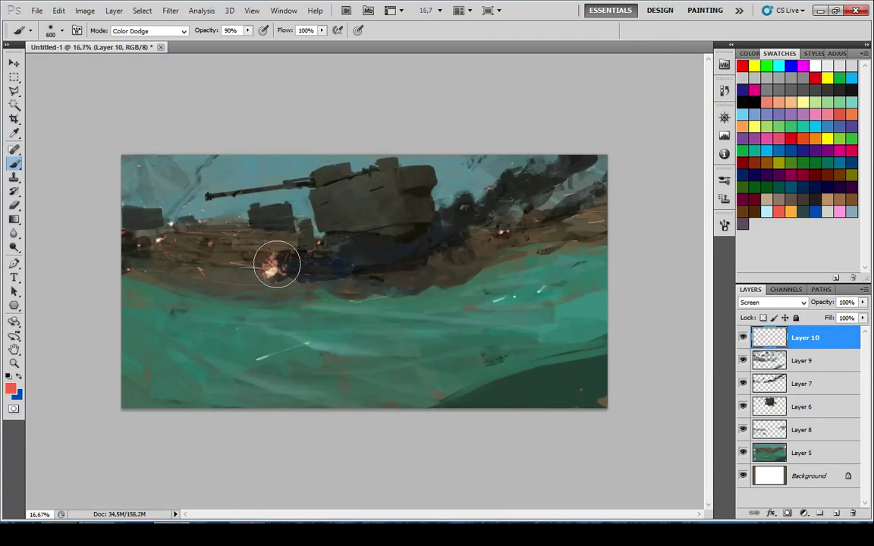
pyautogui.click(279, 266)
pyautogui.hotkey('ctrl', 'z')
# Add faint soft glow to the fires at 10% brush opacity, working from size 600 down to 125
pyautogui.scroll(-5, 255, 312)
pyautogui.scroll(6, 249, 306)
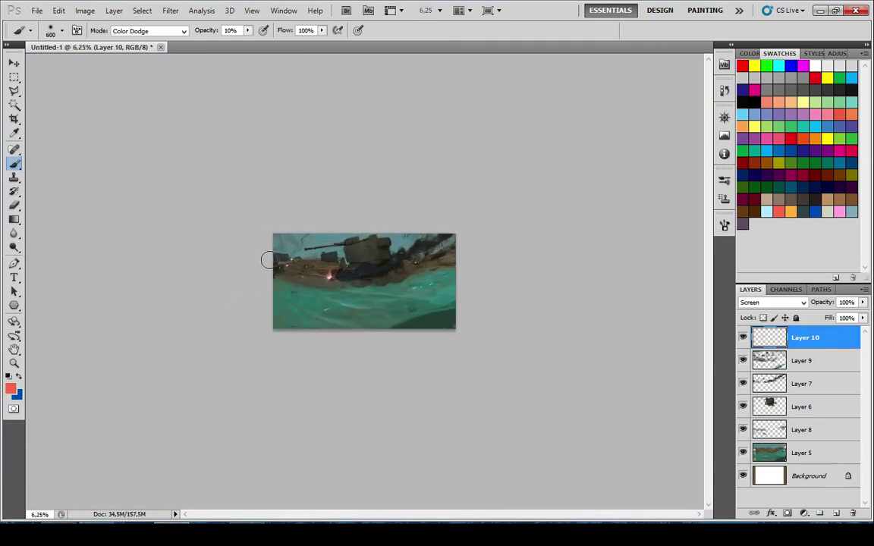
pyautogui.press('[')
pyautogui.press('[')
pyautogui.press('[')
pyautogui.press('[')
pyautogui.press('[')
pyautogui.press('[')
pyautogui.press('[')
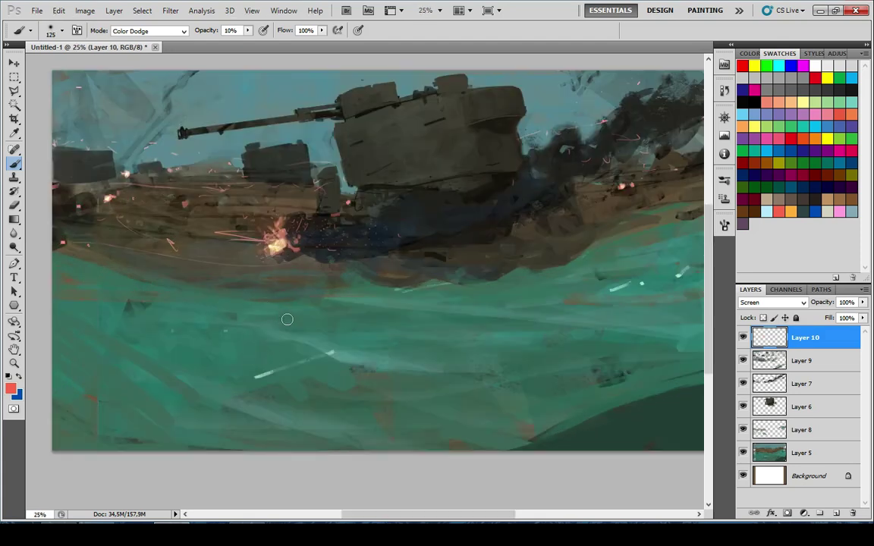
# Add a new layer above all the others and open the choice of brush blending modes
pyautogui.click(836, 514)
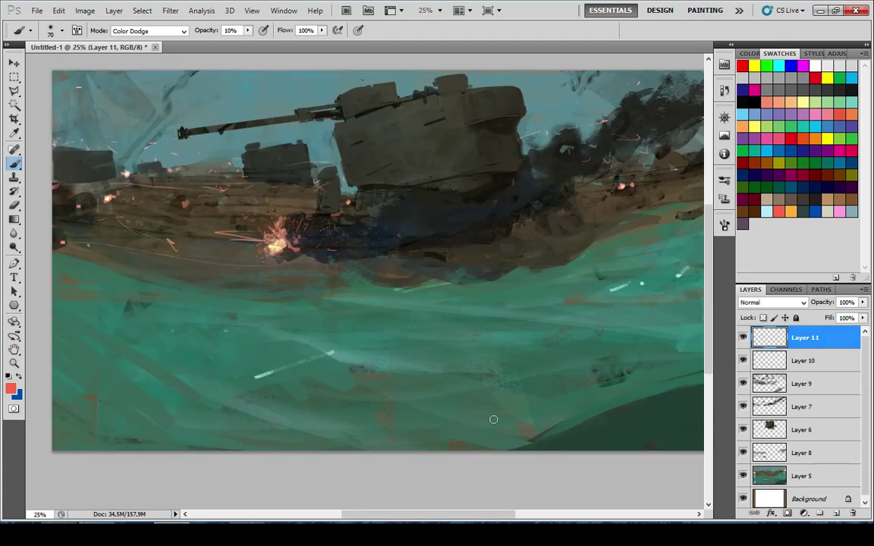
pyautogui.click(153, 30)
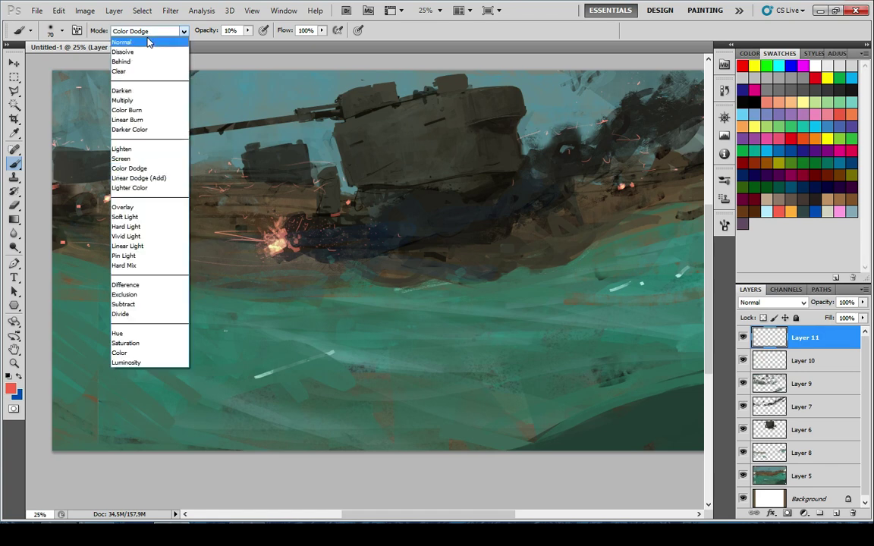
# Prepare a Normal-mode brush from another preset, using the dark green sampled from the foreground bank
pyautogui.click(133, 34)
pyautogui.keyDown('alt'); pyautogui.click(489, 182); pyautogui.keyUp('alt')
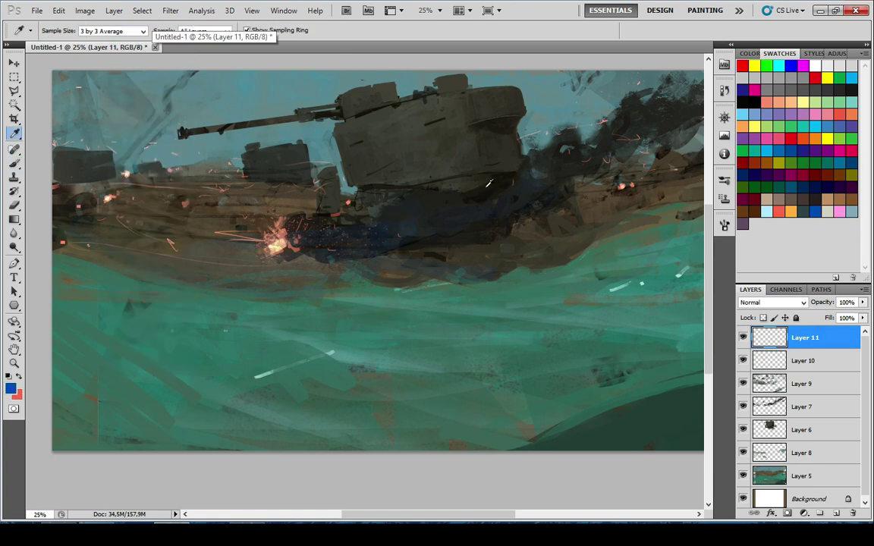
pyautogui.keyDown('alt'); pyautogui.click(617, 413); pyautogui.keyUp('alt')
pyautogui.rightClick(386, 265)
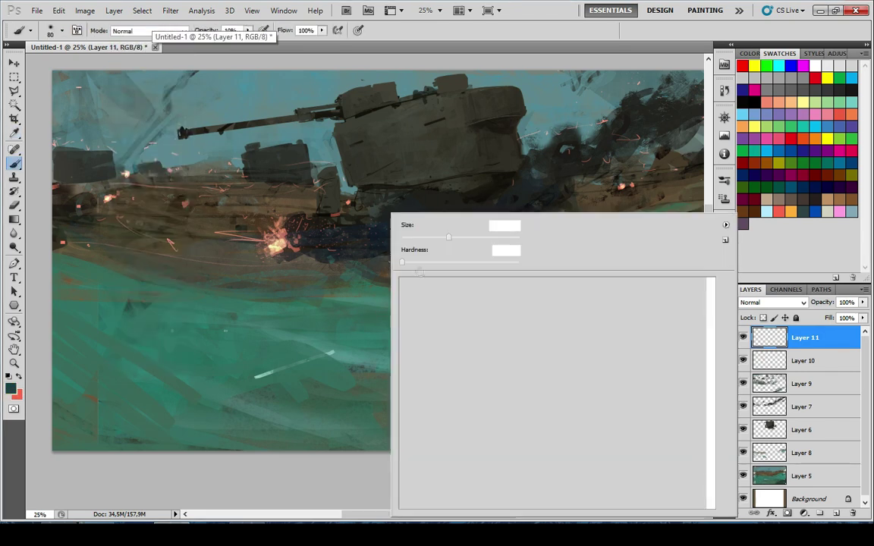
pyautogui.doubleClick(587, 285)
pyautogui.press('9')
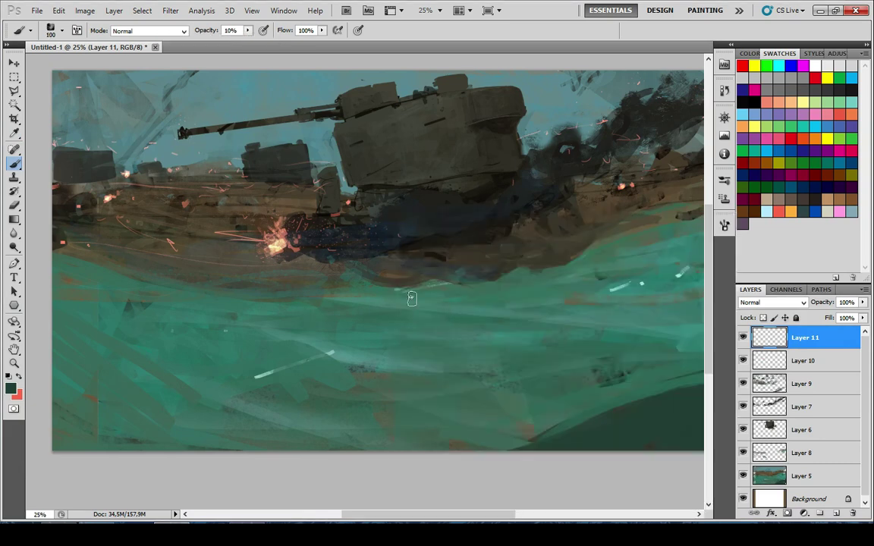
# Paint a dark green blocky reflection in the water beneath the tank with a 125 px brush at 50% opacity
pyautogui.press(']')
pyautogui.press(']')
pyautogui.press('7')
pyautogui.moveTo(360, 311)
pyautogui.mouseDown()
pyautogui.moveTo(380, 335)
pyautogui.moveTo(495, 332)
pyautogui.mouseUp()
pyautogui.hotkey('ctrl', 'z')
pyautogui.press('5')
pyautogui.moveTo(377, 298)
pyautogui.mouseDown()
pyautogui.moveTo(455, 321)
pyautogui.moveTo(443, 308)
pyautogui.moveTo(509, 316)
pyautogui.moveTo(521, 297)
pyautogui.moveTo(400, 346)
pyautogui.moveTo(503, 321)
pyautogui.moveTo(382, 296)
pyautogui.moveTo(326, 345)
pyautogui.mouseUp()
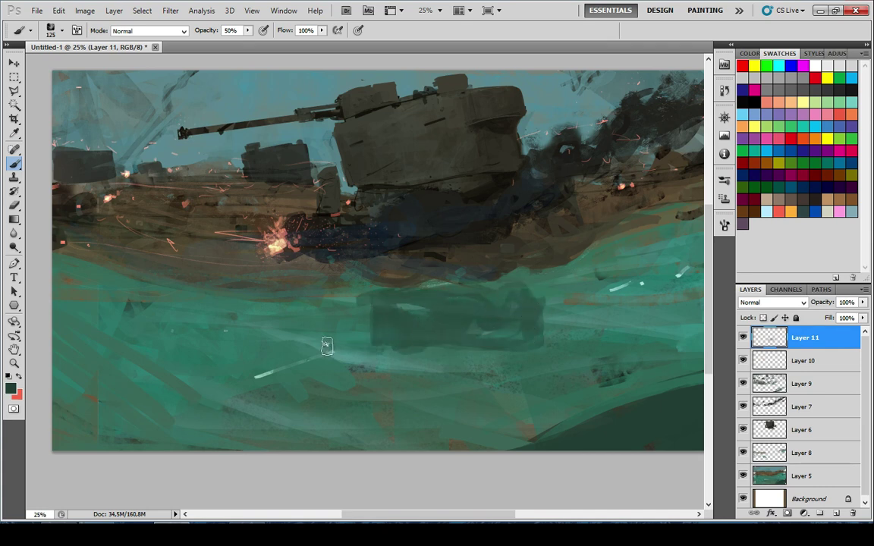
pyautogui.moveTo(386, 343); pyautogui.dragTo(436, 331)
pyautogui.moveTo(374, 314)
pyautogui.mouseDown()
pyautogui.moveTo(345, 288)
pyautogui.moveTo(374, 324)
pyautogui.moveTo(416, 320)
pyautogui.mouseUp()
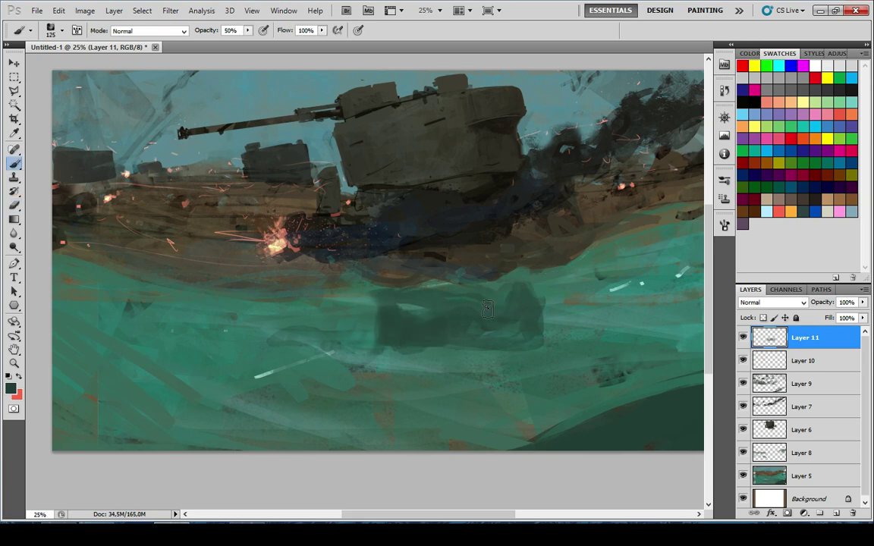
pyautogui.moveTo(398, 261); pyautogui.dragTo(485, 253)
# Darken and even out the body and edges of the tank's reflection with a 175 px brush at 50% opacity
pyautogui.scroll(-8, 484, 324)
pyautogui.scroll(3, 409, 333)
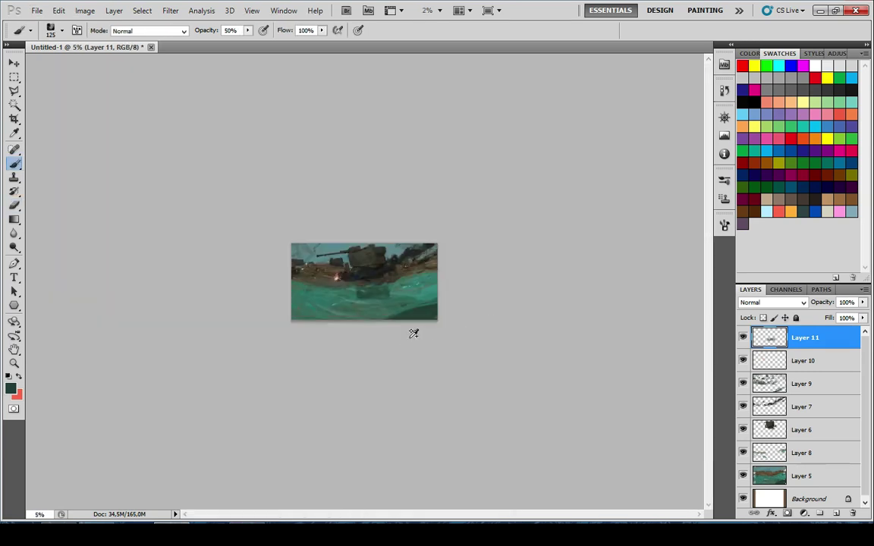
pyautogui.hotkey('ctrl', '+')
pyautogui.hotkey('ctrl', '+')
pyautogui.hotkey('ctrl', '+')
pyautogui.hotkey('ctrl', '+')
pyautogui.hotkey('ctrl', '+')
pyautogui.hotkey('ctrl', '+')
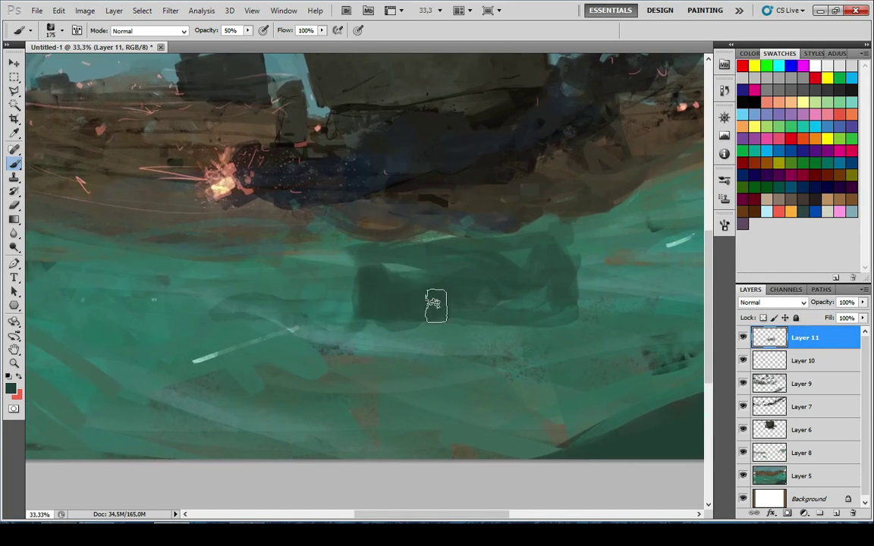
pyautogui.moveTo(365, 293); pyautogui.dragTo(366, 335)
pyautogui.moveTo(385, 270); pyautogui.dragTo(460, 271)
pyautogui.moveTo(392, 322); pyautogui.dragTo(541, 304)
pyautogui.moveTo(218, 285)
pyautogui.mouseDown()
pyautogui.moveTo(417, 296)
pyautogui.moveTo(381, 306)
pyautogui.mouseUp()
# Sample a salmon tone from the explosion and dab its glints onto the water below with a small brush
pyautogui.press('x')
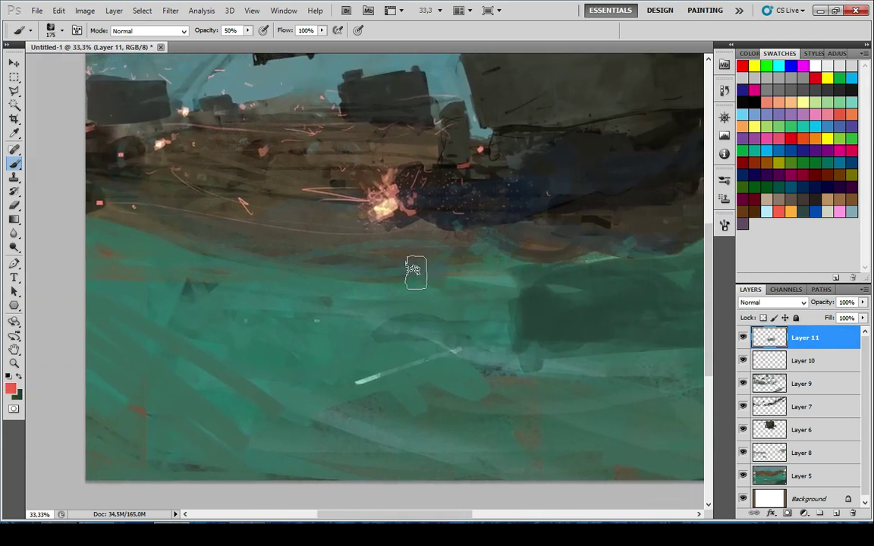
pyautogui.keyDown('alt'); pyautogui.click(351, 193); pyautogui.keyUp('alt')
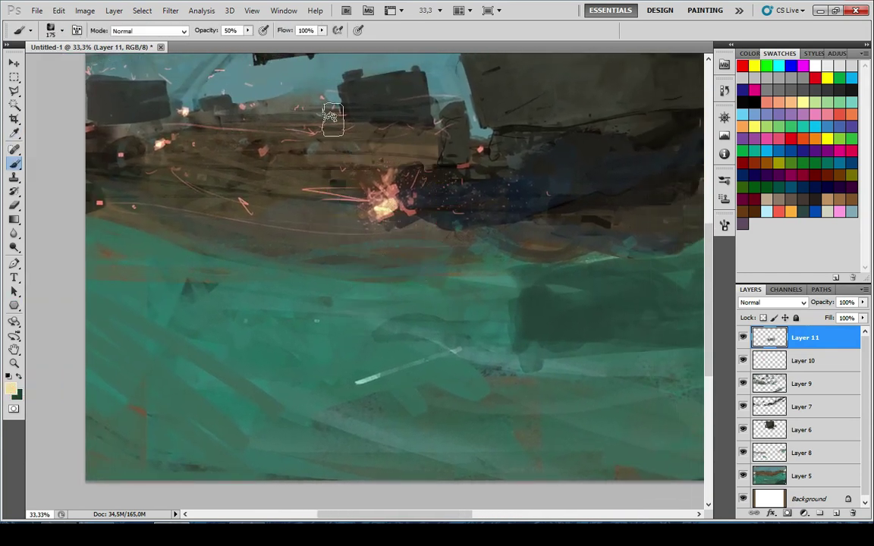
pyautogui.keyDown('alt'); pyautogui.click(356, 182); pyautogui.keyUp('alt')
pyautogui.press('[')
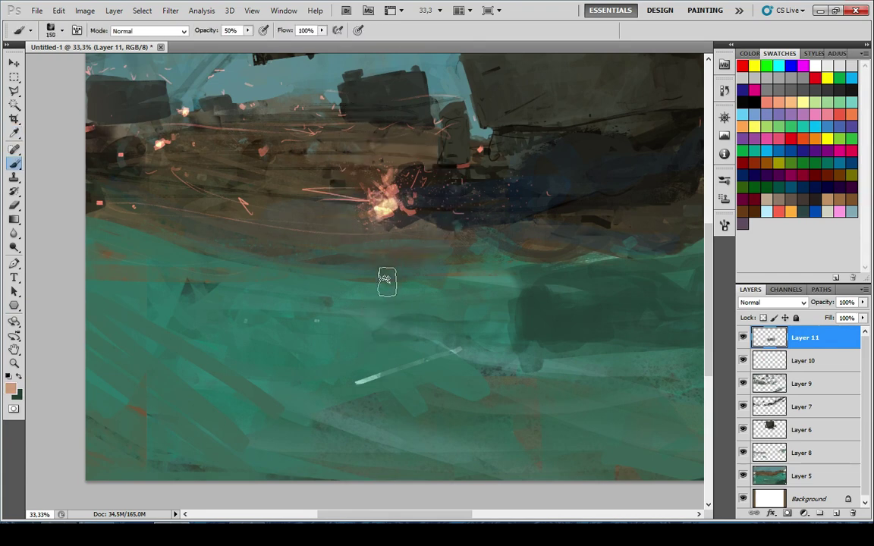
pyautogui.press('9')
pyautogui.press('[')
pyautogui.moveTo(393, 355); pyautogui.dragTo(395, 261)
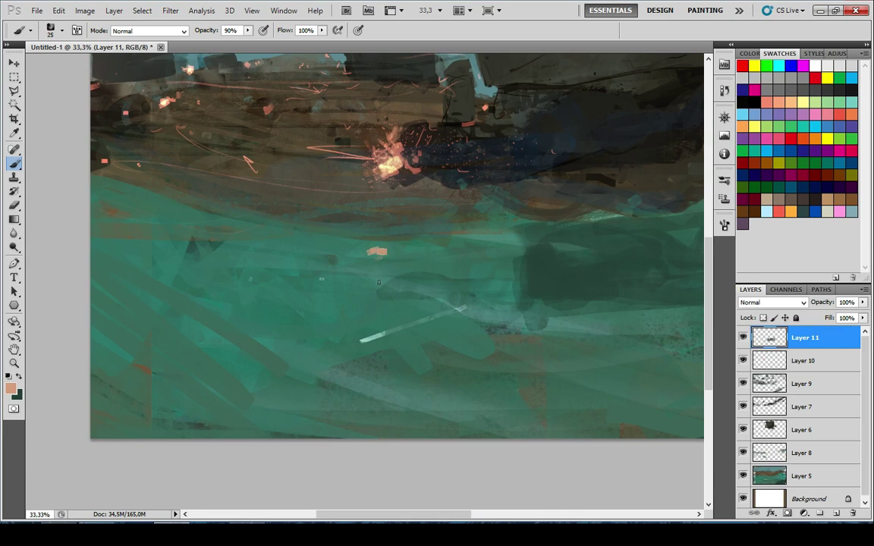
pyautogui.click(358, 314)
pyautogui.click(134, 257)
pyautogui.moveTo(141, 261)
pyautogui.mouseDown()
pyautogui.moveTo(308, 311)
pyautogui.moveTo(68, 274)
pyautogui.mouseUp()
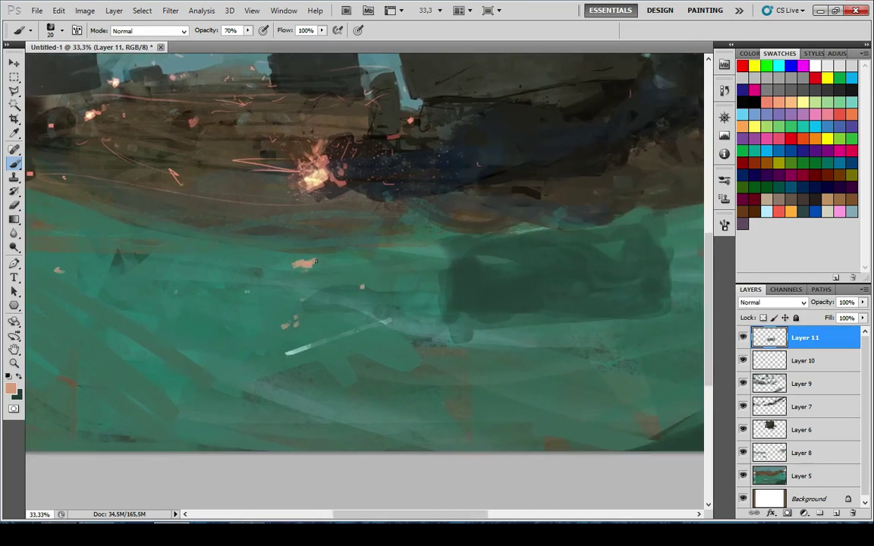
# Add small salmon flecks beneath the explosion's reflection at 70% brush opacity
pyautogui.scroll(-8, 316, 261)
pyautogui.scroll(2, 274, 305)
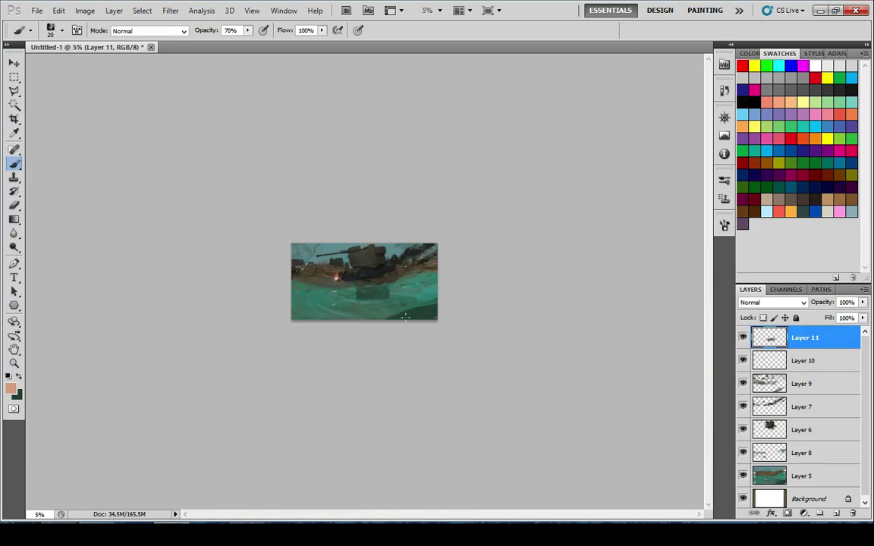
pyautogui.scroll(-3, 431, 290)
pyautogui.scroll(3, 427, 289)
pyautogui.scroll(-3, 409, 288)
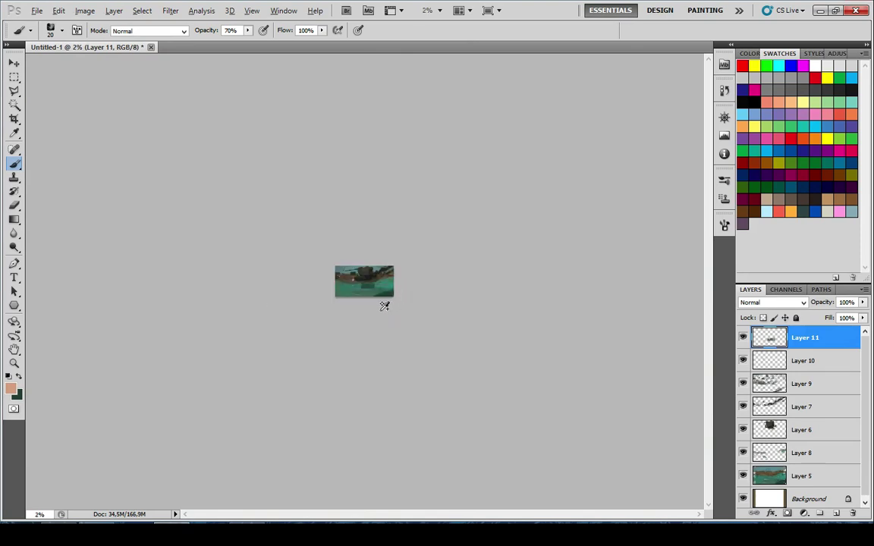
pyautogui.scroll(6, 383, 306)
pyautogui.moveTo(261, 345)
pyautogui.mouseDown()
pyautogui.moveTo(250, 351)
pyautogui.moveTo(249, 332)
pyautogui.mouseUp()
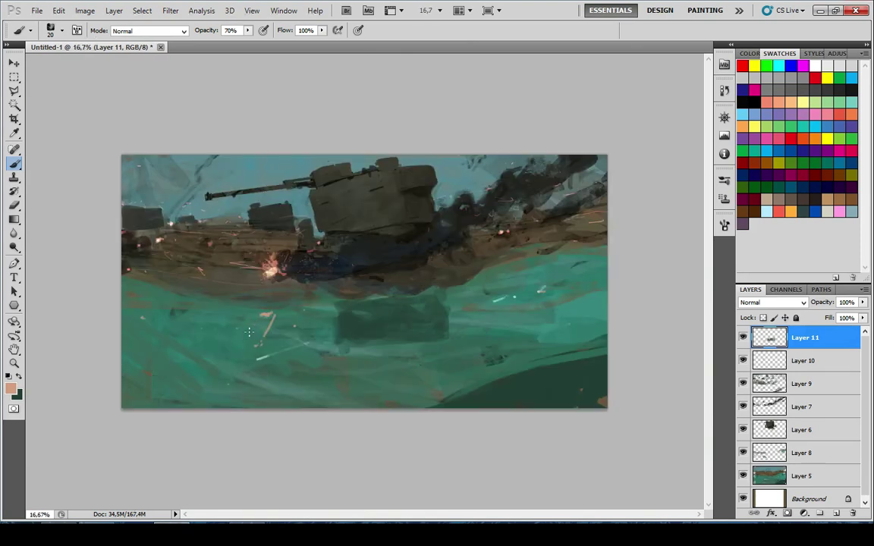
pyautogui.scroll(5, 270, 332)
pyautogui.moveTo(314, 308); pyautogui.dragTo(342, 362)
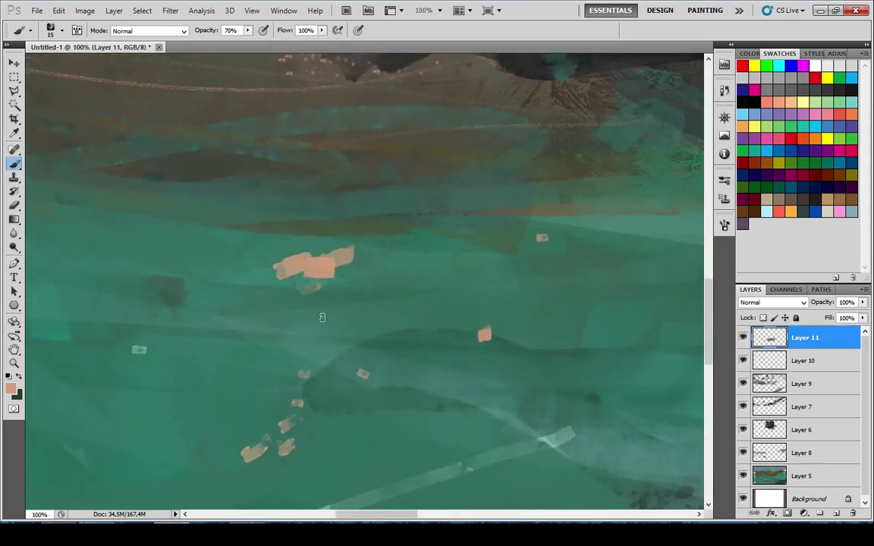
# Build up the explosion's main salmon reflection with a 15 px brush at 100% opacity
pyautogui.press('[')
pyautogui.press('0')
pyautogui.moveTo(336, 279); pyautogui.dragTo(313, 278)
pyautogui.hotkey('ctrl', 'z')
pyautogui.moveTo(267, 259); pyautogui.dragTo(332, 279)
pyautogui.moveTo(278, 243); pyautogui.dragTo(463, 246)
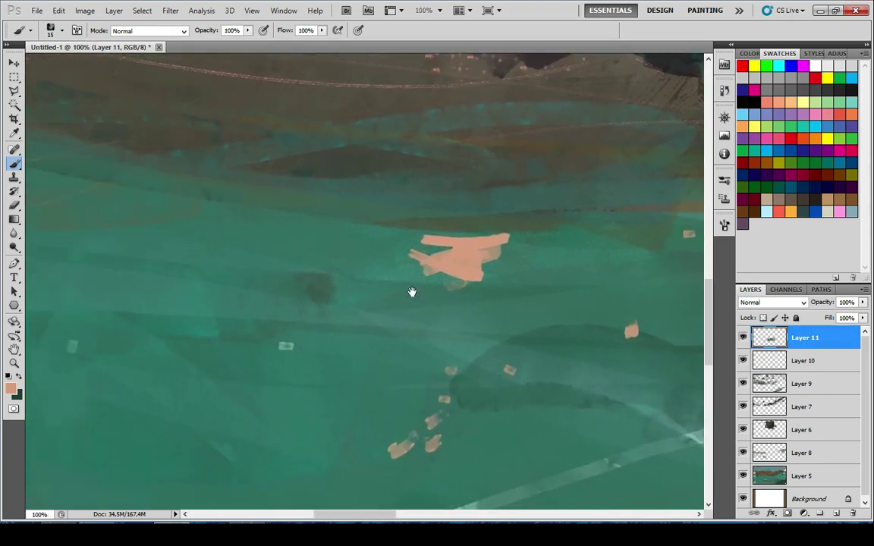
# Scatter more tiny salmon flecks across the surrounding water
pyautogui.moveTo(412, 293); pyautogui.dragTo(683, 315)
pyautogui.moveTo(230, 285)
pyautogui.mouseDown()
pyautogui.moveTo(148, 229)
pyautogui.moveTo(382, 298)
pyautogui.moveTo(420, 253)
pyautogui.moveTo(257, 271)
pyautogui.moveTo(222, 316)
pyautogui.mouseUp()
pyautogui.scroll(-8, 294, 349)
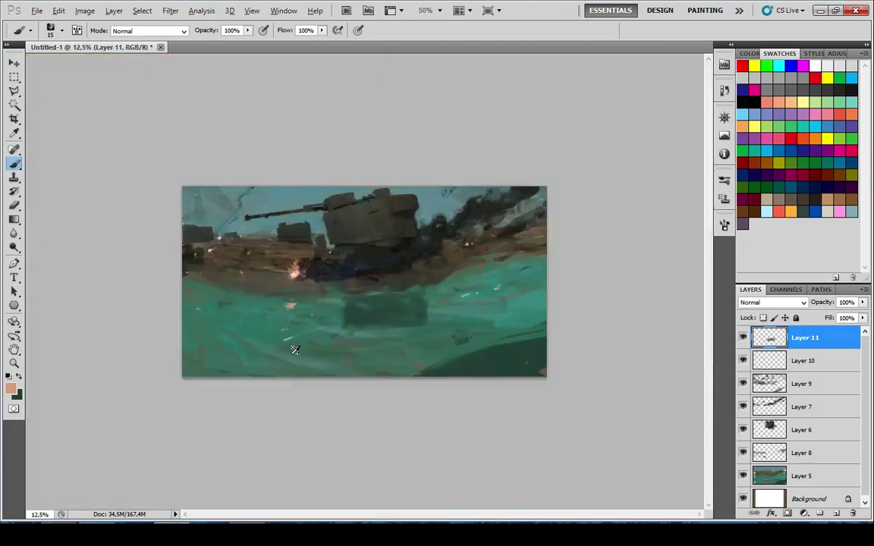
pyautogui.scroll(4, 256, 341)
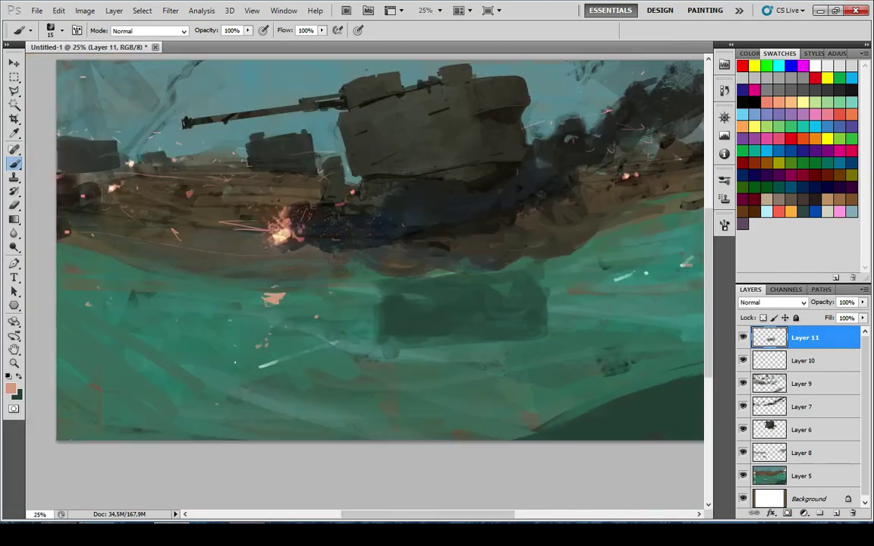
pyautogui.scroll(-2, 237, 337)
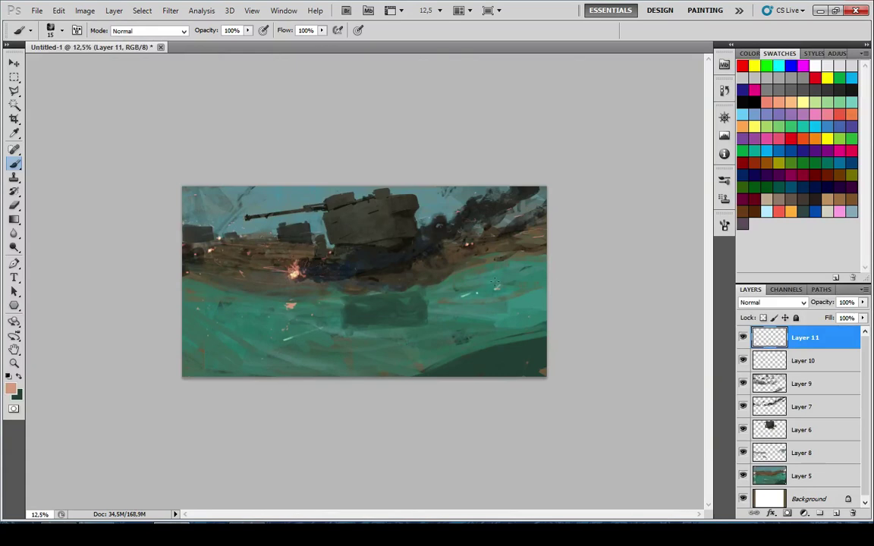
pyautogui.scroll(-3, 419, 331)
pyautogui.scroll(2, 332, 355)
pyautogui.scroll(4, 332, 354)
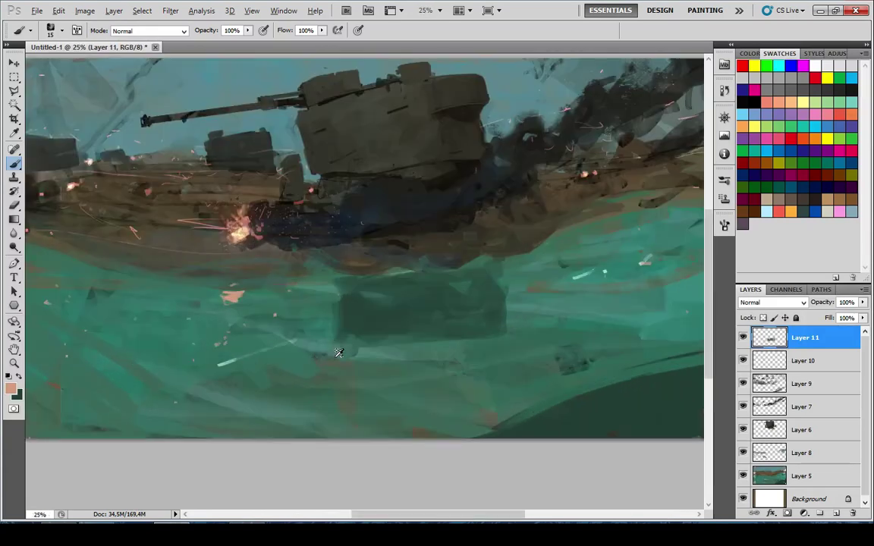
# Create a new layer and paint thin light-teal ripple lines across and below the tank's reflection
pyautogui.click(835, 514)
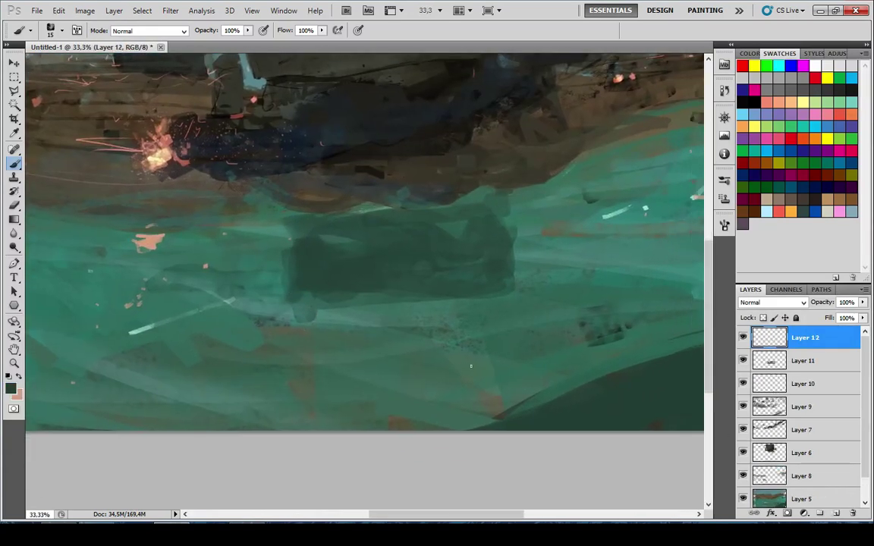
pyautogui.press('x')
pyautogui.press('i')
pyautogui.press('b')
pyautogui.moveTo(270, 260); pyautogui.dragTo(478, 257)
pyautogui.press(']')
pyautogui.moveTo(312, 301); pyautogui.dragTo(339, 309)
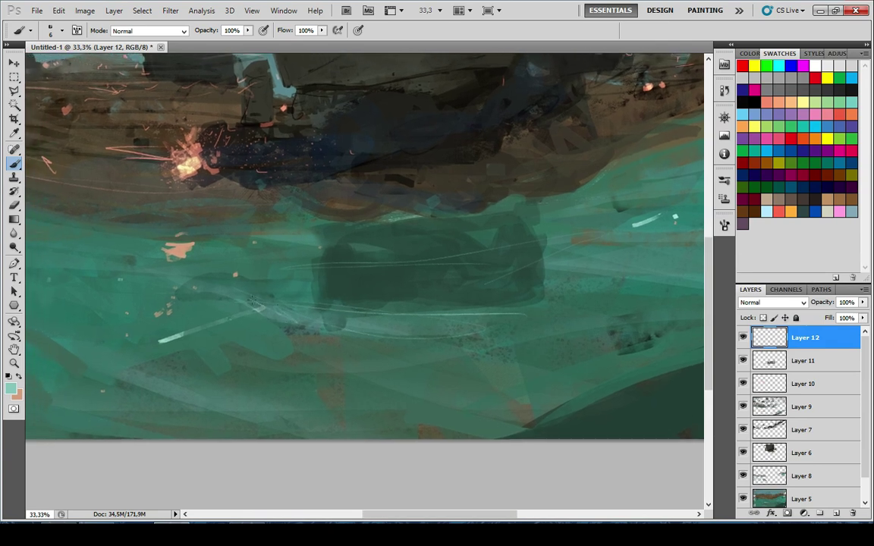
# Undo the last ripple and paint further light-teal streaks around the tank's reflection and beside the dark foreground bank
pyautogui.hotkey('ctrl', 'z')
pyautogui.moveTo(446, 321); pyautogui.dragTo(670, 298)
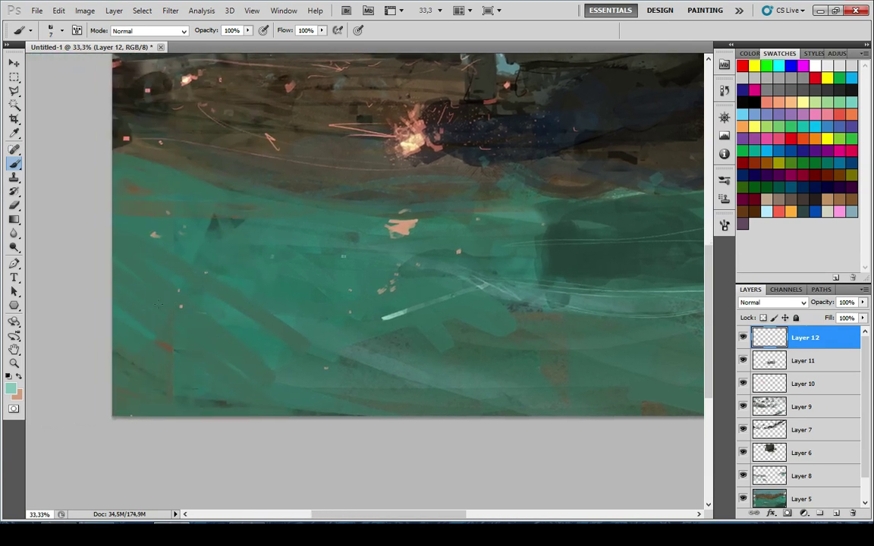
pyautogui.moveTo(369, 280); pyautogui.dragTo(134, 352)
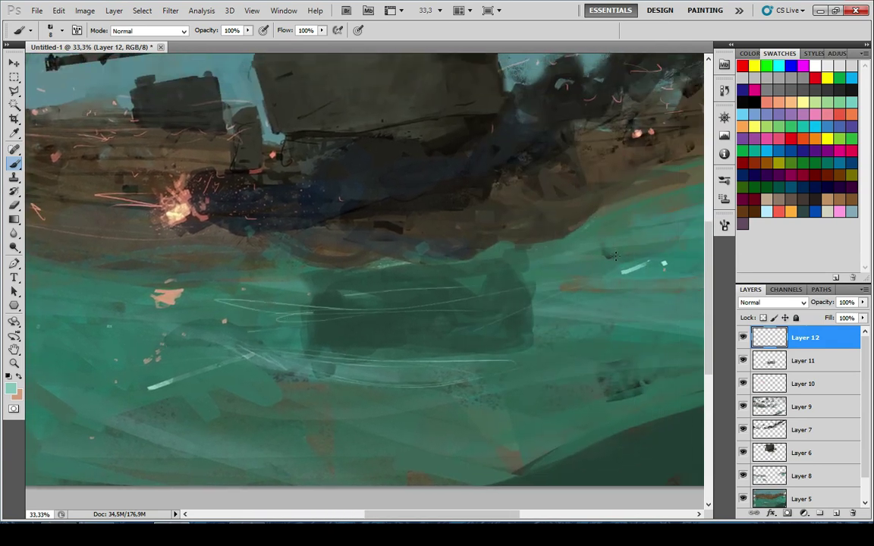
pyautogui.scroll(-6, 416, 272)
pyautogui.scroll(2, 444, 335)
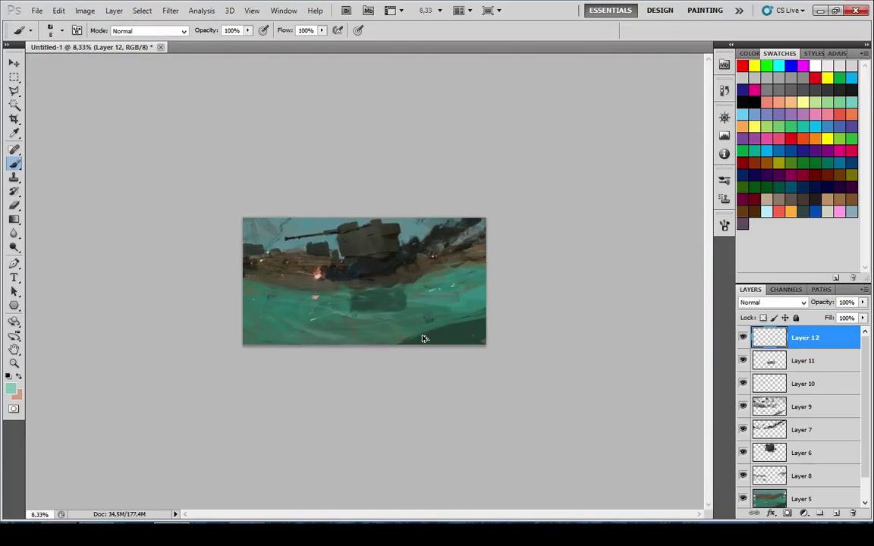
pyautogui.scroll(-2, 424, 338)
pyautogui.scroll(5, 380, 296)
pyautogui.keyDown('alt'); pyautogui.click(272, 345); pyautogui.keyUp('alt')
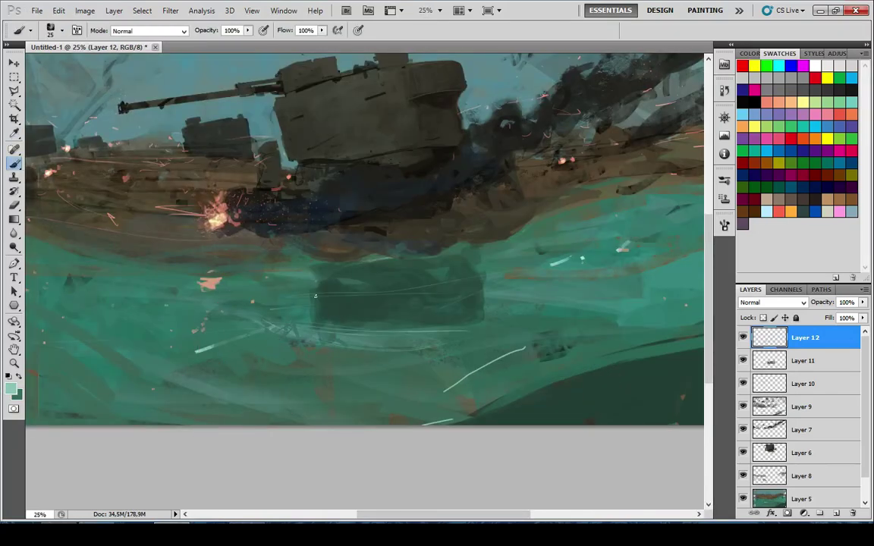
# Sample greens from the water and brush them over the upper edge of the tank's reflection
pyautogui.keyDown('alt'); pyautogui.click(282, 274); pyautogui.keyUp('alt')
pyautogui.keyDown('alt'); pyautogui.click(477, 282); pyautogui.keyUp('alt')
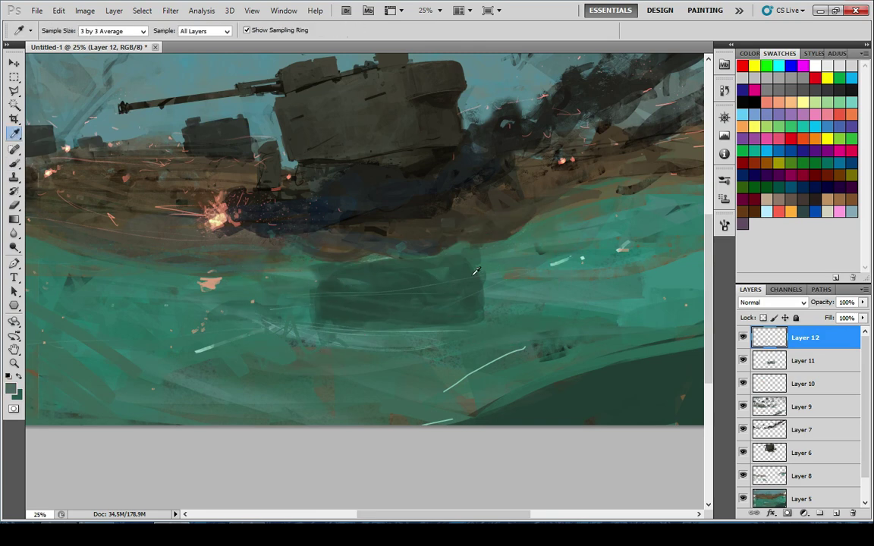
pyautogui.moveTo(431, 269); pyautogui.dragTo(364, 275)
pyautogui.press('x')
pyautogui.keyDown('alt'); pyautogui.click(476, 285); pyautogui.keyUp('alt')
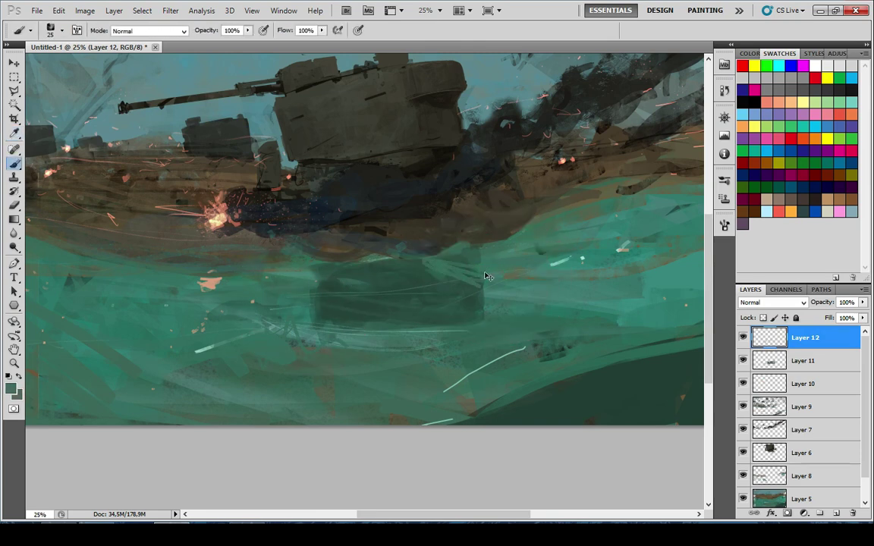
# Examine the whole painting at thumbnail size to judge the reflection and overall contrast
pyautogui.hotkey('ctrl', '-')
pyautogui.hotkey('ctrl', '-')
pyautogui.hotkey('ctrl', '-')
pyautogui.hotkey('ctrl', '-')
pyautogui.hotkey('ctrl', '-')
pyautogui.hotkey('ctrl', '-')
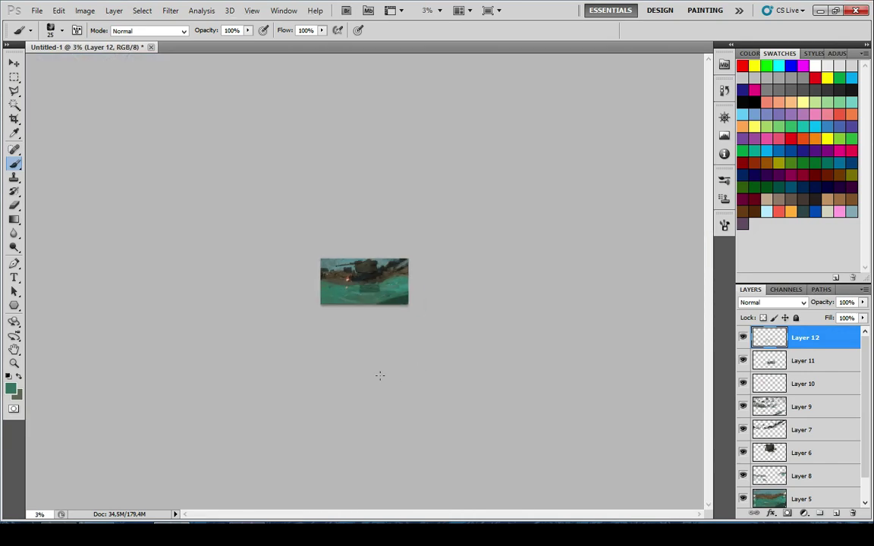
pyautogui.hotkey('ctrl', '+')
pyautogui.hotkey('ctrl', '+')
pyautogui.hotkey('ctrl', '+')
pyautogui.hotkey('ctrl', '+')
pyautogui.hotkey('ctrl', '+')
pyautogui.hotkey('ctrl', '+')
# Switch to a large textured brush at 700 px and 30% opacity for softening the tank's reflection
pyautogui.rightClick(392, 351)
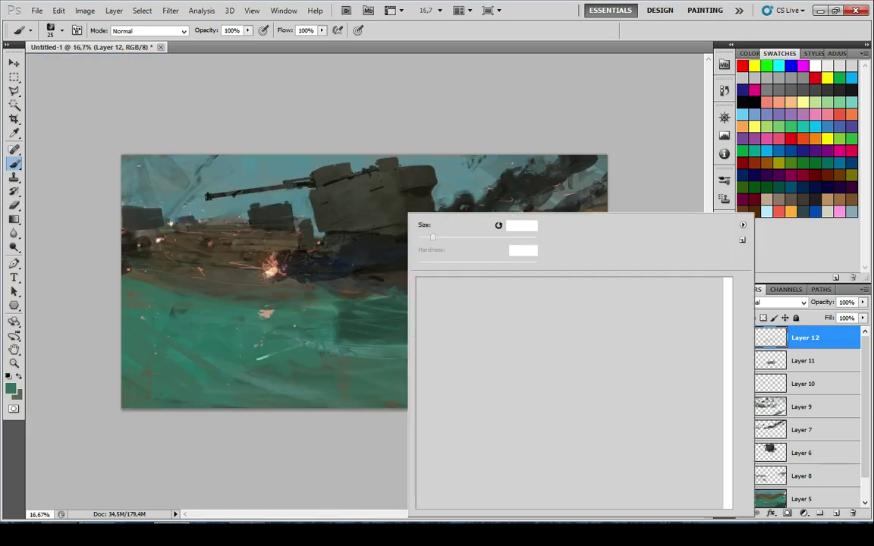
pyautogui.click(621, 287)
pyautogui.moveTo(378, 343)
pyautogui.mouseDown()
pyautogui.moveTo(341, 339)
pyautogui.moveTo(375, 323)
pyautogui.mouseUp()
pyautogui.press('5')
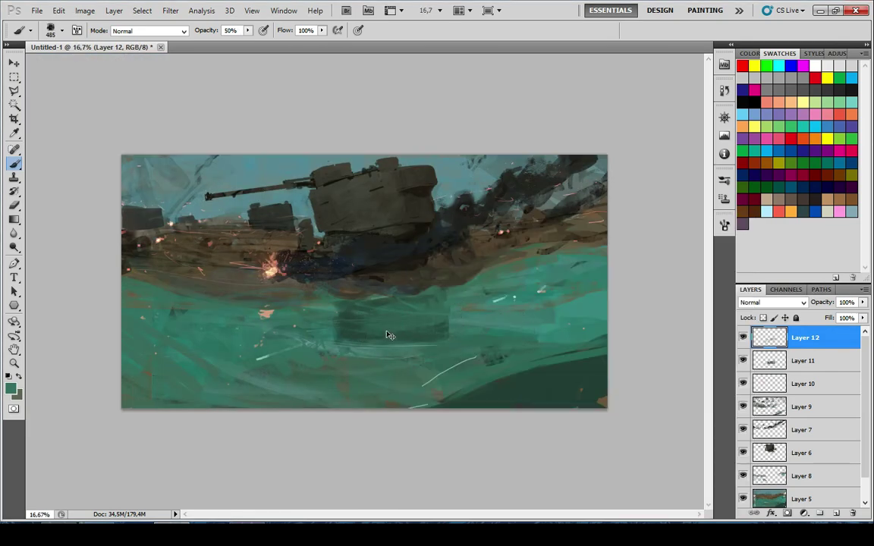
pyautogui.press(']')
pyautogui.press(']')
pyautogui.press(']')
pyautogui.press('3')
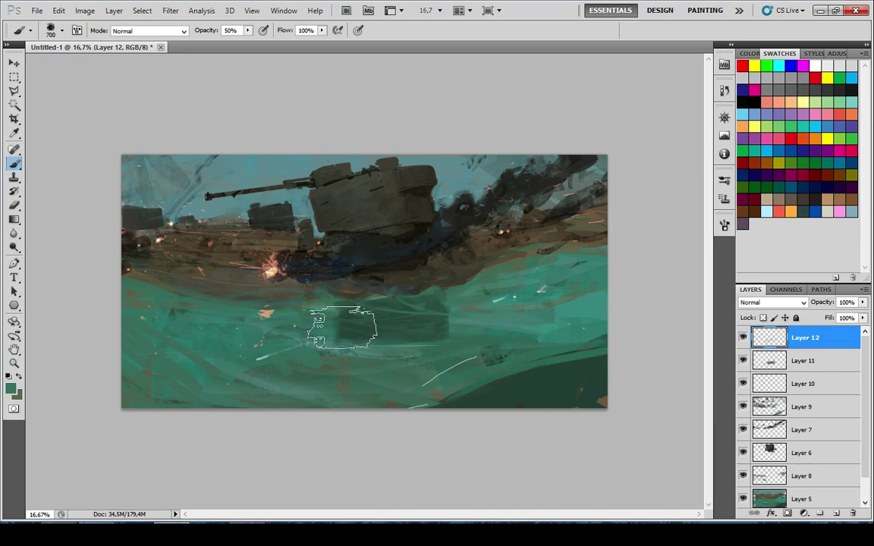
# Compare the painting at thumbnail size and closer up around the explosion and the tank's reflection
pyautogui.hotkey('ctrl', '-')
pyautogui.hotkey('ctrl', '-')
pyautogui.hotkey('ctrl', '-')
pyautogui.hotkey('ctrl', '-')
pyautogui.hotkey('ctrl', '+')
pyautogui.hotkey('ctrl', '+')
pyautogui.hotkey('ctrl', '+')
pyautogui.hotkey('ctrl', '+')
pyautogui.hotkey('ctrl', '+')
pyautogui.hotkey('ctrl', '+')
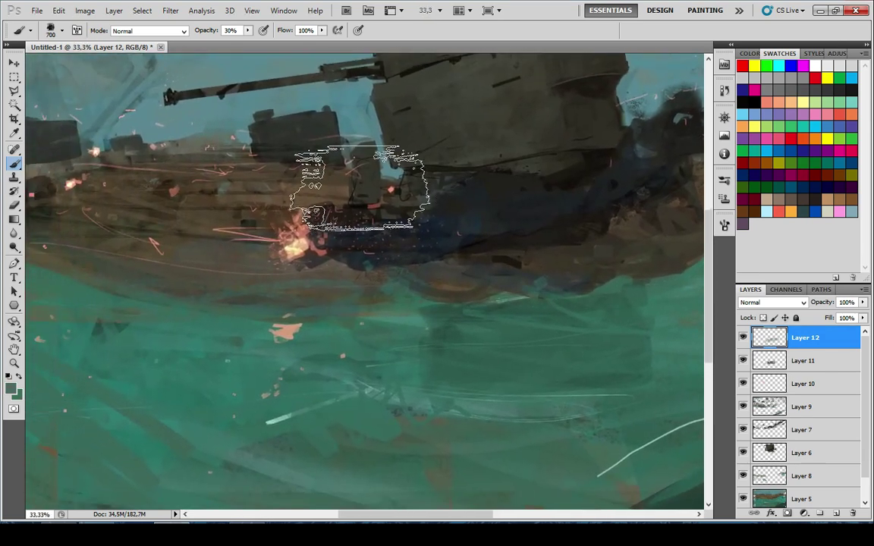
# Sample the dark green of the foreground bank, glaze it over the water at 30% opacity and enlarge the brush to 900 px
pyautogui.keyDown('alt'); pyautogui.click(351, 107); pyautogui.keyUp('alt')
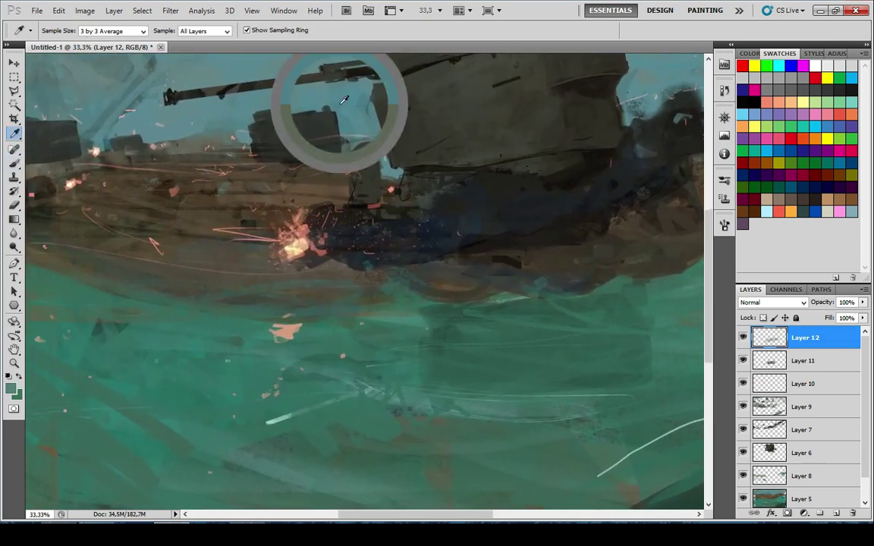
pyautogui.scroll(-9, 288, 364)
pyautogui.scroll(8, 298, 357)
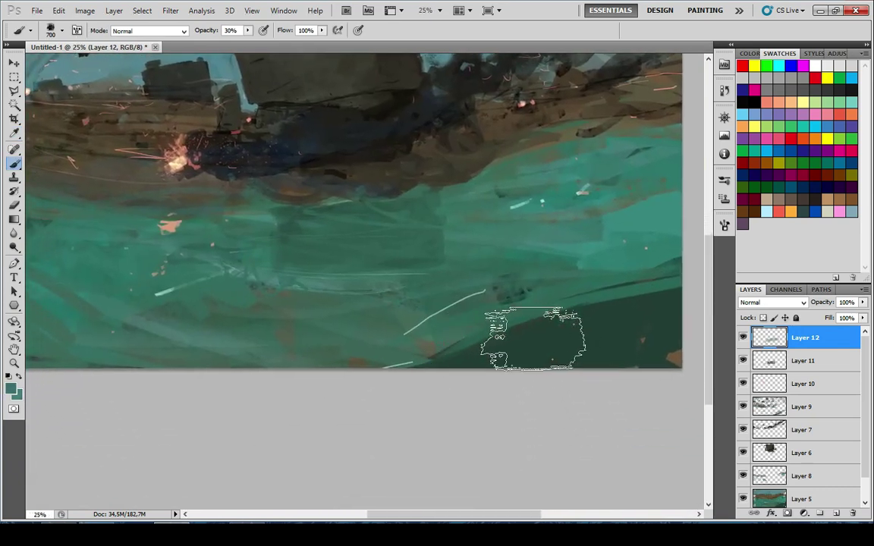
pyautogui.keyDown('alt'); pyautogui.click(534, 338); pyautogui.keyUp('alt')
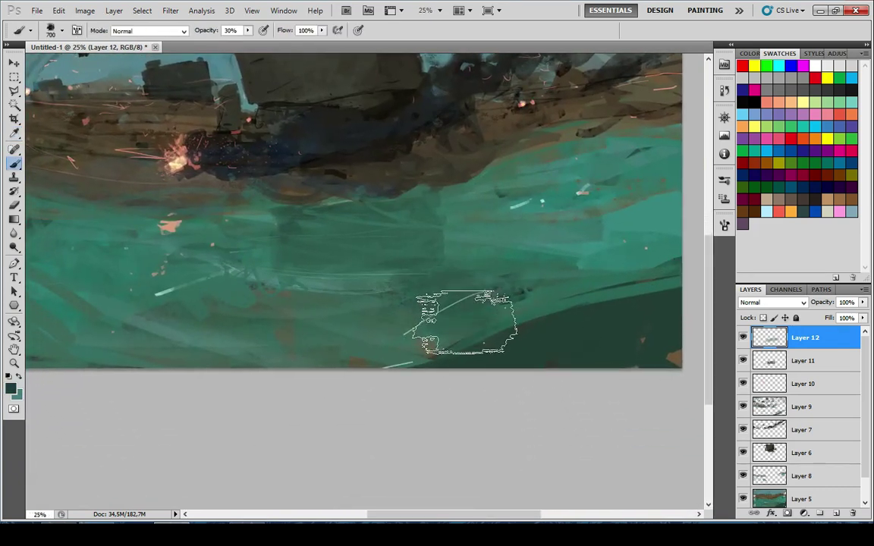
pyautogui.moveTo(228, 262); pyautogui.dragTo(277, 283)
pyautogui.hscroll(-6, 301, 332)
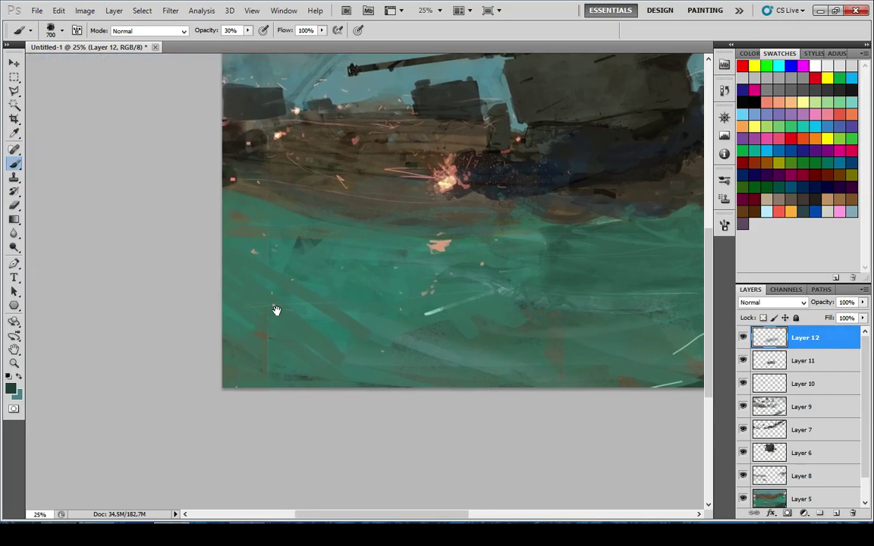
pyautogui.press(']')
pyautogui.press(']')
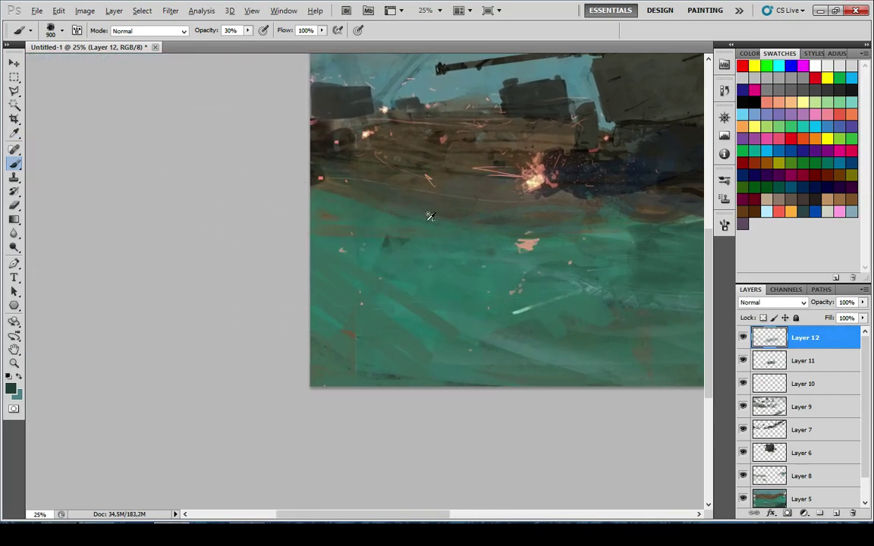
# Examine the whole painting at thumbnail size to judge the water, and inspect the tank turret up close
pyautogui.scroll(-8, 242, 347)
pyautogui.scroll(2, 284, 311)
pyautogui.scroll(-1, 265, 354)
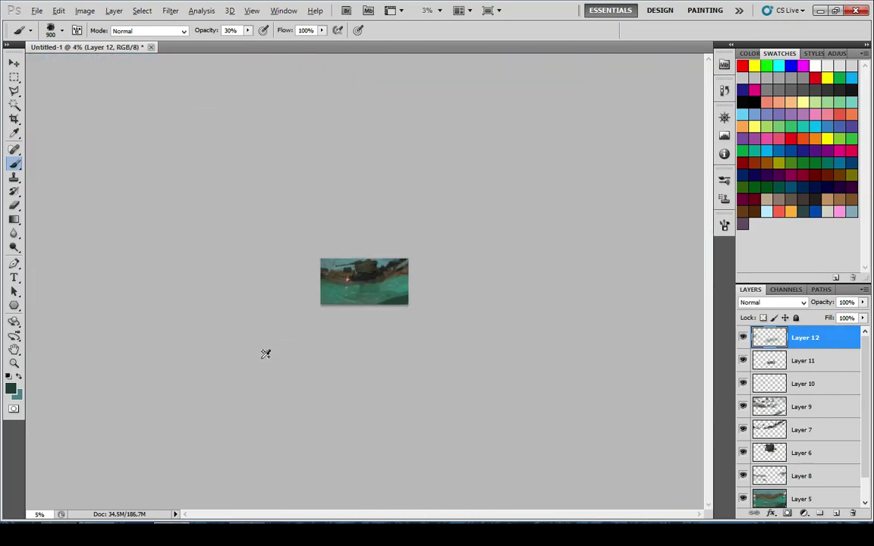
pyautogui.scroll(8, 266, 353)
pyautogui.moveTo(248, 351); pyautogui.dragTo(270, 349)
pyautogui.scroll(-6, 269, 348)
pyautogui.scroll(3, 269, 348)
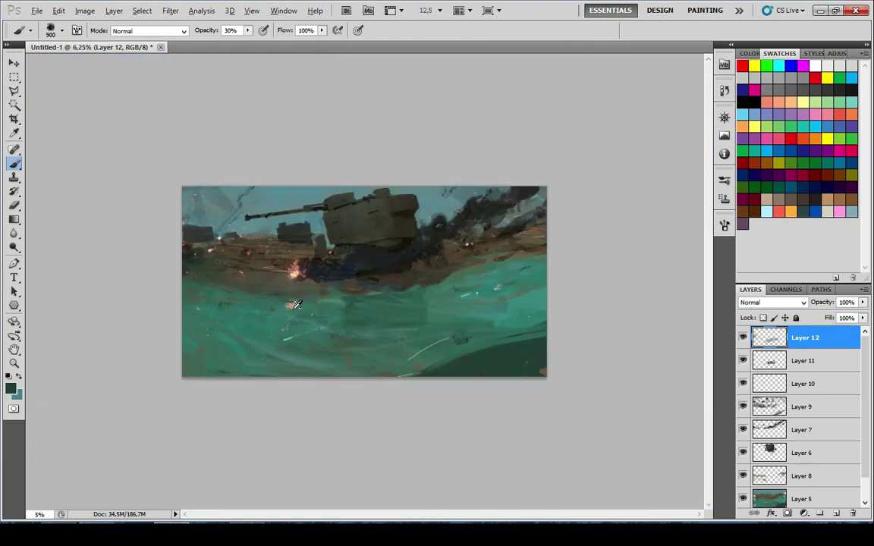
pyautogui.scroll(-1, 238, 297)
pyautogui.scroll(3, 302, 237)
pyautogui.scroll(3, 302, 237)
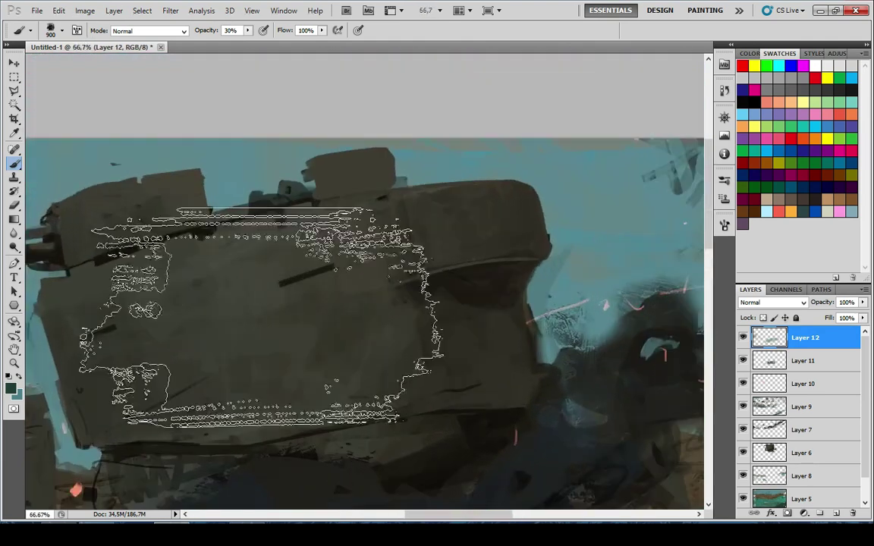
# Add a new layer on top for the turret details and set the foreground colour to near-black #15140f for the brush
pyautogui.scroll(1, 345, 288)
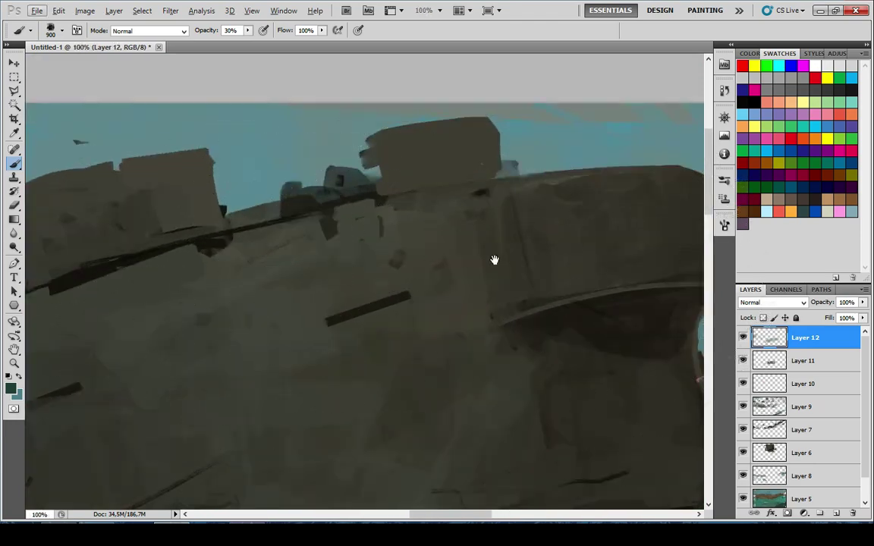
pyautogui.moveTo(589, 230); pyautogui.dragTo(554, 228)
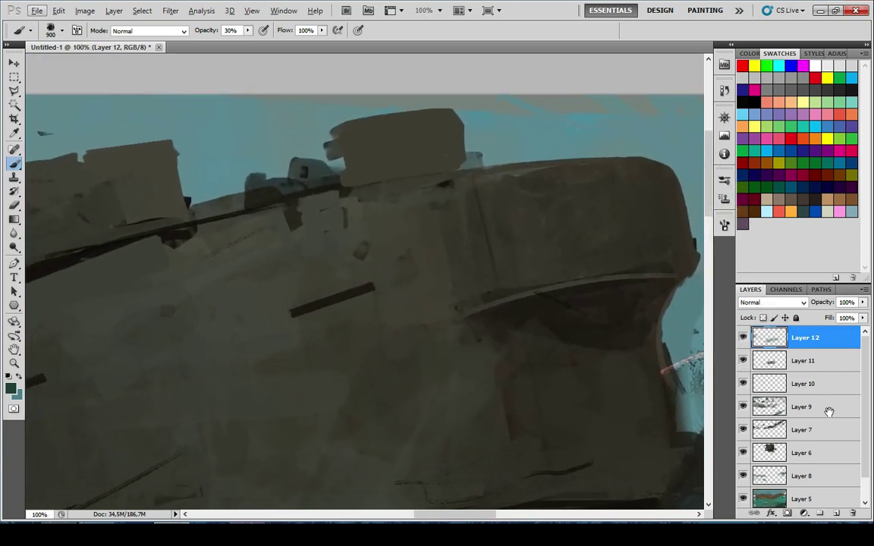
pyautogui.click(836, 514)
pyautogui.press('i')
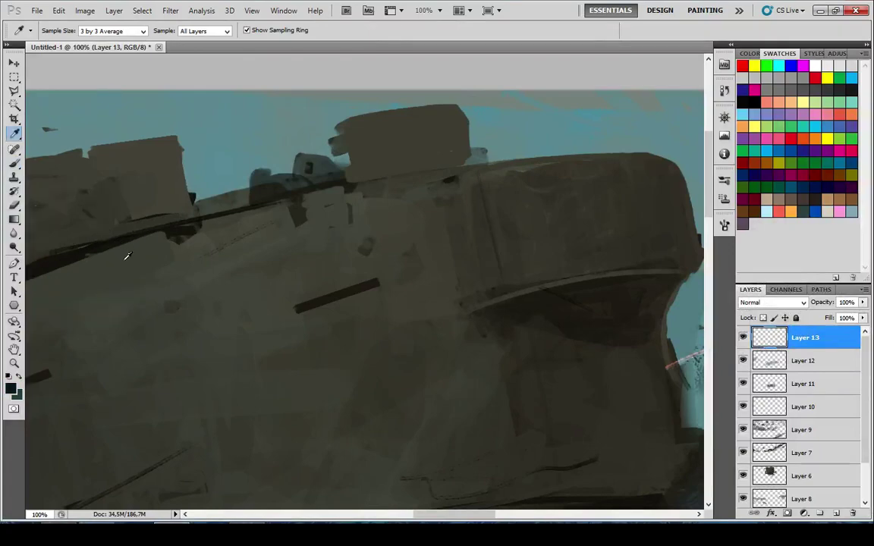
pyautogui.click(11, 388)
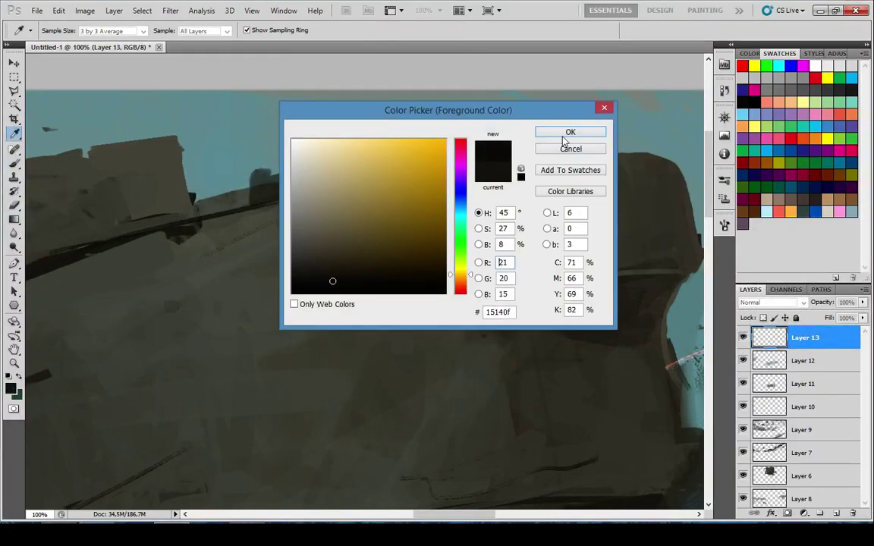
pyautogui.click(564, 137)
pyautogui.press('b')
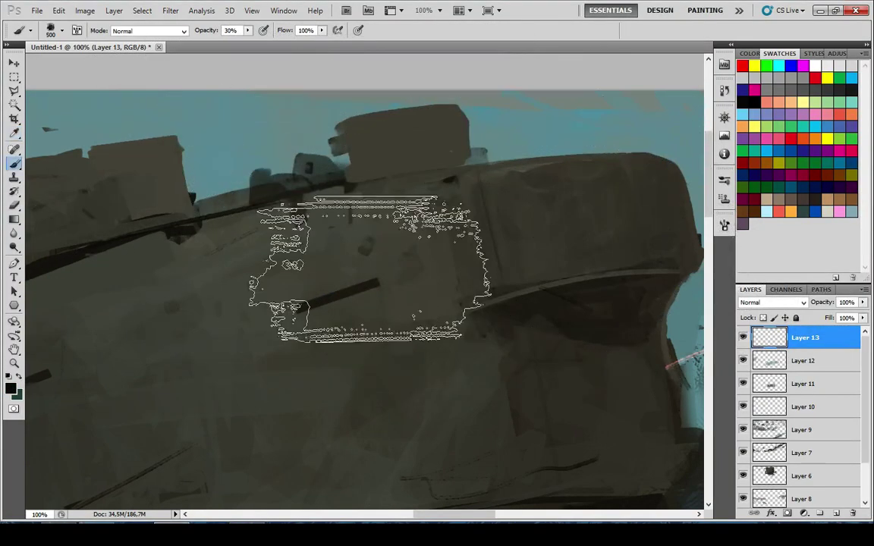
# Switch to another brush tip for fine details, undo its trial stroke on the turret's top box and shrink it to 10 px
pyautogui.rightClick(464, 254)
pyautogui.click(668, 287)
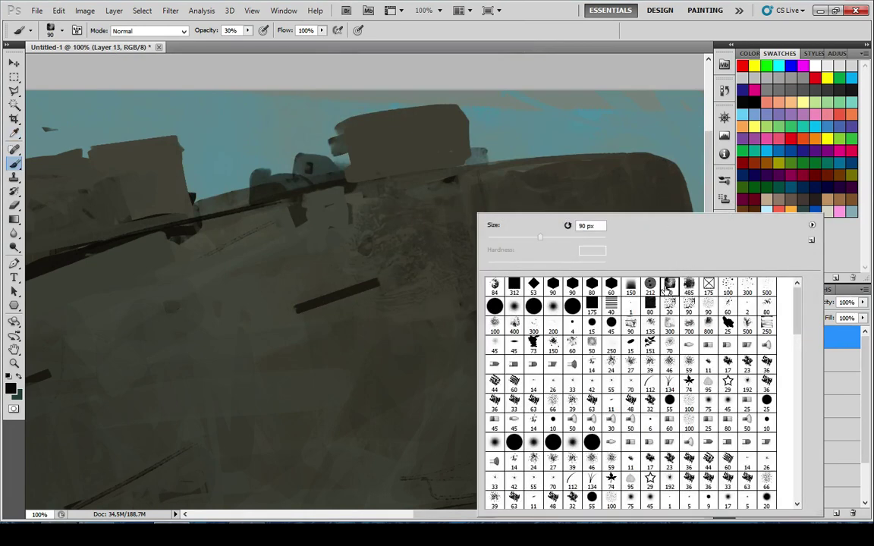
pyautogui.moveTo(380, 146); pyautogui.dragTo(427, 156)
pyautogui.hotkey('ctrl', 'z')
pyautogui.press('[')
pyautogui.press('[')
pyautogui.press('[')
pyautogui.press('[')
pyautogui.press('[')
pyautogui.press('[')
pyautogui.press('[')
pyautogui.press('[')
pyautogui.press('[')
pyautogui.press('[')
pyautogui.press('[')
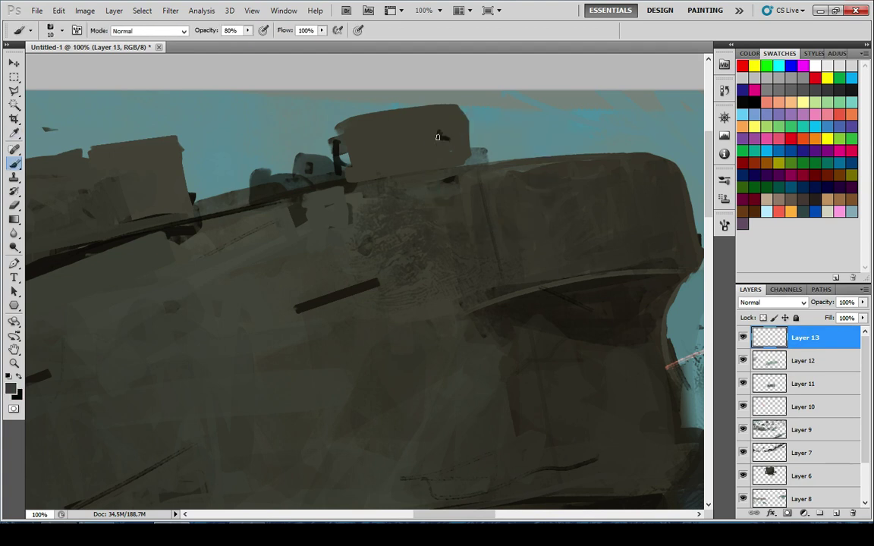
# Sample a dark tone from the hull and shade the rear end of the turret's top box at 40% opacity
pyautogui.press('x')
pyautogui.keyDown('alt'); pyautogui.click(451, 180); pyautogui.keyUp('alt')
pyautogui.moveTo(428, 114)
pyautogui.mouseDown()
pyautogui.moveTo(444, 139)
pyautogui.moveTo(424, 168)
pyautogui.moveTo(460, 131)
pyautogui.moveTo(434, 142)
pyautogui.mouseUp()
pyautogui.hotkey('ctrl', 'z')
pyautogui.press('4')
pyautogui.moveTo(446, 108); pyautogui.dragTo(466, 94)
pyautogui.hotkey('ctrl', '-')
pyautogui.hotkey('ctrl', '-')
pyautogui.hotkey('ctrl', '-')
pyautogui.hotkey('ctrl', '-')
pyautogui.hotkey('ctrl', '-')
pyautogui.hotkey('ctrl', '-')
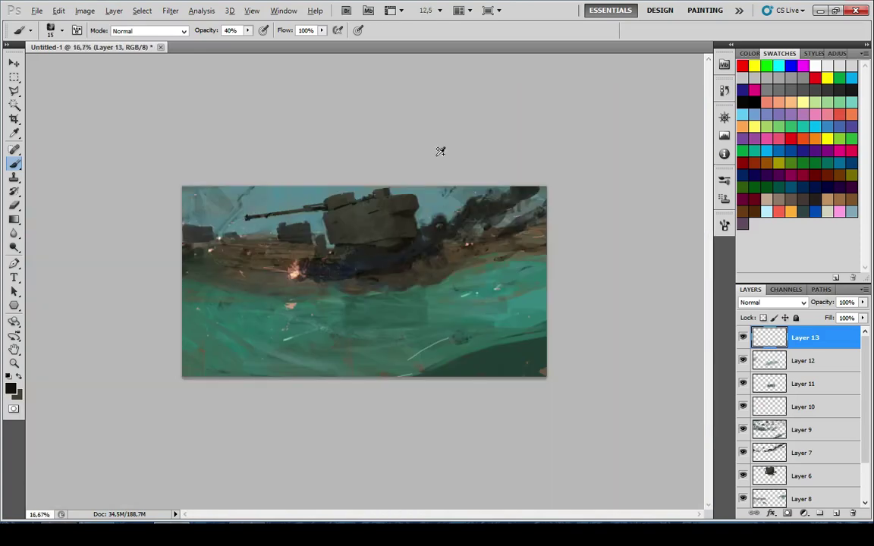
# Undo the last strokes and fill the rear face of the turret's top box with a sampled dark brown at 100% opacity
pyautogui.scroll(7, 406, 191)
pyautogui.moveTo(158, 189); pyautogui.dragTo(461, 258)
pyautogui.hotkey('ctrl', 'alt', 'z')
pyautogui.hotkey('ctrl', 'alt', 'z')
pyautogui.press('x')
pyautogui.keyDown('alt'); pyautogui.click(389, 251); pyautogui.keyUp('alt')
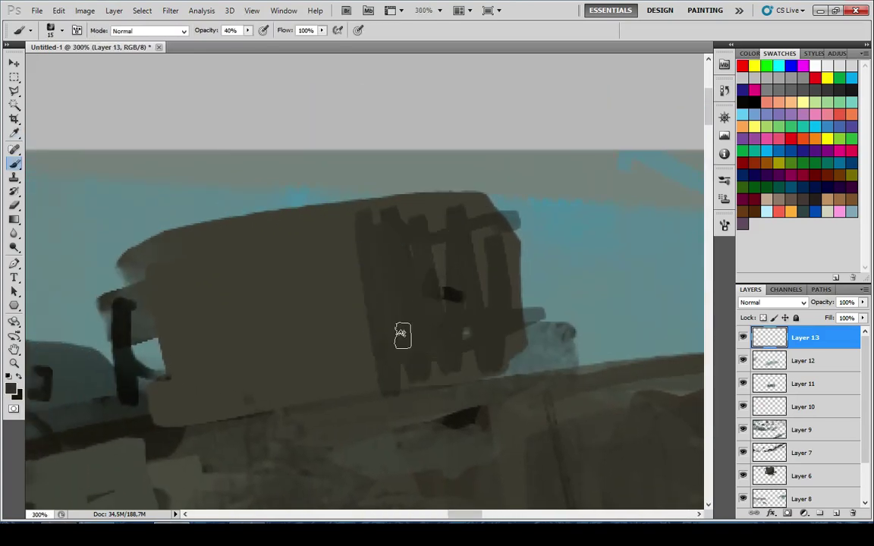
pyautogui.press(']')
pyautogui.press('0')
pyautogui.moveTo(501, 357)
pyautogui.mouseDown()
pyautogui.moveTo(503, 292)
pyautogui.moveTo(481, 314)
pyautogui.moveTo(484, 246)
pyautogui.moveTo(457, 212)
pyautogui.moveTo(374, 158)
pyautogui.moveTo(374, 211)
pyautogui.moveTo(501, 260)
pyautogui.mouseUp()
pyautogui.press('[')
pyautogui.moveTo(384, 300); pyautogui.dragTo(420, 228)
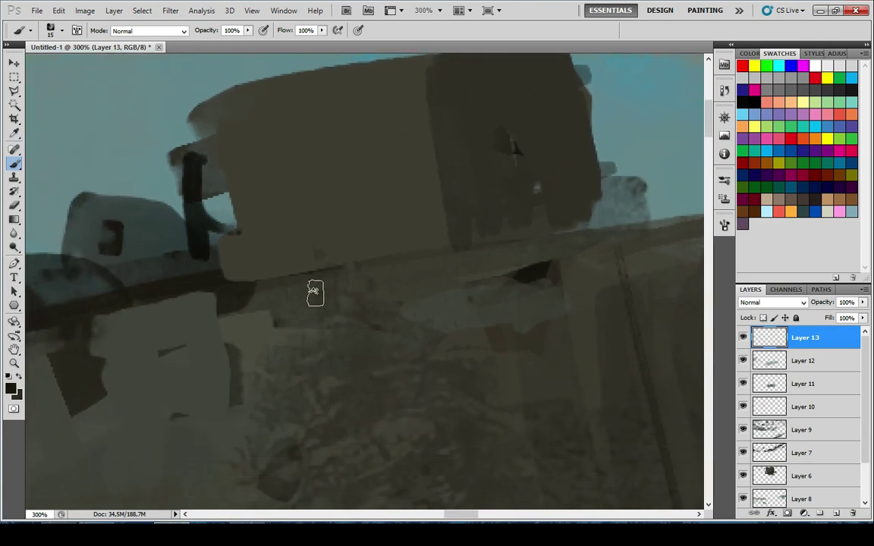
# Paint a thin dark line along the base of the turret's top box with a 7 px brush
pyautogui.press('[')
pyautogui.press('[')
pyautogui.press('[')
pyautogui.moveTo(247, 269); pyautogui.dragTo(585, 219)
pyautogui.hotkey('ctrl', 'z')
pyautogui.hotkey('ctrl', 'z')
pyautogui.moveTo(646, 201); pyautogui.dragTo(453, 264)
# Clean the gap behind the top box with sampled sky colour, undoing stray strokes, and straighten the box's rear edge in dark brown
pyautogui.press('x')
pyautogui.keyDown('alt'); pyautogui.click(446, 268); pyautogui.keyUp('alt')
pyautogui.moveTo(364, 273); pyautogui.dragTo(446, 268)
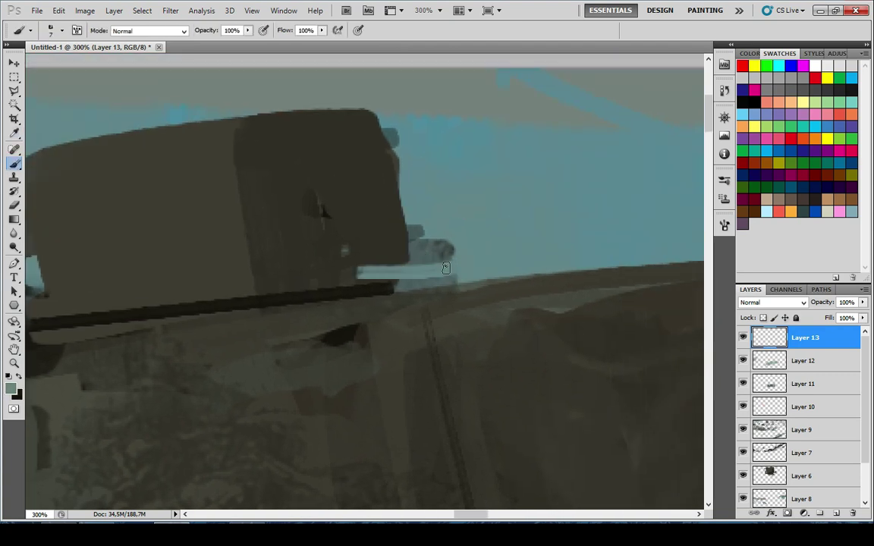
pyautogui.hotkey('ctrl', 'z')
pyautogui.moveTo(387, 278); pyautogui.dragTo(430, 267)
pyautogui.hotkey('ctrl', 'z')
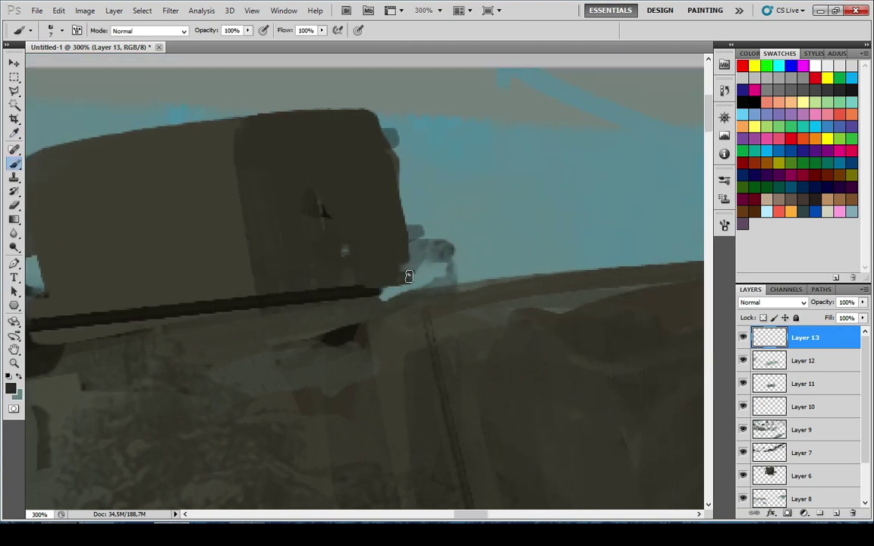
pyautogui.moveTo(400, 222); pyautogui.dragTo(368, 116)
# Sample the top box's olive brown and repaint its front end, covering the dark bracket and widening the silhouette
pyautogui.moveTo(318, 140); pyautogui.dragTo(572, 157)
pyautogui.press('x')
pyautogui.keyDown('alt'); pyautogui.click(328, 238); pyautogui.keyUp('alt')
pyautogui.moveTo(278, 227); pyautogui.dragTo(285, 322)
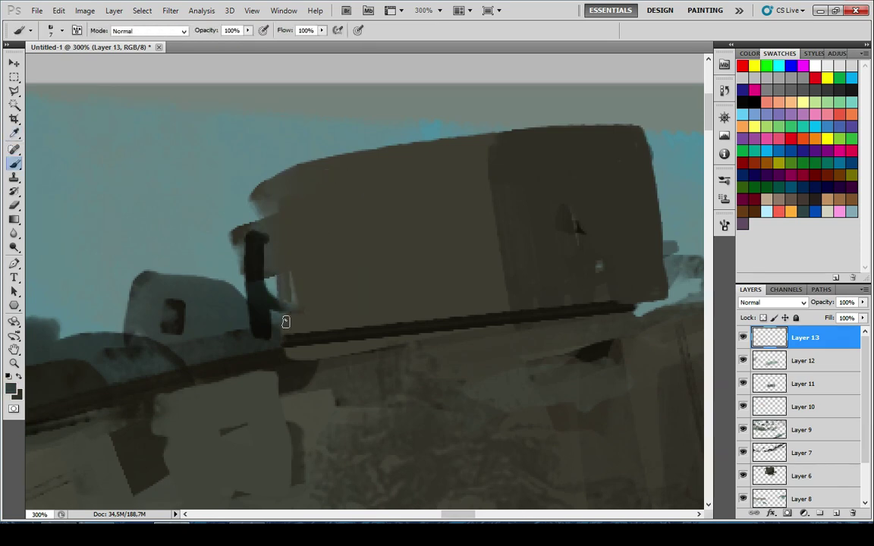
pyautogui.moveTo(273, 253)
pyautogui.mouseDown()
pyautogui.moveTo(253, 202)
pyautogui.moveTo(243, 243)
pyautogui.moveTo(259, 298)
pyautogui.moveTo(228, 251)
pyautogui.mouseUp()
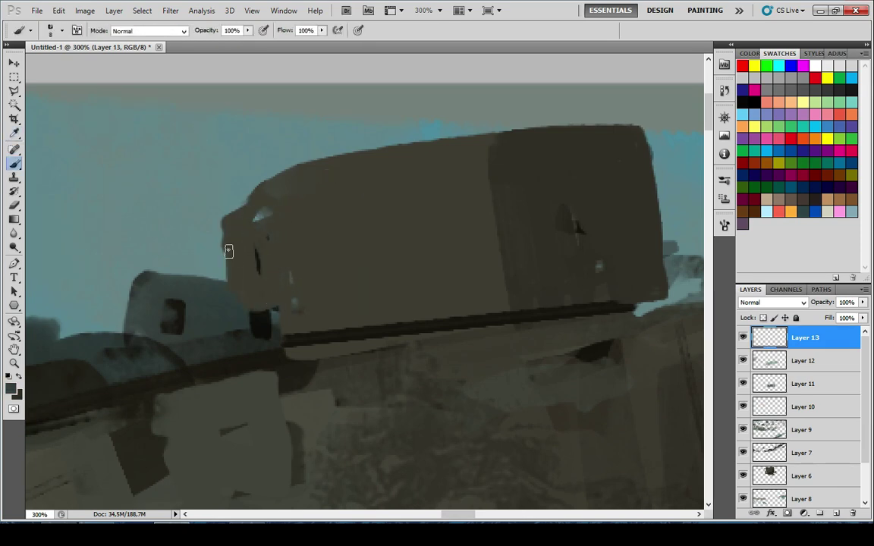
# Sample the sky blue and trim the hull's front edge into a cleaner slanted line down to its lower corner
pyautogui.scroll(-10, 407, 376)
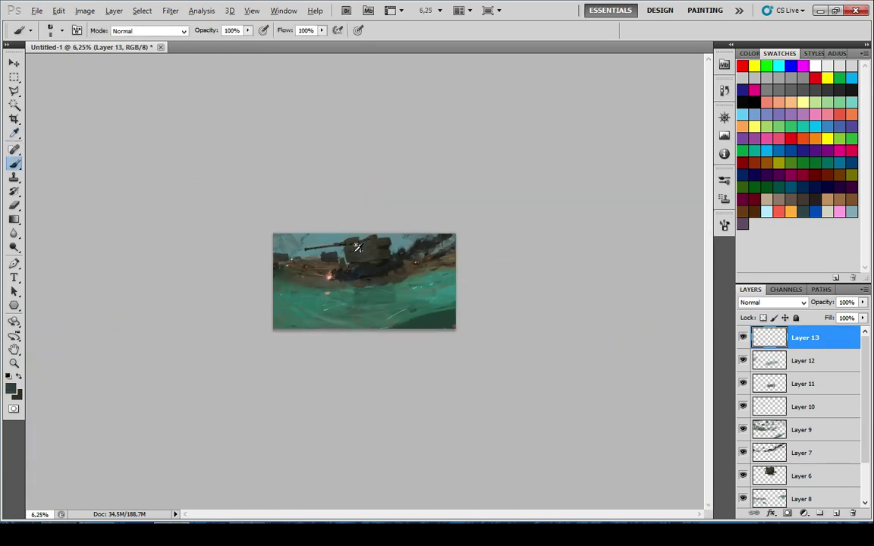
pyautogui.scroll(1, 314, 279)
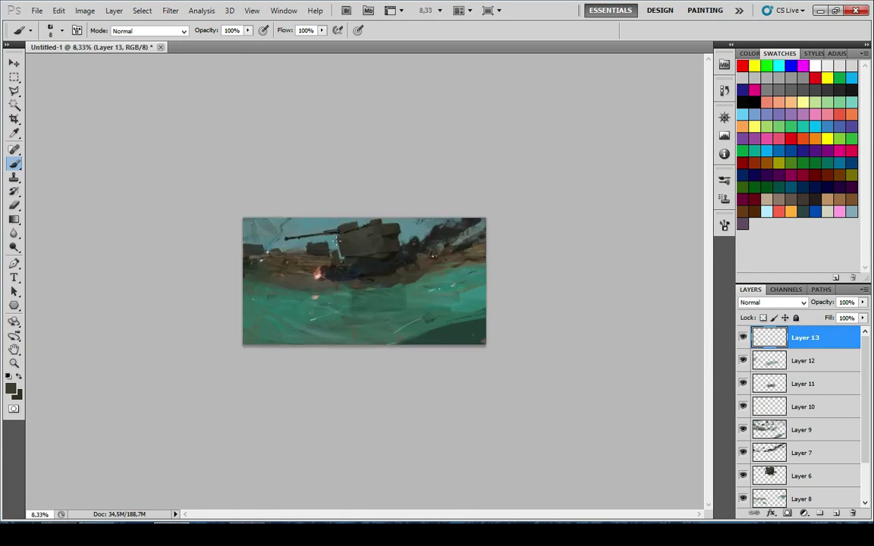
pyautogui.scroll(2, 306, 242)
pyautogui.scroll(5, 305, 221)
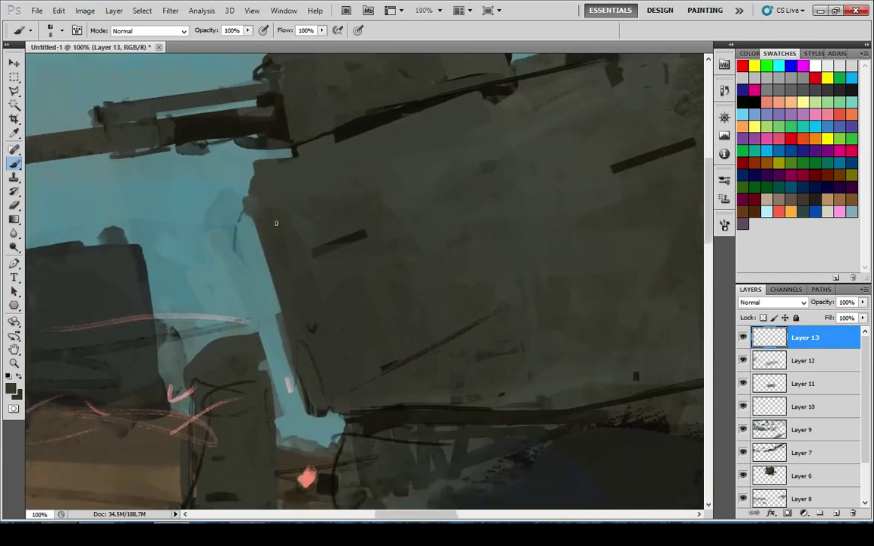
pyautogui.keyDown('alt'); pyautogui.click(269, 300); pyautogui.keyUp('alt')
pyautogui.moveTo(272, 272); pyautogui.dragTo(302, 397)
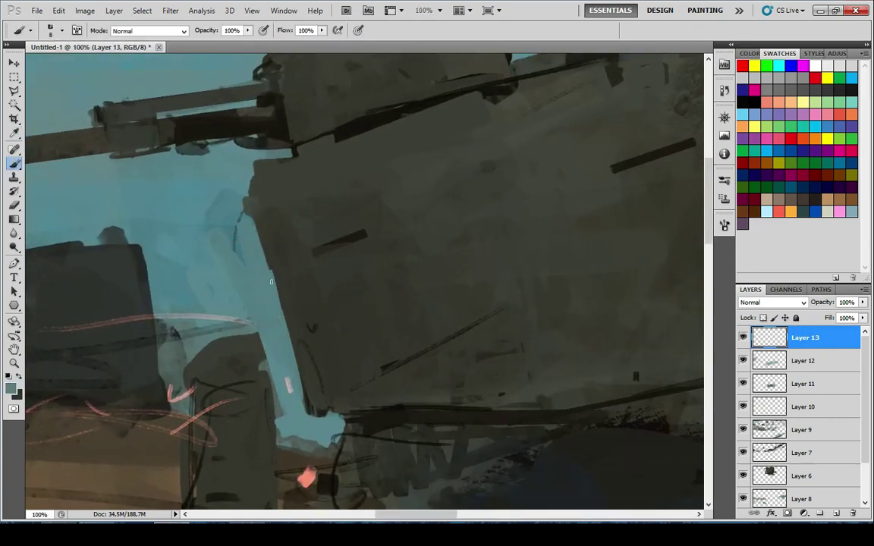
pyautogui.hotkey('ctrl', 'z')
pyautogui.moveTo(278, 312); pyautogui.dragTo(307, 412)
pyautogui.moveTo(263, 257)
pyautogui.mouseDown()
pyautogui.moveTo(245, 199)
pyautogui.moveTo(249, 210)
pyautogui.mouseUp()
pyautogui.press('x')
pyautogui.keyDown('alt'); pyautogui.click(264, 202); pyautogui.keyUp('alt')
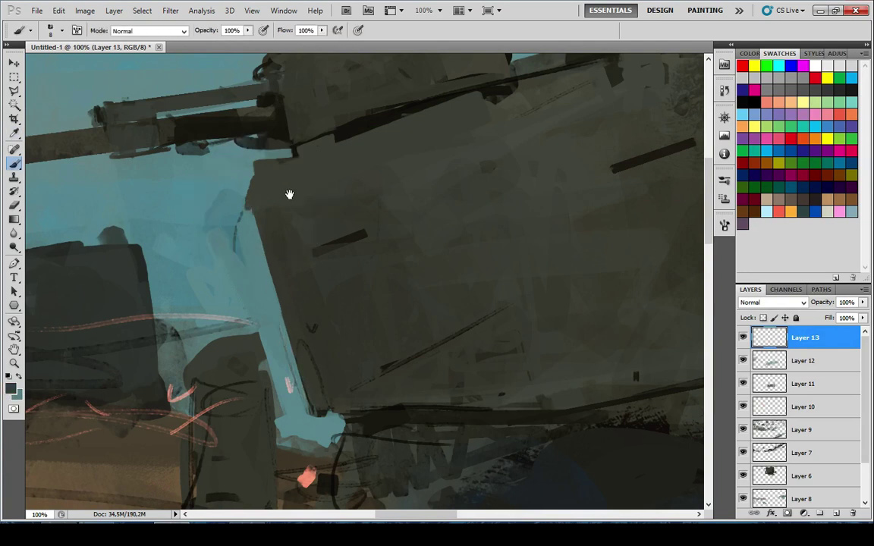
# Sample a dark tone and paint small panel marks on the hull's lower front and an arched opening on its rear side
pyautogui.moveTo(524, 281); pyautogui.dragTo(352, 301)
pyautogui.keyDown('alt'); pyautogui.click(195, 435); pyautogui.keyUp('alt')
pyautogui.moveTo(198, 428); pyautogui.dragTo(245, 411)
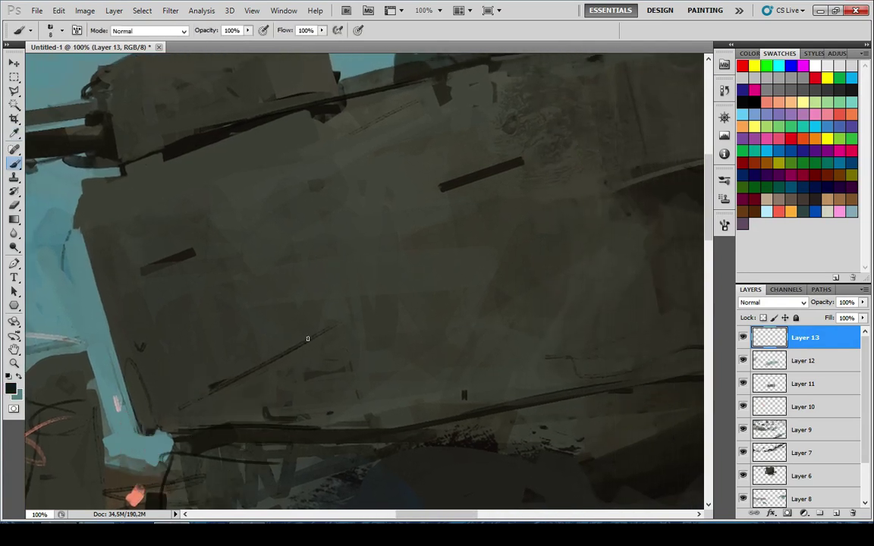
pyautogui.moveTo(308, 338); pyautogui.dragTo(265, 412)
pyautogui.moveTo(311, 264); pyautogui.dragTo(271, 237)
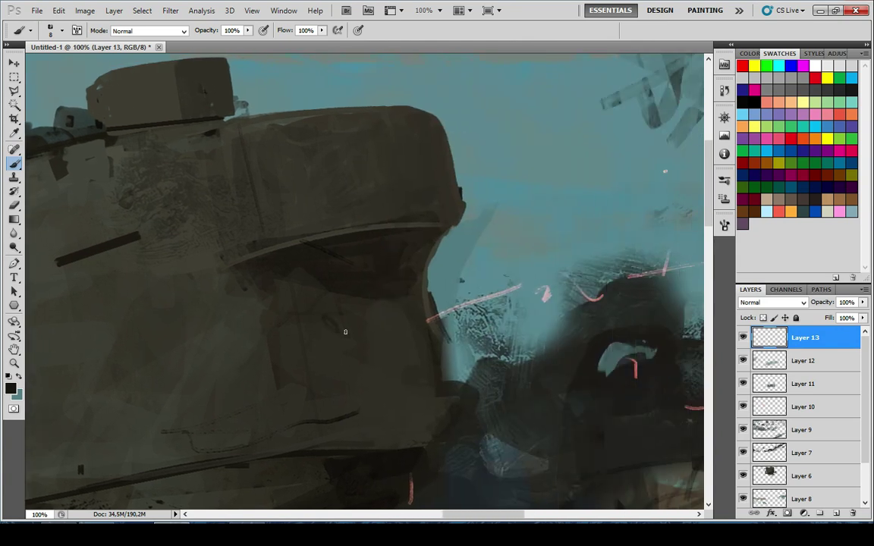
pyautogui.moveTo(325, 342)
pyautogui.mouseDown()
pyautogui.moveTo(313, 262)
pyautogui.moveTo(337, 285)
pyautogui.moveTo(339, 321)
pyautogui.moveTo(332, 317)
pyautogui.moveTo(357, 355)
pyautogui.moveTo(345, 371)
pyautogui.moveTo(340, 307)
pyautogui.mouseUp()
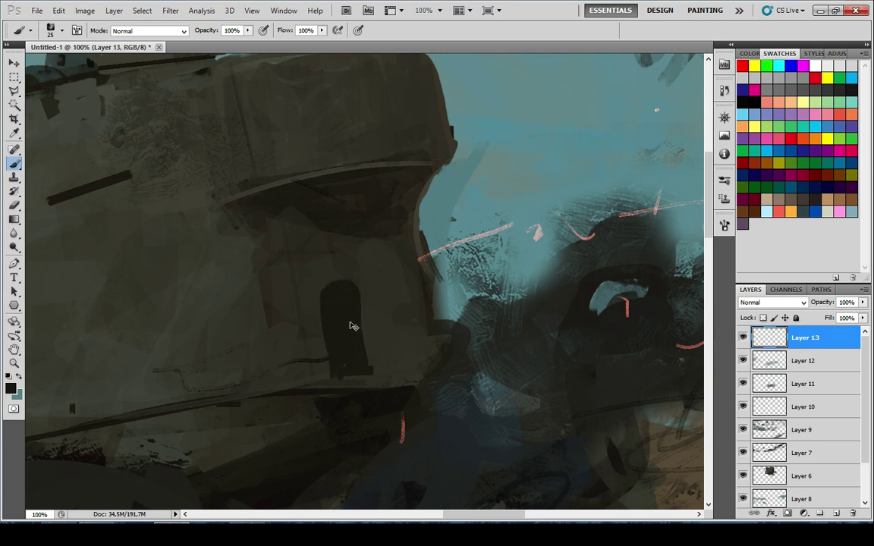
# Choose a darker near-black foreground colour and undo the trial stroke made inside the arched opening with a smaller brush
pyautogui.click(12, 389)
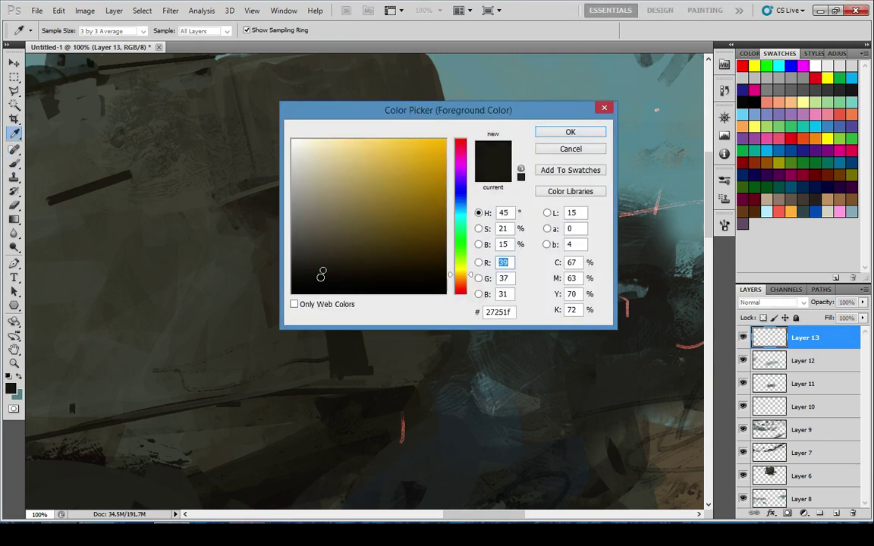
pyautogui.click(562, 133)
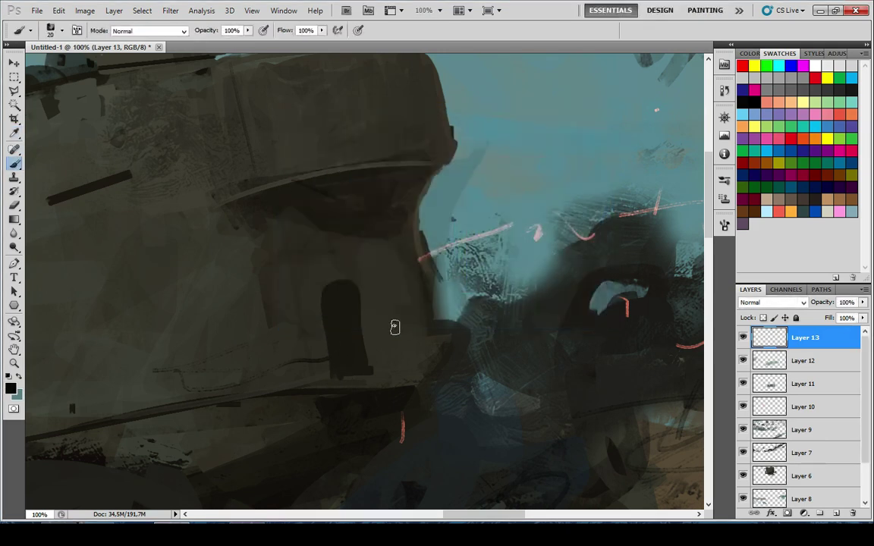
pyautogui.press('[')
pyautogui.press('[')
pyautogui.moveTo(328, 347)
pyautogui.mouseDown()
pyautogui.moveTo(363, 330)
pyautogui.moveTo(336, 280)
pyautogui.moveTo(345, 309)
pyautogui.moveTo(328, 350)
pyautogui.moveTo(356, 353)
pyautogui.mouseUp()
pyautogui.hotkey('ctrl', 'z')
pyautogui.hotkey('ctrl', 'z')
pyautogui.hotkey('ctrl', 'z')
# Examine the whole painting at thumbnail size to judge how the reworked tank reads against the scene
pyautogui.hotkey('ctrl', '-')
pyautogui.hotkey('ctrl', '-')
pyautogui.hotkey('ctrl', '-')
pyautogui.hotkey('ctrl', '-')
pyautogui.hotkey('ctrl', '-')
pyautogui.hotkey('ctrl', '-')
pyautogui.hotkey('ctrl', '-')
pyautogui.hotkey('ctrl', '-')
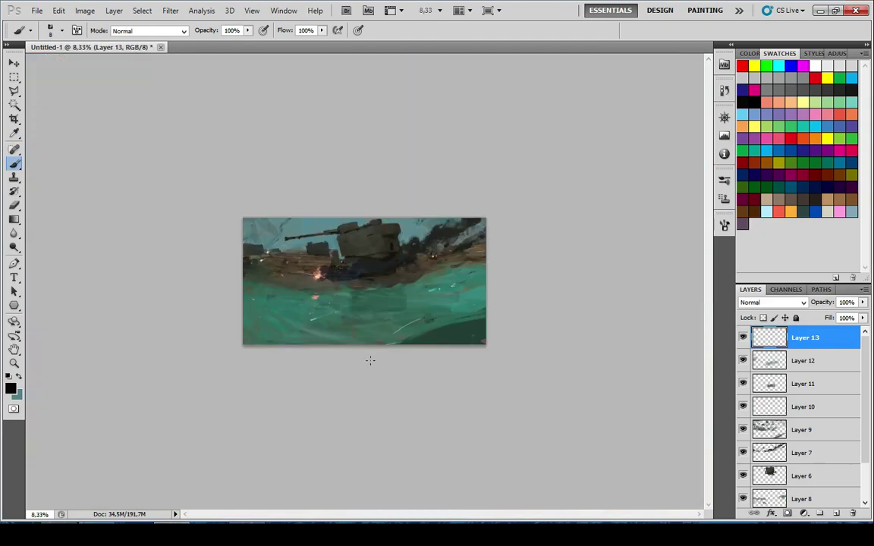
pyautogui.hotkey('ctrl', '+')
pyautogui.hotkey('ctrl', '-')
pyautogui.hotkey('ctrl', '-')
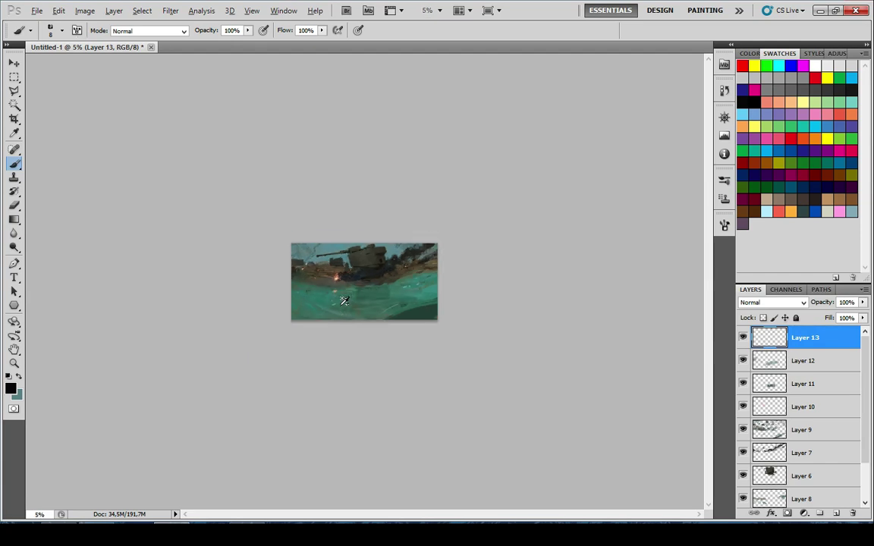
# Sample a dark tone and draw angular detail lines on the small block beside the hull's lower front corner with a 9-pixel brush
pyautogui.hotkey('ctrl', '+')
pyautogui.hotkey('ctrl', '+')
pyautogui.hotkey('ctrl', '+')
pyautogui.hotkey('ctrl', '+')
pyautogui.hotkey('ctrl', '+')
pyautogui.hotkey('ctrl', '+')
pyautogui.hotkey('ctrl', '+')
pyautogui.hotkey('ctrl', '+')
pyautogui.moveTo(380, 187); pyautogui.dragTo(436, 256)
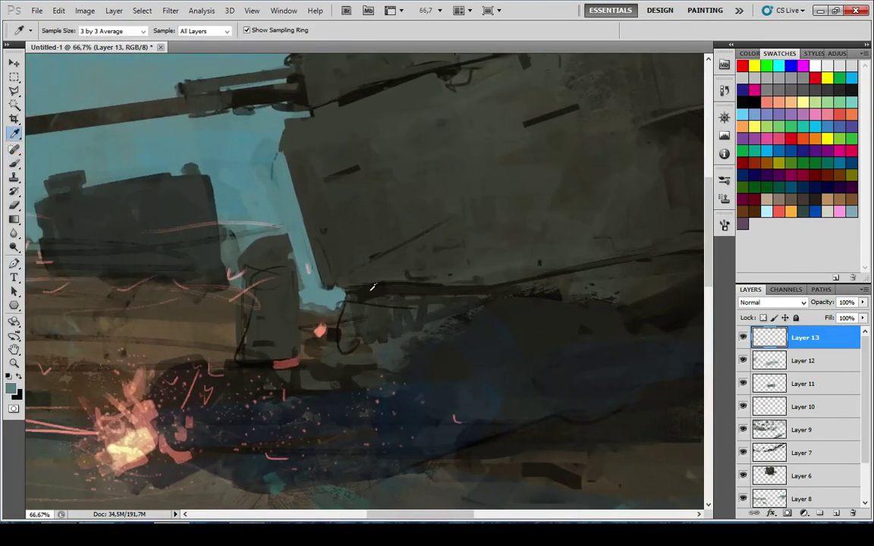
pyautogui.hotkey('ctrl', '+')
pyautogui.hotkey('ctrl', '+')
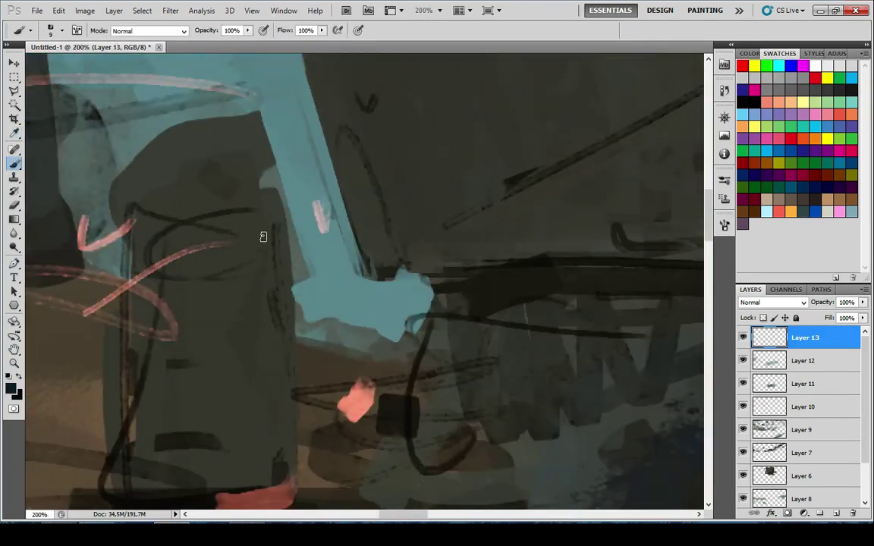
pyautogui.moveTo(259, 141); pyautogui.dragTo(293, 287)
pyautogui.moveTo(235, 171); pyautogui.dragTo(346, 230)
pyautogui.moveTo(358, 181); pyautogui.dragTo(359, 332)
pyautogui.moveTo(357, 195); pyautogui.dragTo(302, 239)
pyautogui.moveTo(360, 267)
pyautogui.mouseDown()
pyautogui.moveTo(228, 265)
pyautogui.moveTo(297, 198)
pyautogui.mouseUp()
# Sketch dark arcs and short panel marks around the slanted line on the hull's lower front, undoing one stray stroke
pyautogui.moveTo(458, 294); pyautogui.dragTo(211, 232)
pyautogui.moveTo(205, 304); pyautogui.dragTo(324, 297)
pyautogui.moveTo(285, 268); pyautogui.dragTo(288, 317)
pyautogui.moveTo(253, 235); pyautogui.dragTo(276, 427)
pyautogui.moveTo(245, 390); pyautogui.dragTo(304, 428)
pyautogui.moveTo(254, 439); pyautogui.dragTo(346, 435)
pyautogui.moveTo(391, 451)
pyautogui.mouseDown()
pyautogui.moveTo(344, 324)
pyautogui.moveTo(269, 365)
pyautogui.moveTo(331, 421)
pyautogui.moveTo(327, 359)
pyautogui.moveTo(281, 432)
pyautogui.mouseUp()
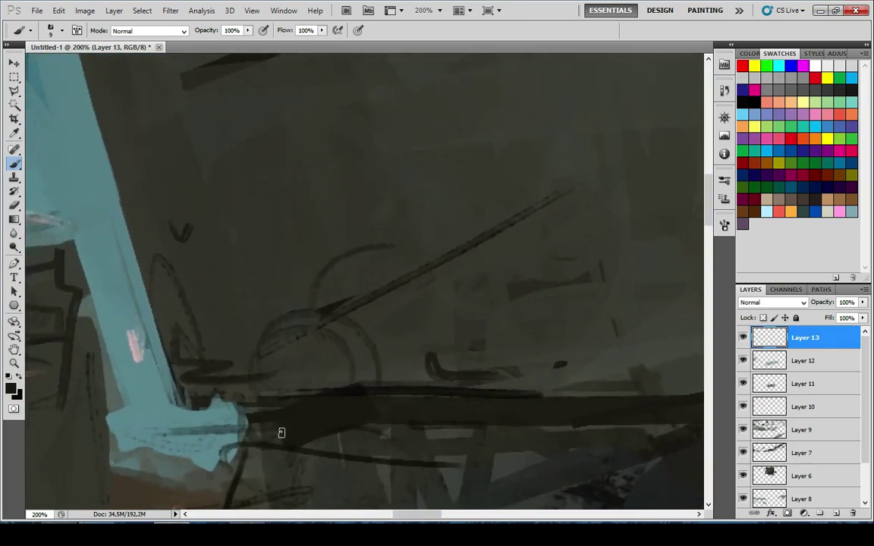
pyautogui.hotkey('ctrl', 'z')
pyautogui.moveTo(241, 343)
pyautogui.mouseDown()
pyautogui.moveTo(375, 383)
pyautogui.moveTo(299, 325)
pyautogui.mouseUp()
pyautogui.moveTo(210, 279); pyautogui.dragTo(280, 443)
pyautogui.scroll(-8, 319, 404)
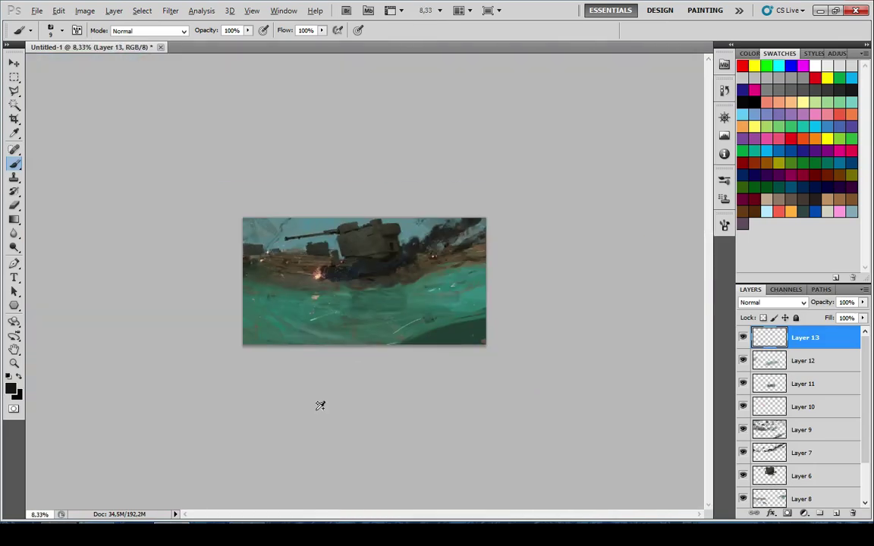
pyautogui.scroll(1, 302, 394)
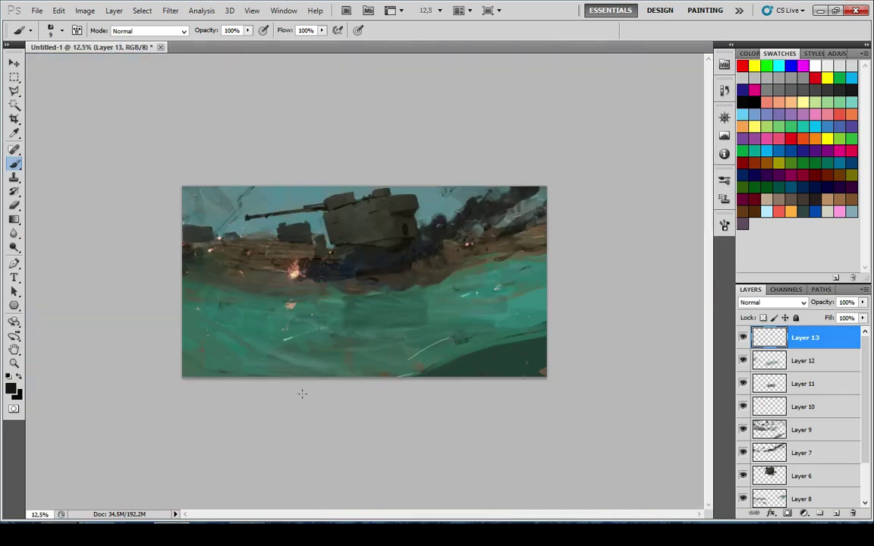
pyautogui.scroll(-1, 304, 359)
# Sample the surrounding hull tone and trim the outer edges of the arched opening on the hull's rear side
pyautogui.scroll(8, 372, 266)
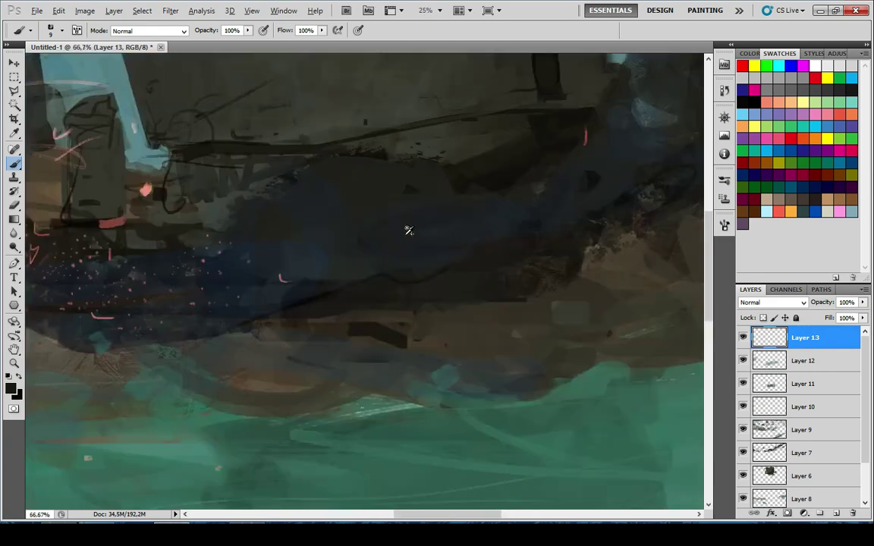
pyautogui.moveTo(448, 188); pyautogui.dragTo(398, 272)
pyautogui.scroll(1, 425, 199)
pyautogui.press('i')
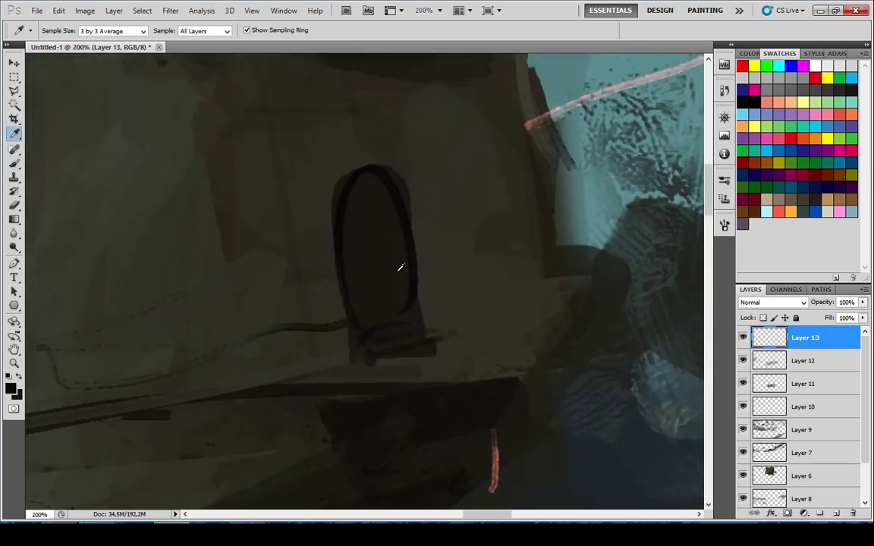
pyautogui.keyDown('alt'); pyautogui.click(332, 234); pyautogui.keyUp('alt')
pyautogui.moveTo(341, 330)
pyautogui.mouseDown()
pyautogui.moveTo(341, 171)
pyautogui.moveTo(338, 321)
pyautogui.mouseUp()
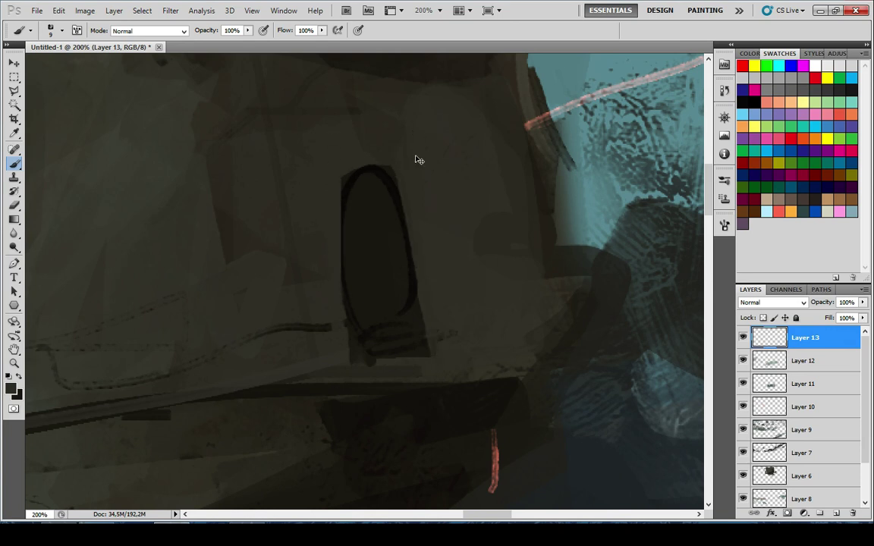
pyautogui.press('i')
pyautogui.click(434, 249)
pyautogui.press('b')
pyautogui.keyDown('alt'); pyautogui.click(413, 308); pyautogui.keyUp('alt')
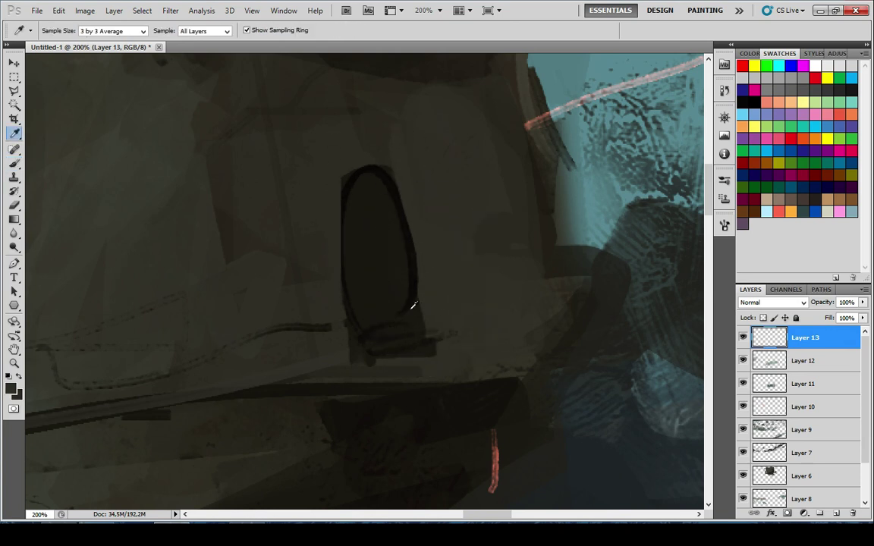
# Try to cover the dark interior of the arched opening with the hull tone, enlarging the brush to 25 pixels
pyautogui.moveTo(373, 335); pyautogui.dragTo(364, 182)
pyautogui.hotkey('ctrl', 'z')
pyautogui.press(']')
pyautogui.press(']')
pyautogui.press(']')
pyautogui.press(']')
pyautogui.moveTo(373, 337); pyautogui.dragTo(364, 226)
pyautogui.hotkey('ctrl', 'z')
pyautogui.hotkey('ctrl', 'z')
pyautogui.hotkey('ctrl', 'z')
pyautogui.hotkey('ctrl', 'z')
pyautogui.hotkey('ctrl', 'z')
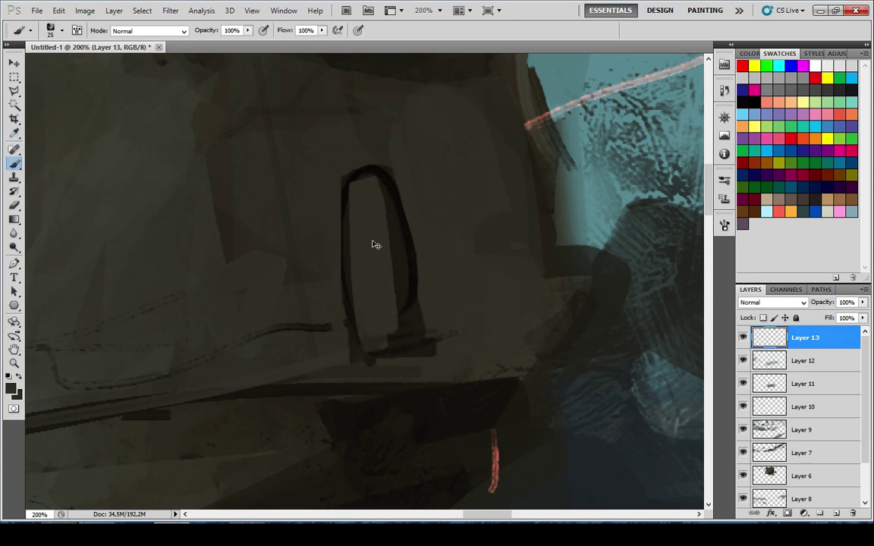
# Fill the interior of the arched opening with the hull tone using a 15-pixel brush, leaving a dark outline
pyautogui.press('[')
pyautogui.hotkey('ctrl', 'z')
pyautogui.hotkey('ctrl', 'z')
pyautogui.hotkey('ctrl', 'z')
pyautogui.hotkey('ctrl', 'z')
pyautogui.hotkey('ctrl', 'z')
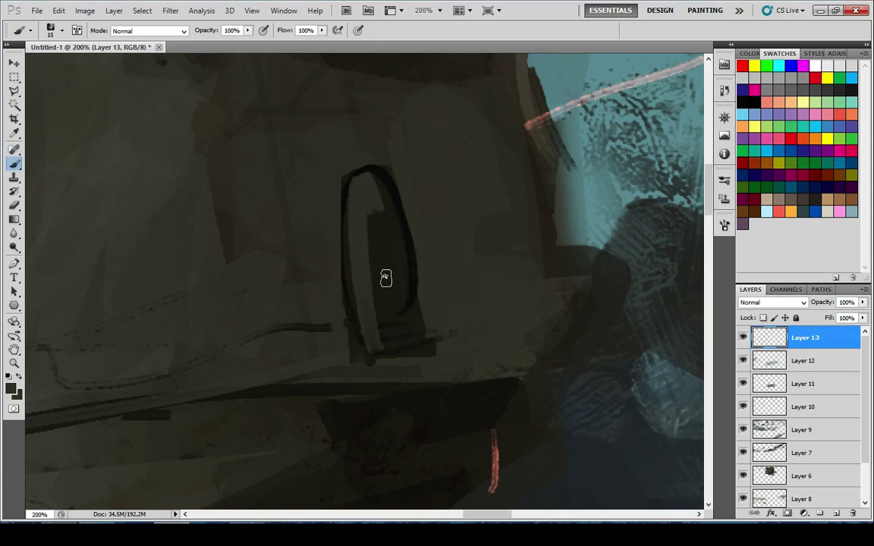
pyautogui.hotkey('ctrl', 'z')
pyautogui.hotkey('ctrl', 'z')
pyautogui.hotkey('ctrl', 'z')
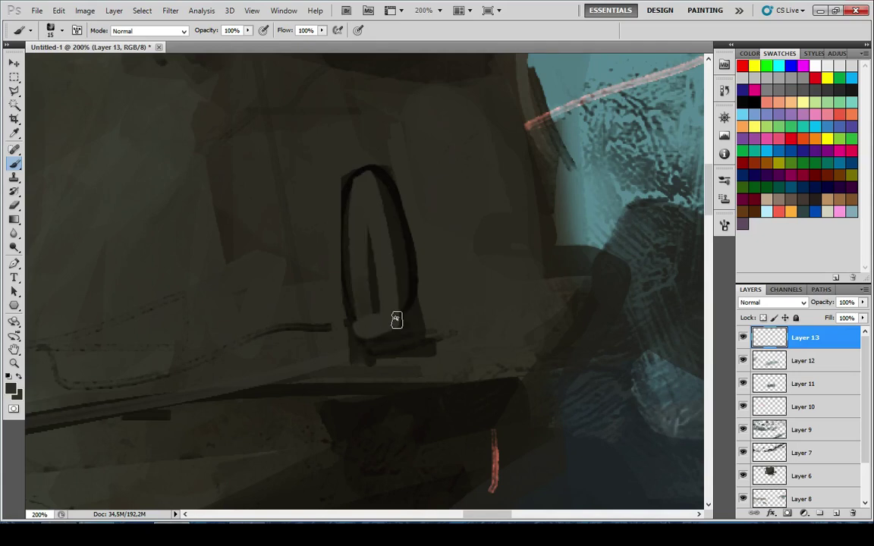
pyautogui.hotkey('ctrl', '-')
pyautogui.hotkey('ctrl', '-')
pyautogui.hotkey('ctrl', '-')
pyautogui.hotkey('ctrl', '-')
pyautogui.hotkey('ctrl', '-')
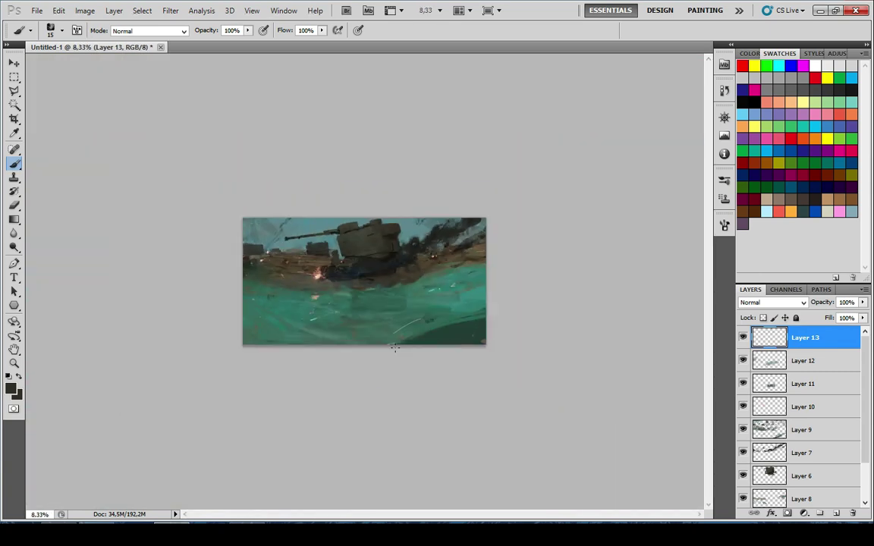
pyautogui.hotkey('ctrl', '-')
# Sample nearby hull tones and clean up the base and upper outer edge of the arched opening's outline
pyautogui.hotkey('ctrl', '+')
pyautogui.hotkey('ctrl', '+')
pyautogui.hotkey('ctrl', '+')
pyautogui.hotkey('ctrl', '+')
pyautogui.hotkey('ctrl', '+')
pyautogui.hotkey('ctrl', '+')
pyautogui.hotkey('ctrl', '+')
pyautogui.hotkey('ctrl', '+')
pyautogui.hotkey('ctrl', '+')
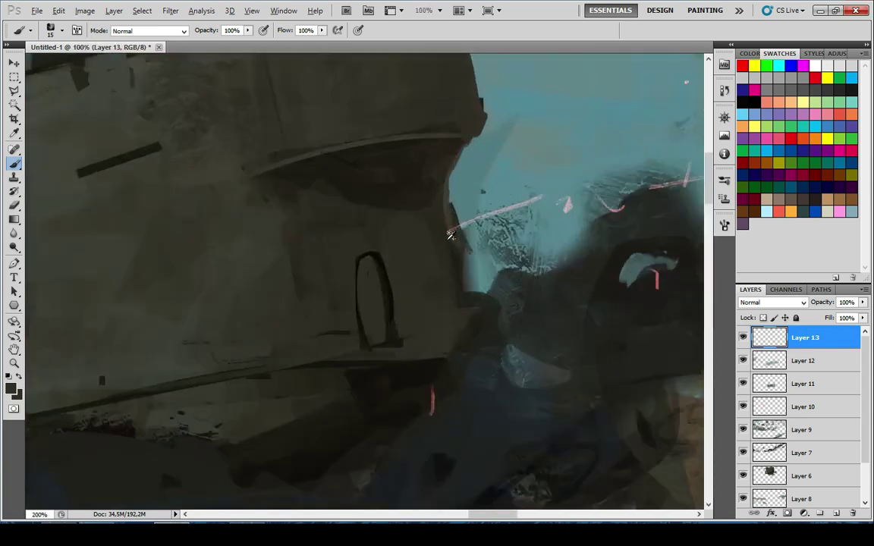
pyautogui.press('i')
pyautogui.press('b')
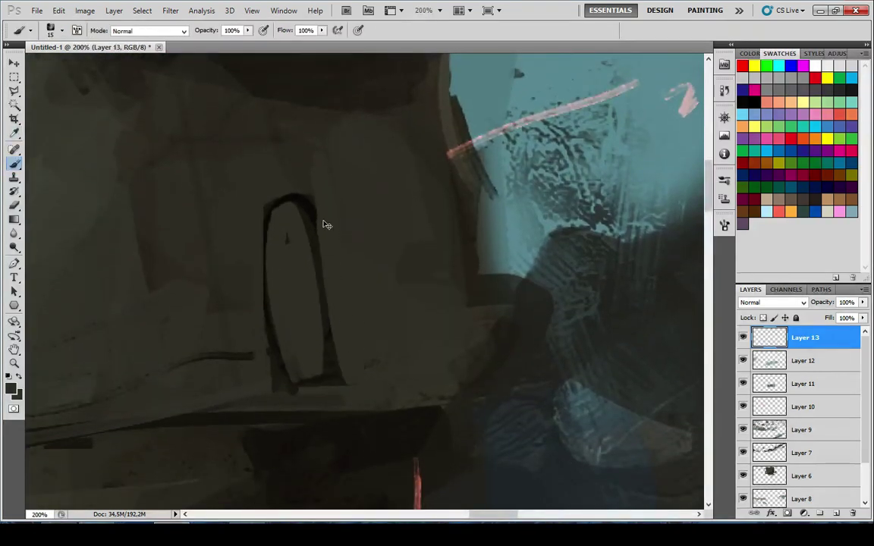
pyautogui.moveTo(255, 381)
pyautogui.mouseDown()
pyautogui.moveTo(363, 375)
pyautogui.moveTo(287, 381)
pyautogui.mouseUp()
pyautogui.hotkey('ctrl', 'z')
pyautogui.press('x')
pyautogui.keyDown('alt'); pyautogui.click(334, 368); pyautogui.keyUp('alt')
pyautogui.keyDown('alt'); pyautogui.click(259, 198); pyautogui.keyUp('alt')
pyautogui.moveTo(261, 210); pyautogui.dragTo(270, 195)
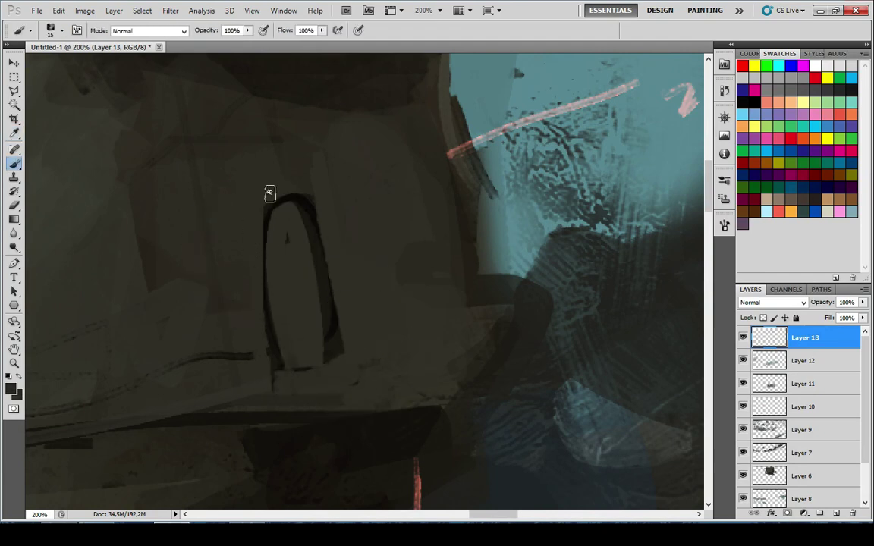
# Sample dark shore tones and extend the left bank's lower edge over the water in a smooth curve with a 50-pixel brush
pyautogui.scroll(-8, 340, 219)
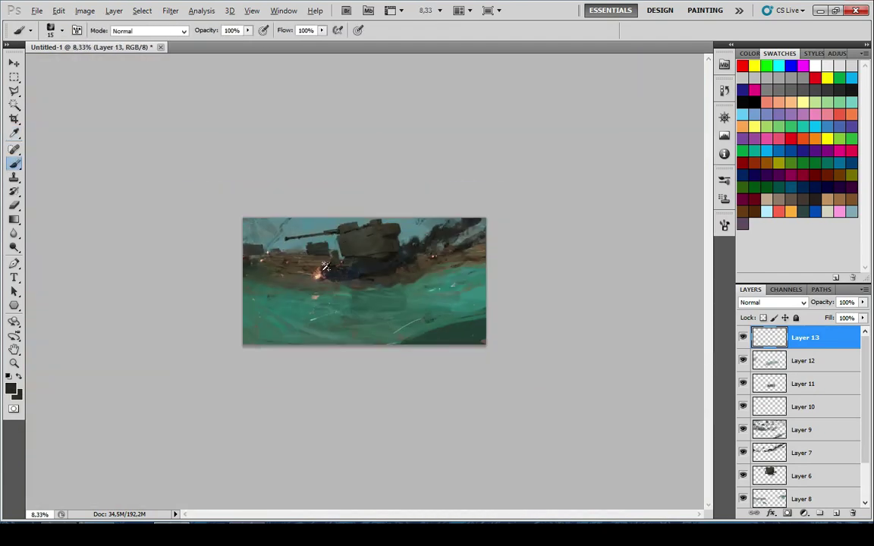
pyautogui.scroll(1, 322, 271)
pyautogui.scroll(3, 317, 304)
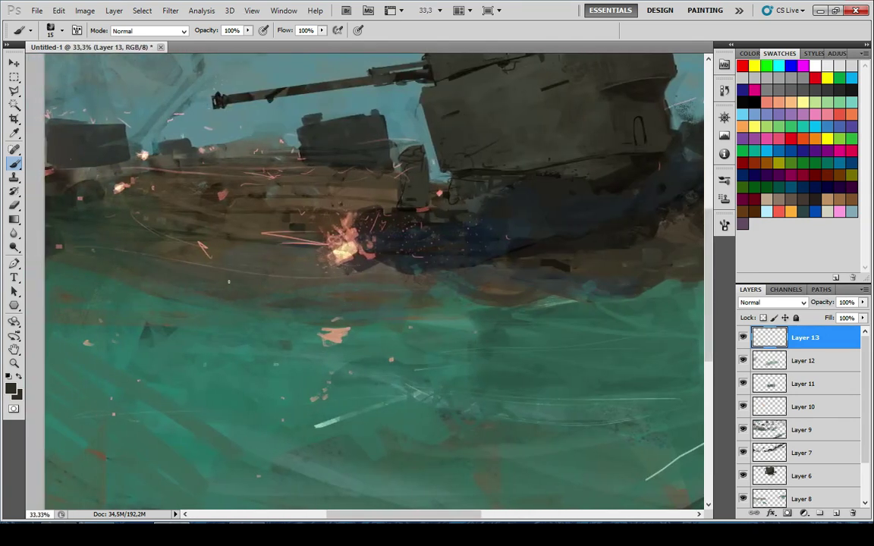
pyautogui.keyDown('alt'); pyautogui.click(93, 229); pyautogui.keyUp('alt')
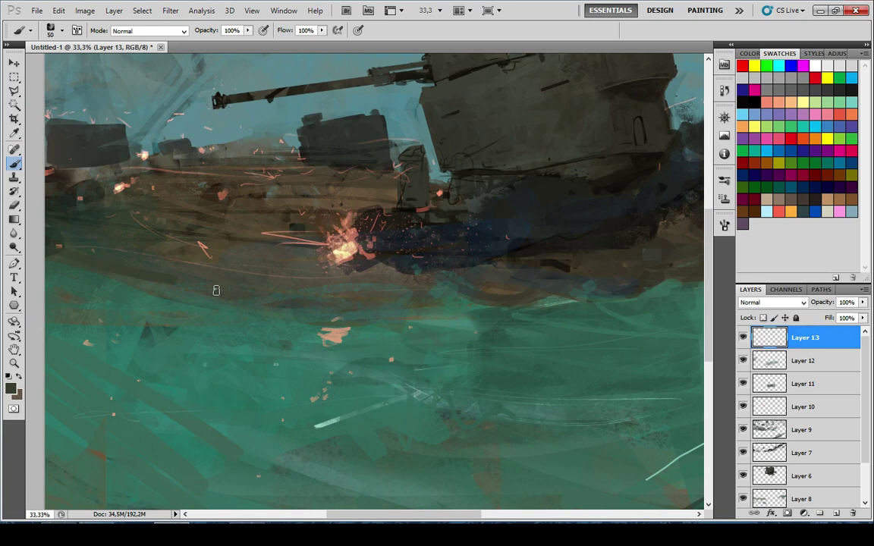
pyautogui.moveTo(211, 299); pyautogui.dragTo(105, 275)
pyautogui.hotkey('ctrl', 'z')
pyautogui.hotkey('ctrl', 'z')
pyautogui.keyDown('alt'); pyautogui.click(115, 238); pyautogui.keyUp('alt')
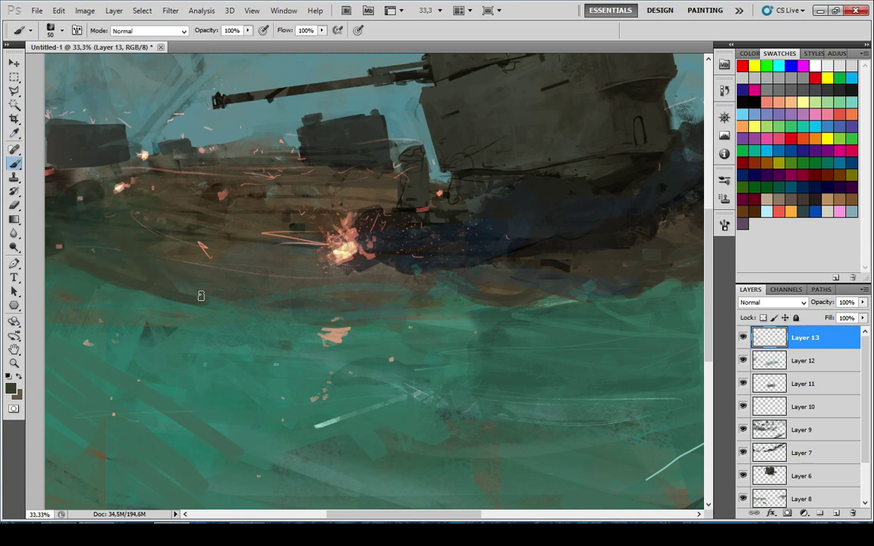
pyautogui.press('x')
pyautogui.keyDown('alt'); pyautogui.click(164, 269); pyautogui.keyUp('alt')
pyautogui.moveTo(168, 300)
pyautogui.mouseDown()
pyautogui.moveTo(230, 303)
pyautogui.moveTo(264, 297)
pyautogui.moveTo(307, 313)
pyautogui.mouseUp()
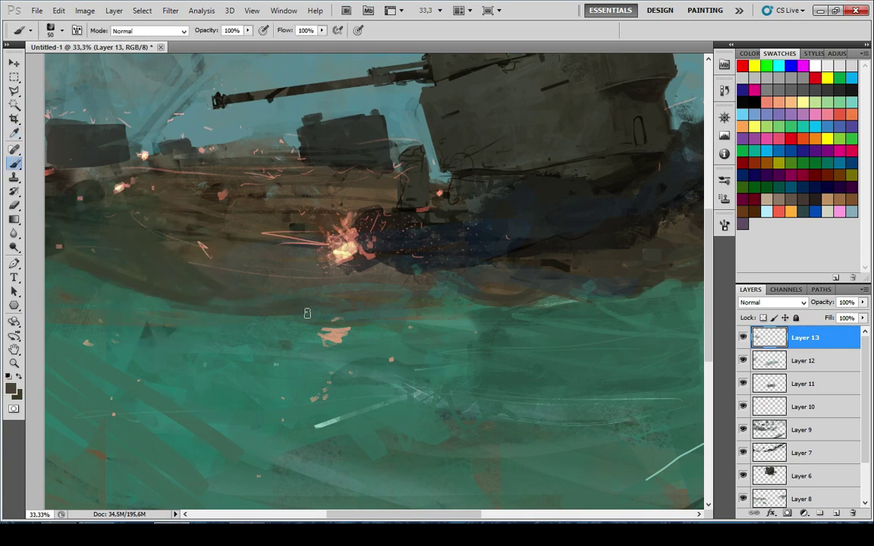
pyautogui.keyDown('alt'); pyautogui.click(213, 229); pyautogui.keyUp('alt')
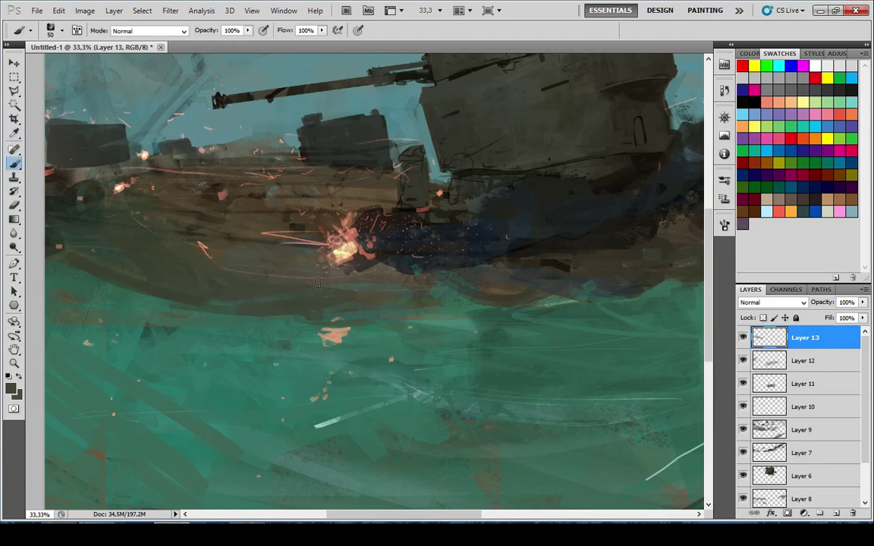
pyautogui.scroll(-6, 380, 211)
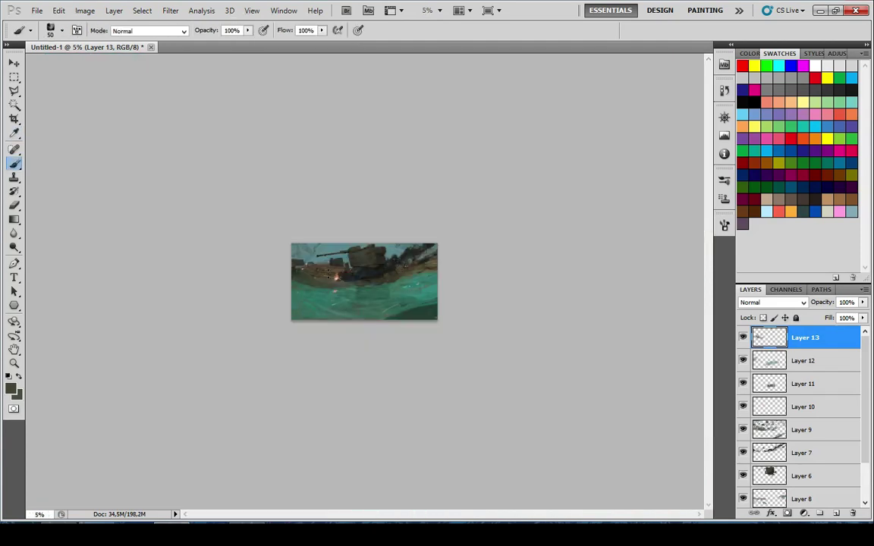
# Sample a dark green and glaze the left end of the bank darker at 54% brush opacity with a larger brush
pyautogui.scroll(6, 295, 275)
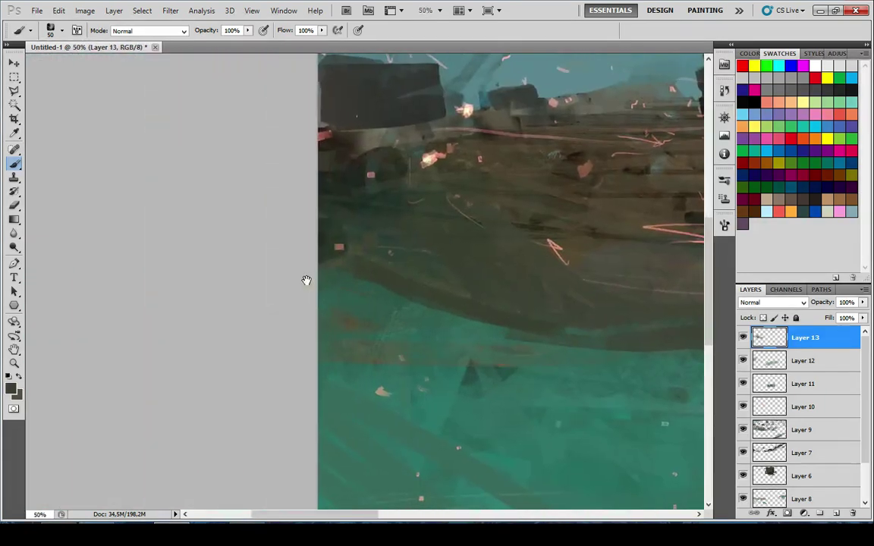
pyautogui.keyDown('alt'); pyautogui.click(334, 221); pyautogui.keyUp('alt')
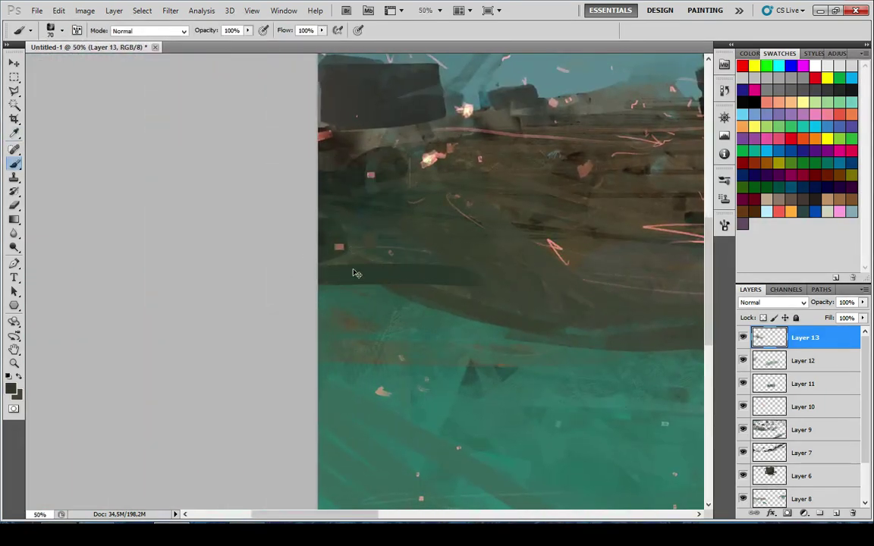
pyautogui.press('5')
pyautogui.press('4')
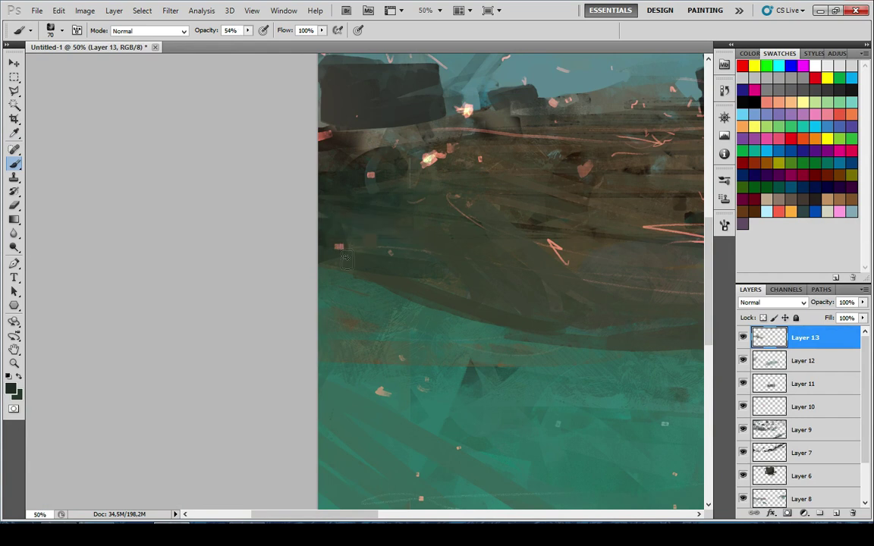
pyautogui.moveTo(409, 170); pyautogui.dragTo(387, 180)
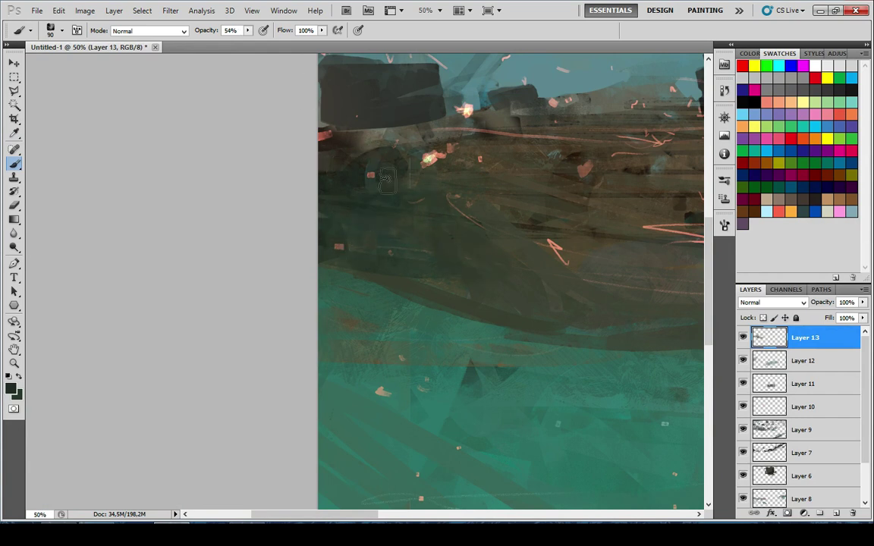
pyautogui.moveTo(585, 176); pyautogui.dragTo(443, 241)
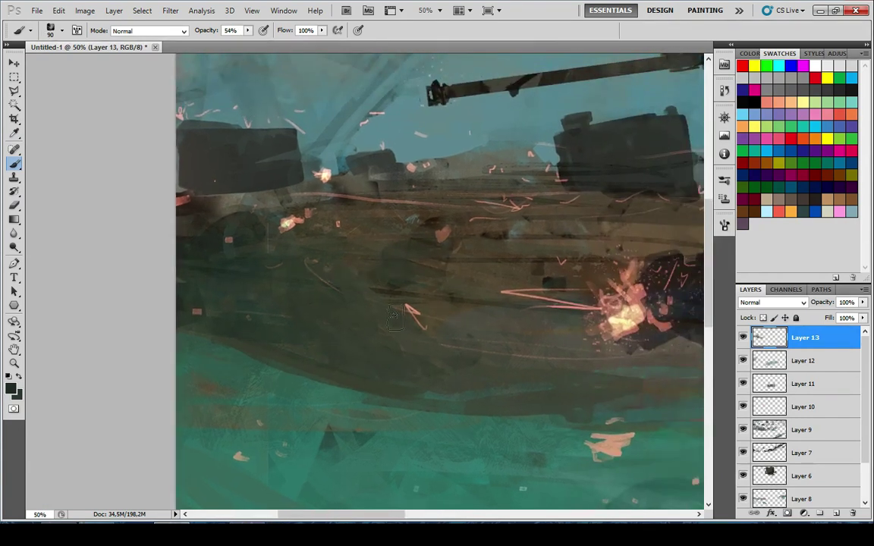
# Examine the whole painting at thumbnail size and the shoreline below the tank to judge the darkened bank
pyautogui.scroll(-11, 540, 269)
pyautogui.scroll(3, 326, 316)
pyautogui.scroll(3, 374, 289)
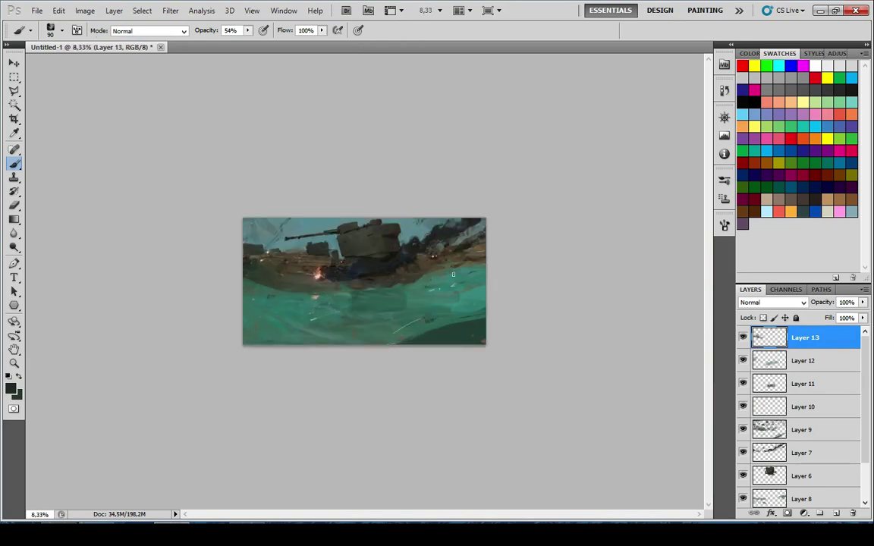
pyautogui.scroll(-2, 429, 277)
pyautogui.scroll(1, 421, 281)
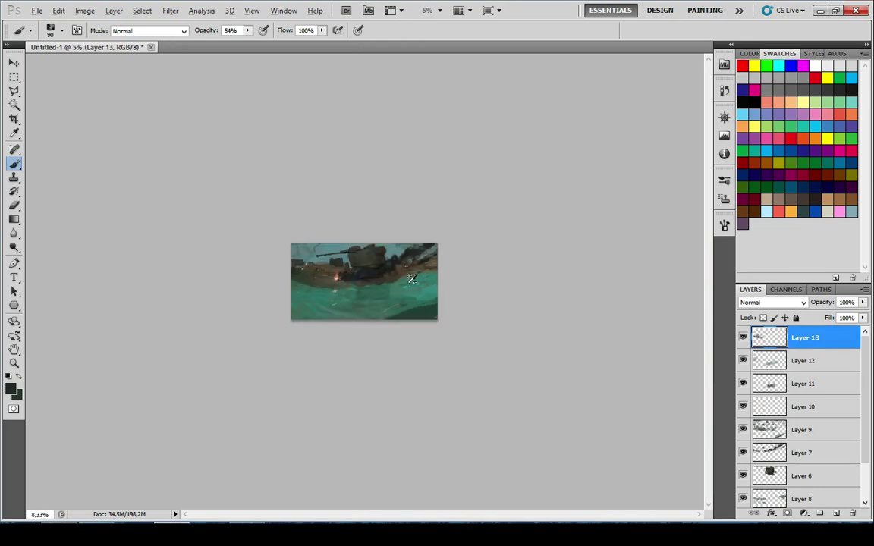
pyautogui.scroll(6, 411, 279)
pyautogui.moveTo(387, 273); pyautogui.dragTo(399, 255)
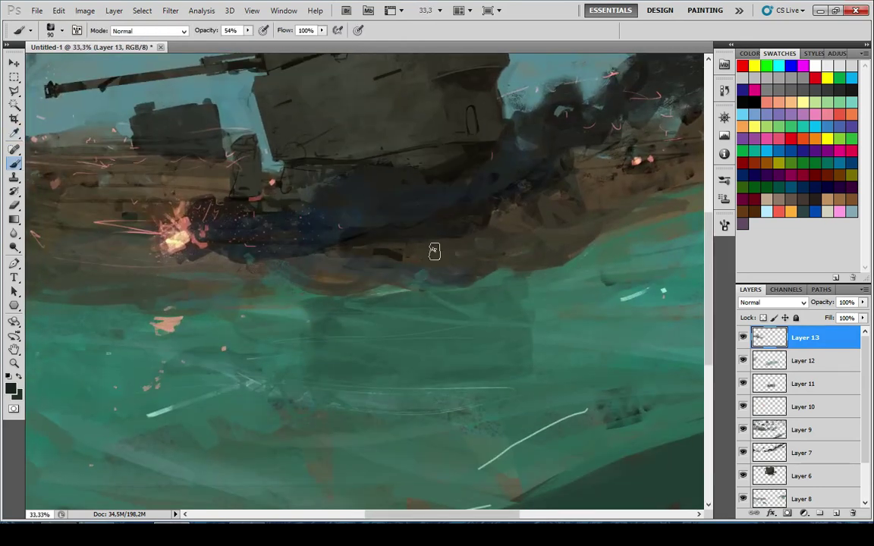
pyautogui.scroll(-2, 434, 252)
# Add a new layer above the others, restore brush opacity to 100% and set the foreground colour to near-black #131415
pyautogui.click(836, 515)
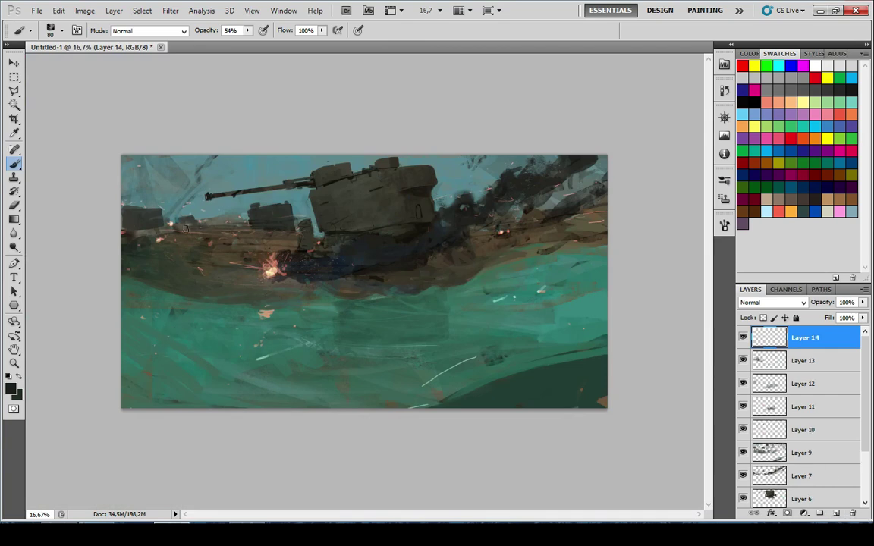
pyautogui.press('0')
pyautogui.click(12, 388)
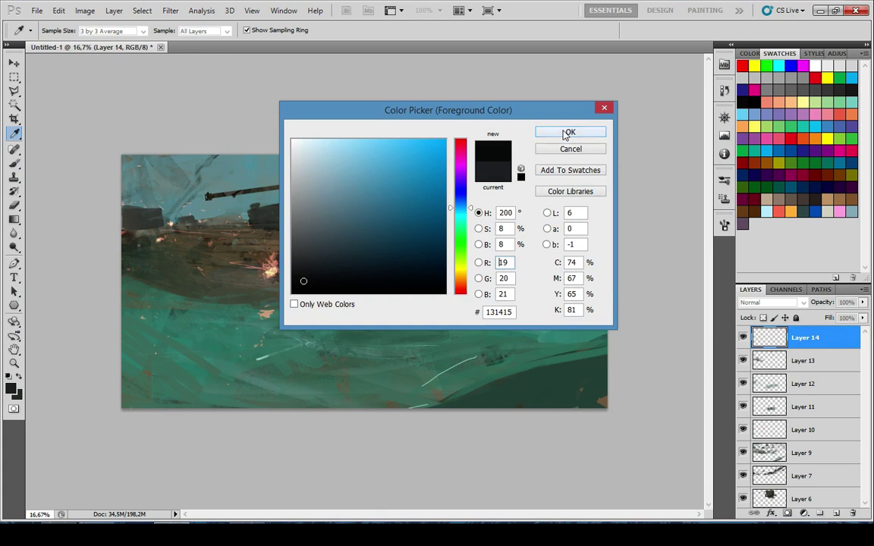
pyautogui.click(565, 135)
pyautogui.moveTo(135, 283)
pyautogui.mouseDown()
pyautogui.moveTo(170, 239)
pyautogui.moveTo(194, 144)
pyautogui.mouseUp()
pyautogui.hotkey('ctrl', 'z')
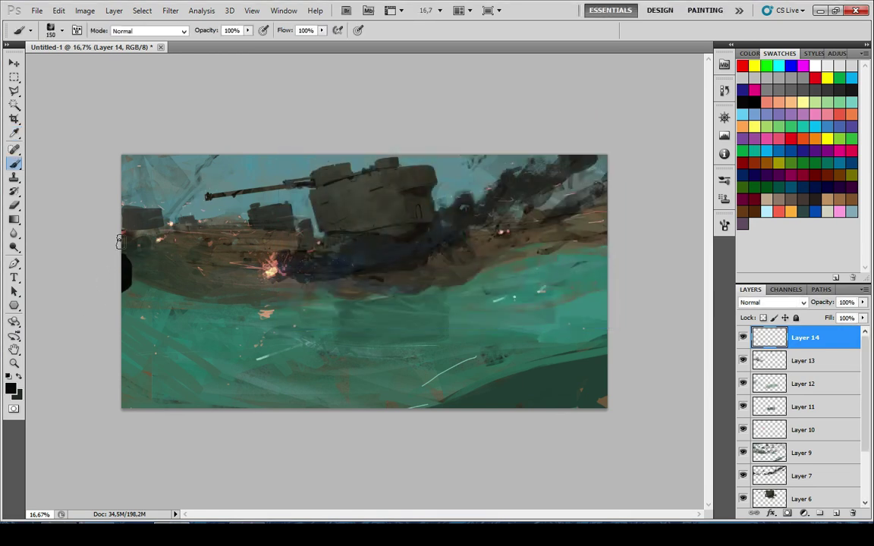
pyautogui.hotkey('ctrl', 'z')
pyautogui.moveTo(101, 299); pyautogui.dragTo(162, 205)
pyautogui.hotkey('ctrl', 'z')
# Paint a near-black, smoke-like curving shape along the painting's left edge up to the upper-left sky with a 150-pixel brush
pyautogui.moveTo(108, 278); pyautogui.dragTo(129, 236)
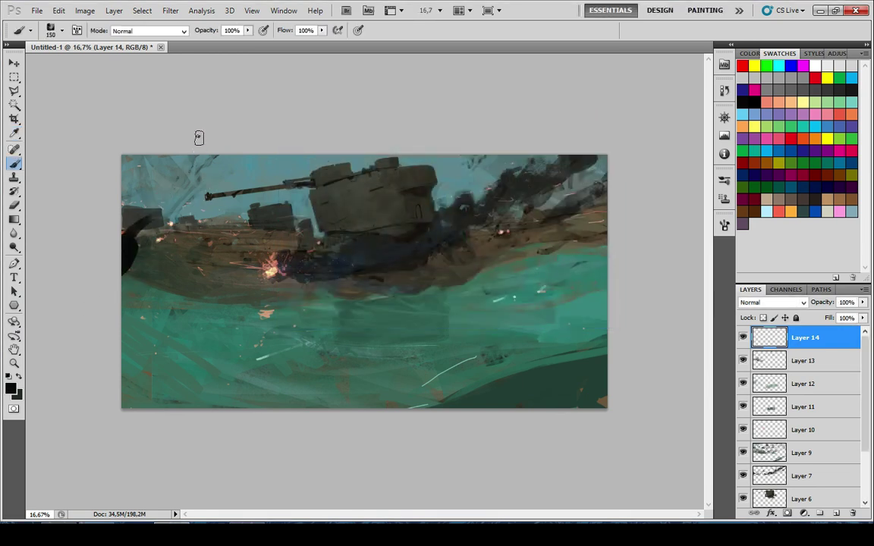
pyautogui.moveTo(198, 137)
pyautogui.mouseDown()
pyautogui.moveTo(108, 262)
pyautogui.moveTo(159, 175)
pyautogui.mouseUp()
pyautogui.hotkey('ctrl', 'z')
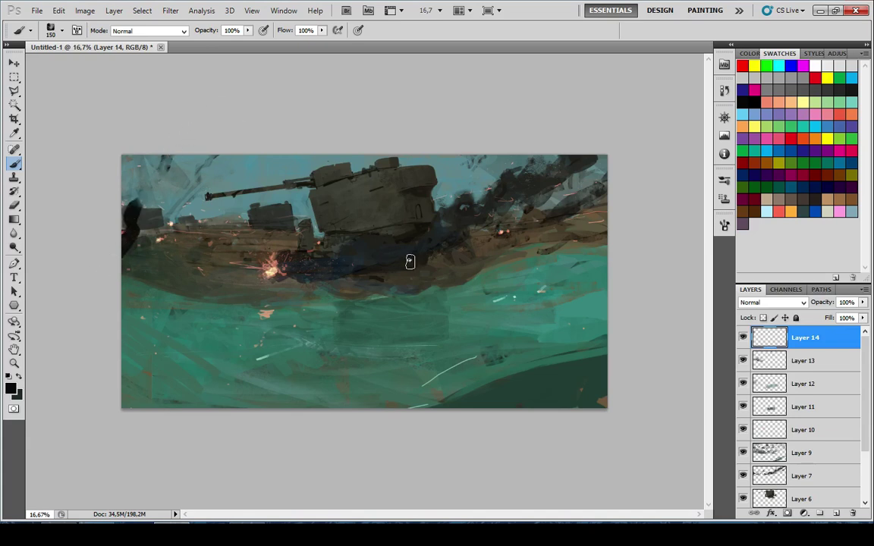
pyautogui.moveTo(541, 400); pyautogui.dragTo(609, 252)
pyautogui.hotkey('ctrl', 'z')
pyautogui.moveTo(114, 221); pyautogui.dragTo(173, 140)
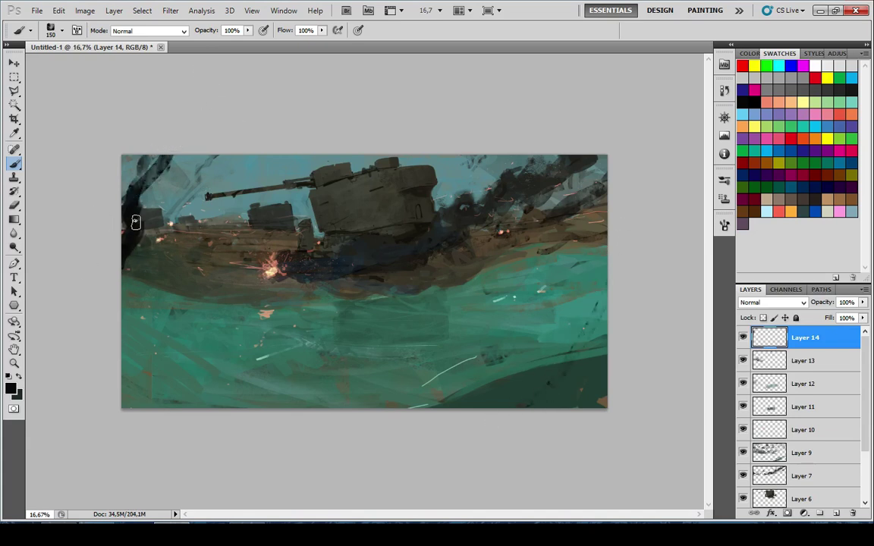
pyautogui.scroll(-2, 175, 147)
pyautogui.scroll(2, 154, 216)
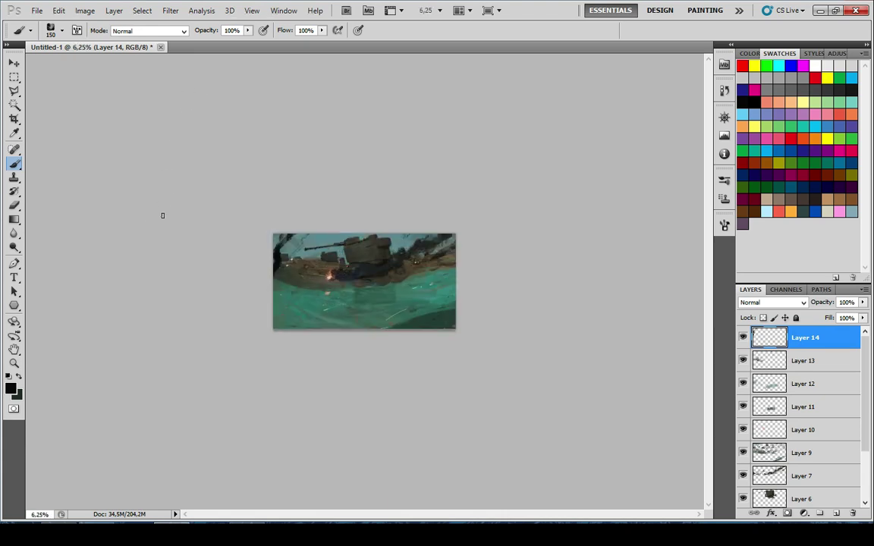
# Soften the near-black edge shape with Motion Blur at an angle of 4°, increasing the blur distance
pyautogui.click(167, 12)
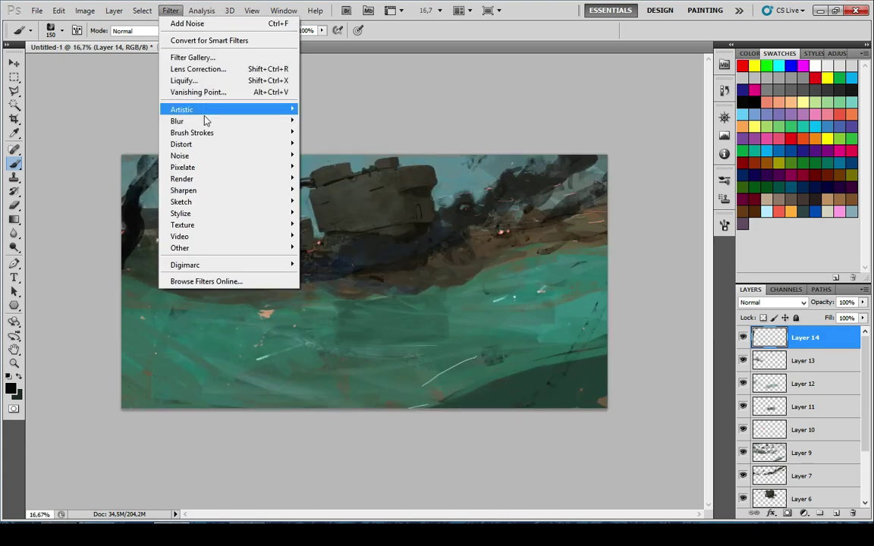
pyautogui.moveTo(182, 120)
pyautogui.click(125, 190)
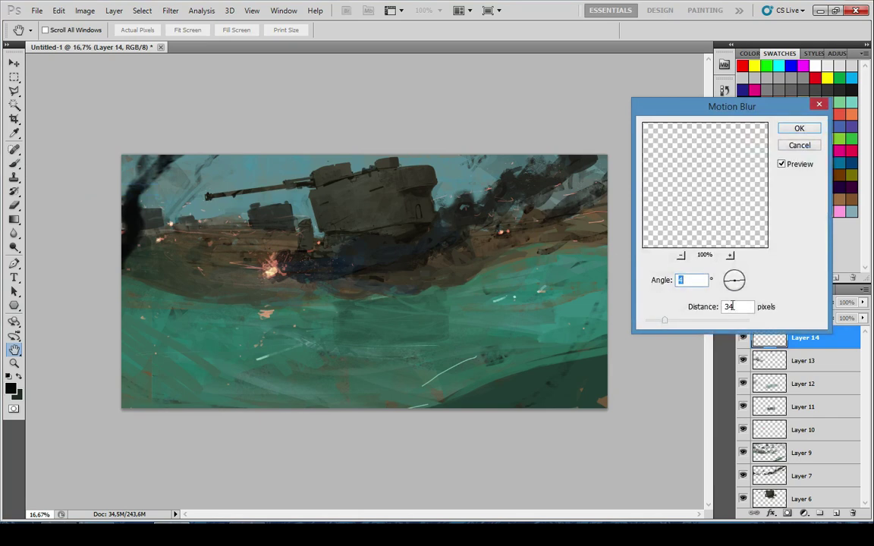
pyautogui.moveTo(677, 322); pyautogui.dragTo(681, 320)
pyautogui.click(794, 132)
pyautogui.scroll(1, 199, 223)
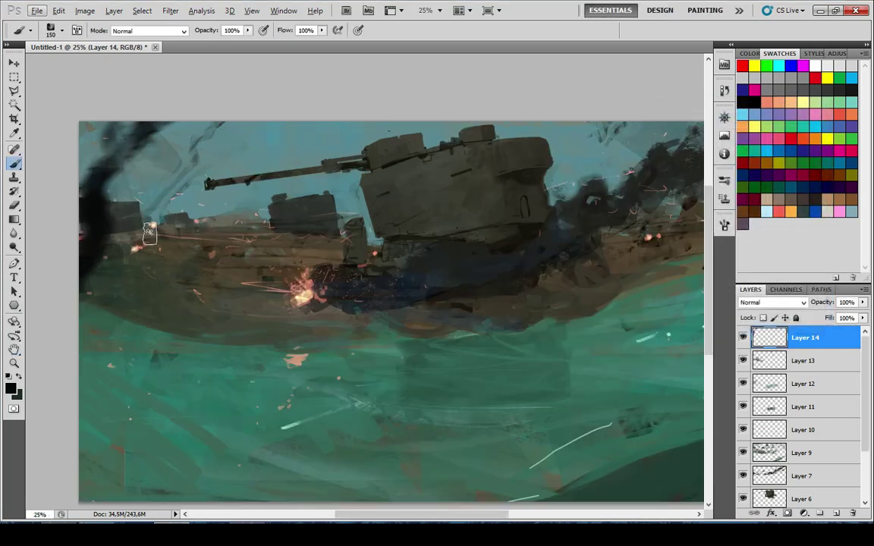
pyautogui.moveTo(152, 233); pyautogui.dragTo(309, 296)
pyautogui.scroll(-5, 308, 298)
pyautogui.scroll(4, 255, 304)
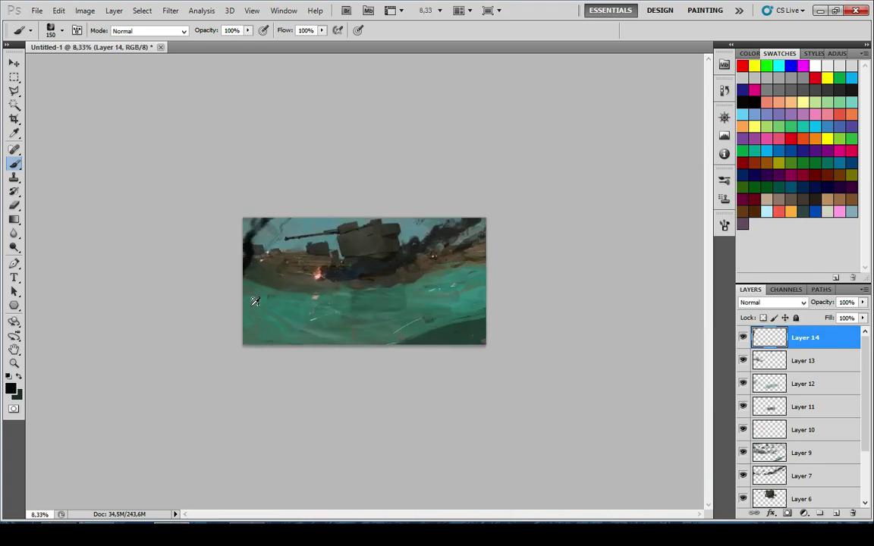
# Add a layer beneath the blurred edge shape and break up the long white streak with sampled water greens using a 45-pixel brush
pyautogui.moveTo(418, 397); pyautogui.dragTo(637, 281)
pyautogui.hotkey('ctrl', 'z')
pyautogui.scroll(2, 494, 377)
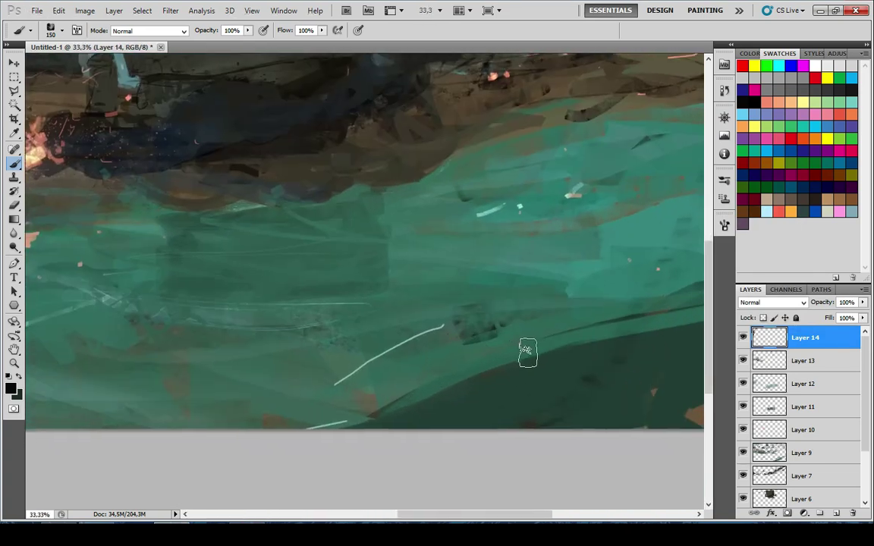
pyautogui.keyDown('ctrl'); pyautogui.click(832, 513); pyautogui.keyUp('ctrl')
pyautogui.keyDown('alt'); pyautogui.click(390, 325); pyautogui.keyUp('alt')
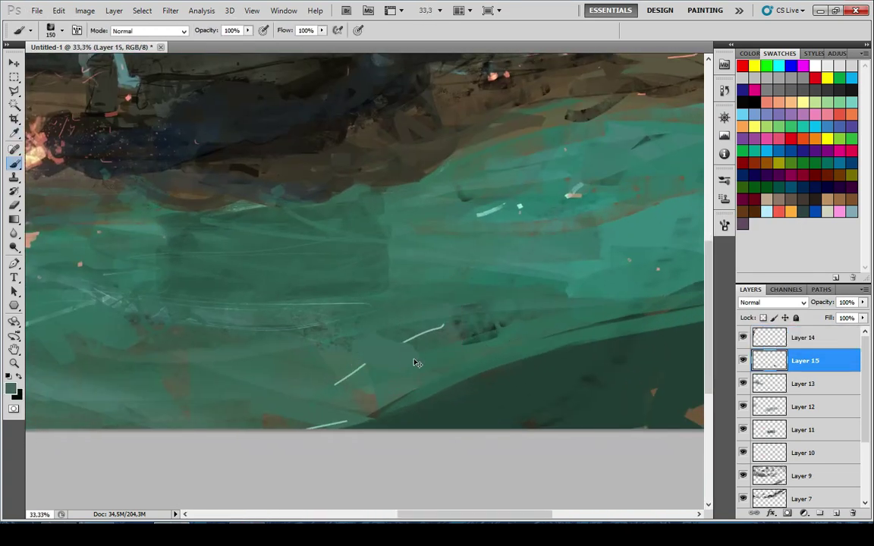
pyautogui.keyDown('alt'); pyautogui.click(384, 348); pyautogui.keyUp('alt')
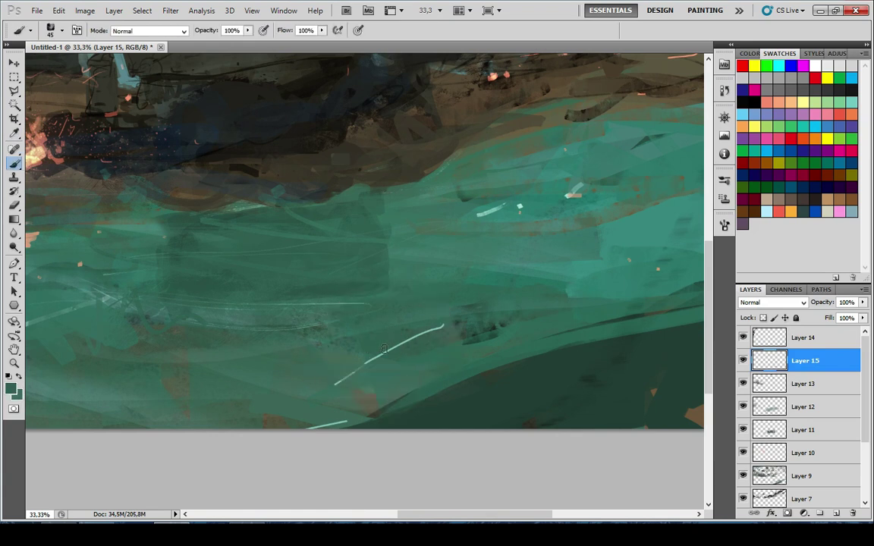
pyautogui.moveTo(461, 325); pyautogui.dragTo(364, 323)
# Sample darker greens and stroke them over the water around the tank's reflection and above the dark lower-right bank
pyautogui.keyDown('alt'); pyautogui.click(286, 289); pyautogui.keyUp('alt')
pyautogui.moveTo(292, 322); pyautogui.dragTo(417, 315)
pyautogui.moveTo(313, 286); pyautogui.dragTo(421, 292)
pyautogui.moveTo(500, 299); pyautogui.dragTo(330, 311)
pyautogui.keyDown('alt'); pyautogui.click(332, 389); pyautogui.keyUp('alt')
pyautogui.hotkey('ctrl', 'z')
pyautogui.moveTo(203, 398)
pyautogui.mouseDown()
pyautogui.moveTo(478, 359)
pyautogui.moveTo(334, 386)
pyautogui.mouseUp()
pyautogui.moveTo(339, 354); pyautogui.dragTo(531, 306)
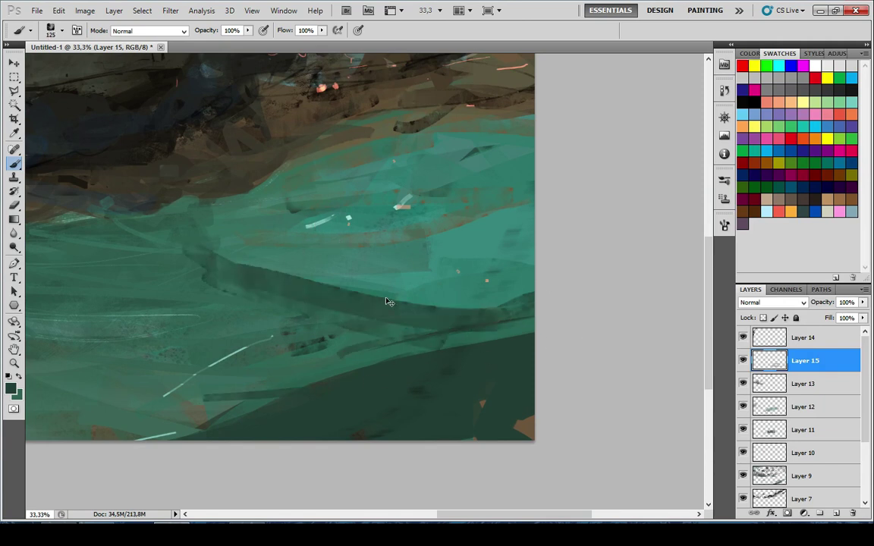
# Lower the brush opacity to 30% and glaze dark green over the centre and left of the water with a 125-pixel brush
pyautogui.press('3')
pyautogui.moveTo(160, 267); pyautogui.dragTo(429, 226)
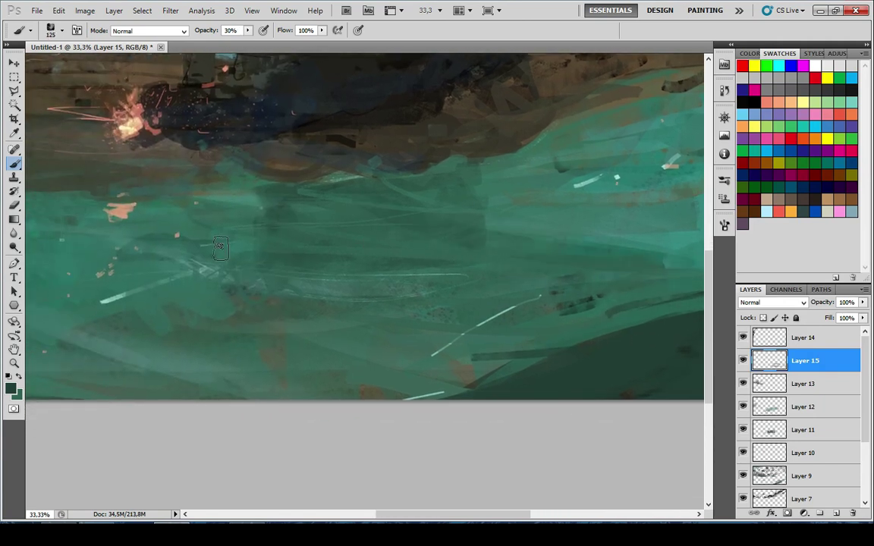
pyautogui.moveTo(246, 330); pyautogui.dragTo(449, 319)
pyautogui.moveTo(67, 245); pyautogui.dragTo(218, 274)
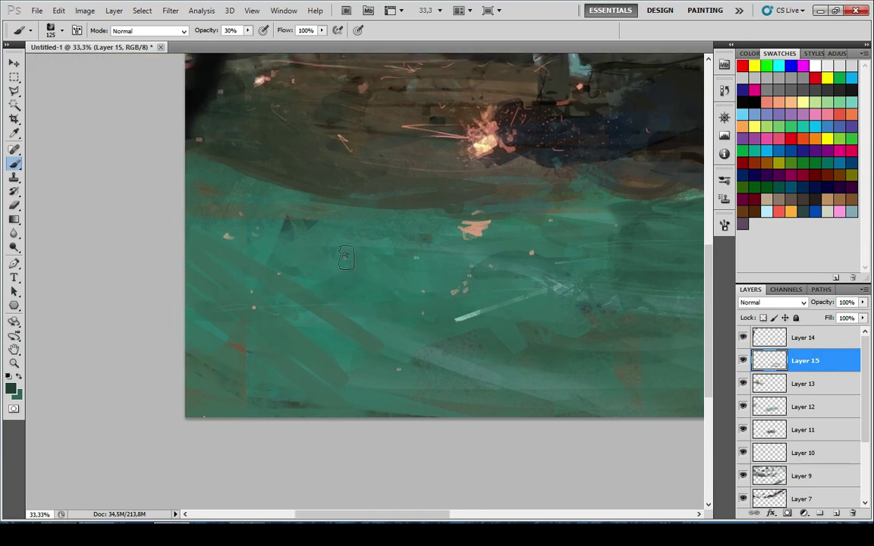
# Examine the whole painting at thumbnail size to judge the values of the glazed water
pyautogui.hotkey('ctrl', '-')
pyautogui.hotkey('ctrl', '-')
pyautogui.hotkey('ctrl', '-')
pyautogui.hotkey('ctrl', '-')
pyautogui.hotkey('ctrl', '-')
pyautogui.hotkey('ctrl', '-')
pyautogui.hotkey('ctrl', '-')
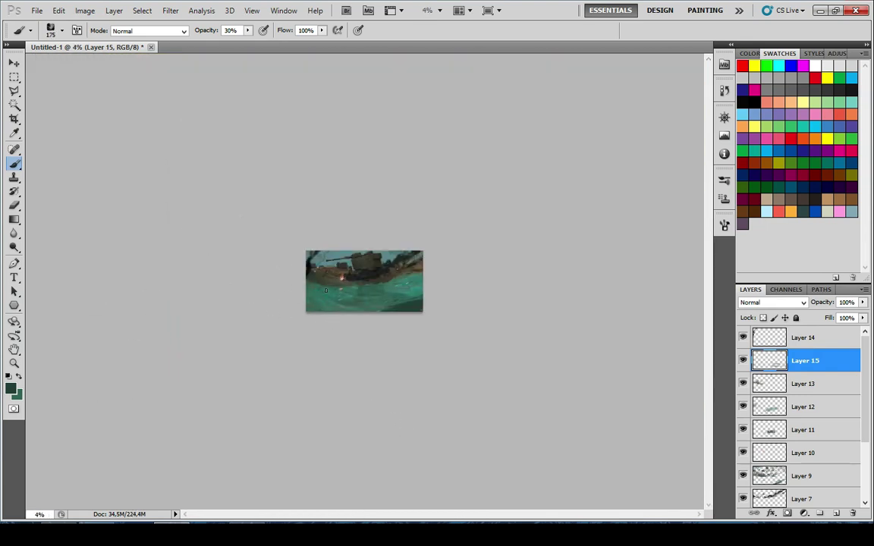
pyautogui.scroll(7, 386, 299)
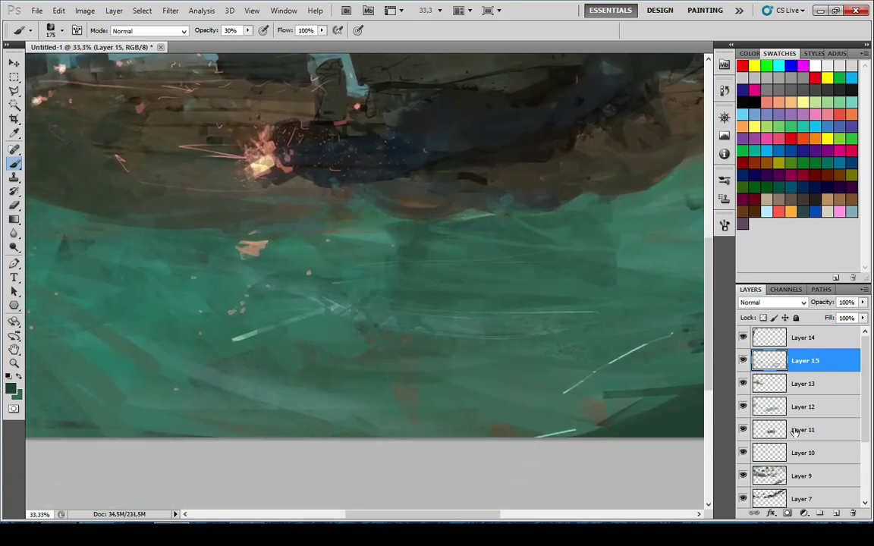
# Add another layer beneath the edge shape, sample a near-black from the tank's shadow and set a 45-pixel brush at 80% opacity
pyautogui.click(835, 514)
pyautogui.press('i')
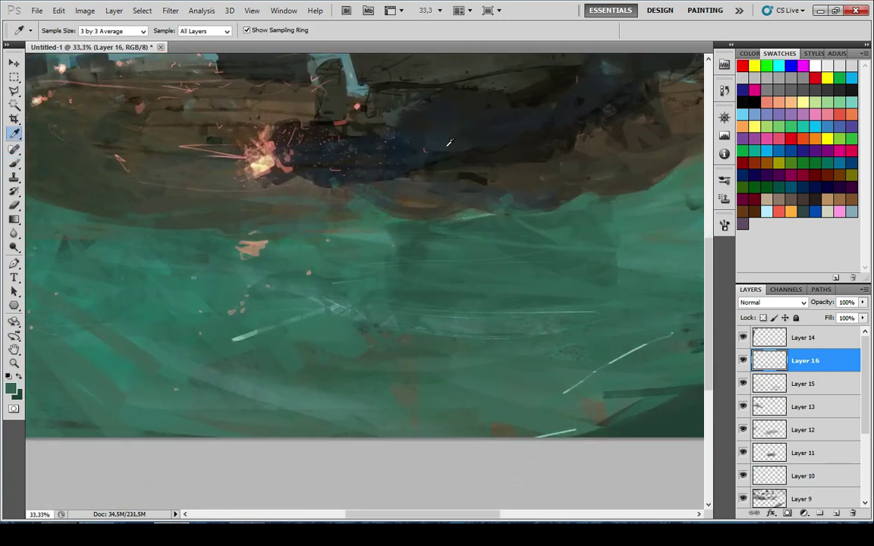
pyautogui.click(414, 134)
pyautogui.press('b')
pyautogui.scroll(1, 441, 311)
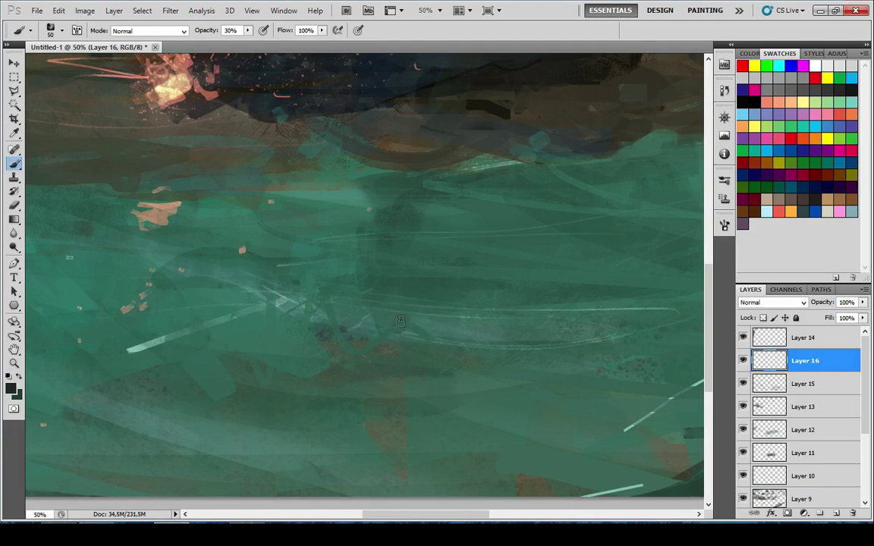
pyautogui.press('8')
pyautogui.press('[')
pyautogui.moveTo(408, 325); pyautogui.dragTo(374, 377)
pyautogui.hotkey('ctrl', 'z')
pyautogui.moveTo(426, 345)
pyautogui.mouseDown()
pyautogui.moveTo(377, 383)
pyautogui.moveTo(399, 352)
pyautogui.mouseUp()
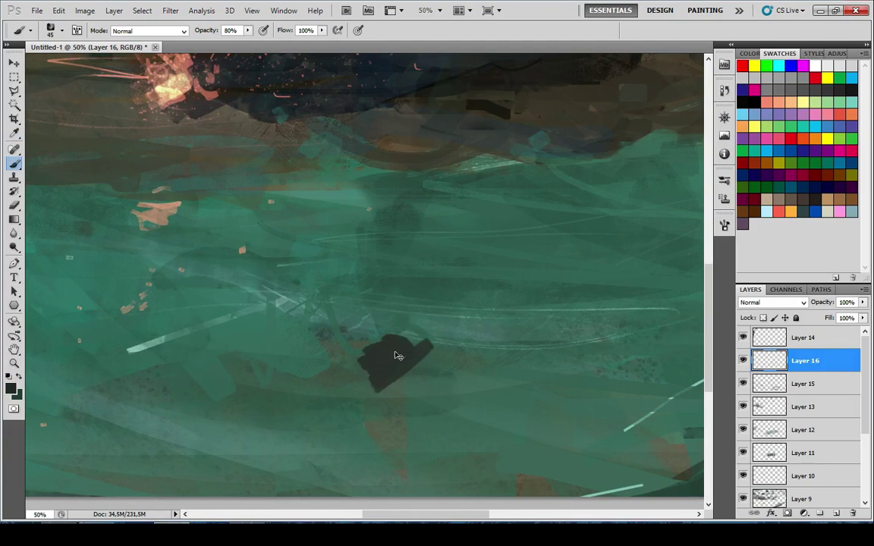
pyautogui.hotkey('ctrl', 'z')
pyautogui.moveTo(370, 407)
pyautogui.mouseDown()
pyautogui.moveTo(411, 352)
pyautogui.moveTo(352, 369)
pyautogui.mouseUp()
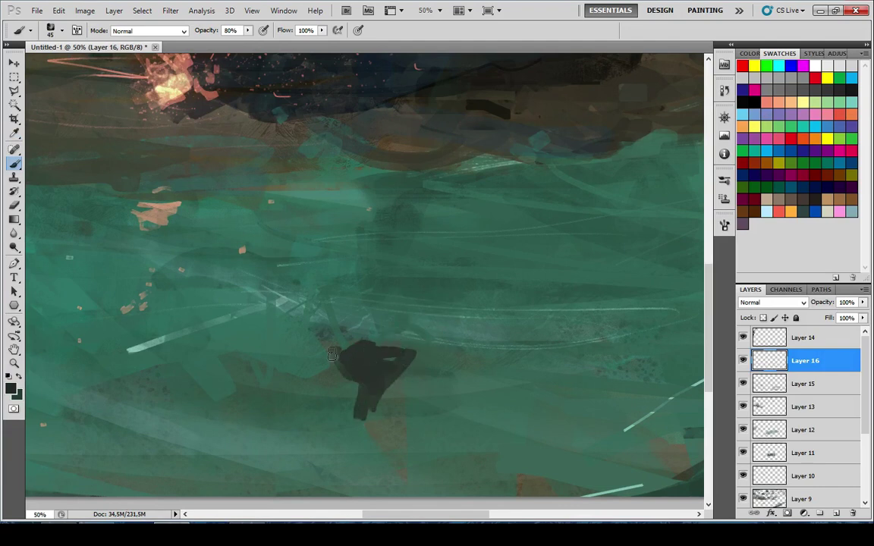
pyautogui.scroll(-7, 357, 342)
pyautogui.scroll(8, 356, 345)
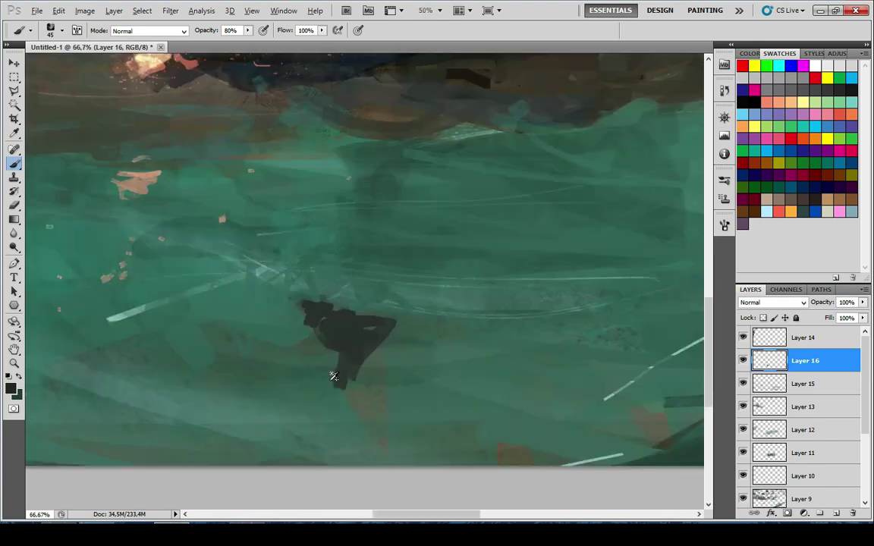
pyautogui.hotkey('ctrl', 'z')
pyautogui.moveTo(345, 328); pyautogui.dragTo(332, 396)
pyautogui.hotkey('ctrl', 'z')
# Block in the dark torso and limbs of a figure in the water below the tank's reflection
pyautogui.moveTo(399, 327); pyautogui.dragTo(331, 378)
pyautogui.moveTo(323, 334); pyautogui.dragTo(371, 323)
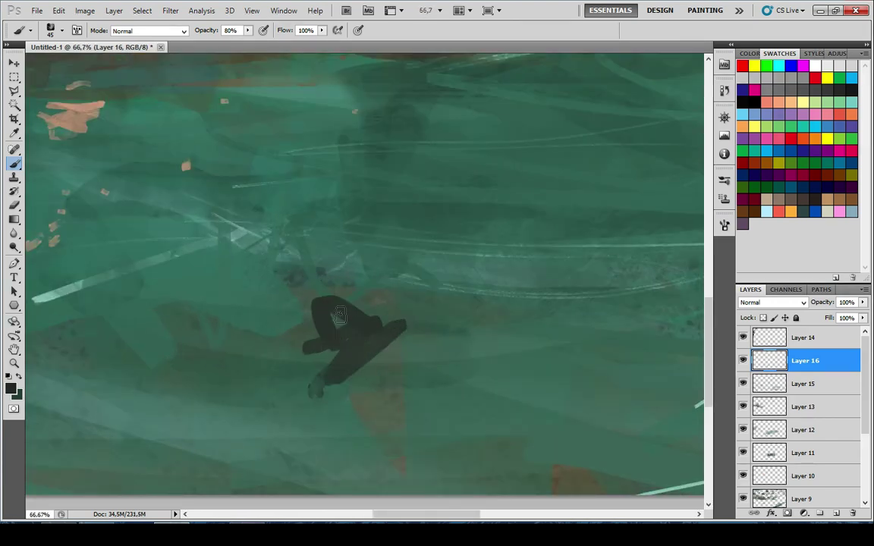
pyautogui.moveTo(313, 387); pyautogui.dragTo(299, 330)
pyautogui.moveTo(315, 289); pyautogui.dragTo(275, 304)
pyautogui.press('p')
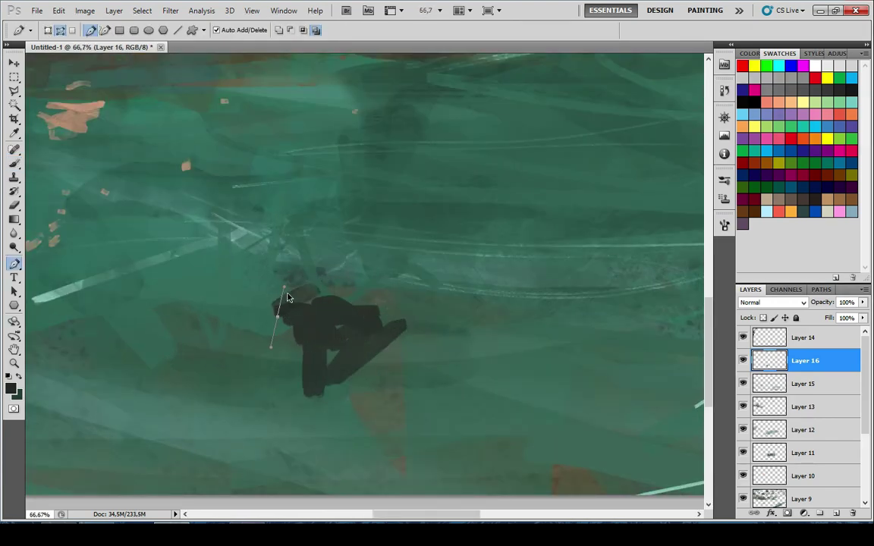
# Darken the foreground colour and paint a rounded, helmet-like head on the figure with a 35-pixel brush
pyautogui.press('i')
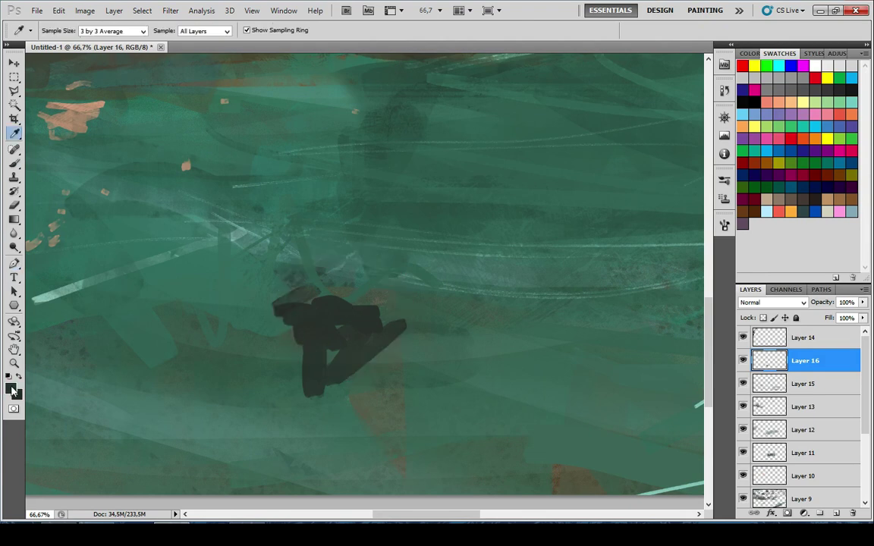
pyautogui.click(11, 389)
pyautogui.click(573, 136)
pyautogui.press('b')
pyautogui.moveTo(324, 293); pyautogui.dragTo(191, 309)
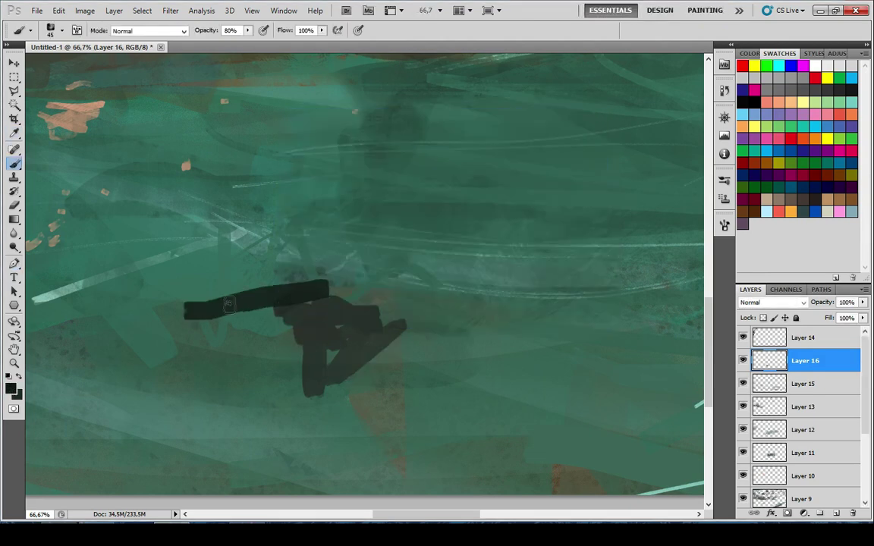
pyautogui.hotkey('ctrl', 'z')
pyautogui.moveTo(344, 289)
pyautogui.mouseDown()
pyautogui.moveTo(310, 340)
pyautogui.moveTo(327, 305)
pyautogui.moveTo(274, 307)
pyautogui.moveTo(281, 282)
pyautogui.mouseUp()
pyautogui.hotkey('ctrl', 'z')
pyautogui.press('[')
pyautogui.hotkey('ctrl', 'z')
pyautogui.moveTo(250, 313)
pyautogui.mouseDown()
pyautogui.moveTo(283, 285)
pyautogui.moveTo(267, 324)
pyautogui.moveTo(266, 272)
pyautogui.mouseUp()
pyautogui.moveTo(265, 269)
pyautogui.mouseDown()
pyautogui.moveTo(294, 273)
pyautogui.moveTo(291, 288)
pyautogui.mouseUp()
# Sample the figure's charcoal tones and fill out its torso and the shoulder beneath the head
pyautogui.keyDown('alt'); pyautogui.click(316, 332); pyautogui.keyUp('alt')
pyautogui.moveTo(345, 338)
pyautogui.mouseDown()
pyautogui.moveTo(319, 352)
pyautogui.moveTo(336, 312)
pyautogui.mouseUp()
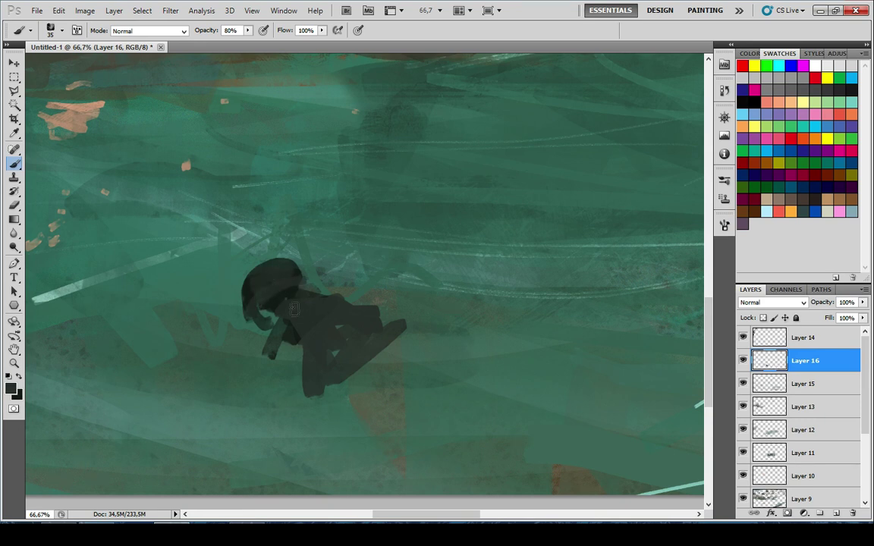
pyautogui.keyDown('alt'); pyautogui.click(285, 332); pyautogui.keyUp('alt')
pyautogui.moveTo(250, 331); pyautogui.dragTo(307, 371)
pyautogui.keyDown('alt'); pyautogui.click(314, 347); pyautogui.keyUp('alt')
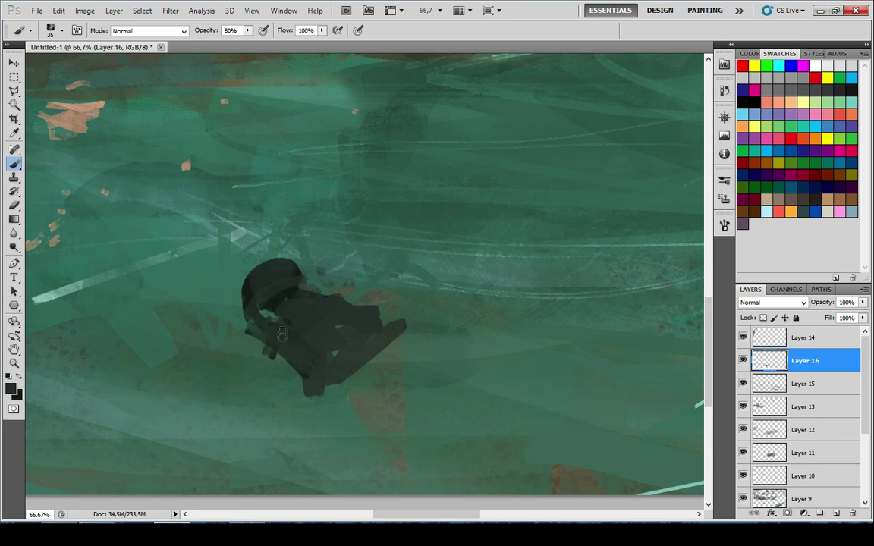
pyautogui.scroll(-7, 373, 371)
pyautogui.scroll(7, 332, 379)
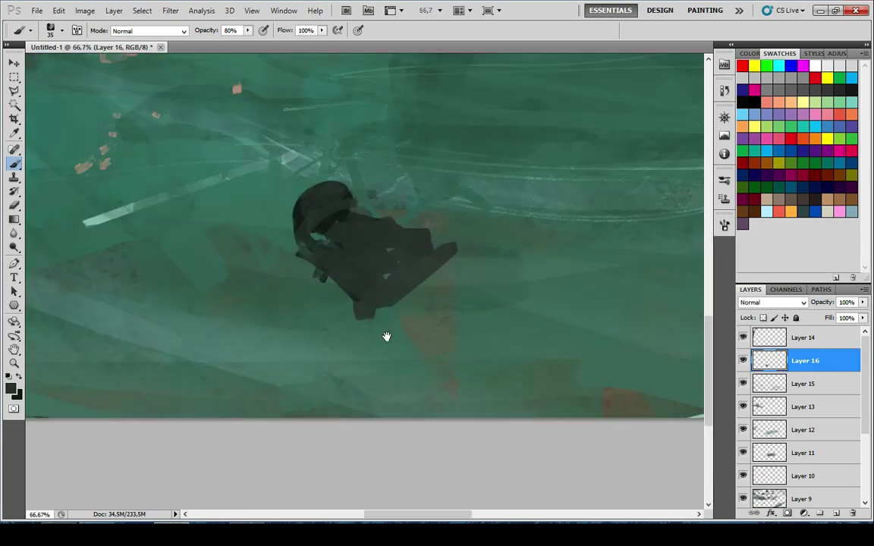
# Refine the figure's silhouette by erasing along its body and filling the gaps with dark strokes across the torso
pyautogui.moveTo(386, 335); pyautogui.dragTo(315, 365)
pyautogui.press('e')
pyautogui.moveTo(394, 283); pyautogui.dragTo(339, 244)
pyautogui.press('b')
pyautogui.hotkey('ctrl', 'z')
pyautogui.moveTo(305, 343); pyautogui.dragTo(374, 311)
pyautogui.moveTo(236, 324); pyautogui.dragTo(364, 346)
pyautogui.moveTo(394, 345); pyautogui.dragTo(311, 341)
# Examine the whole painting zoomed out to judge how the dark figure reads in the water
pyautogui.hotkey('ctrl', '-')
pyautogui.hotkey('ctrl', '-')
pyautogui.hotkey('ctrl', '-')
pyautogui.hotkey('ctrl', '-')
pyautogui.hotkey('ctrl', '-')
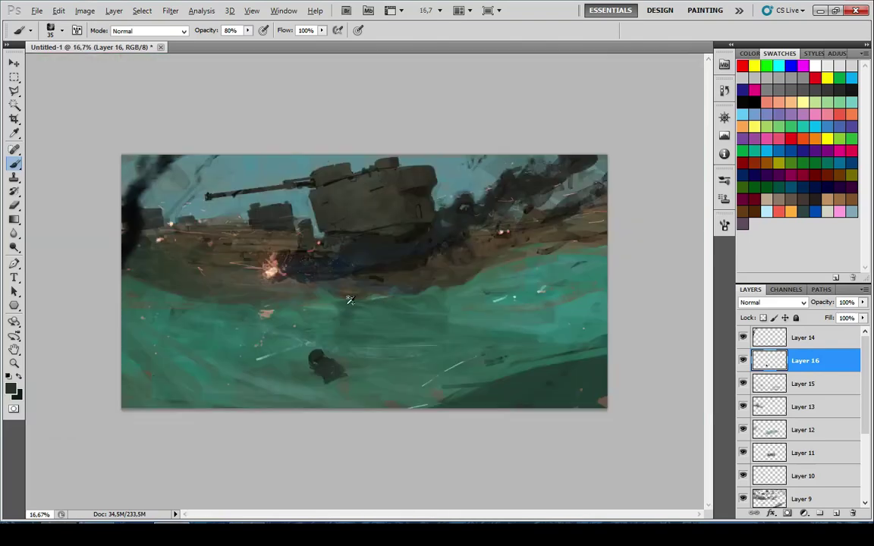
pyautogui.hotkey('ctrl', '+')
pyautogui.hotkey('ctrl', '+')
pyautogui.hotkey('ctrl', '+')
pyautogui.hotkey('ctrl', '+')
# Paint smaller dark silhouettes scattered across the water around the figure with a 40-pixel brush at 80% opacity
pyautogui.moveTo(289, 330)
pyautogui.mouseDown()
pyautogui.moveTo(413, 219)
pyautogui.moveTo(457, 161)
pyautogui.mouseUp()
pyautogui.moveTo(232, 342); pyautogui.dragTo(305, 302)
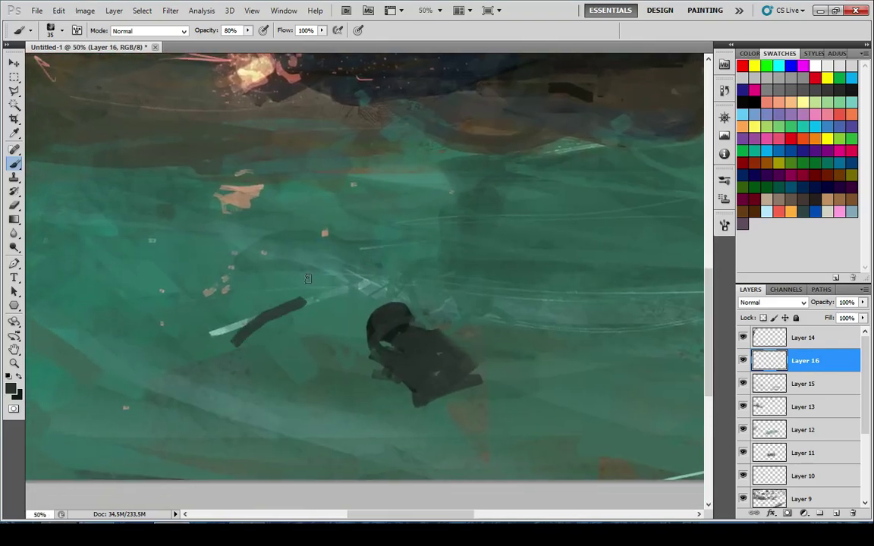
pyautogui.hotkey('ctrl', 'z')
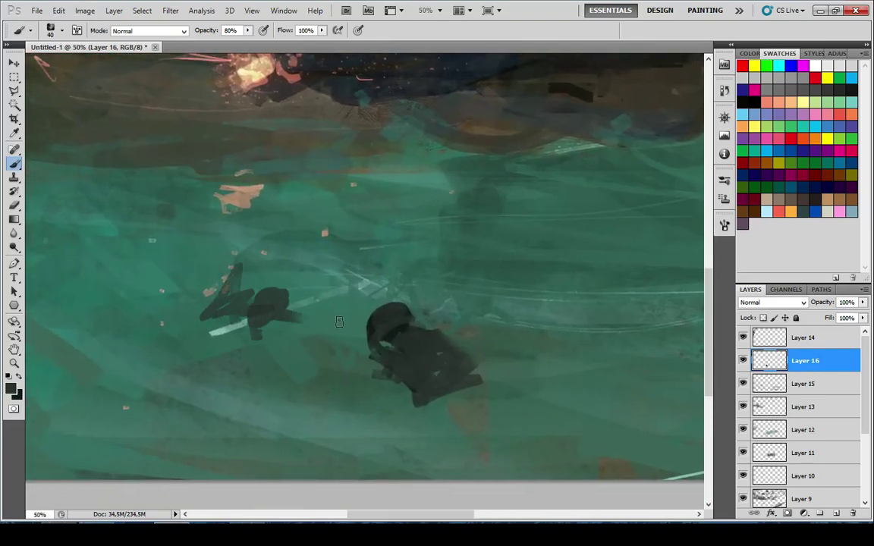
pyautogui.moveTo(592, 252); pyautogui.dragTo(360, 308)
pyautogui.scroll(-3, 336, 297)
pyautogui.hscroll(-10, 327, 258)
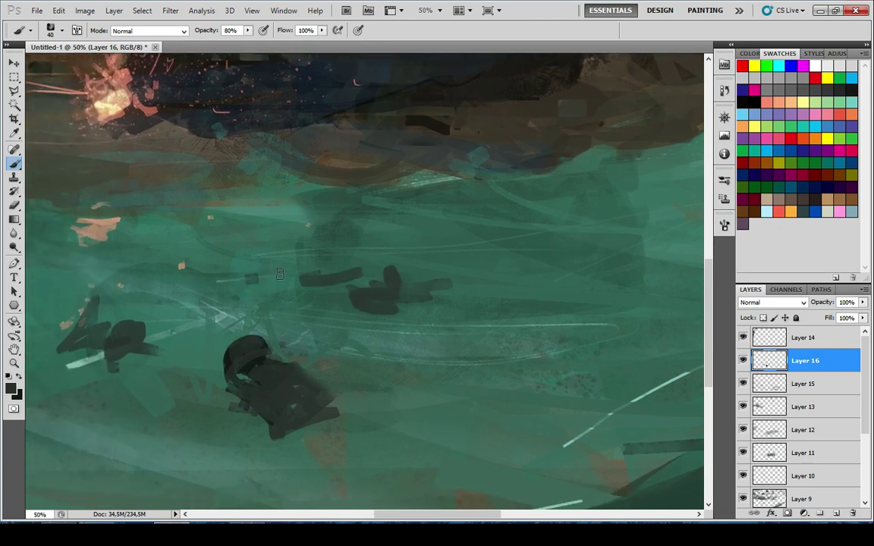
pyautogui.scroll(4, 283, 297)
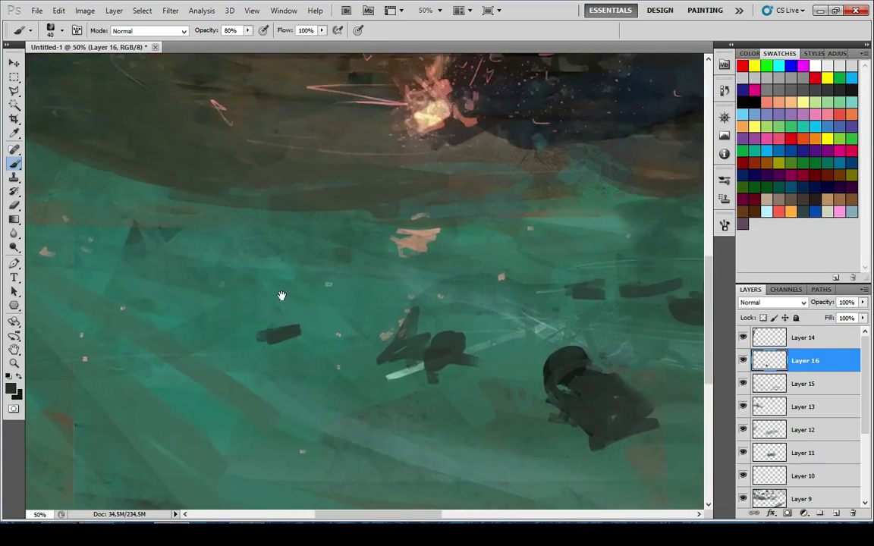
pyautogui.hscroll(5, 279, 308)
pyautogui.scroll(-9, 360, 283)
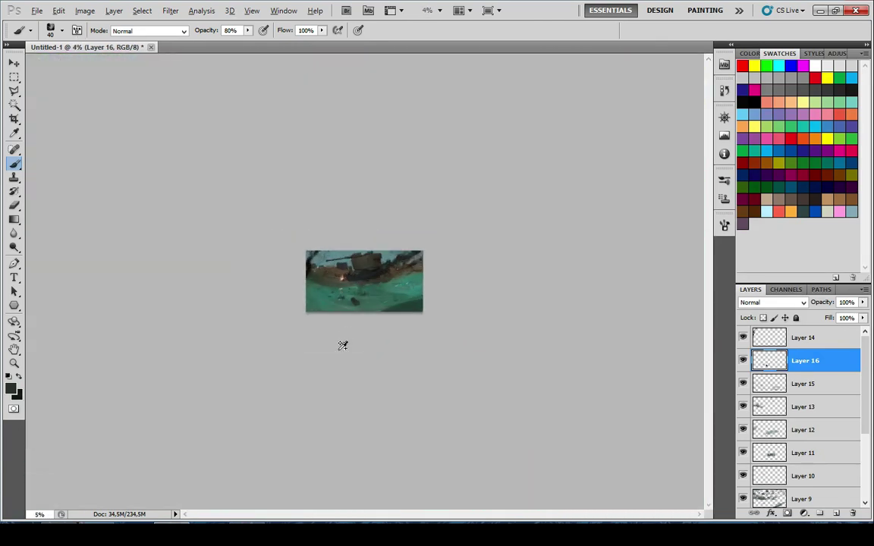
# Paint a dark oval silhouette in the water beyond the figure, try reshaping the figure's lower body, and undo those last strokes
pyautogui.scroll(5, 341, 344)
pyautogui.scroll(5, 394, 354)
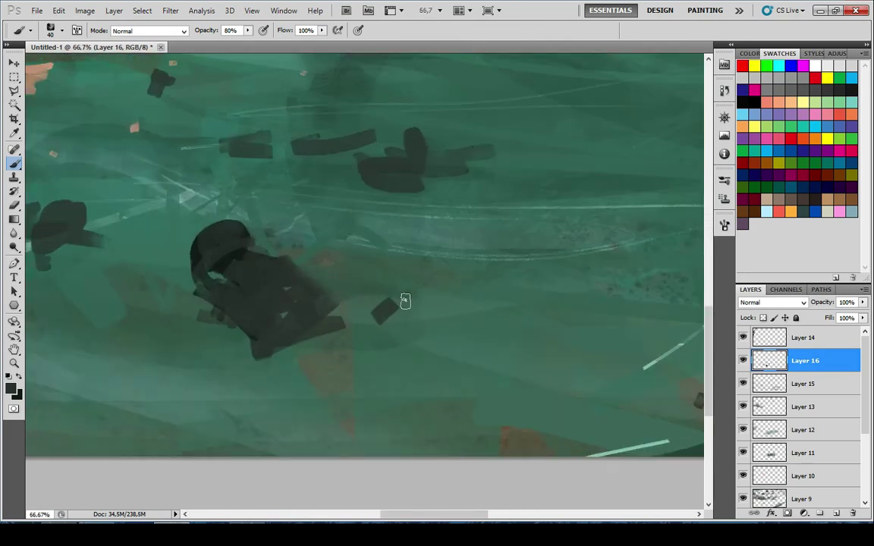
pyautogui.moveTo(507, 240); pyautogui.dragTo(503, 270)
pyautogui.moveTo(458, 193)
pyautogui.mouseDown()
pyautogui.moveTo(485, 239)
pyautogui.moveTo(458, 187)
pyautogui.mouseUp()
pyautogui.moveTo(296, 363); pyautogui.dragTo(375, 324)
pyautogui.press('e')
pyautogui.moveTo(326, 328)
pyautogui.mouseDown()
pyautogui.moveTo(375, 355)
pyautogui.moveTo(295, 325)
pyautogui.moveTo(292, 310)
pyautogui.moveTo(300, 319)
pyautogui.mouseUp()
pyautogui.press('b')
pyautogui.hotkey('ctrl', 'alt', 'z')
pyautogui.hotkey('ctrl', 'alt', 'z')
pyautogui.hotkey('ctrl', 'alt', 'z')
# Fill out the figure's torso and lower body with dark strokes using a 45-pixel brush
pyautogui.moveTo(292, 323); pyautogui.dragTo(277, 353)
pyautogui.moveTo(252, 285); pyautogui.dragTo(284, 314)
pyautogui.moveTo(256, 284); pyautogui.dragTo(301, 297)
pyautogui.moveTo(433, 351); pyautogui.dragTo(414, 366)
# Scatter more small dark silhouettes across the water on both sides of the figure
pyautogui.moveTo(376, 341)
pyautogui.mouseDown()
pyautogui.moveTo(413, 354)
pyautogui.moveTo(128, 388)
pyautogui.mouseUp()
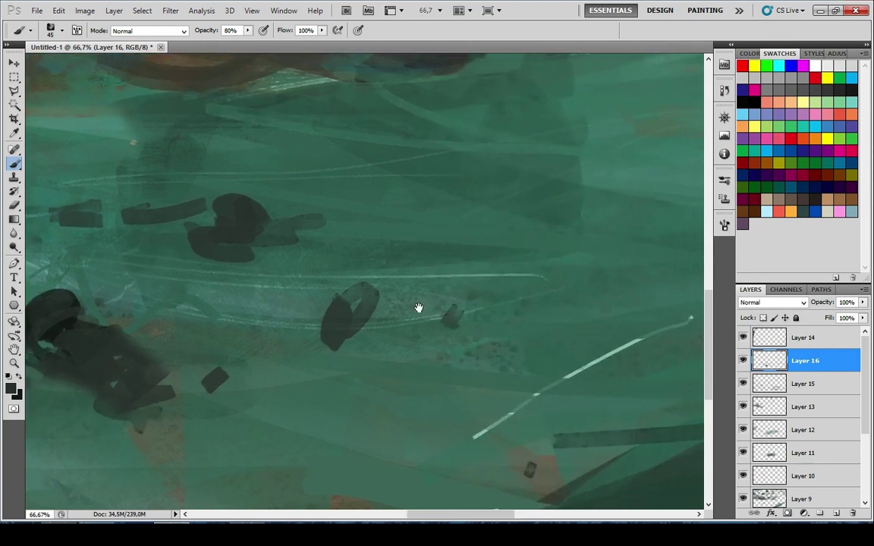
pyautogui.moveTo(417, 306); pyautogui.dragTo(612, 271)
pyautogui.moveTo(223, 268)
pyautogui.mouseDown()
pyautogui.moveTo(268, 254)
pyautogui.moveTo(289, 280)
pyautogui.moveTo(255, 267)
pyautogui.mouseUp()
pyautogui.moveTo(256, 210); pyautogui.dragTo(342, 317)
pyautogui.moveTo(259, 278); pyautogui.dragTo(289, 285)
pyautogui.moveTo(645, 230); pyautogui.dragTo(330, 276)
pyautogui.moveTo(391, 263); pyautogui.dragTo(356, 312)
pyautogui.moveTo(359, 305); pyautogui.dragTo(311, 334)
pyautogui.moveTo(259, 264); pyautogui.dragTo(285, 260)
# Try dark strokes below the figure and squash the silhouettes on Layer 16 vertically to 50.3% of their height
pyautogui.scroll(-10, 290, 246)
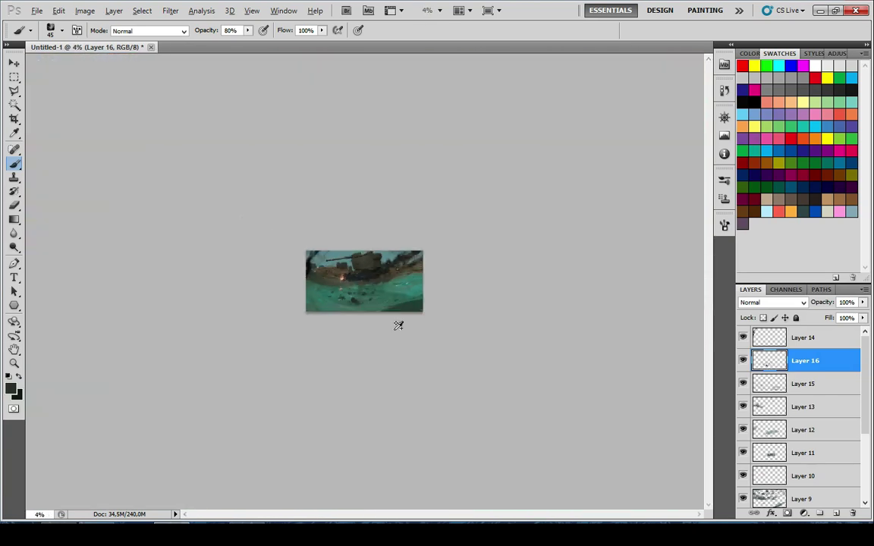
pyautogui.scroll(7, 321, 345)
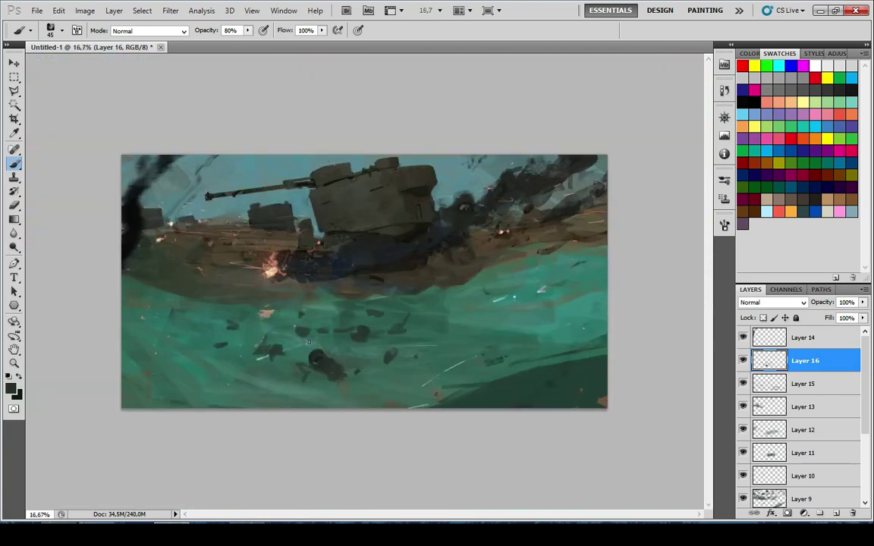
pyautogui.moveTo(217, 396); pyautogui.dragTo(275, 396)
pyautogui.hotkey('ctrl', 'z')
pyautogui.press('v')
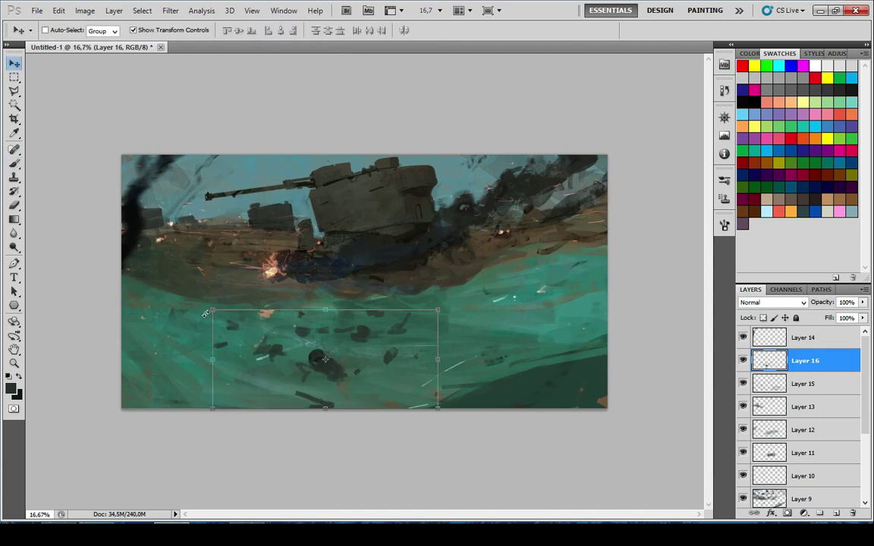
pyautogui.moveTo(324, 418); pyautogui.dragTo(325, 369)
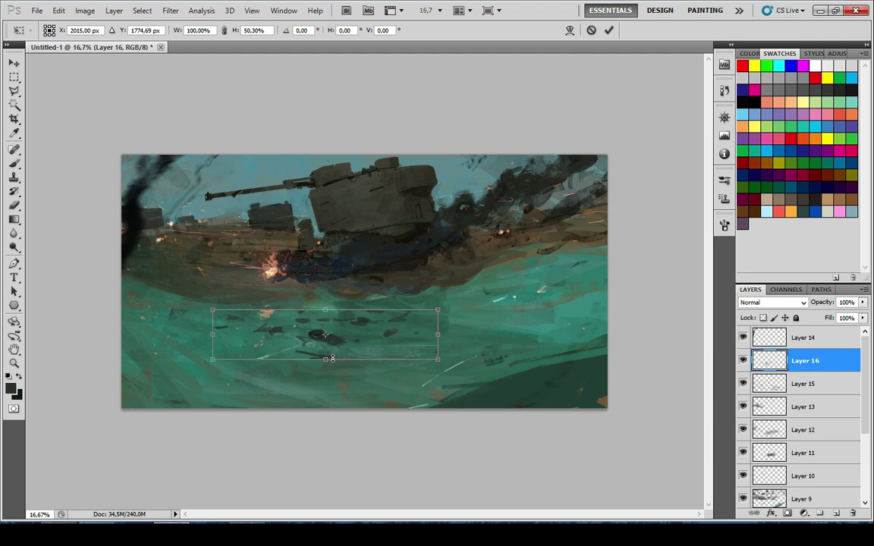
pyautogui.click(609, 30)
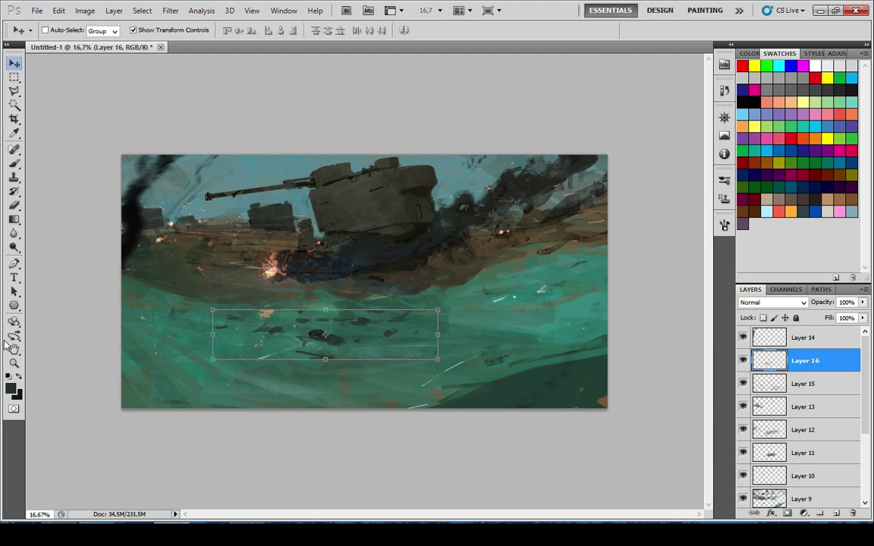
# Examine the flattened silhouettes in the whole painting and close up around the main figure
pyautogui.click(14, 363)
pyautogui.keyDown('alt'); pyautogui.click(424, 321); pyautogui.keyUp('alt')
pyautogui.keyDown('alt'); pyautogui.click(425, 321); pyautogui.keyUp('alt')
pyautogui.keyDown('alt'); pyautogui.click(425, 323); pyautogui.keyUp('alt')
pyautogui.keyDown('alt'); pyautogui.click(423, 326); pyautogui.keyUp('alt')
pyautogui.keyDown('alt'); pyautogui.click(423, 326); pyautogui.keyUp('alt')
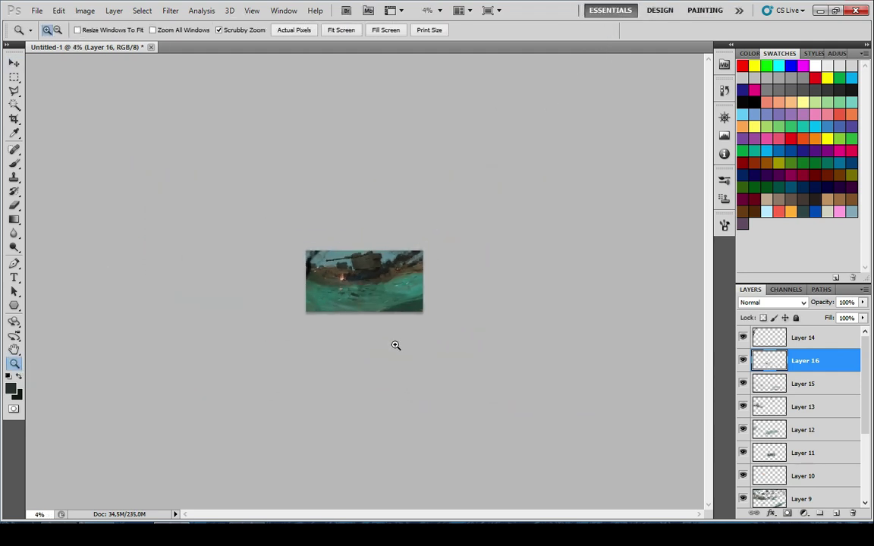
pyautogui.click(374, 342)
pyautogui.click(341, 340)
pyautogui.click(334, 339)
pyautogui.click(334, 339)
pyautogui.click(334, 338)
pyautogui.click(349, 323)
pyautogui.click(351, 319)
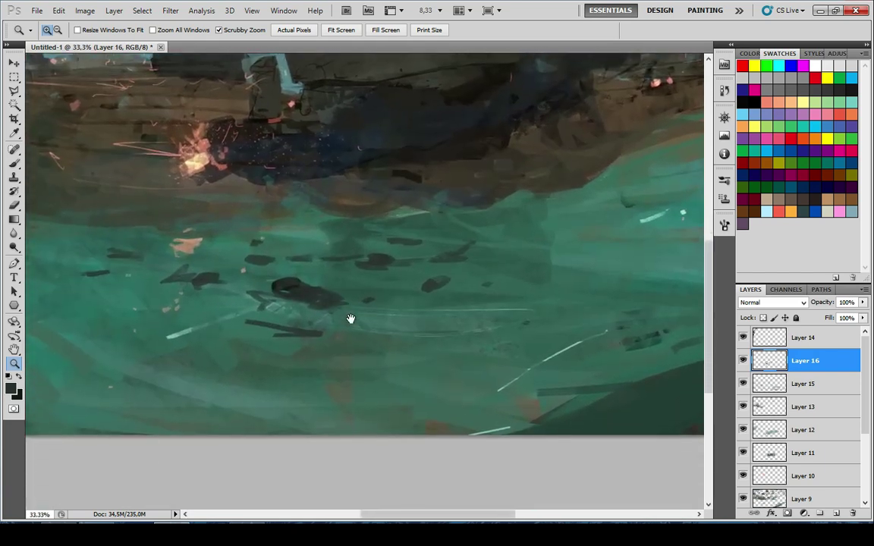
pyautogui.click(347, 318)
pyautogui.click(264, 256)
# Switch to black, reduce the brush to about 8 pixels and try sketching thin ellipses over the figure's head
pyautogui.press('d')
pyautogui.press('b')
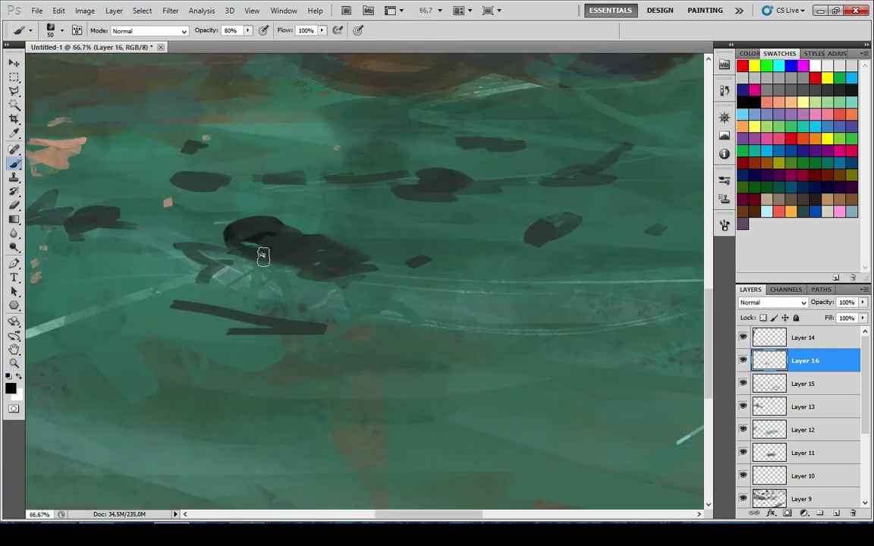
pyautogui.moveTo(252, 237)
pyautogui.mouseDown()
pyautogui.moveTo(284, 220)
pyautogui.moveTo(280, 240)
pyautogui.mouseUp()
pyautogui.hotkey('ctrl', 'z')
pyautogui.press('[')
pyautogui.press('[')
pyautogui.press('[')
pyautogui.press('[')
pyautogui.press('[')
pyautogui.press('[')
pyautogui.press('[')
pyautogui.press('[')
pyautogui.press('[')
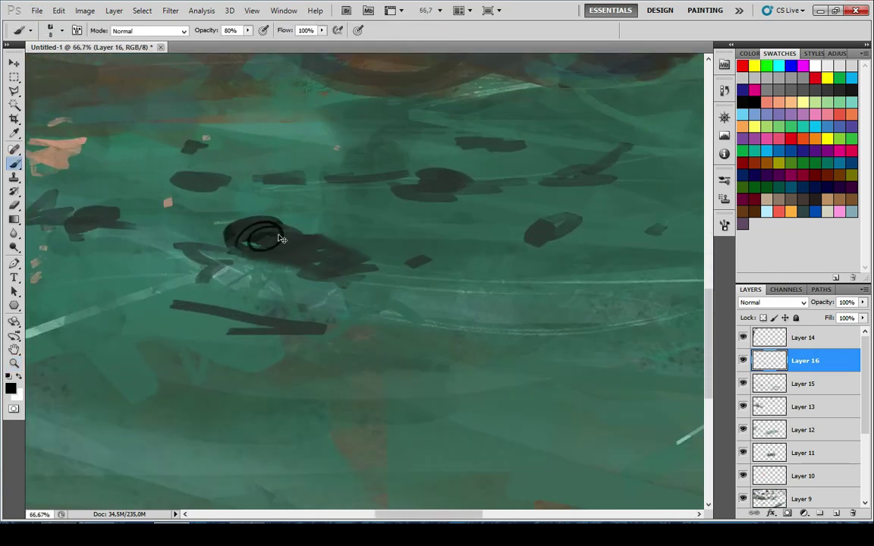
pyautogui.hotkey('ctrl', 'z')
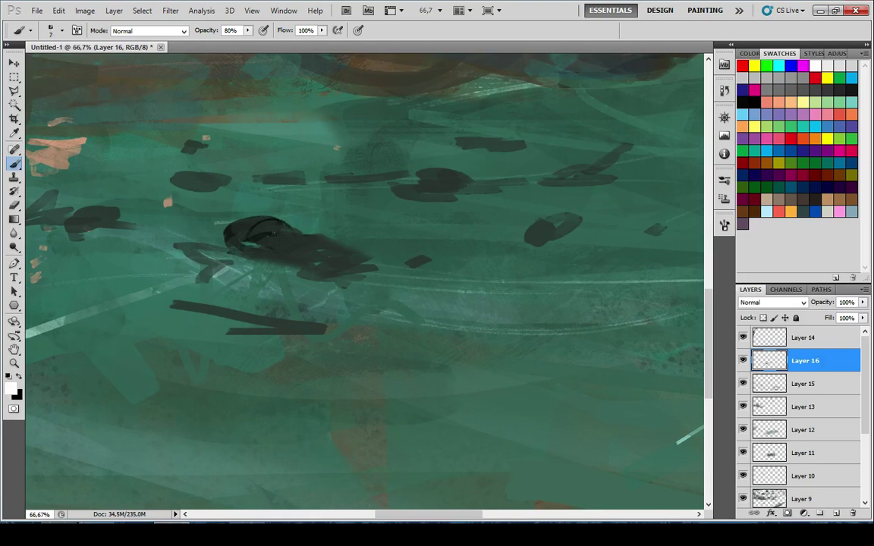
# Sample the head's dark tone and sketch thin contour lines around the figure's head, shoulders and torso
pyautogui.keyDown('alt'); pyautogui.click(273, 233); pyautogui.keyUp('alt')
pyautogui.press('x')
pyautogui.moveTo(258, 231)
pyautogui.mouseDown()
pyautogui.moveTo(283, 227)
pyautogui.moveTo(251, 242)
pyautogui.moveTo(270, 254)
pyautogui.moveTo(239, 272)
pyautogui.moveTo(300, 258)
pyautogui.moveTo(308, 281)
pyautogui.moveTo(287, 237)
pyautogui.moveTo(346, 259)
pyautogui.mouseUp()
pyautogui.hotkey('ctrl', 'z')
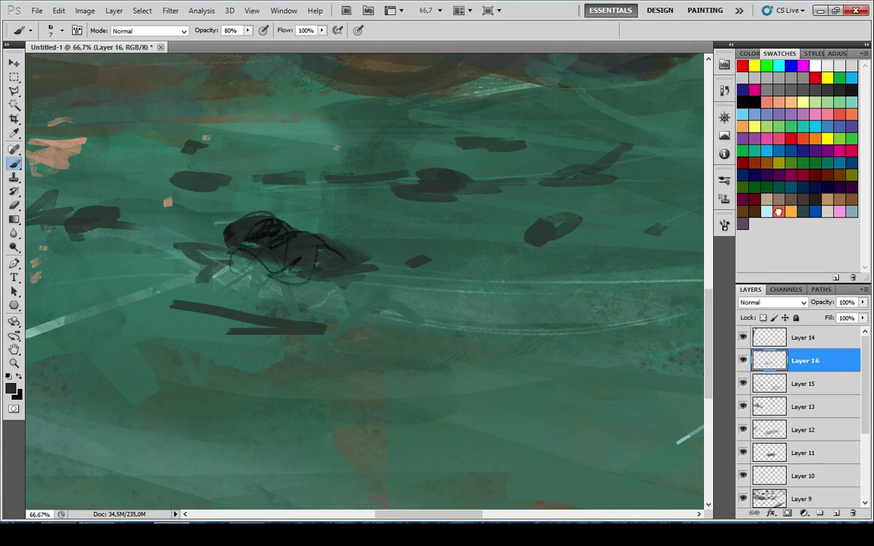
# Pick a red swatch and block in the figure's torso with a 30-pixel brush, sampling the darker blended red
pyautogui.click(777, 211)
pyautogui.moveTo(271, 265); pyautogui.dragTo(326, 286)
pyautogui.moveTo(276, 242)
pyautogui.mouseDown()
pyautogui.moveTo(325, 262)
pyautogui.moveTo(298, 254)
pyautogui.moveTo(308, 244)
pyautogui.moveTo(270, 265)
pyautogui.mouseUp()
pyautogui.hotkey('ctrl', 'z')
pyautogui.press('x')
pyautogui.keyDown('alt'); pyautogui.click(282, 251); pyautogui.keyUp('alt')
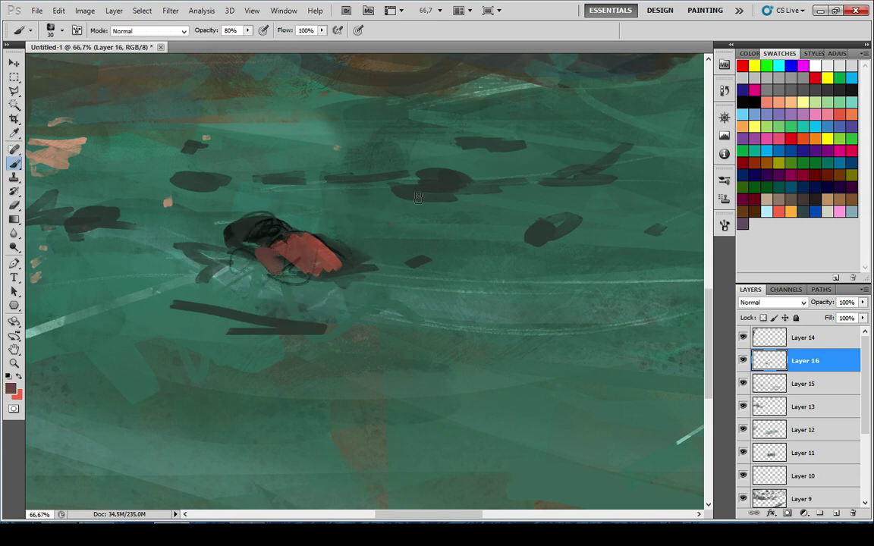
# Dab muted red onto the silhouette behind the figure and extend sampled reds over the figure's back and lower torso
pyautogui.moveTo(418, 198); pyautogui.dragTo(436, 188)
pyautogui.moveTo(326, 239); pyautogui.dragTo(356, 267)
pyautogui.press('x')
pyautogui.keyDown('alt'); pyautogui.click(328, 255); pyautogui.keyUp('alt')
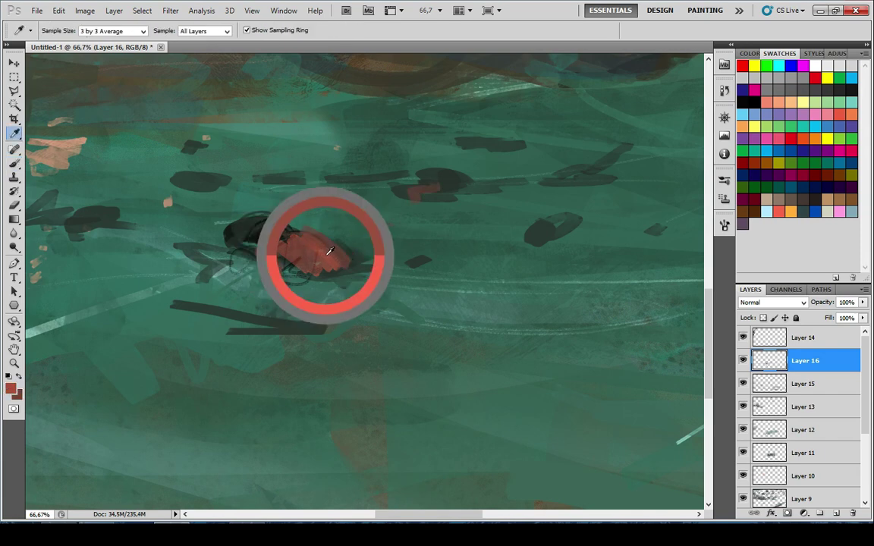
pyautogui.moveTo(291, 239)
pyautogui.mouseDown()
pyautogui.moveTo(326, 248)
pyautogui.moveTo(269, 239)
pyautogui.moveTo(313, 239)
pyautogui.mouseUp()
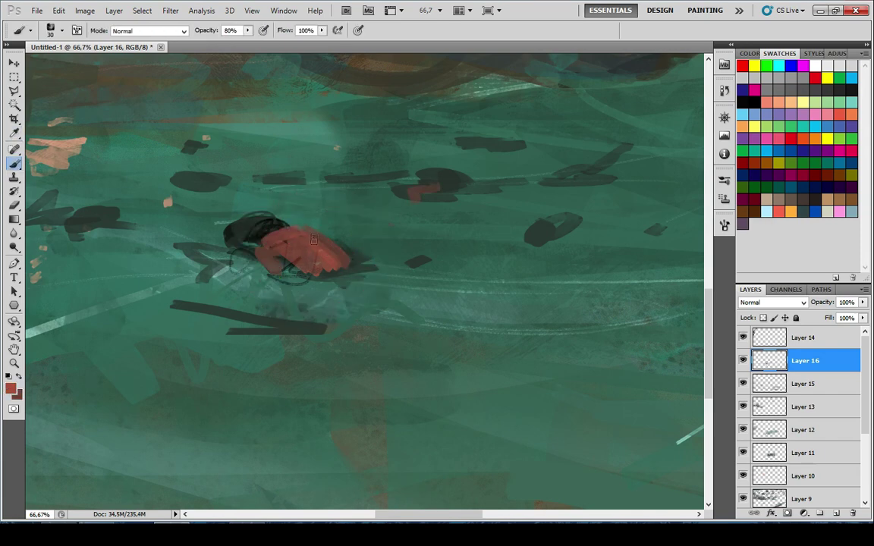
pyautogui.moveTo(304, 277)
pyautogui.mouseDown()
pyautogui.moveTo(282, 267)
pyautogui.moveTo(390, 271)
pyautogui.mouseUp()
pyautogui.moveTo(298, 244); pyautogui.dragTo(340, 251)
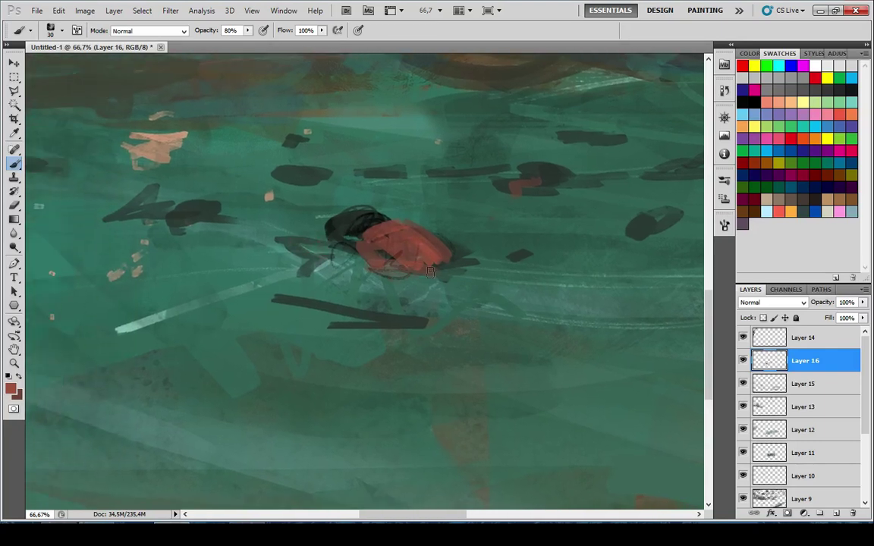
# Add red along the torso's lower edge and paint red accents on the neighbouring silhouette left of the figure
pyautogui.moveTo(273, 271); pyautogui.dragTo(366, 304)
pyautogui.moveTo(308, 245)
pyautogui.mouseDown()
pyautogui.moveTo(267, 253)
pyautogui.moveTo(303, 256)
pyautogui.mouseUp()
pyautogui.moveTo(455, 255); pyautogui.dragTo(180, 284)
pyautogui.moveTo(282, 286)
pyautogui.mouseDown()
pyautogui.moveTo(287, 316)
pyautogui.moveTo(270, 329)
pyautogui.mouseUp()
pyautogui.moveTo(245, 300); pyautogui.dragTo(271, 317)
pyautogui.scroll(-7, 326, 343)
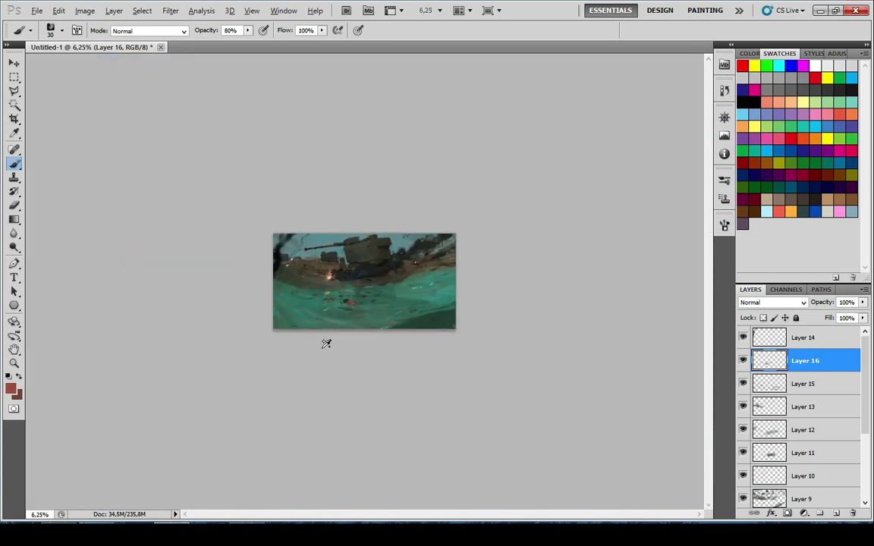
# Sample the muted red from the torso and fill its remaining gaps with diagonal strokes
pyautogui.scroll(9, 323, 362)
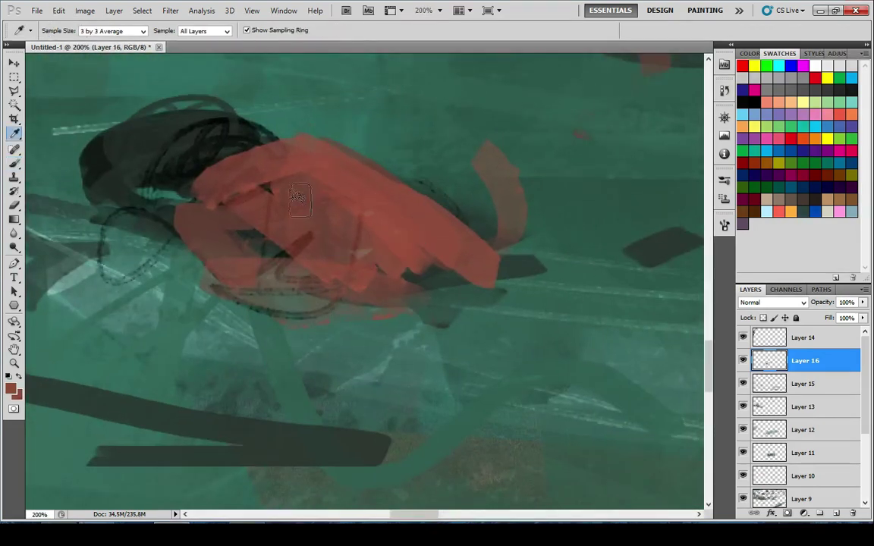
pyautogui.keyDown('alt'); pyautogui.click(298, 197); pyautogui.keyUp('alt')
pyautogui.hotkey('ctrl', 'z')
pyautogui.moveTo(226, 176); pyautogui.dragTo(326, 243)
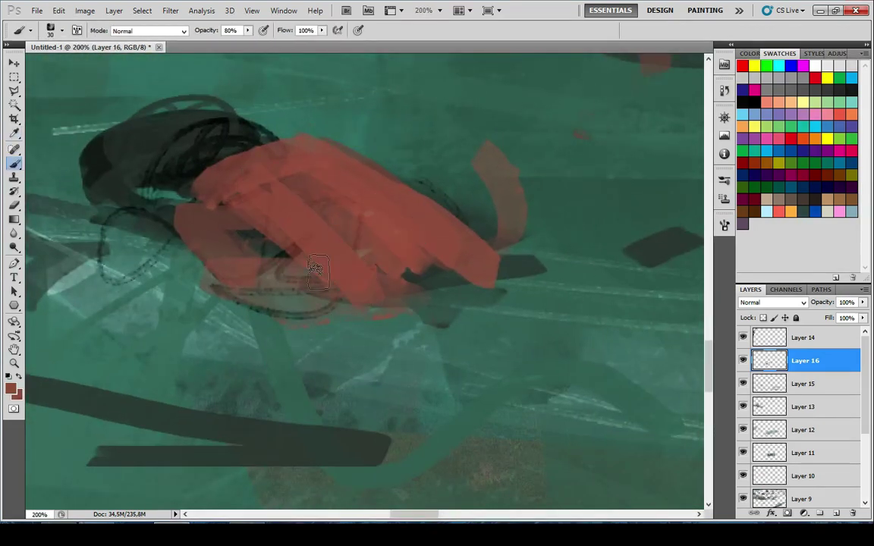
pyautogui.moveTo(182, 190); pyautogui.dragTo(281, 258)
pyautogui.moveTo(356, 231); pyautogui.dragTo(414, 285)
pyautogui.press('i')
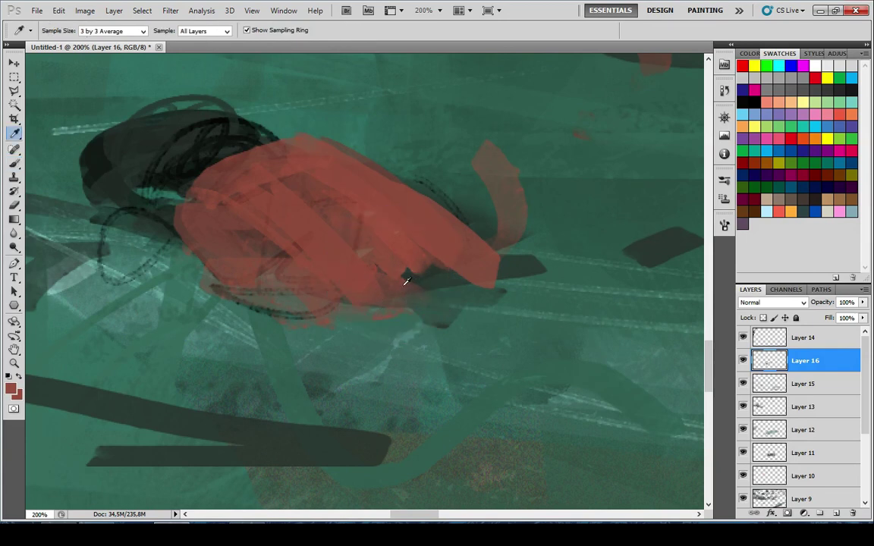
# Sample the figure's near-black tone and paint a translucent shadow beneath the red torso at 34% brush opacity
pyautogui.keyDown('alt'); pyautogui.click(341, 247); pyautogui.keyUp('alt')
pyautogui.moveTo(358, 312); pyautogui.dragTo(408, 395)
pyautogui.hotkey('ctrl', 'z')
pyautogui.press('3')
pyautogui.moveTo(385, 362); pyautogui.dragTo(334, 341)
pyautogui.click(202, 160)
pyautogui.press('b')
pyautogui.moveTo(304, 296)
pyautogui.mouseDown()
pyautogui.moveTo(338, 357)
pyautogui.moveTo(410, 288)
pyautogui.moveTo(357, 360)
pyautogui.mouseUp()
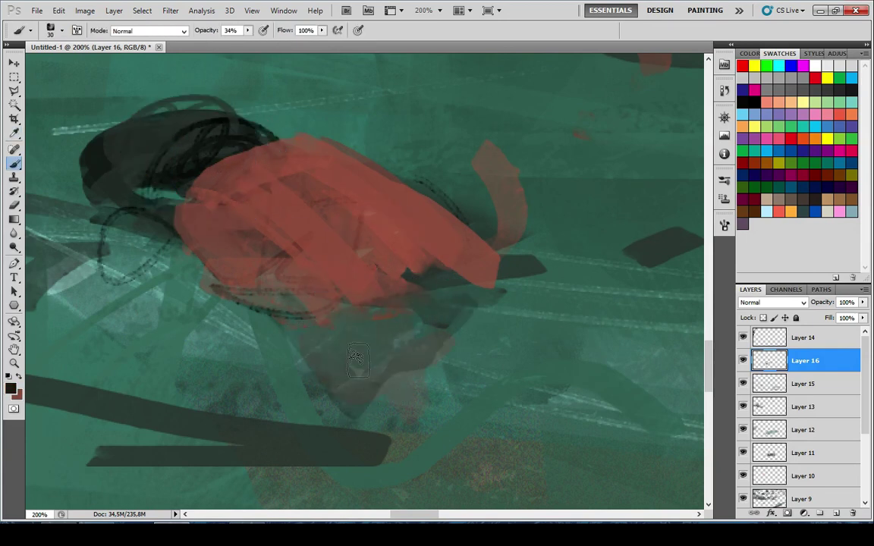
# Deepen and widen the dark shadow under the torso with overlapping strokes of a 40-pixel brush
pyautogui.moveTo(485, 295); pyautogui.dragTo(413, 395)
pyautogui.press(']')
pyautogui.moveTo(296, 333); pyautogui.dragTo(379, 406)
pyautogui.moveTo(486, 299); pyautogui.dragTo(418, 398)
pyautogui.moveTo(379, 334); pyautogui.dragTo(461, 300)
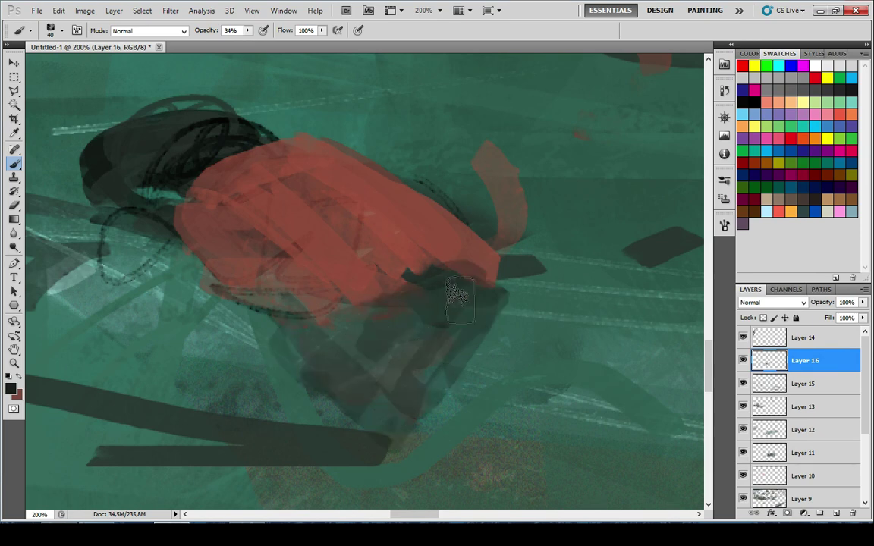
pyautogui.moveTo(325, 314); pyautogui.dragTo(392, 377)
pyautogui.moveTo(482, 334); pyautogui.dragTo(436, 393)
# Examine the painting at several zoom levels to judge how the red-clothed figure reads against the water
pyautogui.hotkey('ctrl', '-')
pyautogui.hotkey('ctrl', '-')
pyautogui.hotkey('ctrl', '-')
pyautogui.hotkey('ctrl', '-')
pyautogui.hotkey('ctrl', '-')
pyautogui.hotkey('ctrl', '-')
pyautogui.hotkey('ctrl', '-')
pyautogui.hotkey('ctrl', '-')
pyautogui.hotkey('ctrl', '-')
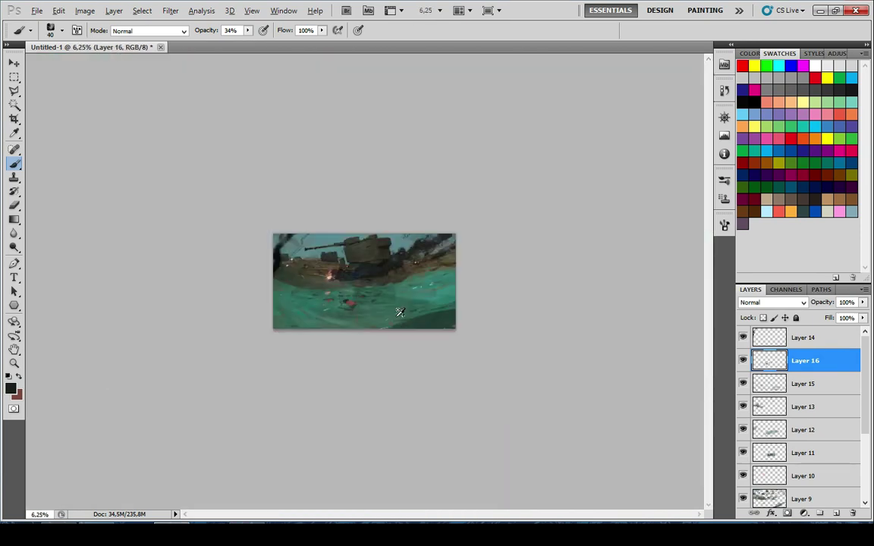
pyautogui.scroll(7, 368, 355)
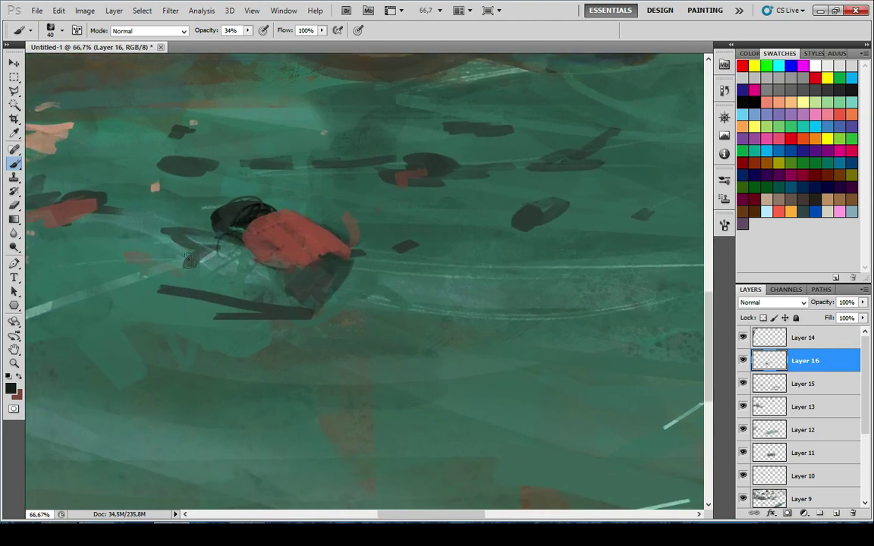
pyautogui.scroll(-8, 318, 280)
pyautogui.scroll(1, 307, 268)
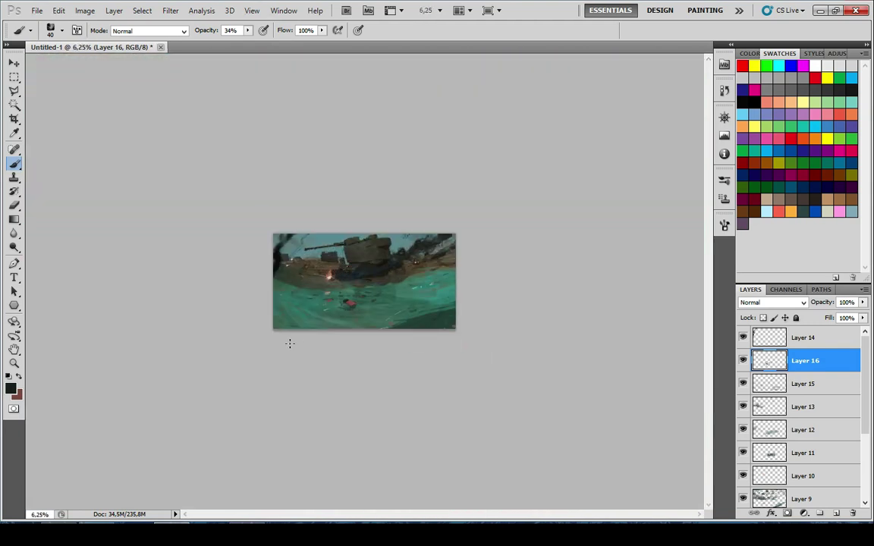
pyautogui.scroll(1, 292, 330)
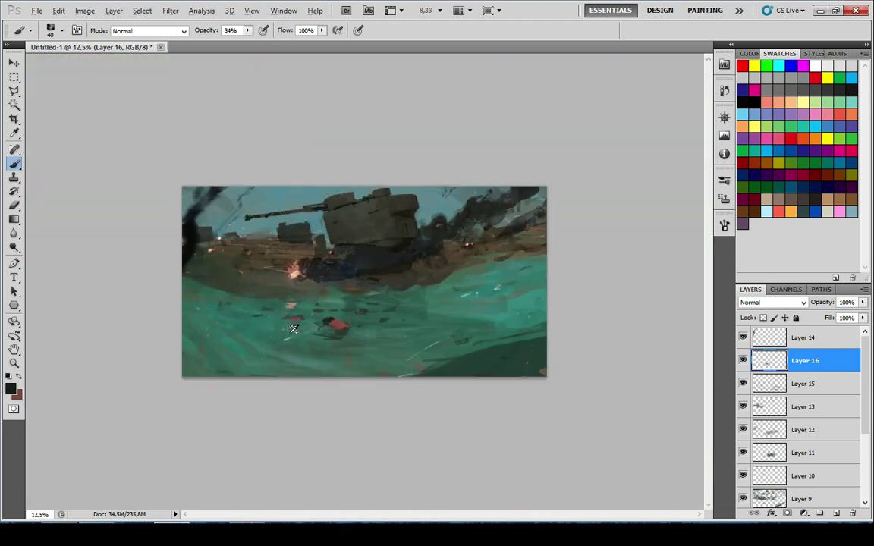
pyautogui.scroll(1, 285, 338)
pyautogui.scroll(-4, 283, 338)
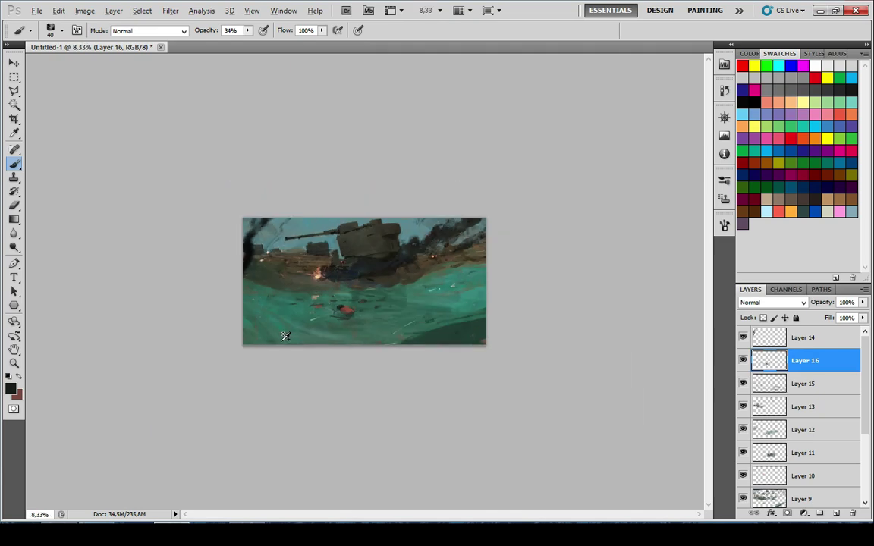
pyautogui.scroll(1, 335, 339)
pyautogui.scroll(-1, 340, 342)
pyautogui.scroll(5, 339, 341)
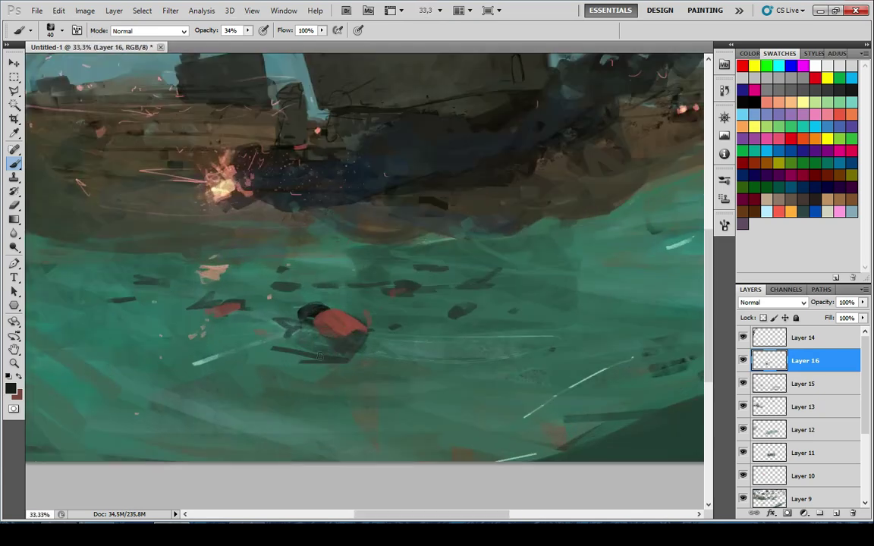
pyautogui.press('e')
pyautogui.scroll(-1, 403, 336)
pyautogui.scroll(-1, 403, 336)
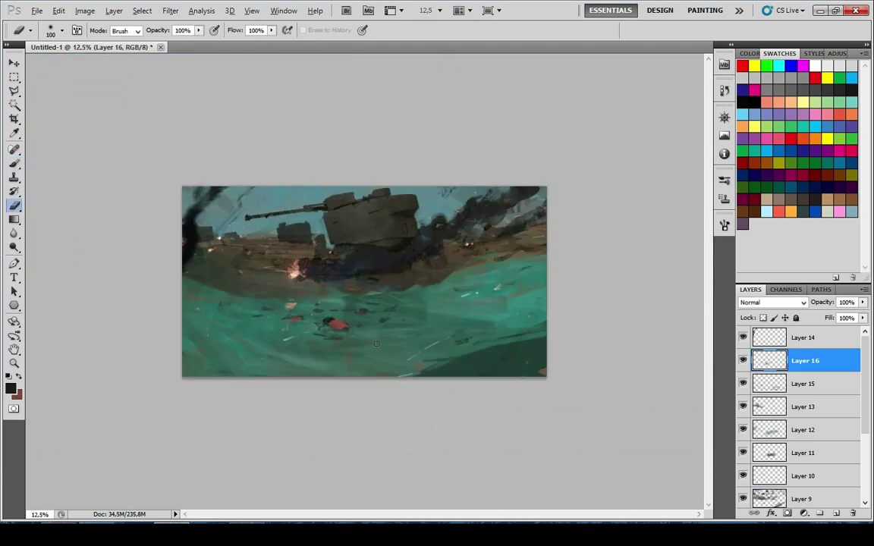
# Paint thin white streaks across the sky and smoke on a new top layer, using a fine 7-to-9-pixel brush at 98% opacity
pyautogui.click(797, 338)
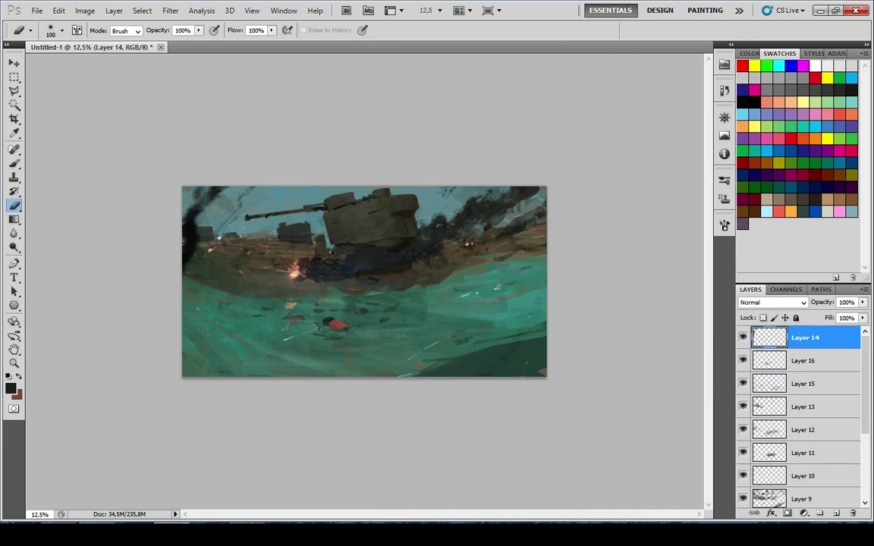
pyautogui.click(837, 515)
pyautogui.press('d')
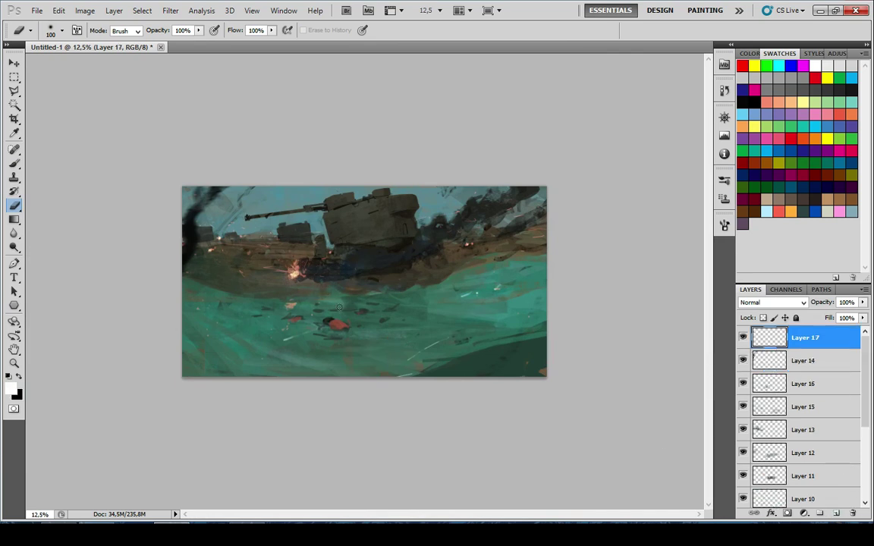
pyautogui.press('[')
pyautogui.press('8')
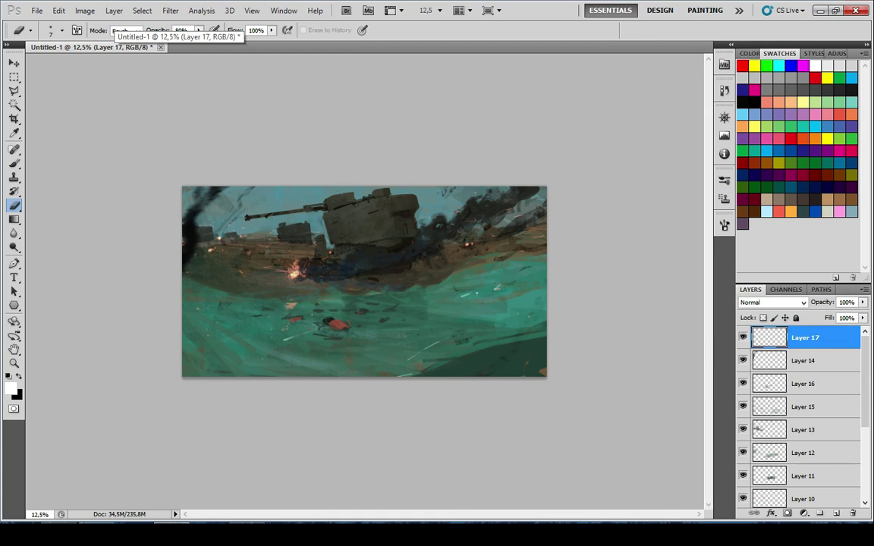
pyautogui.press('b')
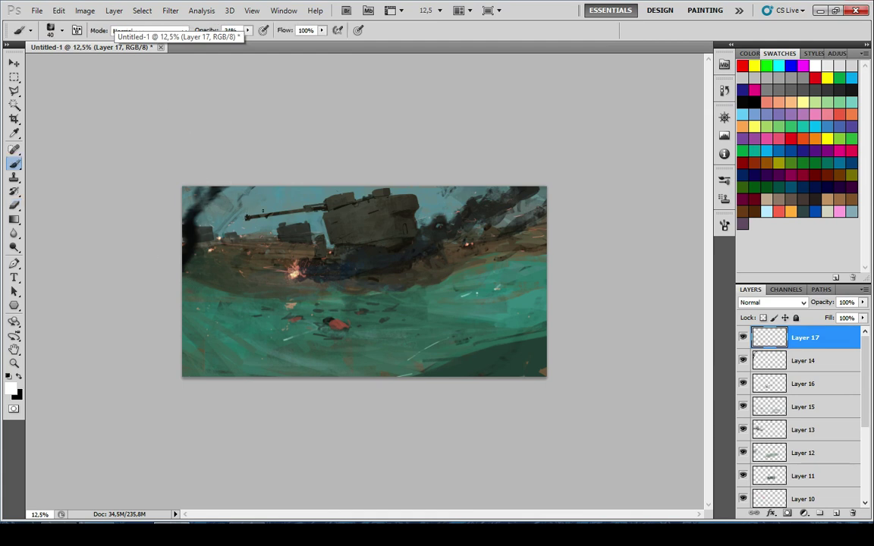
pyautogui.press('3')
pyautogui.press('4')
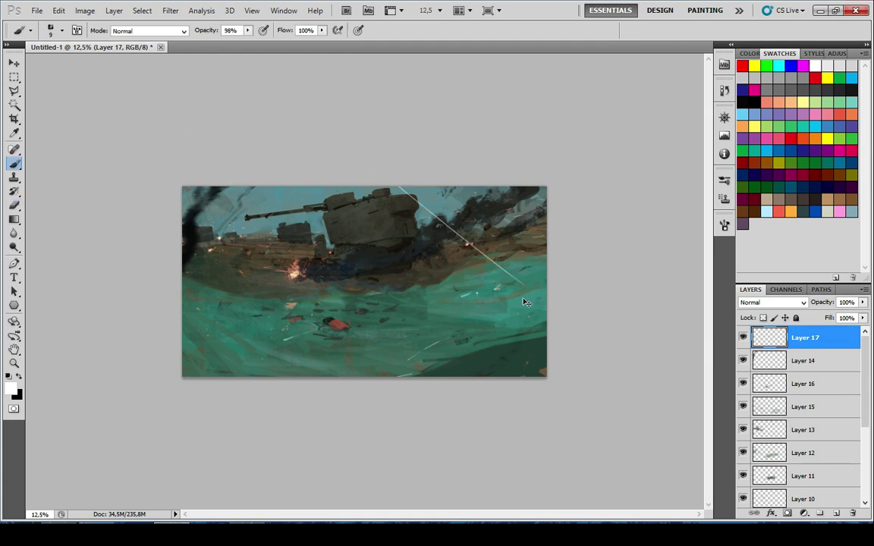
pyautogui.press('[')
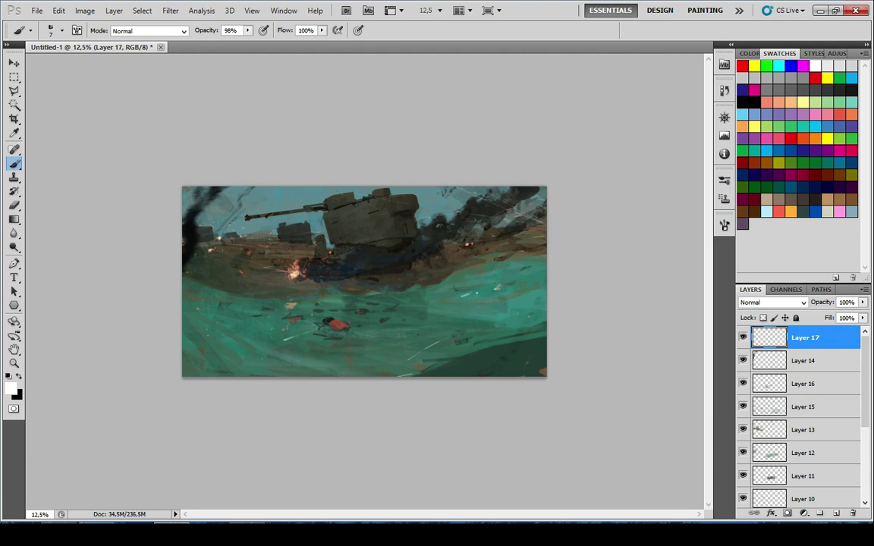
pyautogui.moveTo(273, 196); pyautogui.dragTo(330, 200)
# Hide Layer 16 with the figures and judge the painting without them at several zoom levels
pyautogui.scroll(3, 288, 291)
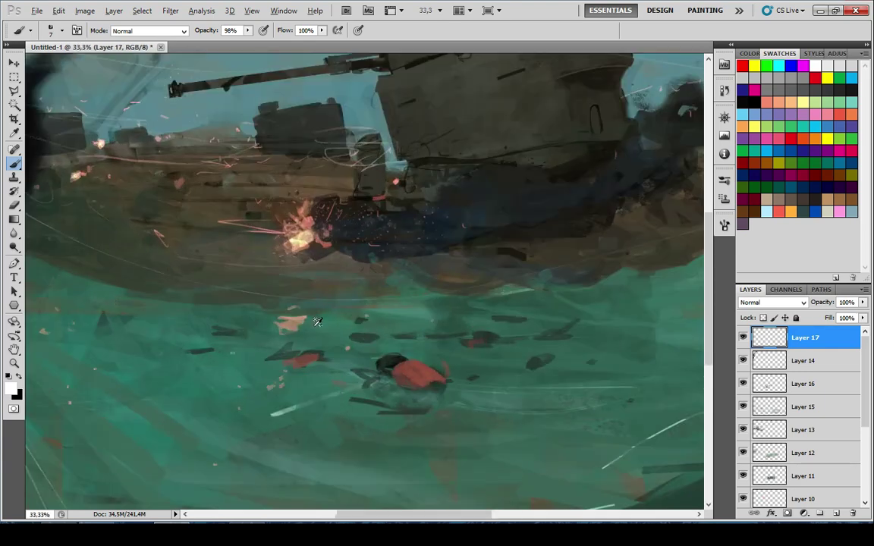
pyautogui.scroll(-4, 306, 328)
pyautogui.click(768, 361)
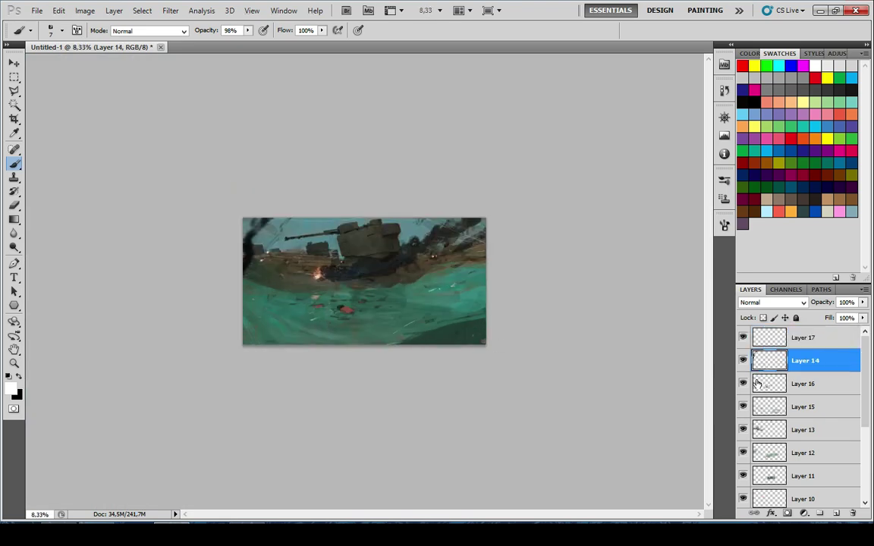
pyautogui.click(769, 383)
pyautogui.click(743, 383)
pyautogui.scroll(-1, 250, 356)
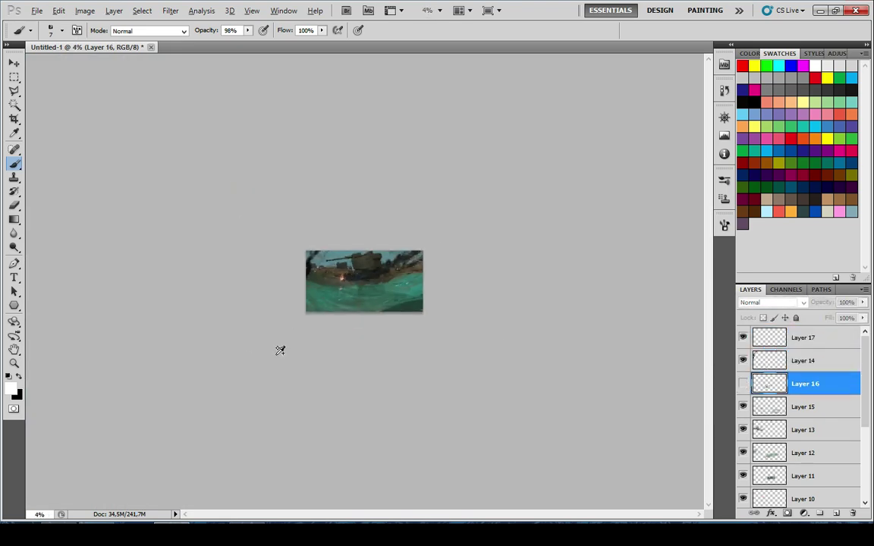
pyautogui.scroll(6, 280, 362)
pyautogui.scroll(-6, 337, 318)
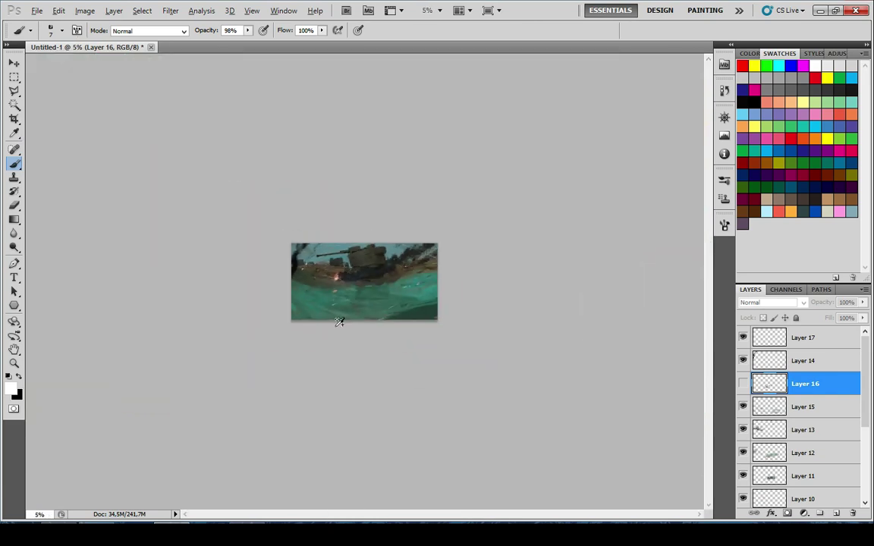
pyautogui.scroll(7, 336, 322)
pyautogui.scroll(-4, 334, 341)
pyautogui.scroll(4, 333, 357)
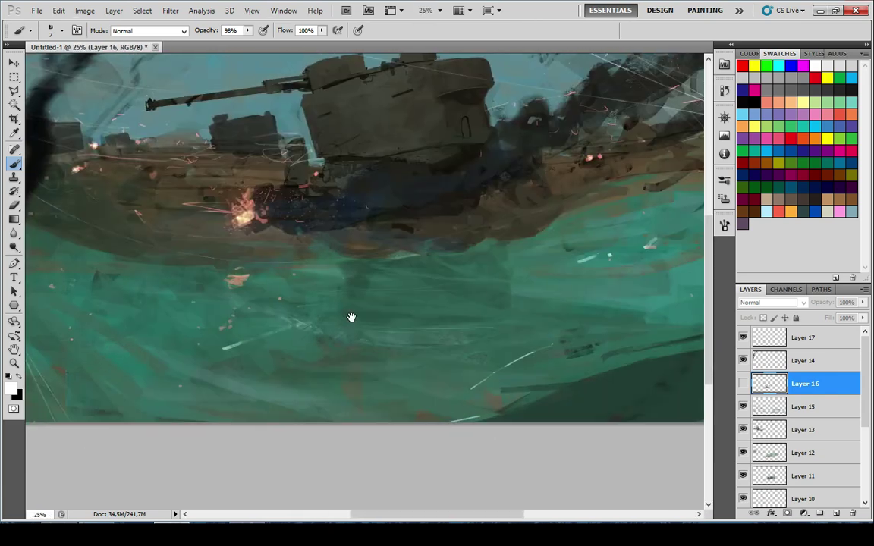
pyautogui.scroll(-1, 403, 323)
# Add a new layer directly below Layer 16 and mix a near-black green from the tone of the dark slope
pyautogui.keyDown('ctrl'); pyautogui.click(838, 515); pyautogui.keyUp('ctrl')
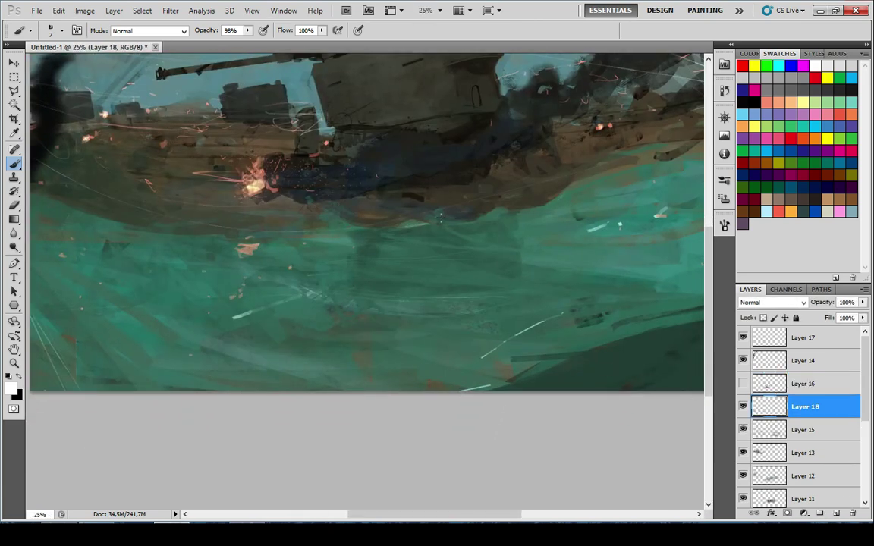
pyautogui.keyDown('alt'); pyautogui.click(577, 372); pyautogui.keyUp('alt')
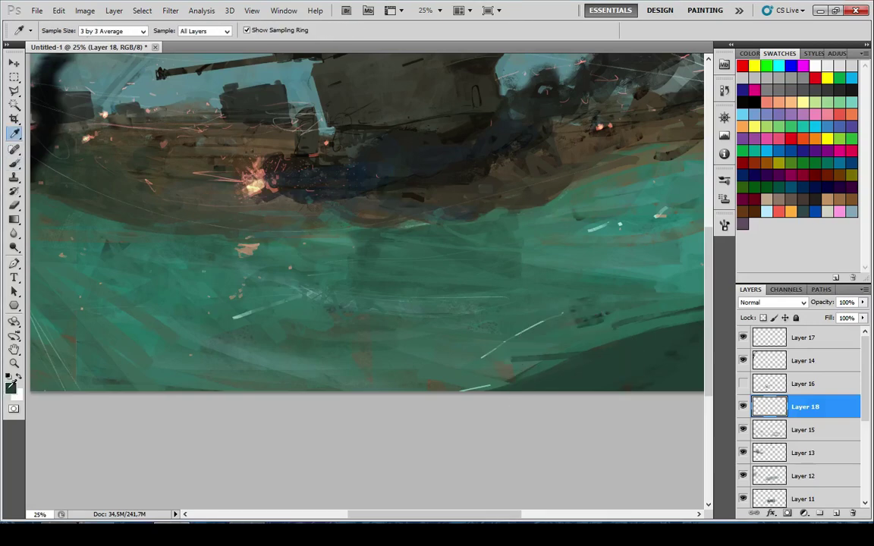
pyautogui.click(11, 387)
pyautogui.click(349, 275)
pyautogui.click(570, 133)
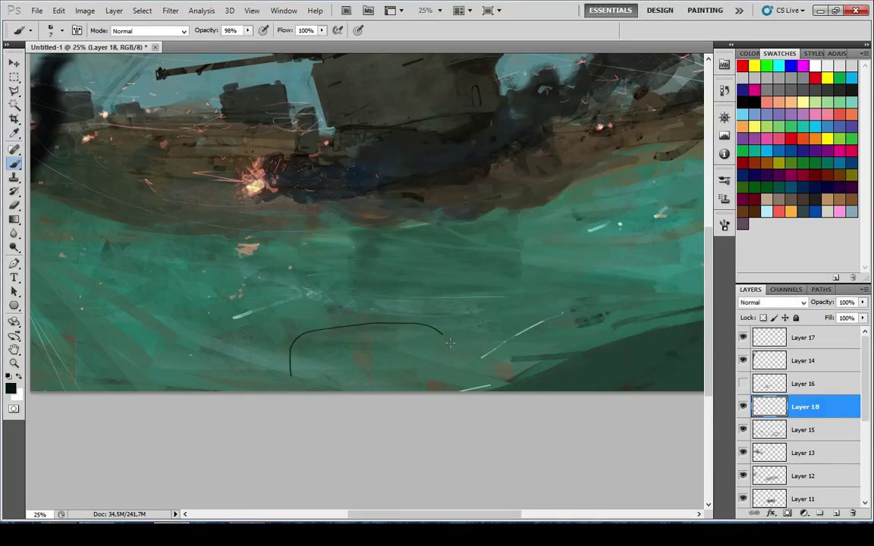
# Try a thick dark green arch rising from the painting's lower edge, redoing the thin first line with an enlarged brush
pyautogui.press(']')
pyautogui.press(']')
pyautogui.press(']')
pyautogui.press(']')
pyautogui.press(']')
pyautogui.press(']')
pyautogui.press(']')
pyautogui.press(']')
pyautogui.moveTo(135, 392)
pyautogui.mouseDown()
pyautogui.moveTo(171, 317)
pyautogui.moveTo(428, 392)
pyautogui.mouseUp()
pyautogui.hotkey('ctrl', 'z')
pyautogui.press('x')
# Try to fill the arch into a solid mound with sampled dark greens and a 300-pixel brush
pyautogui.keyDown('alt'); pyautogui.click(172, 363); pyautogui.keyUp('alt')
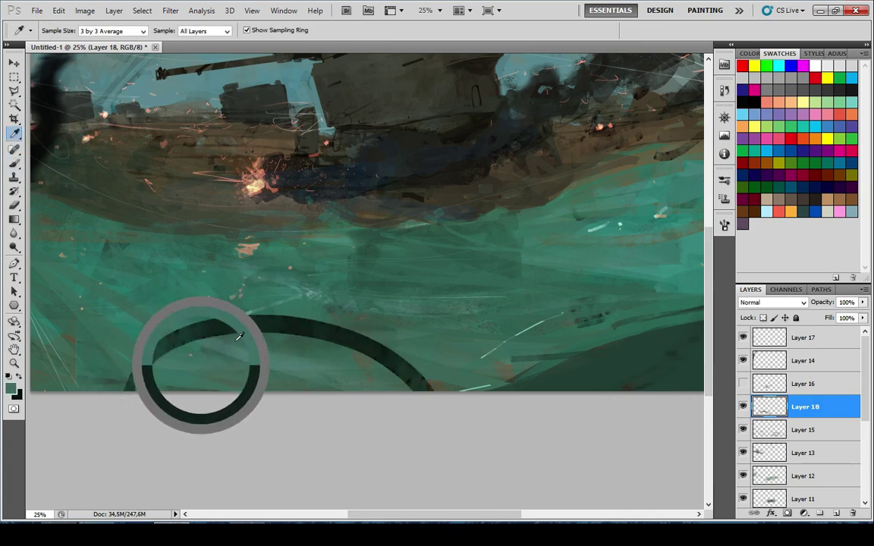
pyautogui.moveTo(174, 364)
pyautogui.mouseDown()
pyautogui.moveTo(213, 349)
pyautogui.moveTo(421, 410)
pyautogui.mouseUp()
pyautogui.press(']')
pyautogui.press(']')
pyautogui.press(']')
pyautogui.press(']')
pyautogui.press(']')
pyautogui.moveTo(216, 385)
pyautogui.mouseDown()
pyautogui.moveTo(198, 364)
pyautogui.moveTo(324, 410)
pyautogui.mouseUp()
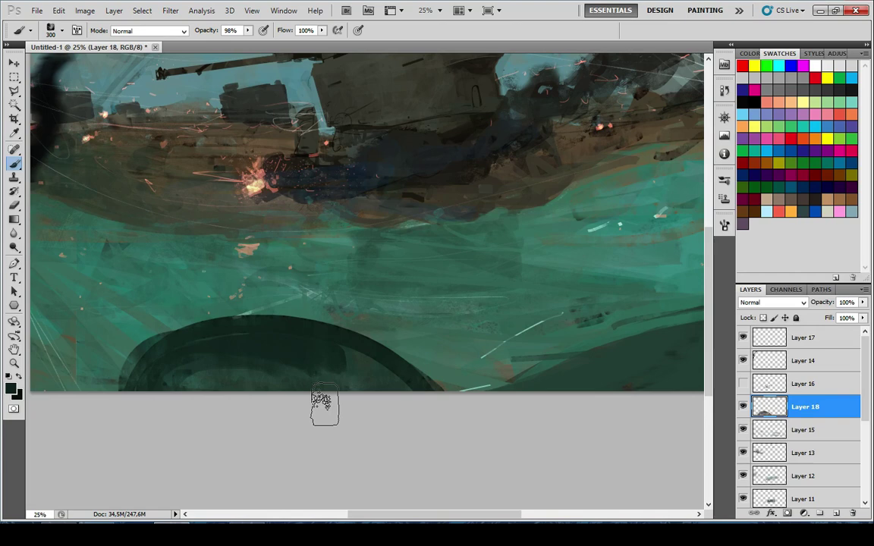
pyautogui.keyDown('alt'); pyautogui.click(357, 361); pyautogui.keyUp('alt')
pyautogui.moveTo(228, 357)
pyautogui.mouseDown()
pyautogui.moveTo(173, 380)
pyautogui.moveTo(338, 370)
pyautogui.moveTo(308, 329)
pyautogui.mouseUp()
# Judge the dark mound at reduced size and undo all of its strokes
pyautogui.scroll(-7, 393, 439)
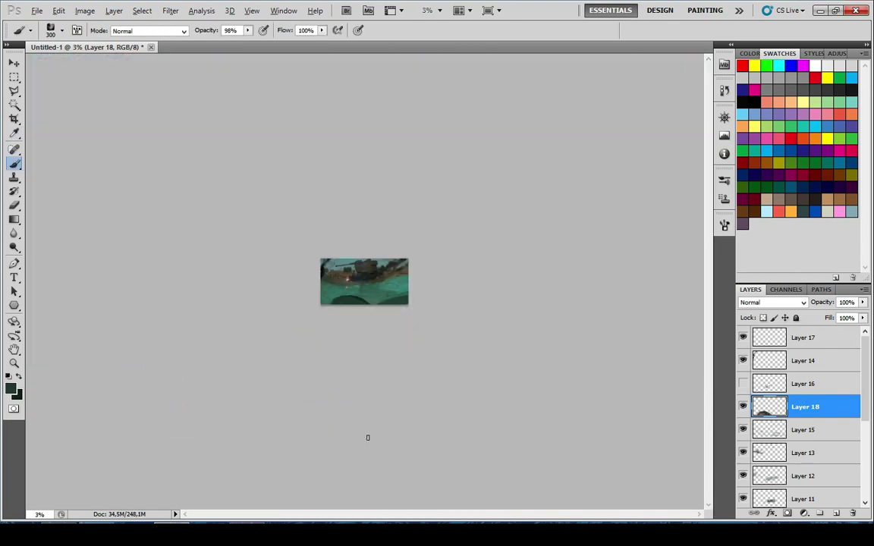
pyautogui.scroll(-2, 330, 403)
pyautogui.scroll(2, 342, 427)
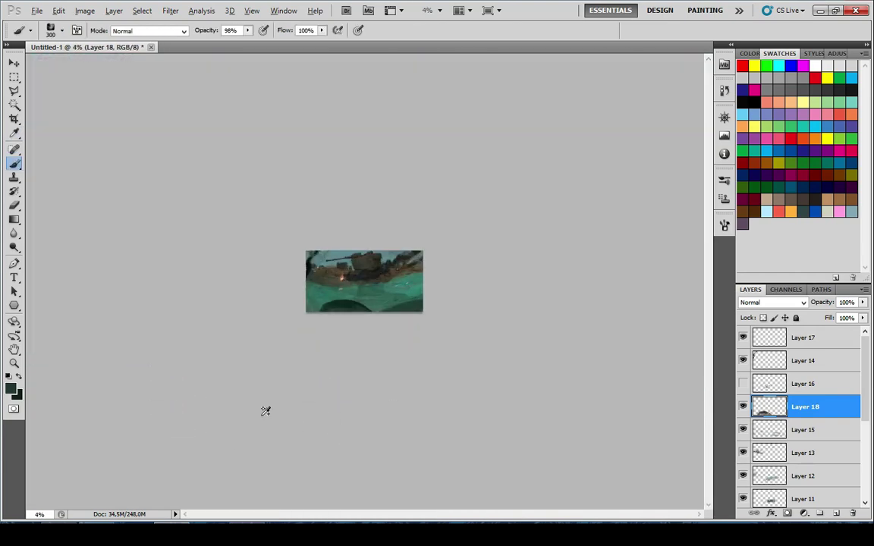
pyautogui.scroll(4, 342, 414)
pyautogui.hotkey('ctrl', 'alt', 'z')
pyautogui.hotkey('ctrl', 'alt', 'z')
pyautogui.hotkey('ctrl', 'alt', 'z')
pyautogui.hotkey('ctrl', 'alt', 'z')
pyautogui.scroll(3, 321, 409)
pyautogui.hotkey('ctrl', 'alt', 'z')
pyautogui.hotkey('ctrl', 'alt', 'z')
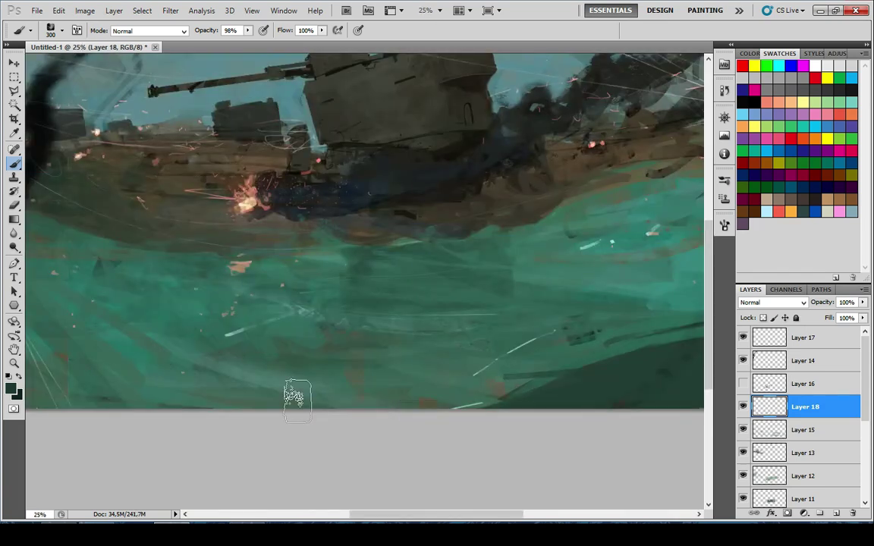
# Try dark green strokes in the lower water with a 200-pixel brush and undo each attempt
pyautogui.moveTo(262, 351); pyautogui.dragTo(390, 353)
pyautogui.hotkey('ctrl', 'z')
pyautogui.press('[')
pyautogui.moveTo(262, 362); pyautogui.dragTo(245, 328)
pyautogui.hotkey('ctrl', 'z')
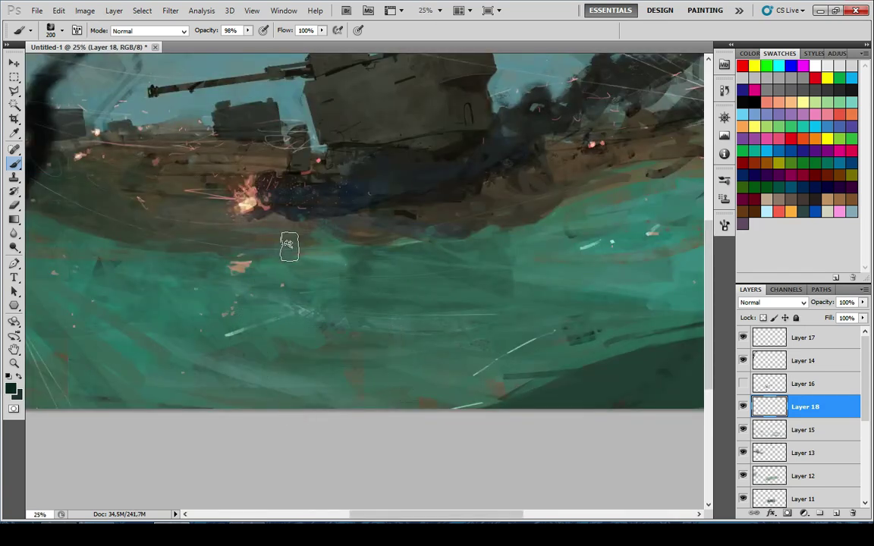
# Sample greens from the water and blend broad strokes into its left side with a 150-pixel brush
pyautogui.keyDown('alt'); pyautogui.click(255, 254); pyautogui.keyUp('alt')
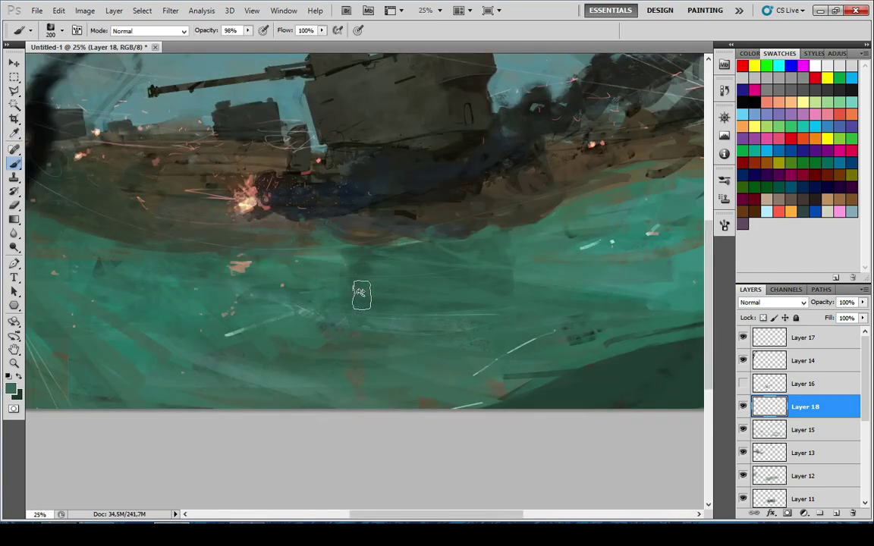
pyautogui.press('[')
pyautogui.press('x')
pyautogui.moveTo(170, 301); pyautogui.dragTo(266, 278)
pyautogui.keyDown('alt'); pyautogui.click(195, 278); pyautogui.keyUp('alt')
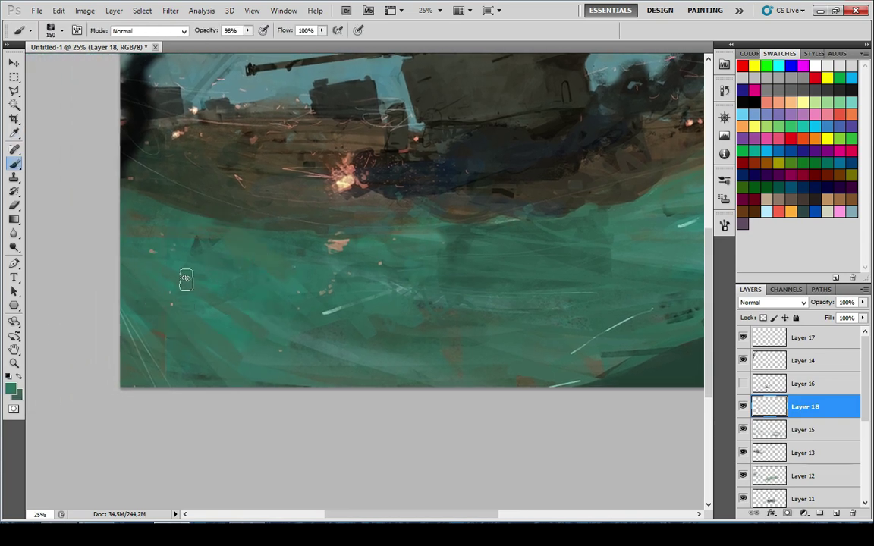
pyautogui.moveTo(178, 215); pyautogui.dragTo(136, 266)
# Paint narrow teal strokes across the brown bank left of the explosion, reducing the brush from 45 to 30 pixels
pyautogui.press('[')
pyautogui.press('[')
pyautogui.press('[')
pyautogui.press('[')
pyautogui.press('[')
pyautogui.press('[')
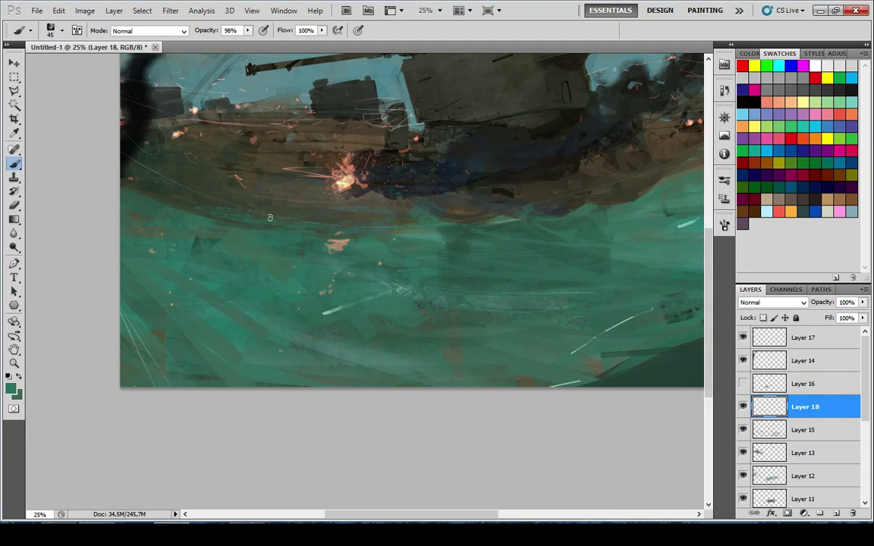
pyautogui.press('[')
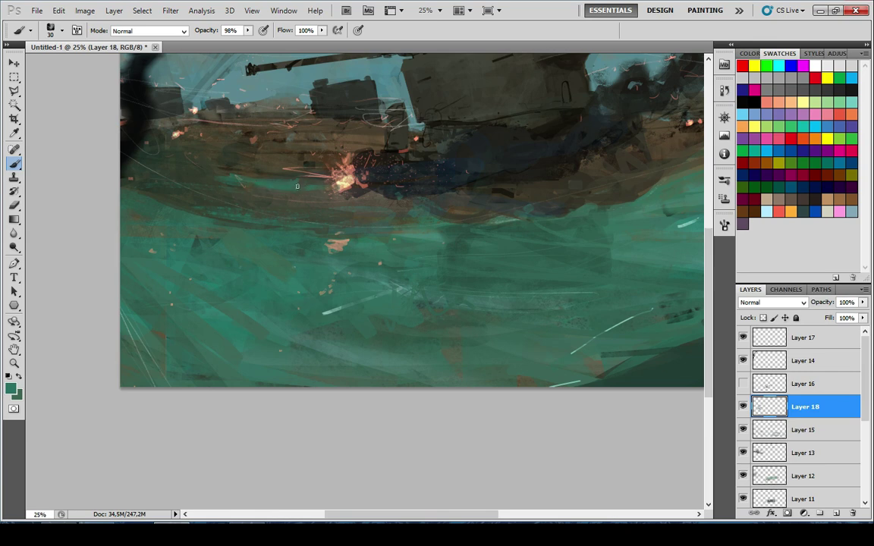
pyautogui.scroll(-6, 349, 199)
pyautogui.scroll(1, 267, 294)
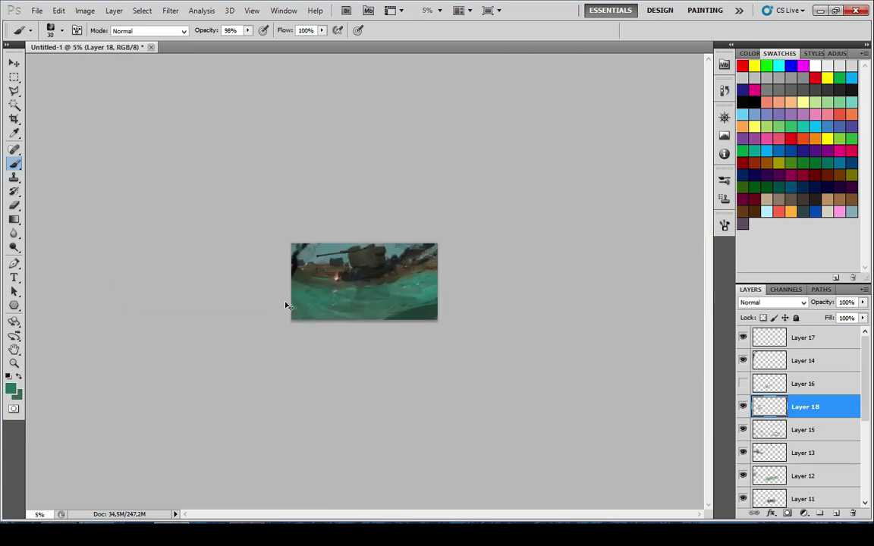
# Draw long thin green streaks across the bank below the tank with a 15-pixel brush
pyautogui.hotkey('ctrl', '+')
pyautogui.hotkey('ctrl', '+')
pyautogui.hotkey('ctrl', '+')
pyautogui.hotkey('ctrl', '+')
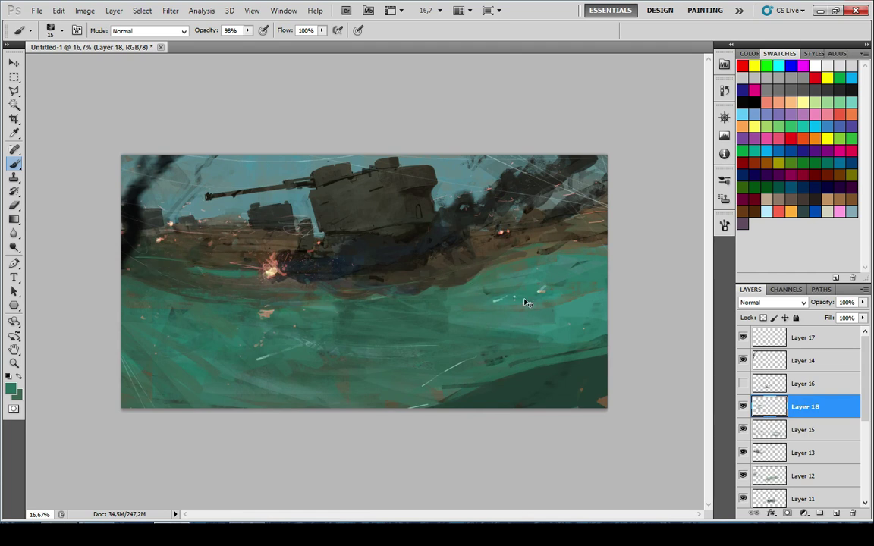
pyautogui.moveTo(439, 265); pyautogui.dragTo(598, 262)
pyautogui.keyDown('alt'); pyautogui.click(464, 262); pyautogui.keyUp('alt')
# Sample browns from the bank and green from the water, and weave more thin streaks along the shoreline below the tank
pyautogui.press('x')
pyautogui.keyDown('alt'); pyautogui.click(467, 224); pyautogui.keyUp('alt')
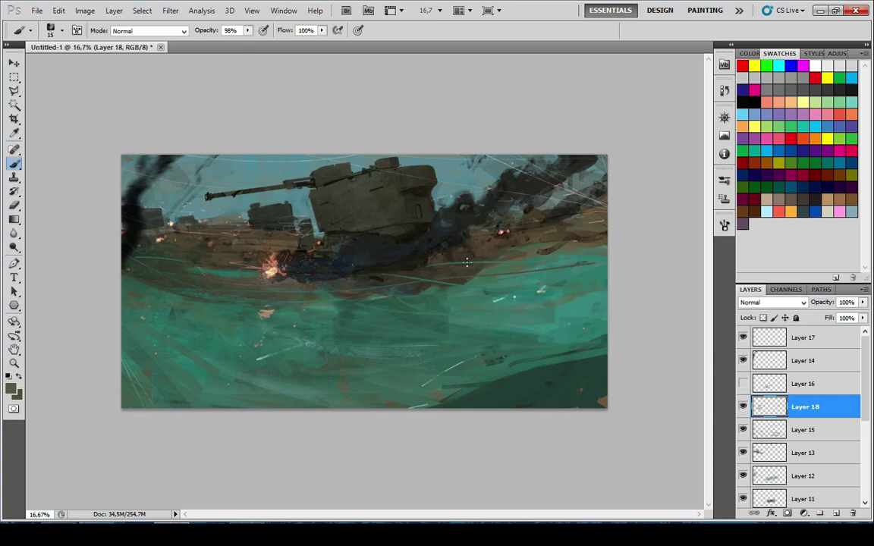
pyautogui.hotkey('ctrl', 'z')
pyautogui.keyDown('alt'); pyautogui.click(403, 230); pyautogui.keyUp('alt')
pyautogui.keyDown('alt'); pyautogui.click(459, 259); pyautogui.keyUp('alt')
pyautogui.keyDown('alt'); pyautogui.click(448, 275); pyautogui.keyUp('alt')
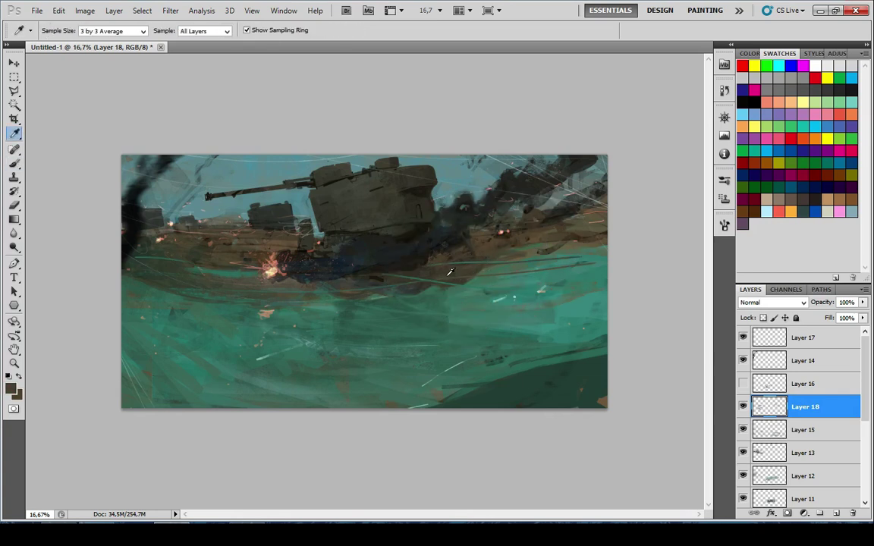
pyautogui.keyDown('alt'); pyautogui.click(526, 225); pyautogui.keyUp('alt')
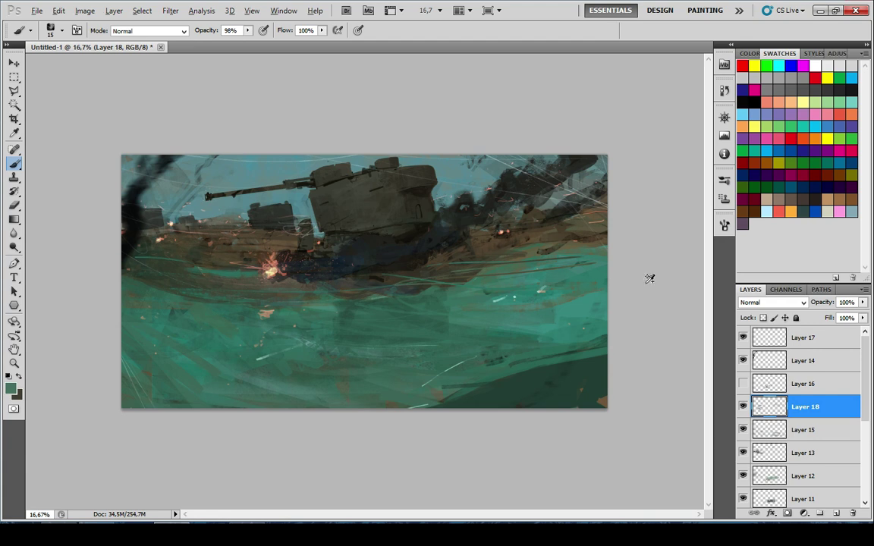
pyautogui.scroll(-6, 402, 298)
pyautogui.scroll(3, 303, 302)
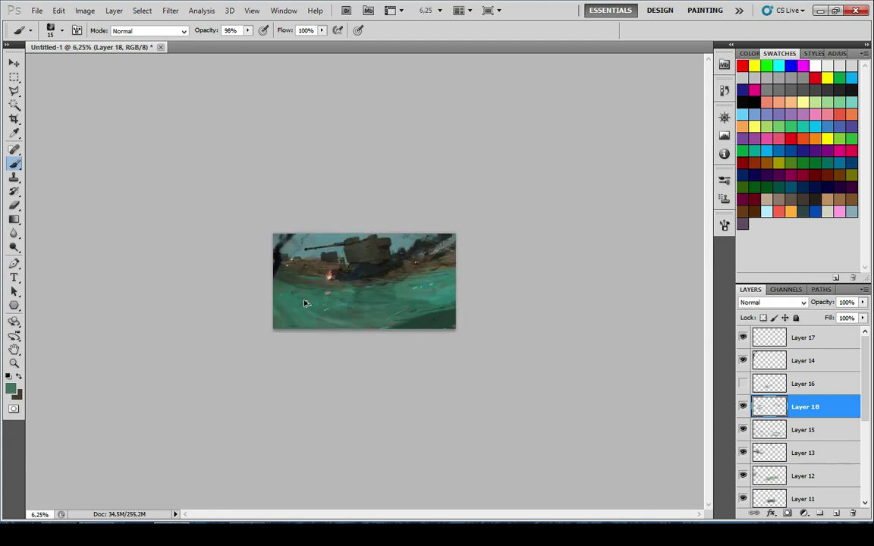
pyautogui.scroll(2, 265, 289)
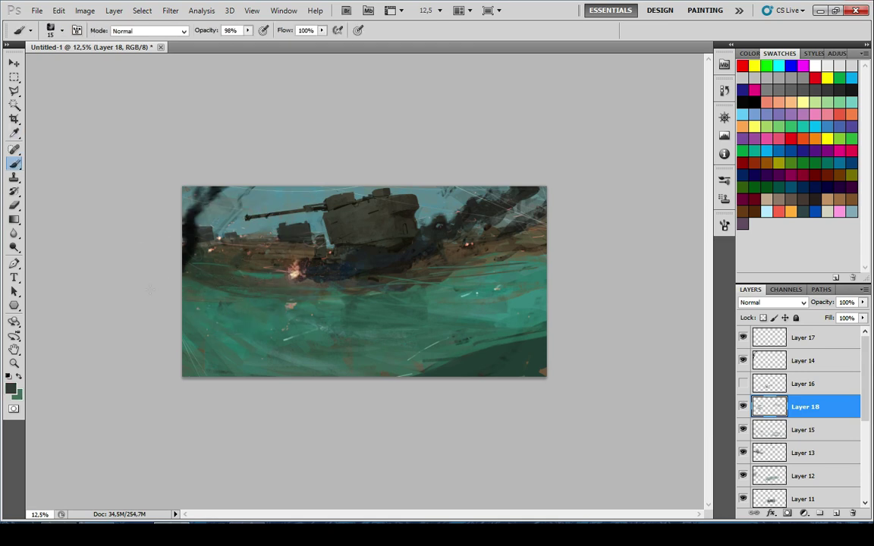
pyautogui.scroll(-4, 282, 362)
pyautogui.scroll(7, 242, 365)
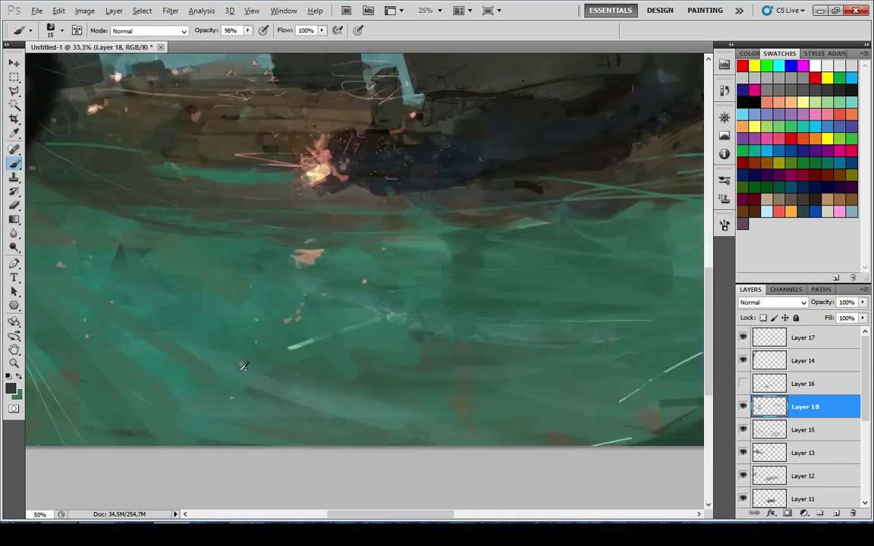
# Sample the near-black tone beside the explosion and paint a small dark squiggle next to the peach patch in the water
pyautogui.scroll(-2, 201, 353)
pyautogui.press('i')
pyautogui.click(346, 195)
pyautogui.scroll(3, 341, 197)
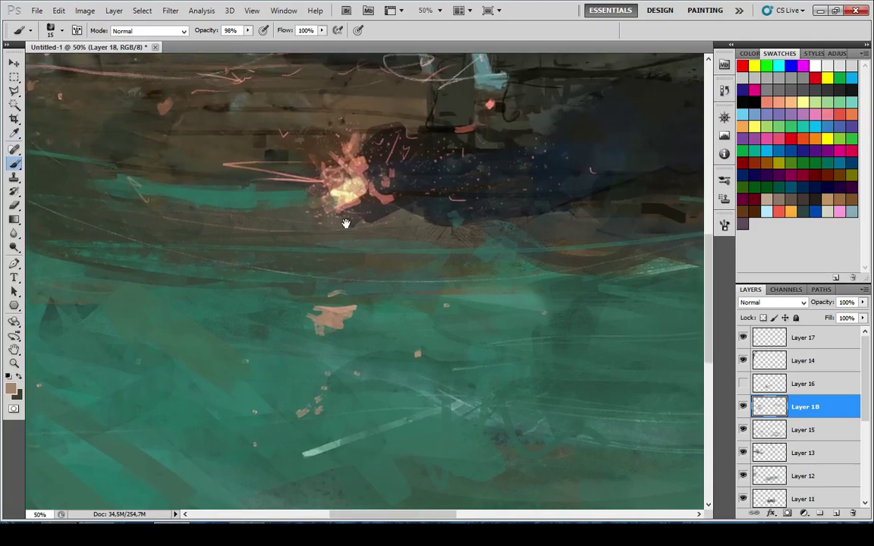
pyautogui.keyDown('alt'); pyautogui.click(381, 201); pyautogui.keyUp('alt')
pyautogui.moveTo(361, 201)
pyautogui.mouseDown()
pyautogui.moveTo(340, 214)
pyautogui.moveTo(304, 217)
pyautogui.mouseUp()
pyautogui.press('x')
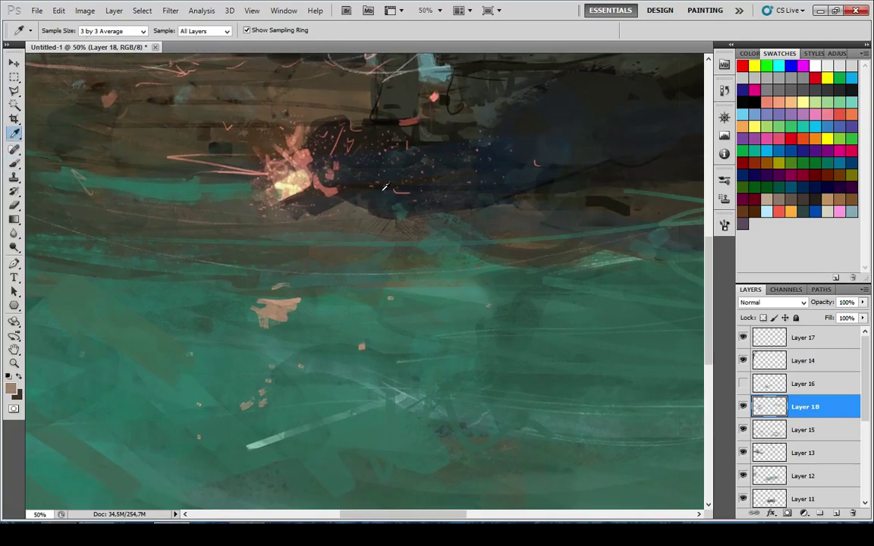
pyautogui.keyDown('alt'); pyautogui.click(346, 213); pyautogui.keyUp('alt')
pyautogui.moveTo(317, 339); pyautogui.dragTo(292, 327)
# Extend the dark marks from the peach patch rightward across the water with a long stroke of a 45-pixel brush
pyautogui.press(']')
pyautogui.press(']')
pyautogui.press(']')
pyautogui.press(']')
pyautogui.press(']')
pyautogui.moveTo(323, 299)
pyautogui.mouseDown()
pyautogui.moveTo(347, 324)
pyautogui.moveTo(539, 293)
pyautogui.moveTo(606, 299)
pyautogui.mouseUp()
pyautogui.scroll(-8, 365, 385)
pyautogui.scroll(5, 283, 348)
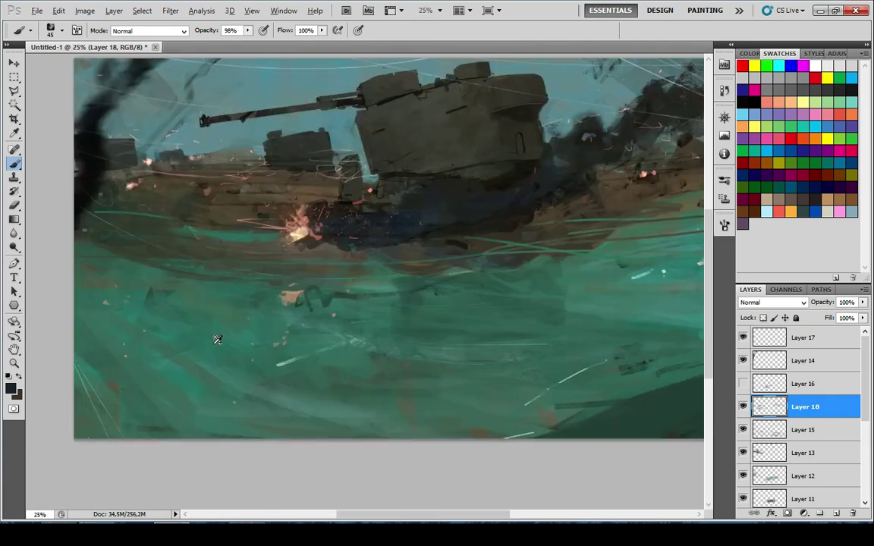
# Cover the peach patch and dark squiggle in the water, and blend sampled dark and green tones around the explosion's shoreline using a 40-pixel brush
pyautogui.press('i')
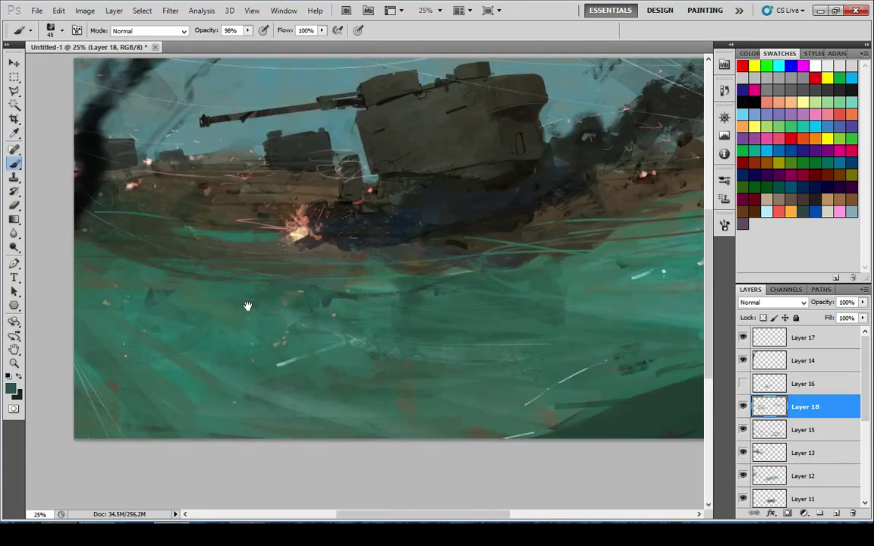
pyautogui.moveTo(248, 307); pyautogui.dragTo(345, 270)
pyautogui.press('x')
pyautogui.keyDown('alt'); pyautogui.click(322, 241); pyautogui.keyUp('alt')
pyautogui.moveTo(327, 231); pyautogui.dragTo(365, 218)
pyautogui.moveTo(373, 254); pyautogui.dragTo(348, 350)
pyautogui.moveTo(208, 255)
pyautogui.mouseDown()
pyautogui.moveTo(289, 302)
pyautogui.moveTo(294, 296)
pyautogui.mouseUp()
pyautogui.keyDown('alt'); pyautogui.click(211, 327); pyautogui.keyUp('alt')
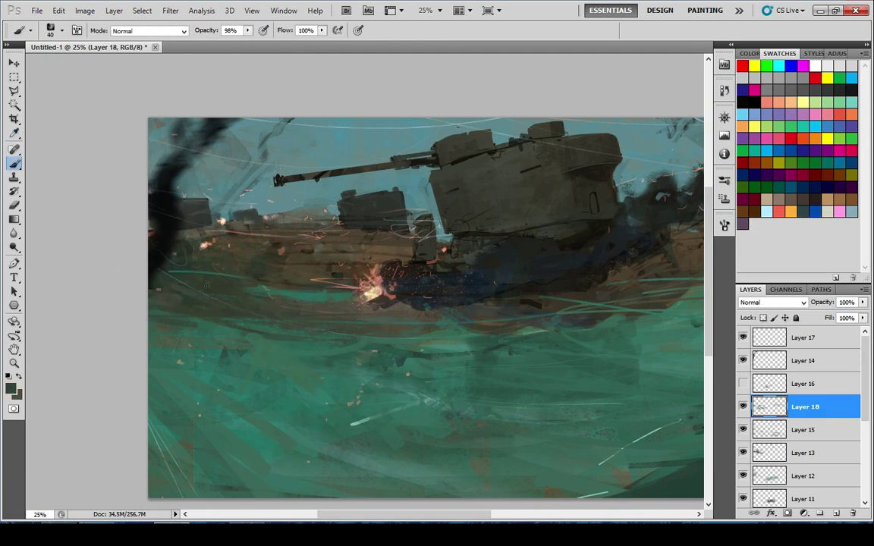
pyautogui.moveTo(363, 310); pyautogui.dragTo(2, 284)
pyautogui.scroll(-7, 316, 289)
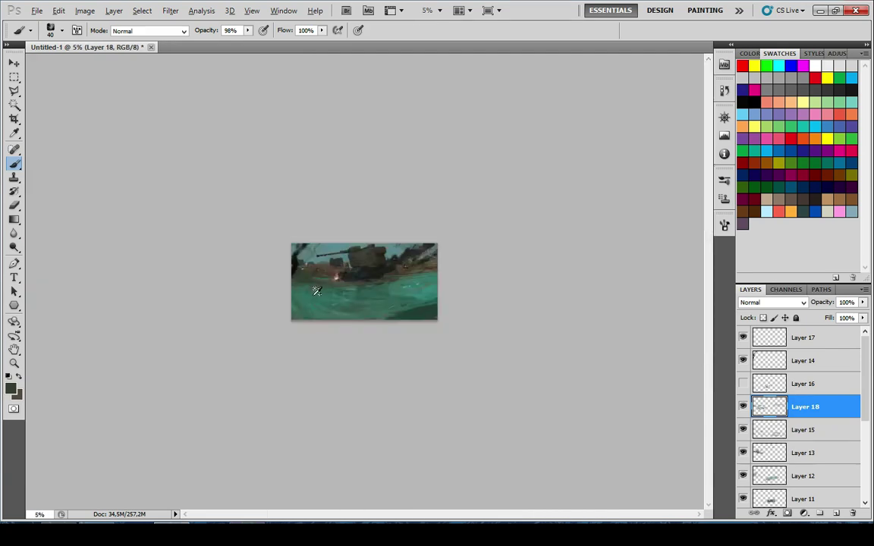
pyautogui.scroll(5, 397, 289)
pyautogui.scroll(1, 374, 301)
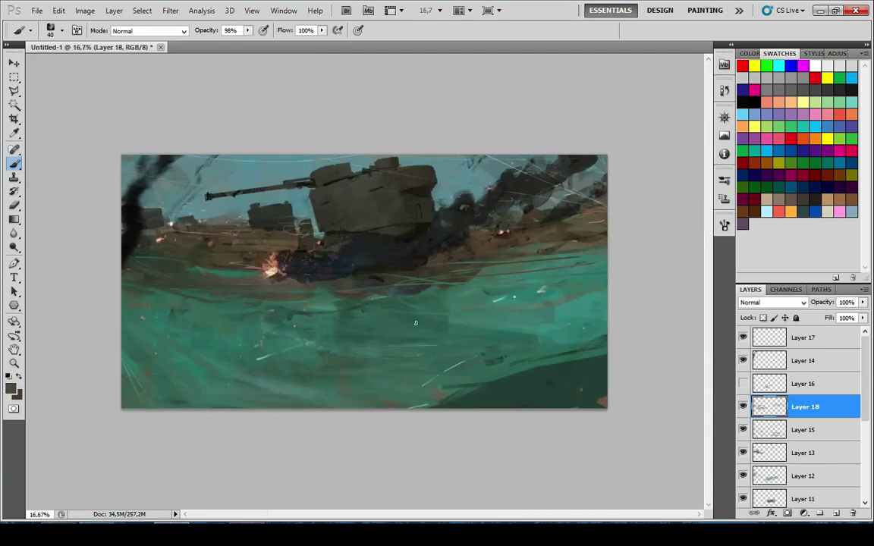
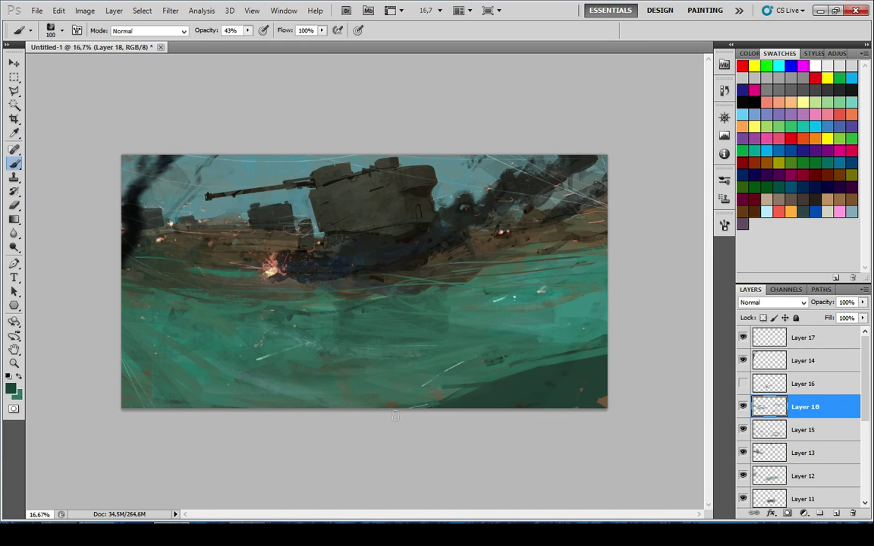
# Brush translucent mid-green strokes across the foreground water at 43% opacity with a 100- to 125-pixel brush
pyautogui.scroll(-5, 410, 332)
pyautogui.scroll(-1, 410, 333)
pyautogui.scroll(4, 396, 337)
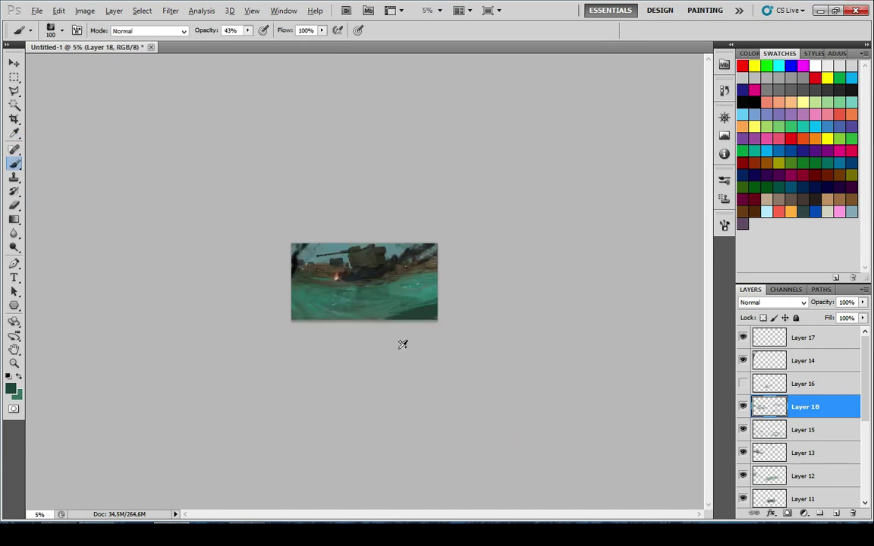
pyautogui.scroll(-4, 372, 308)
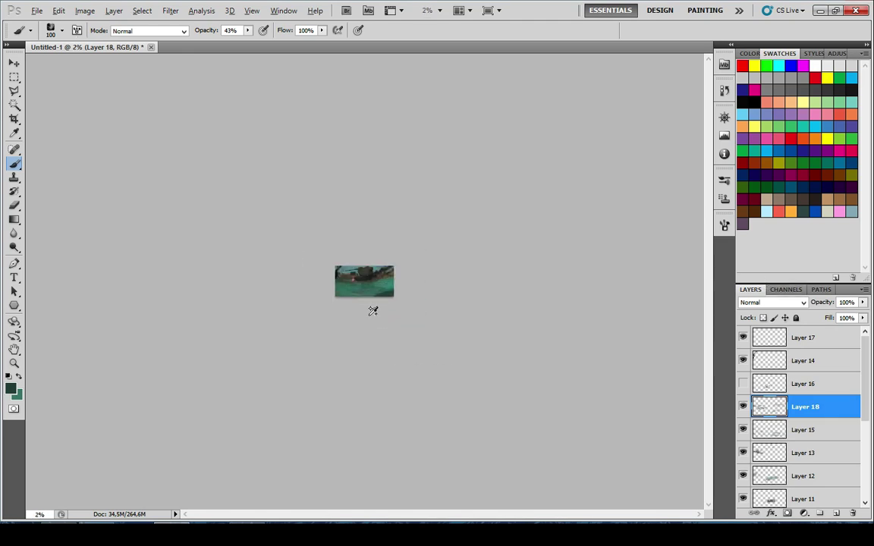
pyautogui.scroll(9, 370, 308)
pyautogui.press('u')
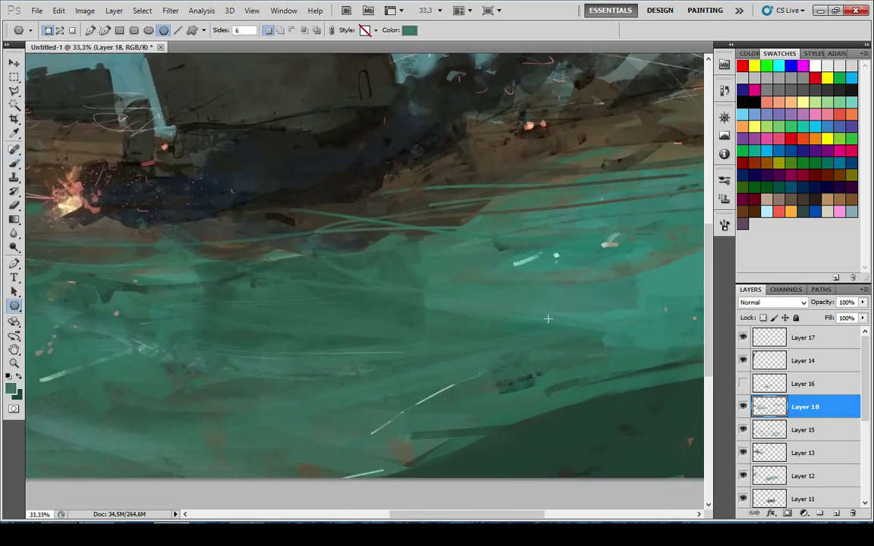
pyautogui.press('i')
pyautogui.moveTo(618, 348); pyautogui.dragTo(518, 298)
pyautogui.press('b')
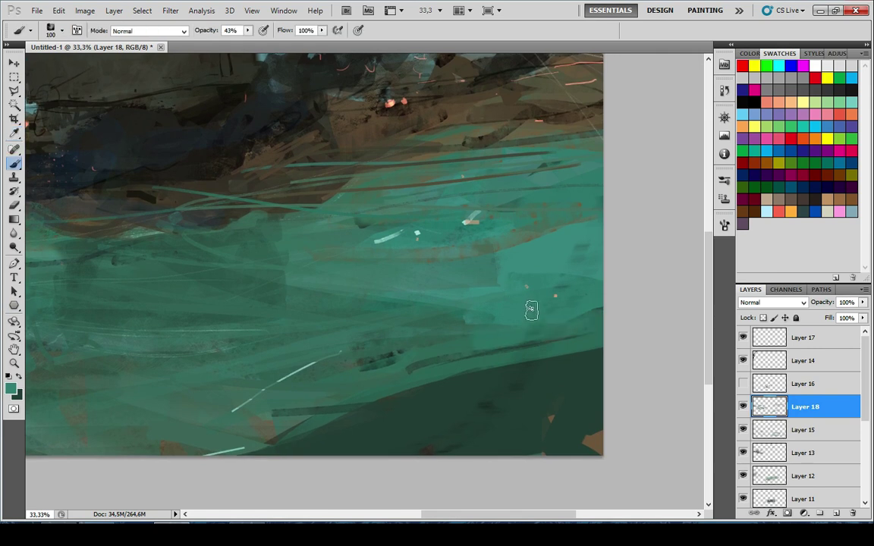
pyautogui.moveTo(604, 328); pyautogui.dragTo(412, 361)
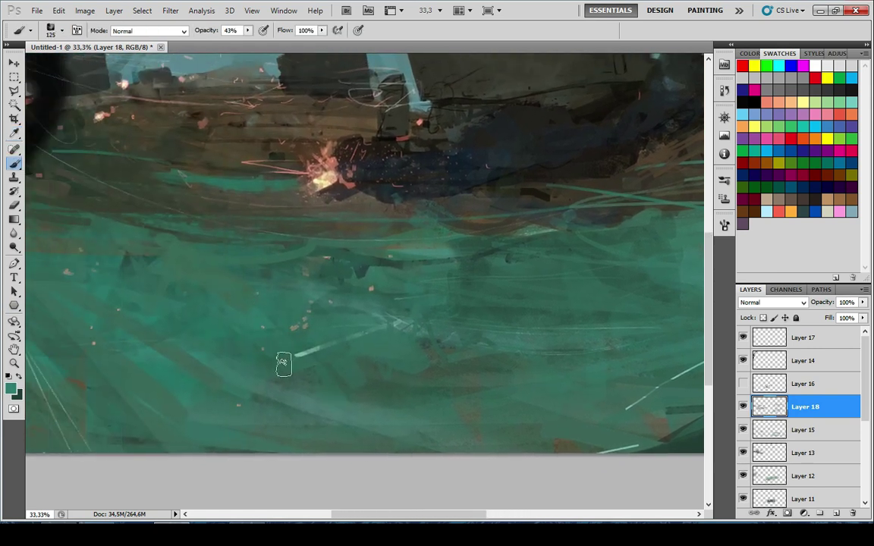
pyautogui.moveTo(290, 367); pyautogui.dragTo(523, 364)
pyautogui.moveTo(406, 312); pyautogui.dragTo(315, 318)
# Sample the dark green from the lower-right mound and paint a matching dark curve across the painting's lower-left corner at 90% opacity
pyautogui.scroll(4, 315, 318)
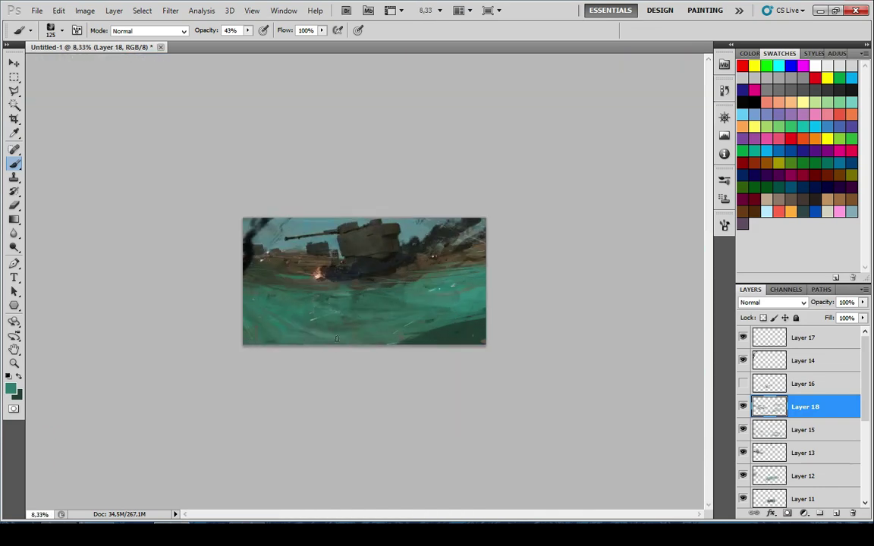
pyautogui.scroll(2, 290, 363)
pyautogui.keyDown('alt'); pyautogui.click(135, 321); pyautogui.keyUp('alt')
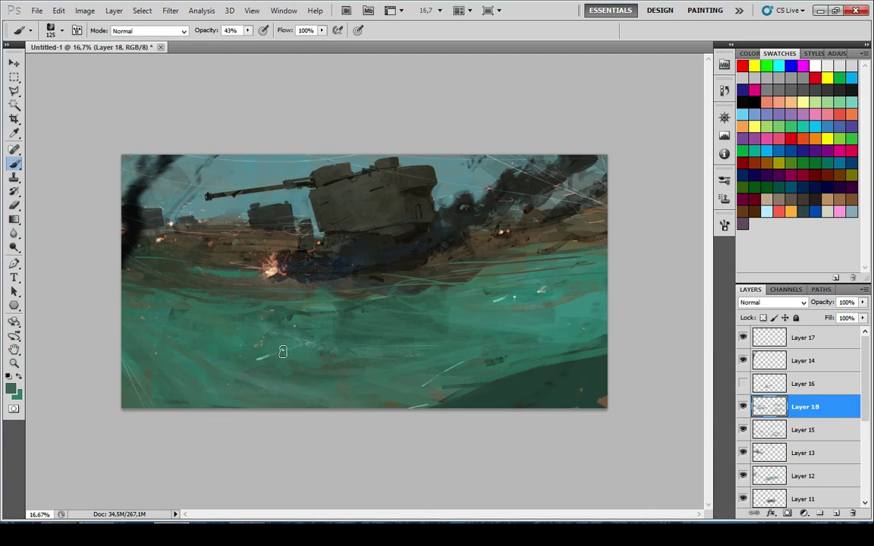
pyautogui.scroll(-6, 518, 306)
pyautogui.scroll(4, 447, 317)
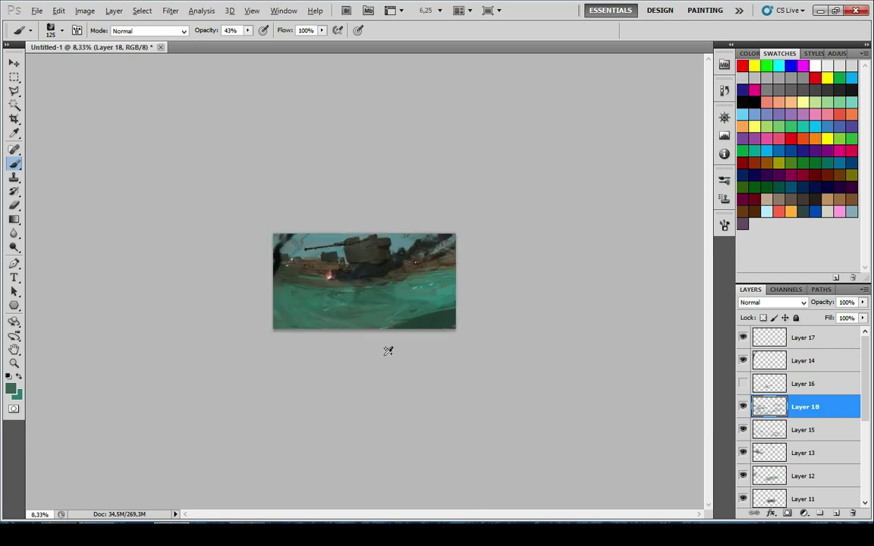
pyautogui.keyDown('alt'); pyautogui.click(459, 331); pyautogui.keyUp('alt')
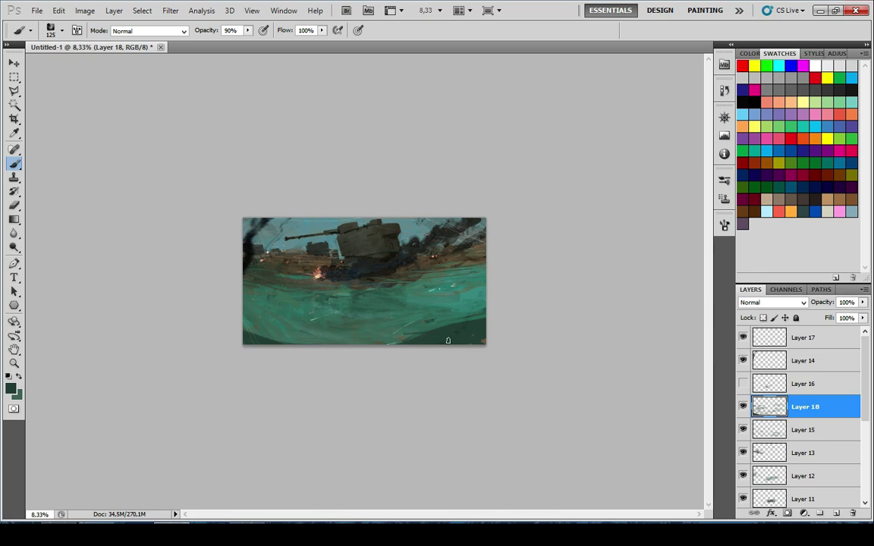
pyautogui.scroll(-2, 402, 362)
pyautogui.scroll(6, 429, 372)
# Mix a lighter teal from the water color and draw thin streaks along the dark mound's edge with a 10- to 15-pixel brush at 80% opacity
pyautogui.moveTo(398, 355); pyautogui.dragTo(189, 254)
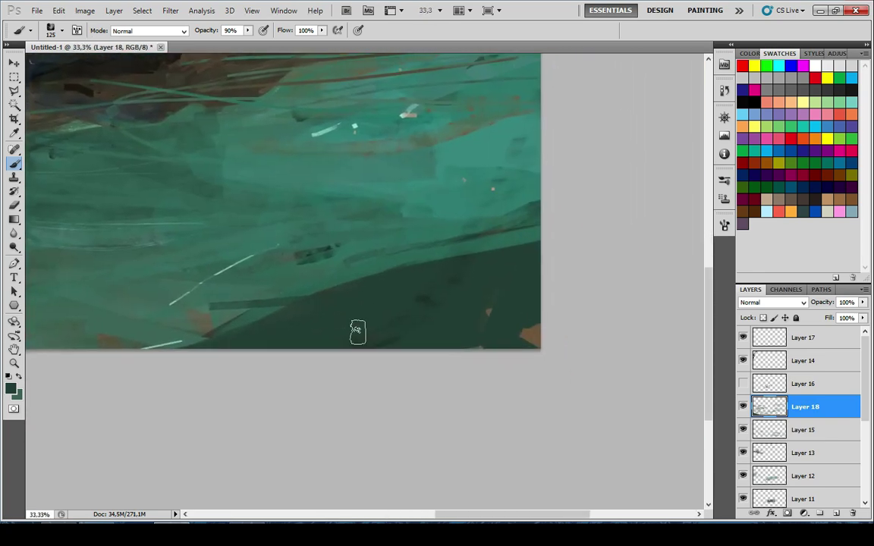
pyautogui.keyDown('alt'); pyautogui.click(438, 194); pyautogui.keyUp('alt')
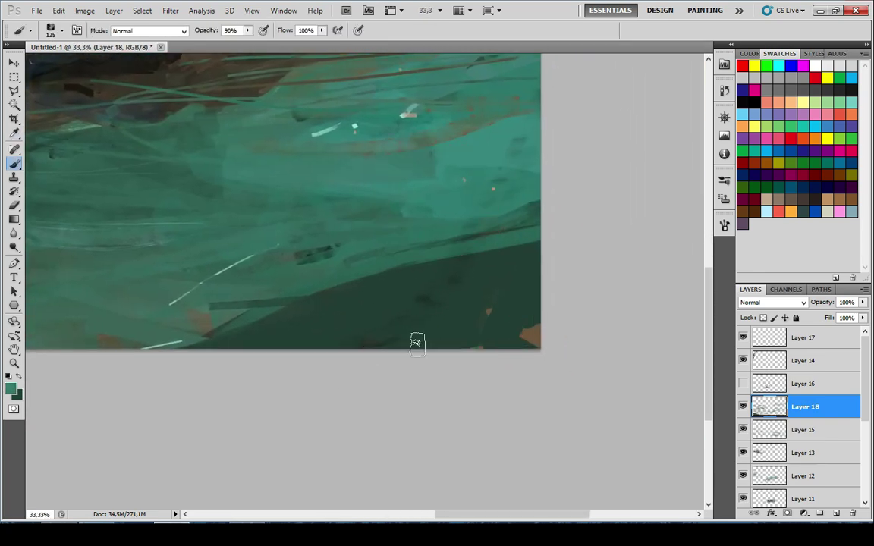
pyautogui.press('[')
pyautogui.click(12, 389)
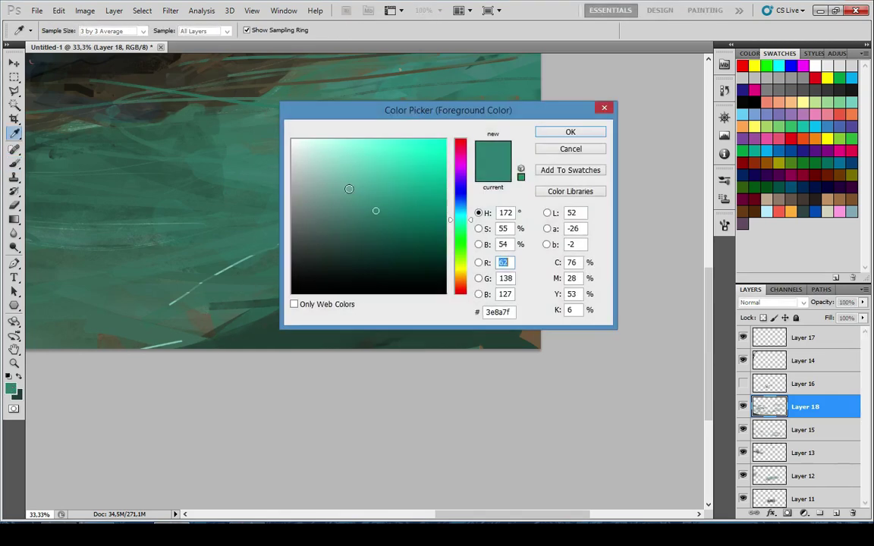
pyautogui.click(364, 186)
pyautogui.click(594, 135)
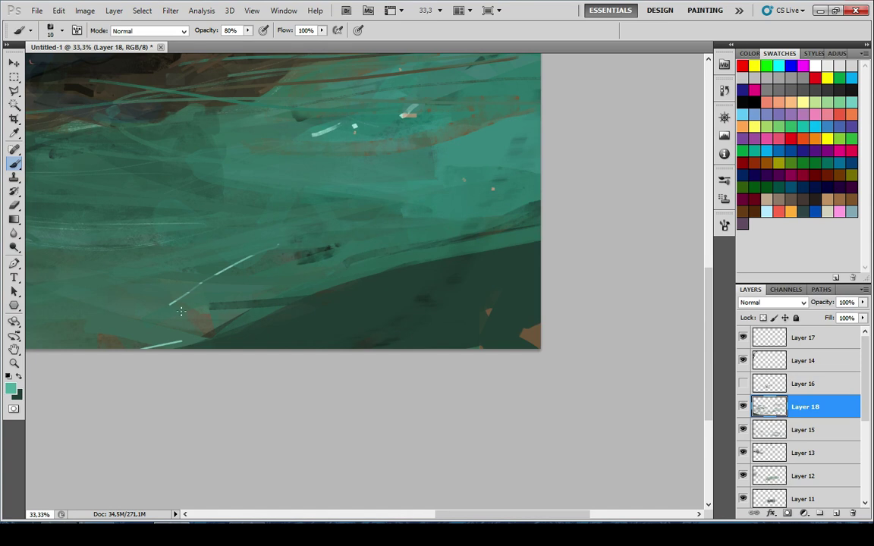
pyautogui.moveTo(157, 341)
pyautogui.mouseDown()
pyautogui.moveTo(383, 277)
pyautogui.moveTo(551, 255)
pyautogui.moveTo(516, 245)
pyautogui.mouseUp()
pyautogui.moveTo(145, 335); pyautogui.dragTo(370, 317)
pyautogui.moveTo(432, 310); pyautogui.dragTo(540, 283)
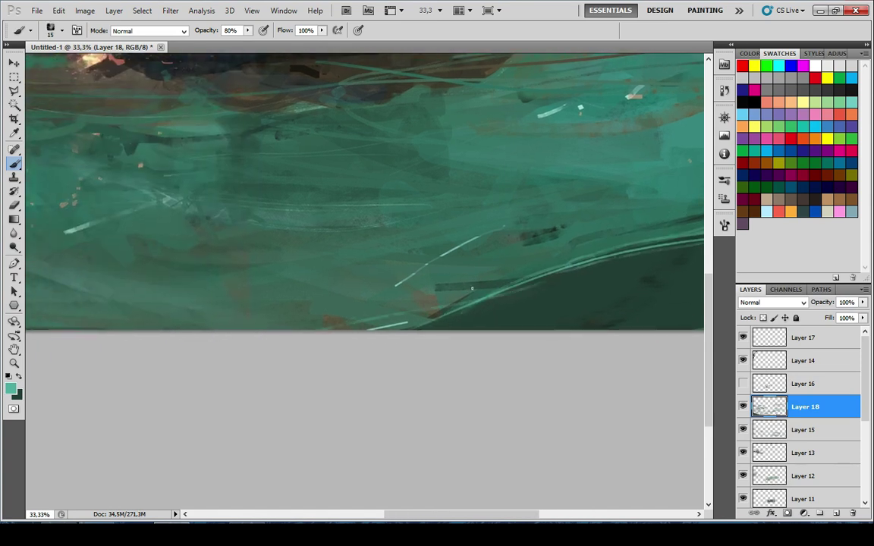
pyautogui.moveTo(468, 307); pyautogui.dragTo(290, 326)
pyautogui.moveTo(273, 347); pyautogui.dragTo(560, 234)
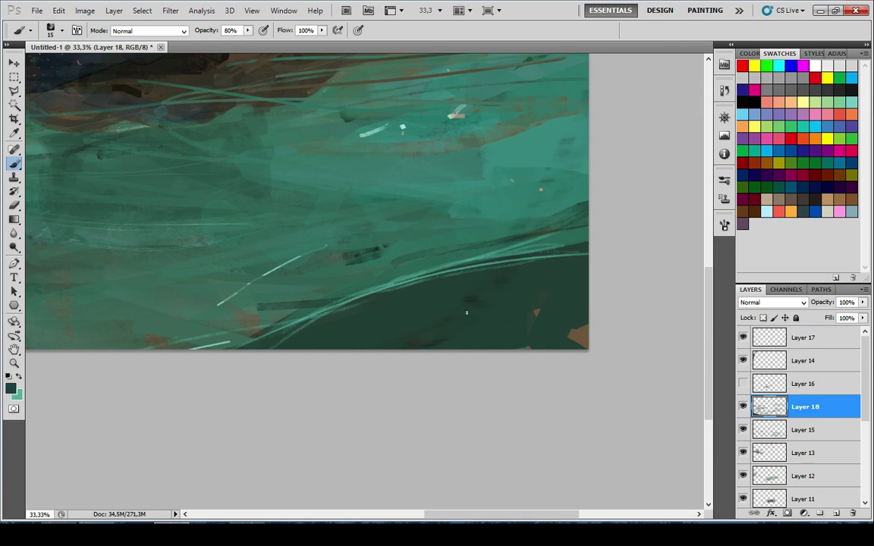
# Choose a near-black green and softly shade the lower-right mound with a 125-pixel brush at 10% opacity
pyautogui.keyDown('alt'); pyautogui.click(468, 296); pyautogui.keyUp('alt')
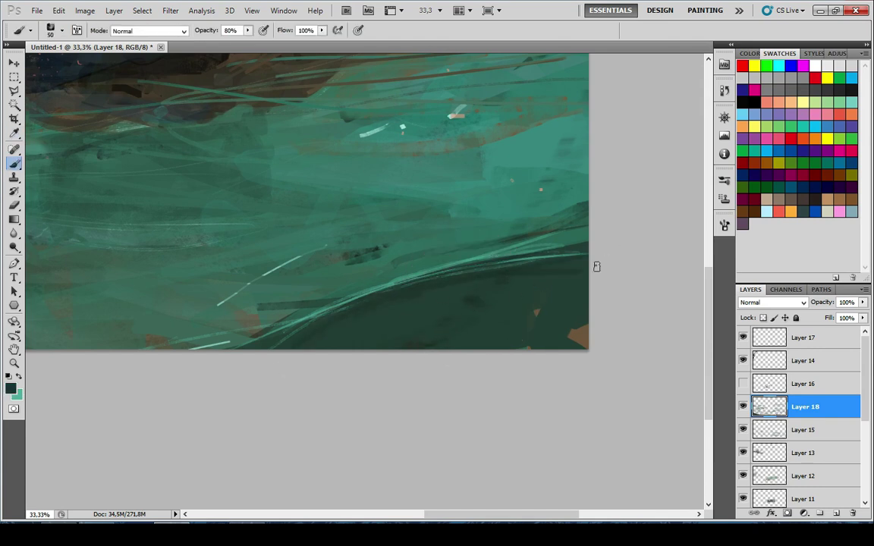
pyautogui.click(10, 387)
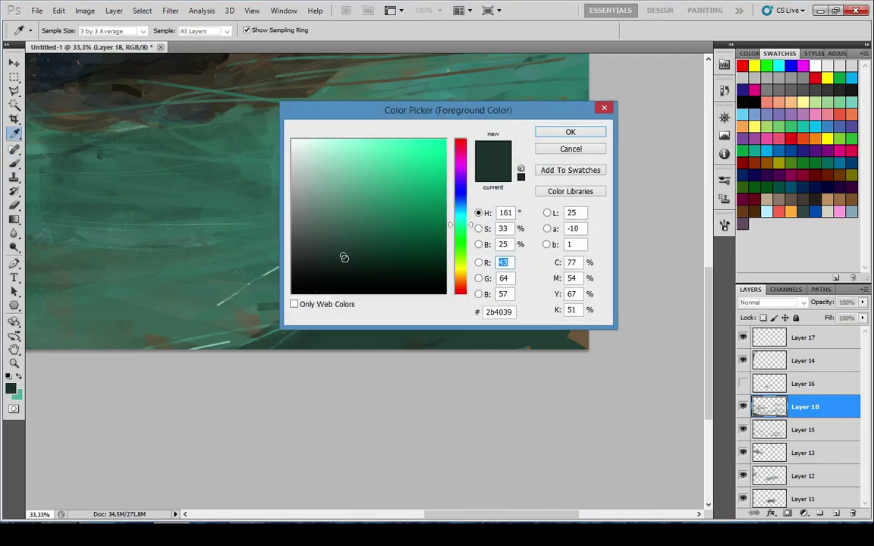
pyautogui.click(349, 269)
pyautogui.click(581, 134)
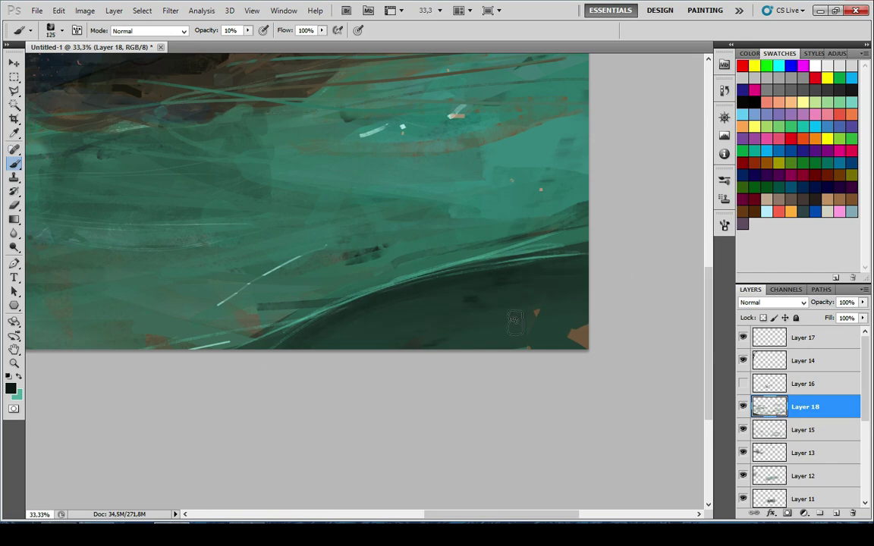
pyautogui.scroll(-8, 474, 407)
pyautogui.scroll(8, 609, 388)
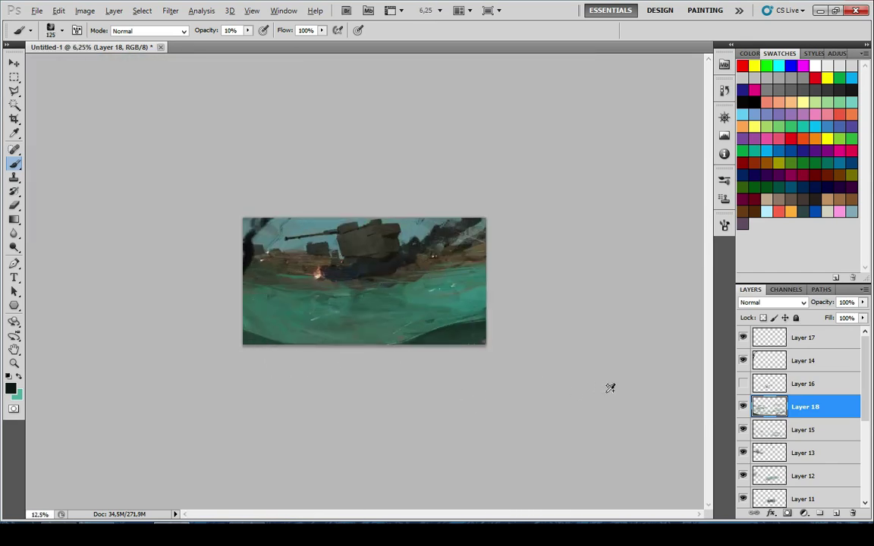
# Sample the mound's dark green and deepen the mound beneath its teal edge with a 150-pixel brush, reducing the opacity to 60% and 54%
pyautogui.moveTo(508, 385); pyautogui.dragTo(470, 333)
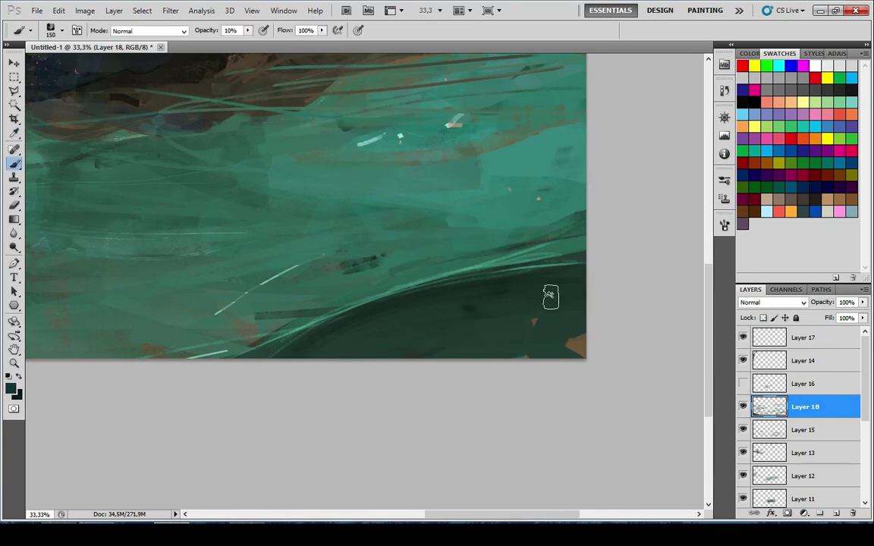
pyautogui.press('9')
pyautogui.moveTo(300, 332); pyautogui.dragTo(548, 298)
pyautogui.hotkey('ctrl', 'z')
pyautogui.keyDown('alt'); pyautogui.click(425, 293); pyautogui.keyUp('alt')
pyautogui.moveTo(314, 327); pyautogui.dragTo(562, 276)
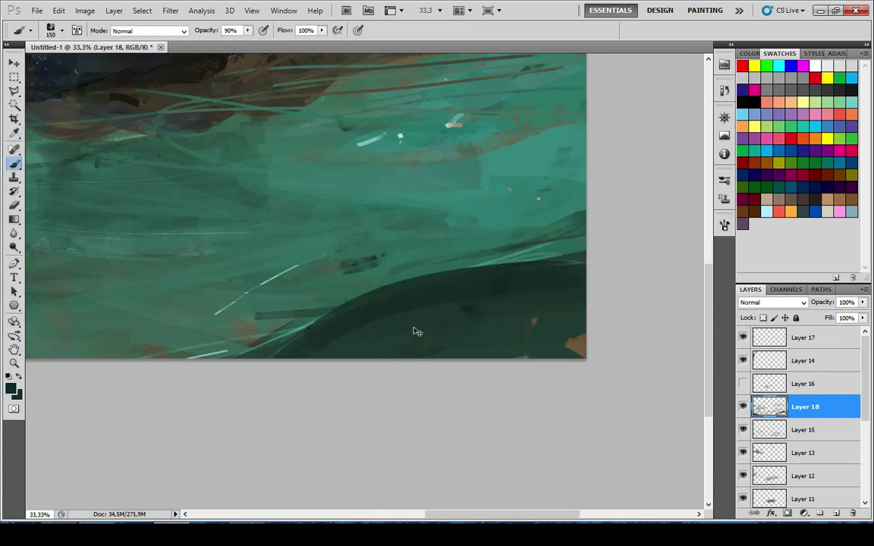
pyautogui.press('6')
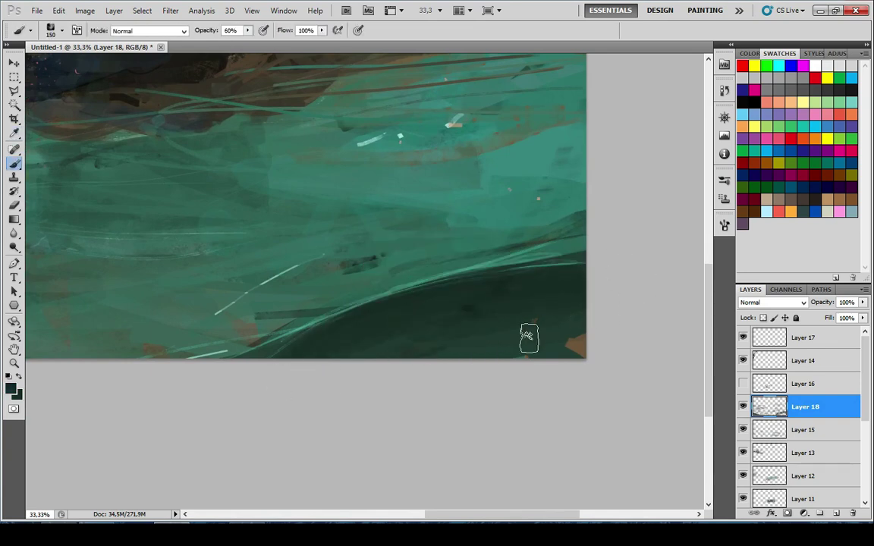
pyautogui.press('5')
pyautogui.press('4')
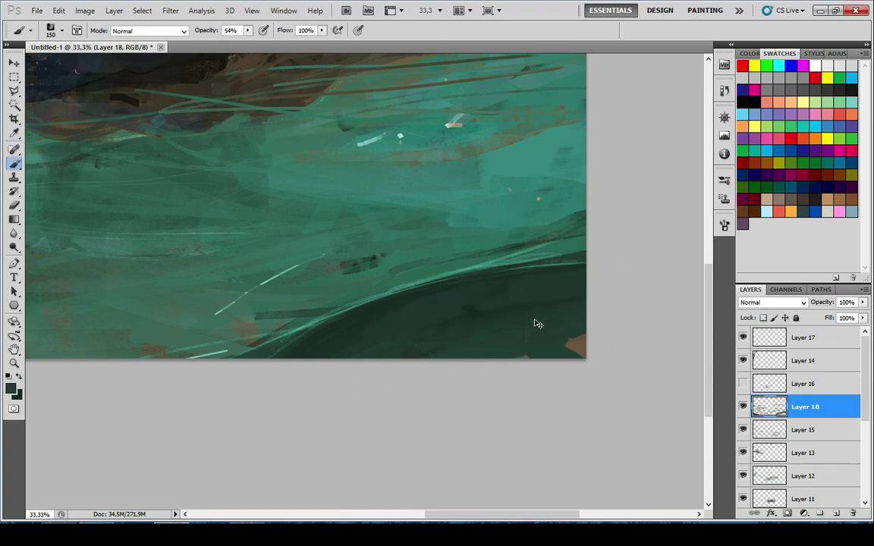
pyautogui.hotkey('ctrl', 'z')
pyautogui.press('x')
pyautogui.keyDown('alt'); pyautogui.click(303, 345); pyautogui.keyUp('alt')
pyautogui.moveTo(301, 344); pyautogui.dragTo(605, 263)
pyautogui.hotkey('ctrl', 'z')
# Refine the teal streaks and dark border of the mound with sampled greens, reducing the brush to 80 and 70 pixels
pyautogui.press('[')
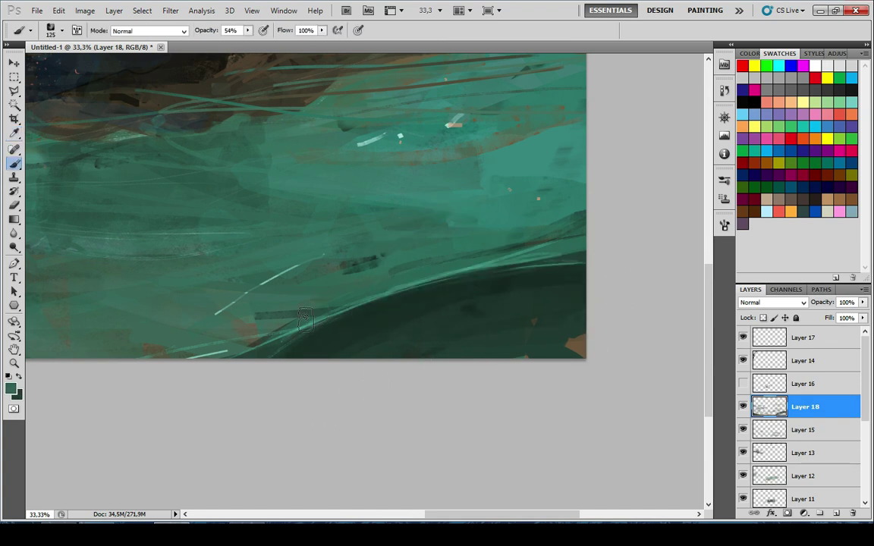
pyautogui.press('[')
pyautogui.scroll(-6, 497, 296)
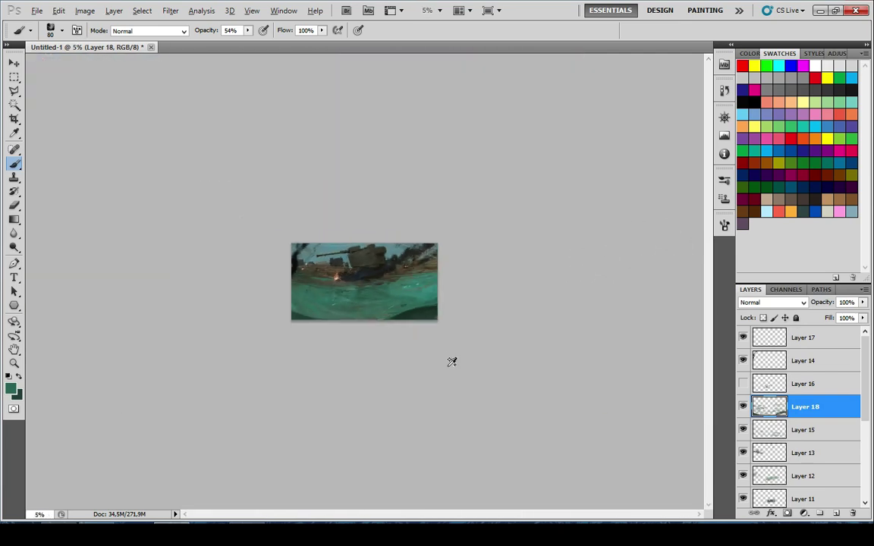
pyautogui.scroll(10, 444, 392)
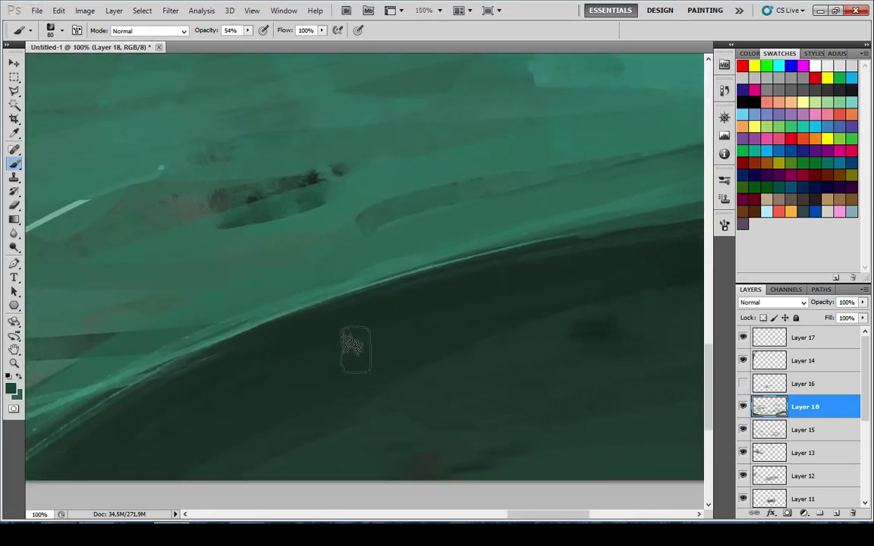
pyautogui.press('alt')
pyautogui.scroll(-1, 357, 324)
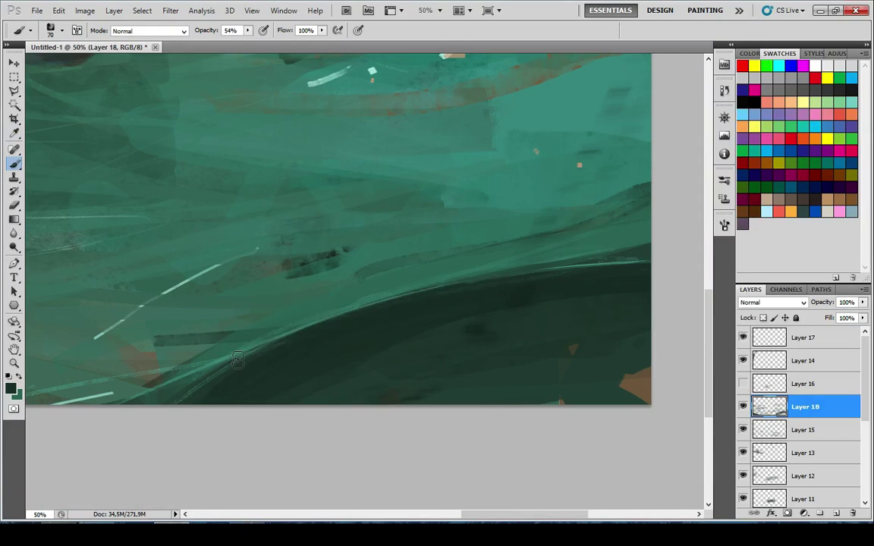
pyautogui.scroll(-4, 422, 408)
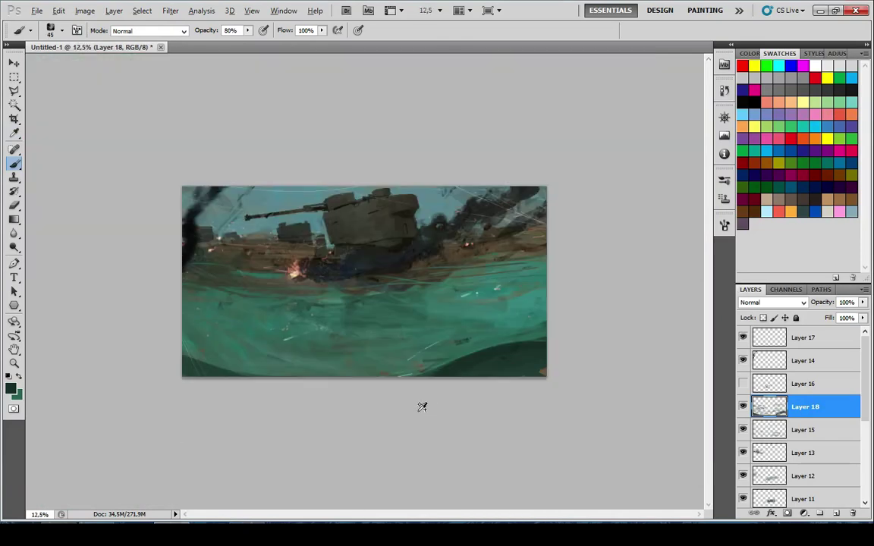
# Sample the water's teal and glaze the band along the lower-right mound's upper edge with an 80-pixel brush at 40% opacity
pyautogui.scroll(-5, 421, 407)
pyautogui.scroll(4, 552, 359)
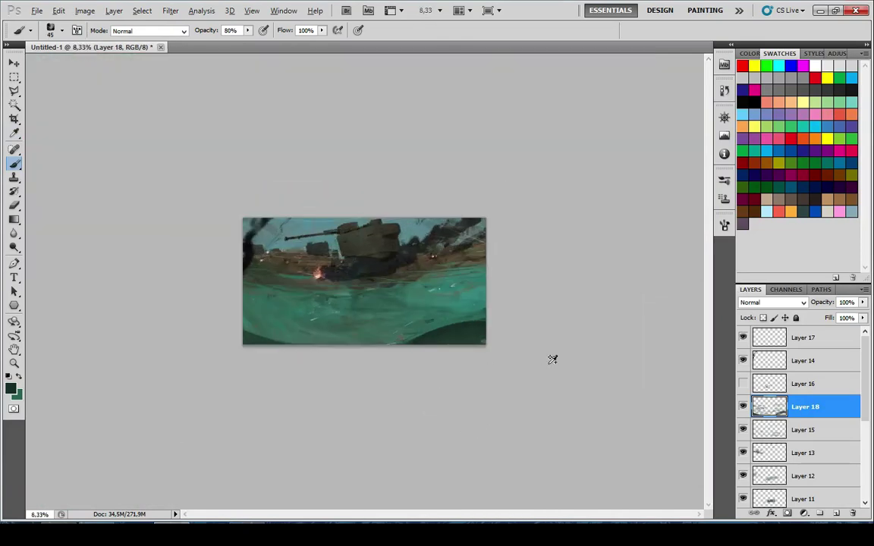
pyautogui.scroll(5, 552, 359)
pyautogui.moveTo(527, 355); pyautogui.dragTo(464, 314)
pyautogui.press('x')
pyautogui.keyDown('alt'); pyautogui.click(550, 234); pyautogui.keyUp('alt')
pyautogui.moveTo(236, 346); pyautogui.dragTo(541, 271)
pyautogui.hotkey('ctrl', 'z')
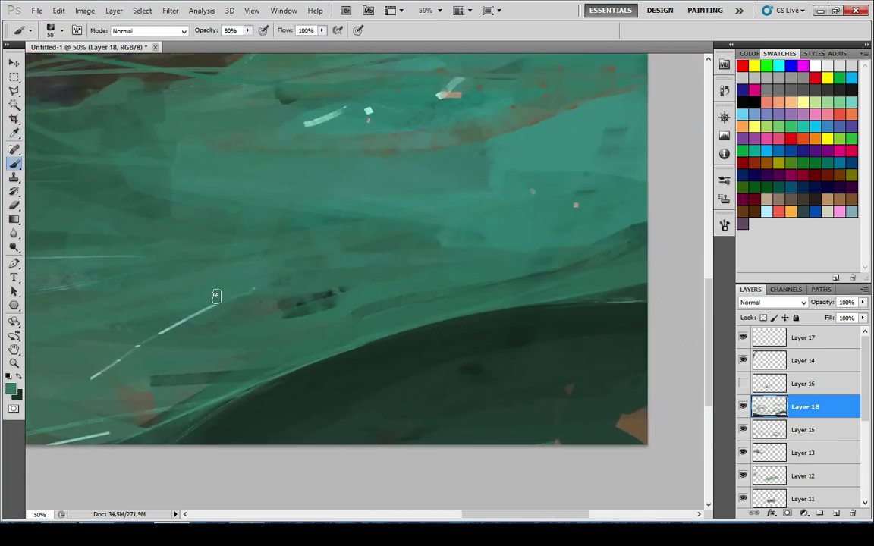
pyautogui.moveTo(144, 434); pyautogui.dragTo(483, 297)
pyautogui.hotkey('ctrl', 'z')
pyautogui.press('4')
pyautogui.press(']')
pyautogui.press(']')
pyautogui.moveTo(220, 382); pyautogui.dragTo(561, 279)
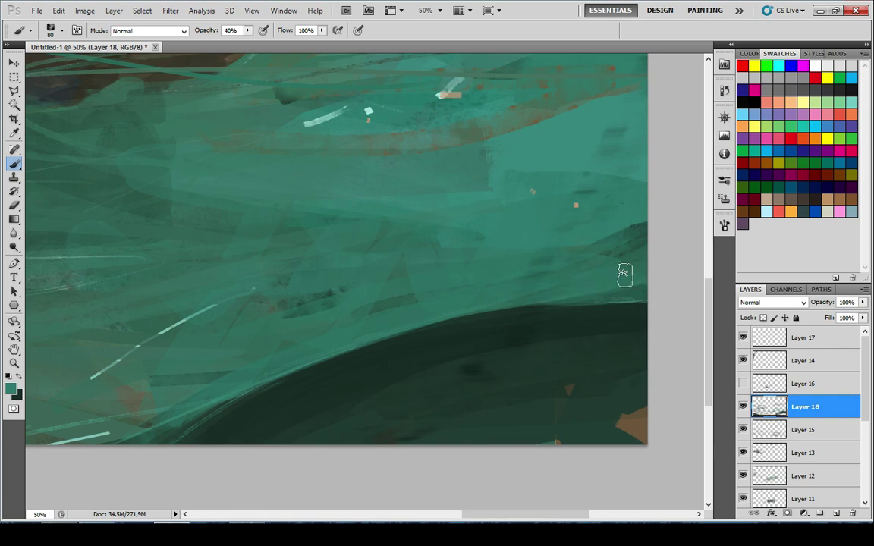
# Undo the last stroke and rework the teal border of the mound where it meets the canvas's right edge
pyautogui.scroll(-7, 448, 281)
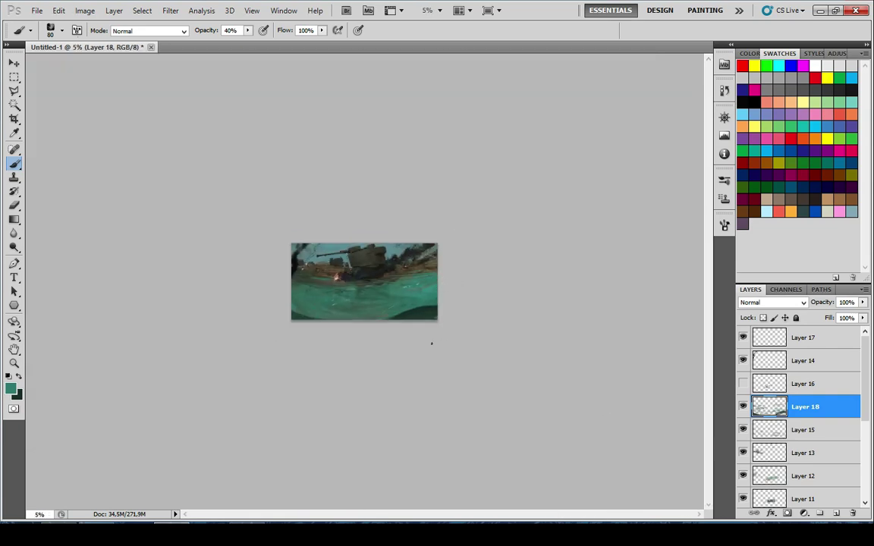
pyautogui.scroll(6, 472, 335)
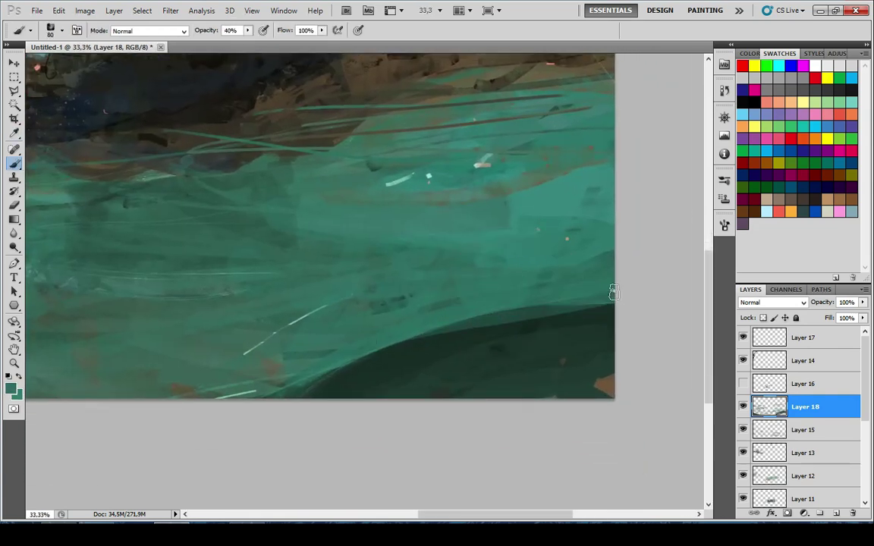
pyautogui.hotkey('ctrl', 'z')
pyautogui.moveTo(622, 297)
pyautogui.mouseDown()
pyautogui.moveTo(455, 326)
pyautogui.moveTo(613, 310)
pyautogui.mouseUp()
pyautogui.moveTo(537, 294); pyautogui.dragTo(683, 296)
# Paint teal strokes along the edge of the lower-left mound with a 70-pixel brush at 100% opacity
pyautogui.moveTo(121, 360); pyautogui.dragTo(376, 353)
pyautogui.moveTo(125, 339); pyautogui.dragTo(357, 350)
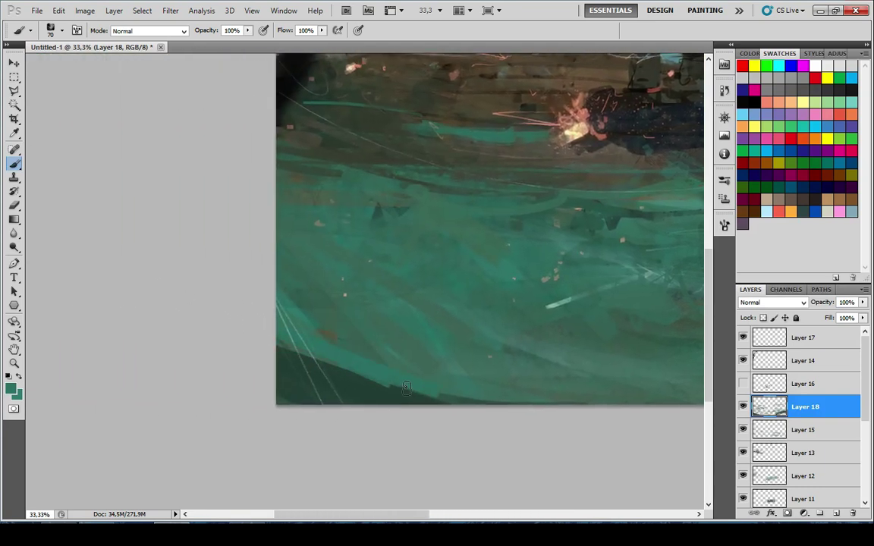
pyautogui.moveTo(260, 333); pyautogui.dragTo(425, 397)
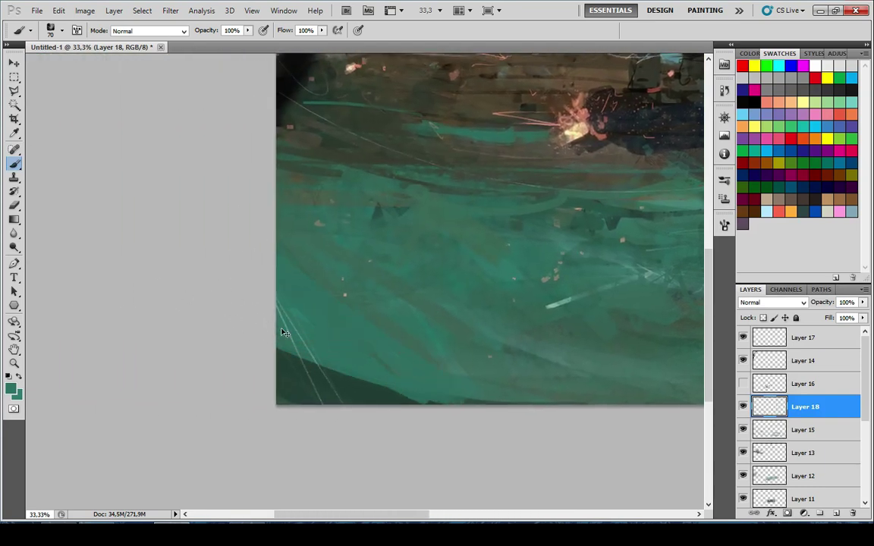
pyautogui.moveTo(285, 333); pyautogui.dragTo(442, 387)
pyautogui.scroll(-9, 359, 364)
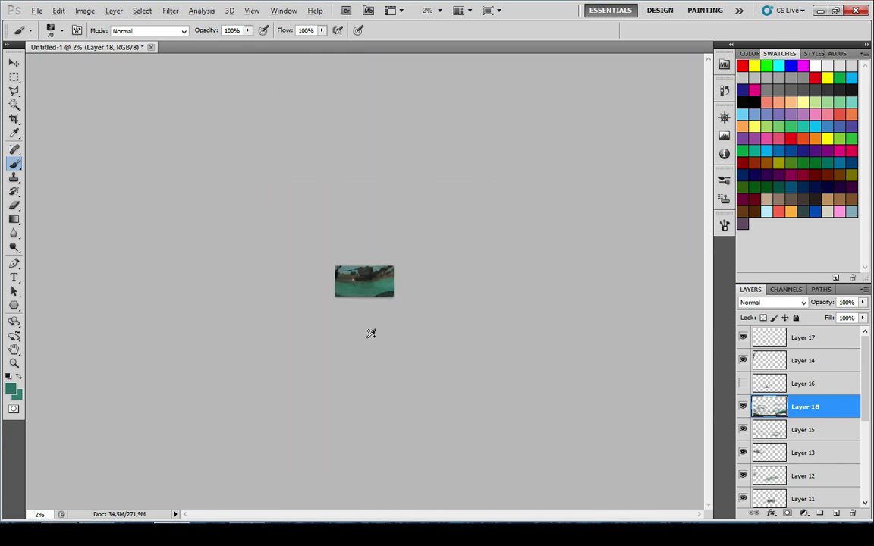
# Add a new layer above Layer 14 and sample a pale blue-gray for a marking on the tank turret
pyautogui.scroll(3, 358, 328)
pyautogui.scroll(5, 399, 318)
pyautogui.scroll(-5, 383, 318)
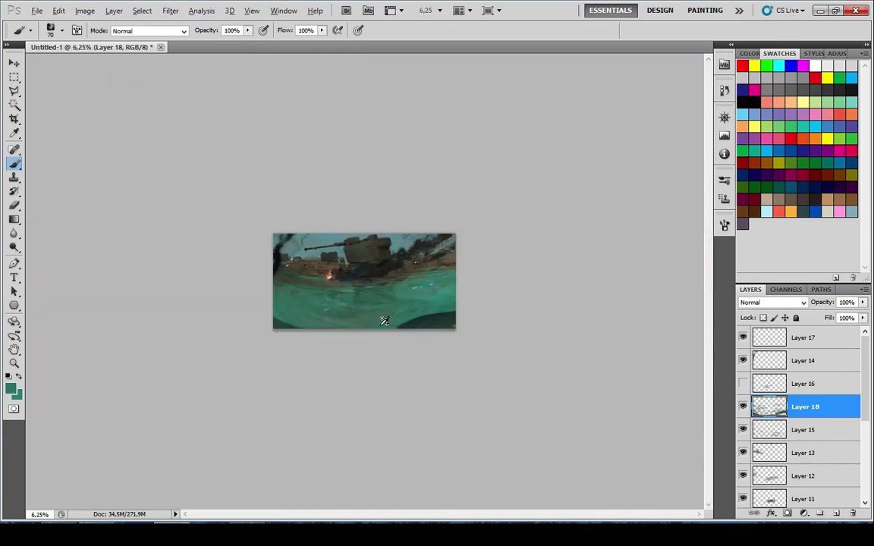
pyautogui.scroll(3, 383, 320)
pyautogui.scroll(8, 329, 320)
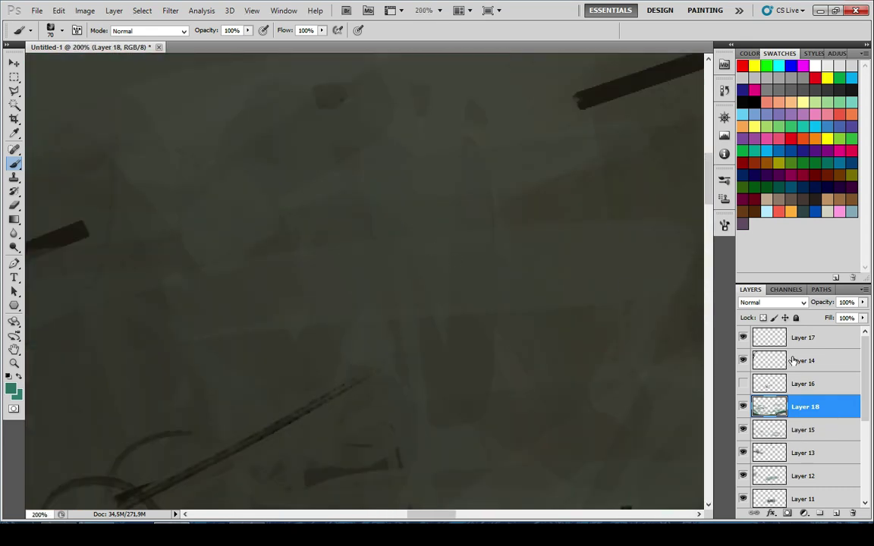
pyautogui.click(793, 360)
pyautogui.click(838, 515)
pyautogui.moveTo(344, 372); pyautogui.dragTo(303, 505)
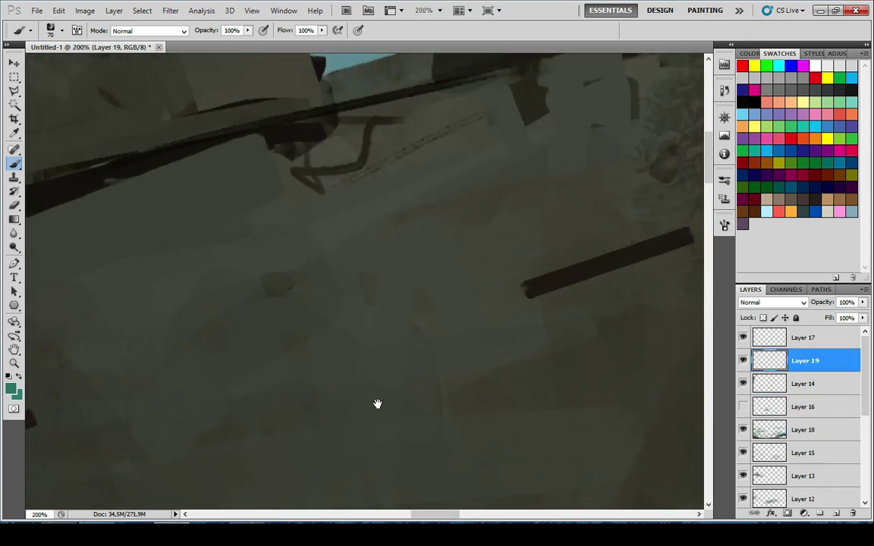
pyautogui.moveTo(376, 403); pyautogui.dragTo(398, 505)
pyautogui.press('i')
pyautogui.click(419, 147)
pyautogui.scroll(-10, 349, 281)
pyautogui.press('b')
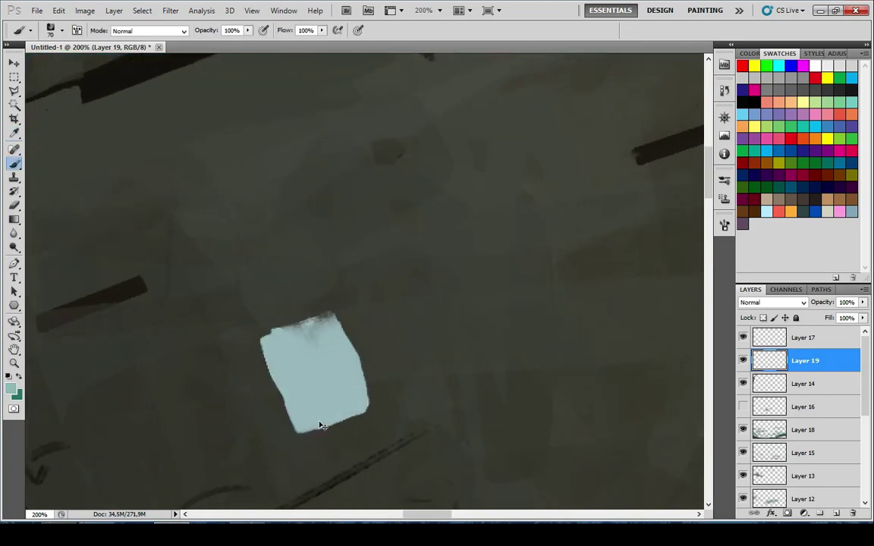
# Paint a slanted numeral 1 on the turret's side with a 35-pixel brush at 100% opacity
pyautogui.press('[')
pyautogui.press('[')
pyautogui.moveTo(249, 184); pyautogui.dragTo(307, 288)
pyautogui.hotkey('ctrl', 'z')
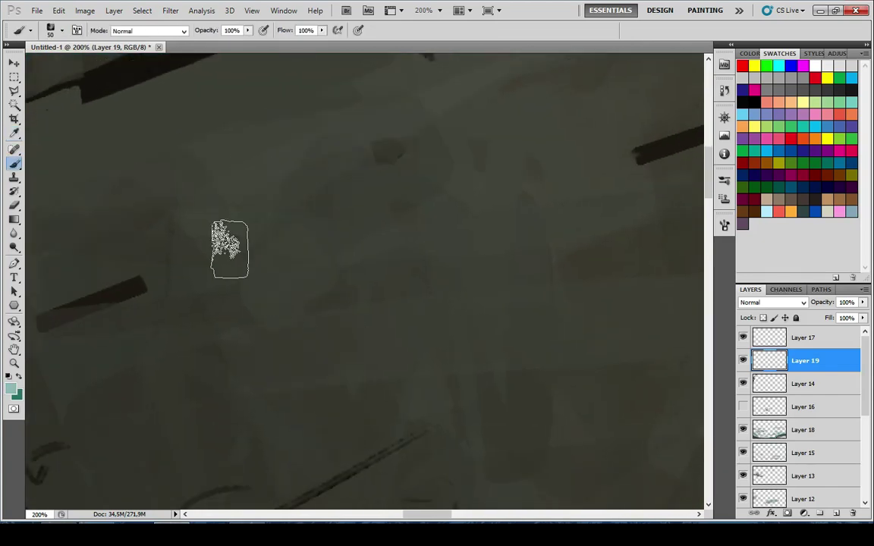
pyautogui.press('[')
pyautogui.press('[')
pyautogui.moveTo(269, 188); pyautogui.dragTo(338, 319)
pyautogui.hotkey('ctrl', 'z')
pyautogui.moveTo(267, 177); pyautogui.dragTo(333, 345)
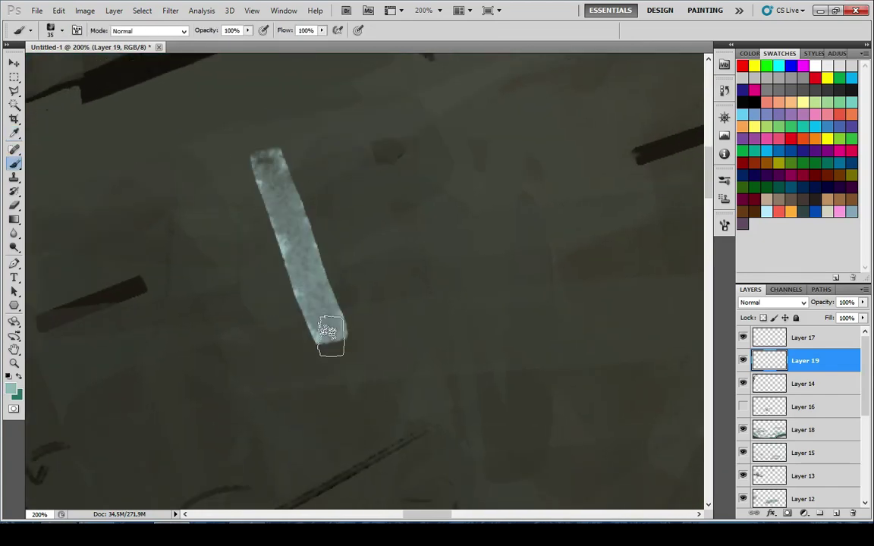
# Paint the numeral 7 beside the 1 on the turret with a 25-pixel brush
pyautogui.moveTo(366, 142)
pyautogui.mouseDown()
pyautogui.moveTo(476, 116)
pyautogui.moveTo(459, 117)
pyautogui.moveTo(483, 135)
pyautogui.moveTo(468, 307)
pyautogui.mouseUp()
pyautogui.hotkey('ctrl', 'z')
pyautogui.press('[')
pyautogui.press('[')
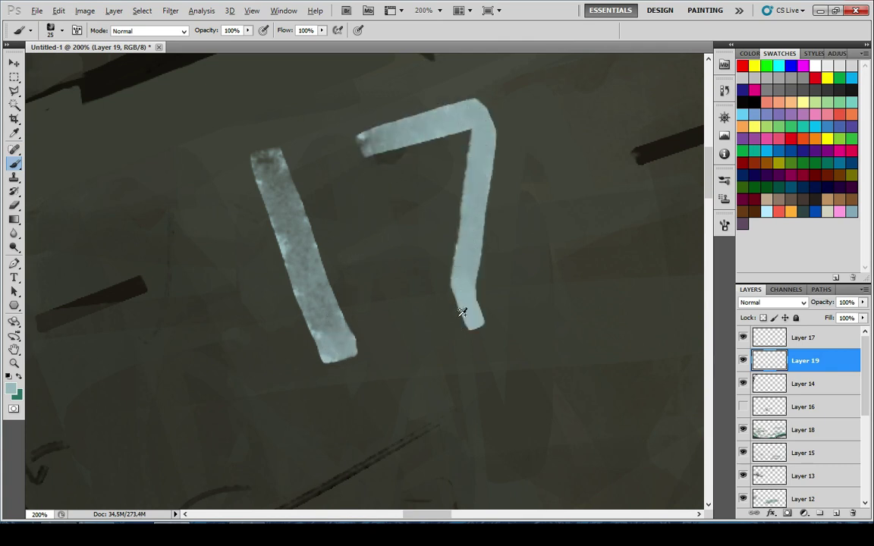
pyautogui.scroll(-10, 351, 384)
pyautogui.scroll(-1, 323, 337)
pyautogui.scroll(9, 364, 225)
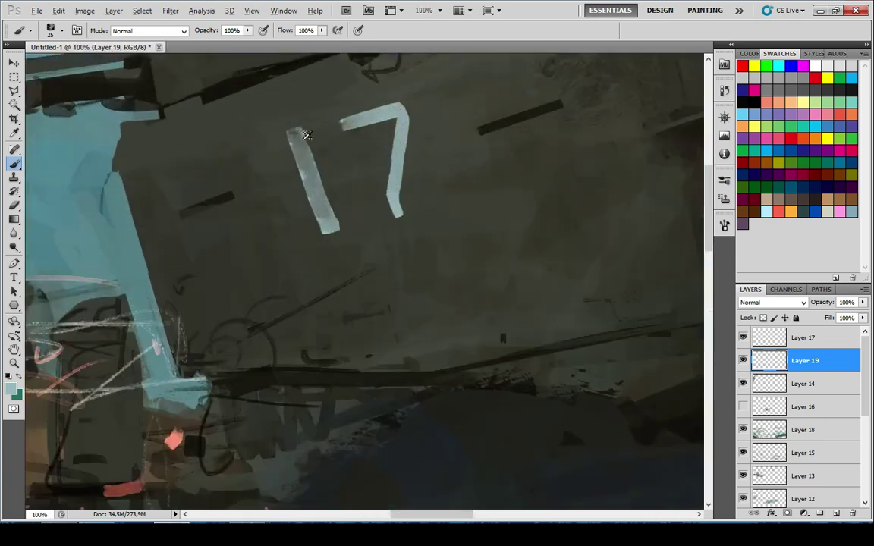
# Erase a thin slanted line across the 1 and the 7 with a 7-pixel Eraser at 80% opacity
pyautogui.scroll(3, 319, 152)
pyautogui.moveTo(376, 224); pyautogui.dragTo(450, 244)
pyautogui.press('e')
pyautogui.moveTo(302, 257); pyautogui.dragTo(466, 218)
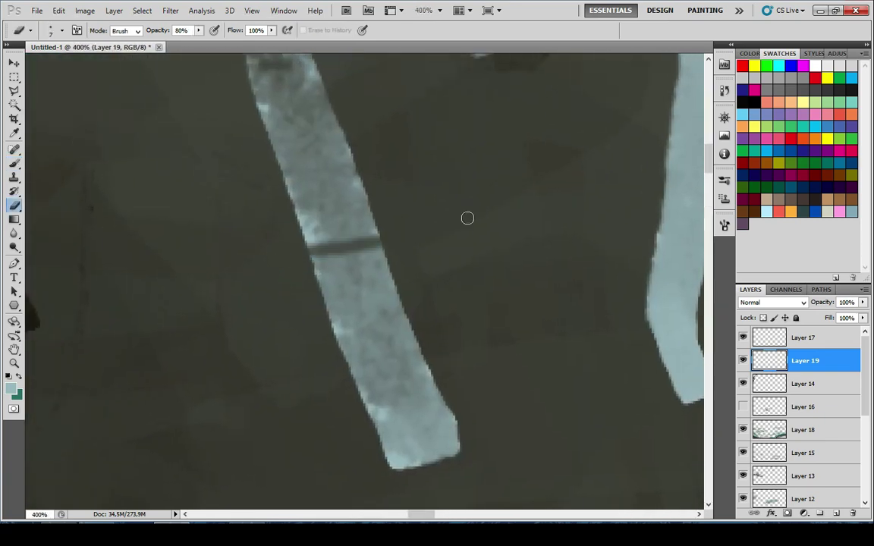
pyautogui.hotkey('ctrl', 'z')
pyautogui.moveTo(268, 265); pyautogui.dragTo(425, 214)
pyautogui.moveTo(691, 166); pyautogui.dragTo(279, 272)
pyautogui.moveTo(182, 278)
pyautogui.mouseDown()
pyautogui.moveTo(507, 215)
pyautogui.moveTo(307, 268)
pyautogui.mouseUp()
# Sample the numeral's color and draw thin slanted lines beside the turret number with a 3-pixel brush
pyautogui.press('b')
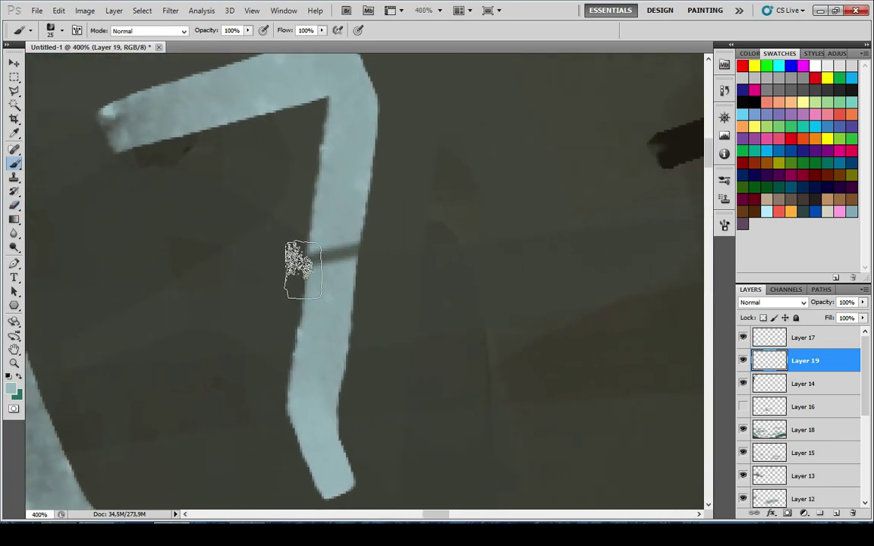
pyautogui.press('x')
pyautogui.keyDown('alt'); pyautogui.click(361, 233); pyautogui.keyUp('alt')
pyautogui.moveTo(368, 237); pyautogui.dragTo(557, 200)
pyautogui.hotkey('ctrl', 'z')
pyautogui.press('[')
pyautogui.press('[')
pyautogui.press('[')
pyautogui.press('[')
pyautogui.press('[')
pyautogui.press('[')
pyautogui.press('[')
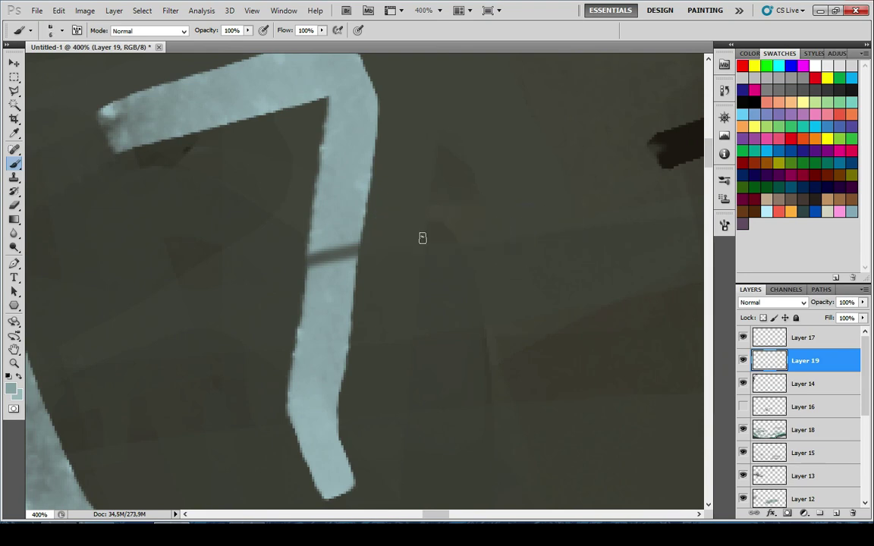
pyautogui.hotkey('ctrl', 'z')
pyautogui.moveTo(485, 204); pyautogui.dragTo(548, 191)
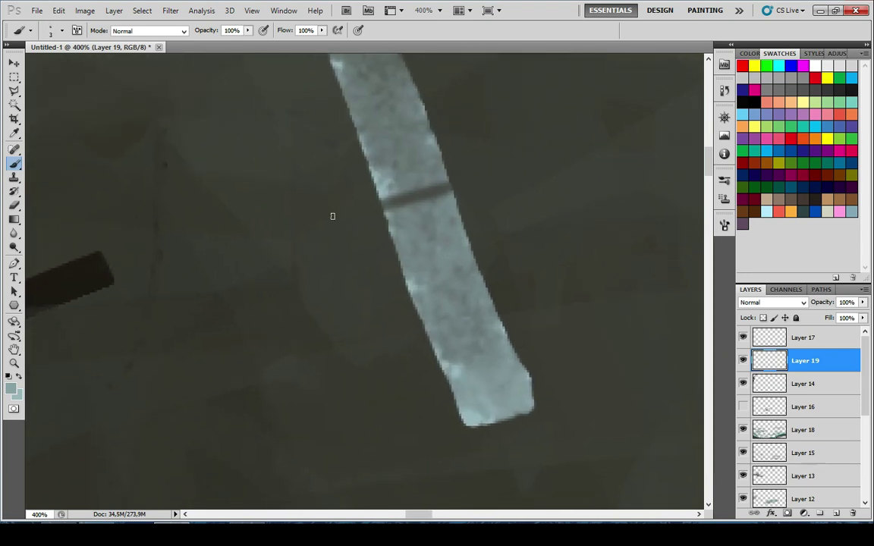
pyautogui.moveTo(332, 216); pyautogui.dragTo(187, 263)
pyautogui.scroll(-7, 296, 293)
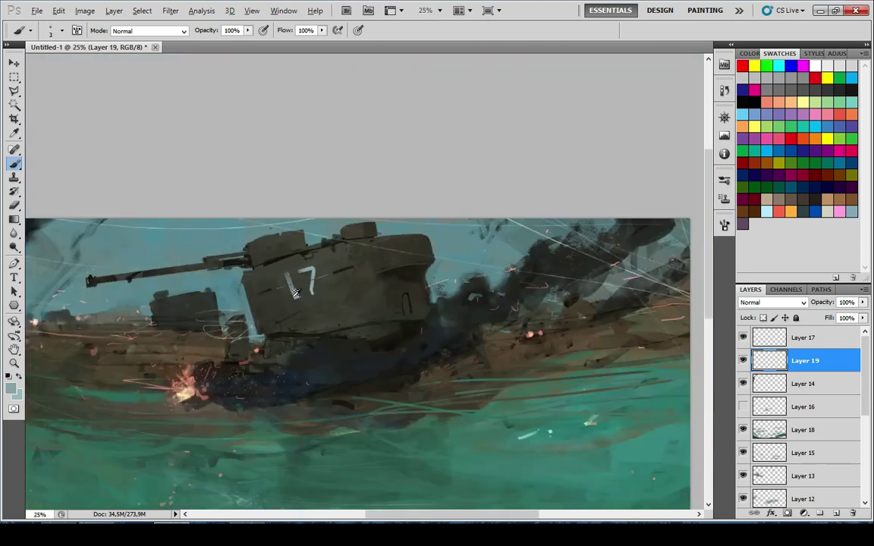
# Sharpen and fill in the top end of the numeral 1 with fine strokes of a 5-pixel brush
pyautogui.scroll(-2, 289, 302)
pyautogui.scroll(2, 311, 256)
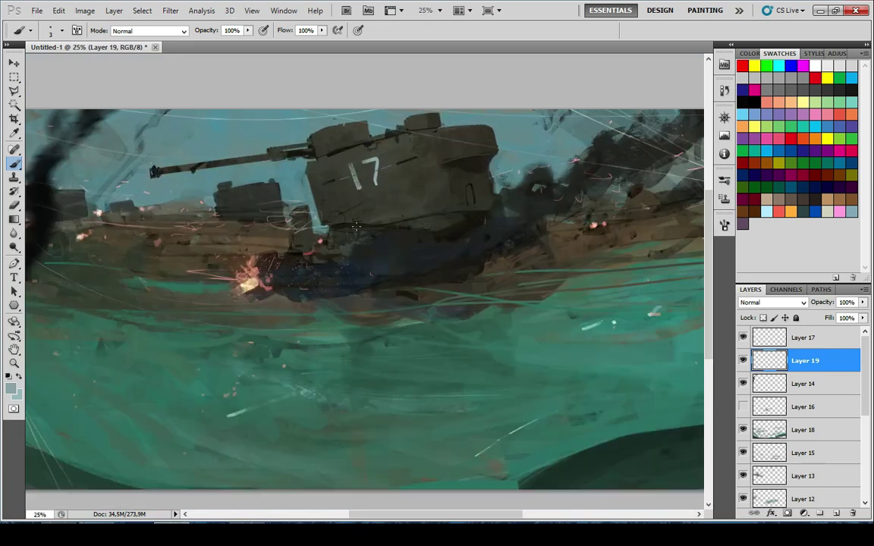
pyautogui.scroll(-3, 348, 213)
pyautogui.scroll(9, 326, 227)
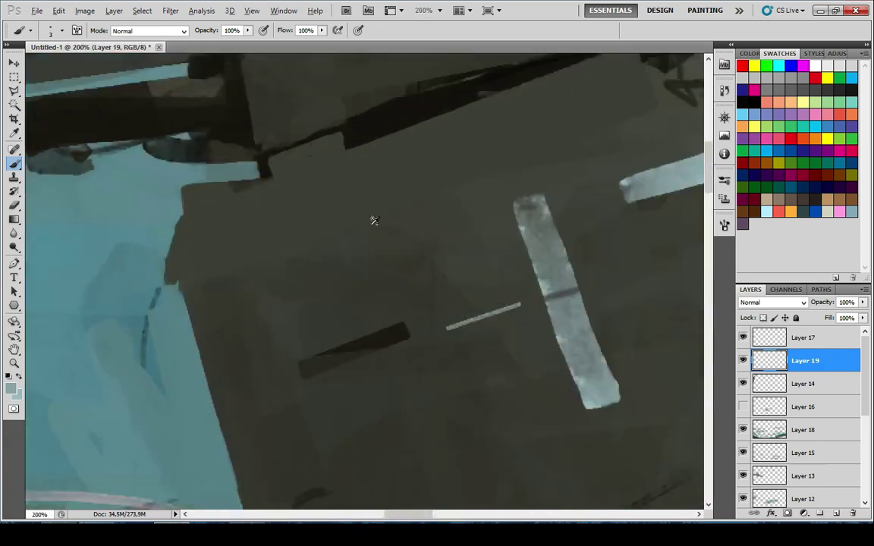
pyautogui.moveTo(285, 246); pyautogui.dragTo(236, 251)
pyautogui.press(']')
pyautogui.press(']')
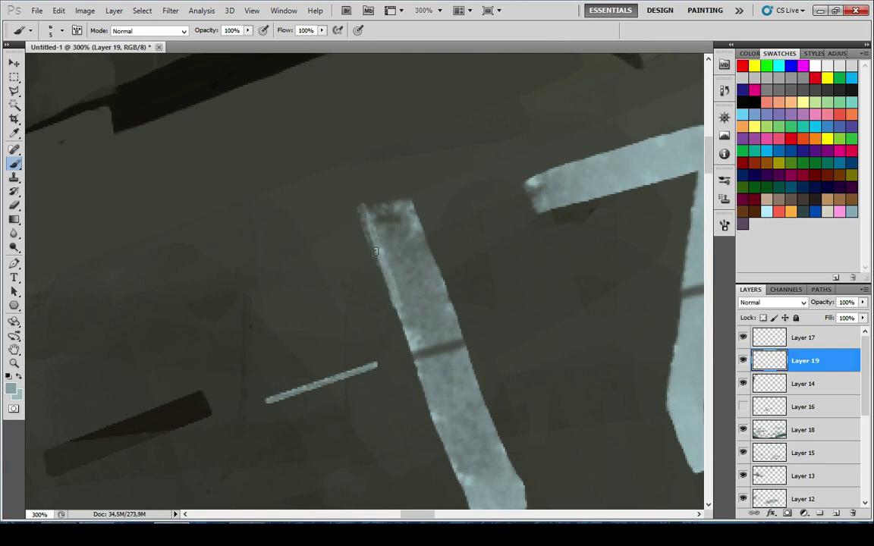
pyautogui.moveTo(367, 199)
pyautogui.mouseDown()
pyautogui.moveTo(413, 251)
pyautogui.moveTo(374, 216)
pyautogui.moveTo(416, 196)
pyautogui.mouseUp()
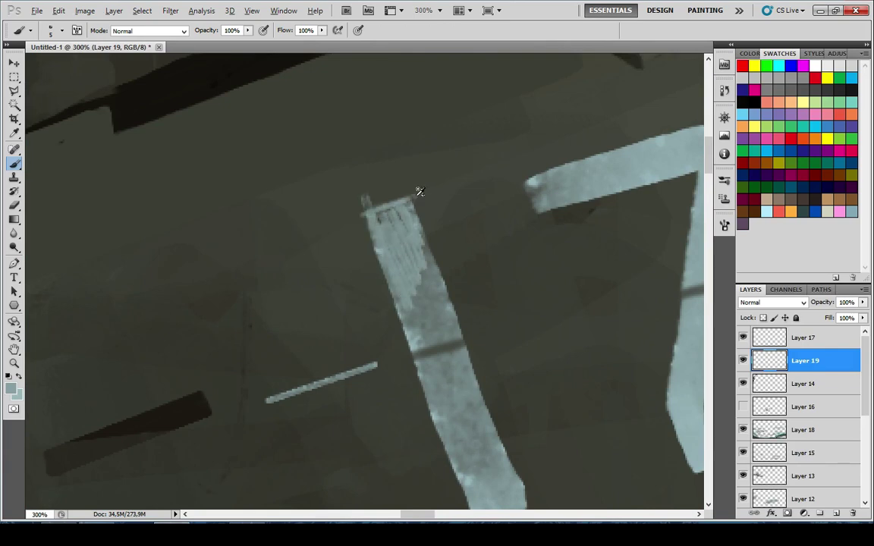
pyautogui.scroll(-6, 387, 280)
pyautogui.scroll(-4, 372, 317)
pyautogui.scroll(3, 311, 315)
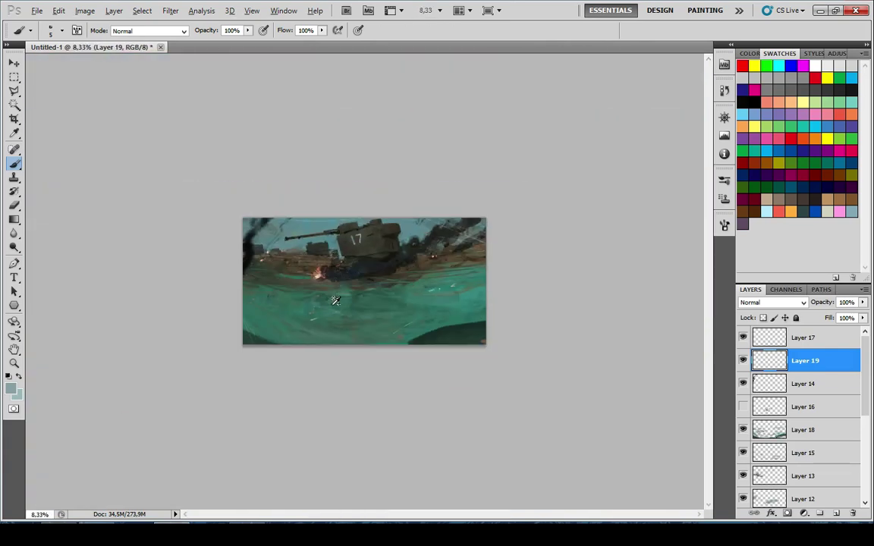
# Add a new layer, sample near-black and block in a standing figure's silhouette near the explosion with a 30-pixel brush
pyautogui.scroll(5, 238, 273)
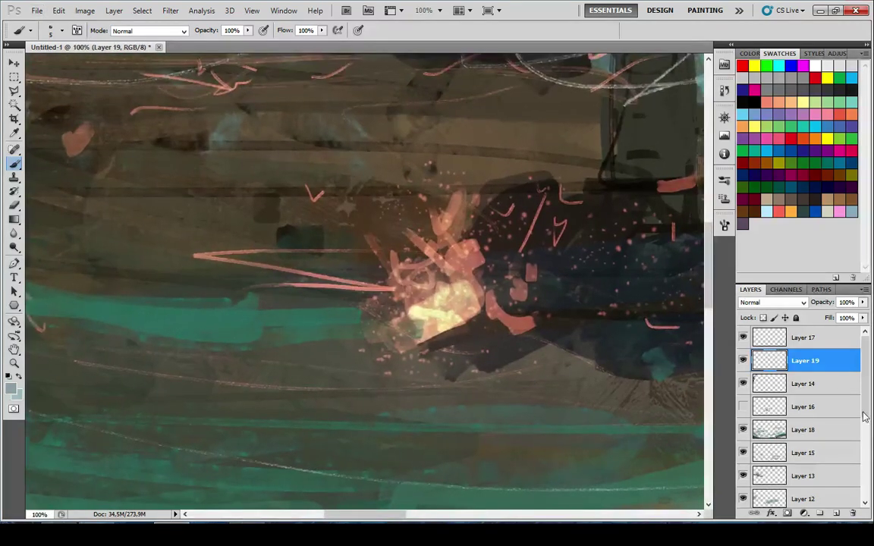
pyautogui.click(836, 512)
pyautogui.keyDown('alt'); pyautogui.click(554, 171); pyautogui.keyUp('alt')
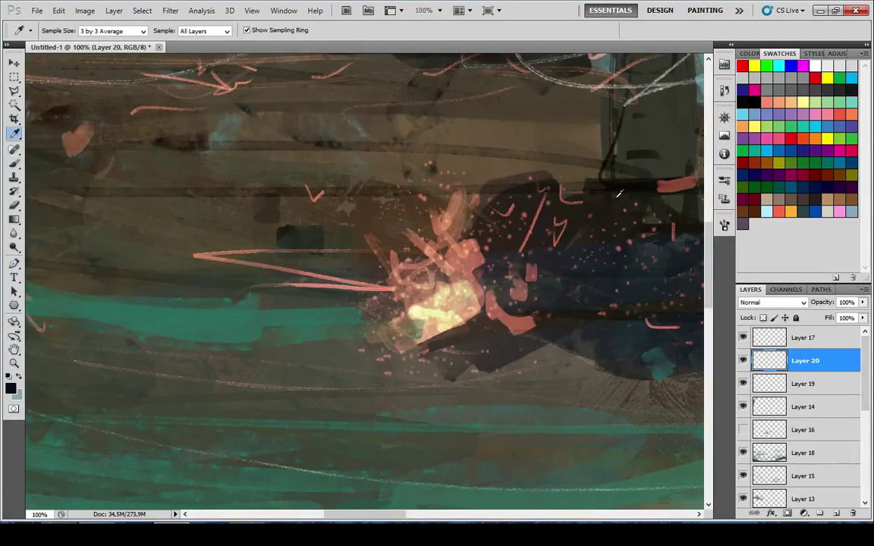
pyautogui.moveTo(261, 166); pyautogui.dragTo(236, 148)
pyautogui.moveTo(228, 168)
pyautogui.mouseDown()
pyautogui.moveTo(325, 242)
pyautogui.moveTo(333, 179)
pyautogui.mouseUp()
pyautogui.press(']')
pyautogui.press(']')
pyautogui.moveTo(338, 183); pyautogui.dragTo(355, 249)
pyautogui.hotkey('ctrl', 'z')
pyautogui.moveTo(356, 259)
pyautogui.mouseDown()
pyautogui.moveTo(325, 275)
pyautogui.moveTo(333, 269)
pyautogui.moveTo(328, 296)
pyautogui.moveTo(356, 257)
pyautogui.mouseUp()
pyautogui.press('x')
pyautogui.keyDown('alt'); pyautogui.click(378, 292); pyautogui.keyUp('alt')
pyautogui.keyDown('alt'); pyautogui.click(349, 256); pyautogui.keyUp('alt')
pyautogui.moveTo(338, 209)
pyautogui.mouseDown()
pyautogui.moveTo(353, 252)
pyautogui.moveTo(315, 176)
pyautogui.mouseUp()
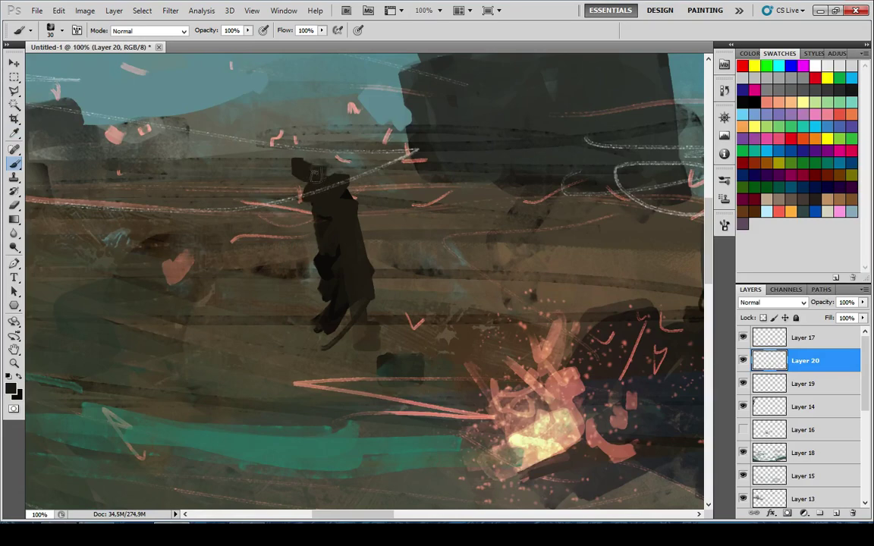
# Build up the standing figure's dark silhouette with more strokes and trim its contour with the Eraser
pyautogui.scroll(-7, 286, 184)
pyautogui.scroll(5, 295, 189)
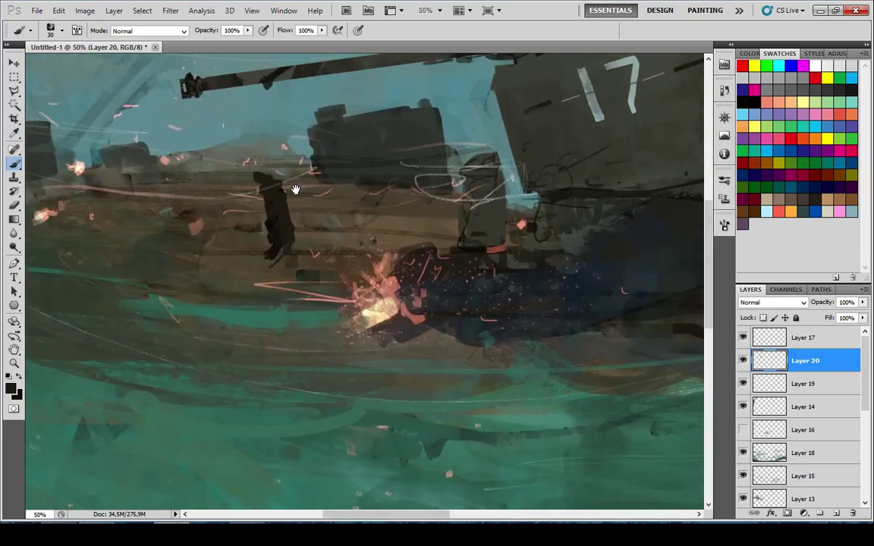
pyautogui.moveTo(295, 189); pyautogui.dragTo(311, 197)
pyautogui.scroll(3, 281, 208)
pyautogui.moveTo(260, 152); pyautogui.dragTo(471, 199)
pyautogui.moveTo(274, 230)
pyautogui.mouseDown()
pyautogui.moveTo(341, 260)
pyautogui.moveTo(317, 194)
pyautogui.mouseUp()
pyautogui.moveTo(491, 282)
pyautogui.mouseDown()
pyautogui.moveTo(471, 253)
pyautogui.moveTo(497, 244)
pyautogui.mouseUp()
pyautogui.moveTo(431, 253); pyautogui.dragTo(312, 232)
pyautogui.moveTo(427, 135)
pyautogui.mouseDown()
pyautogui.moveTo(384, 129)
pyautogui.moveTo(377, 157)
pyautogui.moveTo(365, 117)
pyautogui.mouseUp()
pyautogui.press('e')
pyautogui.moveTo(387, 134); pyautogui.dragTo(431, 108)
pyautogui.moveTo(463, 151); pyautogui.dragTo(466, 168)
# Reshape the figure's silhouette with sampled dark tones and the Eraser, adding a smaller dark figure shape beside it
pyautogui.press('b')
pyautogui.keyDown('alt'); pyautogui.click(435, 185); pyautogui.keyUp('alt')
pyautogui.keyDown('alt'); pyautogui.click(457, 198); pyautogui.keyUp('alt')
pyautogui.moveTo(379, 192)
pyautogui.mouseDown()
pyautogui.moveTo(370, 185)
pyautogui.moveTo(377, 121)
pyautogui.mouseUp()
pyautogui.hotkey('ctrl', 'z')
pyautogui.keyDown('alt'); pyautogui.click(411, 156); pyautogui.keyUp('alt')
pyautogui.moveTo(410, 198); pyautogui.dragTo(379, 92)
pyautogui.moveTo(391, 250); pyautogui.dragTo(359, 322)
pyautogui.press('e')
pyautogui.moveTo(407, 352); pyautogui.dragTo(482, 284)
pyautogui.moveTo(484, 279)
pyautogui.mouseDown()
pyautogui.moveTo(400, 334)
pyautogui.moveTo(330, 328)
pyautogui.mouseUp()
pyautogui.press('b')
pyautogui.moveTo(354, 278); pyautogui.dragTo(370, 234)
pyautogui.scroll(-9, 371, 372)
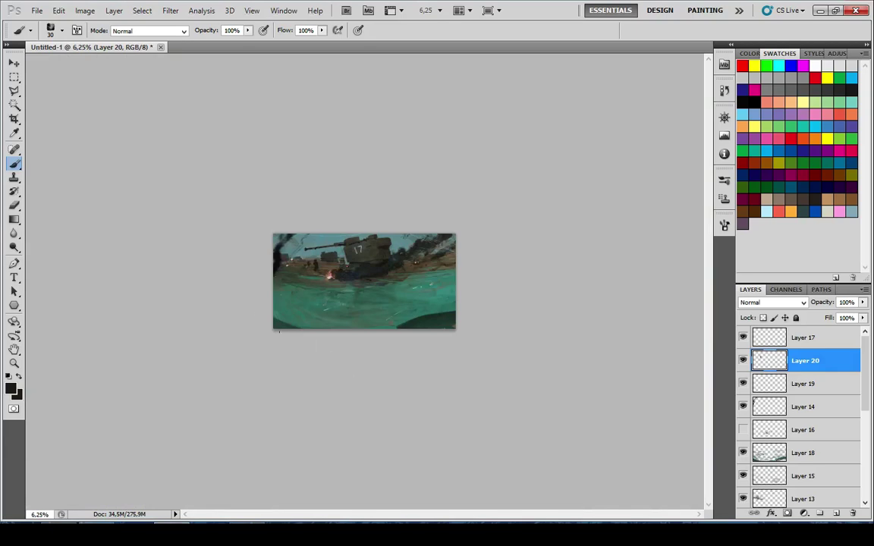
# Scale the layer with the dark figures down slightly around its center and apply the transformation
pyautogui.scroll(10, 258, 310)
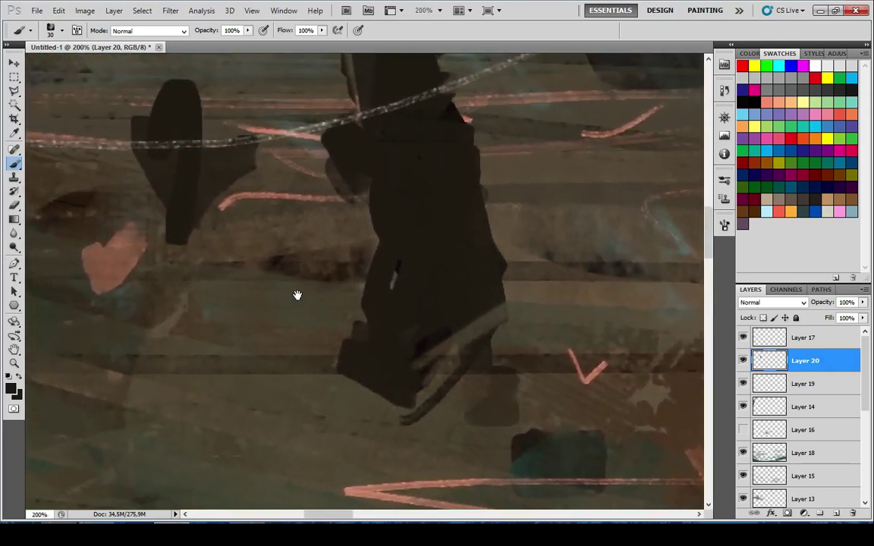
pyautogui.scroll(-1, 297, 295)
pyautogui.click(14, 63)
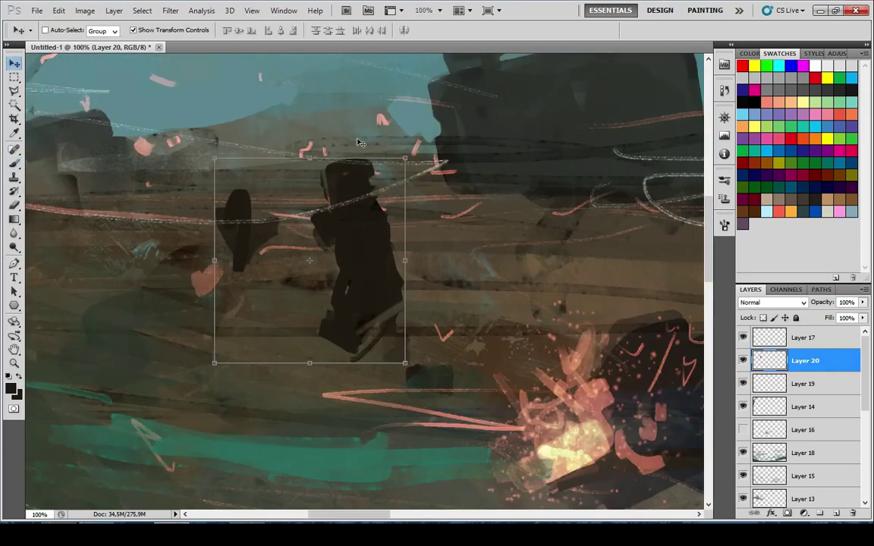
pyautogui.moveTo(404, 159); pyautogui.dragTo(390, 175)
pyautogui.click(610, 32)
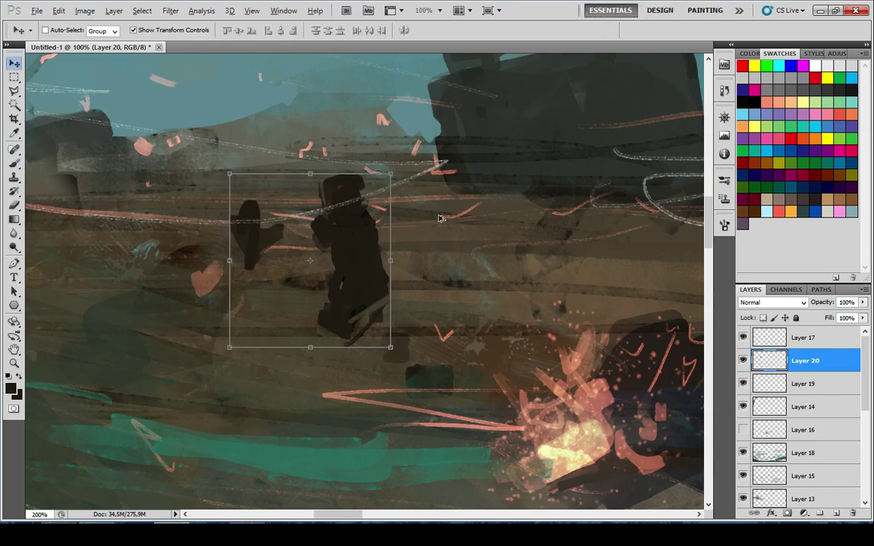
# Sample near-black and block in a rectangular backpack shape on the standing figure's back with a 35-pixel brush
pyautogui.scroll(2, 441, 218)
pyautogui.press('b')
pyautogui.keyDown('alt'); pyautogui.click(156, 410); pyautogui.keyUp('alt')
pyautogui.moveTo(274, 355); pyautogui.dragTo(297, 294)
pyautogui.press(']')
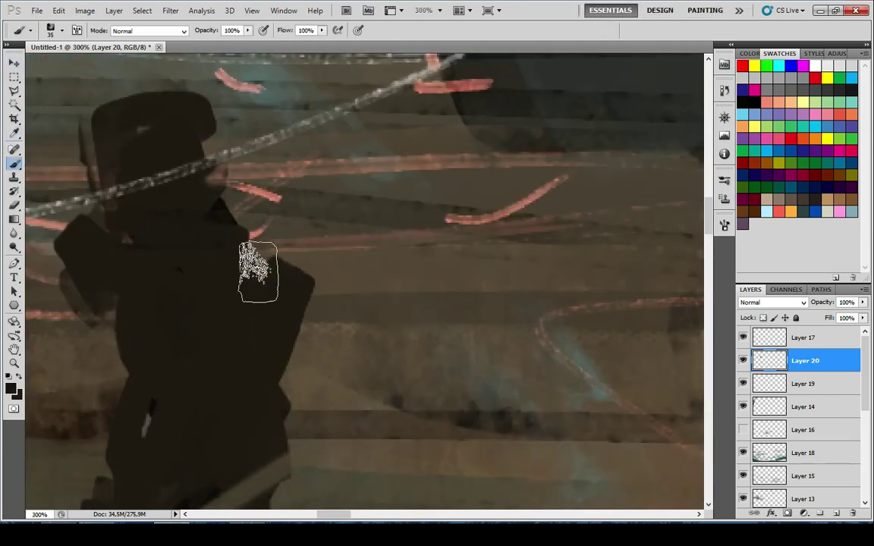
pyautogui.moveTo(251, 209); pyautogui.dragTo(273, 350)
pyautogui.hotkey('ctrl', 'z')
pyautogui.moveTo(228, 213); pyautogui.dragTo(311, 367)
pyautogui.moveTo(261, 181); pyautogui.dragTo(403, 240)
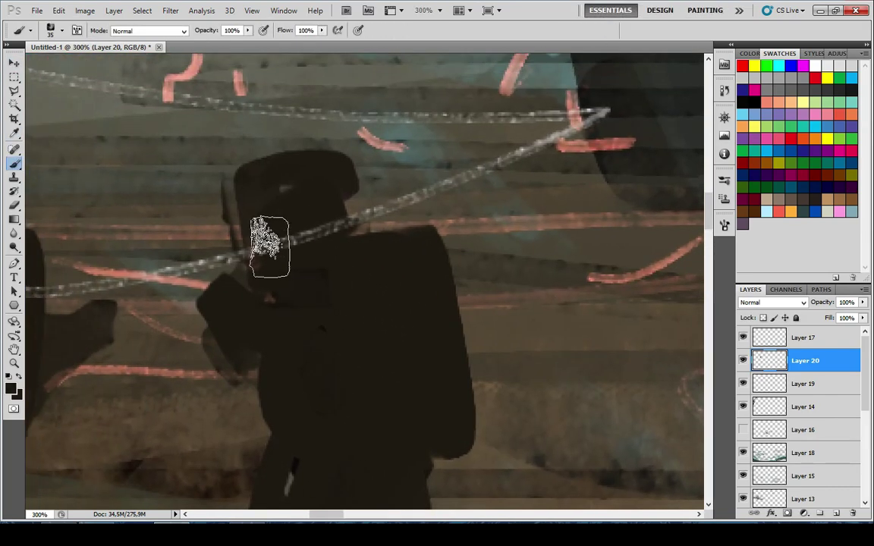
pyautogui.moveTo(269, 350); pyautogui.dragTo(334, 282)
# Paint a thin diagonal pole across the standing figure and rough in its feet with a 10-pixel brush at 80% opacity
pyautogui.scroll(-9, 273, 352)
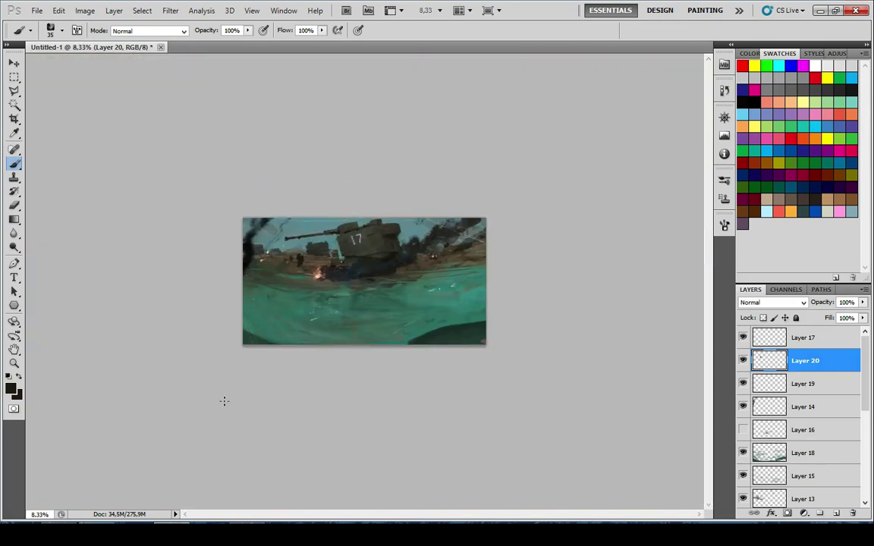
pyautogui.scroll(9, 256, 252)
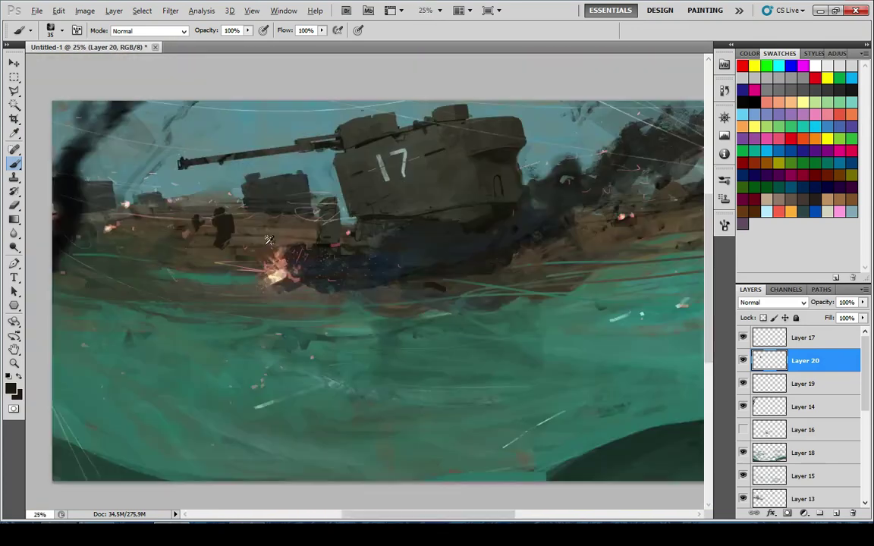
pyautogui.scroll(-2, 287, 203)
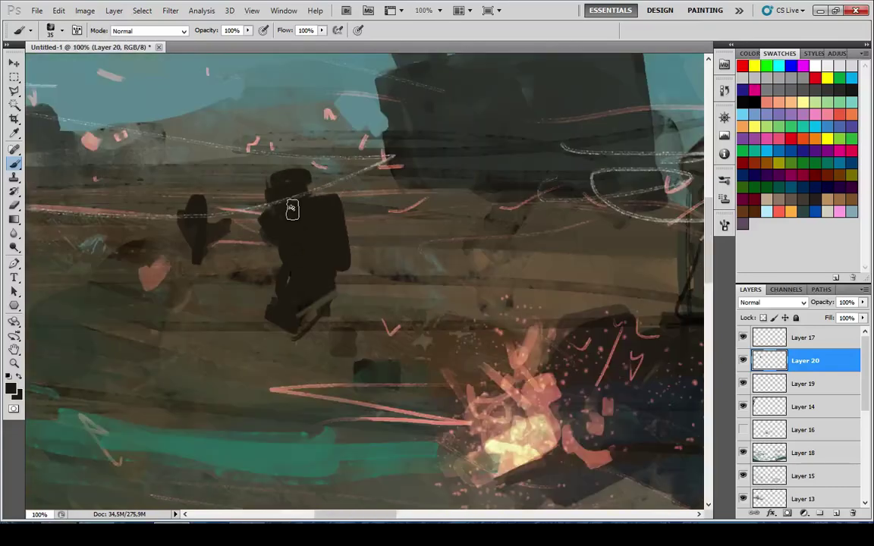
pyautogui.press('8')
pyautogui.moveTo(242, 275)
pyautogui.mouseDown()
pyautogui.moveTo(415, 54)
pyautogui.moveTo(402, 90)
pyautogui.mouseUp()
pyautogui.hotkey('ctrl', 'z')
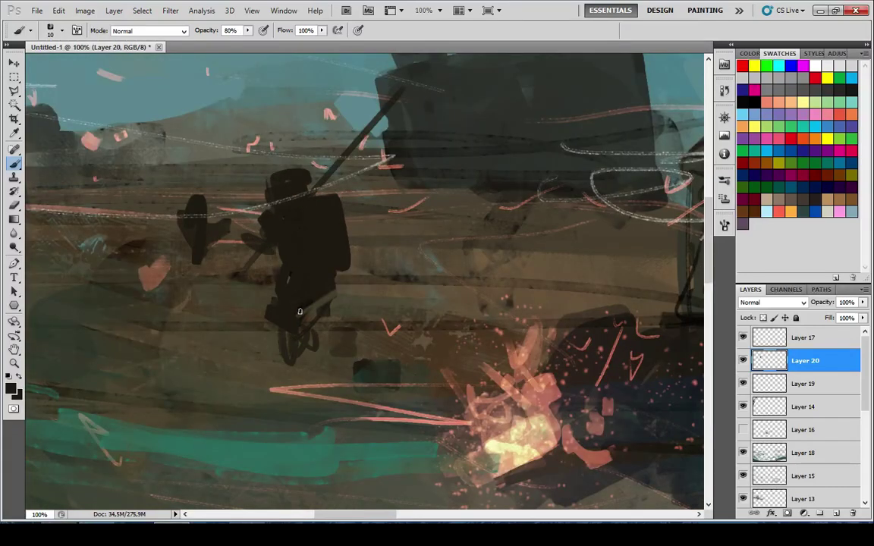
pyautogui.press('e')
pyautogui.press('b')
pyautogui.moveTo(276, 301); pyautogui.dragTo(281, 354)
# Sample an olive tone and paint a lighter vertical stroke down the smaller figure's body
pyautogui.keyDown('alt'); pyautogui.click(297, 291); pyautogui.keyUp('alt')
pyautogui.moveTo(271, 253); pyautogui.dragTo(371, 312)
pyautogui.moveTo(293, 251)
pyautogui.mouseDown()
pyautogui.moveTo(312, 260)
pyautogui.moveTo(299, 307)
pyautogui.mouseUp()
# Sample another tone, try strap strokes across the standing figure's torso, undo them and paint a shorter lighter stroke with a 15-pixel brush
pyautogui.keyDown('alt'); pyautogui.click(338, 355); pyautogui.keyUp('alt')
pyautogui.moveTo(389, 292)
pyautogui.mouseDown()
pyautogui.moveTo(409, 327)
pyautogui.moveTo(446, 325)
pyautogui.mouseUp()
pyautogui.hotkey('ctrl', 'z')
pyautogui.moveTo(393, 269); pyautogui.dragTo(446, 314)
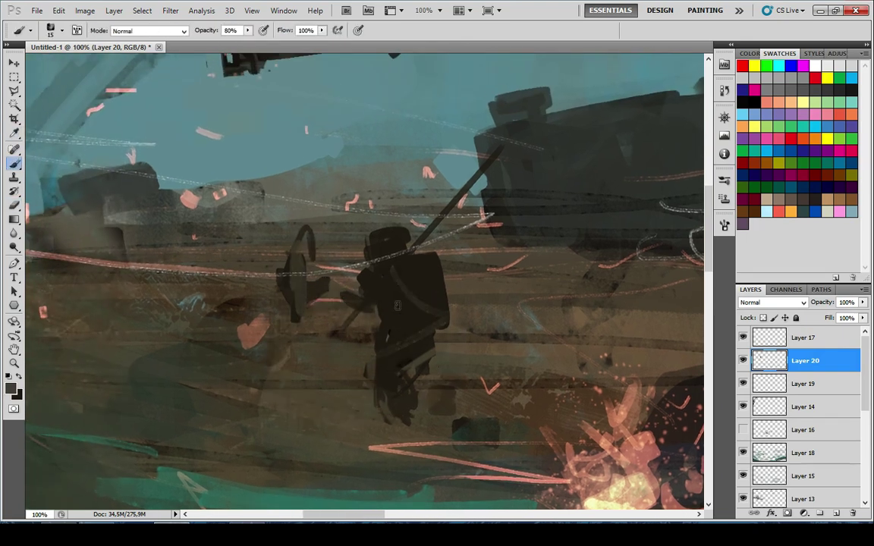
pyautogui.hotkey('ctrl', 'alt', 'z')
pyautogui.hotkey('ctrl', 'alt', 'z')
pyautogui.hotkey('ctrl', 'alt', 'z')
pyautogui.moveTo(372, 305); pyautogui.dragTo(416, 282)
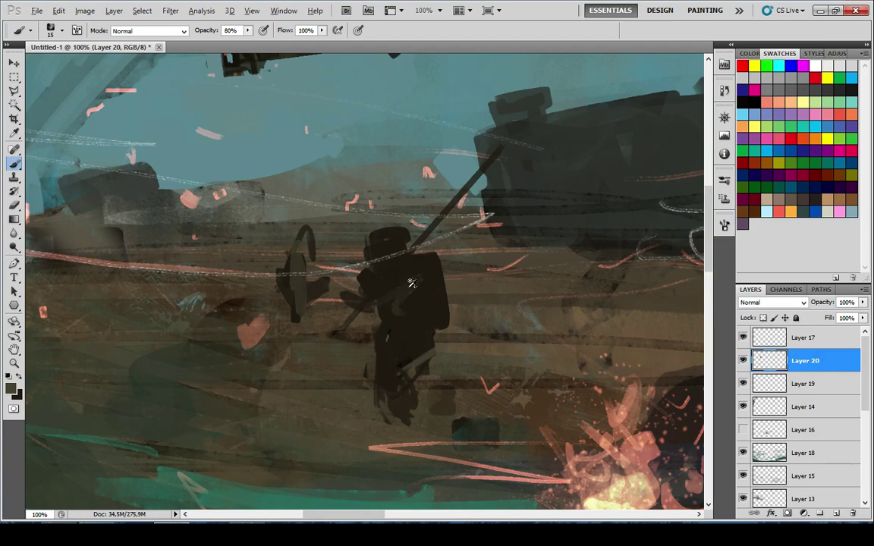
# Paint dark blue tones over the standing figure's head, torso and upper legs with a 20-pixel brush at 88% opacity
pyautogui.scroll(3, 411, 283)
pyautogui.press('1')
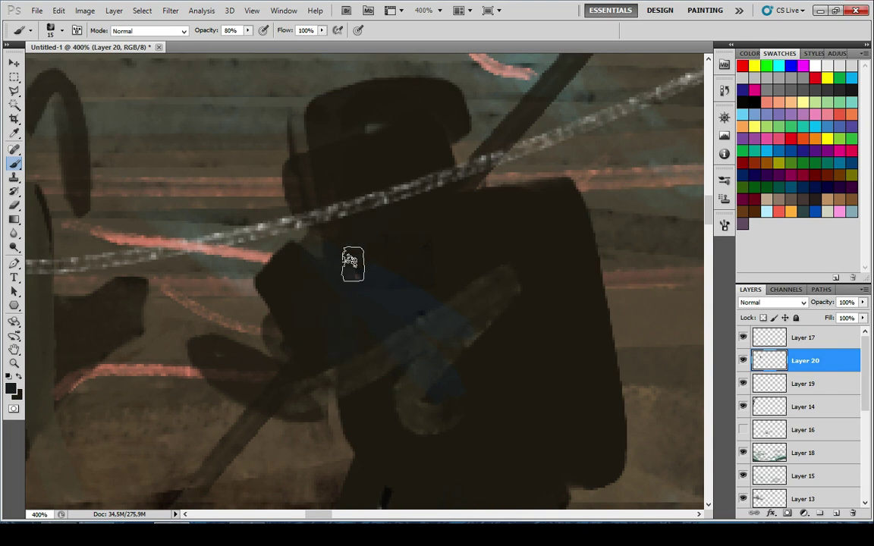
pyautogui.press(']')
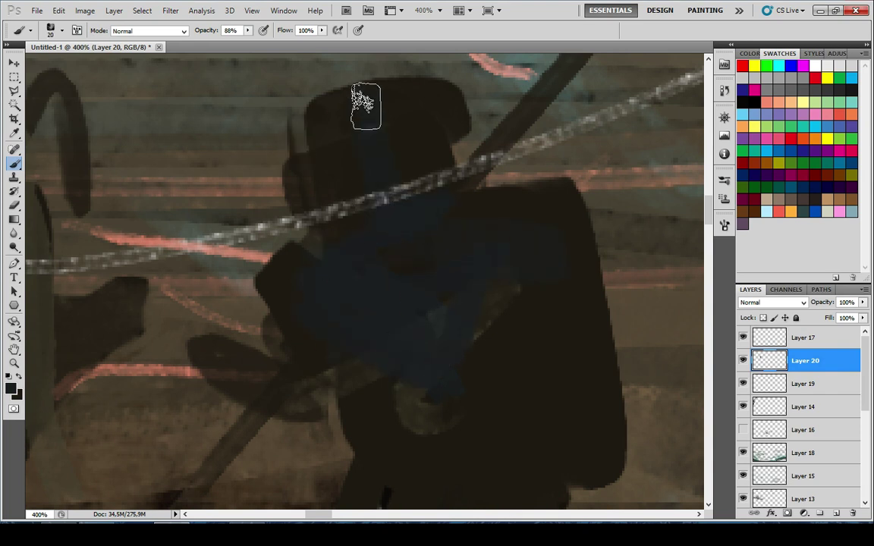
pyautogui.moveTo(444, 367); pyautogui.dragTo(374, 151)
pyautogui.moveTo(415, 199); pyautogui.dragTo(393, 369)
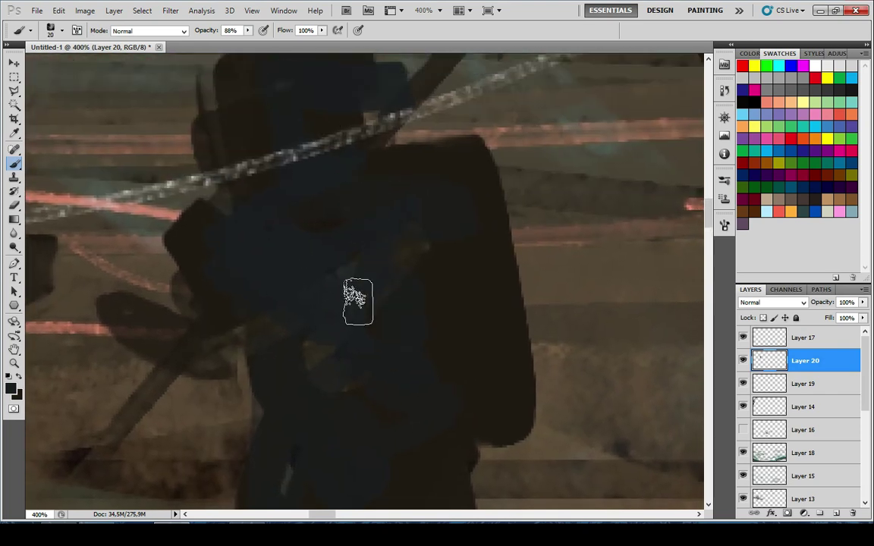
# Darken the backpack's inner and lower edges with black and fill its body with near-black strokes at 76% opacity
pyautogui.press('d')
pyautogui.moveTo(375, 415)
pyautogui.mouseDown()
pyautogui.moveTo(309, 176)
pyautogui.moveTo(375, 443)
pyautogui.mouseUp()
pyautogui.hotkey('ctrl', 'z')
pyautogui.press('i')
pyautogui.keyDown('alt'); pyautogui.click(354, 354); pyautogui.keyUp('alt')
pyautogui.moveTo(443, 420); pyautogui.dragTo(433, 436)
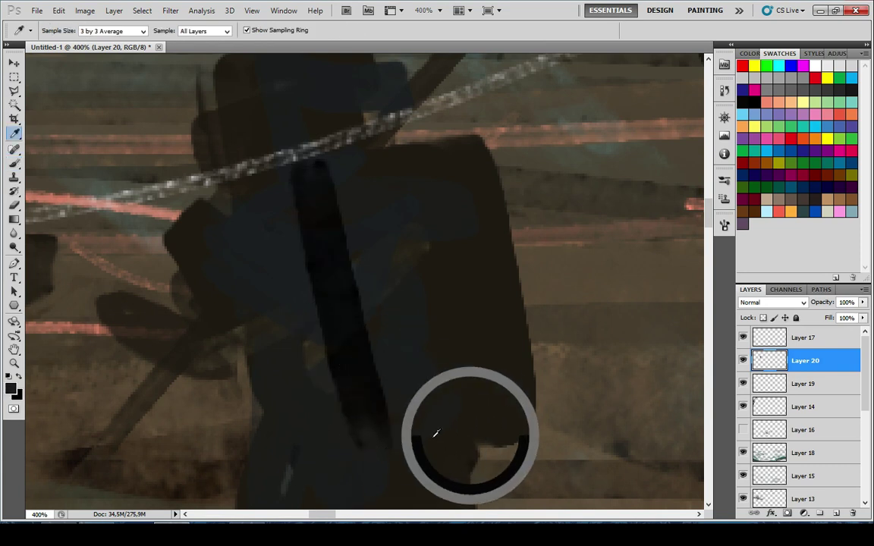
pyautogui.press('n')
pyautogui.press('i')
pyautogui.press('b')
pyautogui.moveTo(485, 390)
pyautogui.mouseDown()
pyautogui.moveTo(381, 437)
pyautogui.moveTo(487, 420)
pyautogui.mouseUp()
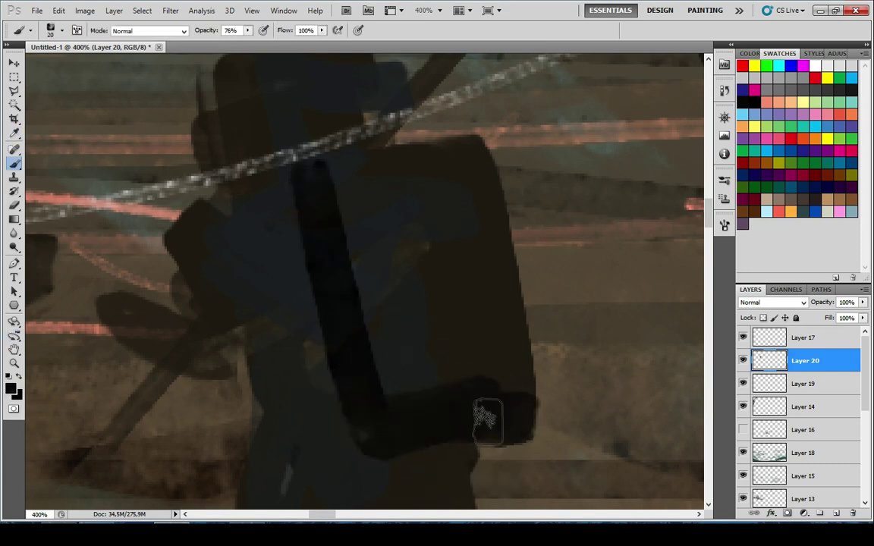
pyautogui.moveTo(457, 387); pyautogui.dragTo(358, 303)
pyautogui.moveTo(334, 171)
pyautogui.mouseDown()
pyautogui.moveTo(380, 175)
pyautogui.moveTo(503, 364)
pyautogui.mouseUp()
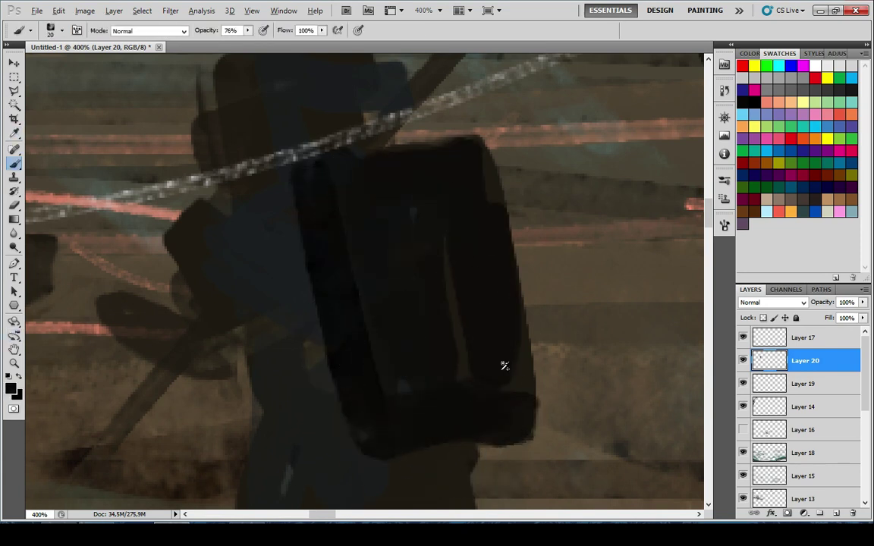
# Sample a dark tone beneath the backpack and refine the backpack's inner edge with brush strokes
pyautogui.scroll(-7, 400, 354)
pyautogui.scroll(-1, 309, 417)
pyautogui.scroll(8, 235, 265)
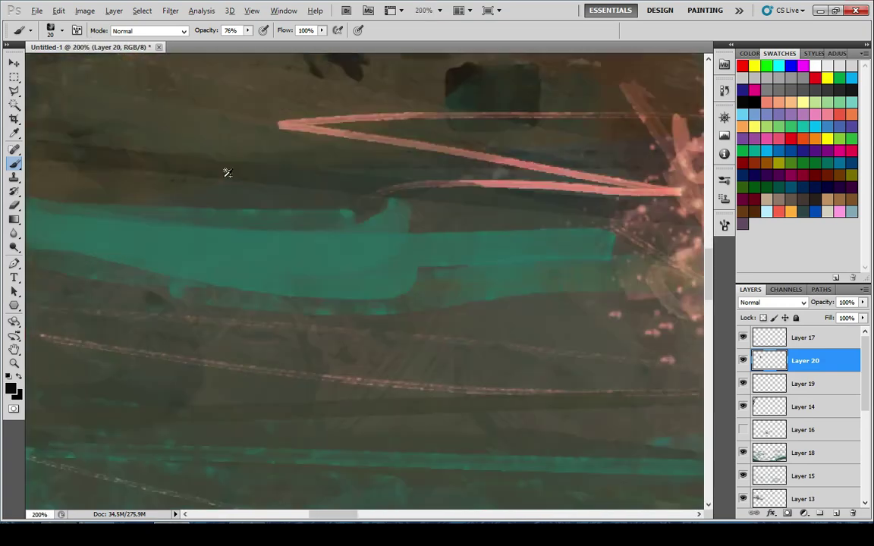
pyautogui.moveTo(226, 171); pyautogui.dragTo(305, 400)
pyautogui.moveTo(355, 304); pyautogui.dragTo(320, 427)
pyautogui.press('i')
pyautogui.click(400, 332)
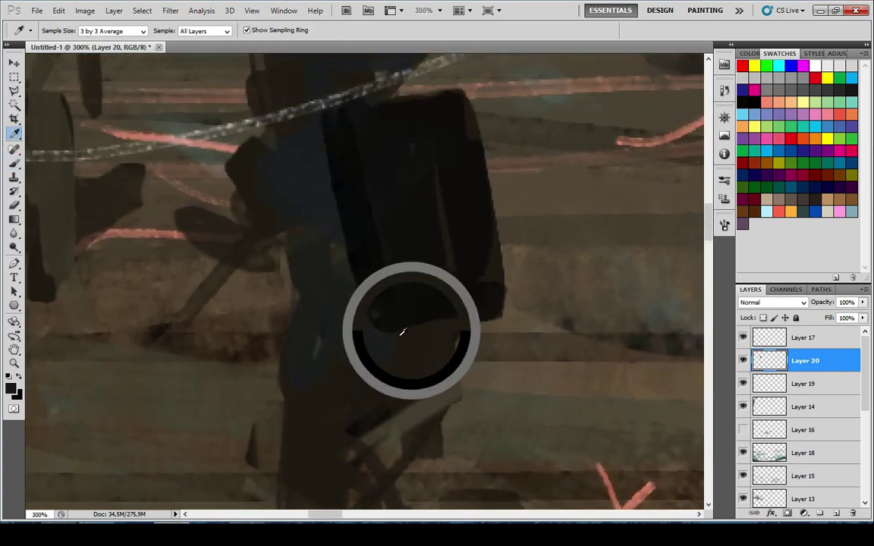
pyautogui.press('b')
pyautogui.moveTo(371, 274)
pyautogui.mouseDown()
pyautogui.moveTo(423, 177)
pyautogui.moveTo(450, 174)
pyautogui.moveTo(385, 114)
pyautogui.mouseUp()
pyautogui.moveTo(398, 160); pyautogui.dragTo(383, 185)
# Trim the backpack's outer and lower edges with the Eraser to give it a narrower, tilted shape
pyautogui.press('e')
pyautogui.moveTo(455, 334)
pyautogui.mouseDown()
pyautogui.moveTo(462, 311)
pyautogui.moveTo(482, 322)
pyautogui.moveTo(465, 342)
pyautogui.mouseUp()
pyautogui.hotkey('ctrl', 'z')
pyautogui.moveTo(498, 312); pyautogui.dragTo(483, 395)
pyautogui.moveTo(427, 199); pyautogui.dragTo(478, 384)
# Sample dark tones from the figure and rework the torso beside the backpack with brush strokes
pyautogui.press('i')
pyautogui.moveTo(392, 175)
pyautogui.mouseDown()
pyautogui.moveTo(386, 243)
pyautogui.moveTo(395, 230)
pyautogui.moveTo(382, 214)
pyautogui.moveTo(371, 232)
pyautogui.moveTo(352, 214)
pyautogui.moveTo(407, 241)
pyautogui.moveTo(379, 249)
pyautogui.moveTo(458, 199)
pyautogui.mouseUp()
pyautogui.click(388, 262)
pyautogui.press('b')
pyautogui.press('i')
pyautogui.moveTo(400, 229)
pyautogui.mouseDown()
pyautogui.moveTo(510, 196)
pyautogui.moveTo(378, 187)
pyautogui.moveTo(386, 157)
pyautogui.mouseUp()
pyautogui.press('e')
pyautogui.press('i')
pyautogui.press('b')
pyautogui.hotkey('ctrl', 'z')
pyautogui.moveTo(390, 248); pyautogui.dragTo(355, 153)
# Sample dark blue tones and paint the figure's arm, hip and legs with a 15-pixel brush at 100% opacity
pyautogui.moveTo(360, 286)
pyautogui.mouseDown()
pyautogui.moveTo(375, 268)
pyautogui.moveTo(442, 305)
pyautogui.moveTo(327, 266)
pyautogui.moveTo(349, 301)
pyautogui.mouseUp()
pyautogui.hotkey('ctrl', 'z')
pyautogui.keyDown('alt'); pyautogui.click(374, 281); pyautogui.keyUp('alt')
pyautogui.moveTo(368, 280); pyautogui.dragTo(357, 253)
pyautogui.keyDown('alt'); pyautogui.click(383, 275); pyautogui.keyUp('alt')
pyautogui.moveTo(495, 445); pyautogui.dragTo(405, 278)
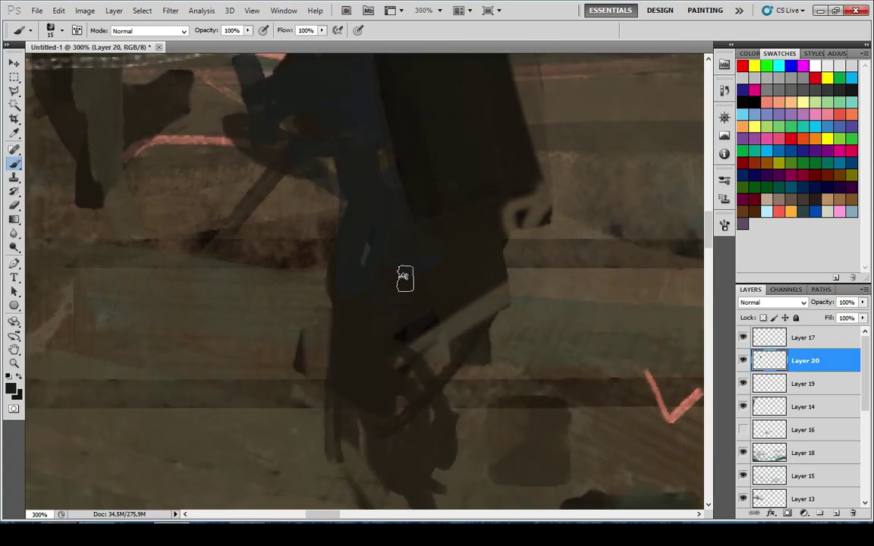
pyautogui.moveTo(475, 303); pyautogui.dragTo(433, 367)
pyautogui.moveTo(317, 61)
pyautogui.mouseDown()
pyautogui.moveTo(355, 303)
pyautogui.moveTo(302, 127)
pyautogui.mouseUp()
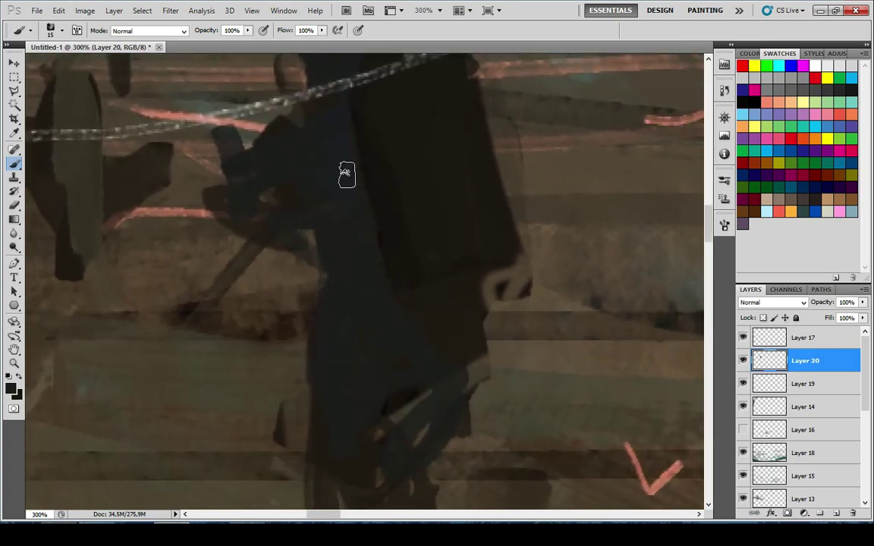
# Examine the whole painting at a small scale to judge how the standing figure reads in the scene
pyautogui.hotkey('ctrl', '-')
pyautogui.hotkey('ctrl', '-')
pyautogui.hotkey('ctrl', '-')
pyautogui.hotkey('ctrl', '-')
pyautogui.hotkey('ctrl', '-')
pyautogui.hotkey('ctrl', '-')
pyautogui.hotkey('ctrl', '-')
pyautogui.scroll(-4, 314, 192)
pyautogui.scroll(2, 326, 345)
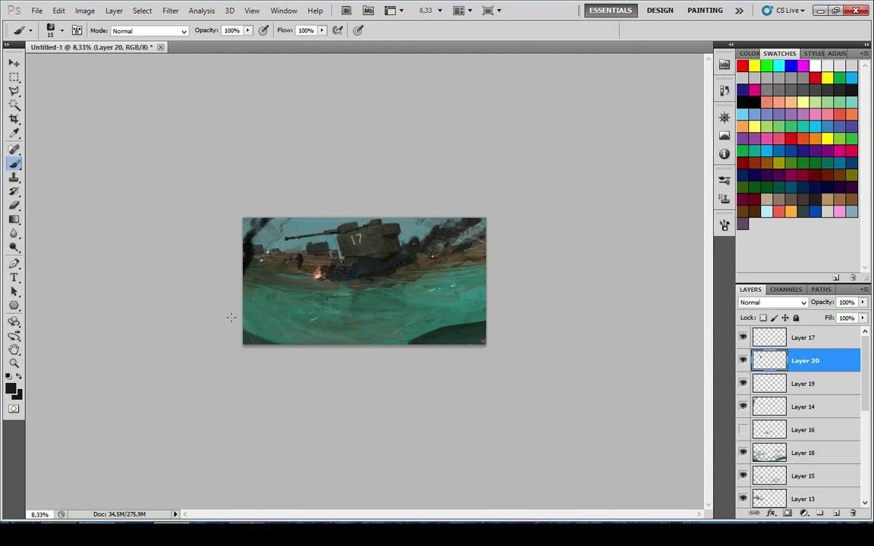
pyautogui.scroll(1, 220, 315)
pyautogui.scroll(7, 228, 261)
# Clean up the standing figure's front edge with a 9-pixel Eraser at 80% opacity
pyautogui.moveTo(376, 232)
pyautogui.mouseDown()
pyautogui.moveTo(185, 355)
pyautogui.moveTo(102, 311)
pyautogui.mouseUp()
pyautogui.press('e')
pyautogui.hotkey('ctrl', '0')
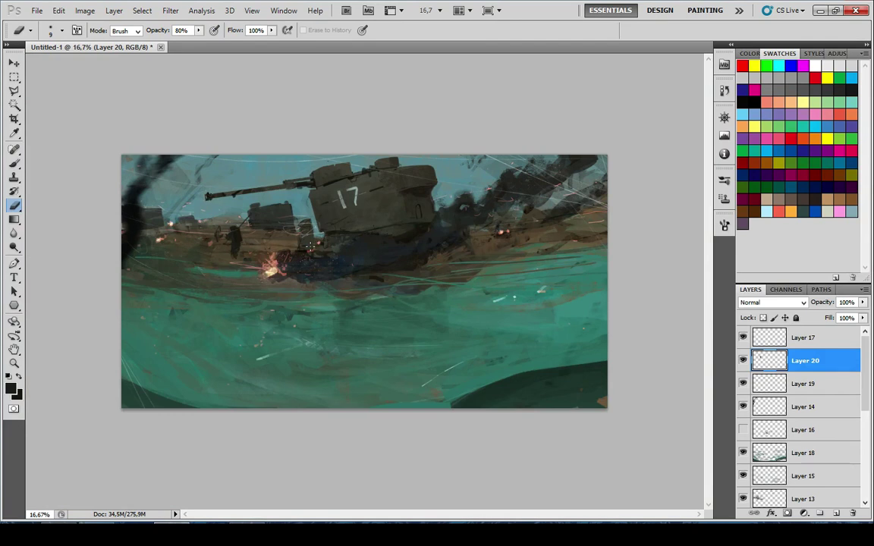
pyautogui.hotkey('ctrl', '-')
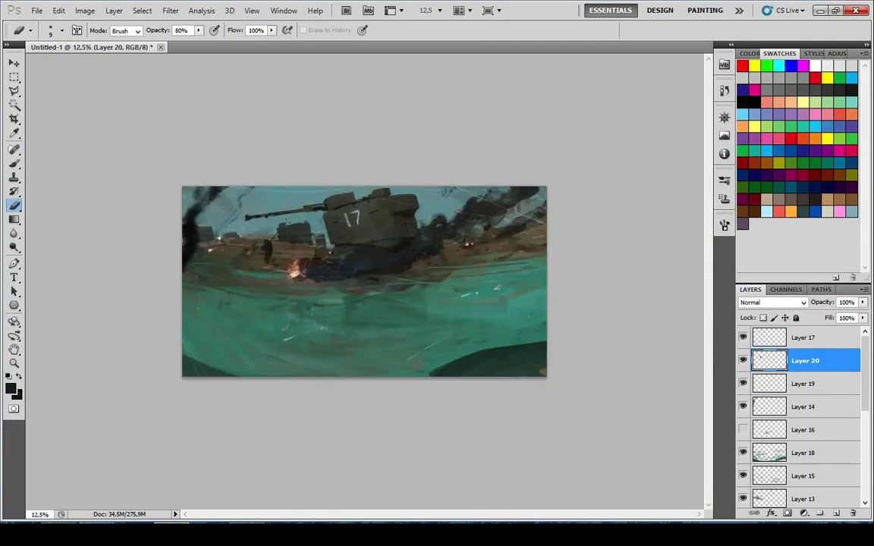
pyautogui.hotkey('ctrl', '-')
pyautogui.hotkey('ctrl', '+')
pyautogui.scroll(7, 262, 242)
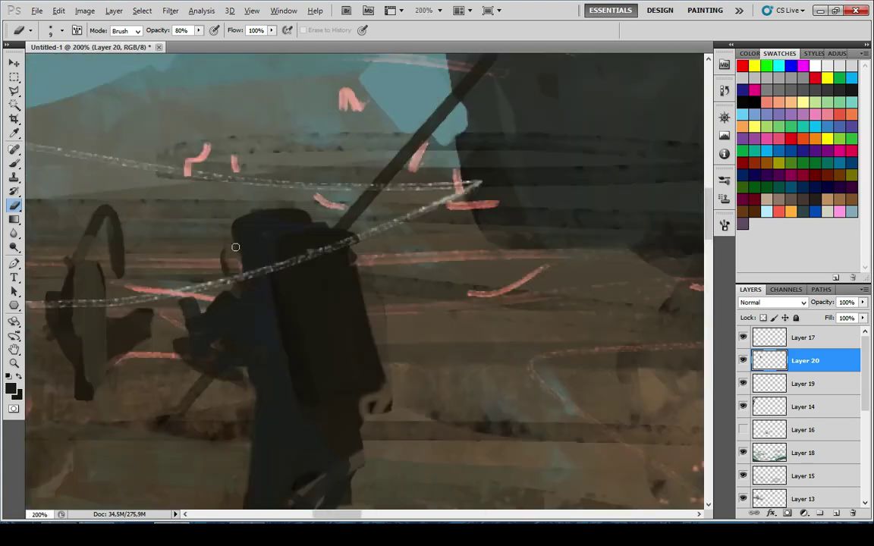
pyautogui.moveTo(252, 341)
pyautogui.mouseDown()
pyautogui.moveTo(300, 171)
pyautogui.moveTo(293, 270)
pyautogui.mouseUp()
pyautogui.scroll(2, 323, 161)
# Pick the red swatch, sample a darker blend of it and paint a red area on the figure's torso beside the backpack
pyautogui.press('b')
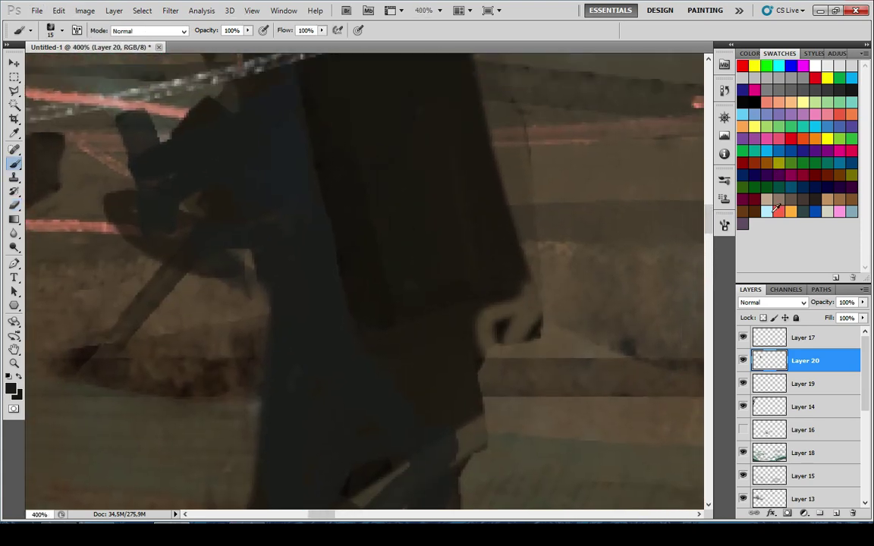
pyautogui.click(774, 211)
pyautogui.moveTo(226, 309)
pyautogui.mouseDown()
pyautogui.moveTo(296, 252)
pyautogui.moveTo(296, 312)
pyautogui.moveTo(267, 252)
pyautogui.moveTo(308, 275)
pyautogui.moveTo(303, 262)
pyautogui.mouseUp()
pyautogui.hotkey('ctrl', 'z')
pyautogui.hotkey('ctrl', 'z')
pyautogui.press('x')
pyautogui.keyDown('alt'); pyautogui.click(291, 265); pyautogui.keyUp('alt')
pyautogui.moveTo(303, 248)
pyautogui.mouseDown()
pyautogui.moveTo(317, 297)
pyautogui.moveTo(329, 347)
pyautogui.mouseUp()
pyautogui.moveTo(377, 374)
pyautogui.mouseDown()
pyautogui.moveTo(332, 375)
pyautogui.moveTo(317, 347)
pyautogui.moveTo(310, 207)
pyautogui.moveTo(341, 293)
pyautogui.moveTo(331, 250)
pyautogui.mouseUp()
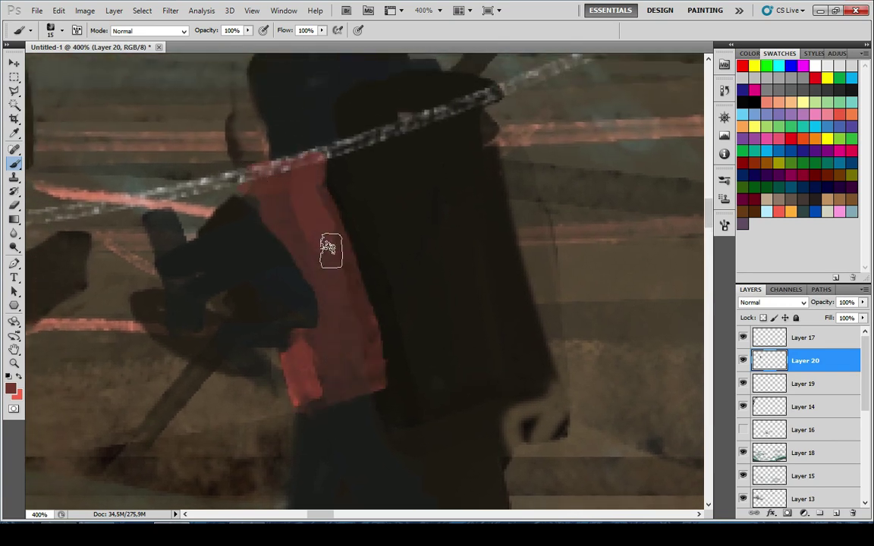
# Undo the last red stroke and reshape the red area into a narrow curved band widening at the figure's hip
pyautogui.hotkey('ctrl', 'z')
pyautogui.moveTo(299, 170); pyautogui.dragTo(344, 296)
pyautogui.moveTo(320, 374); pyautogui.dragTo(364, 373)
pyautogui.moveTo(334, 325)
pyautogui.mouseDown()
pyautogui.moveTo(312, 388)
pyautogui.moveTo(304, 328)
pyautogui.moveTo(359, 338)
pyautogui.mouseUp()
pyautogui.moveTo(342, 277)
pyautogui.mouseDown()
pyautogui.moveTo(313, 231)
pyautogui.moveTo(365, 285)
pyautogui.mouseUp()
pyautogui.moveTo(408, 373); pyautogui.dragTo(417, 356)
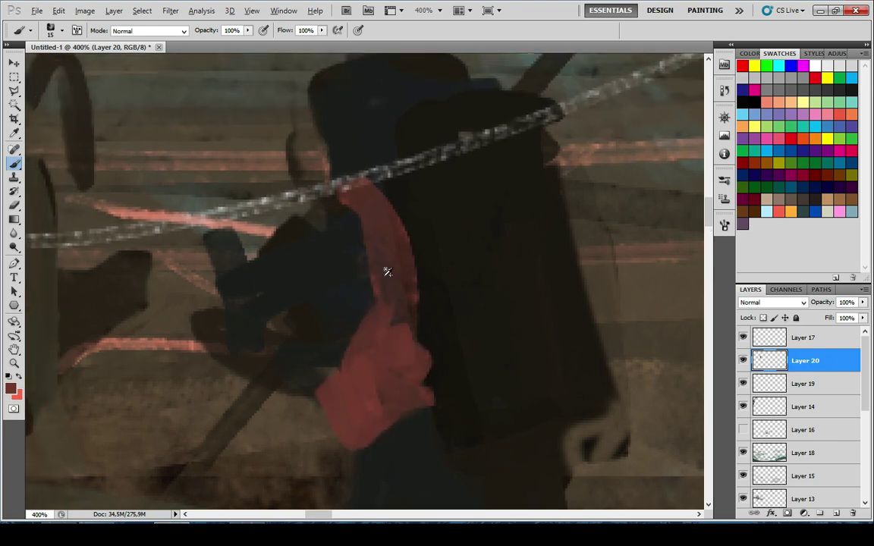
# Examine the whole painting at a small scale to judge the red accent on the figure
pyautogui.hotkey('ctrl', '-')
pyautogui.hotkey('ctrl', '-')
pyautogui.hotkey('ctrl', '-')
pyautogui.hotkey('ctrl', '-')
pyautogui.hotkey('ctrl', '-')
pyautogui.hotkey('ctrl', '-')
pyautogui.hotkey('ctrl', '-')
pyautogui.hotkey('ctrl', '-')
pyautogui.hotkey('ctrl', '-')
pyautogui.scroll(-1, 231, 320)
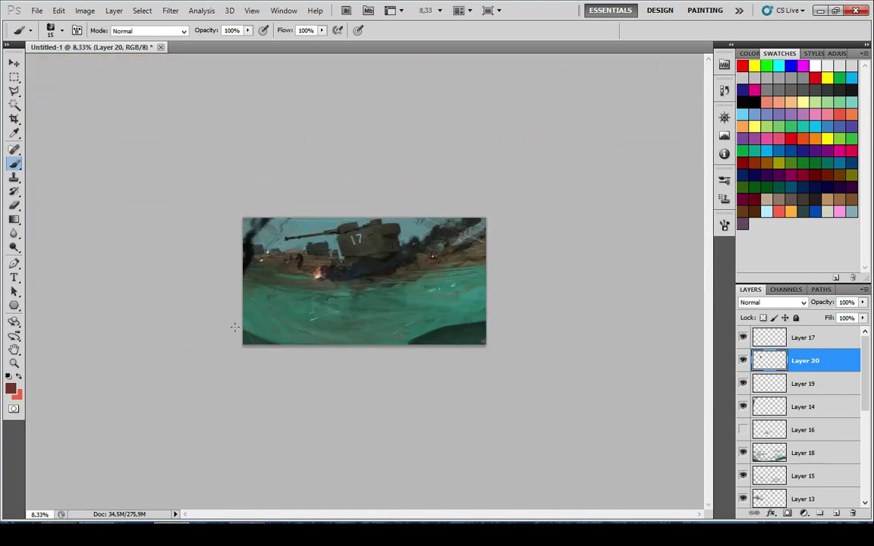
# Sample near-black from the backpack, set the brush opacity to 70% and try curved strokes along both of its sides
pyautogui.scroll(10, 218, 209)
pyautogui.moveTo(339, 258); pyautogui.dragTo(220, 91)
pyautogui.press('x')
pyautogui.keyDown('alt'); pyautogui.click(395, 382); pyautogui.keyUp('alt')
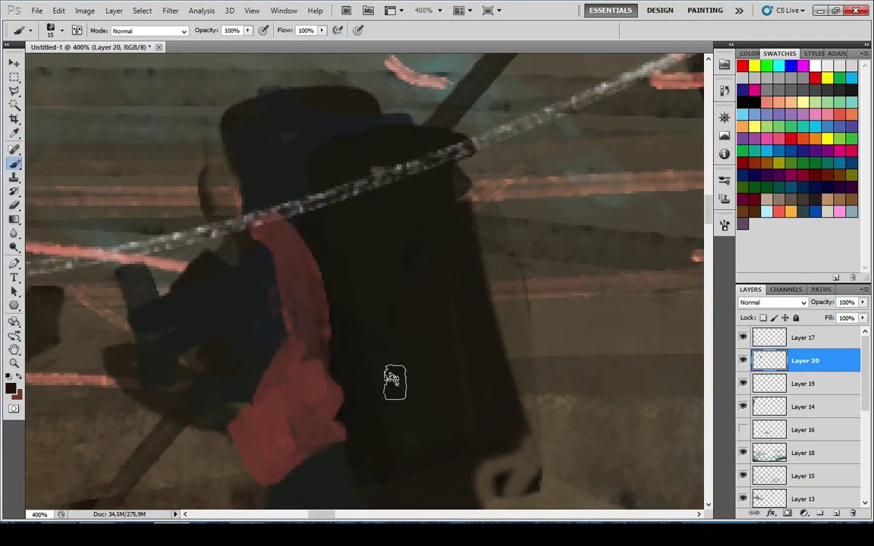
pyautogui.moveTo(371, 255); pyautogui.dragTo(367, 252)
pyautogui.press('7')
pyautogui.moveTo(300, 239); pyautogui.dragTo(328, 394)
pyautogui.moveTo(458, 159); pyautogui.dragTo(503, 323)
pyautogui.hotkey('ctrl', 'alt', 'z')
pyautogui.hotkey('ctrl', 'alt', 'z')
pyautogui.moveTo(302, 242); pyautogui.dragTo(314, 341)
pyautogui.moveTo(388, 112); pyautogui.dragTo(523, 320)
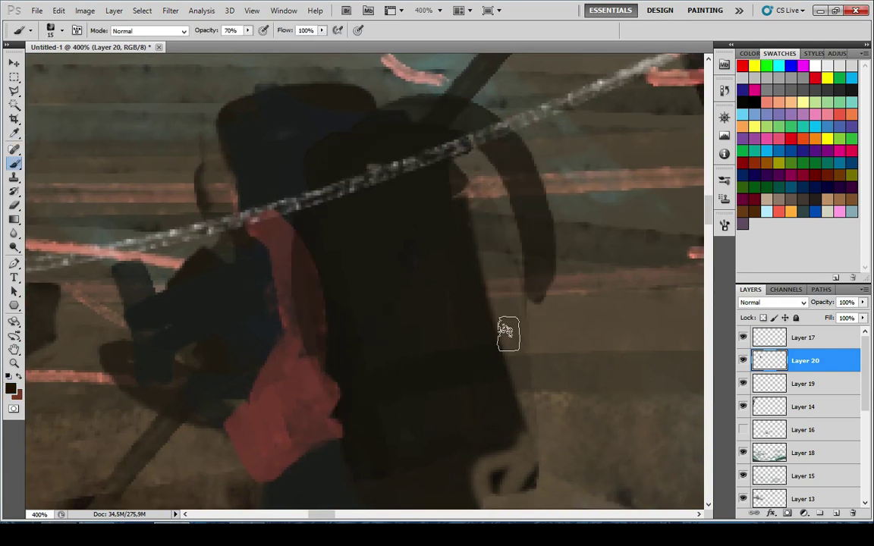
# Enlarge the brush to 20 pixels, undo the trial curves and repaint the backpack with a rounded top and sides
pyautogui.press(']')
pyautogui.moveTo(296, 243); pyautogui.dragTo(326, 387)
pyautogui.moveTo(464, 136); pyautogui.dragTo(519, 333)
pyautogui.moveTo(483, 243); pyautogui.dragTo(483, 281)
pyautogui.hotkey('ctrl', 'alt', 'z')
pyautogui.hotkey('ctrl', 'alt', 'z')
pyautogui.hotkey('ctrl', 'alt', 'z')
pyautogui.hotkey('ctrl', 'alt', 'z')
pyautogui.hotkey('ctrl', 'alt', 'z')
pyautogui.moveTo(290, 237); pyautogui.dragTo(328, 414)
pyautogui.moveTo(392, 126); pyautogui.dragTo(510, 339)
# Sample muted brown tones and paint a lighter rim around the backpack's rounded top and sides
pyautogui.press('x')
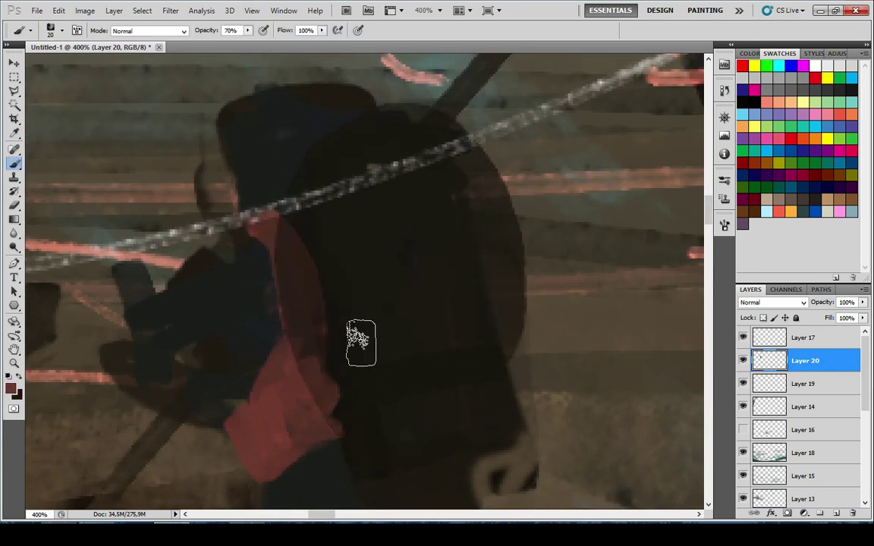
pyautogui.keyDown('alt'); pyautogui.click(312, 346); pyautogui.keyUp('alt')
pyautogui.press('b')
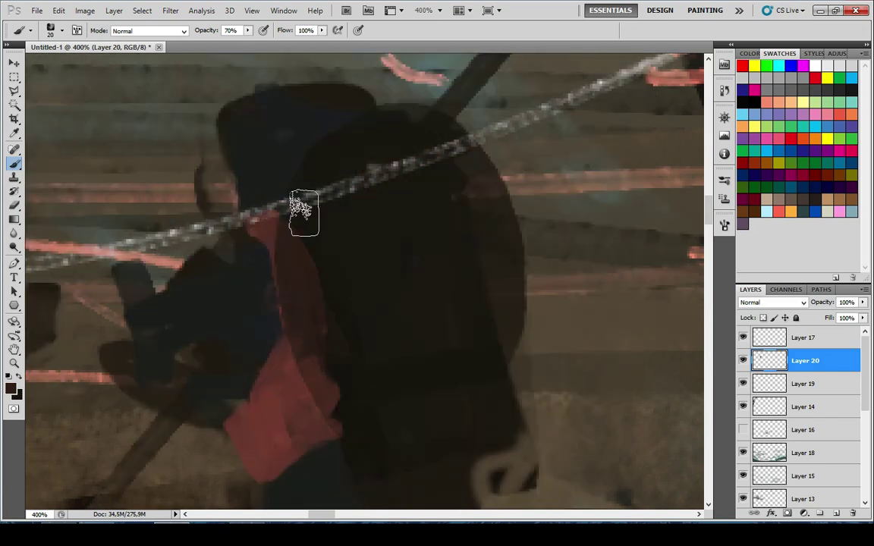
pyautogui.keyDown('alt'); pyautogui.click(520, 354); pyautogui.keyUp('alt')
pyautogui.moveTo(373, 337); pyautogui.dragTo(393, 253)
pyautogui.hotkey('ctrl', 'z')
pyautogui.press('x')
pyautogui.keyDown('alt'); pyautogui.click(323, 207); pyautogui.keyUp('alt')
pyautogui.moveTo(287, 195); pyautogui.dragTo(436, 353)
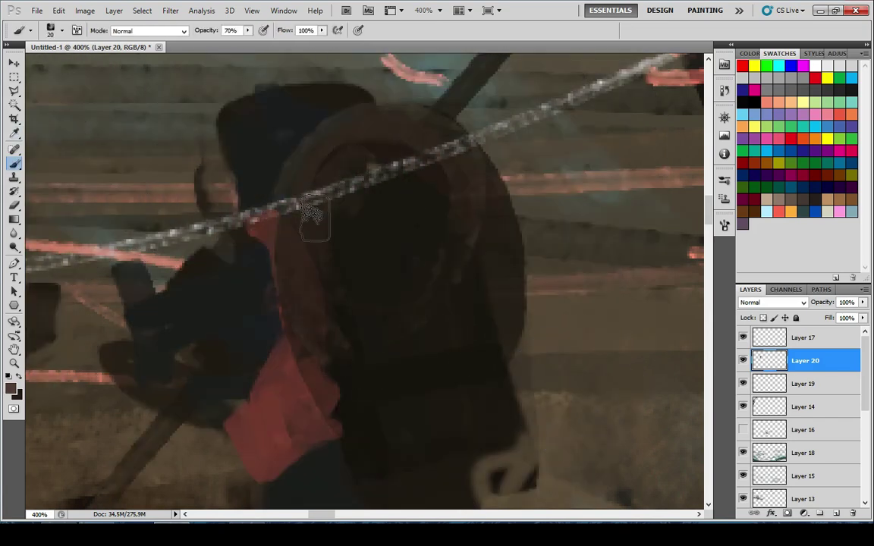
# Sample muted brown from the backpack and cover its dark centre with broad brown strokes
pyautogui.moveTo(425, 144); pyautogui.dragTo(434, 220)
pyautogui.moveTo(305, 227); pyautogui.dragTo(338, 266)
pyautogui.keyDown('alt'); pyautogui.click(340, 265); pyautogui.keyUp('alt')
pyautogui.moveTo(361, 235)
pyautogui.mouseDown()
pyautogui.moveTo(376, 352)
pyautogui.moveTo(402, 229)
pyautogui.moveTo(458, 205)
pyautogui.moveTo(415, 433)
pyautogui.moveTo(446, 283)
pyautogui.moveTo(358, 191)
pyautogui.mouseUp()
# Reset the colour to black, reduce the brush to 3 pixels and draw thin crease lines down both sides of the backpack
pyautogui.press('d')
pyautogui.moveTo(368, 364); pyautogui.dragTo(349, 164)
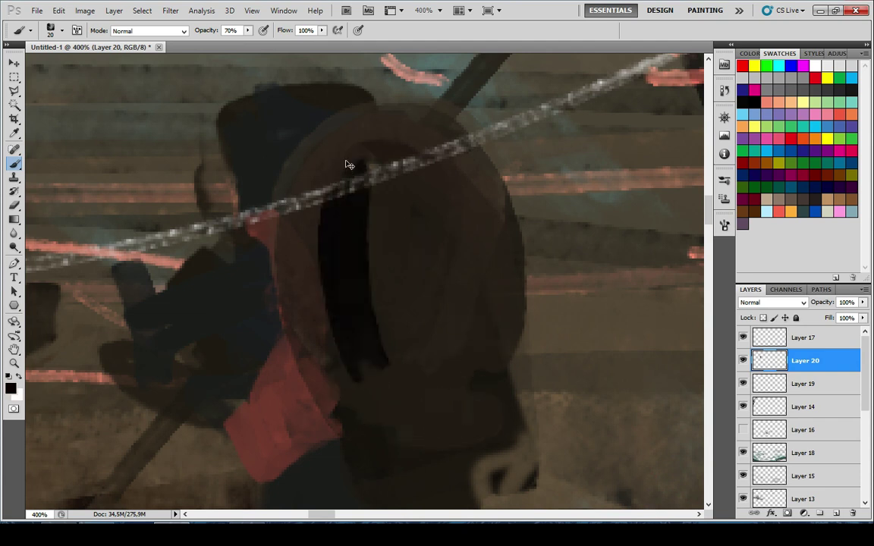
pyautogui.hotkey('ctrl', 'z')
pyautogui.press('[')
pyautogui.press('[')
pyautogui.press('[')
pyautogui.press('[')
pyautogui.press('[')
pyautogui.press('[')
pyautogui.press('[')
pyautogui.moveTo(330, 243); pyautogui.dragTo(440, 148)
pyautogui.hotkey('ctrl', 'z')
pyautogui.moveTo(346, 310); pyautogui.dragTo(347, 349)
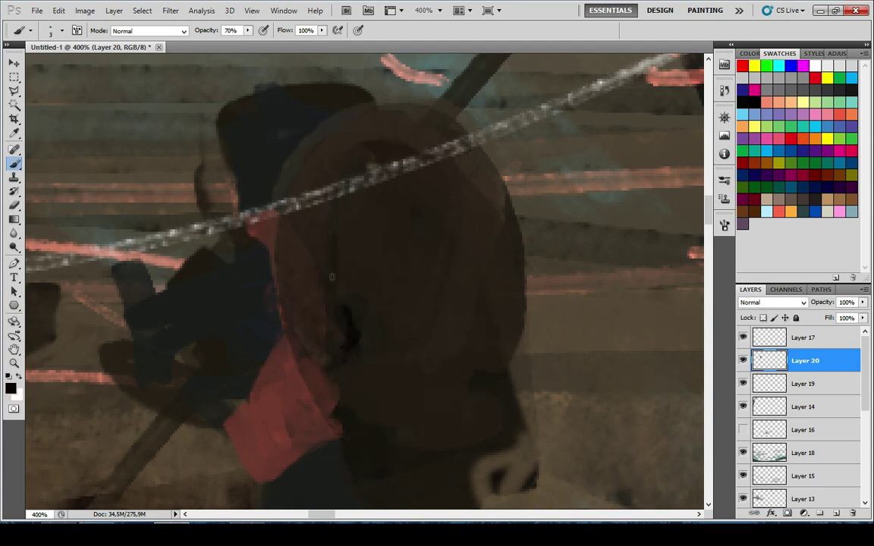
pyautogui.moveTo(447, 189); pyautogui.dragTo(515, 97)
pyautogui.moveTo(338, 281); pyautogui.dragTo(375, 328)
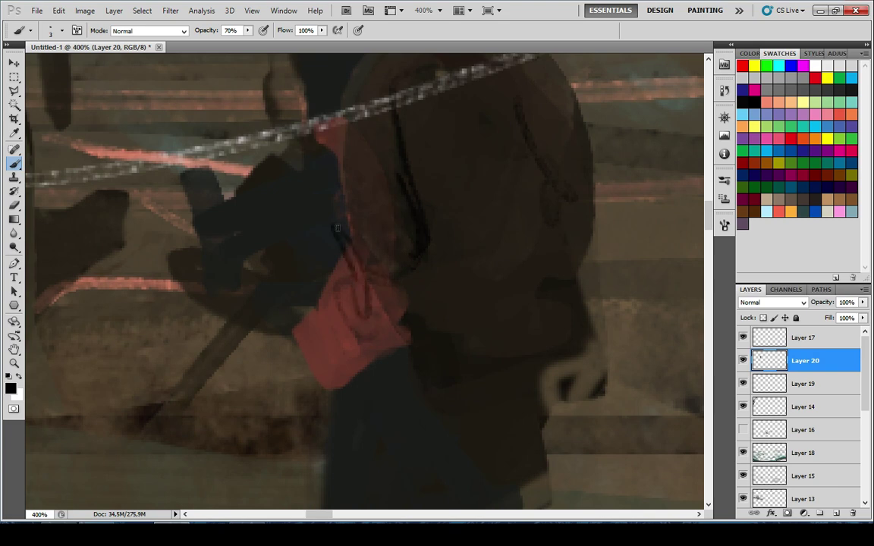
# Draw thin black fold lines over the red cloth and across the figure's waist below the backpack
pyautogui.moveTo(321, 246); pyautogui.dragTo(349, 434)
pyautogui.moveTo(373, 302); pyautogui.dragTo(361, 349)
pyautogui.moveTo(338, 319); pyautogui.dragTo(319, 327)
pyautogui.moveTo(324, 254); pyautogui.dragTo(321, 226)
pyautogui.moveTo(375, 472); pyautogui.dragTo(338, 229)
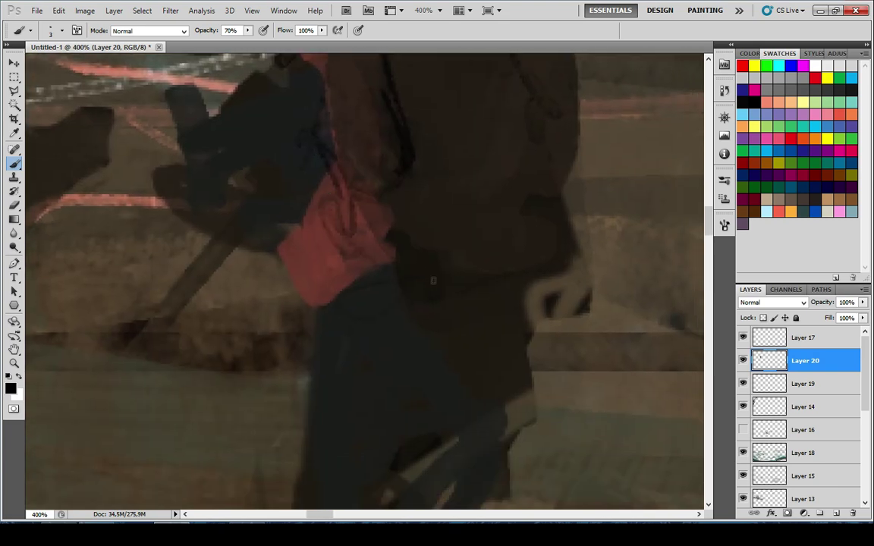
# Examine the whole painting at a small scale to judge the black line work on the figure
pyautogui.hotkey('ctrl', '-')
pyautogui.hotkey('ctrl', '-')
pyautogui.hotkey('ctrl', '-')
pyautogui.hotkey('ctrl', '-')
pyautogui.hotkey('ctrl', '-')
pyautogui.hotkey('ctrl', '-')
pyautogui.hotkey('ctrl', '-')
pyautogui.hotkey('ctrl', '-')
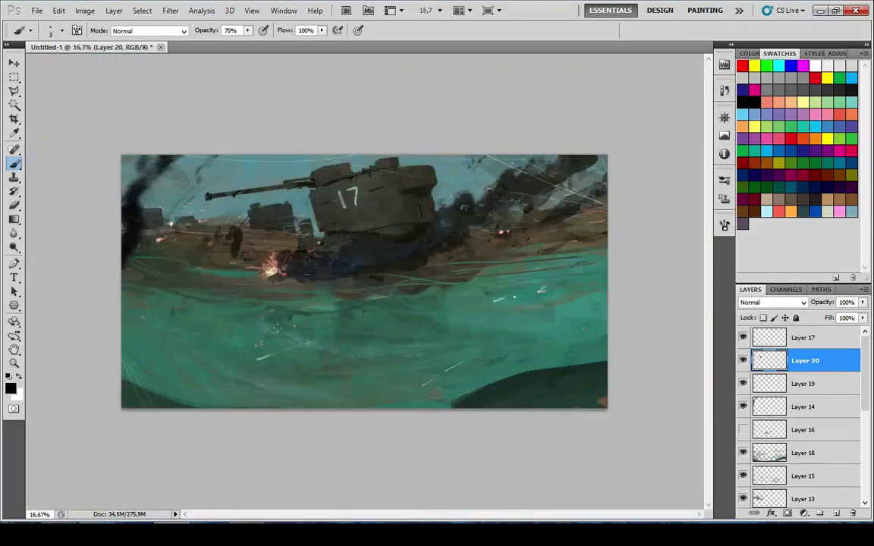
pyautogui.scroll(-1, 258, 311)
pyautogui.scroll(8, 225, 300)
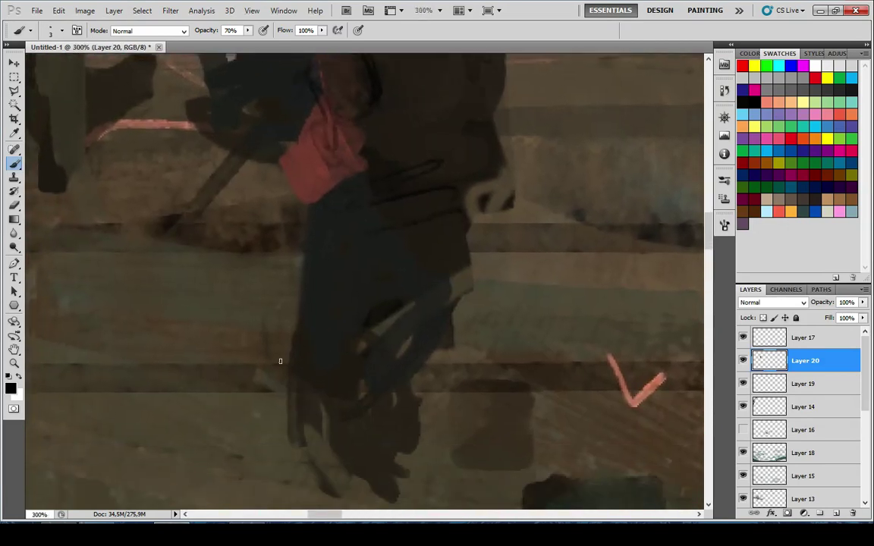
# Sketch black lines around the figure's front knee, enlarge the brush and paint the lower leg in a sampled dark tone
pyautogui.moveTo(280, 361); pyautogui.dragTo(396, 416)
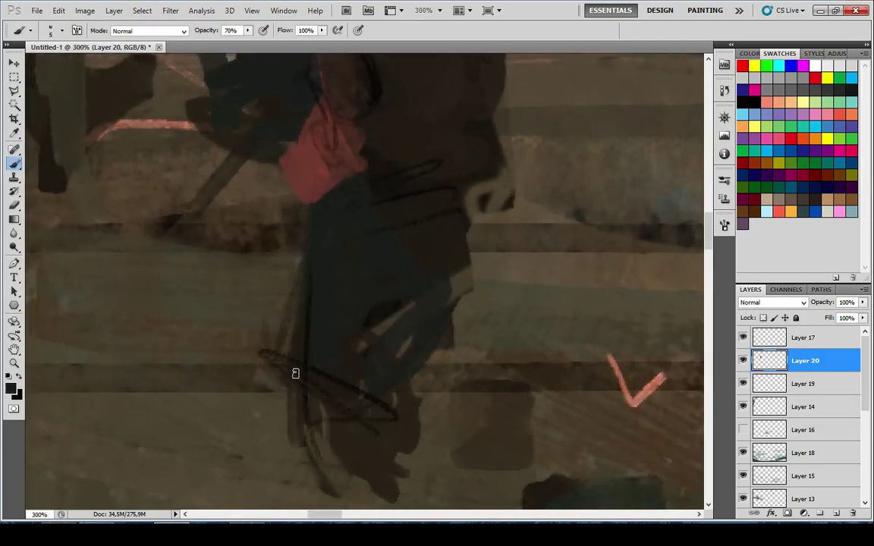
pyautogui.press(']')
pyautogui.press(']')
pyautogui.press(']')
pyautogui.press(']')
pyautogui.moveTo(270, 374); pyautogui.dragTo(304, 477)
pyautogui.moveTo(384, 453); pyautogui.dragTo(364, 355)
pyautogui.moveTo(322, 263); pyautogui.dragTo(308, 349)
pyautogui.moveTo(368, 204)
pyautogui.mouseDown()
pyautogui.moveTo(348, 266)
pyautogui.moveTo(342, 199)
pyautogui.mouseUp()
# Enlarge the brush to 35 pixels and block in the figure's rear leg and thigh with broad dark strokes
pyautogui.press(']')
pyautogui.press(']')
pyautogui.press(']')
pyautogui.press(']')
pyautogui.press(']')
pyautogui.moveTo(388, 367); pyautogui.dragTo(339, 445)
pyautogui.moveTo(363, 243); pyautogui.dragTo(357, 477)
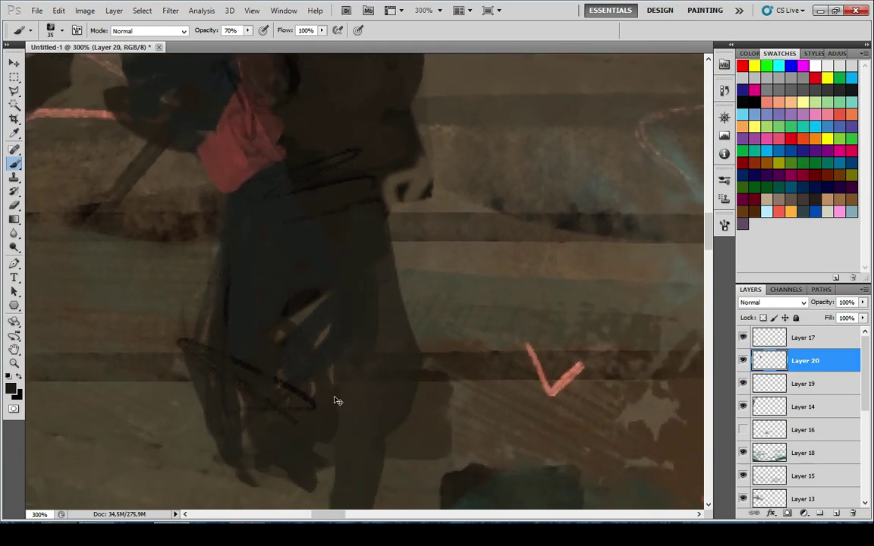
pyautogui.hotkey('ctrl', 'z')
pyautogui.moveTo(357, 289); pyautogui.dragTo(460, 206)
pyautogui.moveTo(315, 350); pyautogui.dragTo(341, 376)
pyautogui.moveTo(331, 271); pyautogui.dragTo(379, 433)
pyautogui.moveTo(319, 170); pyautogui.dragTo(367, 292)
pyautogui.press('x')
pyautogui.moveTo(353, 215); pyautogui.dragTo(298, 298)
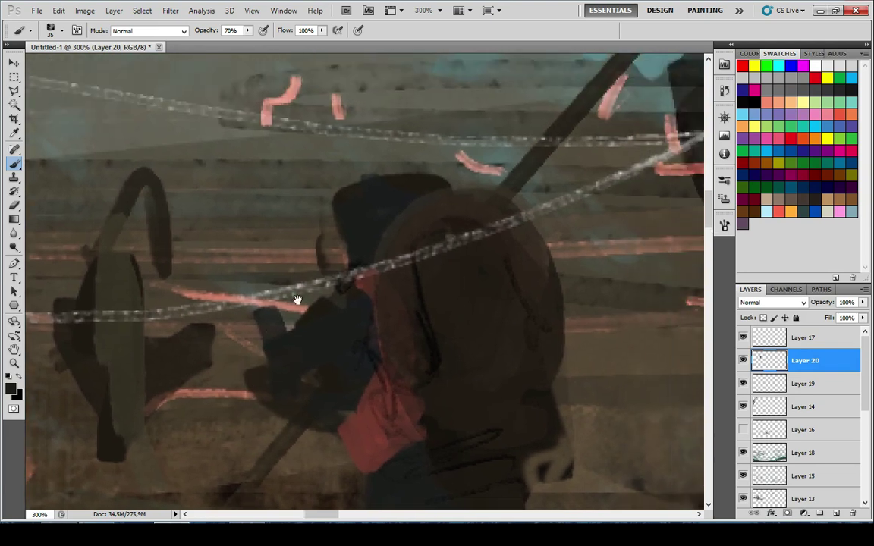
pyautogui.moveTo(438, 240)
pyautogui.mouseDown()
pyautogui.moveTo(312, 359)
pyautogui.moveTo(358, 220)
pyautogui.mouseUp()
pyautogui.keyDown('alt'); pyautogui.click(361, 332); pyautogui.keyUp('alt')
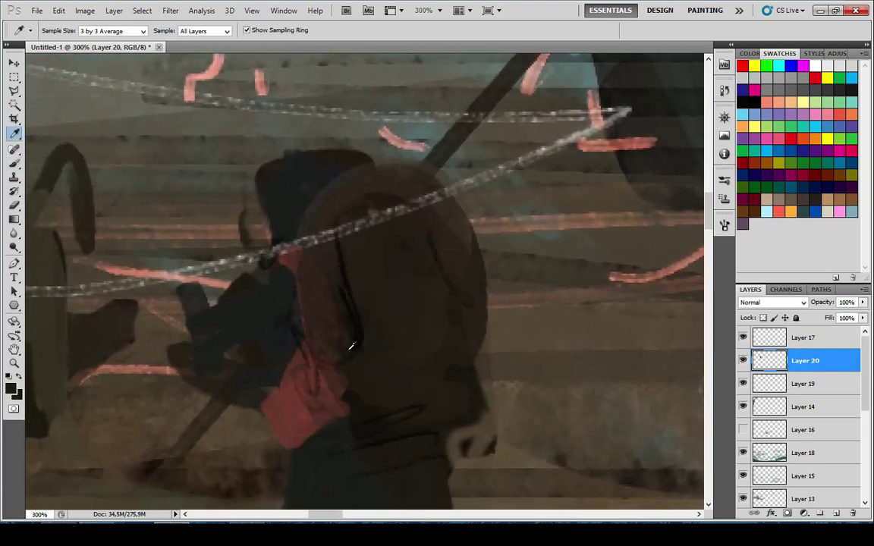
pyautogui.keyDown('alt'); pyautogui.click(363, 332); pyautogui.keyUp('alt')
pyautogui.press('d')
pyautogui.moveTo(349, 377); pyautogui.dragTo(433, 345)
pyautogui.hotkey('ctrl', 'z')
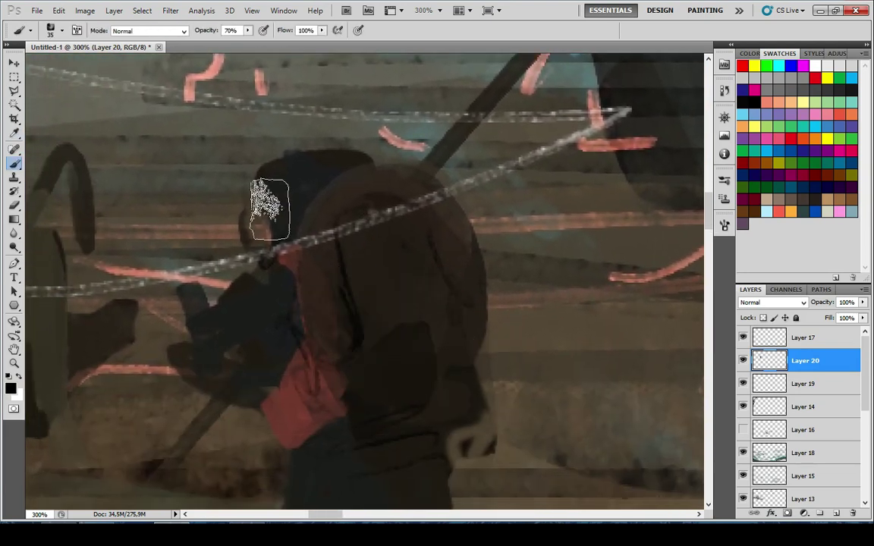
# Reduce the brush to 4 pixels and draw thin black seam lines across the lower backpack and along its rear side
pyautogui.press('[')
pyautogui.press('[')
pyautogui.press('[')
pyautogui.press('[')
pyautogui.press('[')
pyautogui.press('[')
pyautogui.press('[')
pyautogui.press('[')
pyautogui.press('[')
pyautogui.press('[')
pyautogui.press('[')
pyautogui.hotkey('ctrl', 'z')
pyautogui.moveTo(347, 390); pyautogui.dragTo(483, 368)
pyautogui.hotkey('ctrl', 'z')
pyautogui.moveTo(349, 377); pyautogui.dragTo(433, 362)
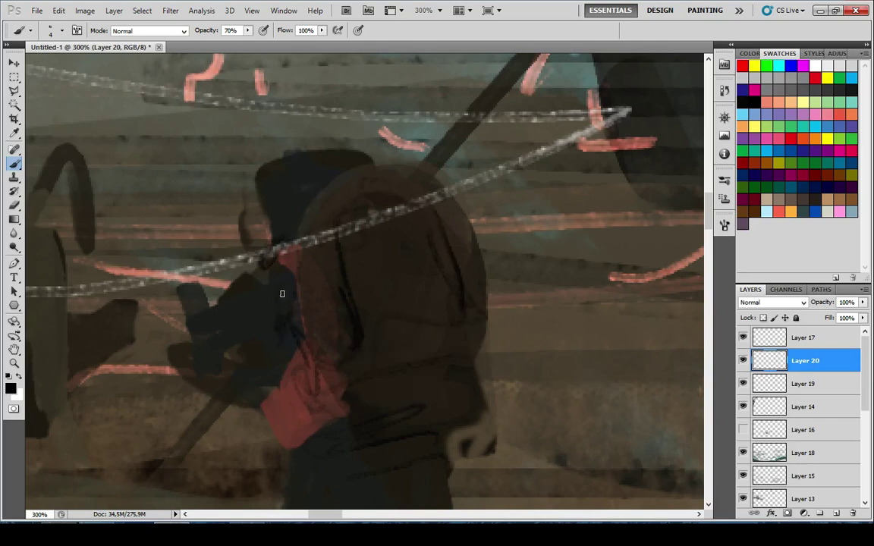
# Outline the figure's head in black, sample its near-black tone and darken the head and upper body
pyautogui.moveTo(282, 294); pyautogui.dragTo(343, 315)
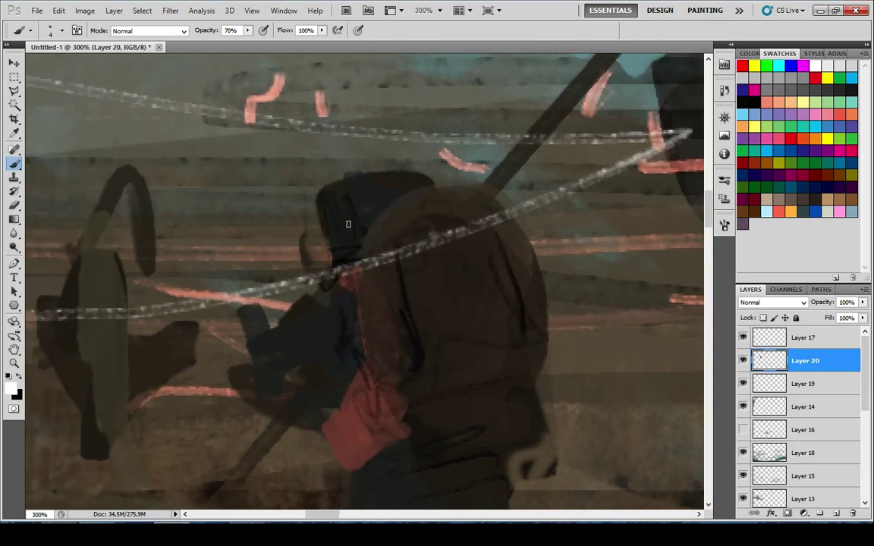
pyautogui.press('x')
pyautogui.keyDown('alt'); pyautogui.click(351, 225); pyautogui.keyUp('alt')
pyautogui.moveTo(308, 332); pyautogui.dragTo(378, 255)
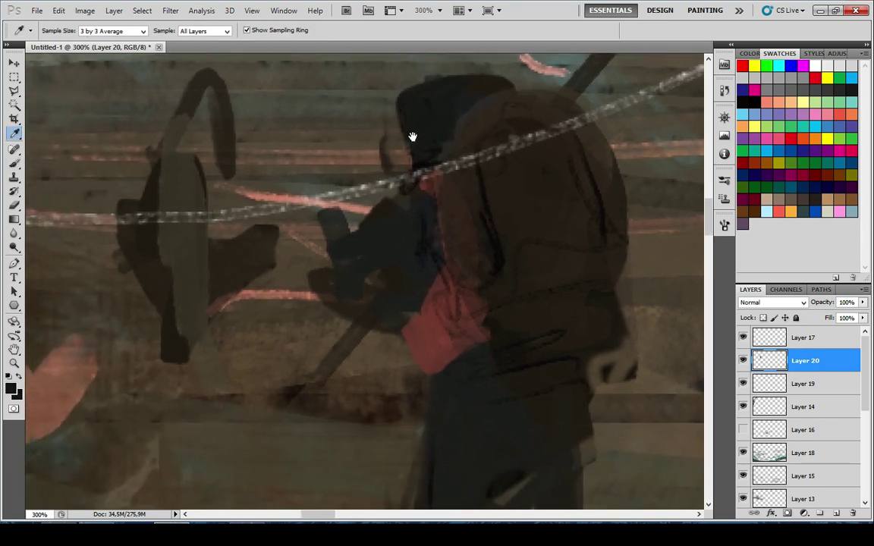
pyautogui.moveTo(389, 293); pyautogui.dragTo(345, 298)
pyautogui.hotkey('ctrl', 'z')
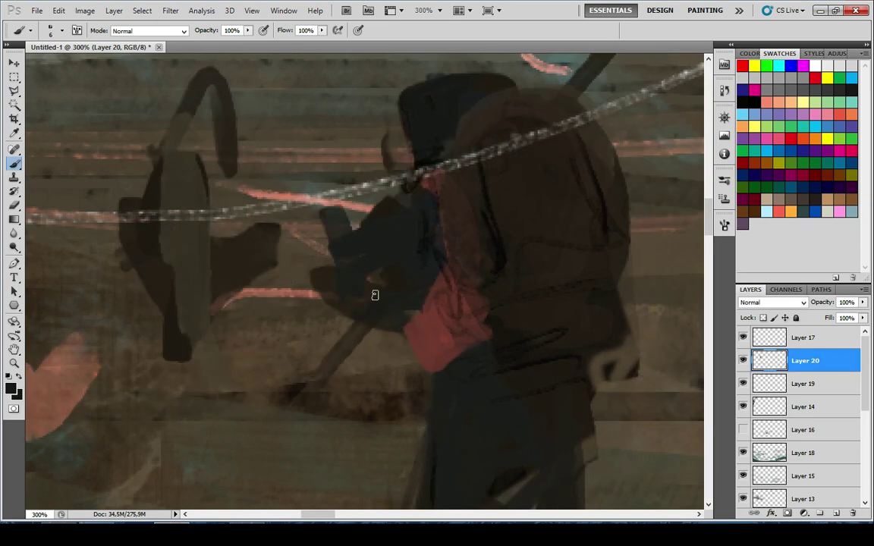
# Erase parts of the neighbouring figure's dark body at 80% opacity and check the whole painting at a small scale
pyautogui.press('e')
pyautogui.moveTo(226, 266); pyautogui.dragTo(243, 261)
pyautogui.moveTo(105, 171); pyautogui.dragTo(206, 255)
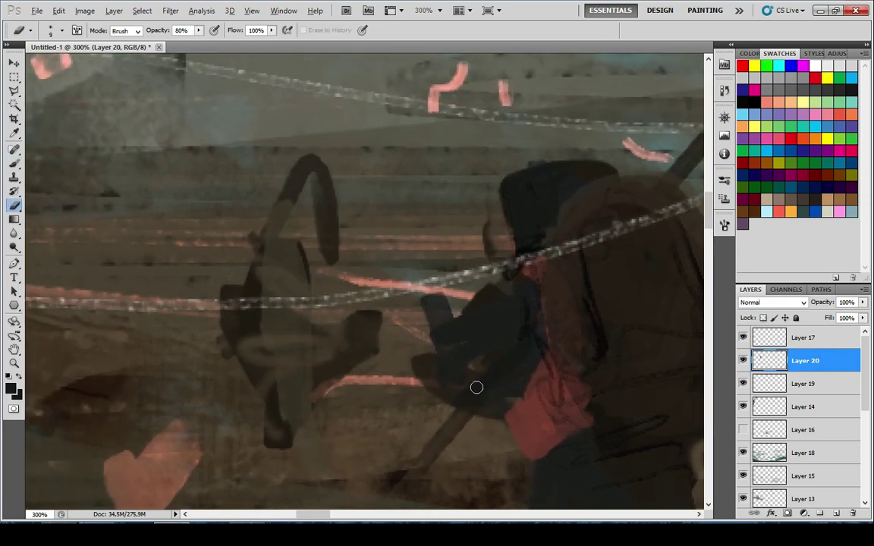
pyautogui.scroll(-9, 476, 388)
pyautogui.scroll(1, 278, 317)
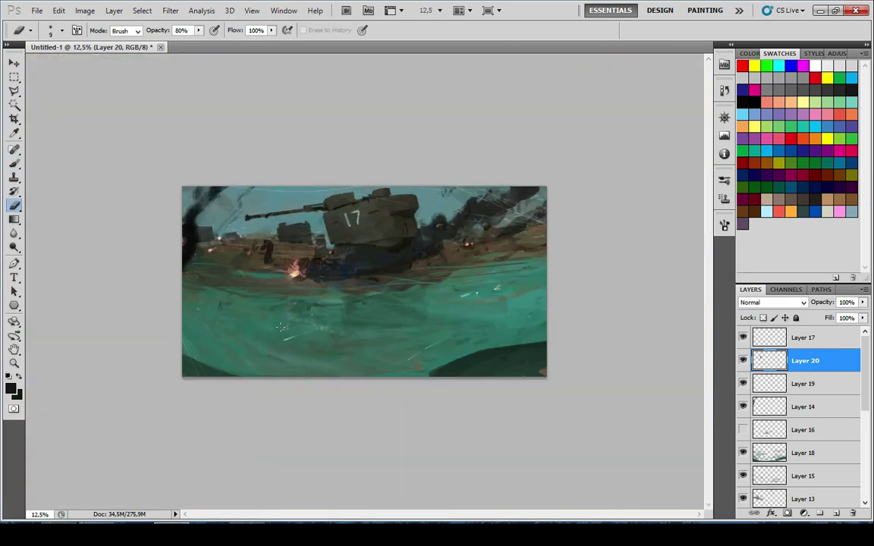
pyautogui.scroll(8, 261, 321)
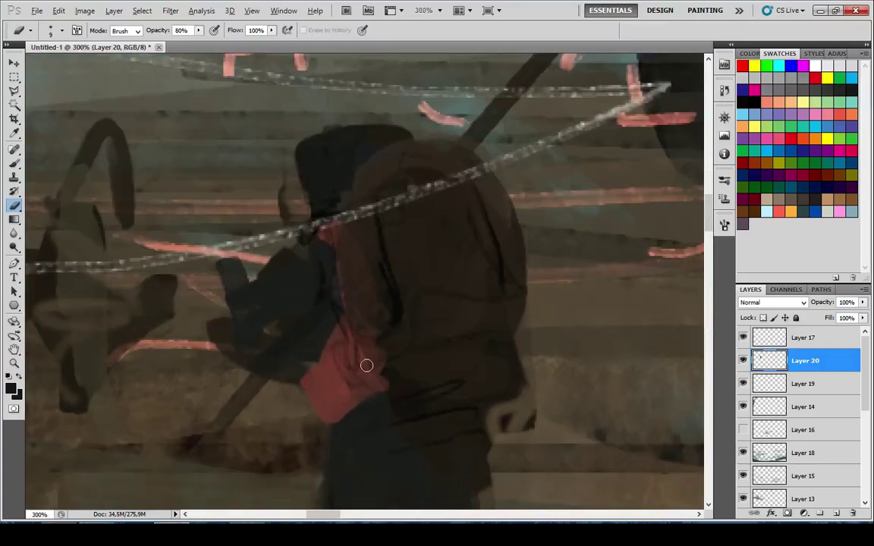
# Sample dark red from the cloth and extend its upper edge with short brush strokes
pyautogui.press('b')
pyautogui.keyDown('alt'); pyautogui.click(330, 342); pyautogui.keyUp('alt')
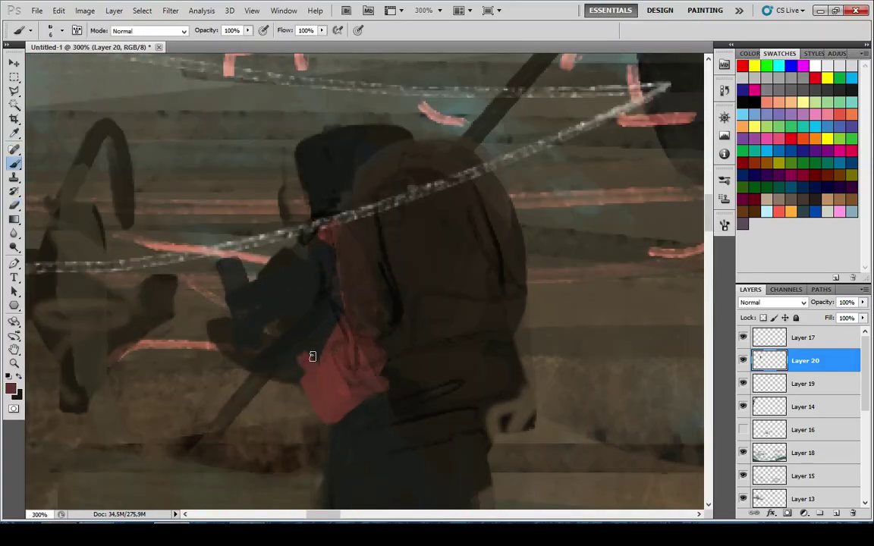
pyautogui.moveTo(332, 335); pyautogui.dragTo(343, 304)
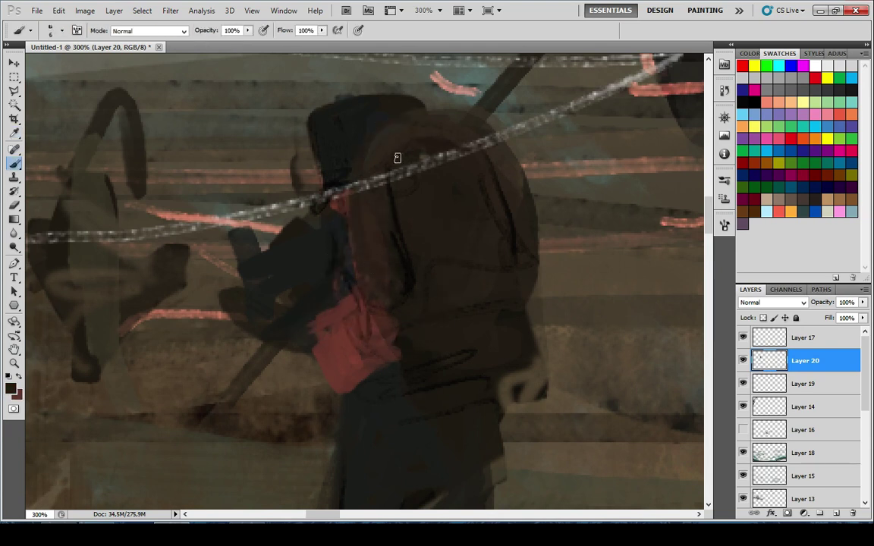
pyautogui.press('x')
pyautogui.click(383, 270)
pyautogui.click(462, 211)
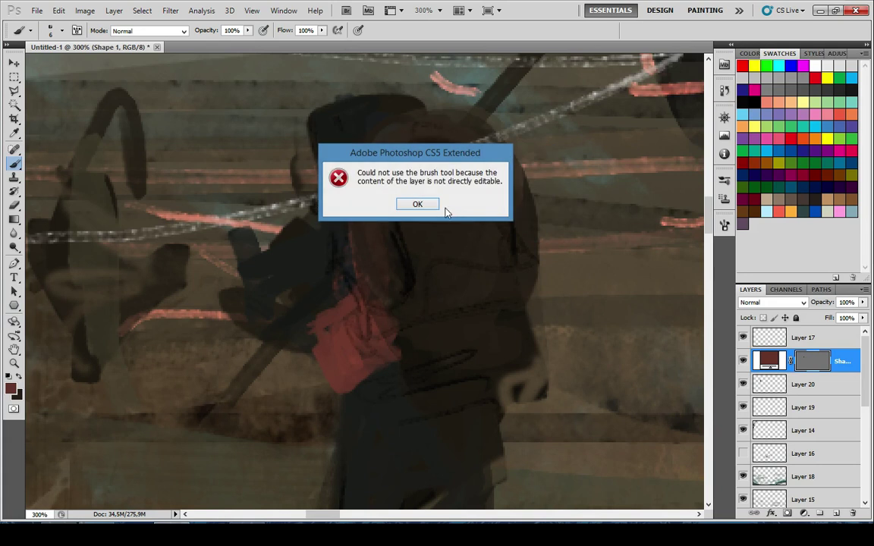
pyautogui.press('Return')
pyautogui.hotkey('ctrl', 'z')
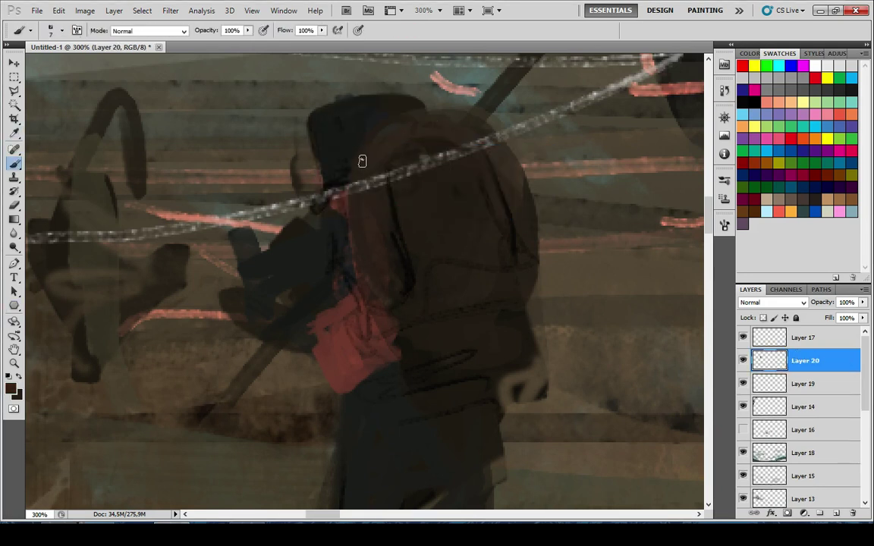
# Sample muted reds and paint a band along the waist, an edge down the thigh and a wider side on the cloth
pyautogui.moveTo(381, 371)
pyautogui.mouseDown()
pyautogui.moveTo(339, 291)
pyautogui.moveTo(368, 221)
pyautogui.mouseUp()
pyautogui.keyDown('alt'); pyautogui.click(331, 274); pyautogui.keyUp('alt')
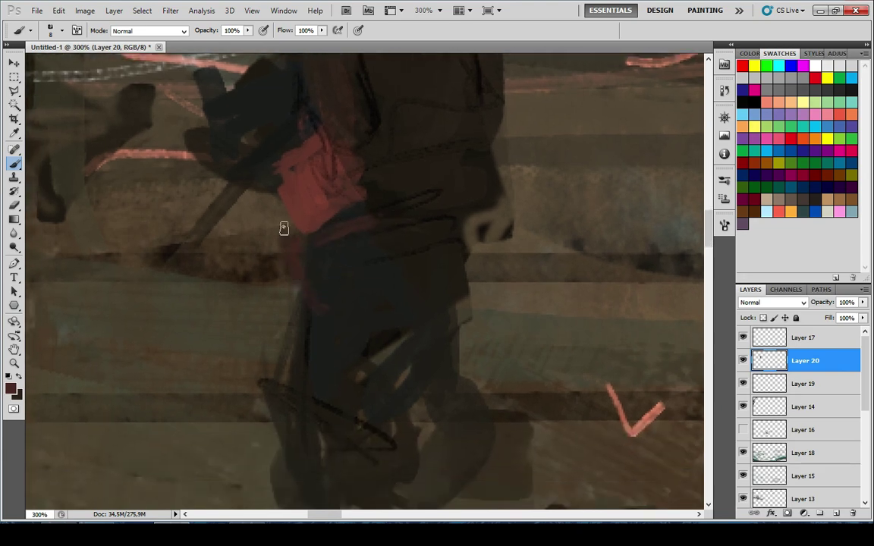
pyautogui.moveTo(300, 222); pyautogui.dragTo(284, 217)
pyautogui.moveTo(372, 105); pyautogui.dragTo(355, 269)
pyautogui.keyDown('alt'); pyautogui.click(289, 332); pyautogui.keyUp('alt')
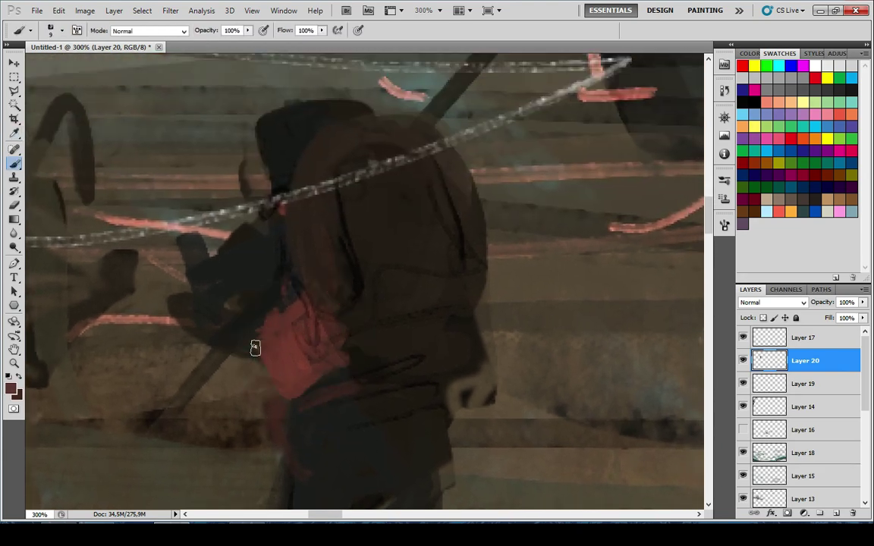
pyautogui.moveTo(256, 349); pyautogui.dragTo(249, 333)
pyautogui.moveTo(237, 215); pyautogui.dragTo(317, 230)
# Examine the whole painting at several small scales to judge the added red tones, and return to a close view of the figure
pyautogui.scroll(-8, 353, 260)
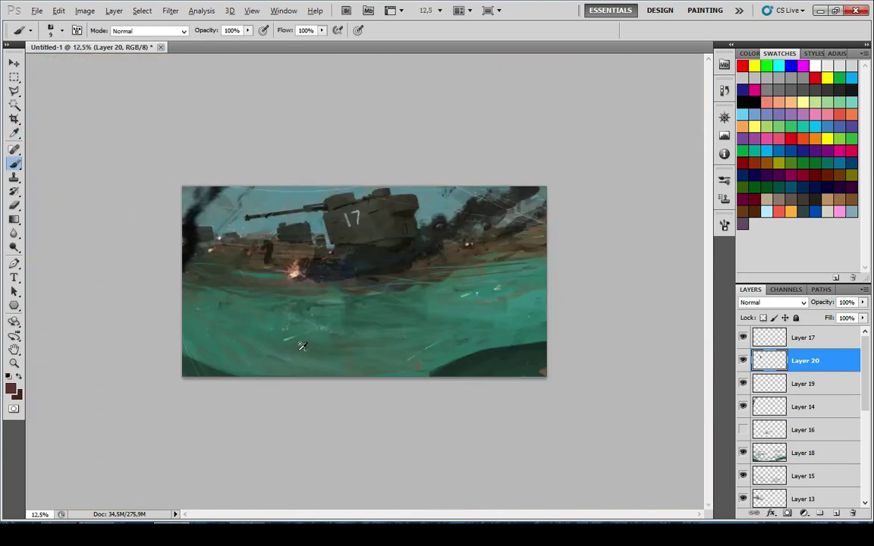
pyautogui.scroll(-2, 302, 346)
pyautogui.scroll(3, 303, 343)
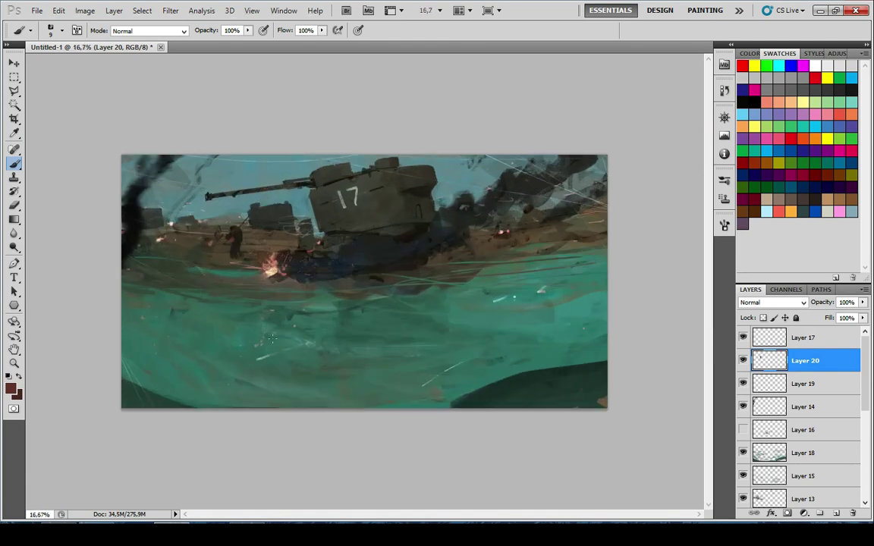
pyautogui.scroll(-2, 261, 317)
pyautogui.scroll(1, 259, 322)
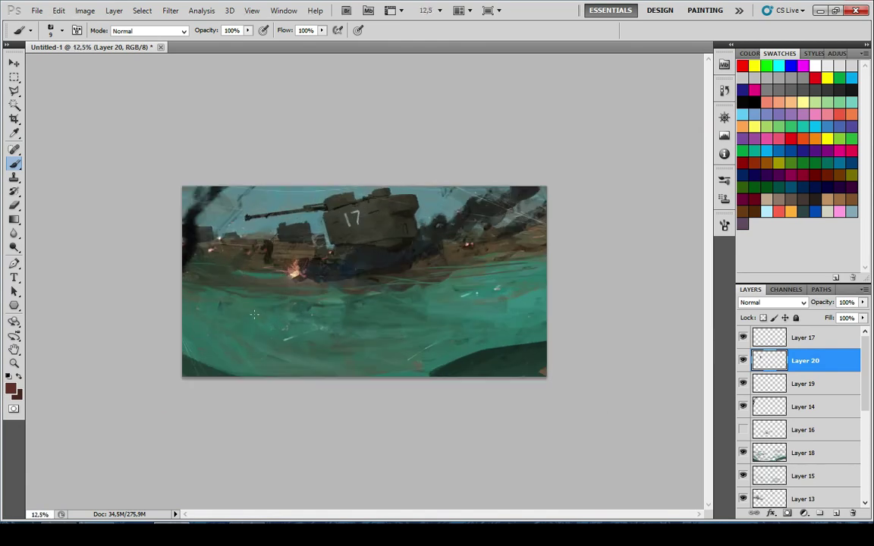
pyautogui.scroll(-1, 234, 301)
pyautogui.scroll(9, 259, 304)
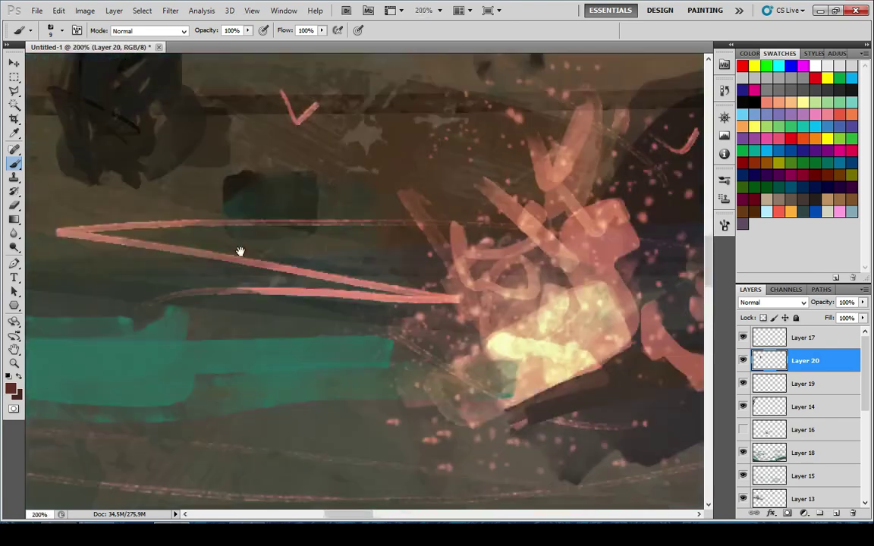
pyautogui.keyDown('space'); pyautogui.moveTo(144, 132); pyautogui.dragTo(288, 332); pyautogui.keyUp('space')
pyautogui.scroll(1, 275, 278)
pyautogui.keyDown('space'); pyautogui.moveTo(246, 93); pyautogui.dragTo(339, 373); pyautogui.keyUp('space')
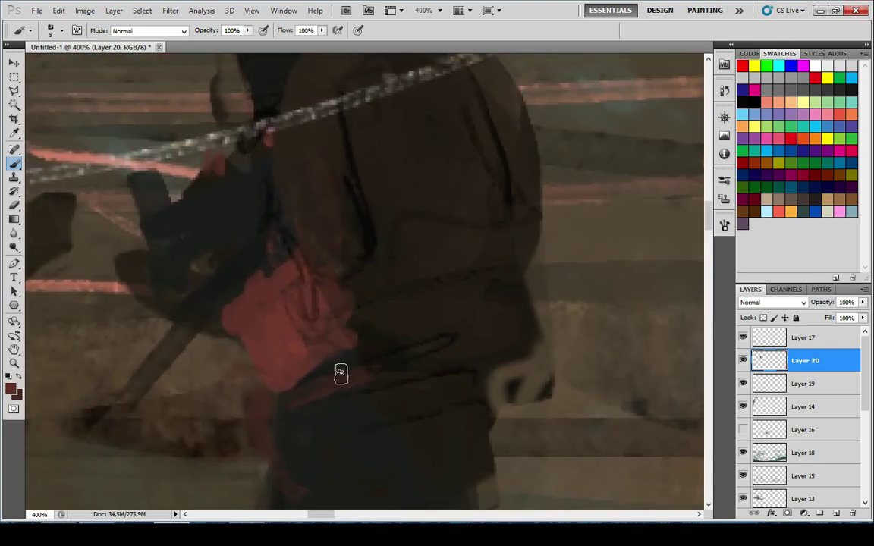
# Sample the cloth's red and paint thin red strokes along the waist and over the figure's arms with a 6-pixel brush
pyautogui.keyDown('alt'); pyautogui.click(322, 342); pyautogui.keyUp('alt')
pyautogui.click(323, 339)
pyautogui.press('b')
pyautogui.moveTo(326, 363)
pyautogui.mouseDown()
pyautogui.moveTo(349, 353)
pyautogui.moveTo(410, 420)
pyautogui.mouseUp()
pyautogui.moveTo(308, 344); pyautogui.dragTo(263, 339)
pyautogui.moveTo(164, 292); pyautogui.dragTo(260, 347)
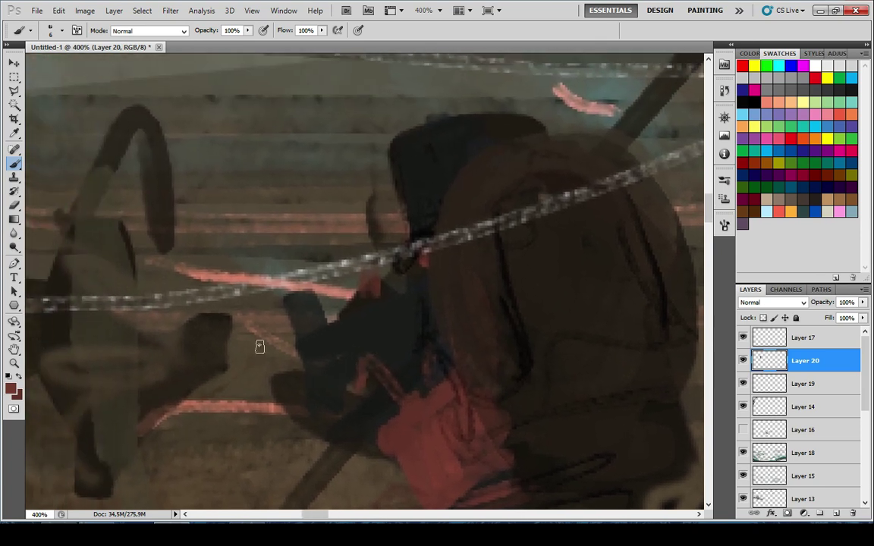
pyautogui.press('i')
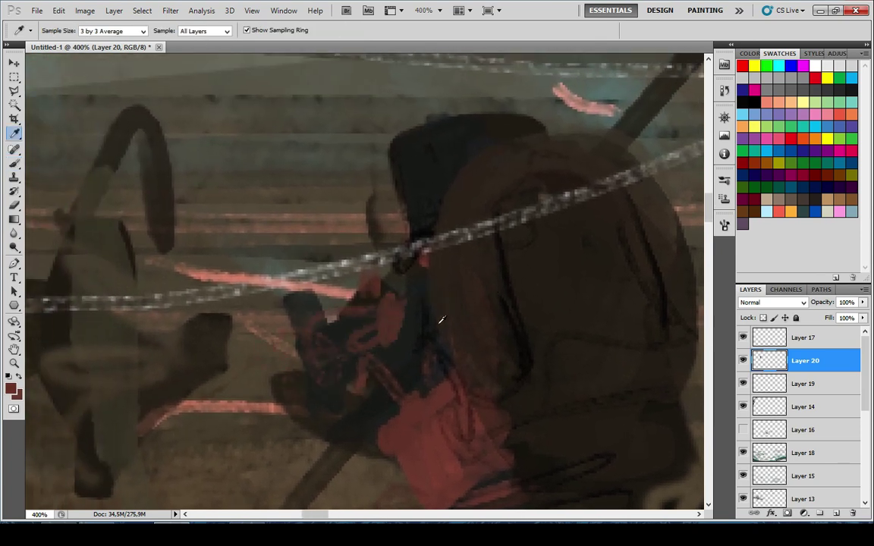
# Use black with a 4-pixel brush to draw thin outlines around the backpack's top, sides and lower seam and along the head
pyautogui.moveTo(478, 358)
pyautogui.mouseDown()
pyautogui.moveTo(294, 327)
pyautogui.moveTo(267, 347)
pyautogui.mouseUp()
pyautogui.press('b')
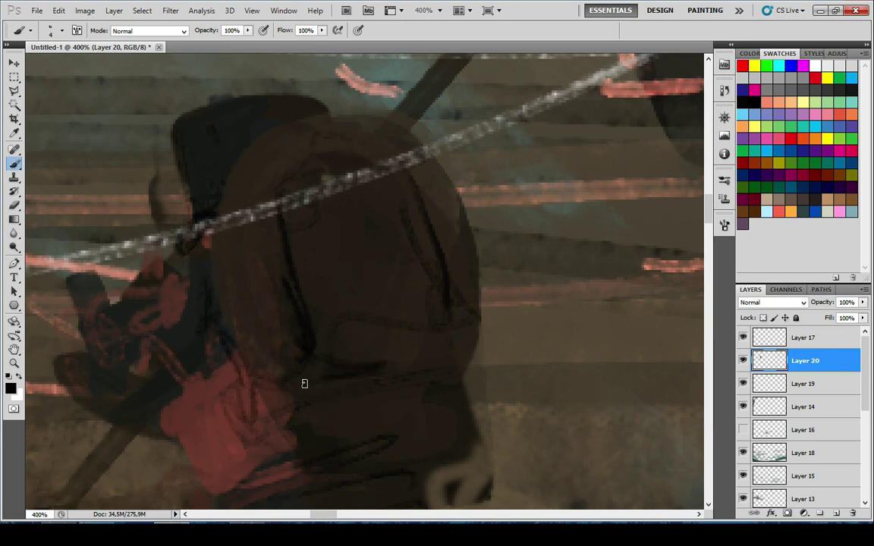
pyautogui.moveTo(294, 208); pyautogui.dragTo(317, 277)
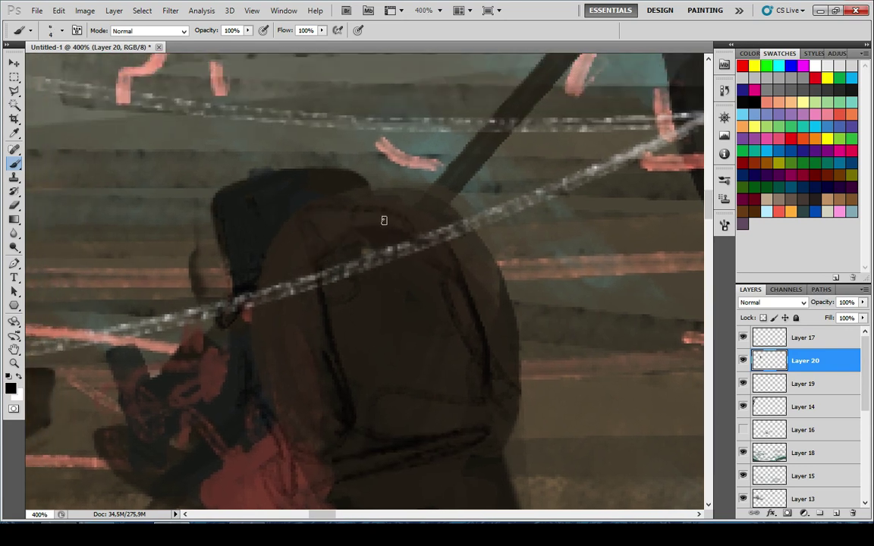
pyautogui.moveTo(228, 201); pyautogui.dragTo(352, 230)
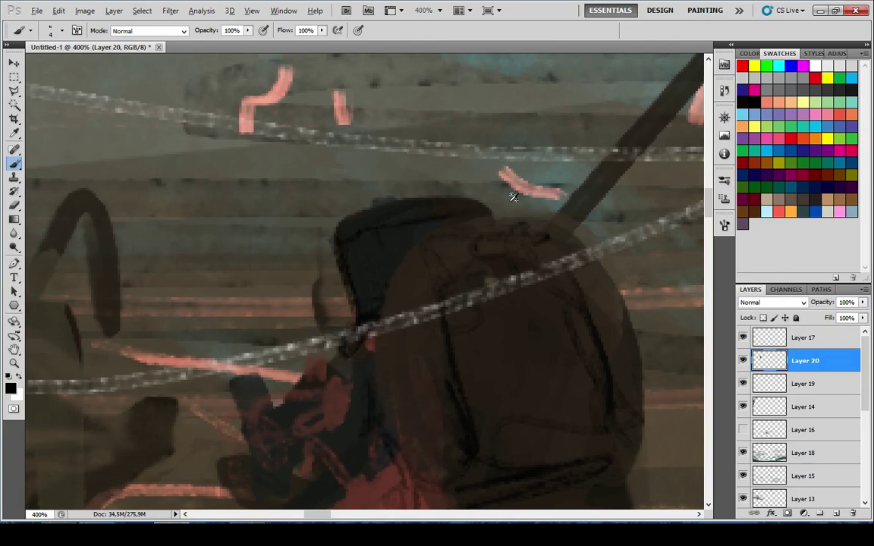
pyautogui.scroll(-9, 513, 196)
pyautogui.scroll(1, 288, 292)
pyautogui.scroll(-2, 252, 261)
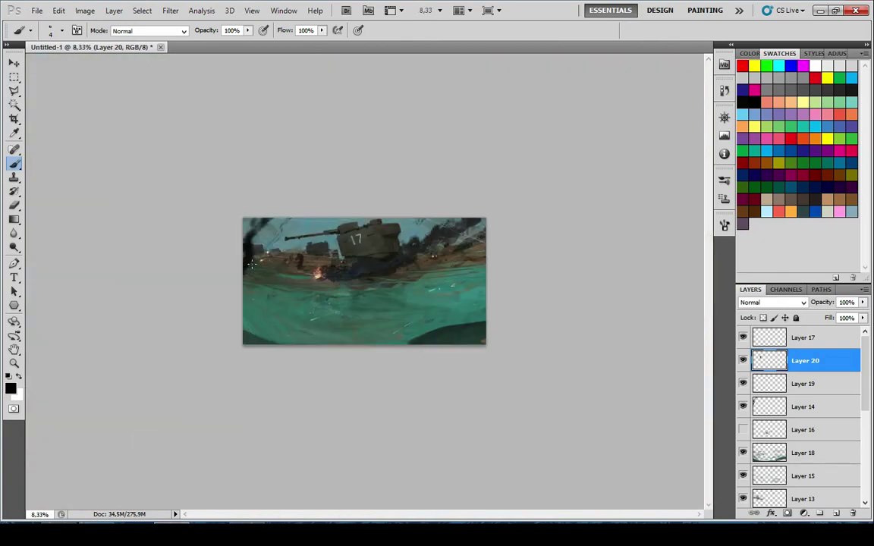
# Erase the white scribbled loops between the background vehicle and the large tank on Layer 17
pyautogui.scroll(2, 251, 263)
pyautogui.scroll(5, 206, 245)
pyautogui.scroll(-1, 206, 245)
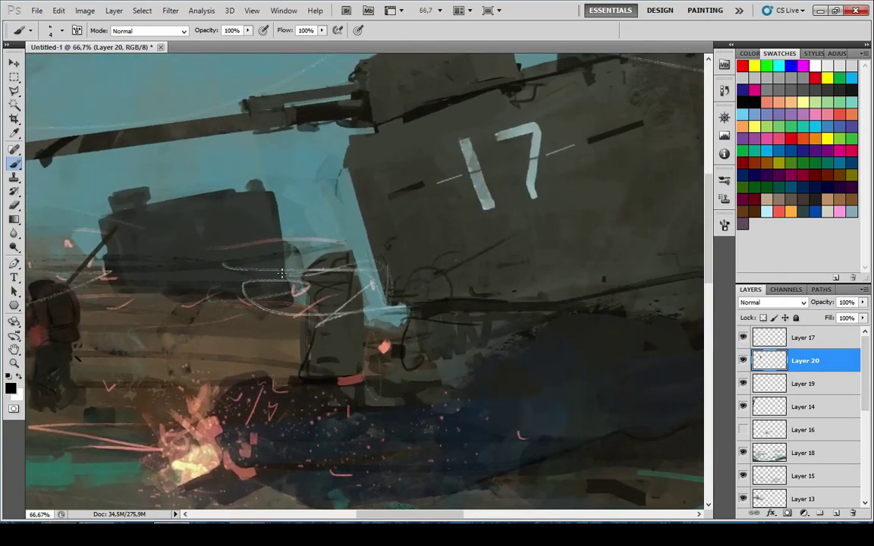
pyautogui.keyDown('alt'); pyautogui.click(213, 288); pyautogui.keyUp('alt')
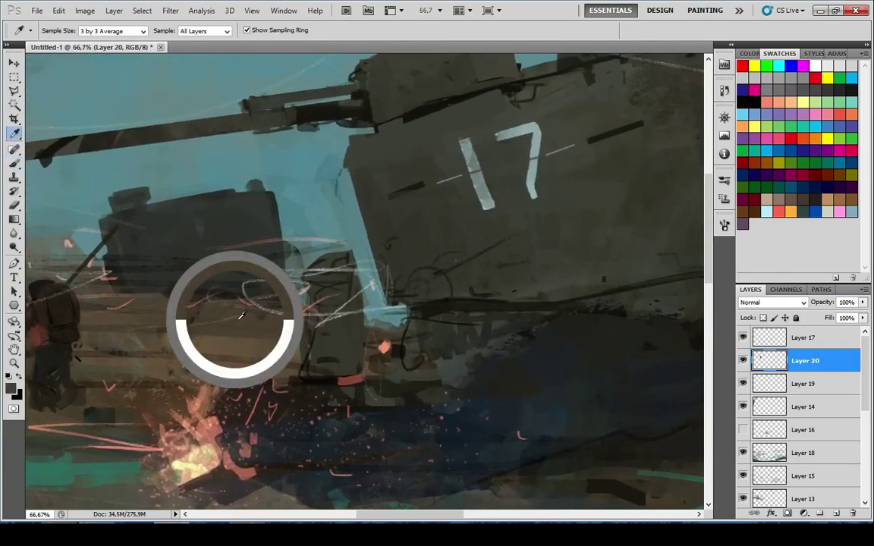
pyautogui.click(743, 338)
pyautogui.click(804, 337)
pyautogui.press('e')
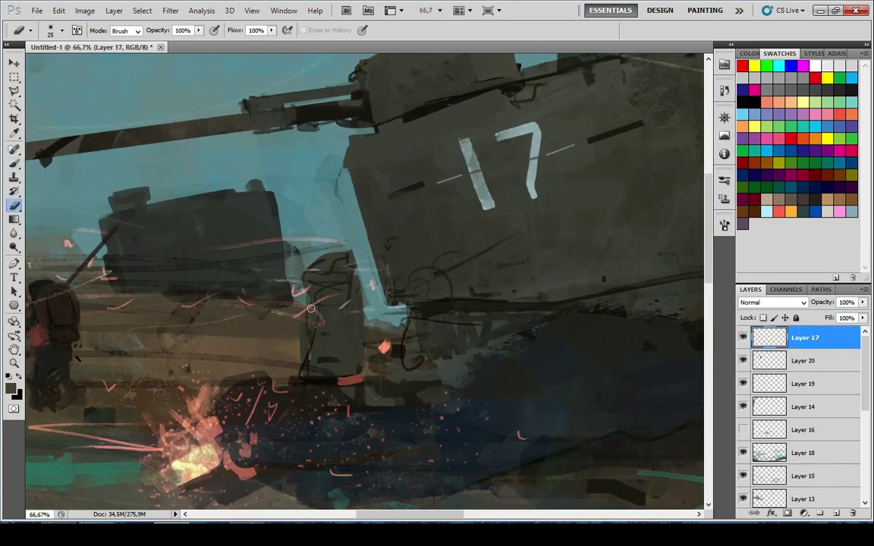
pyautogui.scroll(-5, 349, 339)
pyautogui.scroll(7, 290, 288)
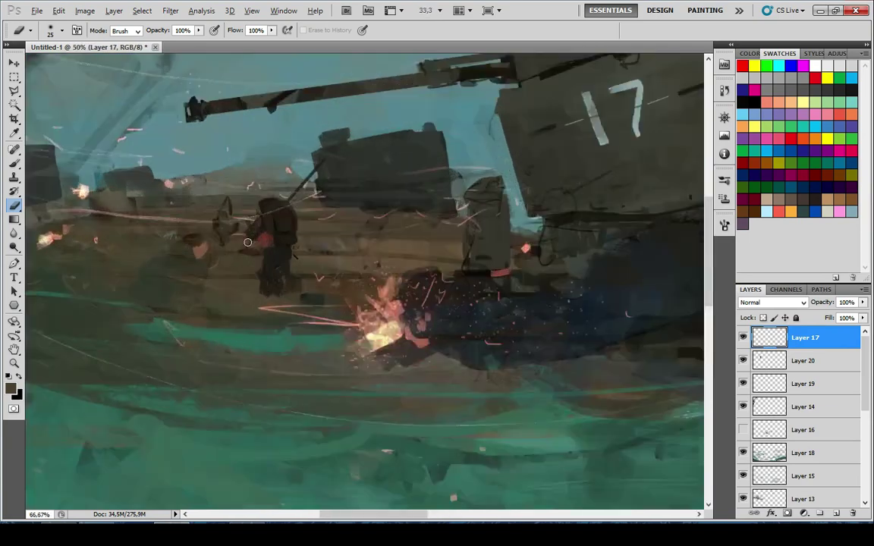
# Sample dark tones and fill in the soldier's legs and the backpack's main panel on Layer 20 with a 20-pixel brush
pyautogui.click(766, 361)
pyautogui.press('b')
pyautogui.moveTo(366, 369); pyautogui.dragTo(449, 335)
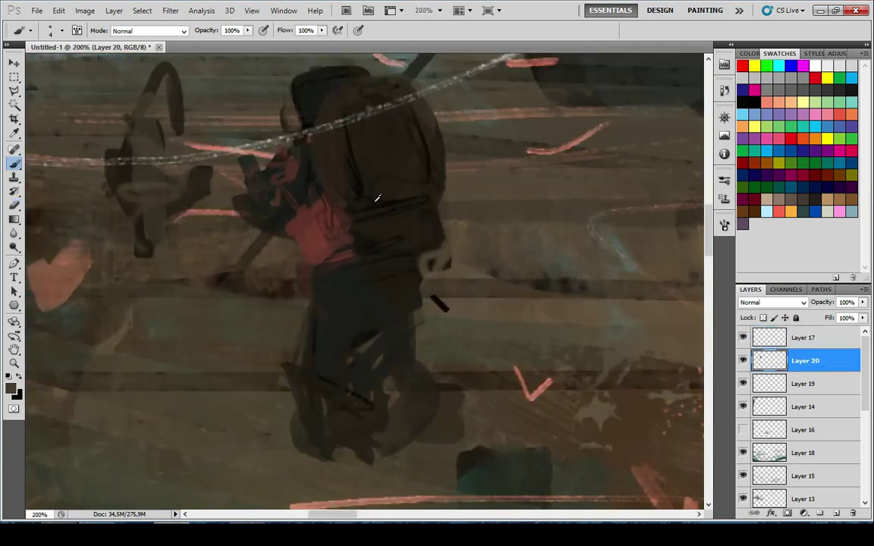
pyautogui.keyDown('alt'); pyautogui.click(410, 289); pyautogui.keyUp('alt')
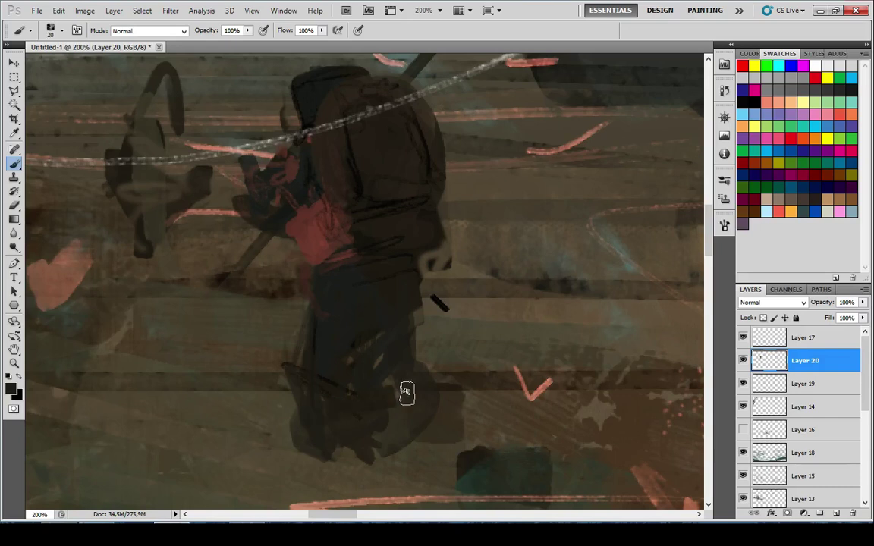
pyautogui.moveTo(414, 321); pyautogui.dragTo(409, 291)
pyautogui.moveTo(311, 368)
pyautogui.mouseDown()
pyautogui.moveTo(324, 258)
pyautogui.moveTo(306, 368)
pyautogui.mouseUp()
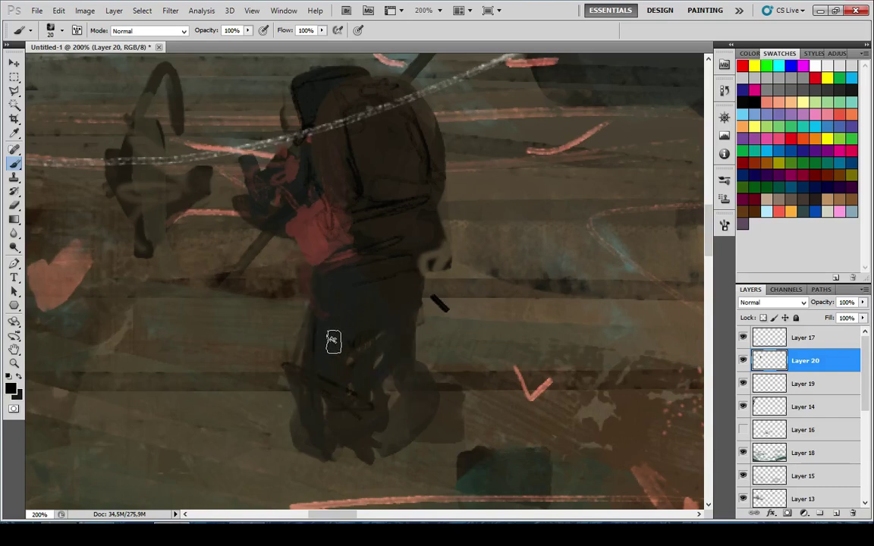
pyautogui.keyDown('alt'); pyautogui.click(334, 340); pyautogui.keyUp('alt')
pyautogui.moveTo(345, 409)
pyautogui.mouseDown()
pyautogui.moveTo(349, 444)
pyautogui.moveTo(331, 481)
pyautogui.mouseUp()
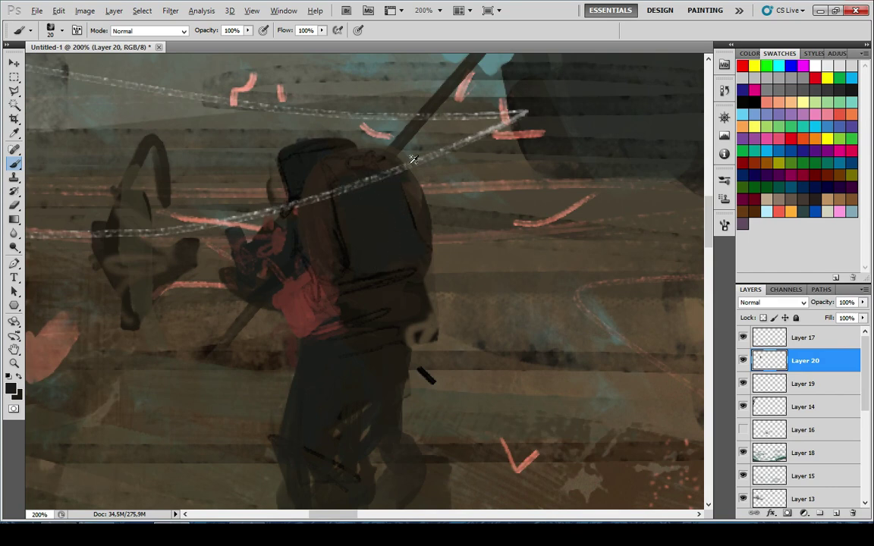
pyautogui.hotkey('ctrl', '-')
pyautogui.hotkey('ctrl', '-')
pyautogui.hotkey('ctrl', '-')
pyautogui.hotkey('ctrl', '-')
pyautogui.hotkey('ctrl', '-')
pyautogui.hotkey('ctrl', '-')
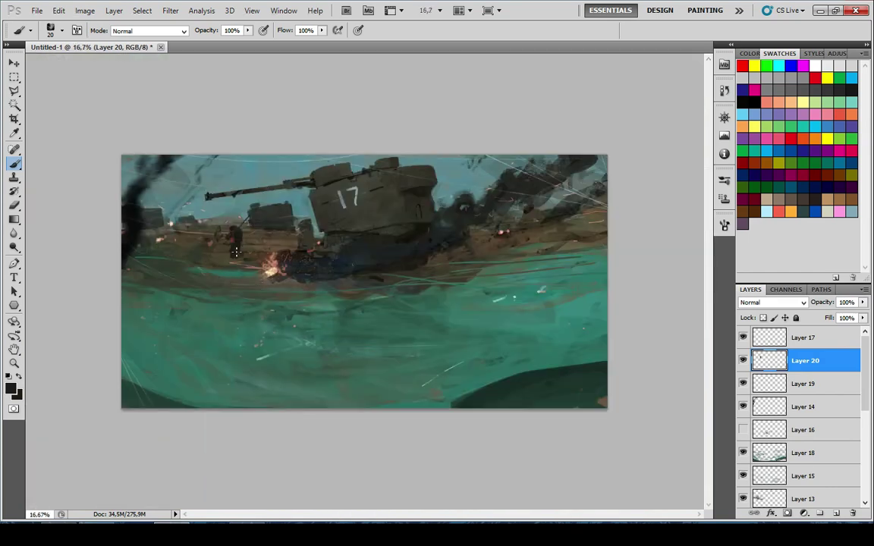
# Erase parts of the dark mass around the soldier's feet, sample a near-black tone and repaint the lower legs
pyautogui.scroll(7, 236, 252)
pyautogui.press('e')
pyautogui.moveTo(230, 219); pyautogui.dragTo(160, 350)
pyautogui.moveTo(328, 262)
pyautogui.mouseDown()
pyautogui.moveTo(334, 335)
pyautogui.moveTo(261, 363)
pyautogui.mouseUp()
pyautogui.press('b')
pyautogui.keyDown('alt'); pyautogui.click(302, 231); pyautogui.keyUp('alt')
pyautogui.moveTo(327, 192)
pyautogui.mouseDown()
pyautogui.moveTo(303, 428)
pyautogui.moveTo(285, 295)
pyautogui.mouseUp()
pyautogui.moveTo(353, 409); pyautogui.dragTo(256, 398)
pyautogui.moveTo(328, 295); pyautogui.dragTo(349, 410)
pyautogui.moveTo(336, 268); pyautogui.dragTo(357, 382)
pyautogui.scroll(-11, 357, 383)
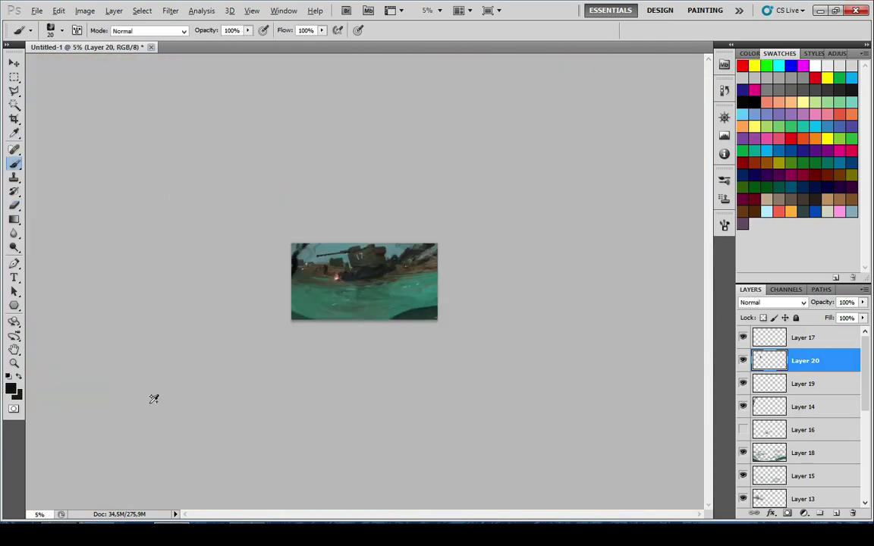
# Paint a thick dark diagonal barrel rising from behind the soldier's backpack towards the background vehicle, undoing the unsuitable strokes
pyautogui.scroll(3, 150, 316)
pyautogui.scroll(6, 144, 254)
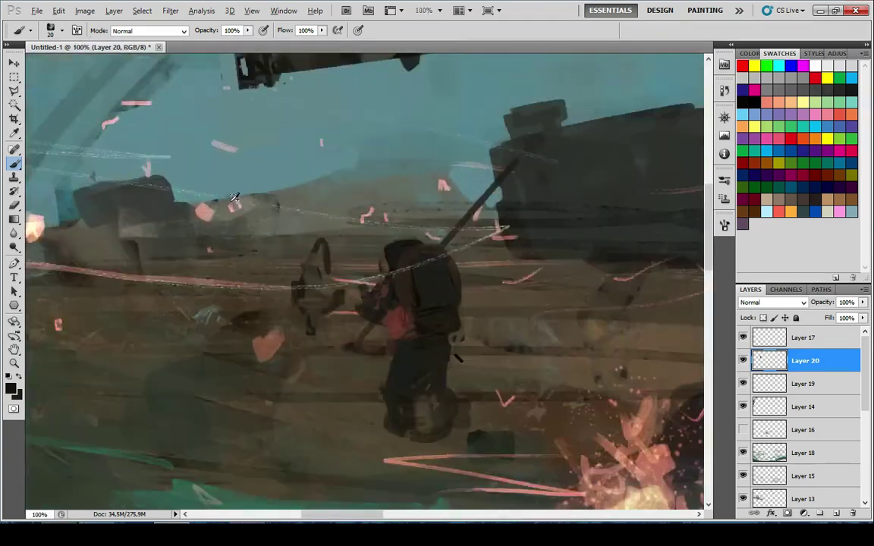
pyautogui.moveTo(358, 281); pyautogui.dragTo(404, 237)
pyautogui.scroll(2, 422, 252)
pyautogui.hotkey('ctrl', 'z')
pyautogui.moveTo(455, 298); pyautogui.dragTo(484, 237)
pyautogui.moveTo(488, 242)
pyautogui.mouseDown()
pyautogui.moveTo(449, 257)
pyautogui.moveTo(451, 185)
pyautogui.moveTo(323, 357)
pyautogui.mouseUp()
pyautogui.hotkey('ctrl', 'z')
pyautogui.moveTo(299, 387); pyautogui.dragTo(514, 138)
pyautogui.scroll(-6, 390, 209)
pyautogui.scroll(-2, 342, 321)
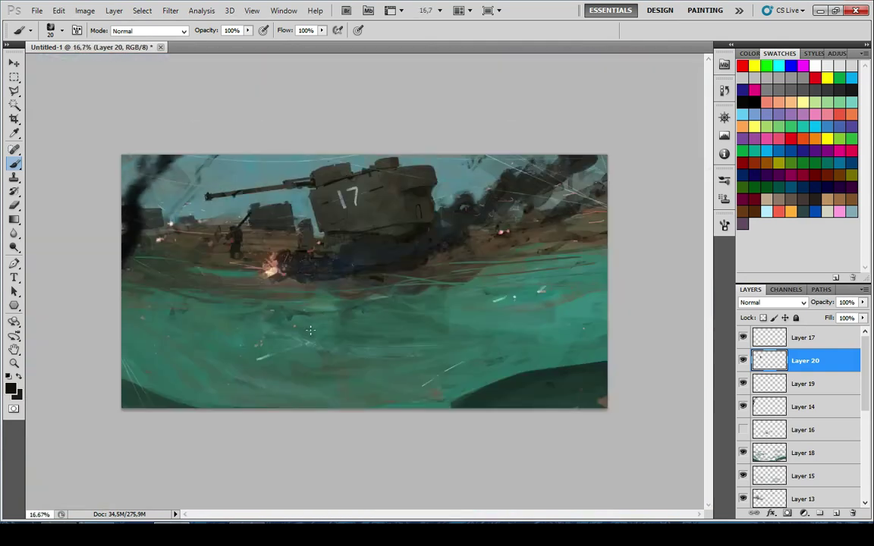
pyautogui.scroll(-1, 256, 288)
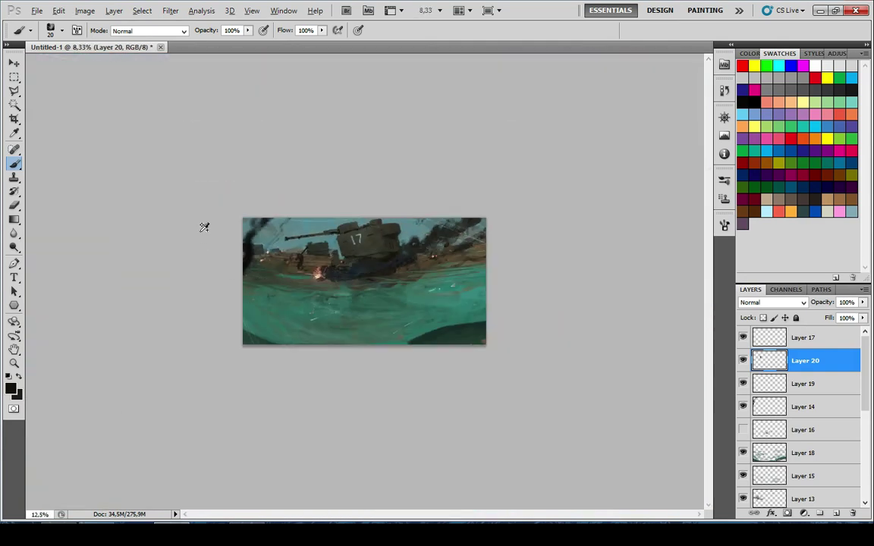
# Block in a dark second figure between the soldier and the large tank with a 40-pixel brush
pyautogui.scroll(8, 296, 261)
pyautogui.moveTo(668, 336); pyautogui.dragTo(184, 399)
pyautogui.moveTo(473, 328); pyautogui.dragTo(229, 297)
pyautogui.moveTo(358, 362)
pyautogui.mouseDown()
pyautogui.moveTo(377, 246)
pyautogui.moveTo(396, 308)
pyautogui.moveTo(416, 293)
pyautogui.moveTo(407, 271)
pyautogui.mouseUp()
pyautogui.hotkey('ctrl', 'z')
pyautogui.scroll(-2, 418, 290)
pyautogui.hotkey('ctrl', 'z')
pyautogui.press(']')
pyautogui.hotkey('ctrl', 'z')
pyautogui.moveTo(361, 244); pyautogui.dragTo(565, 214)
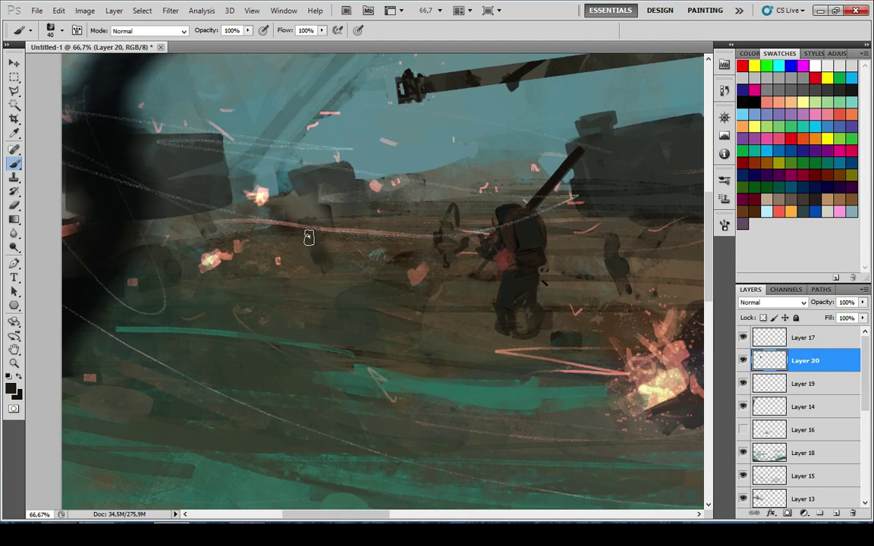
pyautogui.moveTo(623, 306); pyautogui.dragTo(388, 236)
pyautogui.moveTo(378, 187)
pyautogui.mouseDown()
pyautogui.moveTo(386, 211)
pyautogui.moveTo(369, 156)
pyautogui.mouseUp()
# Examine the whole painting at a very small scale to judge the second figure, and return to a close view
pyautogui.hotkey('ctrl', '-')
pyautogui.hotkey('ctrl', '-')
pyautogui.hotkey('ctrl', '-')
pyautogui.hotkey('ctrl', '-')
pyautogui.hotkey('ctrl', '-')
pyautogui.hotkey('ctrl', '-')
pyautogui.hotkey('ctrl', '-')
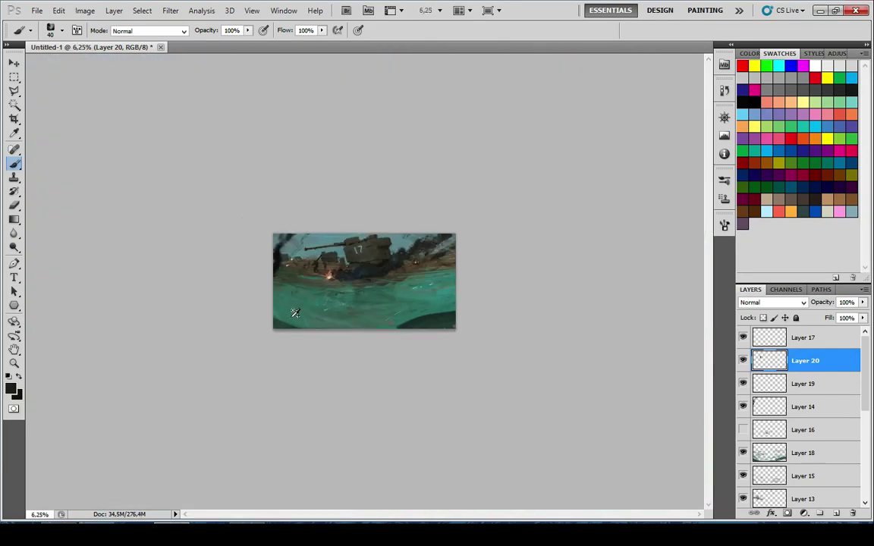
pyautogui.hotkey('ctrl', '+')
pyautogui.scroll(2, 262, 301)
pyautogui.scroll(6, 249, 241)
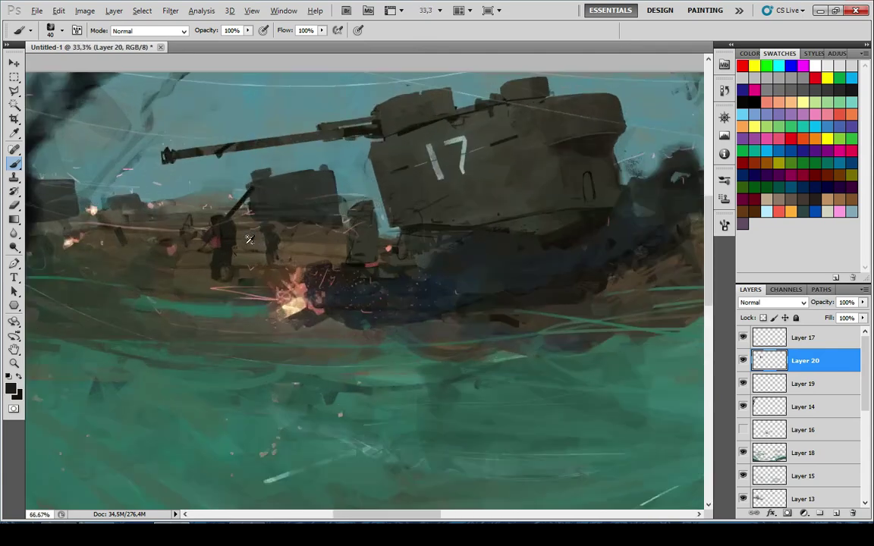
# Try extra dark strokes on the second figure's body and legs with a 25-pixel brush, and take back three strokes
pyautogui.press('[')
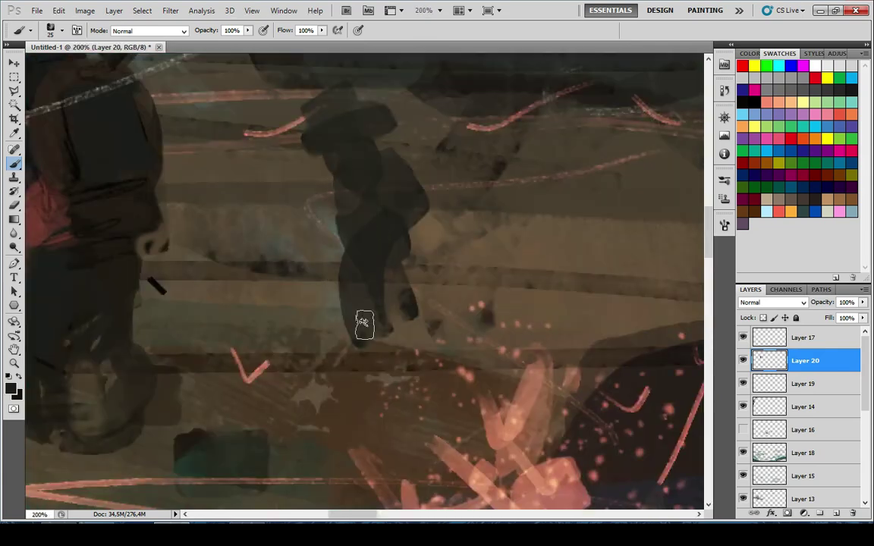
pyautogui.scroll(3, 379, 315)
pyautogui.moveTo(353, 201); pyautogui.dragTo(355, 186)
pyautogui.moveTo(372, 278); pyautogui.dragTo(373, 250)
pyautogui.moveTo(345, 211)
pyautogui.mouseDown()
pyautogui.moveTo(347, 180)
pyautogui.moveTo(362, 243)
pyautogui.mouseUp()
pyautogui.hotkey('ctrl', 'alt', 'z')
pyautogui.hotkey('ctrl', 'alt', 'z')
pyautogui.hotkey('ctrl', 'alt', 'z')
# Touch up the soldier's foot and paint the dark head, body and legs of a distant figure in front of him
pyautogui.moveTo(101, 412)
pyautogui.mouseDown()
pyautogui.moveTo(347, 298)
pyautogui.moveTo(391, 249)
pyautogui.mouseUp()
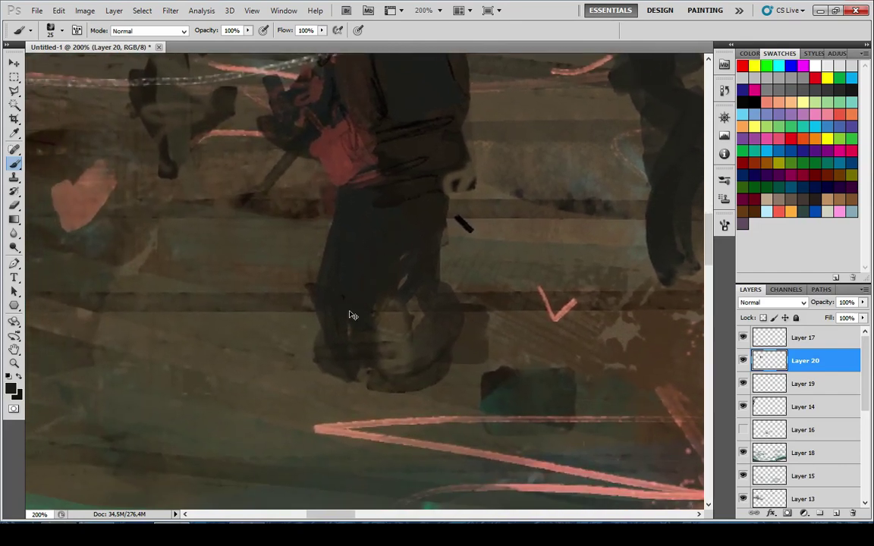
pyautogui.moveTo(318, 380); pyautogui.dragTo(337, 377)
pyautogui.moveTo(182, 109); pyautogui.dragTo(349, 262)
pyautogui.moveTo(322, 303)
pyautogui.mouseDown()
pyautogui.moveTo(324, 185)
pyautogui.moveTo(338, 220)
pyautogui.mouseUp()
pyautogui.moveTo(343, 211); pyautogui.dragTo(355, 268)
pyautogui.moveTo(350, 265)
pyautogui.mouseDown()
pyautogui.moveTo(357, 223)
pyautogui.moveTo(335, 220)
pyautogui.moveTo(351, 250)
pyautogui.mouseUp()
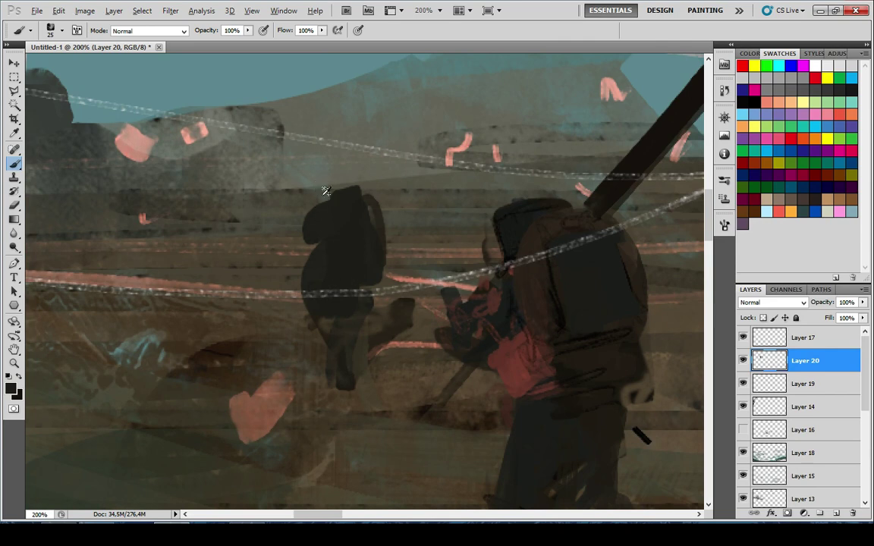
pyautogui.scroll(-10, 293, 369)
pyautogui.scroll(2, 271, 352)
pyautogui.scroll(-2, 238, 324)
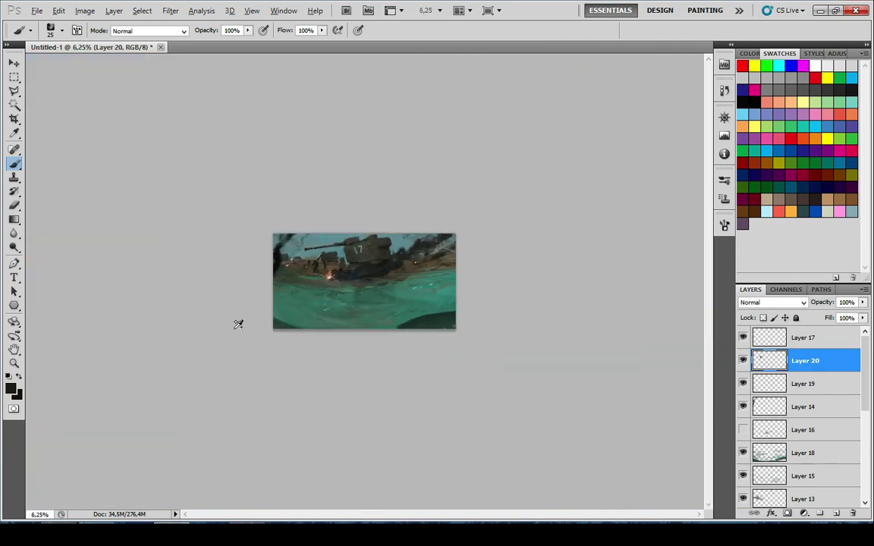
# Examine the group of dark figures up close and continue across to the large tank's hull
pyautogui.scroll(3, 234, 329)
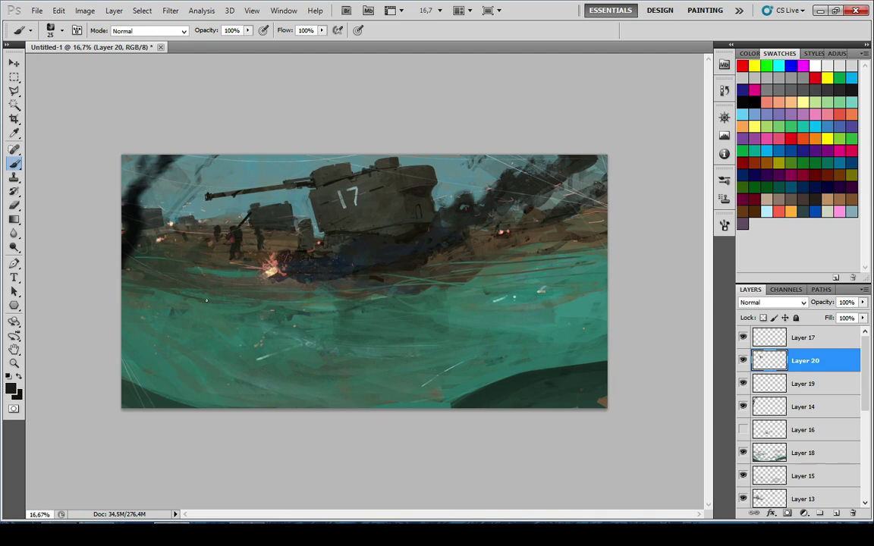
pyautogui.scroll(5, 388, 240)
pyautogui.moveTo(203, 296); pyautogui.dragTo(380, 400)
pyautogui.moveTo(226, 323); pyautogui.dragTo(421, 344)
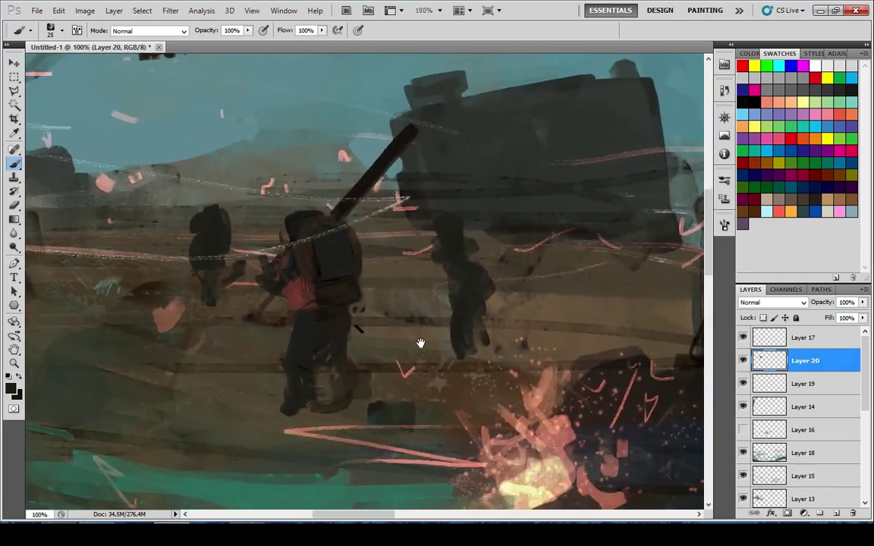
pyautogui.scroll(2, 451, 306)
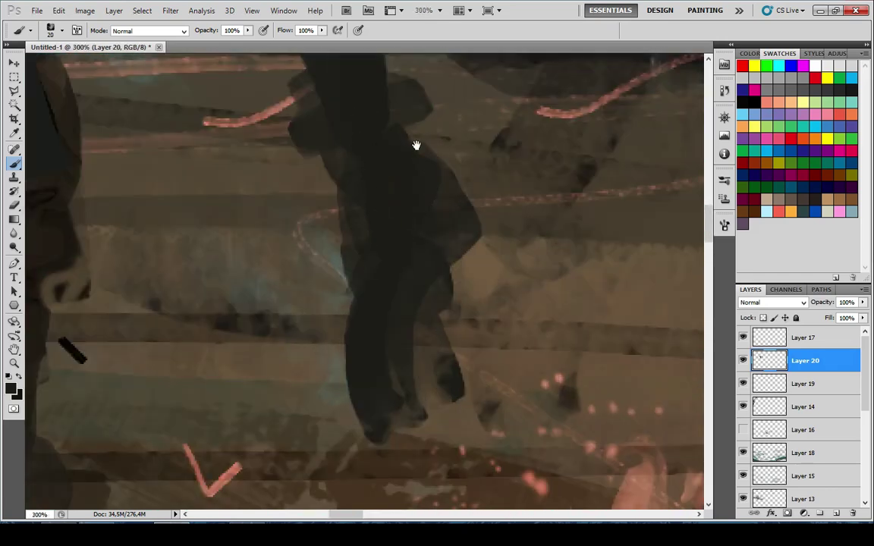
pyautogui.moveTo(531, 133); pyautogui.dragTo(152, 220)
pyautogui.moveTo(660, 144); pyautogui.dragTo(171, 262)
pyautogui.moveTo(645, 197); pyautogui.dragTo(174, 296)
pyautogui.moveTo(584, 205); pyautogui.dragTo(220, 326)
pyautogui.moveTo(515, 83); pyautogui.dragTo(341, 230)
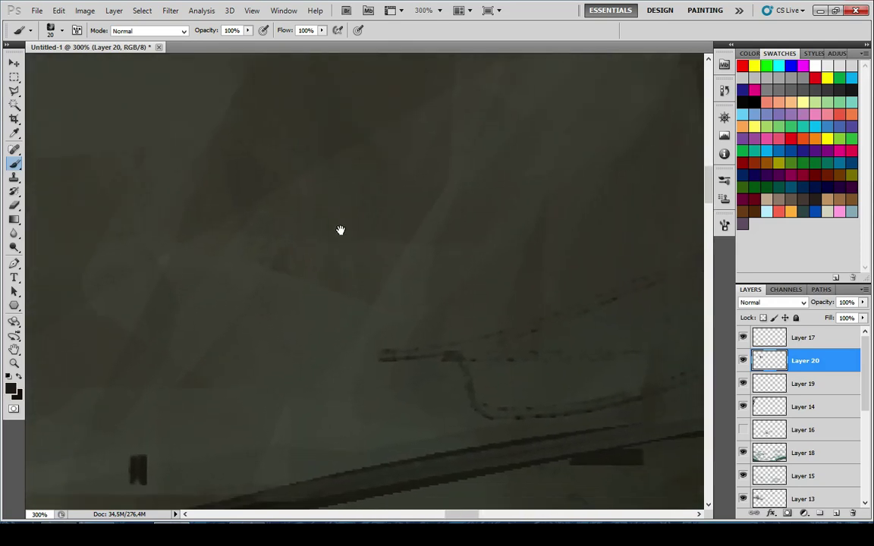
# Detail the oval opening at the rear of the large tank's hull in black with a 5-pixel brush
pyautogui.scroll(-4, 362, 250)
pyautogui.scroll(1, 488, 244)
pyautogui.scroll(3, 539, 242)
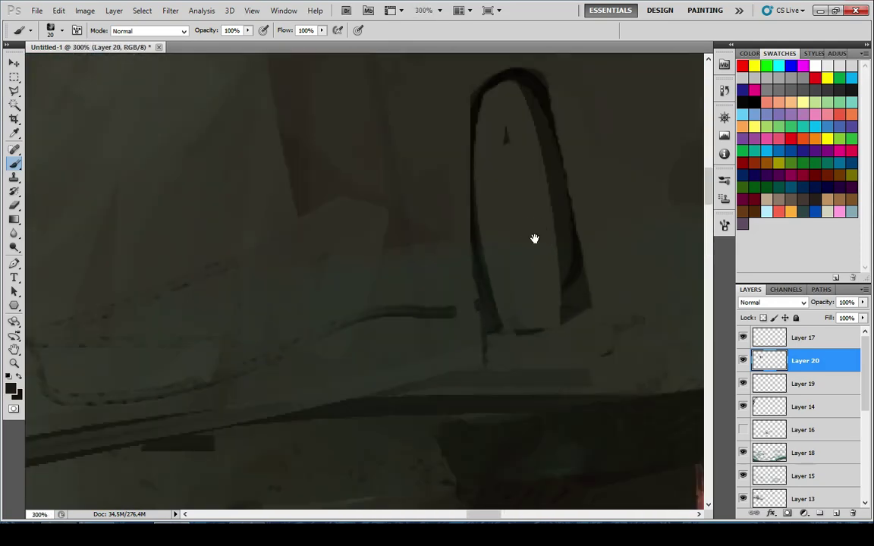
pyautogui.moveTo(534, 239); pyautogui.dragTo(386, 298)
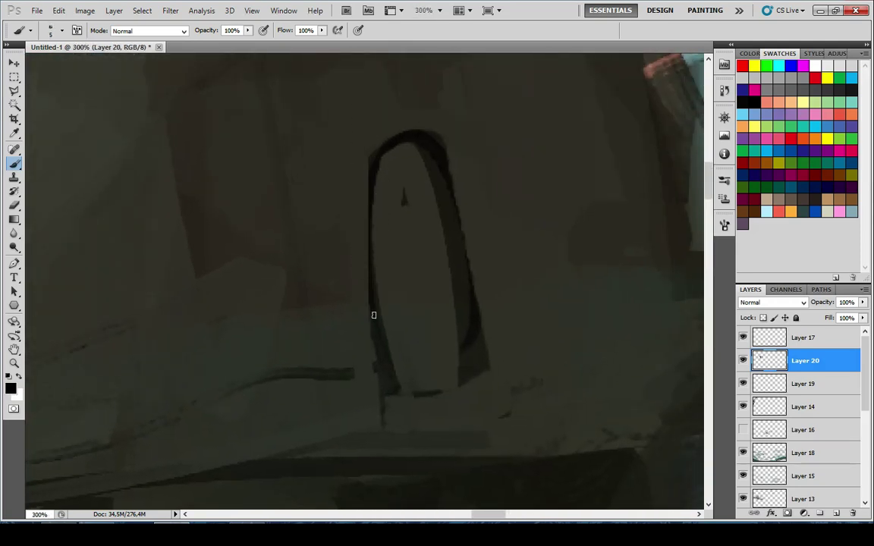
# Reduce the brush size and draw a thin black contour along the outer left edge of the turret's oval hatch
pyautogui.moveTo(387, 363); pyautogui.dragTo(423, 110)
pyautogui.hotkey('ctrl', 'z')
pyautogui.press('[')
pyautogui.press('[')
pyautogui.press('[')
pyautogui.moveTo(377, 323)
pyautogui.mouseDown()
pyautogui.moveTo(413, 135)
pyautogui.moveTo(387, 338)
pyautogui.mouseUp()
pyautogui.hotkey('ctrl', 'z')
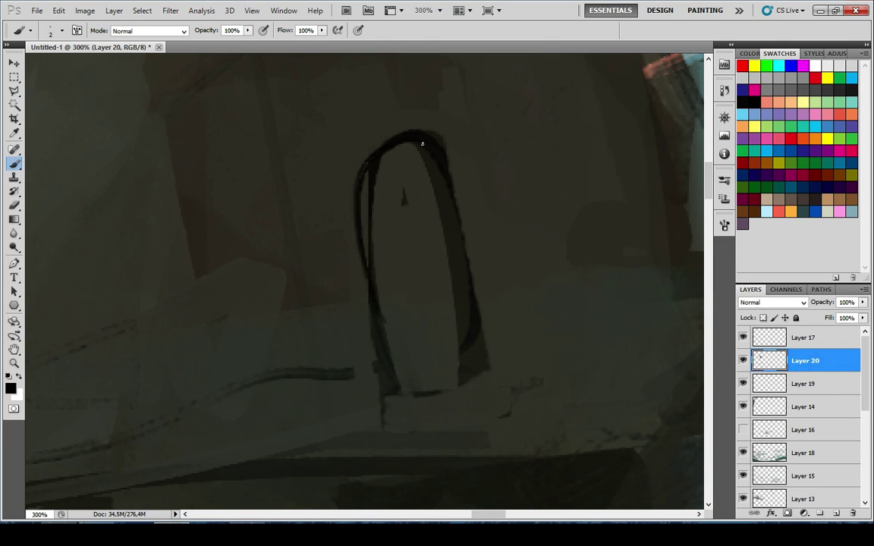
pyautogui.hotkey('ctrl', 'z')
pyautogui.moveTo(369, 169)
pyautogui.mouseDown()
pyautogui.moveTo(362, 234)
pyautogui.moveTo(416, 126)
pyautogui.mouseUp()
pyautogui.hotkey('ctrl', 'z')
pyautogui.moveTo(367, 275)
pyautogui.mouseDown()
pyautogui.moveTo(372, 160)
pyautogui.moveTo(378, 239)
pyautogui.mouseUp()
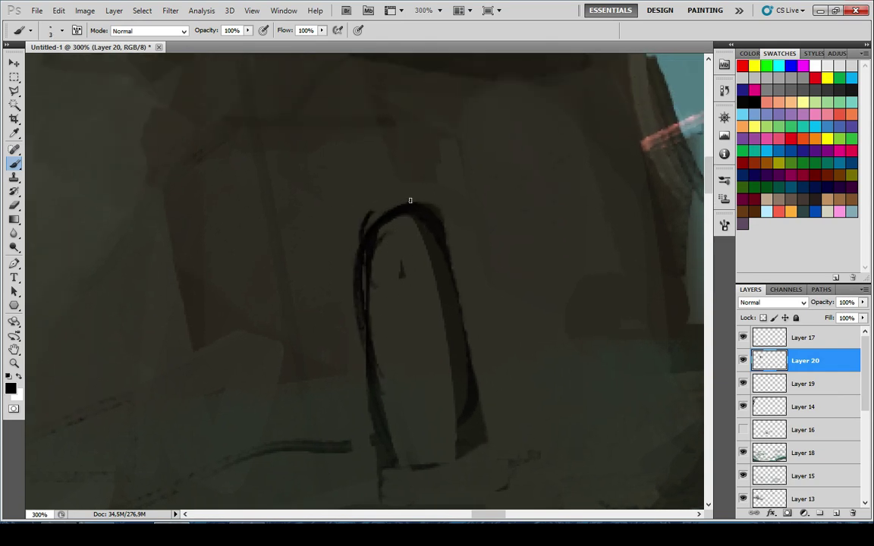
# Sketch thin black detail marks around the hatch: a curve above it, a U shape beside it and lines across its base
pyautogui.moveTo(435, 317); pyautogui.dragTo(417, 179)
pyautogui.moveTo(429, 356)
pyautogui.mouseDown()
pyautogui.moveTo(389, 349)
pyautogui.moveTo(444, 324)
pyautogui.mouseUp()
pyautogui.moveTo(443, 301); pyautogui.dragTo(421, 390)
pyautogui.moveTo(439, 362); pyautogui.dragTo(446, 381)
pyautogui.moveTo(424, 338)
pyautogui.mouseDown()
pyautogui.moveTo(439, 412)
pyautogui.moveTo(446, 370)
pyautogui.mouseUp()
pyautogui.moveTo(421, 285); pyautogui.dragTo(457, 420)
pyautogui.moveTo(379, 300); pyautogui.dragTo(372, 365)
pyautogui.moveTo(341, 500)
pyautogui.mouseDown()
pyautogui.moveTo(365, 286)
pyautogui.moveTo(393, 342)
pyautogui.mouseUp()
pyautogui.moveTo(412, 351); pyautogui.dragTo(385, 310)
pyautogui.moveTo(395, 333); pyautogui.dragTo(387, 323)
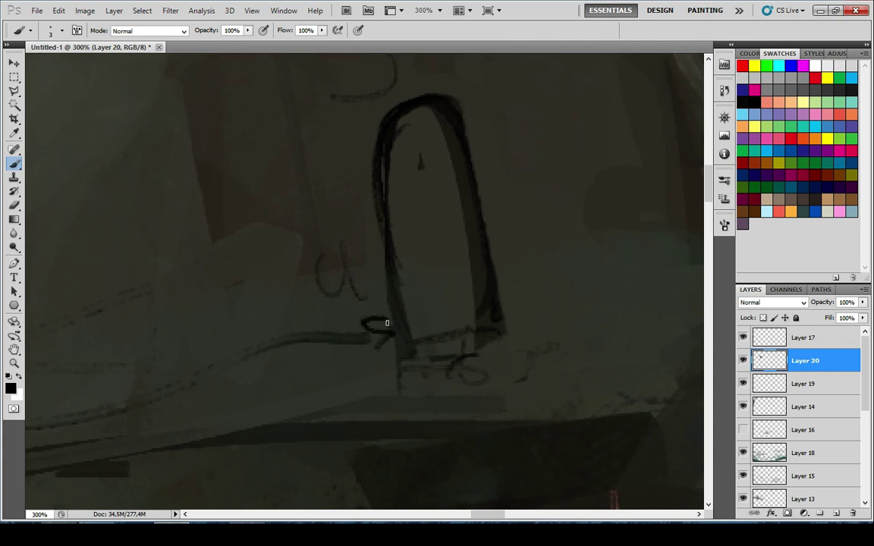
# Sample the hatch's dark tones and shade its inner right side with a 9 px brush
pyautogui.keyDown('alt'); pyautogui.click(398, 343); pyautogui.keyUp('alt')
pyautogui.keyDown('alt'); pyautogui.click(485, 291); pyautogui.keyUp('alt')
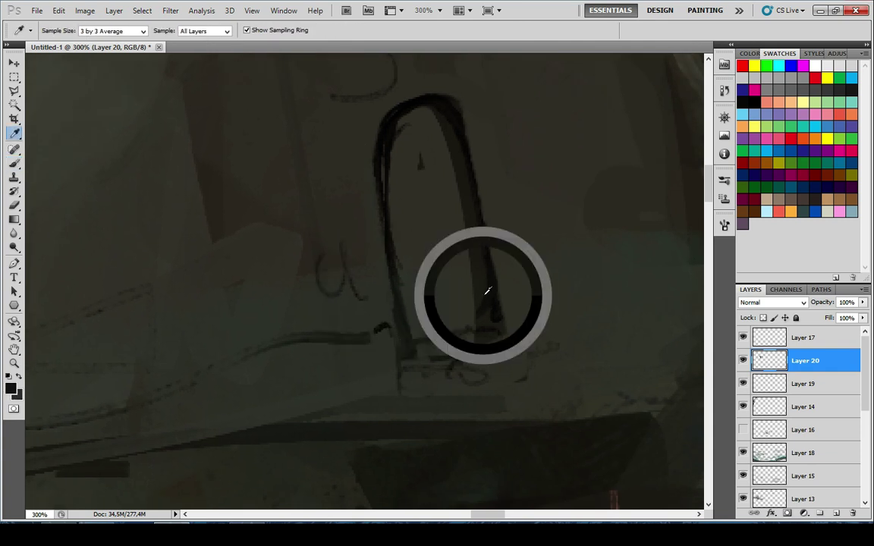
pyautogui.press(']')
pyautogui.press(']')
pyautogui.press(']')
pyautogui.press(']')
pyautogui.press(']')
pyautogui.moveTo(446, 163)
pyautogui.mouseDown()
pyautogui.moveTo(382, 137)
pyautogui.moveTo(385, 191)
pyautogui.mouseUp()
pyautogui.hotkey('ctrl', 'z')
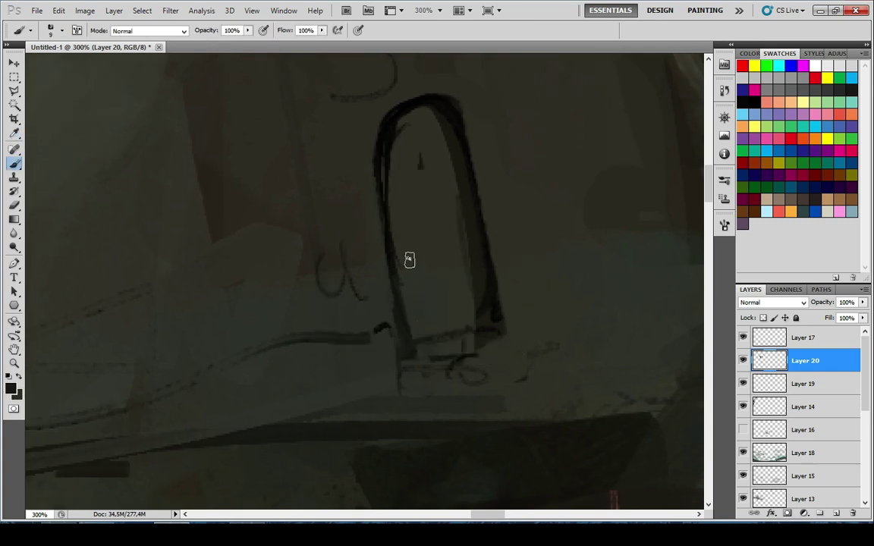
# Set the brush to 25 px at 40% opacity and softly shade the inside of the hatch
pyautogui.press(']')
pyautogui.press(']')
pyautogui.press(']')
pyautogui.moveTo(404, 235)
pyautogui.mouseDown()
pyautogui.moveTo(402, 154)
pyautogui.moveTo(400, 186)
pyautogui.moveTo(472, 317)
pyautogui.mouseUp()
pyautogui.hotkey('ctrl', 'z')
pyautogui.press('4')
pyautogui.scroll(-7, 457, 338)
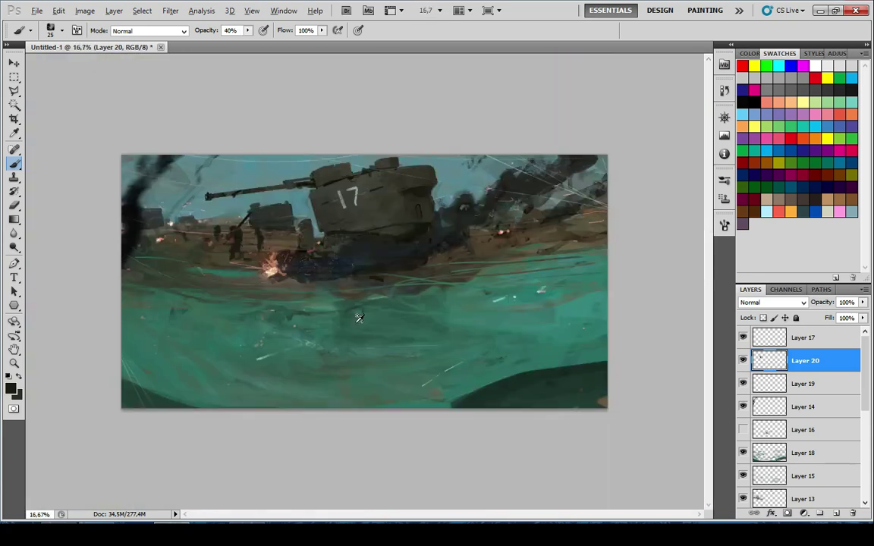
pyautogui.scroll(-2, 358, 316)
pyautogui.scroll(6, 383, 179)
pyautogui.scroll(3, 428, 187)
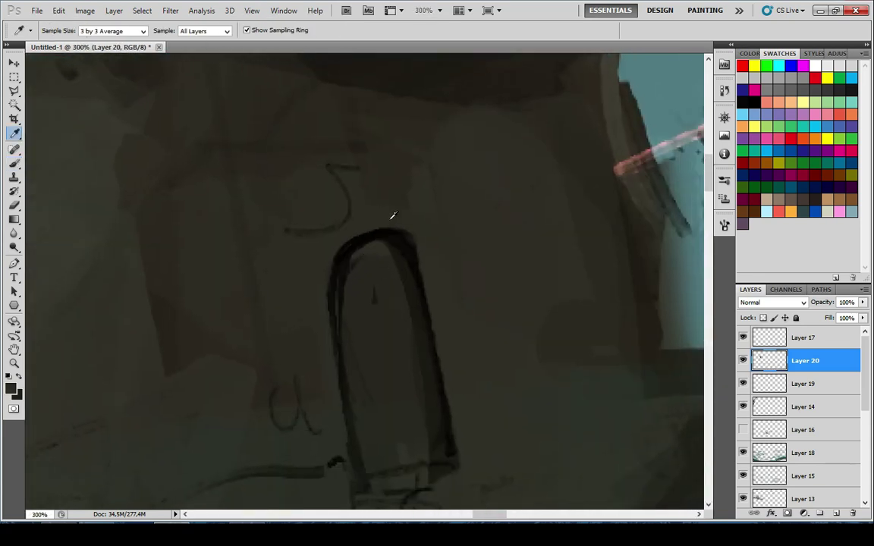
# Paint a sampled dark tone as a shadow under the hatch's base, using a 9 px brush at 80% opacity
pyautogui.press('[')
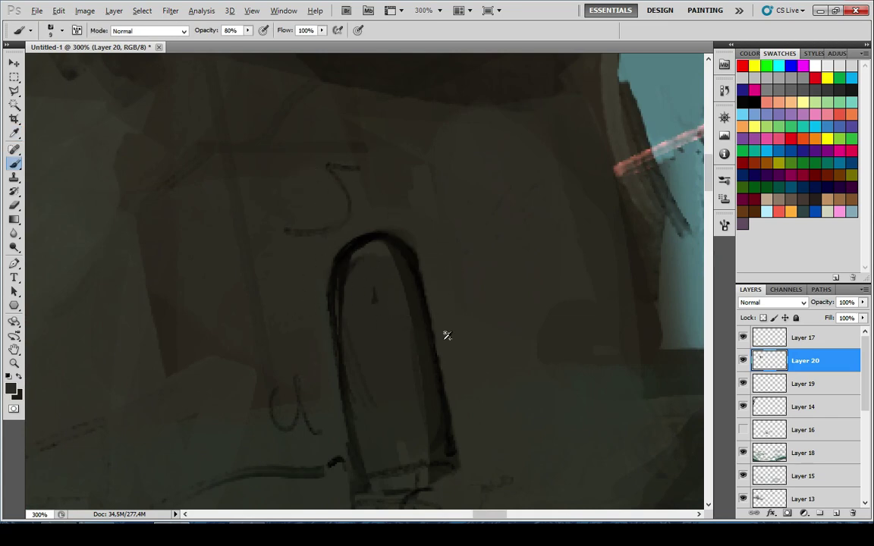
pyautogui.scroll(-10, 447, 336)
pyautogui.scroll(1, 425, 351)
pyautogui.scroll(9, 345, 268)
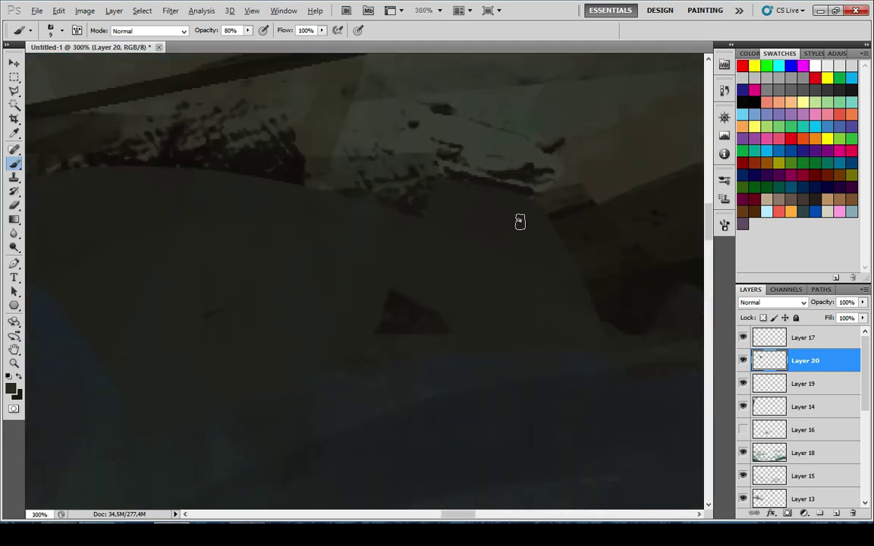
pyautogui.keyDown('alt'); pyautogui.click(558, 258); pyautogui.keyUp('alt')
pyautogui.moveTo(550, 182); pyautogui.dragTo(467, 304)
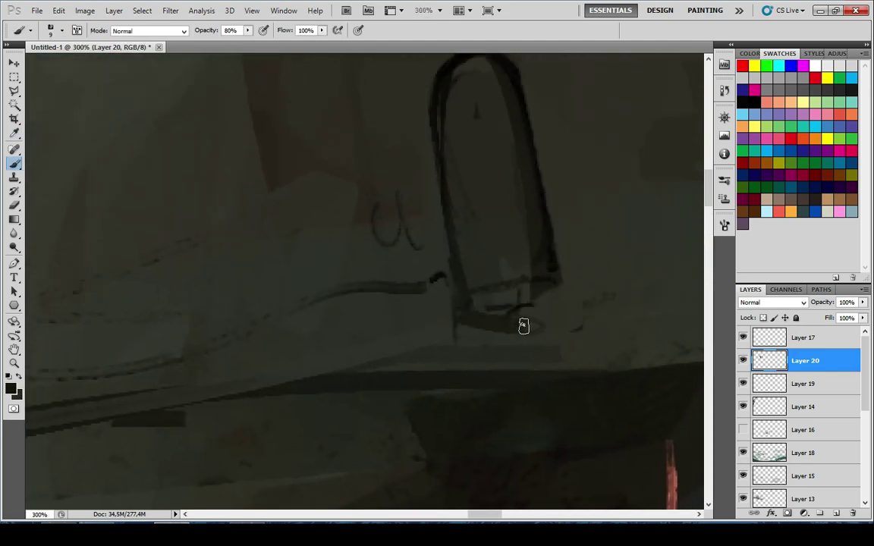
pyautogui.scroll(-6, 556, 314)
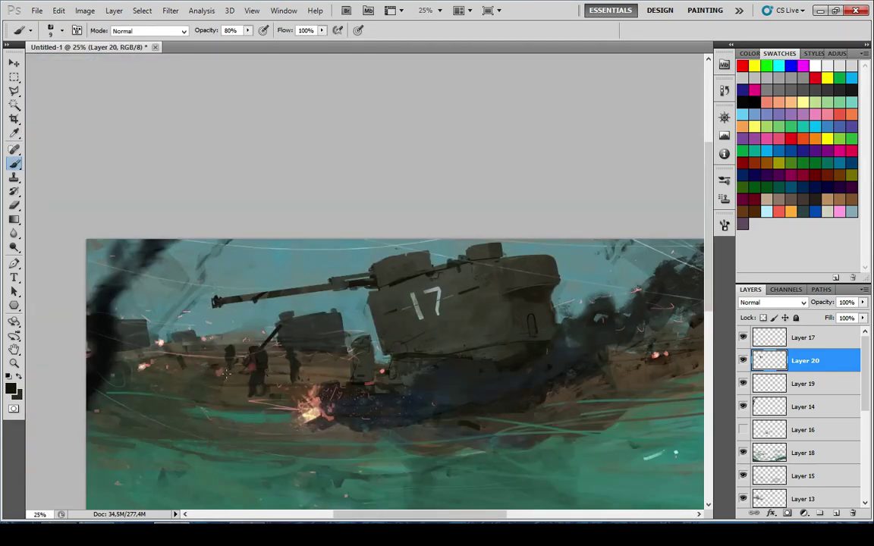
pyautogui.scroll(-1, 197, 375)
pyautogui.scroll(6, 403, 262)
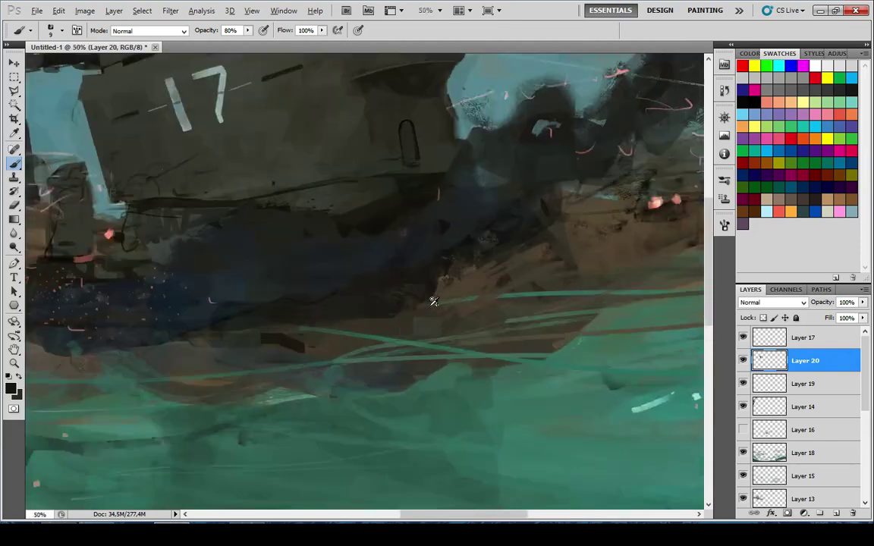
# Sample the hatch's dark outline and paint a shadow line beneath the turret's rear overhang, extending it forward across the side
pyautogui.moveTo(390, 256); pyautogui.dragTo(431, 488)
pyautogui.keyDown('alt'); pyautogui.click(322, 249); pyautogui.keyUp('alt')
pyautogui.moveTo(264, 174); pyautogui.dragTo(456, 389)
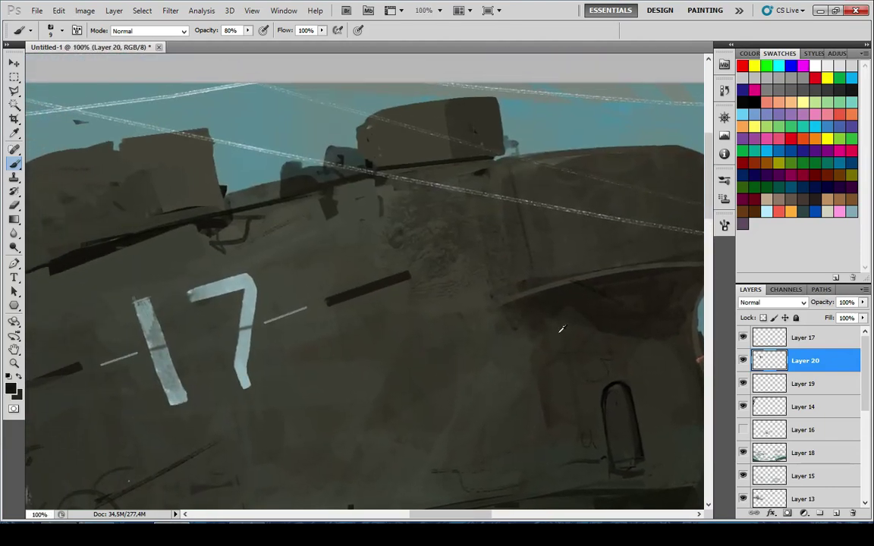
pyautogui.moveTo(590, 311); pyautogui.dragTo(561, 305)
pyautogui.keyDown('alt'); pyautogui.click(578, 371); pyautogui.keyUp('alt')
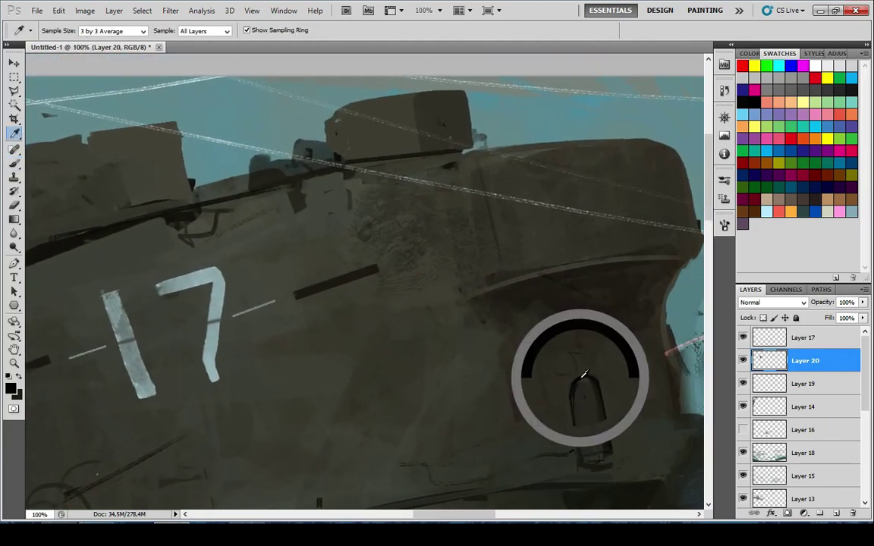
pyautogui.hscroll(2, 421, 275)
pyautogui.hscroll(1, 421, 275)
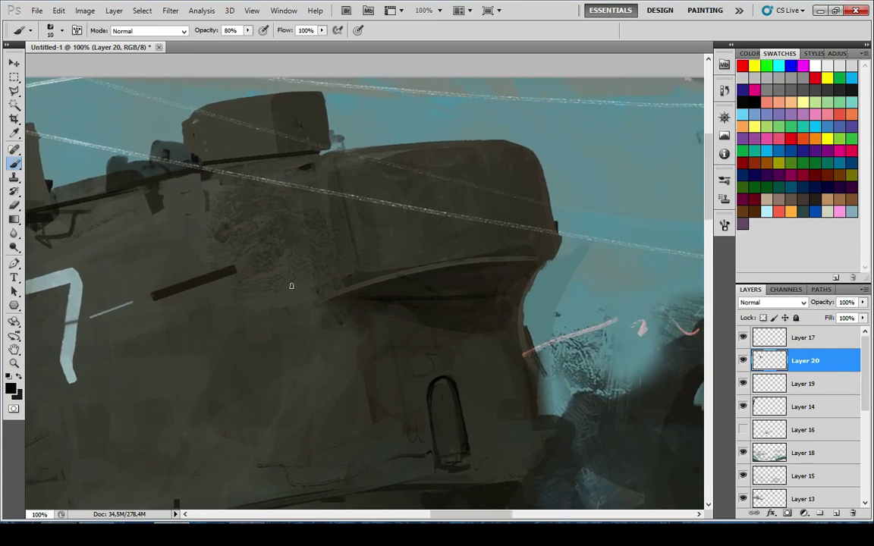
pyautogui.keyDown('alt'); pyautogui.click(379, 291); pyautogui.keyUp('alt')
pyautogui.moveTo(251, 280); pyautogui.dragTo(328, 304)
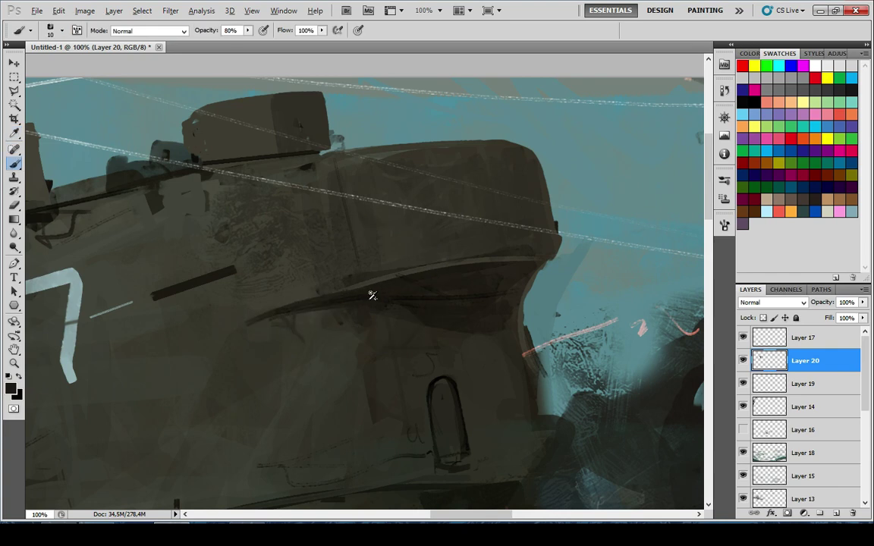
pyautogui.scroll(-5, 356, 341)
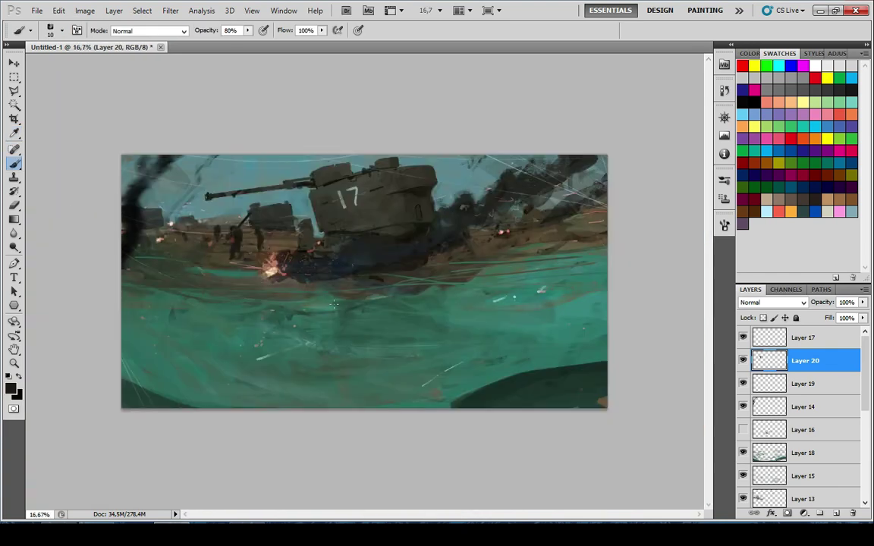
# Sample the turret's dark green and paint over the lower tip of the white 7
pyautogui.scroll(7, 306, 199)
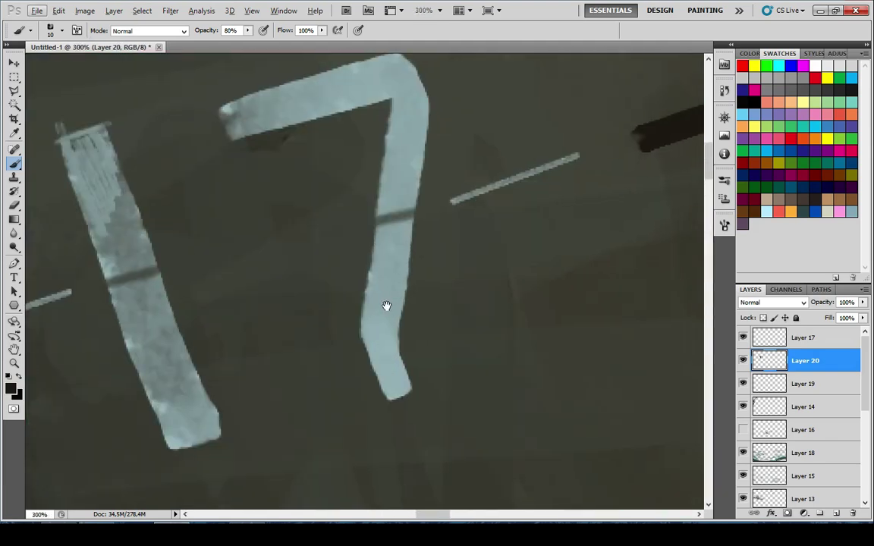
pyautogui.keyDown('alt'); pyautogui.click(329, 384); pyautogui.keyUp('alt')
pyautogui.moveTo(503, 340); pyautogui.dragTo(609, 249)
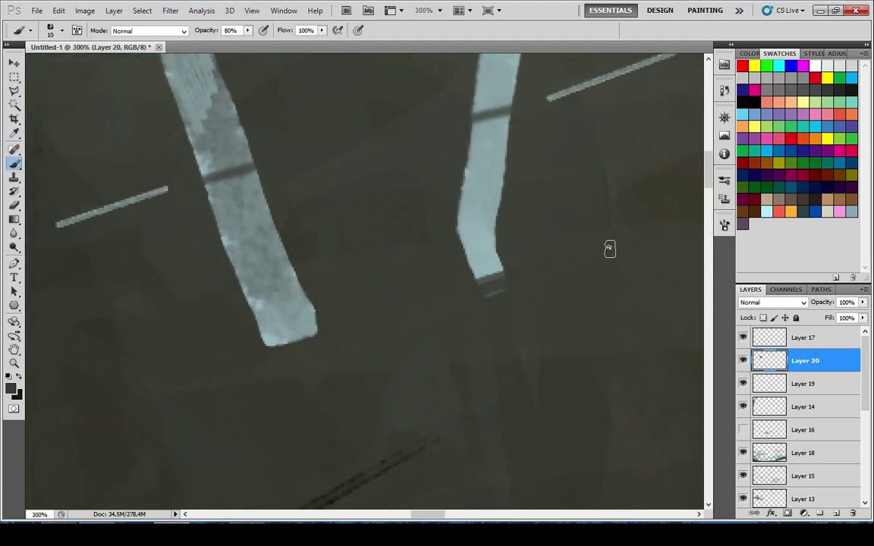
# Sample the number's pale blue and repaint the stem of the 7 with a 9 px brush at 100% opacity
pyautogui.keyDown('alt'); pyautogui.click(464, 243); pyautogui.keyUp('alt')
pyautogui.moveTo(464, 243)
pyautogui.mouseDown()
pyautogui.moveTo(415, 418)
pyautogui.moveTo(434, 283)
pyautogui.mouseUp()
pyautogui.press('p')
pyautogui.press('b')
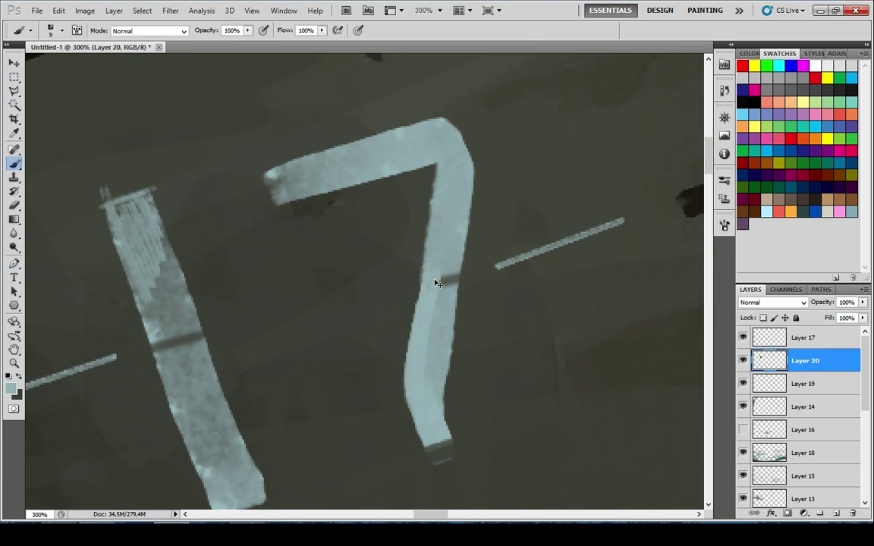
pyautogui.hotkey('ctrl', 'z')
pyautogui.moveTo(422, 394); pyautogui.dragTo(437, 282)
pyautogui.moveTo(435, 286); pyautogui.dragTo(423, 349)
pyautogui.moveTo(426, 347)
pyautogui.mouseDown()
pyautogui.moveTo(445, 251)
pyautogui.moveTo(428, 197)
pyautogui.moveTo(418, 322)
pyautogui.mouseUp()
pyautogui.scroll(-8, 427, 323)
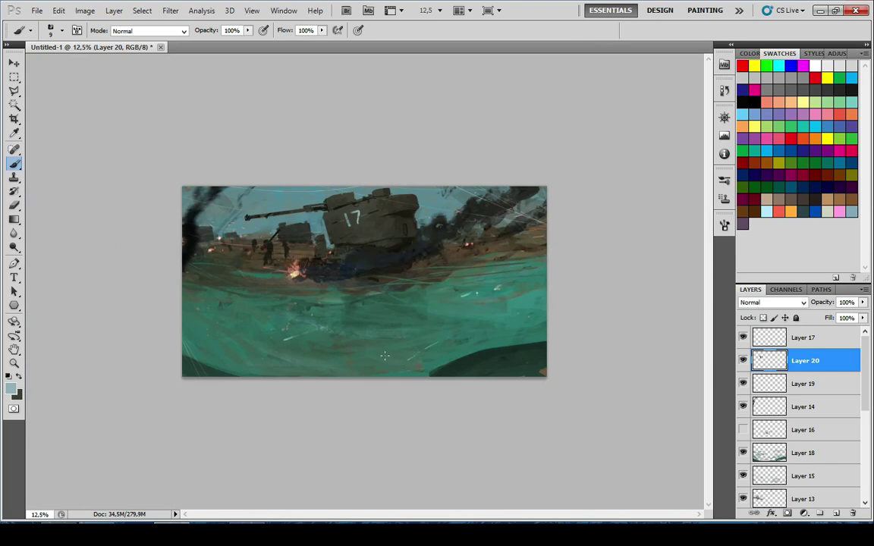
pyautogui.hotkey('ctrl', '-')
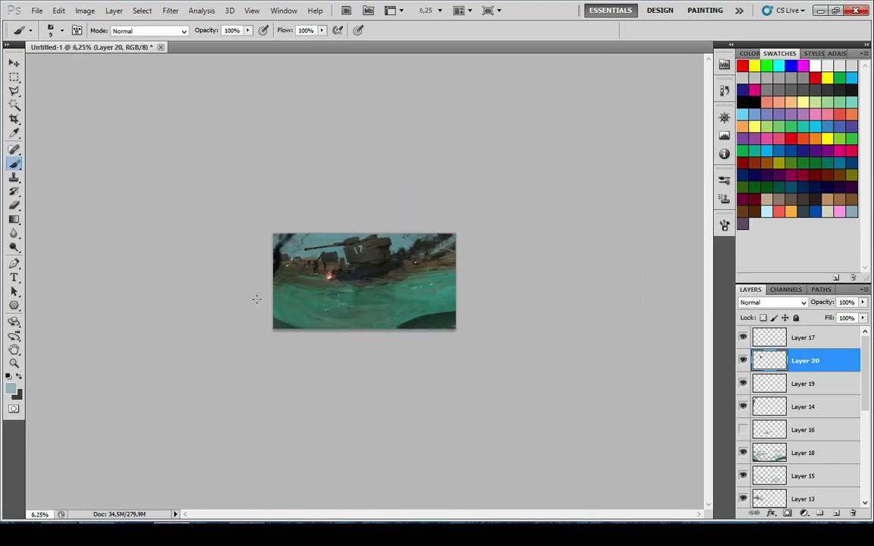
# Sample the sky colour and trim the upper edge of the tube above the gun barrel with a straight 15 px stroke
pyautogui.scroll(8, 305, 183)
pyautogui.moveTo(308, 205); pyautogui.dragTo(281, 259)
pyautogui.press('x')
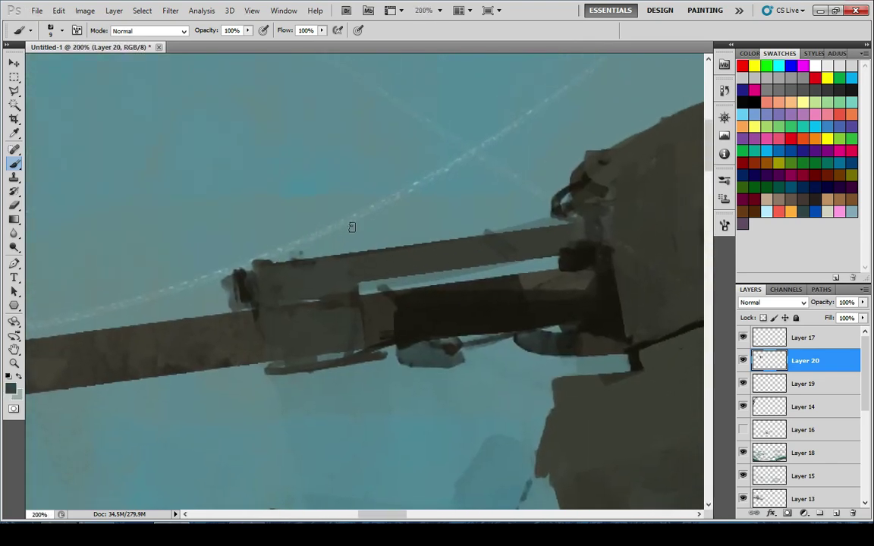
pyautogui.keyDown('alt'); pyautogui.click(352, 226); pyautogui.keyUp('alt')
pyautogui.moveTo(234, 275); pyautogui.dragTo(322, 253)
pyautogui.hotkey('ctrl', 'z')
pyautogui.keyDown('alt'); pyautogui.click(301, 210); pyautogui.keyUp('alt')
pyautogui.click(247, 260)
pyautogui.keyDown('shift'); pyautogui.click(558, 218); pyautogui.keyUp('shift')
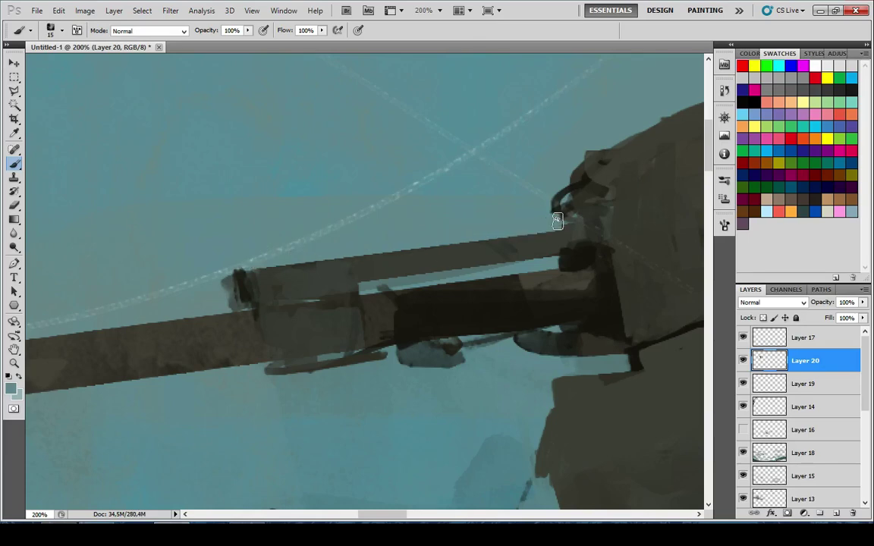
pyautogui.moveTo(391, 325)
pyautogui.mouseDown()
pyautogui.moveTo(400, 304)
pyautogui.moveTo(427, 328)
pyautogui.mouseUp()
# Paint sky colour over the parts hanging below the gun barrel's base to clean up its underside
pyautogui.scroll(-3, 427, 328)
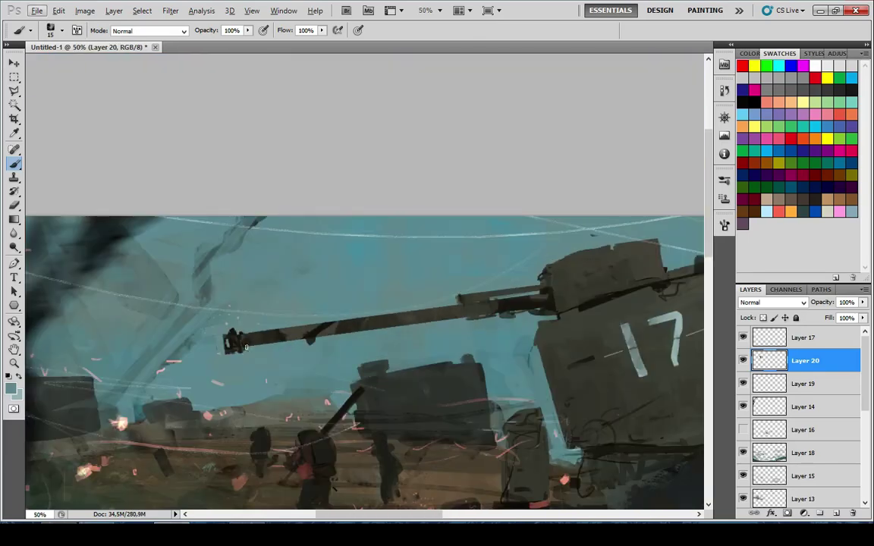
pyautogui.scroll(3, 517, 306)
pyautogui.moveTo(510, 317)
pyautogui.mouseDown()
pyautogui.moveTo(465, 307)
pyautogui.moveTo(652, 278)
pyautogui.mouseUp()
pyautogui.press('x')
pyautogui.keyDown('alt'); pyautogui.click(464, 298); pyautogui.keyUp('alt')
pyautogui.hotkey('ctrl', 'z')
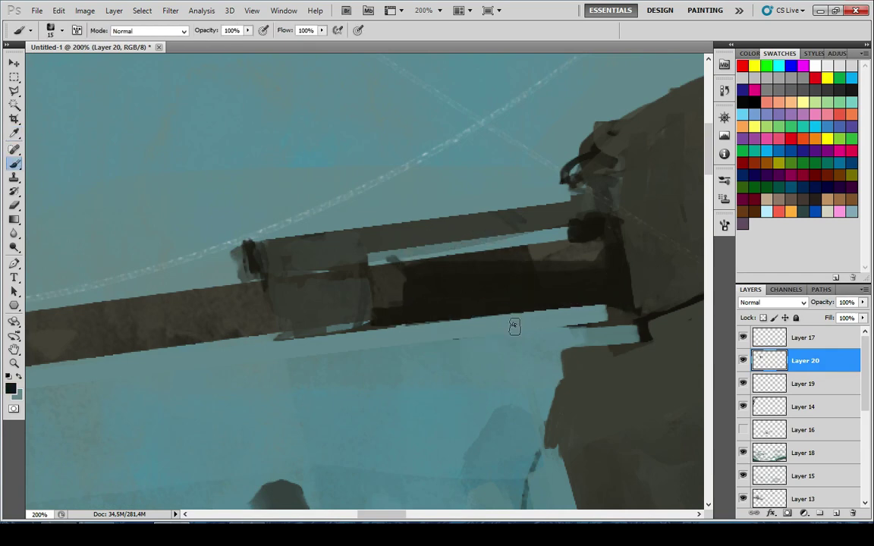
pyautogui.scroll(-9, 513, 325)
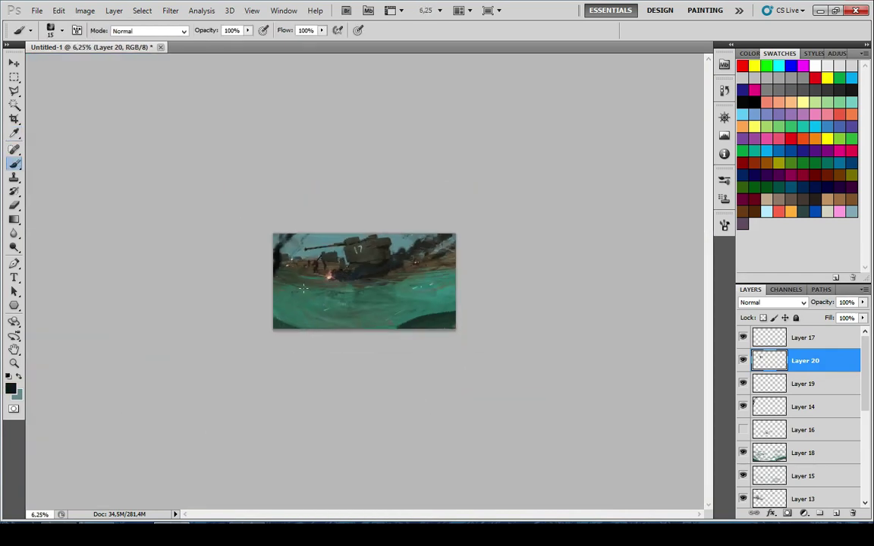
# Lighten the dark section of the gun barrel's base with a sampled brown and darken its joint with the turret
pyautogui.scroll(10, 286, 260)
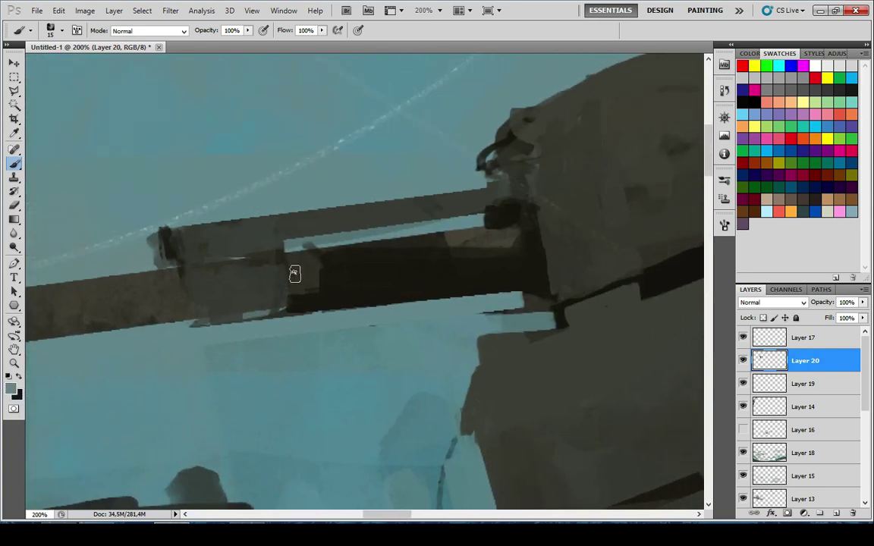
pyautogui.press('i')
pyautogui.keyDown('alt'); pyautogui.click(303, 273); pyautogui.keyUp('alt')
pyautogui.moveTo(325, 265)
pyautogui.mouseDown()
pyautogui.moveTo(345, 274)
pyautogui.moveTo(402, 255)
pyautogui.moveTo(453, 252)
pyautogui.moveTo(454, 263)
pyautogui.moveTo(491, 262)
pyautogui.mouseUp()
pyautogui.press('x')
pyautogui.click(509, 212)
pyautogui.press('b')
pyautogui.moveTo(506, 220)
pyautogui.mouseDown()
pyautogui.moveTo(503, 303)
pyautogui.moveTo(514, 302)
pyautogui.mouseUp()
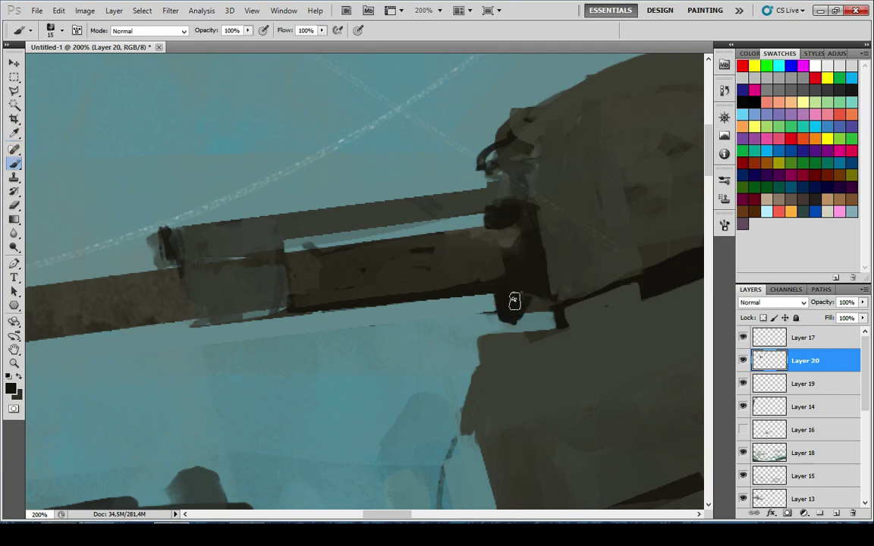
pyautogui.click(487, 268)
pyautogui.scroll(-7, 443, 358)
pyautogui.scroll(-2, 322, 259)
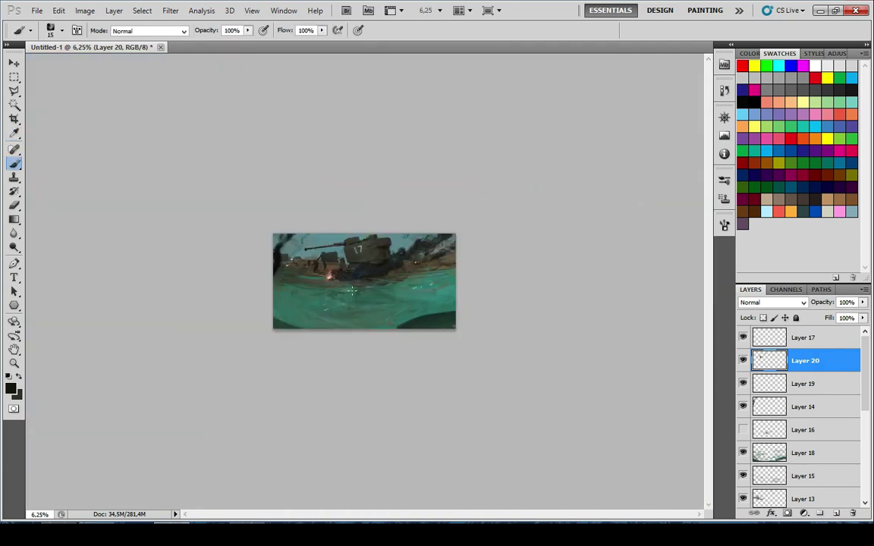
# Sample the sky colour and slim the gun barrel by trimming its upper and lower edges with straight 20 px strokes
pyautogui.scroll(1, 347, 282)
pyautogui.scroll(7, 253, 247)
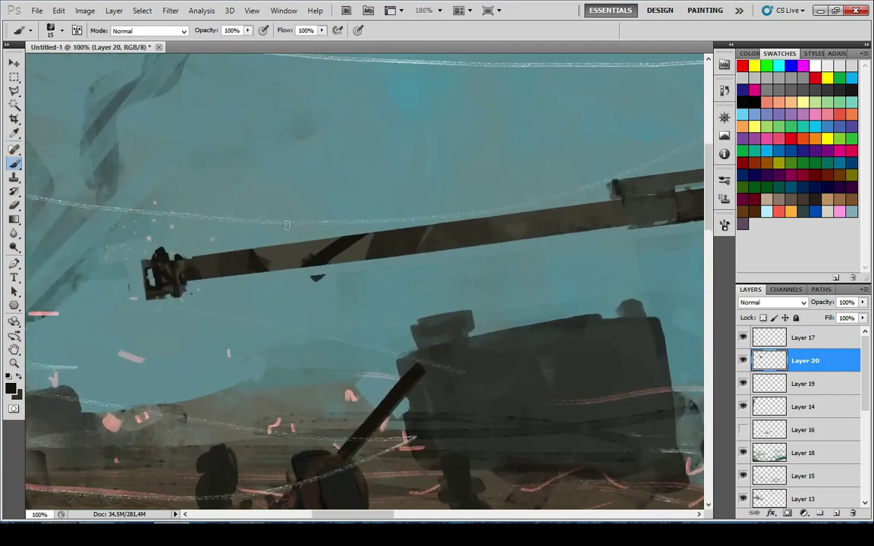
pyautogui.keyDown('alt'); pyautogui.click(227, 250); pyautogui.keyUp('alt')
pyautogui.keyDown('shift'); pyautogui.click(618, 201); pyautogui.keyUp('shift')
pyautogui.hotkey('ctrl', 'z')
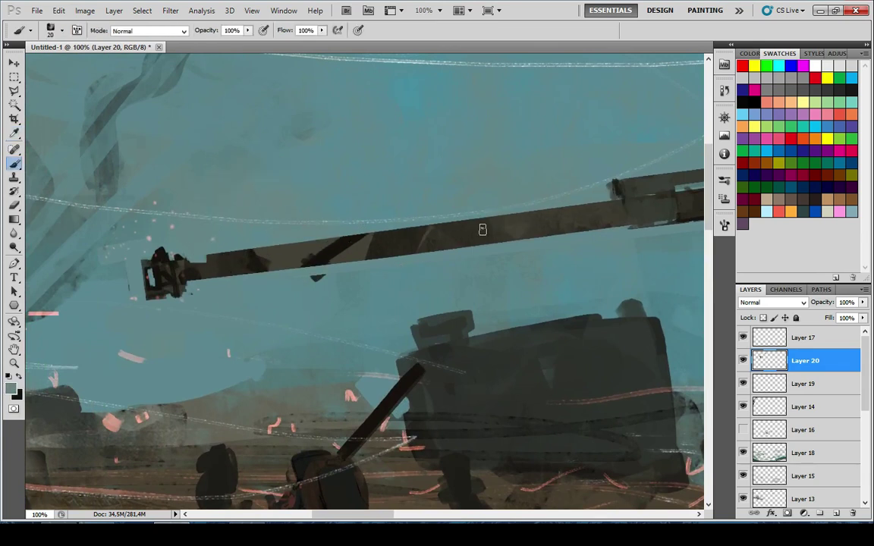
pyautogui.moveTo(612, 198); pyautogui.dragTo(190, 260)
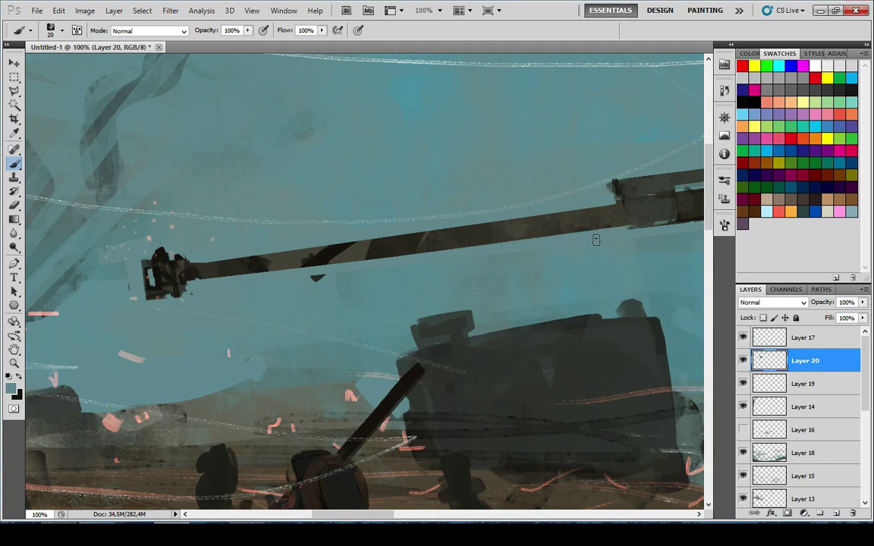
pyautogui.keyDown('shift'); pyautogui.click(617, 231); pyautogui.keyUp('shift')
pyautogui.scroll(-5, 545, 317)
pyautogui.scroll(-1, 330, 277)
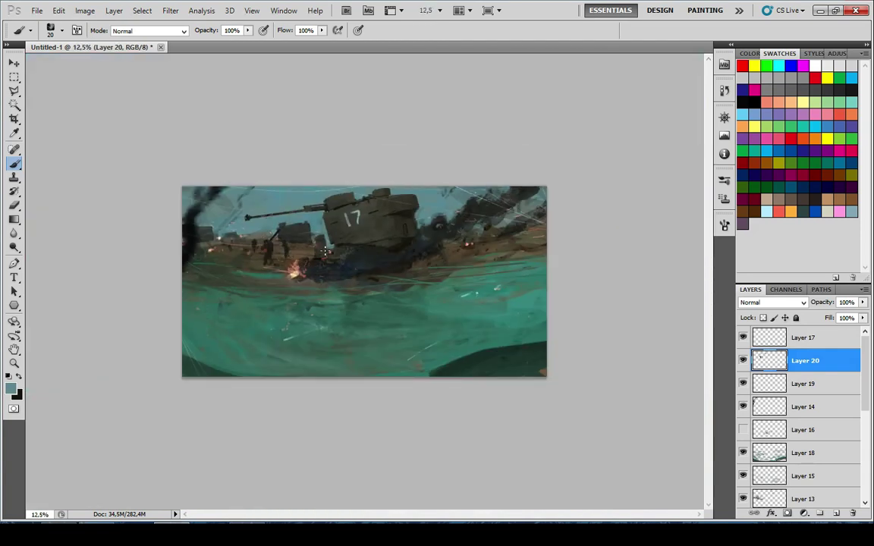
pyautogui.scroll(3, 221, 178)
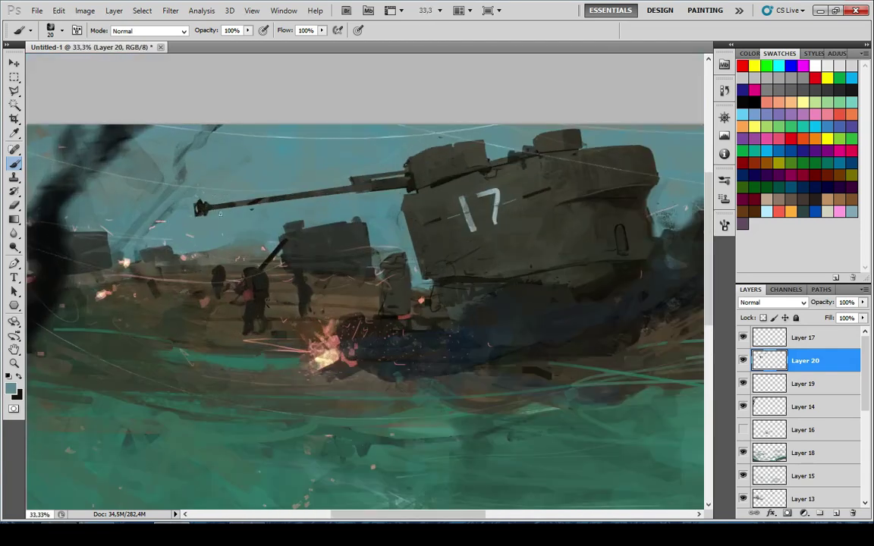
# Undo the last stroke and touch up the front edge of the turret's box above the gun base with a 15 px brush in dark grey
pyautogui.scroll(1, 236, 217)
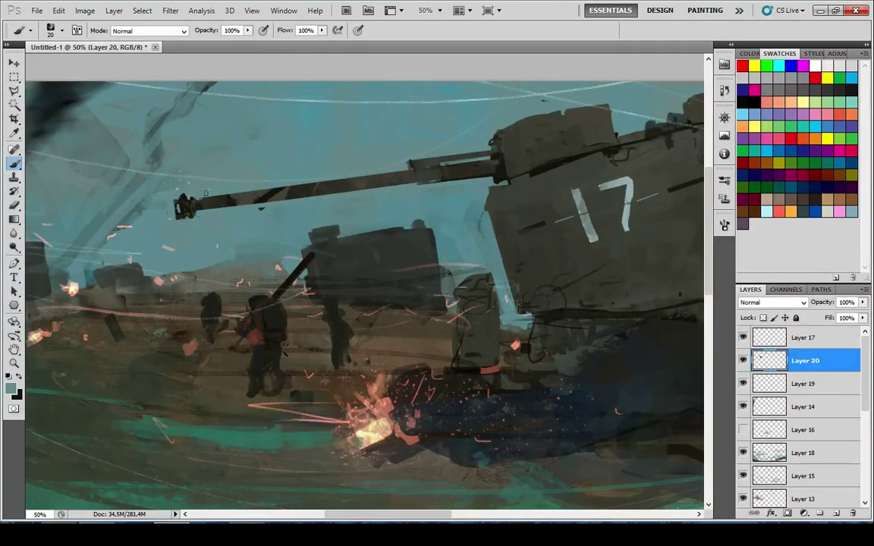
pyautogui.scroll(4, 494, 164)
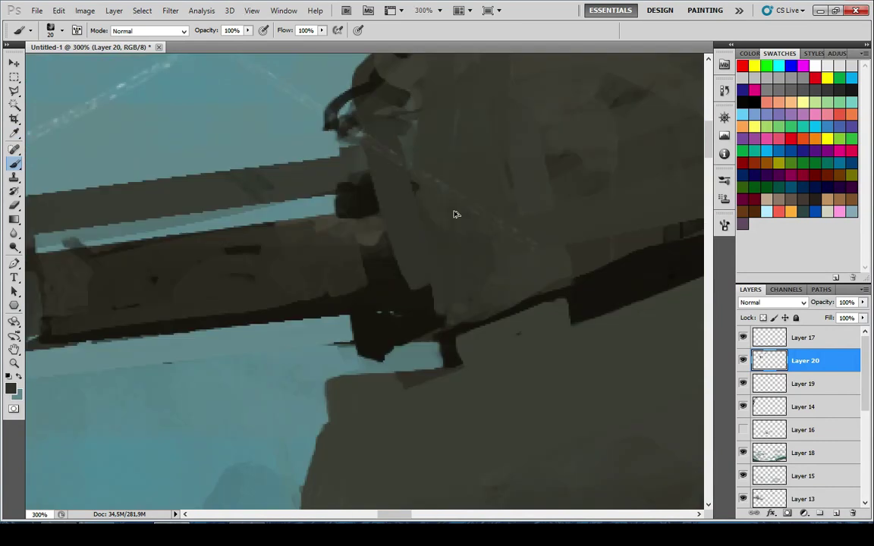
pyautogui.hotkey('ctrl', 'z')
pyautogui.moveTo(417, 163)
pyautogui.mouseDown()
pyautogui.moveTo(455, 300)
pyautogui.moveTo(395, 137)
pyautogui.mouseUp()
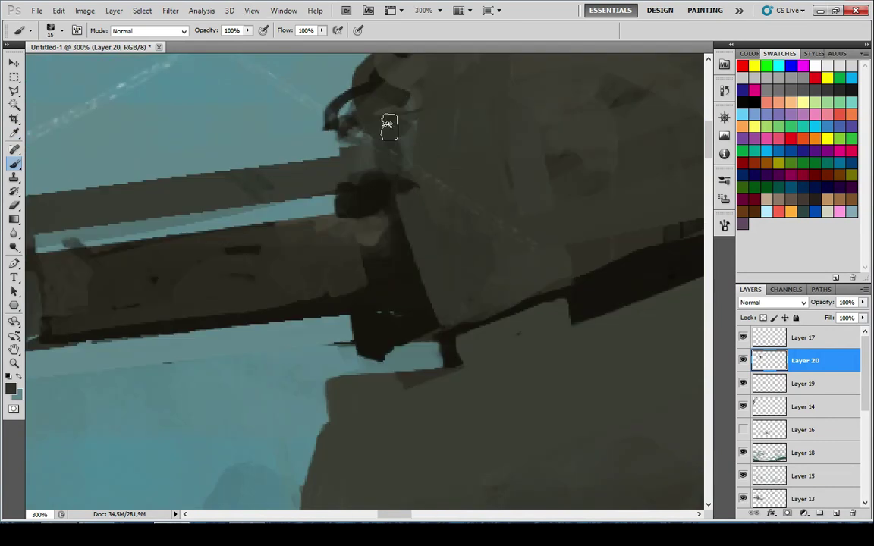
pyautogui.press('x')
pyautogui.click(446, 285)
pyautogui.press('b')
pyautogui.scroll(3, 387, 245)
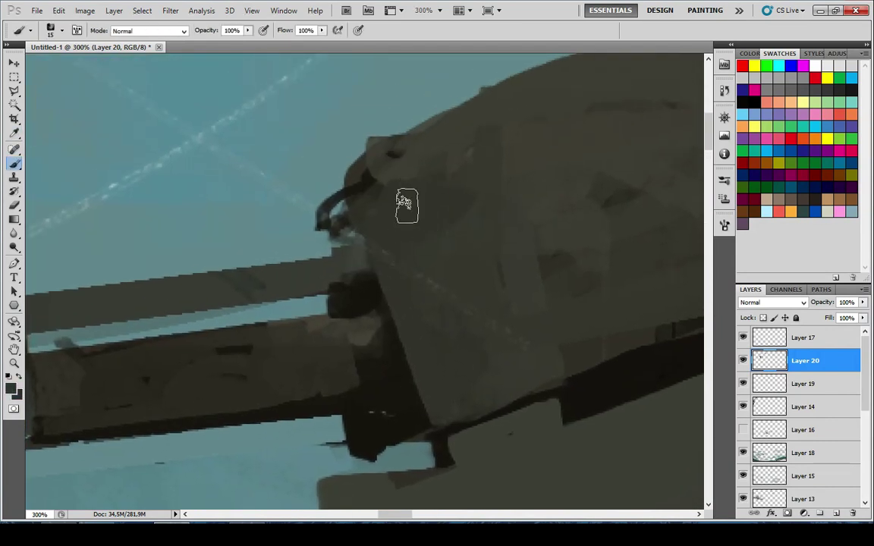
# Darken the front face of the turret's box with sampled dark tones using a 20 px brush
pyautogui.moveTo(358, 197); pyautogui.dragTo(505, 363)
pyautogui.keyDown('alt'); pyautogui.click(568, 348); pyautogui.keyUp('alt')
pyautogui.press(']')
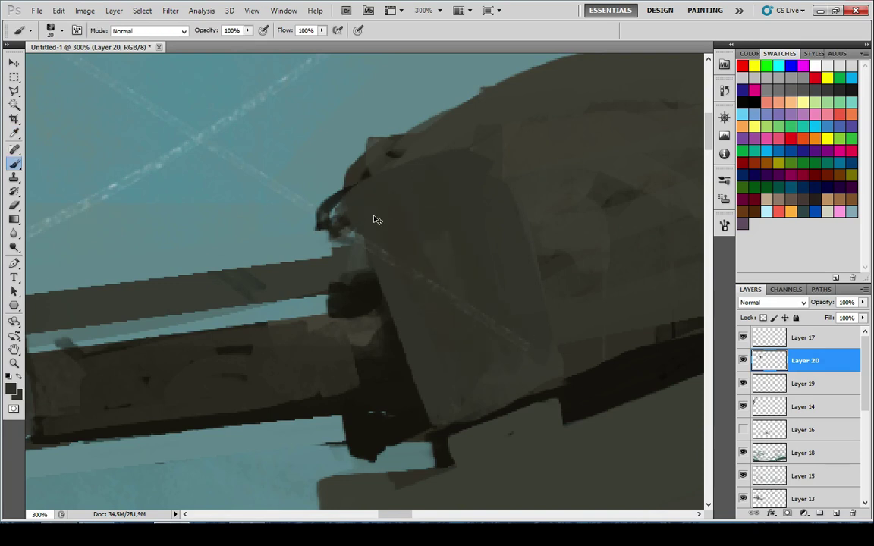
pyautogui.moveTo(377, 220)
pyautogui.mouseDown()
pyautogui.moveTo(481, 382)
pyautogui.moveTo(567, 369)
pyautogui.moveTo(449, 183)
pyautogui.mouseUp()
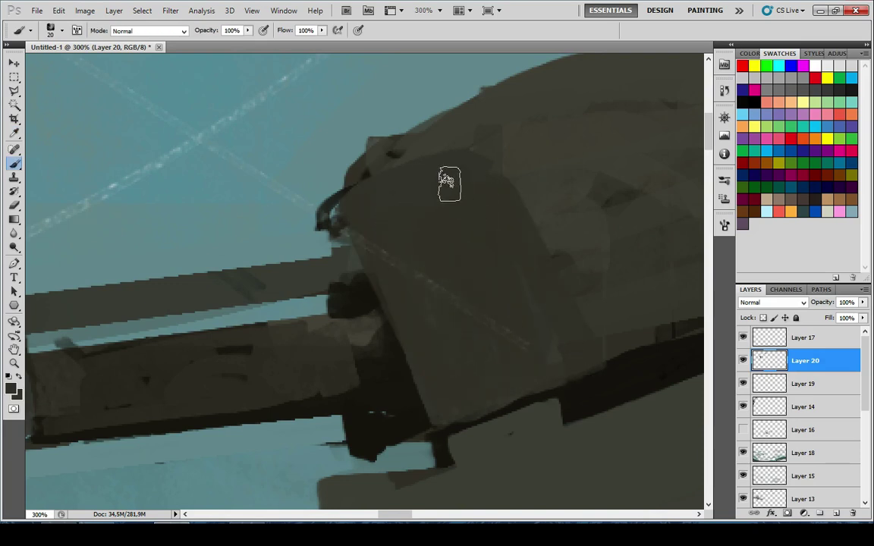
pyautogui.press('o')
pyautogui.press('c')
pyautogui.press('o')
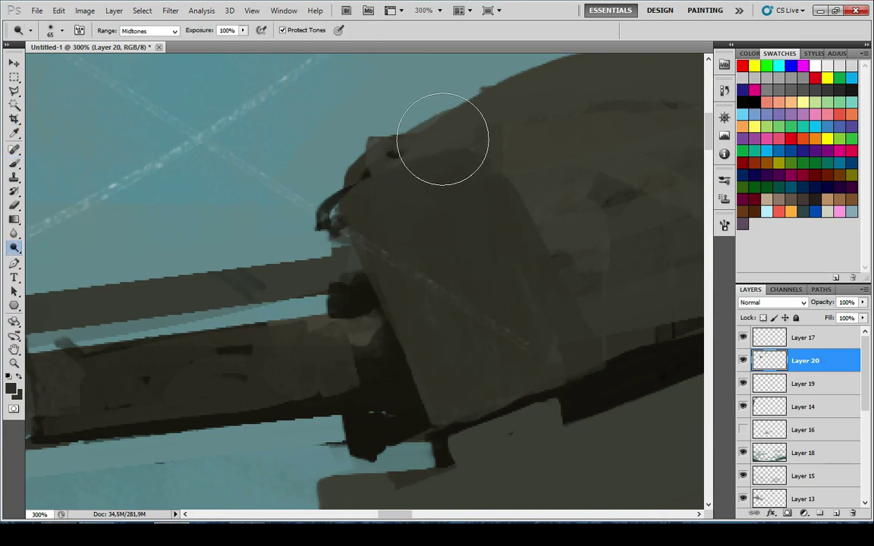
# Sample the lighter brown of the turret box's upper plane and repaint that plane down to the front face, finishing with a 15 px brush
pyautogui.press('b')
pyautogui.keyDown('alt'); pyautogui.click(448, 138); pyautogui.keyUp('alt')
pyautogui.moveTo(379, 179)
pyautogui.mouseDown()
pyautogui.moveTo(517, 154)
pyautogui.moveTo(381, 175)
pyautogui.moveTo(505, 167)
pyautogui.moveTo(489, 248)
pyautogui.mouseUp()
pyautogui.press('[')
pyautogui.moveTo(381, 225); pyautogui.dragTo(473, 171)
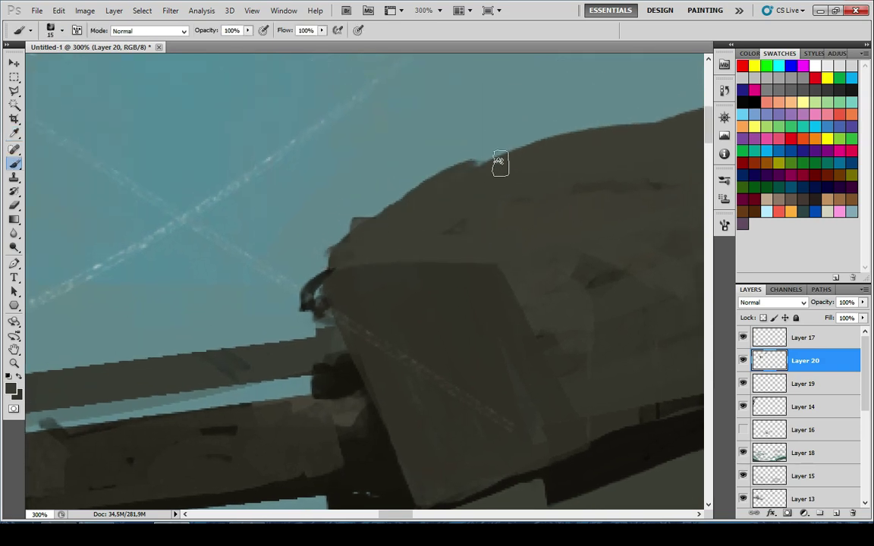
pyautogui.hotkey('ctrl', '0')
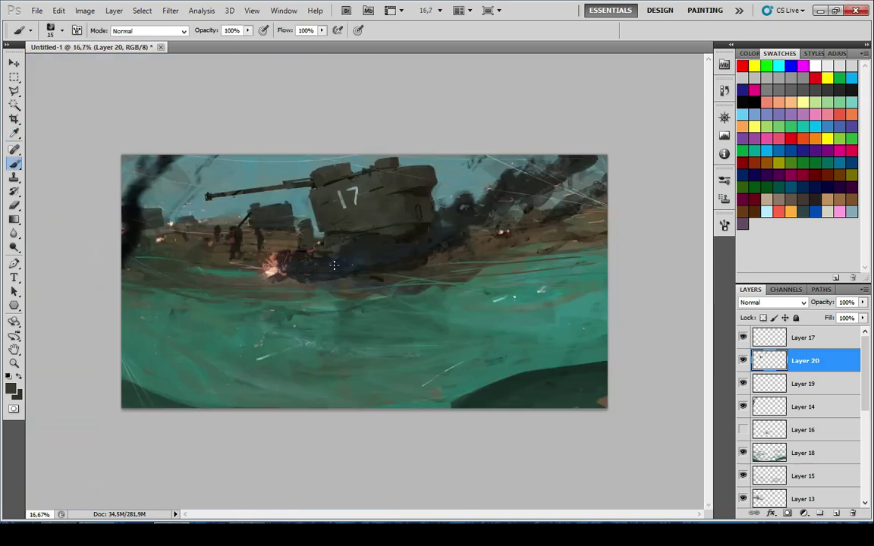
pyautogui.hotkey('ctrl', '-')
# Sample near-black and touch up the shadow seam beneath the turret's box with a 10 px brush, undoing the last stroke
pyautogui.scroll(6, 335, 201)
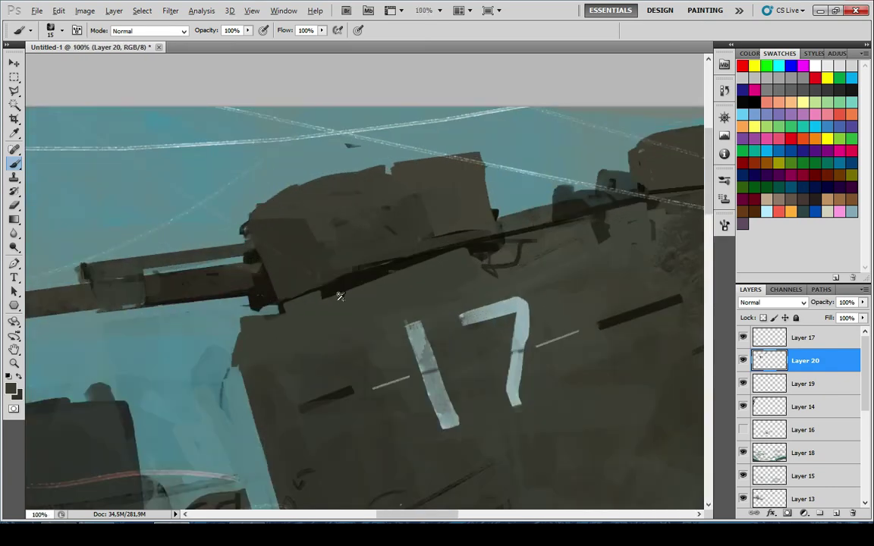
pyautogui.keyDown('alt'); pyautogui.click(378, 267); pyautogui.keyUp('alt')
pyautogui.moveTo(404, 266); pyautogui.dragTo(339, 288)
pyautogui.hotkey('ctrl', 'z')
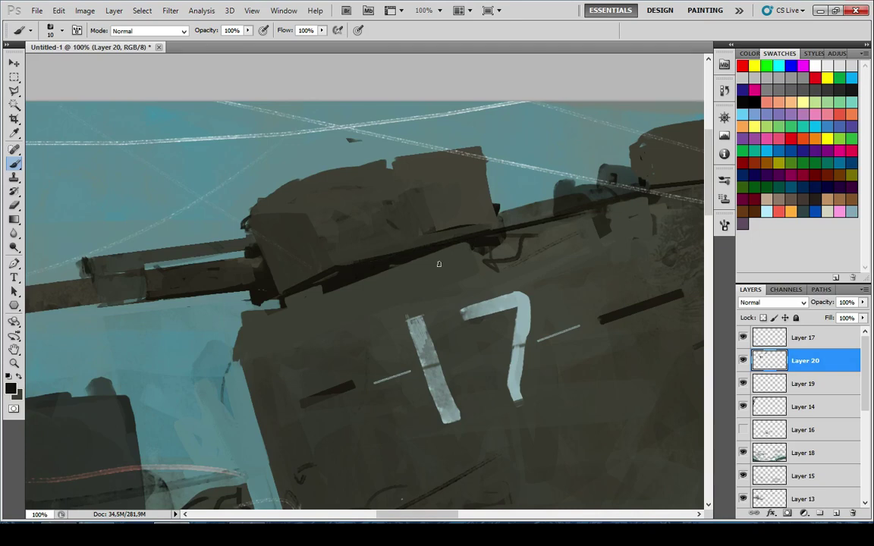
pyautogui.hotkey('ctrl', '0')
pyautogui.hotkey('ctrl', '-')
pyautogui.hotkey('ctrl', '+')
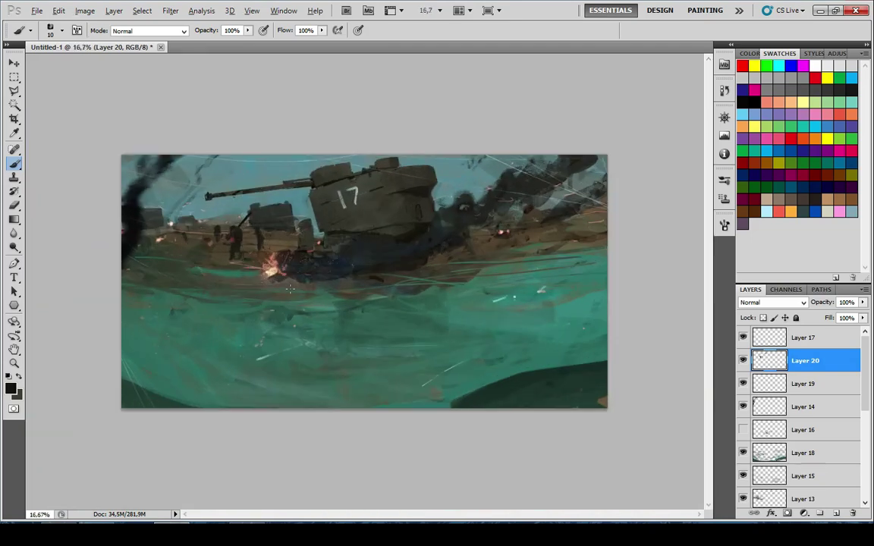
# Sample the soldier's dark tone and paint a translucent ground shadow under his feet with a 40 px brush at 40% opacity
pyautogui.scroll(4, 198, 251)
pyautogui.moveTo(217, 266); pyautogui.dragTo(317, 280)
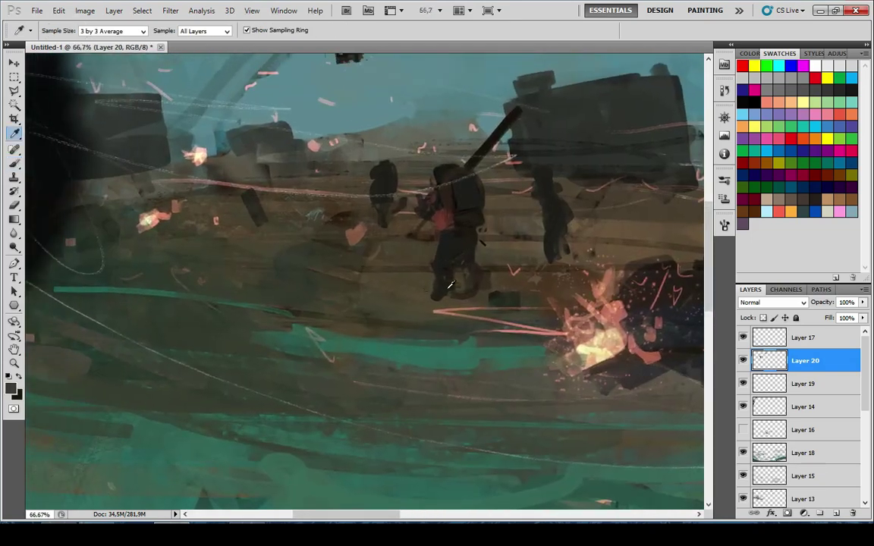
pyautogui.keyDown('alt'); pyautogui.click(445, 286); pyautogui.keyUp('alt')
pyautogui.moveTo(442, 298)
pyautogui.mouseDown()
pyautogui.moveTo(476, 299)
pyautogui.moveTo(489, 316)
pyautogui.mouseUp()
pyautogui.press(']')
pyautogui.press(']')
pyautogui.press(']')
pyautogui.press(']')
pyautogui.press(']')
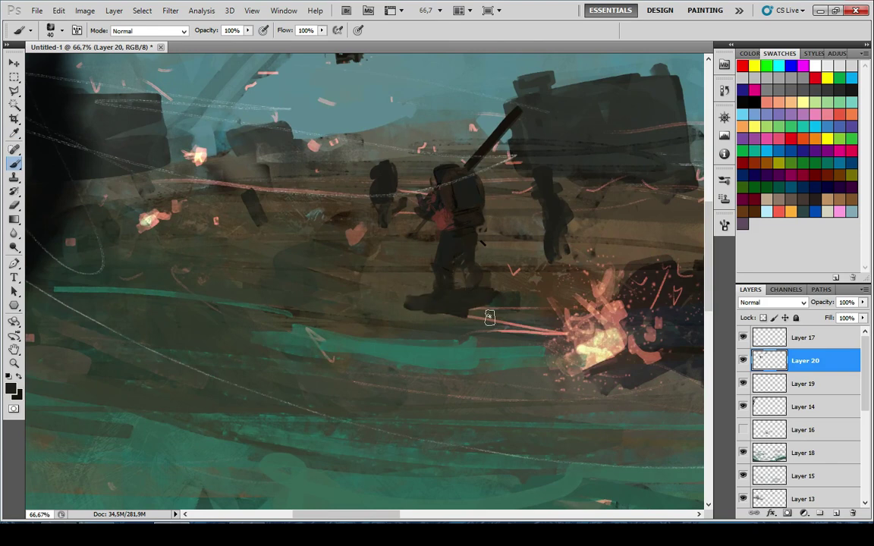
pyautogui.hotkey('ctrl', 'z')
pyautogui.press('4')
pyautogui.moveTo(413, 305)
pyautogui.mouseDown()
pyautogui.moveTo(468, 307)
pyautogui.moveTo(466, 319)
pyautogui.moveTo(529, 372)
pyautogui.mouseUp()
pyautogui.hotkey('ctrl', 'z')
pyautogui.moveTo(522, 295); pyautogui.dragTo(488, 302)
pyautogui.moveTo(637, 344); pyautogui.dragTo(466, 284)
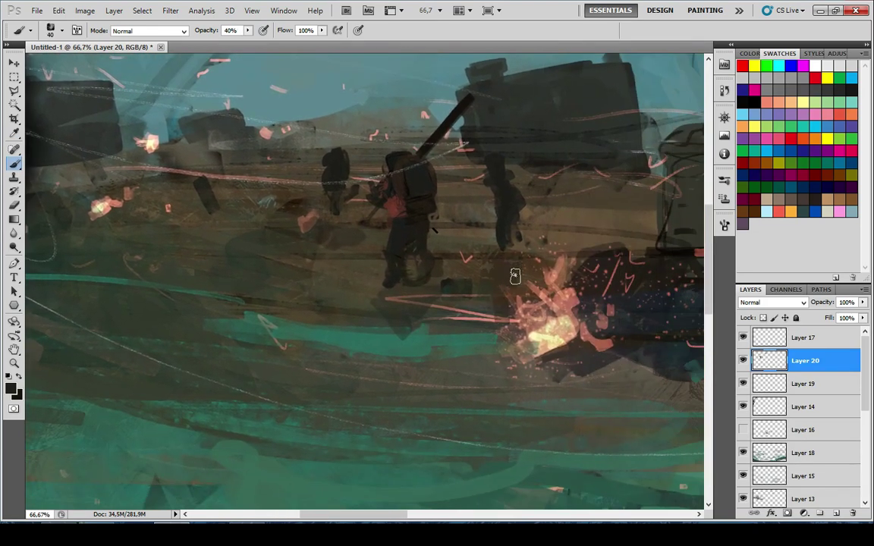
# Sample a dark tone near the explosion and extend the soldier's ground shadow over the pink streaks and green strip
pyautogui.keyDown('alt'); pyautogui.click(587, 282); pyautogui.keyUp('alt')
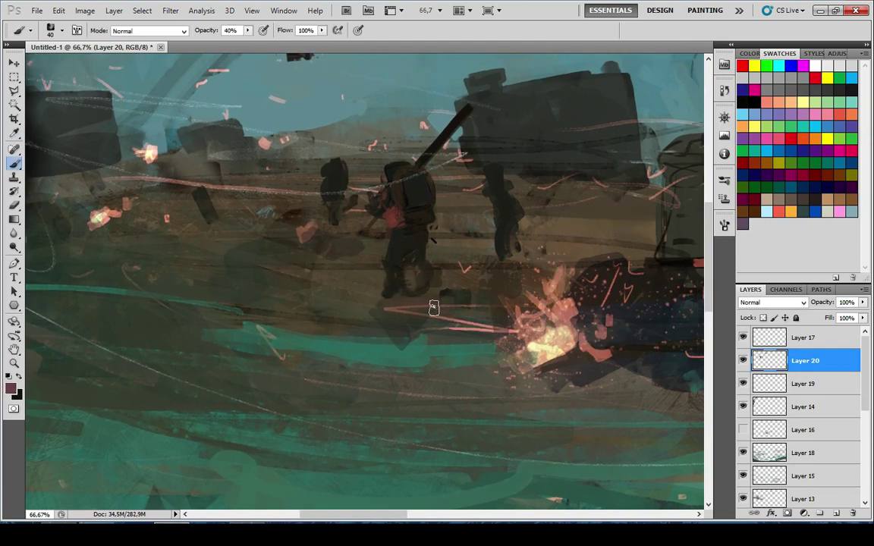
pyautogui.keyDown('alt'); pyautogui.click(615, 243); pyautogui.keyUp('alt')
pyautogui.moveTo(419, 320); pyautogui.dragTo(451, 311)
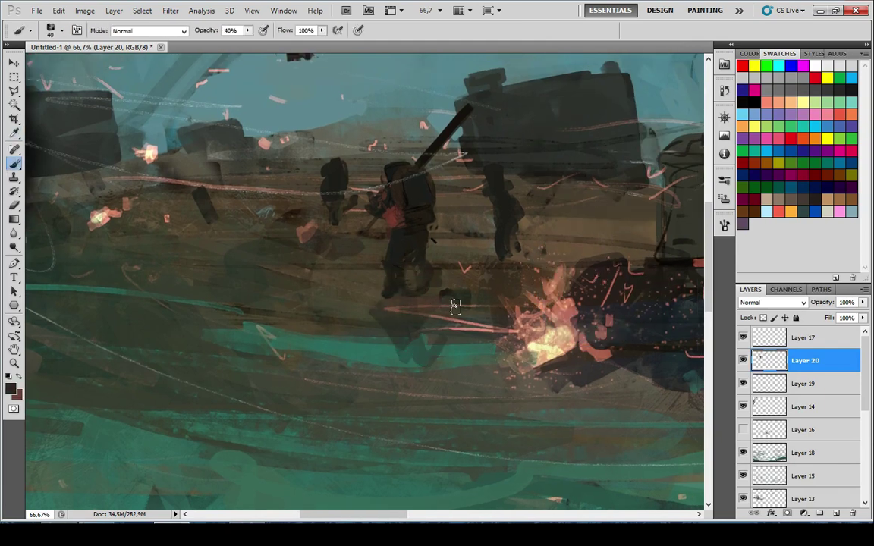
pyautogui.moveTo(340, 282); pyautogui.dragTo(451, 274)
# Sample a dark brown and brush it over the ground around the small fire beside the black smoke at 40% opacity
pyautogui.keyDown('alt'); pyautogui.click(271, 229); pyautogui.keyUp('alt')
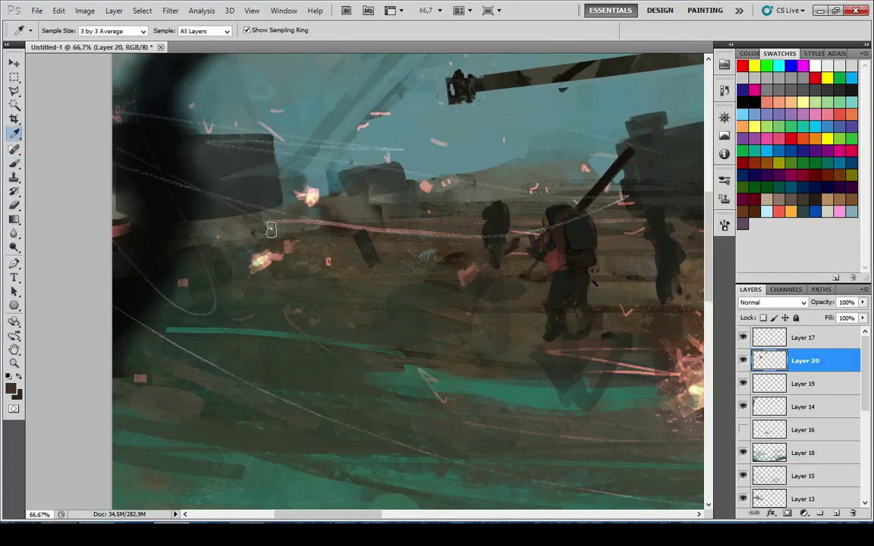
pyautogui.moveTo(282, 258); pyautogui.dragTo(265, 268)
pyautogui.hotkey('ctrl', '-')
pyautogui.hotkey('ctrl', '-')
pyautogui.hotkey('ctrl', '-')
pyautogui.hotkey('ctrl', '-')
pyautogui.hotkey('ctrl', '-')
pyautogui.hotkey('ctrl', '-')
pyautogui.hotkey('ctrl', '-')
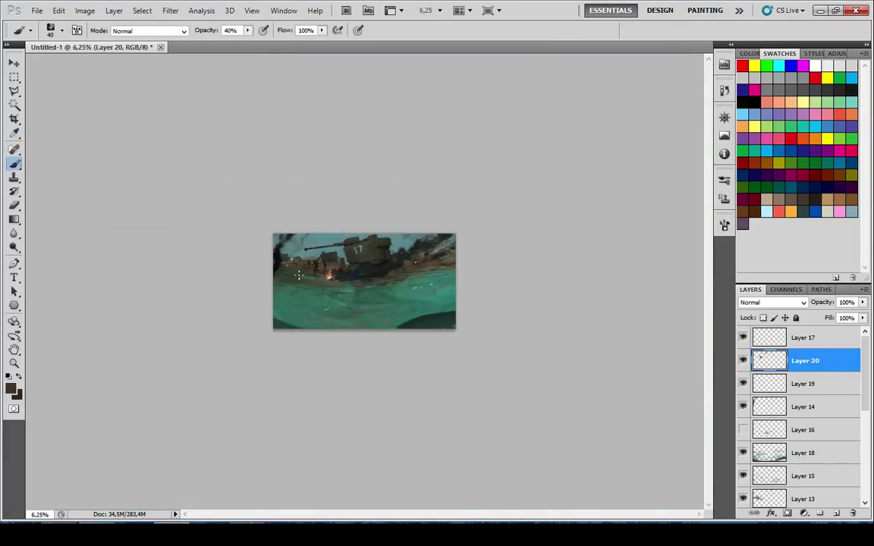
# Paint green touches into the sky around the painting's right-hand smoke column with a 50 px brush at 78% opacity
pyautogui.scroll(2, 298, 274)
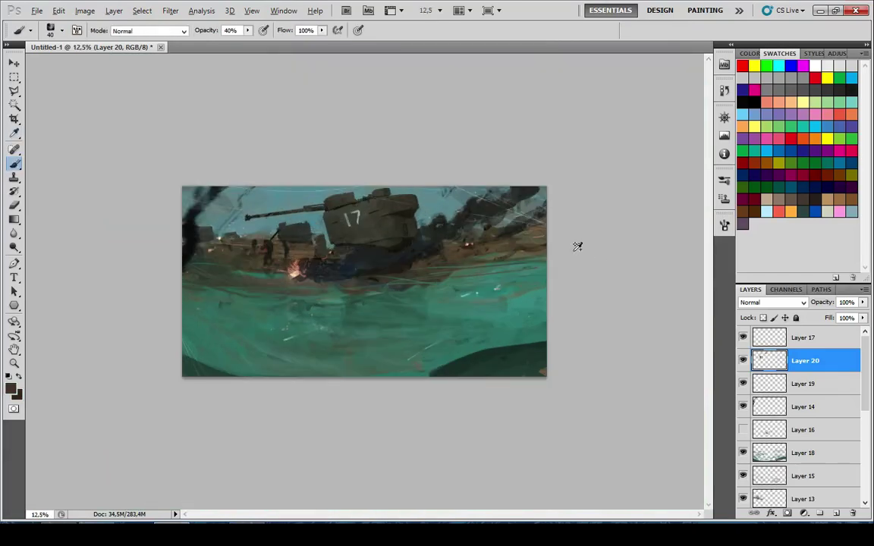
pyautogui.scroll(1, 577, 246)
pyautogui.press('7')
pyautogui.press('8')
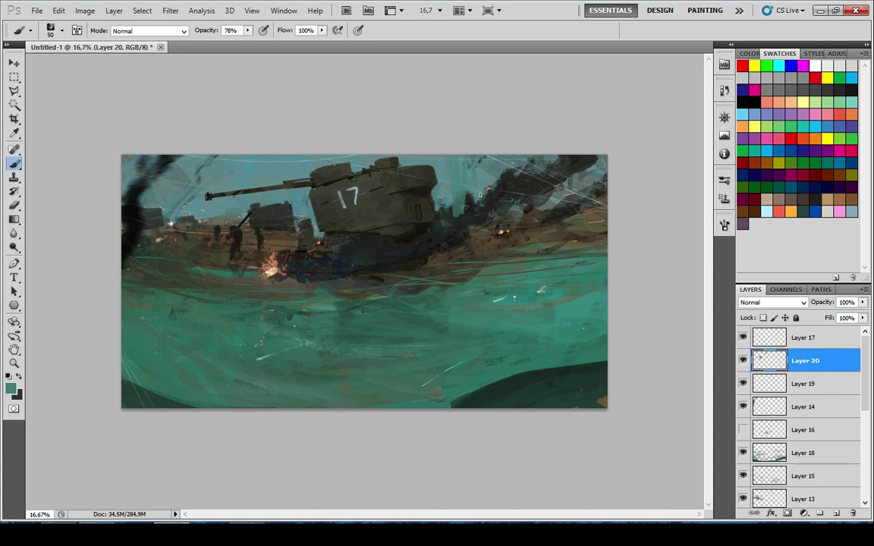
pyautogui.hotkey('ctrl', 'z')
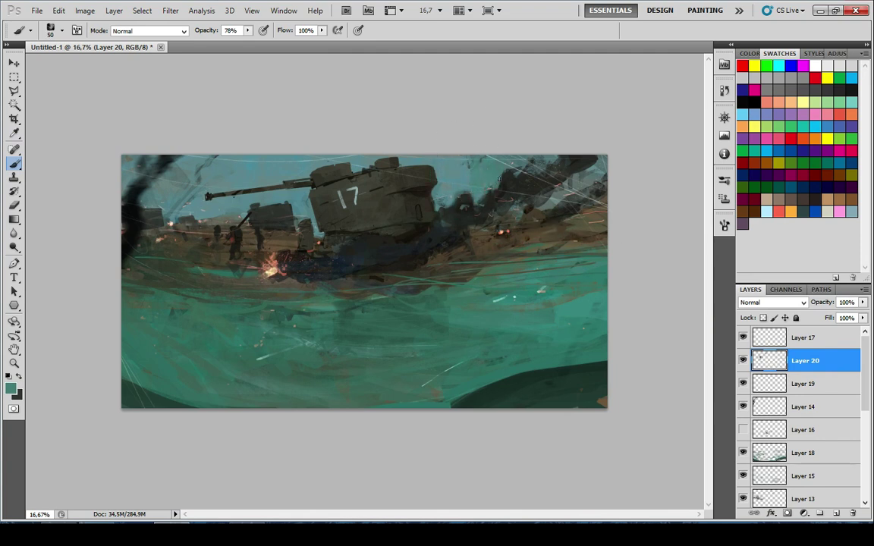
pyautogui.moveTo(499, 179)
pyautogui.mouseDown()
pyautogui.moveTo(513, 145)
pyautogui.moveTo(502, 174)
pyautogui.mouseUp()
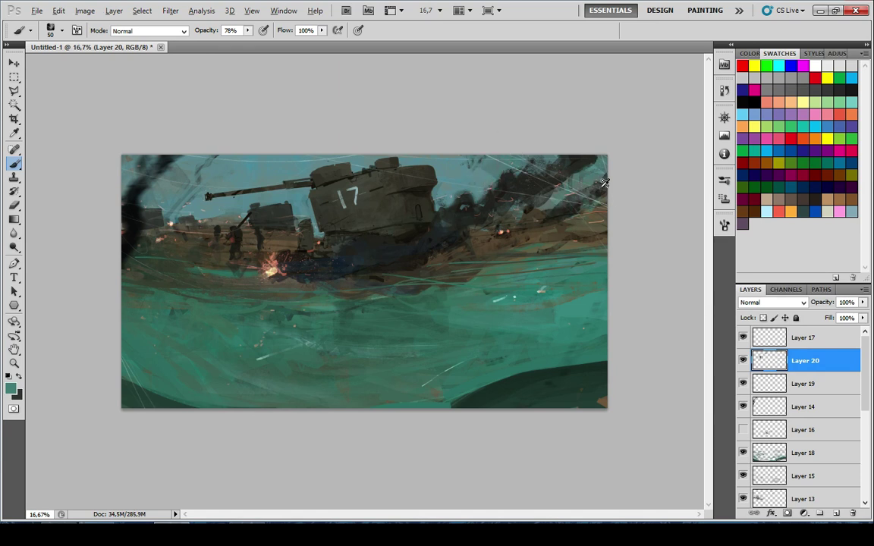
# Tint the sky around the black smoke in the painting's upper-left corner green with a 70 px brush at 78% opacity
pyautogui.hotkey('ctrl', '-')
pyautogui.hotkey('ctrl', '-')
pyautogui.hotkey('ctrl', '-')
pyautogui.hotkey('ctrl', '-')
pyautogui.hotkey('ctrl', '-')
pyautogui.hotkey('ctrl', '+')
pyautogui.hotkey('ctrl', '+')
pyautogui.hotkey('ctrl', '+')
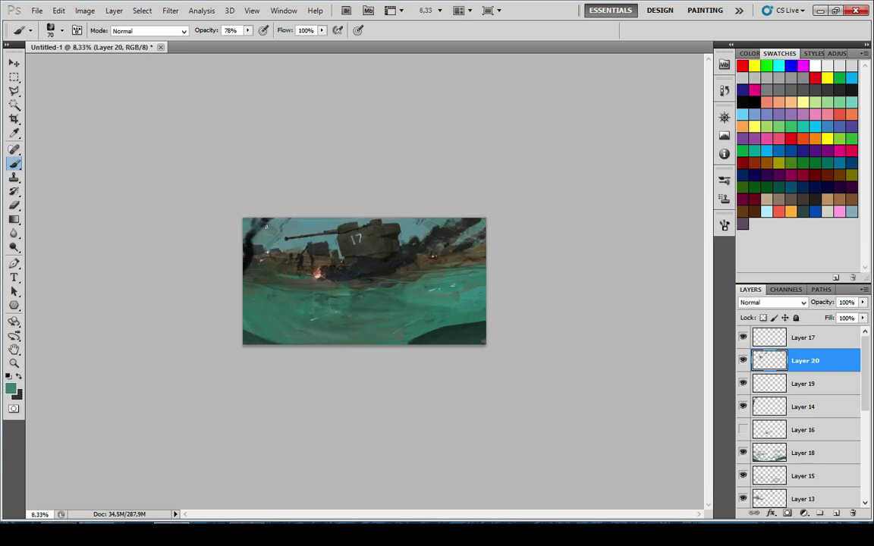
pyautogui.scroll(3, 273, 265)
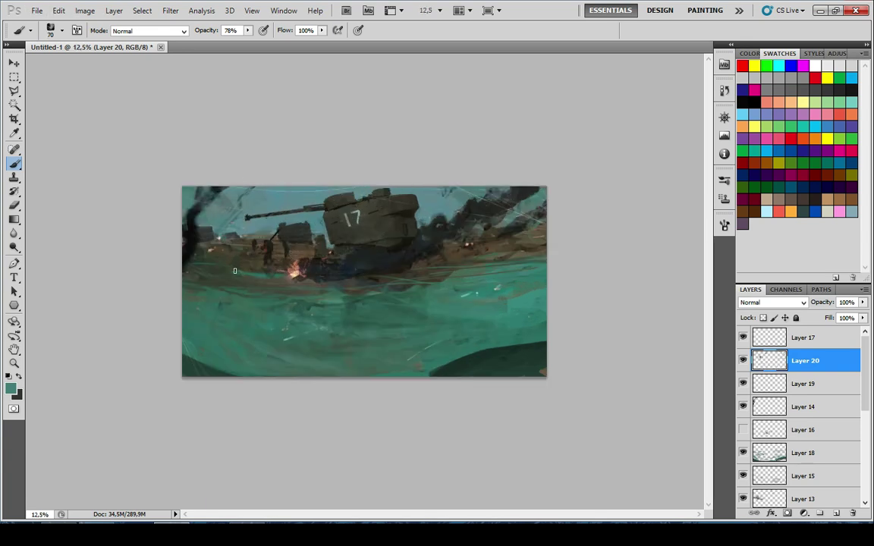
# Copy the whole merged painting and paste it as a new layer above Layer 17
pyautogui.scroll(-4, 243, 283)
pyautogui.scroll(3, 243, 283)
pyautogui.scroll(-1, 243, 283)
pyautogui.scroll(1, 273, 292)
pyautogui.hotkey('ctrl', 'a')
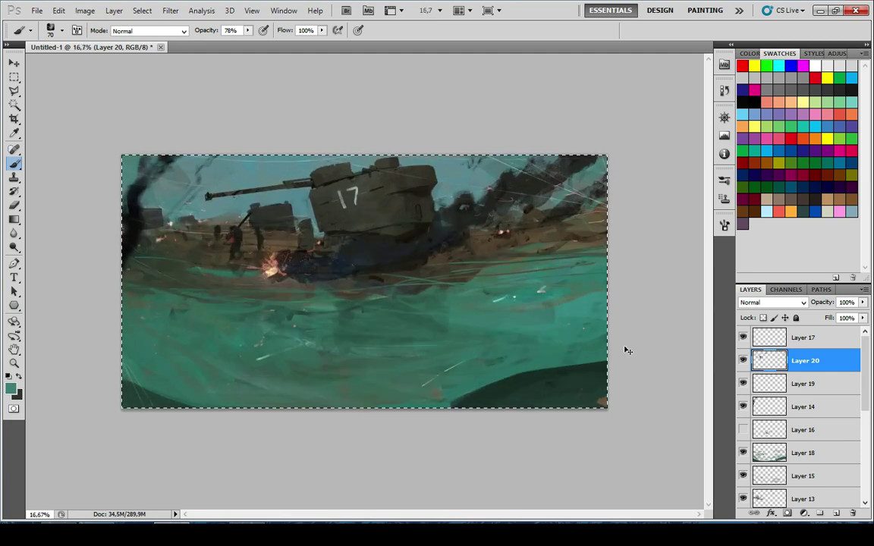
pyautogui.hotkey('alt', ']')
pyautogui.hotkey('ctrl', 'shift', 'c')
pyautogui.hotkey('ctrl', 'v')
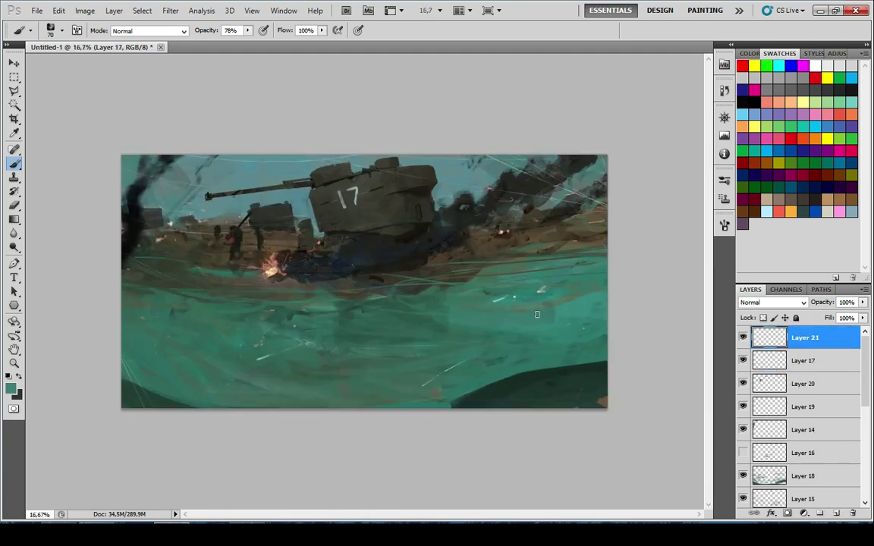
# Apply the Sharpen filter to the merged layer and review the sharpened painting
pyautogui.click(164, 10)
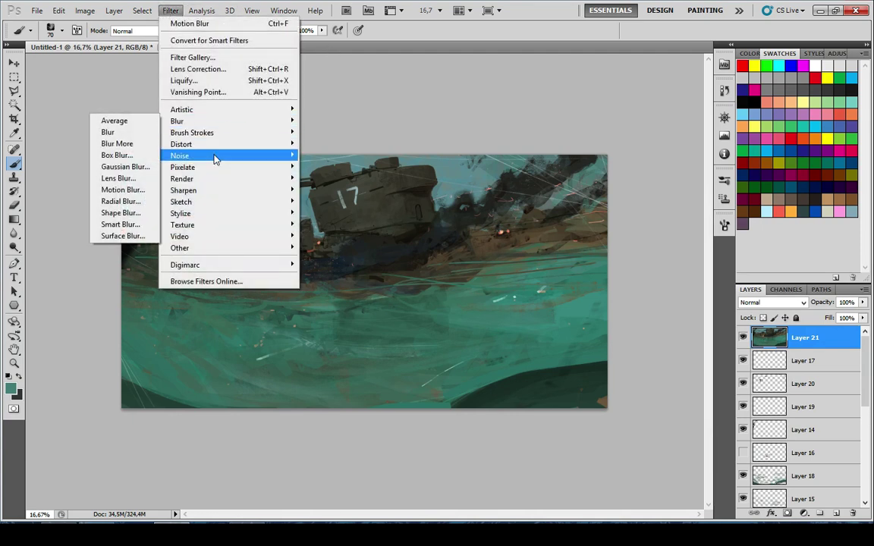
pyautogui.click(114, 189)
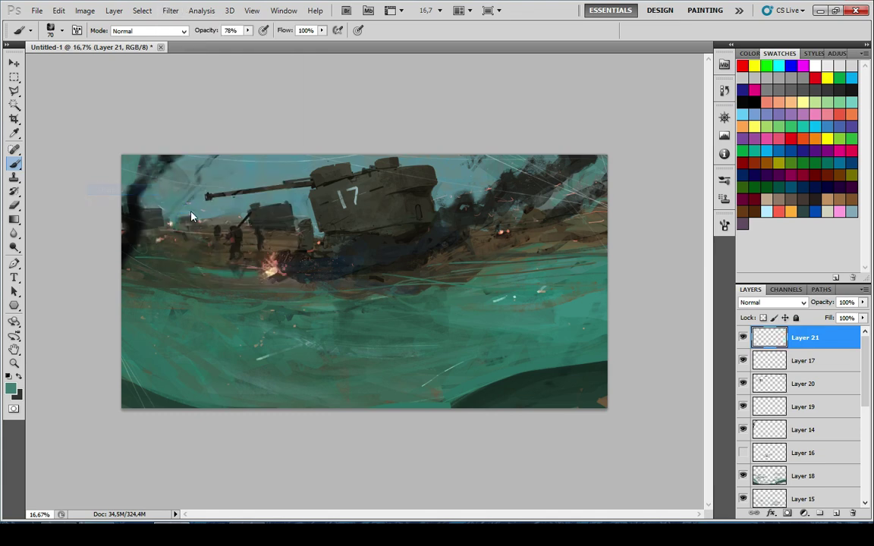
pyautogui.scroll(2, 253, 234)
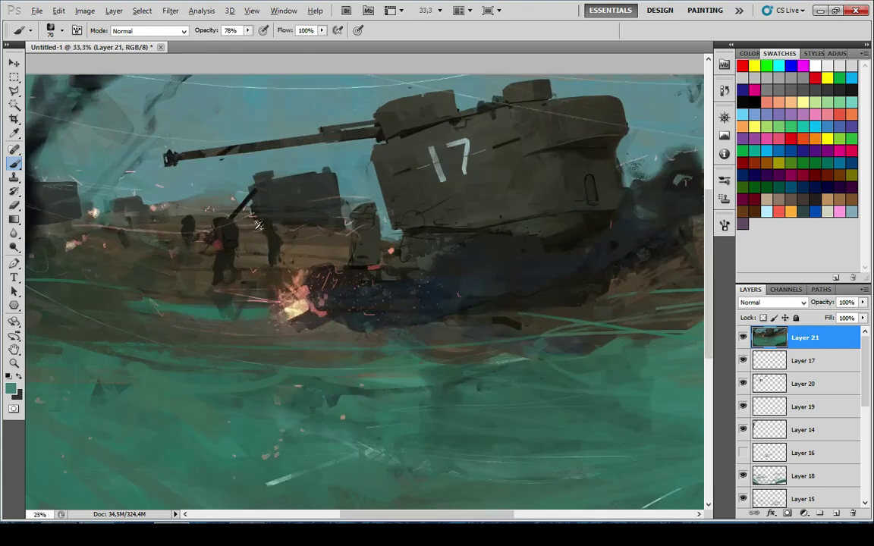
pyautogui.scroll(-3, 256, 226)
pyautogui.scroll(1, 273, 240)
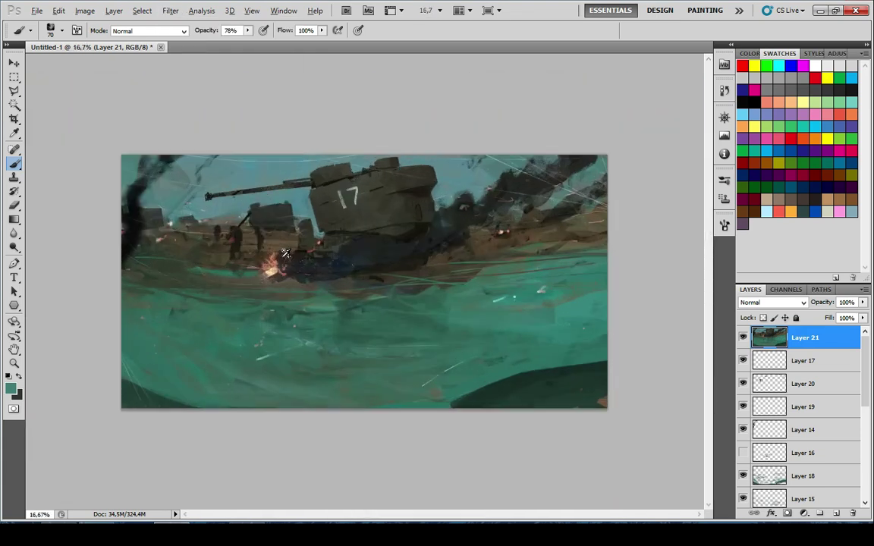
pyautogui.scroll(-1, 339, 247)
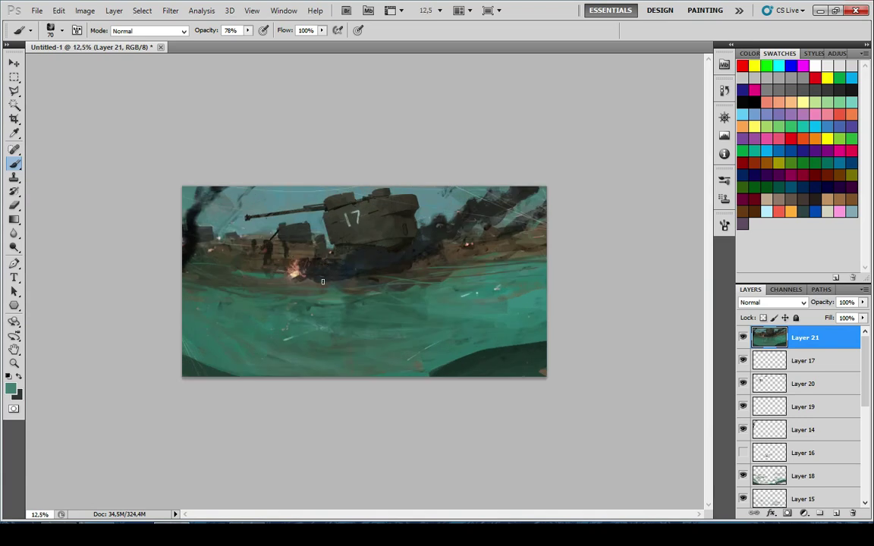
# Sample the dark green of the mound in the painting's lower-right corner and rework its edge with a 60 px brush
pyautogui.scroll(2, 237, 336)
pyautogui.moveTo(380, 378); pyautogui.dragTo(280, 324)
pyautogui.press('x')
pyautogui.keyDown('alt'); pyautogui.click(501, 366); pyautogui.keyUp('alt')
pyautogui.moveTo(393, 385); pyautogui.dragTo(520, 364)
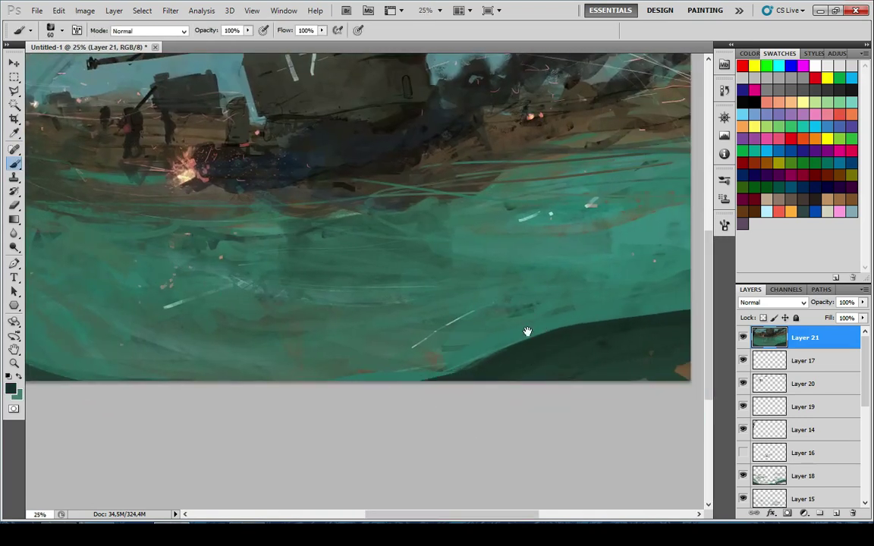
pyautogui.moveTo(527, 331); pyautogui.dragTo(415, 347)
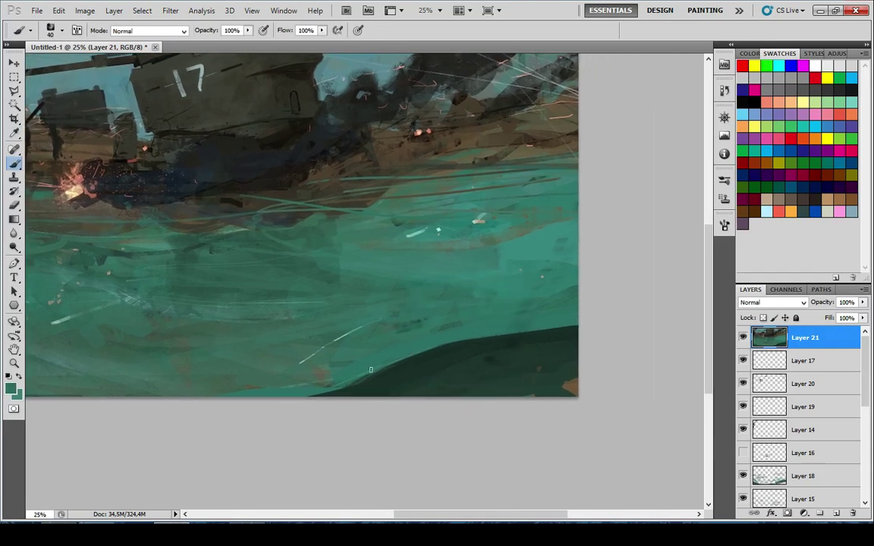
# Set the brush opacity to 89% and paint green streaks across the upper edge of the dark lower-right mound
pyautogui.press('8')
pyautogui.press('9')
pyautogui.moveTo(371, 369); pyautogui.dragTo(585, 322)
pyautogui.moveTo(430, 318); pyautogui.dragTo(645, 316)
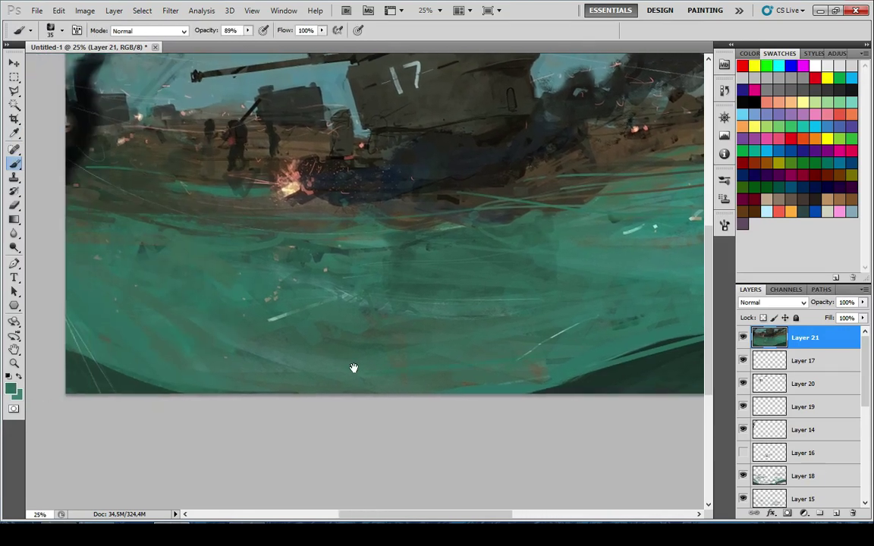
# Sample the foreground green and paint streaks over the grass at the painting's lower-left side with a 30 px brush
pyautogui.moveTo(352, 369); pyautogui.dragTo(481, 385)
pyautogui.press('[')
pyautogui.moveTo(190, 365); pyautogui.dragTo(312, 412)
pyautogui.press('x')
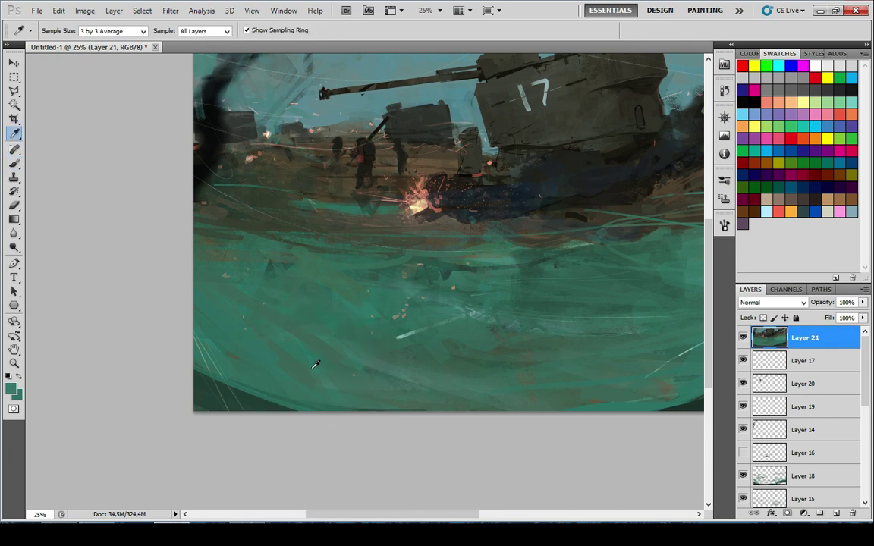
pyautogui.keyDown('alt'); pyautogui.click(314, 367); pyautogui.keyUp('alt')
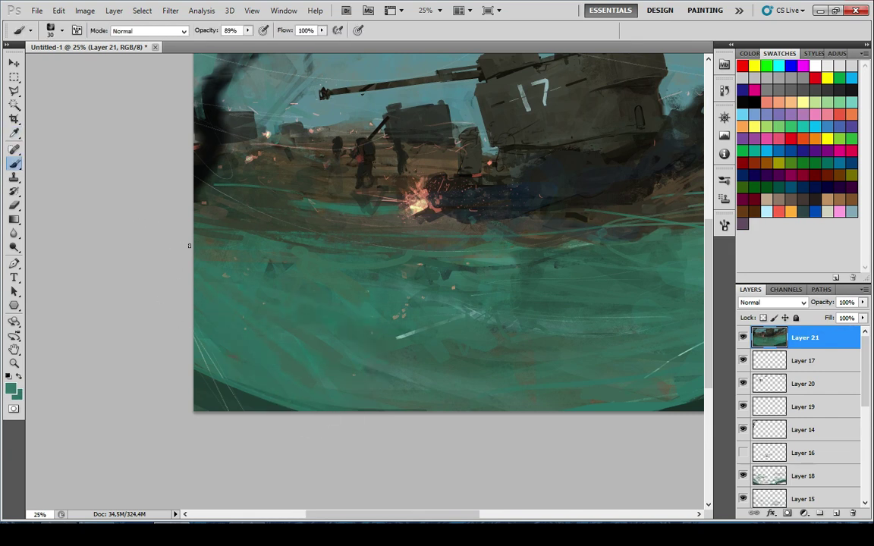
pyautogui.scroll(2, 220, 266)
pyautogui.hscroll(-1, 220, 265)
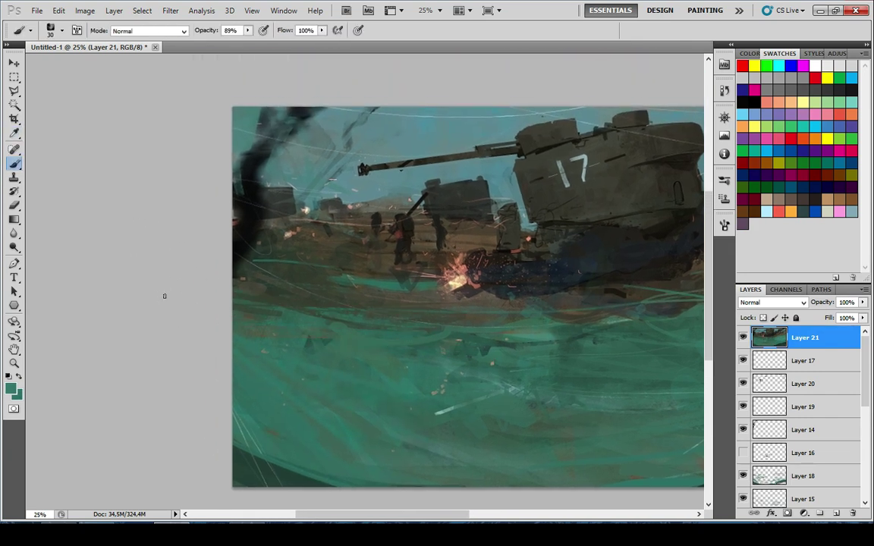
pyautogui.moveTo(448, 334); pyautogui.dragTo(453, 339)
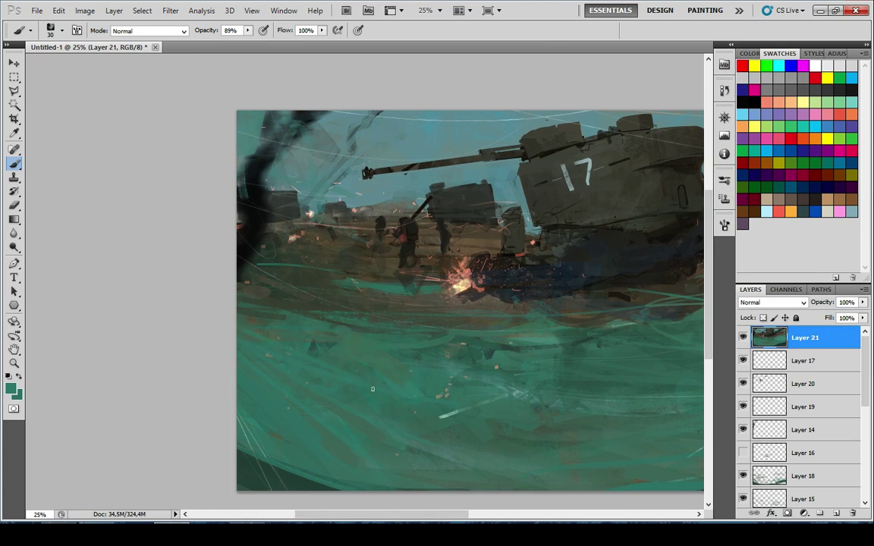
# Add a new empty layer above the sharpened merged Layer 21
pyautogui.scroll(-7, 305, 346)
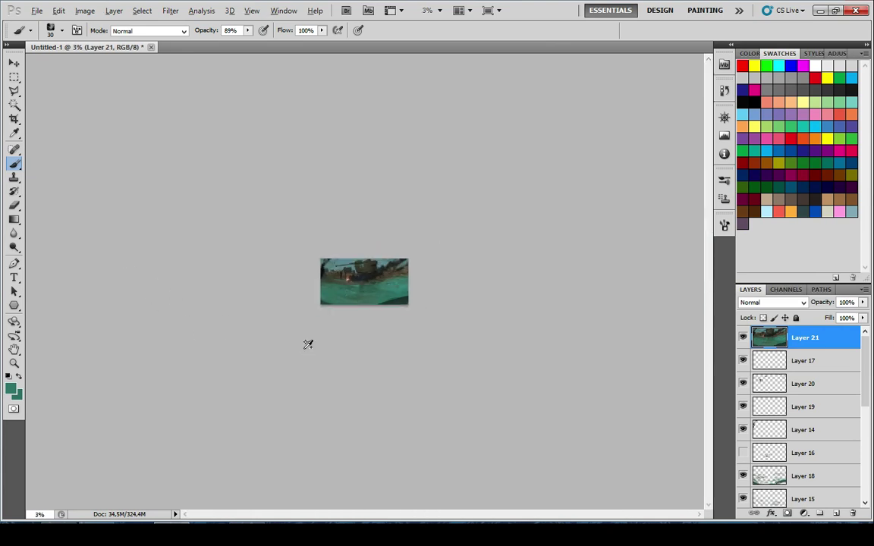
pyautogui.scroll(4, 305, 346)
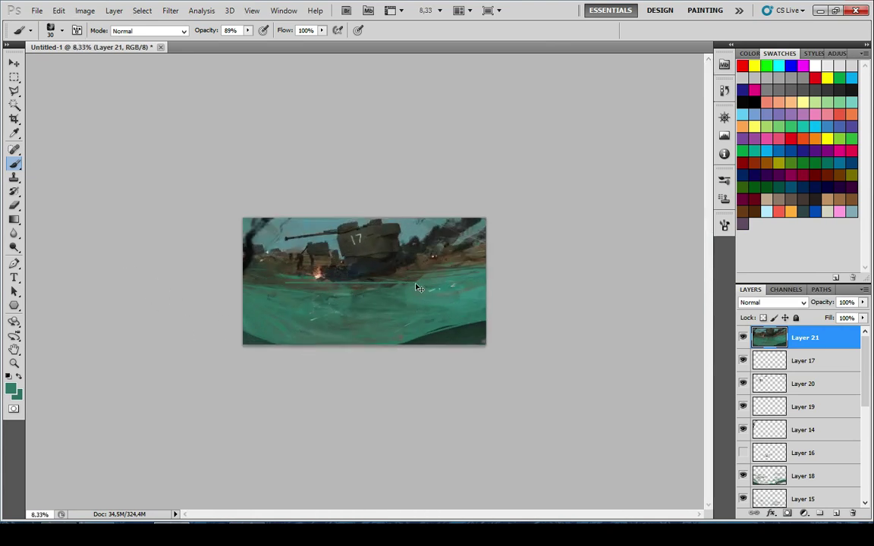
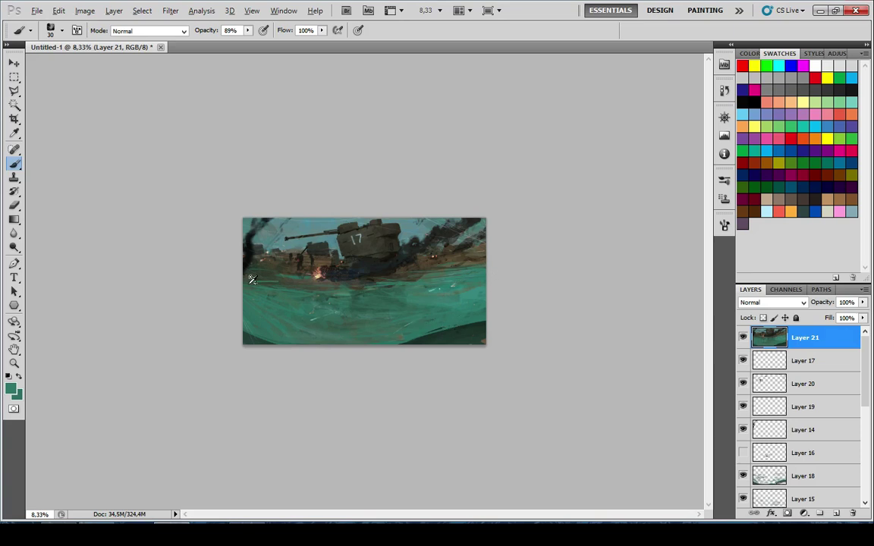
pyautogui.scroll(-3, 248, 294)
pyautogui.scroll(7, 220, 305)
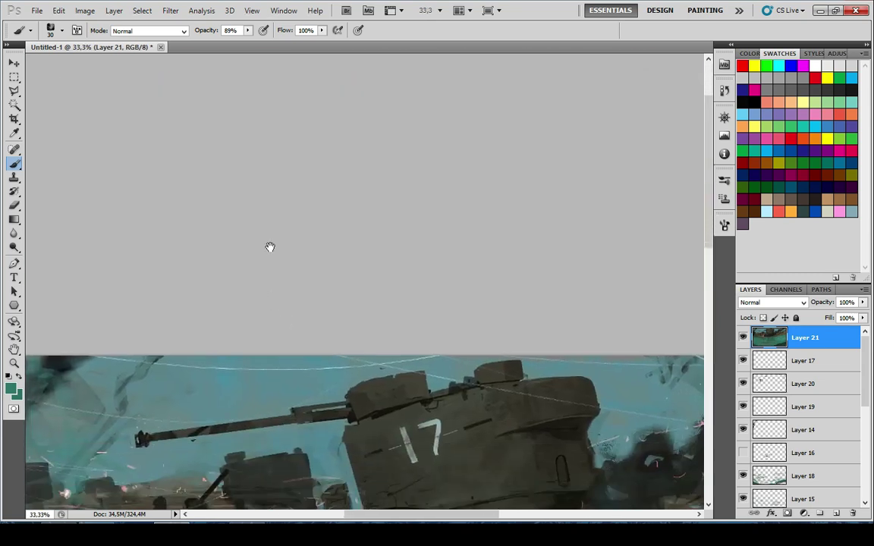
pyautogui.moveTo(278, 382); pyautogui.dragTo(303, 256)
pyautogui.scroll(3, 439, 308)
pyautogui.moveTo(436, 357); pyautogui.dragTo(406, 315)
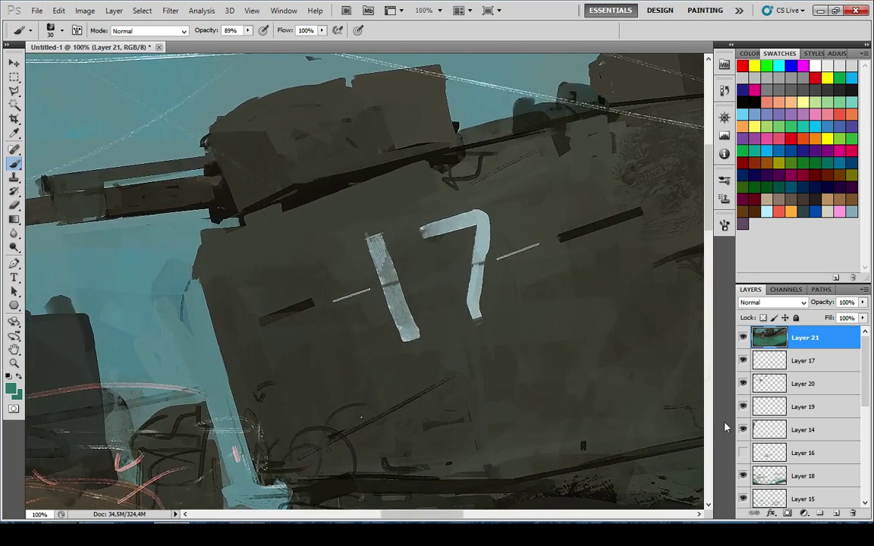
pyautogui.click(833, 514)
pyautogui.press('d')
pyautogui.moveTo(296, 218); pyautogui.dragTo(392, 205)
pyautogui.hotkey('ctrl', 'z')
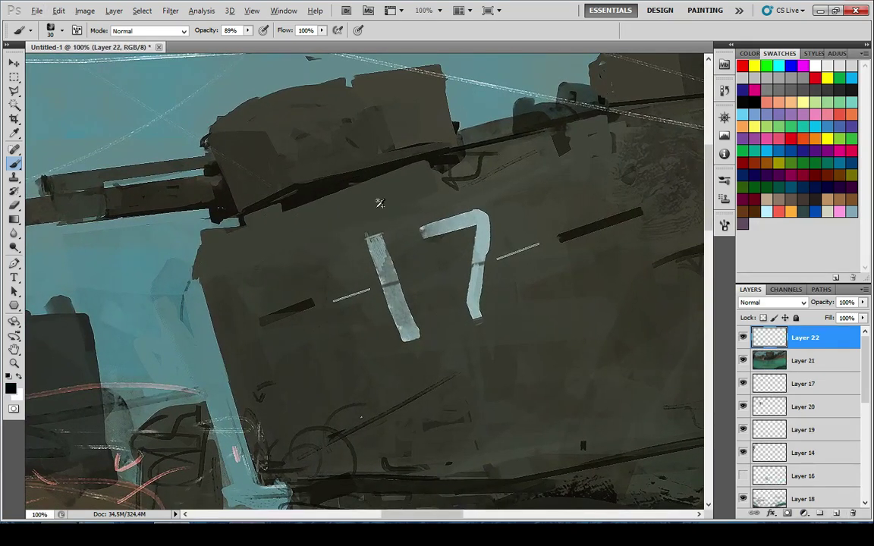
pyautogui.press('x')
pyautogui.moveTo(340, 214)
pyautogui.mouseDown()
pyautogui.moveTo(553, 233)
pyautogui.moveTo(379, 228)
pyautogui.mouseUp()
pyautogui.hotkey('ctrl', 'z')
# Sample the pale grey of the turret number and lighten the foreground colour to #c4e1e4
pyautogui.scroll(1, 351, 214)
pyautogui.keyDown('alt'); pyautogui.click(552, 237); pyautogui.keyUp('alt')
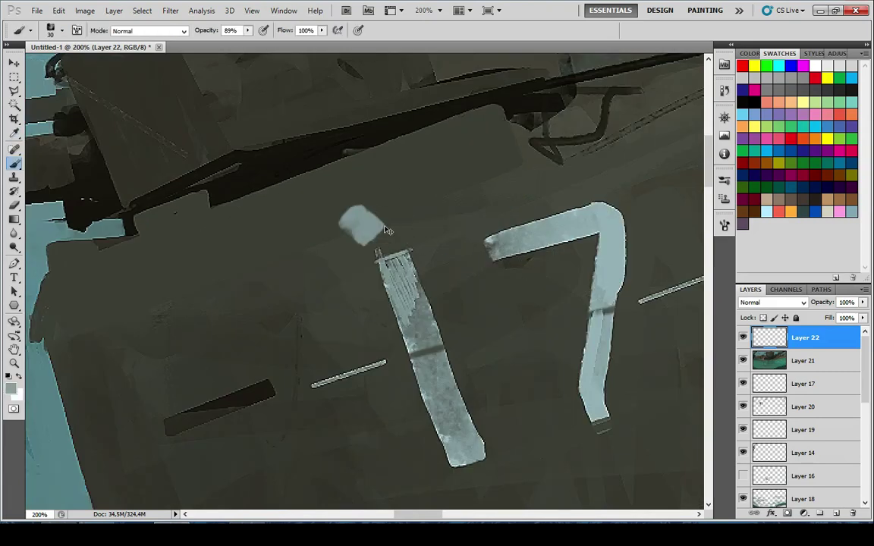
pyautogui.hotkey('ctrl', 'z')
pyautogui.click(10, 387)
pyautogui.click(312, 152)
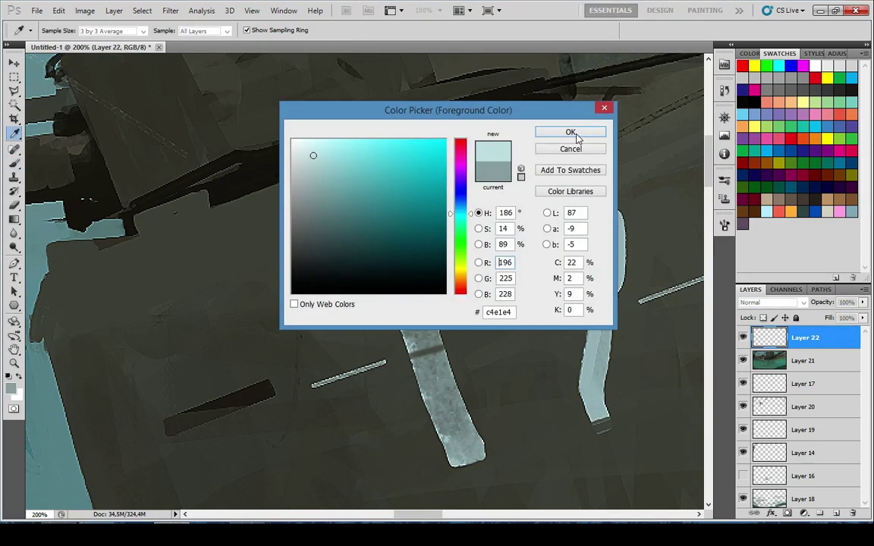
pyautogui.click(576, 133)
pyautogui.moveTo(201, 185); pyautogui.dragTo(281, 180)
pyautogui.hotkey('ctrl', 'z')
# Reduce the brush to 1 px, enlarge it to 2 px, and paint small pale highlights below the turret's upper edge
pyautogui.press('[')
pyautogui.press('[')
pyautogui.press('[')
pyautogui.press('[')
pyautogui.press('[')
pyautogui.press('[')
pyautogui.press('[')
pyautogui.press('[')
pyautogui.press('[')
pyautogui.press('[')
pyautogui.press('[')
pyautogui.moveTo(235, 215); pyautogui.dragTo(284, 192)
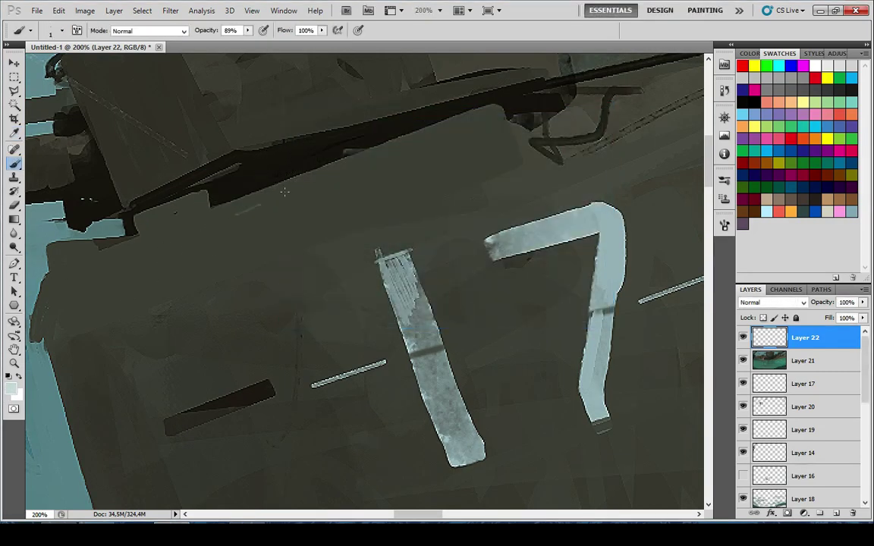
pyautogui.press(']')
pyautogui.moveTo(117, 252); pyautogui.dragTo(310, 250)
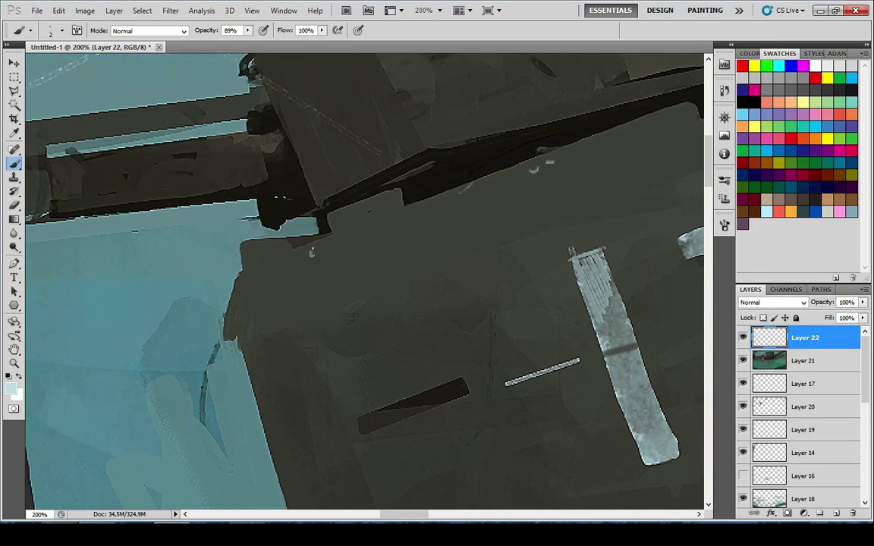
# Enlarge the brush to 3 px and dot a pale highlight on the lower side of the turret
pyautogui.moveTo(325, 198); pyautogui.dragTo(271, 182)
pyautogui.moveTo(434, 282); pyautogui.dragTo(268, 197)
pyautogui.moveTo(270, 496); pyautogui.dragTo(265, 194)
pyautogui.press(']')
pyautogui.click(265, 244)
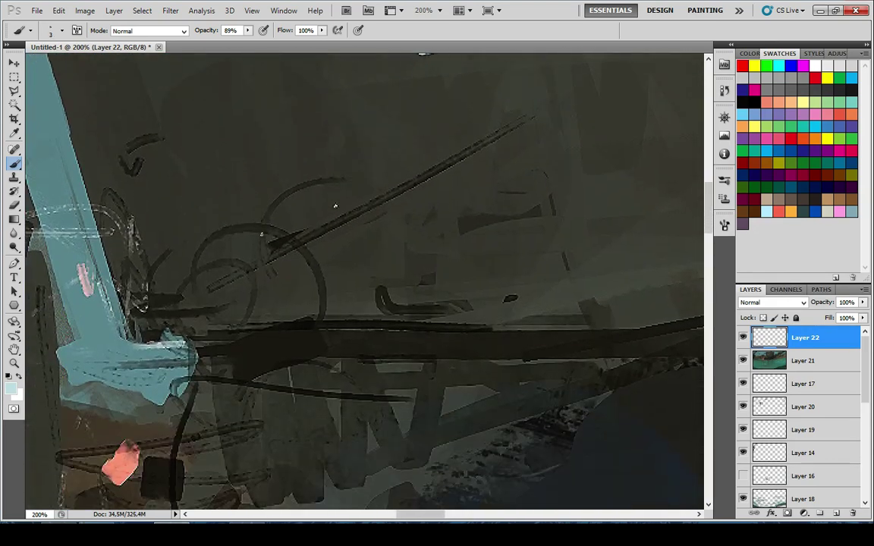
# Sample a dark tone from the tank and set the foreground colour to near-black #111515
pyautogui.press('i')
pyautogui.click(267, 295)
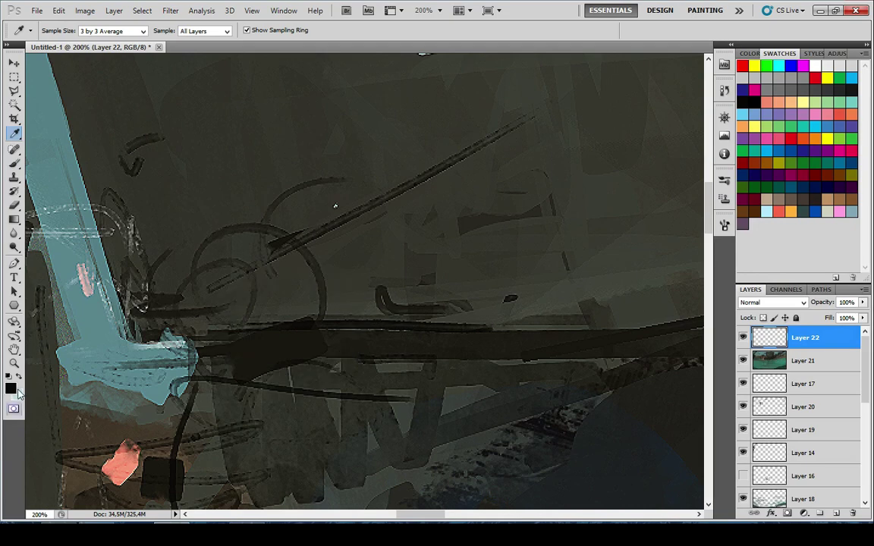
pyautogui.click(11, 388)
pyautogui.moveTo(459, 275); pyautogui.dragTo(466, 216)
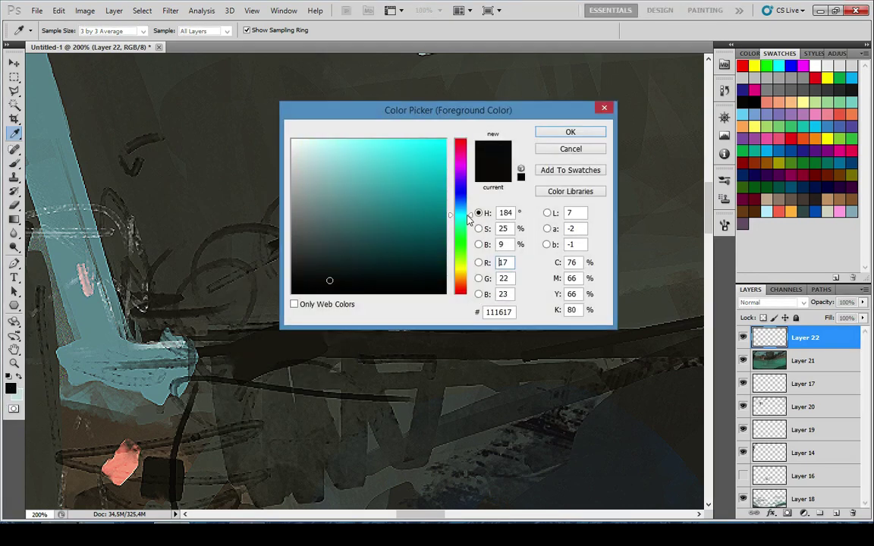
pyautogui.click(317, 266)
pyautogui.click(570, 132)
pyautogui.press('b')
pyautogui.hotkey('ctrl', '-')
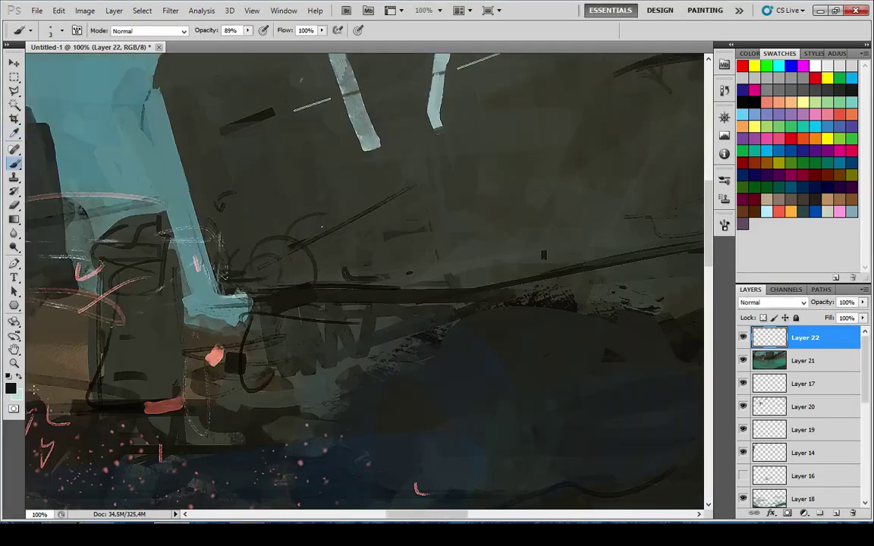
pyautogui.click(10, 388)
pyautogui.click(321, 282)
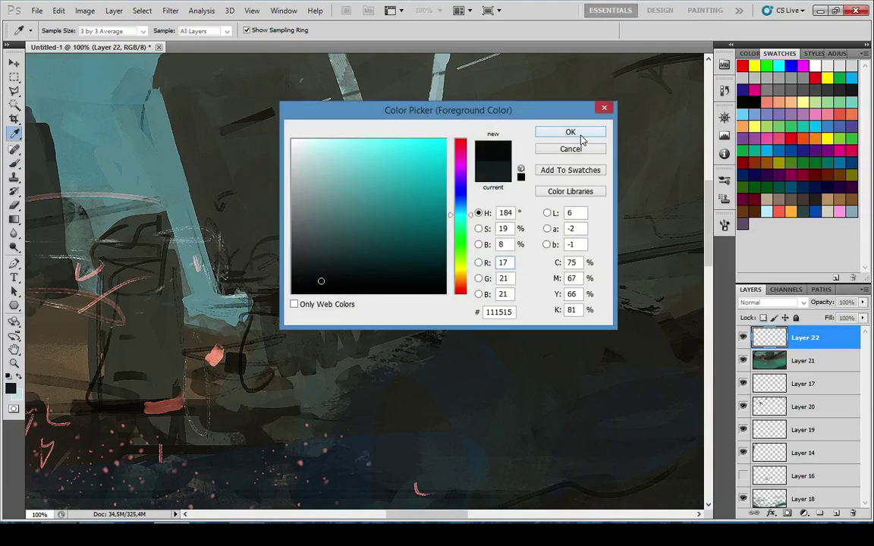
pyautogui.click(571, 133)
# Paint a dark shadow band along the turret's lower side with a large brush of 80 to 90 px at 34% opacity
pyautogui.press(']')
pyautogui.press(']')
pyautogui.press(']')
pyautogui.press(']')
pyautogui.press(']')
pyautogui.press(']')
pyautogui.press(']')
pyautogui.press(']')
pyautogui.press(']')
pyautogui.press(']')
pyautogui.press(']')
pyautogui.press(']')
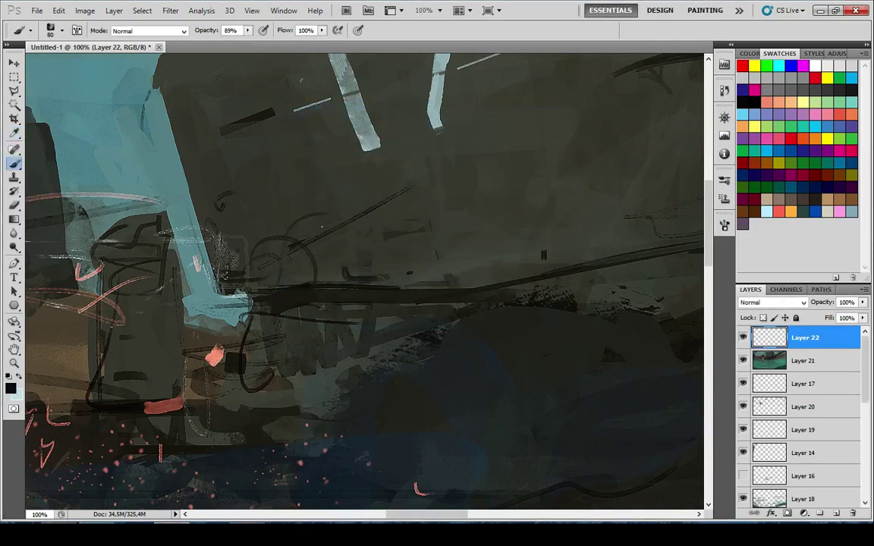
pyautogui.moveTo(234, 262)
pyautogui.mouseDown()
pyautogui.moveTo(434, 263)
pyautogui.moveTo(418, 255)
pyautogui.moveTo(303, 271)
pyautogui.mouseUp()
pyautogui.hotkey('ctrl', 'z')
pyautogui.press('3')
pyautogui.press('4')
pyautogui.moveTo(233, 238); pyautogui.dragTo(613, 216)
pyautogui.press('space')
pyautogui.moveTo(455, 265); pyautogui.dragTo(242, 326)
pyautogui.moveTo(373, 304); pyautogui.dragTo(612, 254)
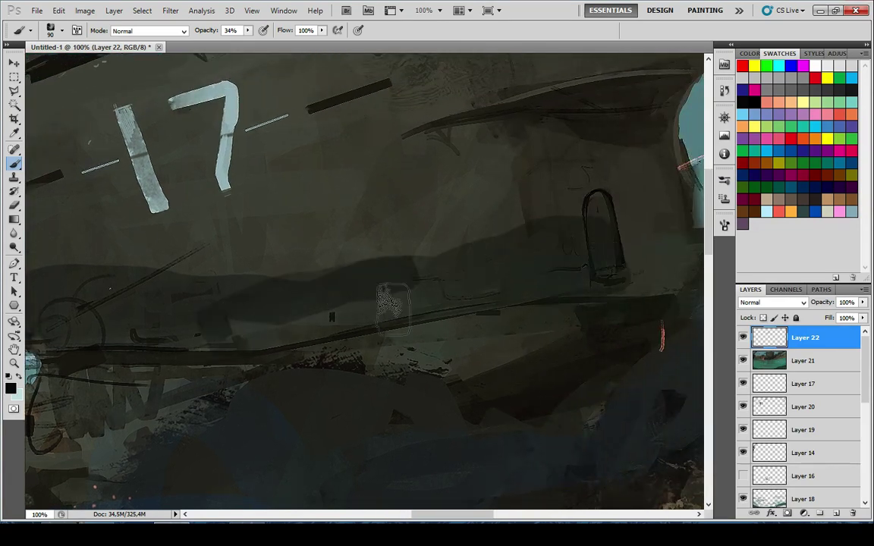
# Review the turret's new shadow band against the whole painting
pyautogui.hotkey('ctrl', '-')
pyautogui.hotkey('ctrl', '-')
pyautogui.hotkey('ctrl', '-')
pyautogui.hotkey('ctrl', '-')
pyautogui.hotkey('ctrl', '-')
pyautogui.hotkey('ctrl', '-')
pyautogui.hotkey('ctrl', '-')
pyautogui.hotkey('ctrl', '-')
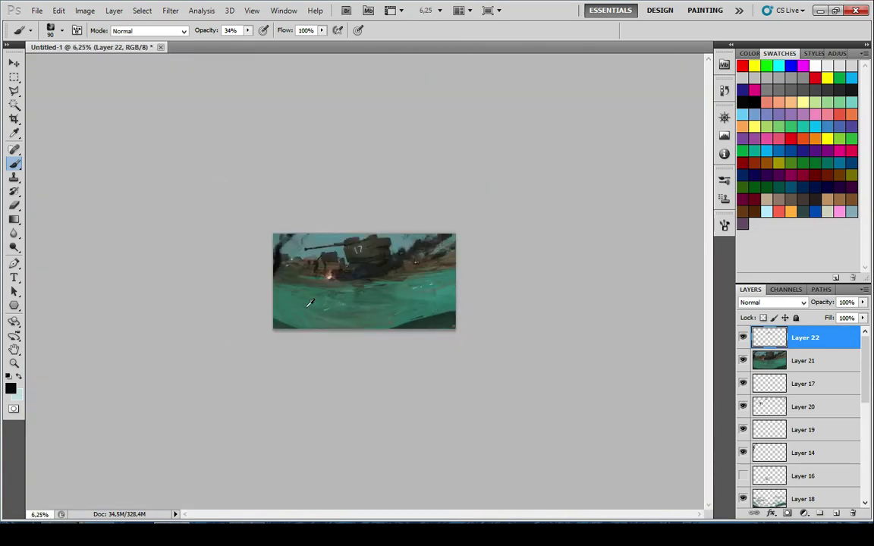
pyautogui.hotkey('ctrl', '+')
pyautogui.hotkey('ctrl', '+')
pyautogui.hotkey('ctrl', '+')
pyautogui.hotkey('ctrl', '+')
pyautogui.hotkey('ctrl', '+')
pyautogui.hotkey('ctrl', '+')
pyautogui.hotkey('ctrl', '+')
# Erase vertical light streaks through the turret's shadow band with a 30 px eraser
pyautogui.press('e')
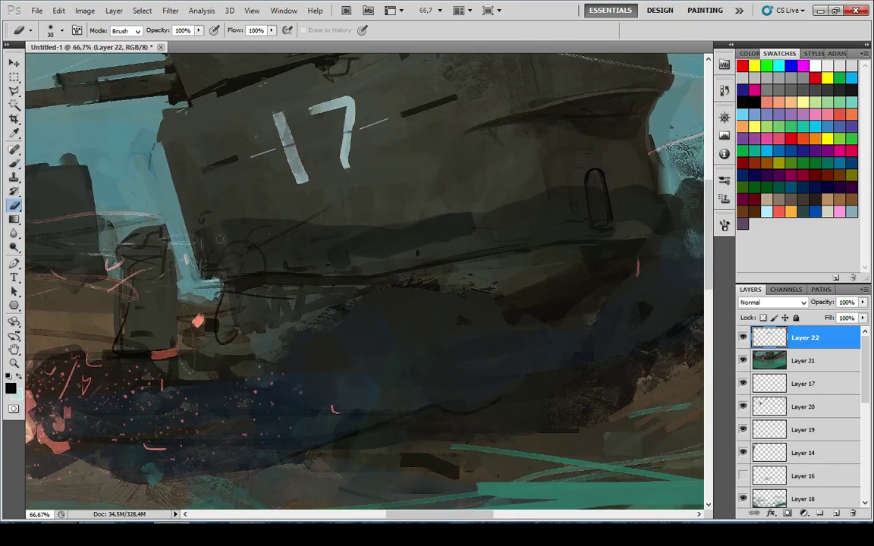
pyautogui.moveTo(303, 227)
pyautogui.mouseDown()
pyautogui.moveTo(453, 216)
pyautogui.moveTo(444, 238)
pyautogui.mouseUp()
pyautogui.moveTo(266, 239); pyautogui.dragTo(267, 265)
pyautogui.moveTo(459, 255); pyautogui.dragTo(315, 306)
pyautogui.moveTo(430, 234); pyautogui.dragTo(434, 264)
pyautogui.moveTo(485, 232); pyautogui.dragTo(487, 274)
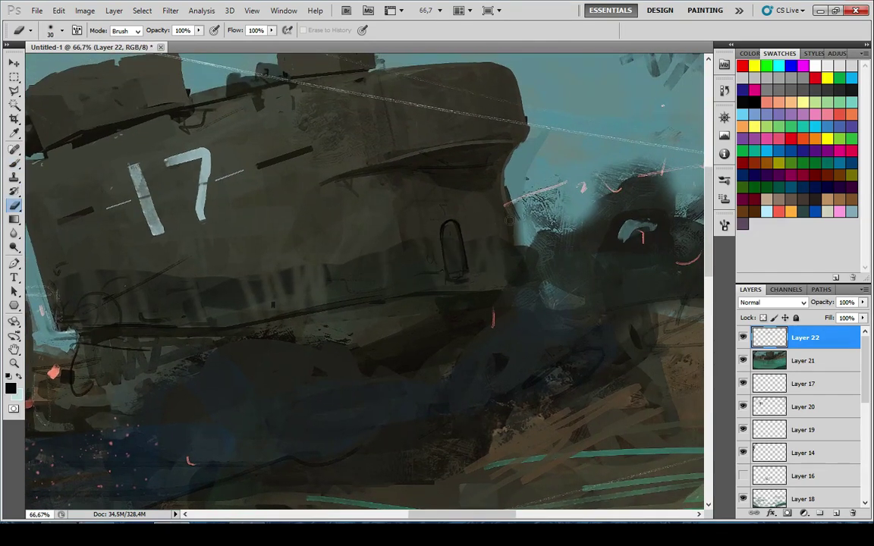
# Sample the turret's dark tones and paint over parts of the streaked shadow band with an 80 px brush at 34% opacity
pyautogui.hotkey('ctrl', '-')
pyautogui.hotkey('ctrl', '-')
pyautogui.hotkey('ctrl', '-')
pyautogui.hotkey('ctrl', '-')
pyautogui.hotkey('ctrl', '-')
pyautogui.hotkey('ctrl', '-')
pyautogui.scroll(7, 342, 260)
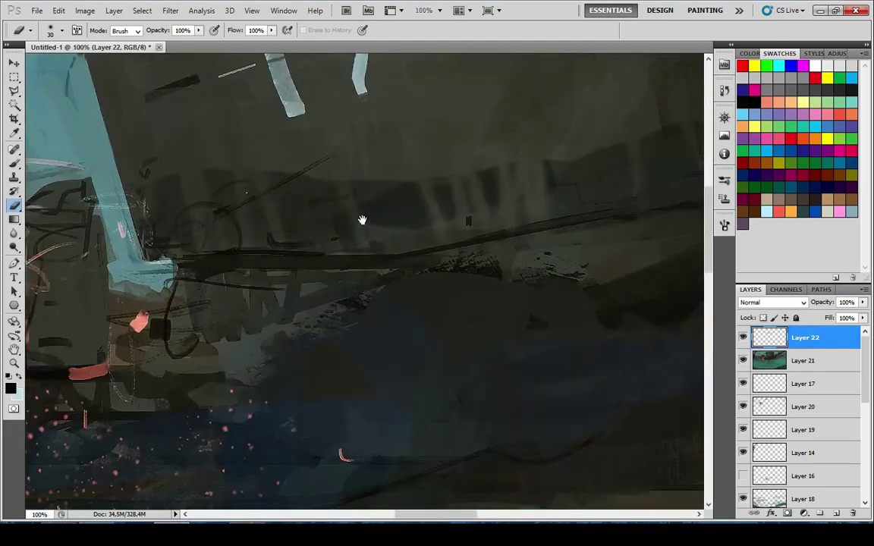
pyautogui.moveTo(361, 220); pyautogui.dragTo(360, 252)
pyautogui.press('b')
pyautogui.press('x')
pyautogui.keyDown('alt'); pyautogui.click(307, 238); pyautogui.keyUp('alt')
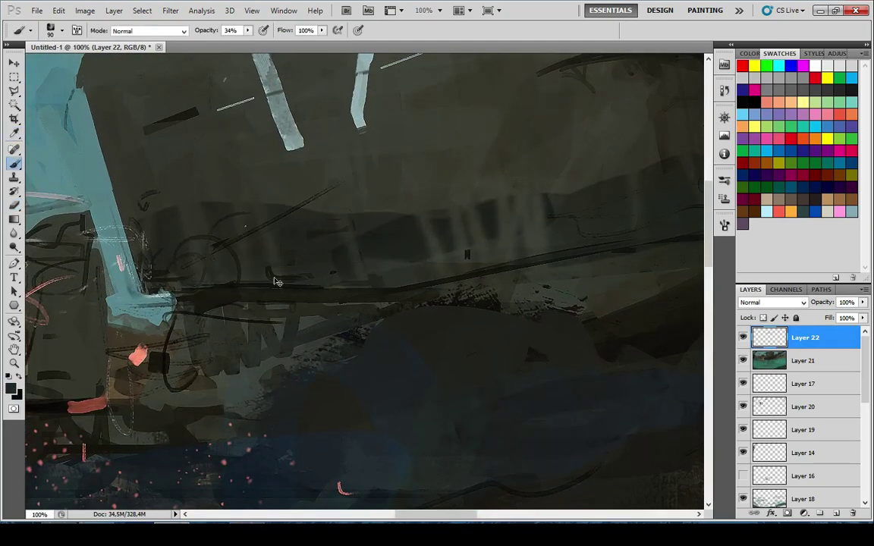
pyautogui.moveTo(314, 263); pyautogui.dragTo(447, 247)
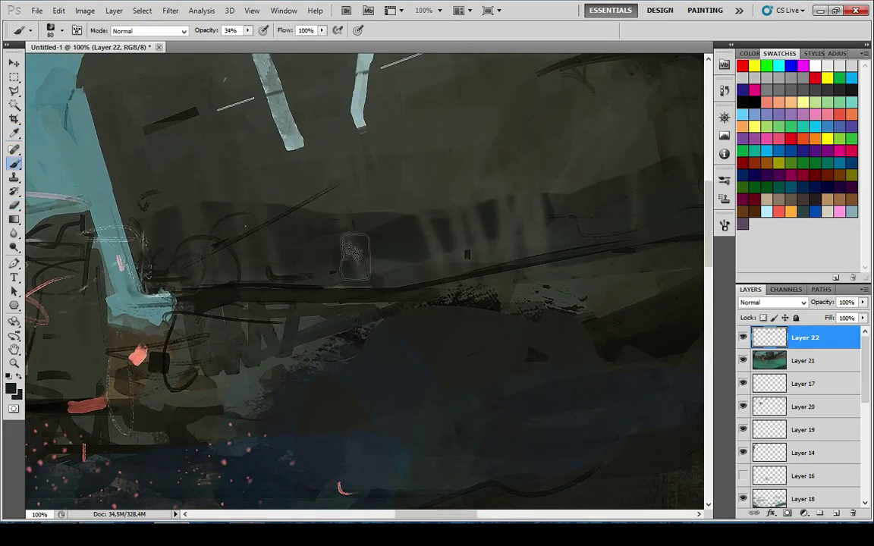
pyautogui.moveTo(360, 256)
pyautogui.mouseDown()
pyautogui.moveTo(547, 211)
pyautogui.moveTo(374, 263)
pyautogui.mouseUp()
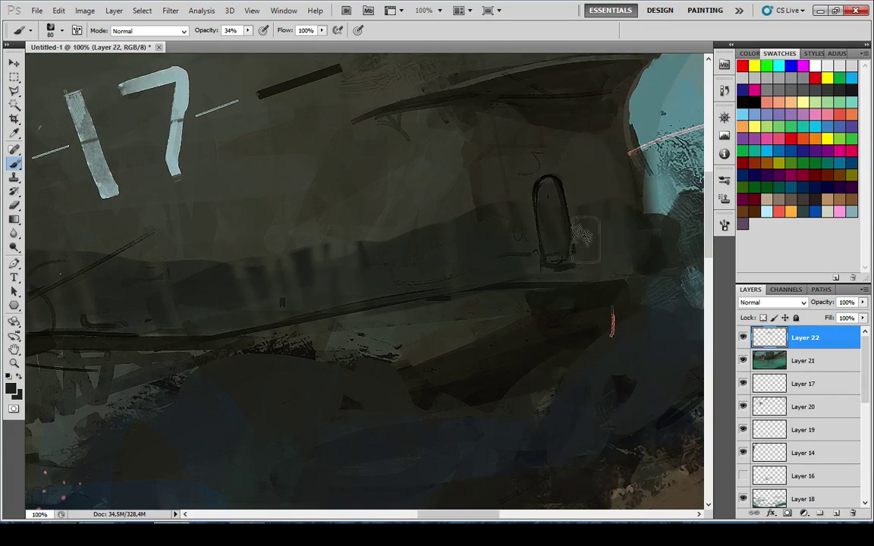
# Set the eraser to 90 px at 56% opacity for softening the turret's shadow band
pyautogui.hscroll(-9, 563, 243)
pyautogui.scroll(-9, 253, 288)
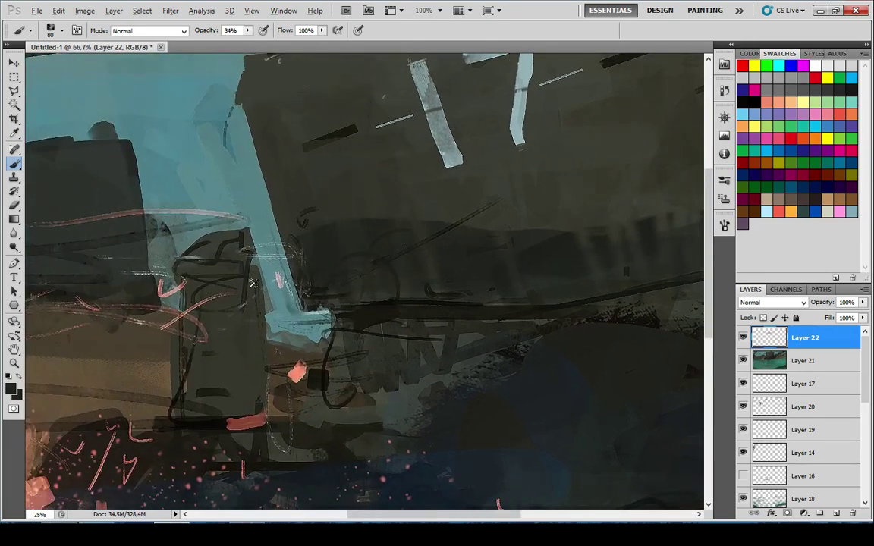
pyautogui.scroll(6, 289, 259)
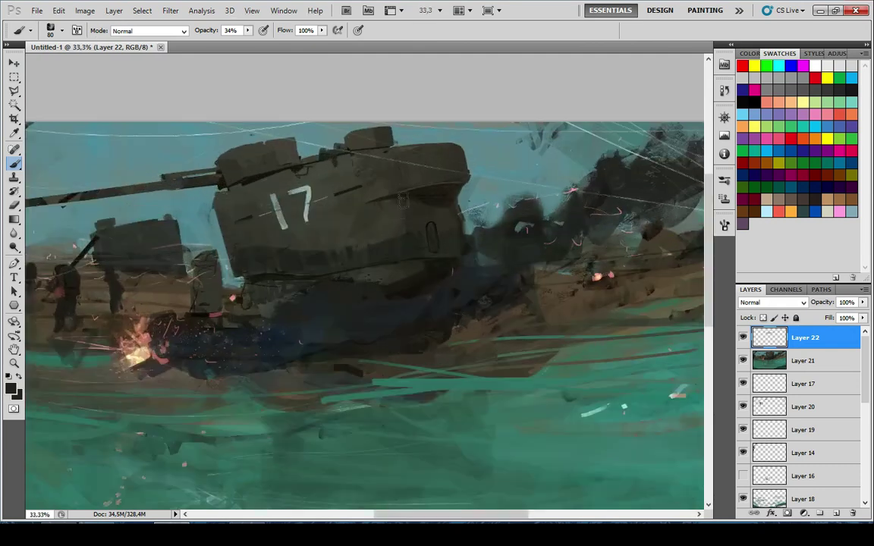
pyautogui.press('e')
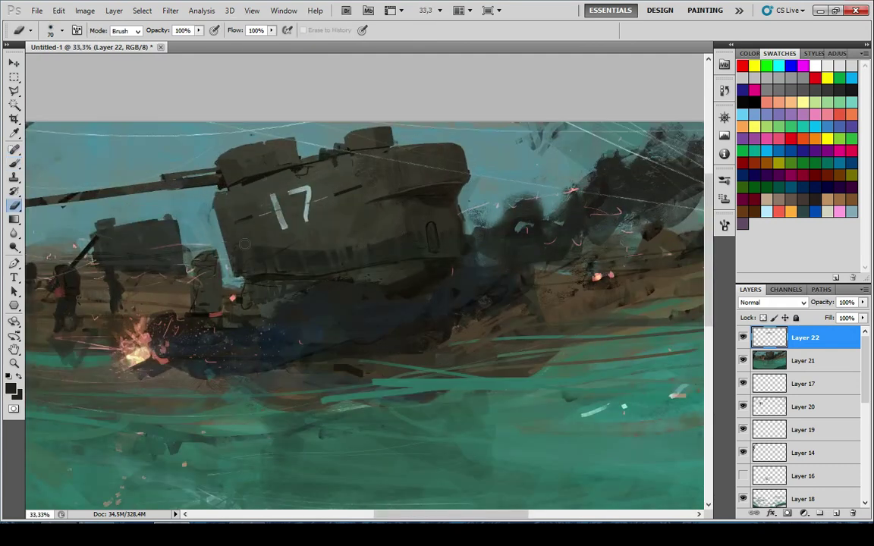
pyautogui.press('5')
pyautogui.press('6')
pyautogui.scroll(-6, 340, 258)
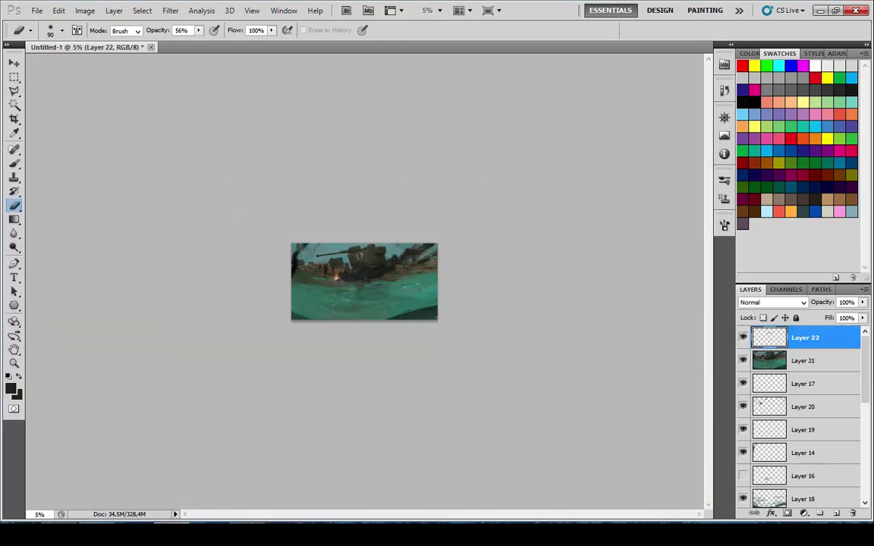
# Sample a dark tone from the ground and paint over the teal streak below the tank with a 30 px brush at 80% opacity
pyautogui.scroll(1, 364, 282)
pyautogui.scroll(5, 399, 285)
pyautogui.moveTo(399, 286); pyautogui.dragTo(366, 247)
pyautogui.press('b')
pyautogui.keyDown('alt'); pyautogui.click(261, 203); pyautogui.keyUp('alt')
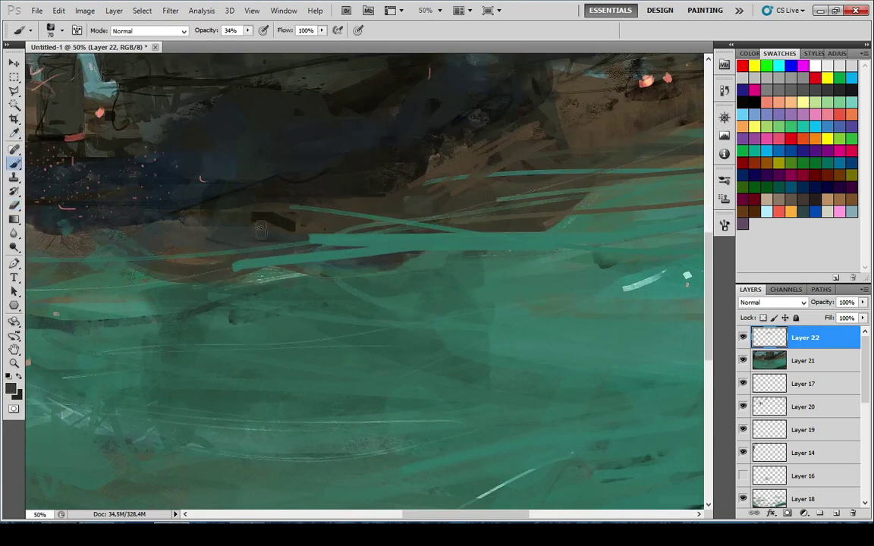
pyautogui.press('8')
pyautogui.press('[')
pyautogui.press('[')
pyautogui.press('[')
pyautogui.press('[')
pyautogui.moveTo(235, 267); pyautogui.dragTo(390, 237)
# Resample the dark brown ground and paint over the upper teal streaks below the tank
pyautogui.press('x')
pyautogui.keyDown('alt'); pyautogui.click(303, 204); pyautogui.keyUp('alt')
pyautogui.moveTo(326, 213); pyautogui.dragTo(427, 223)
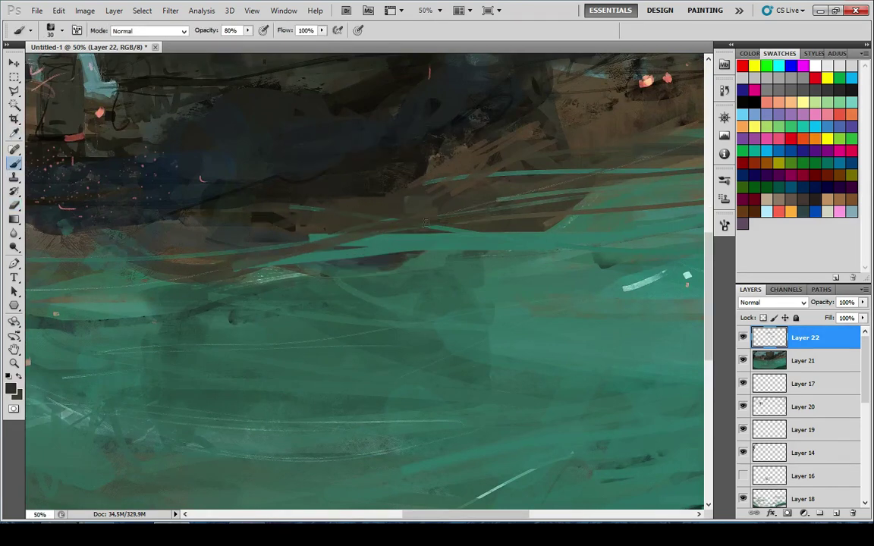
pyautogui.moveTo(277, 218); pyautogui.dragTo(522, 206)
# Sample a dark tone and paint streaks across the green ground edge right of the tank with a 25 px brush
pyautogui.moveTo(457, 240)
pyautogui.mouseDown()
pyautogui.moveTo(409, 263)
pyautogui.moveTo(85, 367)
pyautogui.mouseUp()
pyautogui.keyDown('alt'); pyautogui.click(213, 329); pyautogui.keyUp('alt')
pyautogui.press('[')
pyautogui.moveTo(178, 287); pyautogui.dragTo(328, 249)
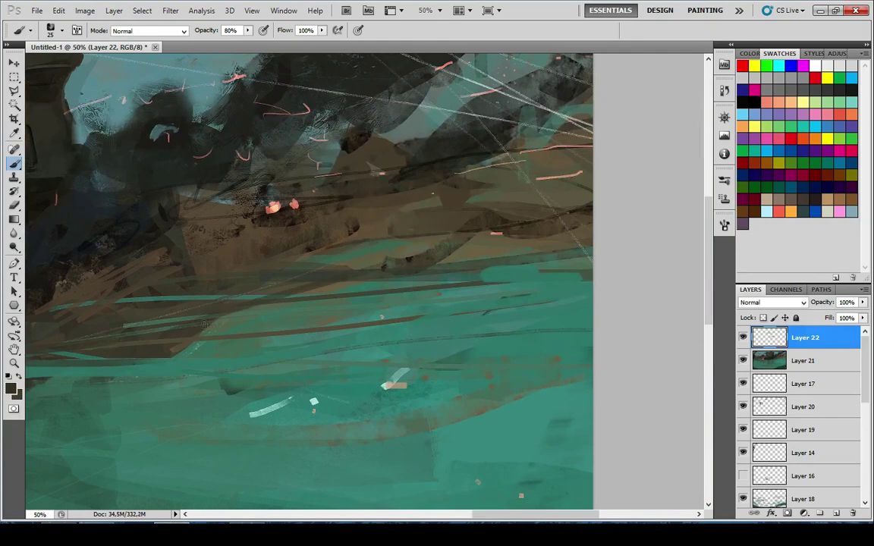
# Paint thin dark streaks across the green ground edge right of the tank with a 15 px brush and resample a dark ground tone
pyautogui.moveTo(219, 302); pyautogui.dragTo(535, 239)
pyautogui.moveTo(289, 287); pyautogui.dragTo(534, 260)
pyautogui.scroll(-7, 675, 307)
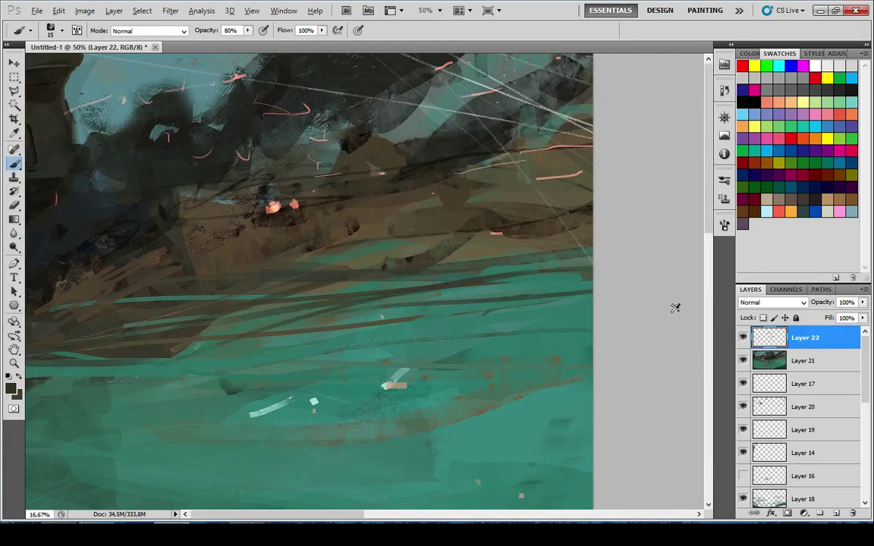
pyautogui.scroll(2, 498, 295)
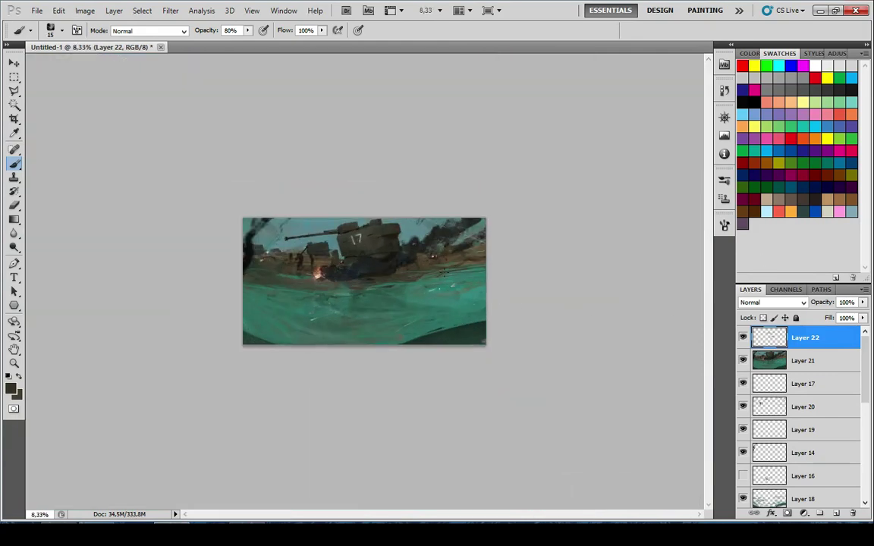
pyautogui.scroll(4, 387, 281)
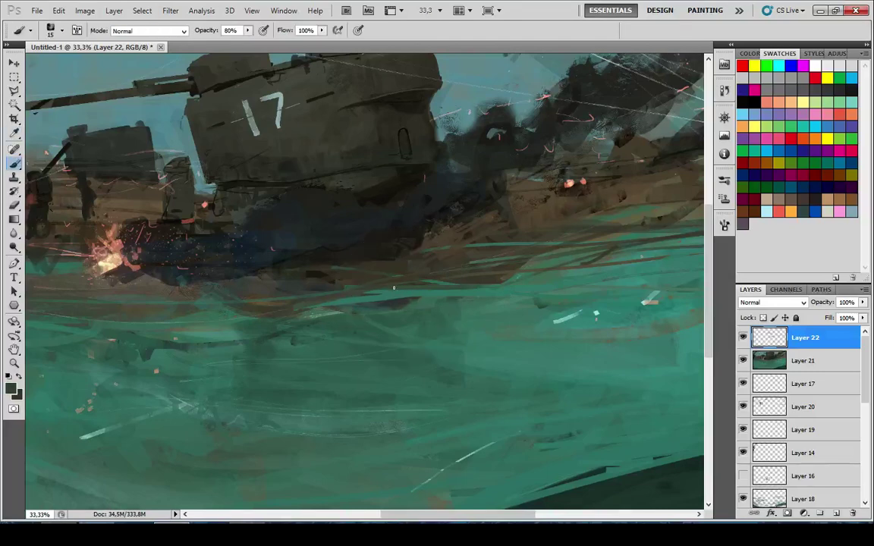
pyautogui.keyDown('alt'); pyautogui.click(366, 266); pyautogui.keyUp('alt')
pyautogui.moveTo(189, 289); pyautogui.dragTo(274, 321)
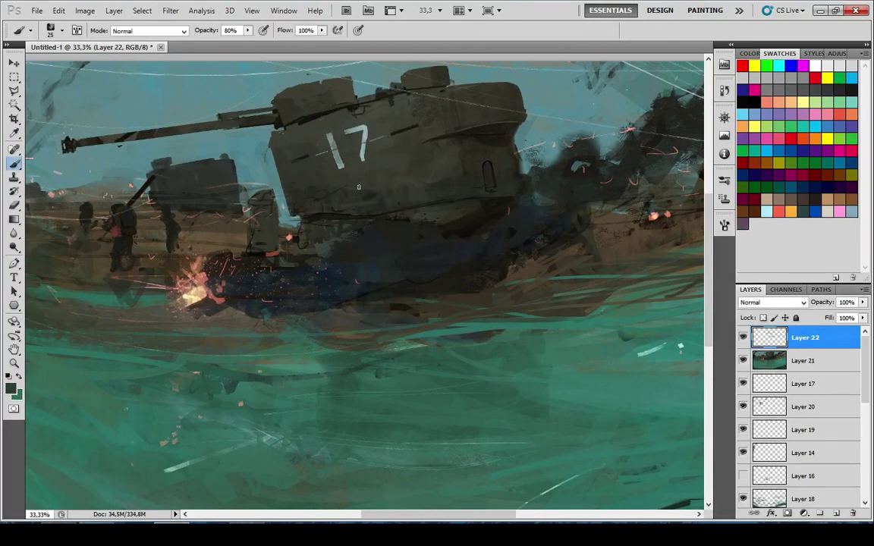
# Resample the turret's dark tones and paint over its side around the number 17, enlarging the brush to 100 px
pyautogui.keyDown('alt'); pyautogui.click(454, 162); pyautogui.keyUp('alt')
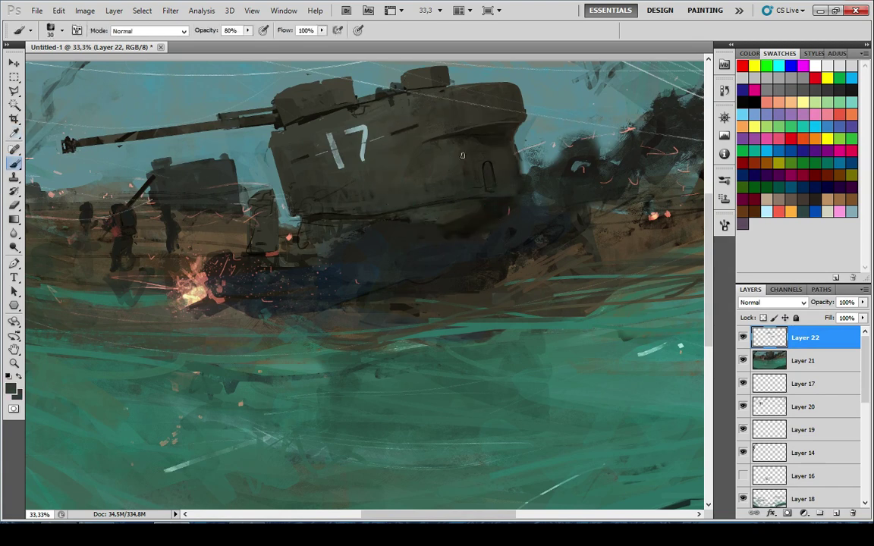
pyautogui.keyDown('alt'); pyautogui.click(300, 175); pyautogui.keyUp('alt')
pyautogui.keyDown('alt'); pyautogui.click(294, 175); pyautogui.keyUp('alt')
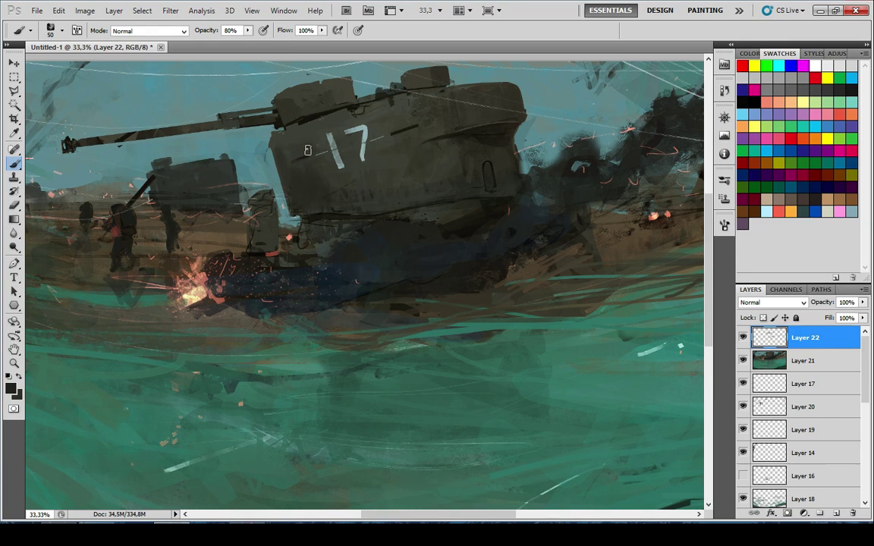
pyautogui.press(']')
pyautogui.press(']')
pyautogui.press(']')
pyautogui.press(']')
pyautogui.keyDown('alt'); pyautogui.click(390, 183); pyautogui.keyUp('alt')
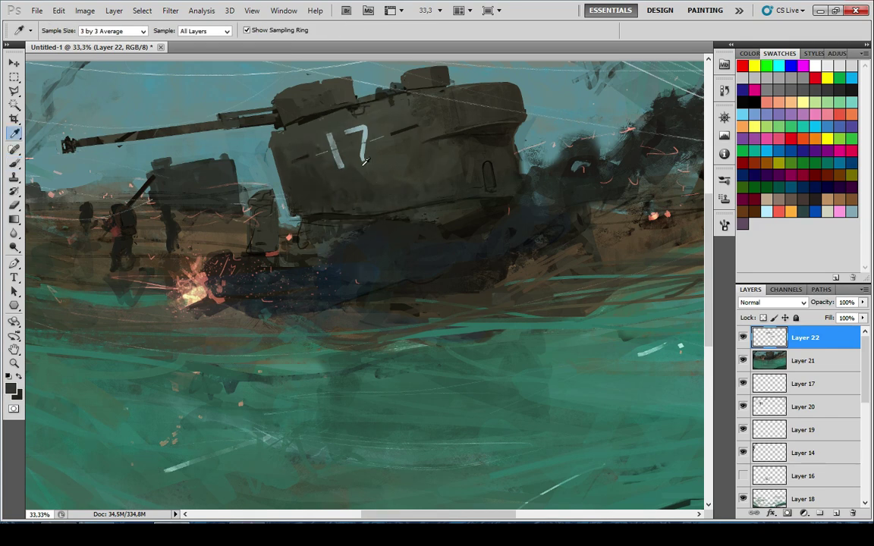
pyautogui.hotkey('ctrl', '-')
pyautogui.hotkey('ctrl', '-')
pyautogui.hotkey('ctrl', '-')
pyautogui.hotkey('ctrl', '-')
pyautogui.hotkey('ctrl', '-')
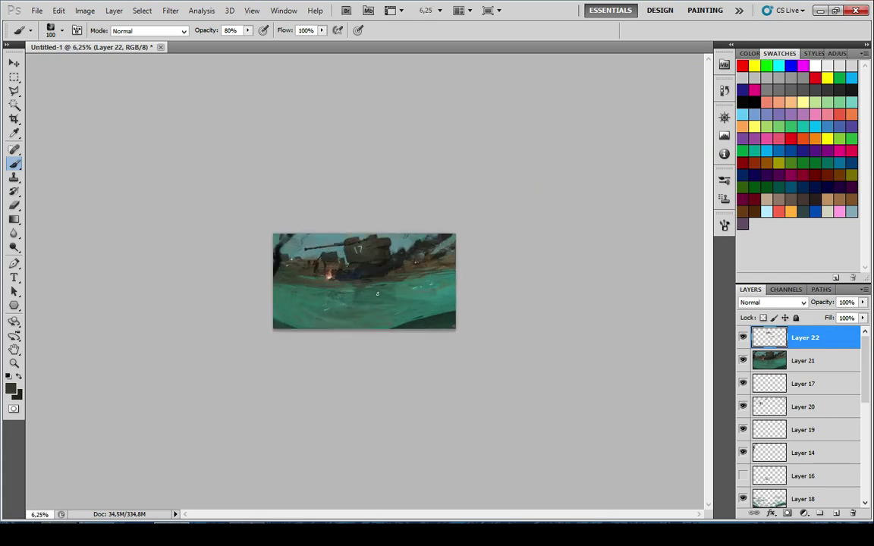
# Undo the broad stroke over the teal streak left of the explosion, reduce the brush to 40 px and try the stroke again
pyautogui.hotkey('ctrl', '+')
pyautogui.hotkey('ctrl', '+')
pyautogui.hotkey('ctrl', '+')
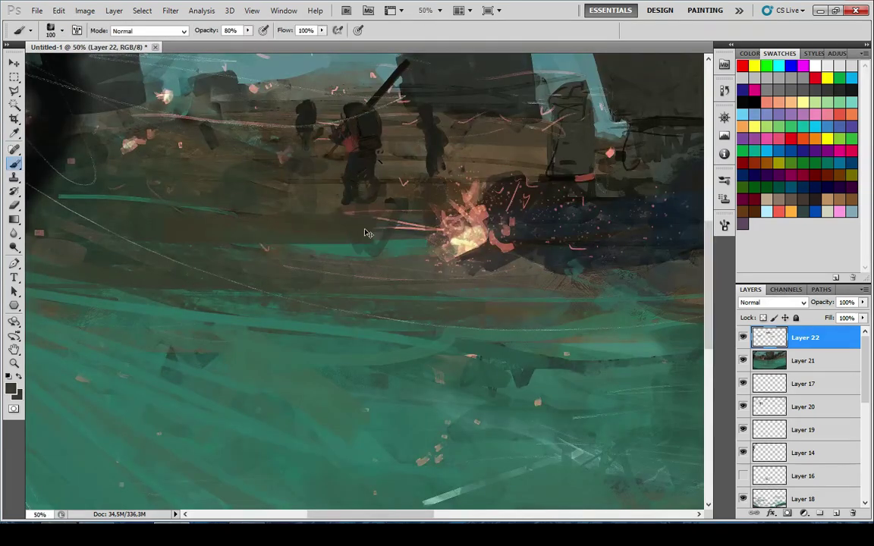
pyautogui.hotkey('ctrl', 'z')
pyautogui.press('[')
pyautogui.press('[')
pyautogui.press('[')
pyautogui.press('[')
pyautogui.press('[')
pyautogui.press('[')
pyautogui.moveTo(170, 227); pyautogui.dragTo(357, 240)
pyautogui.hotkey('ctrl', 'z')
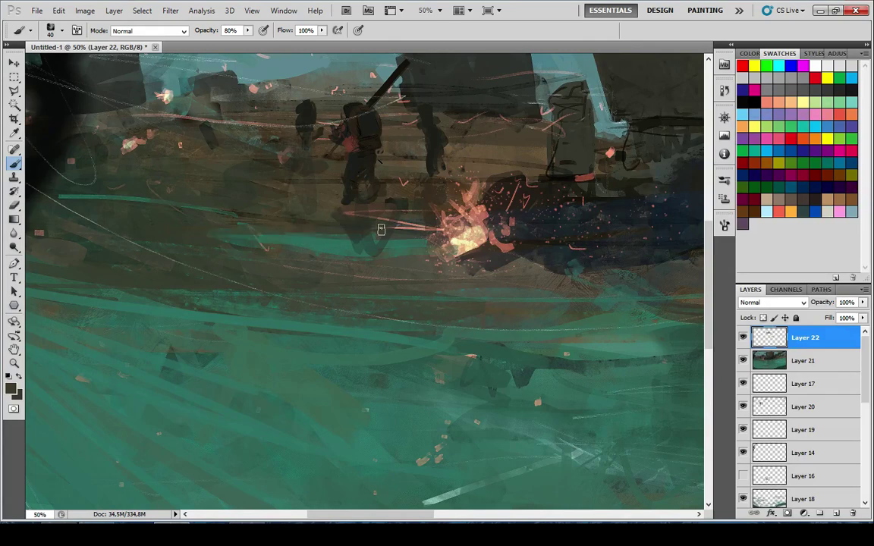
# Sample dark ground tones and paint over the teal streaks left of the explosion with a 40 px brush at 80% opacity
pyautogui.keyDown('alt'); pyautogui.click(309, 239); pyautogui.keyUp('alt')
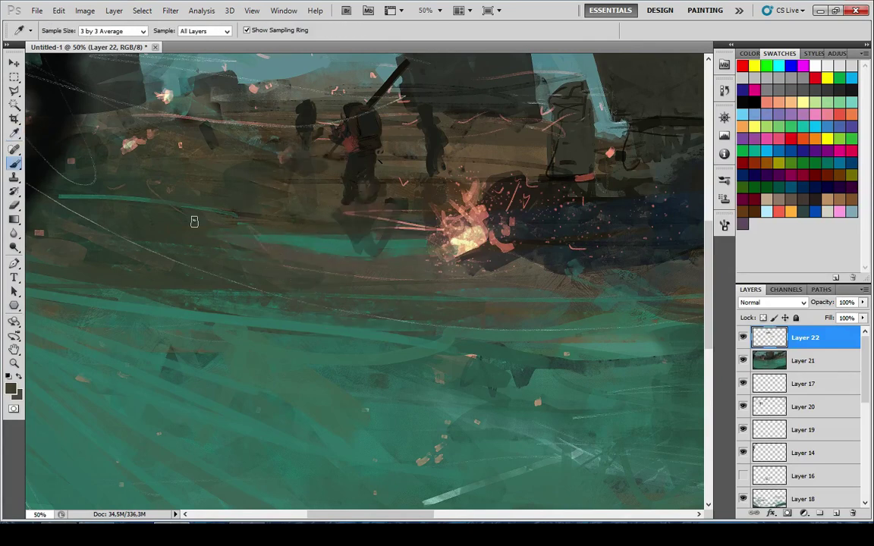
pyautogui.moveTo(264, 249); pyautogui.dragTo(456, 308)
pyautogui.keyDown('alt'); pyautogui.click(312, 245); pyautogui.keyUp('alt')
pyautogui.press('x')
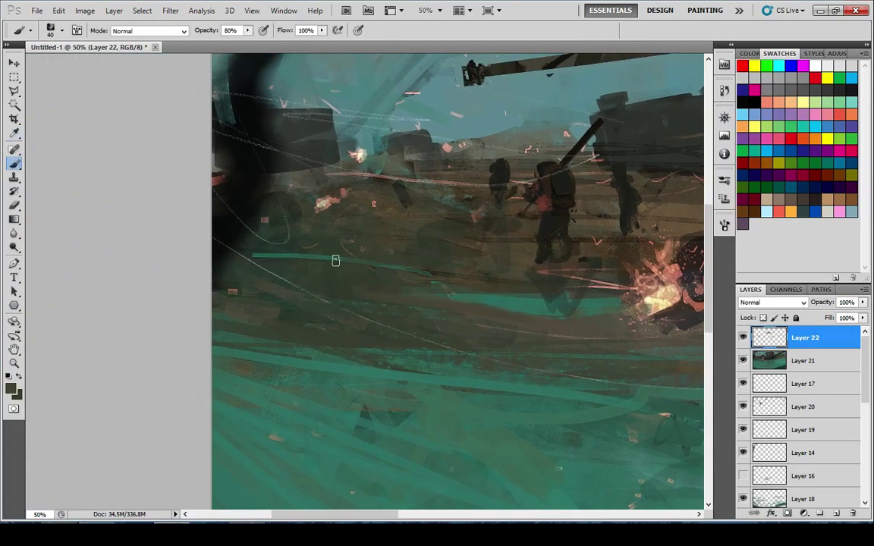
pyautogui.keyDown('alt'); pyautogui.click(312, 254); pyautogui.keyUp('alt')
pyautogui.moveTo(273, 248); pyautogui.dragTo(290, 241)
pyautogui.hotkey('ctrl', 'z')
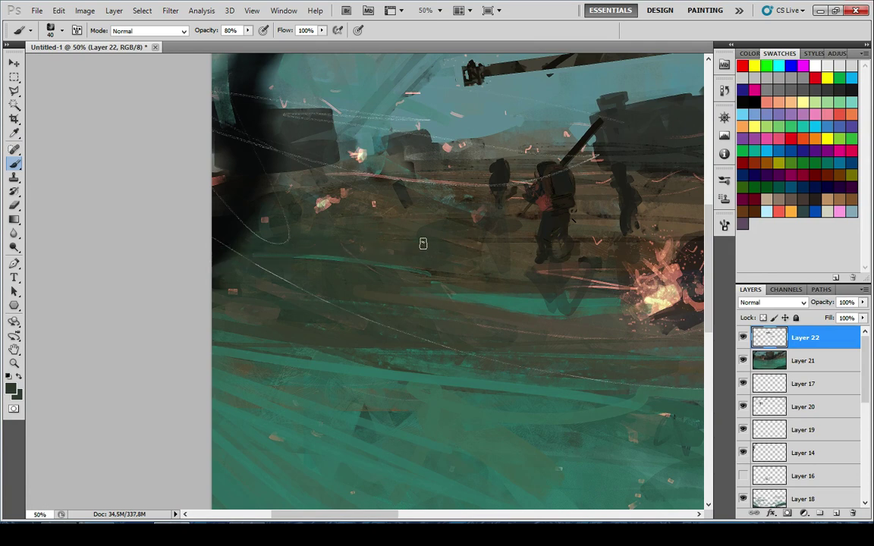
# Sample a muted teal from the sky and touch up the sky near the gun barrel with the 40 px brush
pyautogui.moveTo(401, 227); pyautogui.dragTo(339, 285)
pyautogui.keyDown('alt'); pyautogui.click(346, 182); pyautogui.keyUp('alt')
pyautogui.moveTo(345, 178); pyautogui.dragTo(315, 236)
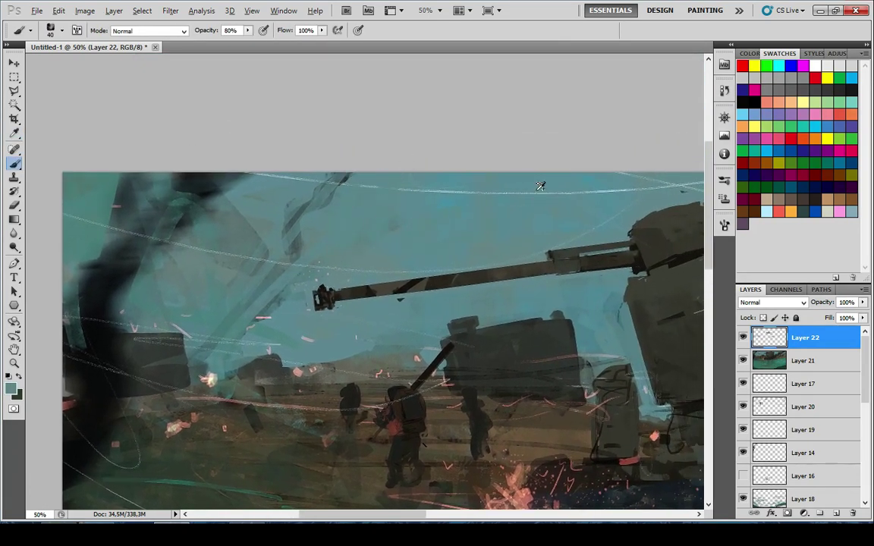
# Examine the overall composition and value balance of the whole painting at a reduced scale
pyautogui.hotkey('ctrl', '-')
pyautogui.hotkey('ctrl', '-')
pyautogui.hotkey('ctrl', '-')
pyautogui.hotkey('ctrl', '-')
pyautogui.hotkey('ctrl', '-')
pyautogui.hotkey('ctrl', '-')
pyautogui.hotkey('ctrl', '-')
pyautogui.hotkey('ctrl', '-')
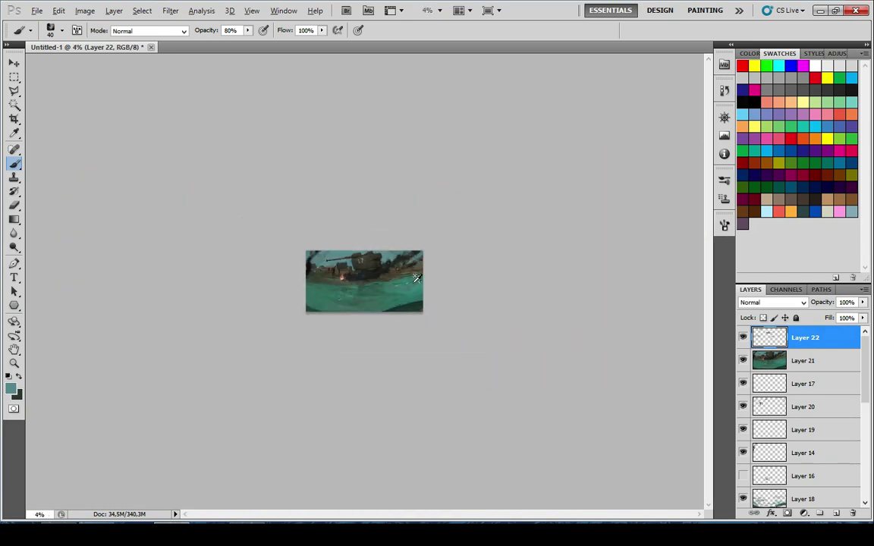
pyautogui.hotkey('ctrl', '+')
pyautogui.hotkey('ctrl', '+')
pyautogui.hotkey('ctrl', '+')
pyautogui.hotkey('ctrl', '+')
pyautogui.hotkey('ctrl', '+')
pyautogui.hotkey('ctrl', '-')
pyautogui.hotkey('ctrl', '-')
pyautogui.hotkey('ctrl', '-')
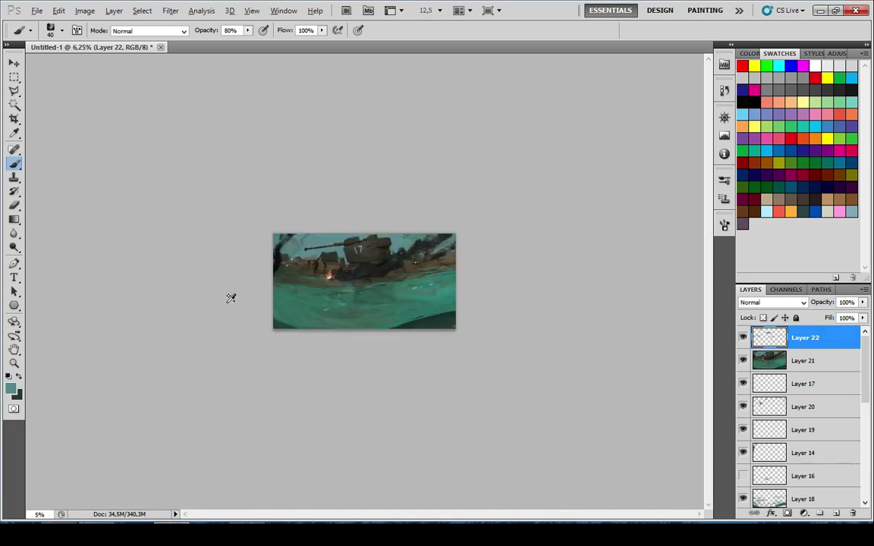
# Sample dark ground and green tones and paint over the teal streak beneath the tank with a 50 px brush
pyautogui.hotkey('ctrl', '+')
pyautogui.hotkey('ctrl', '+')
pyautogui.hotkey('ctrl', '+')
pyautogui.hotkey('ctrl', '+')
pyautogui.hotkey('ctrl', '+')
pyautogui.hotkey('ctrl', '+')
pyautogui.scroll(-8, 327, 275)
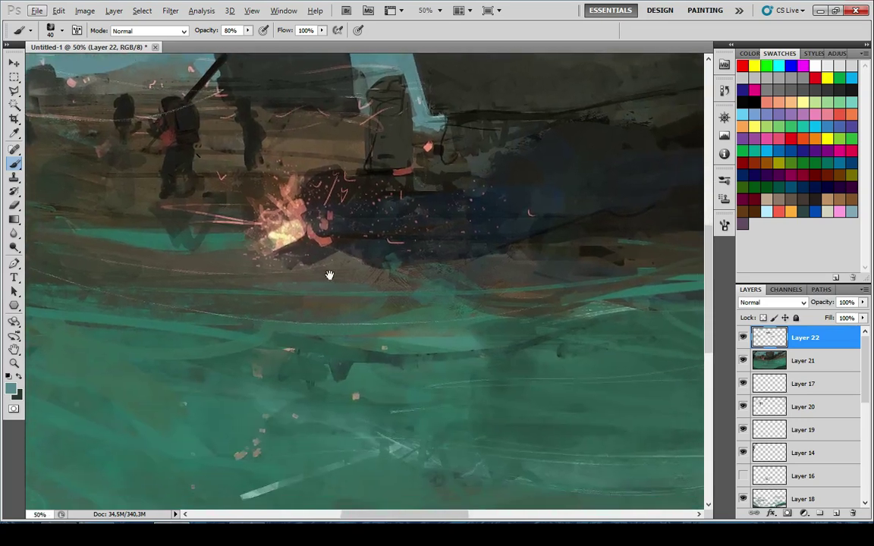
pyautogui.press('i')
pyautogui.press('b')
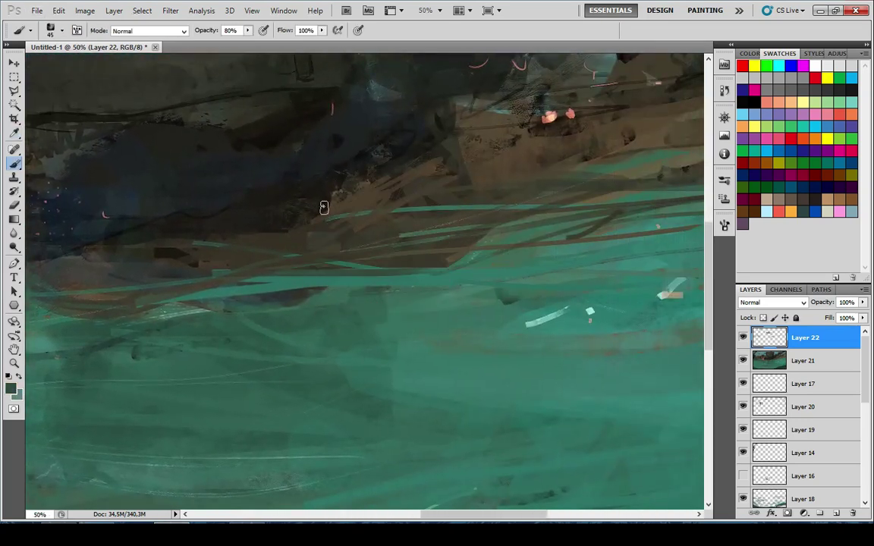
pyautogui.keyDown('alt'); pyautogui.click(378, 253); pyautogui.keyUp('alt')
pyautogui.keyDown('alt'); pyautogui.click(365, 255); pyautogui.keyUp('alt')
pyautogui.moveTo(255, 272); pyautogui.dragTo(379, 251)
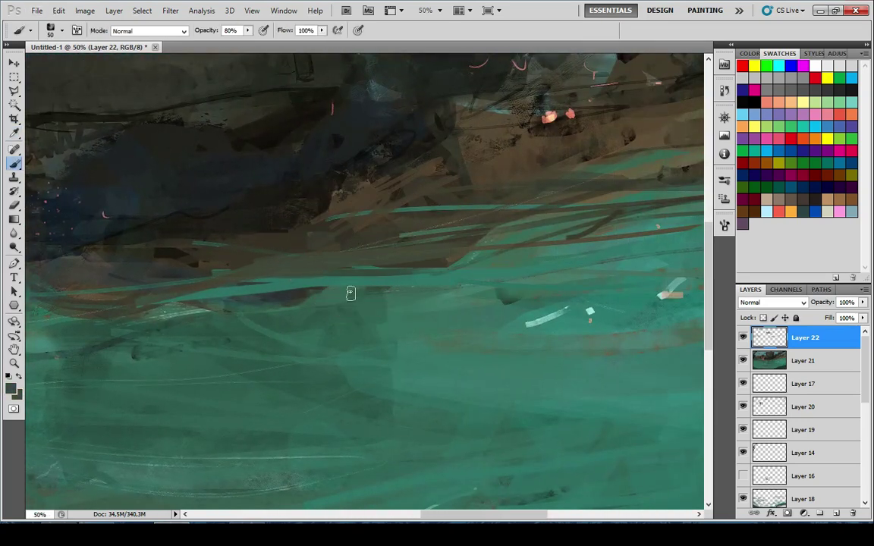
pyautogui.keyDown('alt'); pyautogui.click(349, 293); pyautogui.keyUp('alt')
pyautogui.moveTo(265, 299); pyautogui.dragTo(398, 282)
# Sample a mid green and paint short strokes over the ground streaks at the painting's right edge
pyautogui.press('space')
pyautogui.moveTo(499, 250); pyautogui.dragTo(199, 309)
pyautogui.press('x')
pyautogui.keyDown('alt'); pyautogui.click(416, 289); pyautogui.keyUp('alt')
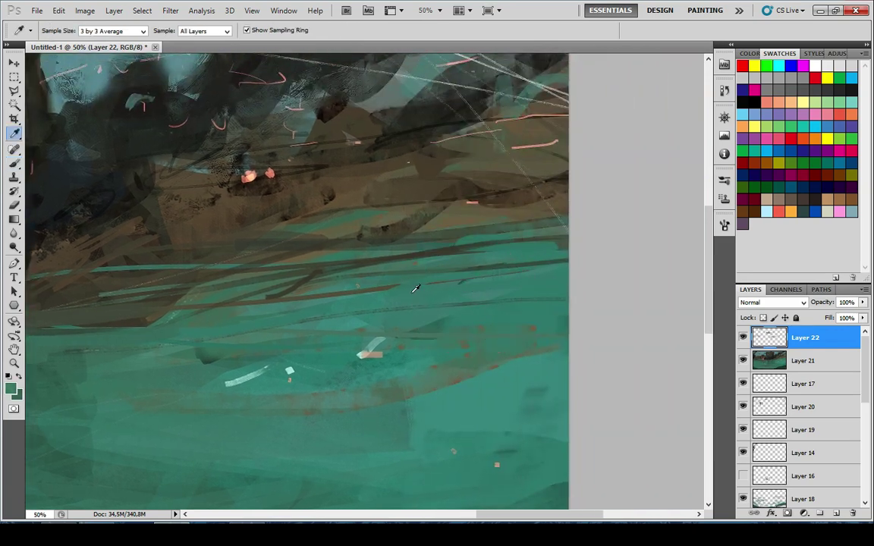
pyautogui.moveTo(508, 267); pyautogui.dragTo(576, 252)
pyautogui.moveTo(523, 247); pyautogui.dragTo(576, 239)
pyautogui.scroll(-6, 561, 256)
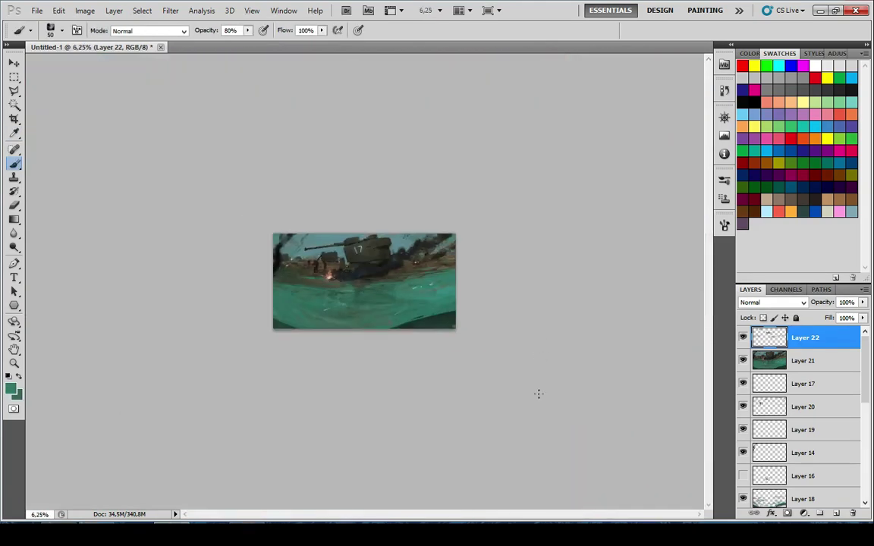
pyautogui.scroll(2, 424, 311)
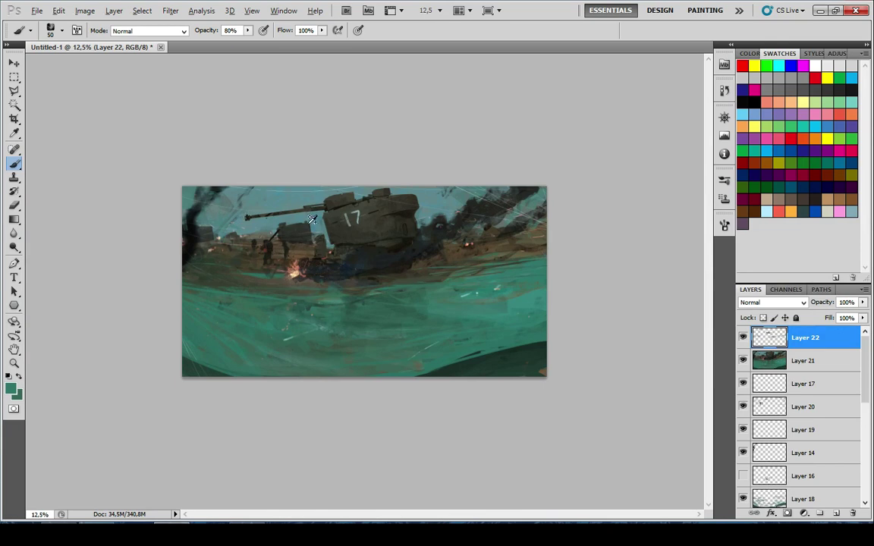
# Reset the colours to black and white and try a 45 px stroke along the turret's lower edge
pyautogui.scroll(8, 409, 206)
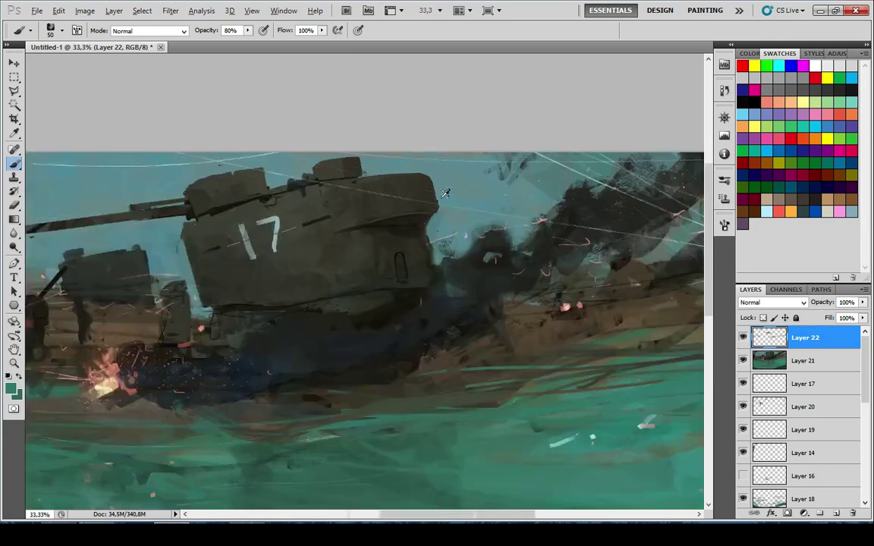
pyautogui.moveTo(330, 333); pyautogui.dragTo(617, 217)
pyautogui.scroll(-2, 332, 314)
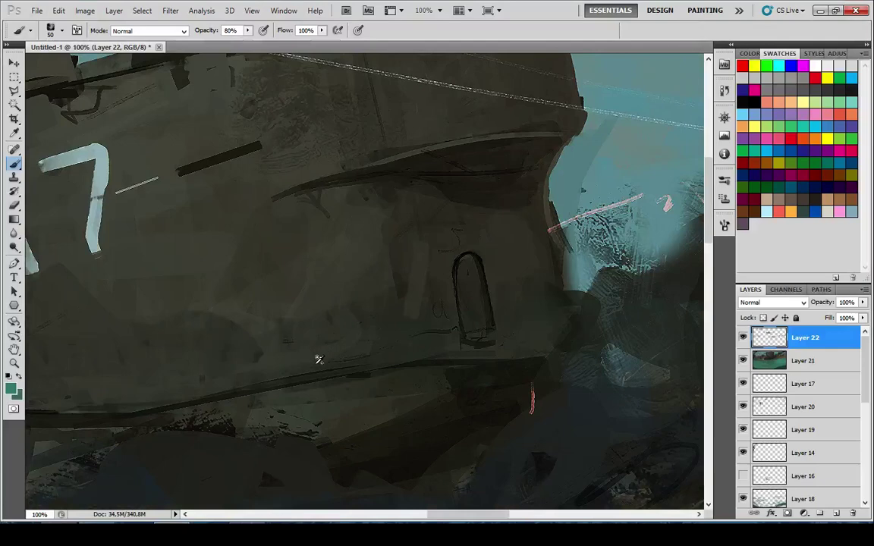
pyautogui.moveTo(190, 369); pyautogui.dragTo(498, 250)
pyautogui.press('d')
pyautogui.press('[')
pyautogui.moveTo(239, 299); pyautogui.dragTo(419, 301)
pyautogui.hotkey('ctrl', 'z')
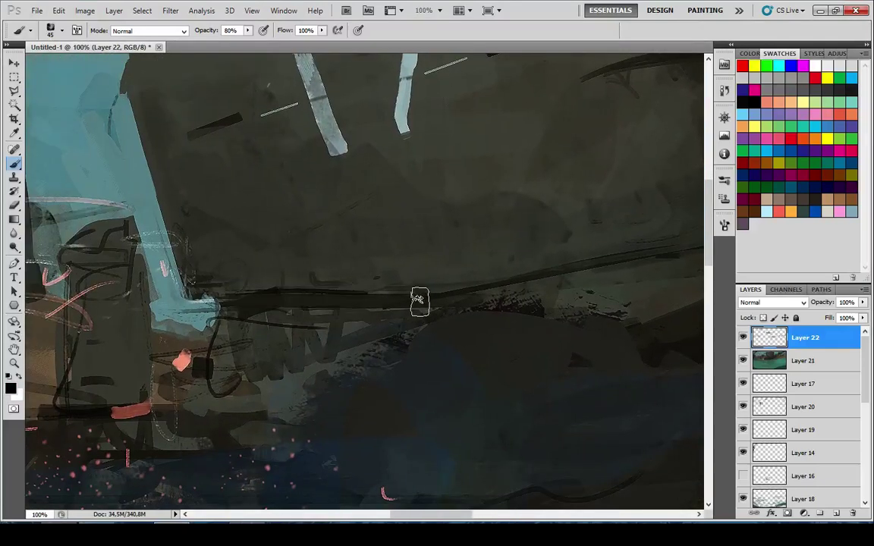
# Reduce the brush to about 25 px and paint a black shadow line along the front part of the turret's lower edge
pyautogui.press('[')
pyautogui.press('[')
pyautogui.press('[')
pyautogui.press('[')
pyautogui.press('[')
pyautogui.press('[')
pyautogui.moveTo(220, 297); pyautogui.dragTo(346, 296)
pyautogui.hotkey('ctrl', 'z')
pyautogui.moveTo(242, 312)
pyautogui.mouseDown()
pyautogui.moveTo(294, 293)
pyautogui.moveTo(230, 301)
pyautogui.moveTo(425, 294)
pyautogui.moveTo(391, 308)
pyautogui.mouseUp()
pyautogui.press(']')
pyautogui.moveTo(327, 294); pyautogui.dragTo(504, 255)
pyautogui.hotkey('ctrl', 'z')
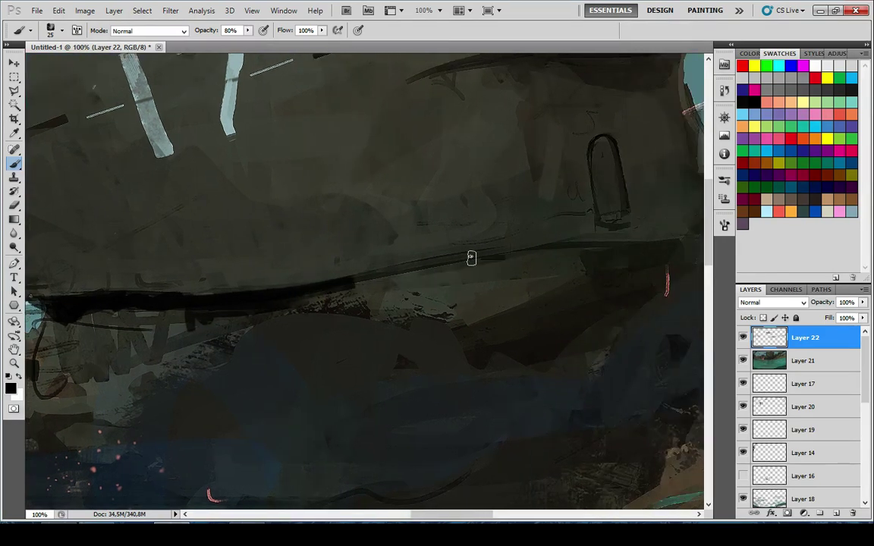
# Extend the black shadow along the turret's lower edge to beneath the arched hatch with a 25 px brush
pyautogui.moveTo(353, 284); pyautogui.dragTo(566, 236)
pyautogui.moveTo(499, 254); pyautogui.dragTo(391, 284)
pyautogui.hotkey('ctrl', 'z')
pyautogui.moveTo(319, 308)
pyautogui.mouseDown()
pyautogui.moveTo(512, 277)
pyautogui.moveTo(568, 278)
pyautogui.mouseUp()
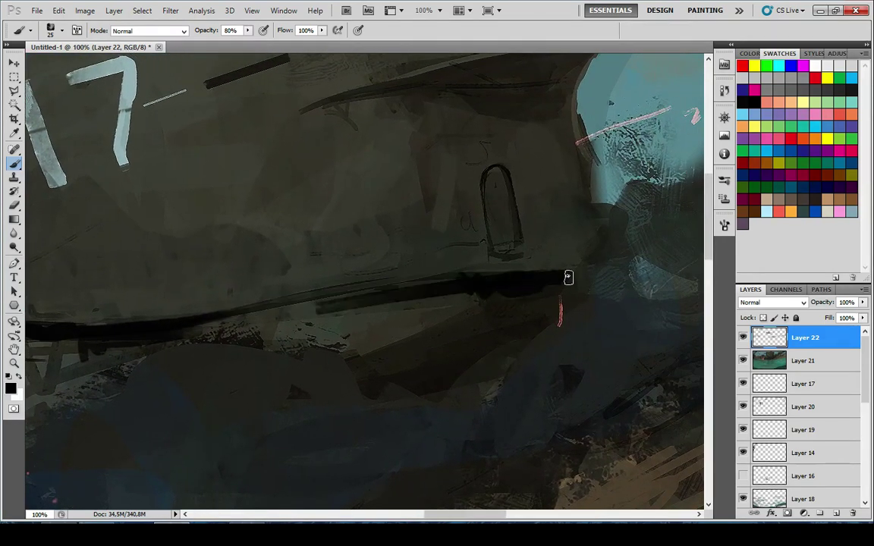
pyautogui.hotkey('ctrl', '-')
pyautogui.hotkey('ctrl', '-')
pyautogui.hotkey('ctrl', '-')
pyautogui.hotkey('ctrl', '-')
pyautogui.hotkey('ctrl', '-')
pyautogui.hotkey('ctrl', '-')
pyautogui.hotkey('ctrl', '-')
pyautogui.hotkey('ctrl', '-')
pyautogui.hotkey('ctrl', '-')
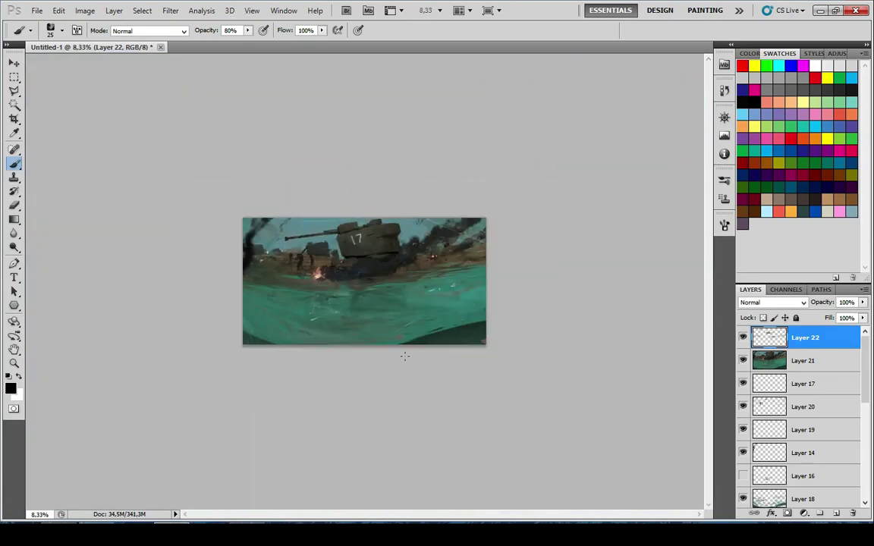
# Sample the black and reinforce the shadow line under the turret's front with a 20 px brush at 100% opacity
pyautogui.scroll(9, 345, 216)
pyautogui.moveTo(322, 216); pyautogui.dragTo(347, 222)
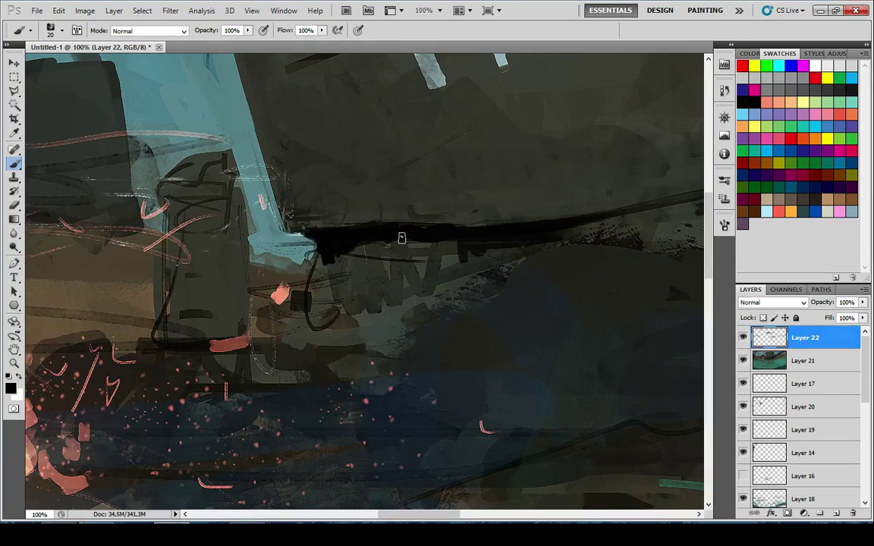
pyautogui.keyDown('alt'); pyautogui.click(356, 231); pyautogui.keyUp('alt')
pyautogui.keyDown('alt'); pyautogui.click(377, 229); pyautogui.keyUp('alt')
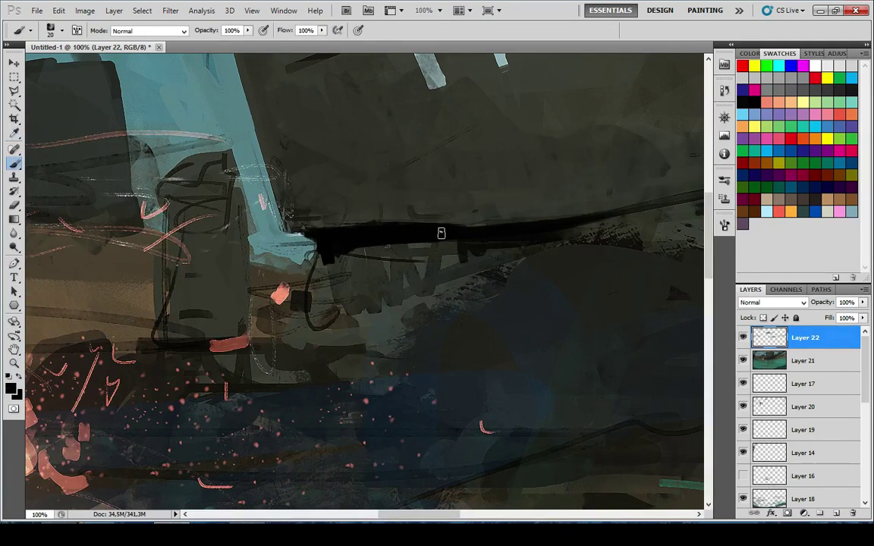
pyautogui.moveTo(547, 214); pyautogui.dragTo(303, 269)
pyautogui.moveTo(343, 280); pyautogui.dragTo(393, 278)
# Draw a thin dark grey detail over the black shadow beneath the arched hatch with an 8 px brush
pyautogui.moveTo(589, 251); pyautogui.dragTo(405, 285)
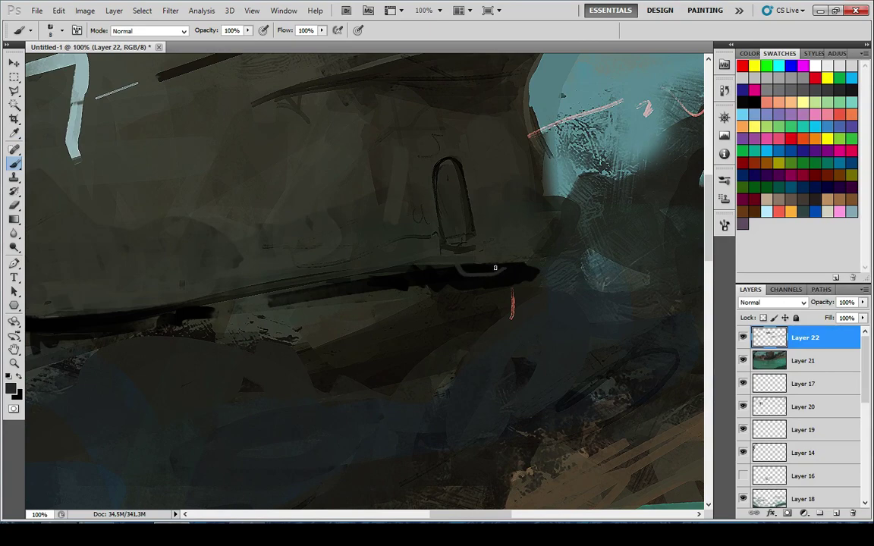
pyautogui.hotkey('ctrl', '-')
pyautogui.hotkey('ctrl', '-')
pyautogui.hotkey('ctrl', '-')
pyautogui.hotkey('ctrl', '-')
pyautogui.hotkey('ctrl', '-')
pyautogui.hotkey('ctrl', '-')
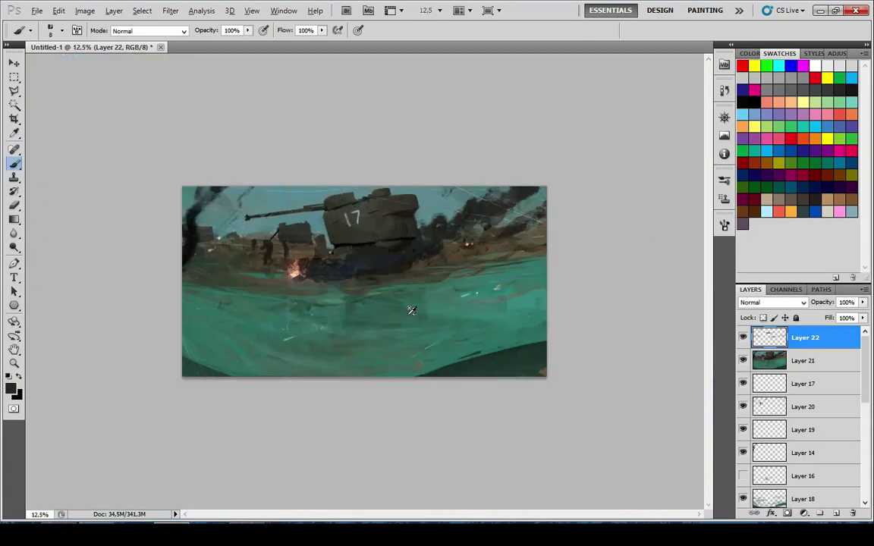
# Resample the black and solidify the shadow under the turret's front with a 10 px brush at 100% opacity
pyautogui.scroll(5, 352, 267)
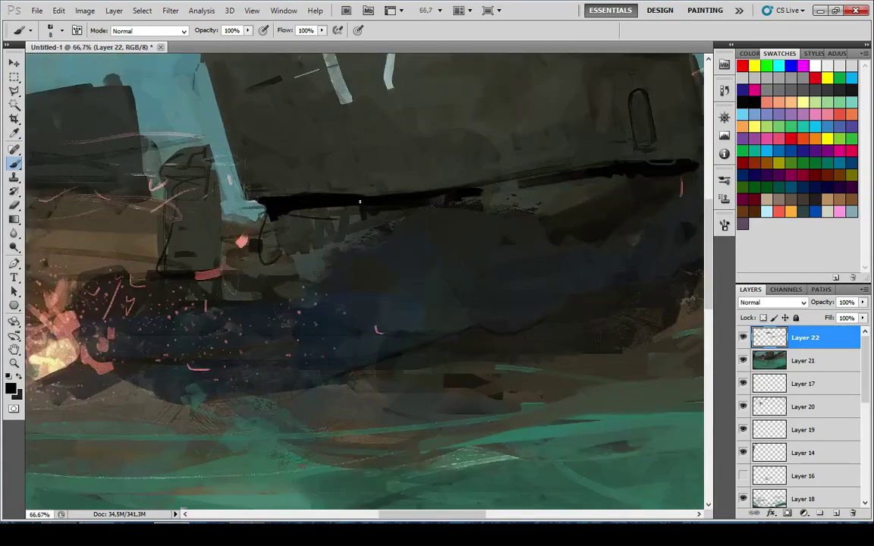
pyautogui.keyDown('alt'); pyautogui.click(277, 200); pyautogui.keyUp('alt')
pyautogui.scroll(-6, 365, 253)
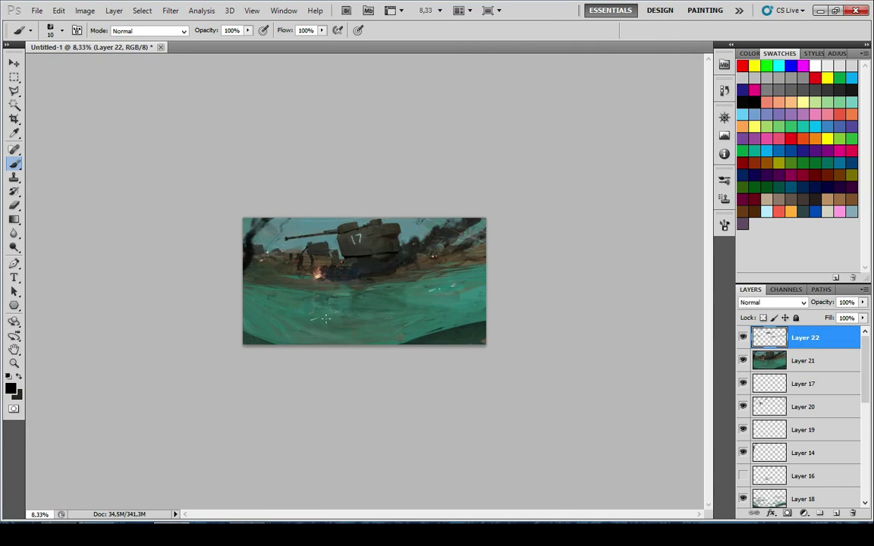
pyautogui.scroll(2, 324, 319)
pyautogui.scroll(-1, 296, 315)
pyautogui.scroll(7, 260, 265)
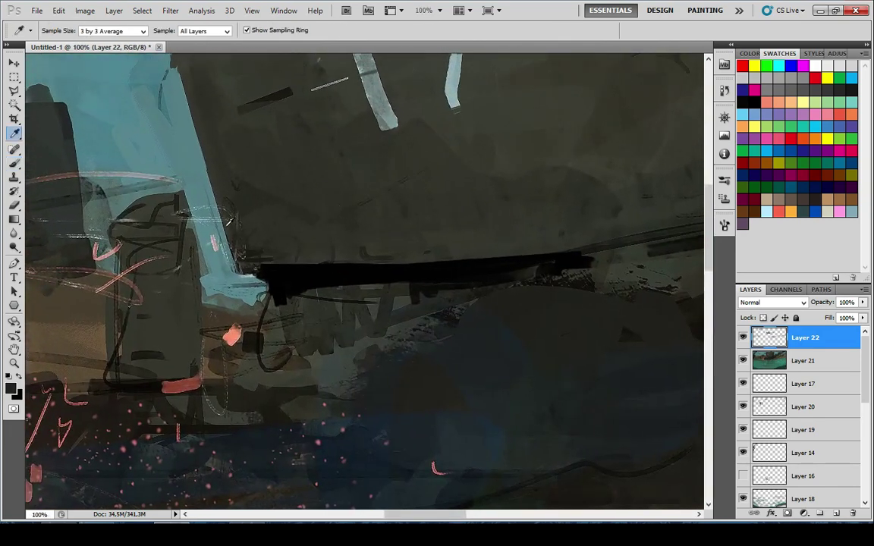
# Sample the turret's greys and touch up its front edge with a 10 px brush at 100% opacity
pyautogui.keyDown('alt'); pyautogui.click(210, 200); pyautogui.keyUp('alt')
pyautogui.moveTo(253, 252); pyautogui.dragTo(283, 372)
pyautogui.keyDown('alt'); pyautogui.click(231, 224); pyautogui.keyUp('alt')
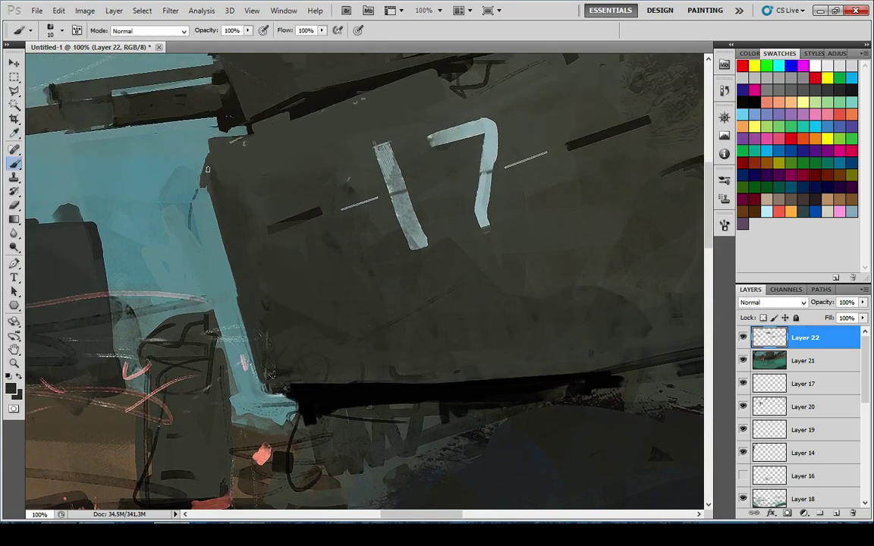
pyautogui.keyDown('alt'); pyautogui.click(229, 173); pyautogui.keyUp('alt')
pyautogui.moveTo(208, 169)
pyautogui.mouseDown()
pyautogui.moveTo(237, 164)
pyautogui.moveTo(228, 170)
pyautogui.moveTo(262, 195)
pyautogui.moveTo(207, 222)
pyautogui.mouseUp()
pyautogui.keyDown('alt'); pyautogui.click(234, 200); pyautogui.keyUp('alt')
pyautogui.keyDown('alt'); pyautogui.click(341, 168); pyautogui.keyUp('alt')
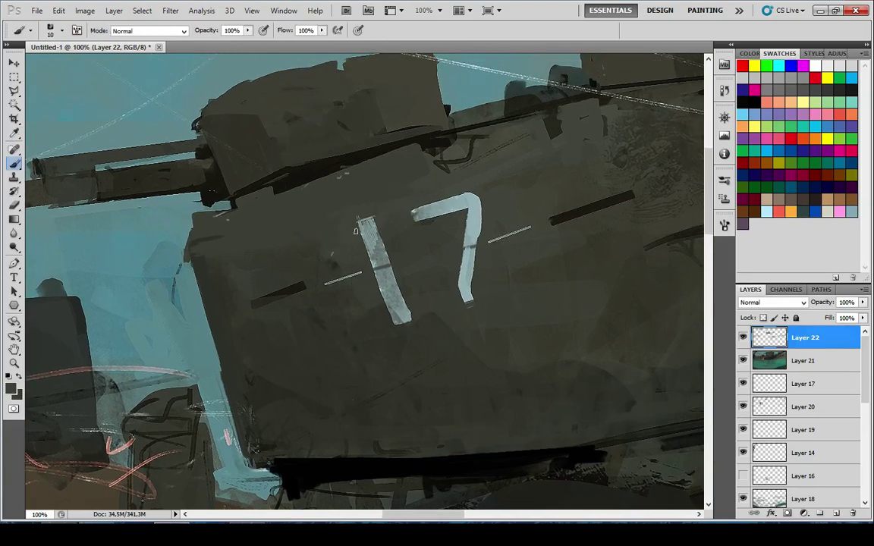
# Paint a soft lighter grey band along the turret's upper front with a 20 px brush at 60% opacity
pyautogui.keyDown('alt'); pyautogui.click(369, 234); pyautogui.keyUp('alt')
pyautogui.moveTo(311, 205); pyautogui.dragTo(198, 232)
pyautogui.hotkey('ctrl', 'z')
pyautogui.press('1')
pyautogui.keyDown('alt'); pyautogui.click(249, 218); pyautogui.keyUp('alt')
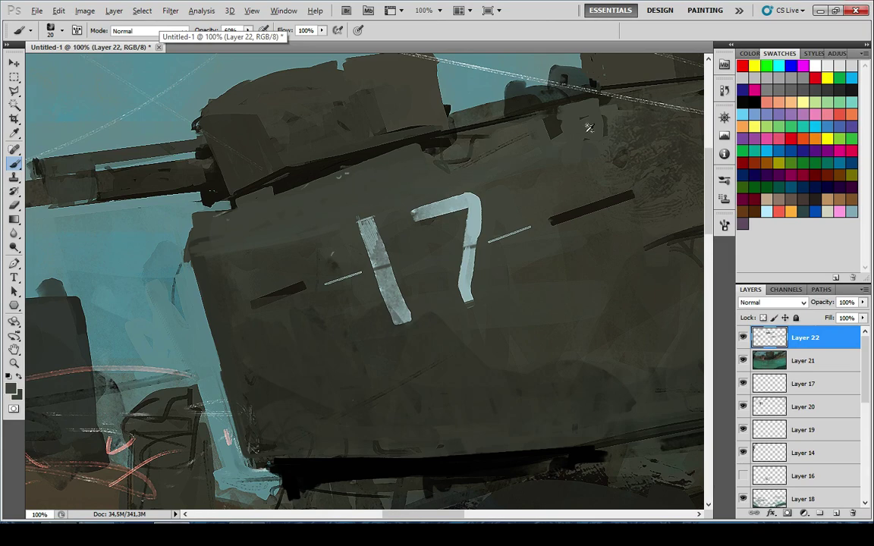
pyautogui.scroll(-7, 150, 331)
# Strengthen the greenish grey band above the number 17 with a 25 px brush at 70% opacity
pyautogui.scroll(6, 322, 308)
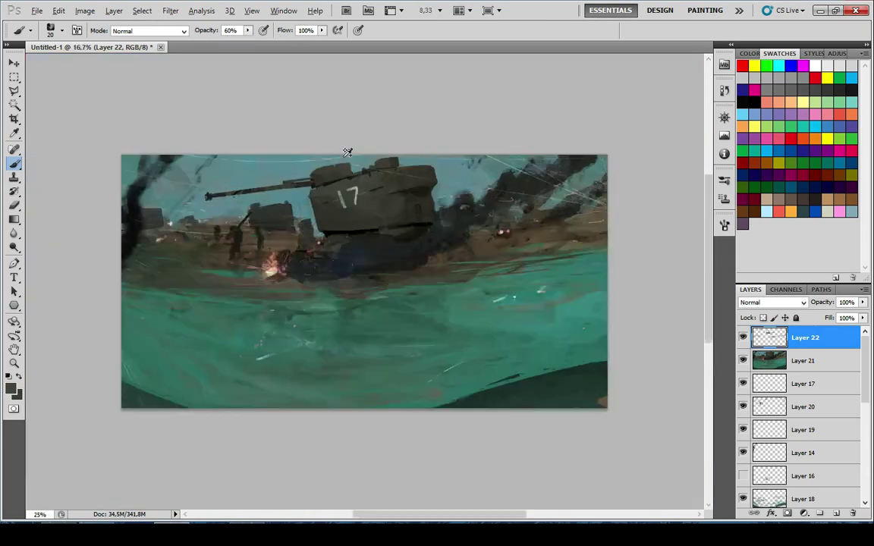
pyautogui.scroll(2, 349, 272)
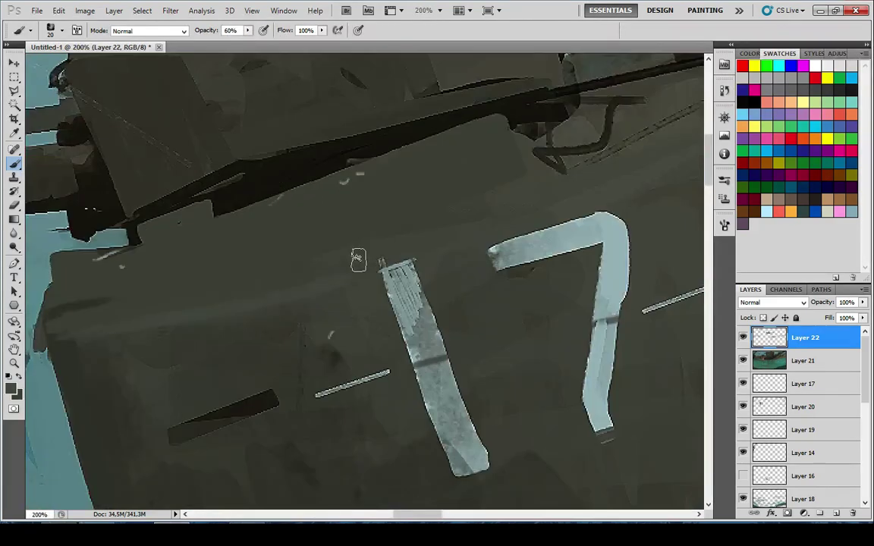
pyautogui.keyDown('alt'); pyautogui.click(296, 291); pyautogui.keyUp('alt')
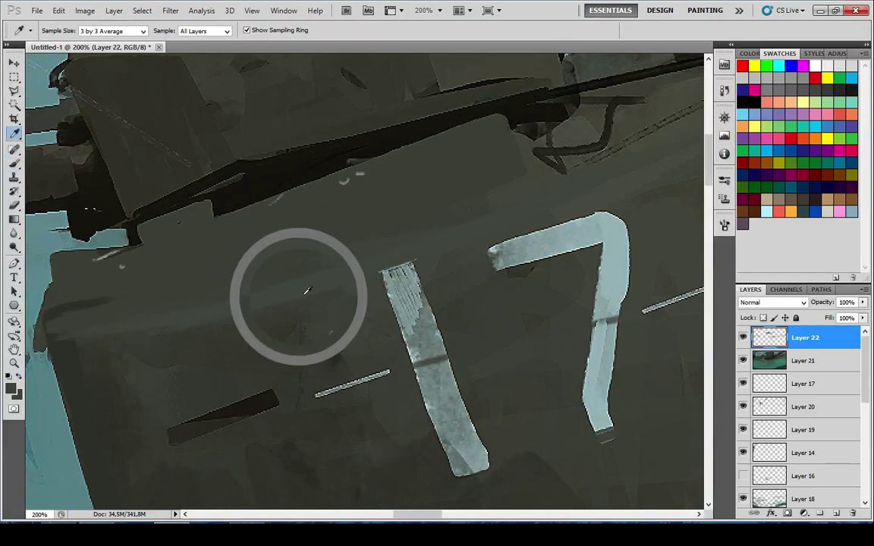
pyautogui.keyDown('alt'); pyautogui.click(410, 296); pyautogui.keyUp('alt')
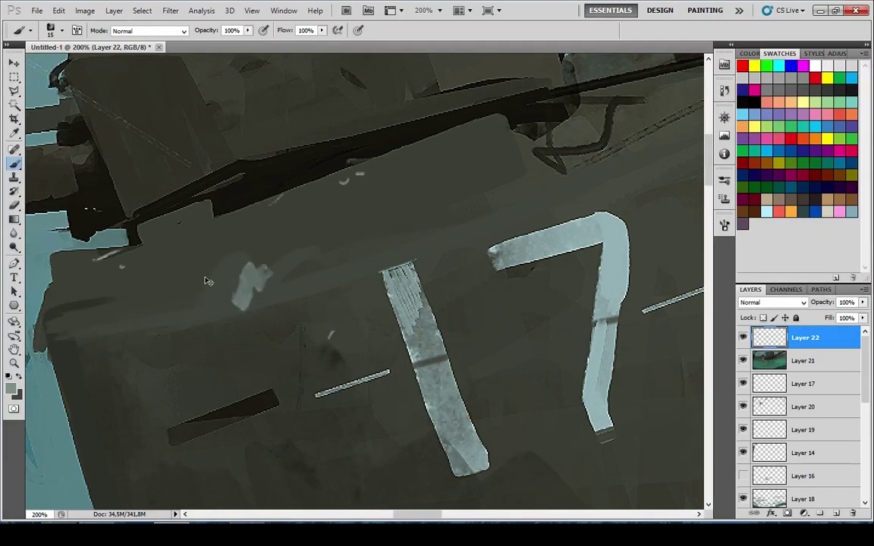
pyautogui.keyDown('alt'); pyautogui.click(244, 290); pyautogui.keyUp('alt')
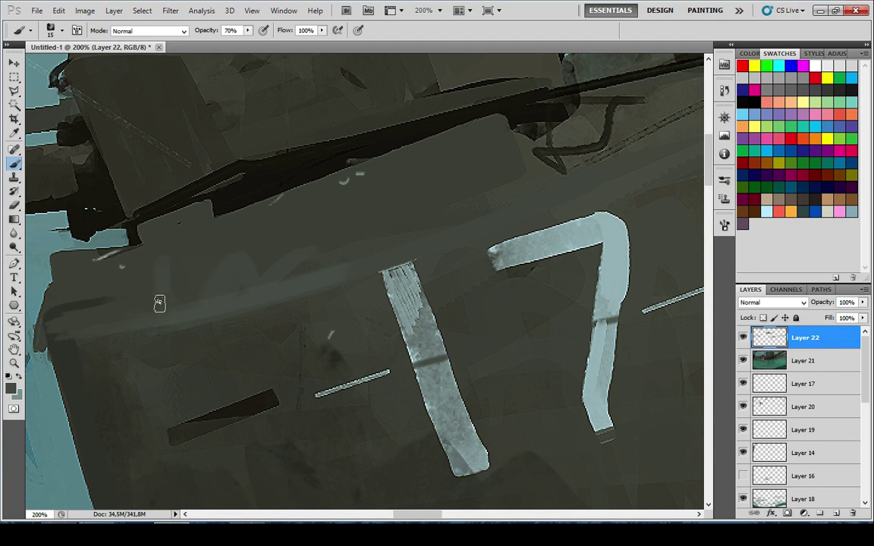
pyautogui.moveTo(127, 264); pyautogui.dragTo(235, 263)
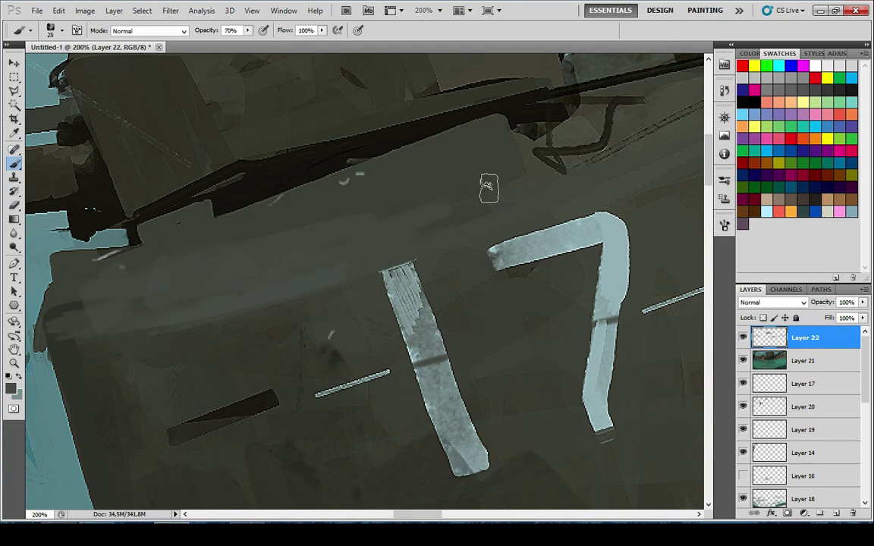
pyautogui.scroll(-8, 311, 298)
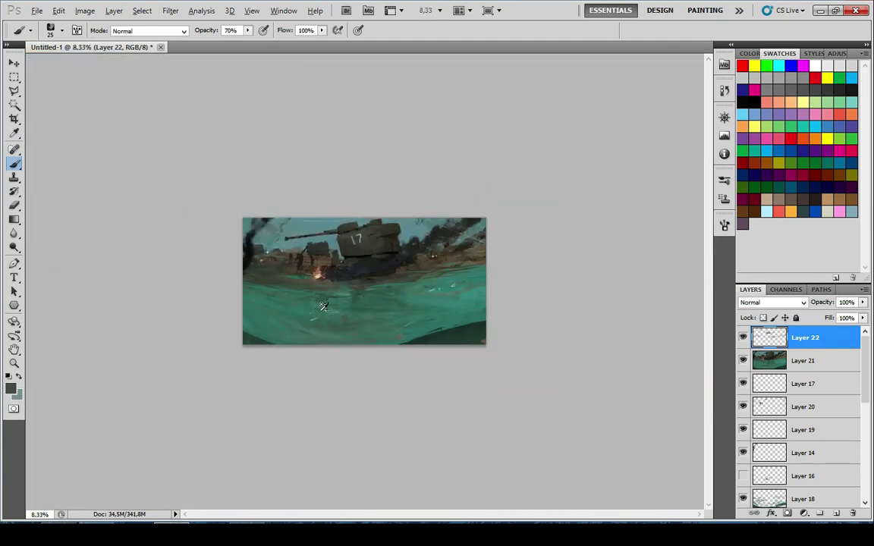
# Sample the sky blue and cut the turret's upper front corner back to a slanted edge with a 20 px brush at 100% opacity
pyautogui.scroll(1, 311, 304)
pyautogui.scroll(8, 340, 202)
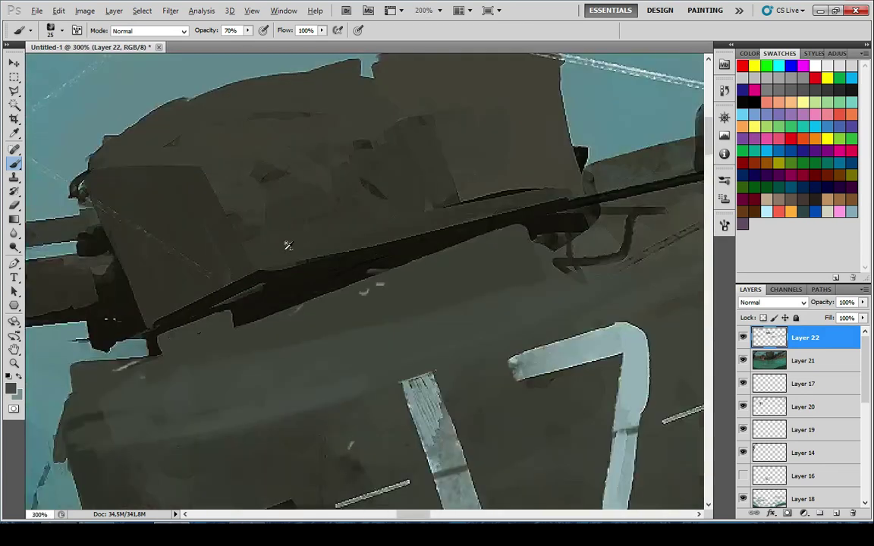
pyautogui.moveTo(182, 381); pyautogui.dragTo(384, 203)
pyautogui.moveTo(168, 344); pyautogui.dragTo(249, 302)
pyautogui.press('x')
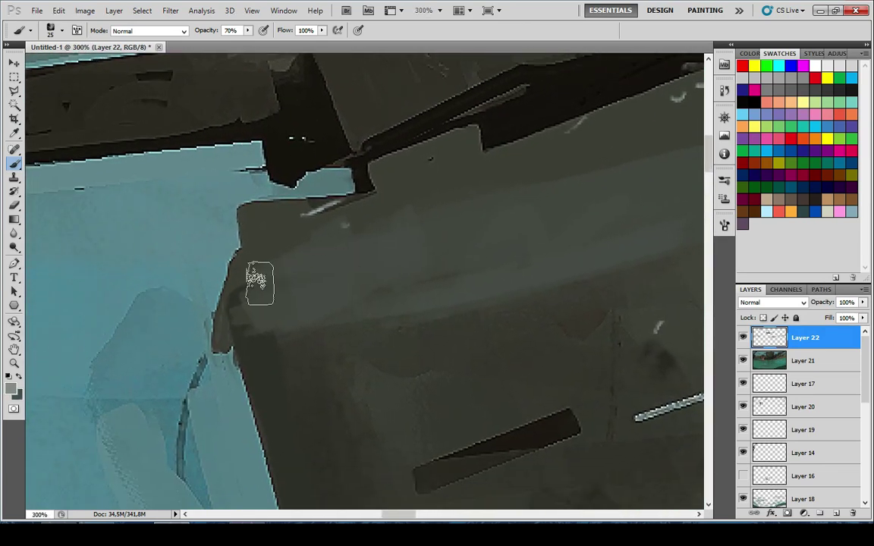
pyautogui.keyDown('alt'); pyautogui.click(207, 310); pyautogui.keyUp('alt')
pyautogui.moveTo(226, 338); pyautogui.dragTo(262, 253)
pyautogui.hotkey('ctrl', 'z')
pyautogui.press('[')
pyautogui.press('0')
pyautogui.moveTo(229, 334); pyautogui.dragTo(258, 249)
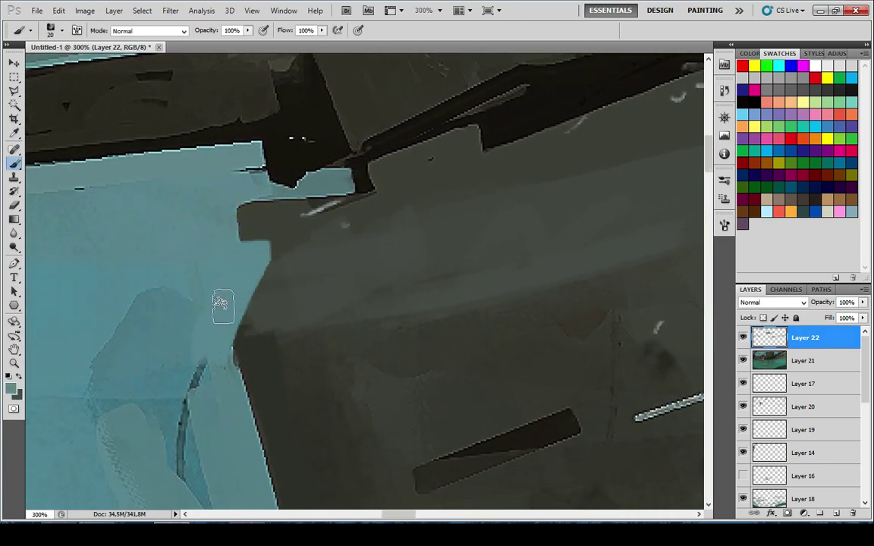
pyautogui.keyDown('alt'); pyautogui.click(222, 305); pyautogui.keyUp('alt')
pyautogui.moveTo(239, 310)
pyautogui.mouseDown()
pyautogui.moveTo(255, 259)
pyautogui.moveTo(243, 274)
pyautogui.moveTo(229, 217)
pyautogui.moveTo(249, 251)
pyautogui.mouseUp()
pyautogui.scroll(-10, 250, 250)
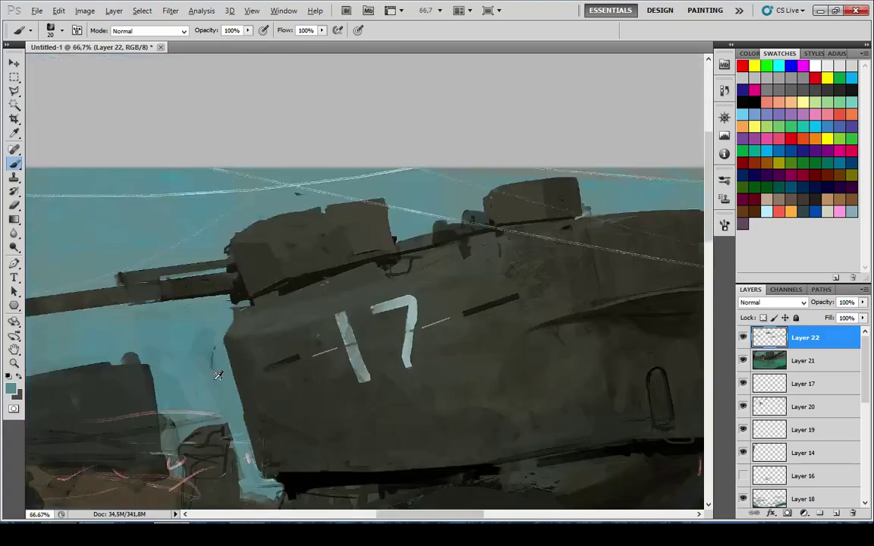
pyautogui.scroll(-1, 282, 348)
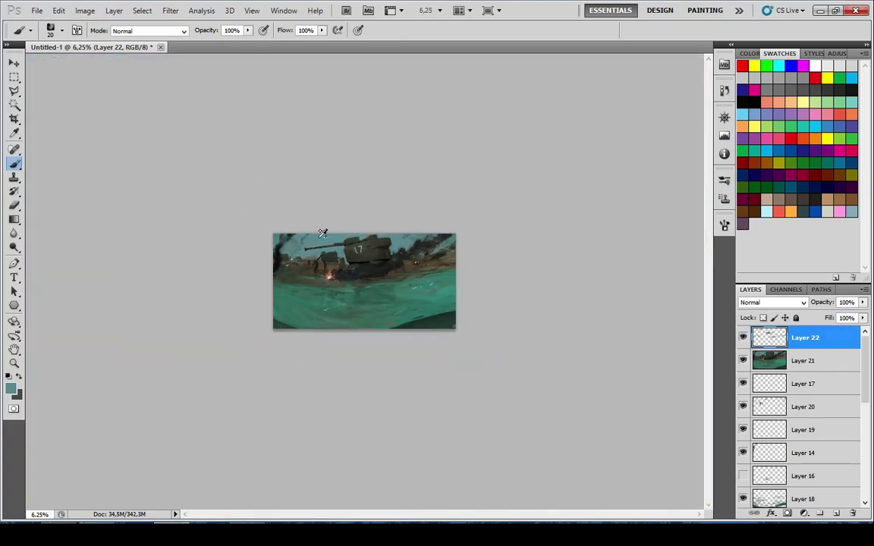
# Extend the grey band from the number 17 along the turret's upper side toward the rear cupola with 20 and 25 px brushes
pyautogui.scroll(9, 322, 233)
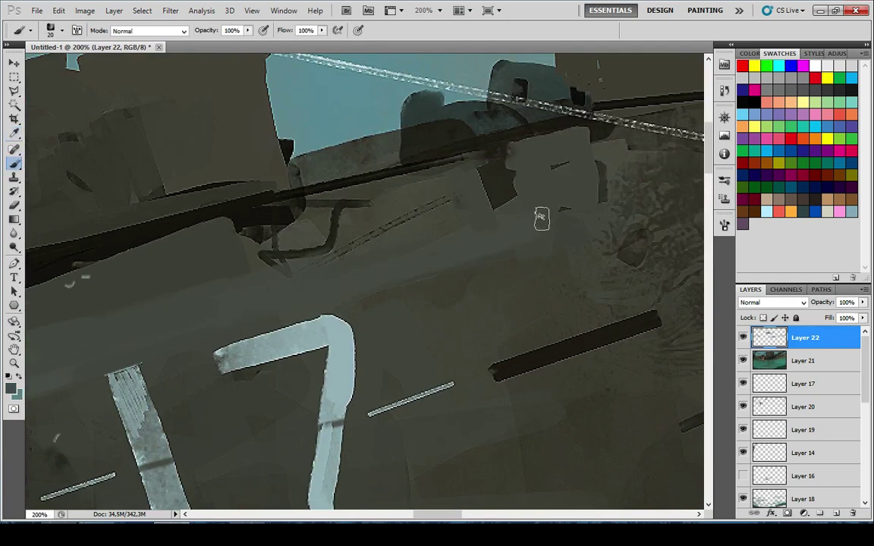
pyautogui.moveTo(669, 209); pyautogui.dragTo(453, 266)
pyautogui.moveTo(389, 236); pyautogui.dragTo(410, 227)
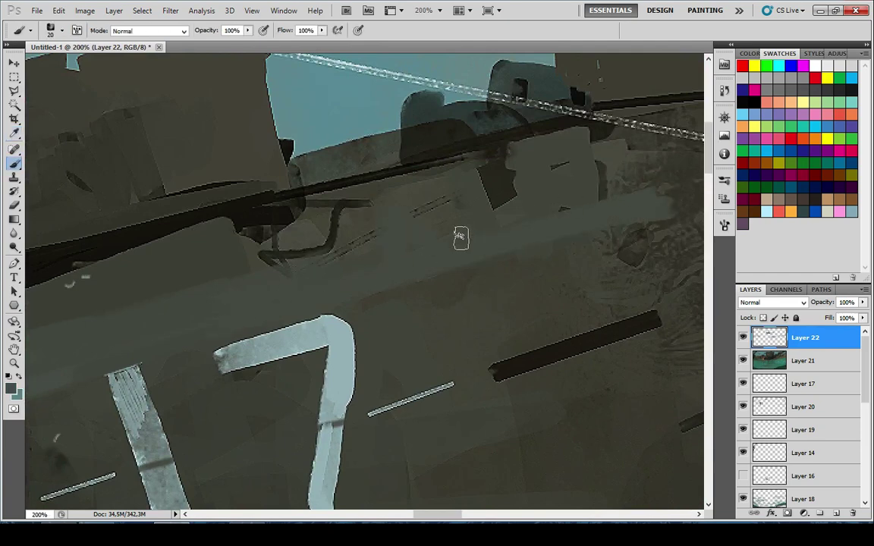
pyautogui.moveTo(682, 217); pyautogui.dragTo(374, 254)
pyautogui.moveTo(444, 239); pyautogui.dragTo(364, 265)
pyautogui.press(']')
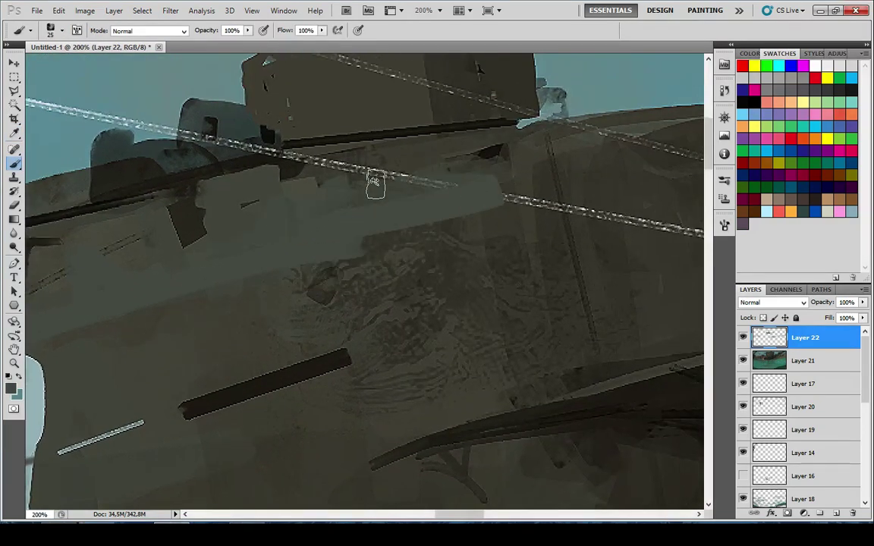
pyautogui.scroll(-7, 449, 259)
pyautogui.scroll(-1, 449, 259)
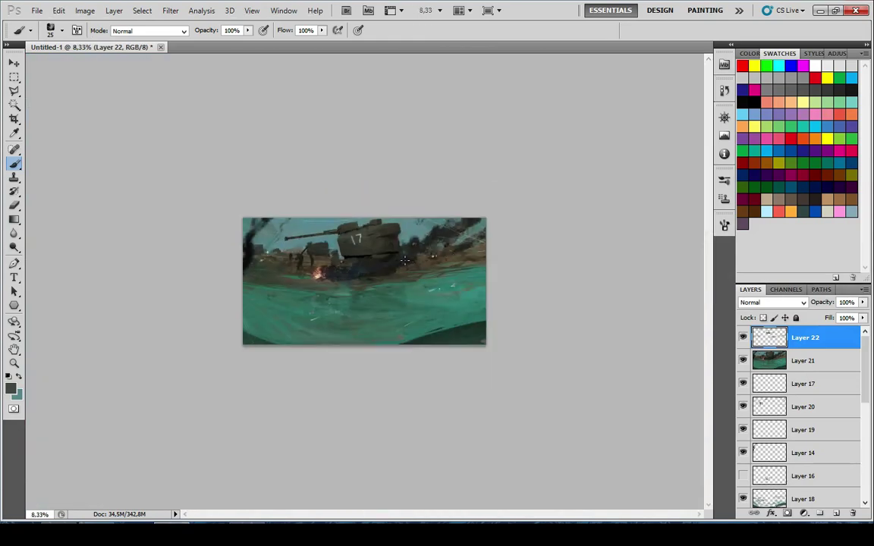
# Sample a dark tone and paint a shadow along the turret's upper front edge below the gun mount with a 15 px brush
pyautogui.scroll(1, 338, 267)
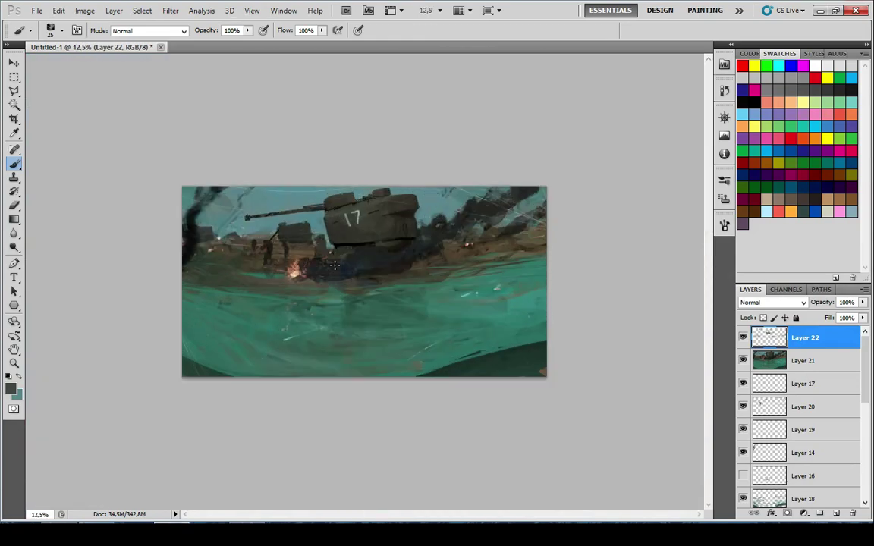
pyautogui.scroll(9, 299, 216)
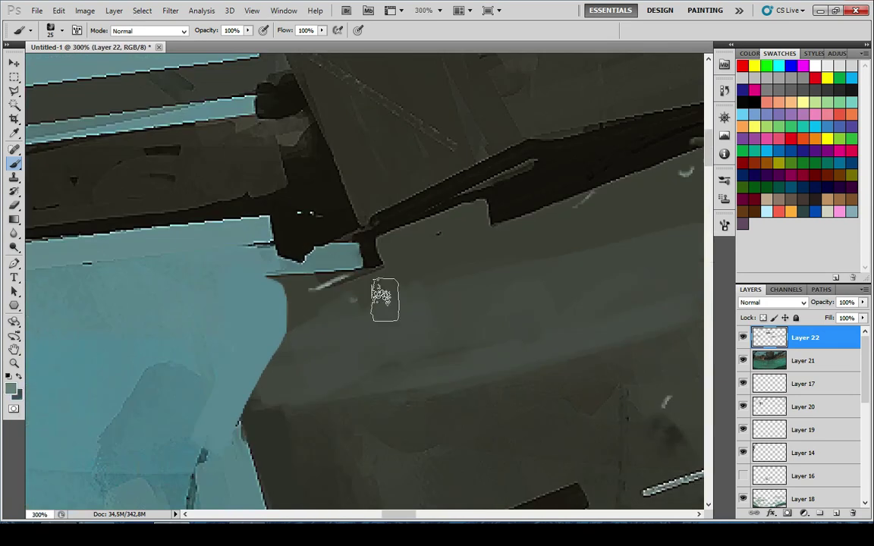
pyautogui.press('i')
pyautogui.keyDown('alt'); pyautogui.click(384, 214); pyautogui.keyUp('alt')
pyautogui.moveTo(292, 279)
pyautogui.mouseDown()
pyautogui.moveTo(317, 304)
pyautogui.moveTo(305, 314)
pyautogui.moveTo(369, 289)
pyautogui.moveTo(408, 256)
pyautogui.moveTo(531, 244)
pyautogui.mouseUp()
pyautogui.hotkey('ctrl', 'z')
pyautogui.press('[')
pyautogui.press('x')
pyautogui.keyDown('alt'); pyautogui.click(266, 276); pyautogui.keyUp('alt')
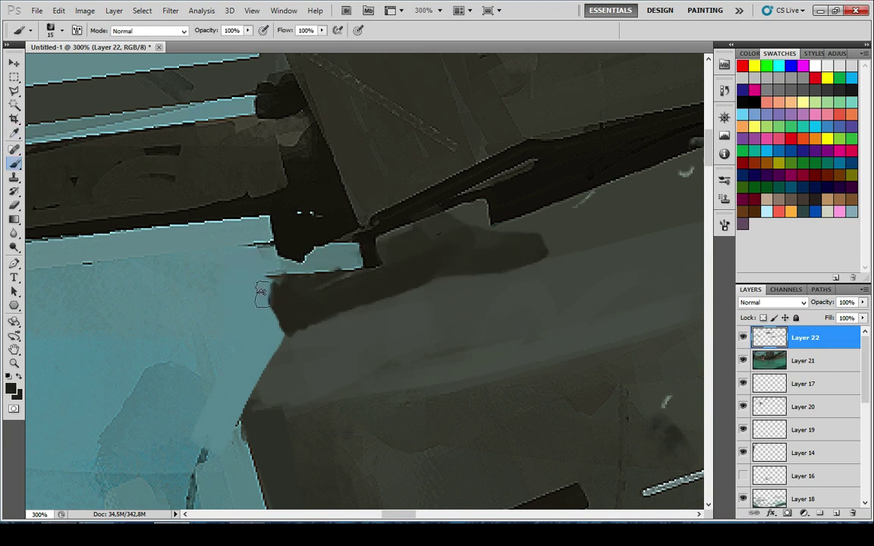
# Extend the dark shadow below the gun mount into a small overhang at the turret's front corner with a 10 px brush
pyautogui.moveTo(266, 296); pyautogui.dragTo(283, 327)
pyautogui.hotkey('ctrl', 'z')
pyautogui.press('[')
pyautogui.moveTo(262, 291); pyautogui.dragTo(279, 328)
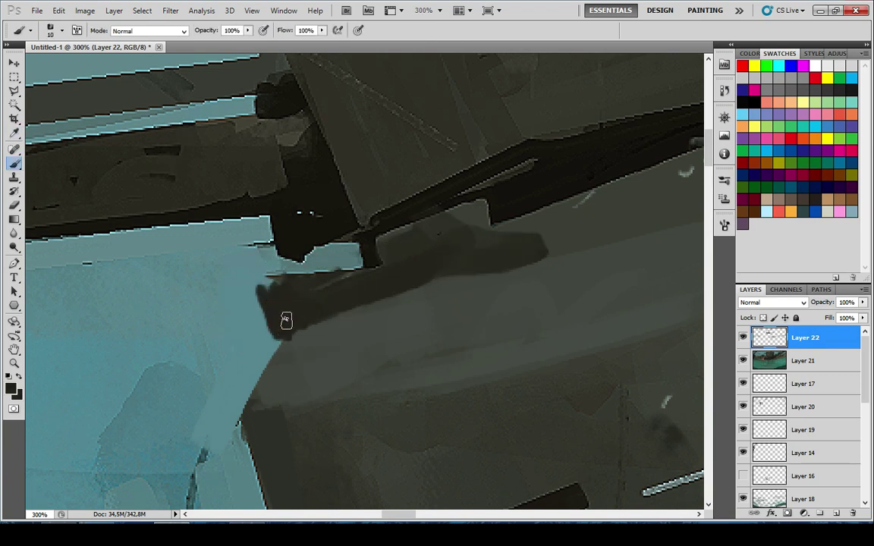
pyautogui.hotkey('ctrl', '-')
pyautogui.hotkey('ctrl', '-')
pyautogui.hotkey('ctrl', '-')
pyautogui.hotkey('ctrl', '-')
pyautogui.hotkey('ctrl', '-')
pyautogui.hotkey('ctrl', '-')
pyautogui.hotkey('ctrl', '-')
pyautogui.hotkey('ctrl', '-')
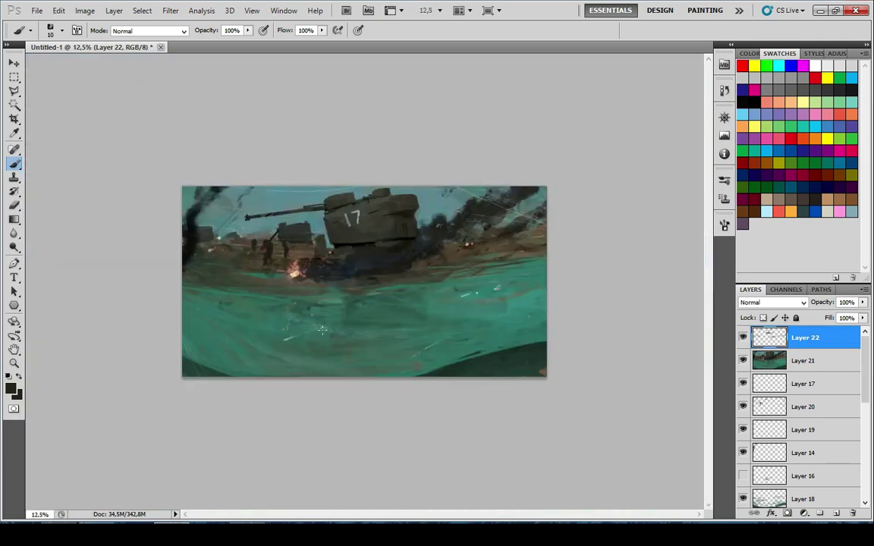
pyautogui.scroll(-2, 328, 330)
pyautogui.scroll(9, 346, 182)
pyautogui.moveTo(347, 205); pyautogui.dragTo(419, 195)
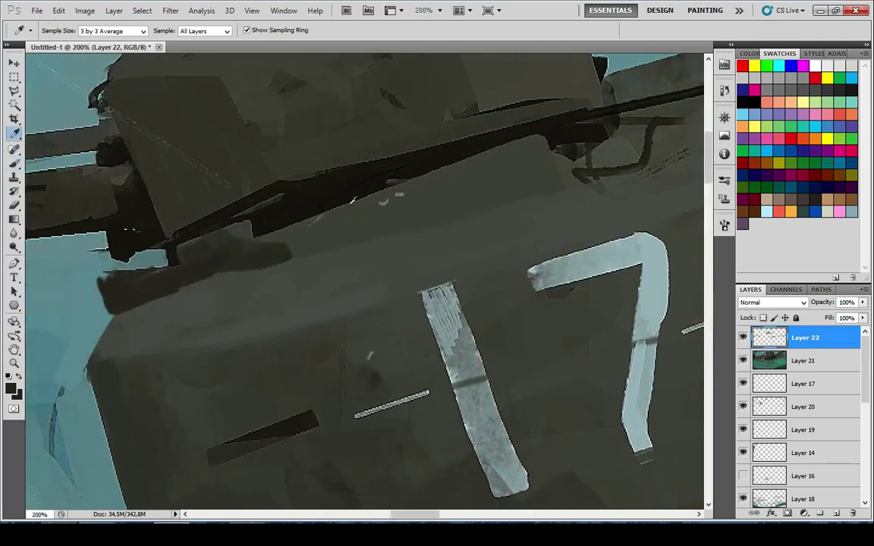
pyautogui.keyDown('alt'); pyautogui.click(243, 256); pyautogui.keyUp('alt')
pyautogui.moveTo(264, 248); pyautogui.dragTo(479, 194)
pyautogui.moveTo(264, 269); pyautogui.dragTo(419, 231)
pyautogui.moveTo(280, 235); pyautogui.dragTo(561, 174)
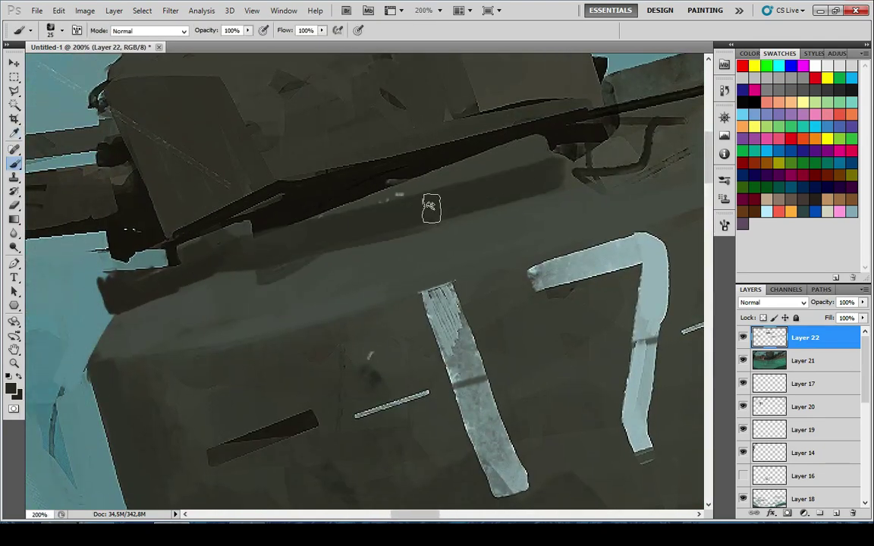
pyautogui.hotkey('ctrl', 'alt', 'z')
pyautogui.hotkey('ctrl', 'alt', 'z')
pyautogui.hotkey('ctrl', 'alt', 'z')
# Paint a dark shading strip along the turret's top edge from the gun mount toward the rear cupola with a 25 px brush
pyautogui.moveTo(277, 248); pyautogui.dragTo(565, 173)
pyautogui.moveTo(305, 214); pyautogui.dragTo(583, 146)
pyautogui.moveTo(410, 202)
pyautogui.mouseDown()
pyautogui.moveTo(573, 144)
pyautogui.moveTo(157, 298)
pyautogui.mouseUp()
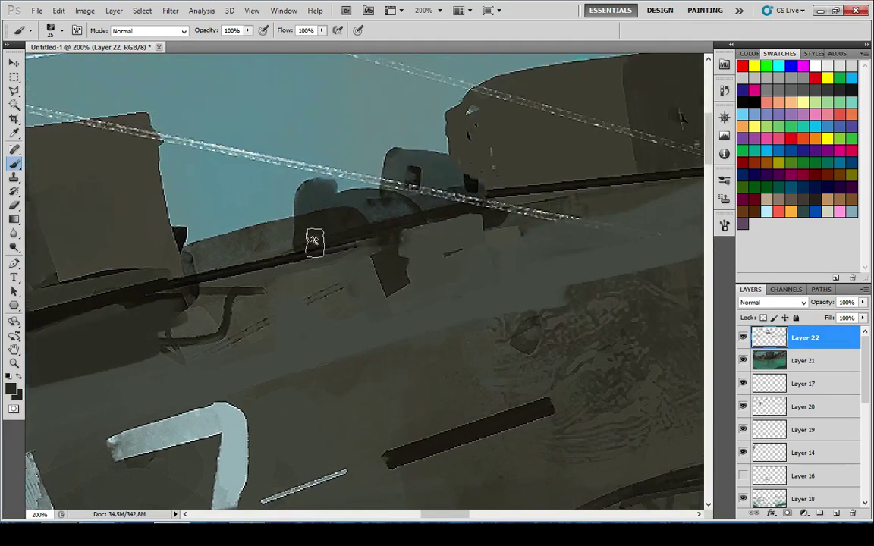
pyautogui.moveTo(244, 306); pyautogui.dragTo(598, 194)
pyautogui.scroll(-8, 242, 244)
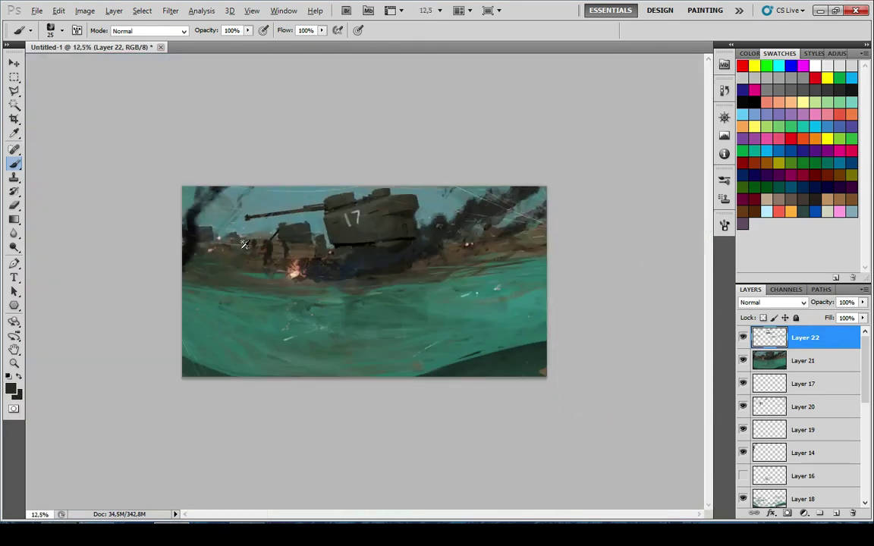
# Sample the surrounding greys and blend the turret side around the number 17, partly covering the thin light dash in front of it
pyautogui.scroll(1, 256, 248)
pyautogui.scroll(5, 256, 248)
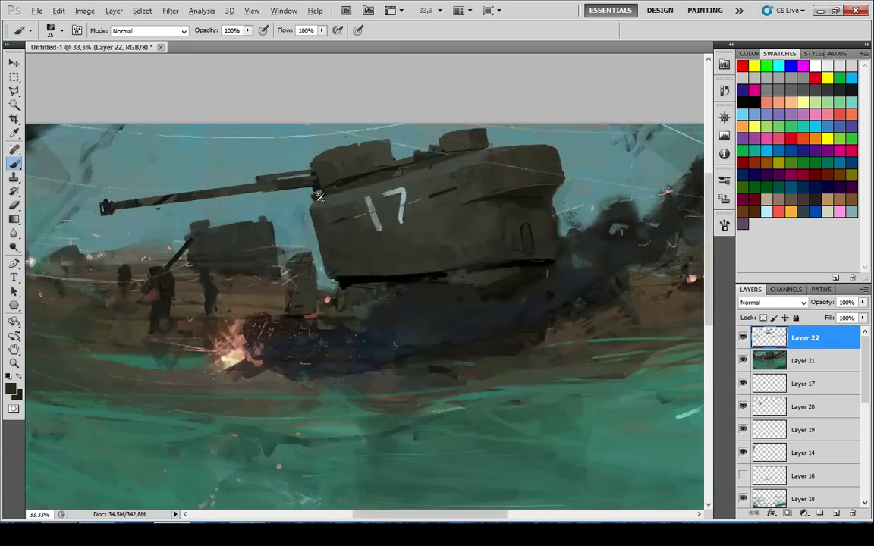
pyautogui.moveTo(267, 181); pyautogui.dragTo(424, 136)
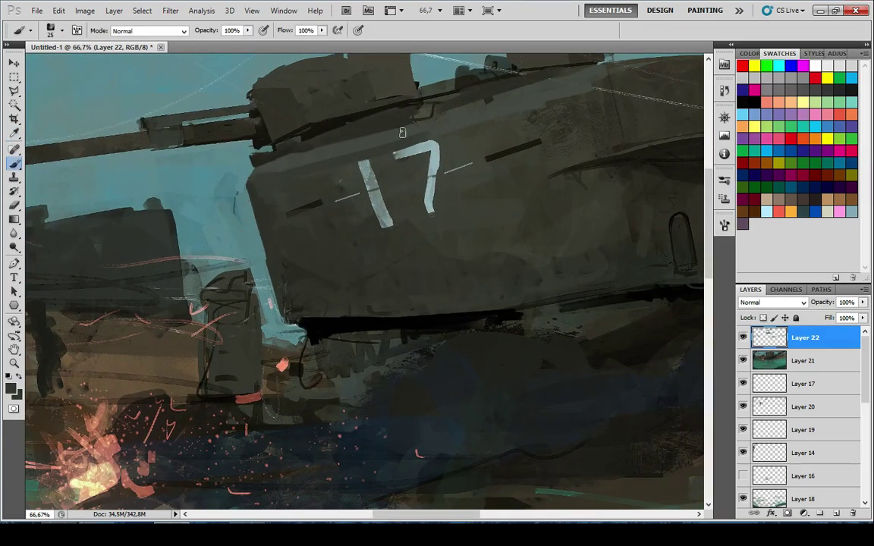
pyautogui.keyDown('alt'); pyautogui.click(322, 175); pyautogui.keyUp('alt')
pyautogui.keyDown('alt'); pyautogui.click(346, 173); pyautogui.keyUp('alt')
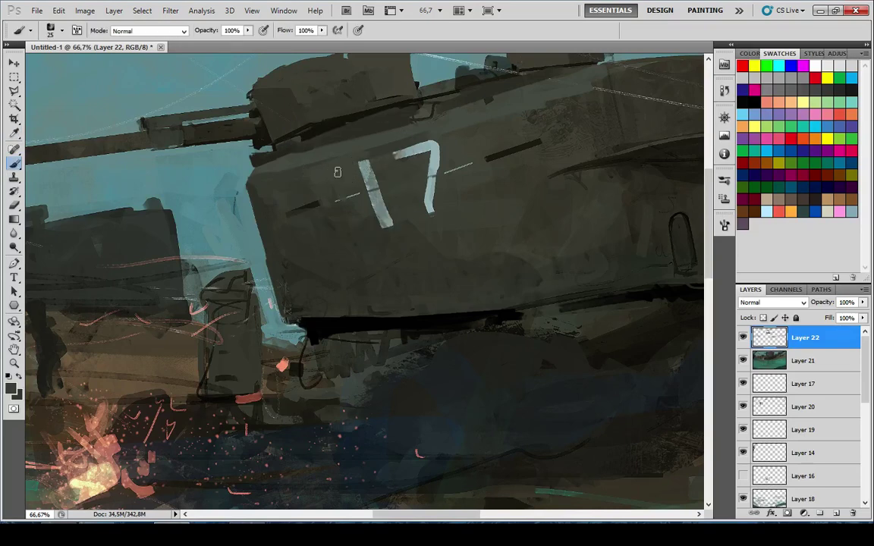
pyautogui.keyDown('alt'); pyautogui.click(378, 161); pyautogui.keyUp('alt')
pyautogui.keyDown('alt'); pyautogui.click(418, 121); pyautogui.keyUp('alt')
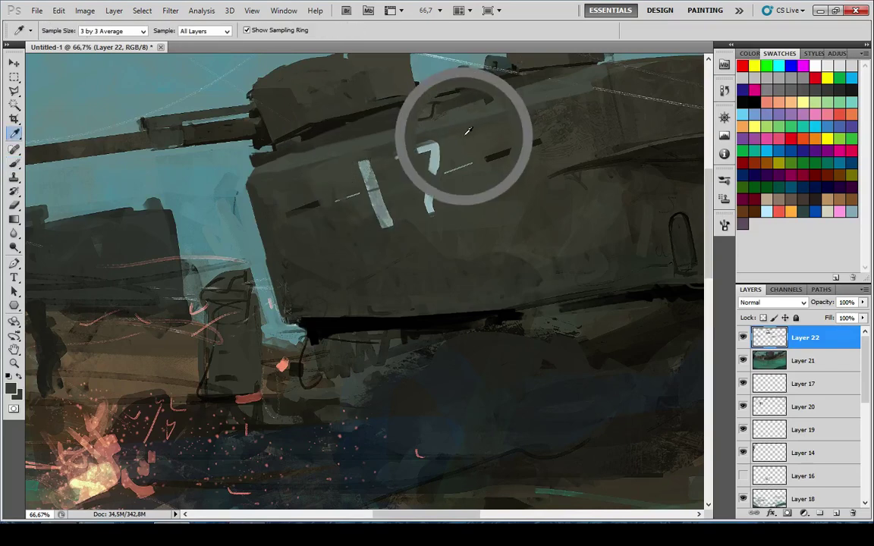
pyautogui.scroll(-6, 574, 133)
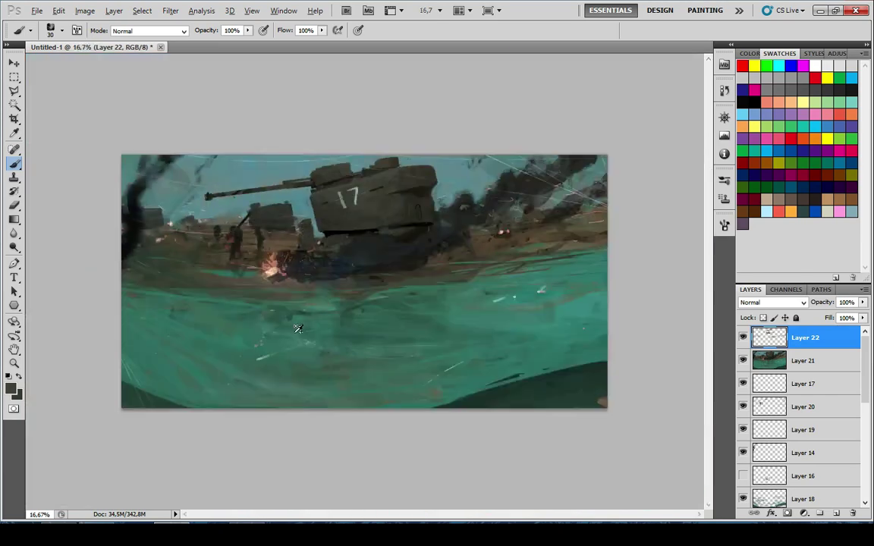
# Sample a dark tone and glaze shading over the turret's upper rear bulge with an 80 px brush at 34% opacity
pyautogui.scroll(7, 373, 200)
pyautogui.moveTo(371, 200); pyautogui.dragTo(325, 298)
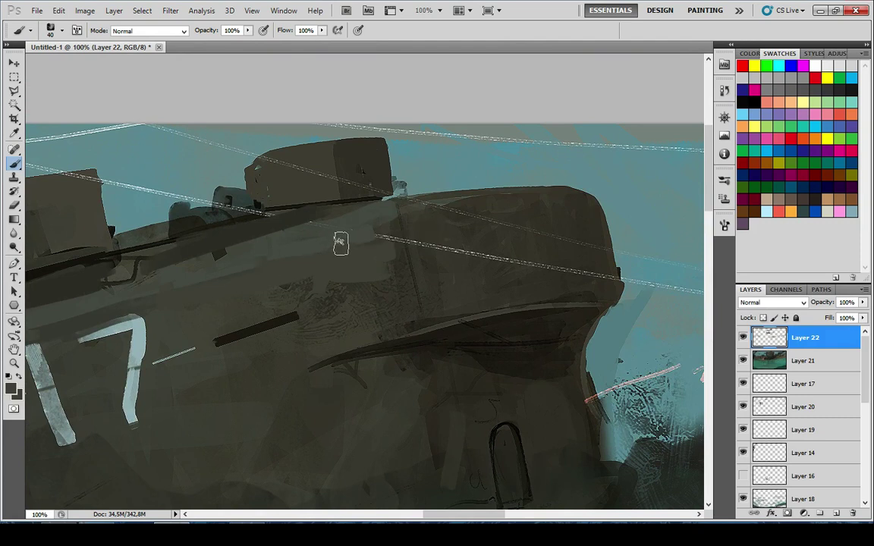
pyautogui.press('i')
pyautogui.click(497, 328)
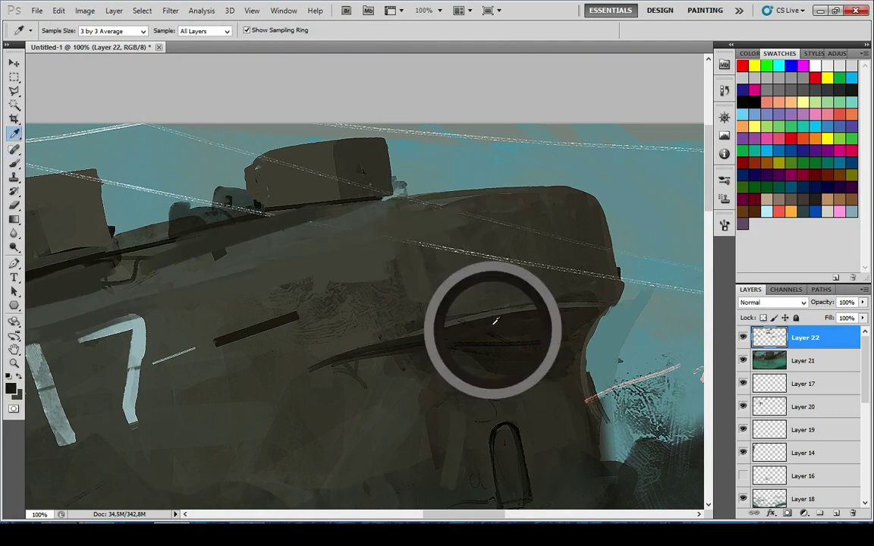
pyautogui.press('b')
pyautogui.press(']')
pyautogui.press(']')
pyautogui.press(']')
pyautogui.press(']')
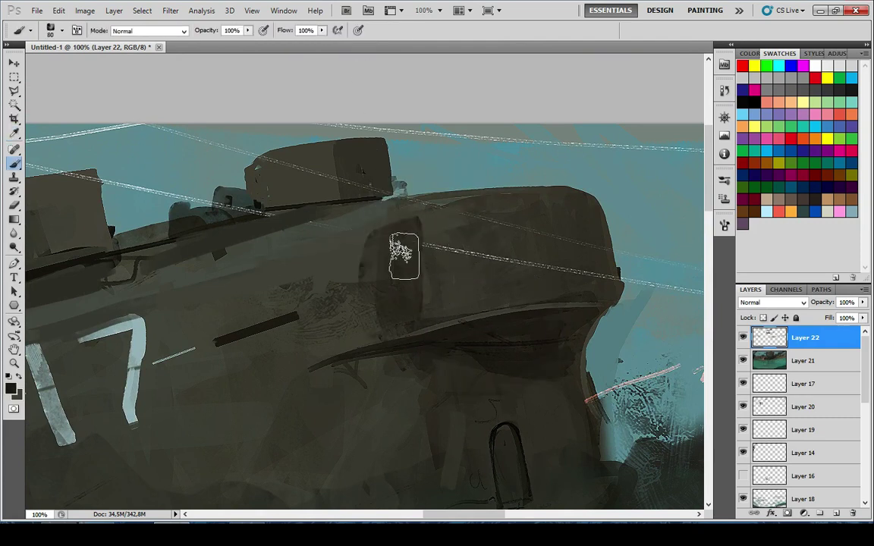
pyautogui.press('3')
pyautogui.press('4')
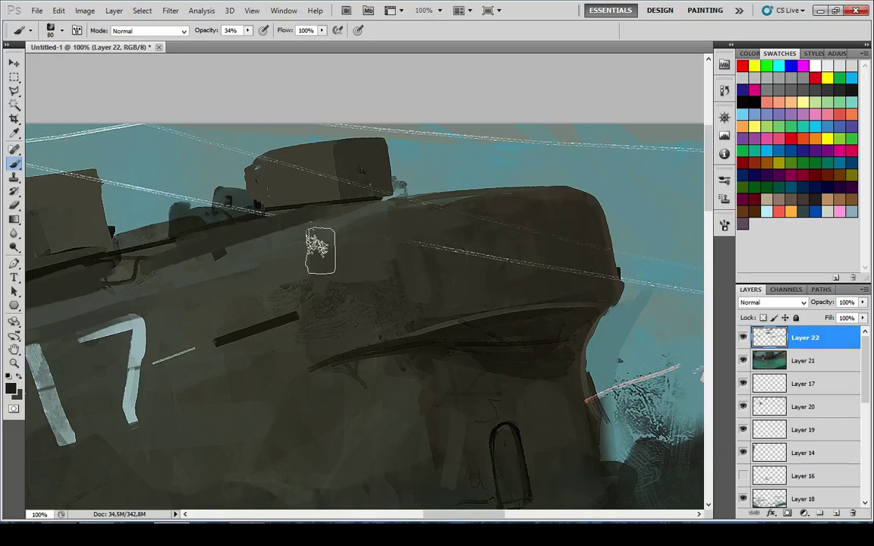
# Darken the turret side beneath the rear bulge's overhang with a 35 px brush at 40% opacity
pyautogui.scroll(-4, 334, 310)
pyautogui.scroll(-4, 335, 383)
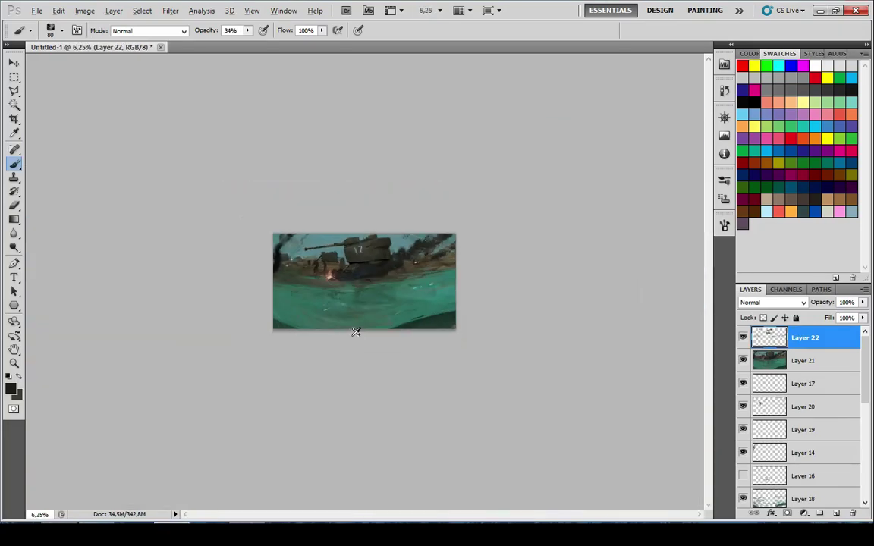
pyautogui.scroll(2, 355, 331)
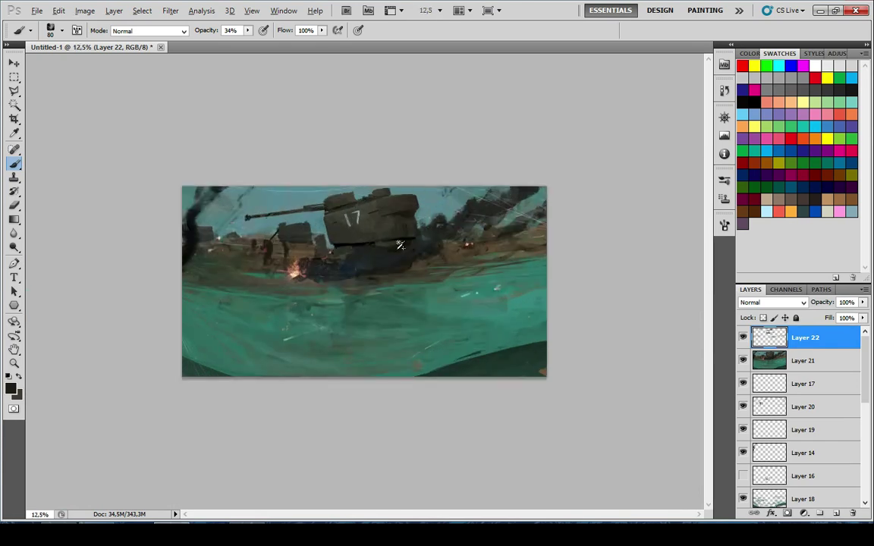
pyautogui.scroll(-3, 400, 245)
pyautogui.scroll(4, 339, 263)
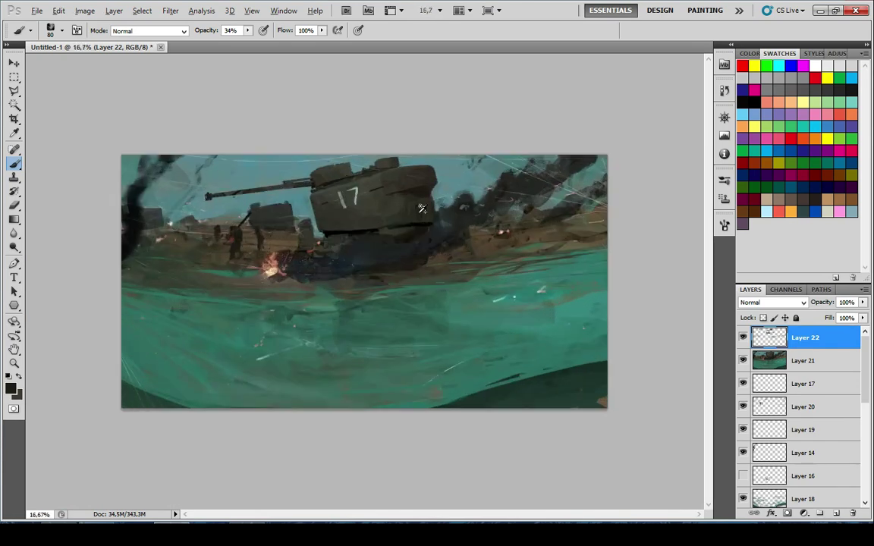
pyautogui.scroll(5, 421, 207)
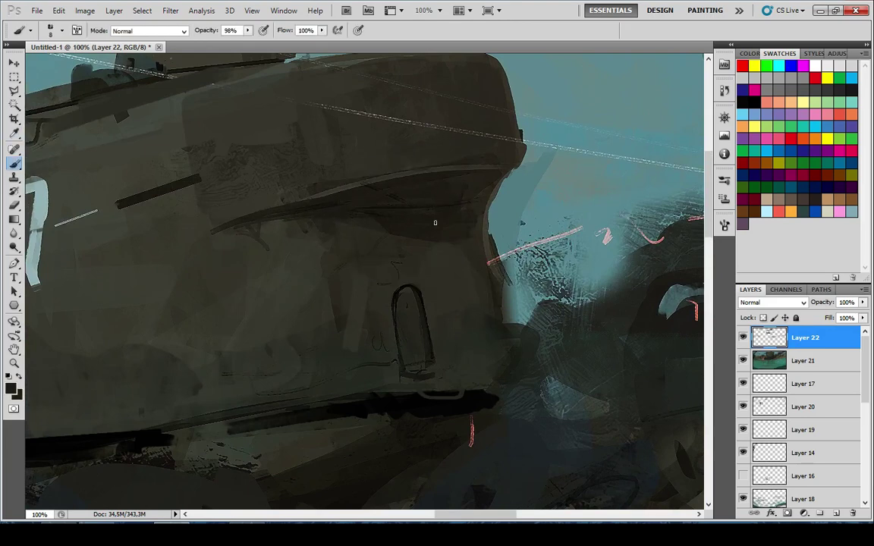
pyautogui.press(']')
pyautogui.press(']')
pyautogui.press(']')
pyautogui.press(']')
pyautogui.press(']')
pyautogui.moveTo(221, 204); pyautogui.dragTo(438, 281)
pyautogui.hotkey('ctrl', 'z')
pyautogui.press('4')
pyautogui.moveTo(258, 215); pyautogui.dragTo(455, 290)
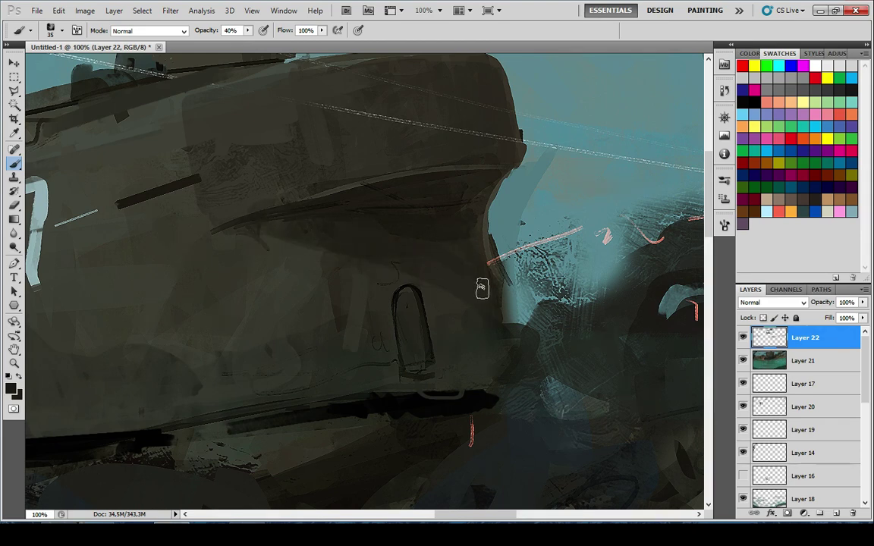
# Examine the overall composition and the turret's new shading with the whole painting in view
pyautogui.hotkey('ctrl', '-')
pyautogui.hotkey('ctrl', '-')
pyautogui.hotkey('ctrl', '-')
pyautogui.hotkey('ctrl', '-')
pyautogui.hotkey('ctrl', '-')
pyautogui.hotkey('ctrl', '-')
pyautogui.hotkey('ctrl', '-')
pyautogui.hotkey('ctrl', '-')
pyautogui.hotkey('ctrl', '-')
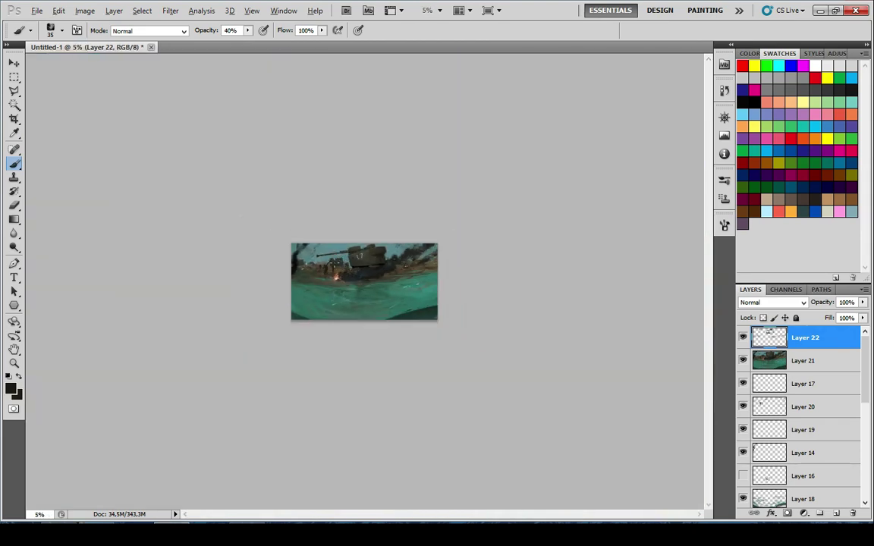
pyautogui.hotkey('ctrl', '+')
pyautogui.hotkey('ctrl', '+')
pyautogui.hotkey('ctrl', '+')
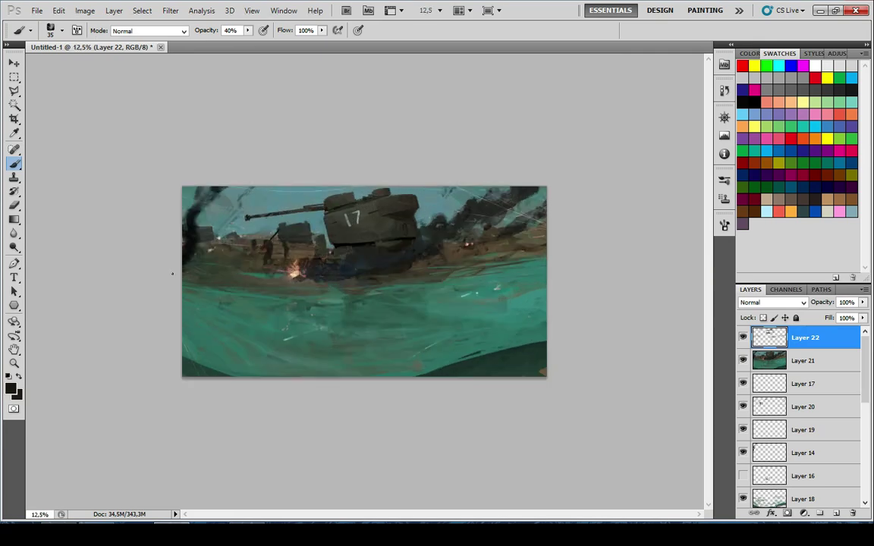
# Touch up the soldier's backpack below the slanted dark pole with a 10 px brush at 90% opacity
pyautogui.hotkey('ctrl', '+')
pyautogui.hotkey('ctrl', '+')
pyautogui.hotkey('ctrl', '+')
pyautogui.hotkey('ctrl', '+')
pyautogui.hotkey('ctrl', '+')
pyautogui.hotkey('ctrl', '+')
pyautogui.hotkey('ctrl', '+')
pyautogui.hotkey('ctrl', '+')
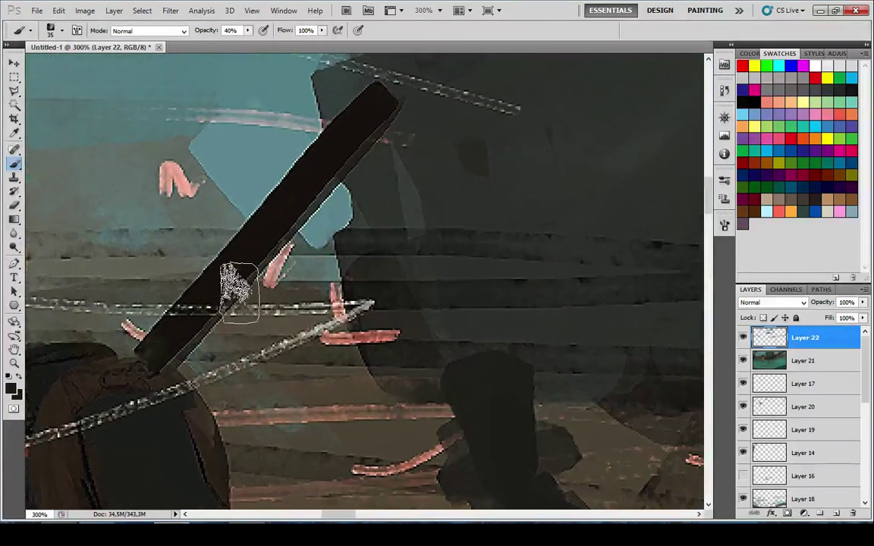
pyautogui.moveTo(76, 382); pyautogui.dragTo(214, 303)
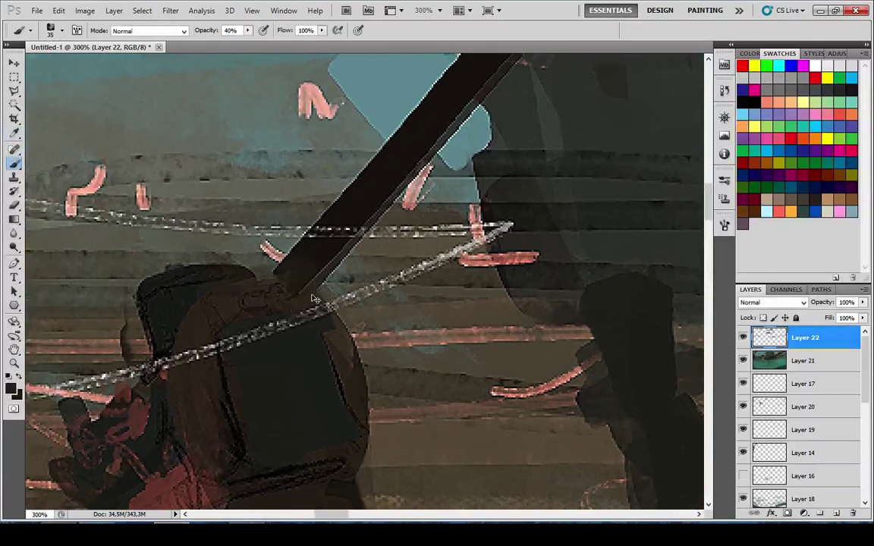
pyautogui.press('[')
pyautogui.press('[')
pyautogui.press('[')
pyautogui.press('9')
pyautogui.moveTo(305, 312); pyautogui.dragTo(312, 343)
pyautogui.hotkey('ctrl', 'z')
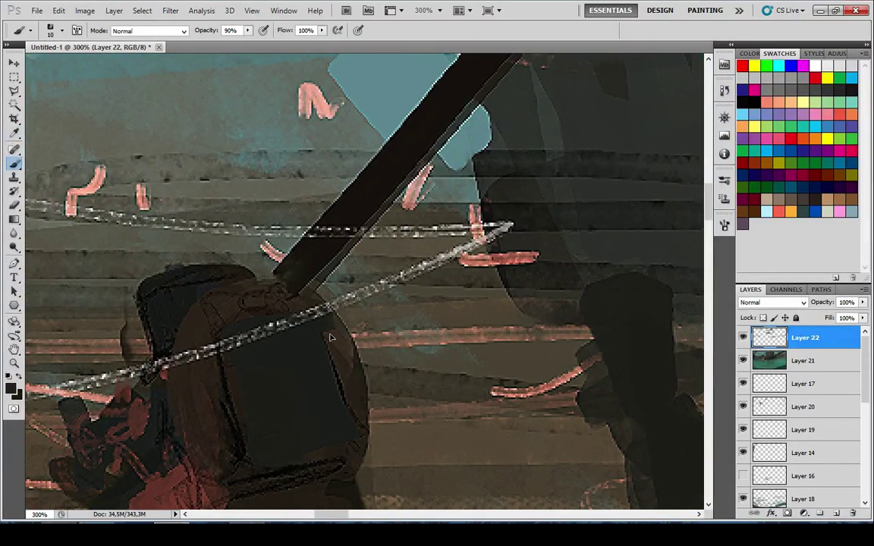
pyautogui.moveTo(348, 376); pyautogui.dragTo(341, 293)
pyautogui.moveTo(285, 226)
pyautogui.mouseDown()
pyautogui.moveTo(306, 212)
pyautogui.moveTo(440, 181)
pyautogui.mouseUp()
# Sample dark and reddish browns around the soldier and paint them over his backpack and outstretched arm
pyautogui.keyDown('alt'); pyautogui.click(310, 360); pyautogui.keyUp('alt')
pyautogui.moveTo(313, 351)
pyautogui.mouseDown()
pyautogui.moveTo(319, 296)
pyautogui.moveTo(359, 282)
pyautogui.moveTo(334, 320)
pyautogui.moveTo(318, 262)
pyautogui.moveTo(330, 344)
pyautogui.mouseUp()
pyautogui.press('x')
pyautogui.keyDown('alt'); pyautogui.click(360, 284); pyautogui.keyUp('alt')
pyautogui.press('x')
pyautogui.keyDown('alt'); pyautogui.click(291, 292); pyautogui.keyUp('alt')
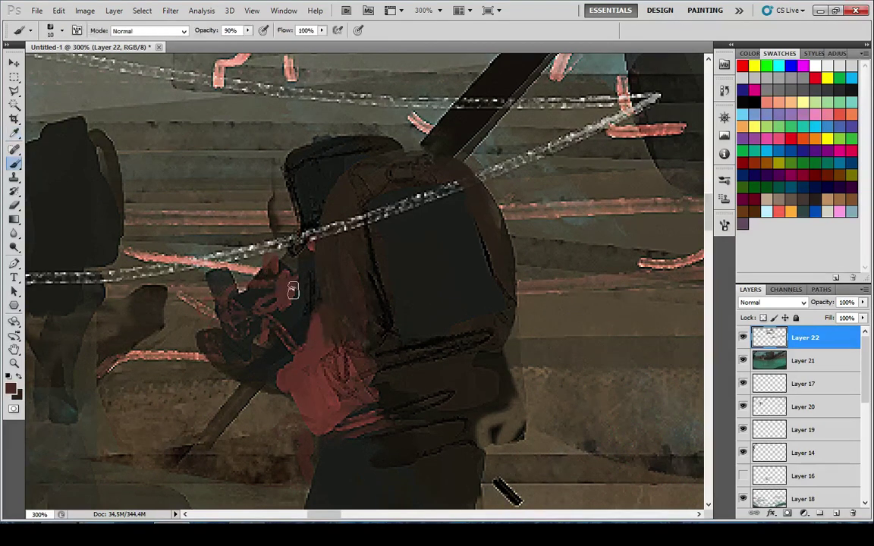
pyautogui.moveTo(295, 290); pyautogui.dragTo(273, 264)
pyautogui.moveTo(288, 260)
pyautogui.mouseDown()
pyautogui.moveTo(310, 241)
pyautogui.moveTo(279, 320)
pyautogui.mouseUp()
pyautogui.moveTo(243, 304)
pyautogui.mouseDown()
pyautogui.moveTo(274, 298)
pyautogui.moveTo(226, 323)
pyautogui.mouseUp()
pyautogui.moveTo(279, 341); pyautogui.dragTo(222, 175)
pyautogui.moveTo(267, 276)
pyautogui.mouseDown()
pyautogui.moveTo(319, 303)
pyautogui.moveTo(318, 321)
pyautogui.moveTo(238, 342)
pyautogui.moveTo(340, 281)
pyautogui.moveTo(320, 358)
pyautogui.moveTo(274, 293)
pyautogui.moveTo(313, 378)
pyautogui.moveTo(319, 322)
pyautogui.moveTo(383, 298)
pyautogui.mouseUp()
# Sample a near-black brown and cover part of the bright red patches on the soldier's forearm
pyautogui.hotkey('ctrl', '0')
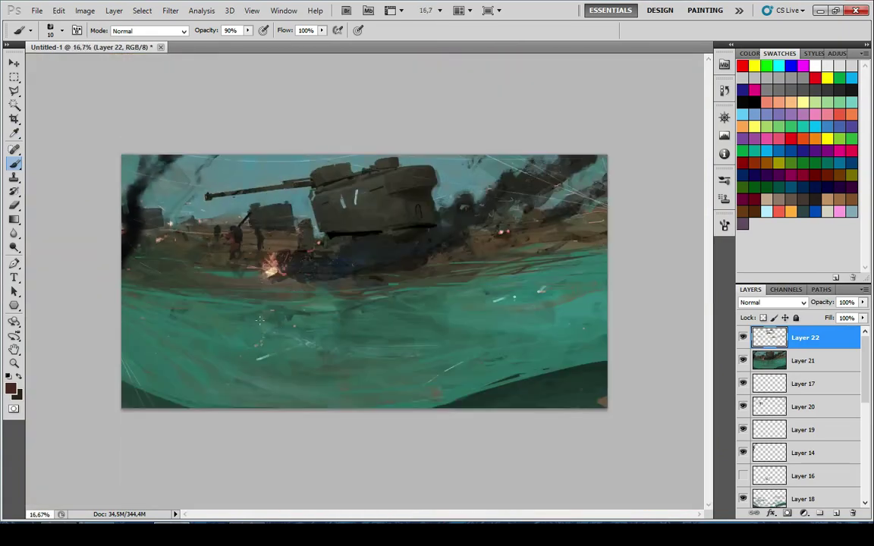
pyautogui.scroll(-1, 257, 316)
pyautogui.scroll(2, 217, 271)
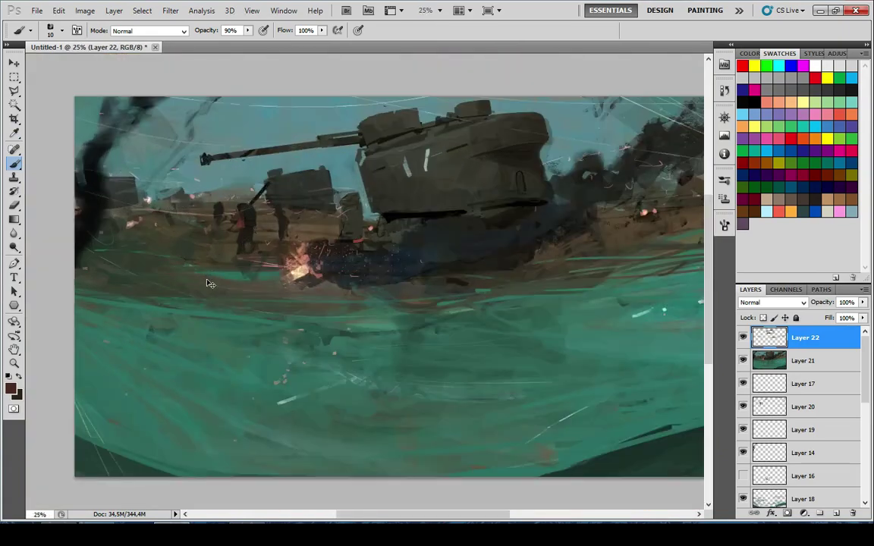
pyautogui.scroll(6, 189, 224)
pyautogui.moveTo(392, 258); pyautogui.dragTo(352, 167)
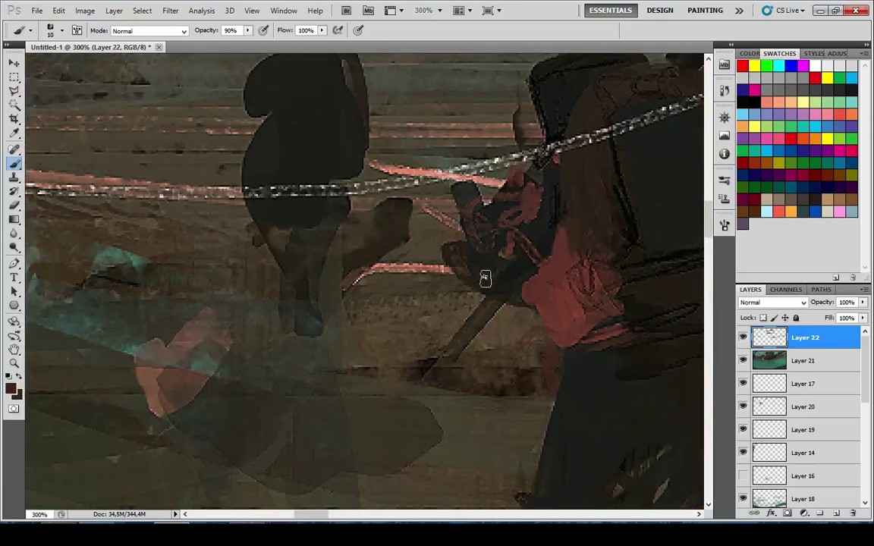
pyautogui.keyDown('alt'); pyautogui.click(495, 241); pyautogui.keyUp('alt')
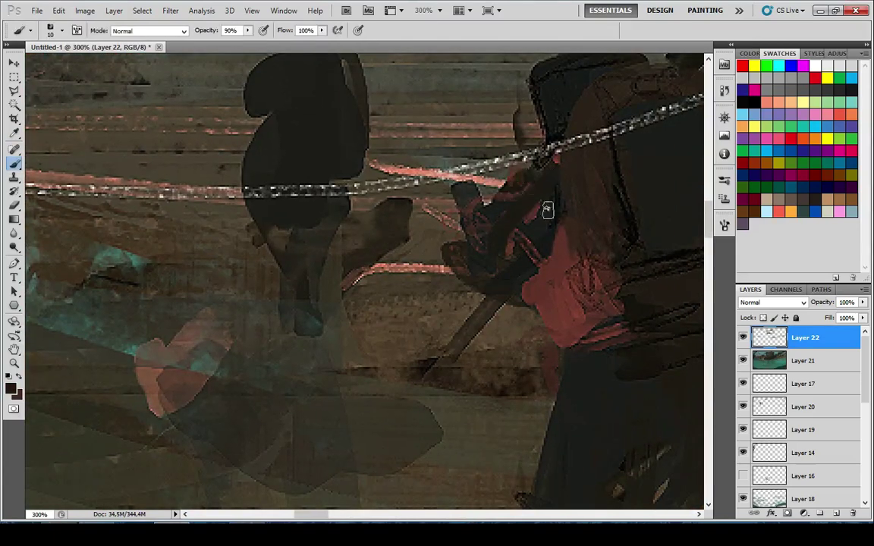
pyautogui.keyDown('alt'); pyautogui.click(540, 222); pyautogui.keyUp('alt')
# Reduce the brush to 5 px and paint fine dark details on the soldier figures
pyautogui.moveTo(484, 220)
pyautogui.mouseDown()
pyautogui.moveTo(348, 282)
pyautogui.moveTo(324, 188)
pyautogui.mouseUp()
pyautogui.hotkey('ctrl', 'z')
pyautogui.press('[')
pyautogui.press('[')
pyautogui.press('[')
pyautogui.press('[')
pyautogui.moveTo(338, 244); pyautogui.dragTo(315, 289)
pyautogui.moveTo(313, 157); pyautogui.dragTo(321, 287)
# Draw a thin dark-grey edge line with a small hook over the black shadow under the turret's front
pyautogui.hotkey('ctrl', '-')
pyautogui.hotkey('ctrl', '-')
pyautogui.hotkey('ctrl', '-')
pyautogui.hotkey('ctrl', '-')
pyautogui.hotkey('ctrl', '-')
pyautogui.hotkey('ctrl', '-')
pyautogui.hotkey('ctrl', '-')
pyautogui.hotkey('ctrl', '-')
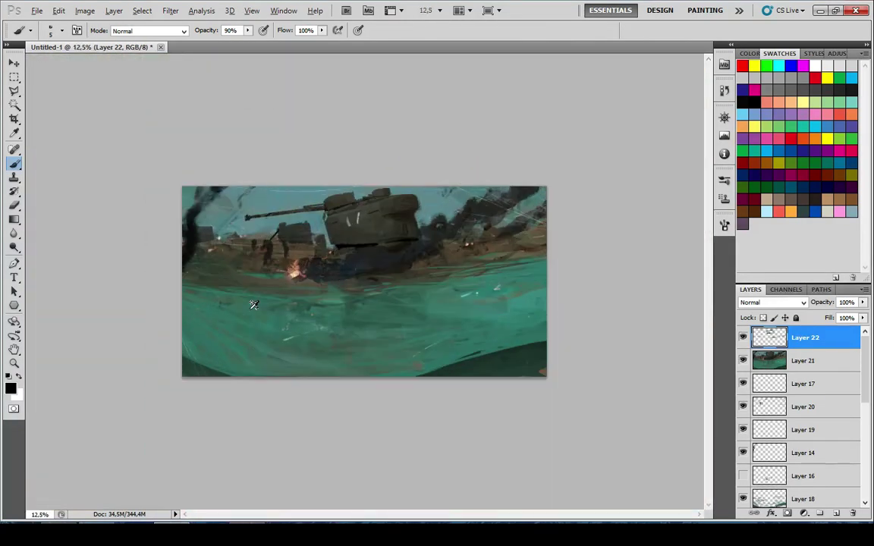
pyautogui.scroll(7, 328, 215)
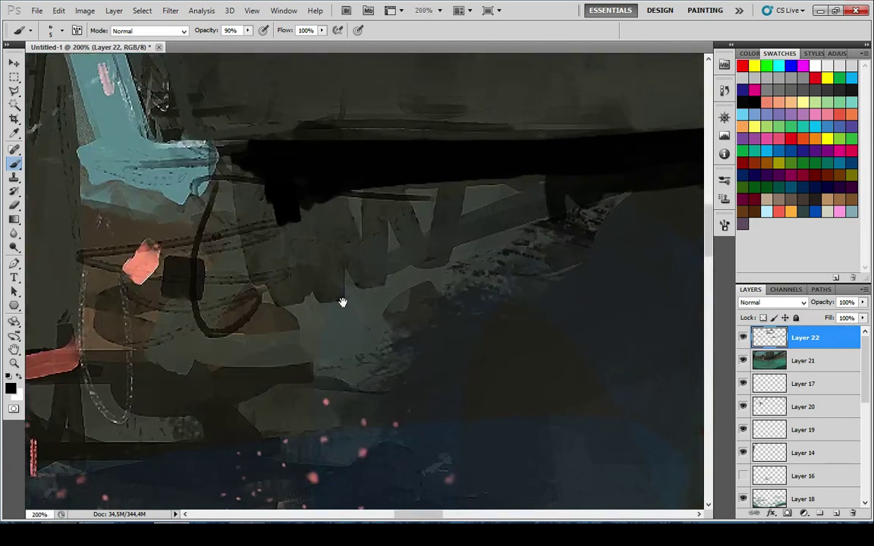
pyautogui.press(']')
pyautogui.press(']')
pyautogui.moveTo(246, 146); pyautogui.dragTo(591, 161)
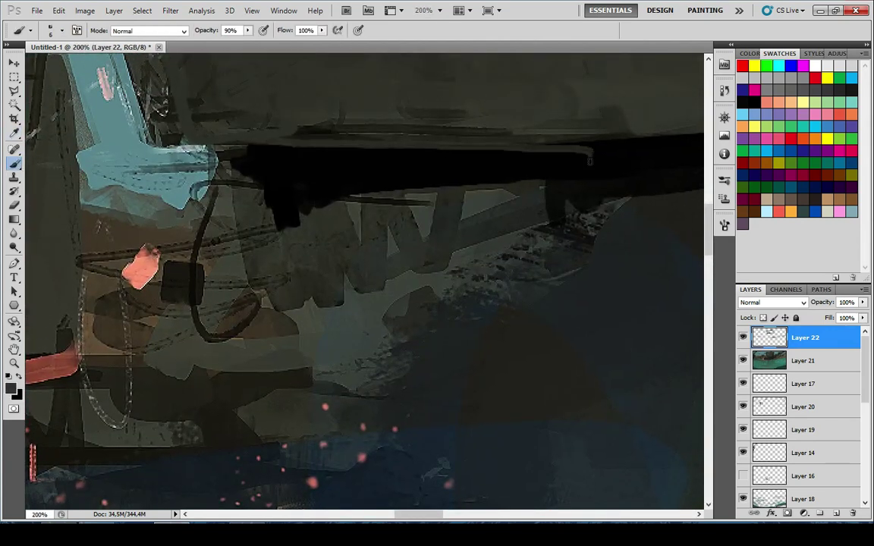
pyautogui.moveTo(499, 125); pyautogui.dragTo(255, 251)
pyautogui.hotkey('ctrl', 'z')
pyautogui.scroll(-7, 292, 253)
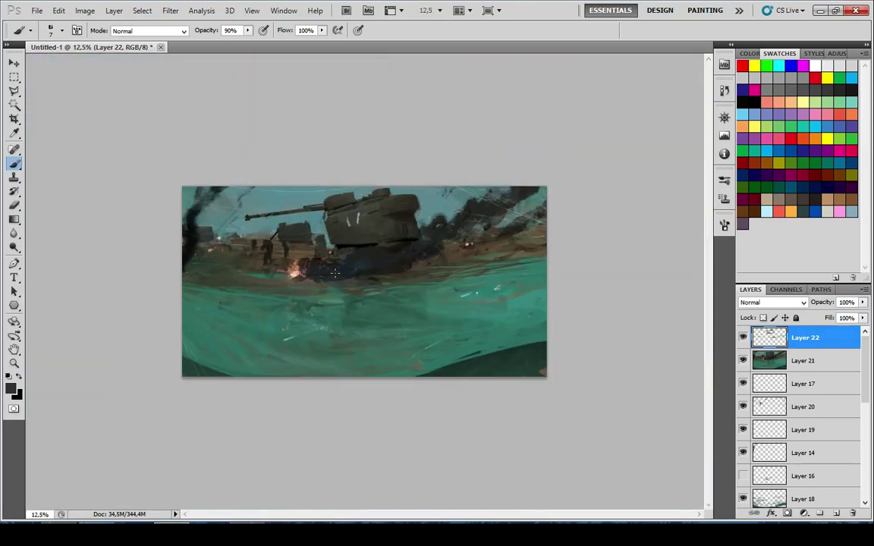
# Sketch a thin dark curve at the turret's rear lower corner and try a broader stroke on its rear side
pyautogui.scroll(3, 421, 263)
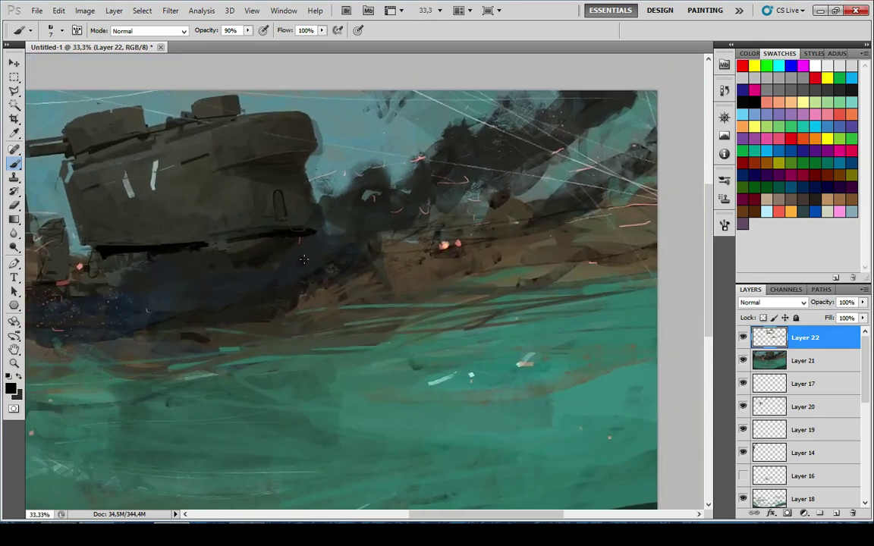
pyautogui.moveTo(343, 227)
pyautogui.mouseDown()
pyautogui.moveTo(321, 220)
pyautogui.moveTo(319, 228)
pyautogui.mouseUp()
pyautogui.press(']')
pyautogui.press(']')
pyautogui.press(']')
pyautogui.press(']')
pyautogui.press(']')
pyautogui.press(']')
pyautogui.moveTo(304, 173)
pyautogui.mouseDown()
pyautogui.moveTo(317, 206)
pyautogui.moveTo(320, 178)
pyautogui.mouseUp()
pyautogui.hotkey('ctrl', 'z')
# Sample the sky teal and cut back the turret's lower rear edge with a 30 px brush
pyautogui.moveTo(325, 232)
pyautogui.keyDown('alt'); pyautogui.mouseDown()
pyautogui.moveTo(311, 230)
pyautogui.moveTo(318, 220)
pyautogui.mouseUp(); pyautogui.keyUp('alt')
pyautogui.scroll(2, 301, 187)
pyautogui.press('x')
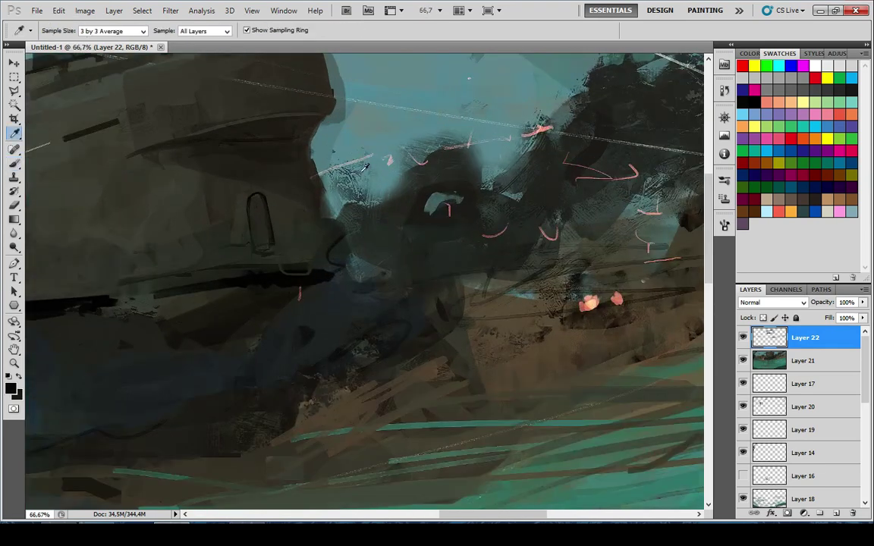
pyautogui.keyDown('alt'); pyautogui.click(365, 174); pyautogui.keyUp('alt')
pyautogui.moveTo(316, 149); pyautogui.dragTo(345, 261)
pyautogui.hotkey('ctrl', 'z')
pyautogui.press('[')
pyautogui.moveTo(321, 147); pyautogui.dragTo(336, 259)
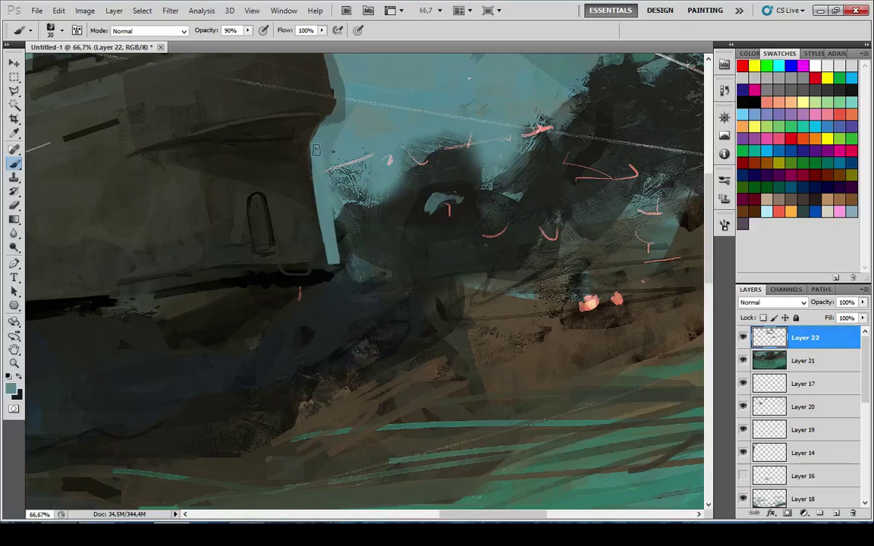
pyautogui.hotkey('ctrl', 'z')
pyautogui.press('x')
pyautogui.keyDown('alt'); pyautogui.click(322, 150); pyautogui.keyUp('alt')
pyautogui.moveTo(321, 150); pyautogui.dragTo(334, 253)
pyautogui.moveTo(323, 131); pyautogui.dragTo(333, 245)
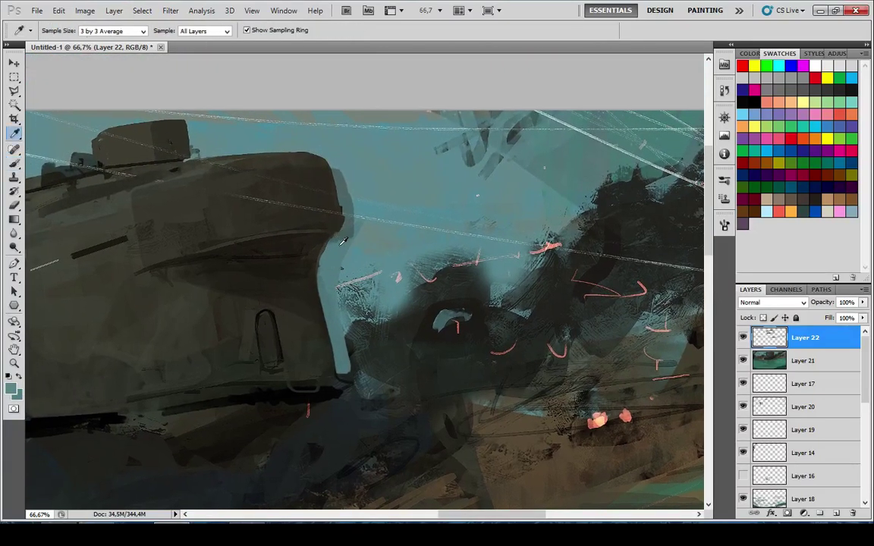
# Trim the sky beside the upper rear bulge and reshape its corner in sampled dark tones with a 25 px brush
pyautogui.moveTo(342, 174)
pyautogui.mouseDown()
pyautogui.moveTo(348, 211)
pyautogui.moveTo(344, 183)
pyautogui.mouseUp()
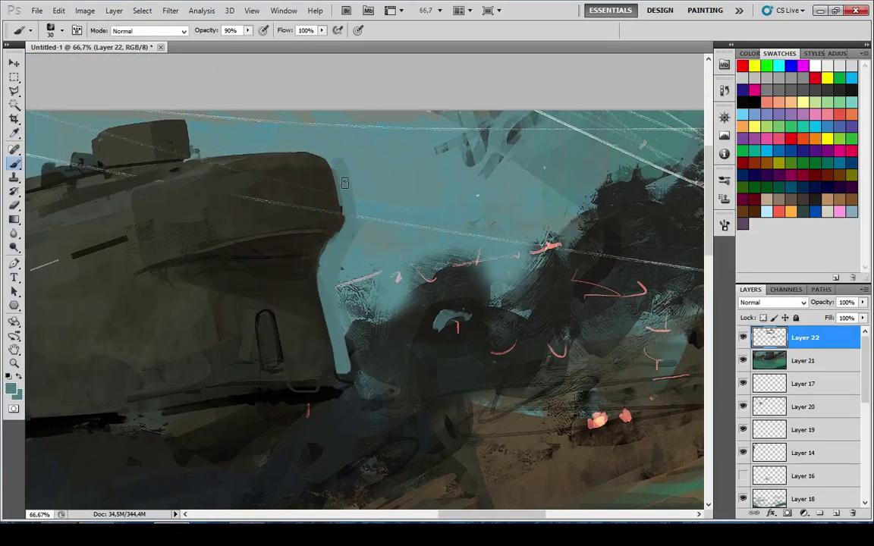
pyautogui.keyDown('alt'); pyautogui.click(347, 199); pyautogui.keyUp('alt')
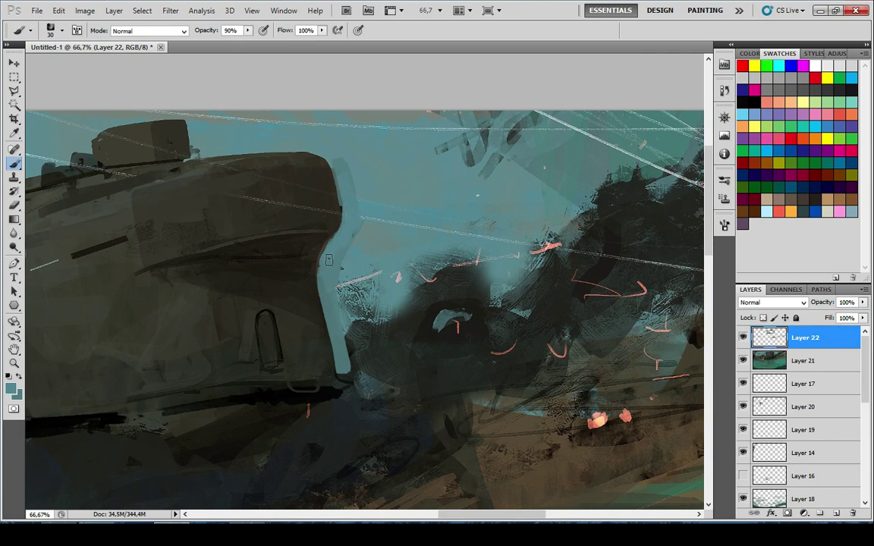
pyautogui.keyDown('alt'); pyautogui.click(325, 248); pyautogui.keyUp('alt')
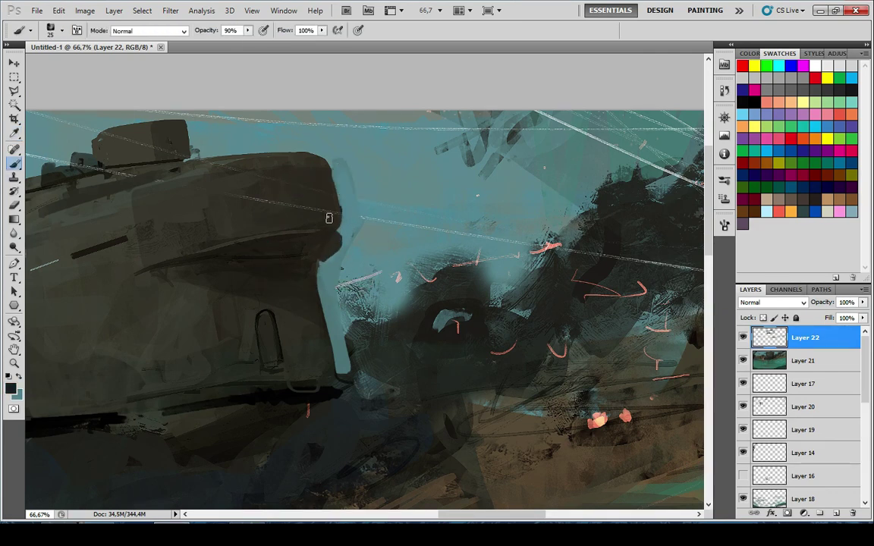
pyautogui.keyDown('alt'); pyautogui.click(329, 220); pyautogui.keyUp('alt')
pyautogui.keyDown('alt'); pyautogui.click(330, 247); pyautogui.keyUp('alt')
pyautogui.keyDown('alt'); pyautogui.click(331, 216); pyautogui.keyUp('alt')
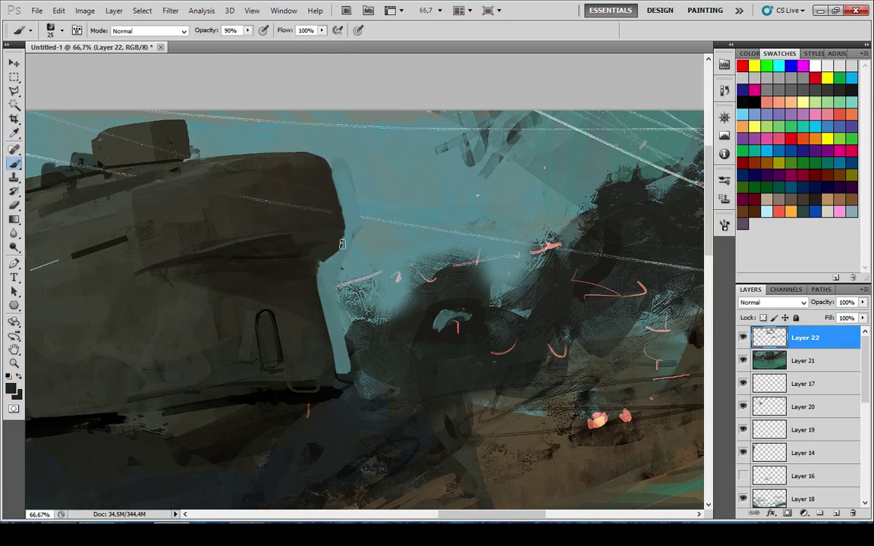
# Sample nearby sky teals and blend the background along the turret's rear contour with the 25 px brush
pyautogui.keyDown('alt'); pyautogui.click(342, 243); pyautogui.keyUp('alt')
pyautogui.scroll(-6, 321, 302)
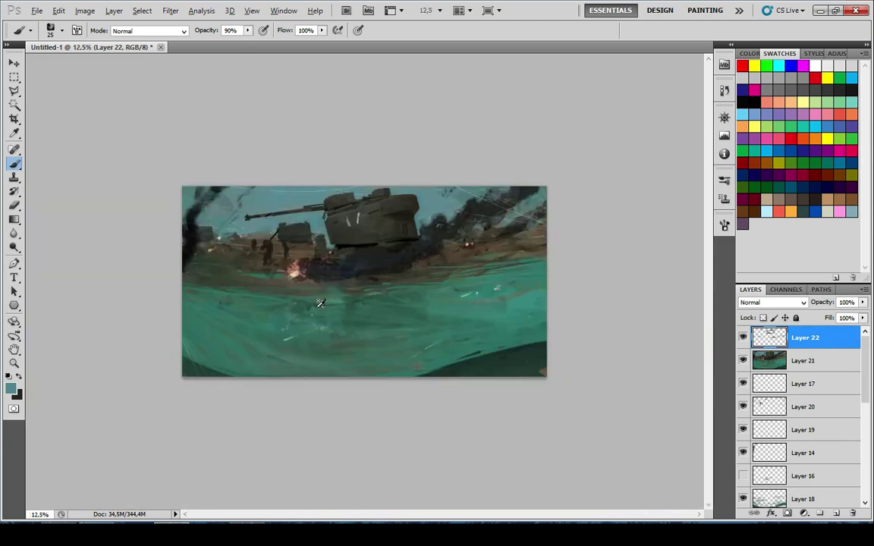
pyautogui.scroll(7, 459, 203)
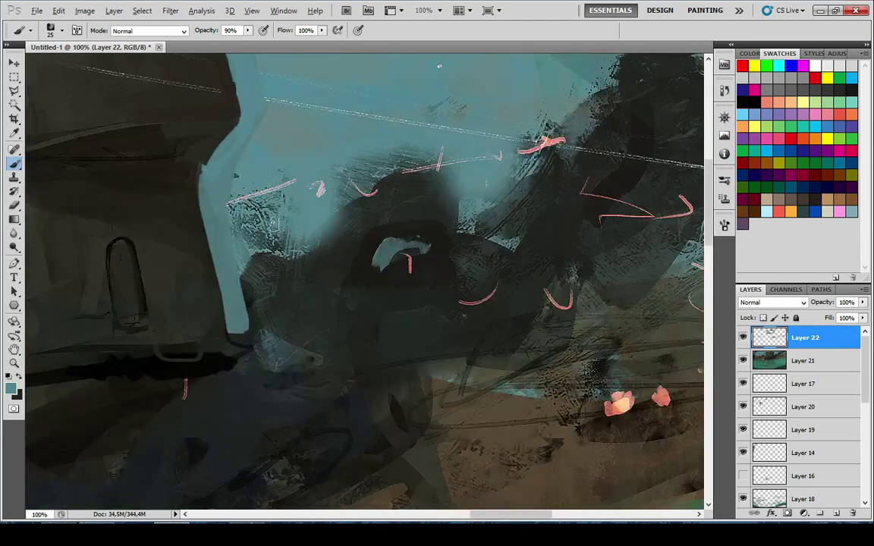
pyautogui.moveTo(286, 212); pyautogui.dragTo(301, 273)
pyautogui.press('x')
pyautogui.keyDown('alt'); pyautogui.click(244, 205); pyautogui.keyUp('alt')
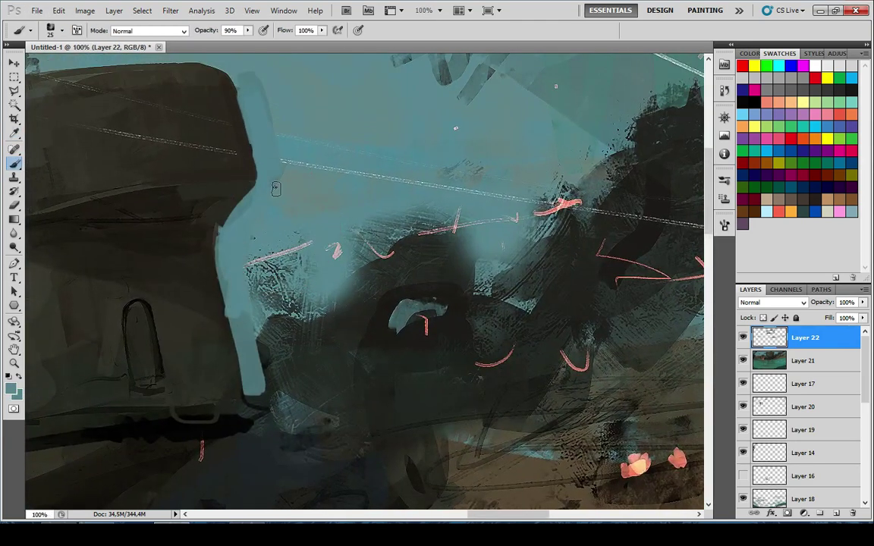
pyautogui.scroll(3, 276, 143)
pyautogui.moveTo(232, 137); pyautogui.dragTo(241, 156)
pyautogui.keyDown('alt'); pyautogui.click(297, 154); pyautogui.keyUp('alt')
pyautogui.moveTo(274, 206); pyautogui.dragTo(266, 175)
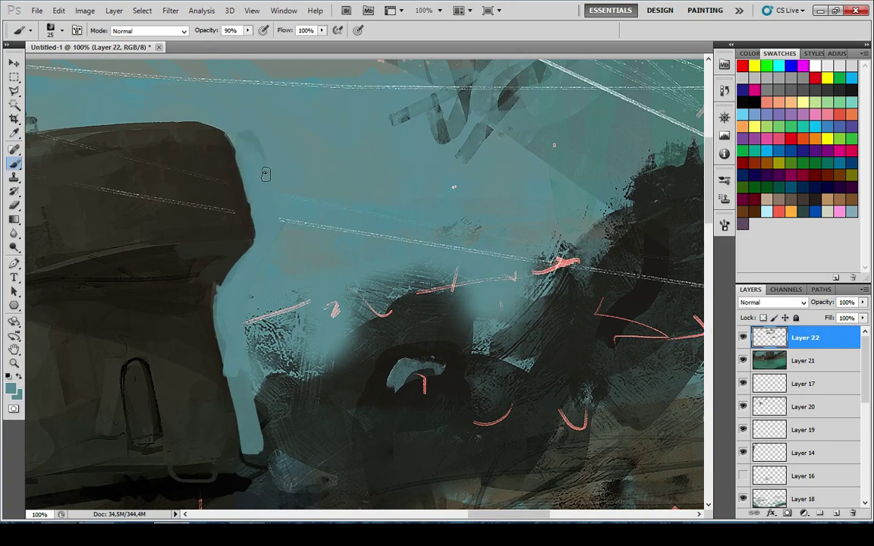
# Sample the sky teal and repaint the narrow strip along the turret's lower rear edge with a 30 px brush
pyautogui.keyDown('alt'); pyautogui.click(221, 136); pyautogui.keyUp('alt')
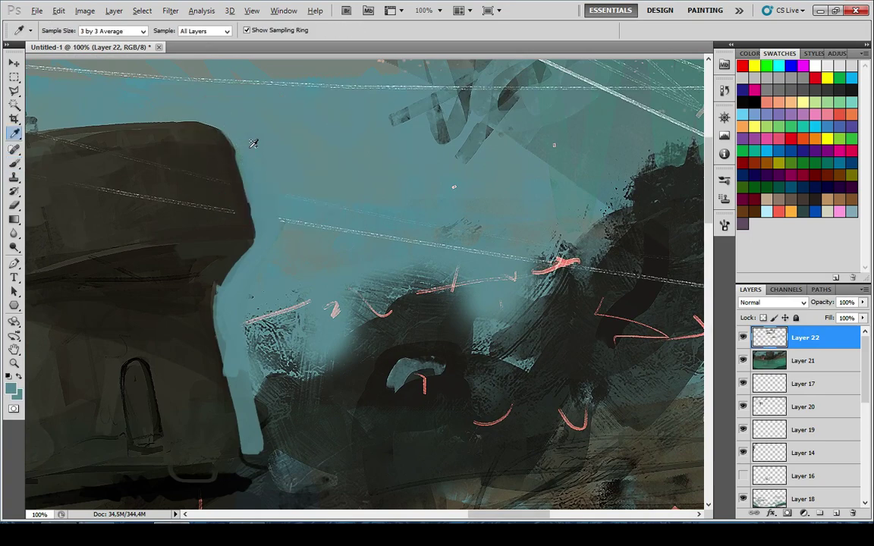
pyautogui.scroll(-7, 351, 332)
pyautogui.scroll(4, 470, 189)
pyautogui.scroll(3, 414, 231)
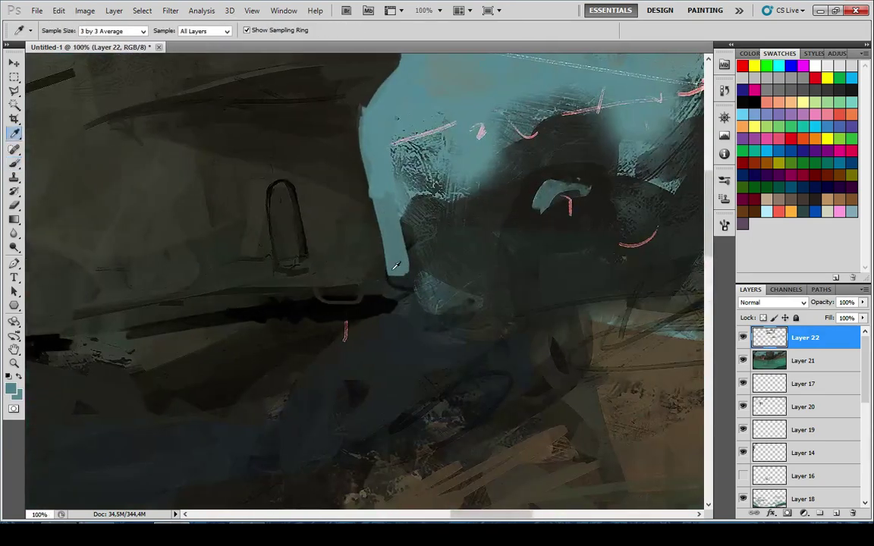
pyautogui.keyDown('alt'); pyautogui.click(386, 216); pyautogui.keyUp('alt')
pyautogui.moveTo(366, 138)
pyautogui.mouseDown()
pyautogui.moveTo(382, 262)
pyautogui.moveTo(373, 141)
pyautogui.moveTo(393, 258)
pyautogui.mouseUp()
pyautogui.keyDown('alt'); pyautogui.click(376, 149); pyautogui.keyUp('alt')
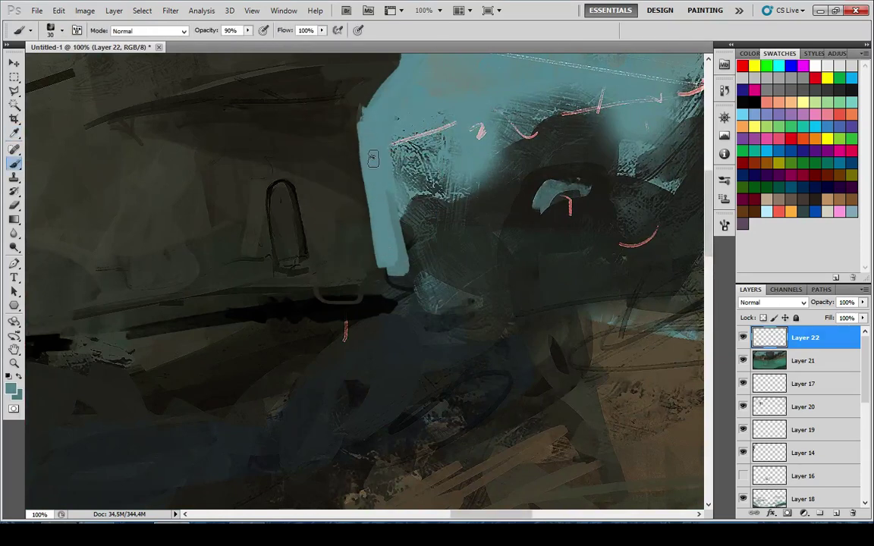
# Sample black and darken the turret's lower rear corner with the 30 px brush
pyautogui.scroll(-8, 335, 316)
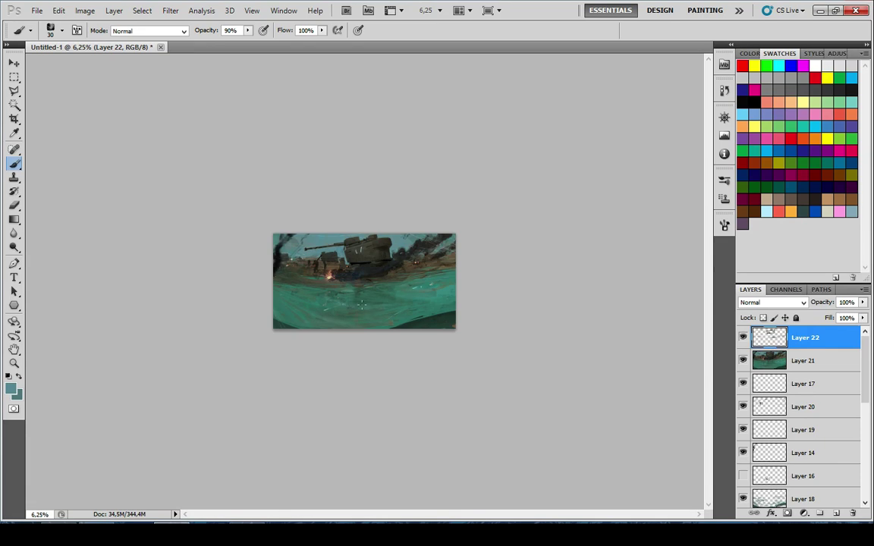
pyautogui.scroll(7, 361, 304)
pyautogui.keyDown('alt'); pyautogui.click(345, 258); pyautogui.keyUp('alt')
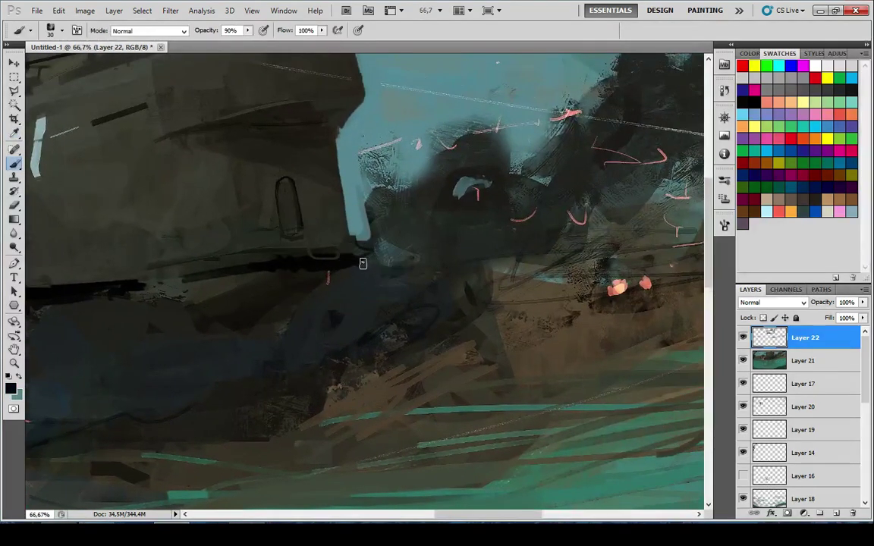
pyautogui.moveTo(366, 228)
pyautogui.mouseDown()
pyautogui.moveTo(350, 238)
pyautogui.moveTo(276, 200)
pyautogui.moveTo(413, 261)
pyautogui.moveTo(416, 253)
pyautogui.mouseUp()
# Sample a nearby tone and touch up the area beside the turret's lower front corner with a short stroke
pyautogui.moveTo(354, 232); pyautogui.dragTo(682, 227)
pyautogui.moveTo(53, 248); pyautogui.dragTo(419, 245)
pyautogui.press('x')
pyautogui.keyDown('alt'); pyautogui.click(433, 253); pyautogui.keyUp('alt')
pyautogui.moveTo(501, 261)
pyautogui.mouseDown()
pyautogui.moveTo(489, 266)
pyautogui.moveTo(522, 262)
pyautogui.mouseUp()
pyautogui.moveTo(177, 240); pyautogui.dragTo(497, 295)
# Try a sampled grey stroke over the distant horizon below the gun muzzle and enlarge the brush to 70 px
pyautogui.press('x')
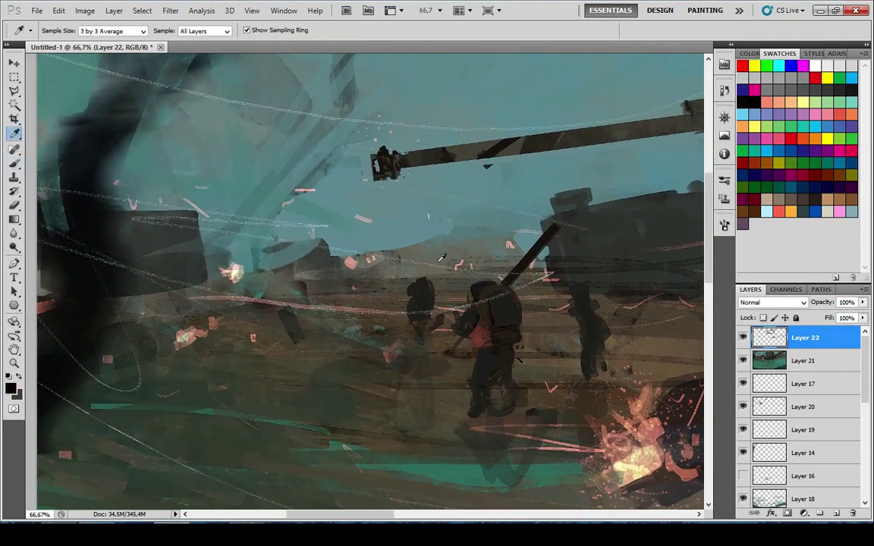
pyautogui.keyDown('alt'); pyautogui.click(372, 263); pyautogui.keyUp('alt')
pyautogui.moveTo(442, 227)
pyautogui.mouseDown()
pyautogui.moveTo(381, 243)
pyautogui.moveTo(326, 203)
pyautogui.moveTo(454, 229)
pyautogui.mouseUp()
pyautogui.press(']')
pyautogui.scroll(-8, 514, 212)
pyautogui.scroll(2, 515, 212)
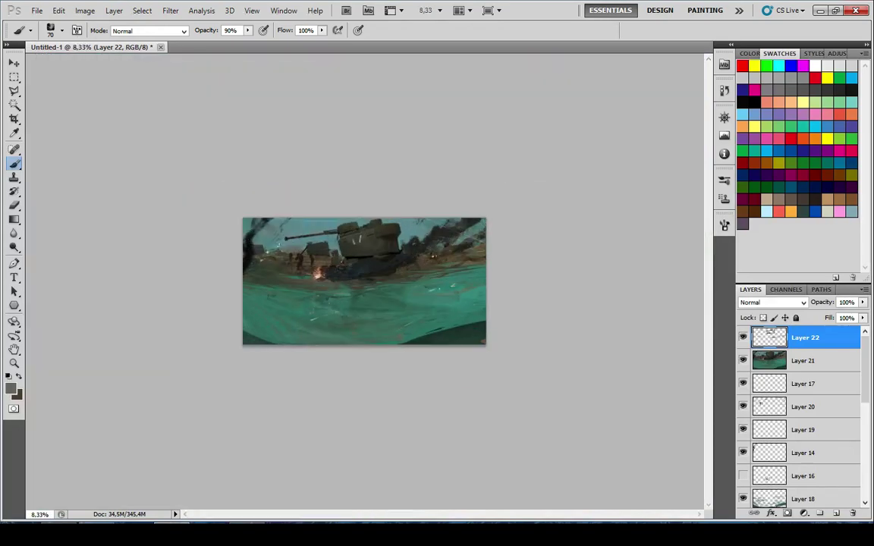
pyautogui.hotkey('ctrl', 'z')
pyautogui.hotkey('ctrl', 'z')
# Sample a dark green-brown and darken the muddy ground near the left smoke column with a 70 px brush at 56% opacity
pyautogui.scroll(2, 442, 228)
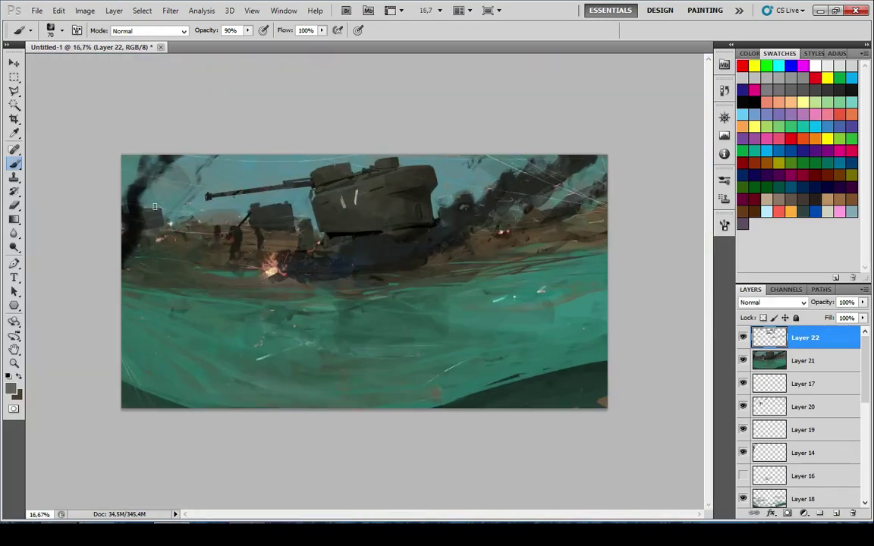
pyautogui.scroll(4, 152, 228)
pyautogui.moveTo(210, 230); pyautogui.dragTo(266, 197)
pyautogui.press('x')
pyautogui.keyDown('alt'); pyautogui.click(241, 226); pyautogui.keyUp('alt')
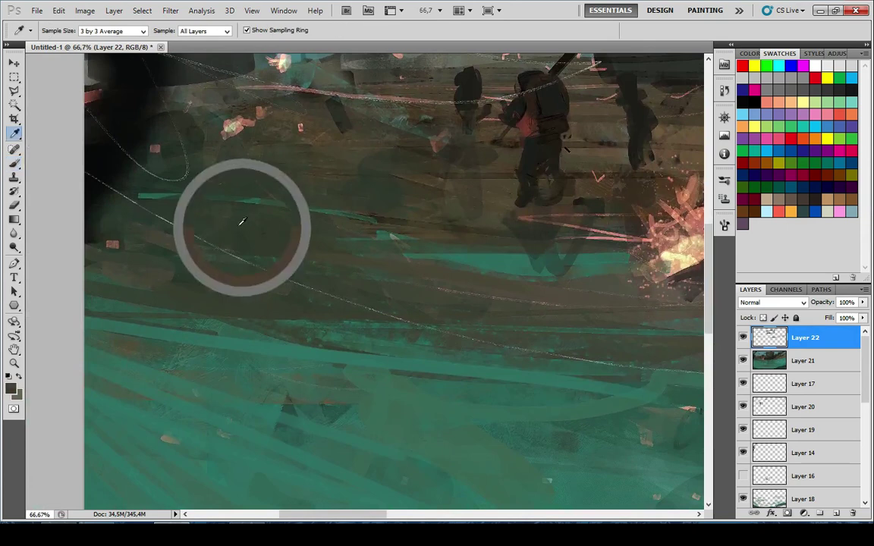
pyautogui.moveTo(186, 305)
pyautogui.mouseDown()
pyautogui.moveTo(149, 299)
pyautogui.moveTo(116, 275)
pyautogui.mouseUp()
pyautogui.press('5')
pyautogui.press('6')
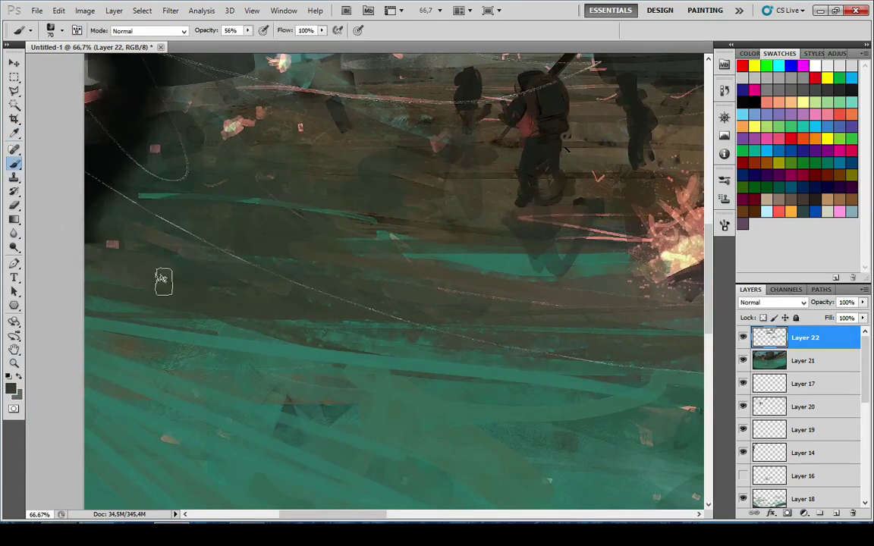
pyautogui.moveTo(307, 209); pyautogui.dragTo(331, 238)
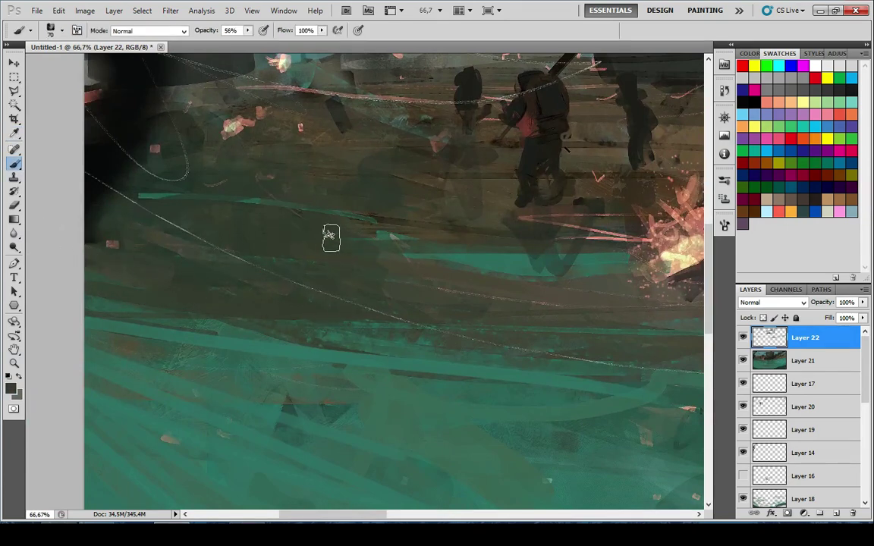
# Sample a dark ground tone and cover part of the thin teal streak on the muddy ground with the 70 px brush
pyautogui.press('x')
pyautogui.keyDown('alt'); pyautogui.click(256, 195); pyautogui.keyUp('alt')
pyautogui.moveTo(307, 208); pyautogui.dragTo(398, 236)
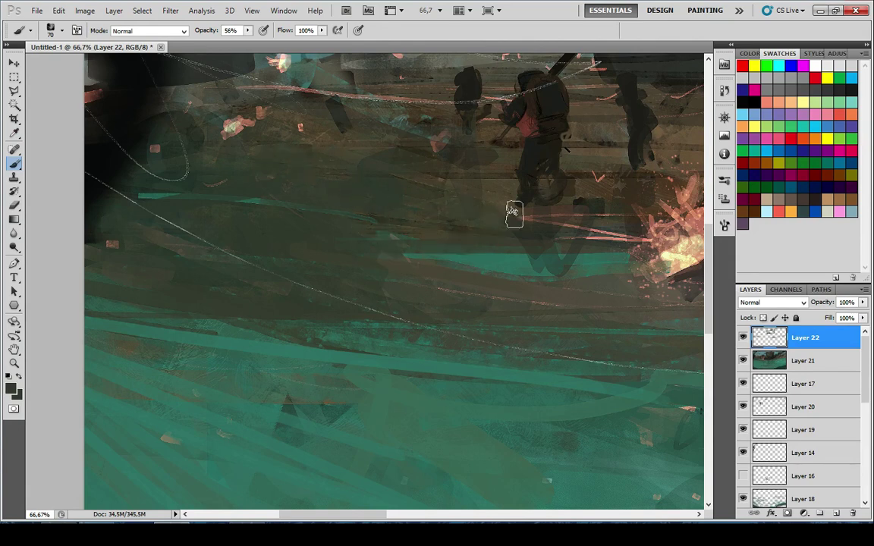
pyautogui.scroll(-6, 272, 312)
pyautogui.scroll(-2, 287, 325)
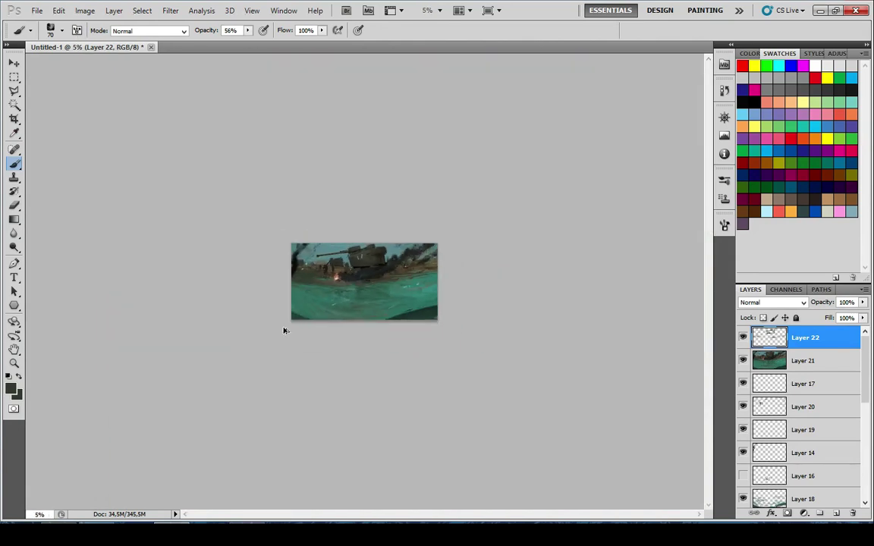
# Paint brown over the shore beyond the turret with a 90 px brush at 56% opacity and sample a darker tone
pyautogui.scroll(4, 281, 322)
pyautogui.moveTo(511, 235); pyautogui.dragTo(564, 229)
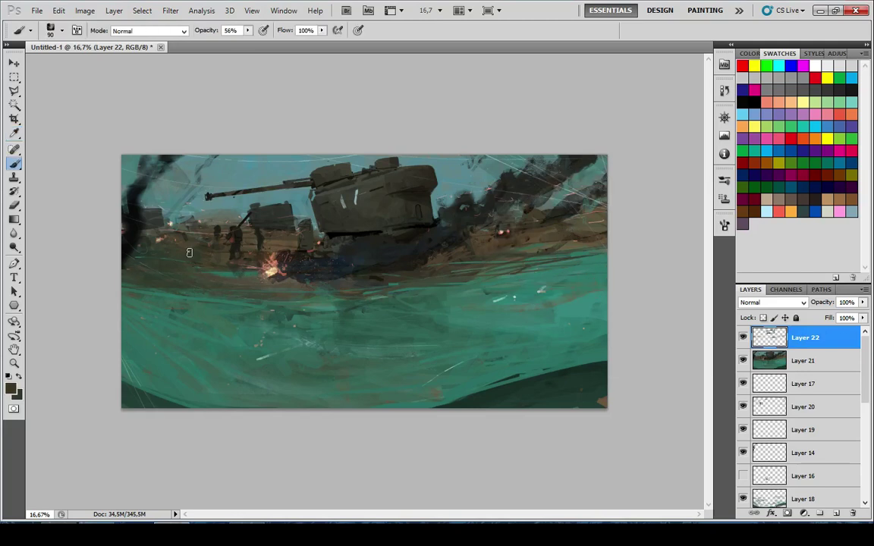
pyautogui.keyDown('alt'); pyautogui.click(361, 253); pyautogui.keyUp('alt')
pyautogui.scroll(-6, 171, 216)
pyautogui.scroll(5, 199, 237)
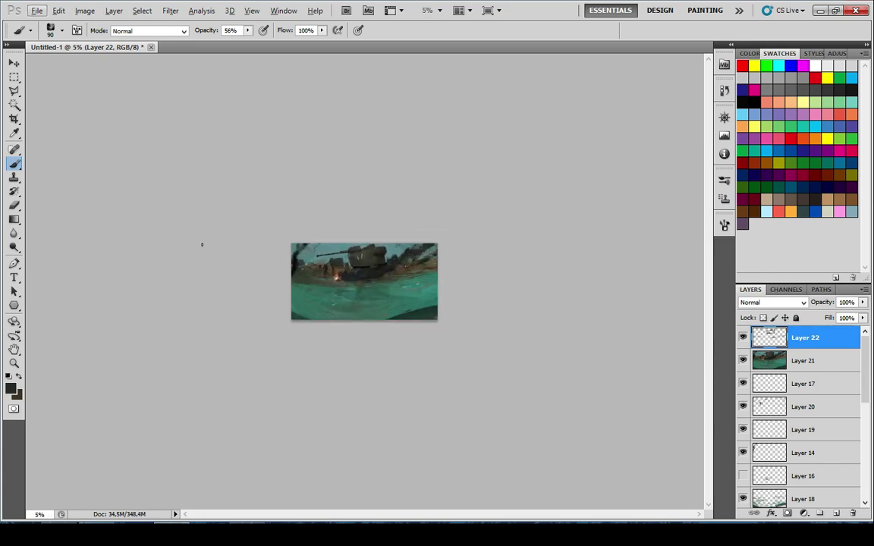
pyautogui.scroll(2, 351, 328)
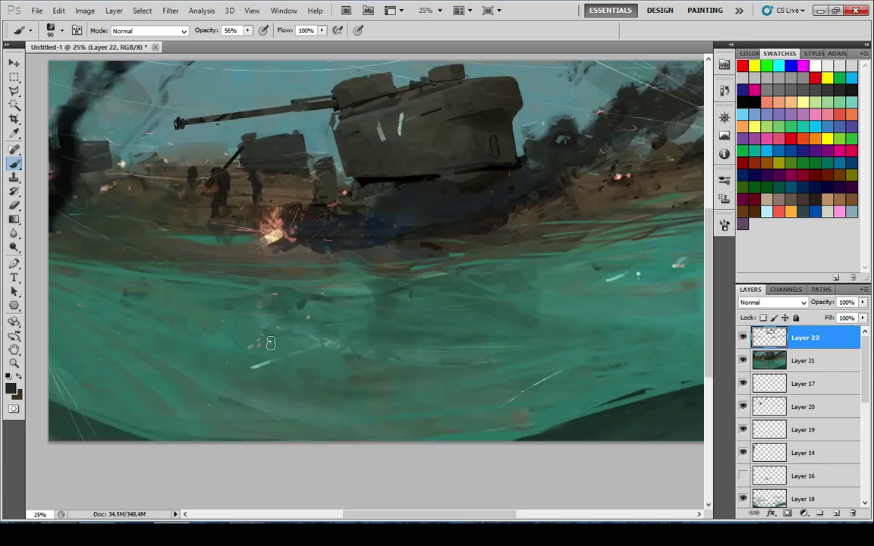
# Sample dark greens from the water, set the brush opacity to 100% and try an 80 px stroke across the water
pyautogui.keyDown('alt'); pyautogui.click(359, 359); pyautogui.keyUp('alt')
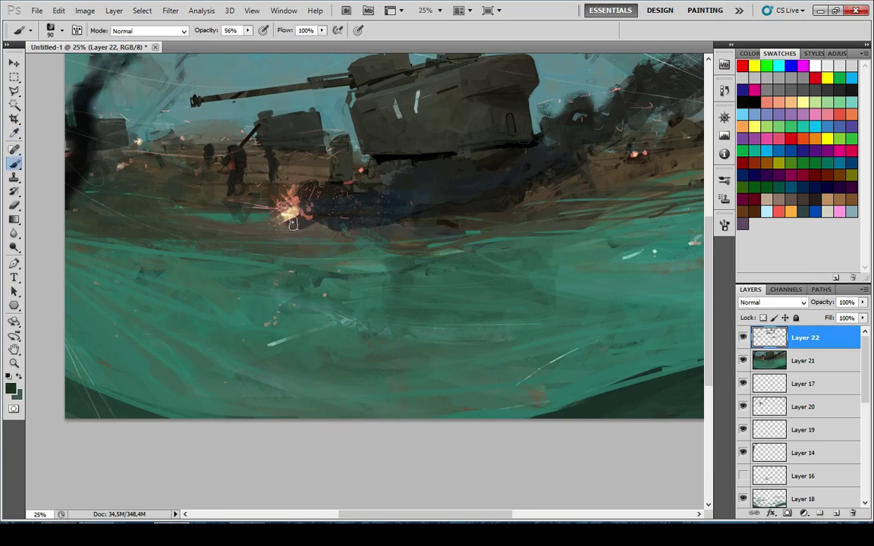
pyautogui.keyDown('alt'); pyautogui.click(311, 273); pyautogui.keyUp('alt')
pyautogui.press('0')
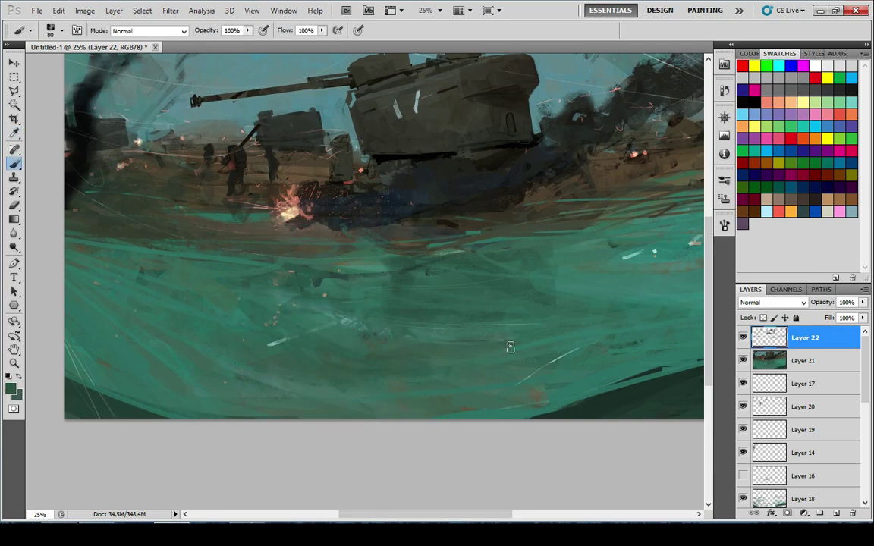
pyautogui.moveTo(458, 312); pyautogui.dragTo(218, 306)
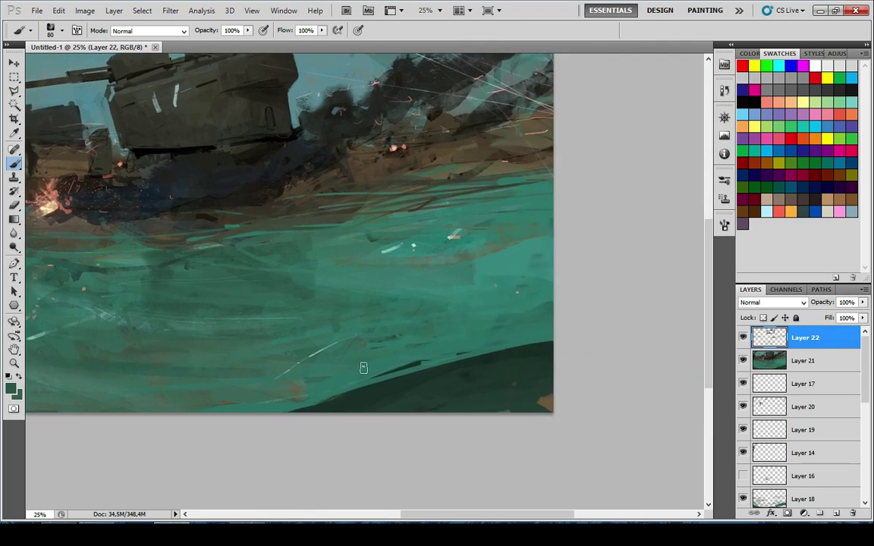
pyautogui.moveTo(363, 367); pyautogui.dragTo(534, 279)
pyautogui.hotkey('ctrl', 'z')
# Enlarge the brush to 175 px and try broad dark green strokes over the water behind the turret
pyautogui.press(']')
pyautogui.press(']')
pyautogui.press(']')
pyautogui.press(']')
pyautogui.moveTo(476, 345)
pyautogui.mouseDown()
pyautogui.moveTo(425, 229)
pyautogui.moveTo(601, 306)
pyautogui.mouseUp()
pyautogui.hotkey('ctrl', 'z')
pyautogui.moveTo(533, 220)
pyautogui.mouseDown()
pyautogui.moveTo(532, 331)
pyautogui.moveTo(406, 232)
pyautogui.moveTo(285, 233)
pyautogui.mouseUp()
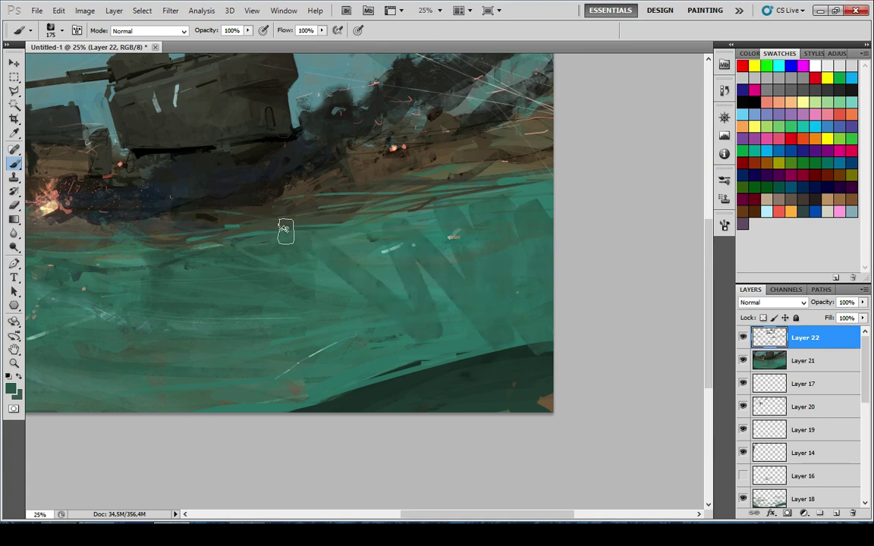
pyautogui.moveTo(371, 249); pyautogui.dragTo(302, 250)
pyautogui.scroll(-4, 568, 261)
pyautogui.hotkey('ctrl', '-')
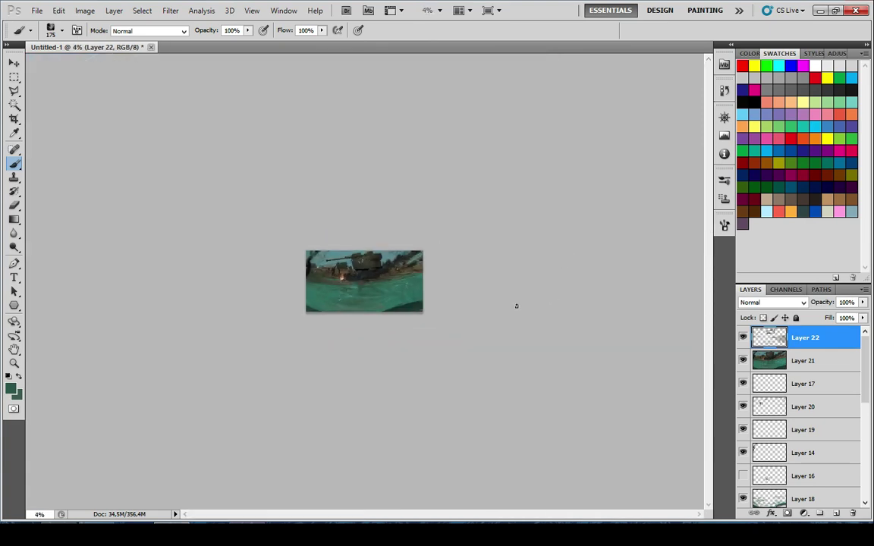
pyautogui.hotkey('ctrl', 'z')
# Sample black from the turret's underside shadow and try a stroke beneath its lower front edge
pyautogui.hotkey('ctrl', '+')
pyautogui.hotkey('ctrl', '+')
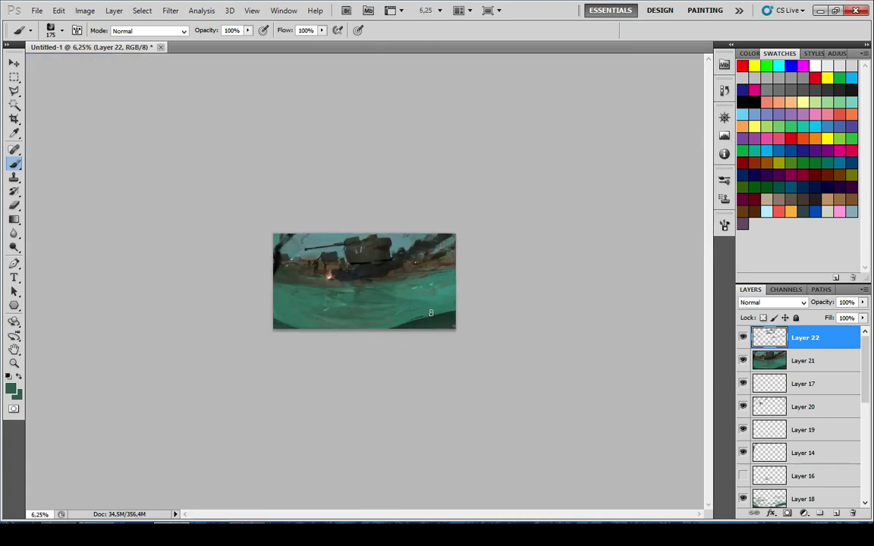
pyautogui.hotkey('ctrl', '+')
pyautogui.hotkey('ctrl', '+')
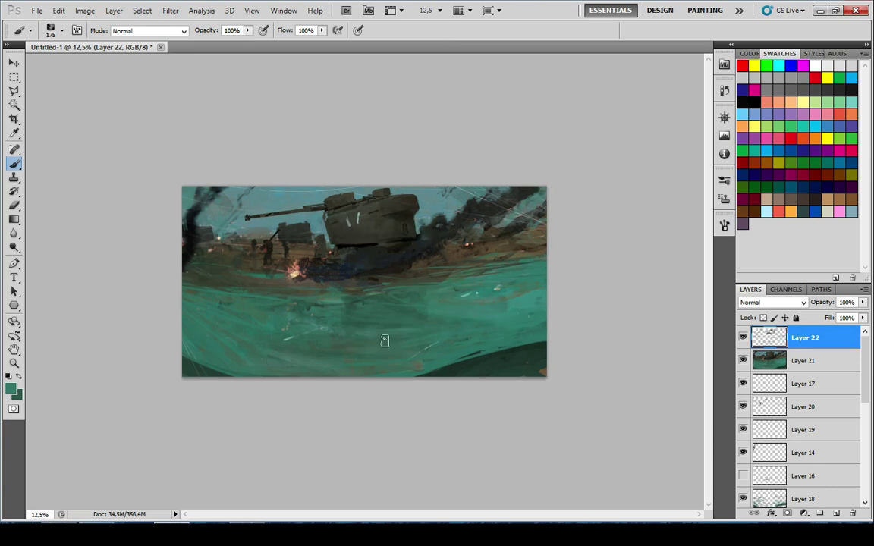
pyautogui.hotkey('ctrl', '+')
pyautogui.hotkey('ctrl', '+')
pyautogui.hotkey('ctrl', '+')
pyautogui.hotkey('ctrl', '+')
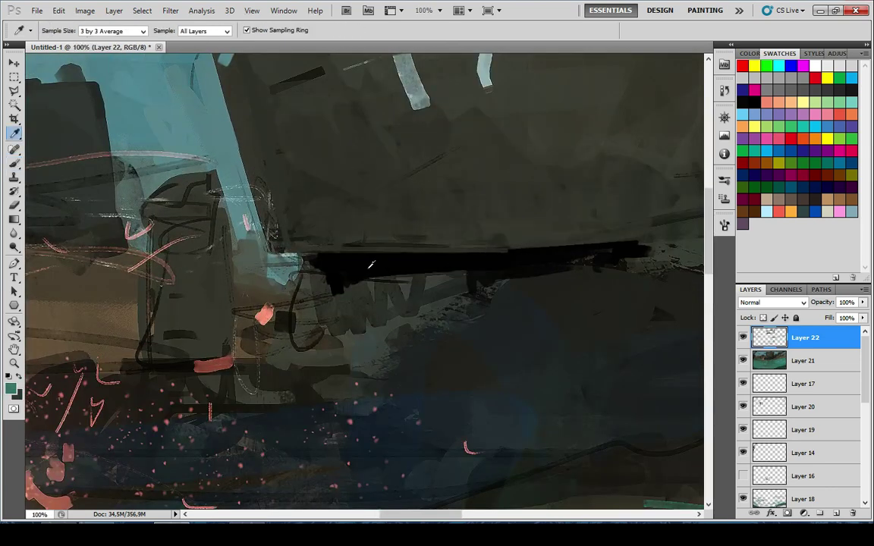
pyautogui.keyDown('alt'); pyautogui.click(368, 269); pyautogui.keyUp('alt')
pyautogui.moveTo(372, 309)
pyautogui.mouseDown()
pyautogui.moveTo(338, 300)
pyautogui.moveTo(405, 267)
pyautogui.moveTo(351, 270)
pyautogui.moveTo(419, 297)
pyautogui.moveTo(568, 268)
pyautogui.mouseUp()
pyautogui.hotkey('ctrl', 'z')
# Reduce the brush to 50 px and check the whole painting at small scale
pyautogui.press('[')
pyautogui.press('[')
pyautogui.press('[')
pyautogui.press('[')
pyautogui.hotkey('ctrl', '-')
pyautogui.hotkey('ctrl', '-')
pyautogui.hotkey('ctrl', '-')
pyautogui.hotkey('ctrl', '-')
pyautogui.hotkey('ctrl', '-')
pyautogui.hotkey('ctrl', '-')
pyautogui.hotkey('ctrl', '-')
pyautogui.hotkey('ctrl', '-')
pyautogui.hotkey('ctrl', '-')
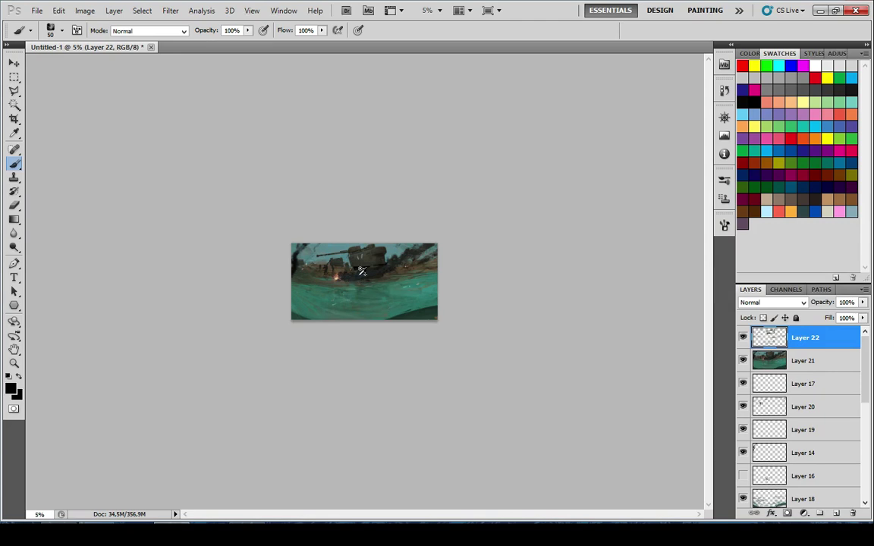
# Examine the turret hull up close and compare it with the whole composition
pyautogui.hotkey('ctrl', '+')
pyautogui.hotkey('ctrl', '+')
pyautogui.hotkey('ctrl', '+')
pyautogui.hotkey('ctrl', '+')
pyautogui.hotkey('ctrl', '+')
pyautogui.hotkey('ctrl', '+')
pyautogui.hotkey('ctrl', '+')
pyautogui.hotkey('ctrl', '+')
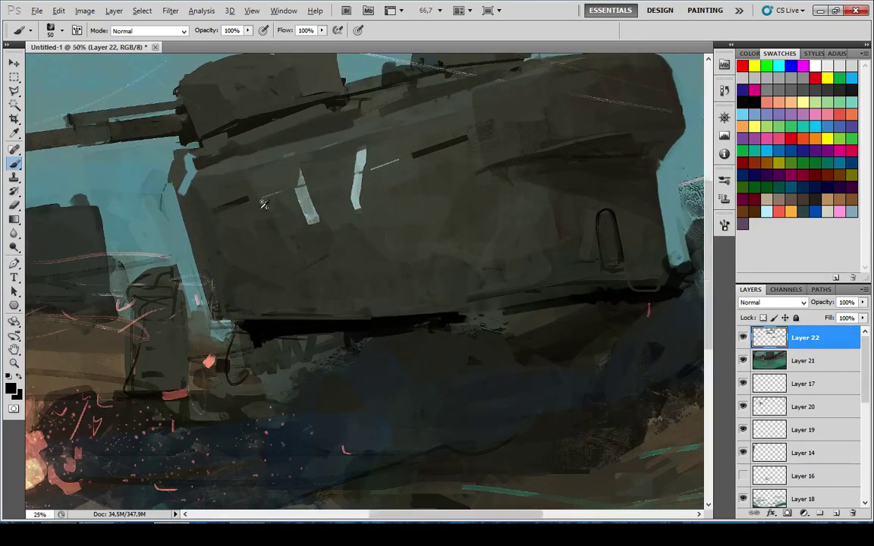
pyautogui.hotkey('ctrl', '-')
pyautogui.hotkey('ctrl', '-')
pyautogui.hotkey('ctrl', '-')
pyautogui.hotkey('ctrl', '-')
pyautogui.hotkey('ctrl', '-')
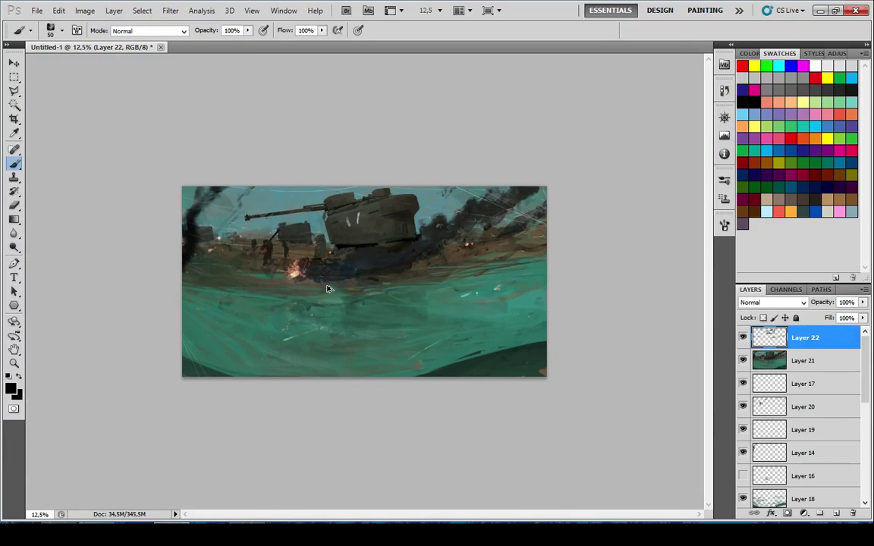
# Sample the pale blue of the turret's markings and try a stroke above them with the 50 px brush
pyautogui.scroll(8, 364, 203)
pyautogui.moveTo(308, 347); pyautogui.dragTo(523, 188)
pyautogui.keyDown('alt'); pyautogui.click(495, 221); pyautogui.keyUp('alt')
pyautogui.moveTo(447, 192); pyautogui.dragTo(526, 172)
pyautogui.hotkey('ctrl', 'z')
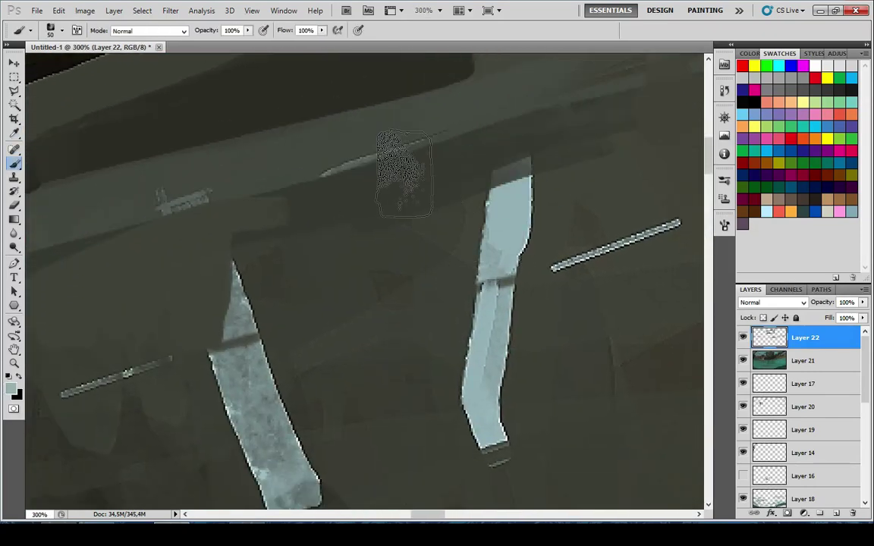
# Shrink the brush to 20 px and paint a straight pale bar atop the turret's second marking to form a 7
pyautogui.press('[')
pyautogui.press('[')
pyautogui.press('[')
pyautogui.press('[')
pyautogui.press('[')
pyautogui.moveTo(361, 199); pyautogui.dragTo(521, 144)
pyautogui.hotkey('ctrl', 'z')
pyautogui.click(350, 196)
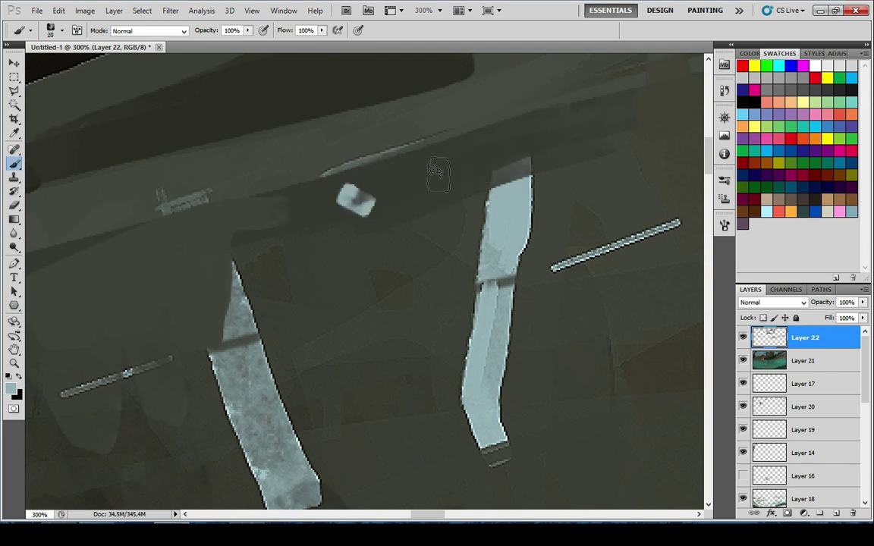
pyautogui.keyDown('shift'); pyautogui.click(519, 144); pyautogui.keyUp('shift')
# Try short strokes beside the top of the turret's first marking to shape it as a 1
pyautogui.moveTo(275, 233); pyautogui.dragTo(403, 190)
pyautogui.moveTo(346, 277); pyautogui.dragTo(342, 240)
pyautogui.hotkey('ctrl', 'z')
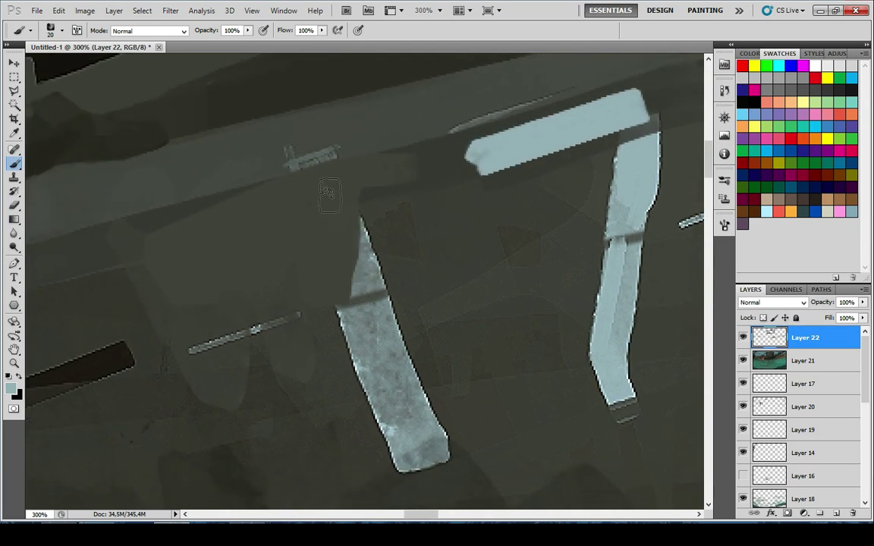
pyautogui.moveTo(364, 296)
pyautogui.mouseDown()
pyautogui.moveTo(356, 257)
pyautogui.moveTo(322, 200)
pyautogui.moveTo(327, 244)
pyautogui.mouseUp()
pyautogui.hotkey('ctrl', 'z')
pyautogui.scroll(-9, 293, 347)
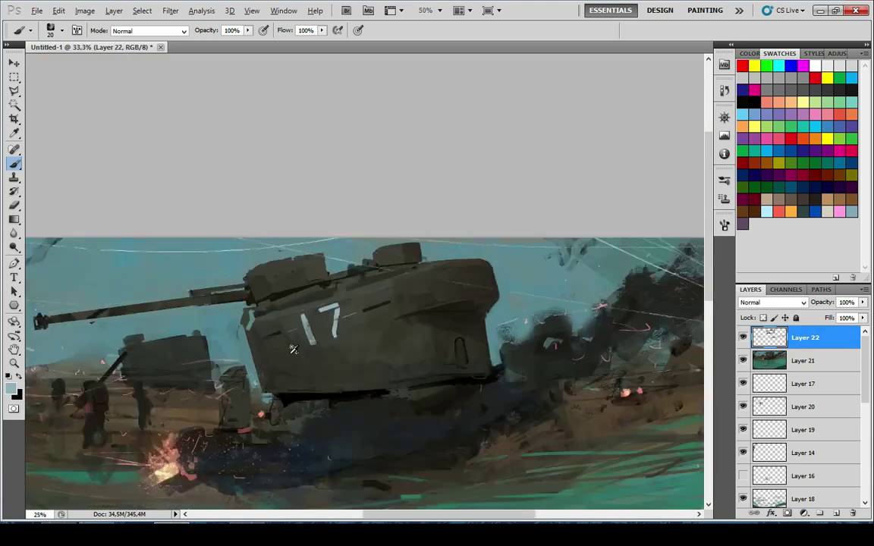
pyautogui.scroll(1, 338, 322)
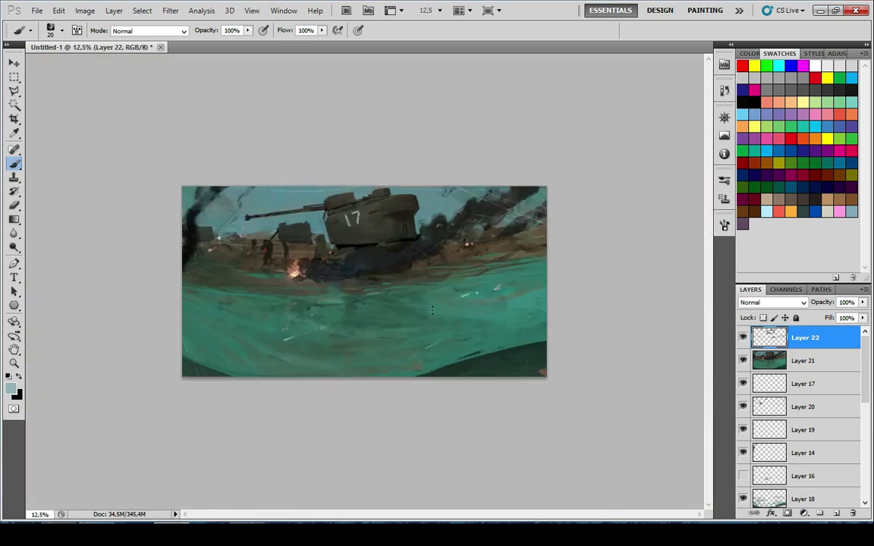
# Try sky-blue strokes with the 10 px brush to trim the turret's rear lower corner
pyautogui.scroll(2, 432, 309)
pyautogui.keyDown('alt'); pyautogui.click(548, 396); pyautogui.keyUp('alt')
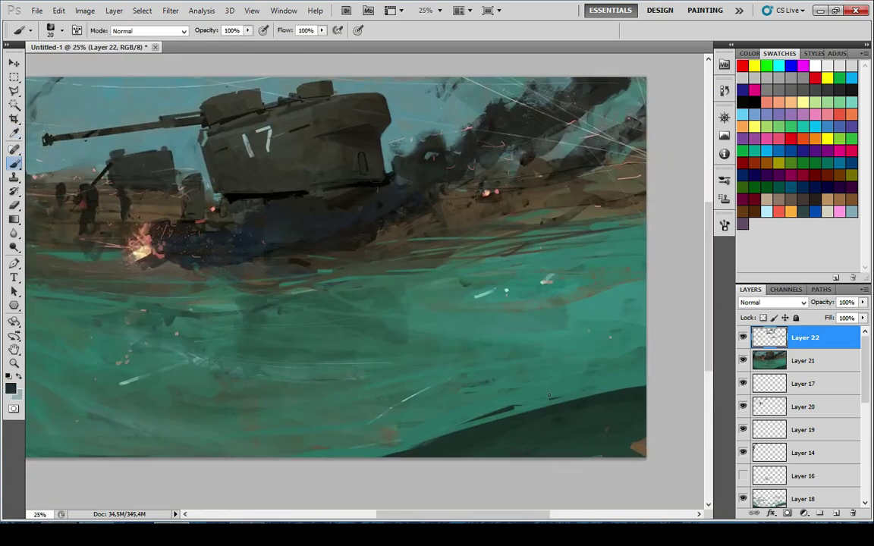
pyautogui.moveTo(241, 346)
pyautogui.mouseDown()
pyautogui.moveTo(267, 312)
pyautogui.moveTo(308, 314)
pyautogui.mouseUp()
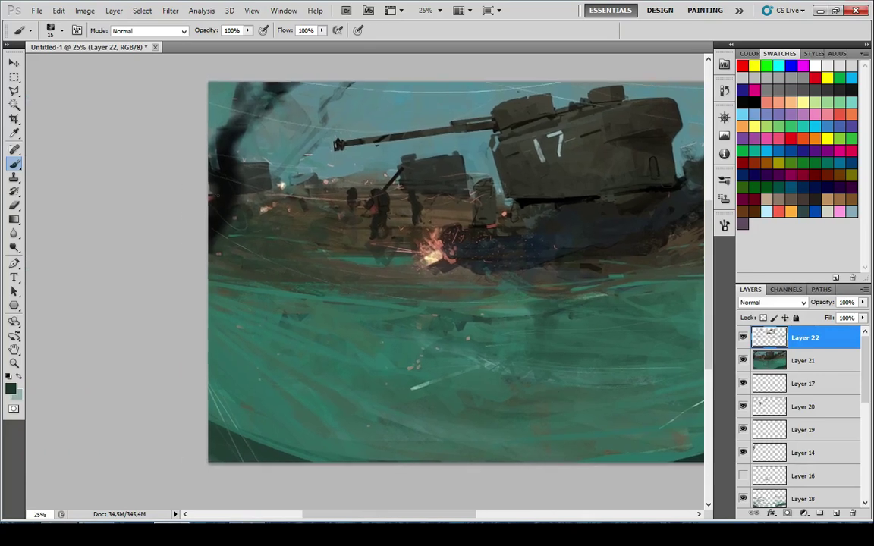
pyautogui.moveTo(391, 265); pyautogui.dragTo(235, 293)
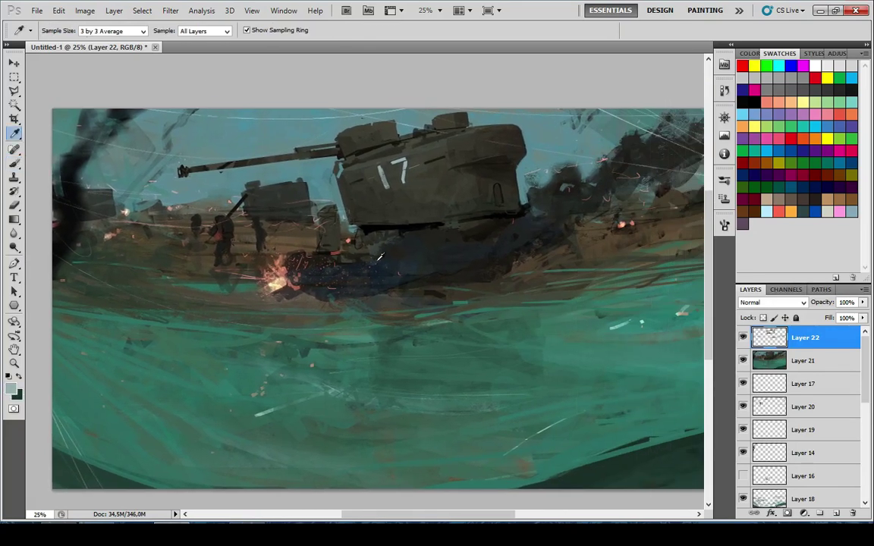
pyautogui.scroll(3, 494, 249)
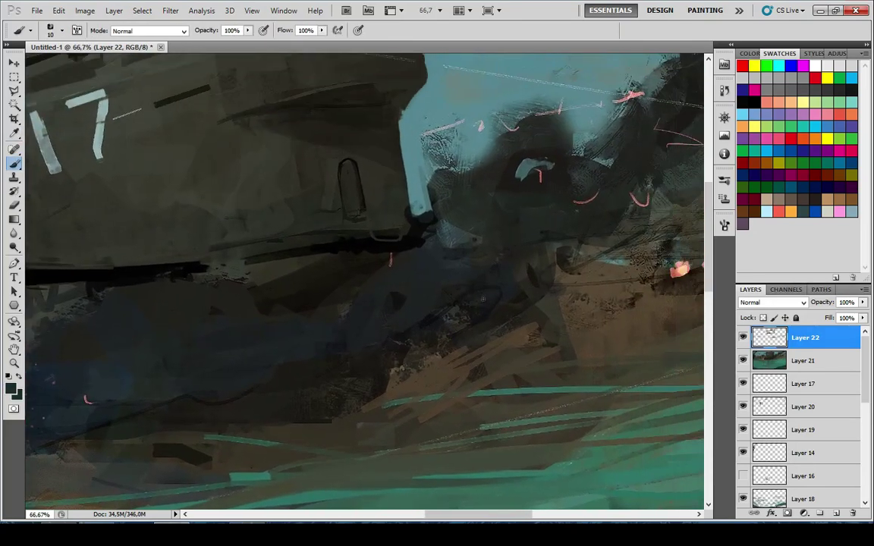
pyautogui.keyDown('alt'); pyautogui.click(370, 168); pyautogui.keyUp('alt')
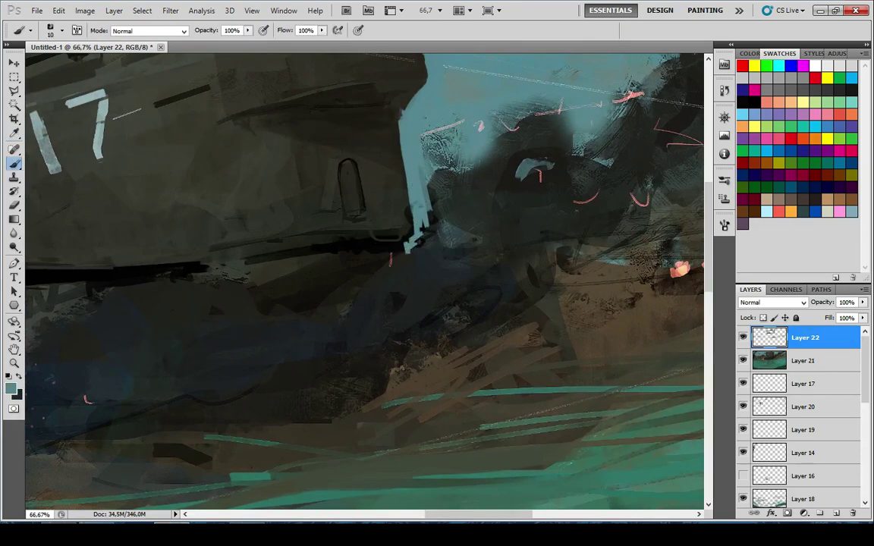
pyautogui.scroll(-7, 390, 287)
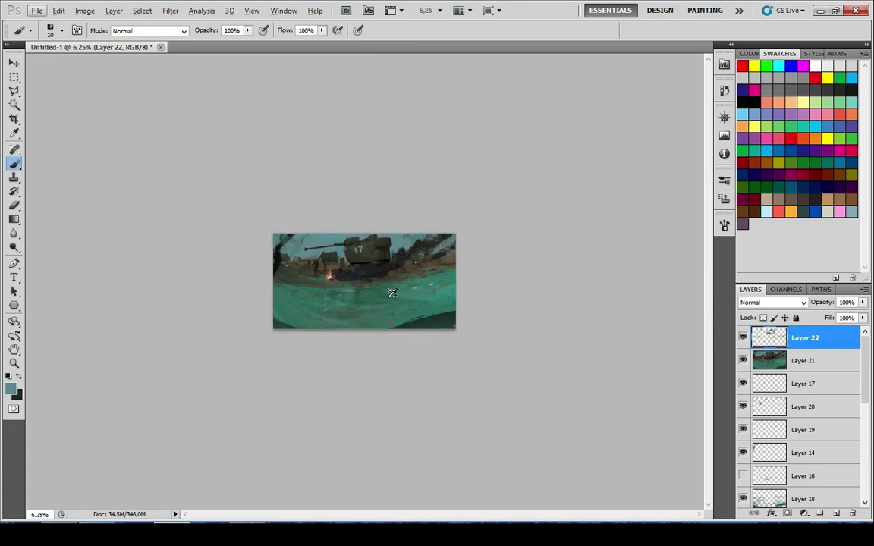
# Sample a dark navy from the smoke and the sky blue, and try reshaping the gap below the turret's rear corner
pyautogui.scroll(7, 392, 293)
pyautogui.keyDown('alt'); pyautogui.click(418, 219); pyautogui.keyUp('alt')
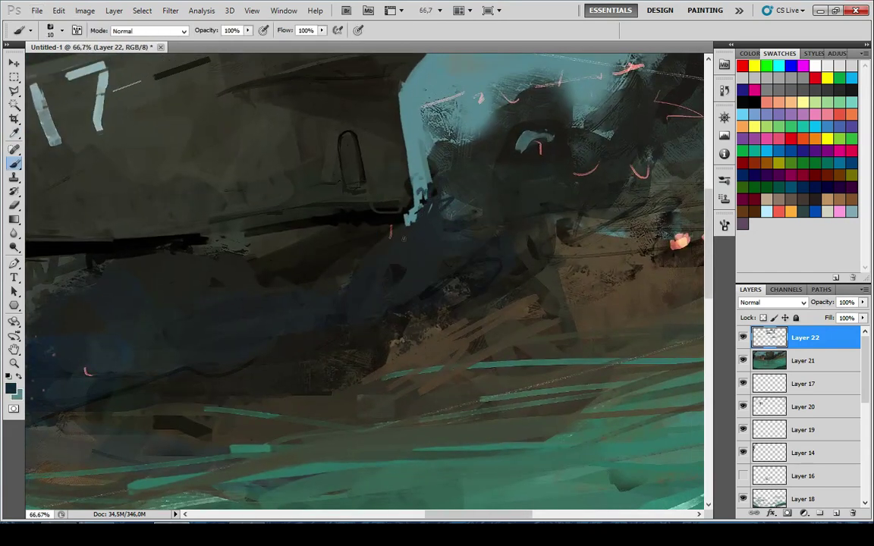
pyautogui.keyDown('alt'); pyautogui.click(376, 158); pyautogui.keyUp('alt')
pyautogui.scroll(-6, 363, 220)
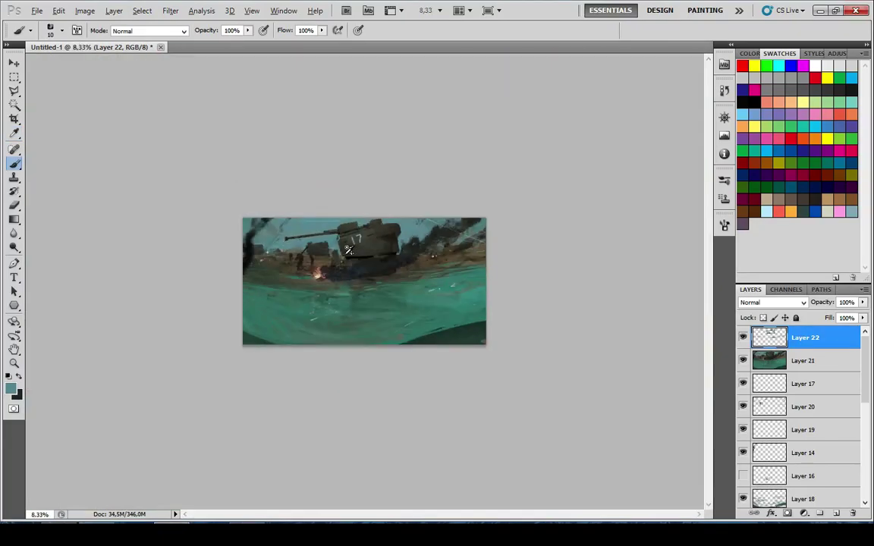
pyautogui.scroll(7, 366, 262)
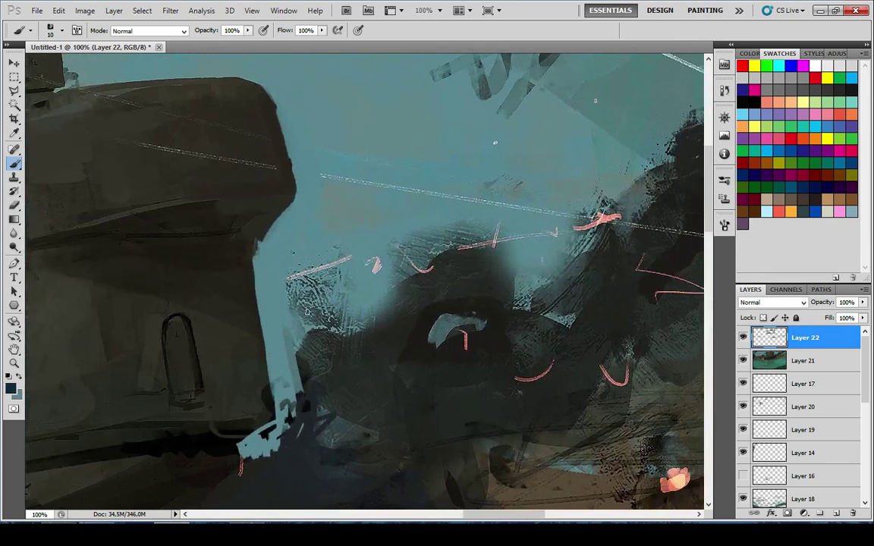
# Enlarge the brush to 15 px and try a short black stroke on the hull beside the number 17
pyautogui.keyDown('alt'); pyautogui.click(265, 254); pyautogui.keyUp('alt')
pyautogui.moveTo(257, 242); pyautogui.dragTo(291, 218)
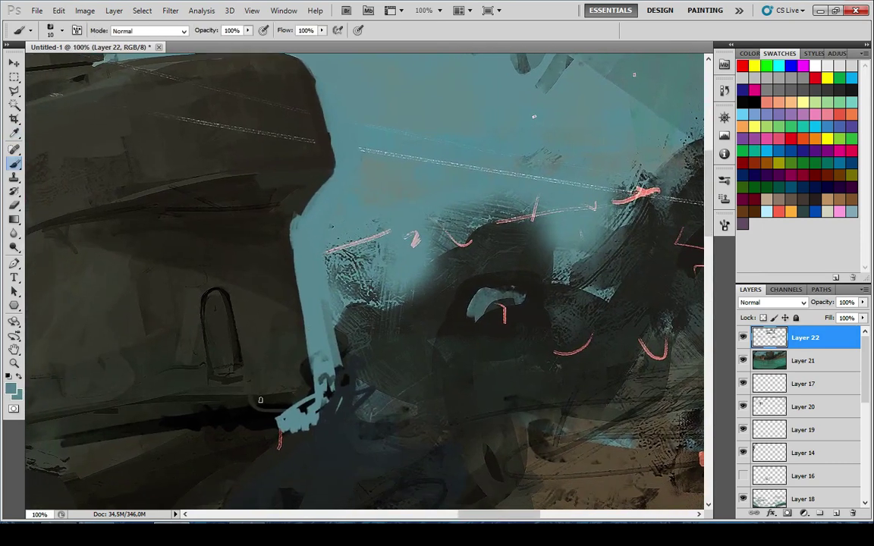
pyautogui.moveTo(235, 220)
pyautogui.mouseDown()
pyautogui.moveTo(265, 214)
pyautogui.moveTo(367, 242)
pyautogui.mouseUp()
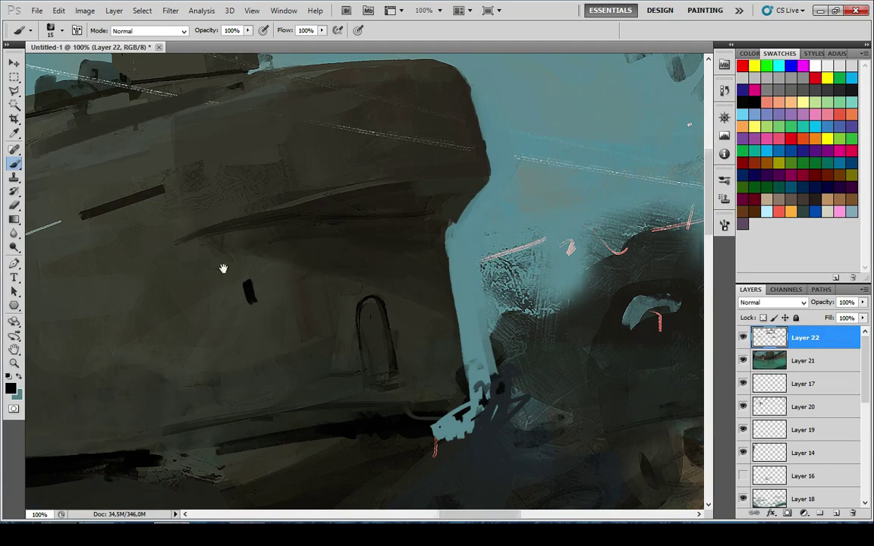
pyautogui.moveTo(221, 267)
pyautogui.mouseDown()
pyautogui.moveTo(318, 180)
pyautogui.moveTo(343, 206)
pyautogui.mouseUp()
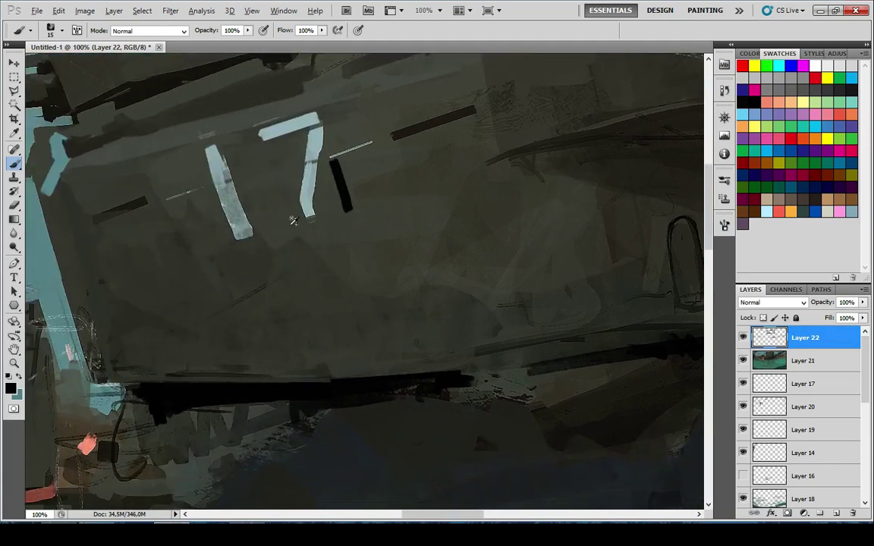
pyautogui.hotkey('ctrl', '-')
pyautogui.hotkey('ctrl', '-')
pyautogui.hotkey('ctrl', '-')
pyautogui.hotkey('ctrl', '-')
pyautogui.hotkey('ctrl', '-')
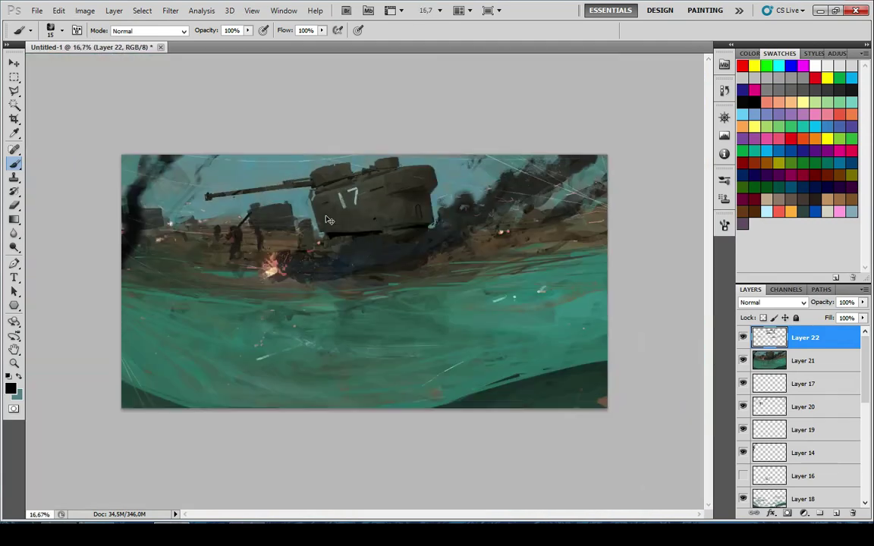
# Step back through the recent strokes on the turret's edges and its number 17
pyautogui.scroll(5, 293, 186)
pyautogui.keyDown('alt'); pyautogui.click(309, 201); pyautogui.keyUp('alt')
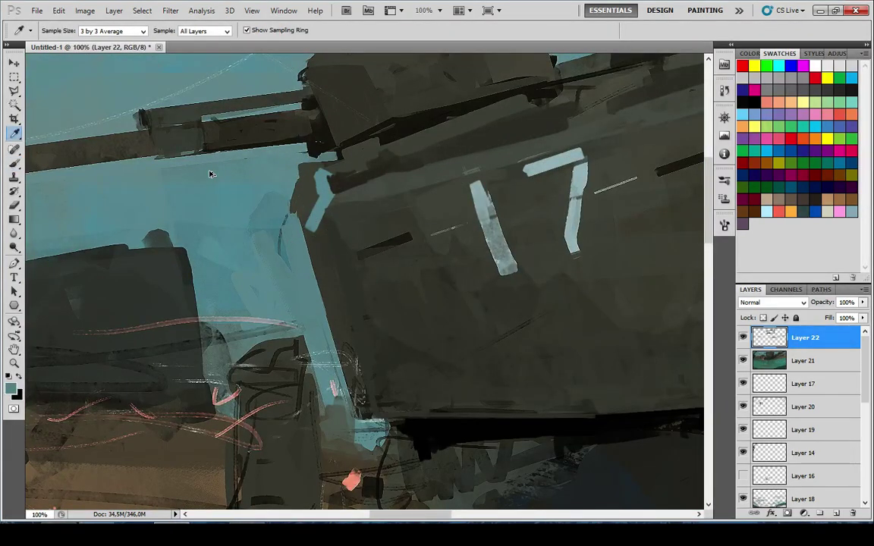
pyautogui.hotkey('ctrl', 'alt', 'z')
pyautogui.hotkey('ctrl', 'alt', 'z')
pyautogui.hotkey('ctrl', 'alt', 'z')
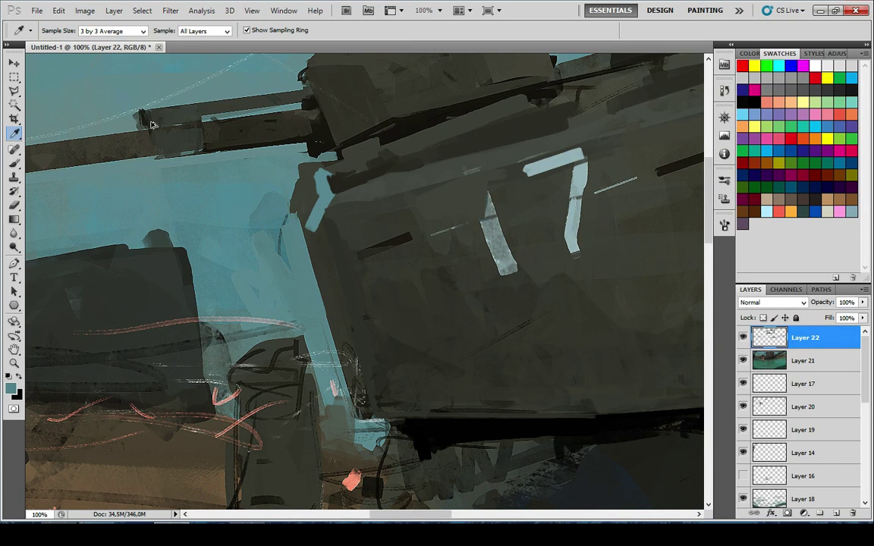
# Try shifting Layer 22 slightly up and to the left over the tank turret
pyautogui.click(14, 63)
pyautogui.moveTo(322, 229)
pyautogui.mouseDown()
pyautogui.moveTo(298, 213)
pyautogui.moveTo(322, 243)
pyautogui.moveTo(292, 213)
pyautogui.moveTo(297, 220)
pyautogui.mouseUp()
pyautogui.scroll(-4, 370, 337)
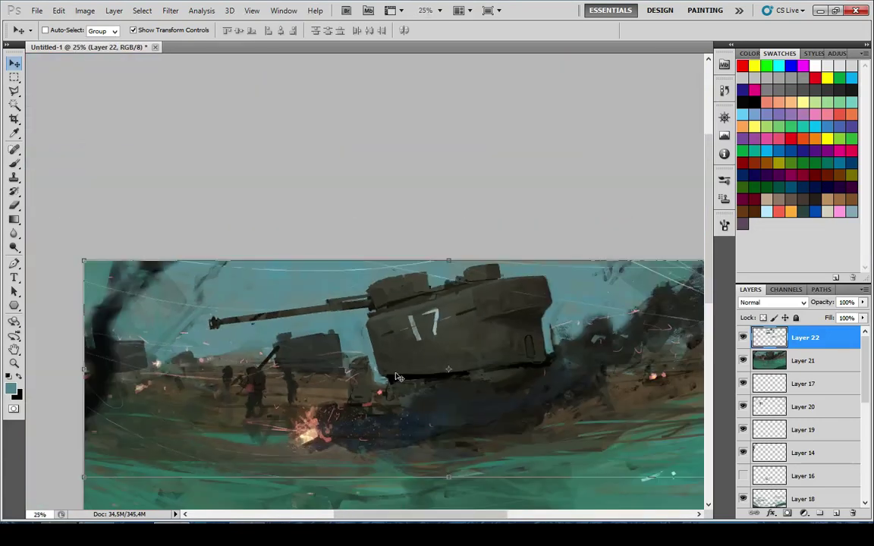
pyautogui.moveTo(427, 361); pyautogui.dragTo(423, 360)
pyautogui.hotkey('ctrl', 'z')
pyautogui.hotkey('ctrl', 'shift', 'z')
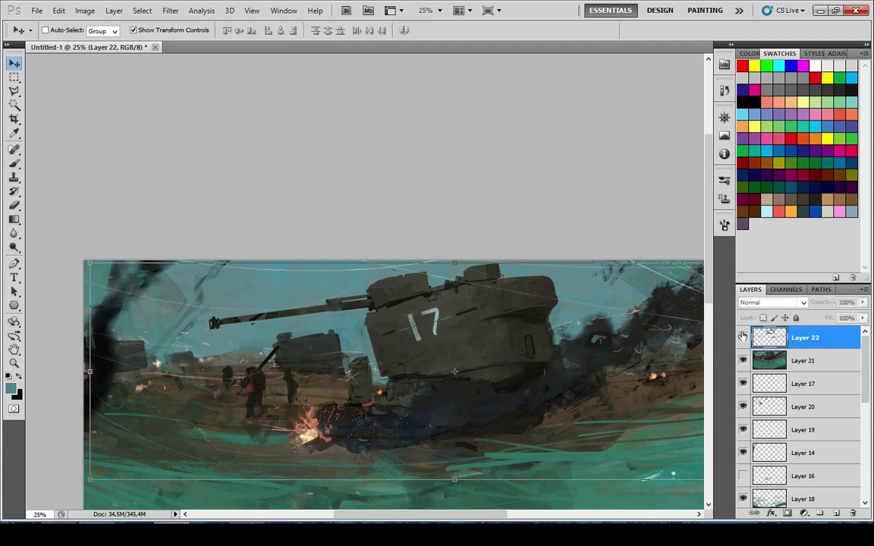
# Compare Layer 22 before and after the shift, and move it slightly up and to the left
pyautogui.hotkey('ctrl', 'alt', 'z')
pyautogui.hotkey('ctrl', 'shift', 'z')
pyautogui.hotkey('ctrl', 'alt', 'z')
pyautogui.hotkey('ctrl', 'shift', 'z')
pyautogui.hotkey('ctrl', 'alt', 'z')
pyautogui.moveTo(454, 344)
pyautogui.mouseDown()
pyautogui.moveTo(440, 338)
pyautogui.moveTo(448, 339)
pyautogui.mouseUp()
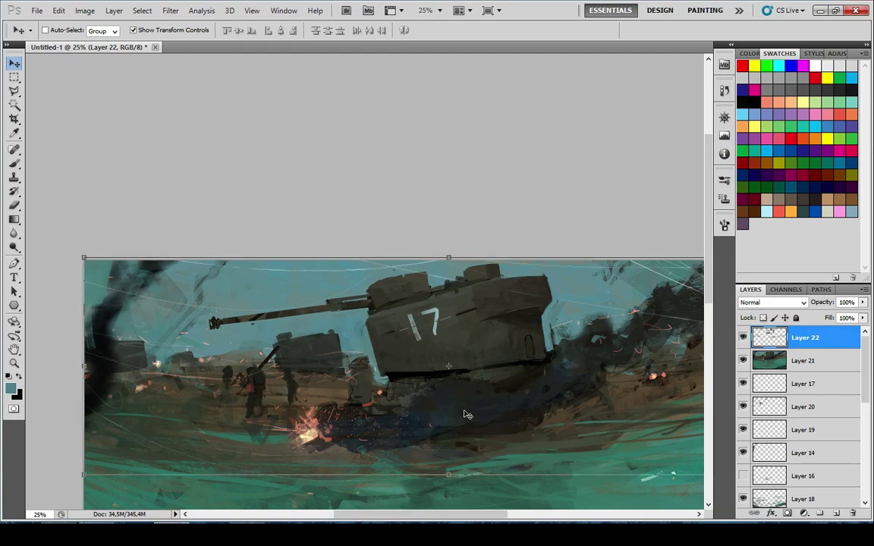
# Enlarge the brush to 70 px and paint sky blue along the turret's rear edge to cover the doubled outline
pyautogui.scroll(-2, 523, 410)
pyautogui.scroll(5, 539, 336)
pyautogui.moveTo(342, 98); pyautogui.dragTo(535, 486)
pyautogui.press('e')
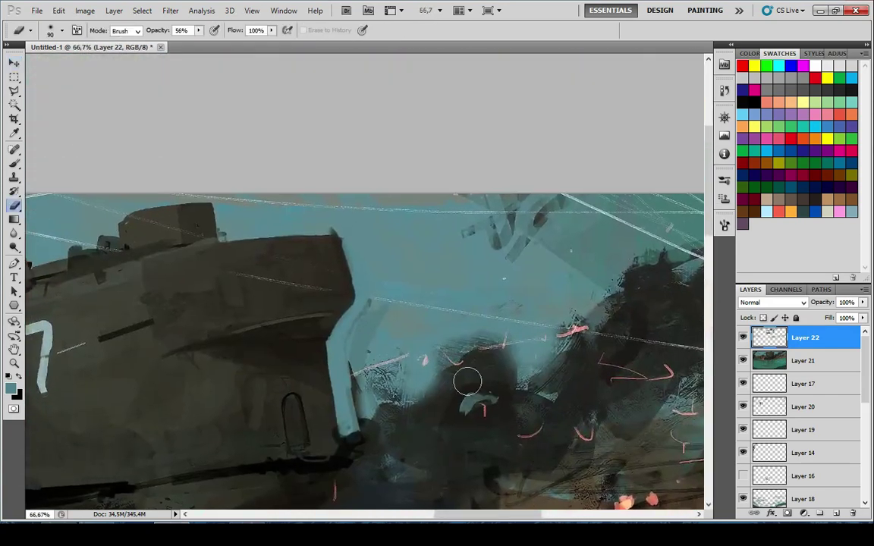
pyautogui.press('x')
pyautogui.press('b')
pyautogui.press('x')
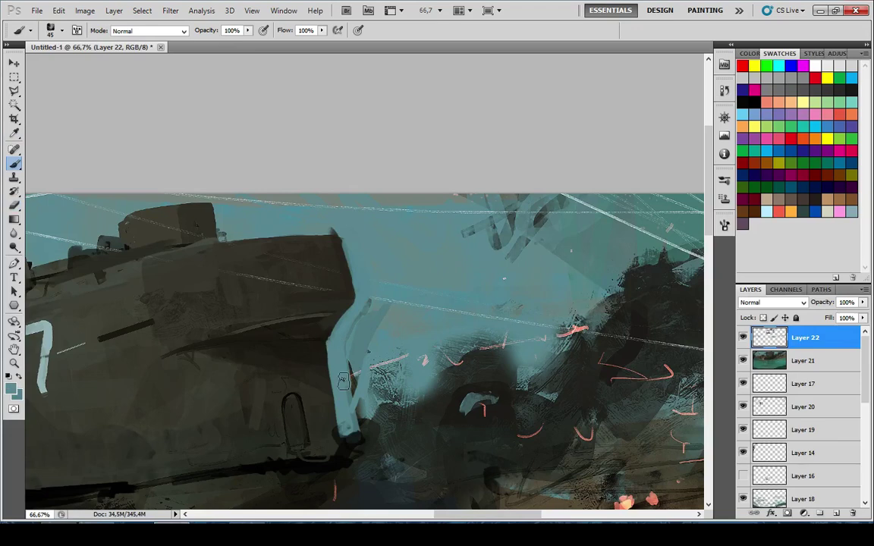
pyautogui.press(']')
pyautogui.press(']')
pyautogui.press(']')
pyautogui.moveTo(346, 376); pyautogui.dragTo(351, 357)
# Sample the dark hull tone and paint over the arched hatch outline near the turret's rear
pyautogui.moveTo(343, 408)
pyautogui.mouseDown()
pyautogui.moveTo(412, 284)
pyautogui.moveTo(425, 286)
pyautogui.mouseUp()
pyautogui.keyDown('alt'); pyautogui.click(401, 302); pyautogui.keyUp('alt')
pyautogui.moveTo(369, 295); pyautogui.dragTo(366, 271)
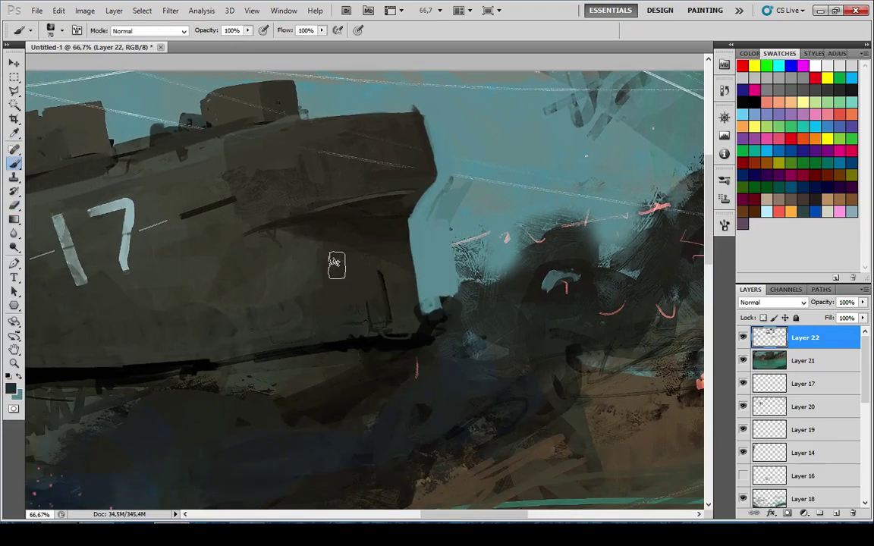
pyautogui.scroll(-6, 394, 257)
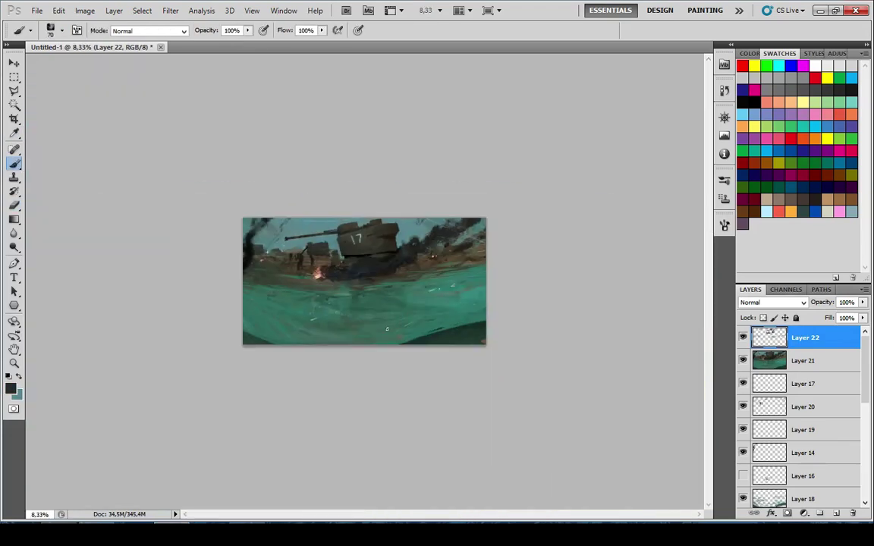
pyautogui.scroll(5, 380, 258)
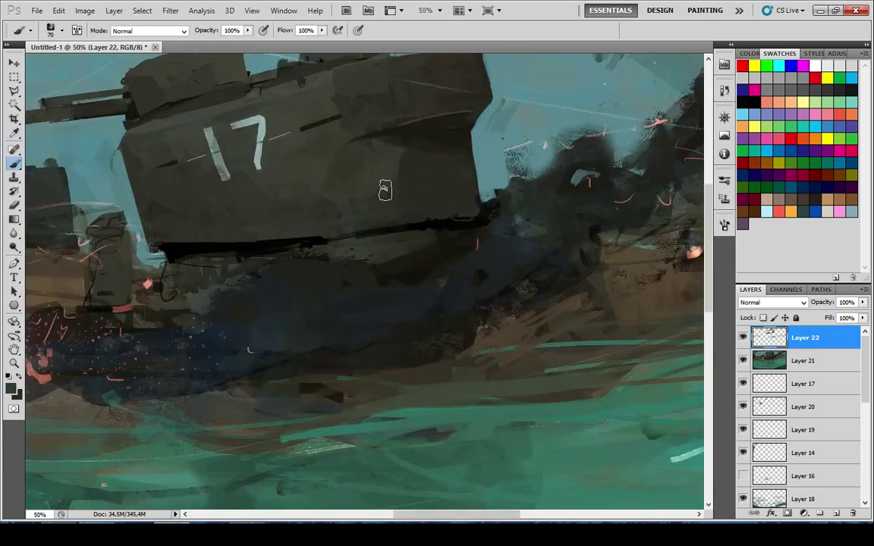
# Set the brush opacity to 54% and shade the rear section of the turret hull with a darker sampled tone
pyautogui.press('5')
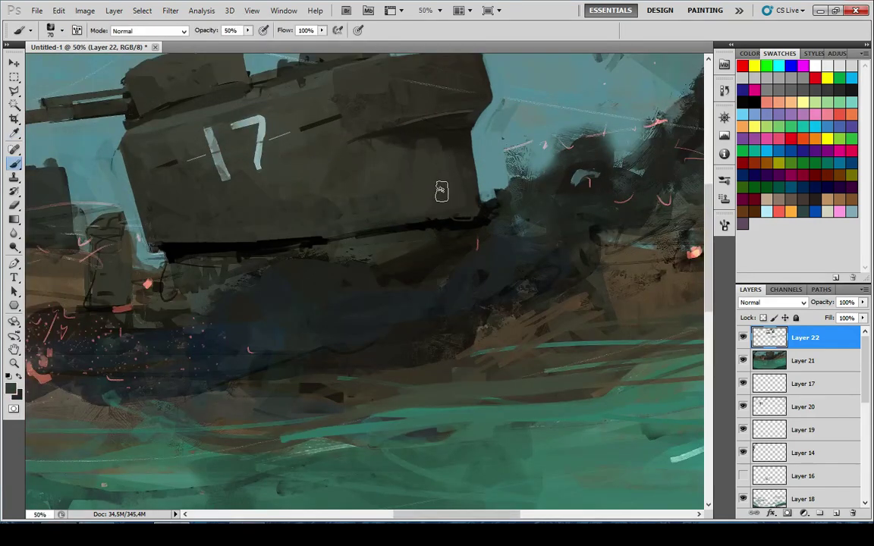
pyautogui.keyDown('alt'); pyautogui.click(448, 143); pyautogui.keyUp('alt')
pyautogui.moveTo(395, 140)
pyautogui.mouseDown()
pyautogui.moveTo(360, 185)
pyautogui.moveTo(440, 209)
pyautogui.moveTo(466, 192)
pyautogui.mouseUp()
pyautogui.hotkey('ctrl', 'z')
pyautogui.press('5')
pyautogui.press('4')
pyautogui.scroll(-6, 341, 361)
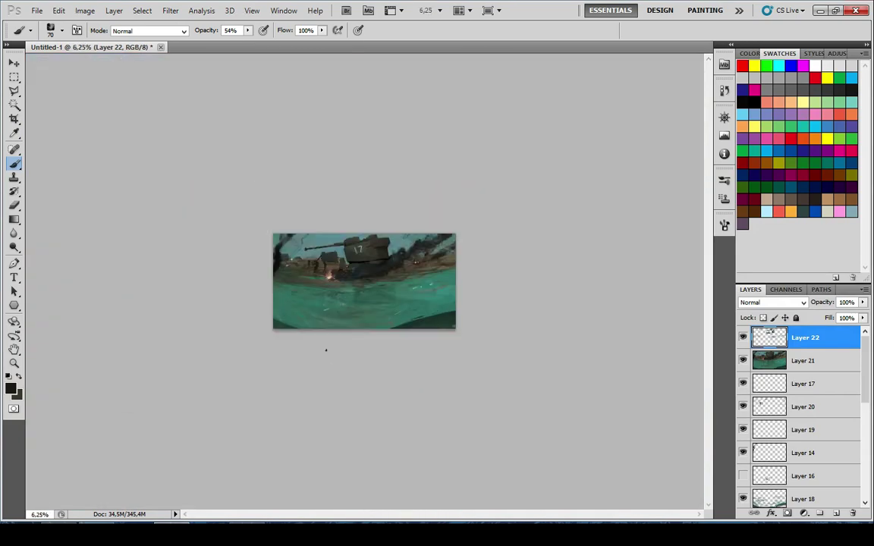
pyautogui.scroll(6, 362, 242)
# Sample the hull grey and soften the shading on the turret's rear section, checking it against the whole composition
pyautogui.press('o')
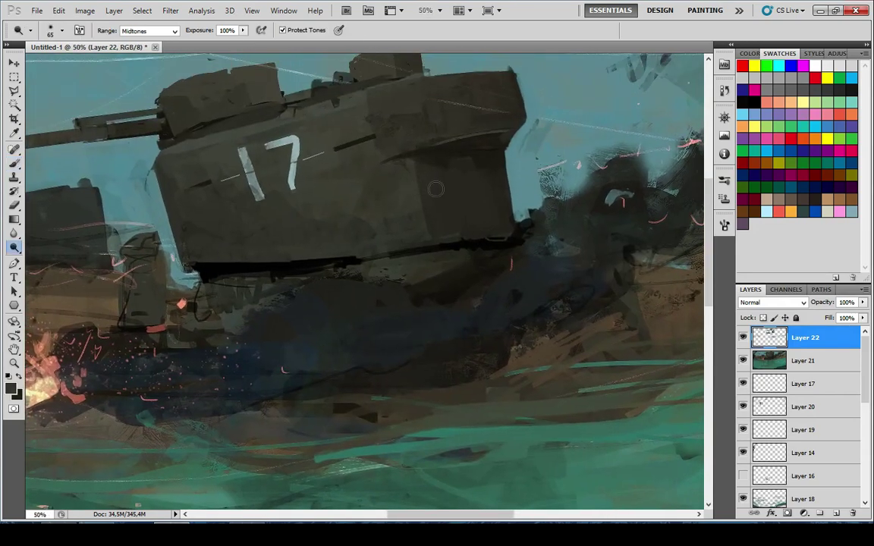
pyautogui.press('b')
pyautogui.keyDown('alt'); pyautogui.click(419, 171); pyautogui.keyUp('alt')
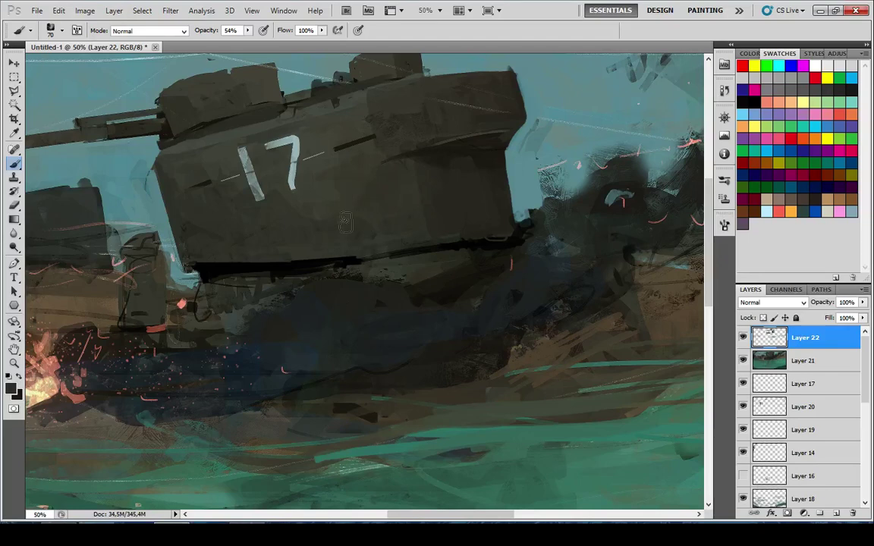
pyautogui.scroll(-7, 410, 247)
pyautogui.scroll(2, 367, 300)
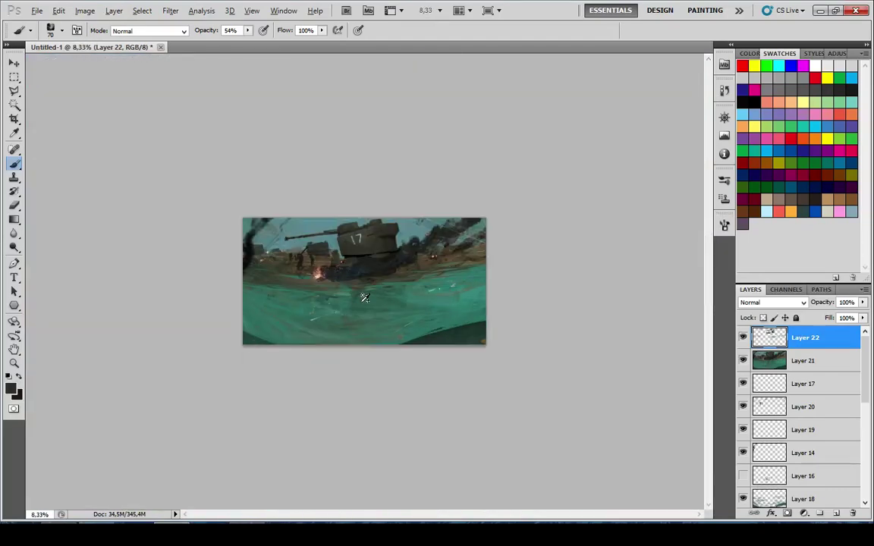
pyautogui.scroll(1, 312, 348)
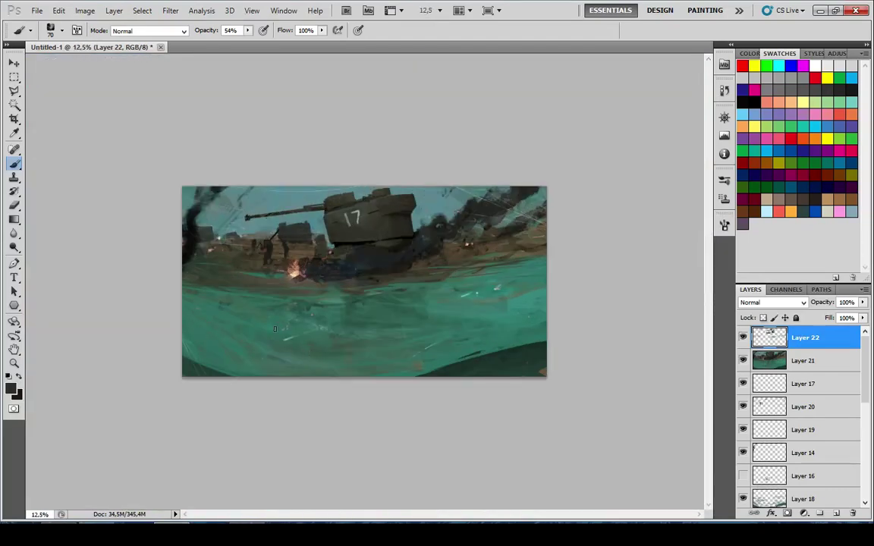
pyautogui.scroll(-1, 274, 328)
pyautogui.scroll(1, 266, 311)
# Sample a peach tone from the ground explosion and try a 70 px stroke across the dark area beside it
pyautogui.scroll(7, 372, 306)
pyautogui.keyDown('alt'); pyautogui.click(234, 271); pyautogui.keyUp('alt')
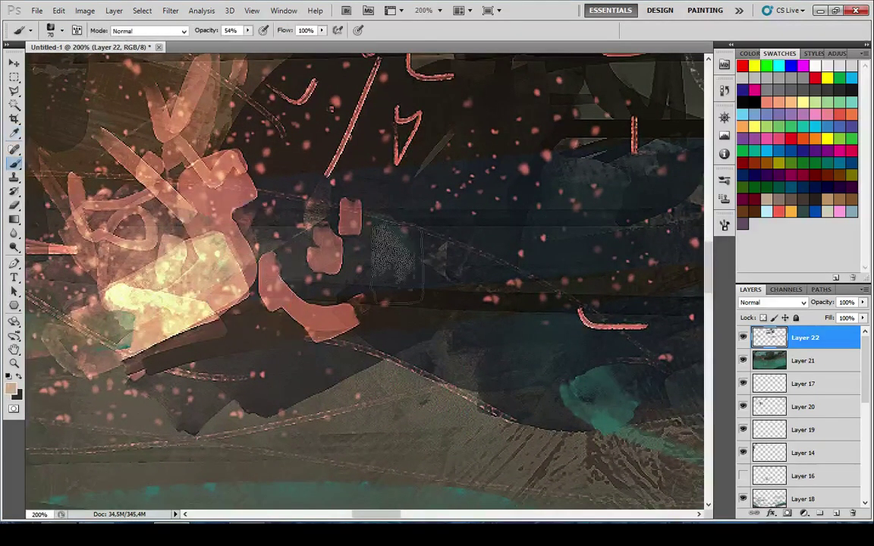
pyautogui.moveTo(297, 282); pyautogui.dragTo(463, 251)
pyautogui.hotkey('ctrl', 'z')
# Shrink the brush and paint a peach patch between the explosion's bright core and the red arc beside it
pyautogui.press('[')
pyautogui.press('[')
pyautogui.press('[')
pyautogui.press('[')
pyautogui.press('[')
pyautogui.press('x')
pyautogui.moveTo(227, 299)
pyautogui.mouseDown()
pyautogui.moveTo(257, 264)
pyautogui.moveTo(244, 241)
pyautogui.moveTo(311, 237)
pyautogui.mouseUp()
# Sample a dusty red, set the opacity to 100% and paint soft smudges around the explosion's fragments with the 20 px brush
pyautogui.keyDown('alt'); pyautogui.click(236, 241); pyautogui.keyUp('alt')
pyautogui.press('[')
pyautogui.press('0')
pyautogui.moveTo(247, 267); pyautogui.dragTo(291, 237)
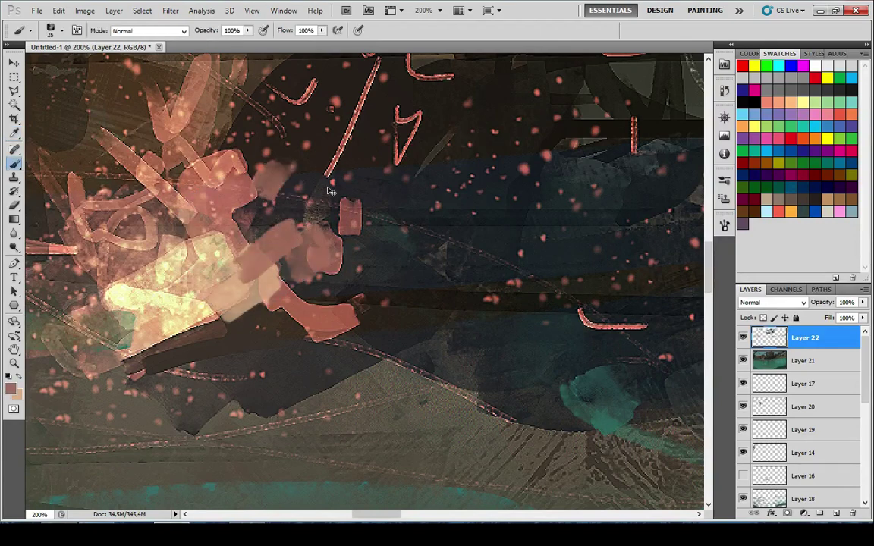
pyautogui.hotkey('ctrl', 'z')
pyautogui.moveTo(342, 294); pyautogui.dragTo(369, 276)
pyautogui.moveTo(409, 184); pyautogui.dragTo(433, 211)
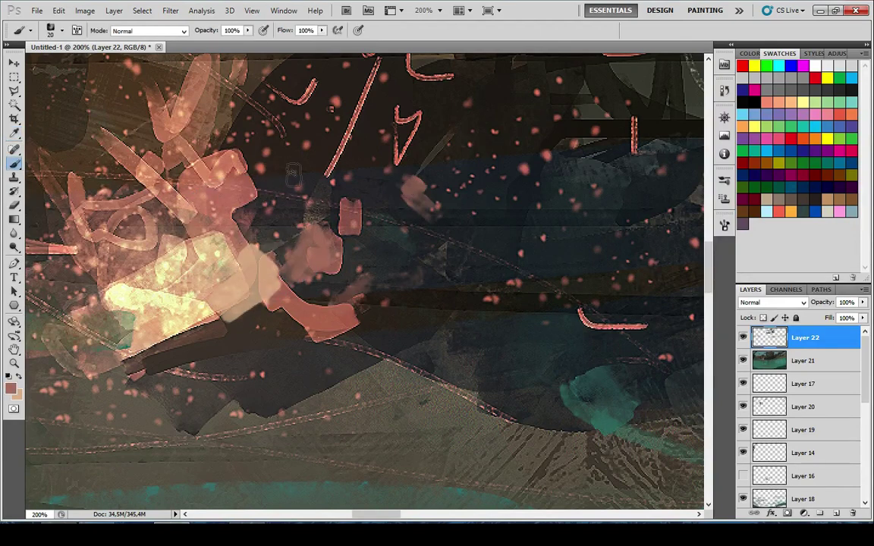
pyautogui.moveTo(261, 181); pyautogui.dragTo(291, 174)
pyautogui.moveTo(226, 208); pyautogui.dragTo(326, 261)
# Sample the explosion's pale yellow and add small highlight strokes over its core and red flares with the 15 px brush
pyautogui.press('x')
pyautogui.keyDown('alt'); pyautogui.click(306, 352); pyautogui.keyUp('alt')
pyautogui.keyDown('alt'); pyautogui.click(261, 356); pyautogui.keyUp('alt')
pyautogui.moveTo(233, 347)
pyautogui.mouseDown()
pyautogui.moveTo(242, 358)
pyautogui.moveTo(238, 388)
pyautogui.mouseUp()
pyautogui.moveTo(249, 298); pyautogui.dragTo(275, 281)
pyautogui.moveTo(301, 266)
pyautogui.mouseDown()
pyautogui.moveTo(313, 244)
pyautogui.moveTo(423, 166)
pyautogui.mouseUp()
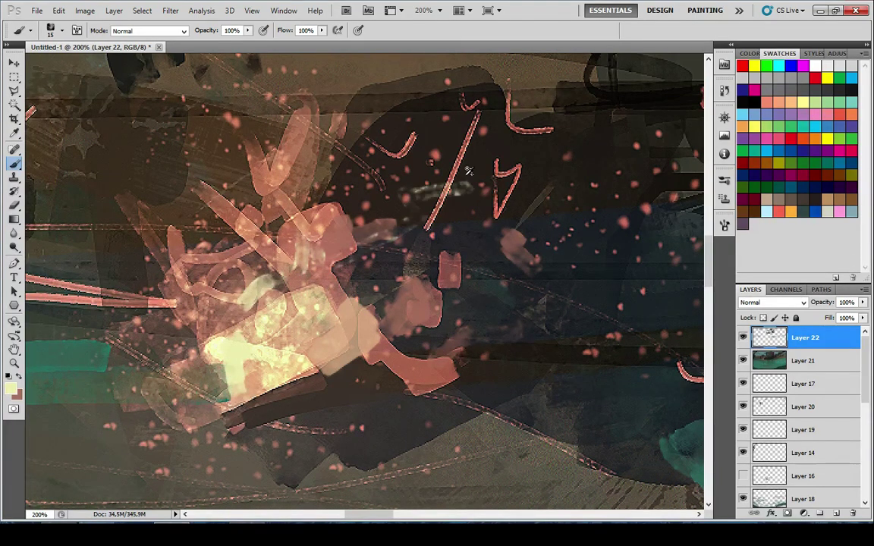
pyautogui.scroll(-7, 308, 273)
# Pick a saturated blue, set the opacity to 50% and paint translucent strokes in the dark gap beside the explosion
pyautogui.scroll(9, 254, 338)
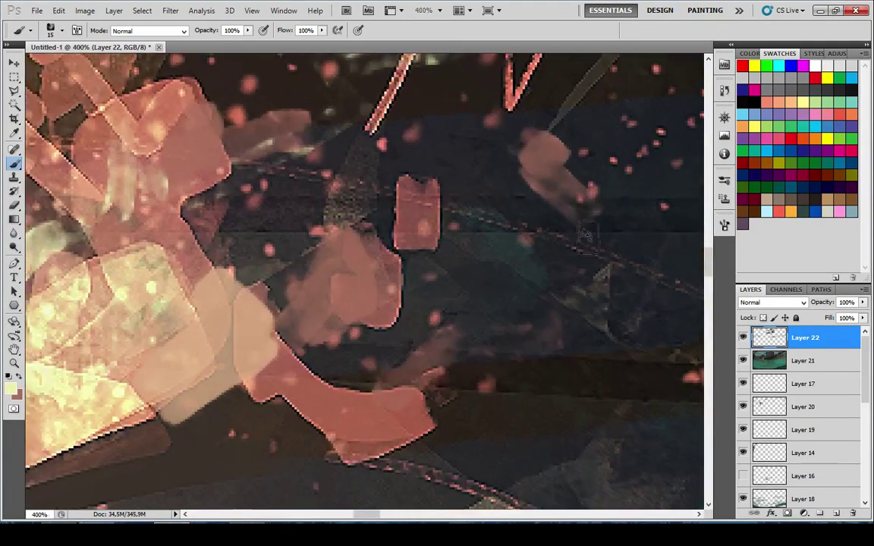
pyautogui.click(816, 211)
pyautogui.moveTo(383, 262); pyautogui.dragTo(422, 188)
pyautogui.hotkey('ctrl', 'z')
pyautogui.press('5')
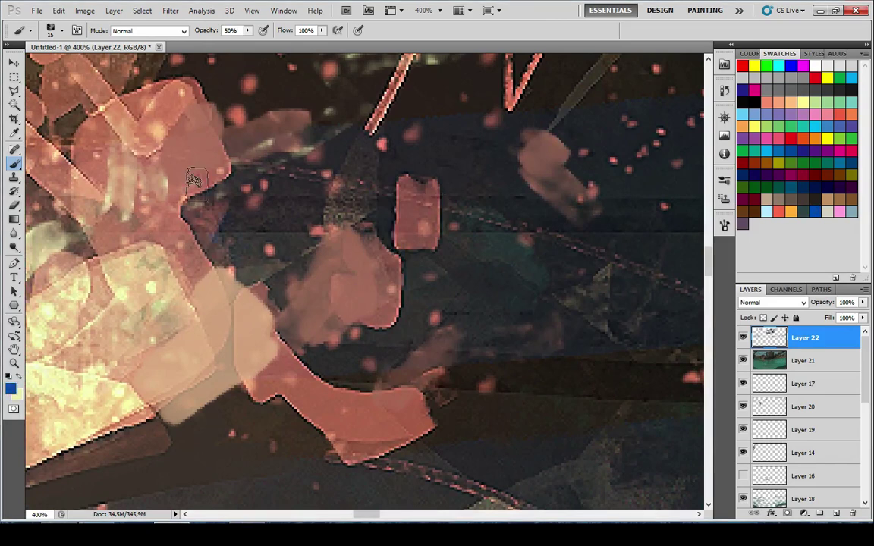
pyautogui.moveTo(193, 179); pyautogui.dragTo(222, 286)
pyautogui.hotkey('ctrl', 'z')
pyautogui.moveTo(300, 291); pyautogui.dragTo(227, 281)
pyautogui.moveTo(220, 266)
pyautogui.mouseDown()
pyautogui.moveTo(243, 208)
pyautogui.moveTo(296, 198)
pyautogui.mouseUp()
pyautogui.moveTo(254, 353); pyautogui.dragTo(152, 253)
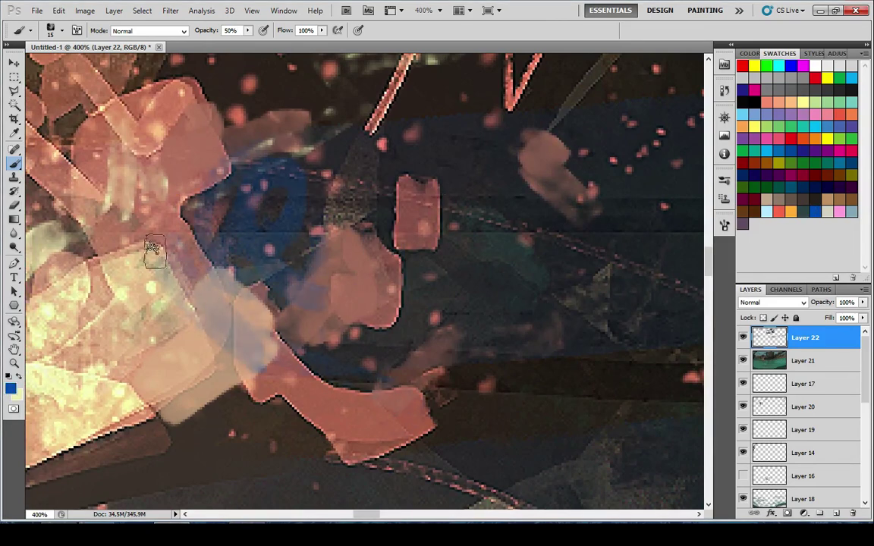
# Extend the blue glaze over the explosion's red fragments and surrounding shadow with the 15 px brush
pyautogui.moveTo(440, 353); pyautogui.dragTo(486, 388)
pyautogui.moveTo(379, 137); pyautogui.dragTo(240, 281)
pyautogui.moveTo(152, 265); pyautogui.dragTo(133, 144)
pyautogui.moveTo(29, 251); pyautogui.dragTo(278, 342)
pyautogui.moveTo(318, 246)
pyautogui.mouseDown()
pyautogui.moveTo(275, 208)
pyautogui.moveTo(178, 261)
pyautogui.mouseUp()
pyautogui.moveTo(239, 197); pyautogui.dragTo(398, 190)
pyautogui.scroll(-8, 464, 319)
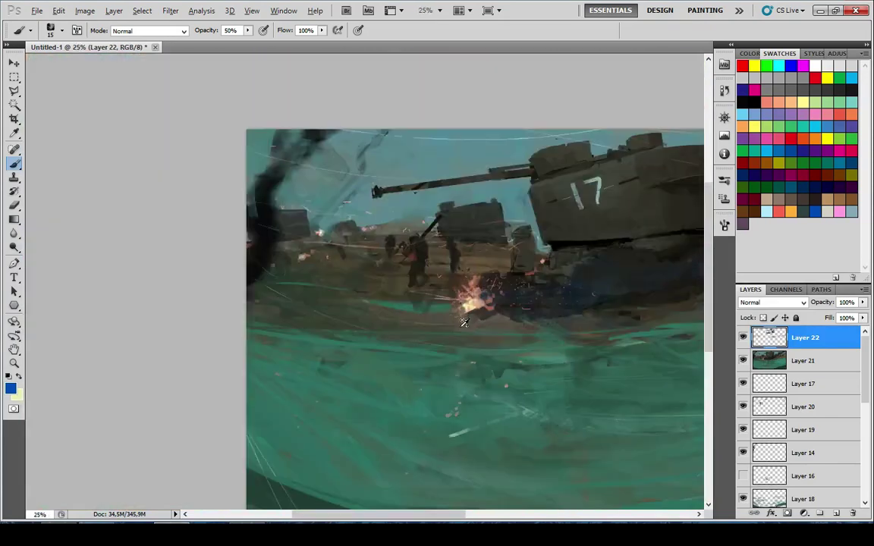
# Switch to light blue and add soft accents along the upper edge of the explosion's bright core
pyautogui.scroll(7, 274, 281)
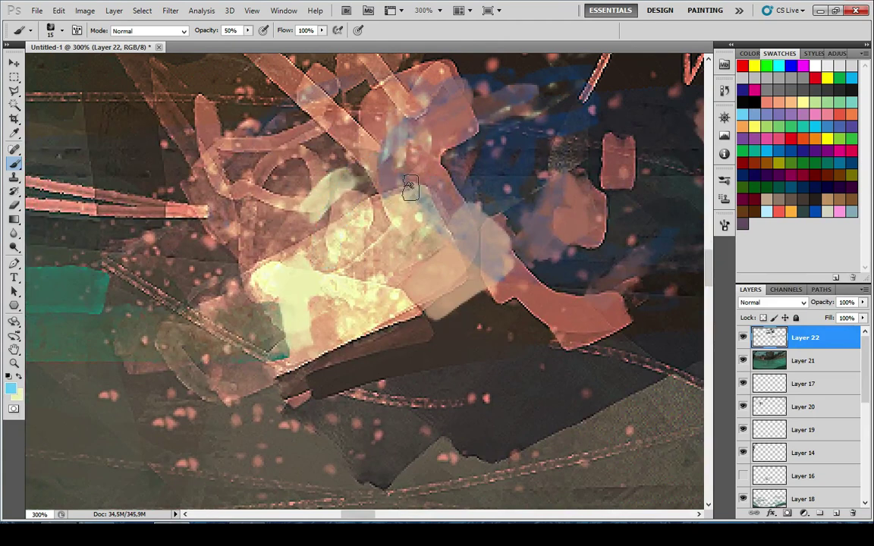
pyautogui.moveTo(411, 188); pyautogui.dragTo(424, 220)
pyautogui.moveTo(429, 163); pyautogui.dragTo(372, 231)
pyautogui.moveTo(353, 216); pyautogui.dragTo(430, 281)
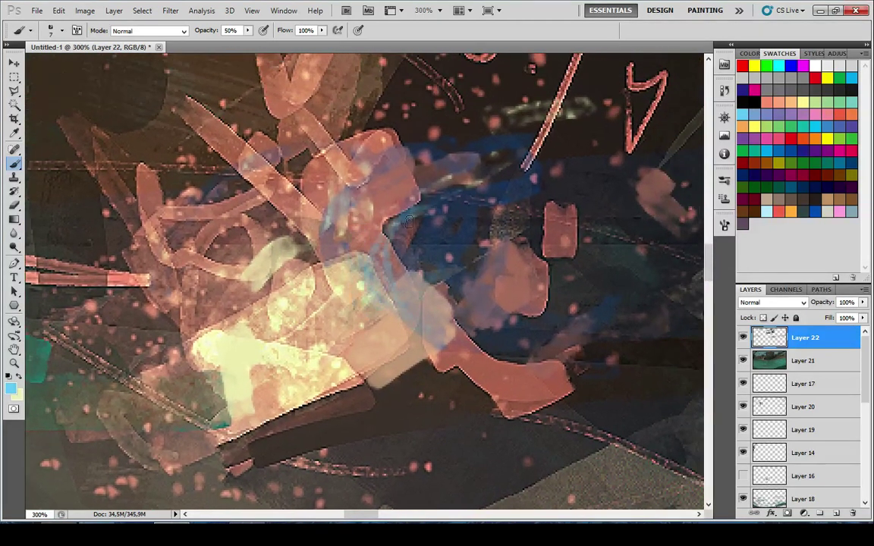
# Shrink the brush to 7 px and sweep light-blue arcs over the explosion's upper fragments and flares
pyautogui.moveTo(409, 220); pyautogui.dragTo(399, 267)
pyautogui.moveTo(416, 163); pyautogui.dragTo(349, 194)
pyautogui.moveTo(265, 201); pyautogui.dragTo(152, 265)
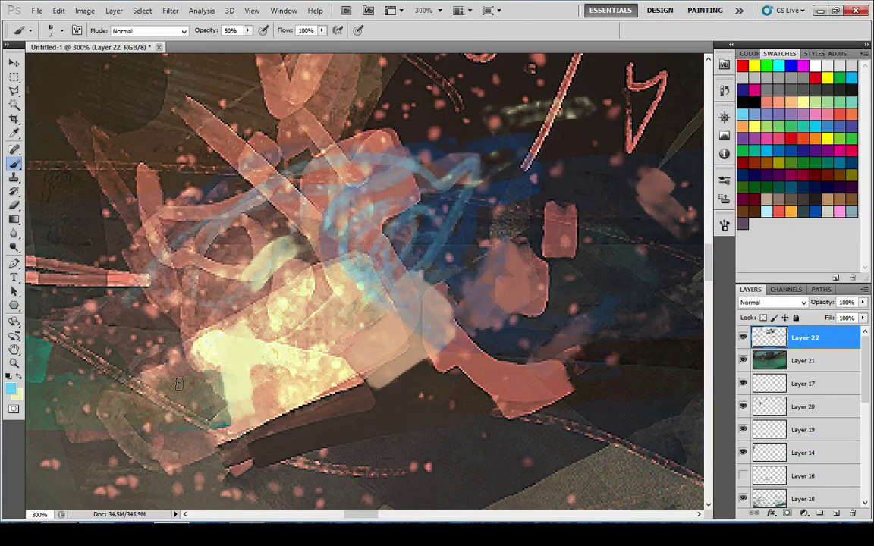
pyautogui.scroll(-4, 403, 230)
pyautogui.scroll(-4, 403, 231)
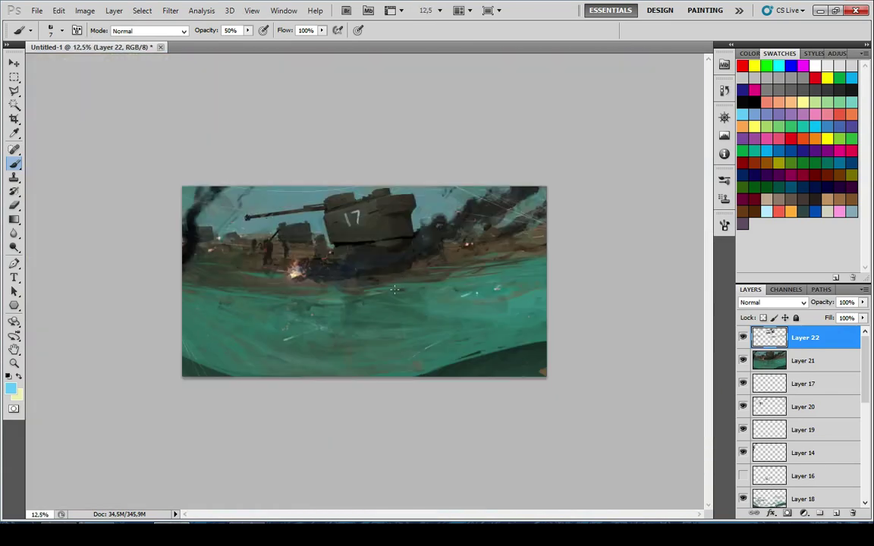
# Undo the last stroke and loop finer light-blue lines around the explosion's fragments with a 5 px brush
pyautogui.scroll(9, 335, 296)
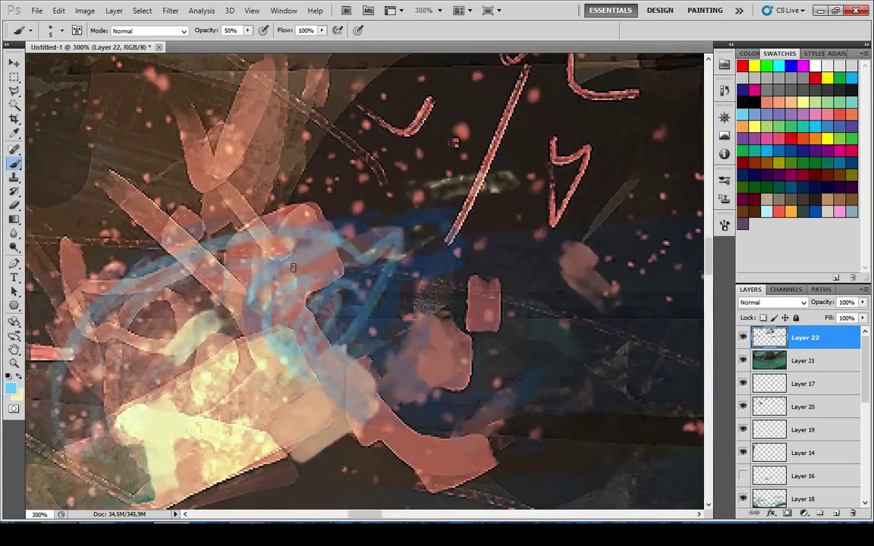
pyautogui.hotkey('ctrl', 'z')
pyautogui.moveTo(459, 246)
pyautogui.mouseDown()
pyautogui.moveTo(438, 331)
pyautogui.moveTo(317, 289)
pyautogui.mouseUp()
pyautogui.moveTo(330, 222)
pyautogui.mouseDown()
pyautogui.moveTo(424, 237)
pyautogui.moveTo(385, 253)
pyautogui.mouseUp()
pyautogui.moveTo(266, 246); pyautogui.dragTo(410, 255)
pyautogui.moveTo(345, 261); pyautogui.dragTo(222, 341)
pyautogui.moveTo(209, 302); pyautogui.dragTo(547, 218)
pyautogui.moveTo(262, 410); pyautogui.dragTo(90, 261)
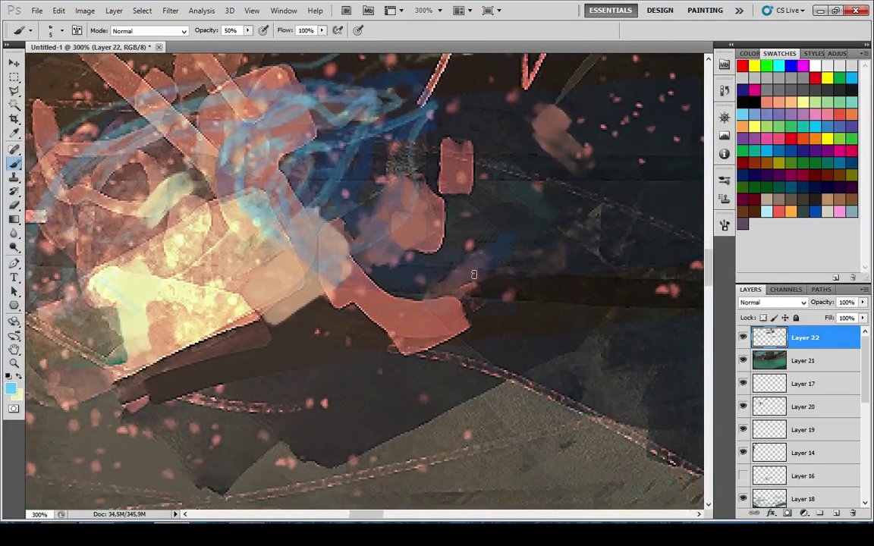
# Trail thin light-blue streaks from the explosion out across the dark area beside it
pyautogui.moveTo(474, 273); pyautogui.dragTo(559, 212)
pyautogui.moveTo(353, 271); pyautogui.dragTo(480, 254)
pyautogui.scroll(-7, 440, 330)
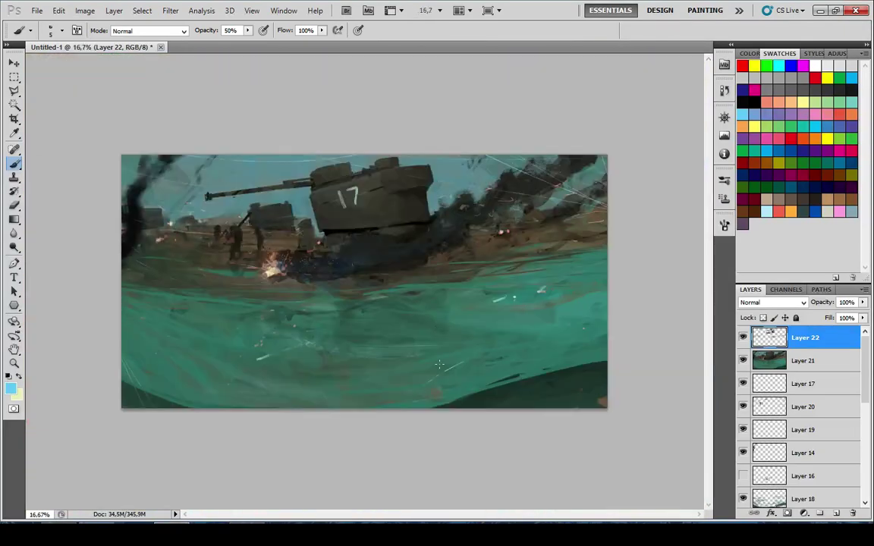
pyautogui.scroll(4, 322, 271)
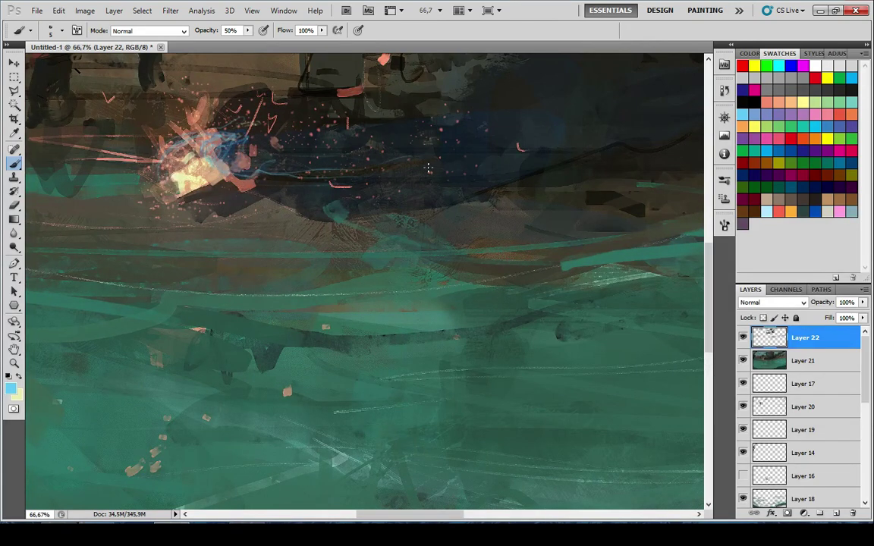
pyautogui.scroll(-5, 392, 265)
pyautogui.scroll(6, 290, 271)
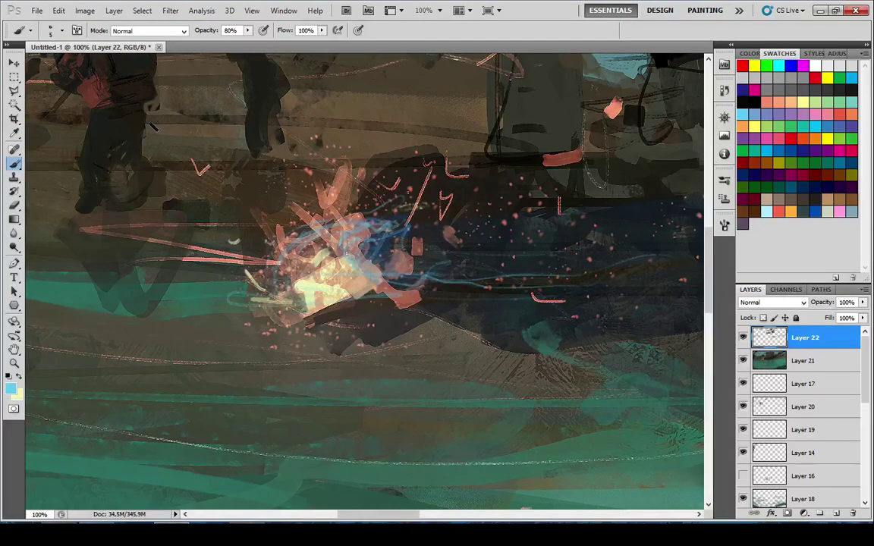
# Sample a near-black and add small dark strokes at the base of the explosion's core with a 6 px brush at 80% opacity
pyautogui.keyDown('alt'); pyautogui.click(308, 242); pyautogui.keyUp('alt')
pyautogui.keyDown('alt'); pyautogui.click(449, 146); pyautogui.keyUp('alt')
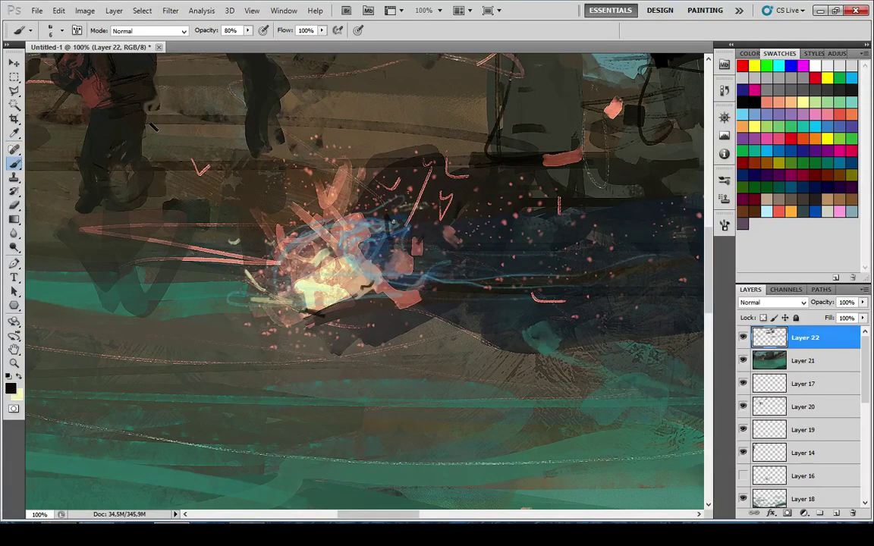
pyautogui.hotkey('ctrl', '-')
pyautogui.hotkey('ctrl', '-')
pyautogui.hotkey('ctrl', '-')
pyautogui.hotkey('ctrl', '-')
pyautogui.hotkey('ctrl', '-')
pyautogui.hotkey('ctrl', '-')
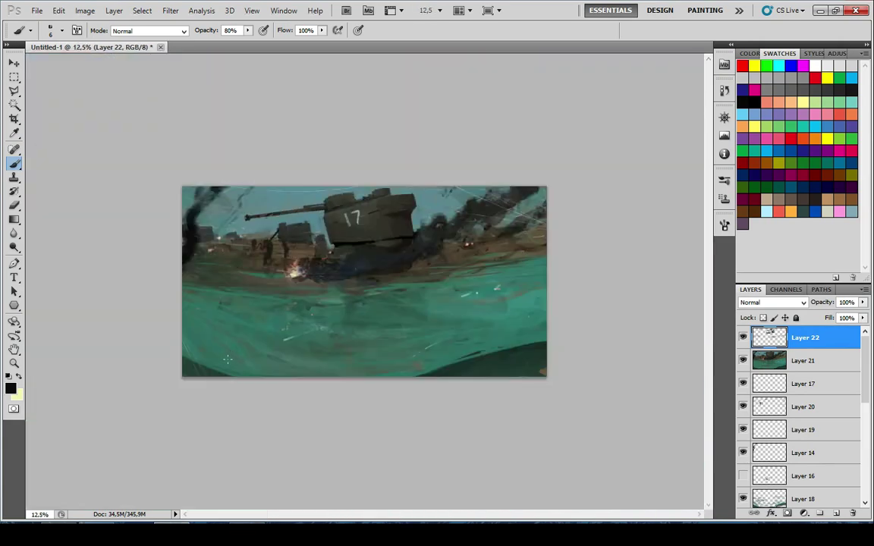
# Sample the sky blue and cut it into the turret's lower rear corner with a 15 px brush
pyautogui.scroll(2, 317, 286)
pyautogui.scroll(-2, 387, 239)
pyautogui.scroll(1, 411, 258)
pyautogui.scroll(-2, 457, 253)
pyautogui.scroll(7, 456, 252)
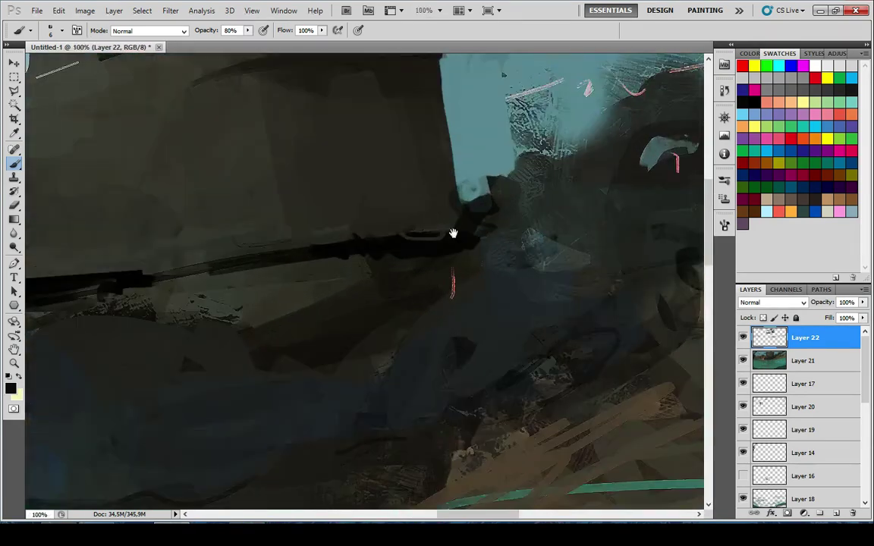
pyautogui.keyDown('alt'); pyautogui.click(461, 162); pyautogui.keyUp('alt')
pyautogui.moveTo(447, 235)
pyautogui.mouseDown()
pyautogui.moveTo(456, 204)
pyautogui.moveTo(446, 261)
pyautogui.moveTo(456, 235)
pyautogui.moveTo(423, 272)
pyautogui.moveTo(447, 260)
pyautogui.moveTo(434, 262)
pyautogui.moveTo(451, 231)
pyautogui.moveTo(443, 265)
pyautogui.moveTo(457, 219)
pyautogui.mouseUp()
pyautogui.hotkey('ctrl', 'z')
pyautogui.press(']')
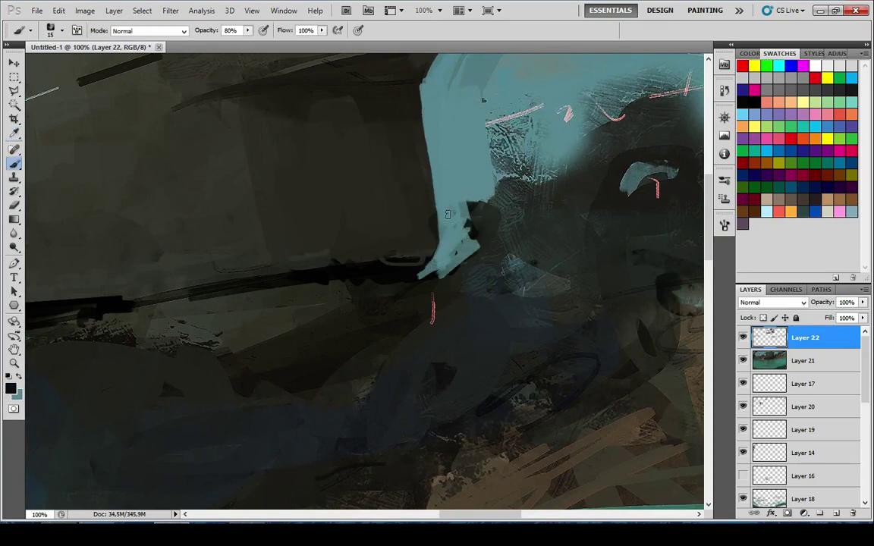
# Resample the sky blue and clean up the turret's rear silhouette near its base
pyautogui.scroll(1, 448, 220)
pyautogui.press('o')
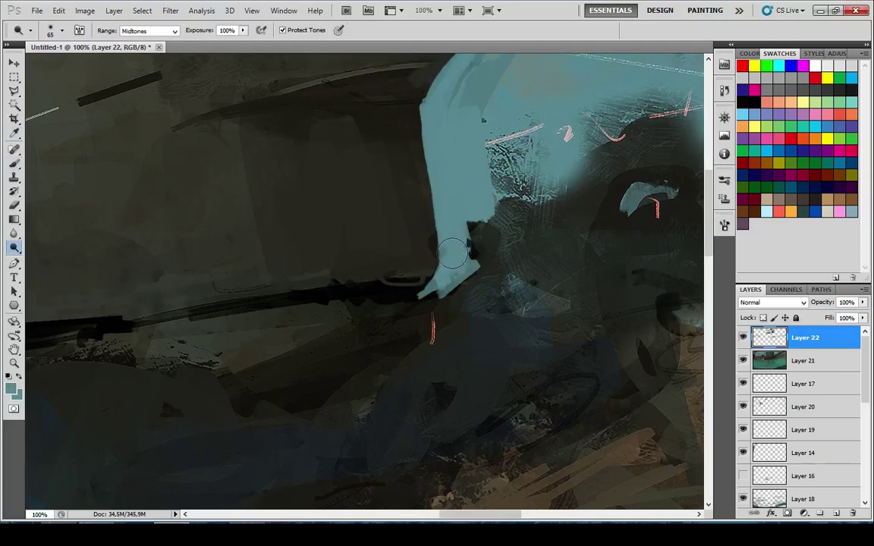
pyautogui.press('b')
pyautogui.keyDown('alt'); pyautogui.click(458, 249); pyautogui.keyUp('alt')
pyautogui.moveTo(432, 247); pyautogui.dragTo(434, 274)
pyautogui.moveTo(333, 76)
pyautogui.mouseDown()
pyautogui.moveTo(444, 262)
pyautogui.moveTo(445, 236)
pyautogui.mouseUp()
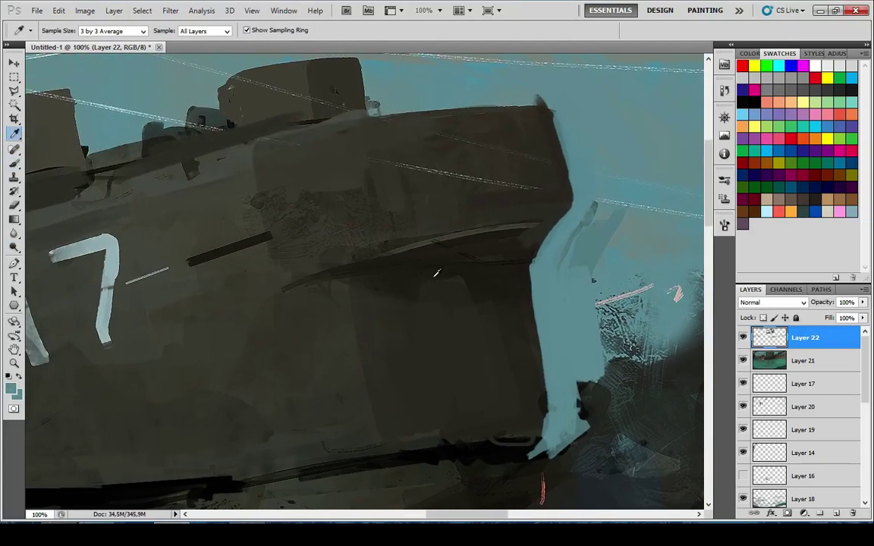
# Sample the turret's dark tones and smooth the panel shading and texture on its upper rear side with the 20 px brush
pyautogui.keyDown('alt'); pyautogui.click(436, 273); pyautogui.keyUp('alt')
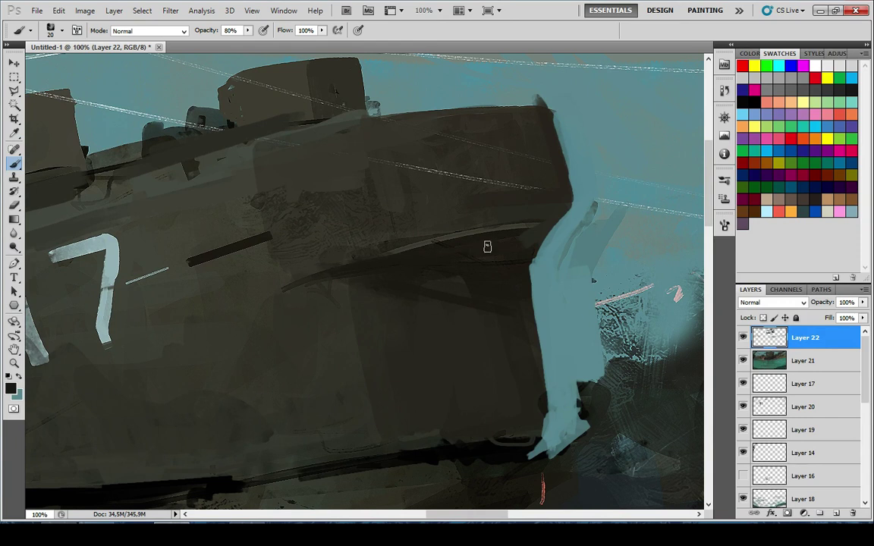
pyautogui.keyDown('alt'); pyautogui.click(443, 220); pyautogui.keyUp('alt')
pyautogui.keyDown('alt'); pyautogui.click(297, 178); pyautogui.keyUp('alt')
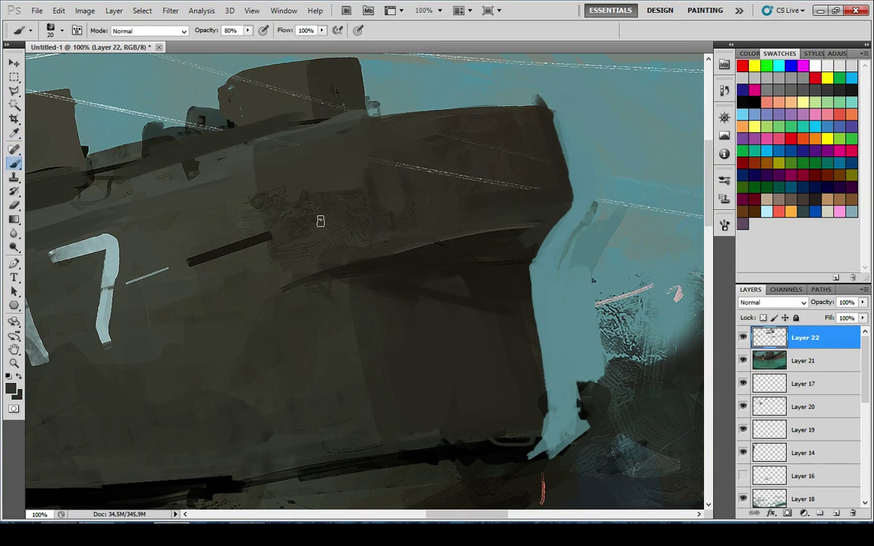
pyautogui.keyDown('alt'); pyautogui.click(220, 175); pyautogui.keyUp('alt')
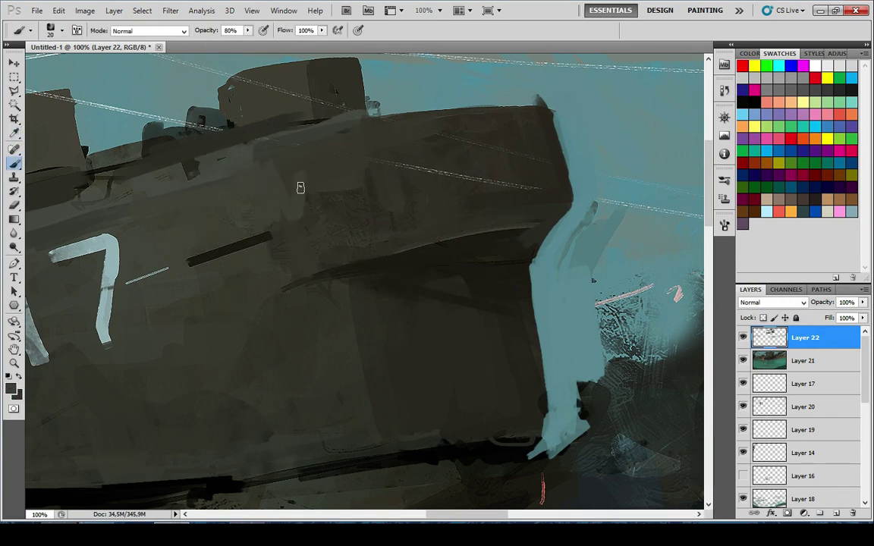
pyautogui.moveTo(348, 236)
pyautogui.mouseDown()
pyautogui.moveTo(358, 168)
pyautogui.moveTo(369, 157)
pyautogui.moveTo(420, 227)
pyautogui.moveTo(367, 249)
pyautogui.moveTo(346, 152)
pyautogui.mouseUp()
pyautogui.hotkey('ctrl', '-')
pyautogui.hotkey('ctrl', '-')
pyautogui.hotkey('ctrl', '-')
pyautogui.hotkey('ctrl', '-')
pyautogui.hotkey('ctrl', '-')
pyautogui.hotkey('ctrl', '-')
pyautogui.hotkey('ctrl', '-')
pyautogui.hotkey('ctrl', '-')
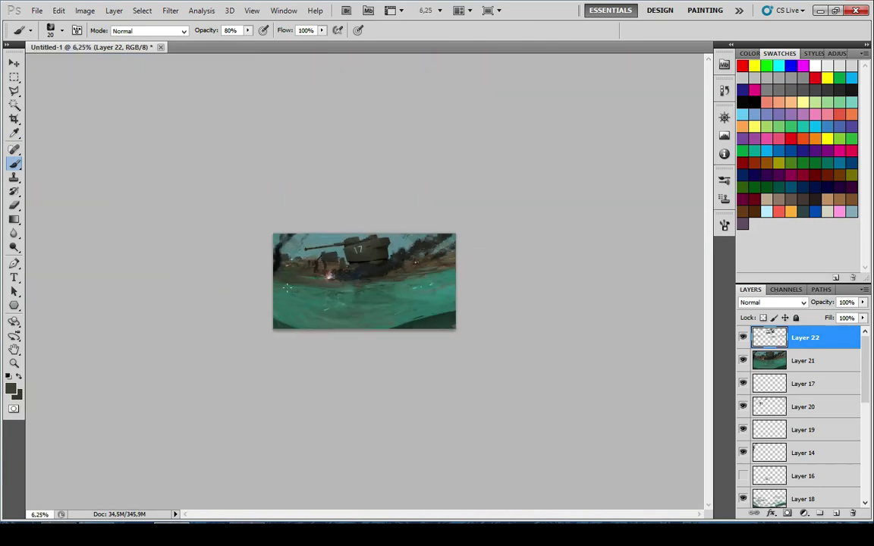
# Sample the ground's brown and paint over the dark shape beneath the explosion with the 20 px brush
pyautogui.scroll(8, 287, 288)
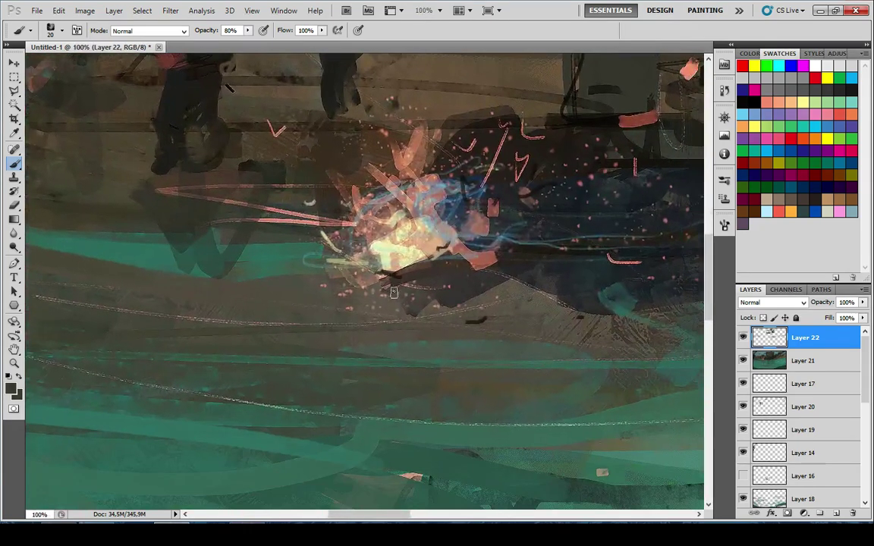
pyautogui.keyDown('alt'); pyautogui.click(373, 300); pyautogui.keyUp('alt')
pyautogui.moveTo(511, 271); pyautogui.dragTo(466, 298)
pyautogui.hotkey('ctrl', 'z')
pyautogui.press('x')
pyautogui.moveTo(386, 296)
pyautogui.mouseDown()
pyautogui.moveTo(483, 298)
pyautogui.moveTo(498, 320)
pyautogui.moveTo(525, 284)
pyautogui.moveTo(503, 275)
pyautogui.moveTo(362, 285)
pyautogui.mouseUp()
pyautogui.keyDown('alt'); pyautogui.click(444, 298); pyautogui.keyUp('alt')
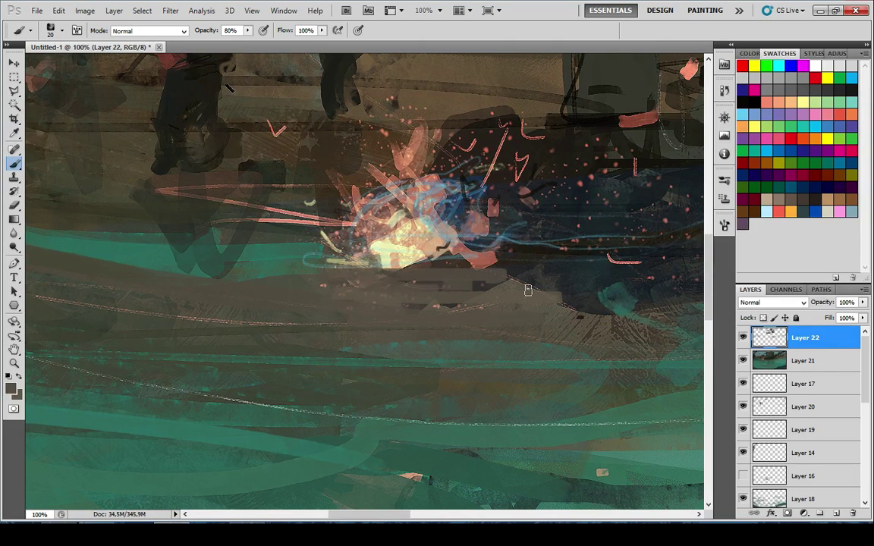
pyautogui.moveTo(447, 259)
pyautogui.mouseDown()
pyautogui.moveTo(318, 258)
pyautogui.moveTo(445, 261)
pyautogui.mouseUp()
pyautogui.scroll(-5, 581, 314)
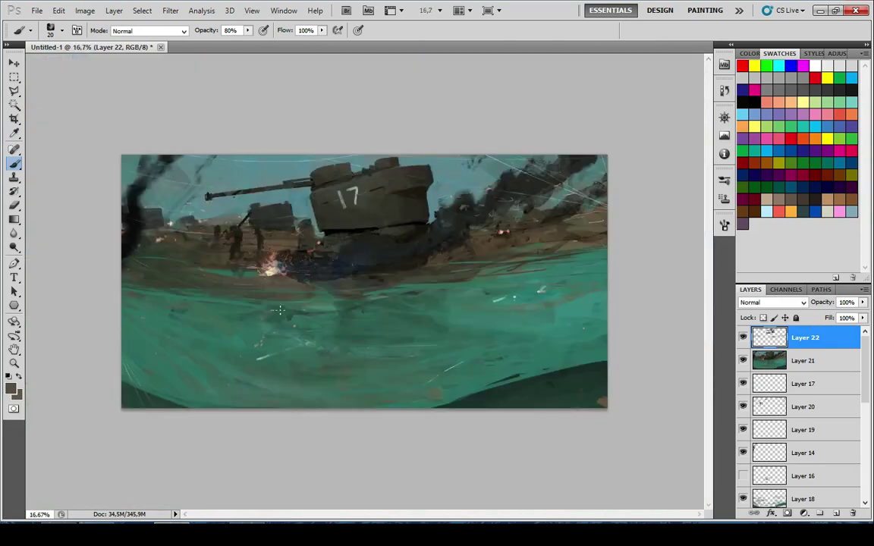
# Paint a thin dark smoke trail in the sky between the turret and the large smoke cloud with a 40 px brush
pyautogui.scroll(-3, 279, 310)
pyautogui.scroll(5, 352, 277)
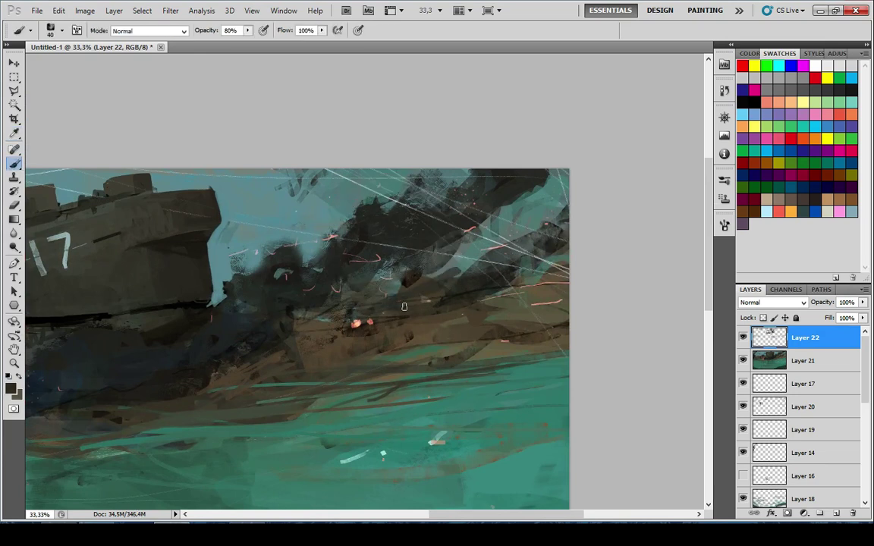
pyautogui.hotkey('ctrl', 'z')
pyautogui.moveTo(228, 250)
pyautogui.mouseDown()
pyautogui.moveTo(365, 255)
pyautogui.moveTo(352, 251)
pyautogui.moveTo(417, 219)
pyautogui.moveTo(361, 271)
pyautogui.moveTo(431, 195)
pyautogui.mouseUp()
pyautogui.hotkey('ctrl', 'z')
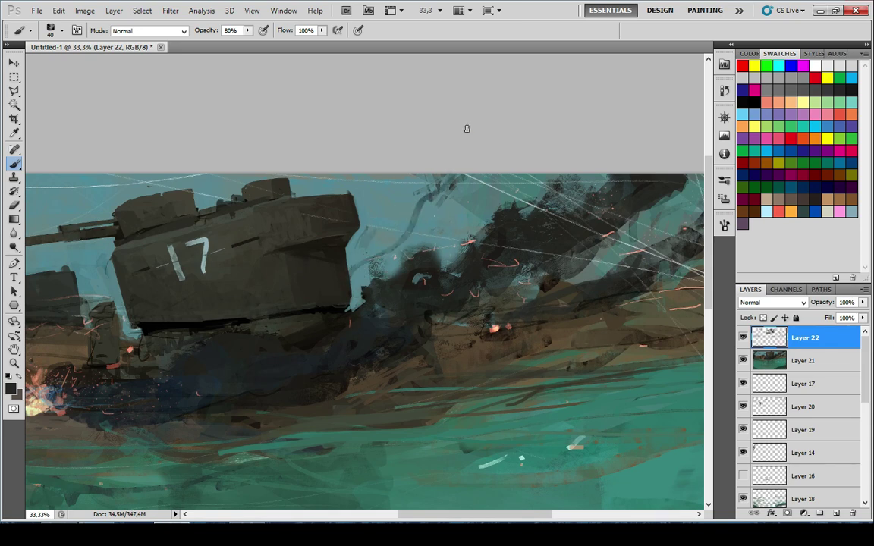
pyautogui.scroll(-5, 430, 254)
pyautogui.scroll(2, 356, 267)
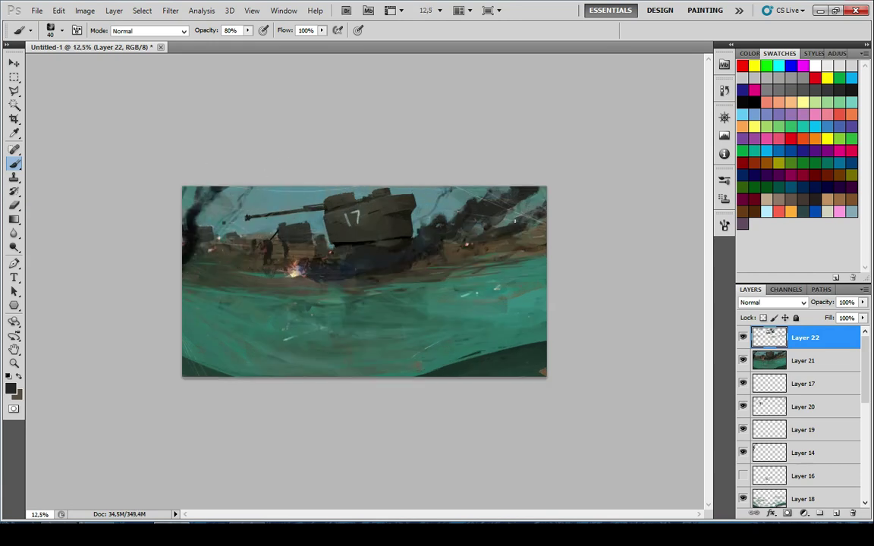
# Sample a dark tone and paint a long curved stroke along the bank's edge below the tank with a 45 px brush
pyautogui.scroll(4, 487, 225)
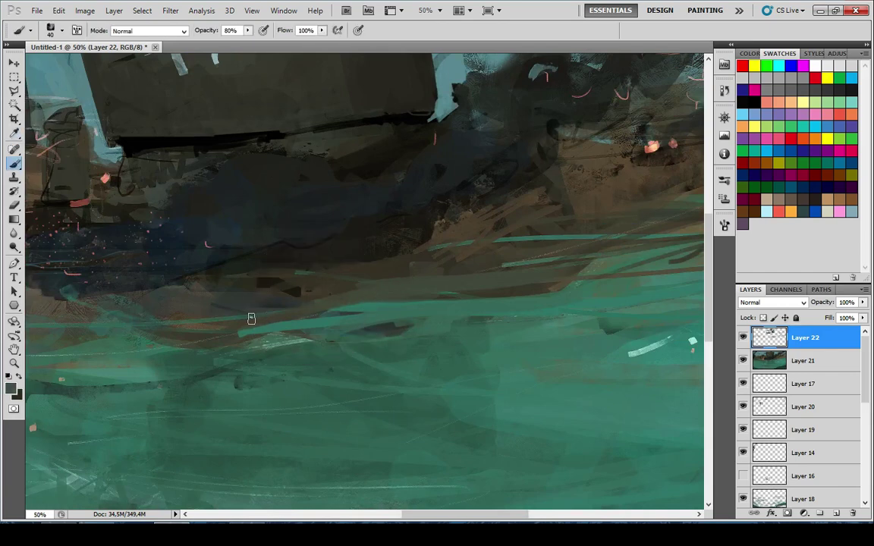
pyautogui.keyDown('alt'); pyautogui.click(294, 284); pyautogui.keyUp('alt')
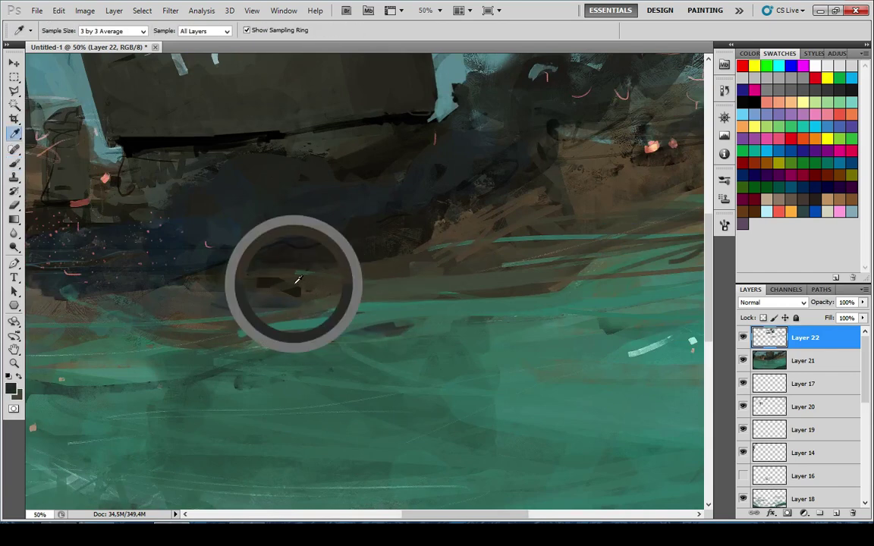
pyautogui.moveTo(244, 328); pyautogui.dragTo(389, 267)
pyautogui.hotkey('ctrl', 'z')
pyautogui.moveTo(221, 338); pyautogui.dragTo(467, 279)
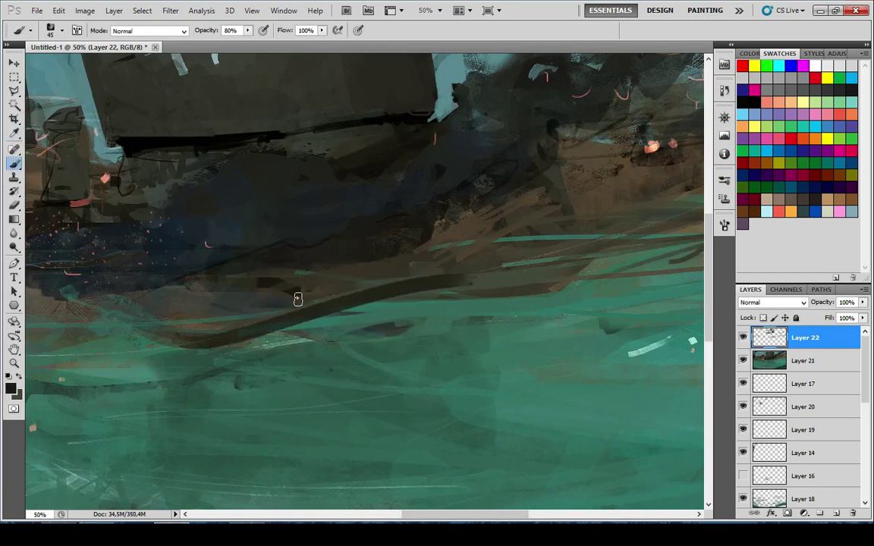
# Sample the bank's browns, raise the opacity to 89% and blend strokes over the bank where it meets the green foreground
pyautogui.press('x')
pyautogui.keyDown('alt'); pyautogui.click(333, 293); pyautogui.keyUp('alt')
pyautogui.moveTo(181, 304)
pyautogui.mouseDown()
pyautogui.moveTo(214, 342)
pyautogui.moveTo(394, 289)
pyautogui.moveTo(527, 298)
pyautogui.moveTo(578, 282)
pyautogui.mouseUp()
pyautogui.press('9')
pyautogui.keyDown('alt'); pyautogui.click(442, 287); pyautogui.keyUp('alt')
pyautogui.hotkey('ctrl', 'z')
pyautogui.moveTo(505, 262)
pyautogui.mouseDown()
pyautogui.moveTo(337, 291)
pyautogui.moveTo(334, 274)
pyautogui.mouseUp()
pyautogui.moveTo(298, 315); pyautogui.dragTo(446, 268)
pyautogui.moveTo(361, 312); pyautogui.dragTo(321, 334)
# Examine the whole composition and the green foreground around the dark corner bank
pyautogui.hotkey('ctrl', '-')
pyautogui.hotkey('ctrl', '-')
pyautogui.hotkey('ctrl', '-')
pyautogui.hotkey('ctrl', '-')
pyautogui.hotkey('ctrl', '-')
pyautogui.hotkey('ctrl', '-')
pyautogui.hotkey('ctrl', '-')
pyautogui.hotkey('ctrl', '-')
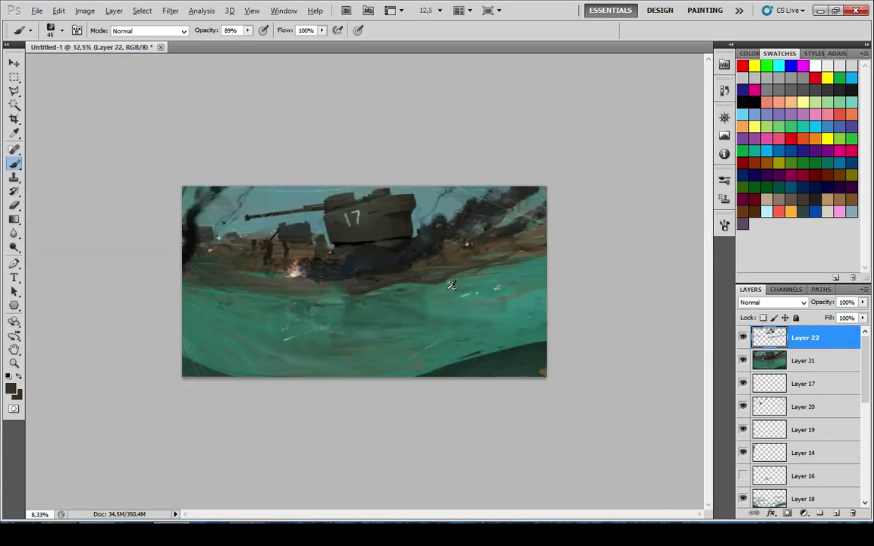
pyautogui.hotkey('ctrl', '+')
pyautogui.hotkey('ctrl', '+')
pyautogui.hotkey('ctrl', '+')
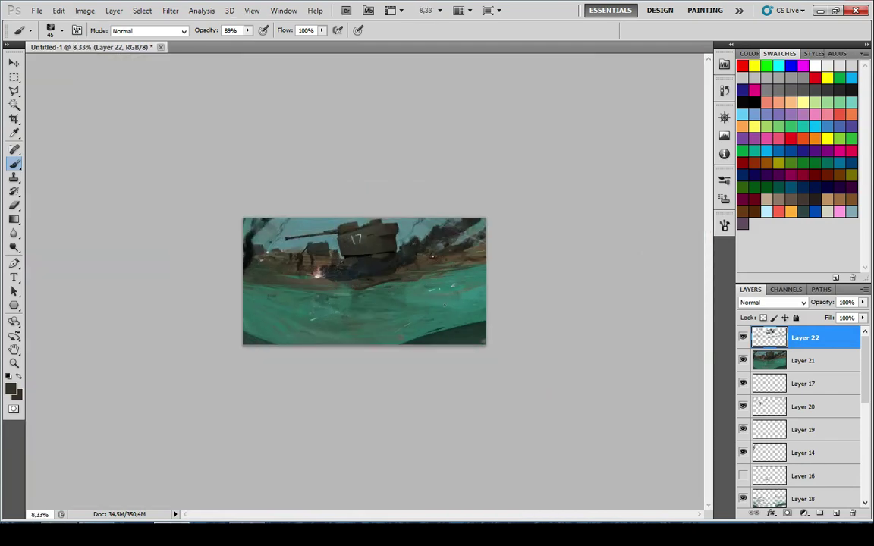
pyautogui.hotkey('ctrl', '+')
pyautogui.hotkey('ctrl', '+')
pyautogui.hotkey('ctrl', '+')
pyautogui.hotkey('ctrl', '+')
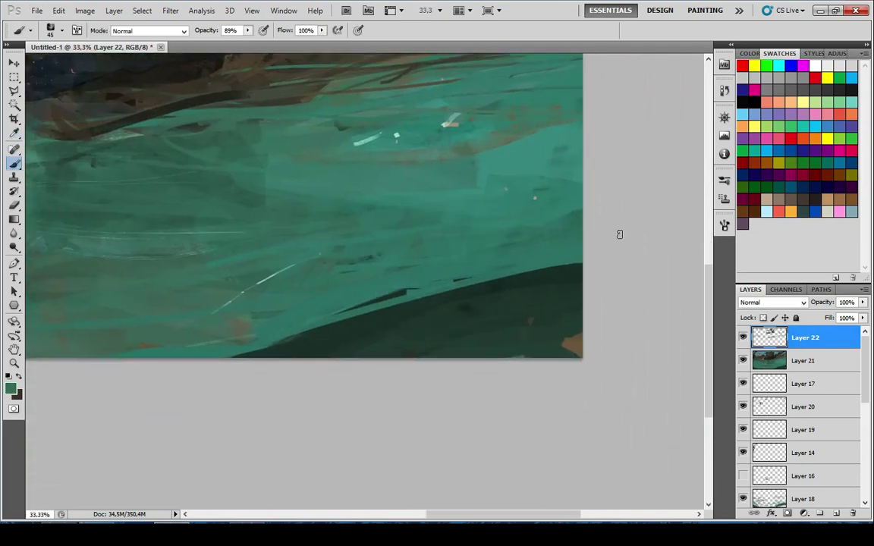
# Sample a light green and paint broad 45 px strokes across the foreground above the dark corner bank
pyautogui.keyDown('alt'); pyautogui.click(359, 144); pyautogui.keyUp('alt')
pyautogui.moveTo(390, 173); pyautogui.dragTo(249, 272)
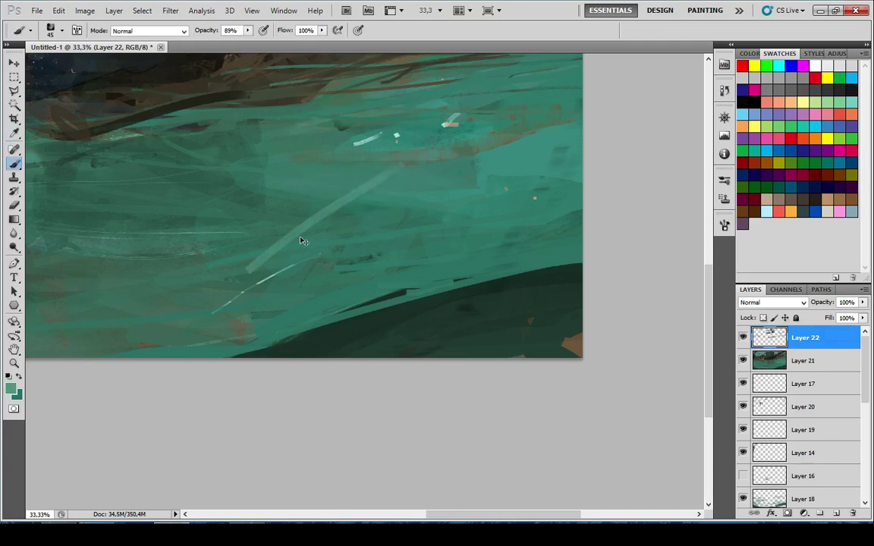
pyautogui.hotkey('ctrl', 'z')
pyautogui.moveTo(210, 305); pyautogui.dragTo(358, 210)
pyautogui.moveTo(359, 216); pyautogui.dragTo(581, 271)
pyautogui.moveTo(267, 277); pyautogui.dragTo(581, 283)
pyautogui.moveTo(362, 294); pyautogui.dragTo(258, 315)
pyautogui.hotkey('ctrl', 'z')
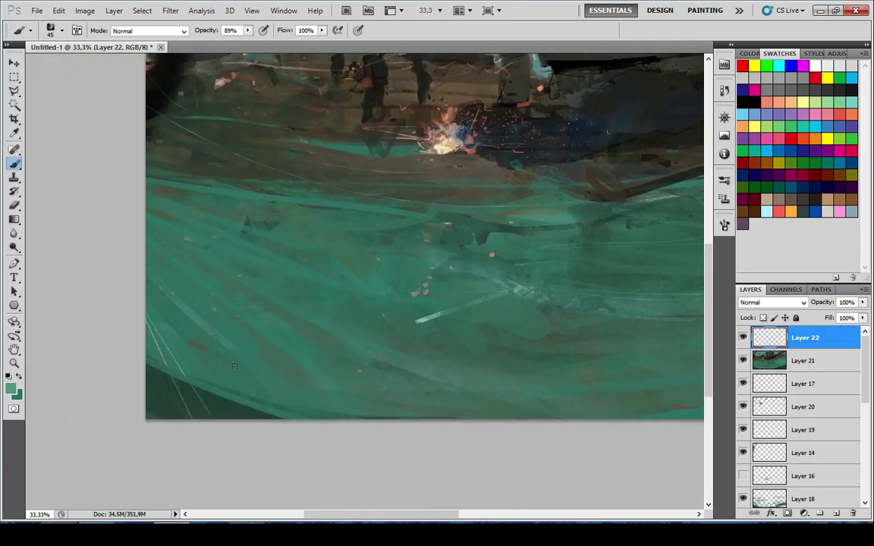
# Paint light green diagonal strokes along the foreground's left edge, above the small dark corner
pyautogui.moveTo(147, 314); pyautogui.dragTo(229, 394)
pyautogui.hotkey('ctrl', 'z')
pyautogui.moveTo(125, 347); pyautogui.dragTo(231, 396)
pyautogui.moveTo(121, 328); pyautogui.dragTo(217, 386)
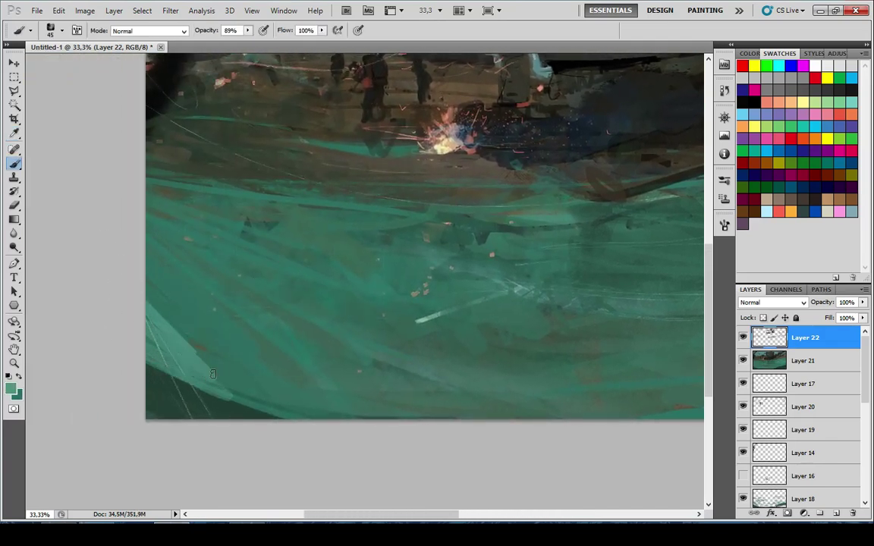
pyautogui.moveTo(143, 284); pyautogui.dragTo(230, 373)
pyautogui.moveTo(144, 242); pyautogui.dragTo(182, 291)
pyautogui.keyDown('alt'); pyautogui.scroll(-7, 187, 409); pyautogui.keyUp('alt')
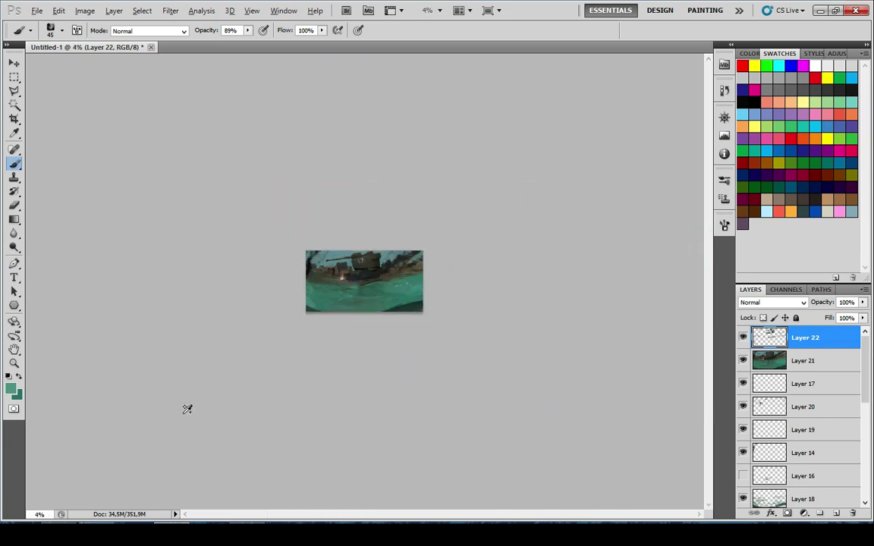
pyautogui.keyDown('alt'); pyautogui.scroll(1, 282, 366); pyautogui.keyUp('alt')
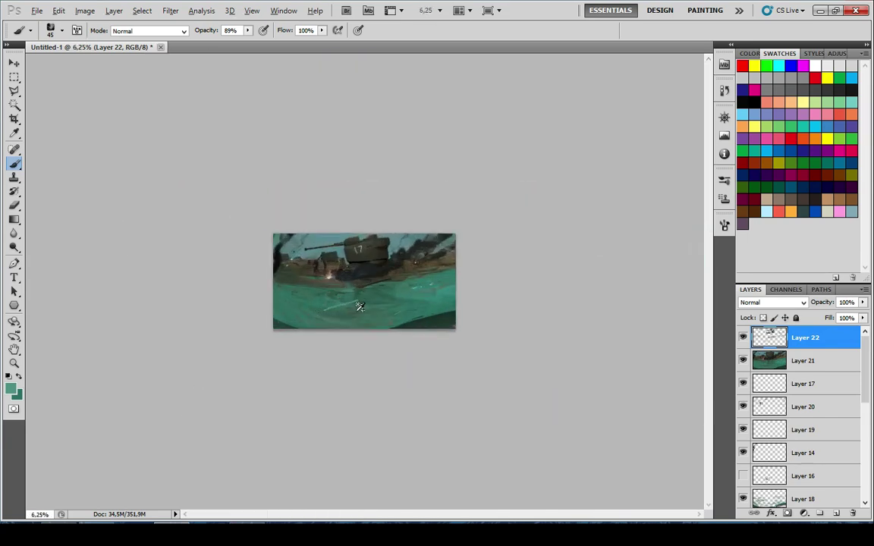
# Sample the sky blue and clean up the turret's lower front corner with a 40 px brush
pyautogui.keyDown('alt'); pyautogui.scroll(7, 345, 249); pyautogui.keyUp('alt')
pyautogui.press('x')
pyautogui.press('i')
pyautogui.moveTo(262, 469); pyautogui.dragTo(284, 170)
pyautogui.press('b')
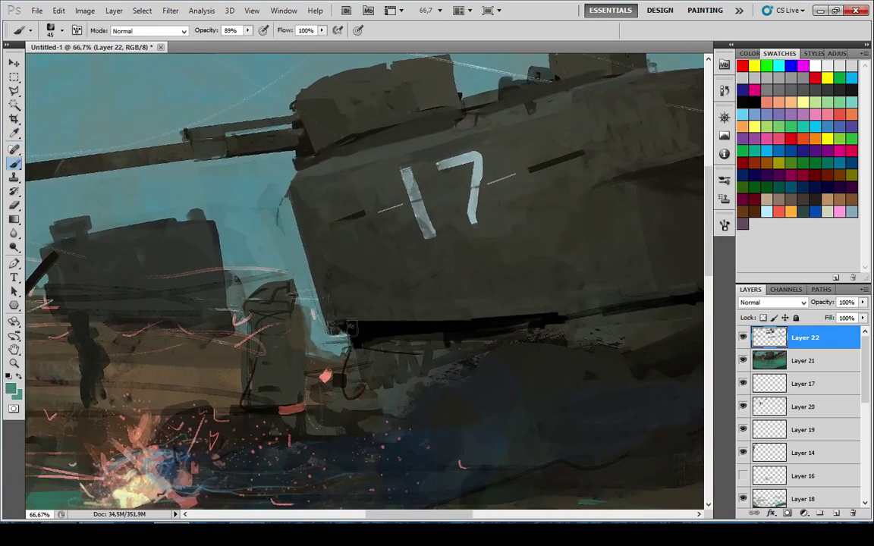
pyautogui.keyDown('alt'); pyautogui.scroll(-7, 351, 334); pyautogui.keyUp('alt')
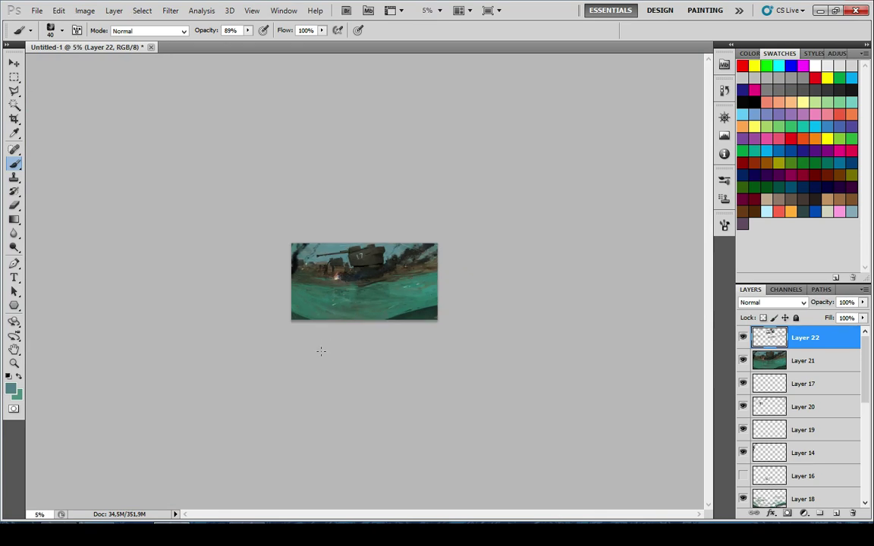
# Sample a near-black tone and rework the shadow line along the turret's underside
pyautogui.keyDown('alt'); pyautogui.scroll(7, 317, 351); pyautogui.keyUp('alt')
pyautogui.press('i')
pyautogui.click(322, 193)
pyautogui.press('b')
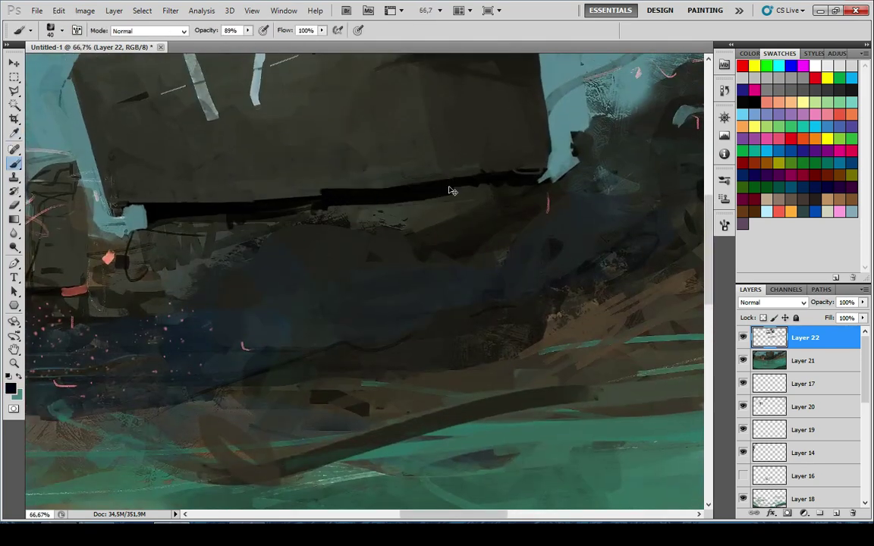
pyautogui.moveTo(336, 201)
pyautogui.mouseDown()
pyautogui.moveTo(311, 188)
pyautogui.moveTo(465, 186)
pyautogui.mouseUp()
pyautogui.moveTo(289, 192); pyautogui.dragTo(490, 162)
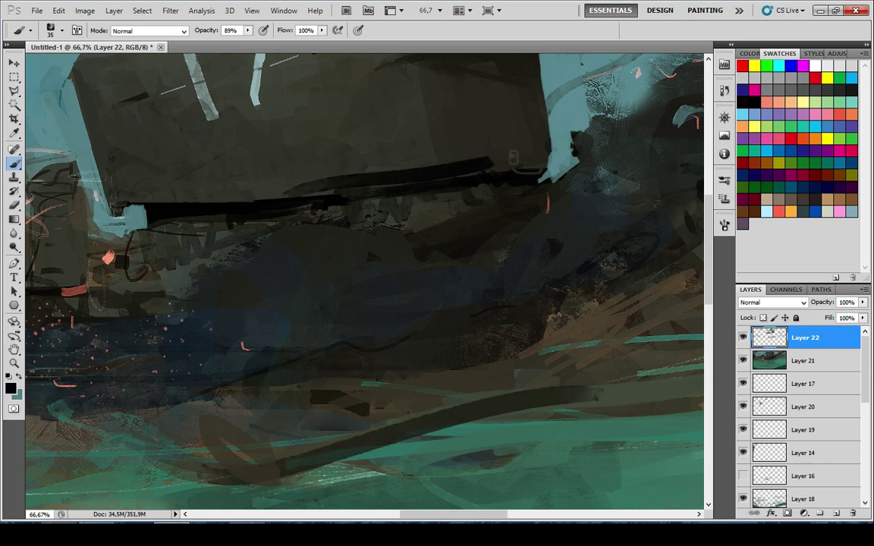
pyautogui.hotkey('ctrl', 'z')
pyautogui.moveTo(177, 179); pyautogui.dragTo(454, 176)
pyautogui.hotkey('ctrl', 'z')
pyautogui.press('x')
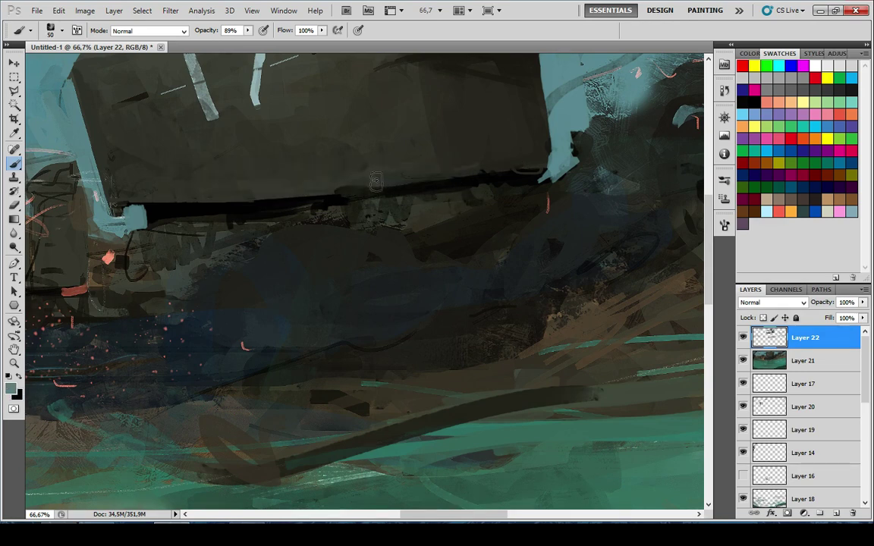
# Sample the dark grey beneath the turret and refine the lower edge of its underside shadow
pyautogui.keyDown('alt'); pyautogui.click(375, 200); pyautogui.keyUp('alt')
pyautogui.moveTo(355, 184); pyautogui.dragTo(450, 172)
pyautogui.hotkey('ctrl', 'z')
pyautogui.moveTo(360, 194); pyautogui.dragTo(345, 236)
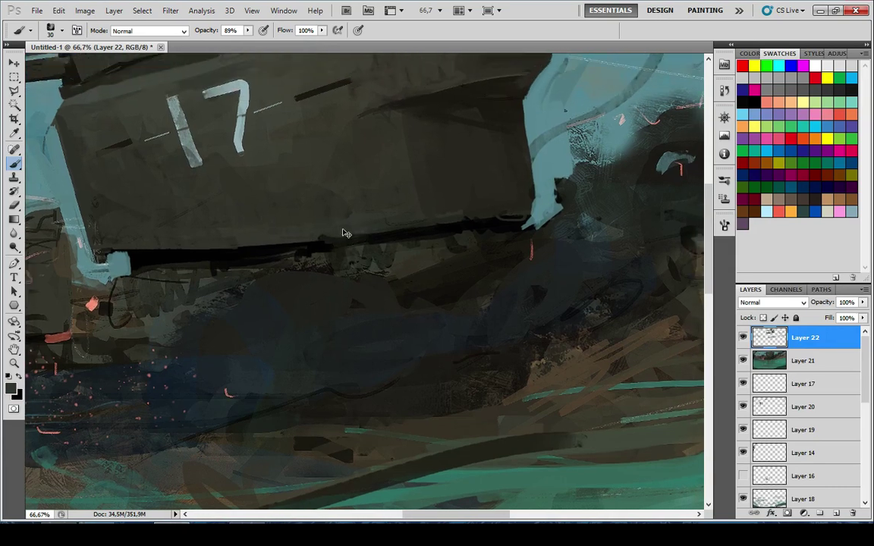
pyautogui.scroll(-7, 273, 322)
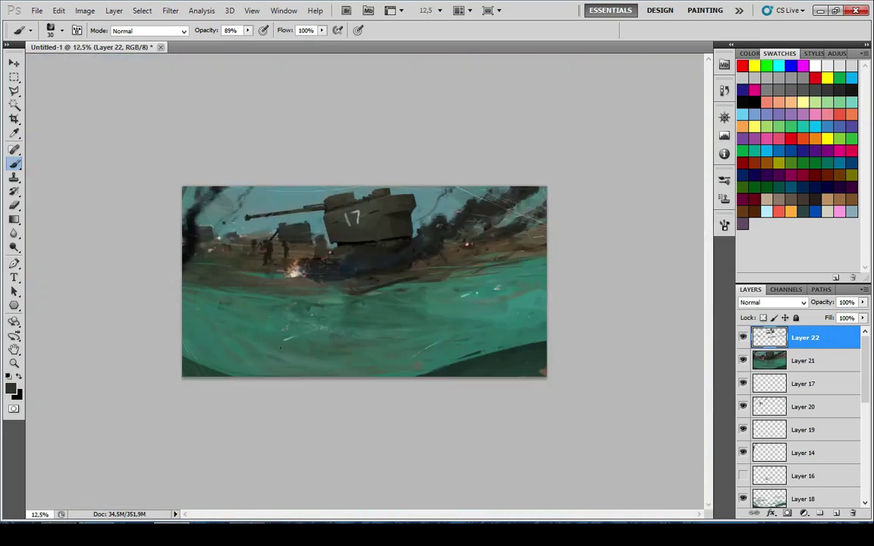
# Sample black and darken the two narrow slits on either side of the number 17 with an 8 px brush
pyautogui.hotkey('ctrl', '+')
pyautogui.scroll(5, 383, 193)
pyautogui.keyDown('alt'); pyautogui.click(305, 347); pyautogui.keyUp('alt')
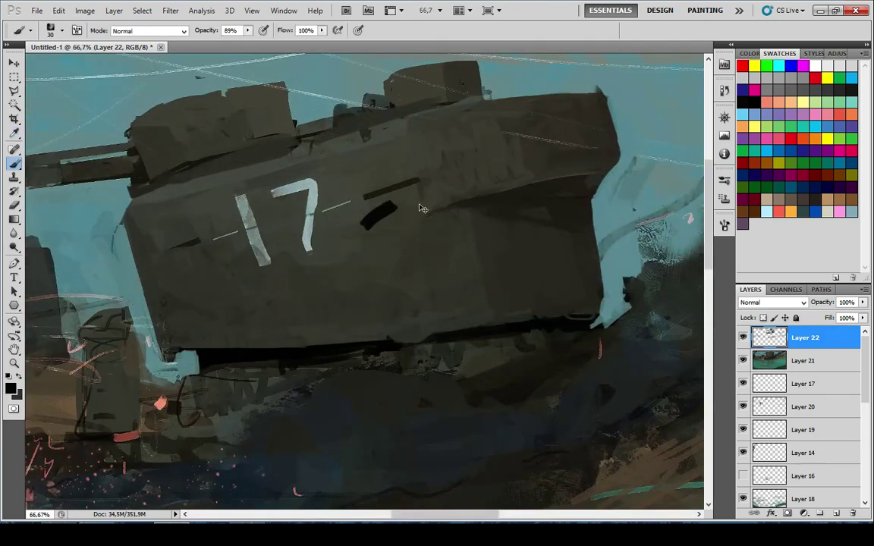
pyautogui.moveTo(413, 183); pyautogui.dragTo(422, 179)
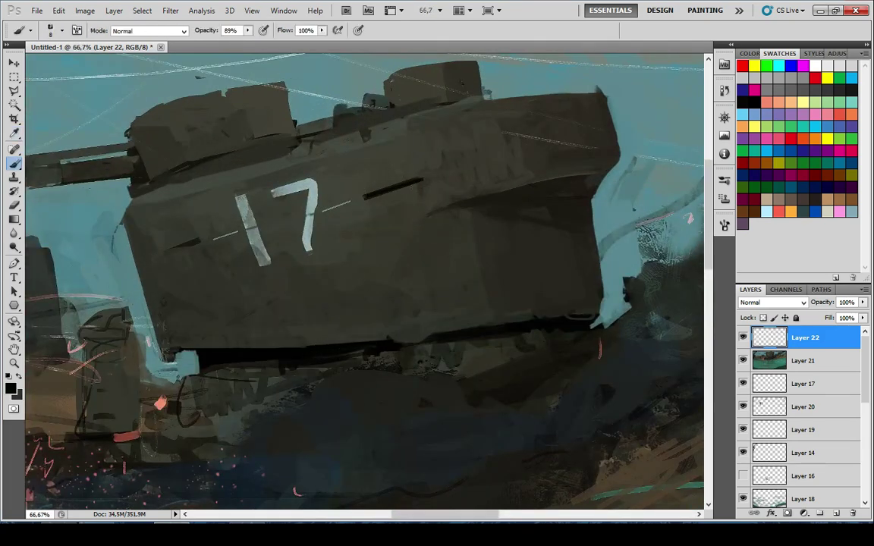
pyautogui.scroll(-6, 182, 216)
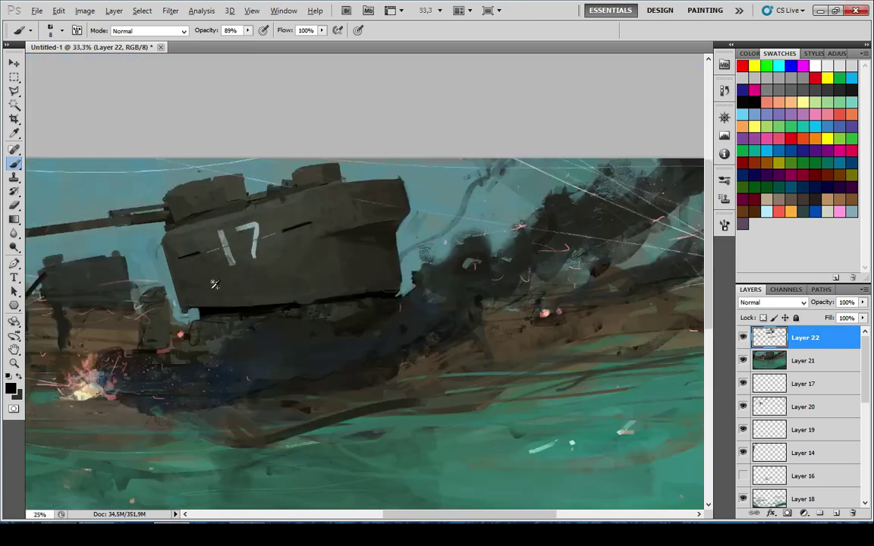
# Sample the turret's greys and blend strokes along its upper front plane above the number
pyautogui.hotkey('ctrl', '1')
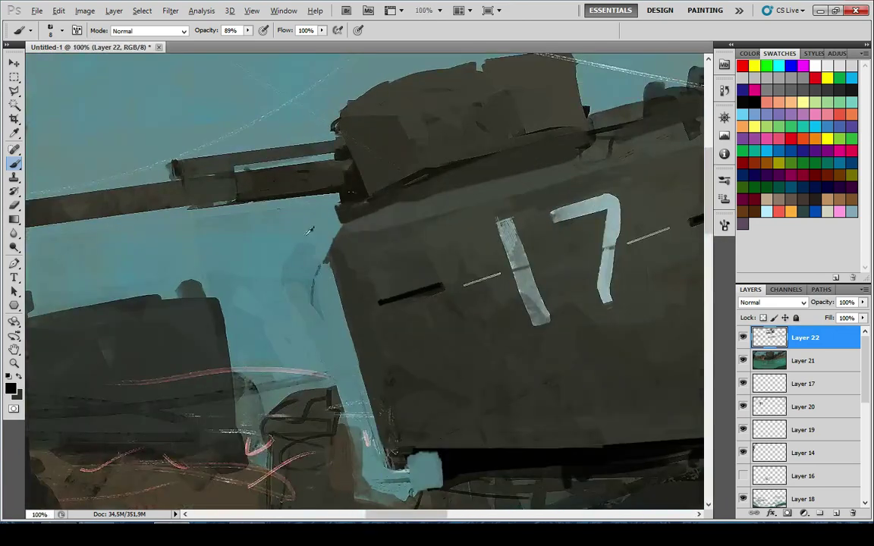
pyautogui.keyDown('alt'); pyautogui.click(284, 226); pyautogui.keyUp('alt')
pyautogui.press('x')
pyautogui.keyDown('alt'); pyautogui.click(372, 220); pyautogui.keyUp('alt')
pyautogui.moveTo(391, 228)
pyautogui.mouseDown()
pyautogui.moveTo(461, 209)
pyautogui.moveTo(343, 258)
pyautogui.mouseUp()
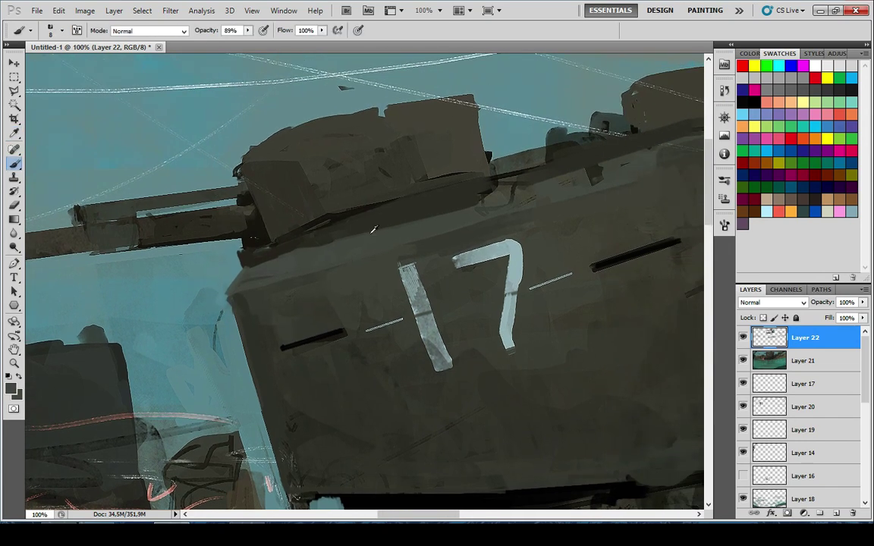
pyautogui.keyDown('alt'); pyautogui.click(377, 222); pyautogui.keyUp('alt')
pyautogui.moveTo(391, 233); pyautogui.dragTo(277, 257)
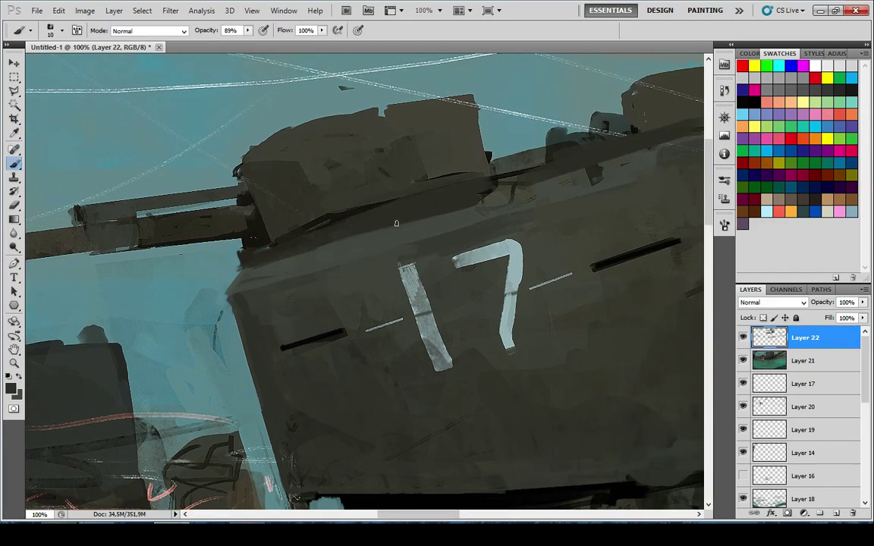
# Sample black from the slit beside the number and paint a dark seam beneath the front cupola with a 10 px brush
pyautogui.keyDown('alt'); pyautogui.click(285, 304); pyautogui.keyUp('alt')
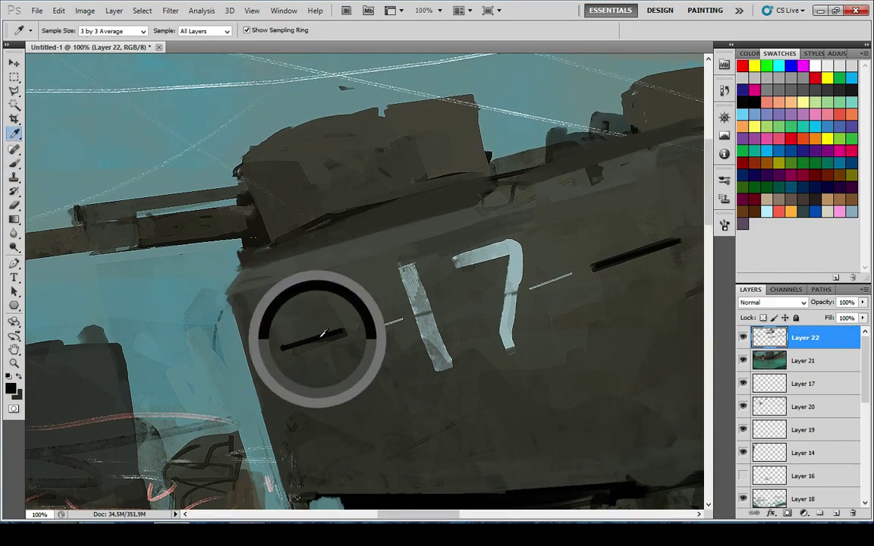
pyautogui.moveTo(246, 234)
pyautogui.mouseDown()
pyautogui.moveTo(413, 195)
pyautogui.moveTo(239, 214)
pyautogui.moveTo(440, 148)
pyautogui.mouseUp()
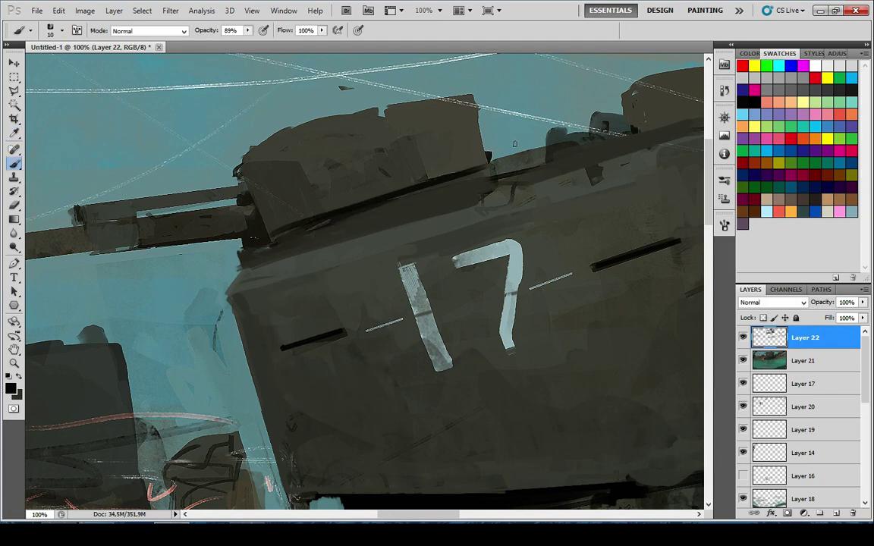
# Examine the whole composition and the turret's numbered side
pyautogui.scroll(-8, 467, 127)
pyautogui.scroll(1, 380, 276)
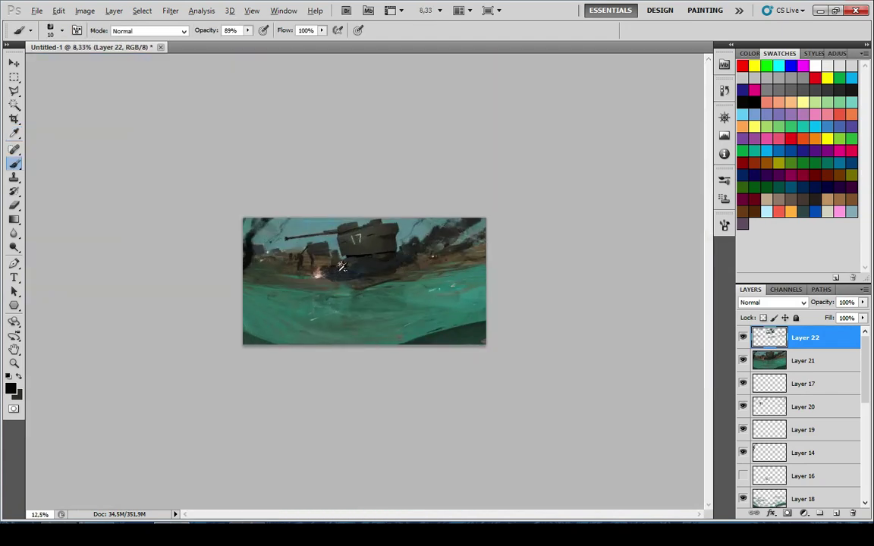
pyautogui.scroll(1, 342, 266)
pyautogui.scroll(-1, 274, 281)
pyautogui.scroll(1, 281, 293)
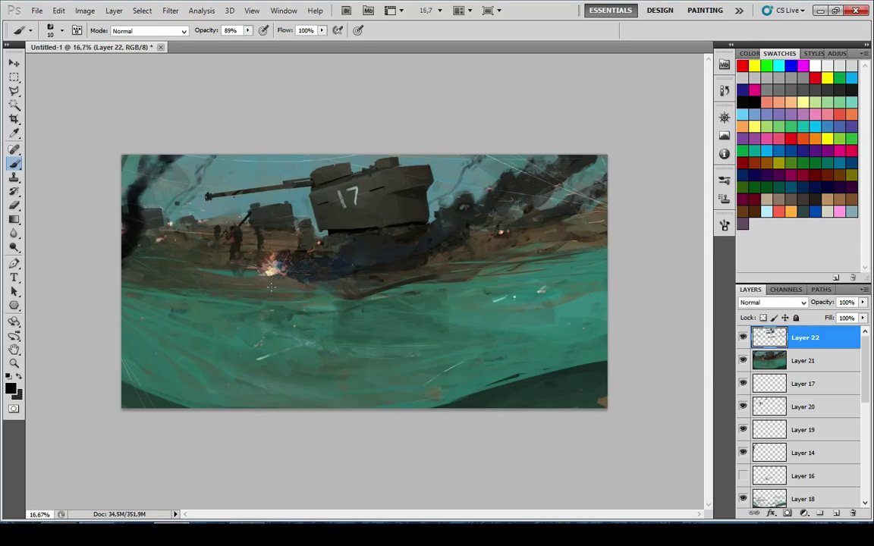
pyautogui.scroll(-1, 285, 300)
pyautogui.scroll(1, 288, 306)
pyautogui.scroll(5, 360, 186)
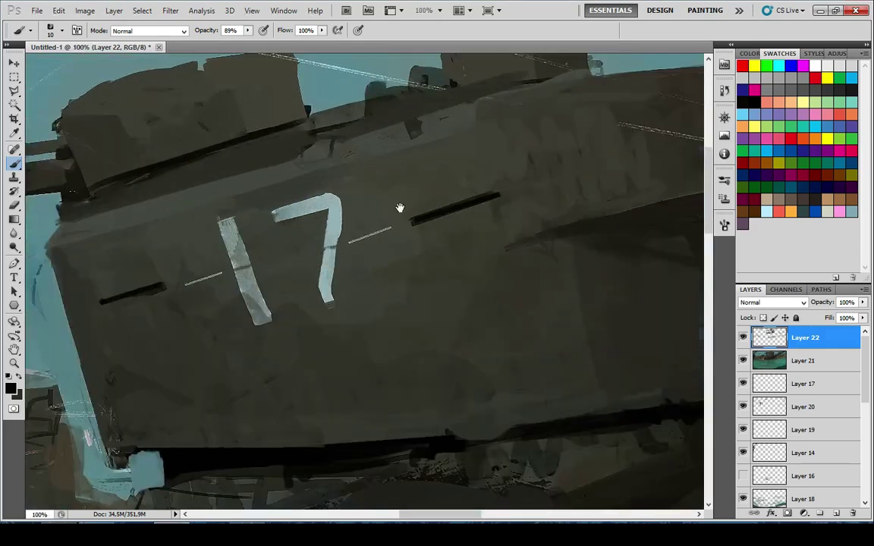
pyautogui.moveTo(400, 207); pyautogui.dragTo(312, 349)
pyautogui.scroll(1, 358, 225)
pyautogui.scroll(1, 356, 227)
pyautogui.press(']')
pyautogui.moveTo(289, 133); pyautogui.dragTo(302, 196)
pyautogui.hotkey('ctrl', 'z')
pyautogui.moveTo(319, 276)
pyautogui.mouseDown()
pyautogui.moveTo(324, 288)
pyautogui.moveTo(591, 241)
pyautogui.mouseUp()
pyautogui.press('[')
pyautogui.hotkey('ctrl', 'z')
pyautogui.moveTo(668, 166)
pyautogui.mouseDown()
pyautogui.moveTo(429, 271)
pyautogui.moveTo(378, 265)
pyautogui.mouseUp()
pyautogui.press(']')
pyautogui.hotkey('ctrl', 'z')
# Paint a black seam beneath the rear cupola and a small square opening on its side with a 15 px brush
pyautogui.scroll(-8, 378, 264)
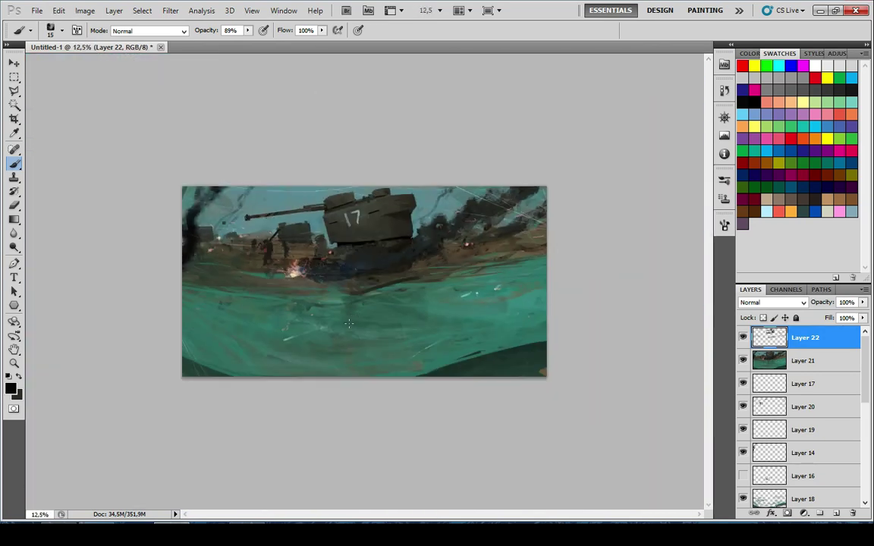
pyautogui.scroll(6, 366, 288)
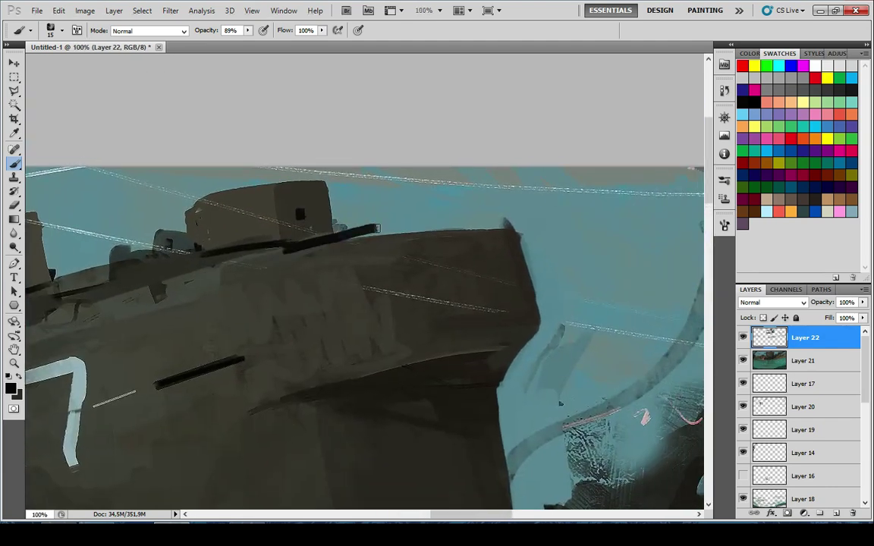
pyautogui.hotkey('ctrl', 'z')
pyautogui.moveTo(298, 197); pyautogui.dragTo(299, 215)
# Sample a dark grey and paint small rounded fittings on the turret roof between the two cupolas
pyautogui.scroll(2, 200, 226)
pyautogui.moveTo(102, 346); pyautogui.dragTo(307, 298)
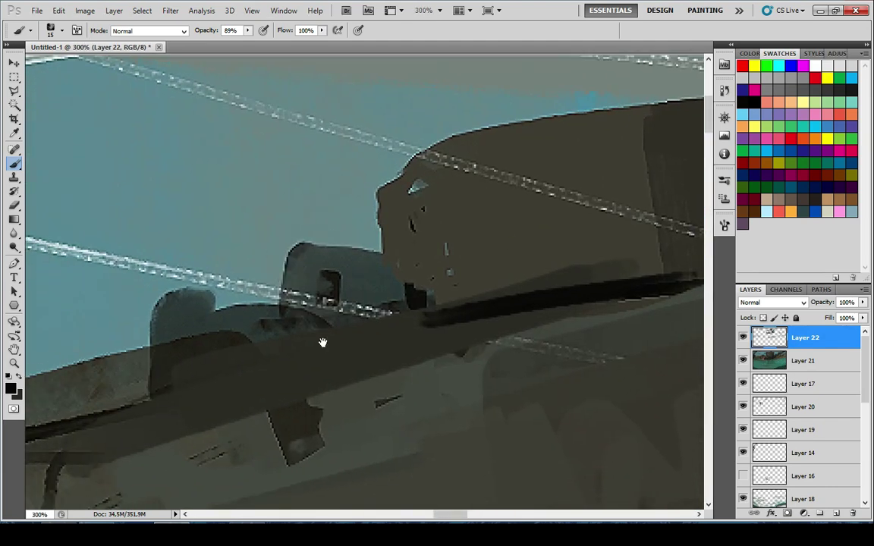
pyautogui.moveTo(322, 343); pyautogui.dragTo(518, 278)
pyautogui.keyDown('alt'); pyautogui.click(377, 298); pyautogui.keyUp('alt')
pyautogui.moveTo(325, 288); pyautogui.dragTo(277, 327)
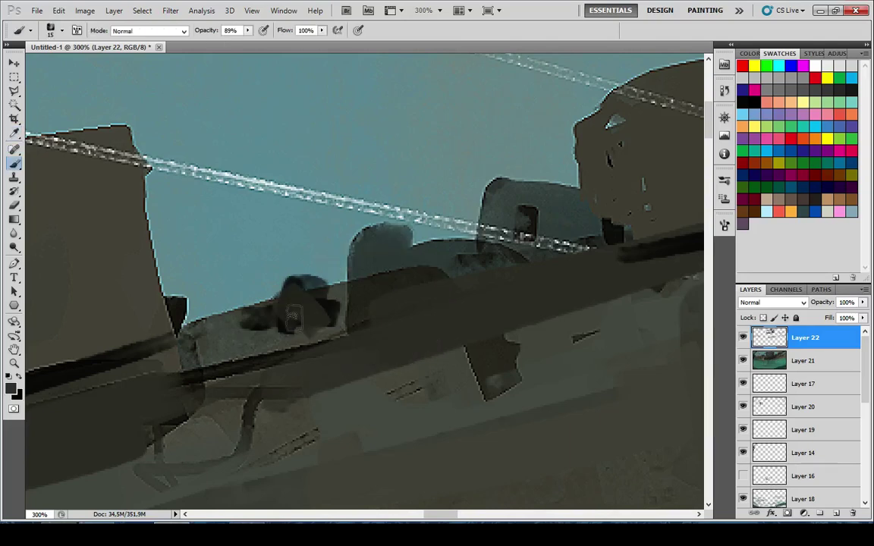
pyautogui.moveTo(267, 284); pyautogui.dragTo(355, 285)
pyautogui.moveTo(280, 296)
pyautogui.mouseDown()
pyautogui.moveTo(303, 334)
pyautogui.moveTo(348, 307)
pyautogui.mouseUp()
# Check how the turret details read in the whole painting at a small scale
pyautogui.hotkey('ctrl', '-')
pyautogui.hotkey('ctrl', '-')
pyautogui.hotkey('ctrl', '-')
pyautogui.hotkey('ctrl', '-')
pyautogui.hotkey('ctrl', '-')
pyautogui.hotkey('ctrl', '-')
pyautogui.hotkey('ctrl', '-')
pyautogui.hotkey('ctrl', '-')
pyautogui.hotkey('ctrl', '-')
pyautogui.scroll(-2, 406, 261)
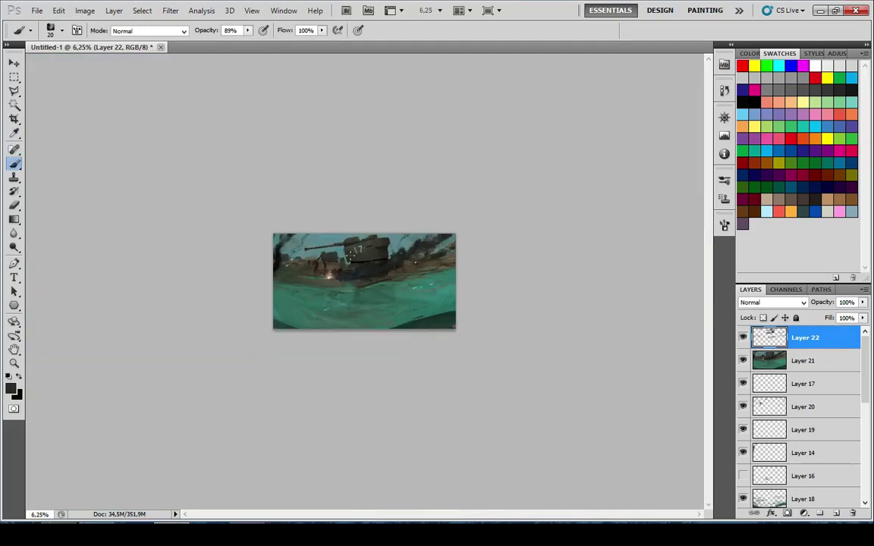
# Darken the turret's front corner below the gun mount and blend sampled hull grey over its upper front plane
pyautogui.scroll(8, 345, 224)
pyautogui.scroll(3, 315, 228)
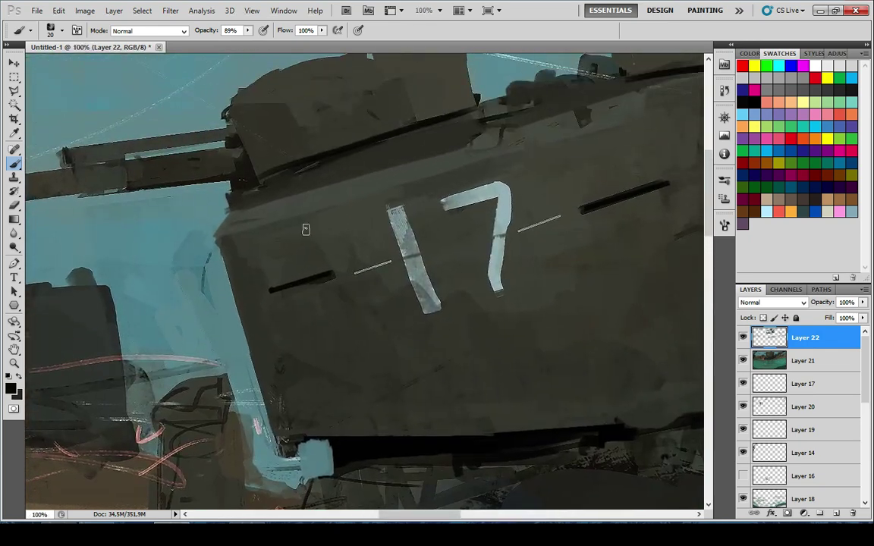
pyautogui.moveTo(229, 202); pyautogui.dragTo(248, 175)
pyautogui.press('8')
pyautogui.press(']')
pyautogui.keyDown('alt'); pyautogui.click(307, 205); pyautogui.keyUp('alt')
pyautogui.moveTo(315, 184); pyautogui.dragTo(262, 218)
pyautogui.press('[')
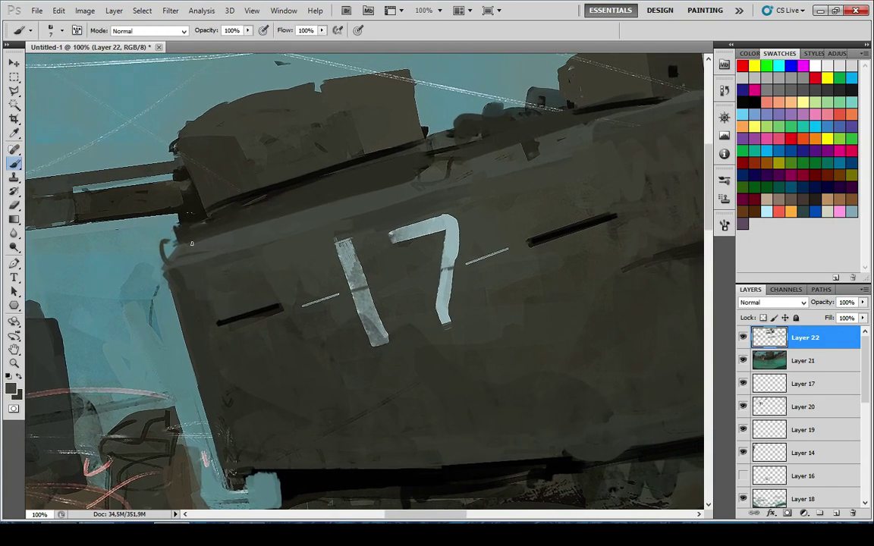
# Draw a thin grey handrail with upright posts above the turret's rear roof edge using a 7 px brush at 100% opacity
pyautogui.moveTo(167, 254)
pyautogui.mouseDown()
pyautogui.moveTo(420, 171)
pyautogui.moveTo(596, 134)
pyautogui.mouseUp()
pyautogui.moveTo(498, 156); pyautogui.dragTo(270, 197)
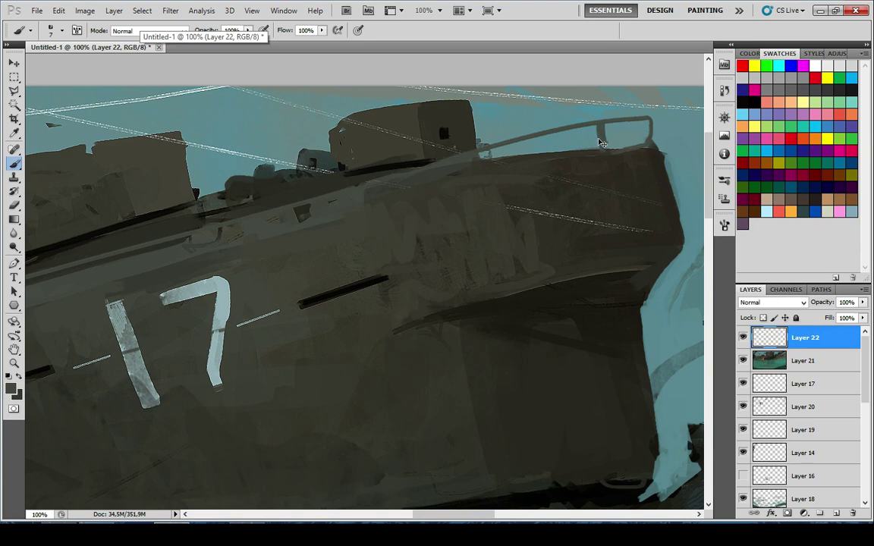
pyautogui.moveTo(526, 142)
pyautogui.mouseDown()
pyautogui.moveTo(579, 129)
pyautogui.moveTo(540, 157)
pyautogui.mouseUp()
pyautogui.hotkey('ctrl', 'z')
pyautogui.moveTo(626, 123); pyautogui.dragTo(623, 147)
# Examine the whole painting and the battlefield around the ground explosion
pyautogui.hotkey('ctrl', '-')
pyautogui.hotkey('ctrl', '-')
pyautogui.hotkey('ctrl', '-')
pyautogui.hotkey('ctrl', '-')
pyautogui.hotkey('ctrl', '-')
pyautogui.hotkey('ctrl', '-')
pyautogui.hotkey('ctrl', '-')
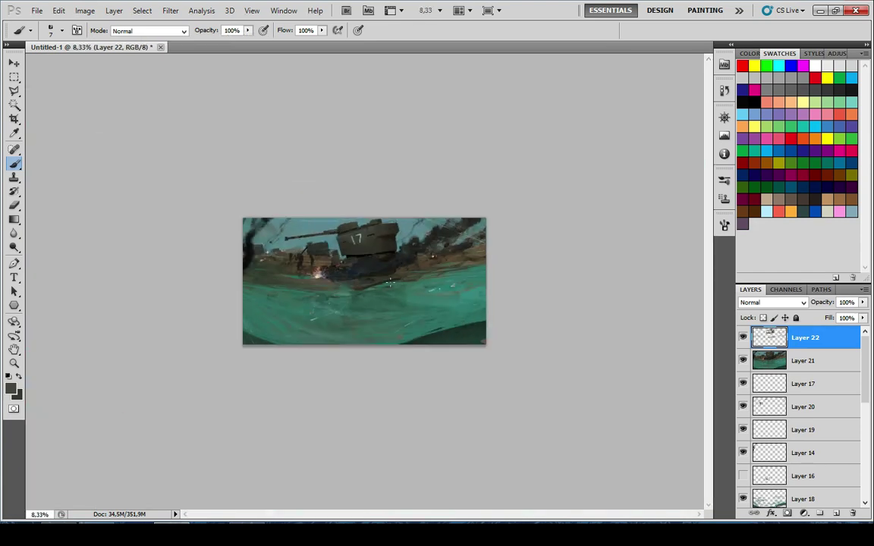
pyautogui.hotkey('ctrl', '+')
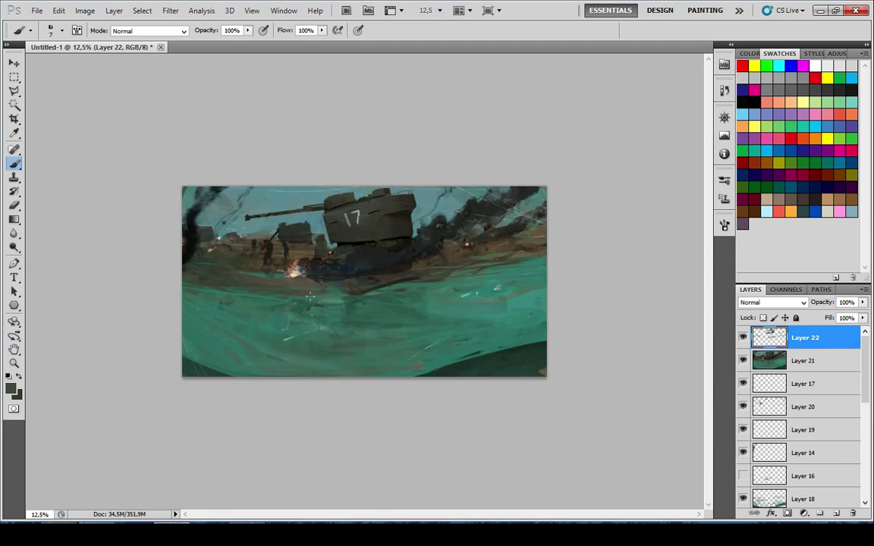
pyautogui.scroll(3, 190, 290)
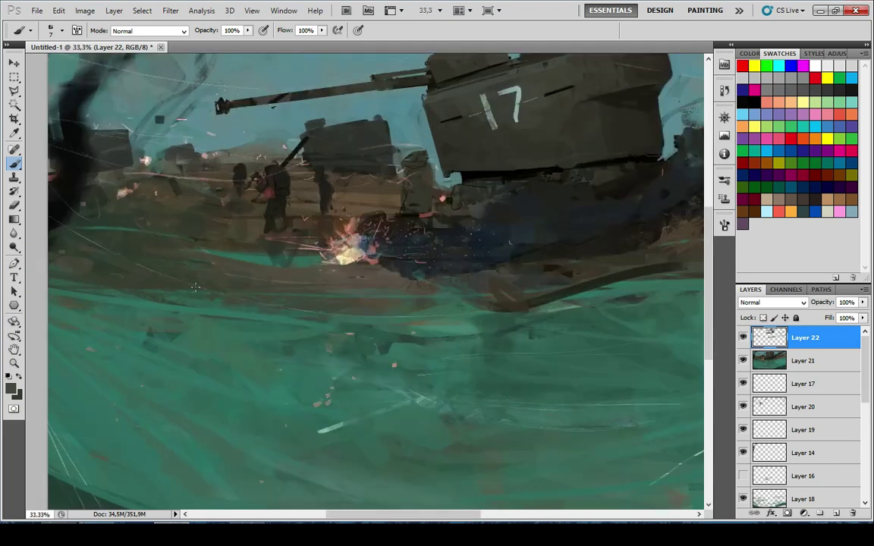
pyautogui.scroll(-3, 194, 286)
pyautogui.scroll(1, 237, 288)
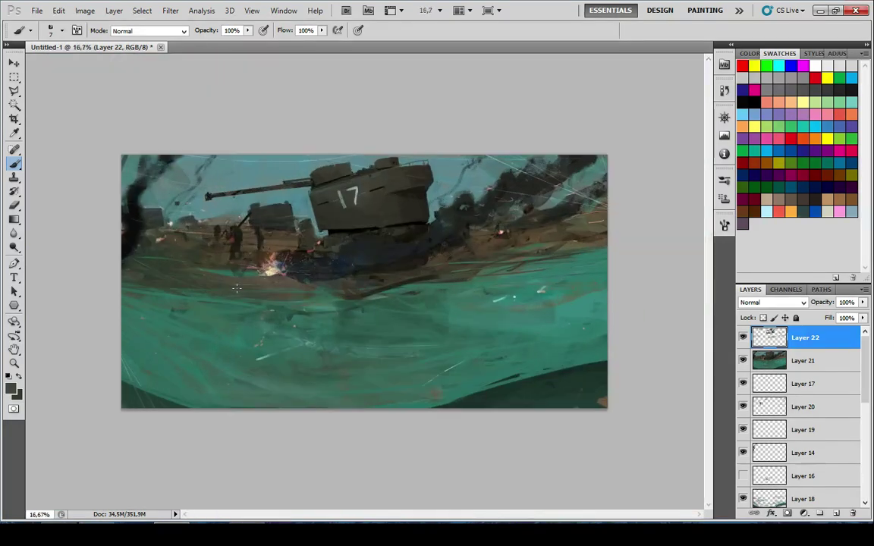
# Sample the sky blue beside the main gun's muzzle and clean up the muzzle's outline with a 7 px brush
pyautogui.scroll(6, 177, 225)
pyautogui.moveTo(516, 292); pyautogui.dragTo(302, 222)
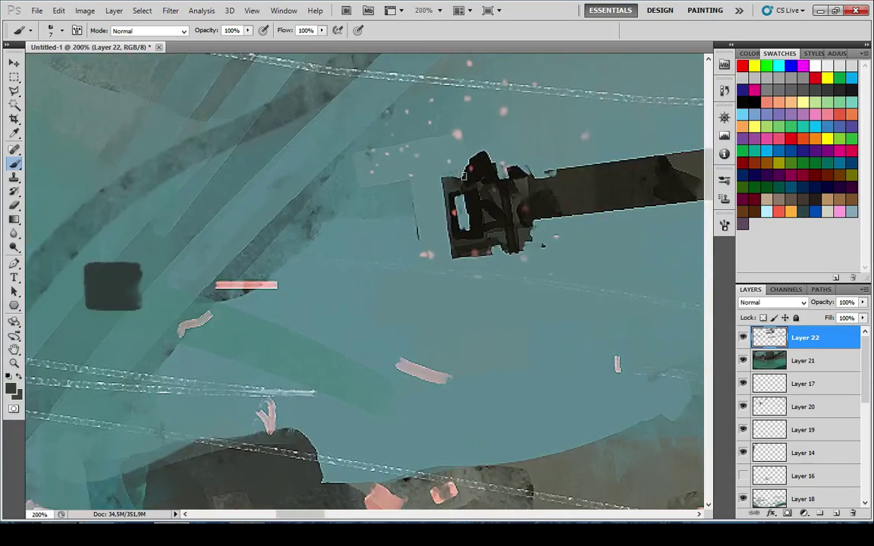
pyautogui.keyDown('alt'); pyautogui.click(460, 154); pyautogui.keyUp('alt')
pyautogui.press('b')
pyautogui.scroll(-10, 302, 295)
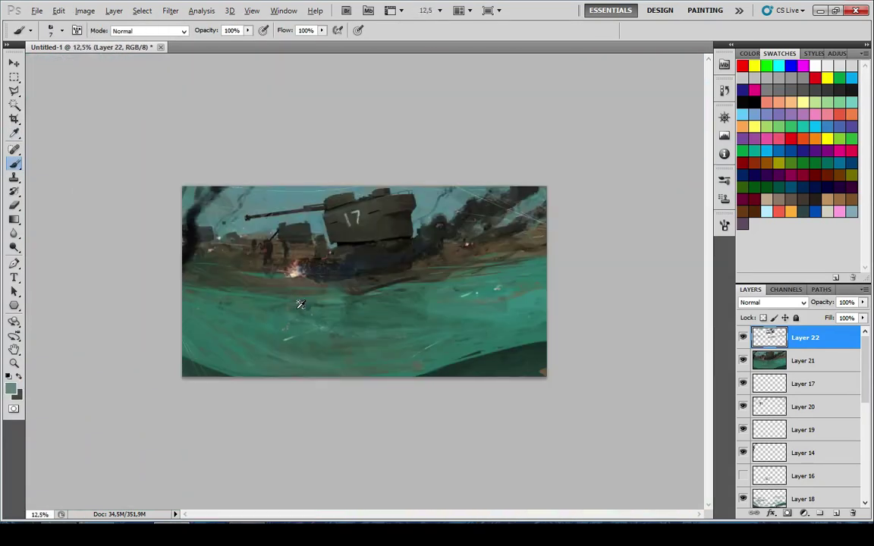
# Blend sampled dark brown over the muddy bank's edge below the turret using a 30 px brush at 100% opacity
pyautogui.scroll(1, 302, 295)
pyautogui.scroll(4, 298, 298)
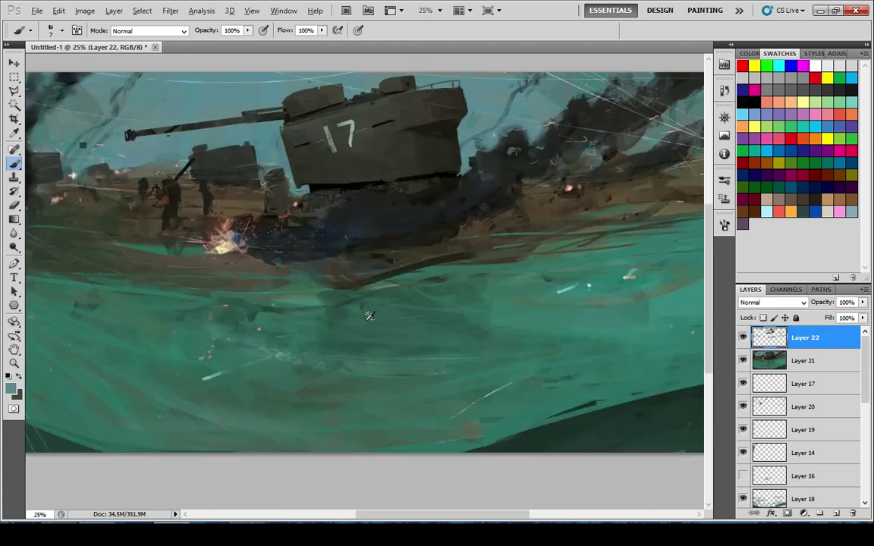
pyautogui.press('i')
pyautogui.press('b')
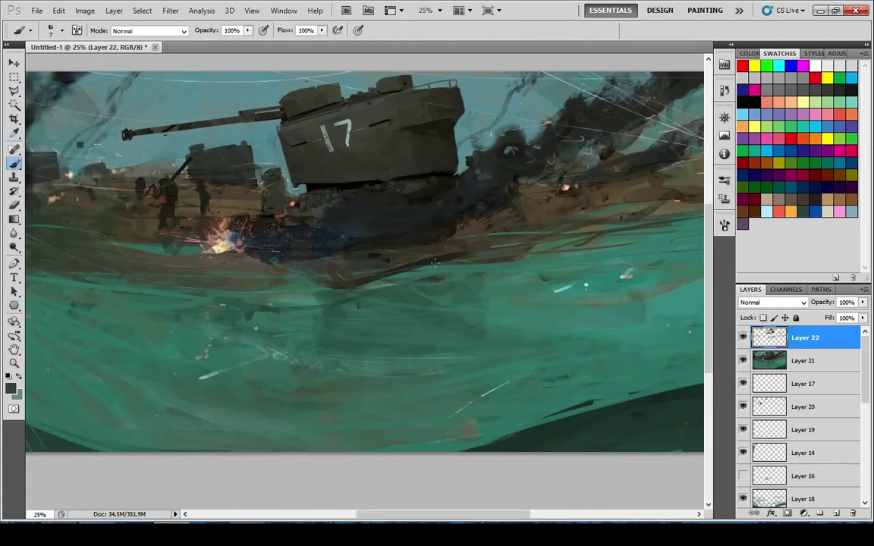
pyautogui.moveTo(352, 281); pyautogui.dragTo(518, 247)
pyautogui.hotkey('ctrl', 'z')
pyautogui.press('x')
pyautogui.keyDown('alt'); pyautogui.click(428, 241); pyautogui.keyUp('alt')
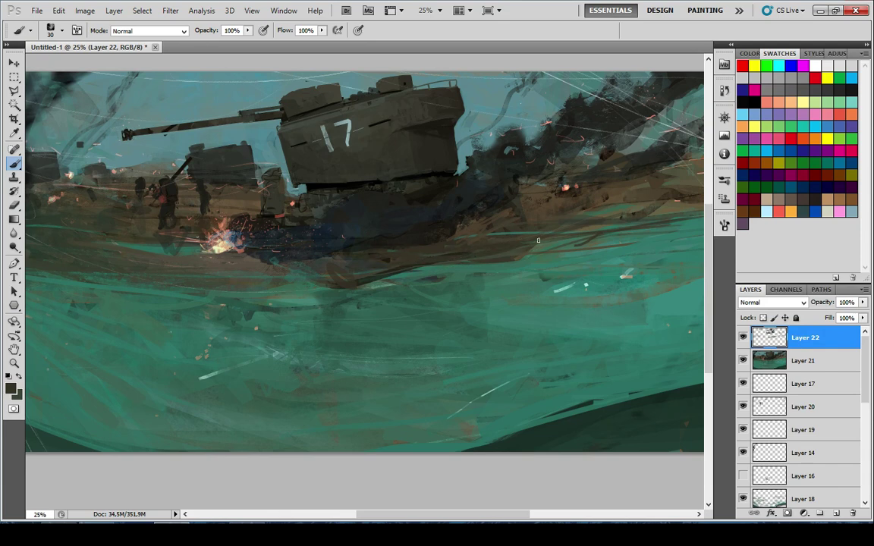
pyautogui.press('x')
pyautogui.moveTo(420, 268); pyautogui.dragTo(519, 253)
# Try long near-black shadow strokes across the muddy bank below the turret, using a colour sampled from under the hull
pyautogui.keyDown('alt'); pyautogui.click(443, 214); pyautogui.keyUp('alt')
pyautogui.moveTo(335, 254); pyautogui.dragTo(459, 242)
pyautogui.hotkey('ctrl', 'z')
pyautogui.moveTo(298, 260); pyautogui.dragTo(484, 242)
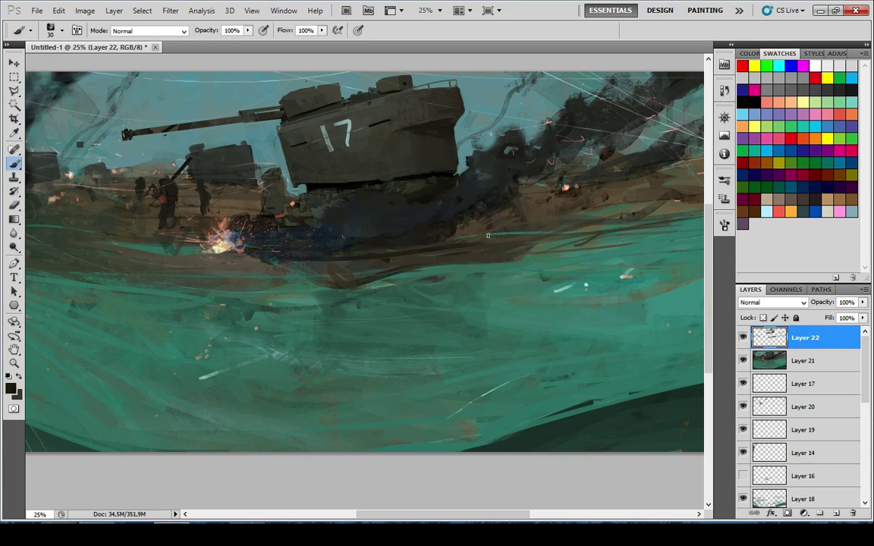
pyautogui.moveTo(269, 275); pyautogui.dragTo(494, 242)
pyautogui.hotkey('ctrl', 'alt', 'z')
pyautogui.hotkey('ctrl', 'alt', 'z')
# Add a short, flat near-black stroke on the muddy bank below the turret's rear with a 50 px brush
pyautogui.press(']')
pyautogui.moveTo(319, 264)
pyautogui.mouseDown()
pyautogui.moveTo(392, 257)
pyautogui.moveTo(398, 242)
pyautogui.moveTo(495, 238)
pyautogui.mouseUp()
pyautogui.moveTo(419, 257); pyautogui.dragTo(546, 244)
pyautogui.hotkey('ctrl', '-')
pyautogui.hotkey('ctrl', '-')
pyautogui.hotkey('ctrl', '-')
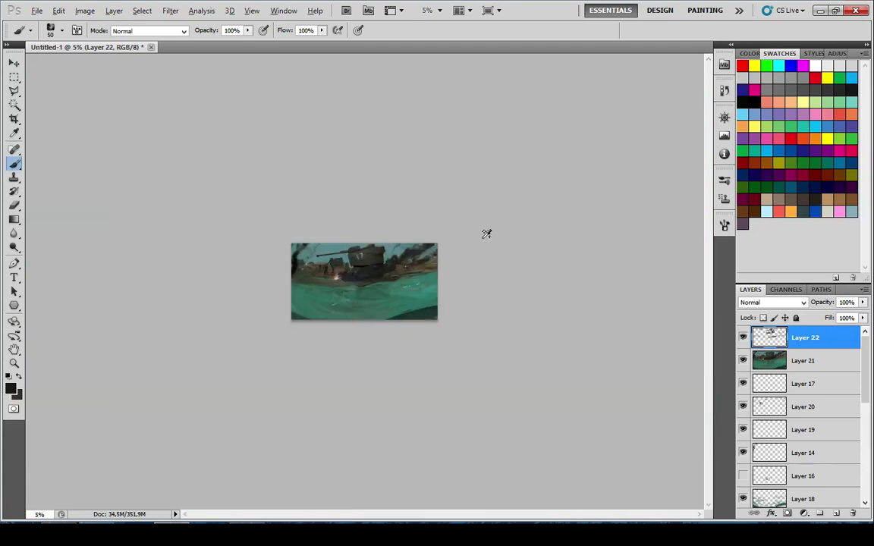
pyautogui.hotkey('ctrl', 'z')
pyautogui.hotkey('ctrl', '+')
pyautogui.hotkey('ctrl', '+')
pyautogui.hotkey('ctrl', '+')
pyautogui.moveTo(402, 271); pyautogui.dragTo(491, 273)
pyautogui.hotkey('ctrl', 'z')
# Paint a thin strip of sampled hull grey under the turret's lower front edge with a 20 px brush at 90% opacity
pyautogui.moveTo(296, 238); pyautogui.dragTo(326, 266)
pyautogui.hotkey('ctrl', '+')
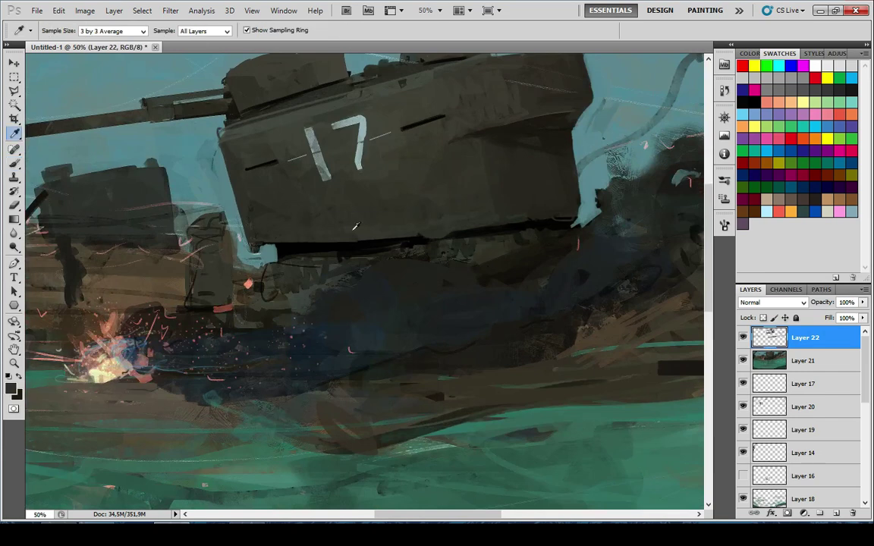
pyautogui.keyDown('alt'); pyautogui.click(306, 209); pyautogui.keyUp('alt')
pyautogui.press('9')
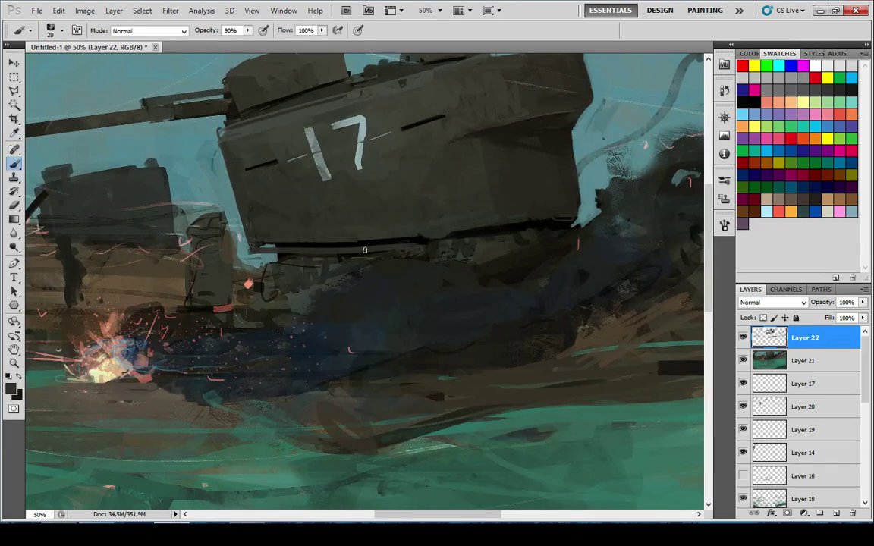
pyautogui.press('[')
pyautogui.press('[')
pyautogui.moveTo(353, 239); pyautogui.dragTo(470, 264)
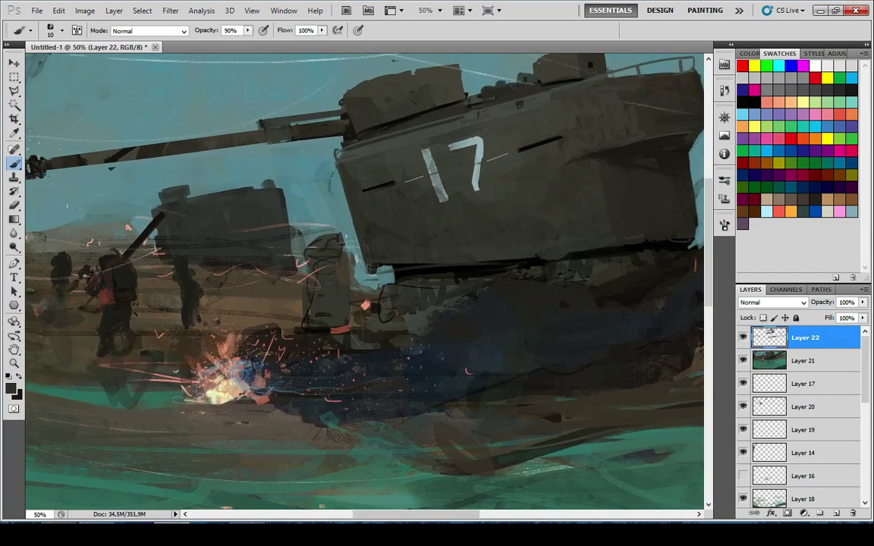
# Touch up the turret's front edge and rear hull with sampled colours using a 10 px brush at 90% opacity
pyautogui.keyDown('alt'); pyautogui.click(330, 201); pyautogui.keyUp('alt')
pyautogui.moveTo(338, 231); pyautogui.dragTo(125, 266)
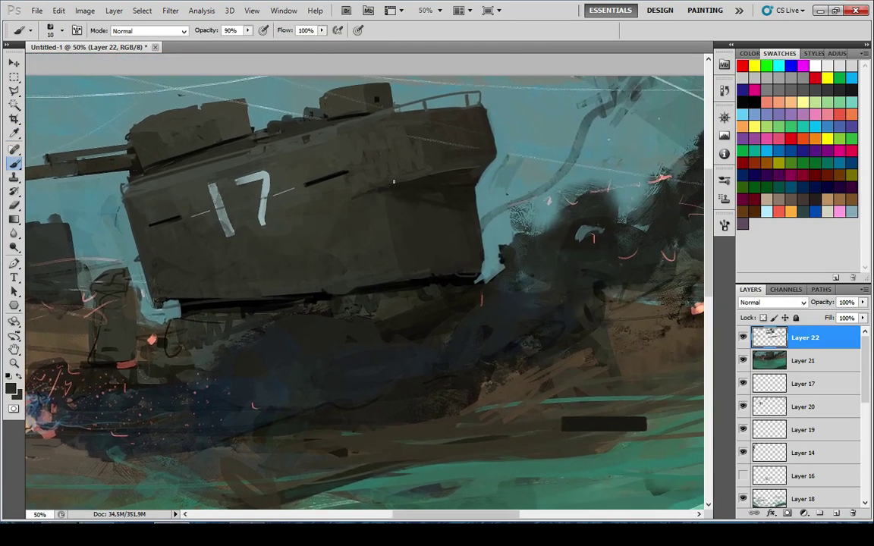
pyautogui.moveTo(142, 187); pyautogui.dragTo(324, 223)
pyautogui.scroll(-6, 320, 334)
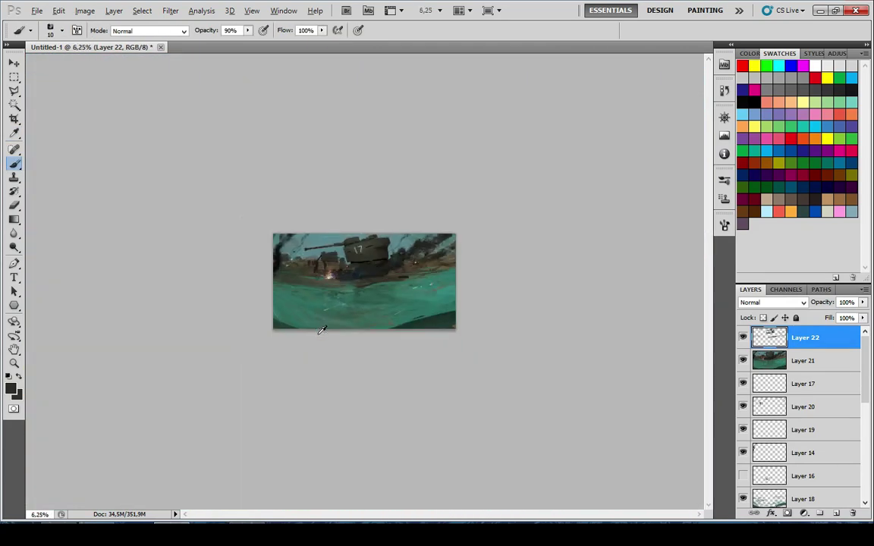
# Touch up the sky around the dark smoke plume ahead of the gun with sampled blue, using a 20 px brush at 90% opacity
pyautogui.hotkey('ctrl', '+')
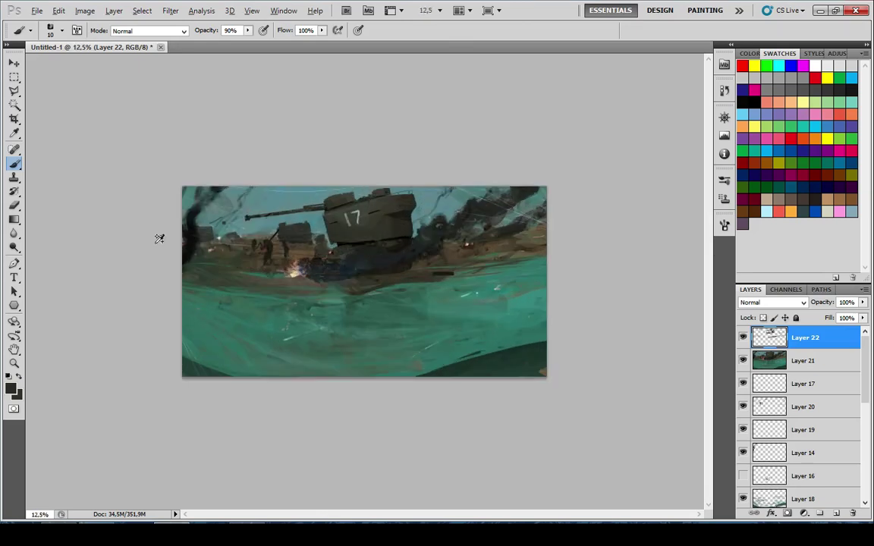
pyautogui.hotkey('ctrl', '+')
pyautogui.hotkey('ctrl', '+')
pyautogui.hotkey('ctrl', '+')
pyautogui.press('i')
pyautogui.keyDown('alt'); pyautogui.click(248, 159); pyautogui.keyUp('alt')
pyautogui.moveTo(233, 112)
pyautogui.mouseDown()
pyautogui.moveTo(238, 204)
pyautogui.moveTo(271, 199)
pyautogui.moveTo(356, 158)
pyautogui.mouseUp()
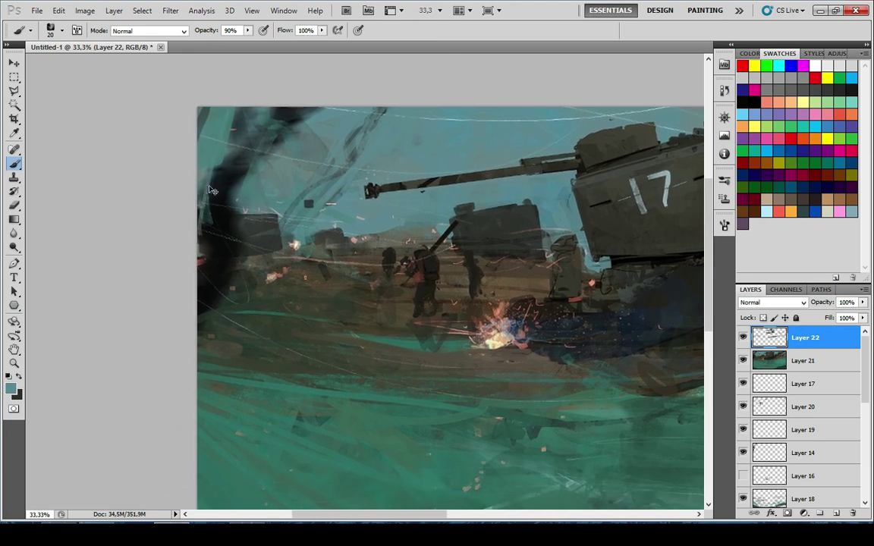
pyautogui.scroll(-9, 249, 276)
pyautogui.scroll(5, 240, 283)
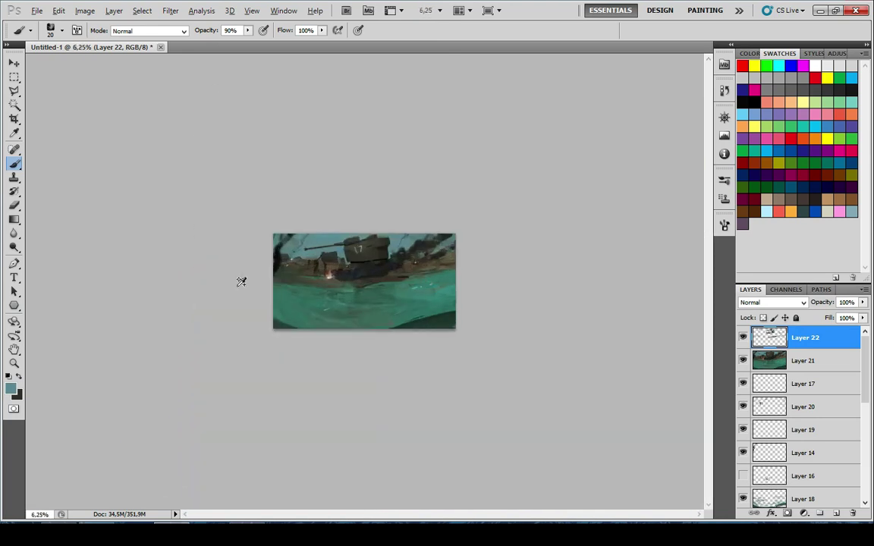
pyautogui.scroll(2, 282, 281)
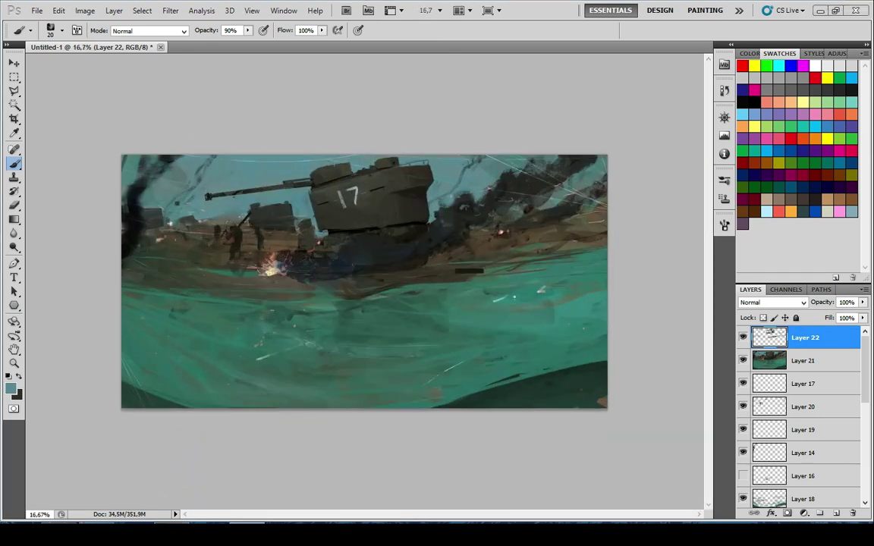